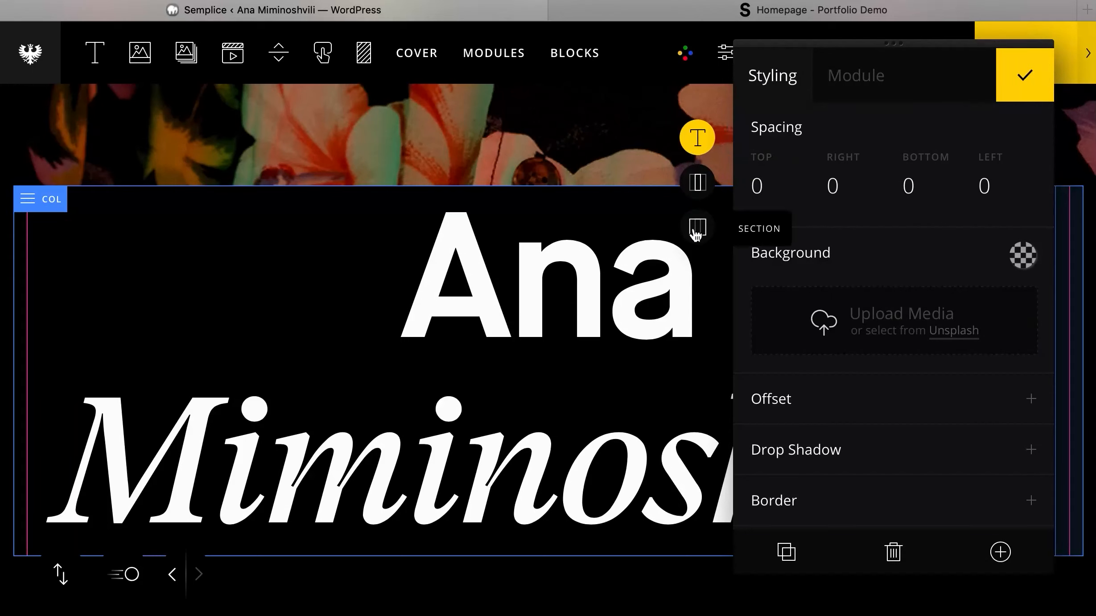
- Set the height of the section containing the large name heading to Fullscreen
{"action": "left_click", "coordinate": [696, 233]}
{"action": "scroll", "coordinate": [839, 421], "scroll_direction": "down", "scroll_amount": 3}
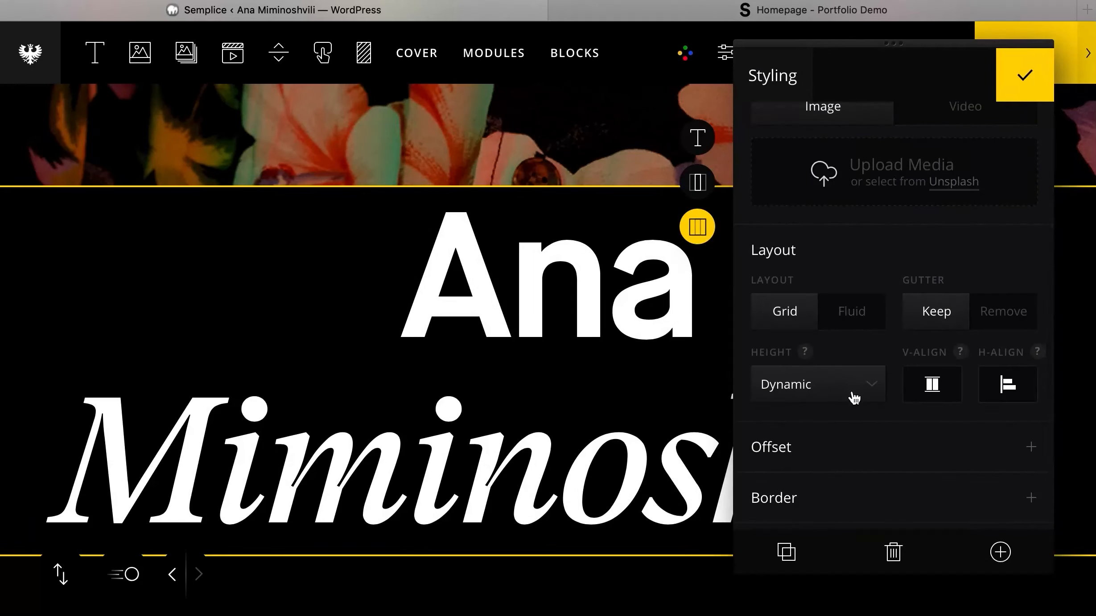
{"action": "left_click", "coordinate": [854, 396]}
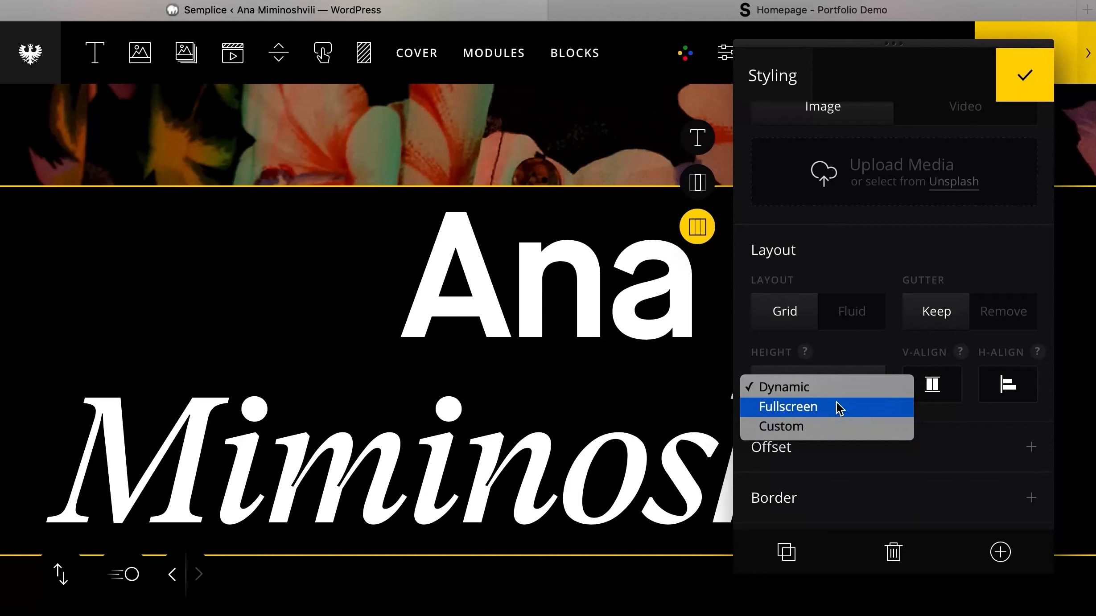
{"action": "left_click", "coordinate": [839, 408]}
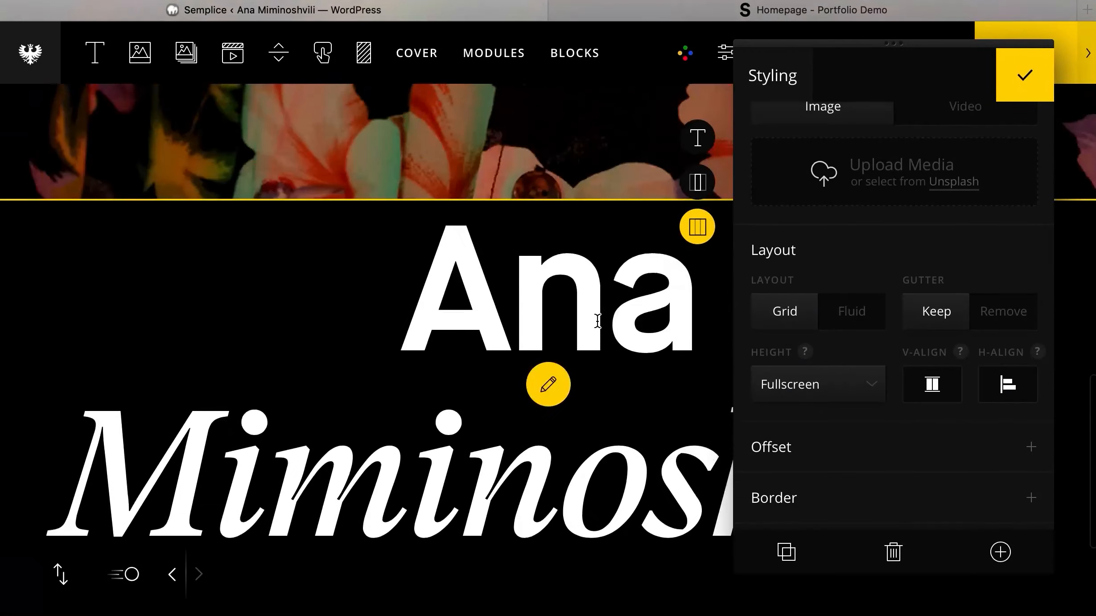
- Compare the heading with the demo homepage, then set the name text module's top spacing to 30 and close its styling
{"action": "left_click", "coordinate": [788, 11]}
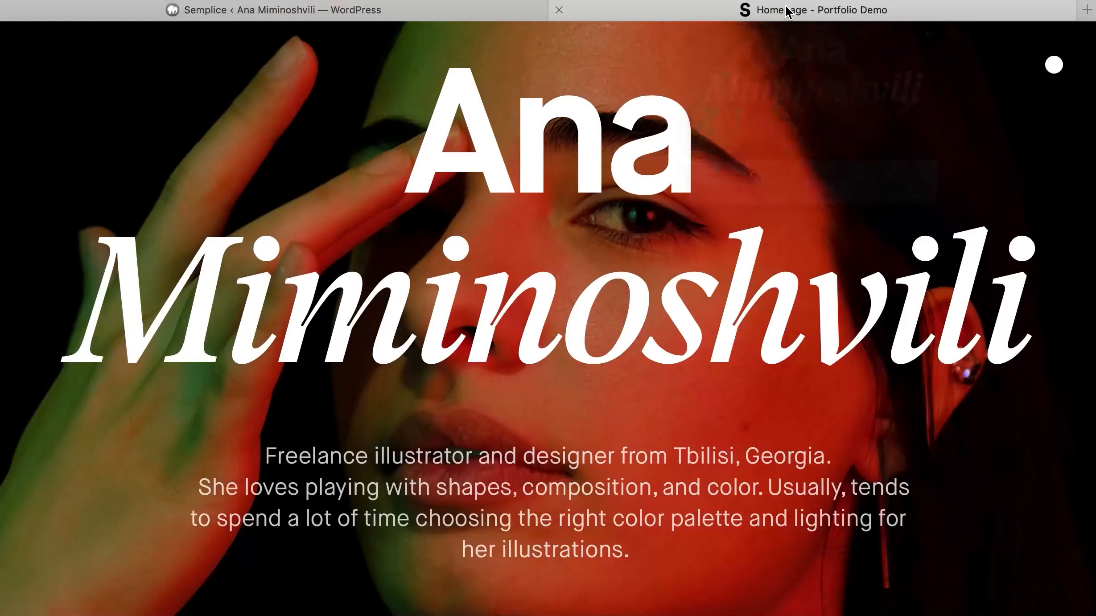
{"action": "left_click", "coordinate": [397, 7]}
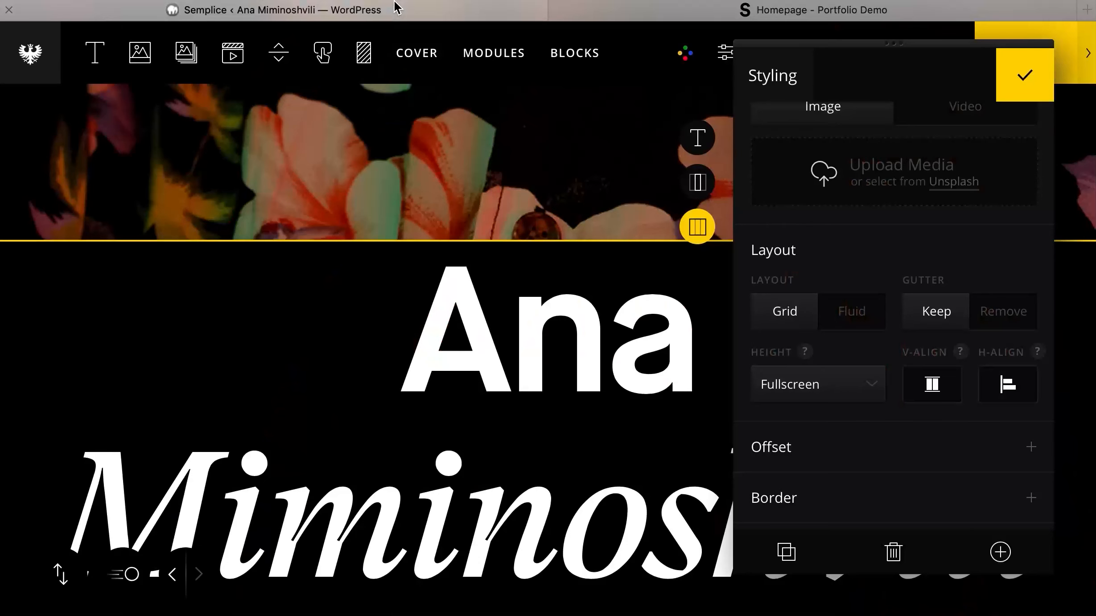
{"action": "left_click", "coordinate": [551, 383]}
{"action": "left_click", "coordinate": [1021, 85]}
{"action": "left_click", "coordinate": [787, 296]}
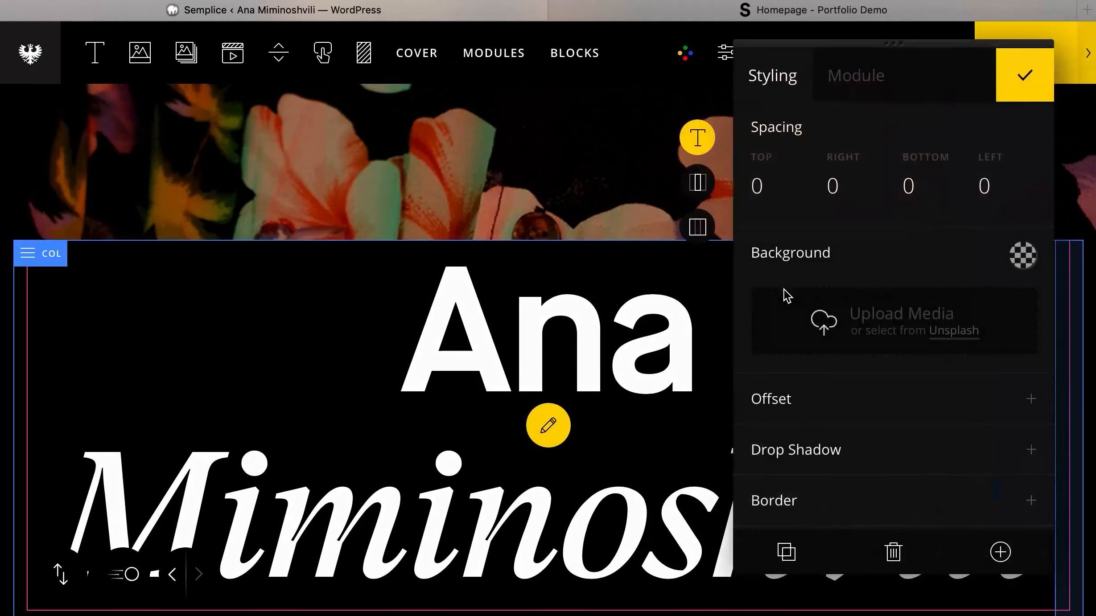
{"action": "left_click_drag", "start_coordinate": [763, 201], "coordinate": [773, 115]}
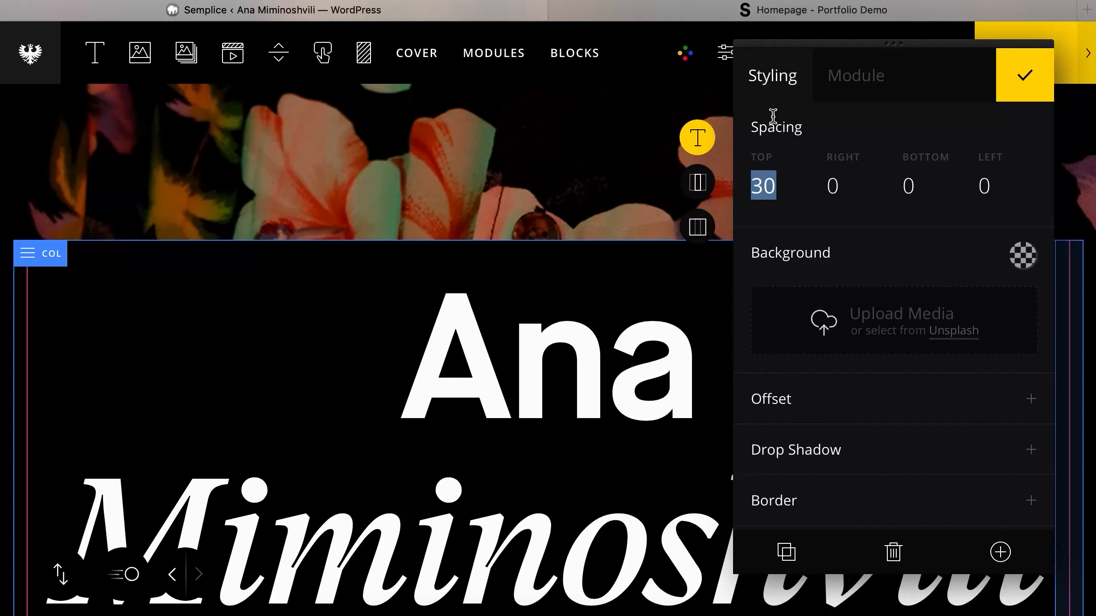
{"action": "left_click", "coordinate": [1052, 57]}
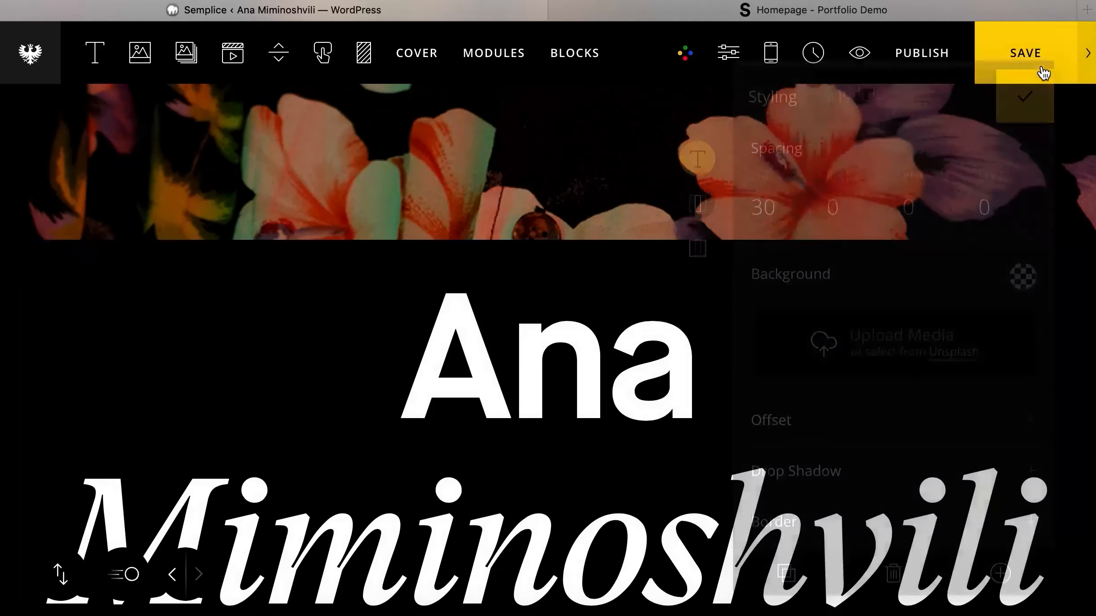
- Add a new text paragraph module directly below the name heading
{"action": "scroll", "coordinate": [843, 256], "scroll_direction": "down", "scroll_amount": 5}
{"action": "scroll", "coordinate": [843, 254], "scroll_direction": "up", "scroll_amount": 1}
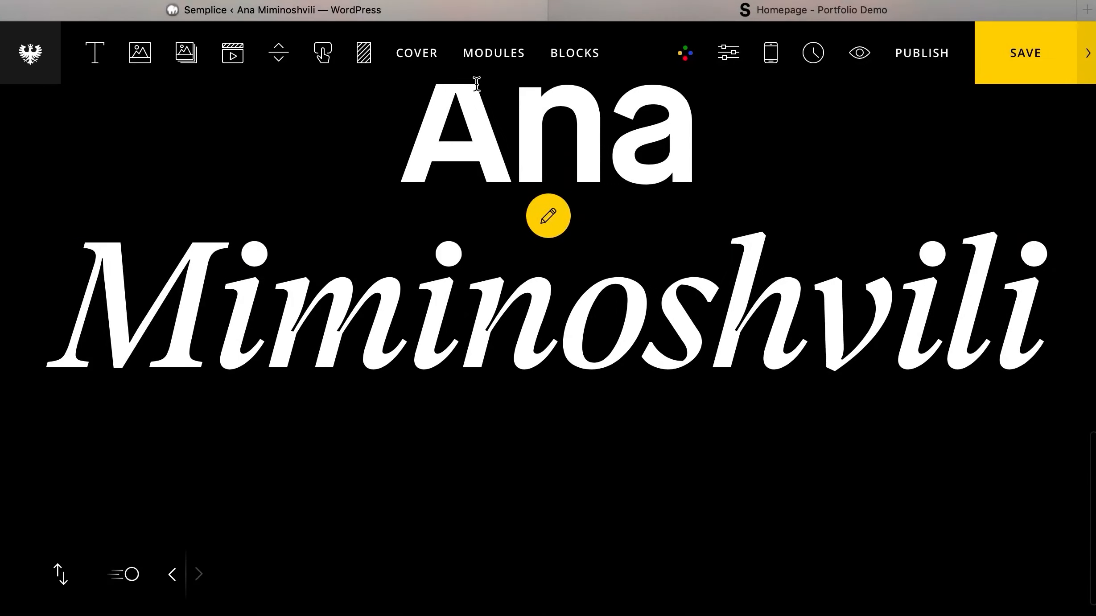
{"action": "left_click_drag", "start_coordinate": [94, 51], "coordinate": [482, 380]}
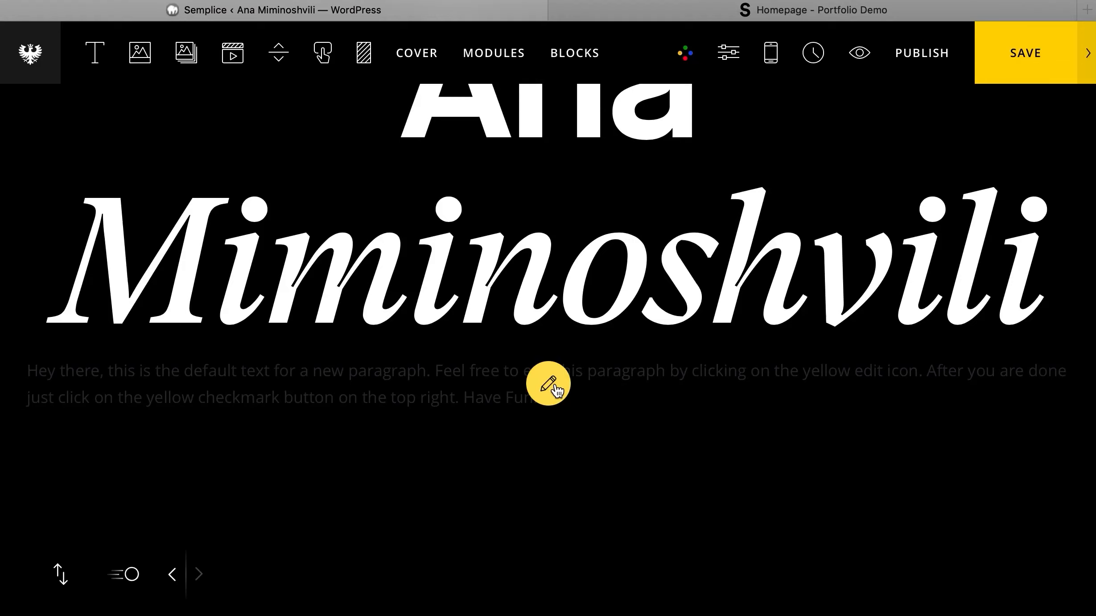
- Format the whole placeholder paragraph in white (#ffffff) with the MaisonNeue Book font
{"action": "left_click", "coordinate": [547, 383]}
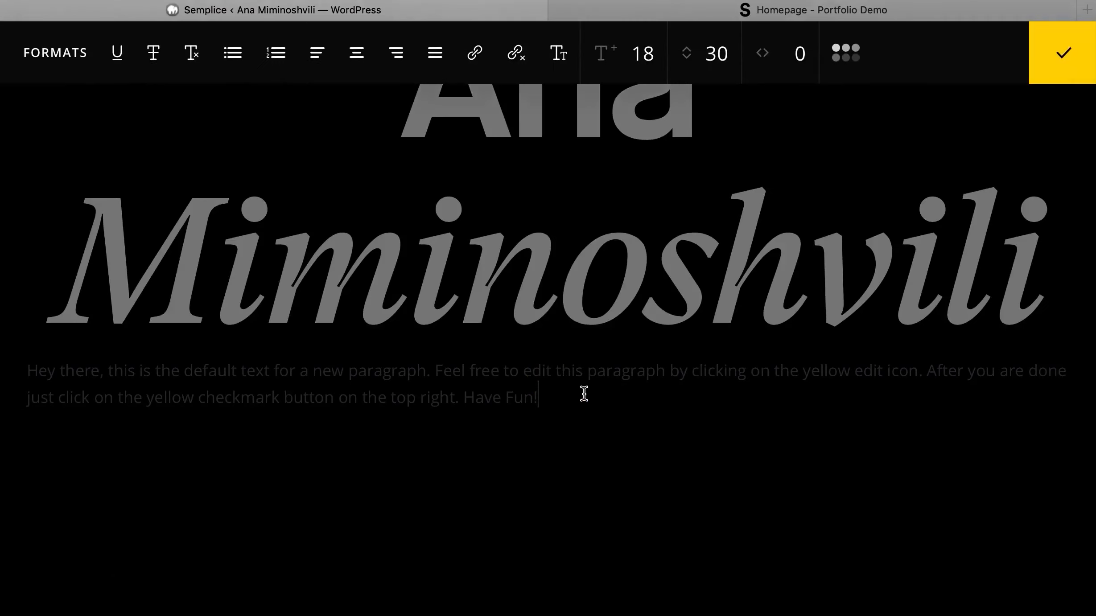
{"action": "left_click", "coordinate": [843, 61]}
{"action": "left_click", "coordinate": [836, 386]}
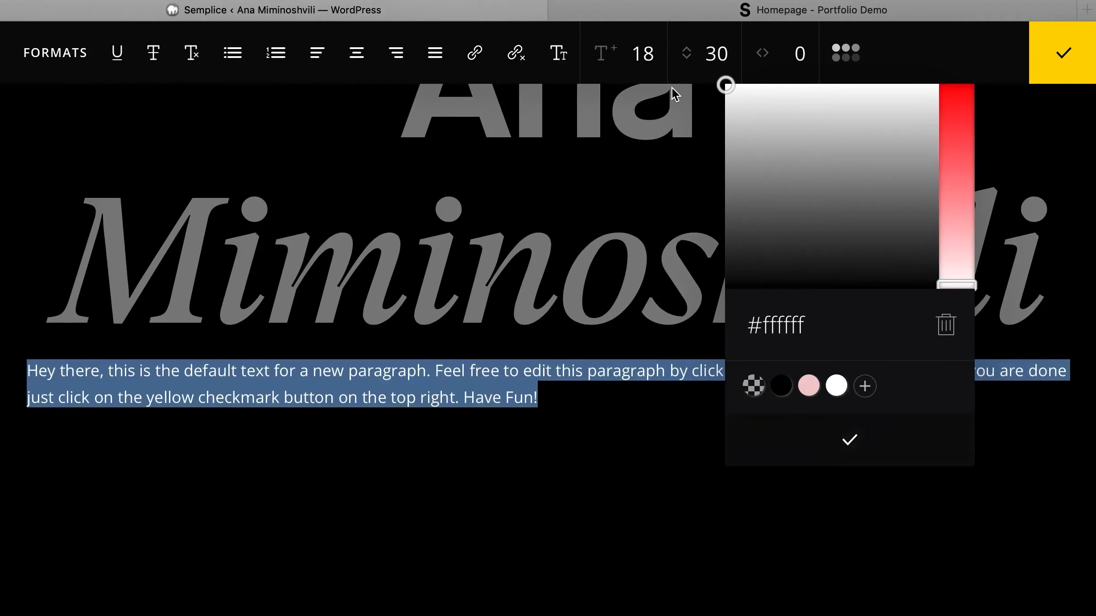
{"action": "left_click", "coordinate": [559, 62]}
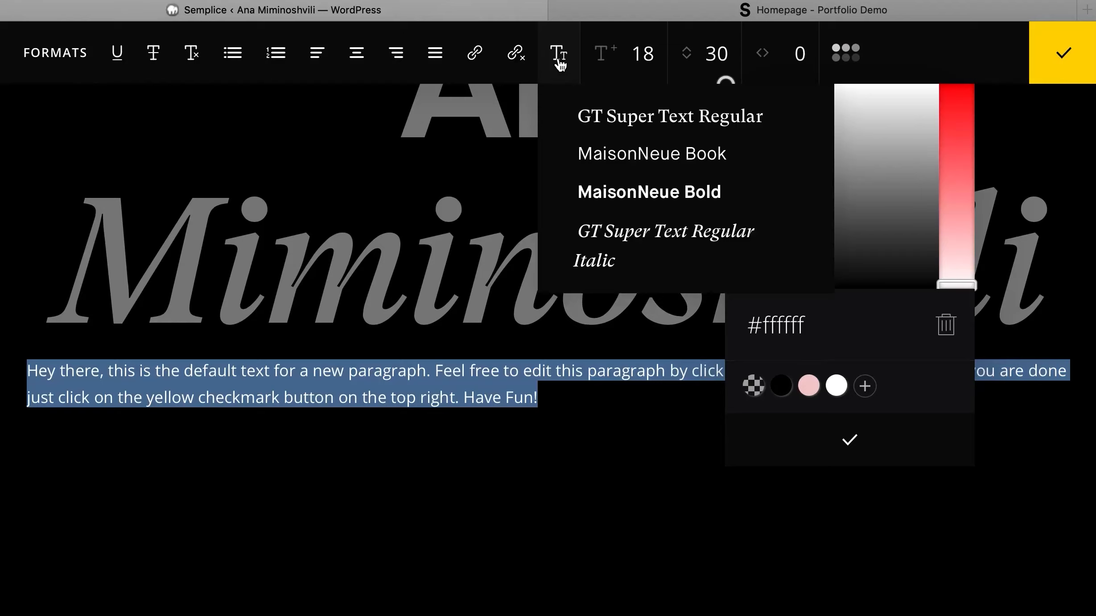
{"action": "left_click", "coordinate": [621, 166]}
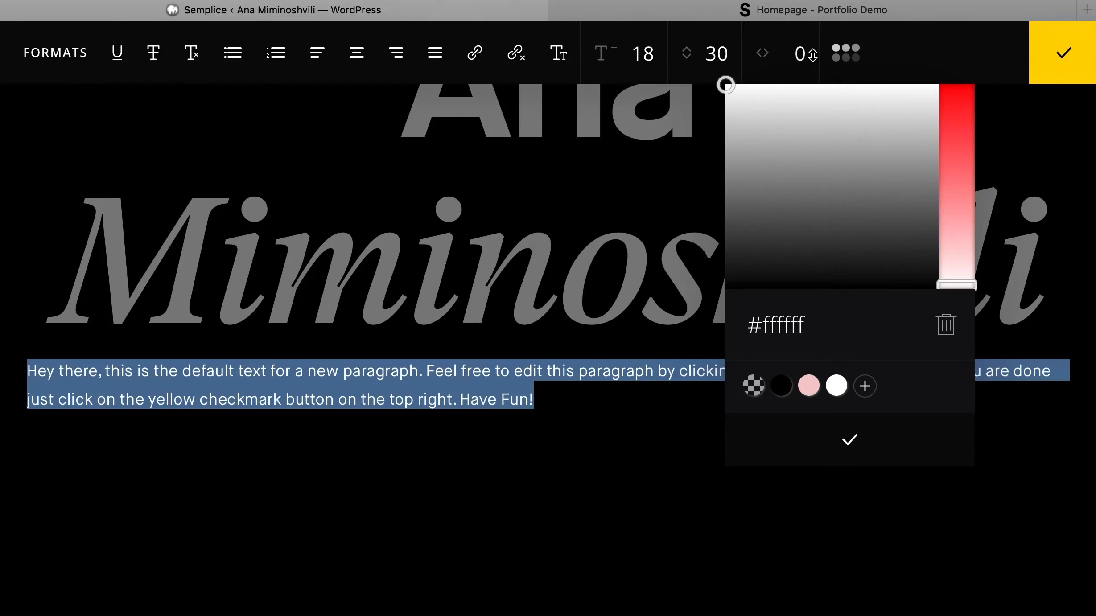
- Replace all of the placeholder paragraph with the illustrator bio text copied from the demo homepage
{"action": "left_click", "coordinate": [807, 15]}
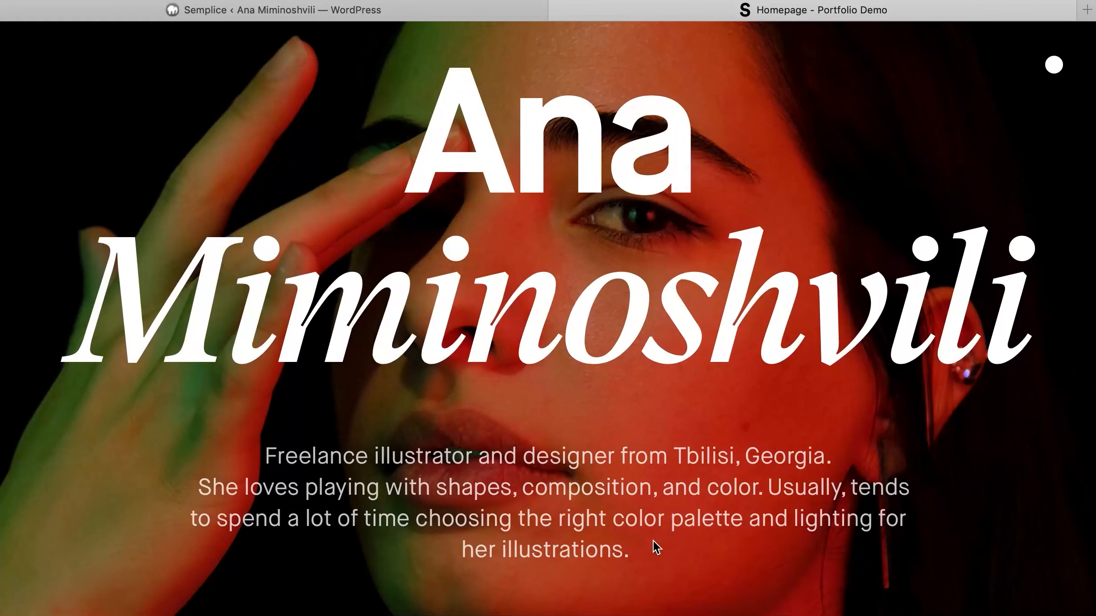
{"action": "left_click_drag", "start_coordinate": [654, 546], "coordinate": [266, 449]}
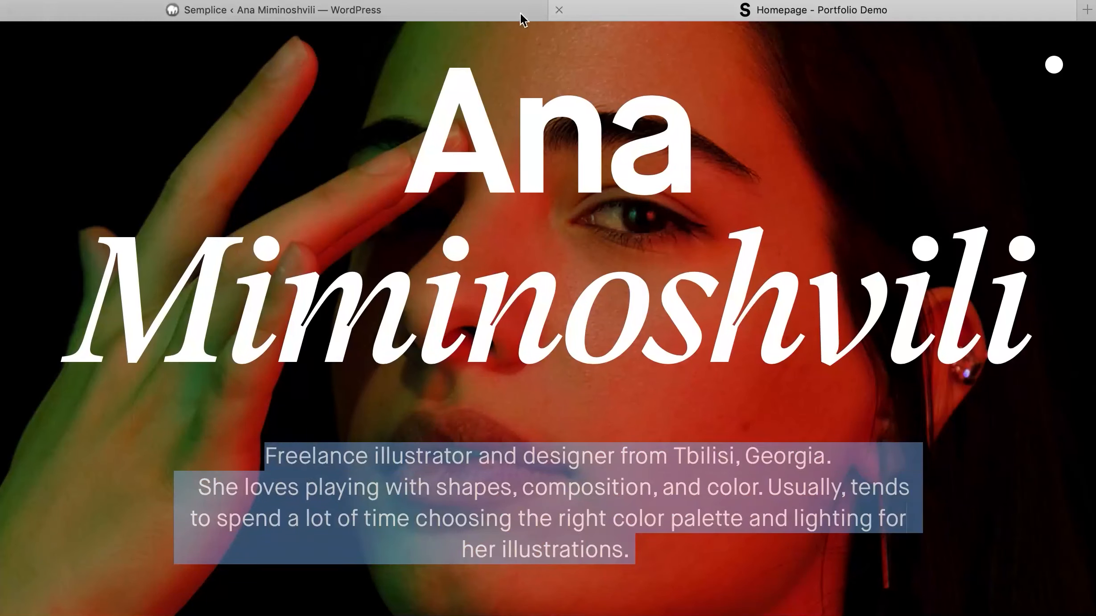
{"action": "left_click", "coordinate": [494, 13]}
{"action": "left_click_drag", "start_coordinate": [560, 403], "coordinate": [39, 371]}
{"action": "key", "text": "super+v"}
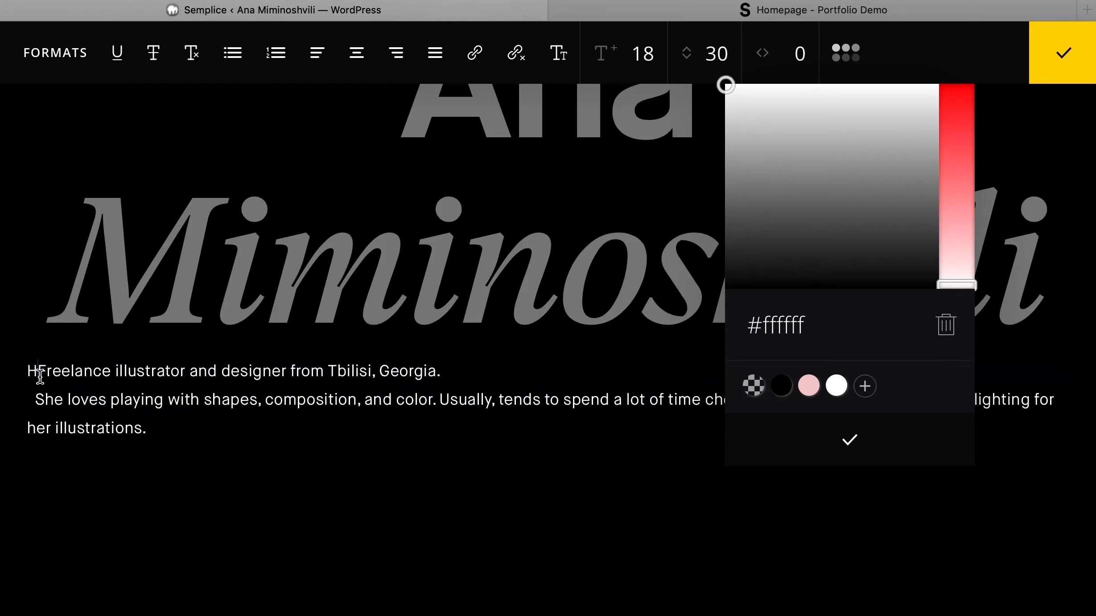
{"action": "key", "text": "BackSpace"}
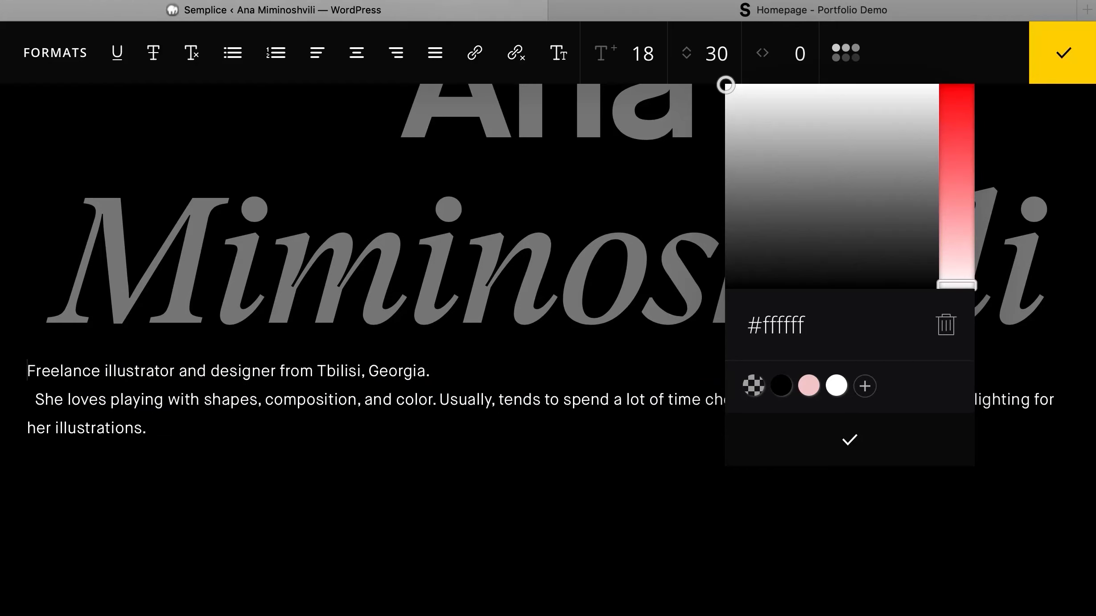
- Remove the line break and indent before "She loves playing" so the bio runs on as one paragraph
{"action": "left_click", "coordinate": [39, 393]}
{"action": "key", "text": "BackSpace"}
{"action": "key", "text": "BackSpace"}
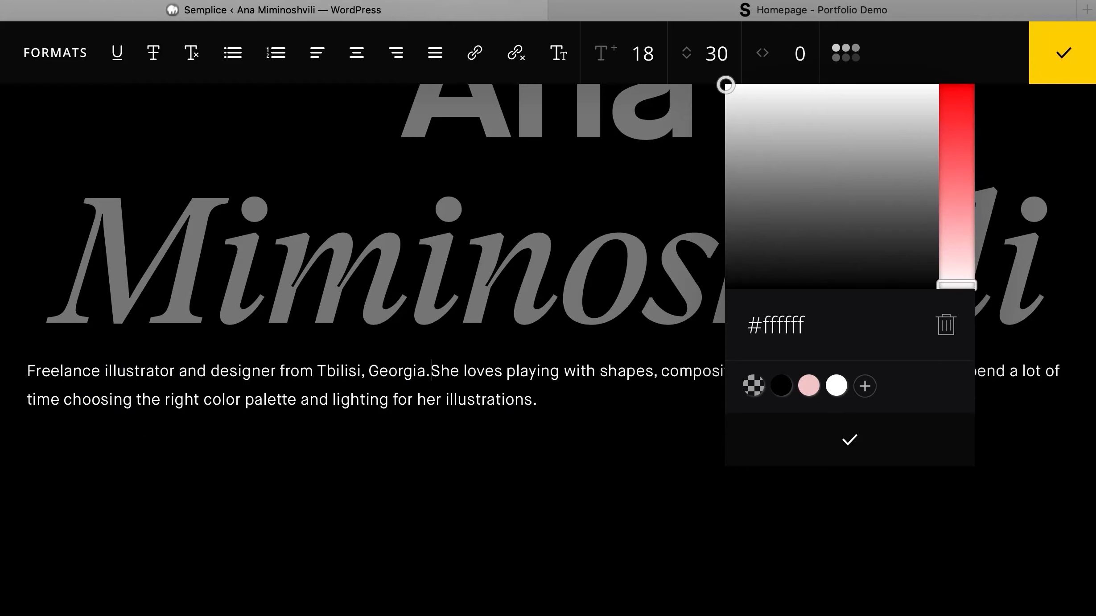
- Centre the bio paragraph and set its font size to 25
{"action": "triple_click", "coordinate": [653, 399]}
{"action": "left_click", "coordinate": [357, 54]}
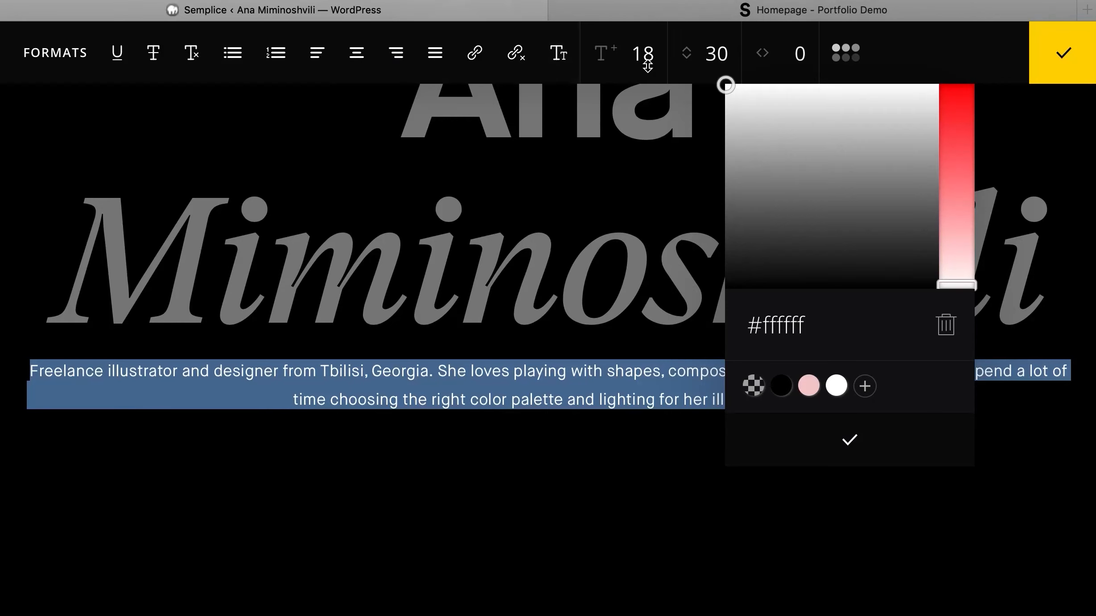
{"action": "left_click_drag", "start_coordinate": [647, 66], "coordinate": [650, 45]}
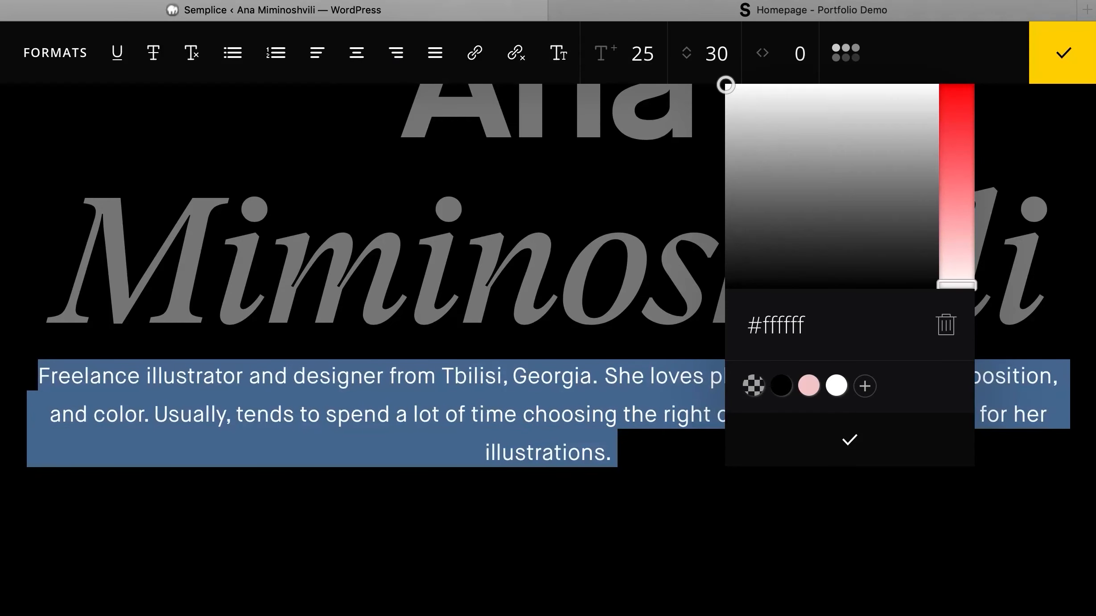
- Set the bio paragraph's line height to 32 and compare its look with the demo homepage
{"action": "left_click", "coordinate": [761, 16]}
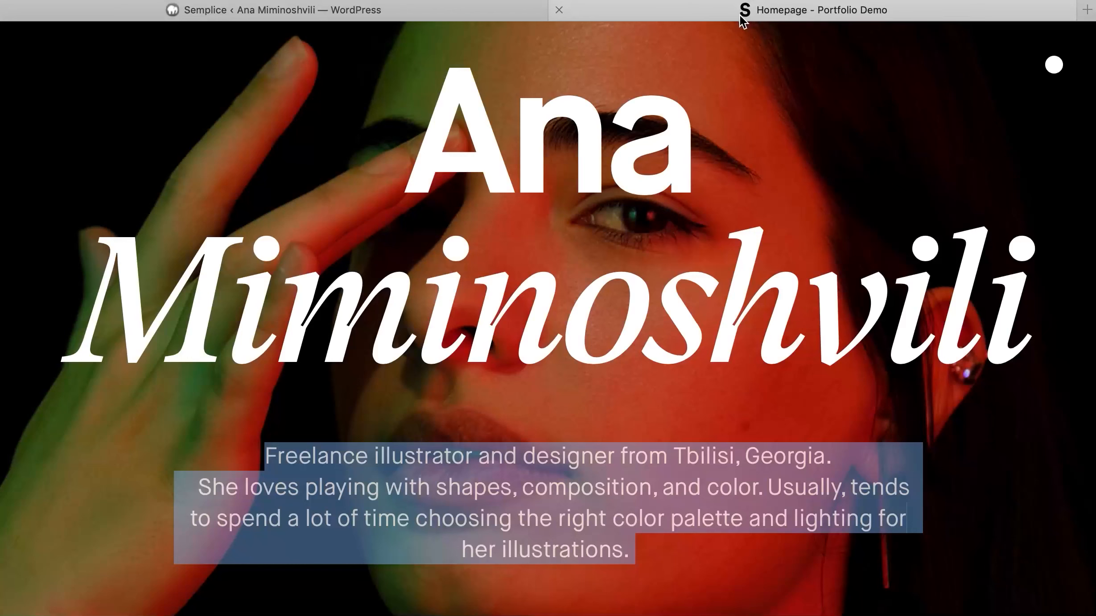
{"action": "left_click", "coordinate": [447, 10]}
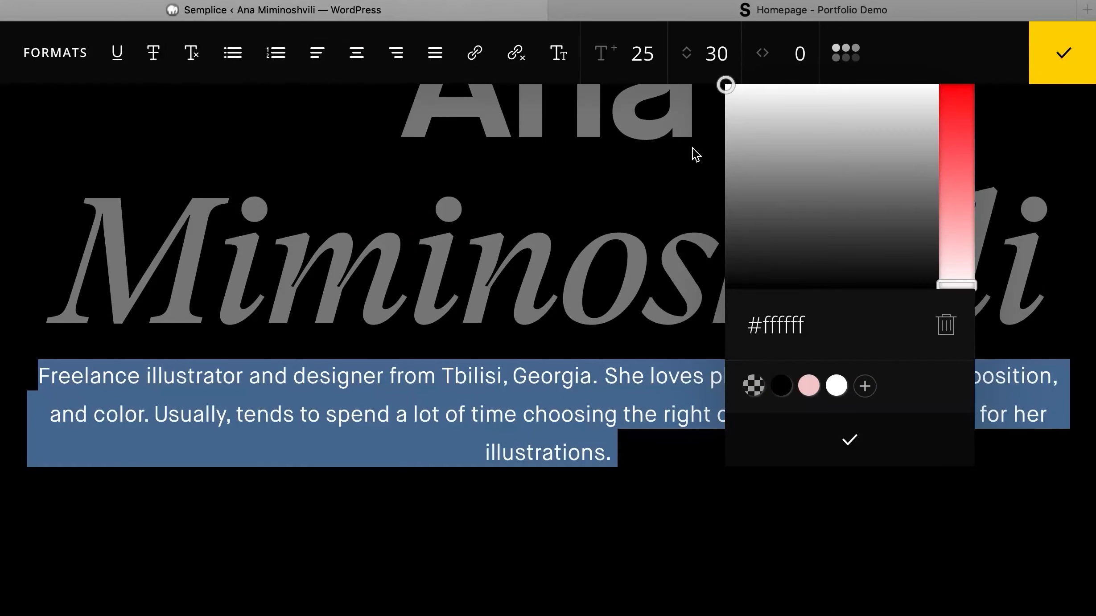
{"action": "left_click_drag", "start_coordinate": [720, 64], "coordinate": [722, 59]}
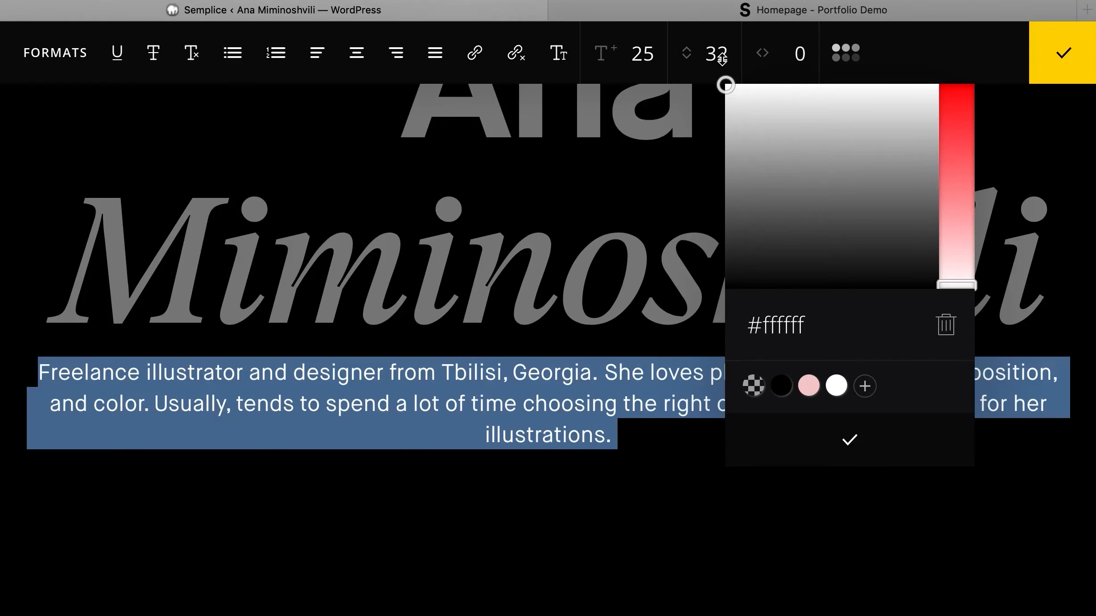
{"action": "left_click", "coordinate": [726, 10]}
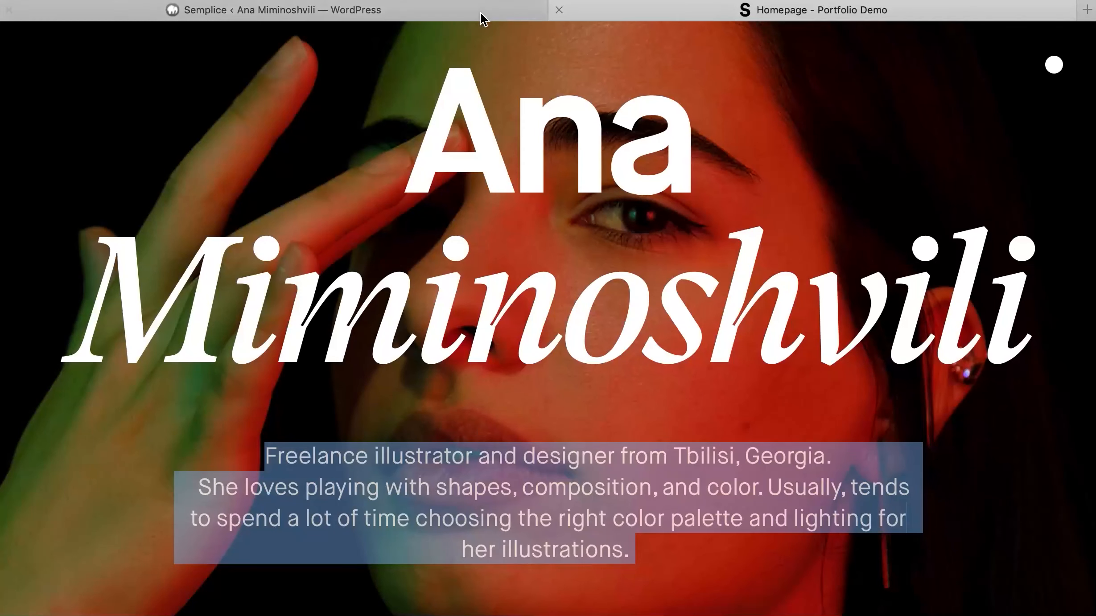
{"action": "left_click", "coordinate": [442, 10]}
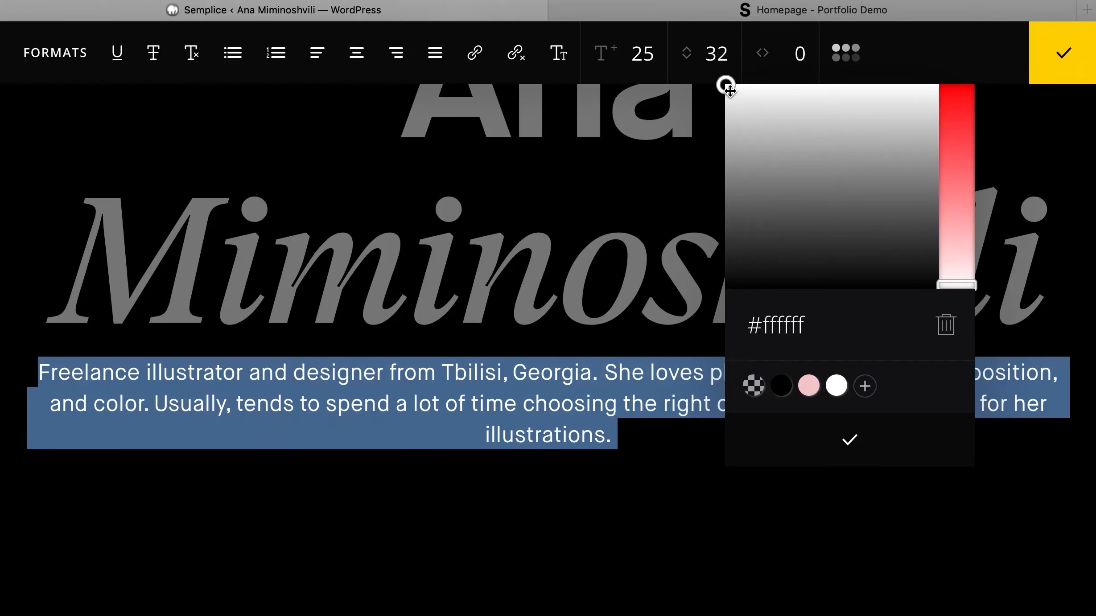
- Darken the bio text colour slightly from pure white to a light grey and finish editing the paragraph
{"action": "left_click_drag", "start_coordinate": [725, 86], "coordinate": [725, 108]}
{"action": "left_click", "coordinate": [827, 449]}
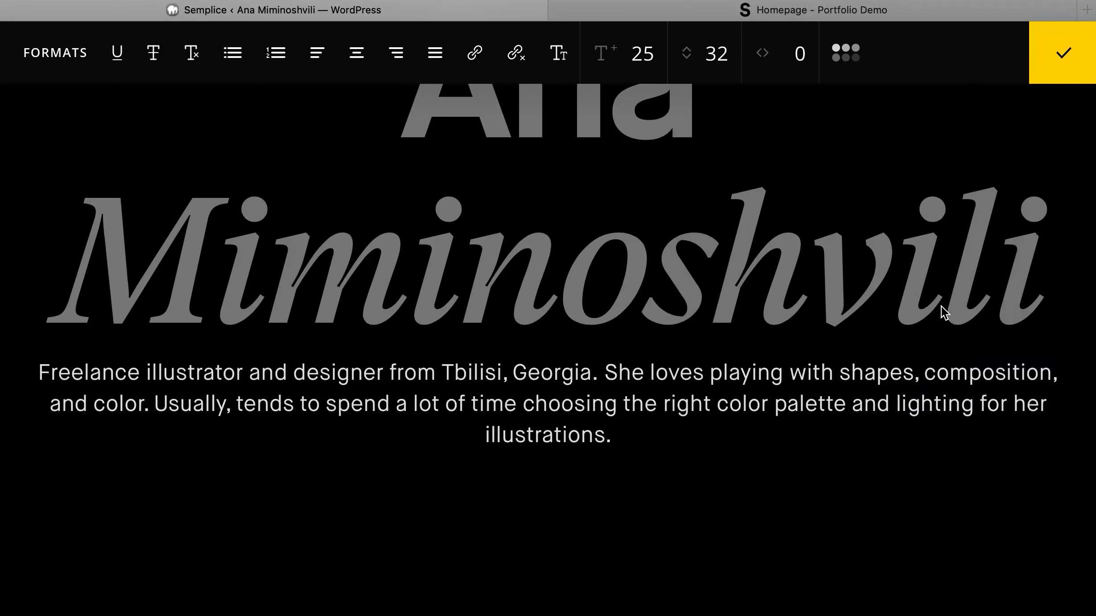
{"action": "left_click", "coordinate": [1063, 52]}
{"action": "scroll", "coordinate": [942, 187], "scroll_direction": "up", "scroll_amount": 3}
{"action": "scroll", "coordinate": [942, 187], "scroll_direction": "down", "scroll_amount": 2}
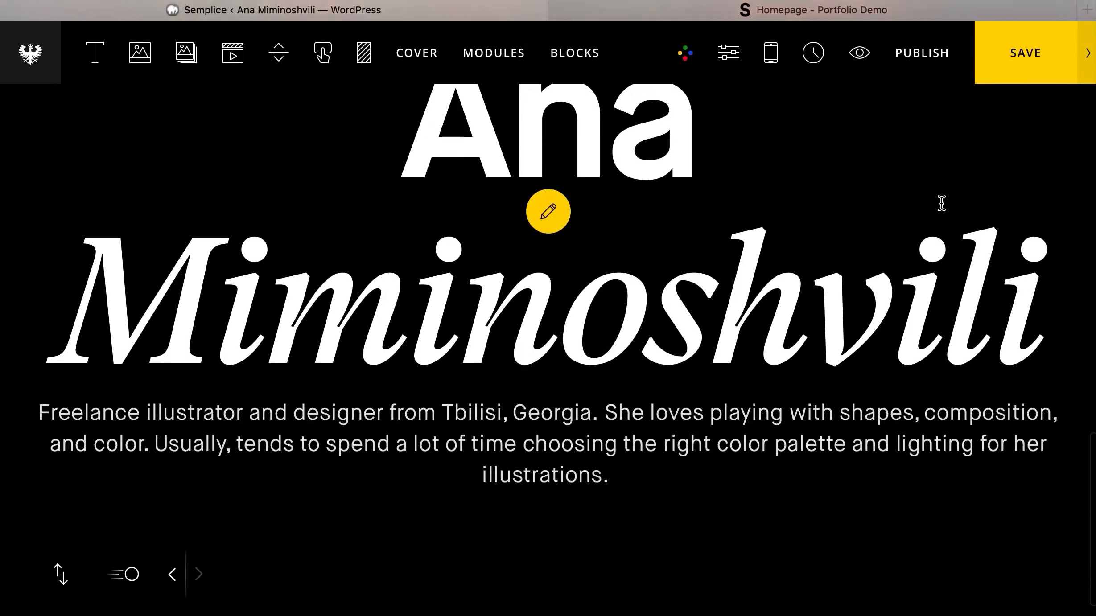
{"action": "left_click", "coordinate": [548, 211]}
{"action": "scroll", "coordinate": [626, 362], "scroll_direction": "down", "scroll_amount": 2}
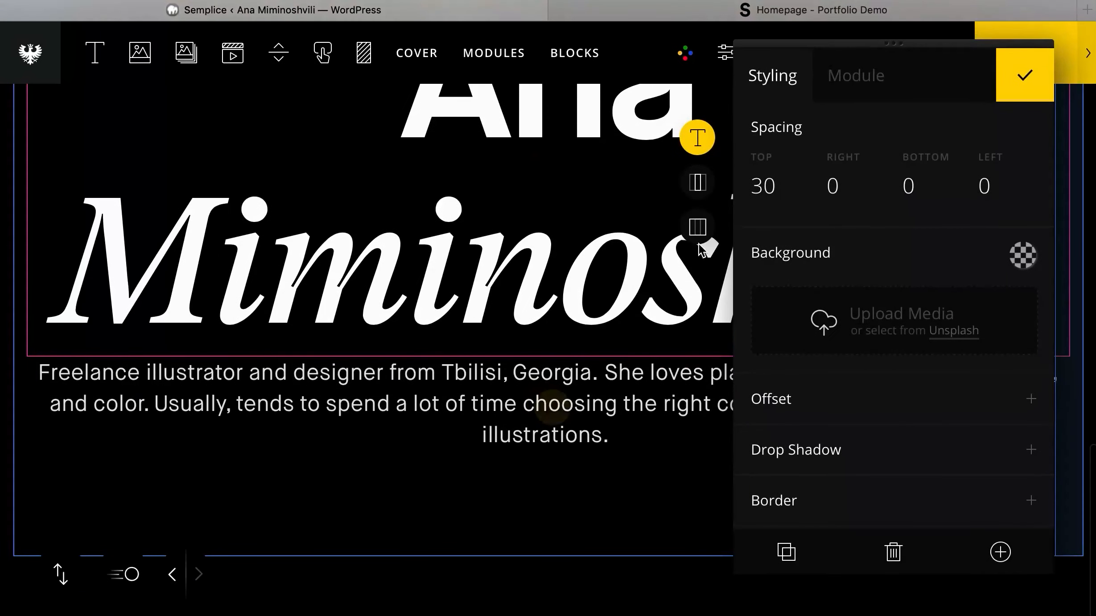
{"action": "left_click", "coordinate": [699, 243]}
{"action": "scroll", "coordinate": [771, 356], "scroll_direction": "down", "scroll_amount": 5}
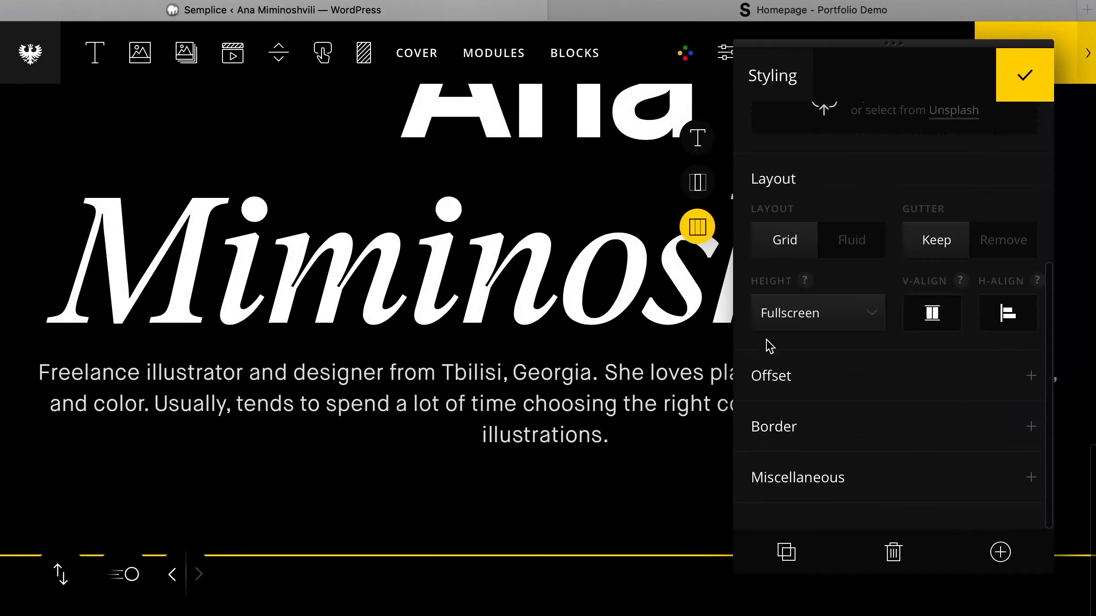
{"action": "left_click", "coordinate": [931, 308]}
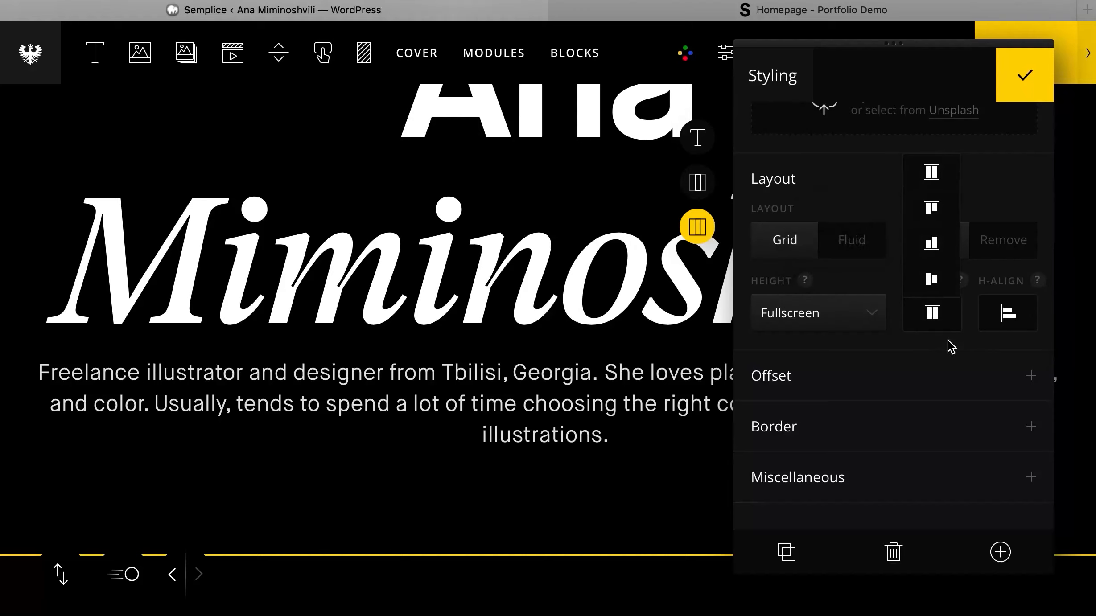
- Set the name text module's bottom spacing to 60, checking the gap above the bio against the demo homepage
{"action": "left_click", "coordinate": [650, 333]}
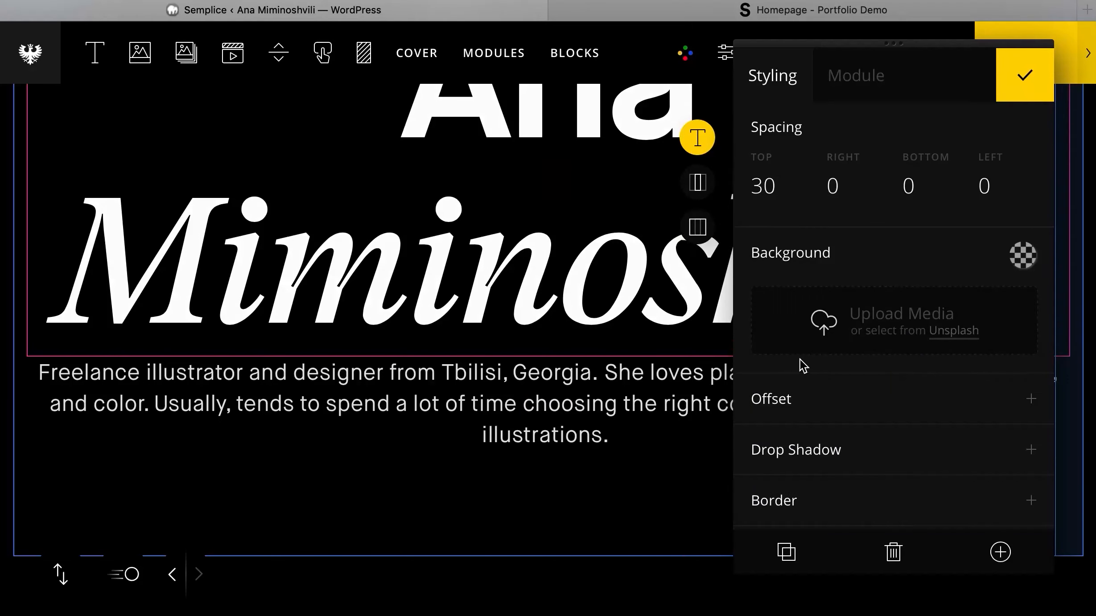
{"action": "left_click_drag", "start_coordinate": [935, 181], "coordinate": [935, 41]}
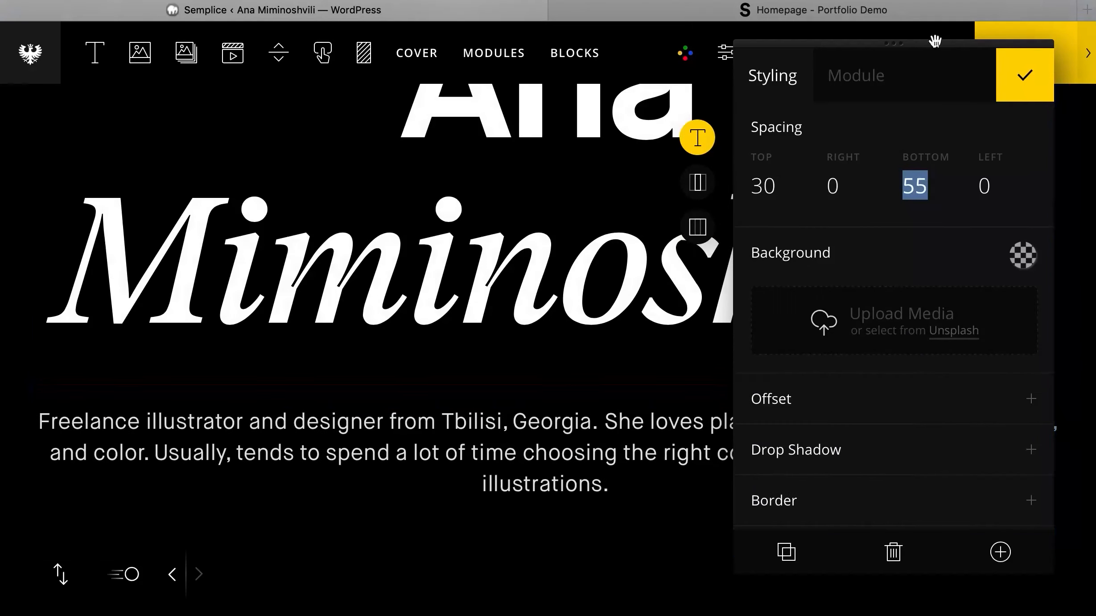
{"action": "left_click_drag", "start_coordinate": [935, 189], "coordinate": [929, 183]}
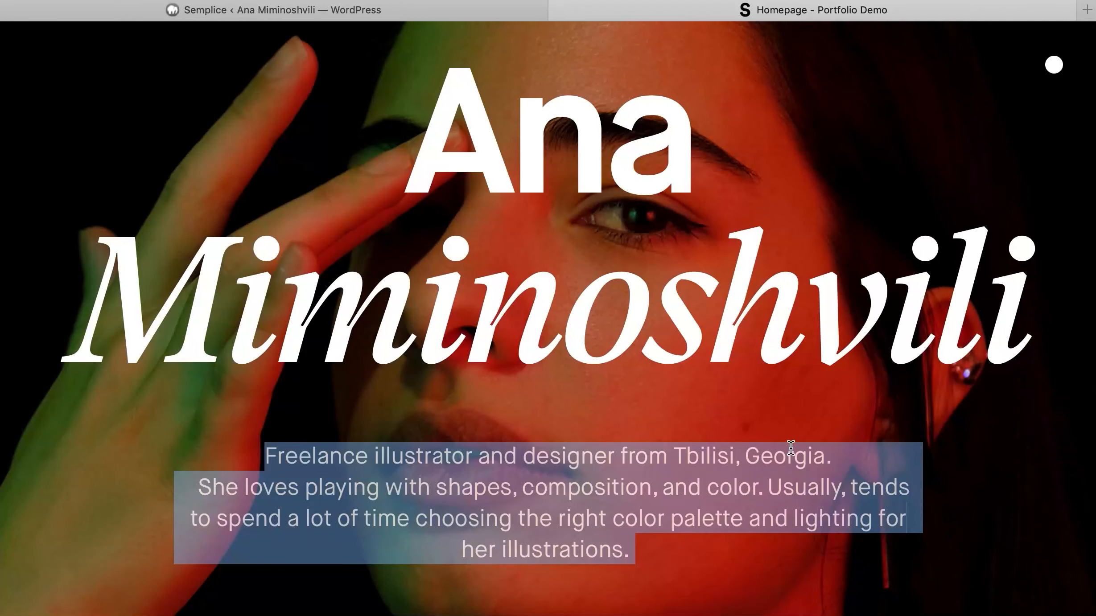
{"action": "left_click", "coordinate": [790, 447]}
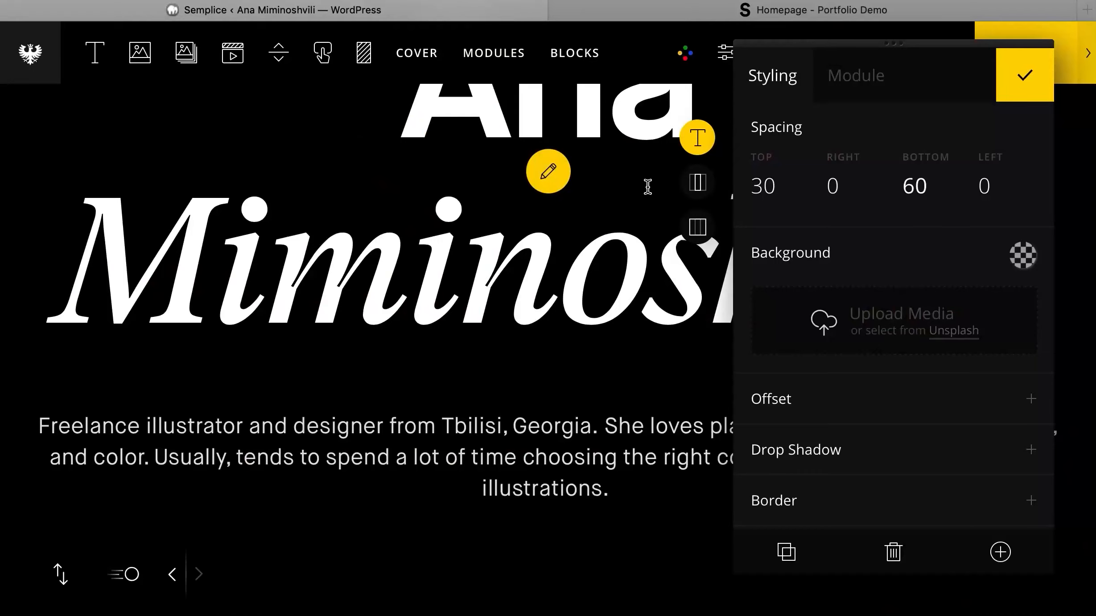
- Set the name text module's bottom spacing to 80, checking the gap above the bio against the demo homepage
{"action": "scroll", "coordinate": [648, 186], "scroll_direction": "up", "scroll_amount": 3}
{"action": "scroll", "coordinate": [648, 187], "scroll_direction": "down", "scroll_amount": 3}
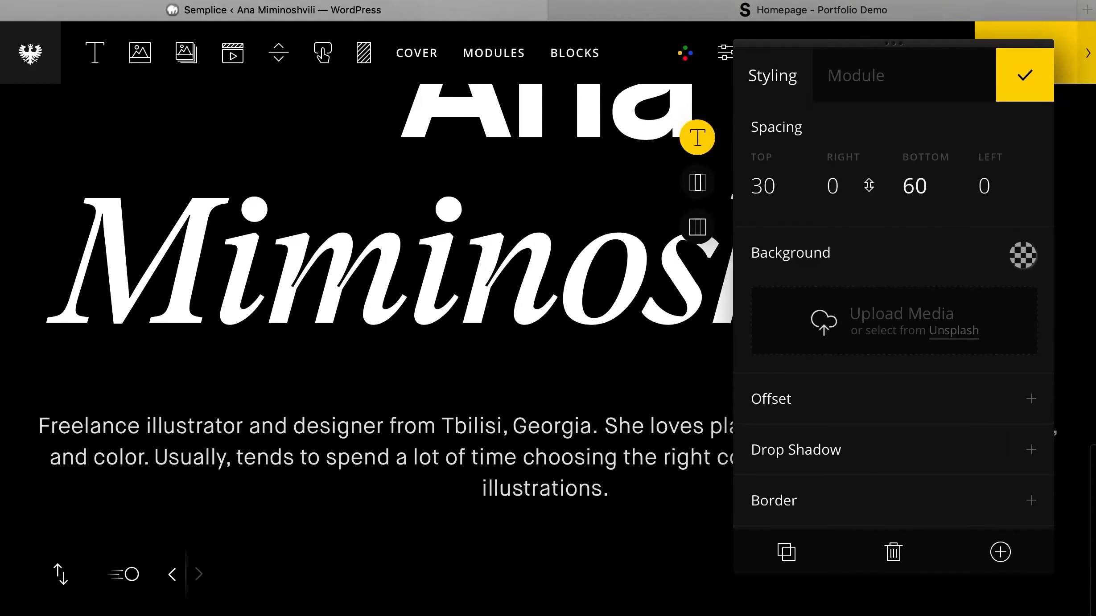
{"action": "left_click_drag", "start_coordinate": [909, 187], "coordinate": [938, 78]}
{"action": "scroll", "coordinate": [548, 166], "scroll_direction": "down", "scroll_amount": 2}
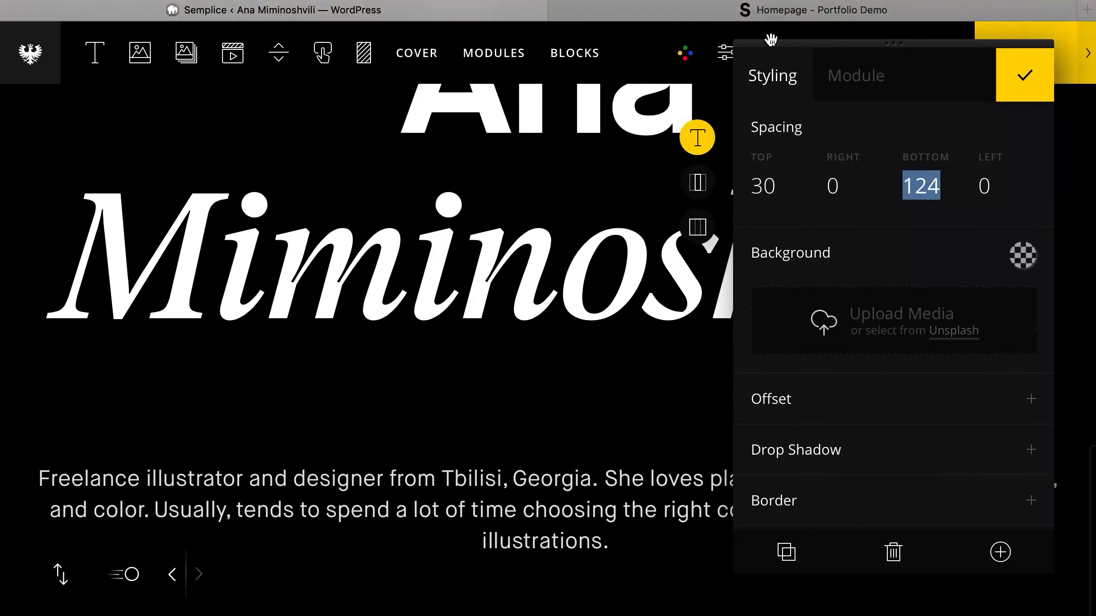
{"action": "left_click", "coordinate": [784, 11]}
{"action": "left_click", "coordinate": [455, 14]}
{"action": "left_click_drag", "start_coordinate": [917, 207], "coordinate": [935, 319]}
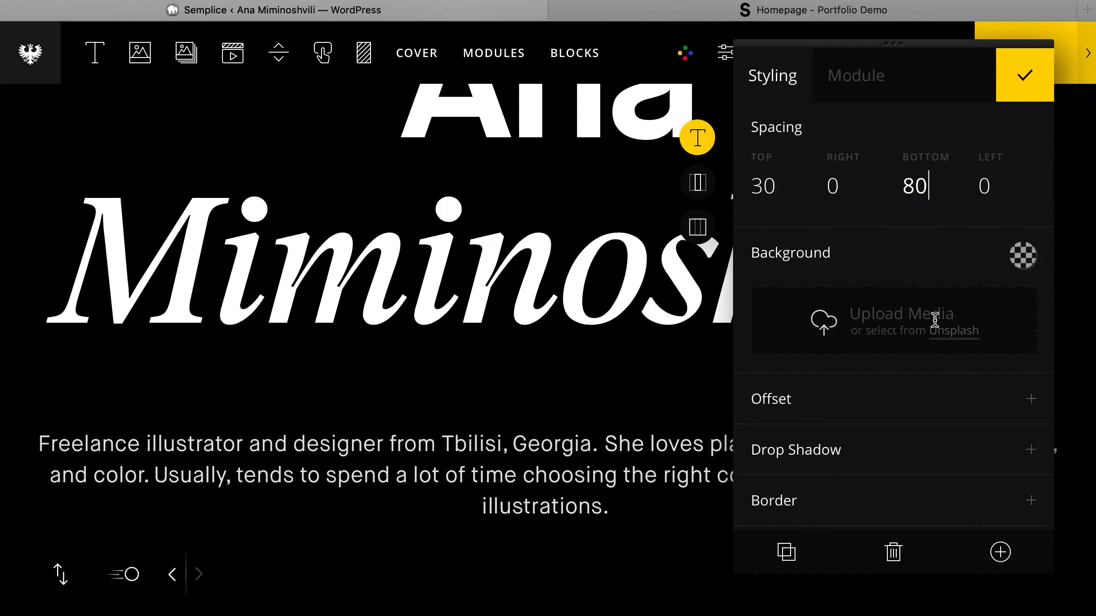
{"action": "left_click", "coordinate": [1018, 88]}
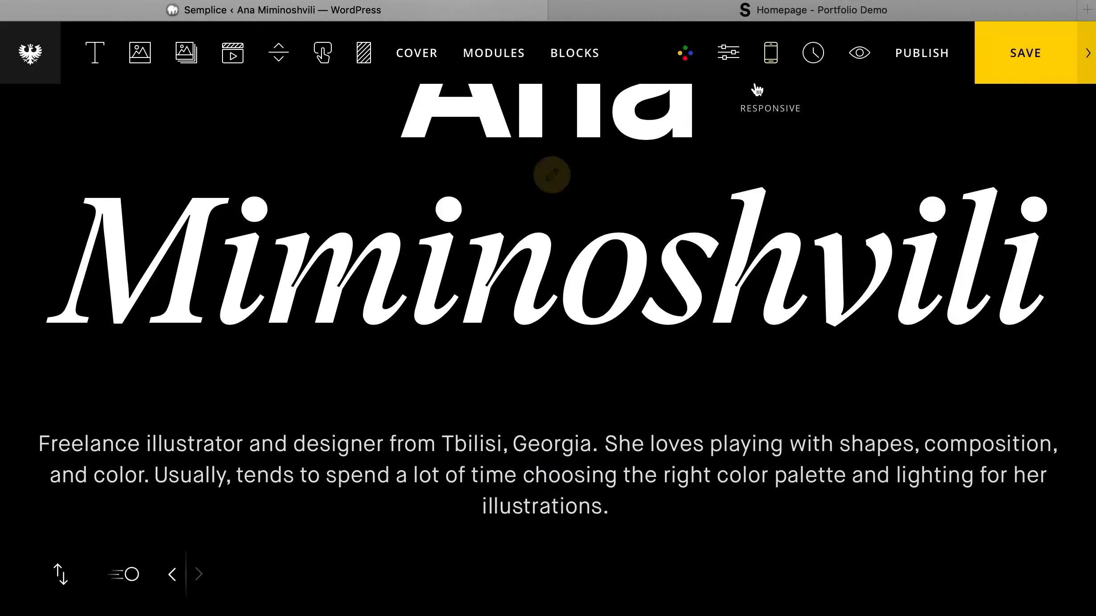
- Set the intro section's horizontal alignment to Align Center in its layout settings
{"action": "left_click", "coordinate": [849, 453]}
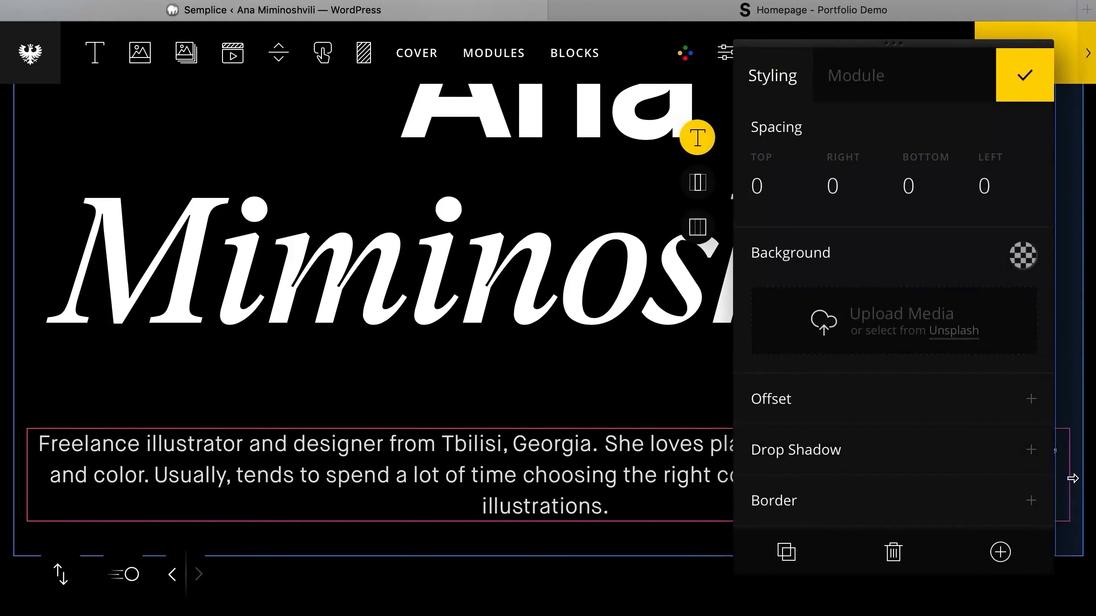
{"action": "left_click_drag", "start_coordinate": [1072, 478], "coordinate": [1068, 518]}
{"action": "left_click", "coordinate": [895, 454]}
{"action": "left_click", "coordinate": [698, 226]}
{"action": "scroll", "coordinate": [875, 341], "scroll_direction": "down", "scroll_amount": 3}
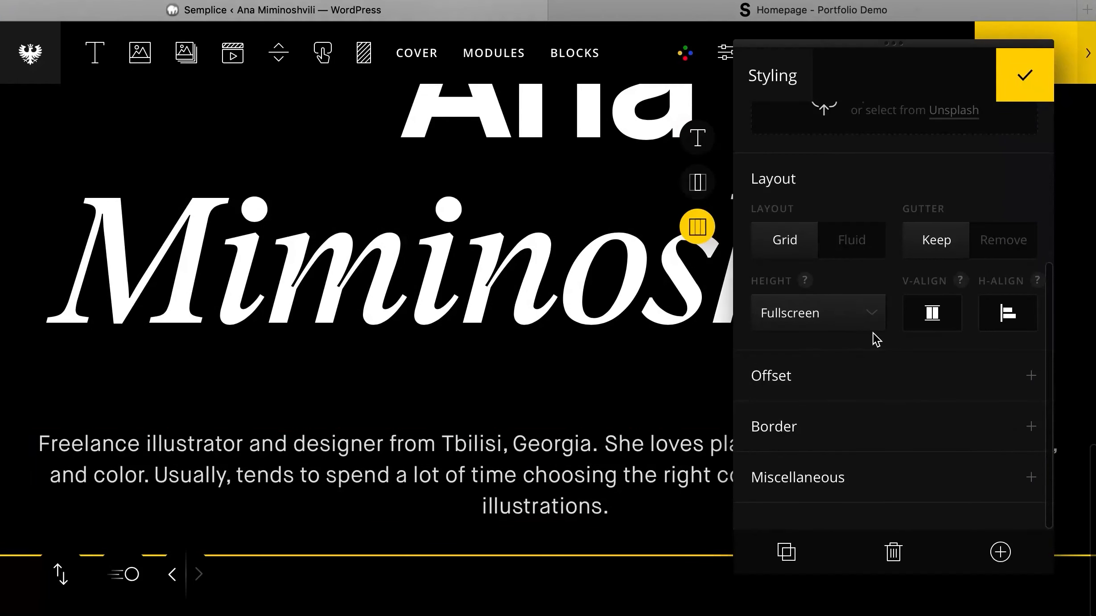
{"action": "left_click", "coordinate": [1005, 313]}
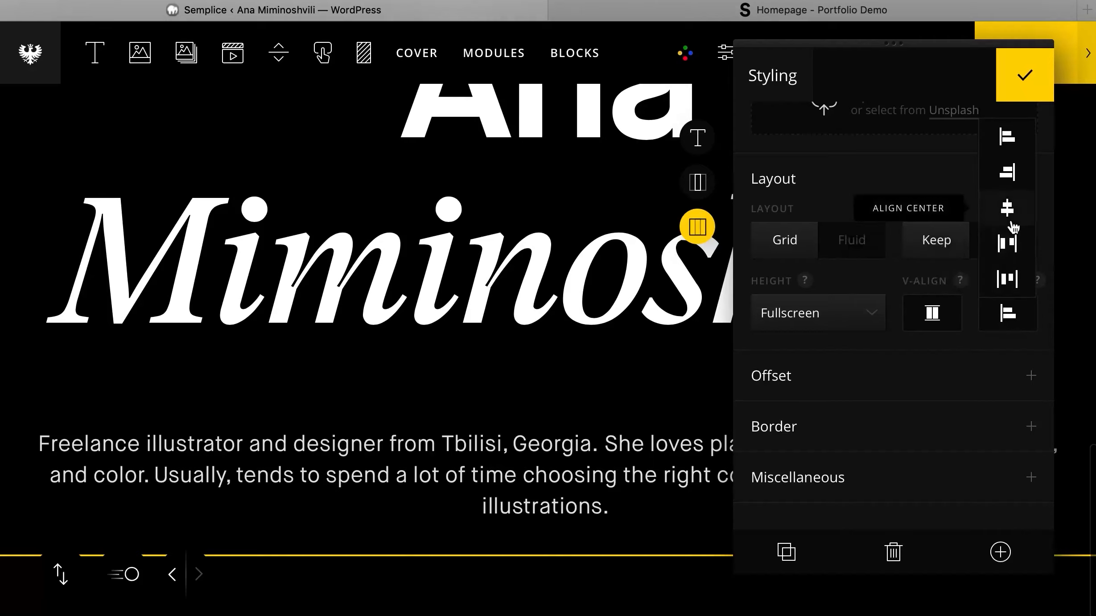
{"action": "left_click", "coordinate": [1028, 89]}
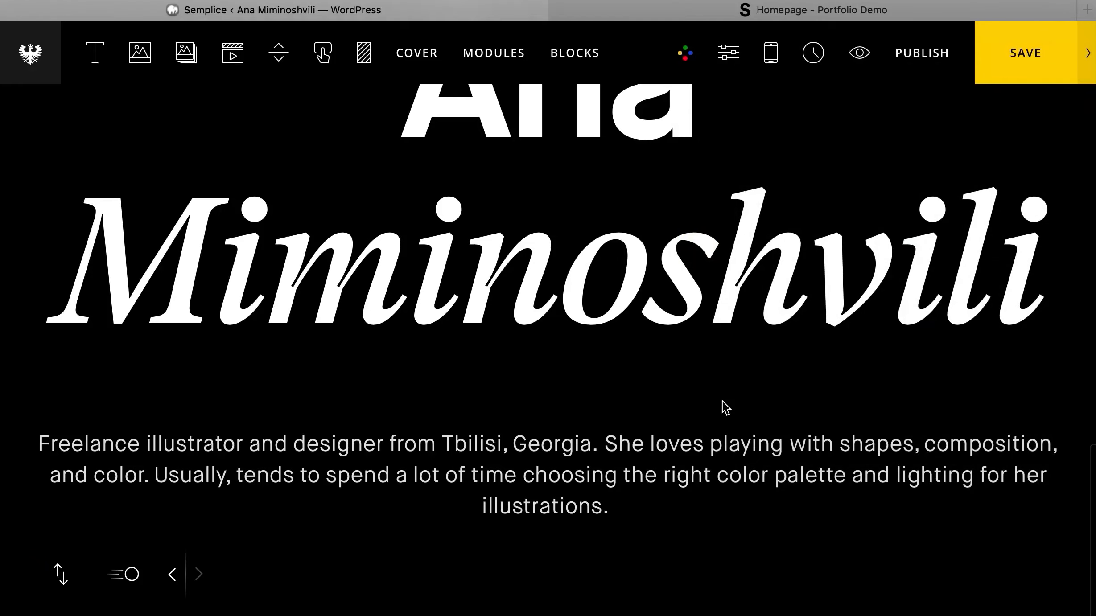
- Try narrowing the shared column that holds the name and bio, and restore it to full width
{"action": "left_click", "coordinate": [700, 461]}
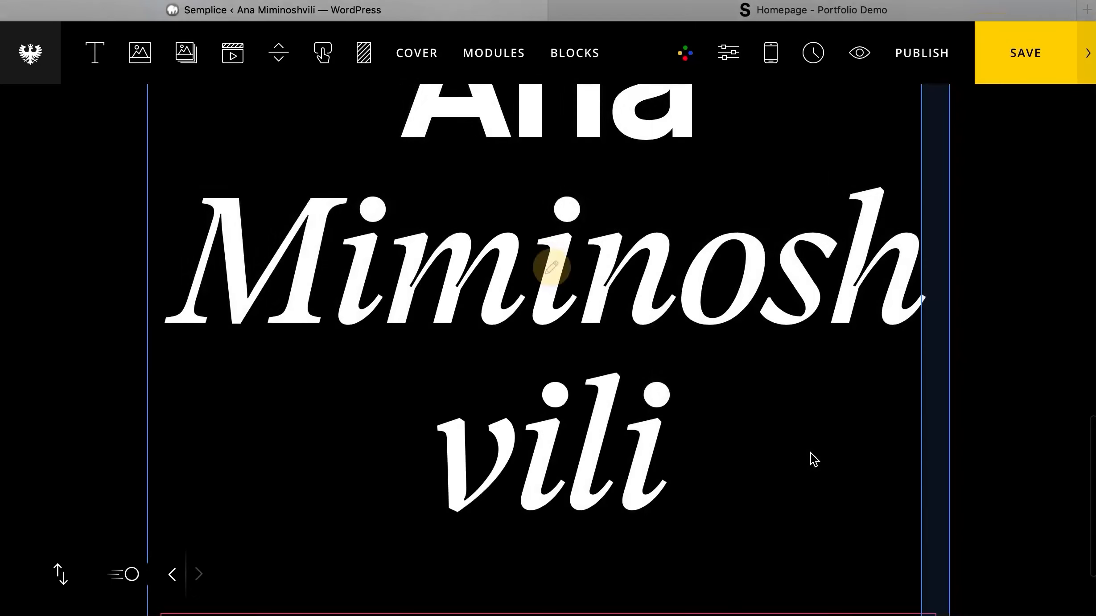
{"action": "scroll", "coordinate": [811, 452], "scroll_direction": "down", "scroll_amount": 3}
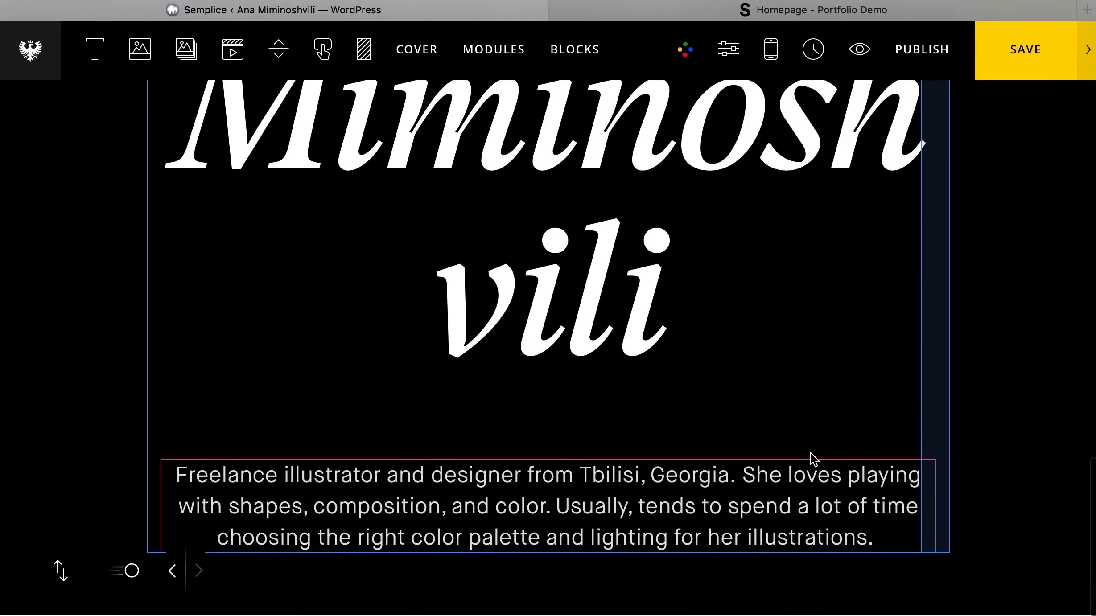
{"action": "scroll", "coordinate": [678, 224], "scroll_direction": "up", "scroll_amount": 4}
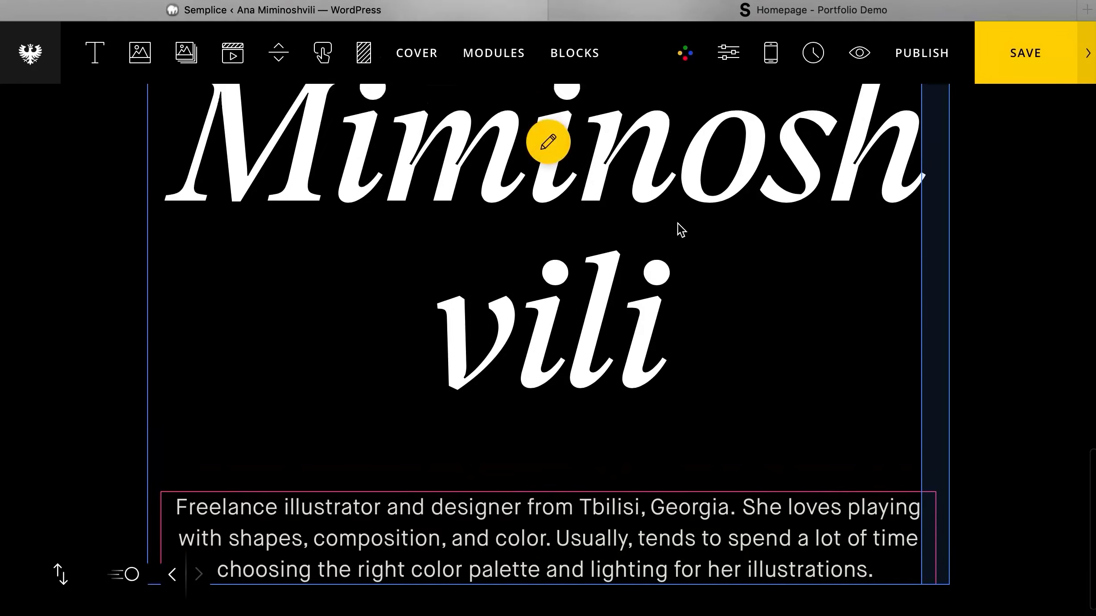
{"action": "left_click_drag", "start_coordinate": [924, 313], "coordinate": [1095, 371]}
{"action": "scroll", "coordinate": [894, 440], "scroll_direction": "down", "scroll_amount": 1}
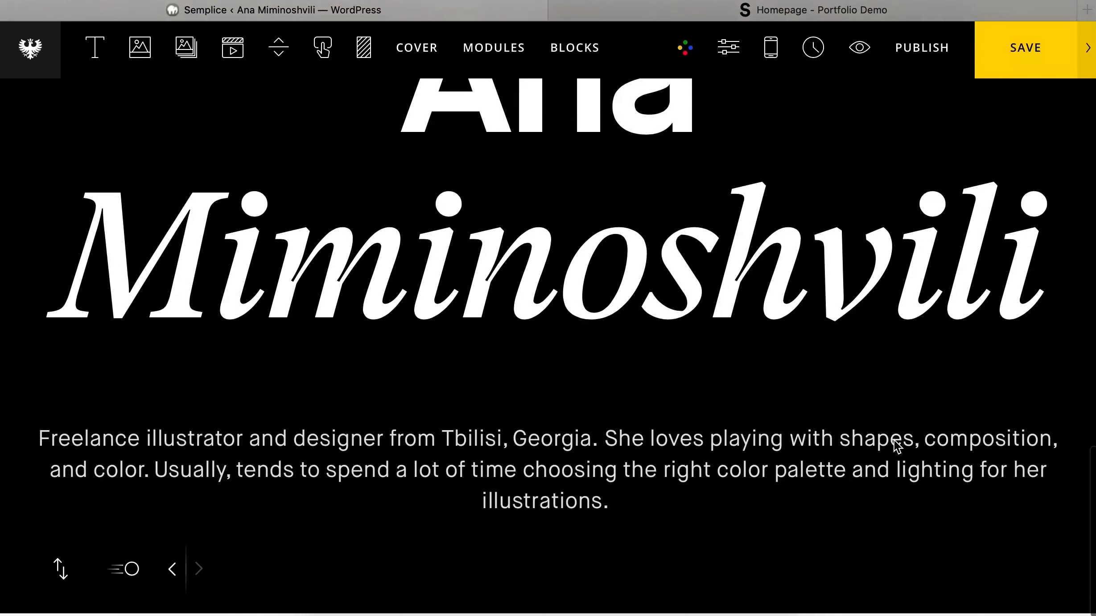
- Move the bio into its own column below the name and narrow that column, comparing the paragraph's width with the demo homepage
{"action": "left_click", "coordinate": [778, 448]}
{"action": "left_click_drag", "start_coordinate": [655, 448], "coordinate": [591, 478]}
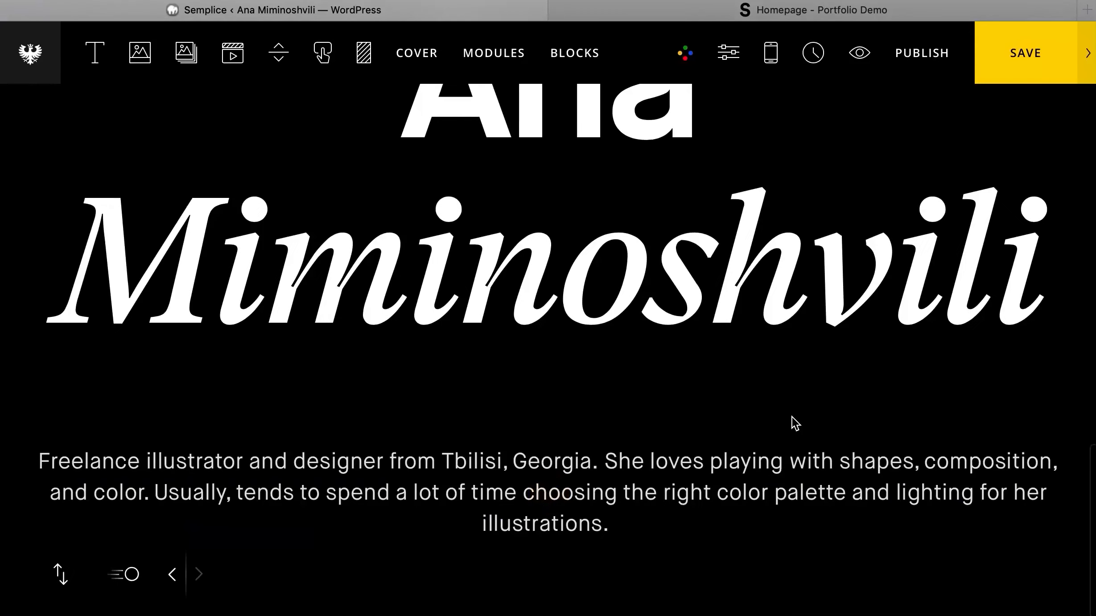
{"action": "left_click", "coordinate": [549, 492]}
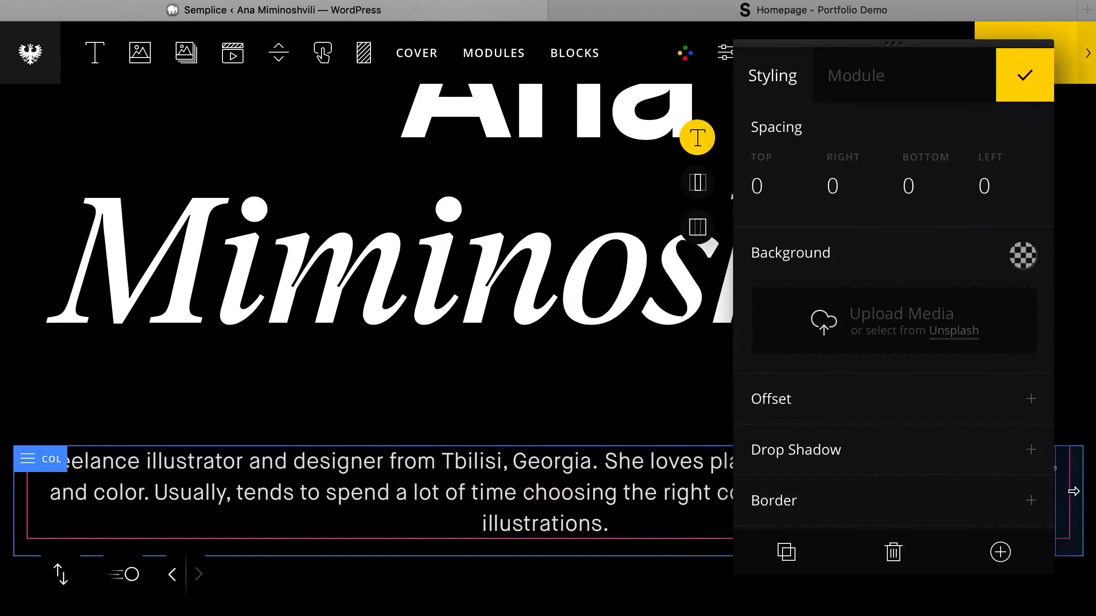
{"action": "left_click_drag", "start_coordinate": [1073, 491], "coordinate": [690, 469]}
{"action": "left_click_drag", "start_coordinate": [860, 492], "coordinate": [1033, 517]}
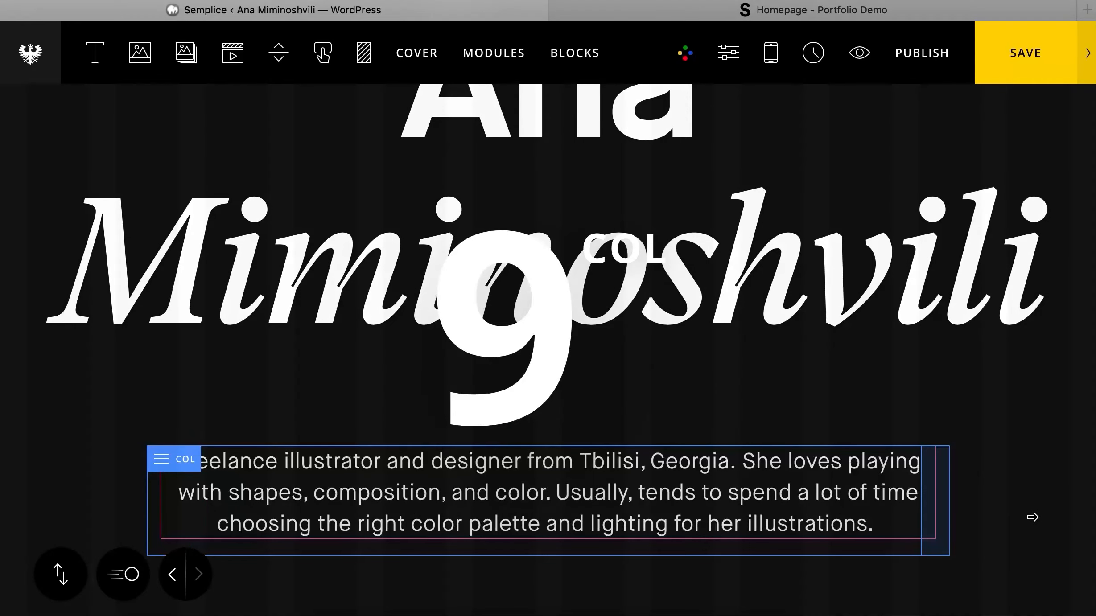
{"action": "left_click_drag", "start_coordinate": [1092, 545], "coordinate": [1094, 545]}
{"action": "left_click", "coordinate": [751, 9]}
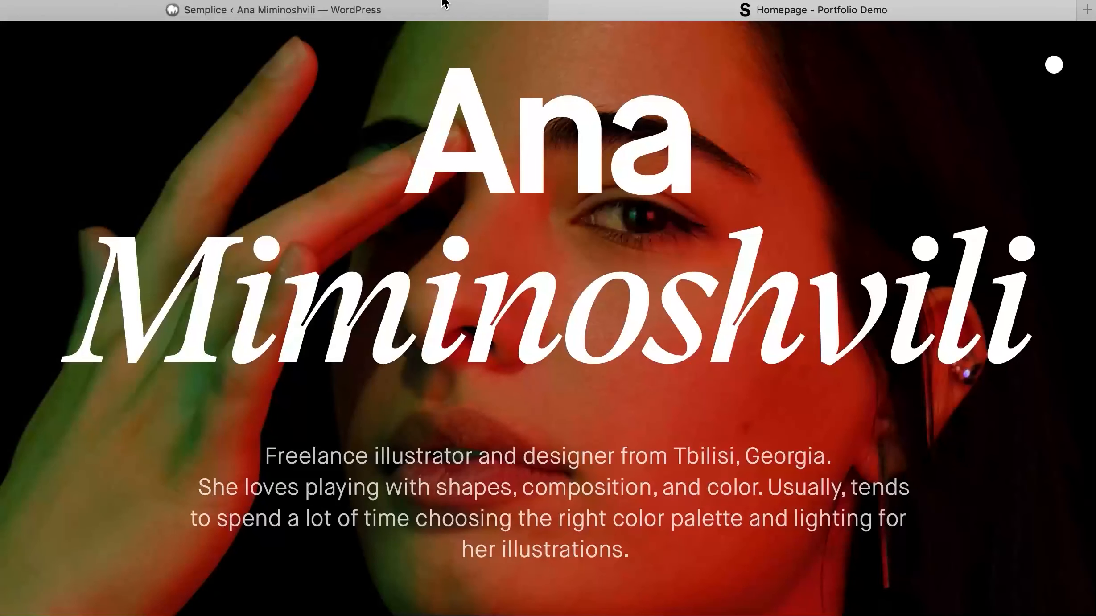
{"action": "left_click", "coordinate": [430, 9]}
{"action": "left_click", "coordinate": [899, 504]}
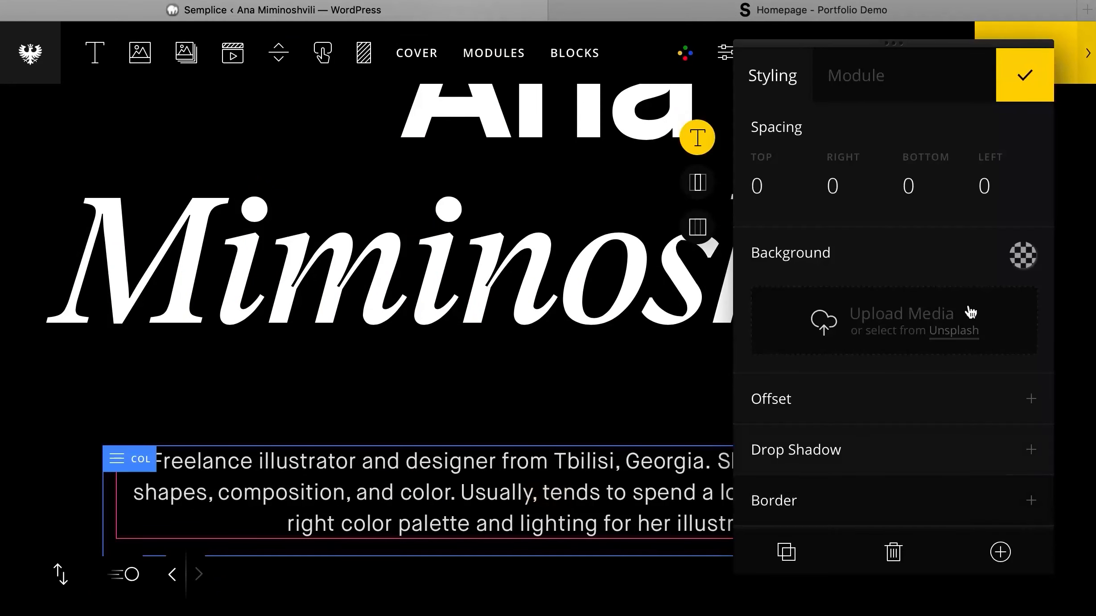
{"action": "left_click_drag", "start_coordinate": [905, 43], "coordinate": [747, 43]}
{"action": "left_click", "coordinate": [866, 70]}
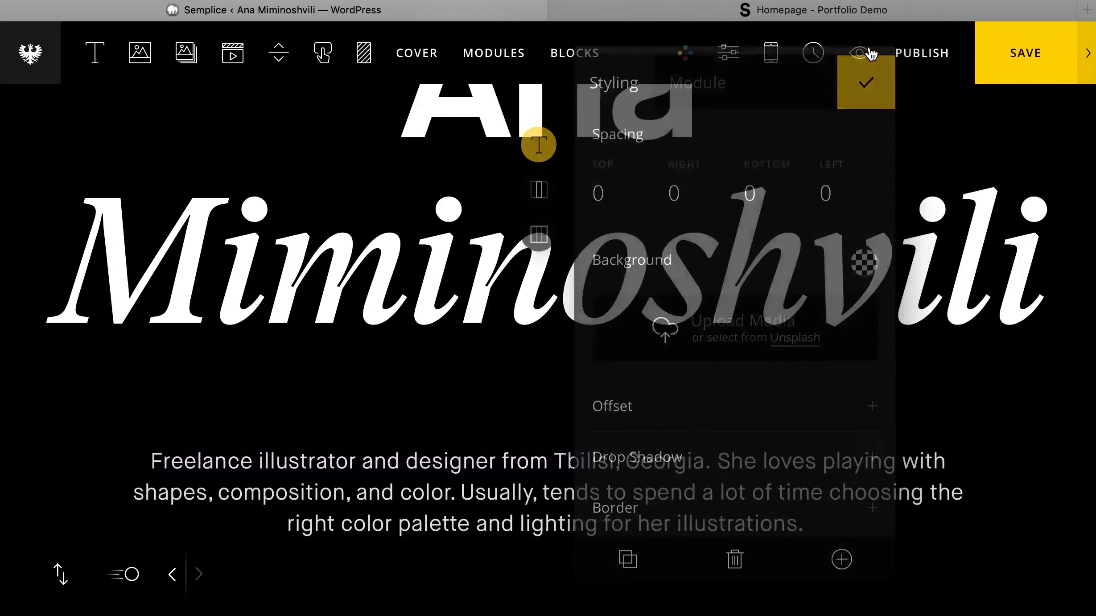
- Insert a line break after the bio's first sentence to match the demo homepage, and finish editing the paragraph
{"action": "left_click", "coordinate": [729, 17]}
{"action": "left_click", "coordinate": [473, 9]}
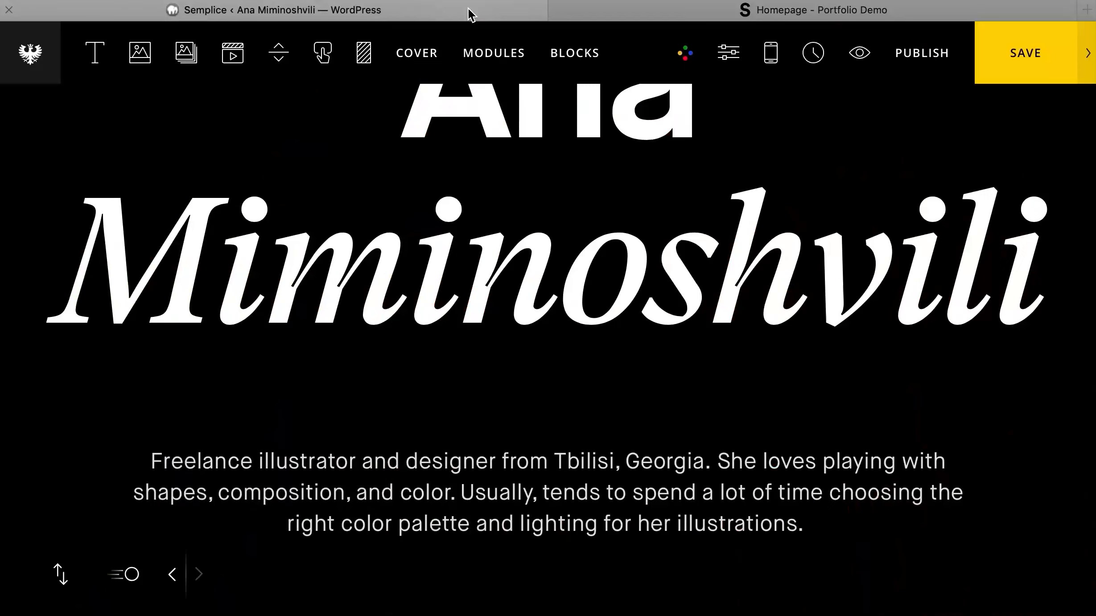
{"action": "left_click", "coordinate": [548, 493]}
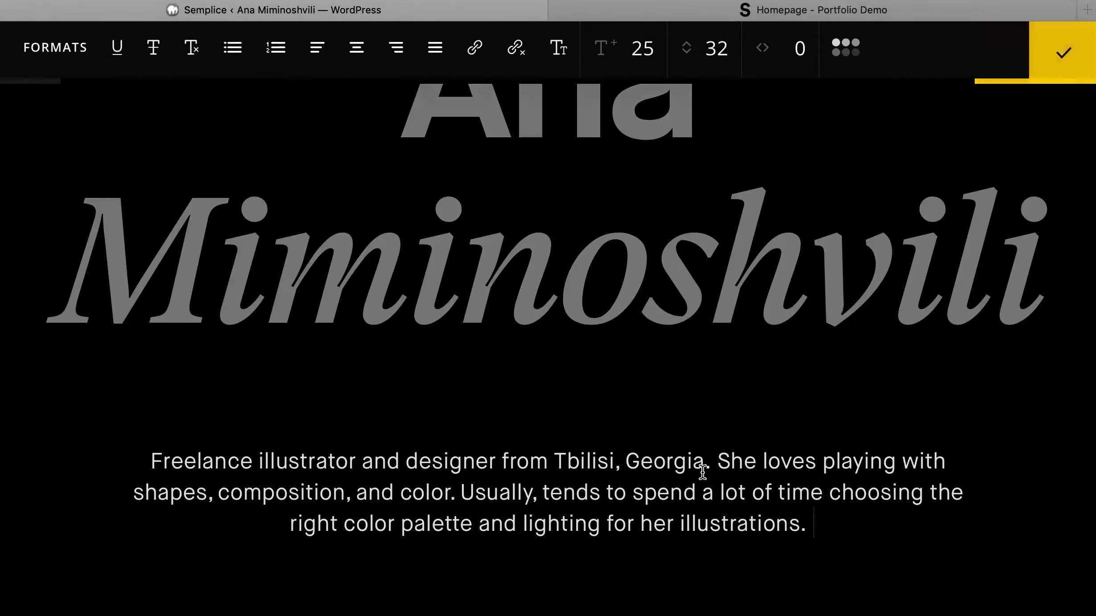
{"action": "left_click", "coordinate": [718, 461], "text": "shift"}
{"action": "left_click", "coordinate": [718, 461]}
{"action": "key", "text": "shift+Return"}
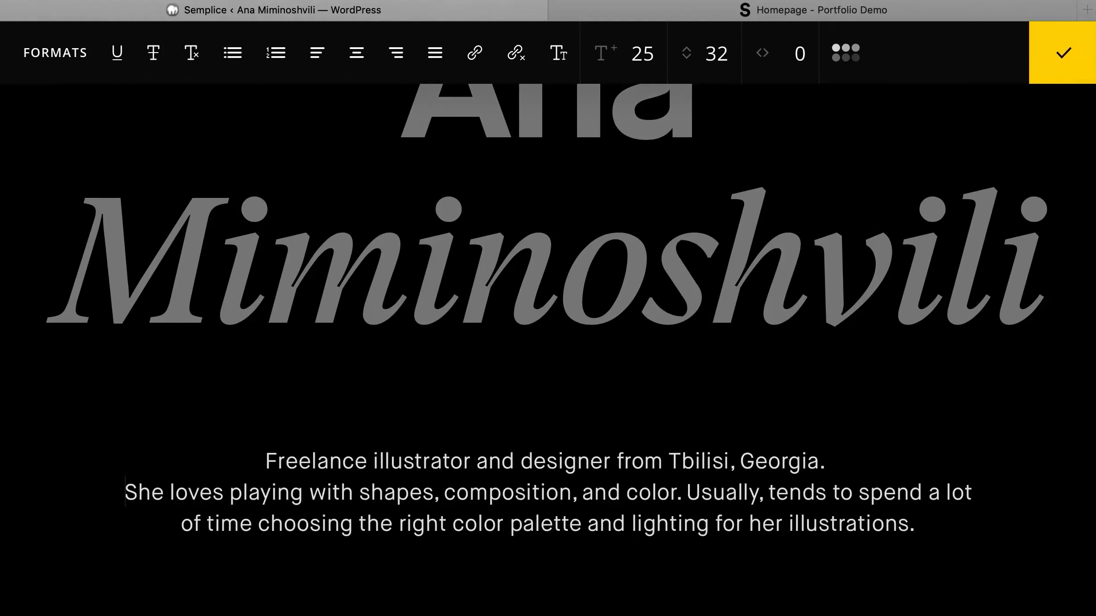
{"action": "left_click", "coordinate": [1052, 55]}
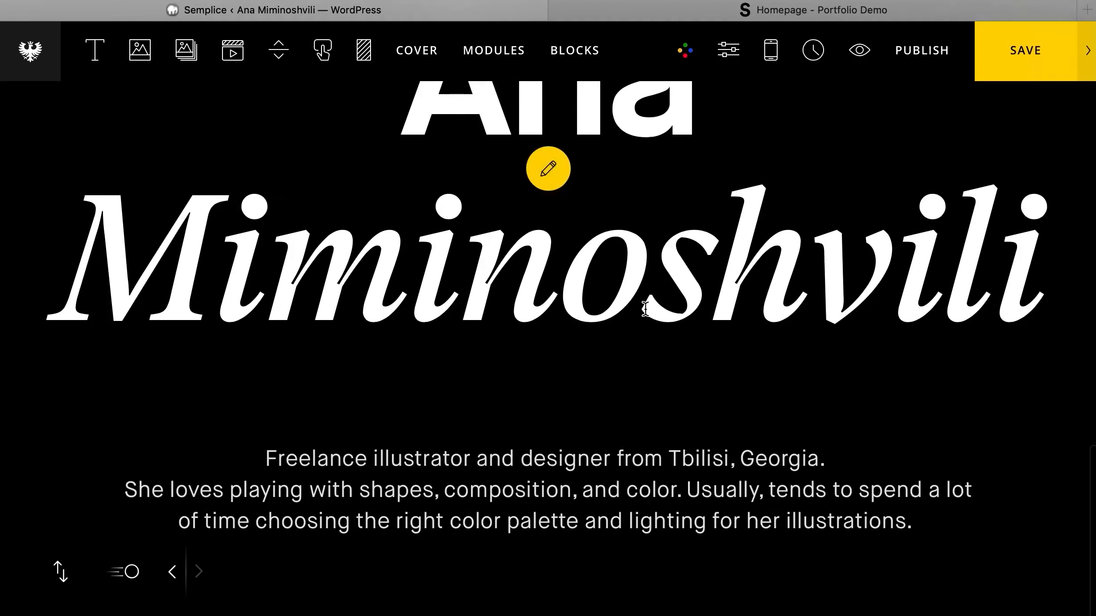
- Examine the intro layout along with the bio module's spacing and offset and the section's styling settings
{"action": "scroll", "coordinate": [646, 309], "scroll_direction": "up", "scroll_amount": 5}
{"action": "scroll", "coordinate": [645, 309], "scroll_direction": "down", "scroll_amount": 5}
{"action": "scroll", "coordinate": [646, 308], "scroll_direction": "up", "scroll_amount": 2}
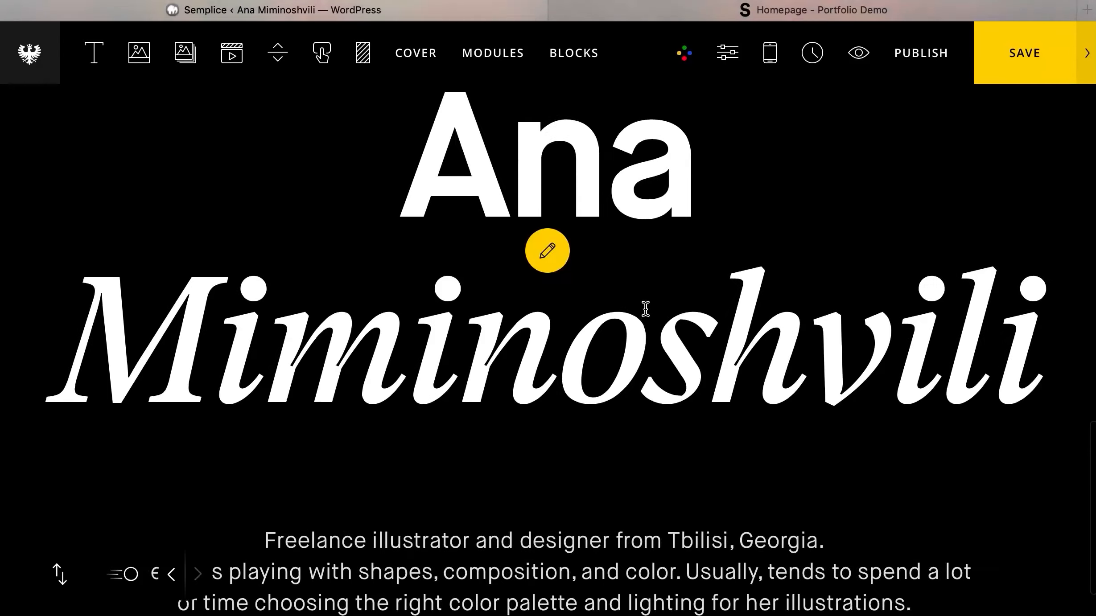
{"action": "scroll", "coordinate": [645, 308], "scroll_direction": "down", "scroll_amount": 2}
{"action": "left_click", "coordinate": [695, 435]}
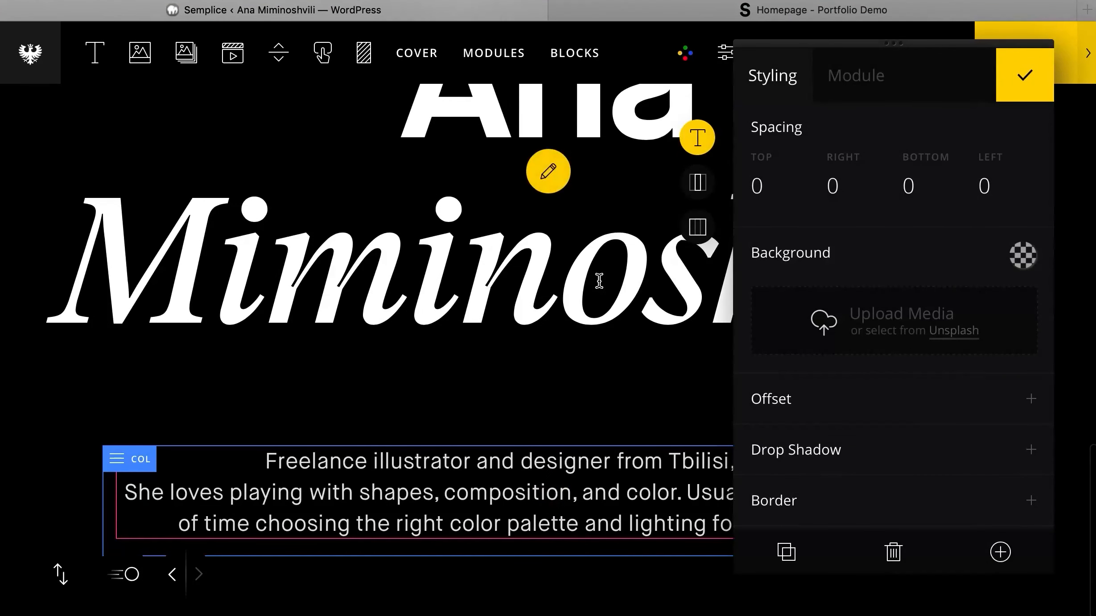
{"action": "scroll", "coordinate": [624, 258], "scroll_direction": "up", "scroll_amount": 1}
{"action": "left_click", "coordinate": [695, 225]}
{"action": "scroll", "coordinate": [639, 440], "scroll_direction": "down", "scroll_amount": 1}
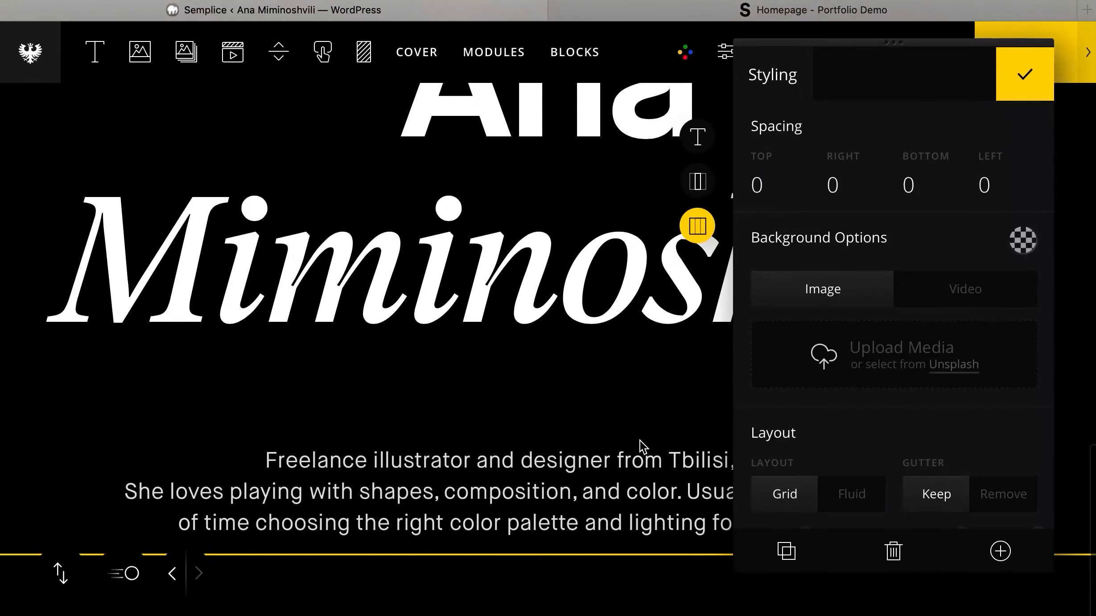
{"action": "left_click", "coordinate": [653, 482]}
{"action": "left_click", "coordinate": [860, 398]}
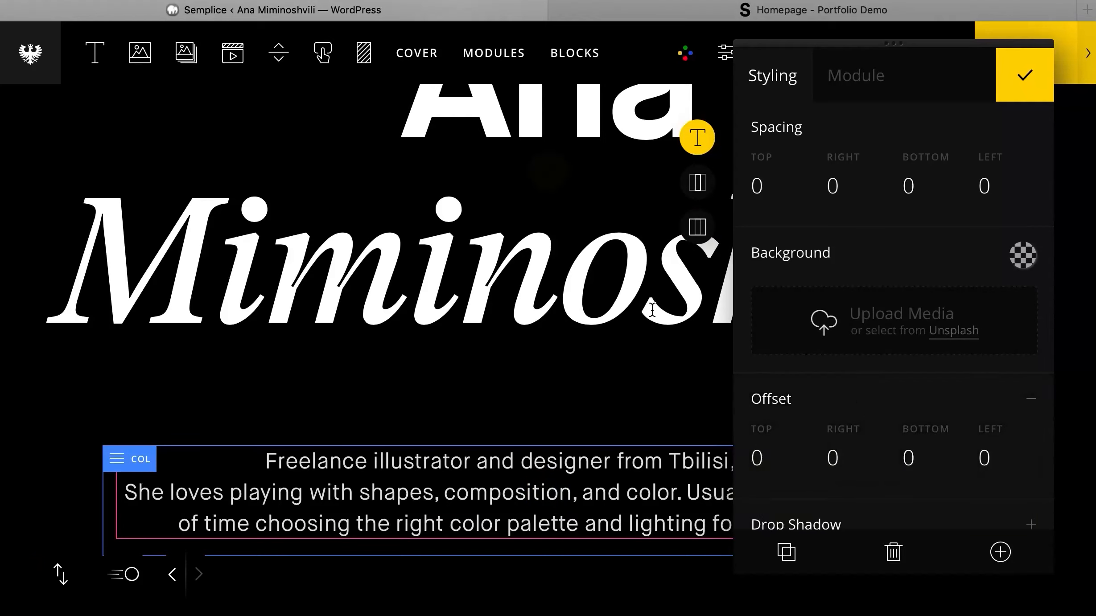
- Try a bottom spacing of 120 on the name module, compare it with the demo homepage, and undo it while previewing the page
{"action": "left_click", "coordinate": [549, 172]}
{"action": "left_click_drag", "start_coordinate": [932, 194], "coordinate": [937, 85]}
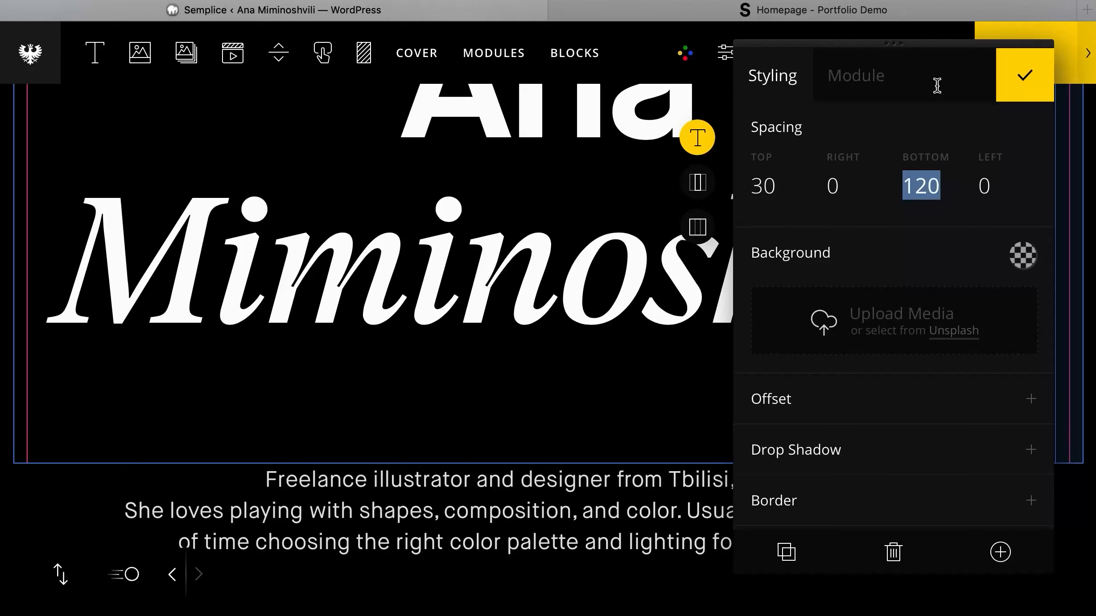
{"action": "left_click", "coordinate": [1021, 76]}
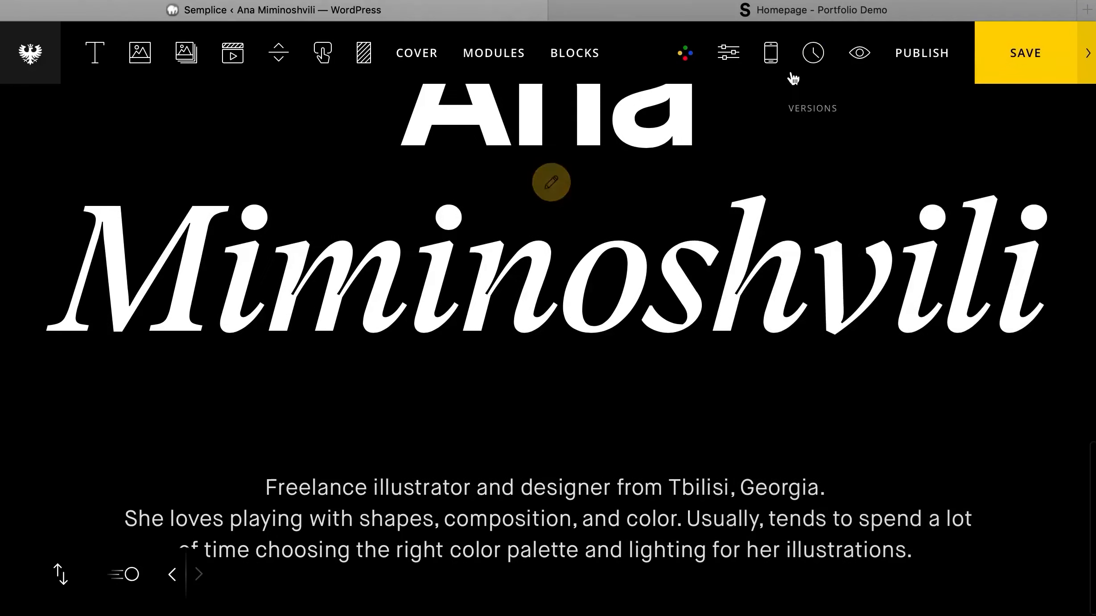
{"action": "left_click", "coordinate": [780, 8]}
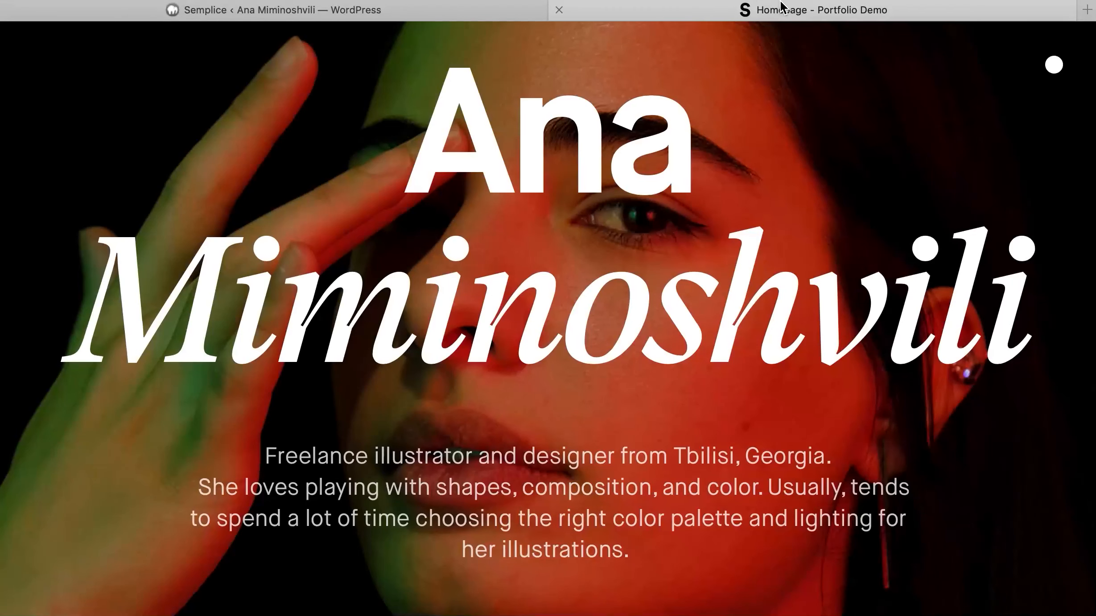
{"action": "left_click", "coordinate": [496, 4]}
{"action": "left_click", "coordinate": [859, 52]}
{"action": "left_click", "coordinate": [277, 10]}
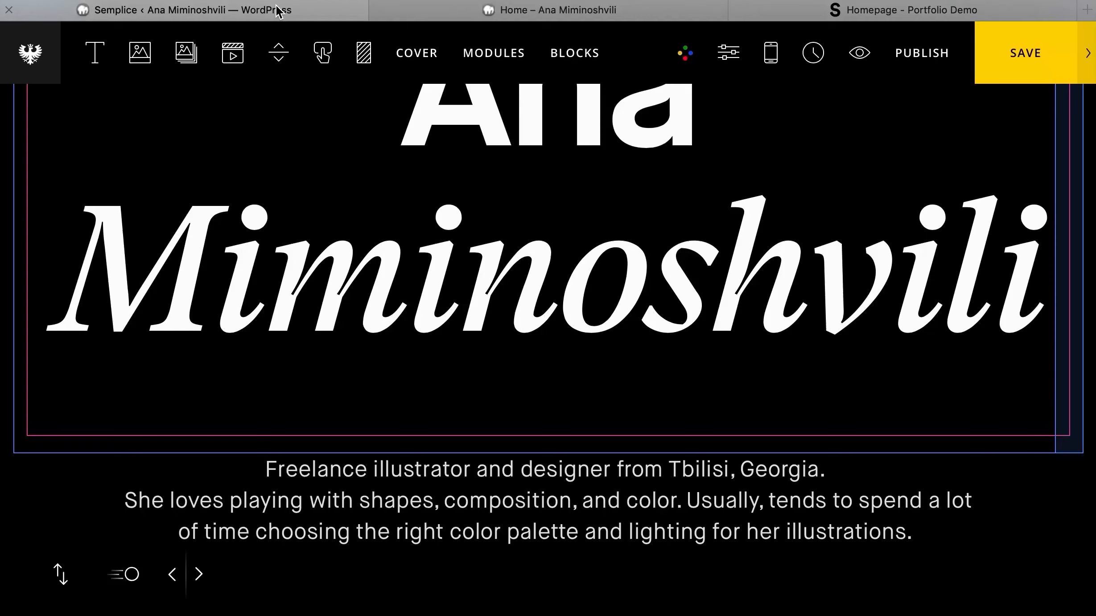
- Undo the line break in the bio paragraph and redo it
{"action": "mouse_move", "coordinate": [549, 347]}
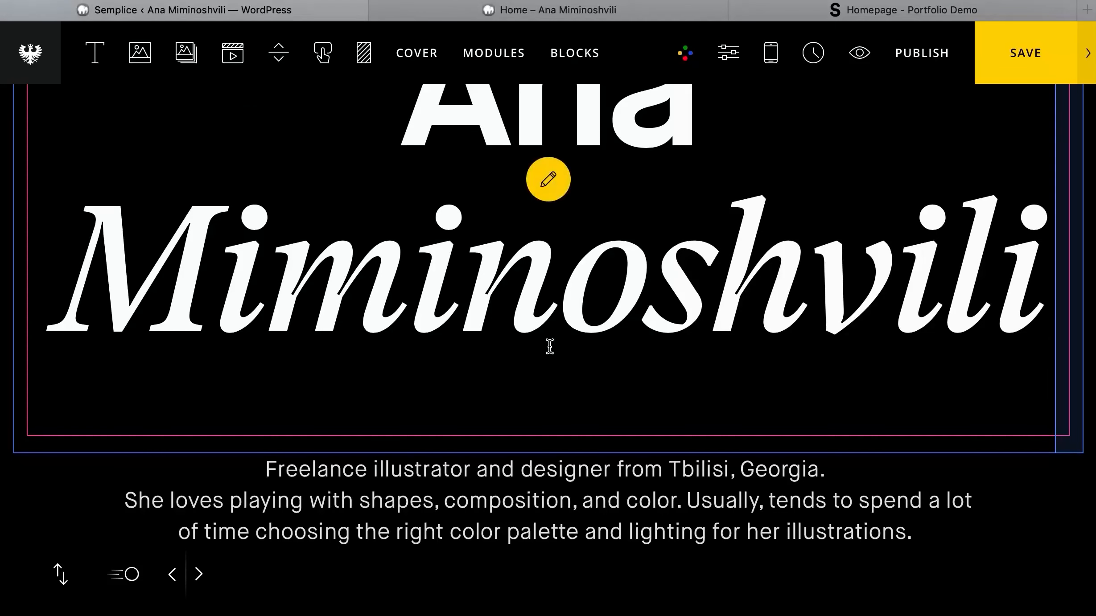
{"action": "left_click", "coordinate": [175, 574]}
{"action": "left_click", "coordinate": [201, 575]}
{"action": "left_click", "coordinate": [201, 576]}
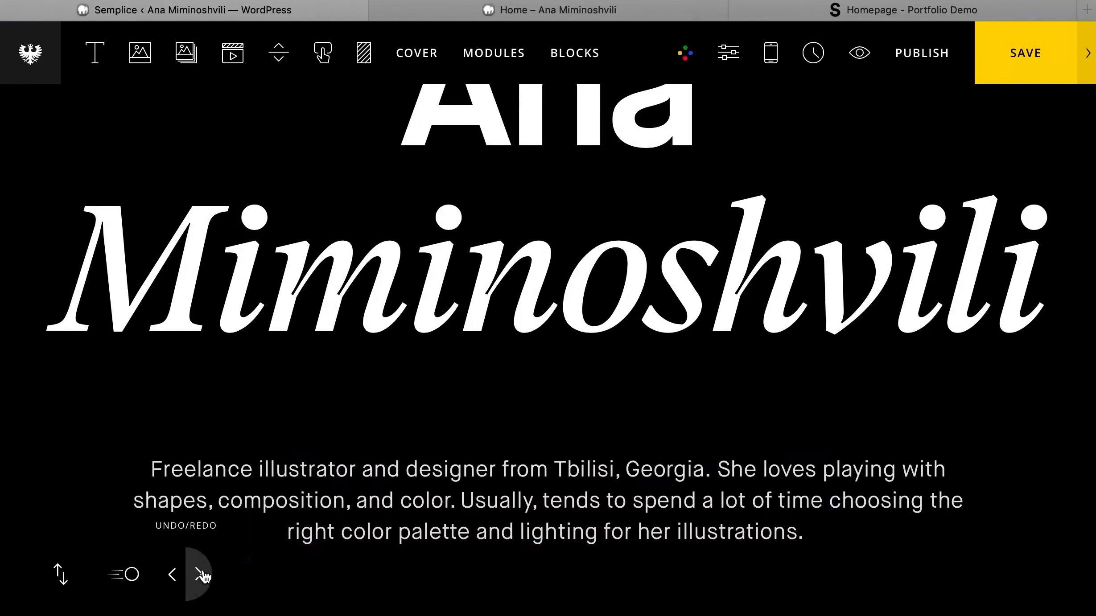
{"action": "left_click", "coordinate": [203, 575]}
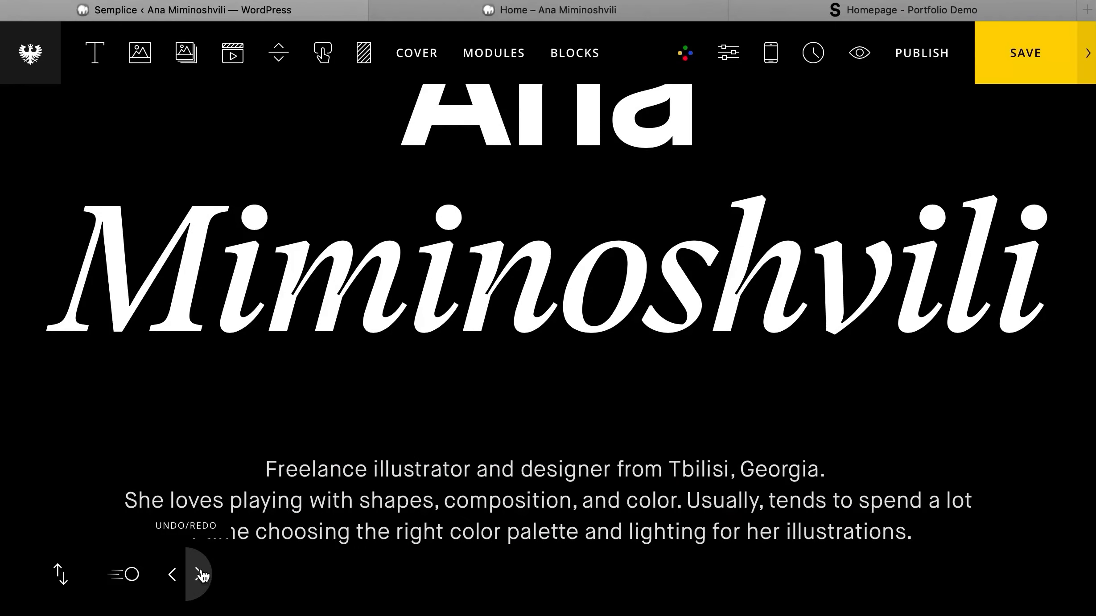
- Set the name module's top spacing to 50 and finish its styling
{"action": "left_click", "coordinate": [549, 179]}
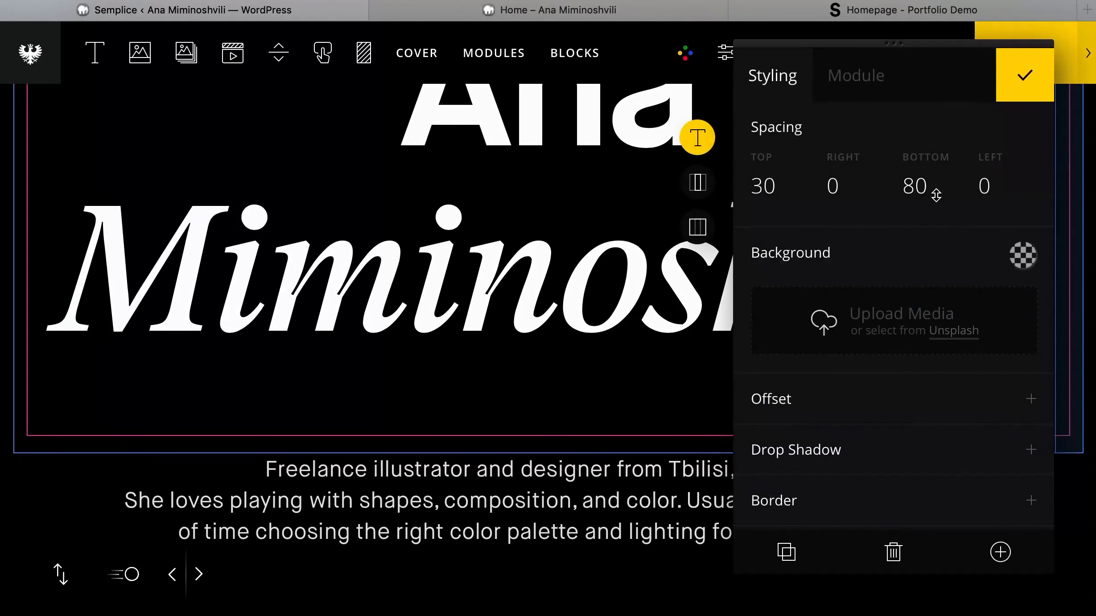
{"action": "scroll", "coordinate": [690, 259], "scroll_direction": "up", "scroll_amount": 3}
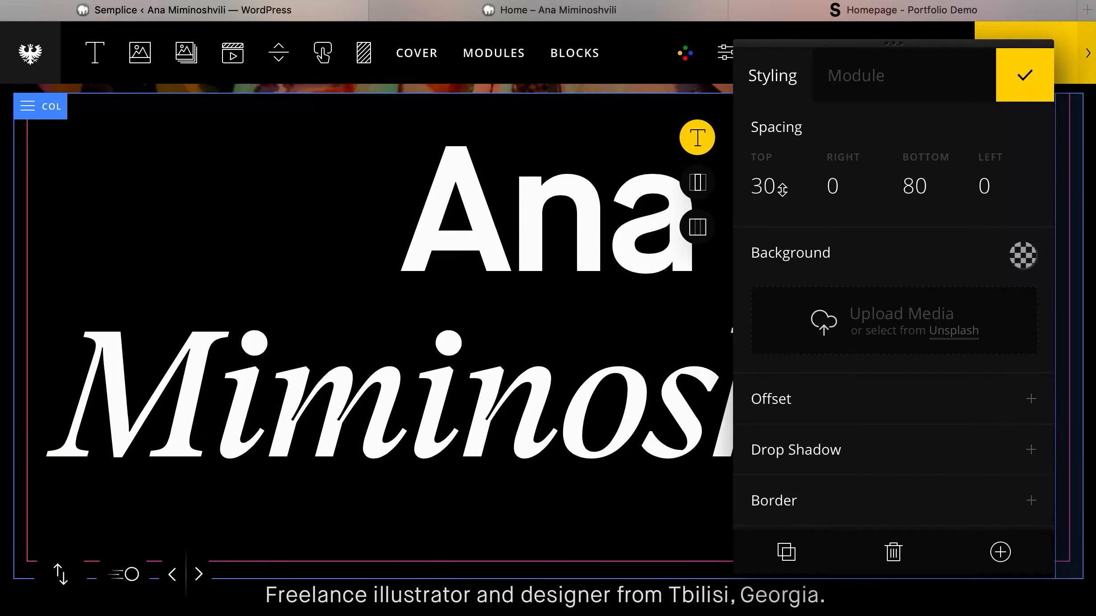
{"action": "left_click_drag", "start_coordinate": [782, 189], "coordinate": [781, 147]}
{"action": "key", "text": "Down"}
{"action": "key", "text": "Down"}
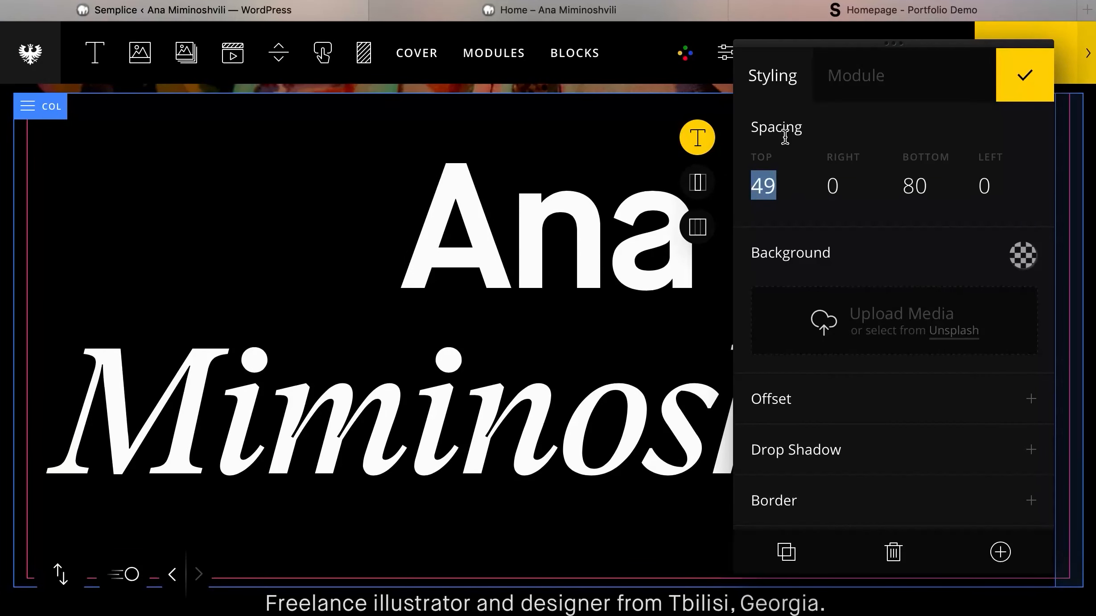
{"action": "key", "text": "Up"}
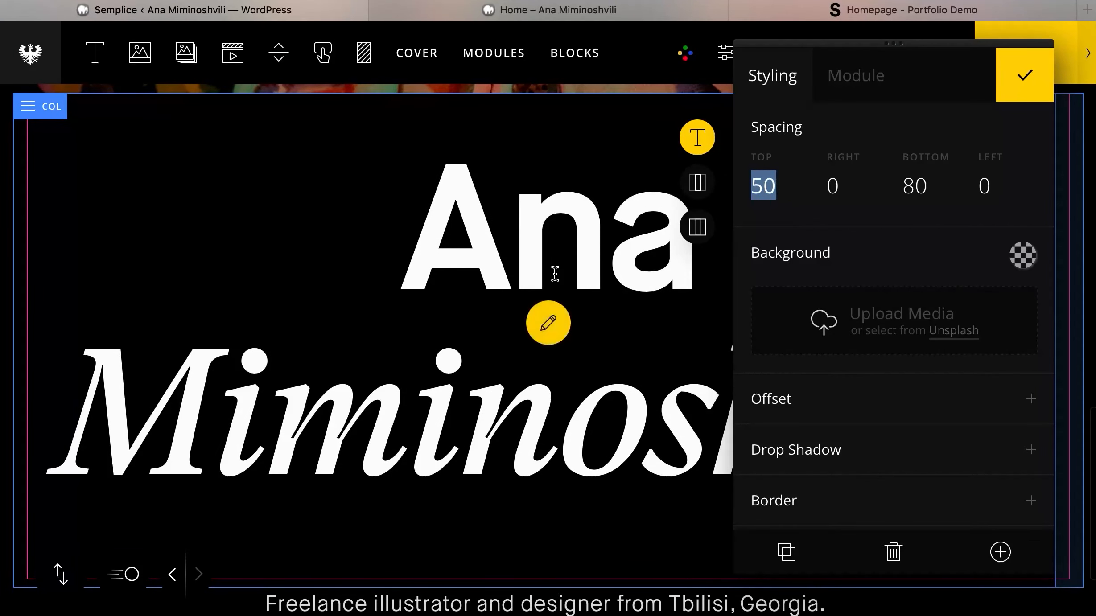
{"action": "scroll", "coordinate": [555, 275], "scroll_direction": "down", "scroll_amount": 3}
{"action": "scroll", "coordinate": [555, 274], "scroll_direction": "up", "scroll_amount": 3}
{"action": "scroll", "coordinate": [555, 275], "scroll_direction": "down", "scroll_amount": 3}
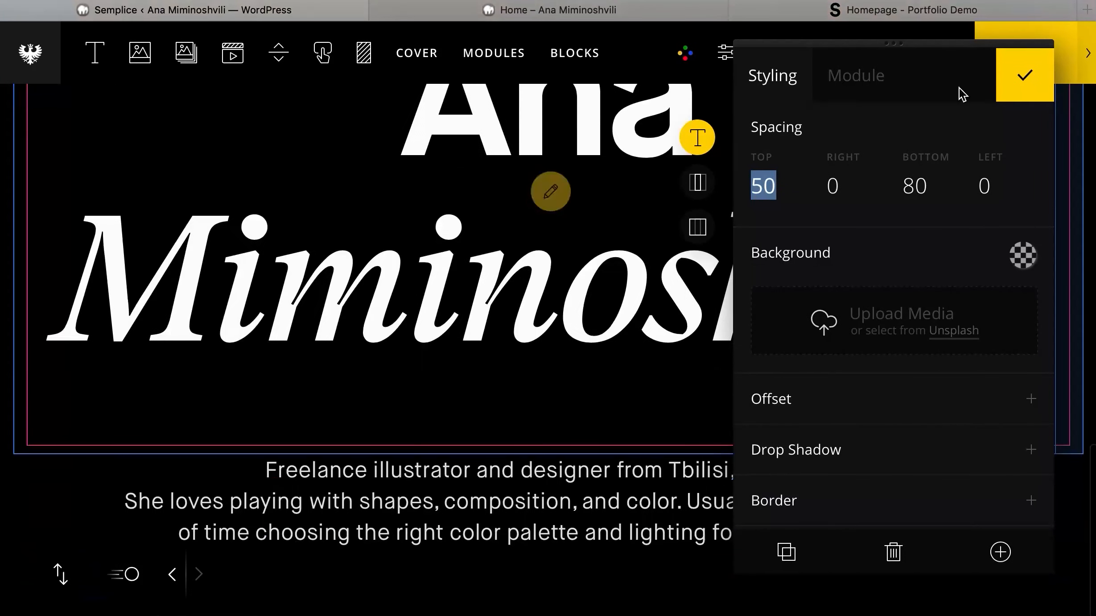
{"action": "left_click", "coordinate": [1021, 75]}
- Slightly reduce the name module's bottom spacing to bring the bio closer, and check the section from the cover downwards
{"action": "scroll", "coordinate": [781, 246], "scroll_direction": "up", "scroll_amount": 2}
{"action": "left_click", "coordinate": [771, 354]}
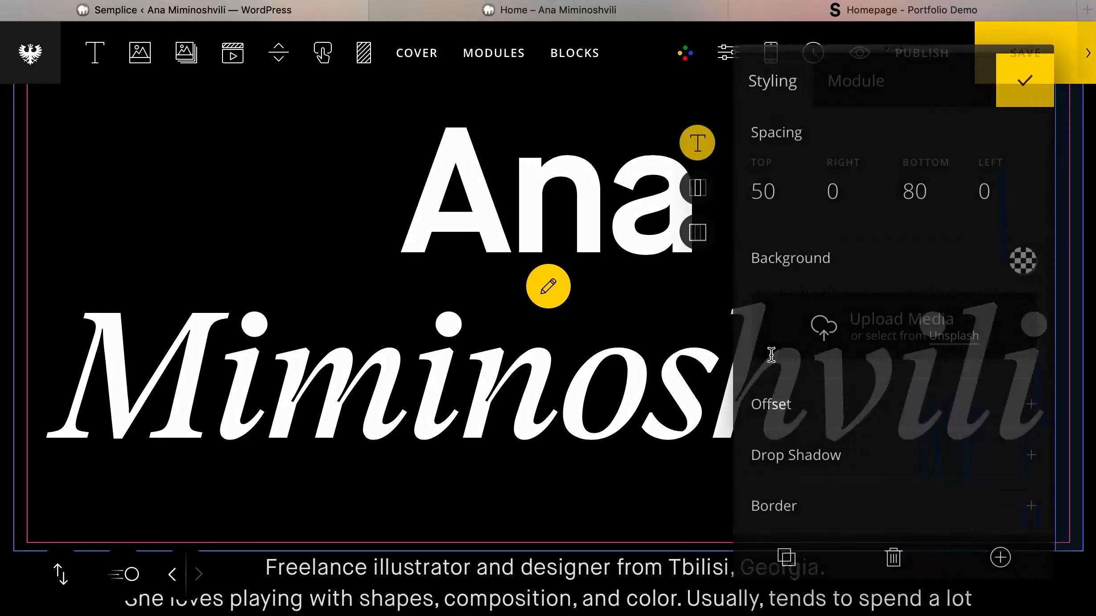
{"action": "left_click_drag", "start_coordinate": [902, 195], "coordinate": [920, 246]}
{"action": "left_click", "coordinate": [1010, 92]}
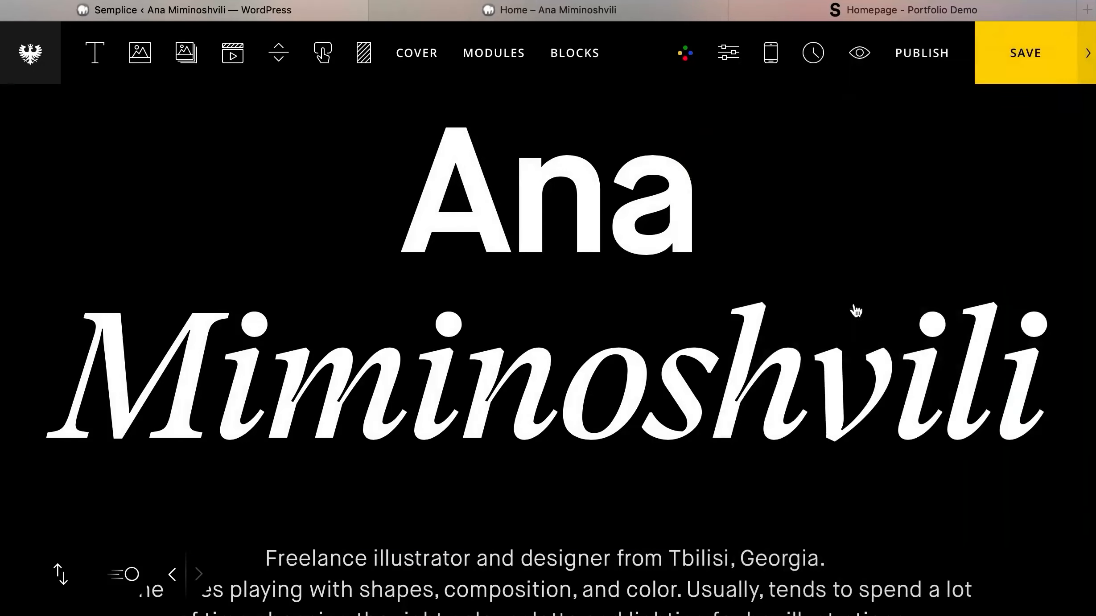
{"action": "scroll", "coordinate": [853, 310], "scroll_direction": "down", "scroll_amount": 2}
{"action": "scroll", "coordinate": [787, 305], "scroll_direction": "up", "scroll_amount": 3}
{"action": "scroll", "coordinate": [856, 310], "scroll_direction": "up", "scroll_amount": 5}
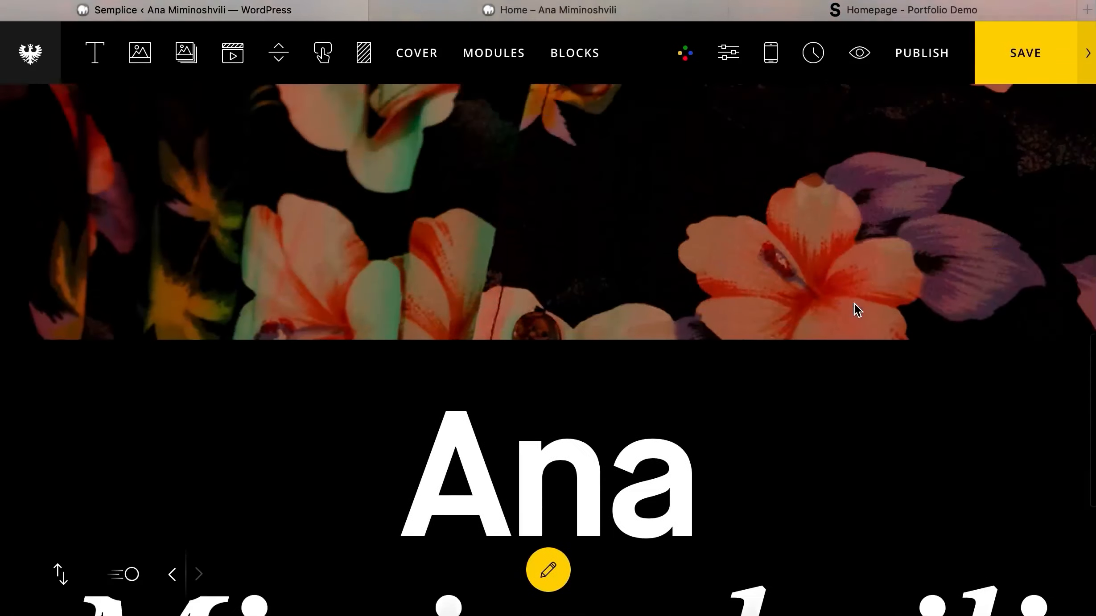
{"action": "scroll", "coordinate": [857, 309], "scroll_direction": "down", "scroll_amount": 6}
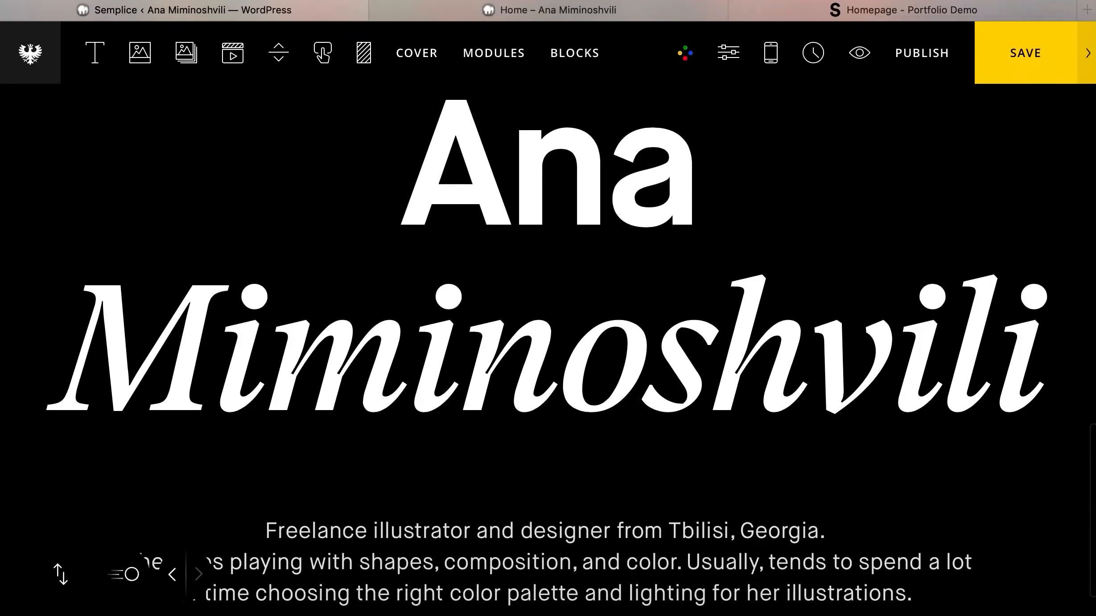
- Compare the intro layout with the demo homepage, close the published Home page's tab, and return to the page editor
{"action": "left_click", "coordinate": [789, 6]}
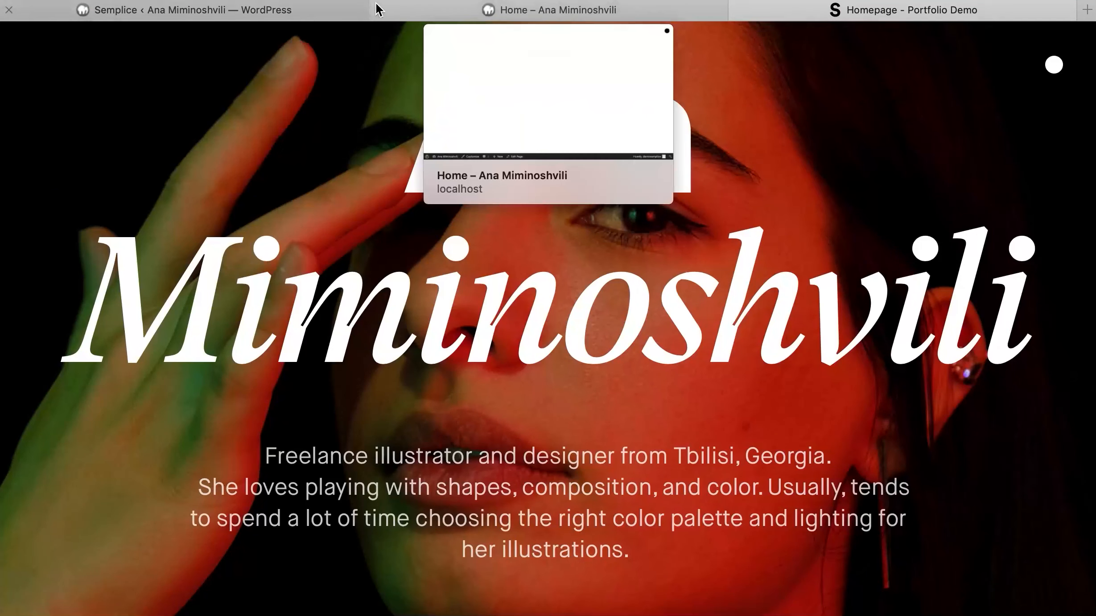
{"action": "left_click", "coordinate": [380, 10]}
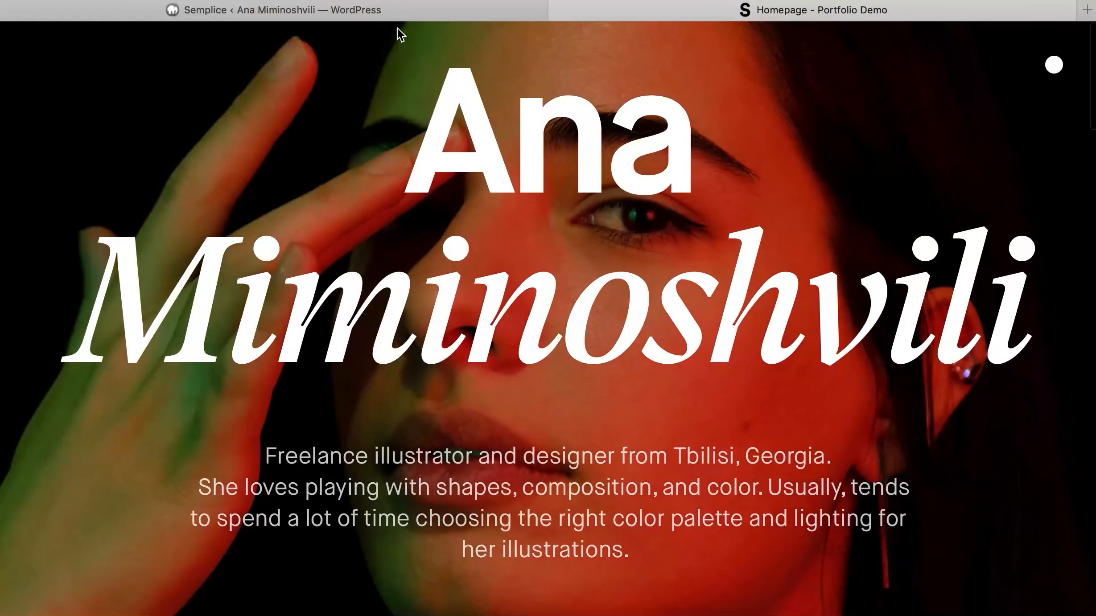
{"action": "left_click", "coordinate": [392, 16]}
{"action": "scroll", "coordinate": [492, 307], "scroll_direction": "down", "scroll_amount": 2}
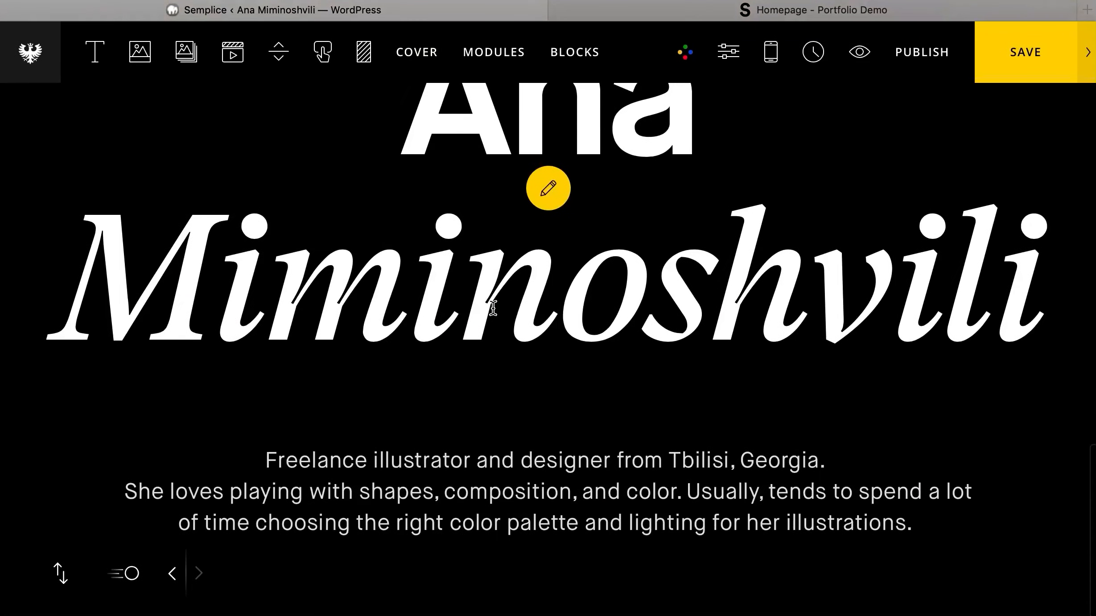
{"action": "scroll", "coordinate": [493, 307], "scroll_direction": "up", "scroll_amount": 5}
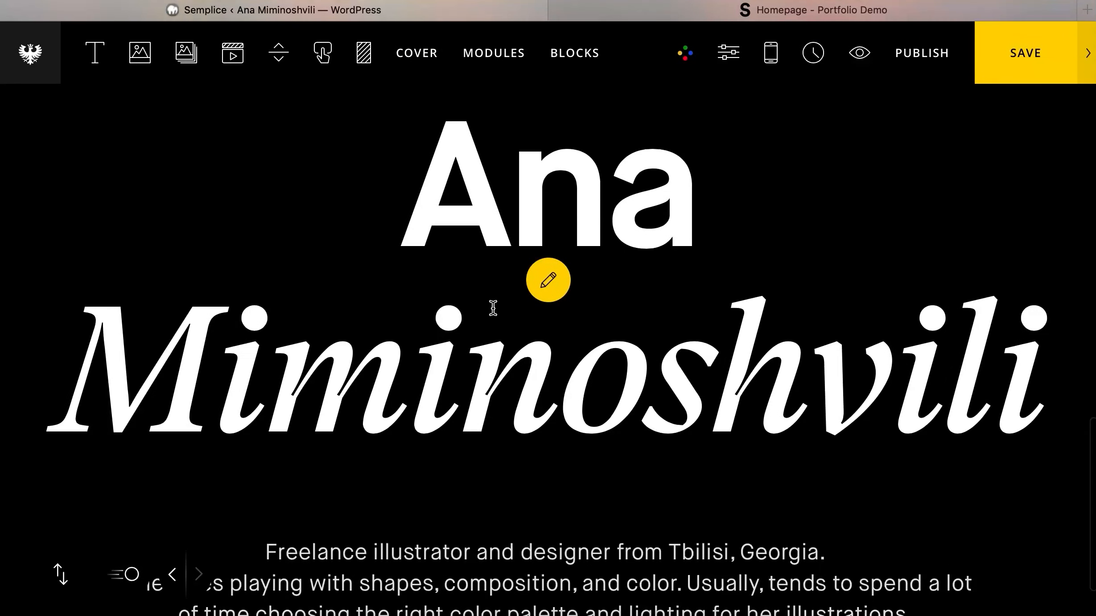
{"action": "scroll", "coordinate": [492, 307], "scroll_direction": "up", "scroll_amount": 6}
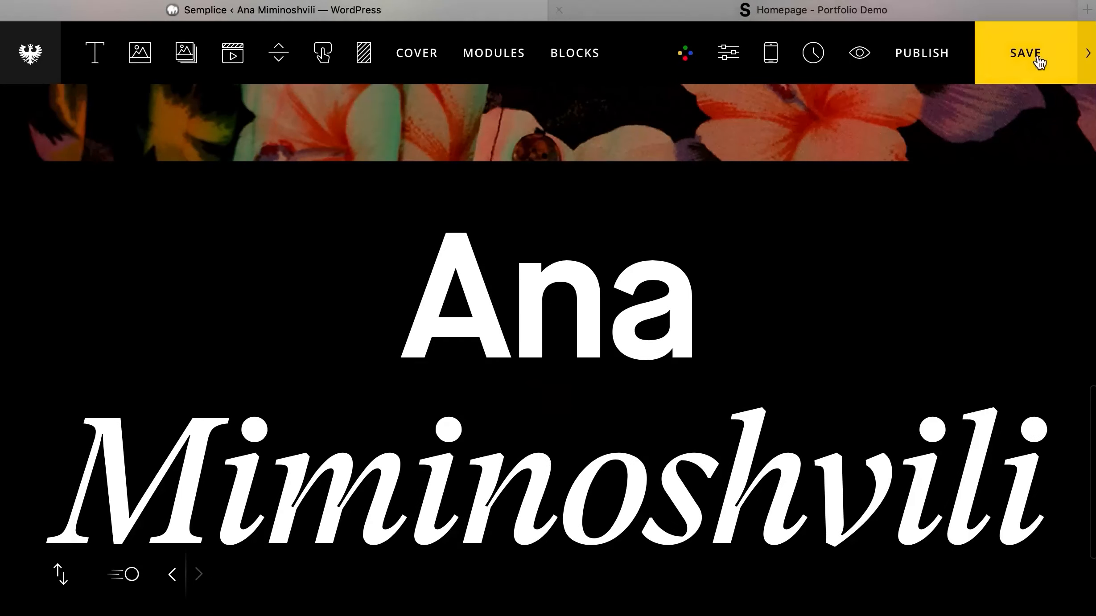
- Open the Semplice help site in a new browser tab and go to its hacks page
{"action": "left_click", "coordinate": [1088, 10]}
{"action": "type", "text": "help.semplice."}
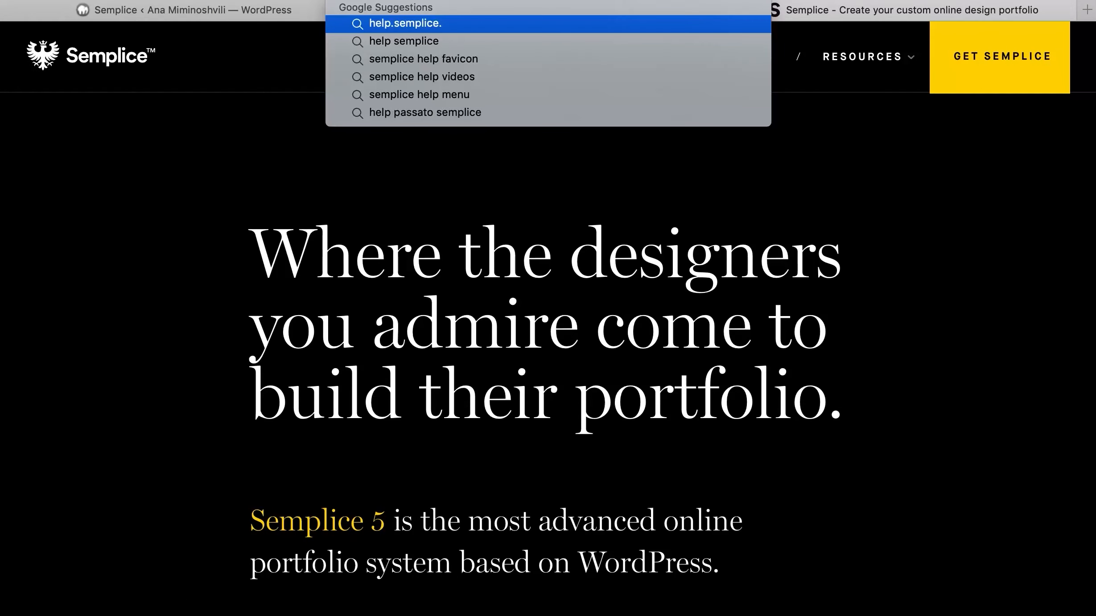
{"action": "key", "text": "Return"}
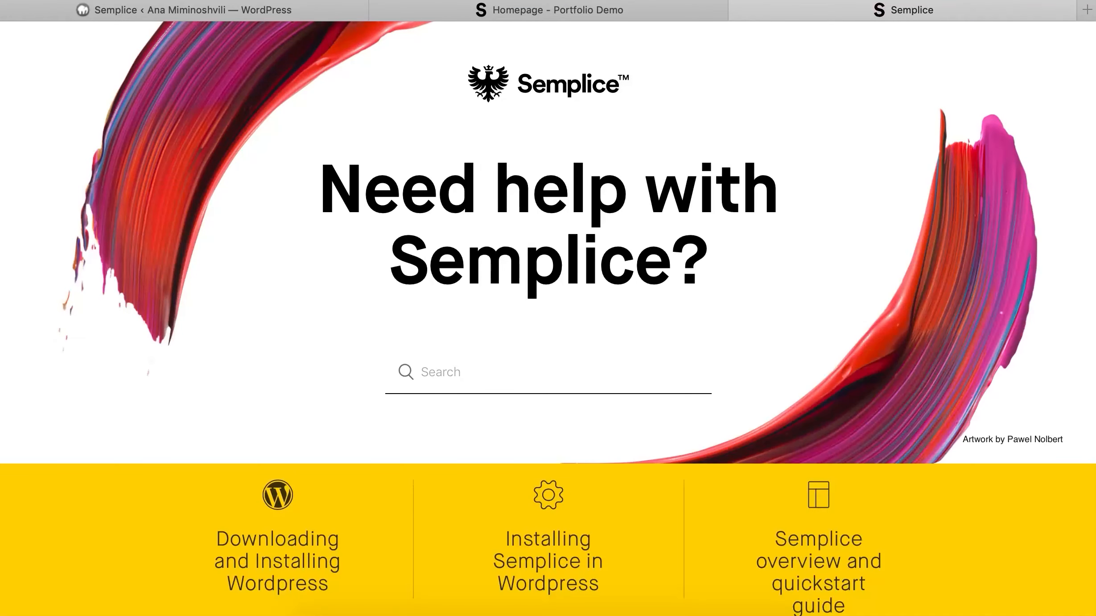
{"action": "scroll", "coordinate": [437, 310], "scroll_direction": "down", "scroll_amount": 15}
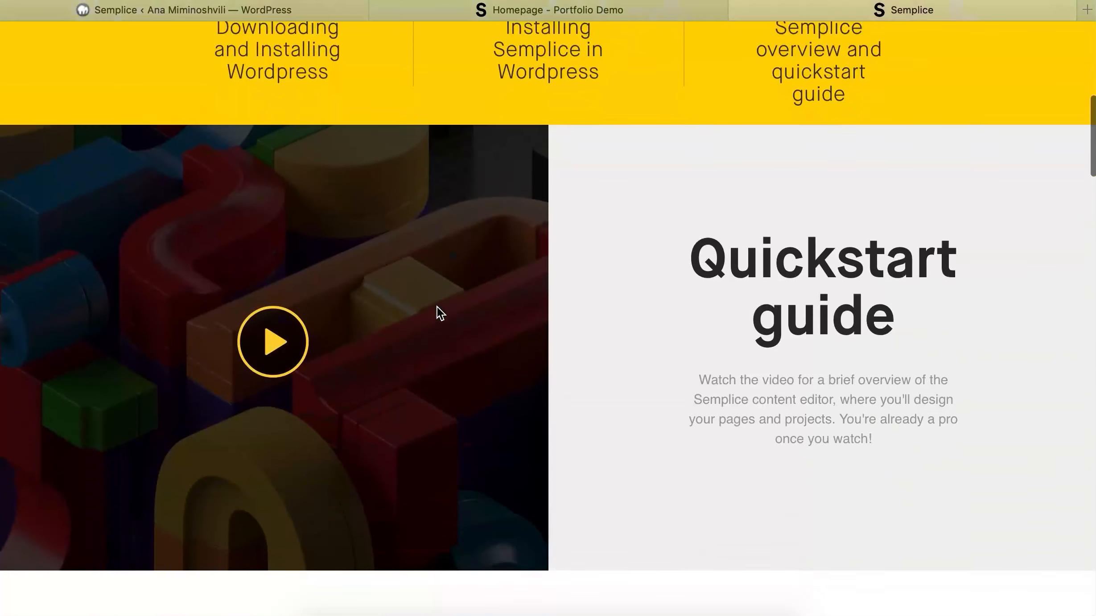
{"action": "scroll", "coordinate": [439, 319], "scroll_direction": "down", "scroll_amount": 3}
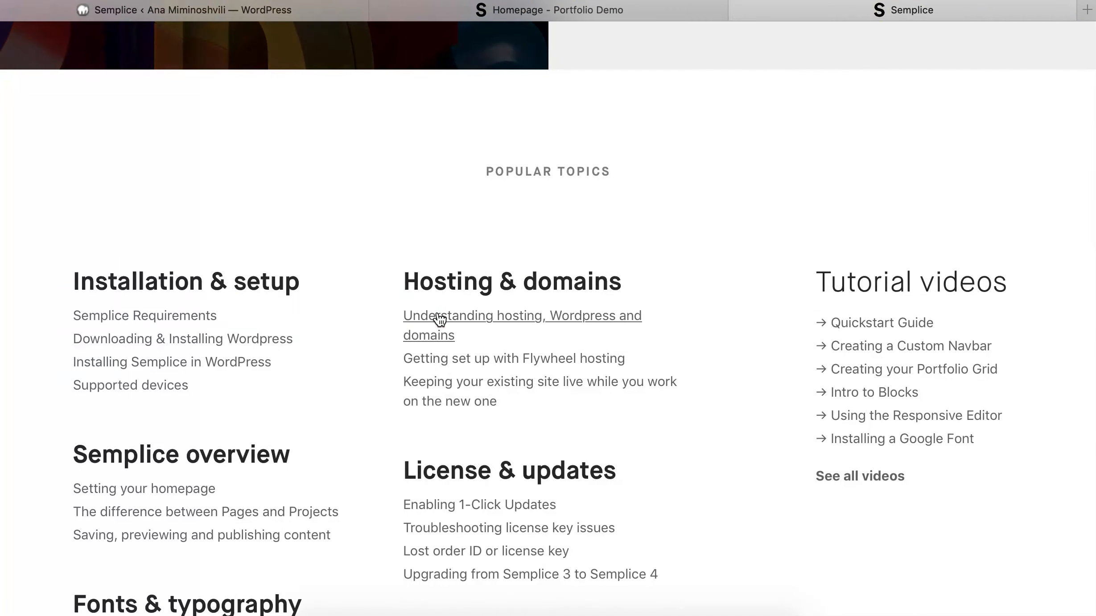
{"action": "scroll", "coordinate": [437, 319], "scroll_direction": "down", "scroll_amount": 12}
{"action": "scroll", "coordinate": [438, 319], "scroll_direction": "down", "scroll_amount": 20}
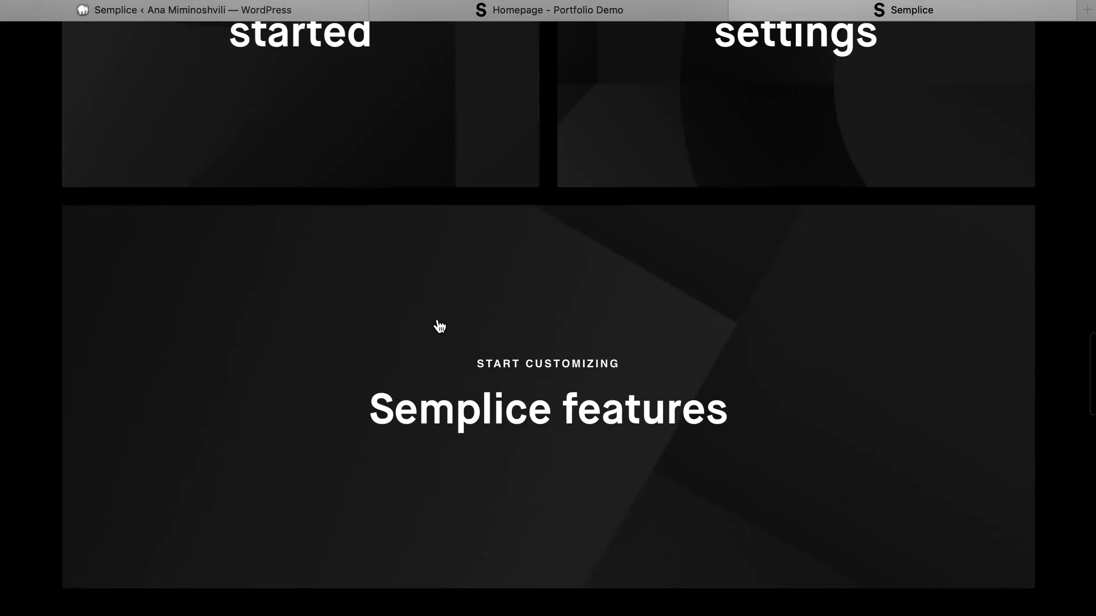
{"action": "scroll", "coordinate": [438, 319], "scroll_direction": "down", "scroll_amount": 7}
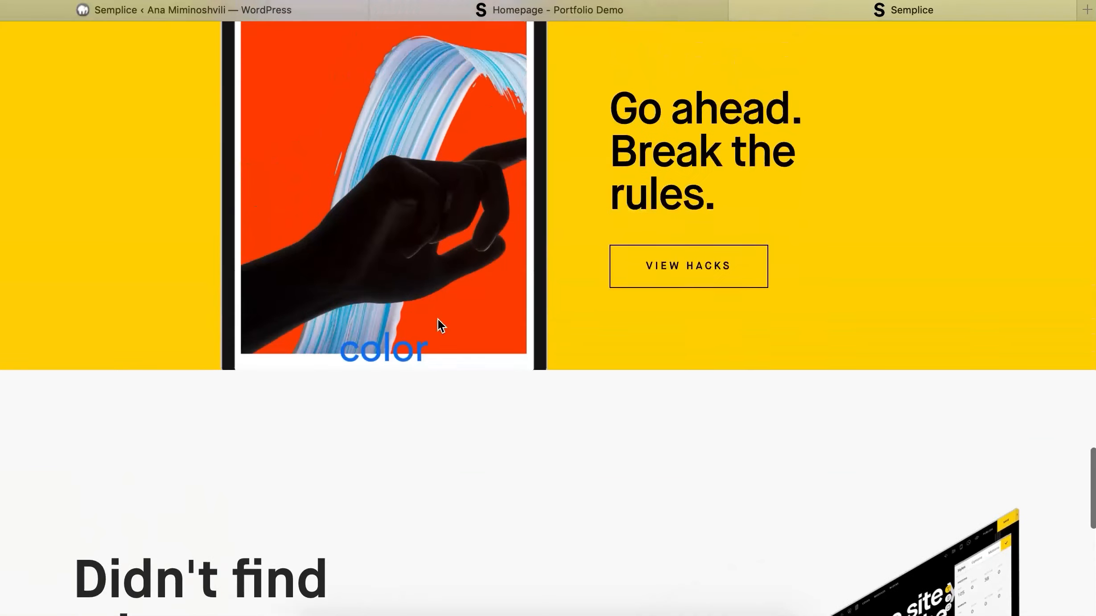
{"action": "scroll", "coordinate": [708, 427], "scroll_direction": "up", "scroll_amount": 4}
{"action": "left_click", "coordinate": [707, 427]}
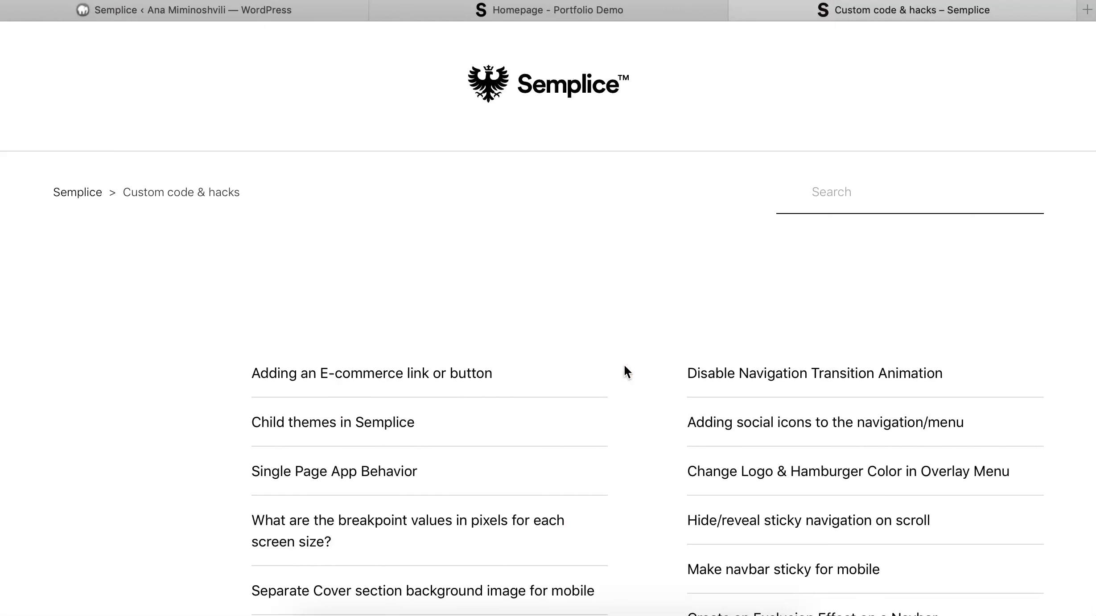
- Look through the custom code and hacks topics, search for "fixed", and open the article "Creating fixed or pinned elements on a page"
{"action": "scroll", "coordinate": [586, 362], "scroll_direction": "down", "scroll_amount": 3}
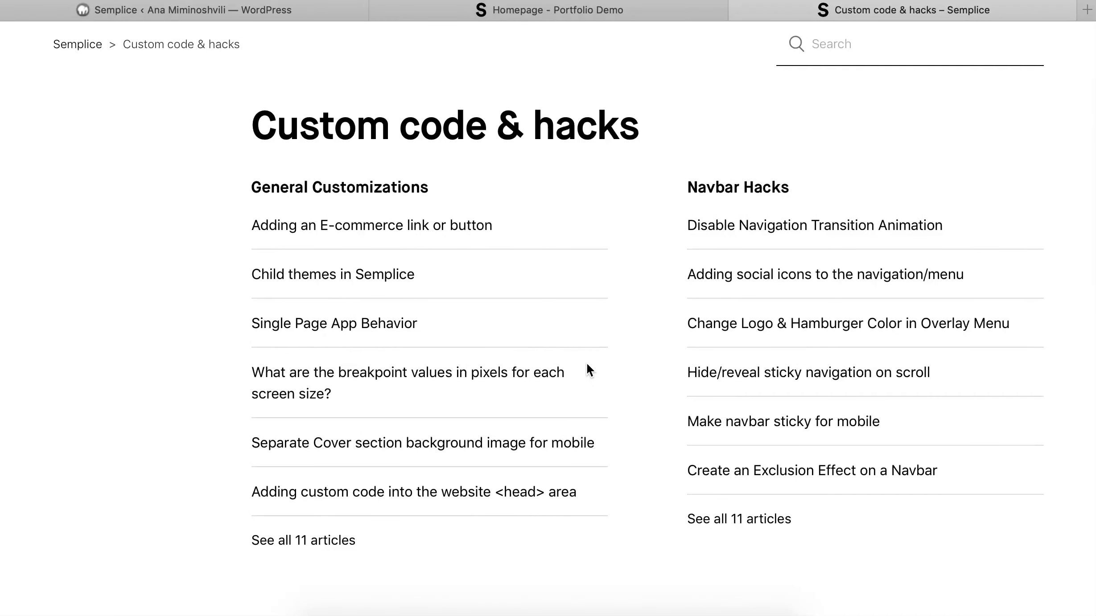
{"action": "scroll", "coordinate": [586, 362], "scroll_direction": "down", "scroll_amount": 3}
{"action": "scroll", "coordinate": [588, 374], "scroll_direction": "down", "scroll_amount": 14}
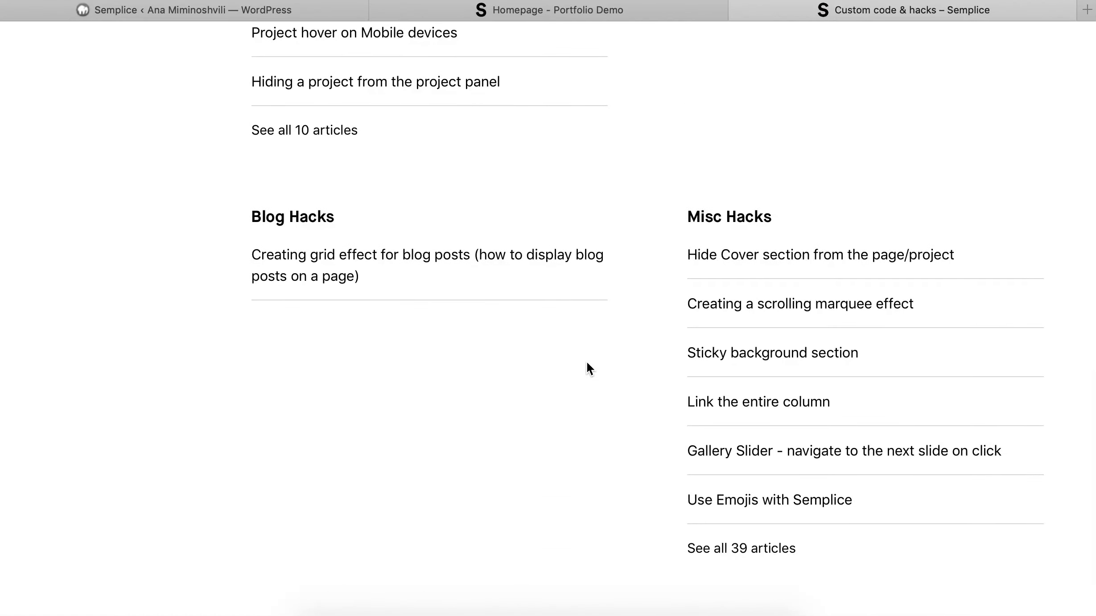
{"action": "scroll", "coordinate": [586, 360], "scroll_direction": "up", "scroll_amount": 20}
{"action": "left_click", "coordinate": [854, 187]}
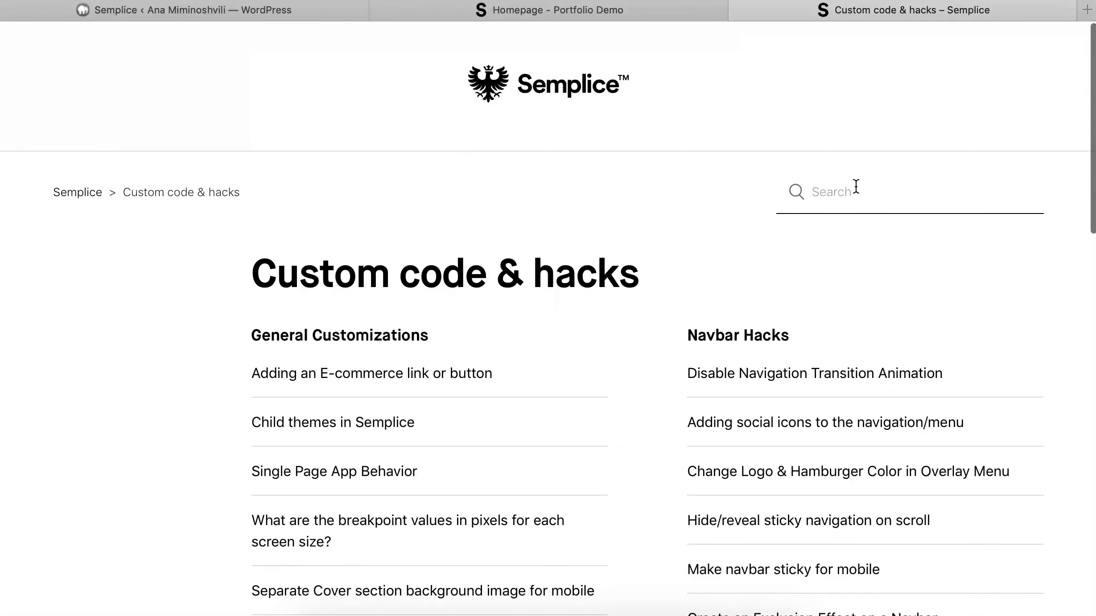
{"action": "type", "text": "fix"}
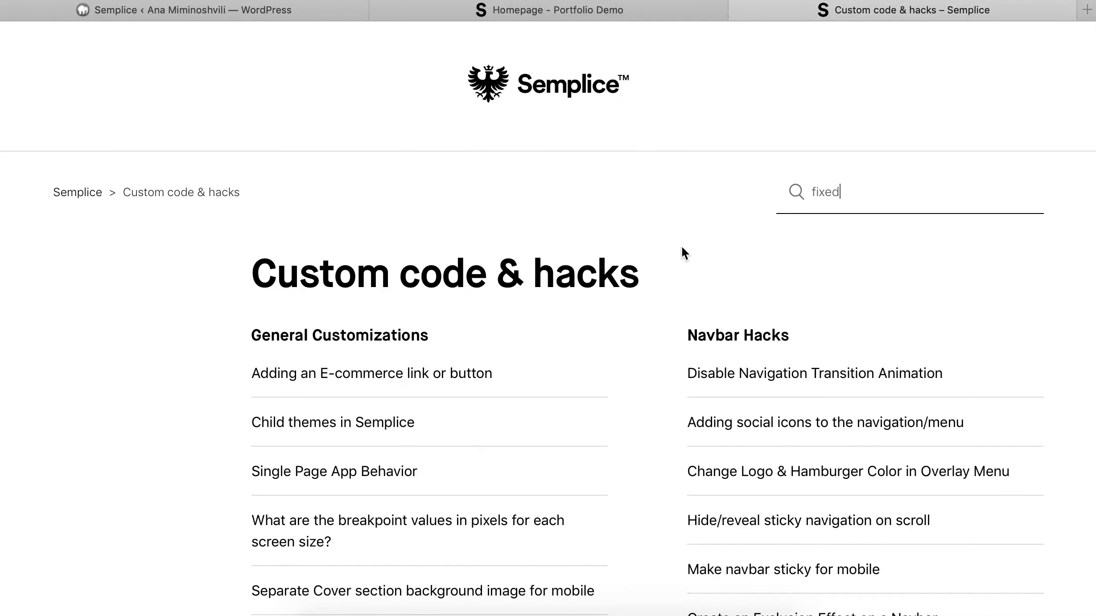
{"action": "type", "text": "ed"}
{"action": "key", "text": "Return"}
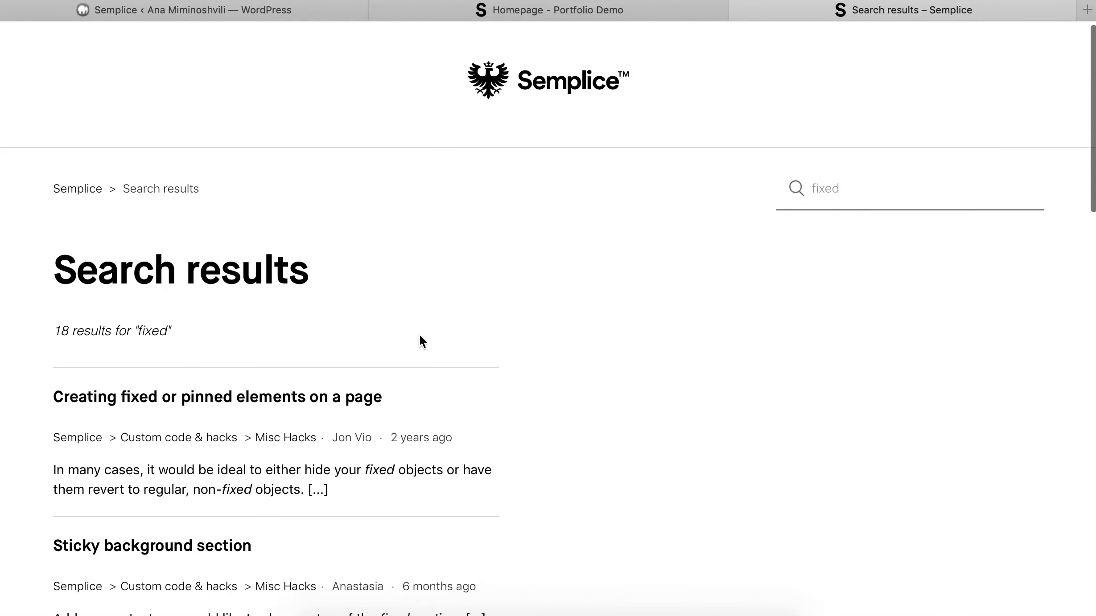
{"action": "scroll", "coordinate": [419, 335], "scroll_direction": "down", "scroll_amount": 3}
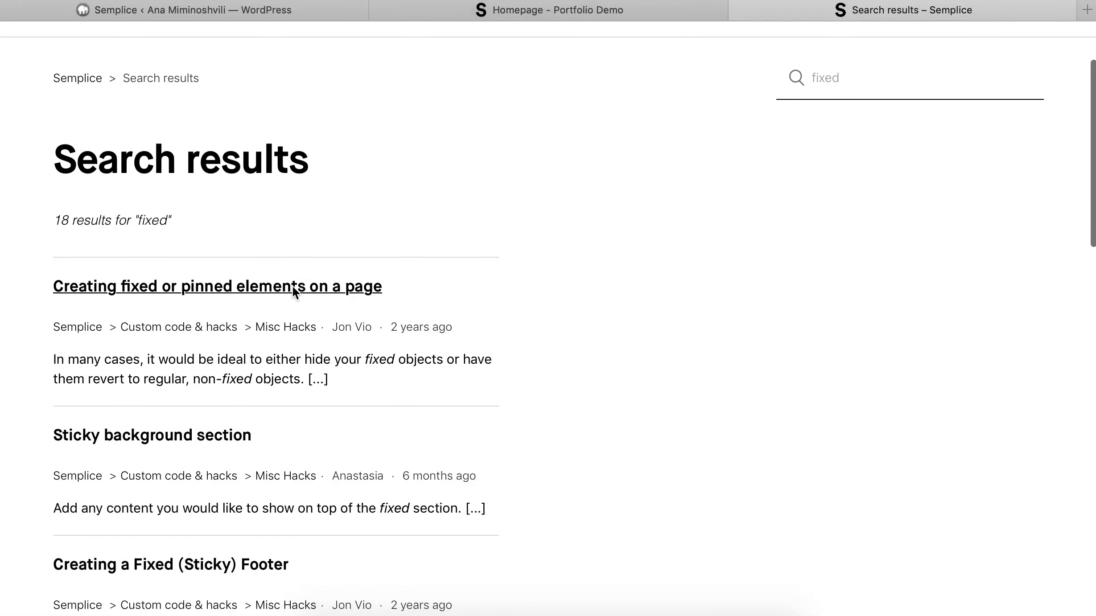
{"action": "left_click", "coordinate": [507, 297]}
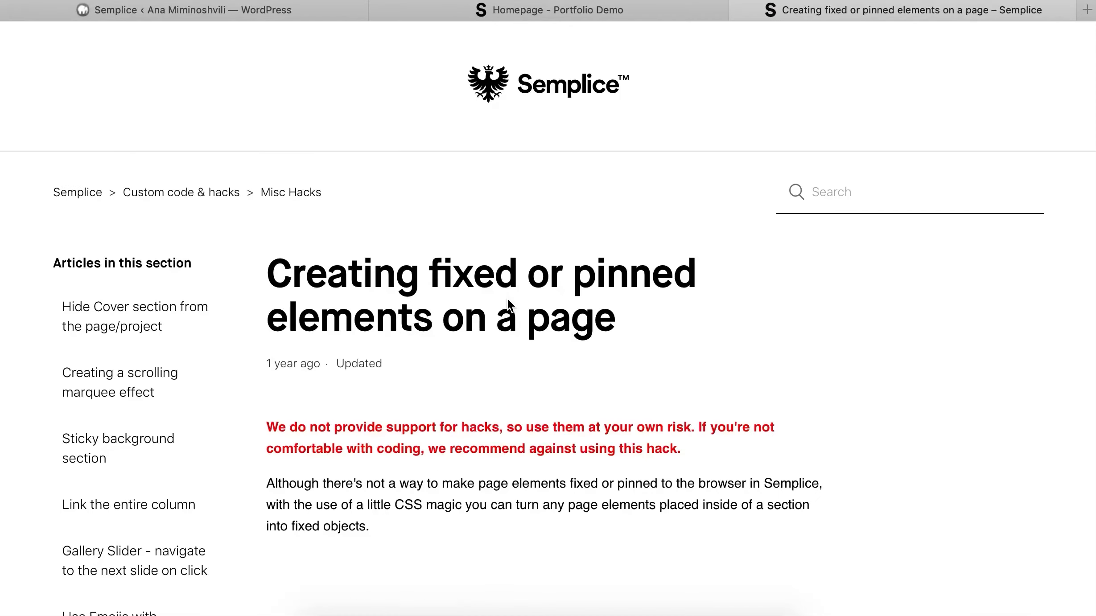
- Copy the complete .fixed-section code block from the article's "Adding the CSS" section
{"action": "scroll", "coordinate": [508, 299], "scroll_direction": "down", "scroll_amount": 4}
{"action": "scroll", "coordinate": [507, 297], "scroll_direction": "down", "scroll_amount": 4}
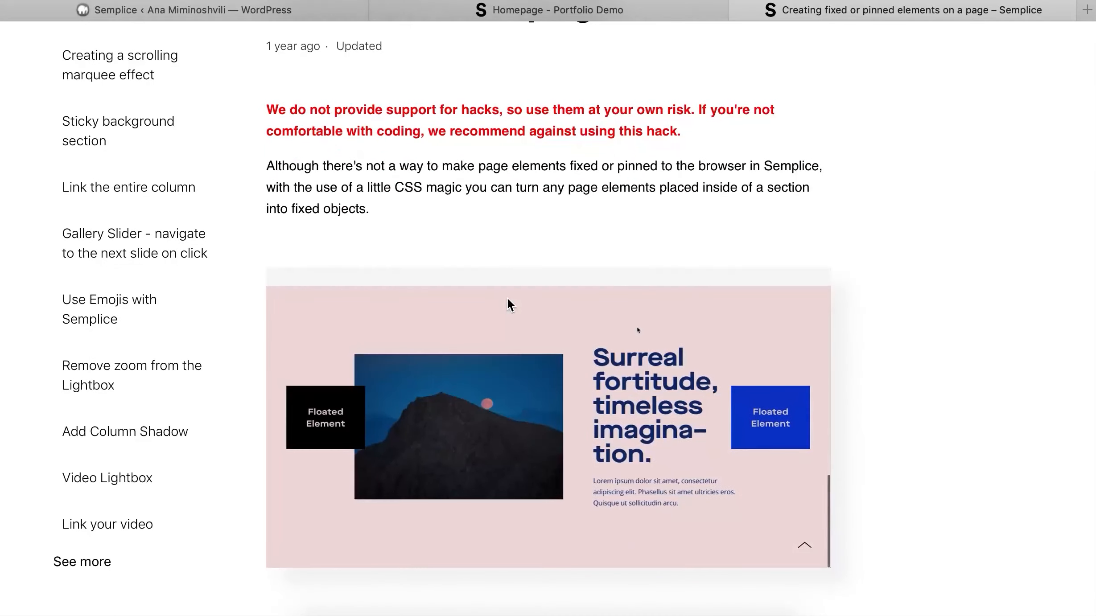
{"action": "scroll", "coordinate": [507, 297], "scroll_direction": "down", "scroll_amount": 9}
{"action": "scroll", "coordinate": [506, 297], "scroll_direction": "down", "scroll_amount": 9}
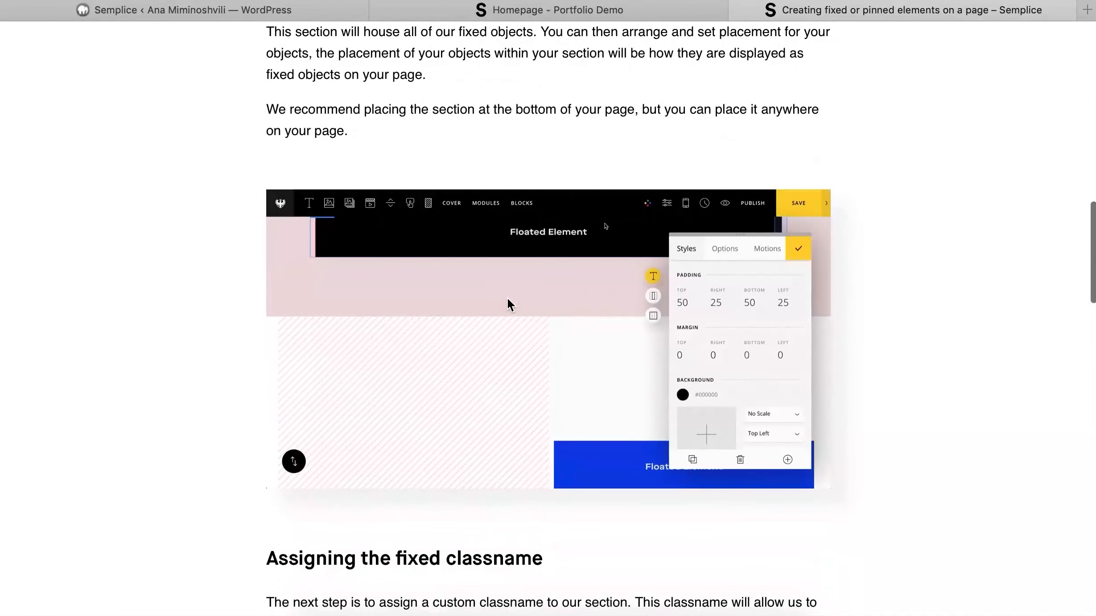
{"action": "scroll", "coordinate": [507, 297], "scroll_direction": "down", "scroll_amount": 10}
{"action": "scroll", "coordinate": [507, 298], "scroll_direction": "down", "scroll_amount": 2}
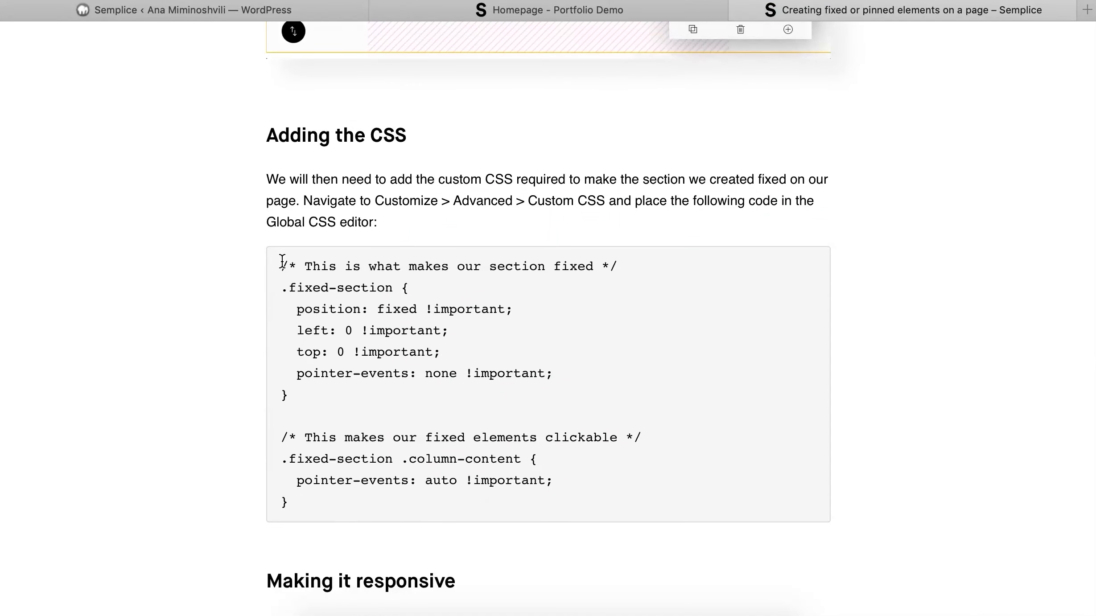
{"action": "left_click_drag", "start_coordinate": [294, 502], "coordinate": [276, 262]}
{"action": "key", "text": "super+c"}
- Return to the page editor and paste the copied .fixed-section code into the page's custom CSS editor
{"action": "left_click", "coordinate": [235, 10]}
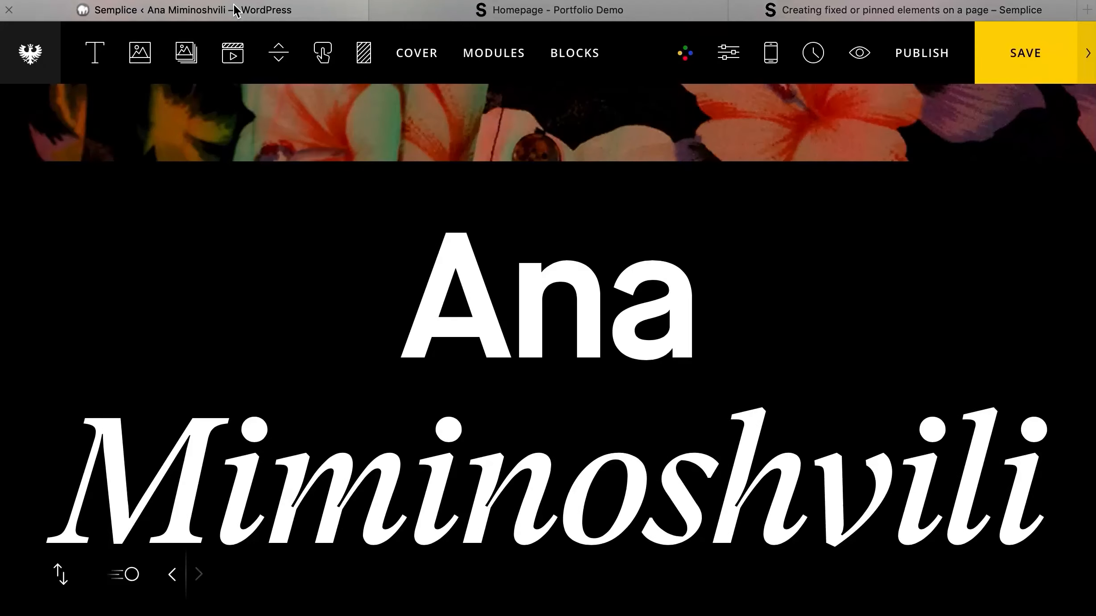
{"action": "left_click", "coordinate": [686, 73]}
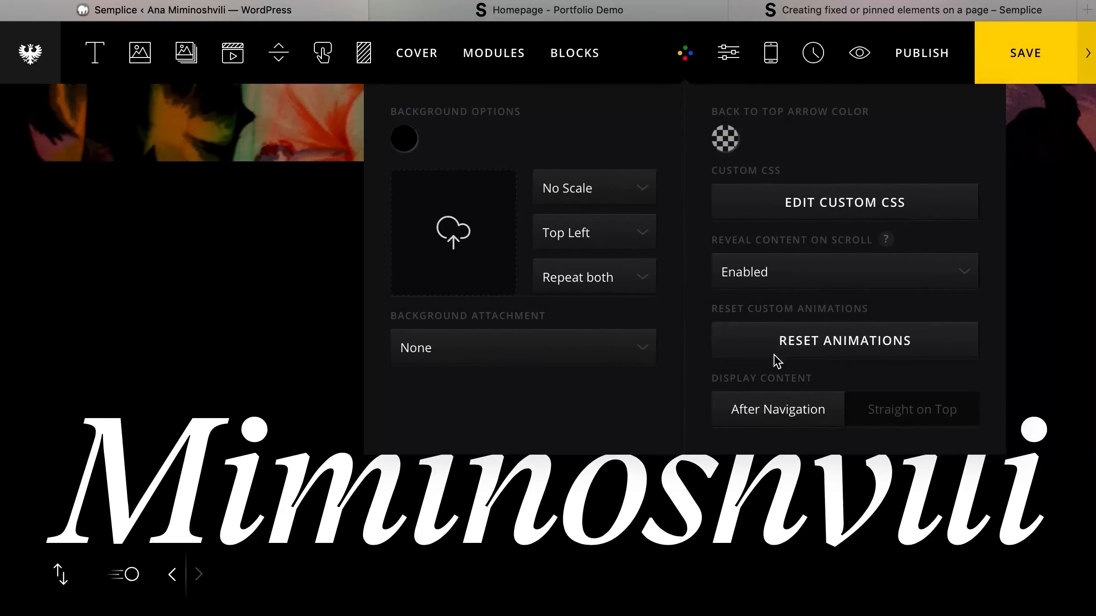
{"action": "left_click", "coordinate": [814, 206]}
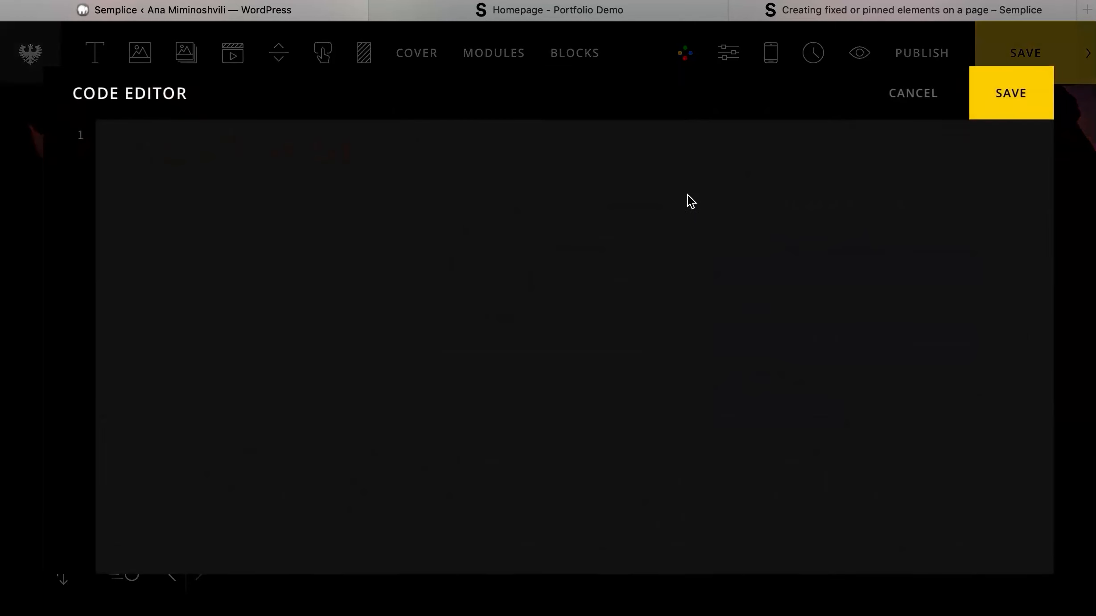
{"action": "key", "text": "super+v"}
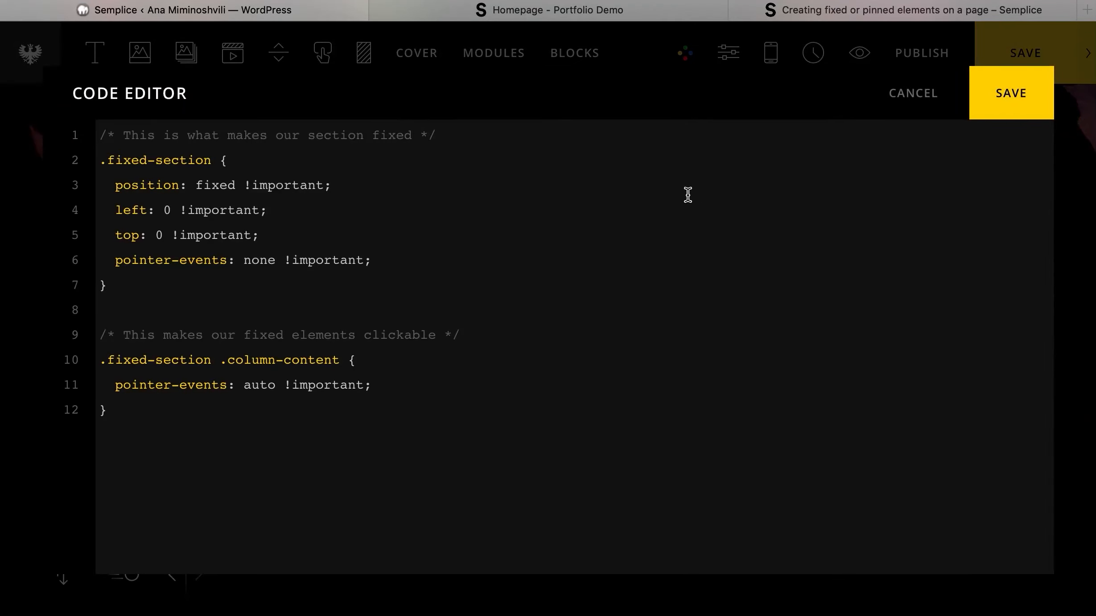
- Save the custom CSS and assign the class "fixed-section" to the section containing the name and bio
{"action": "left_click", "coordinate": [995, 89]}
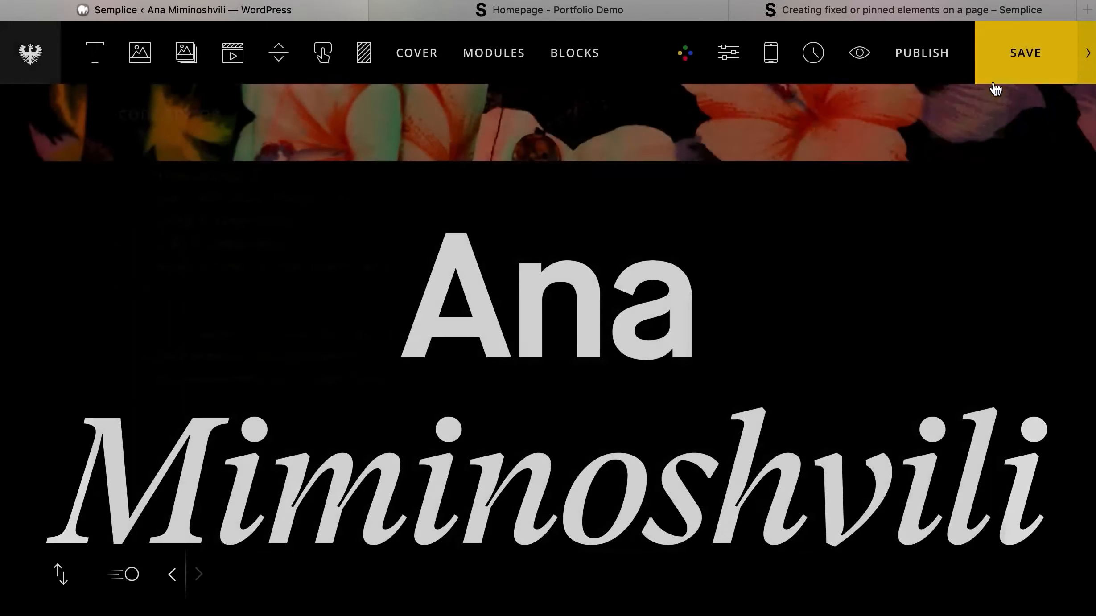
{"action": "scroll", "coordinate": [680, 324], "scroll_direction": "down", "scroll_amount": 4}
{"action": "left_click", "coordinate": [680, 324]}
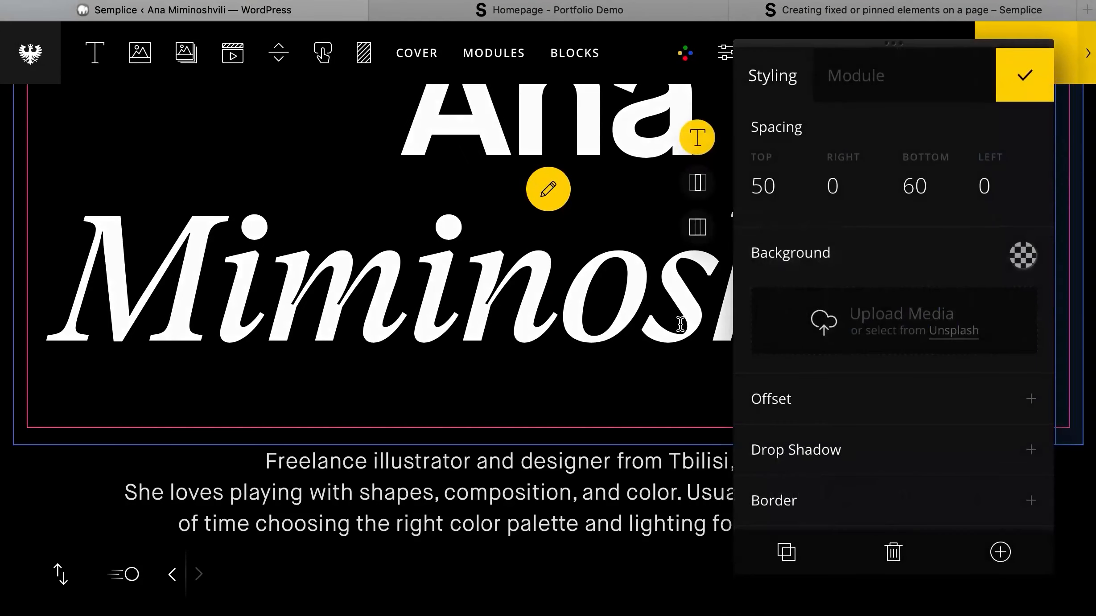
{"action": "left_click", "coordinate": [694, 241]}
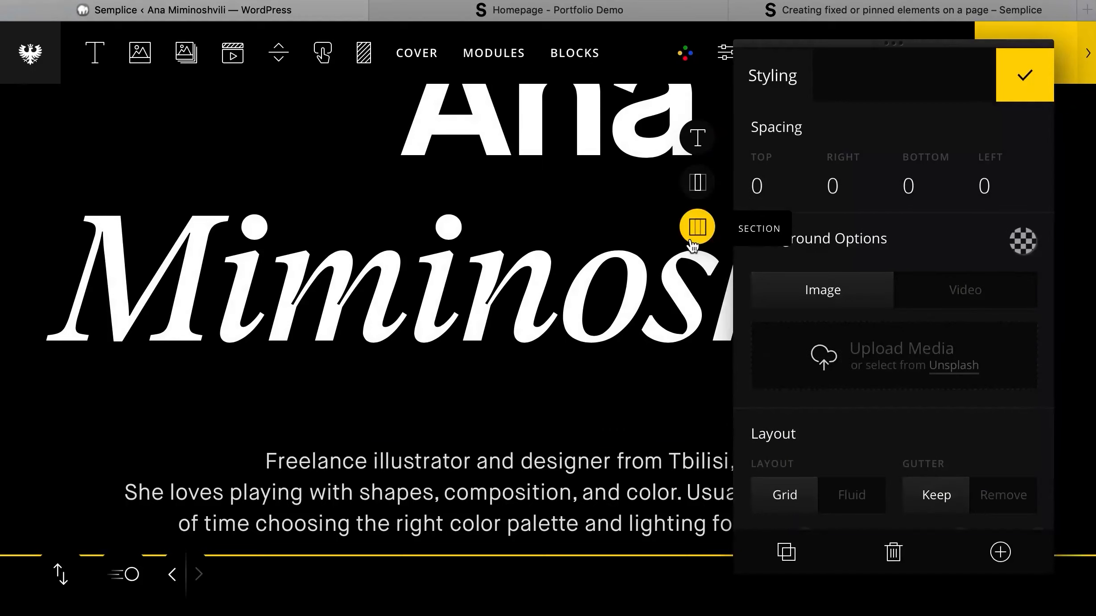
{"action": "scroll", "coordinate": [880, 459], "scroll_direction": "down", "scroll_amount": 6}
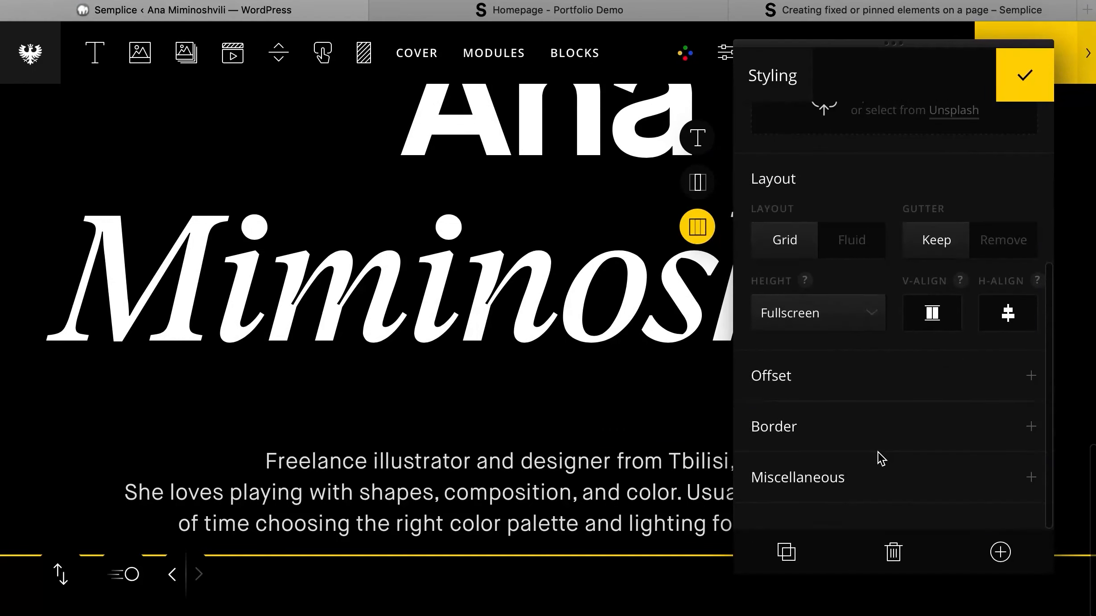
{"action": "left_click", "coordinate": [860, 490]}
{"action": "scroll", "coordinate": [887, 482], "scroll_direction": "down", "scroll_amount": 4}
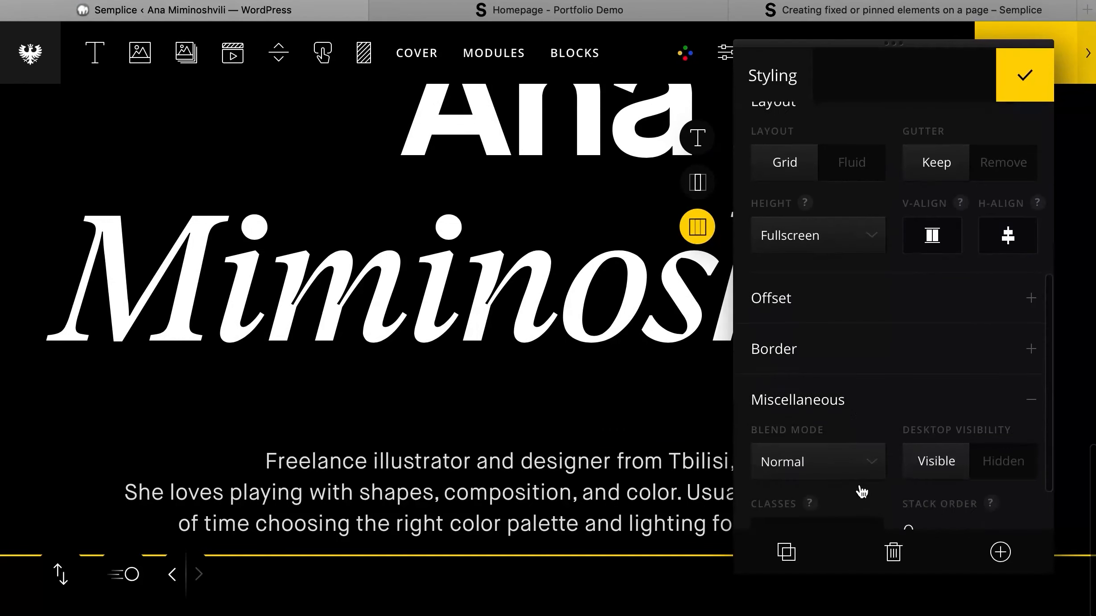
{"action": "left_click", "coordinate": [840, 466]}
{"action": "type", "text": "fixed-section"}
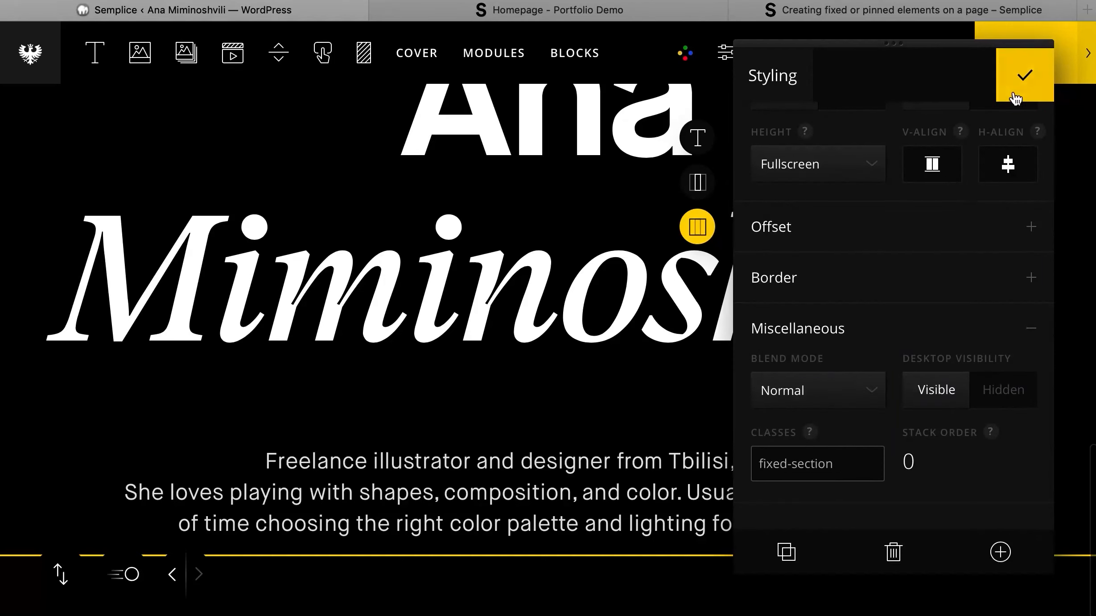
{"action": "left_click", "coordinate": [1024, 74]}
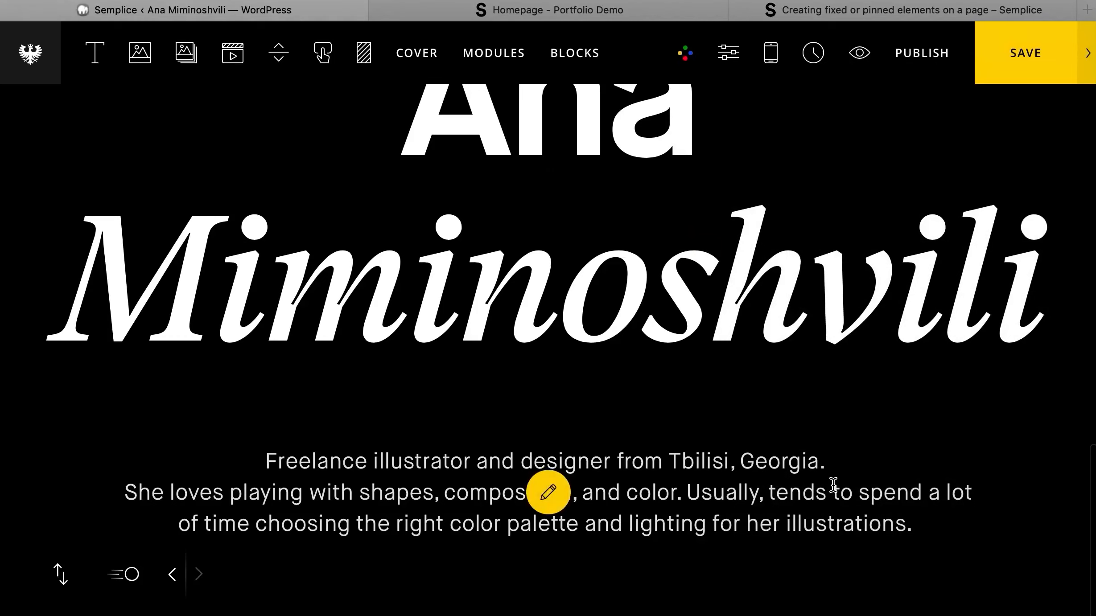
- Increase the bottom spacing of the bio text module
{"action": "left_click", "coordinate": [548, 493]}
{"action": "left_click_drag", "start_coordinate": [939, 197], "coordinate": [969, 26]}
{"action": "left_click", "coordinate": [1018, 71]}
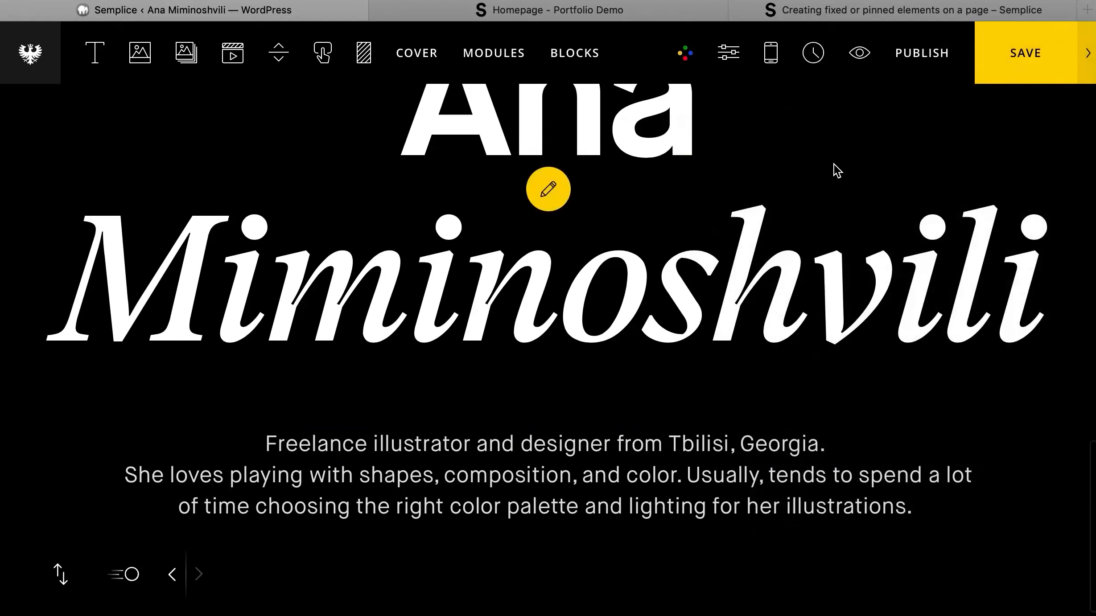
- Save the page, preview it, and check the fixed name and bio while the background photo scrolls
{"action": "scroll", "coordinate": [837, 171], "scroll_direction": "up", "scroll_amount": 3}
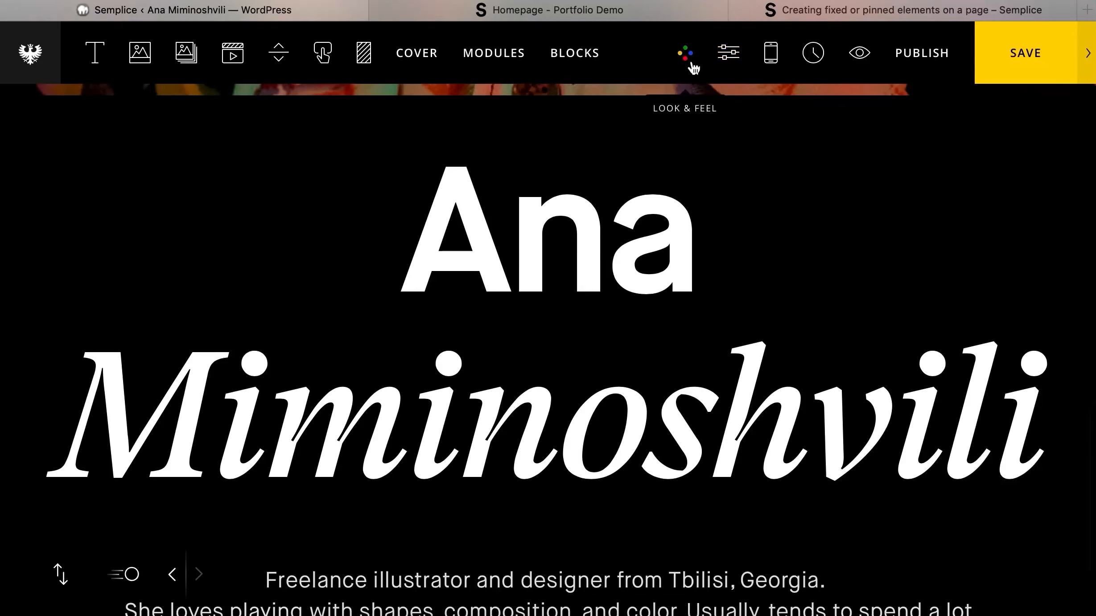
{"action": "scroll", "coordinate": [712, 160], "scroll_direction": "up", "scroll_amount": 10}
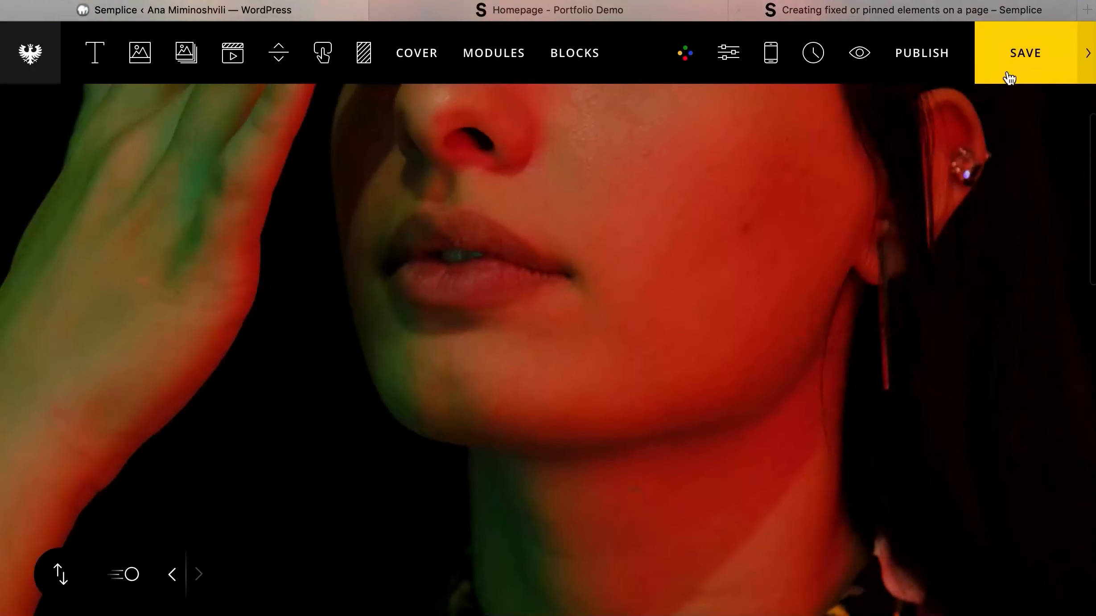
{"action": "scroll", "coordinate": [1008, 78], "scroll_direction": "up", "scroll_amount": 7}
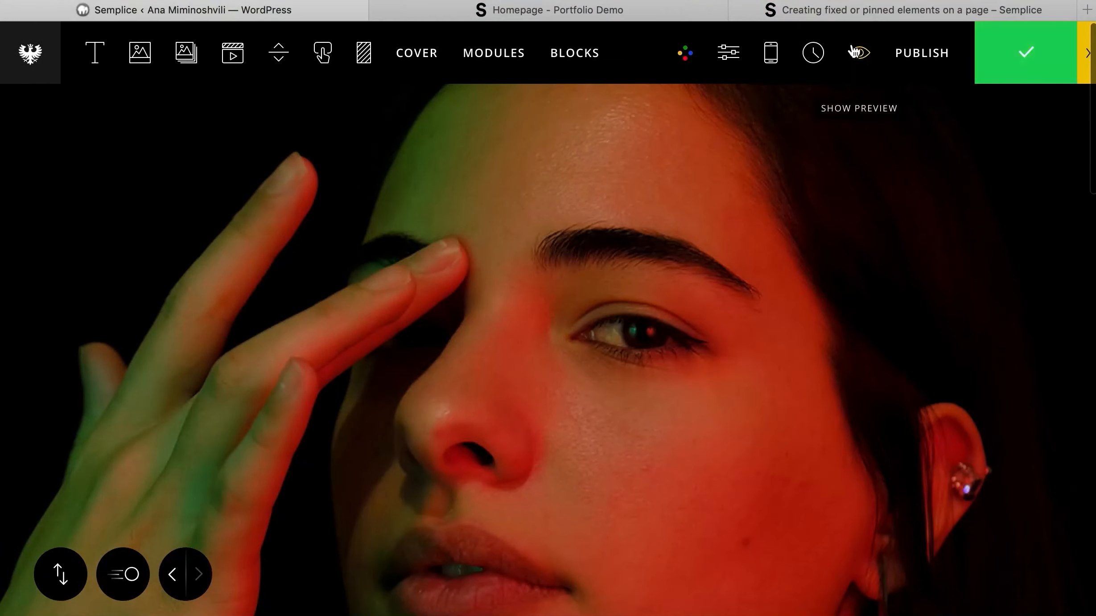
{"action": "left_click", "coordinate": [856, 53]}
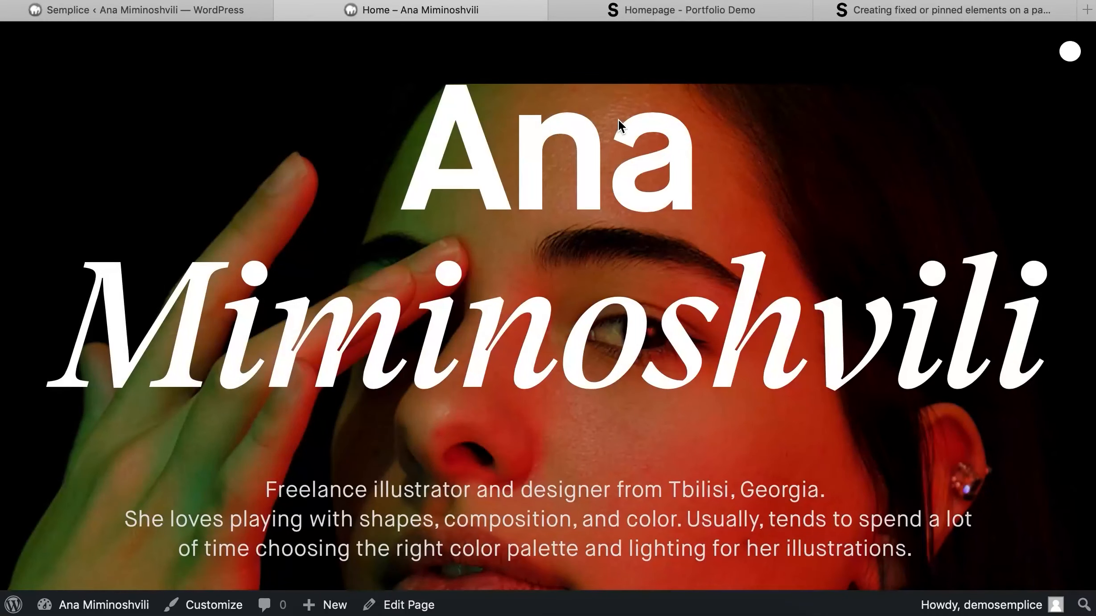
{"action": "scroll", "coordinate": [618, 120], "scroll_direction": "down", "scroll_amount": 12}
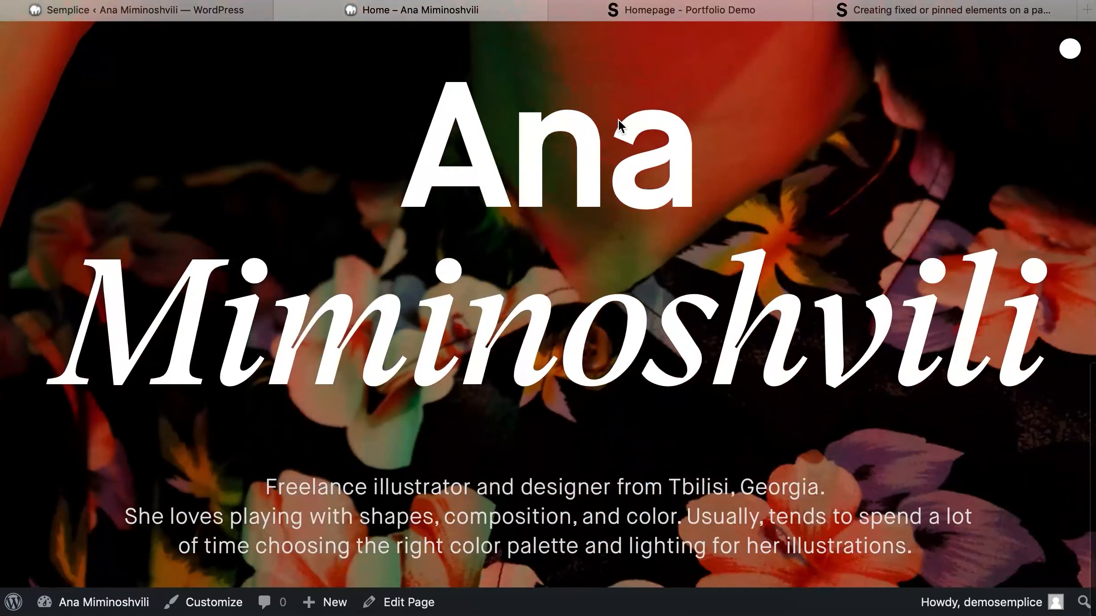
{"action": "scroll", "coordinate": [617, 120], "scroll_direction": "up", "scroll_amount": 15}
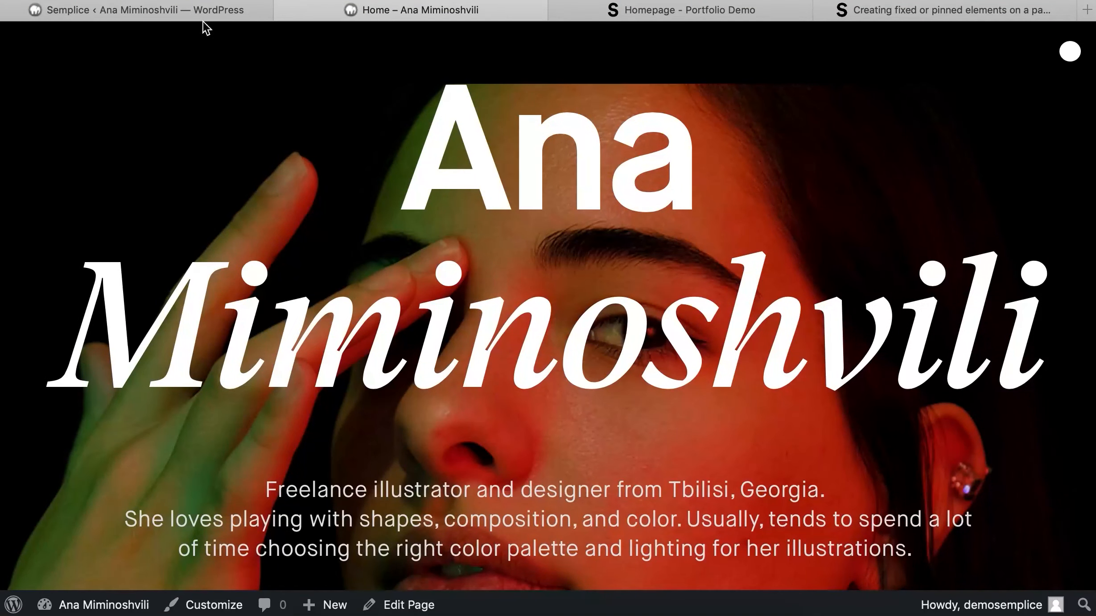
- Return to the page editor, set the page's display content option to Straight on Top, and save the page
{"action": "left_click", "coordinate": [185, 10]}
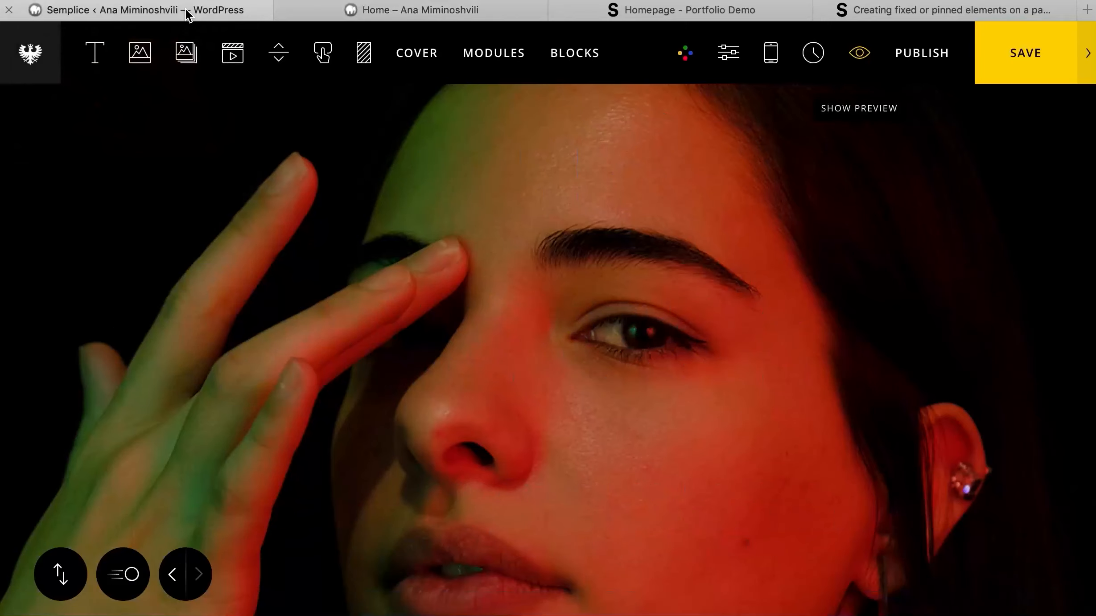
{"action": "left_click", "coordinate": [686, 55]}
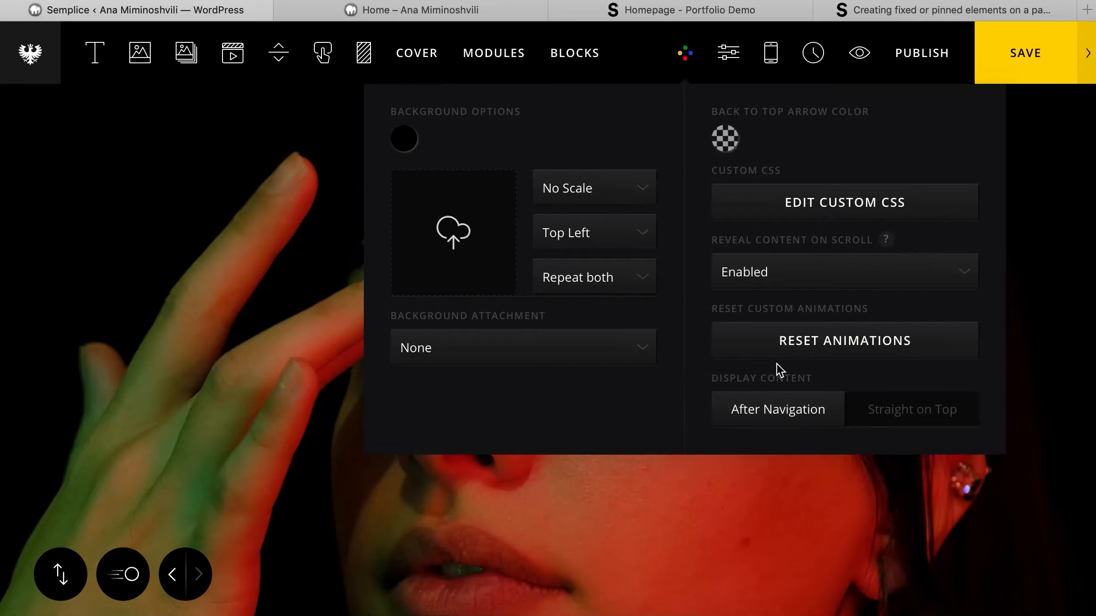
{"action": "left_click", "coordinate": [944, 415]}
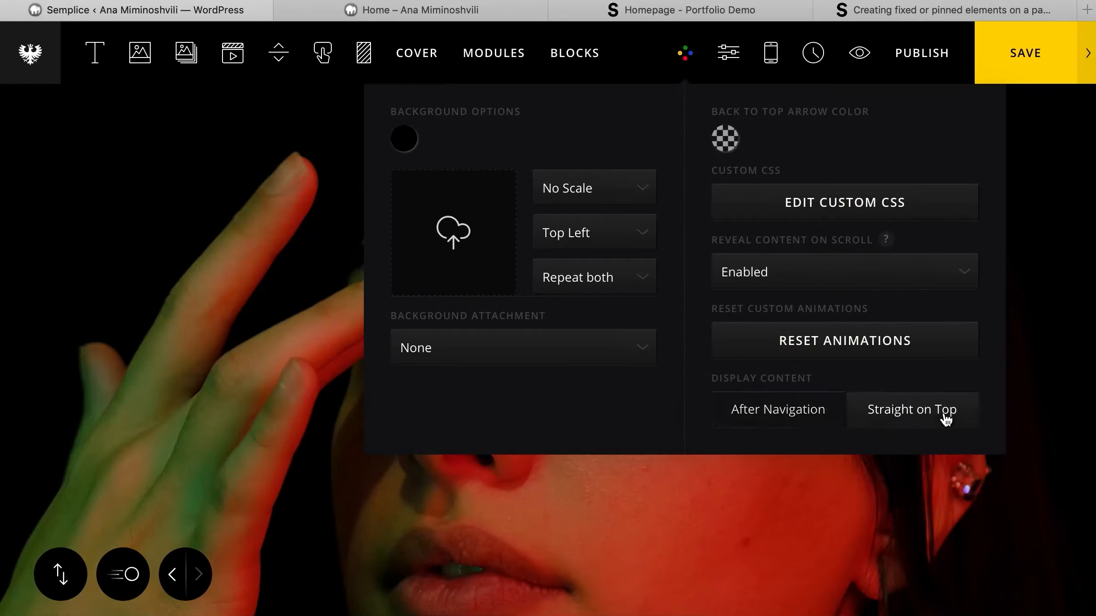
{"action": "left_click", "coordinate": [1037, 53]}
- Preview the updated homepage, try its dot menu, and return to the page editor
{"action": "left_click", "coordinate": [858, 53]}
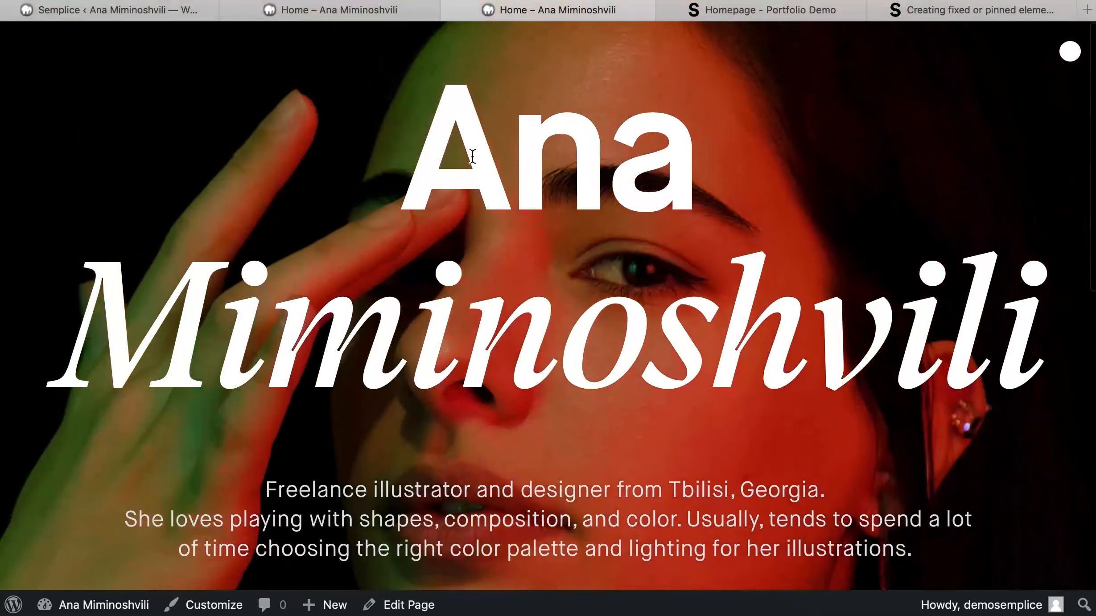
{"action": "left_click", "coordinate": [1071, 51]}
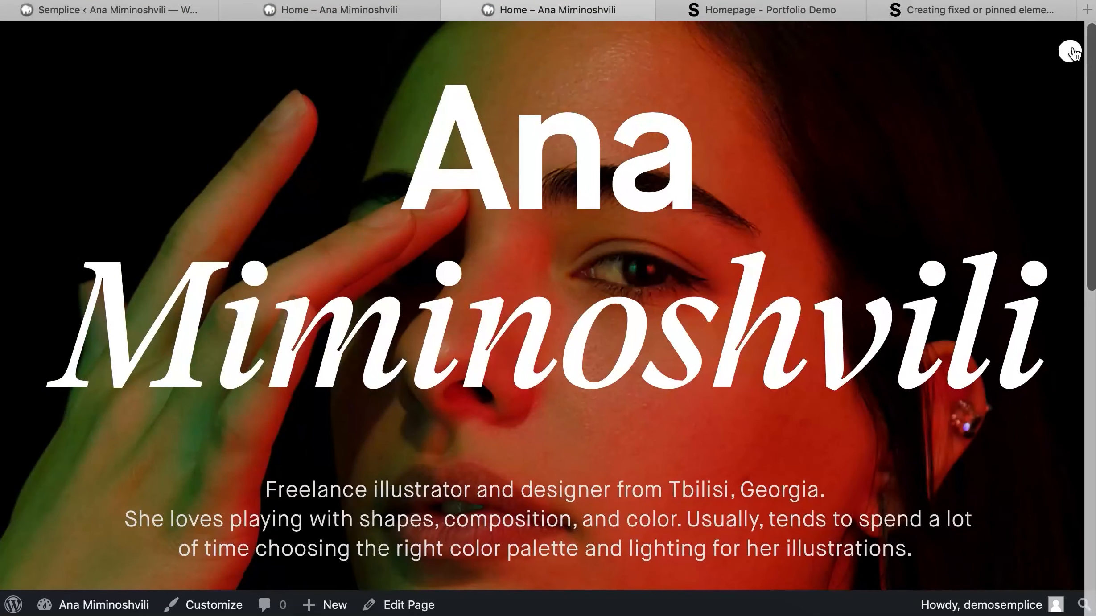
{"action": "left_click", "coordinate": [1072, 53]}
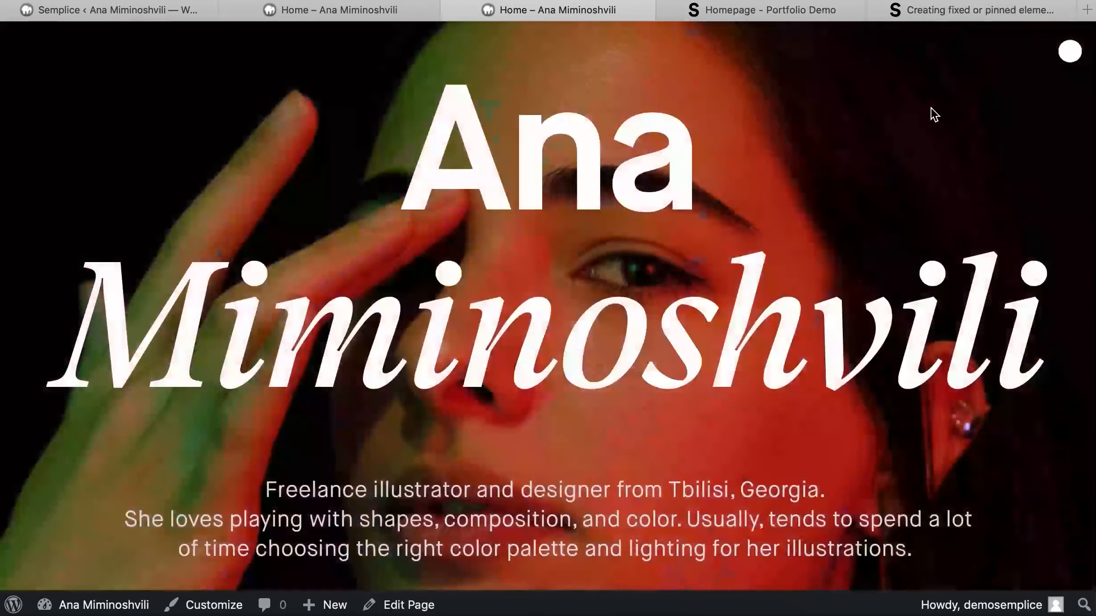
{"action": "left_click", "coordinate": [451, 10]}
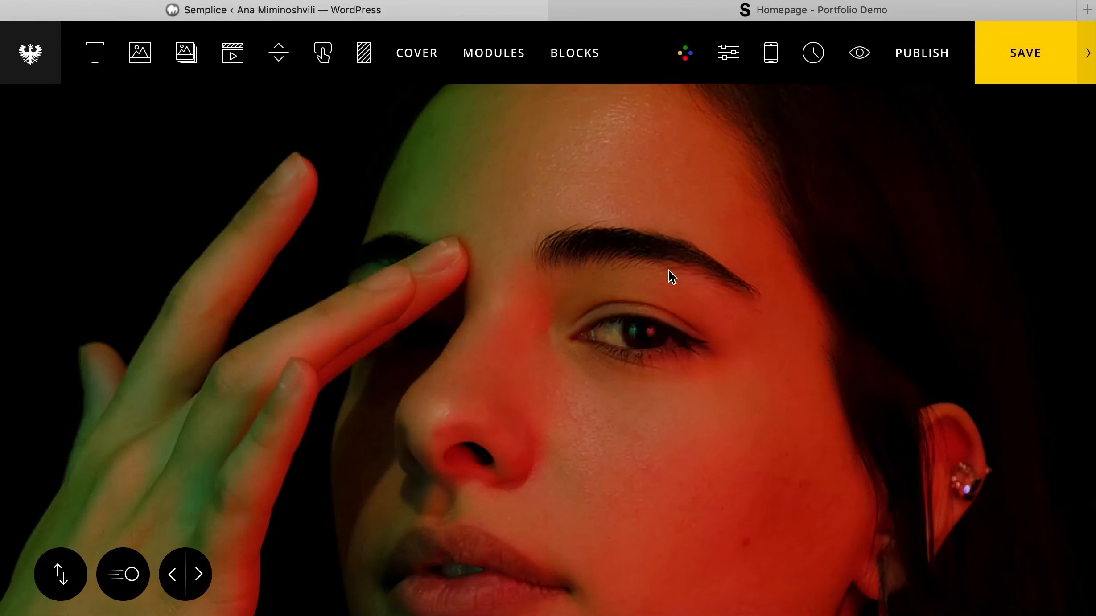
- Check the section following the intro on the demo homepage and add a default text paragraph in a new section below the bio
{"action": "scroll", "coordinate": [669, 270], "scroll_direction": "down", "scroll_amount": 10}
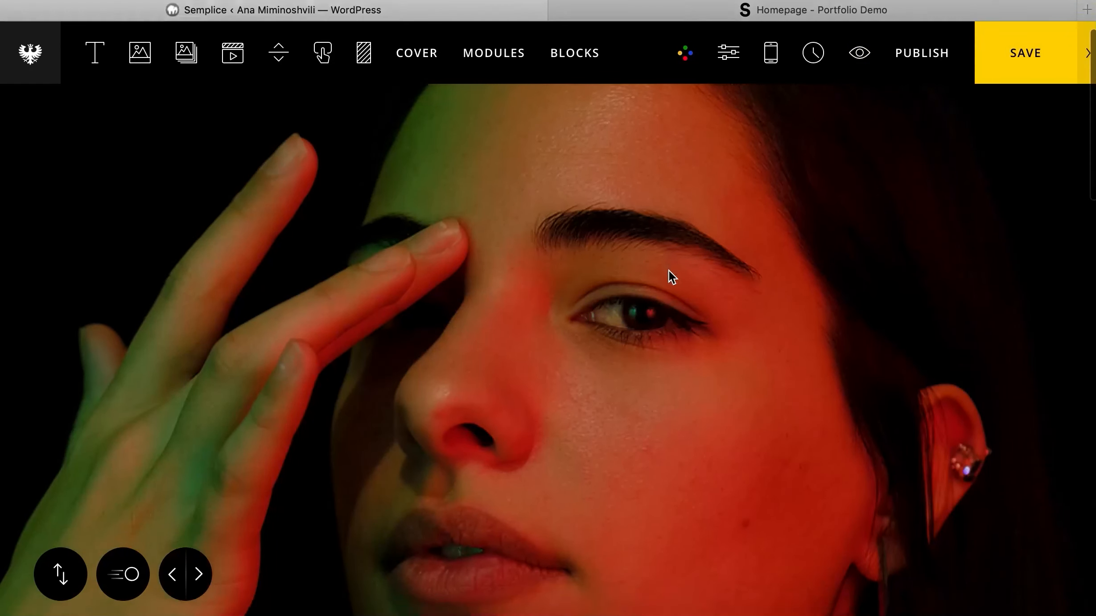
{"action": "scroll", "coordinate": [672, 279], "scroll_direction": "down", "scroll_amount": 5}
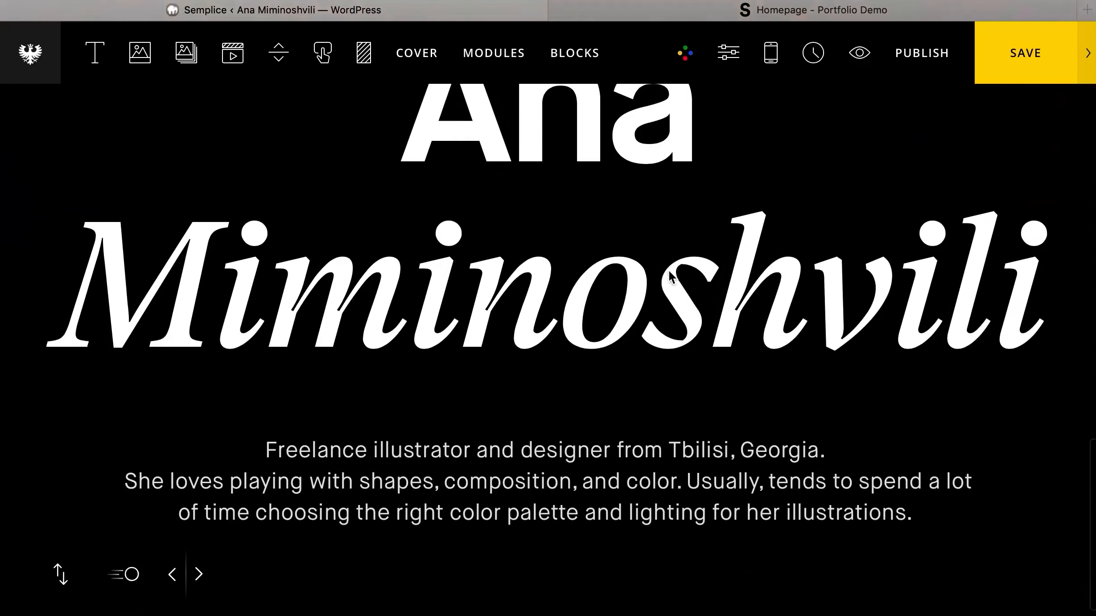
{"action": "left_click", "coordinate": [752, 13]}
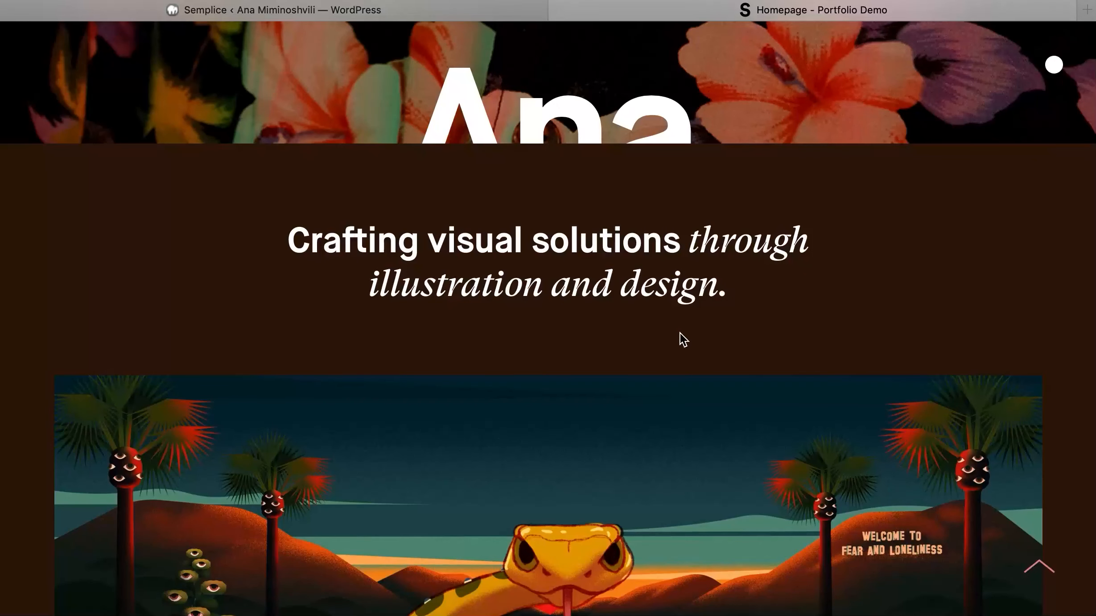
{"action": "scroll", "coordinate": [679, 334], "scroll_direction": "up", "scroll_amount": 3}
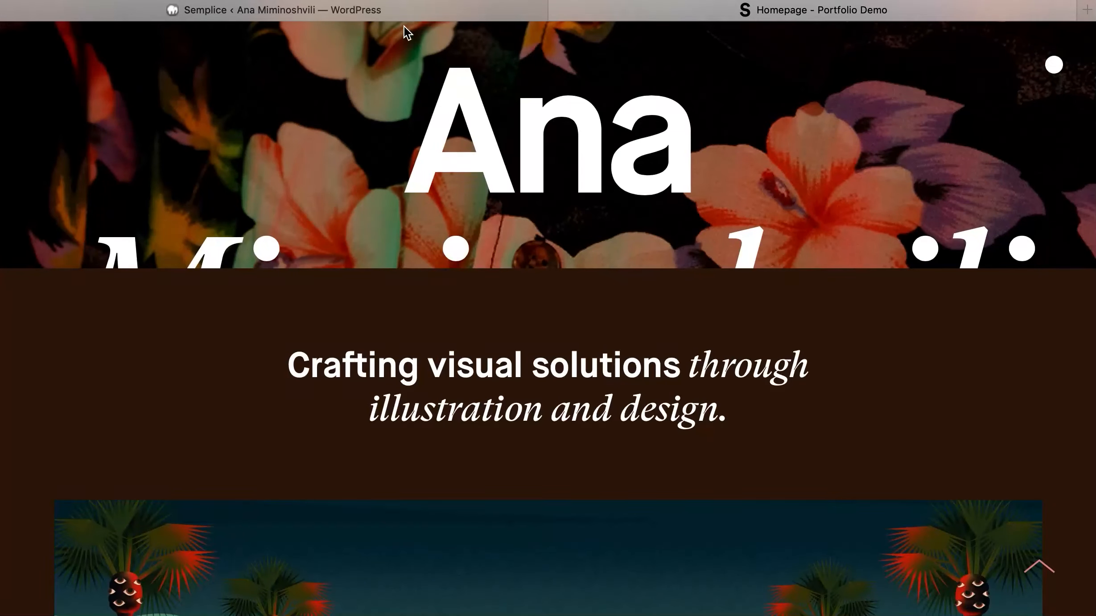
{"action": "left_click", "coordinate": [404, 9]}
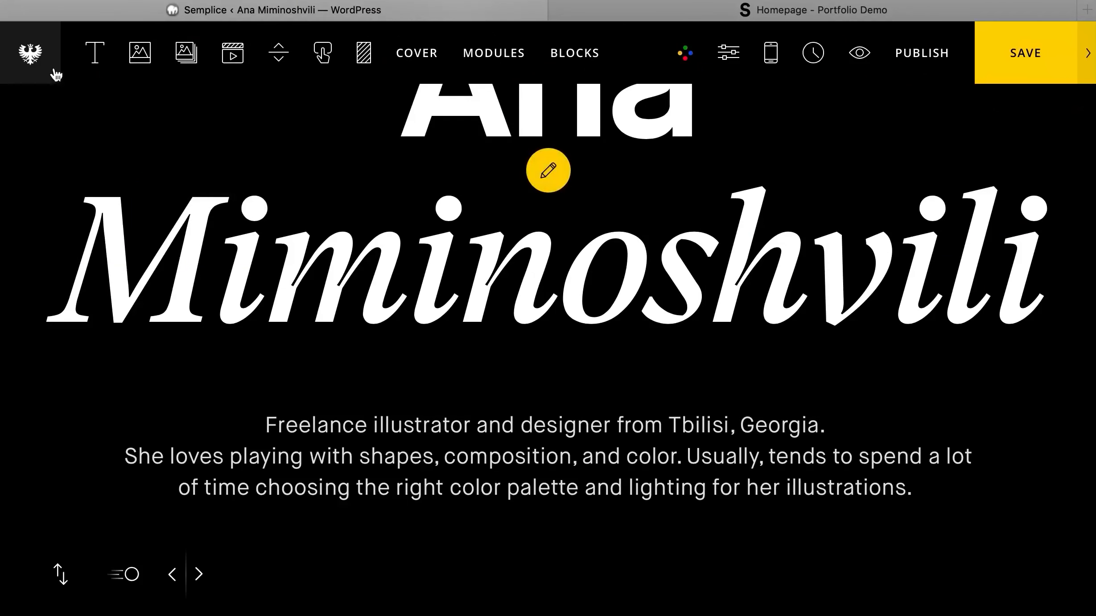
{"action": "left_click_drag", "start_coordinate": [175, 191], "coordinate": [380, 540]}
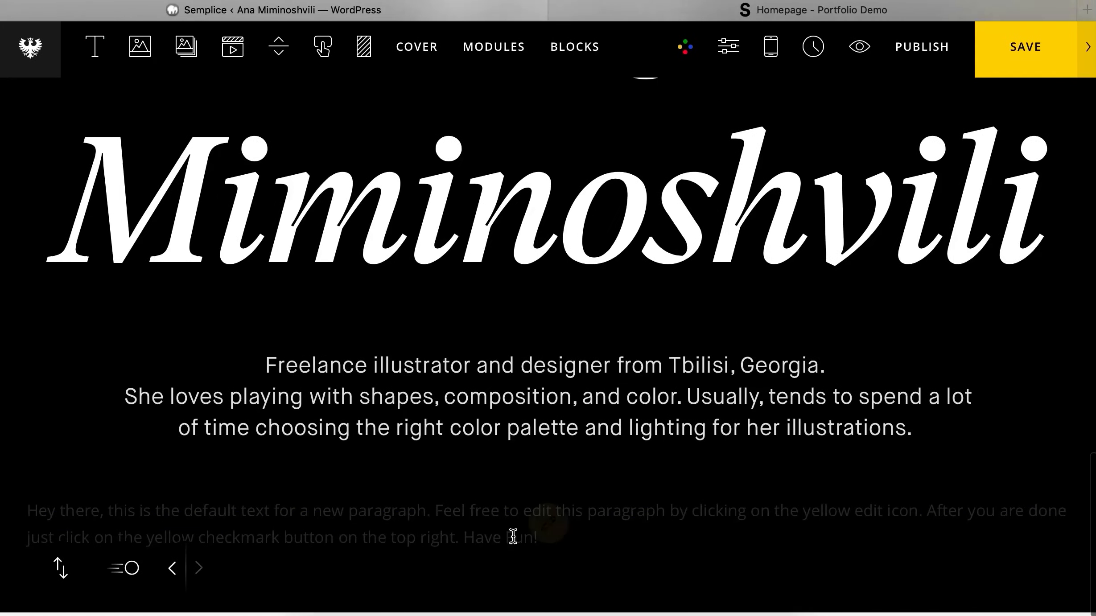
- Set the background color of the new paragraph's section to #321608
{"action": "left_click", "coordinate": [520, 537]}
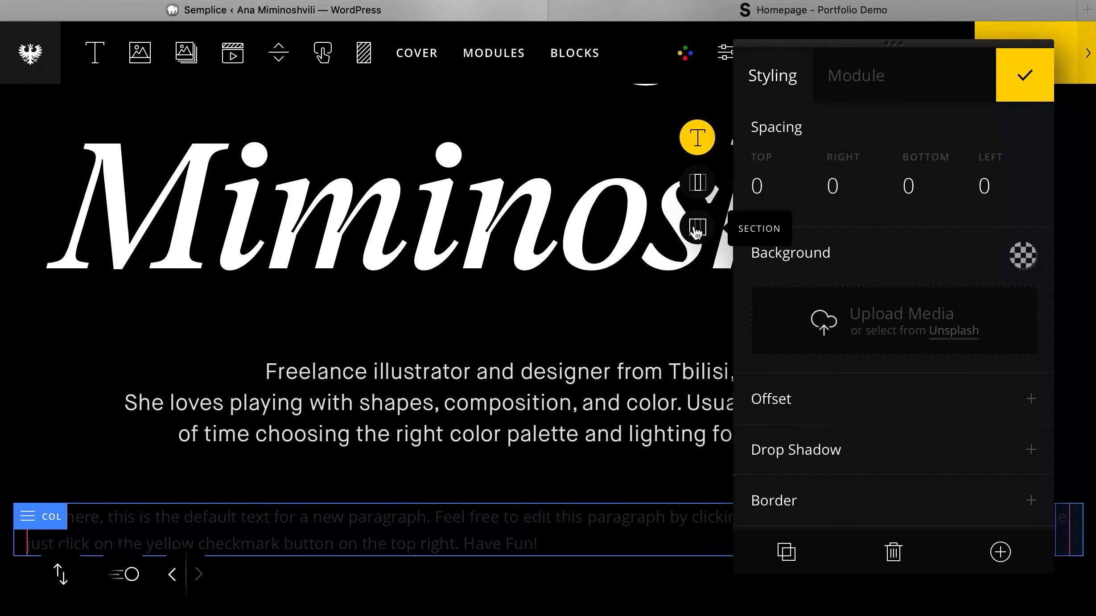
{"action": "left_click", "coordinate": [696, 228]}
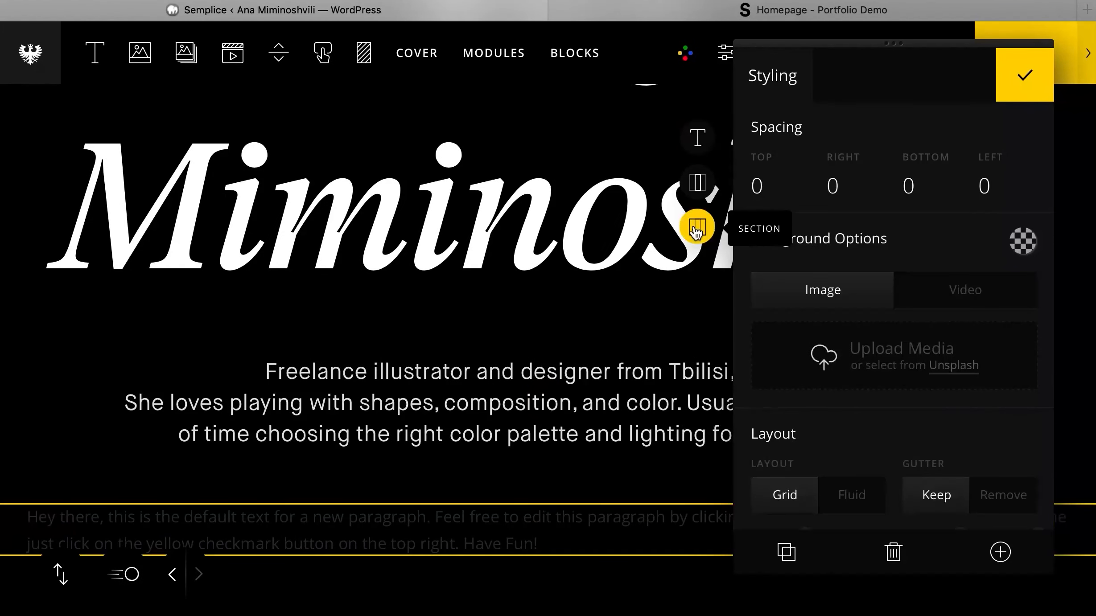
{"action": "left_click", "coordinate": [1020, 243]}
{"action": "key", "text": "super+a"}
{"action": "type", "text": "#321608"}
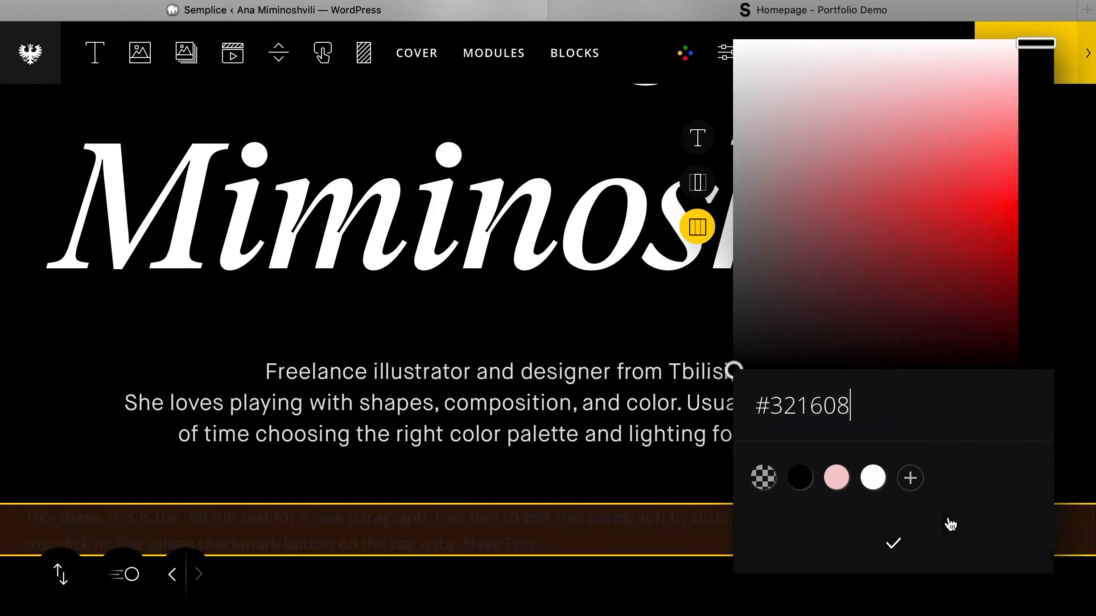
{"action": "left_click", "coordinate": [896, 545]}
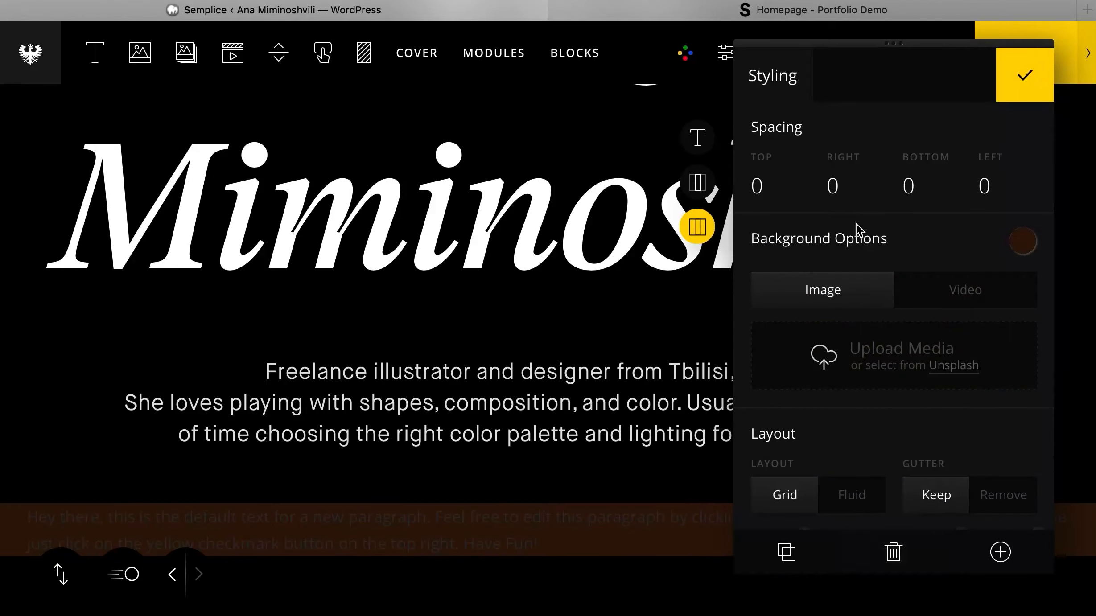
- Set the new section's top spacing to 60 and increase its bottom spacing
{"action": "left_click_drag", "start_coordinate": [780, 188], "coordinate": [785, 36]}
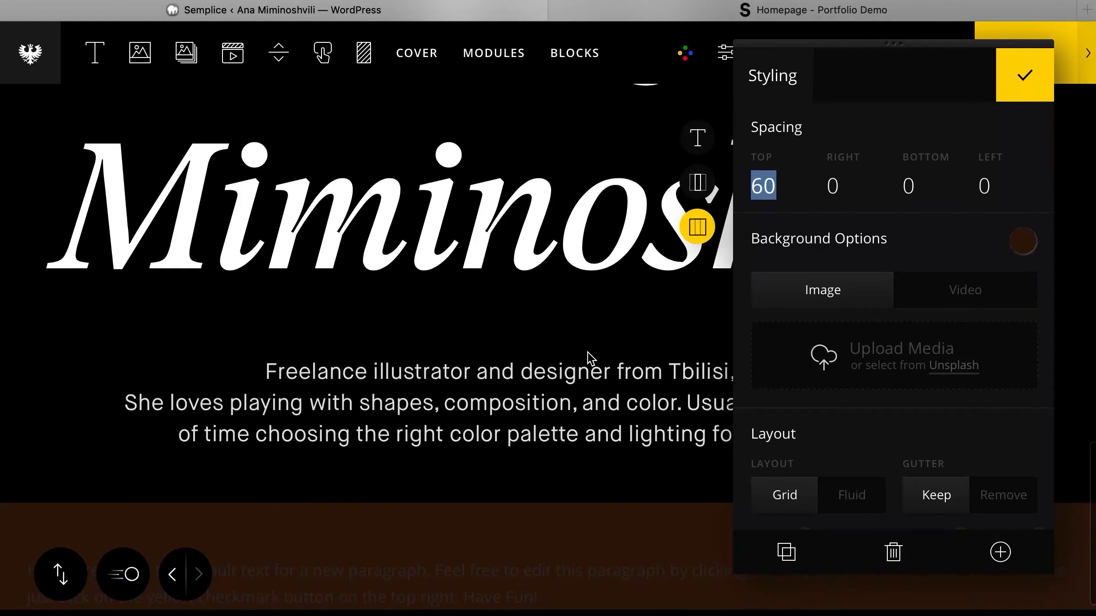
{"action": "scroll", "coordinate": [587, 361], "scroll_direction": "down", "scroll_amount": 2}
{"action": "left_click_drag", "start_coordinate": [912, 183], "coordinate": [934, 34]}
- Center-align all of the default paragraph text in the brown section
{"action": "left_click", "coordinate": [549, 530]}
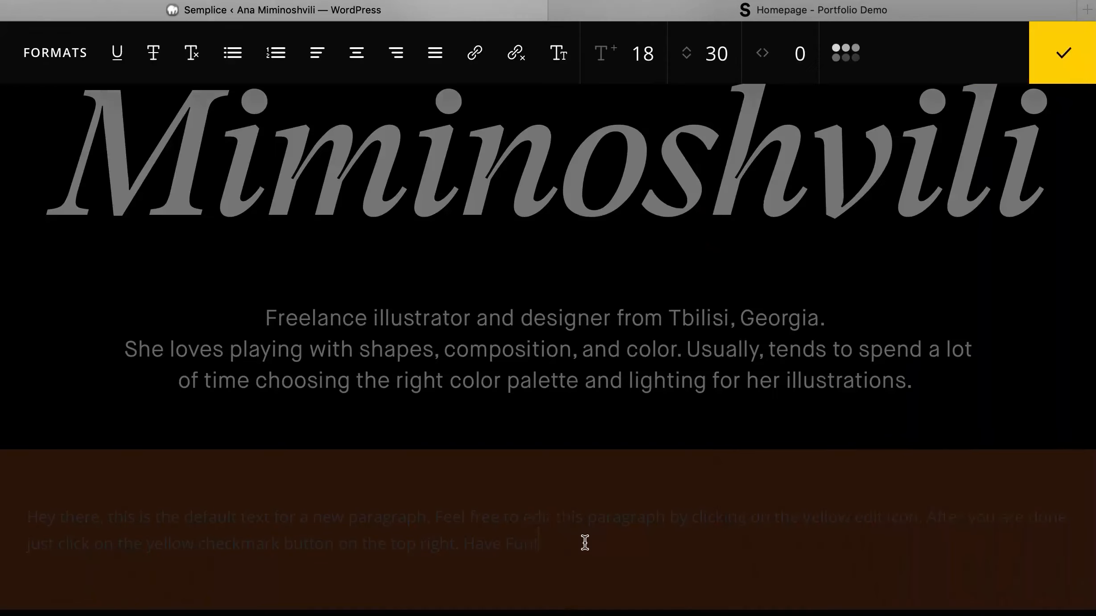
{"action": "left_click_drag", "start_coordinate": [585, 543], "coordinate": [542, 433]}
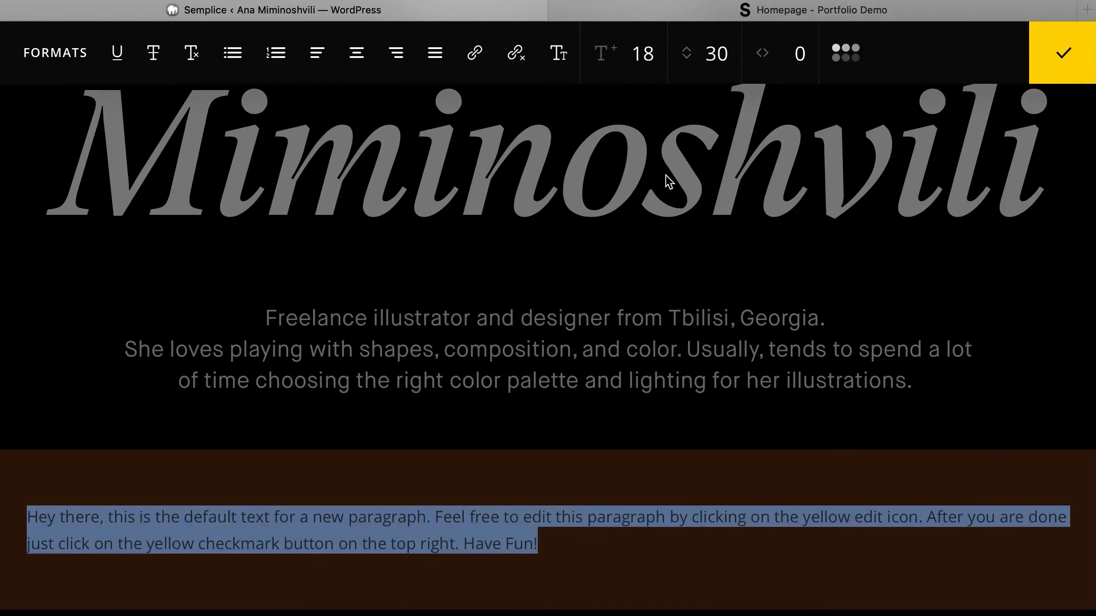
{"action": "left_click", "coordinate": [350, 72]}
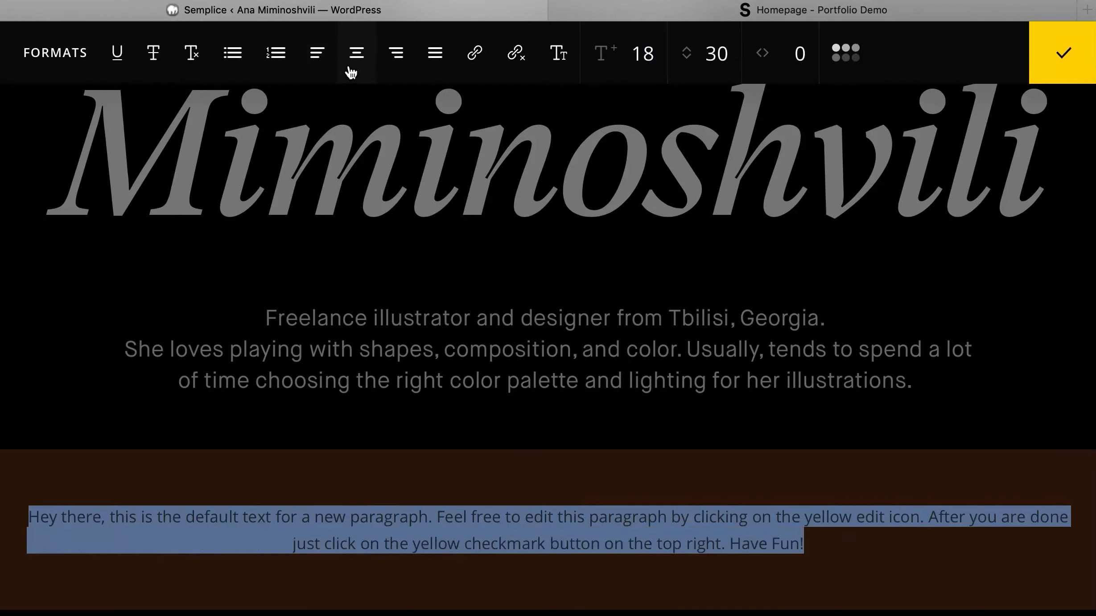
- Set the color of the default paragraph text in the brown section to white
{"action": "left_click", "coordinate": [841, 65]}
{"action": "left_click", "coordinate": [836, 386]}
{"action": "left_click", "coordinate": [850, 432]}
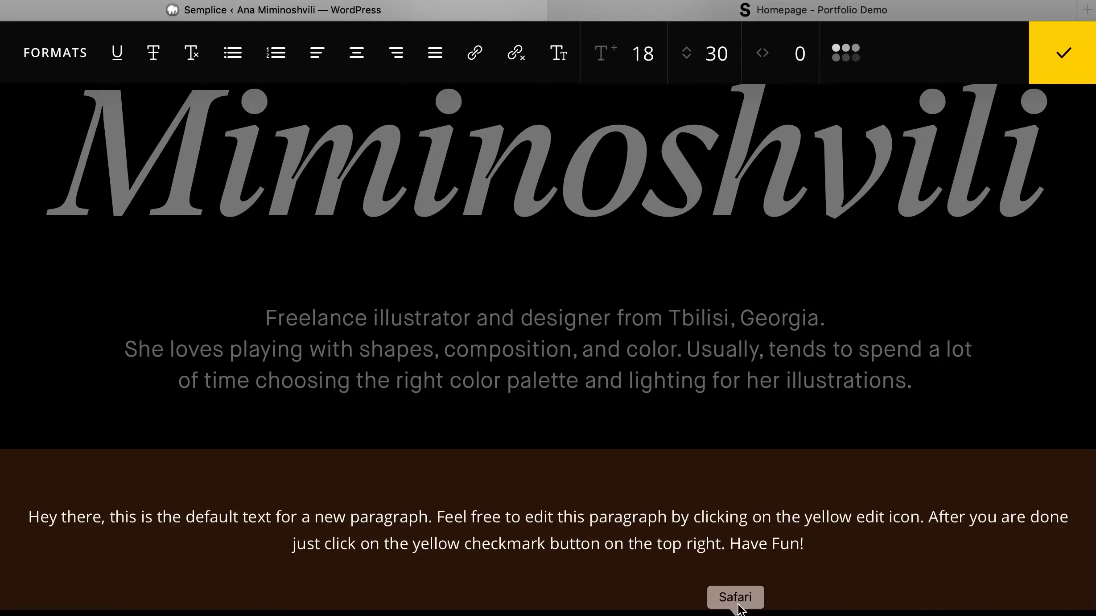
- Replace the default paragraph with the tagline "Crafting visual solutions through illustration and design." copied from the demo homepage
{"action": "left_click", "coordinate": [742, 13]}
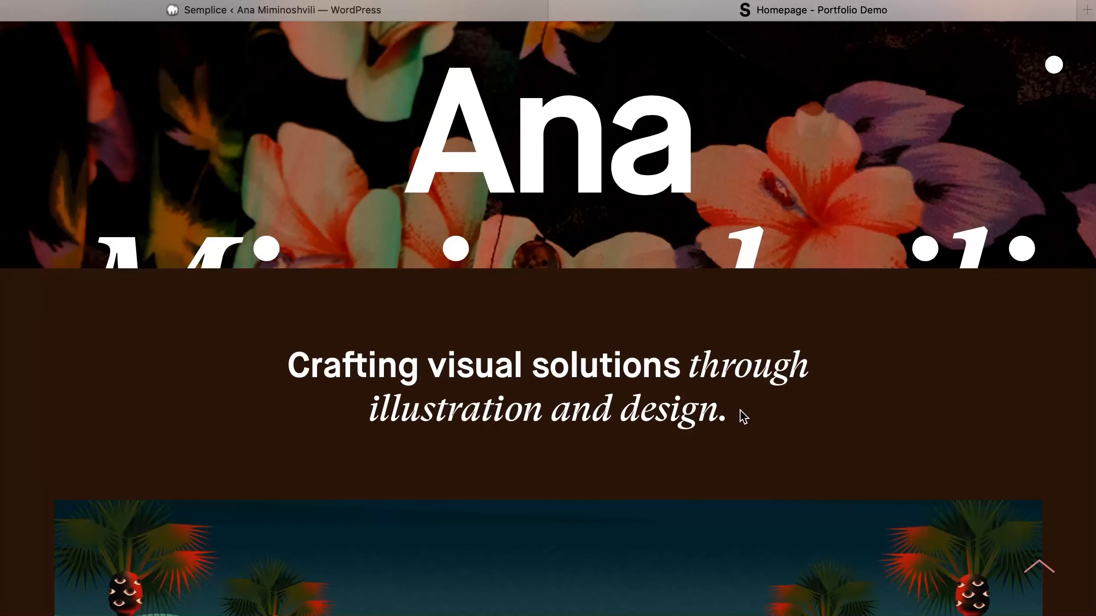
{"action": "left_click_drag", "start_coordinate": [742, 417], "coordinate": [282, 373]}
{"action": "key", "text": "super+c"}
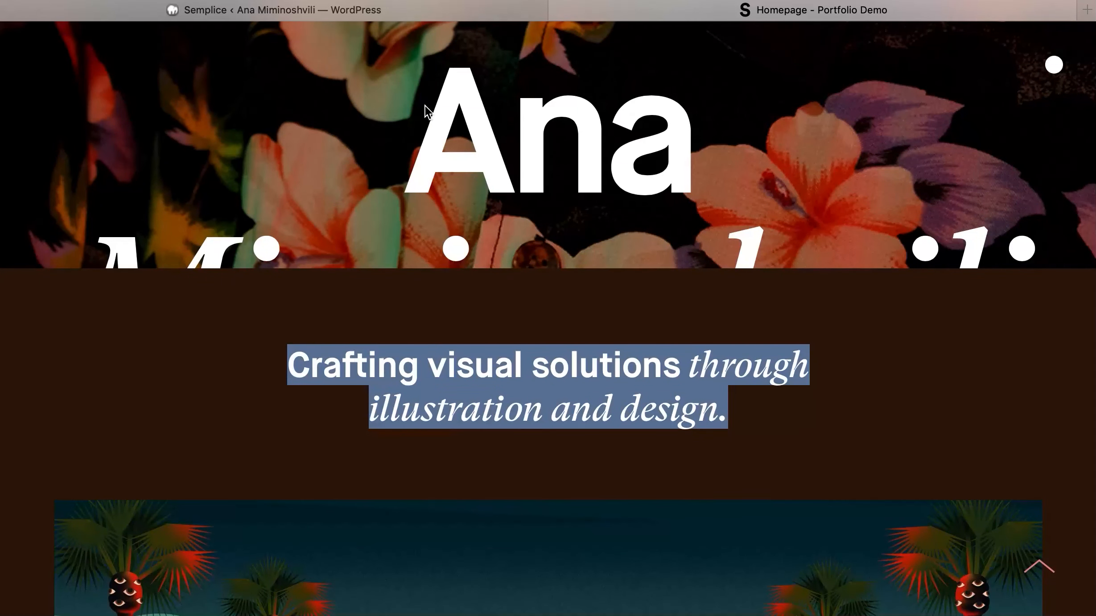
{"action": "left_click", "coordinate": [452, 14]}
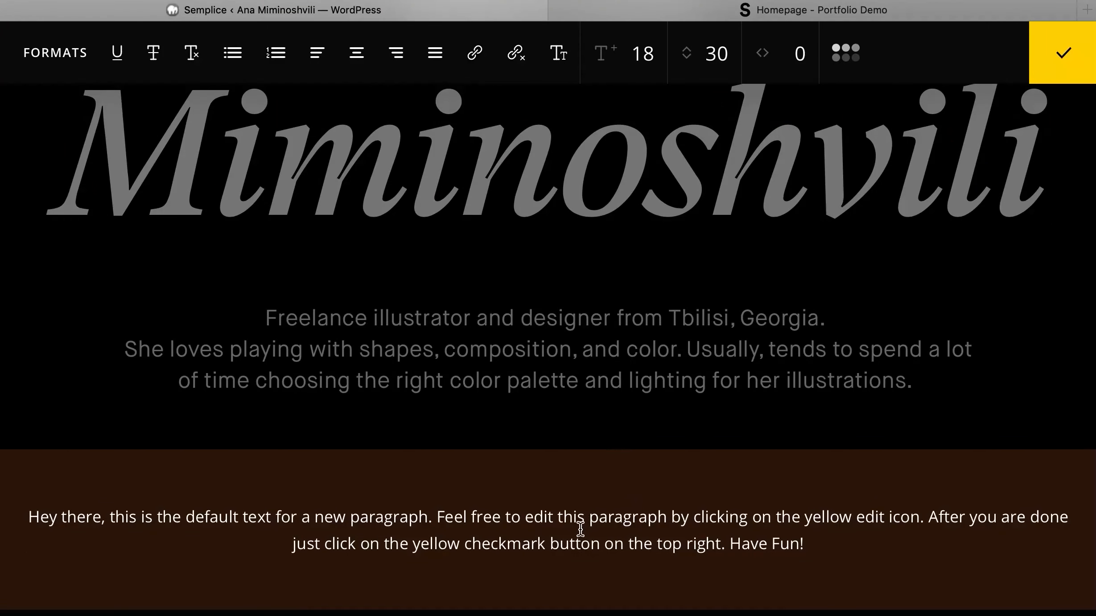
{"action": "left_click_drag", "start_coordinate": [820, 540], "coordinate": [497, 459]}
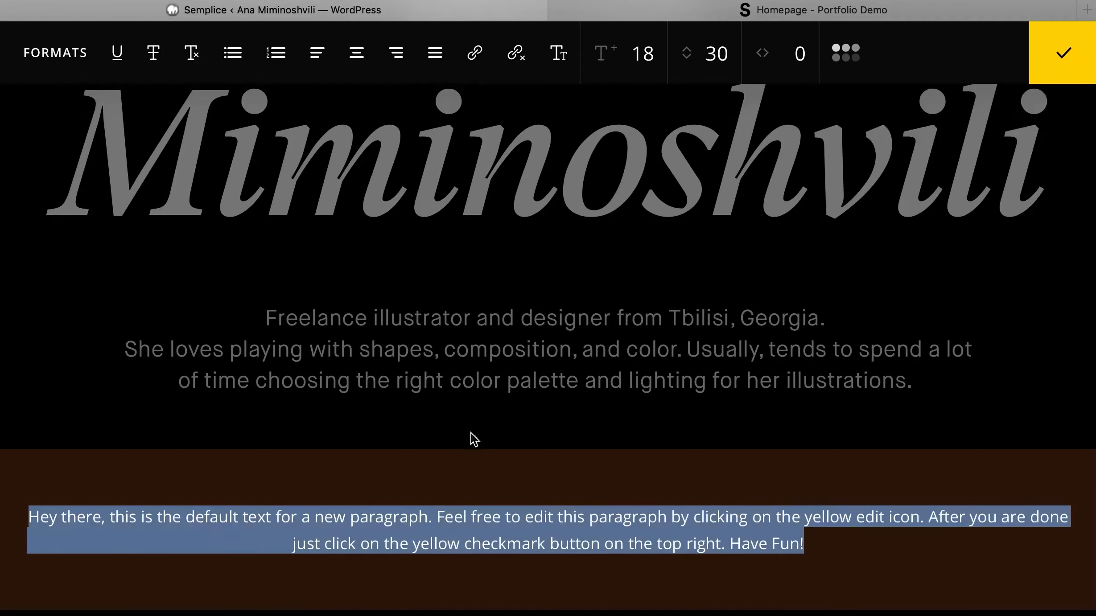
{"action": "key", "text": "super+v"}
- Set the whole tagline to white #ffffff with font size 40 and line height 46
{"action": "left_click_drag", "start_coordinate": [689, 547], "coordinate": [376, 497]}
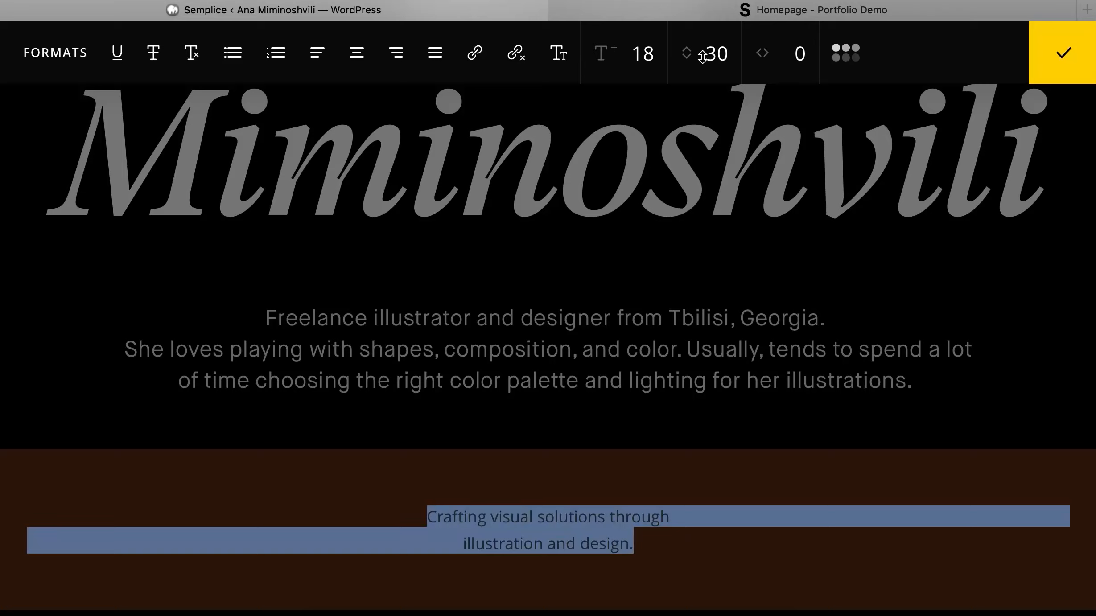
{"action": "left_click", "coordinate": [853, 64]}
{"action": "left_click", "coordinate": [836, 386]}
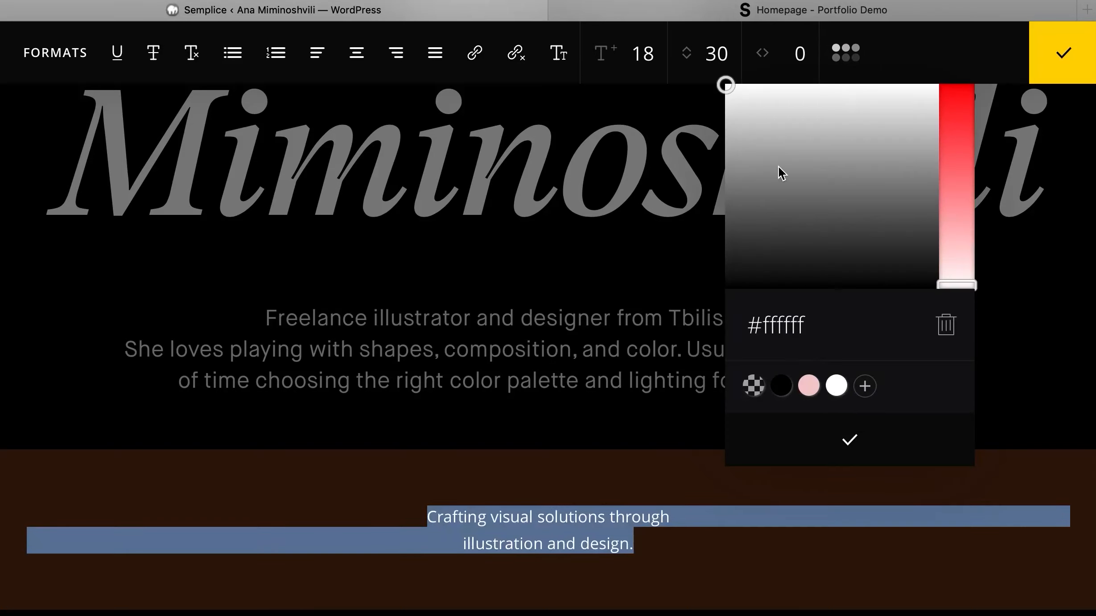
{"action": "left_click_drag", "start_coordinate": [649, 65], "coordinate": [664, 9]}
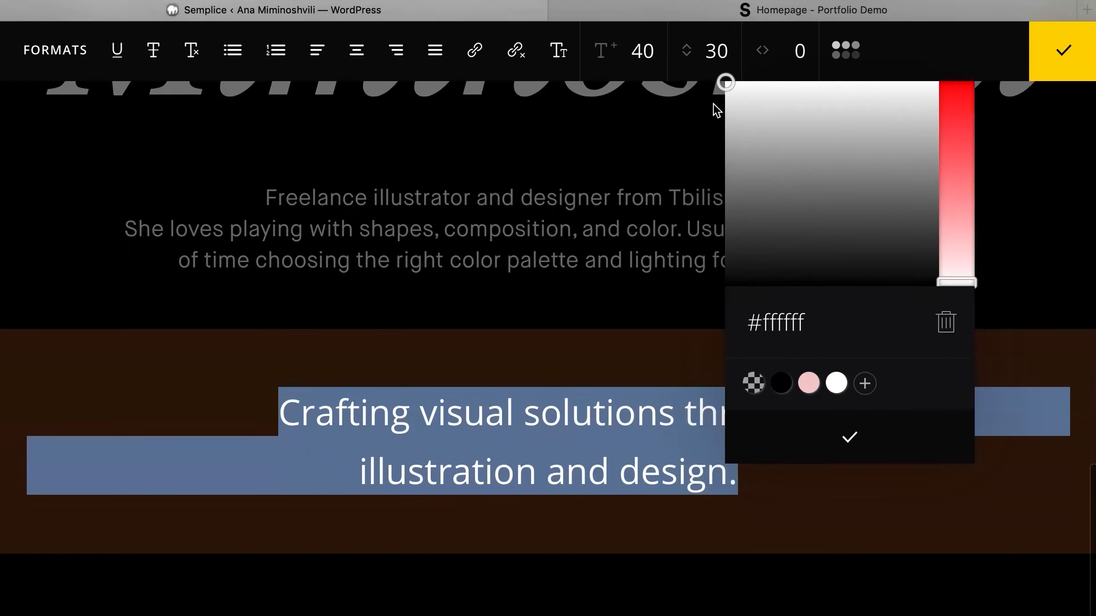
{"action": "left_click_drag", "start_coordinate": [716, 54], "coordinate": [722, 12]}
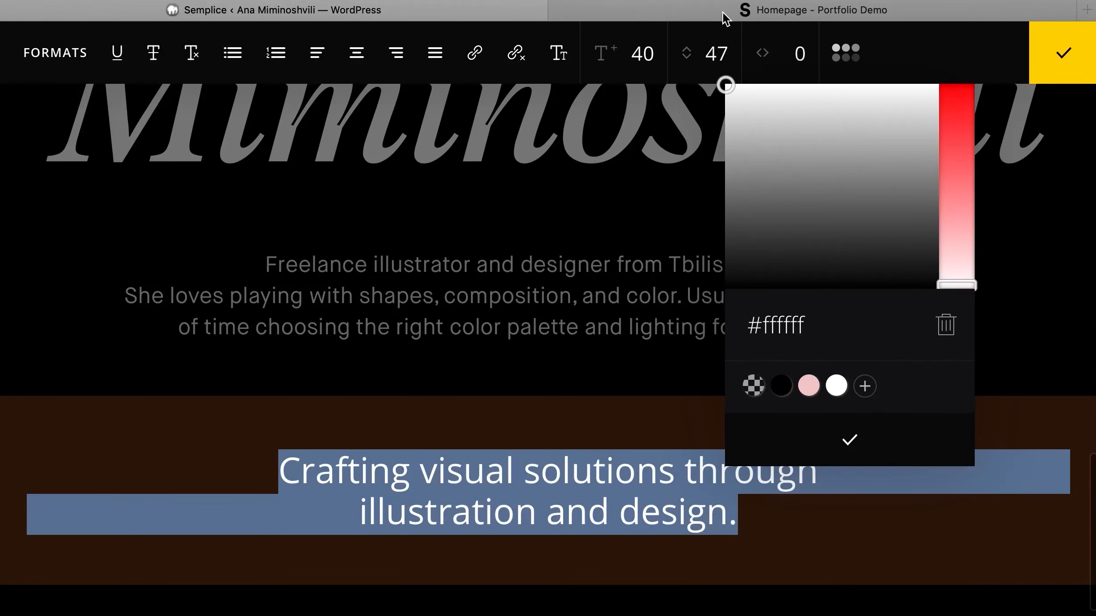
- Set the tagline's font to MaisonNeue Bold with a letter spacing of -5 and close the color picker
{"action": "left_click", "coordinate": [559, 53]}
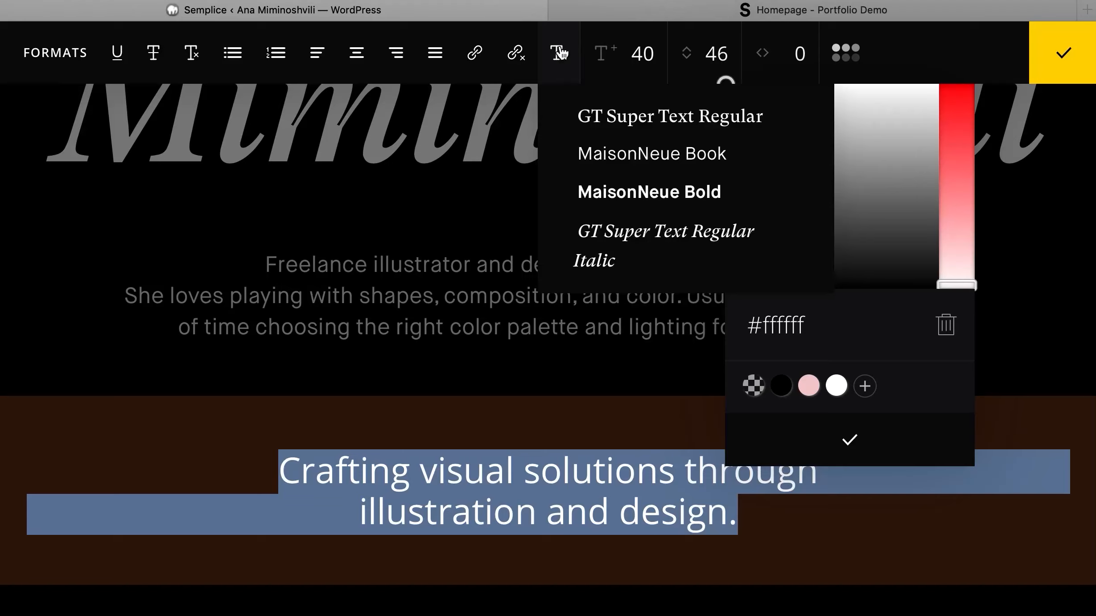
{"action": "left_click", "coordinate": [641, 211]}
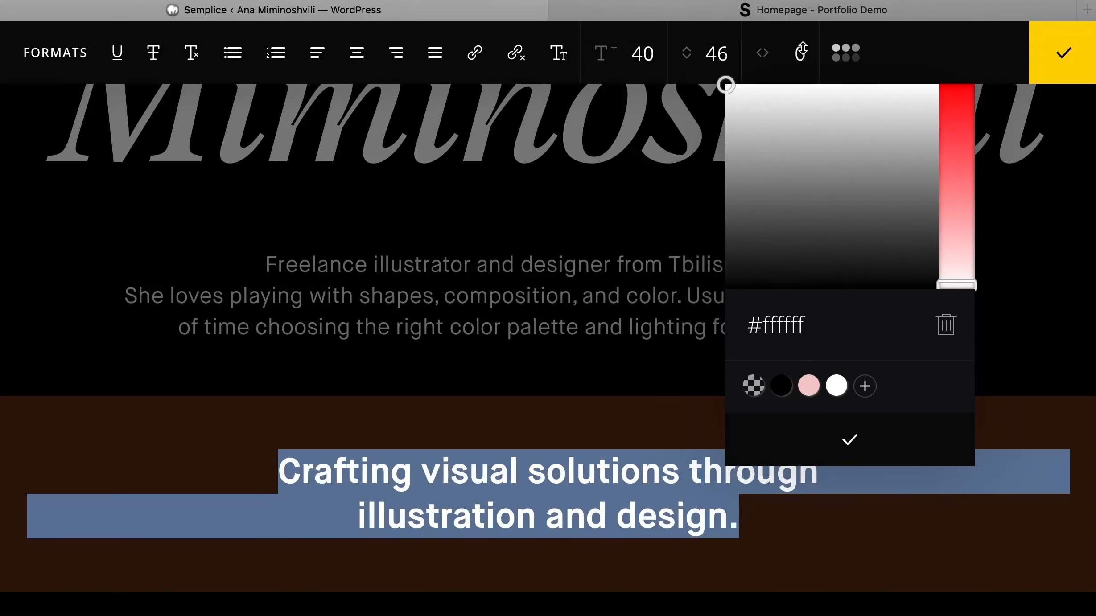
{"action": "left_click_drag", "start_coordinate": [801, 53], "coordinate": [801, 61]}
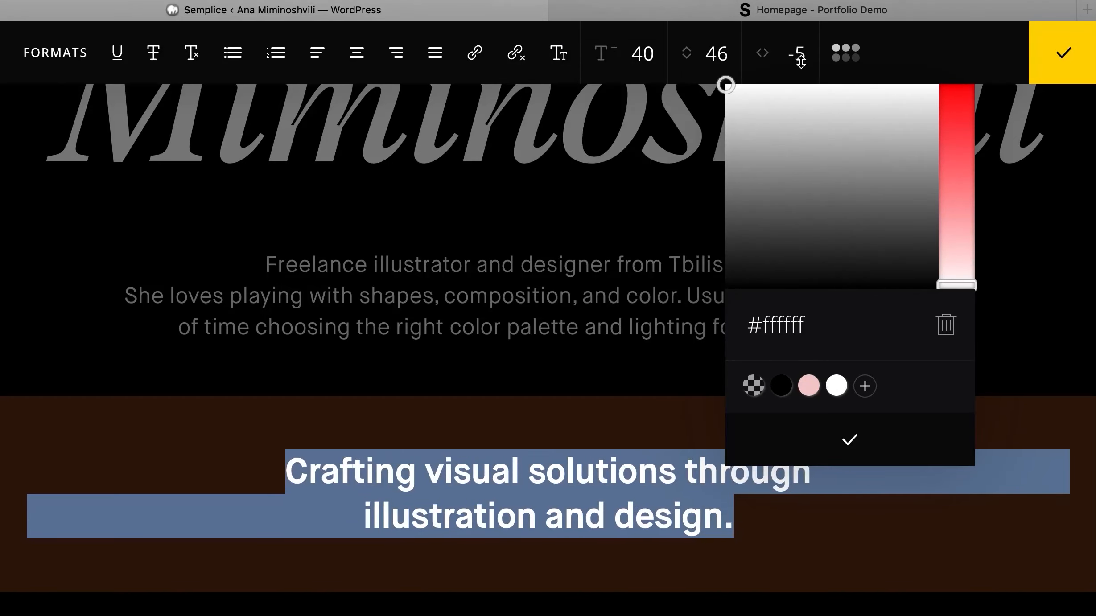
{"action": "left_click", "coordinate": [869, 449]}
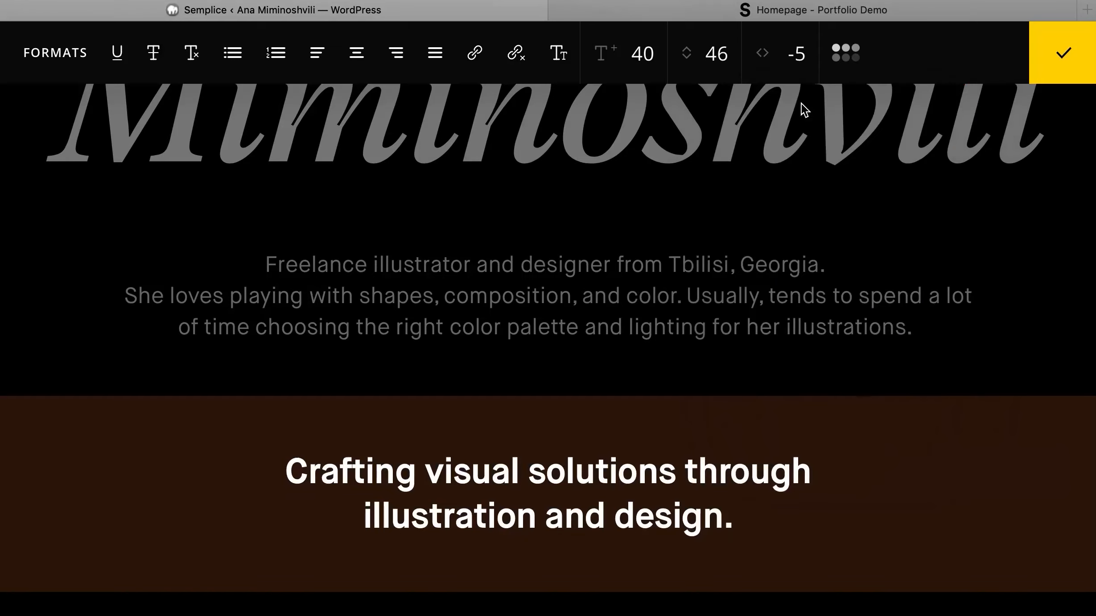
- Compare the tagline's lettering with the demo homepage and set "through illustration and design." in GT Super Text Regular Italic
{"action": "left_click", "coordinate": [785, 10]}
{"action": "left_click", "coordinate": [442, 321]}
{"action": "left_click", "coordinate": [475, 14]}
{"action": "left_click_drag", "start_coordinate": [682, 463], "coordinate": [749, 507]}
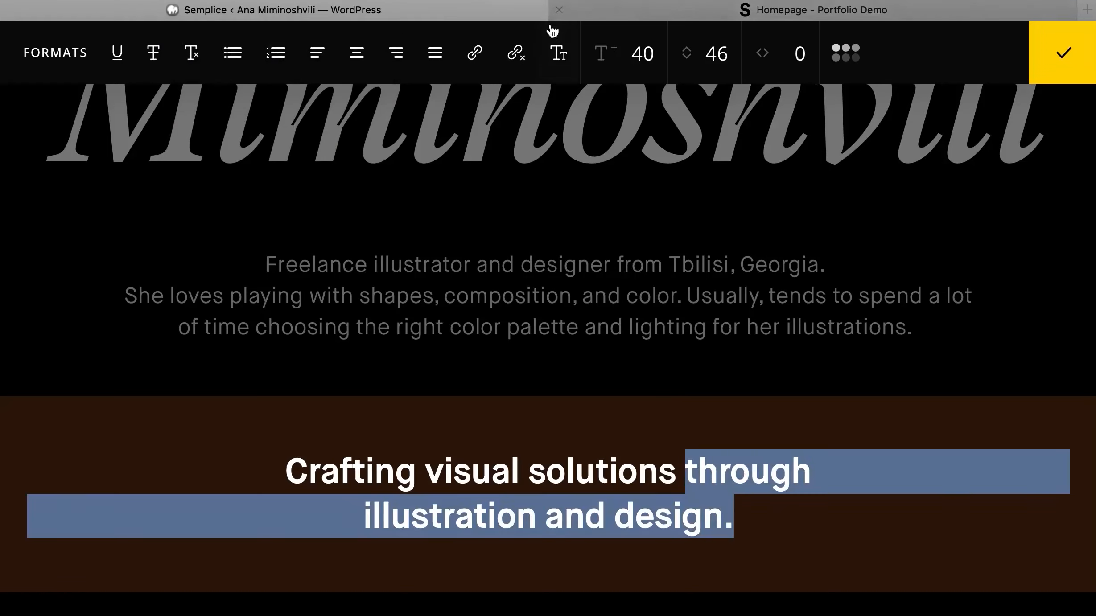
{"action": "left_click", "coordinate": [557, 46]}
{"action": "left_click", "coordinate": [628, 234]}
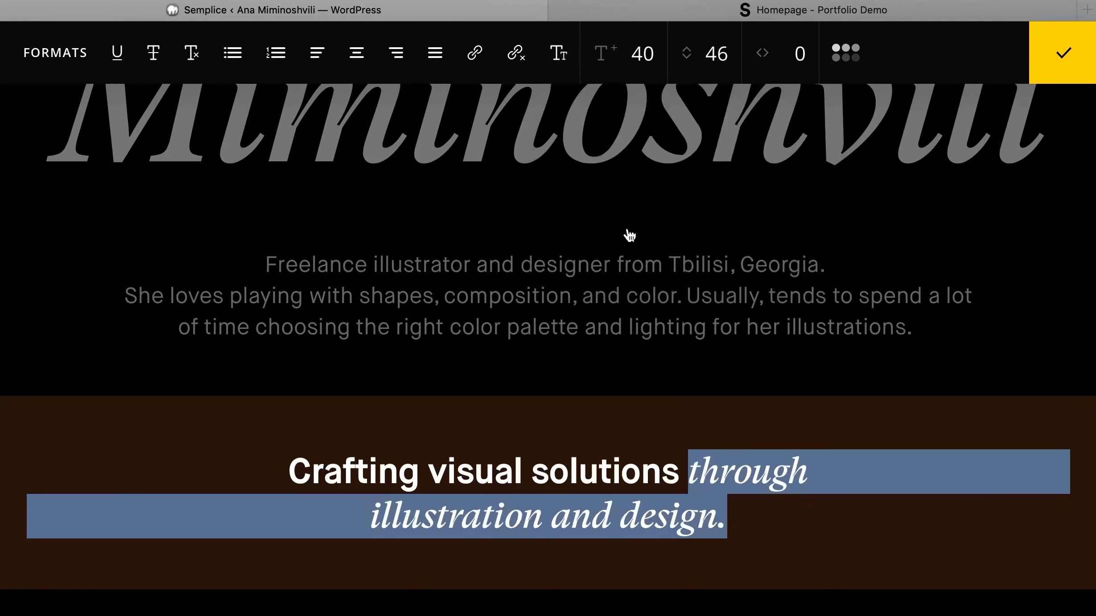
{"action": "left_click", "coordinate": [779, 529]}
{"action": "scroll", "coordinate": [779, 528], "scroll_direction": "down", "scroll_amount": 1}
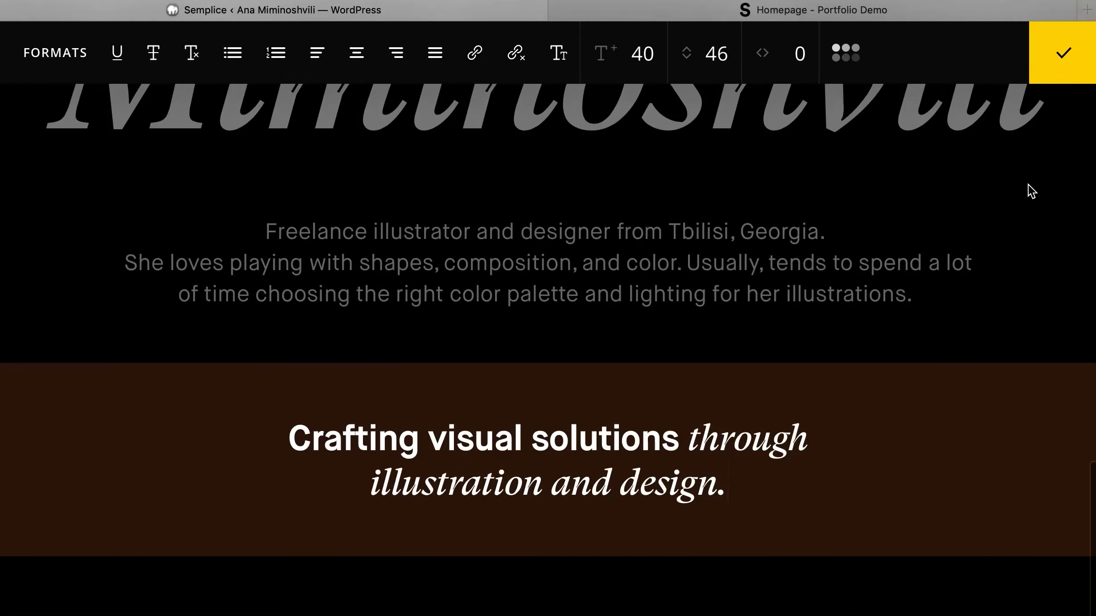
- Compare the tagline with the demo homepage, finish the text editing, and set the text module's top spacing to 10
{"action": "left_click", "coordinate": [864, 16]}
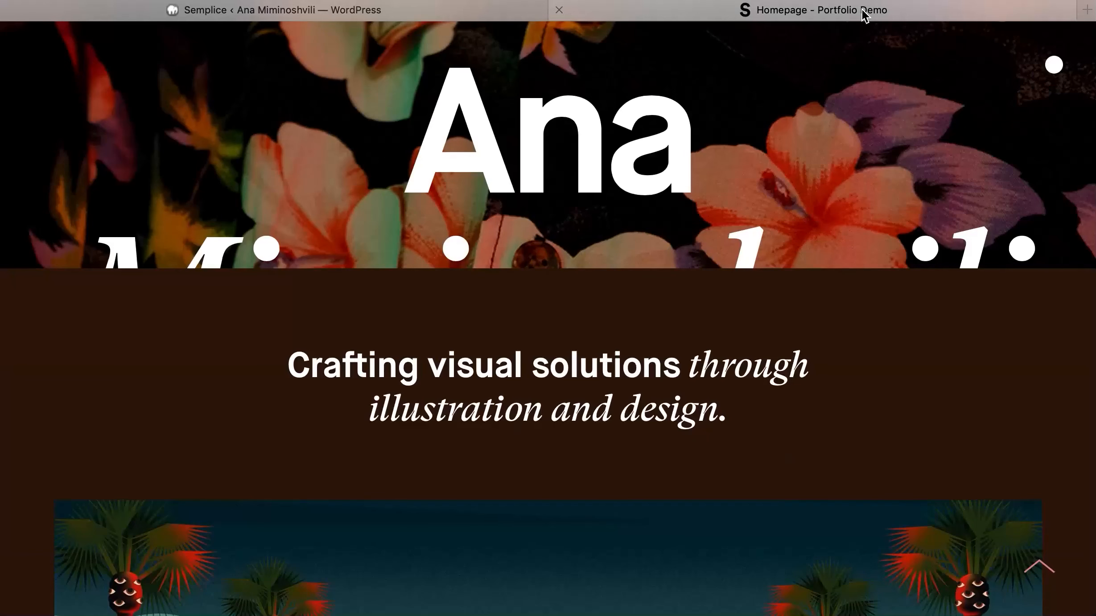
{"action": "left_click", "coordinate": [490, 19]}
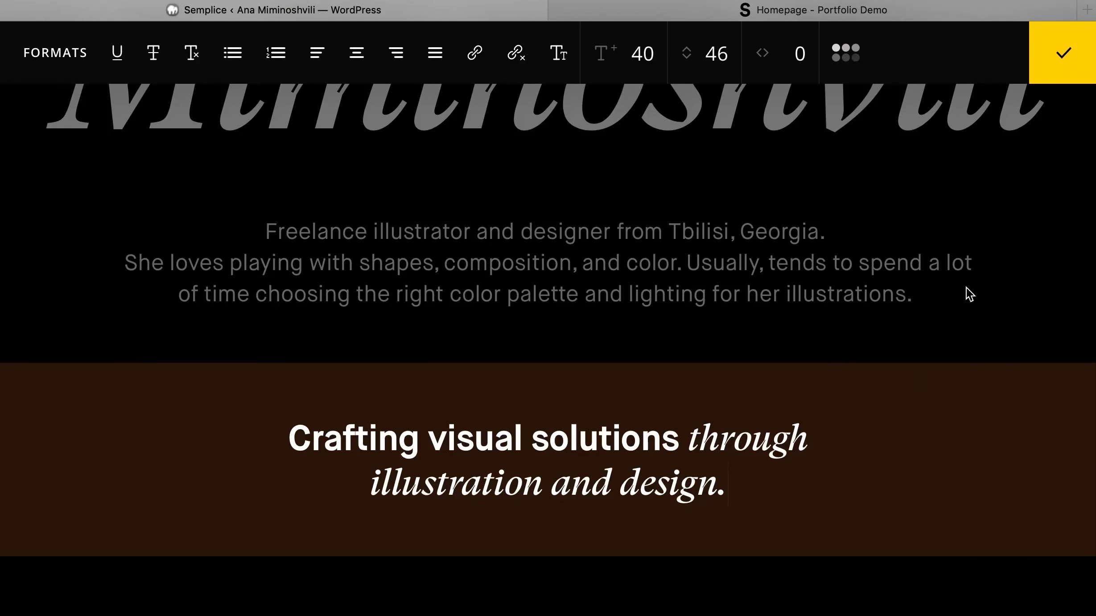
{"action": "left_click", "coordinate": [1052, 63]}
{"action": "left_click", "coordinate": [811, 453]}
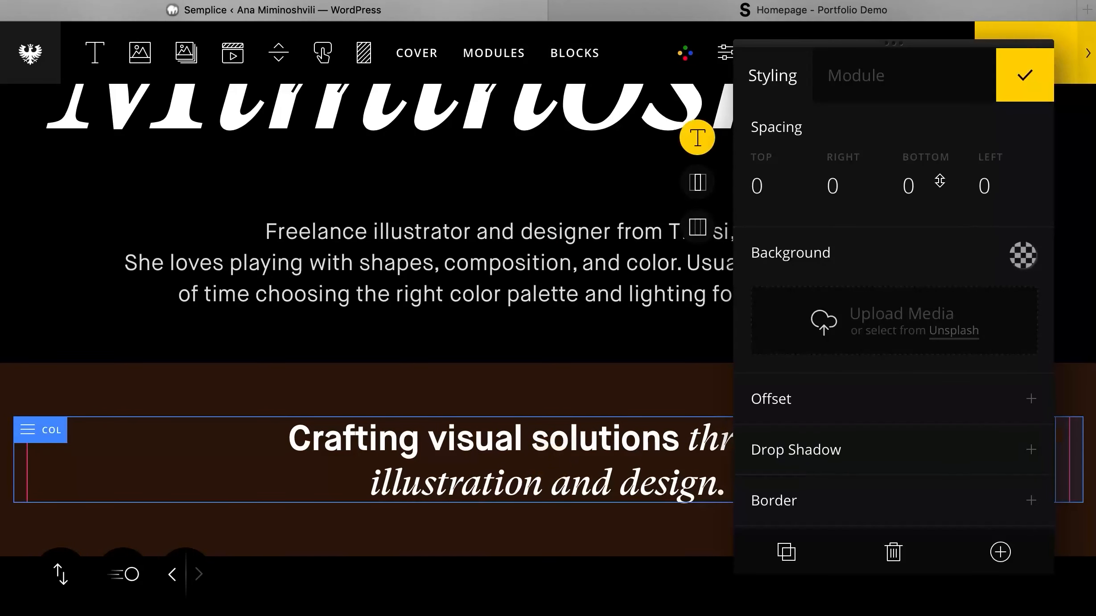
{"action": "left_click", "coordinate": [699, 184]}
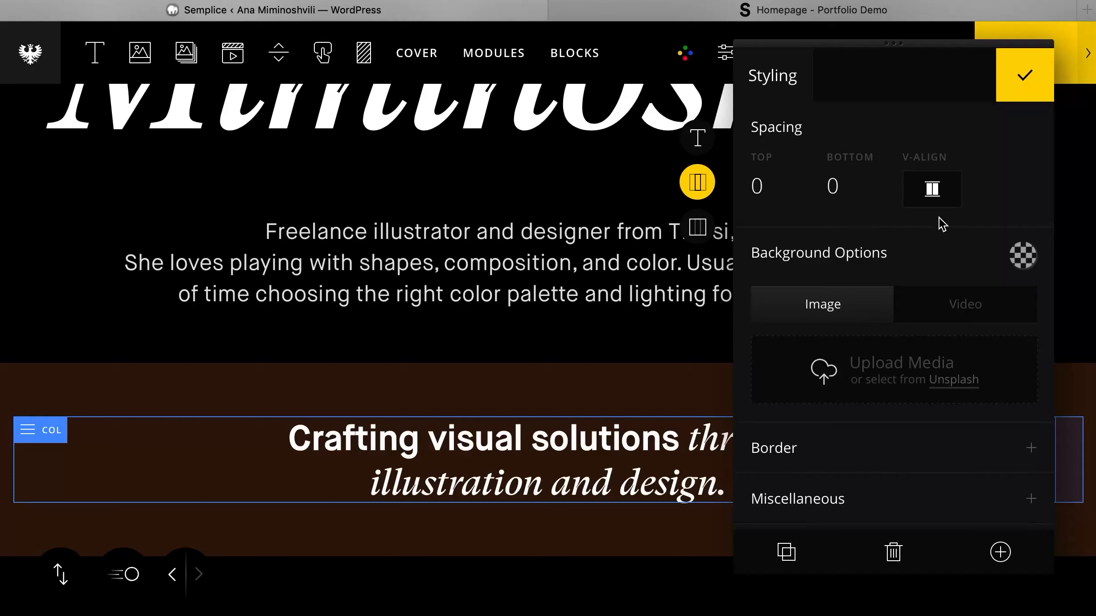
{"action": "left_click", "coordinate": [697, 139]}
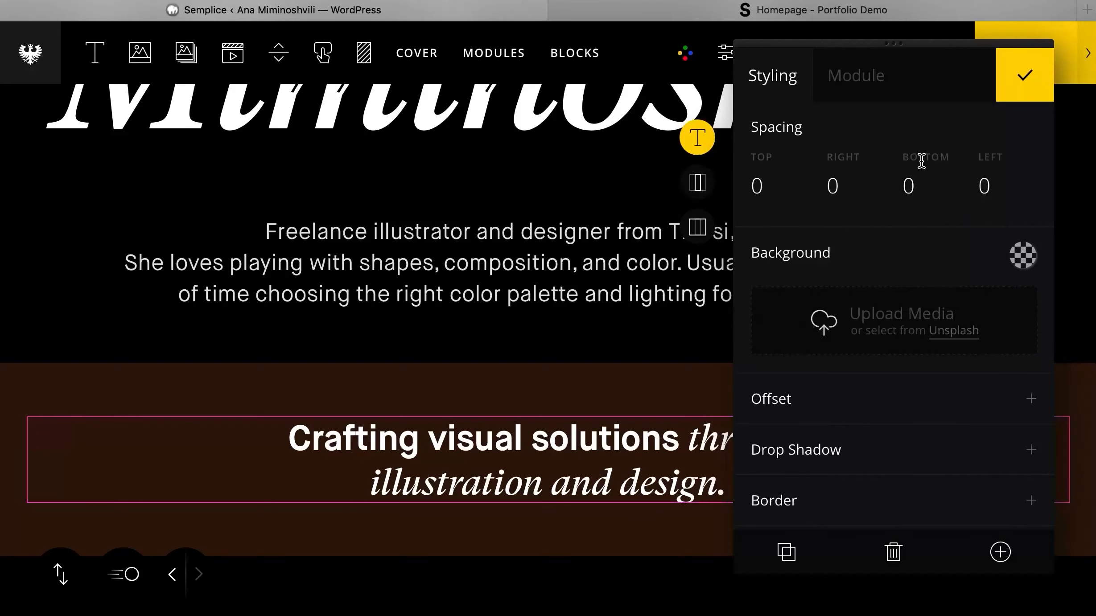
{"action": "left_click_drag", "start_coordinate": [921, 161], "coordinate": [927, 135]}
{"action": "left_click_drag", "start_coordinate": [762, 187], "coordinate": [758, 154]}
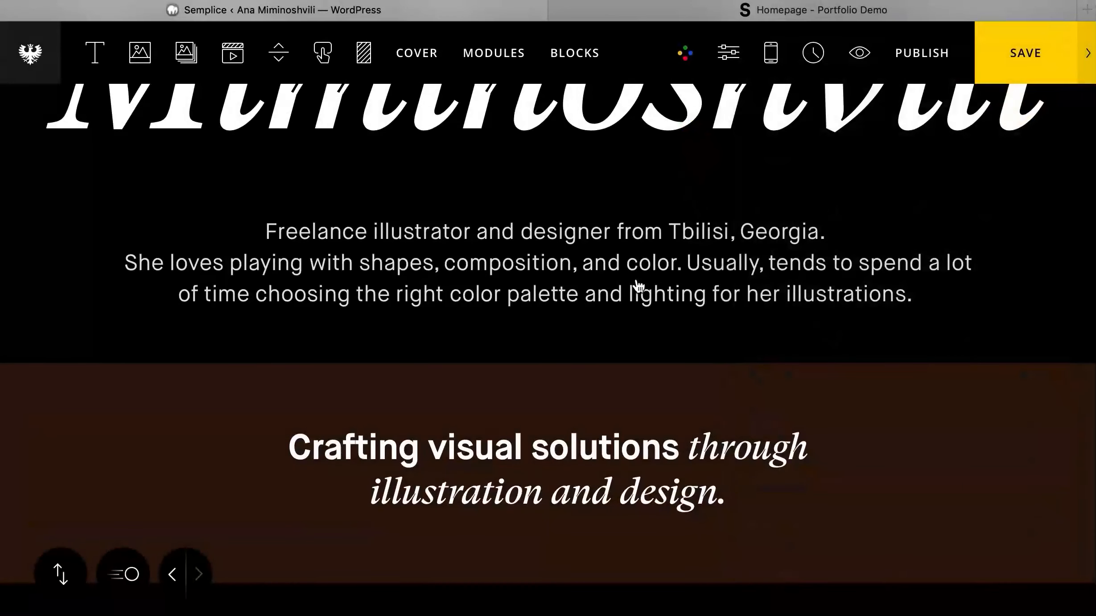
- Check the project grid on the demo homepage and add a portfolio grid module below the tagline in the brown section
{"action": "scroll", "coordinate": [639, 286], "scroll_direction": "down", "scroll_amount": 1}
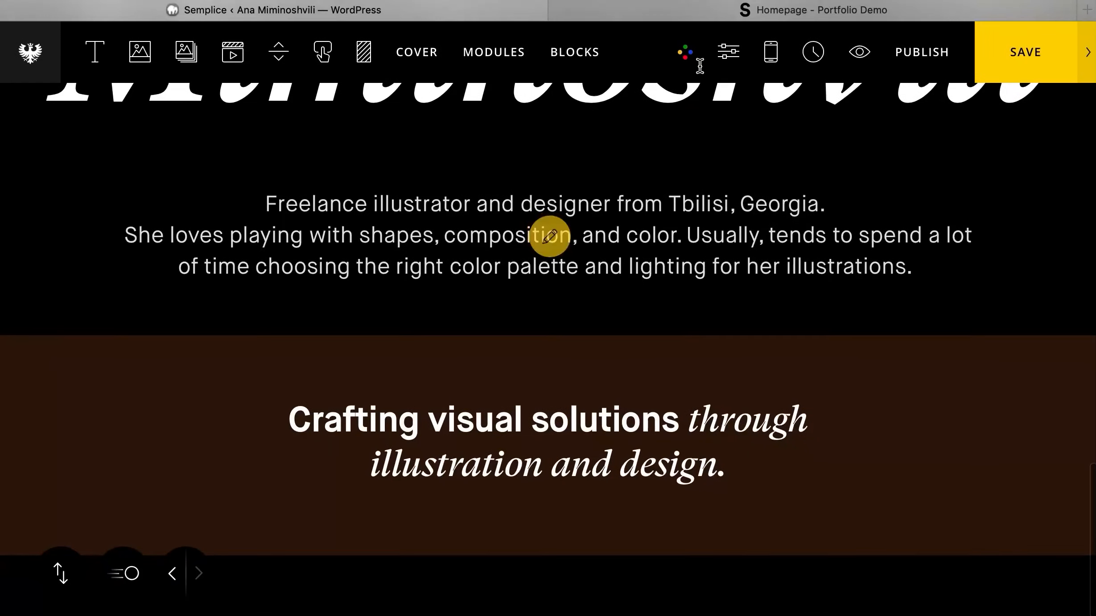
{"action": "left_click", "coordinate": [705, 17]}
{"action": "scroll", "coordinate": [601, 312], "scroll_direction": "down", "scroll_amount": 15}
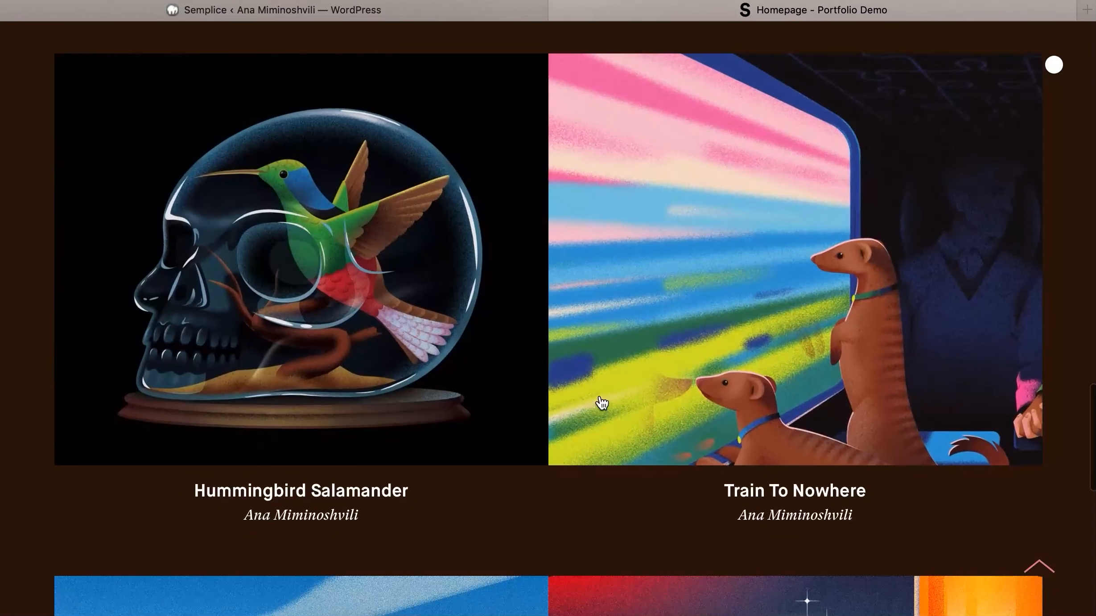
{"action": "left_click", "coordinate": [468, 18]}
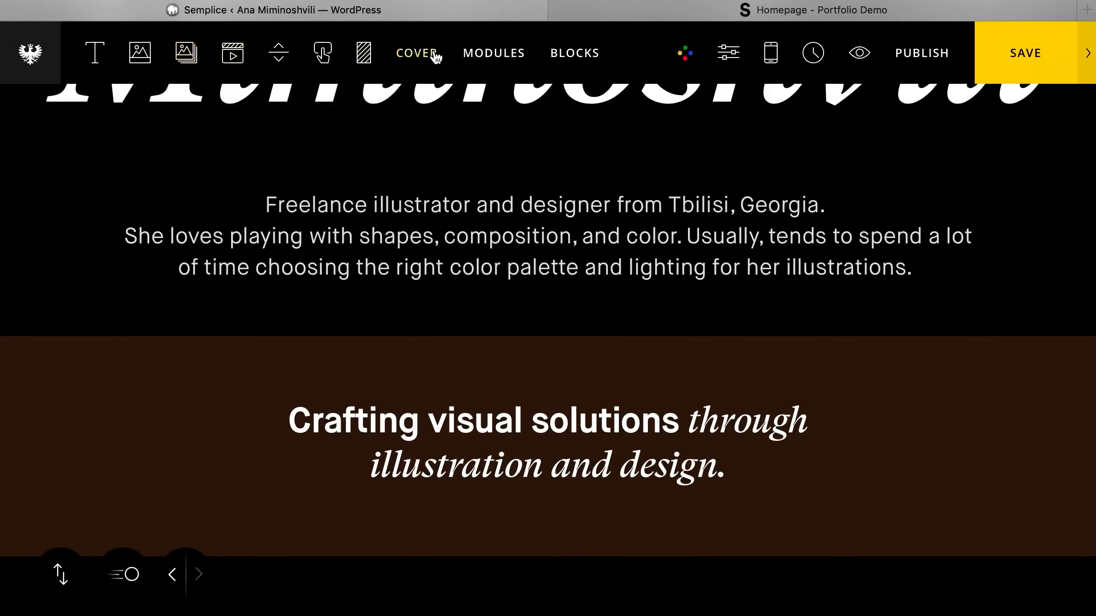
{"action": "left_click", "coordinate": [465, 56]}
{"action": "left_click_drag", "start_coordinate": [162, 252], "coordinate": [404, 425]}
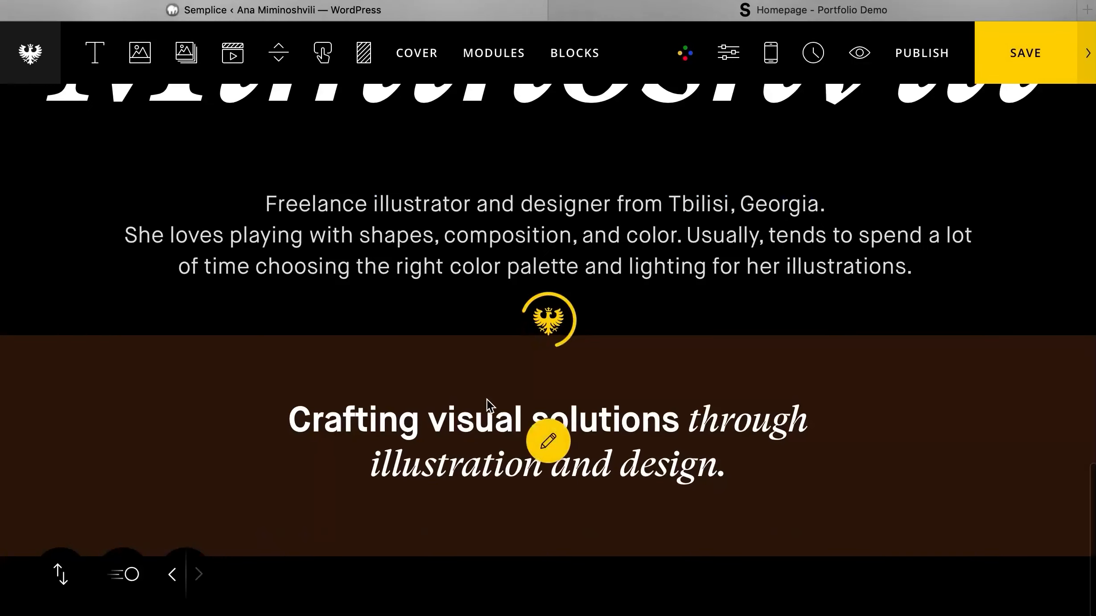
- Set the bottom spacing of the tagline's text module to 80
{"action": "scroll", "coordinate": [487, 401], "scroll_direction": "down", "scroll_amount": 5}
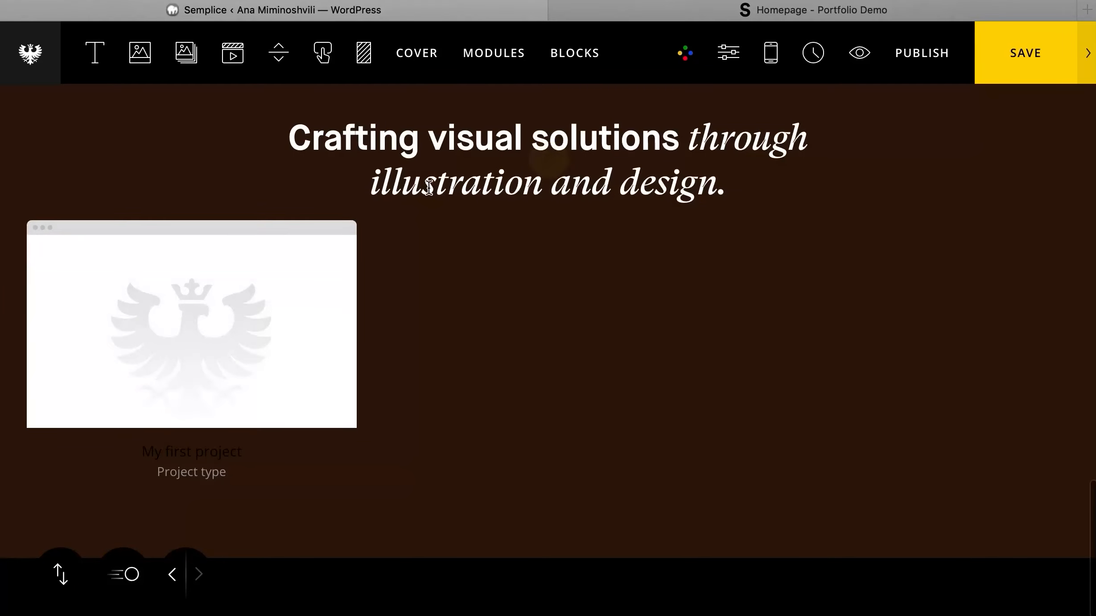
{"action": "left_click", "coordinate": [548, 158]}
{"action": "left_click", "coordinate": [933, 180]}
{"action": "left_click_drag", "start_coordinate": [933, 176], "coordinate": [931, 16]}
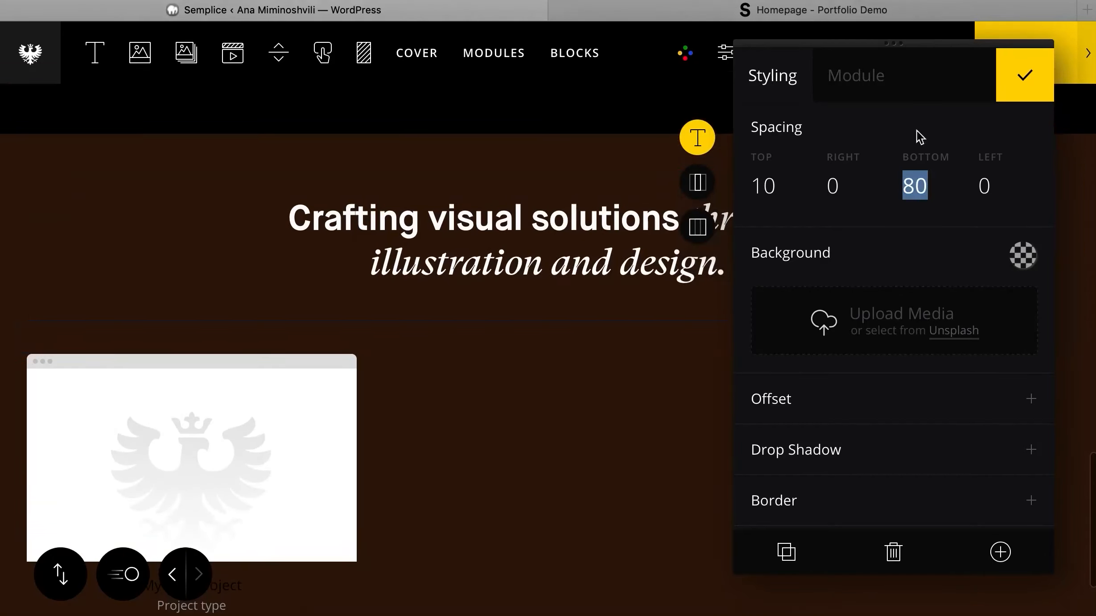
- Open the project settings of "My first project" in the portfolio grid
{"action": "scroll", "coordinate": [599, 335], "scroll_direction": "down", "scroll_amount": 3}
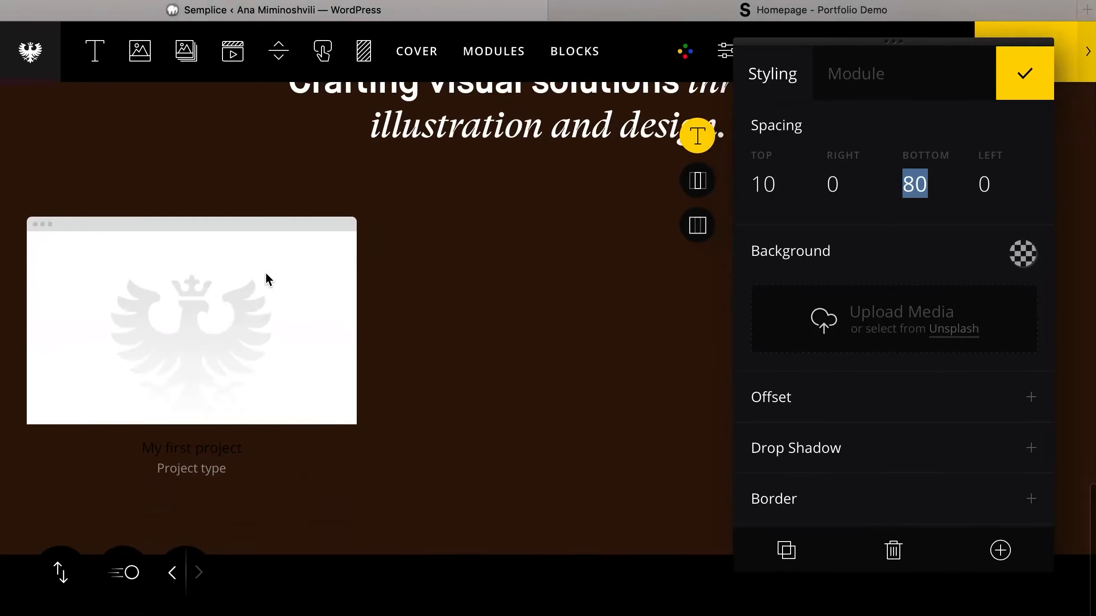
{"action": "mouse_move", "coordinate": [264, 279]}
{"action": "left_click", "coordinate": [193, 330]}
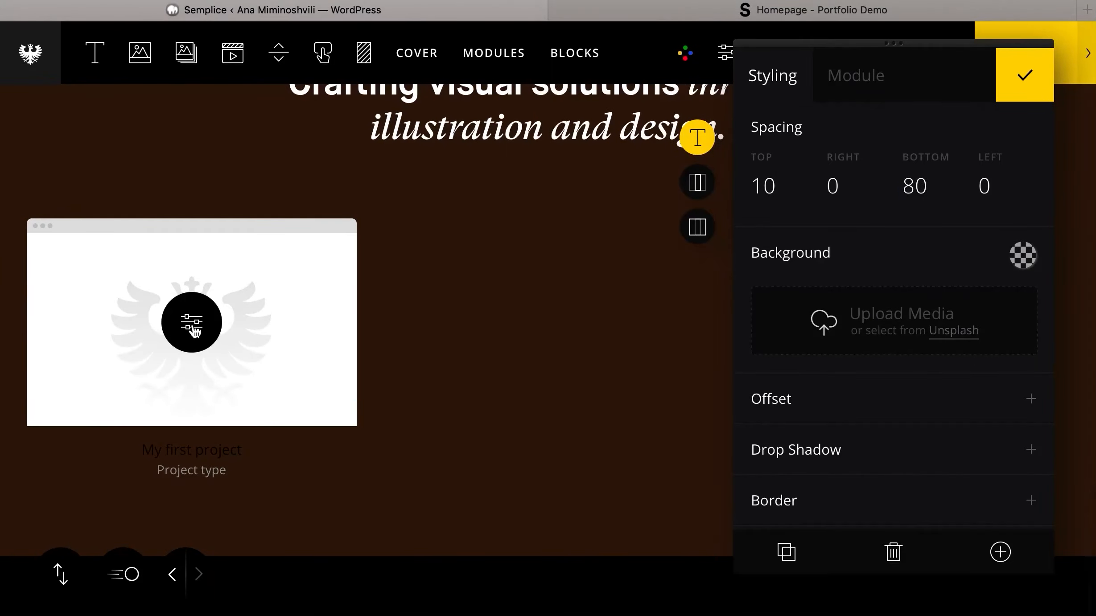
{"action": "left_click", "coordinate": [194, 330]}
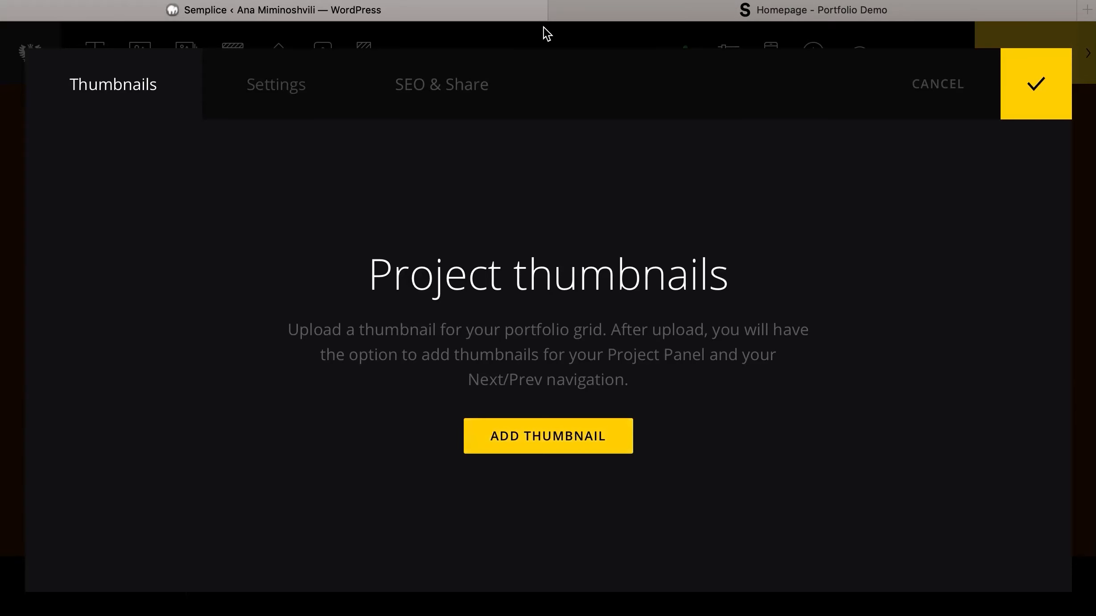
- Check the snake project on the demo homepage and upload Snake-hiss-2.jpeg as the project's portfolio grid thumbnail
{"action": "left_click", "coordinate": [674, 16]}
{"action": "scroll", "coordinate": [445, 188], "scroll_direction": "up", "scroll_amount": 10}
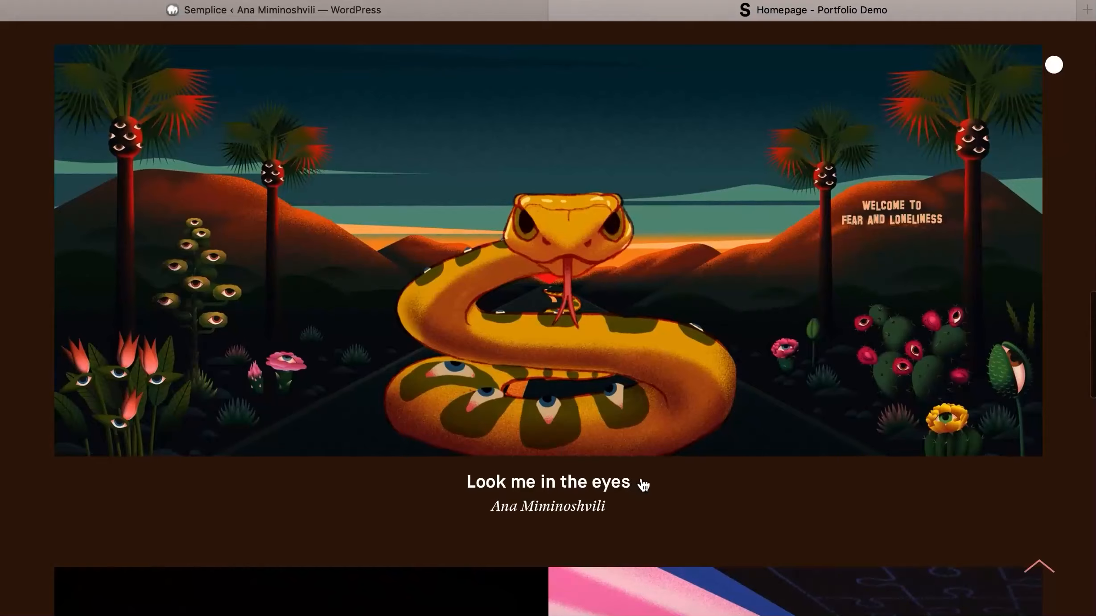
{"action": "left_click", "coordinate": [405, 10]}
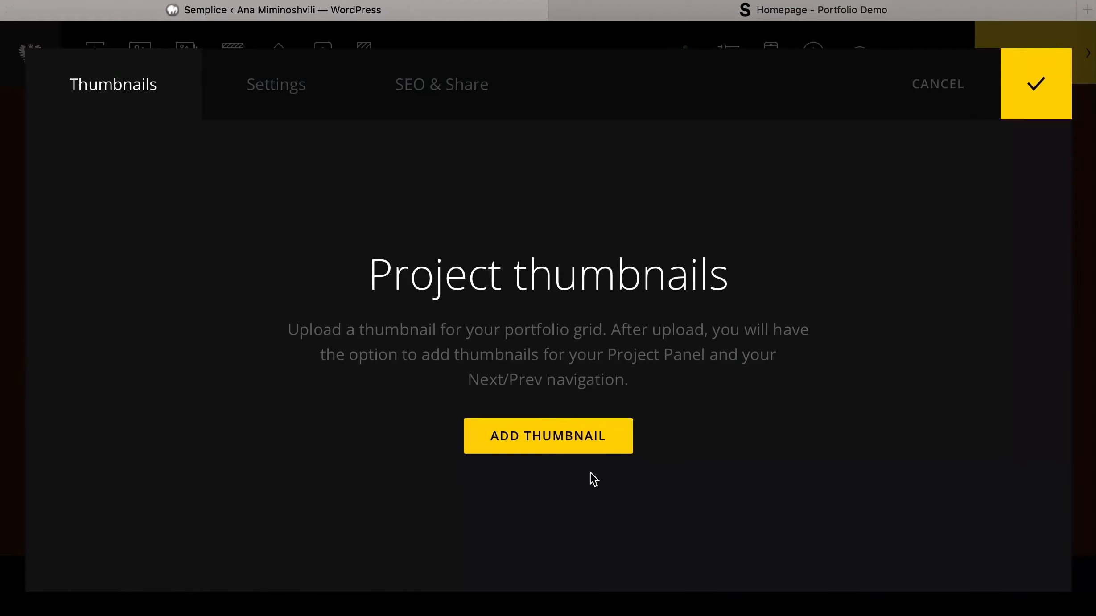
{"action": "left_click", "coordinate": [569, 444]}
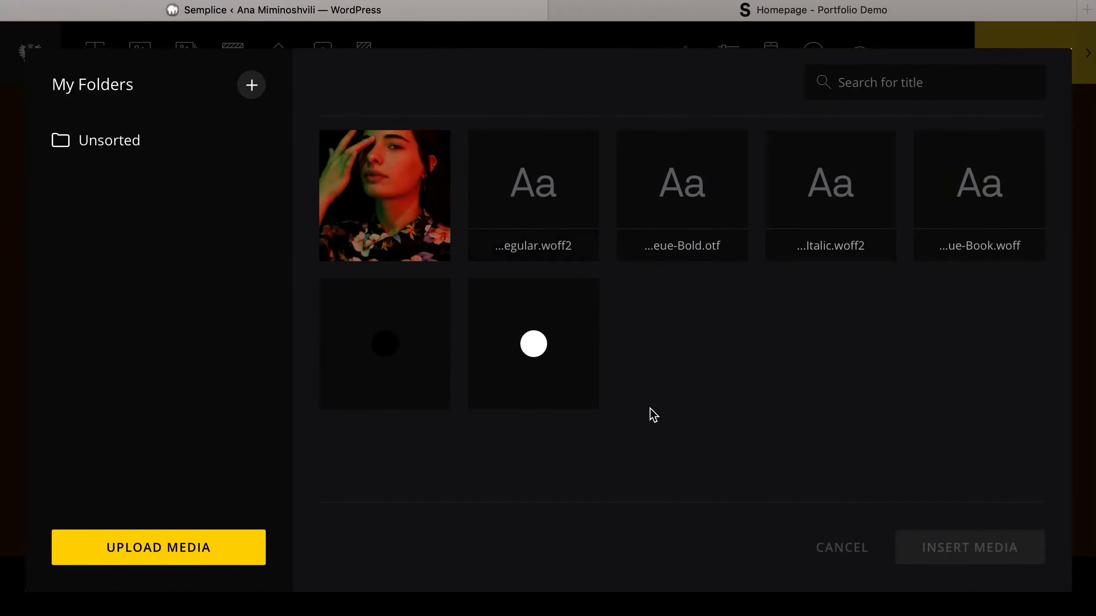
{"action": "left_click", "coordinate": [249, 561]}
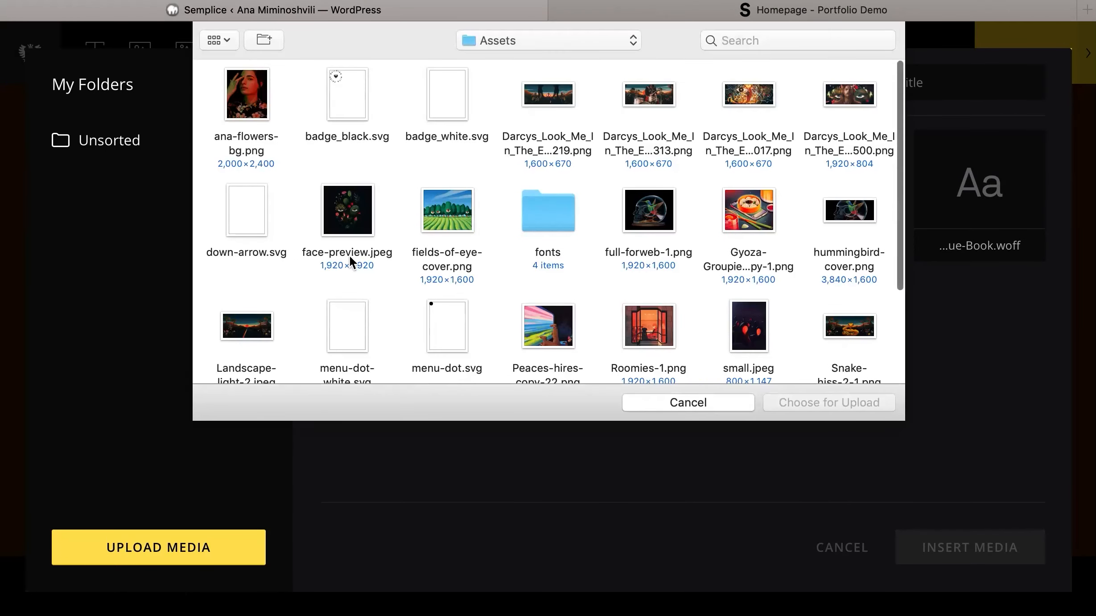
{"action": "scroll", "coordinate": [846, 182], "scroll_direction": "down", "scroll_amount": 5}
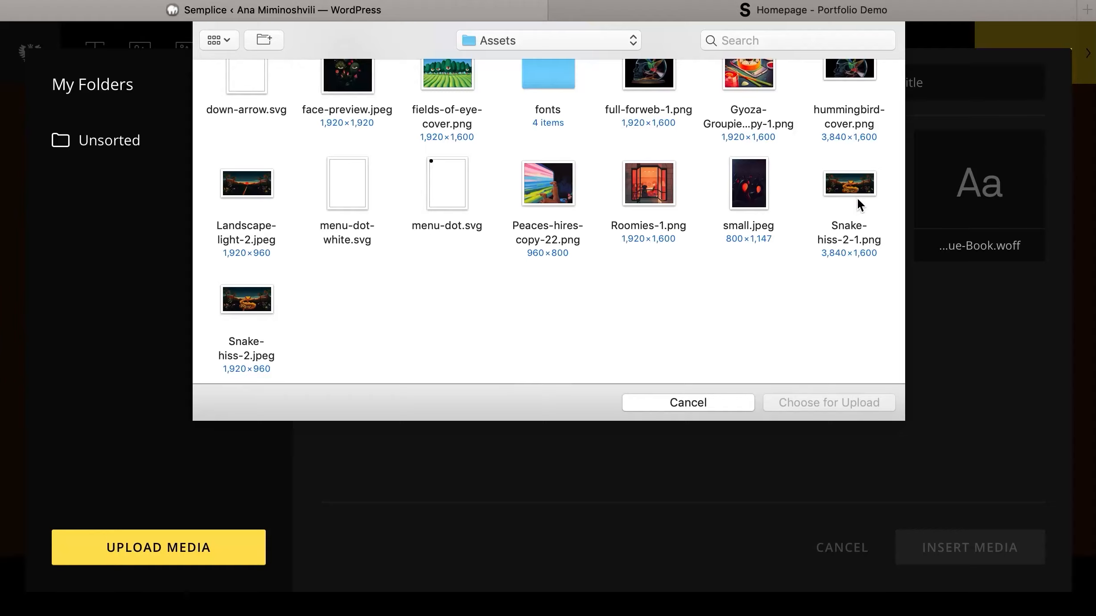
{"action": "double_click", "coordinate": [243, 301]}
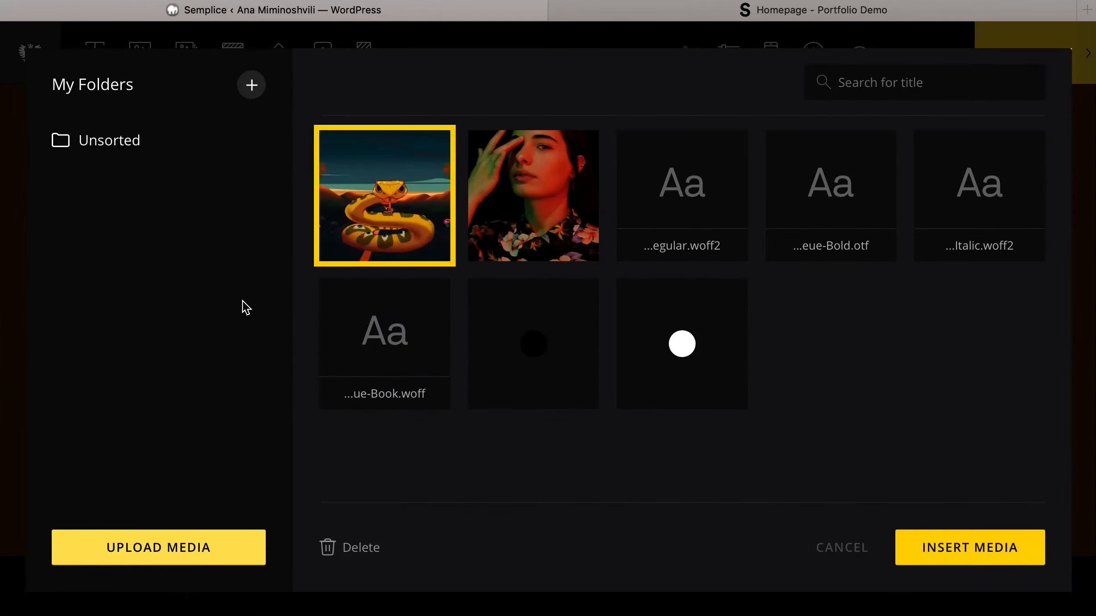
{"action": "left_click", "coordinate": [957, 560]}
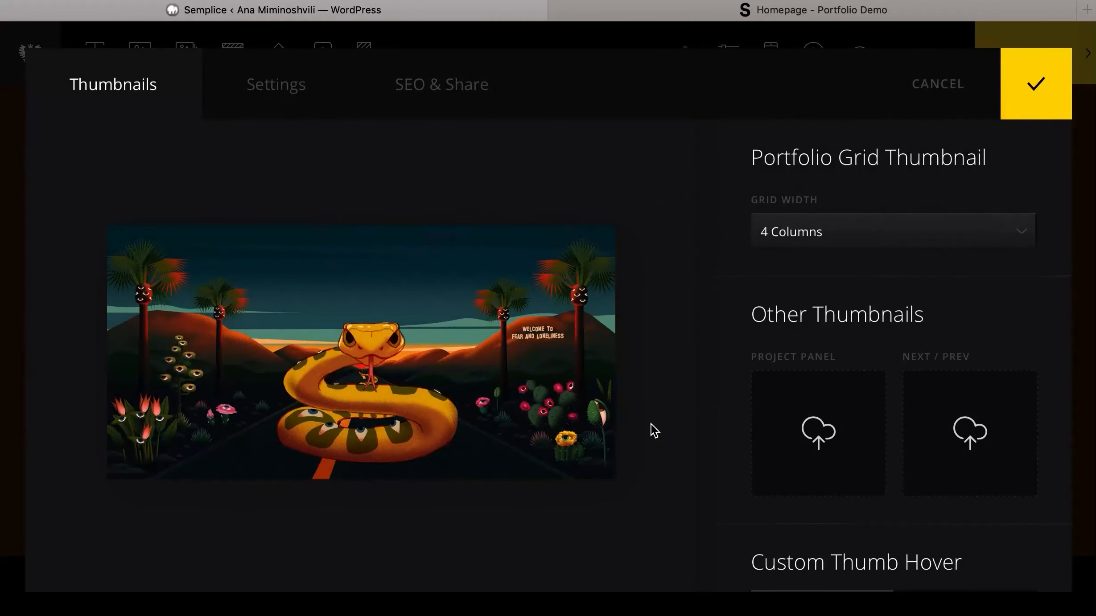
- Set the portfolio grid thumbnail's grid width to 12 columns
{"action": "scroll", "coordinate": [774, 463], "scroll_direction": "down", "scroll_amount": 2}
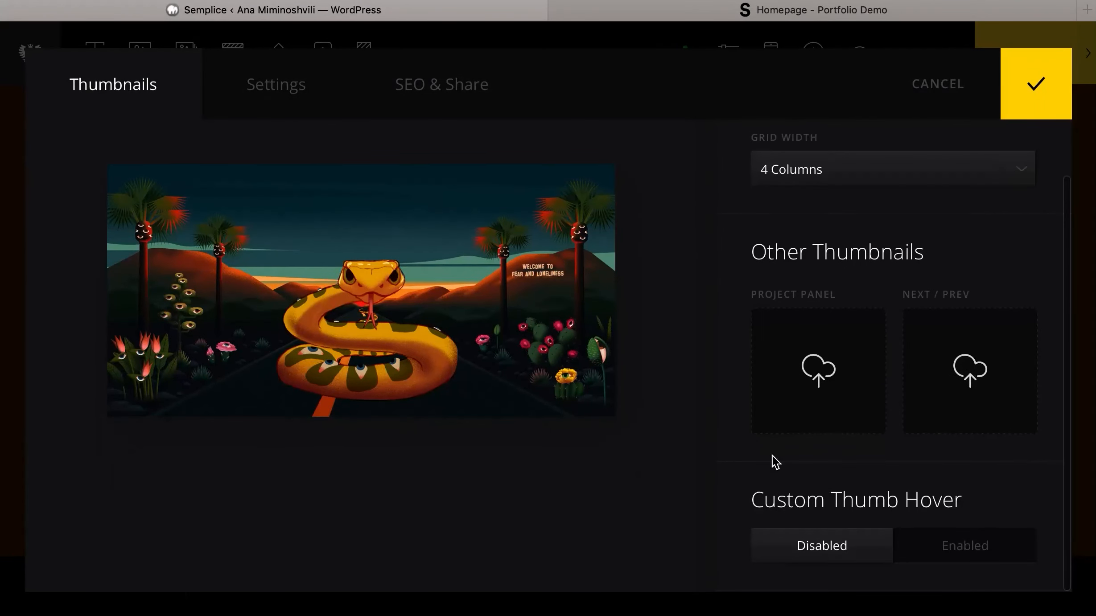
{"action": "scroll", "coordinate": [716, 235], "scroll_direction": "up", "scroll_amount": 2}
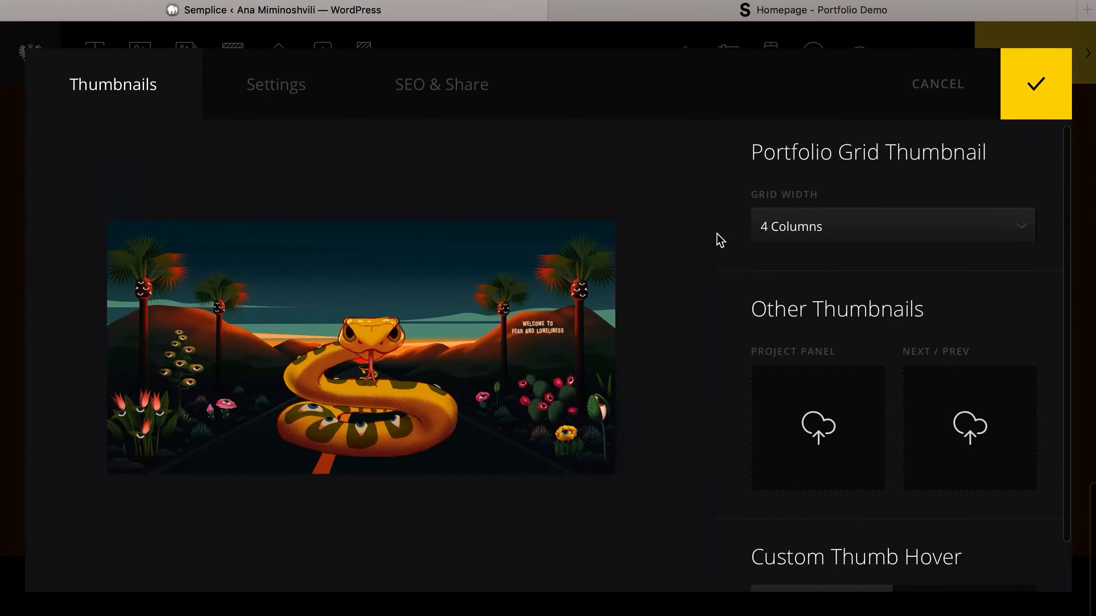
{"action": "left_click", "coordinate": [795, 223]}
{"action": "left_click", "coordinate": [793, 386]}
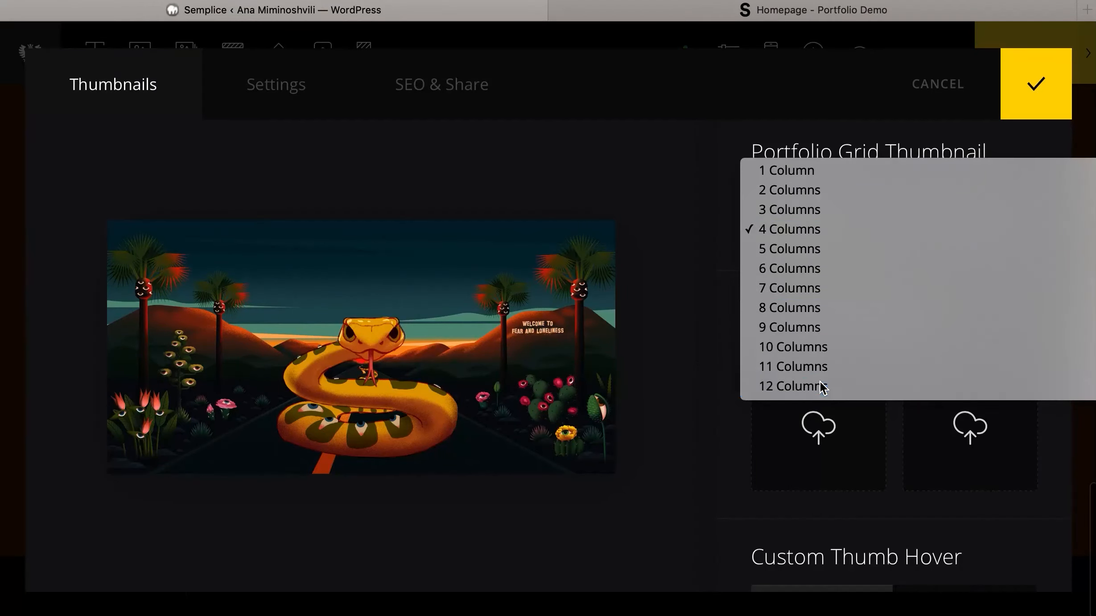
- Set the project's title to "Look me in the eyes", its type to "Illustration" and its permalink to "look-me-in-the-eyes"
{"action": "left_click", "coordinate": [298, 102]}
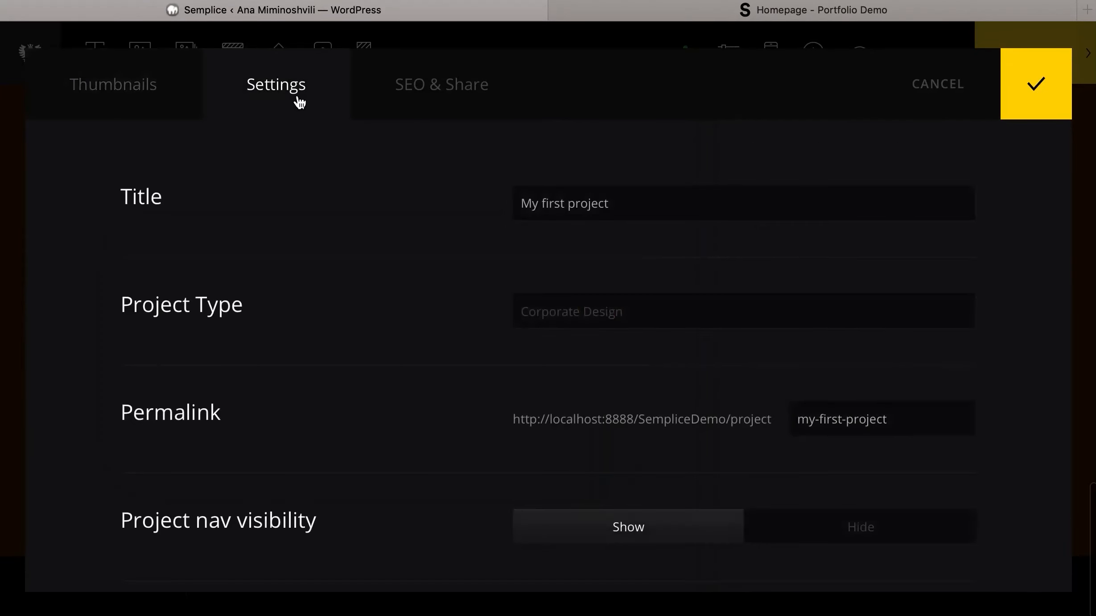
{"action": "left_click_drag", "start_coordinate": [630, 204], "coordinate": [450, 203]}
{"action": "type", "text": "Look me in the eyes"}
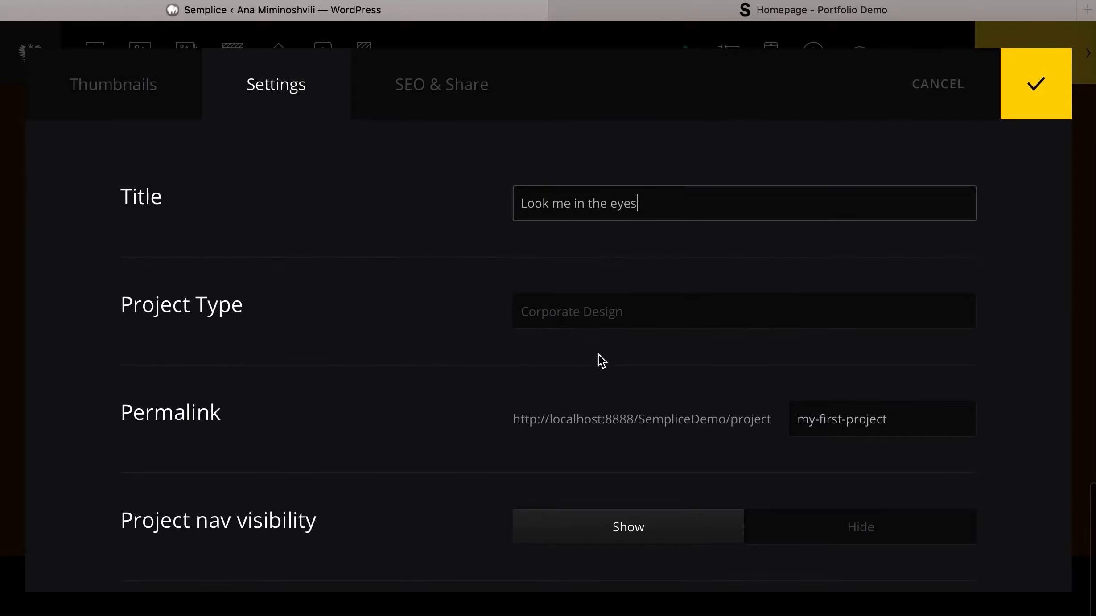
{"action": "left_click", "coordinate": [596, 316]}
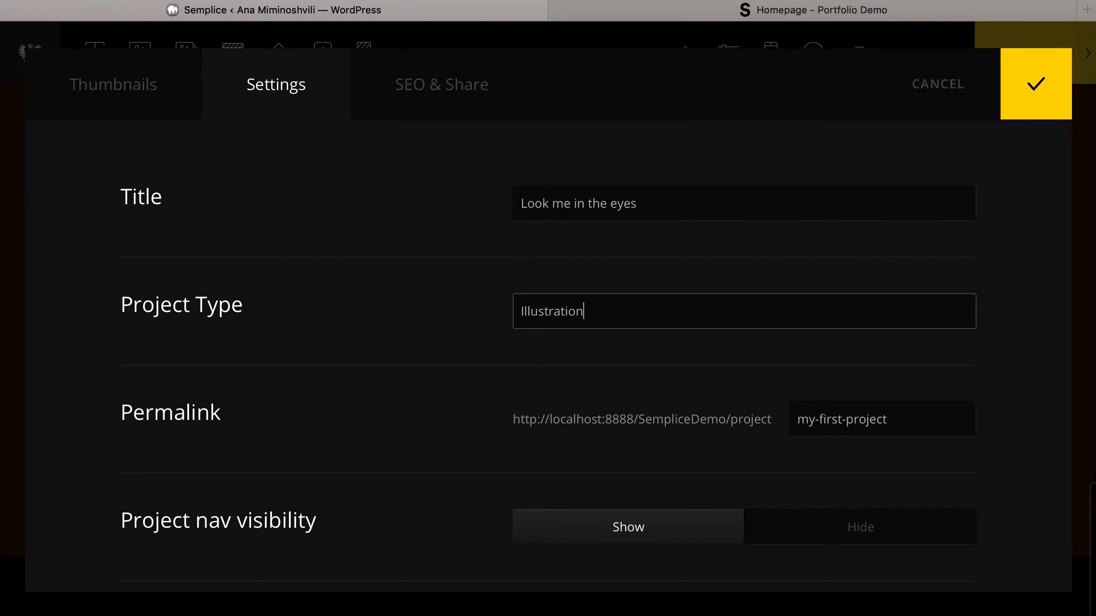
{"action": "left_click_drag", "start_coordinate": [905, 420], "coordinate": [770, 411]}
{"action": "type", "text": "look-me-in-the-eyes"}
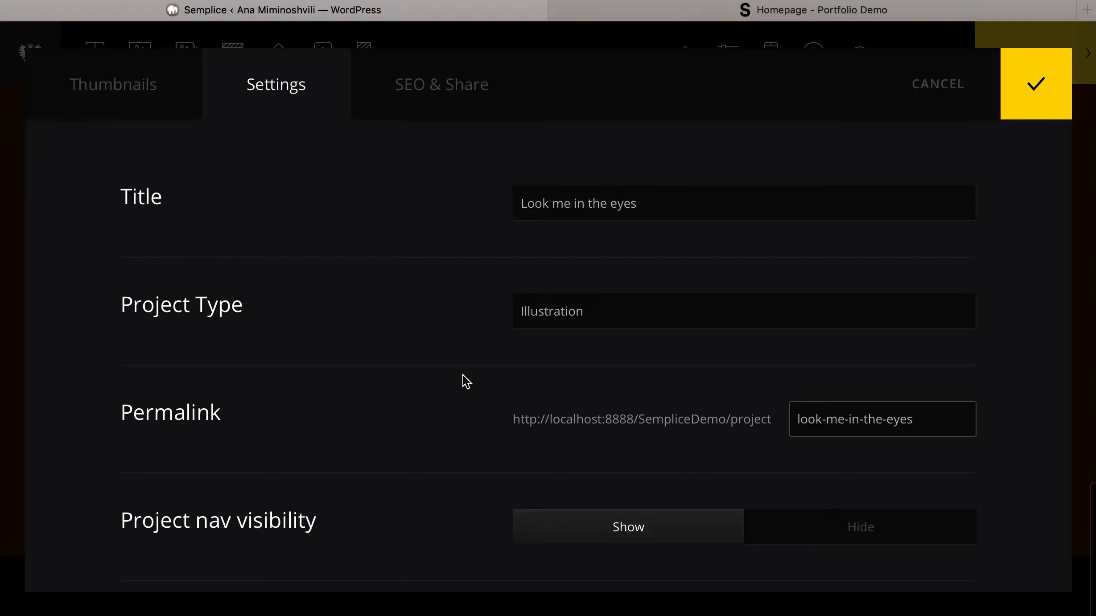
- Create an "Illustration" category and assign it to the project
{"action": "scroll", "coordinate": [463, 374], "scroll_direction": "down", "scroll_amount": 8}
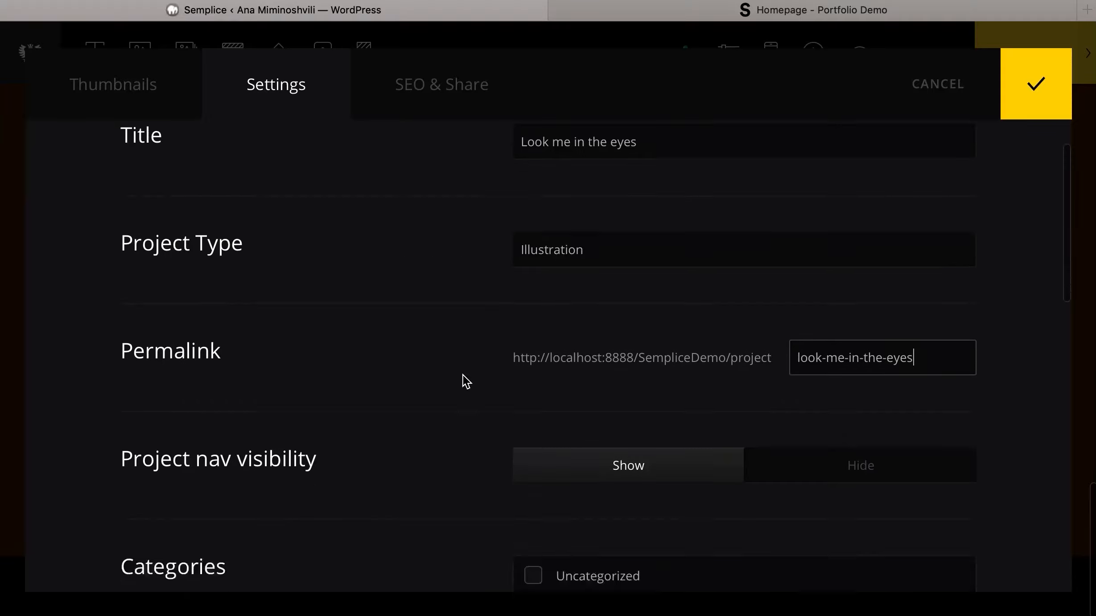
{"action": "scroll", "coordinate": [373, 285], "scroll_direction": "down", "scroll_amount": 3}
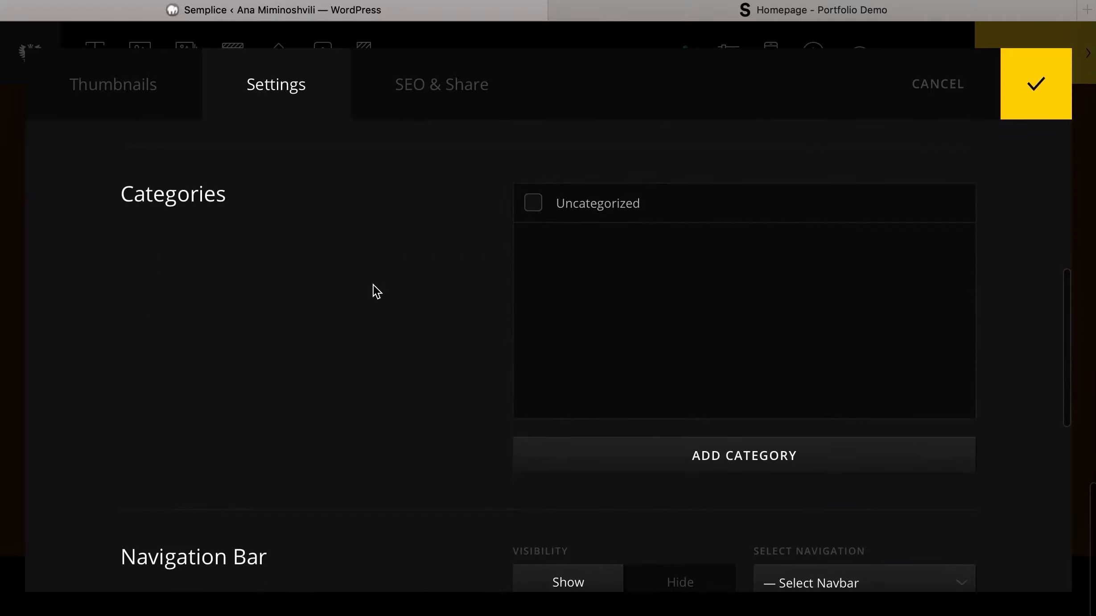
{"action": "left_click", "coordinate": [761, 472]}
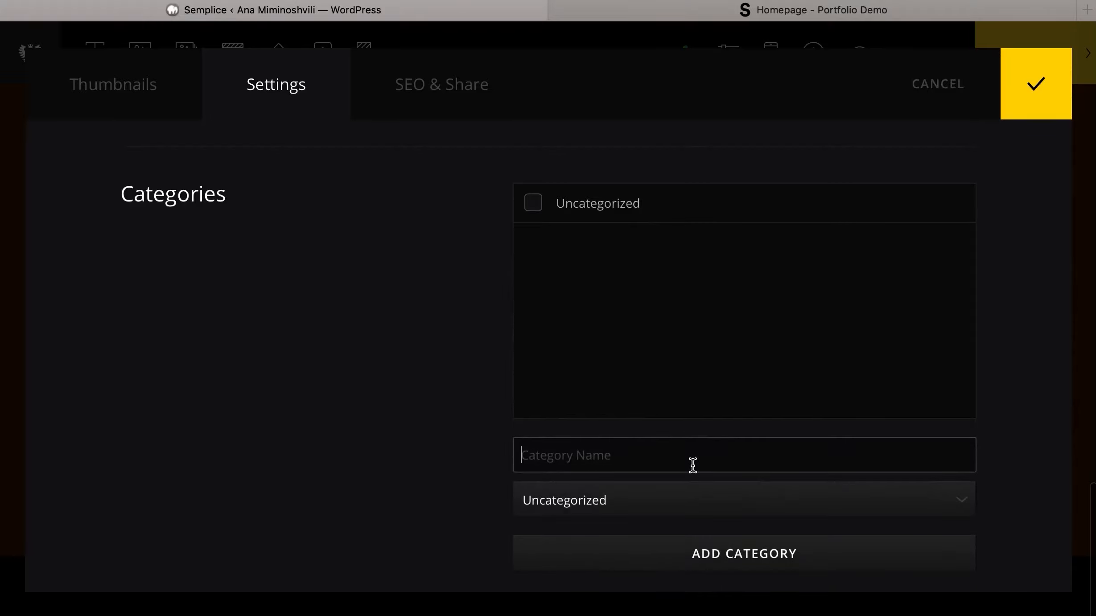
{"action": "type", "text": "Illustration"}
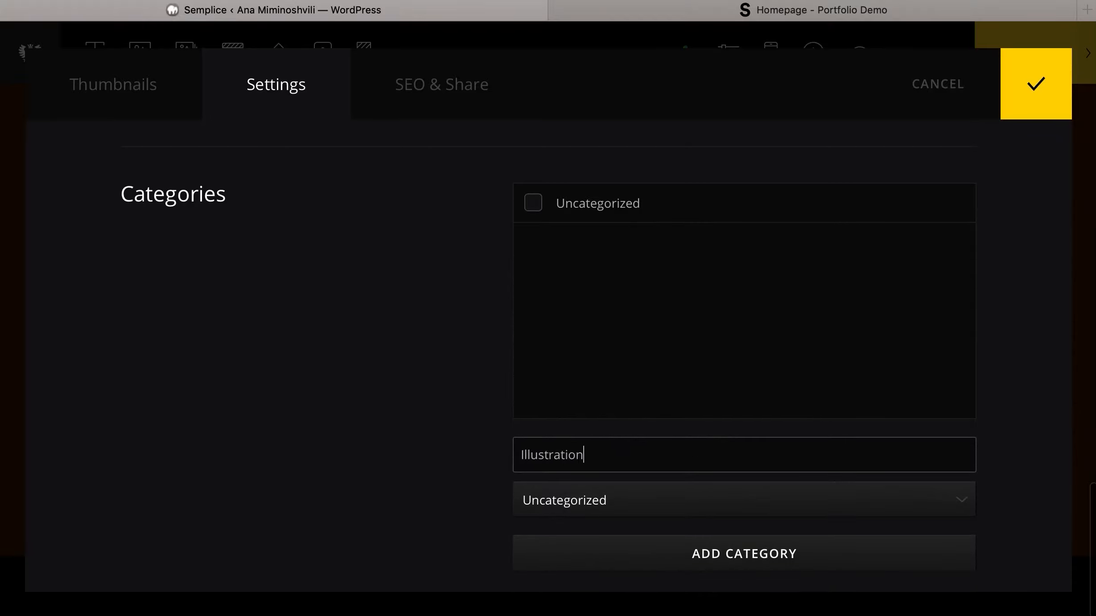
{"action": "left_click", "coordinate": [740, 563]}
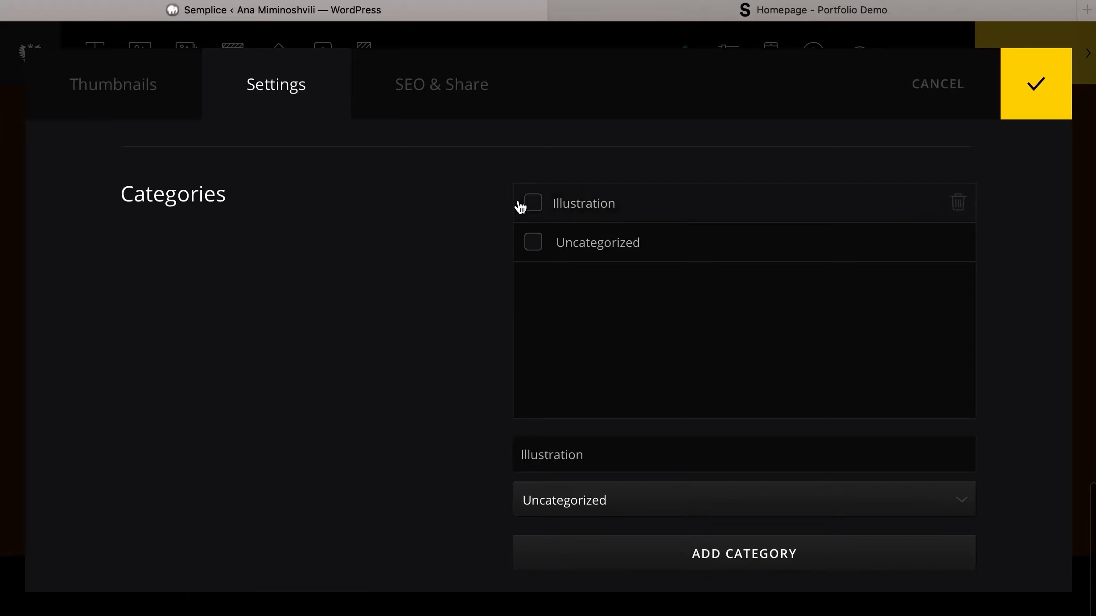
{"action": "left_click", "coordinate": [533, 203]}
- Review the remaining project settings and thumbnail options, and save the project settings
{"action": "scroll", "coordinate": [343, 276], "scroll_direction": "down", "scroll_amount": 8}
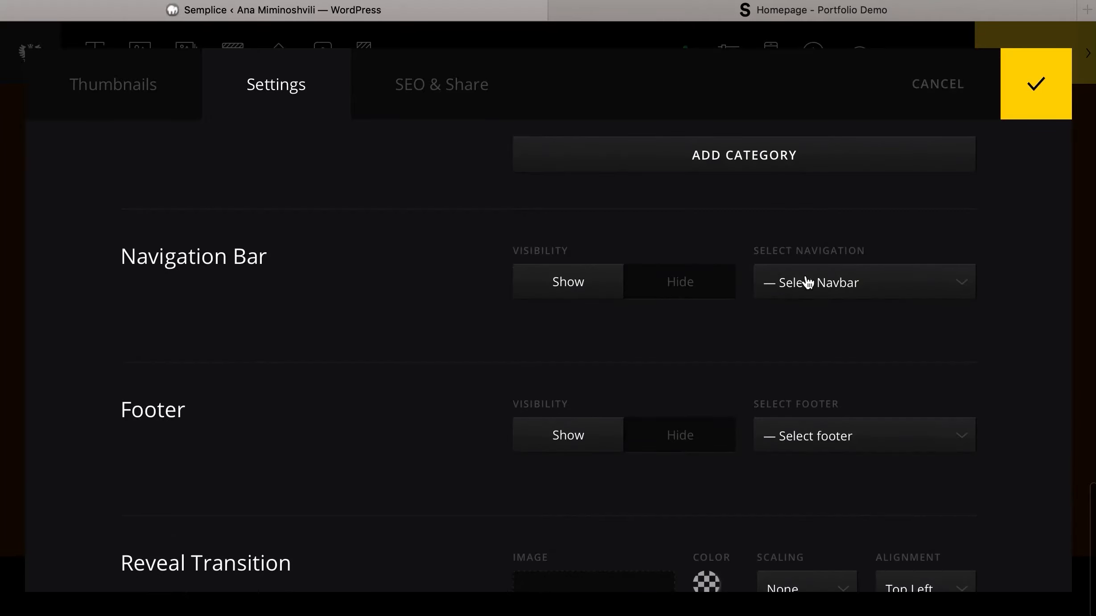
{"action": "scroll", "coordinate": [460, 345], "scroll_direction": "down", "scroll_amount": 5}
{"action": "scroll", "coordinate": [416, 318], "scroll_direction": "up", "scroll_amount": 15}
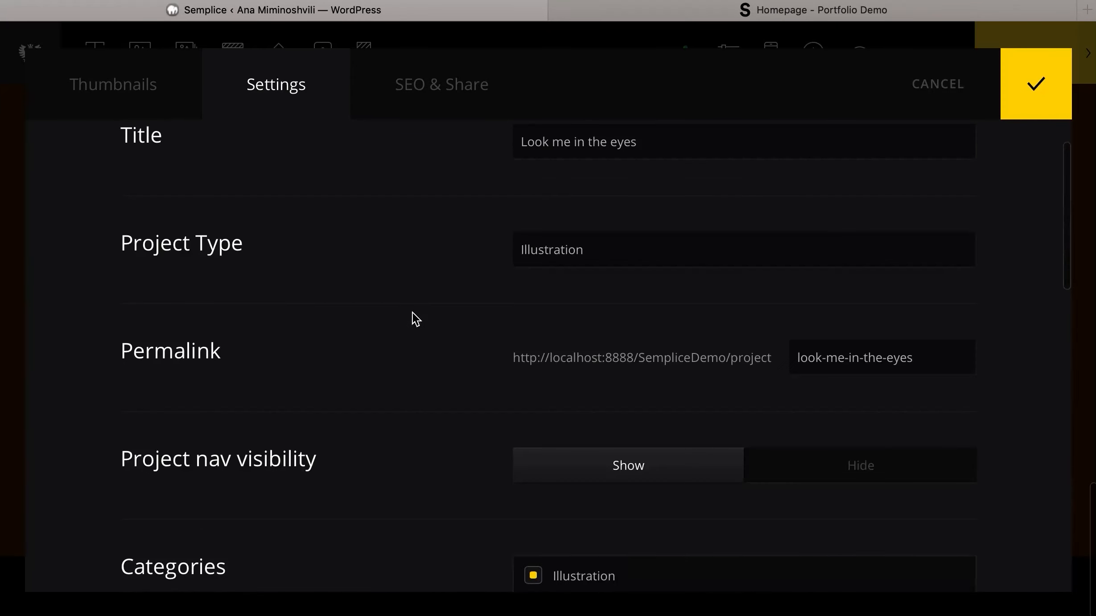
{"action": "left_click", "coordinate": [164, 96]}
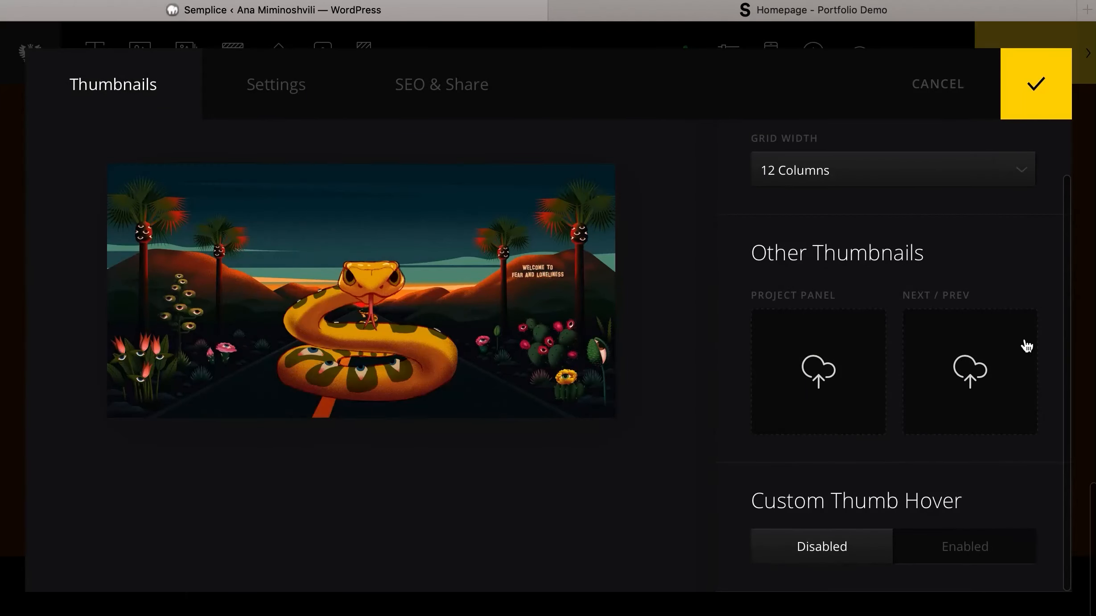
{"action": "scroll", "coordinate": [910, 268], "scroll_direction": "up", "scroll_amount": 2}
{"action": "left_click", "coordinate": [1036, 83]}
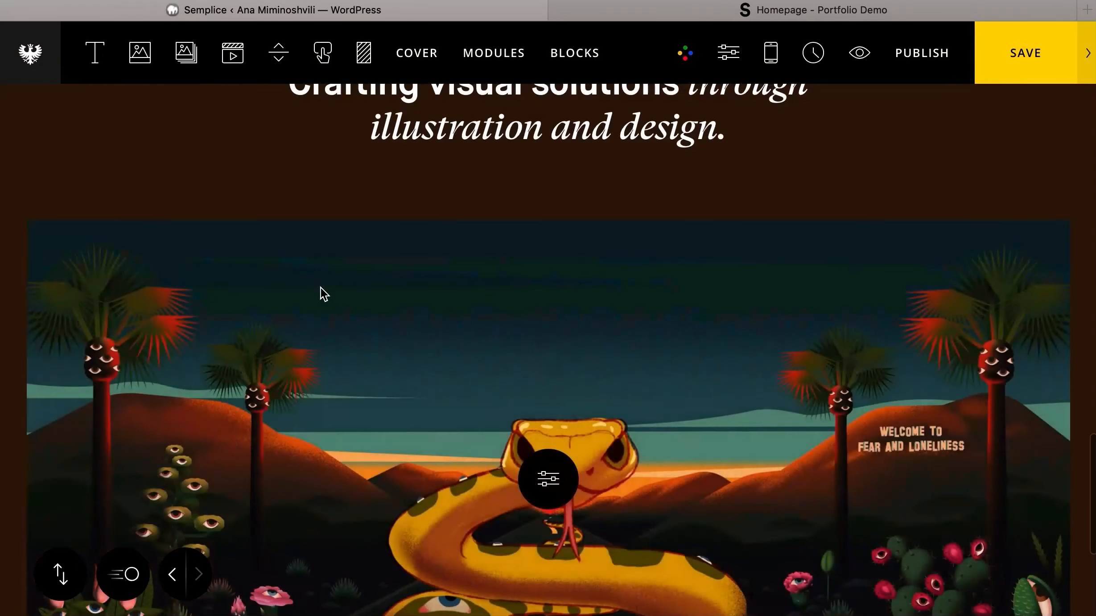
- Compare the snake thumbnail's caption with the demo homepage and open the portfolio grid module's title and type options
{"action": "scroll", "coordinate": [576, 146], "scroll_direction": "down", "scroll_amount": 5}
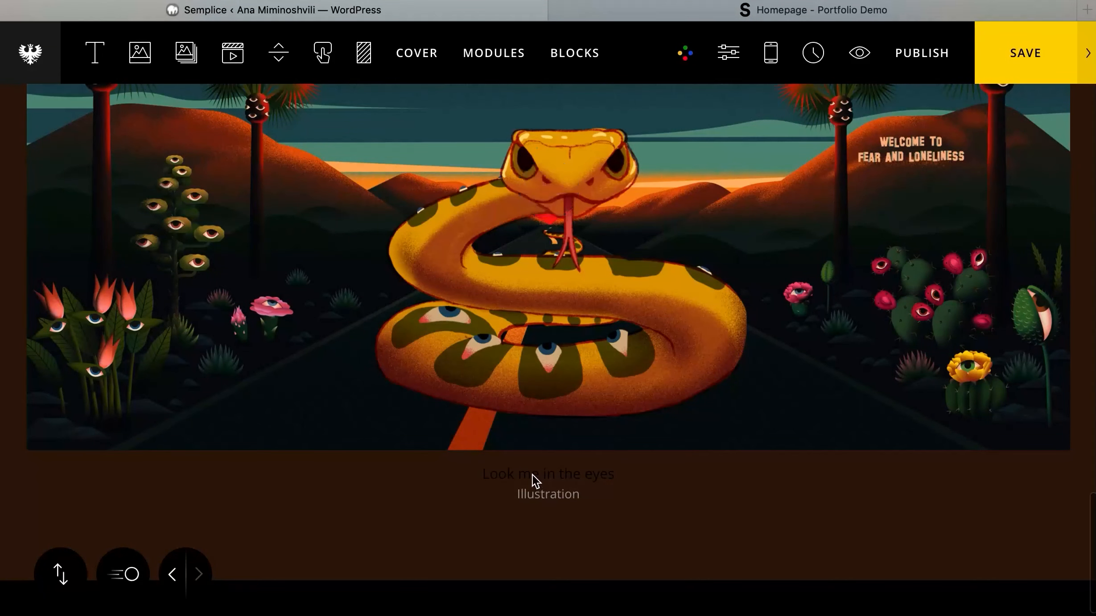
{"action": "scroll", "coordinate": [549, 239], "scroll_direction": "down", "scroll_amount": 1}
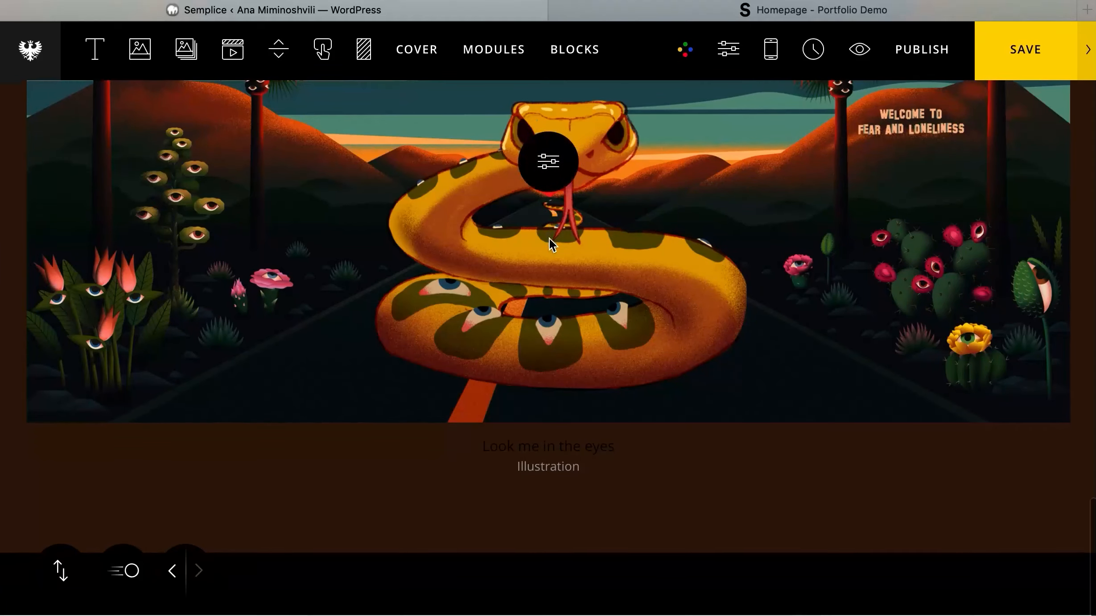
{"action": "scroll", "coordinate": [565, 231], "scroll_direction": "up", "scroll_amount": 3}
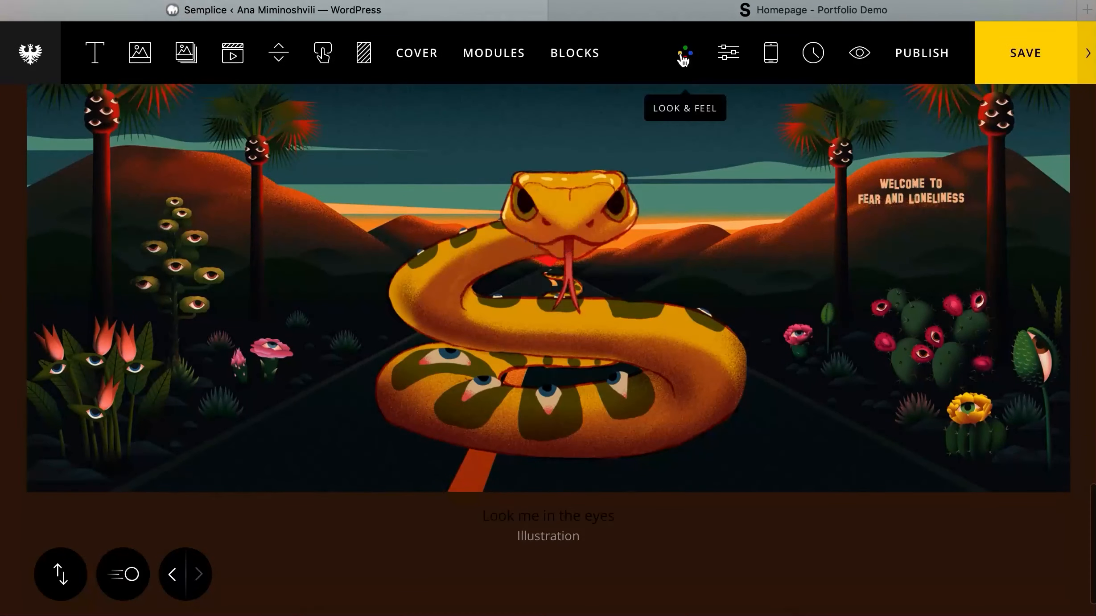
{"action": "left_click", "coordinate": [731, 10]}
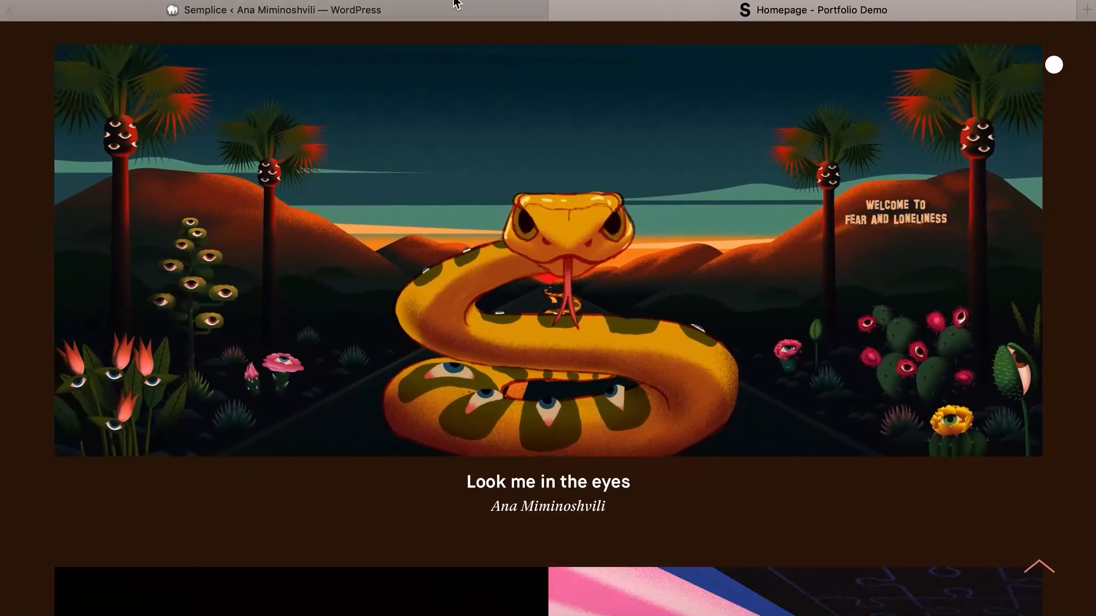
{"action": "left_click", "coordinate": [454, 10]}
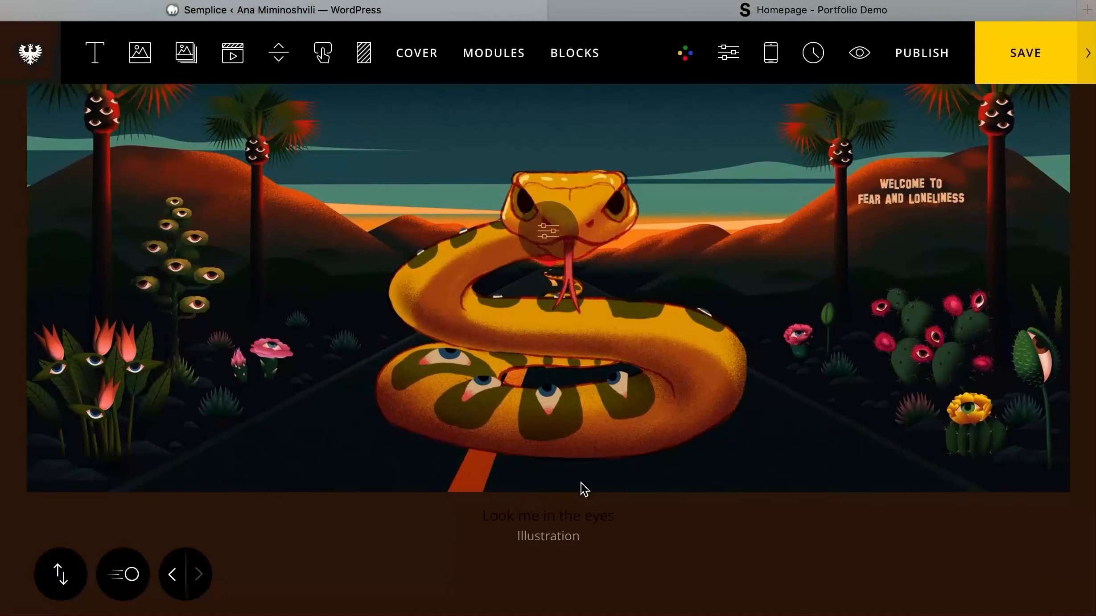
{"action": "left_click", "coordinate": [557, 517]}
{"action": "left_click", "coordinate": [900, 431]}
{"action": "scroll", "coordinate": [900, 431], "scroll_direction": "down", "scroll_amount": 4}
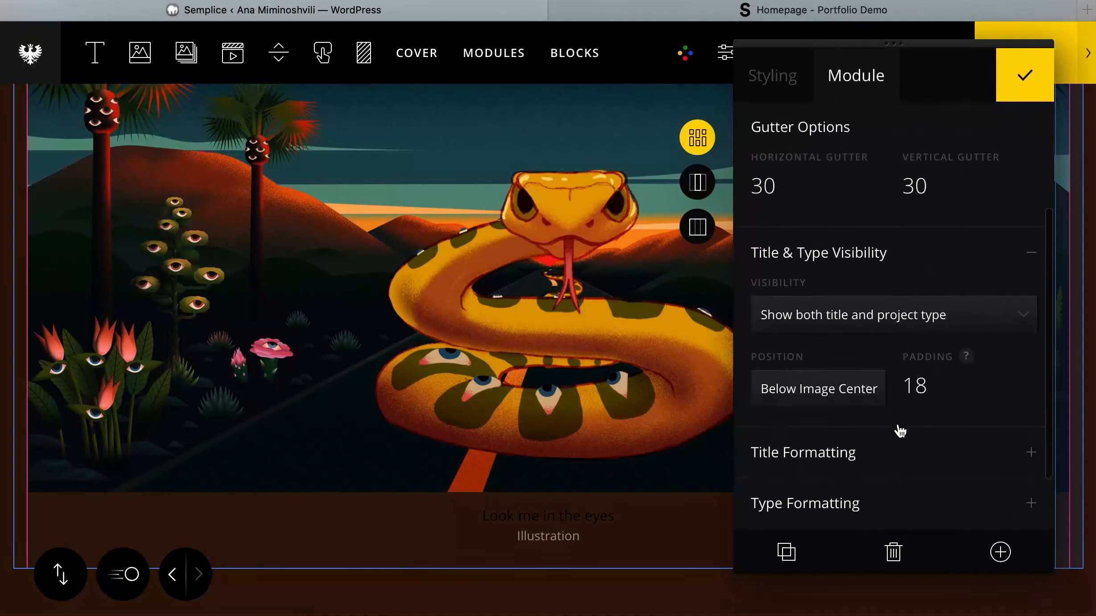
{"action": "scroll", "coordinate": [902, 214], "scroll_direction": "down", "scroll_amount": 2}
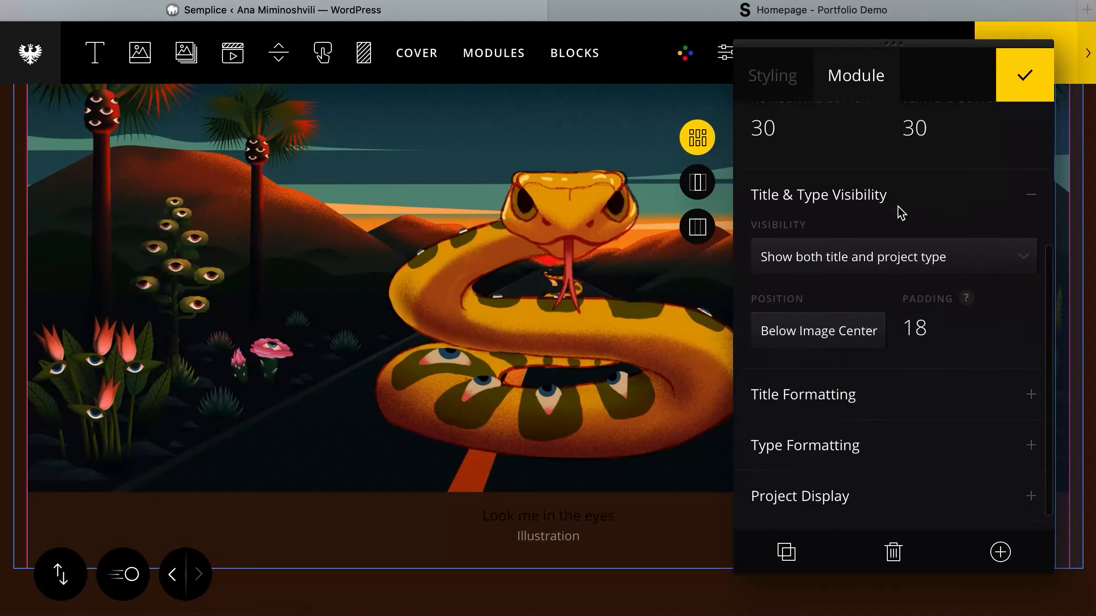
- Format the portfolio grid's project titles in MaisonNeue Bold with white as the color
{"action": "left_click", "coordinate": [863, 379]}
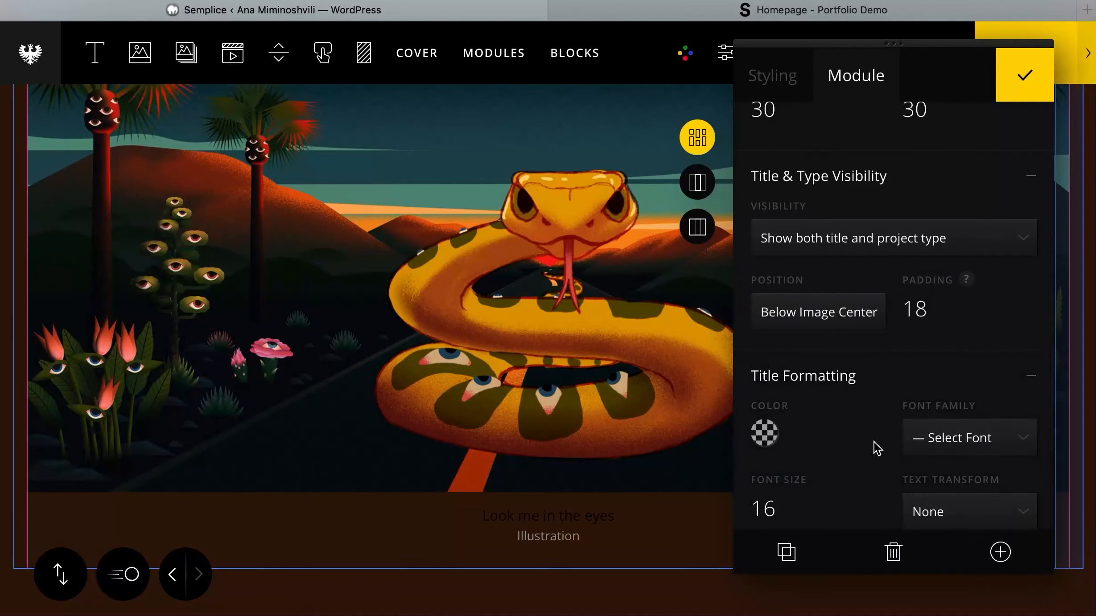
{"action": "scroll", "coordinate": [875, 448], "scroll_direction": "down", "scroll_amount": 3}
{"action": "left_click", "coordinate": [954, 298]}
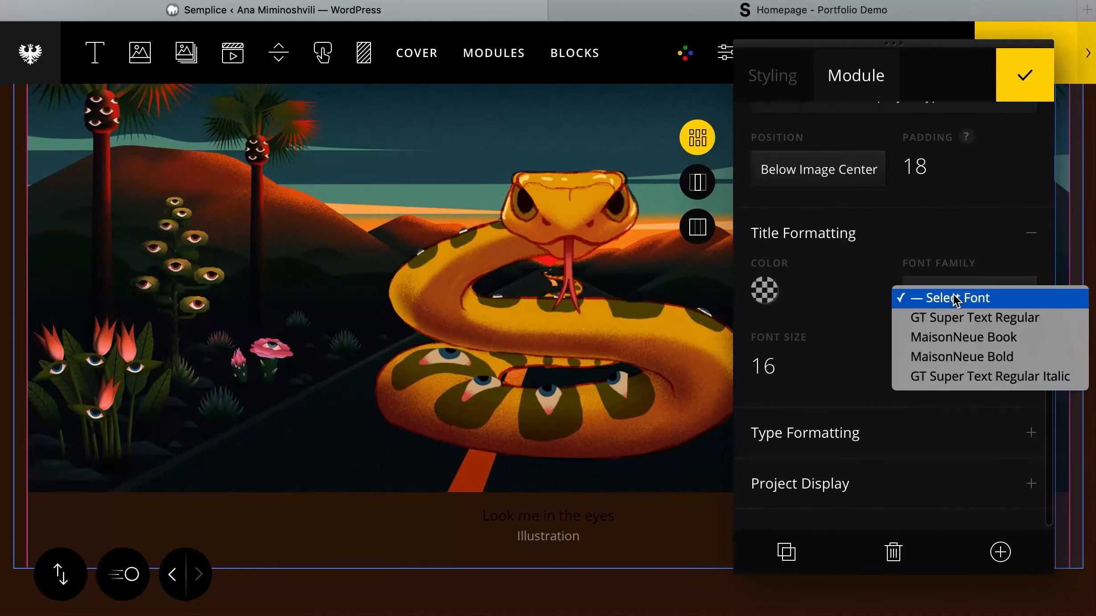
{"action": "left_click", "coordinate": [966, 357]}
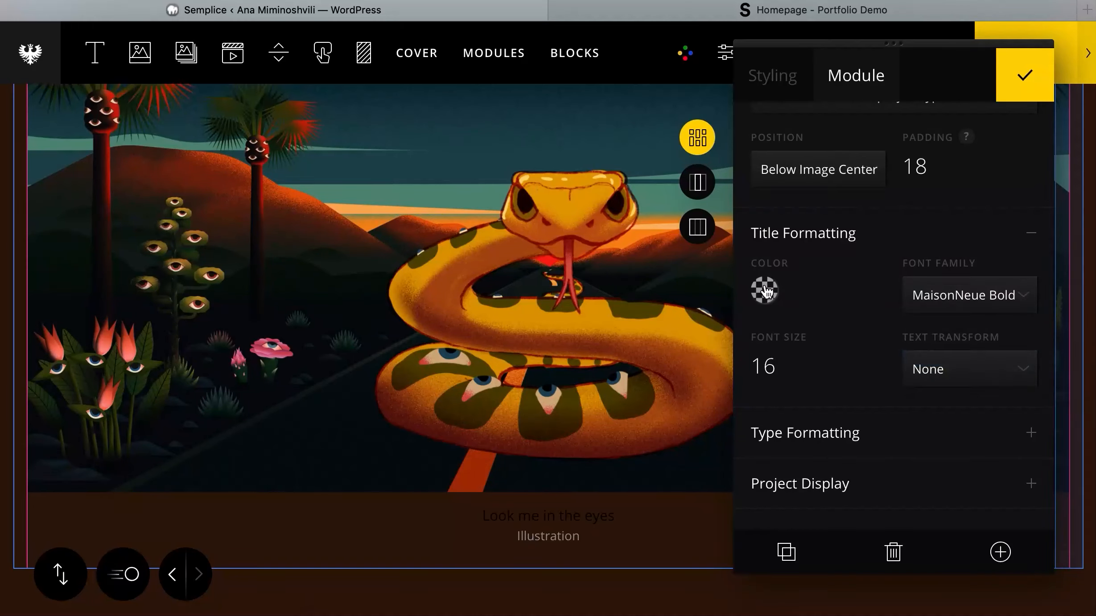
{"action": "left_click", "coordinate": [764, 291]}
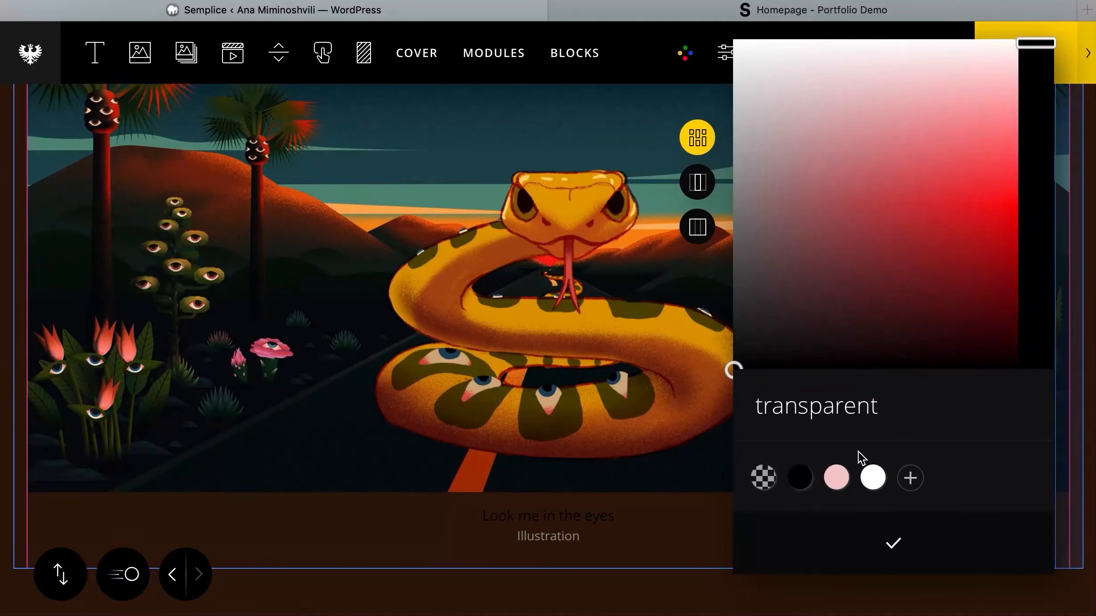
{"action": "left_click", "coordinate": [872, 477]}
{"action": "left_click", "coordinate": [893, 543]}
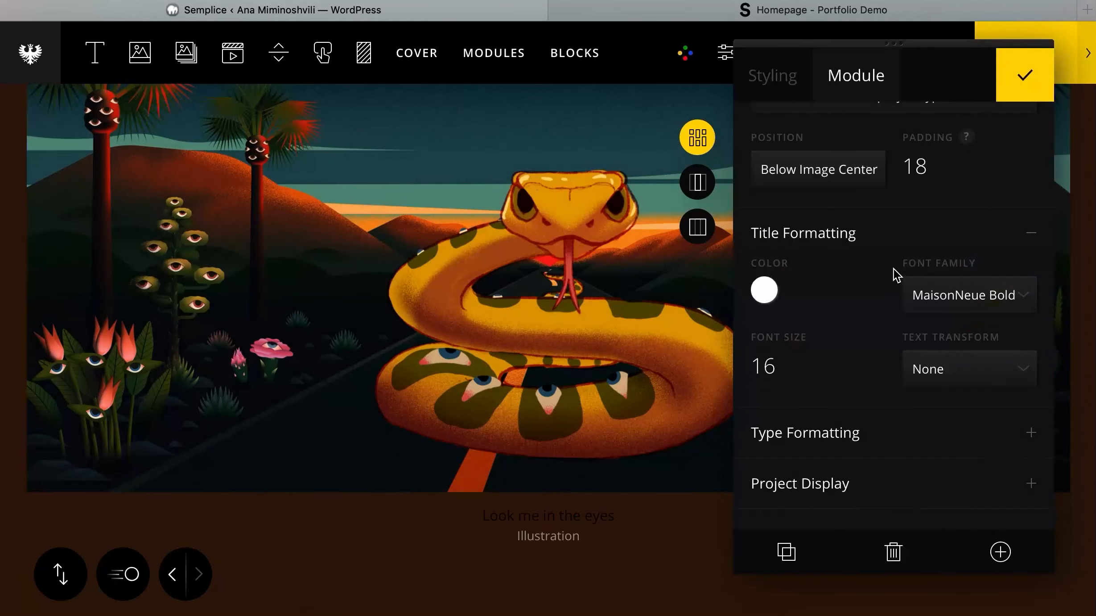
- Open the portfolio grid's type formatting and set the project type color to white
{"action": "scroll", "coordinate": [872, 308], "scroll_direction": "up", "scroll_amount": 1}
{"action": "scroll", "coordinate": [873, 309], "scroll_direction": "down", "scroll_amount": 1}
{"action": "left_click", "coordinate": [872, 431]}
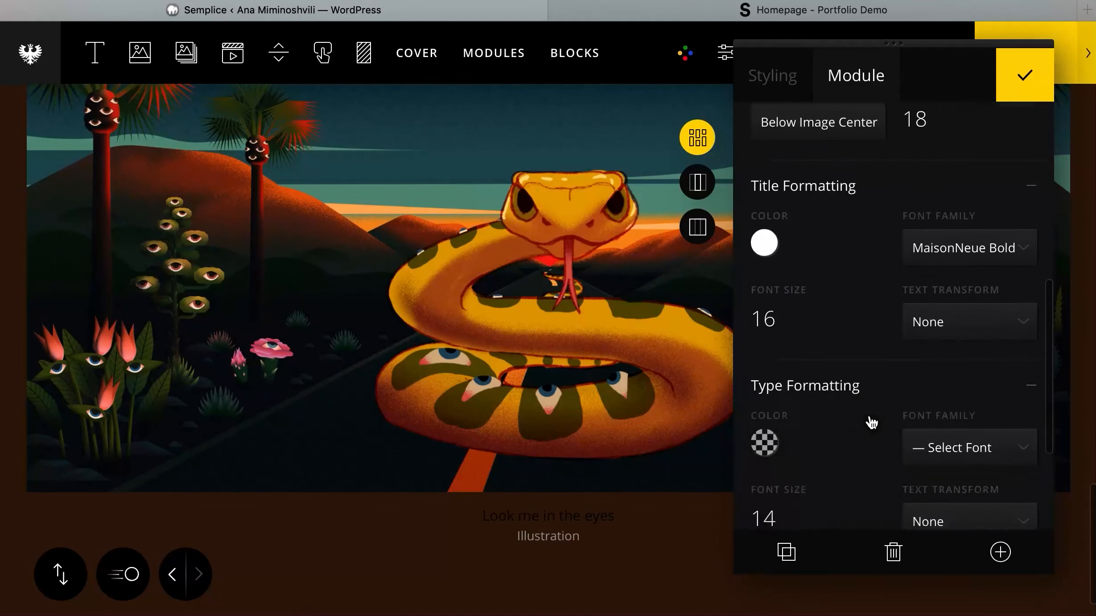
{"action": "left_click", "coordinate": [770, 268]}
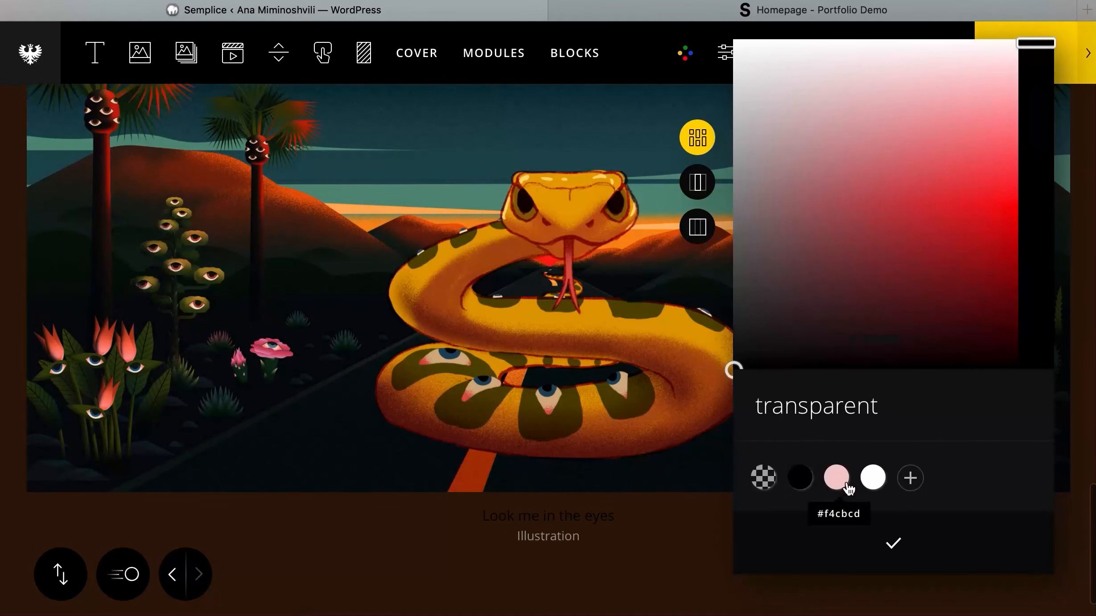
{"action": "left_click", "coordinate": [873, 477]}
{"action": "left_click", "coordinate": [892, 541]}
- Check the portfolio grid's project display options and refresh the grid to apply the caption formatting
{"action": "scroll", "coordinate": [904, 321], "scroll_direction": "up", "scroll_amount": 10}
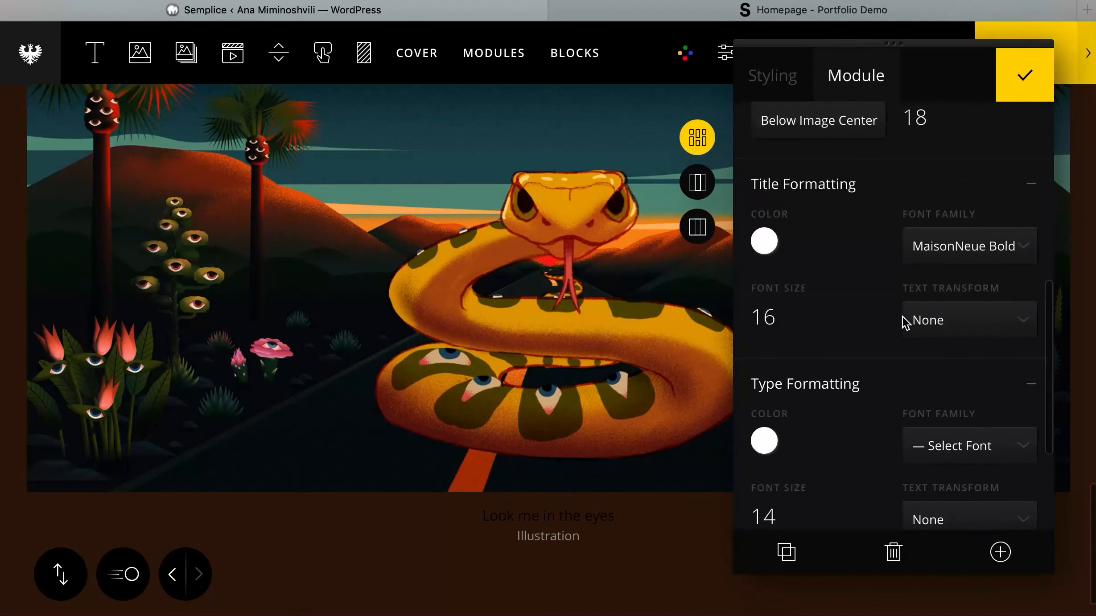
{"action": "scroll", "coordinate": [904, 323], "scroll_direction": "up", "scroll_amount": 4}
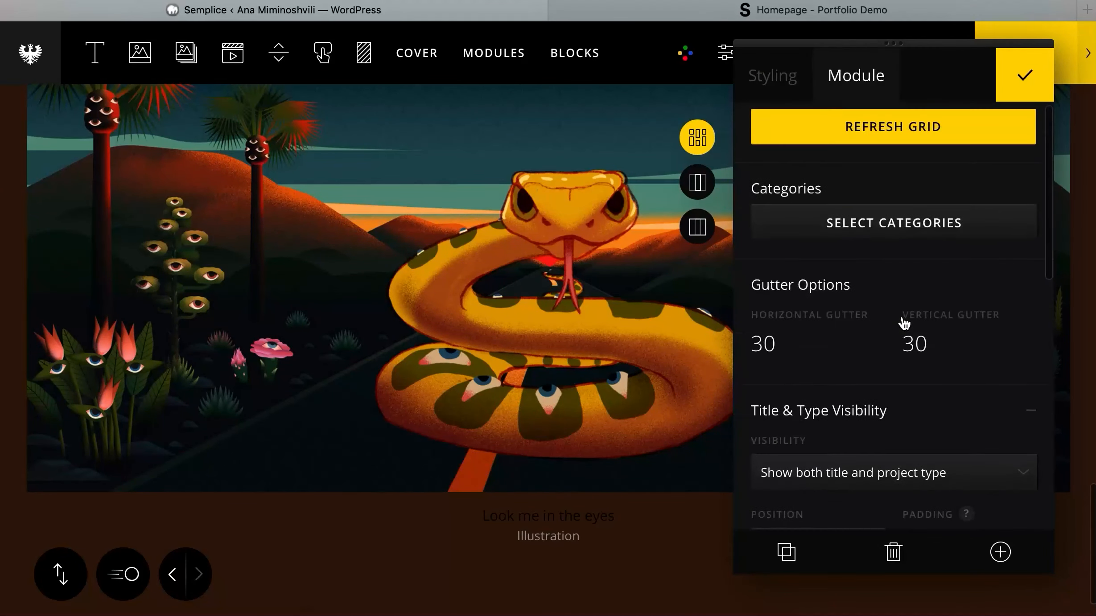
{"action": "scroll", "coordinate": [902, 321], "scroll_direction": "down", "scroll_amount": 14}
{"action": "left_click", "coordinate": [893, 475]}
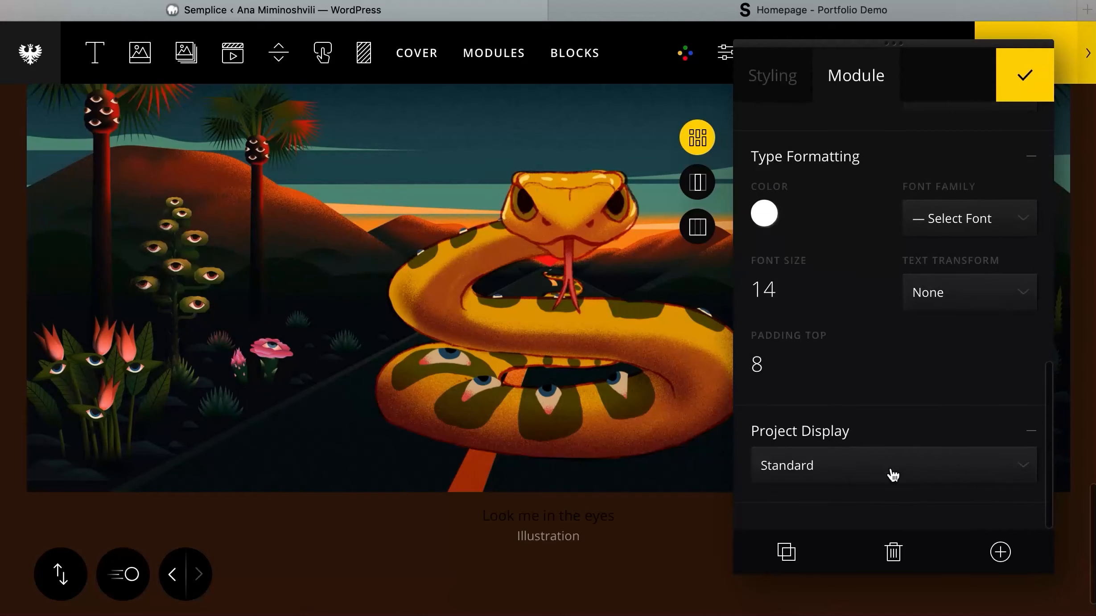
{"action": "scroll", "coordinate": [882, 374], "scroll_direction": "up", "scroll_amount": 15}
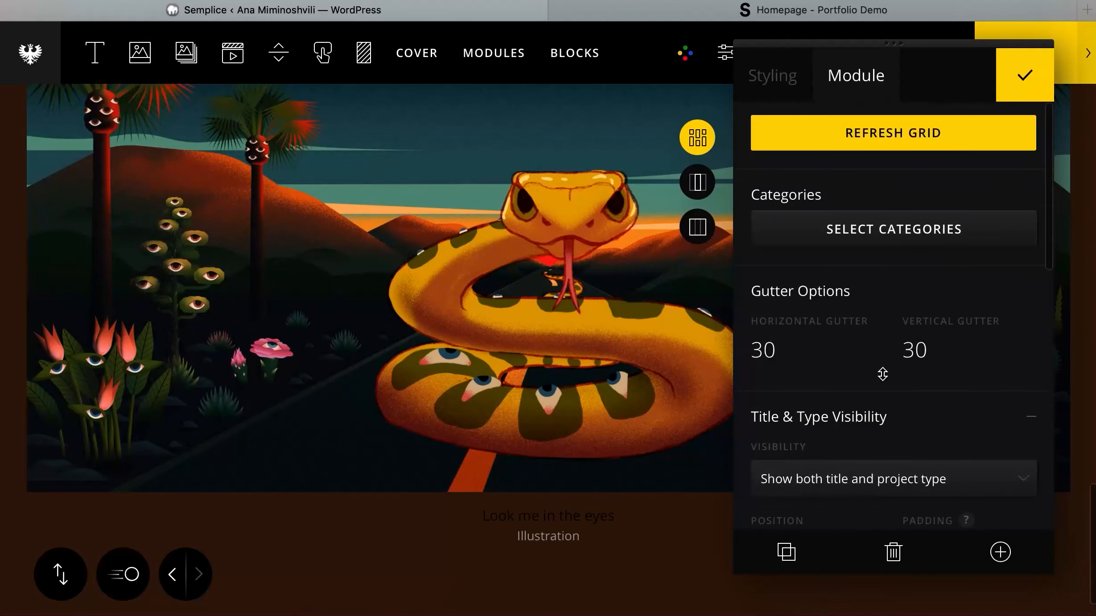
{"action": "left_click", "coordinate": [902, 134]}
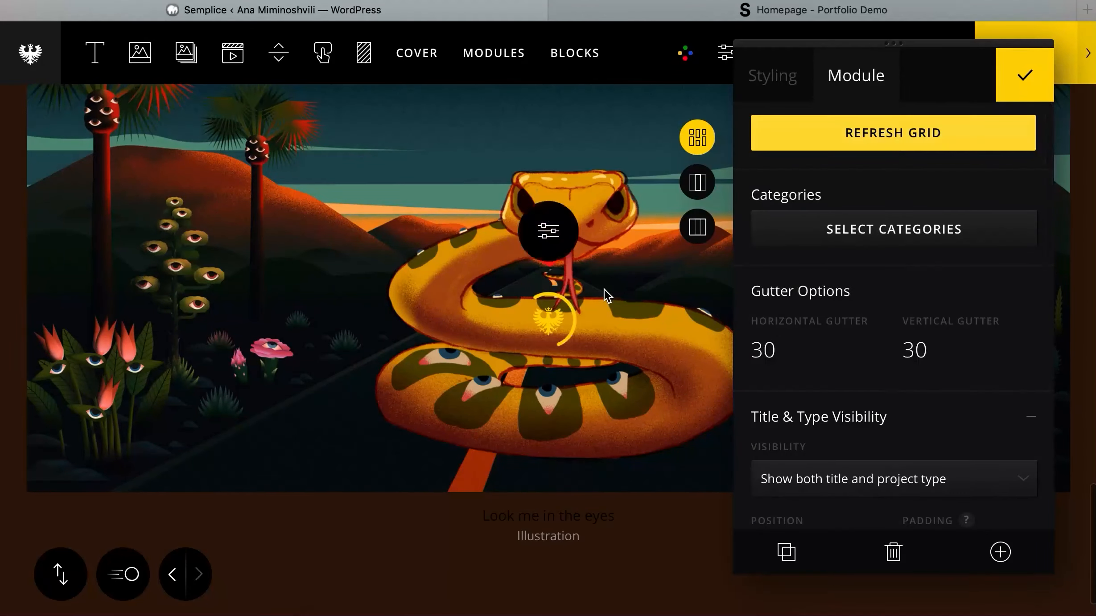
{"action": "scroll", "coordinate": [887, 348], "scroll_direction": "down", "scroll_amount": 10}
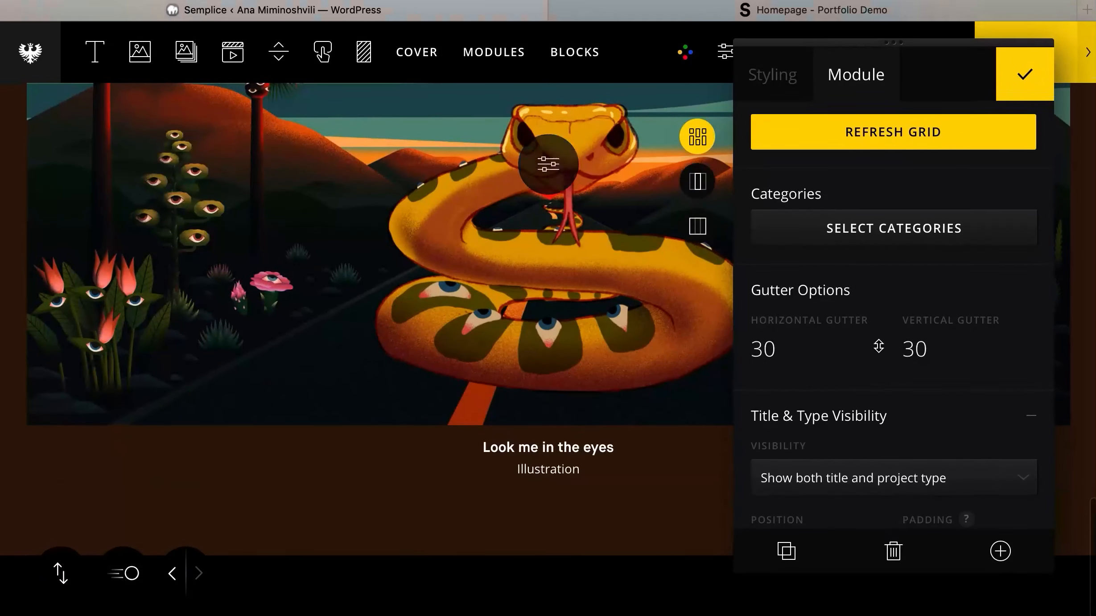
- Set the project titles' font size to 24 and check the caption on the demo homepage
{"action": "scroll", "coordinate": [878, 346], "scroll_direction": "down", "scroll_amount": 2}
{"action": "scroll", "coordinate": [900, 356], "scroll_direction": "down", "scroll_amount": 1}
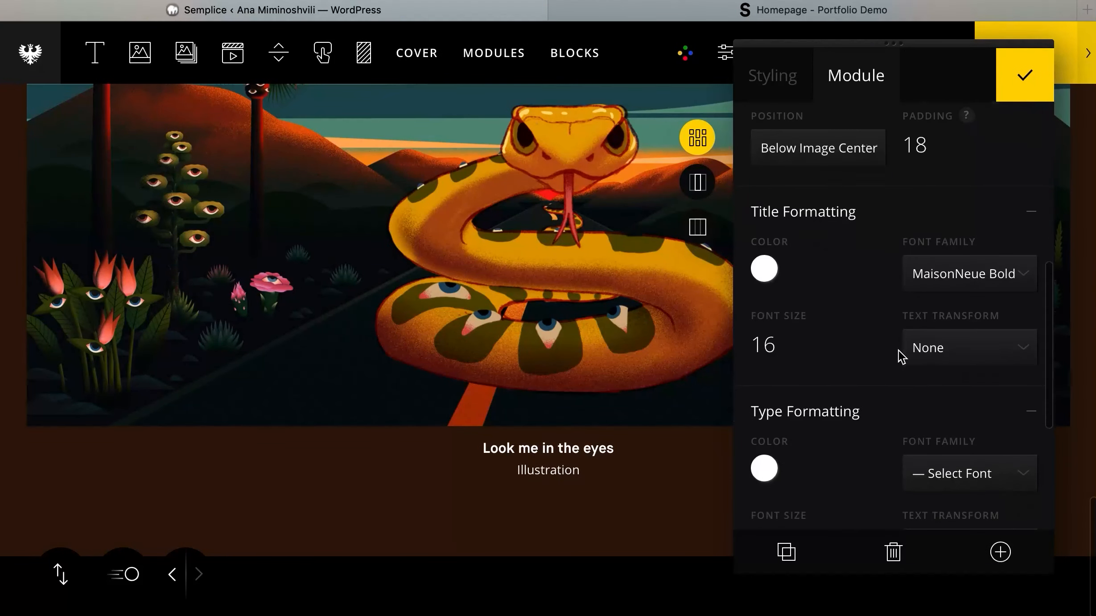
{"action": "left_click_drag", "start_coordinate": [812, 352], "coordinate": [812, 327]}
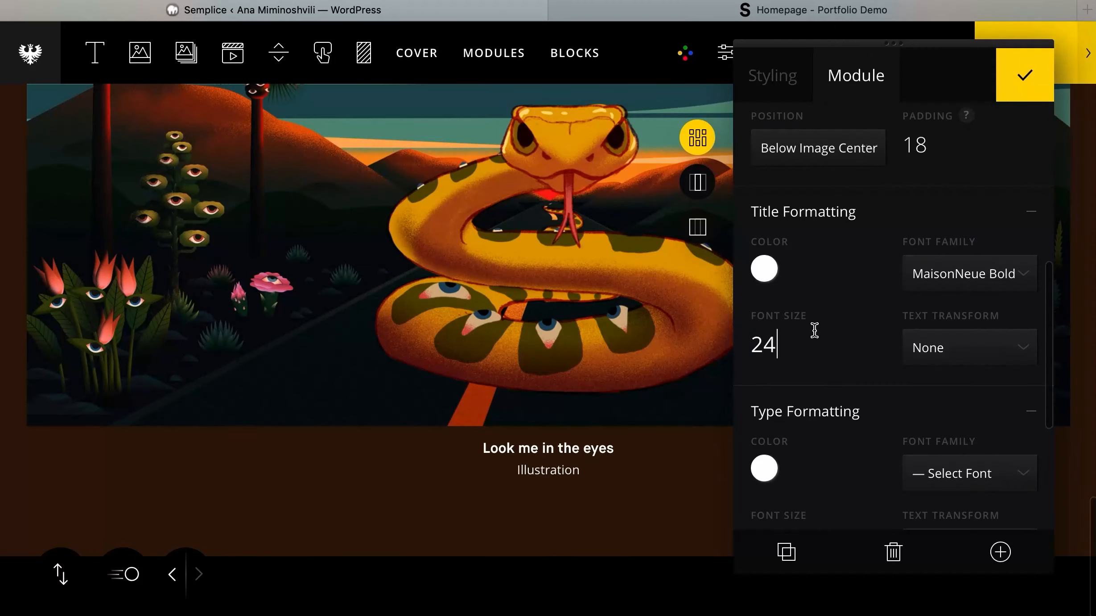
{"action": "left_click", "coordinate": [654, 10]}
{"action": "left_click", "coordinate": [461, 11]}
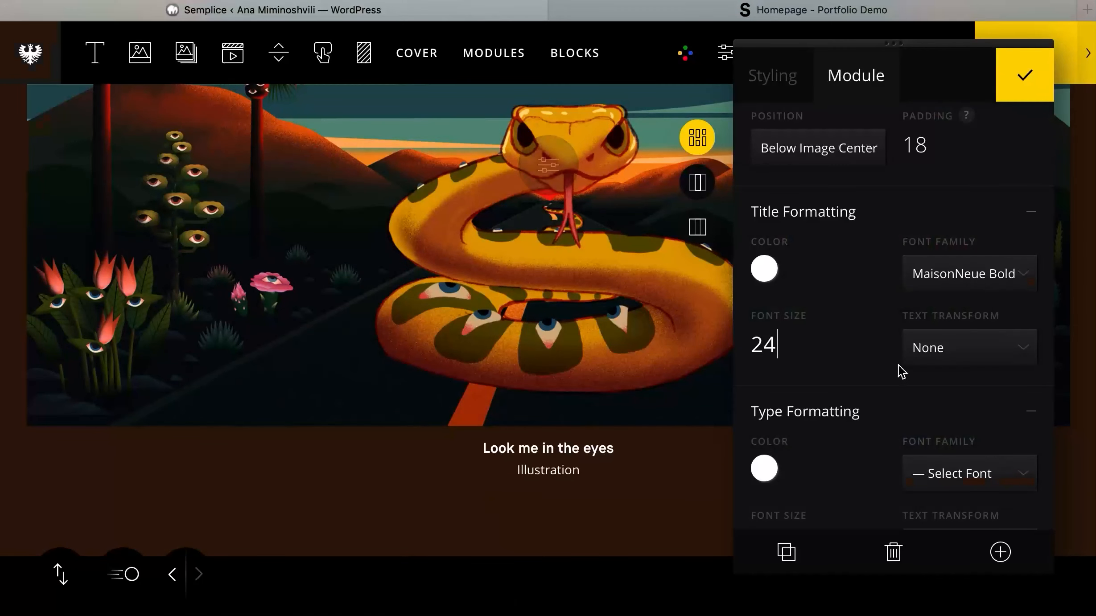
- Format the project type in GT Super Text Regular Italic at font size 18 and refresh the grid
{"action": "scroll", "coordinate": [897, 372], "scroll_direction": "down", "scroll_amount": 4}
{"action": "left_click", "coordinate": [958, 292]}
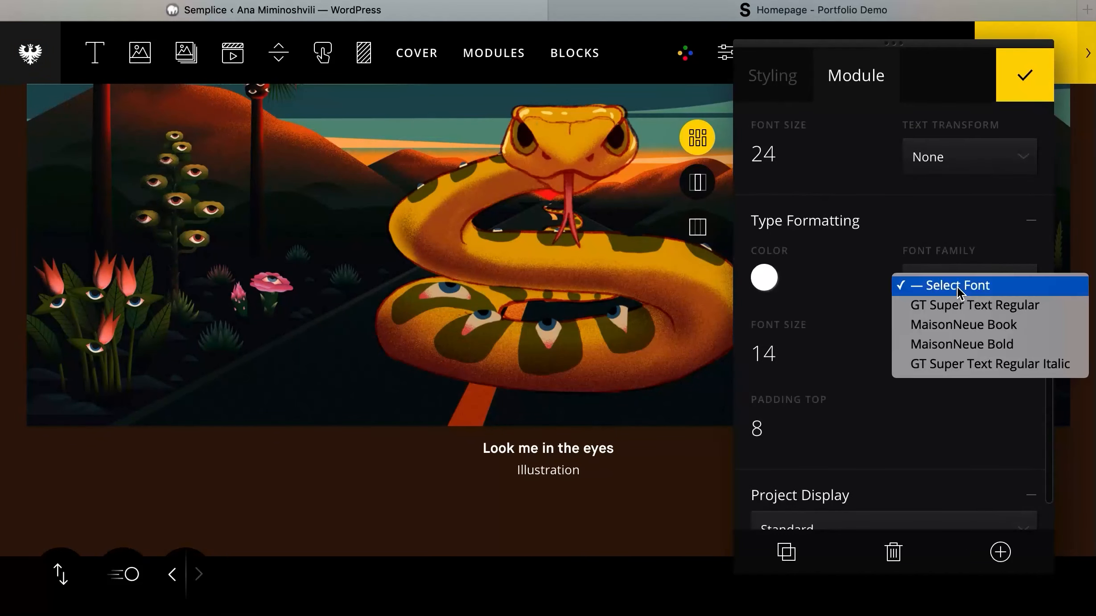
{"action": "left_click", "coordinate": [978, 365]}
{"action": "left_click_drag", "start_coordinate": [861, 360], "coordinate": [864, 347]}
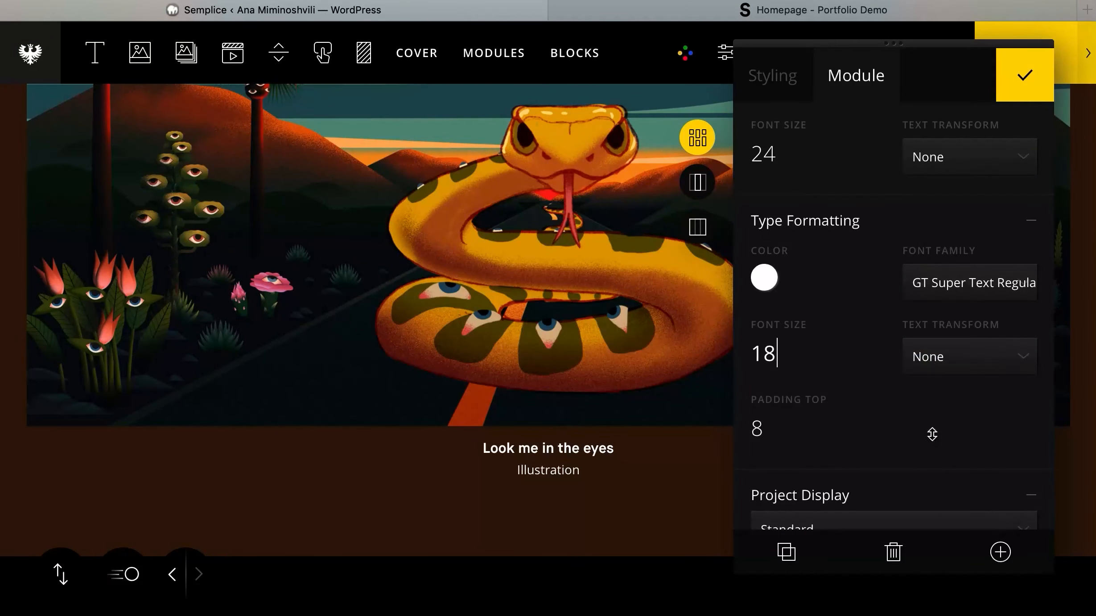
{"action": "scroll", "coordinate": [905, 321], "scroll_direction": "up", "scroll_amount": 5}
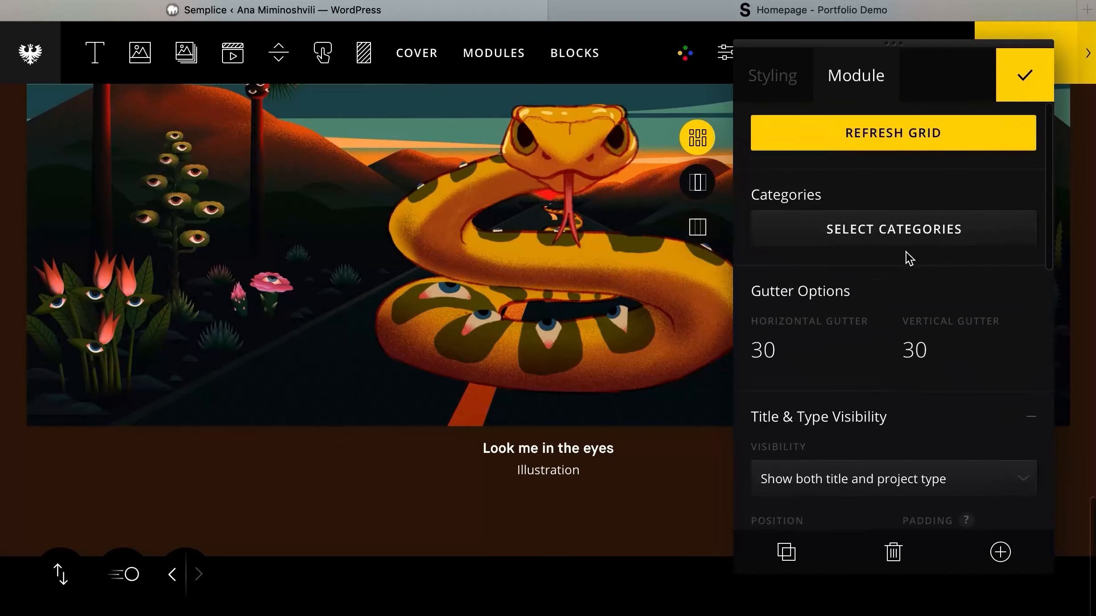
{"action": "left_click", "coordinate": [906, 133]}
{"action": "scroll", "coordinate": [577, 265], "scroll_direction": "down", "scroll_amount": 3}
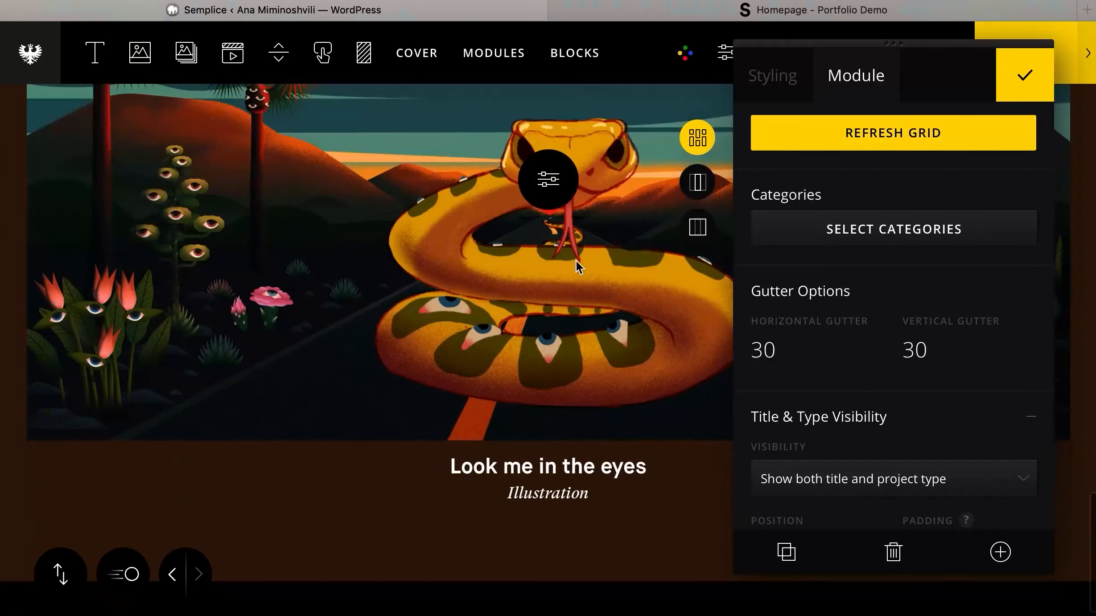
- Match the demo caption by setting the project type font size to 16 and the title font size to 21, and refresh the grid
{"action": "left_click", "coordinate": [593, 11]}
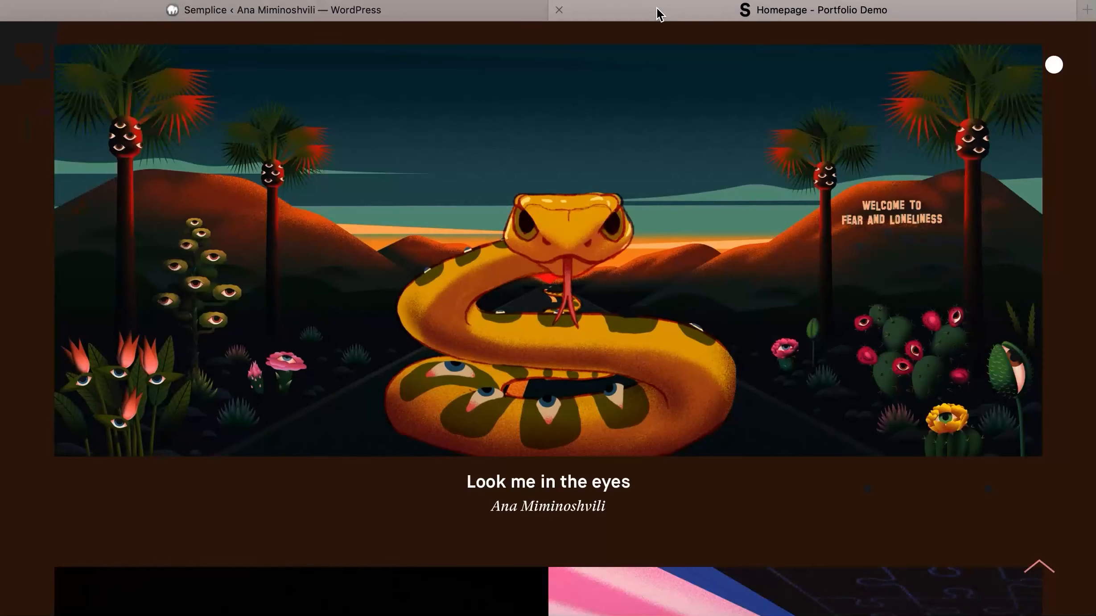
{"action": "left_click", "coordinate": [459, 16]}
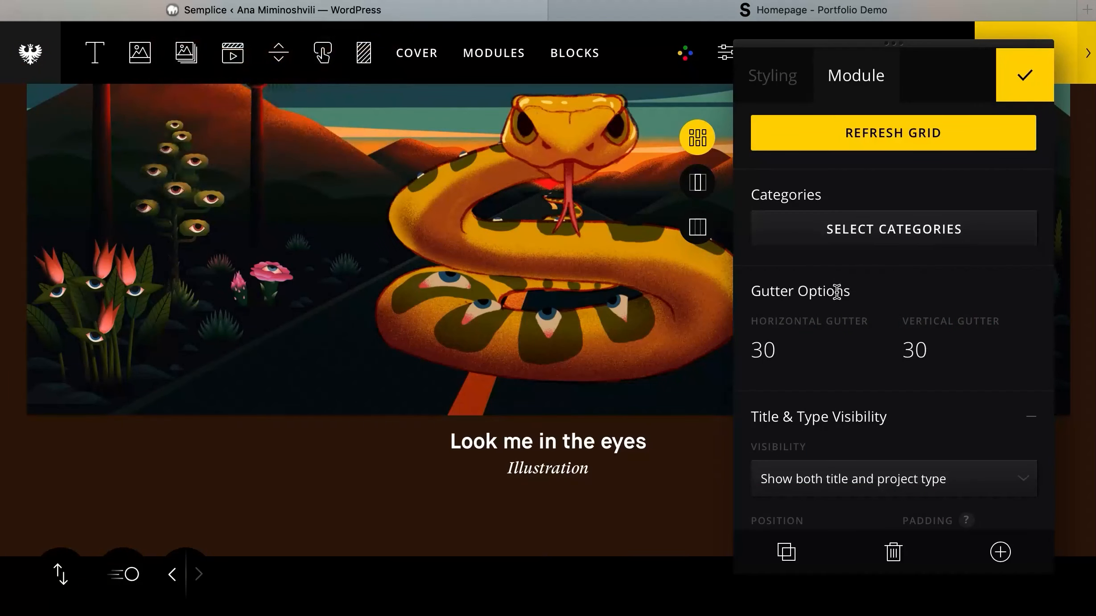
{"action": "scroll", "coordinate": [836, 292], "scroll_direction": "down", "scroll_amount": 10}
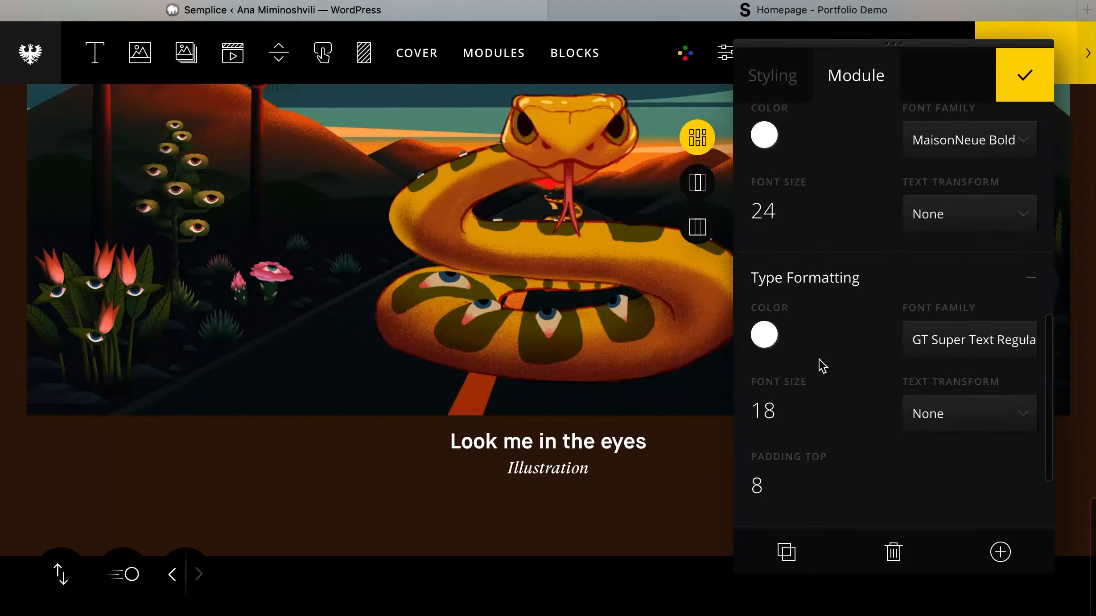
{"action": "left_click_drag", "start_coordinate": [810, 410], "coordinate": [810, 412]}
{"action": "left_click_drag", "start_coordinate": [797, 211], "coordinate": [793, 212]}
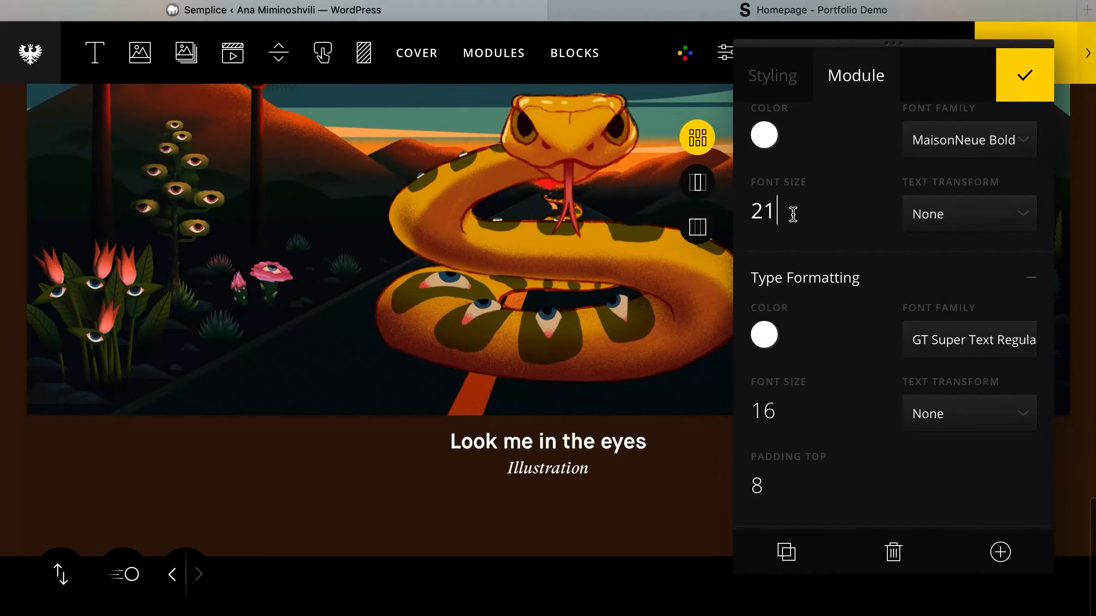
{"action": "scroll", "coordinate": [886, 267], "scroll_direction": "up", "scroll_amount": 5}
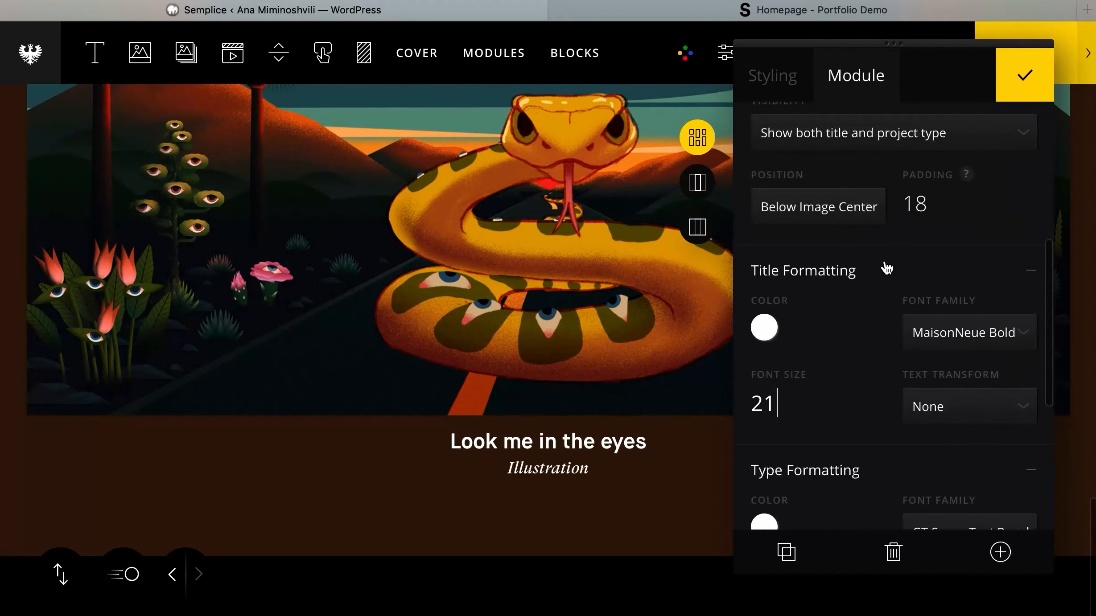
{"action": "scroll", "coordinate": [886, 268], "scroll_direction": "down", "scroll_amount": 8}
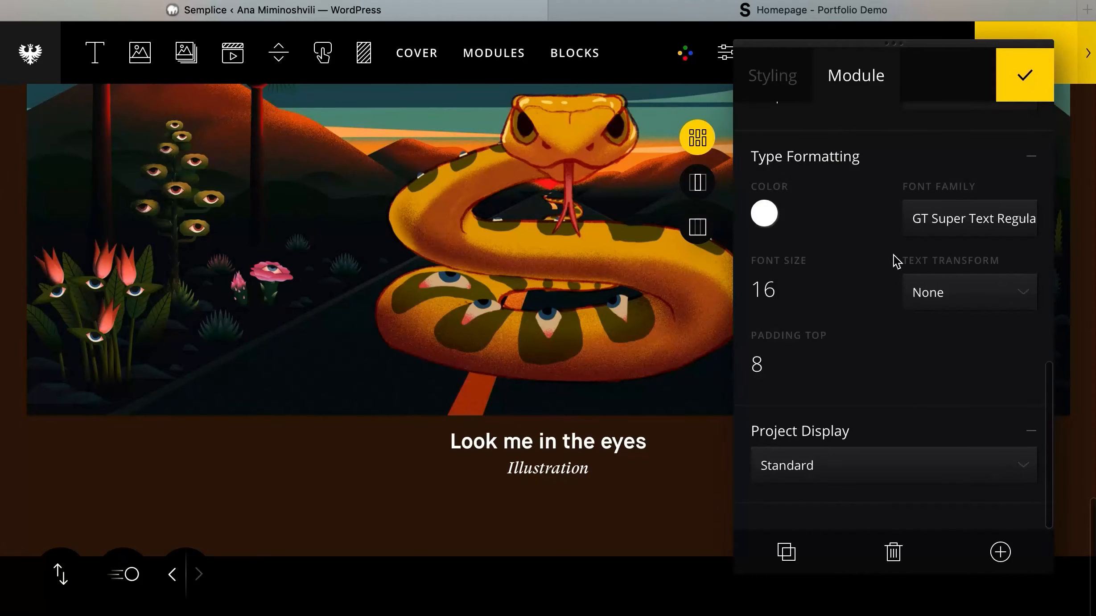
{"action": "scroll", "coordinate": [878, 132], "scroll_direction": "up", "scroll_amount": 15}
{"action": "left_click", "coordinate": [876, 131]}
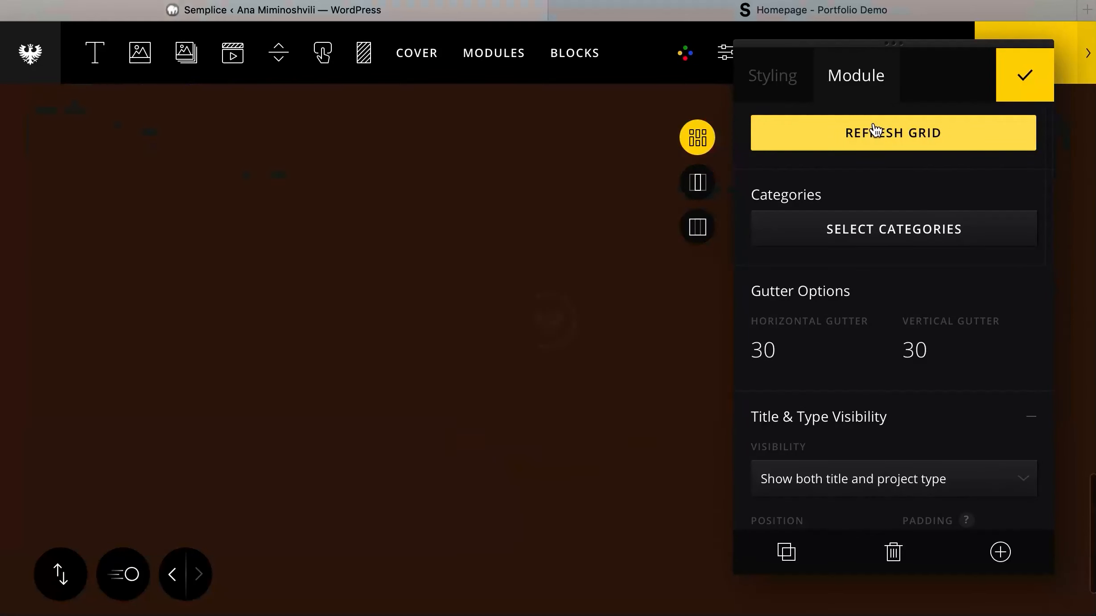
- Compare the refreshed thumbnail caption with the demo homepage and close the portfolio grid options
{"action": "left_click", "coordinate": [761, 18]}
{"action": "left_click", "coordinate": [435, 17]}
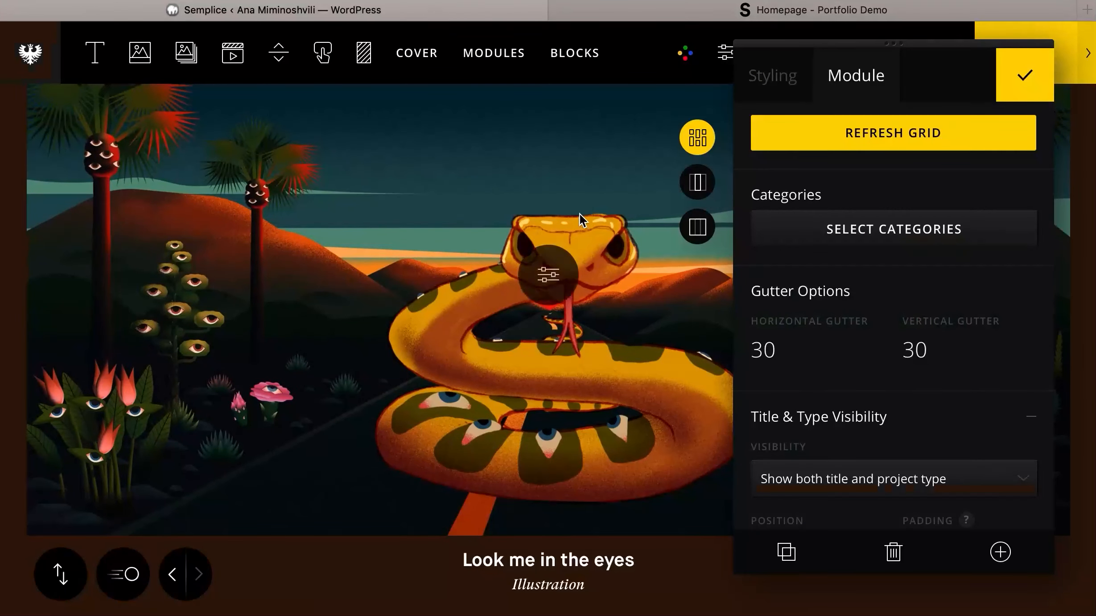
{"action": "scroll", "coordinate": [580, 220], "scroll_direction": "down", "scroll_amount": 3}
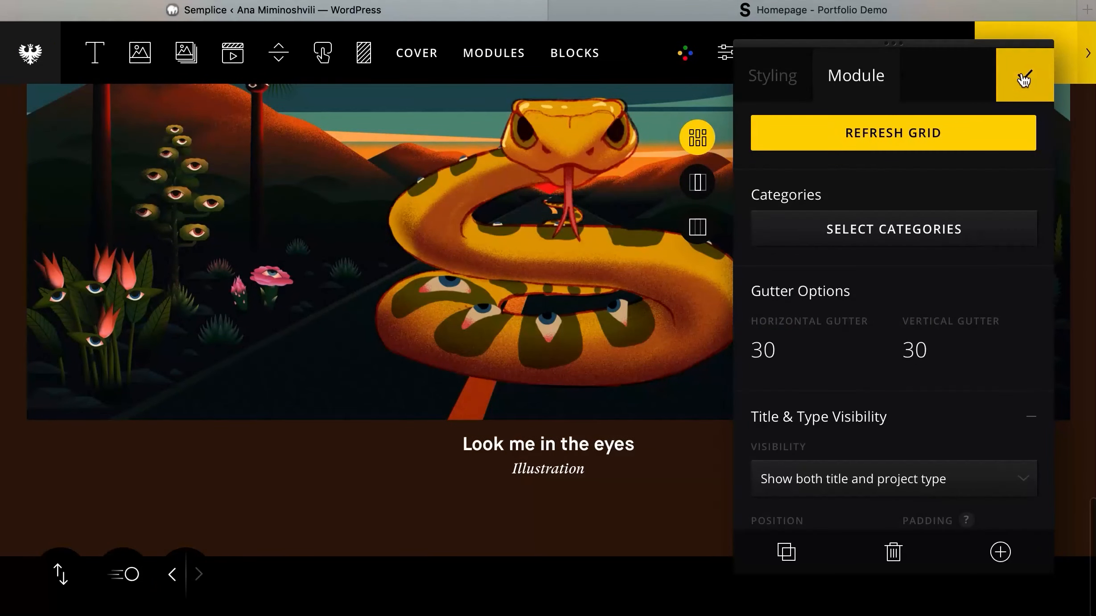
{"action": "left_click", "coordinate": [1024, 79]}
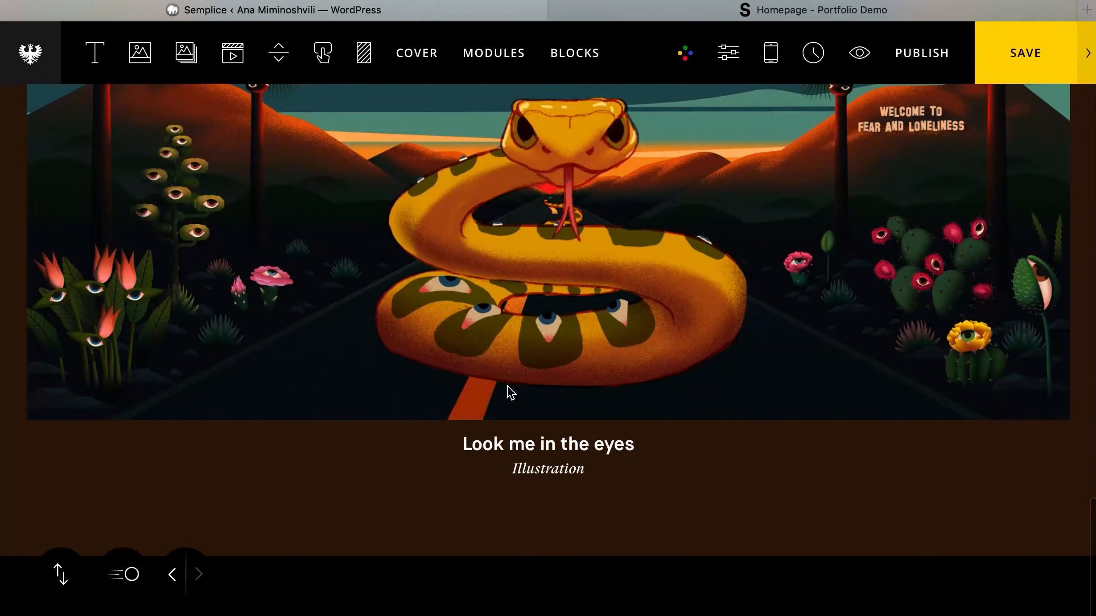
- Exit the page editor to the dashboard, saving the changes to the Home page
{"action": "scroll", "coordinate": [428, 344], "scroll_direction": "up", "scroll_amount": 8}
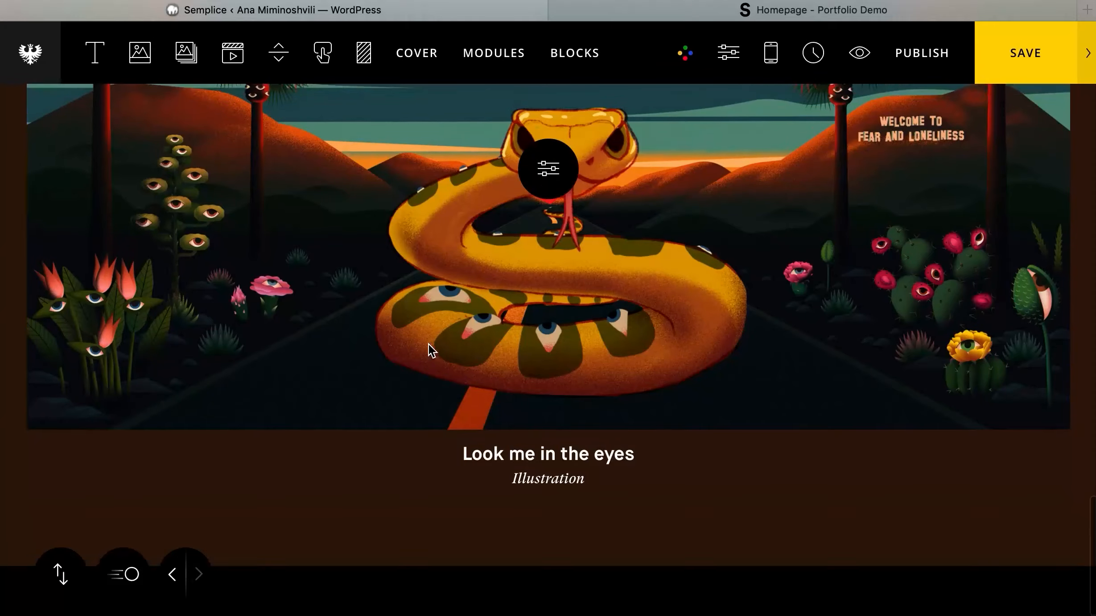
{"action": "left_click", "coordinate": [48, 72]}
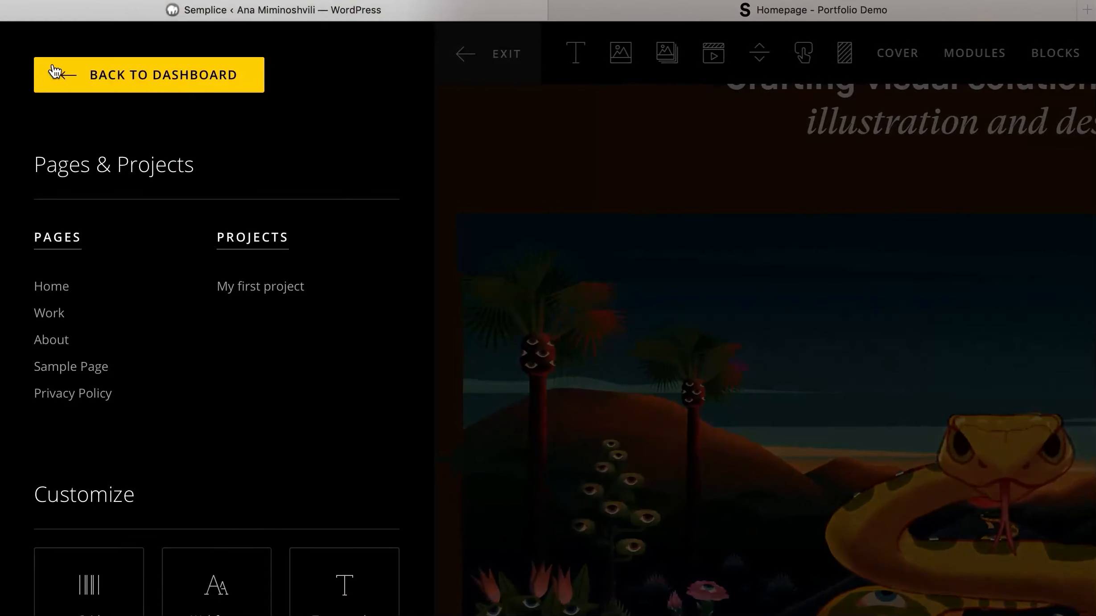
{"action": "left_click", "coordinate": [83, 76]}
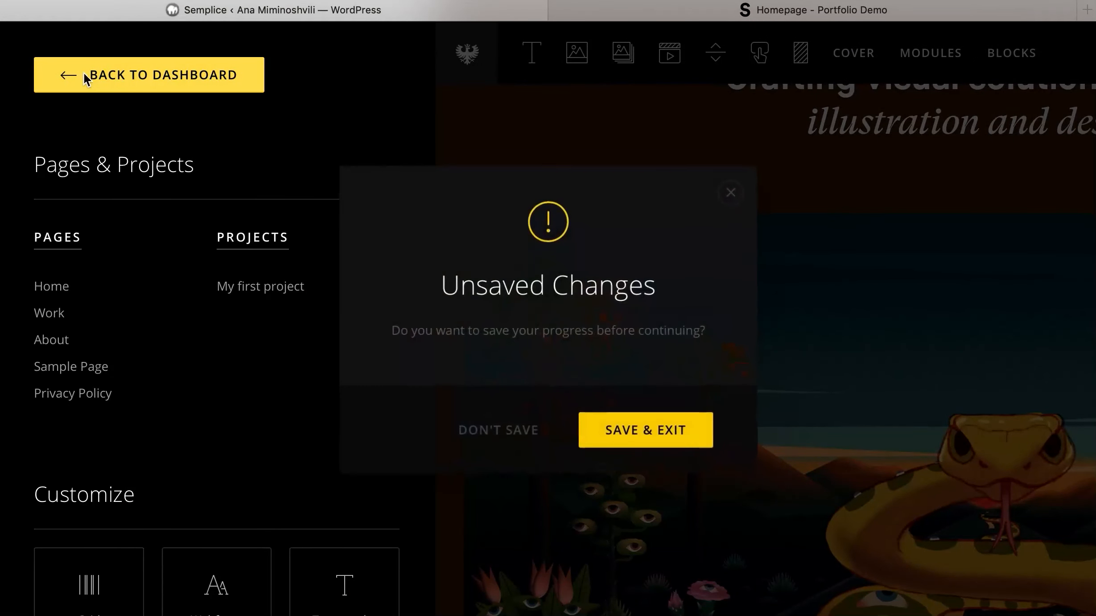
{"action": "left_click", "coordinate": [637, 429]}
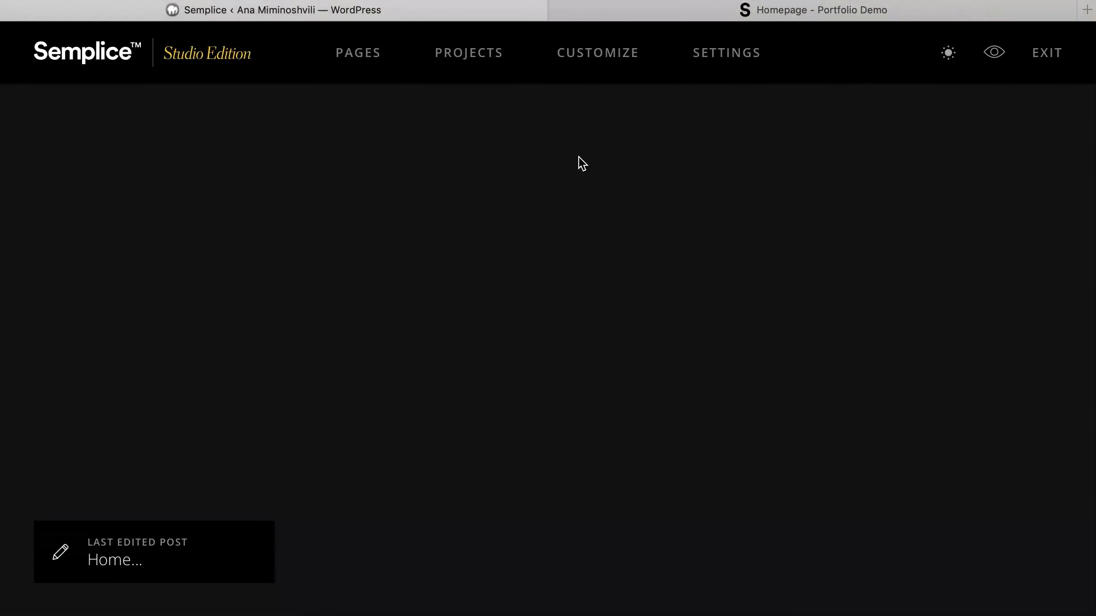
- Start a new project titled "Hummingbird Salamander" with type "Illustration", taking the title from the demo homepage
{"action": "left_click", "coordinate": [460, 81]}
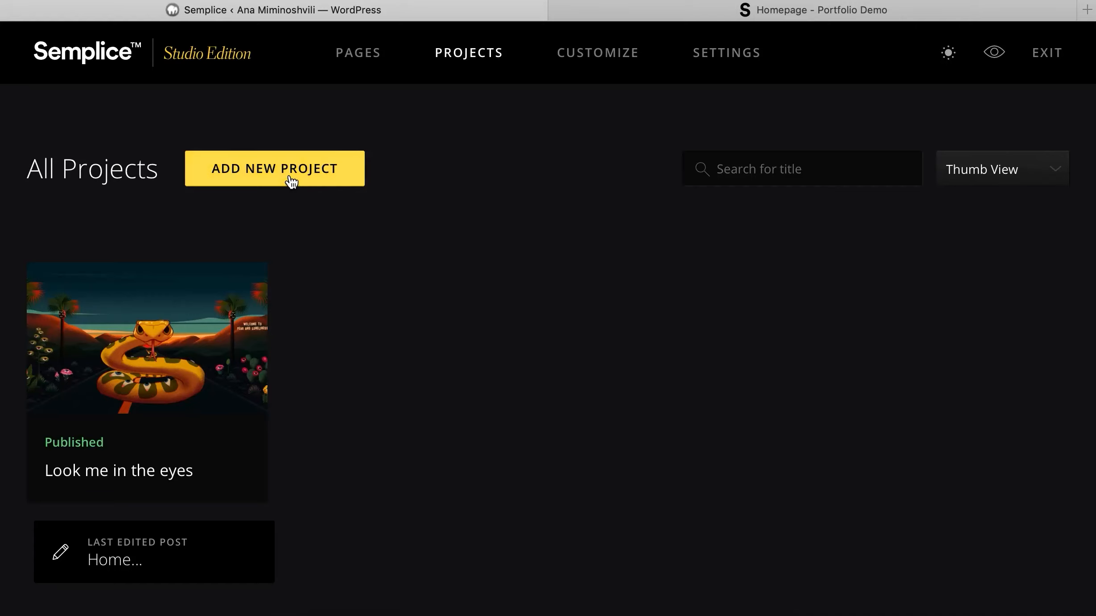
{"action": "left_click", "coordinate": [291, 180]}
{"action": "left_click", "coordinate": [745, 18]}
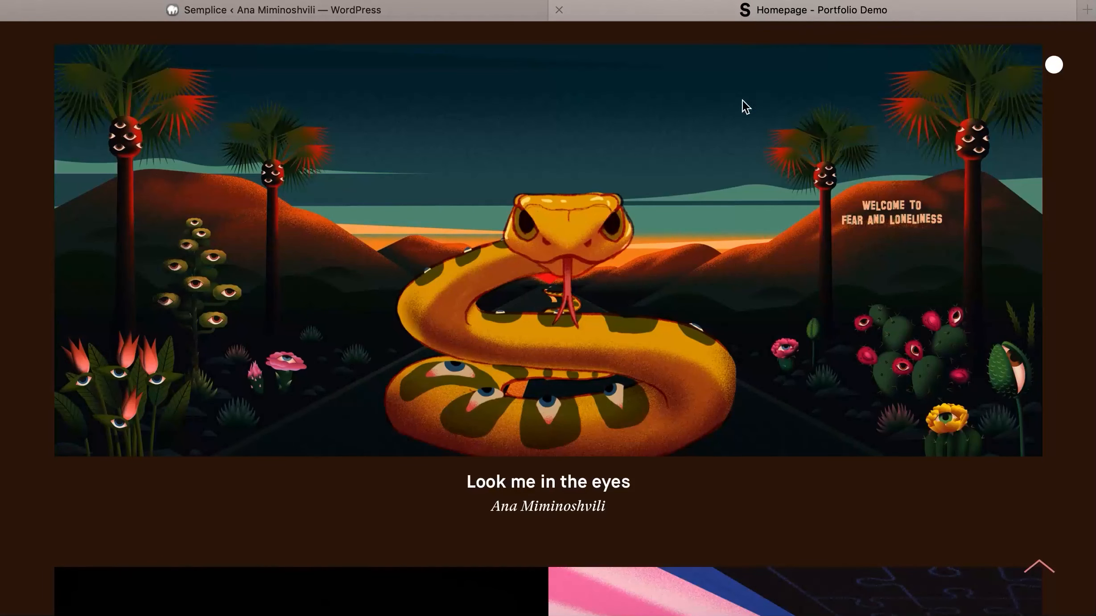
{"action": "scroll", "coordinate": [737, 239], "scroll_direction": "down", "scroll_amount": 13}
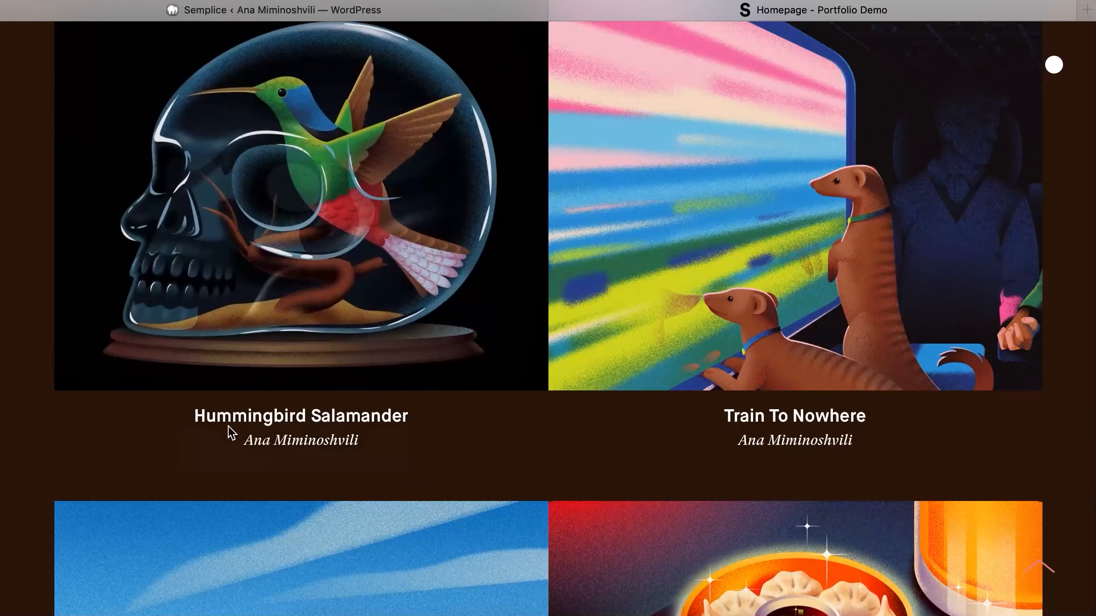
{"action": "left_click", "coordinate": [511, 13]}
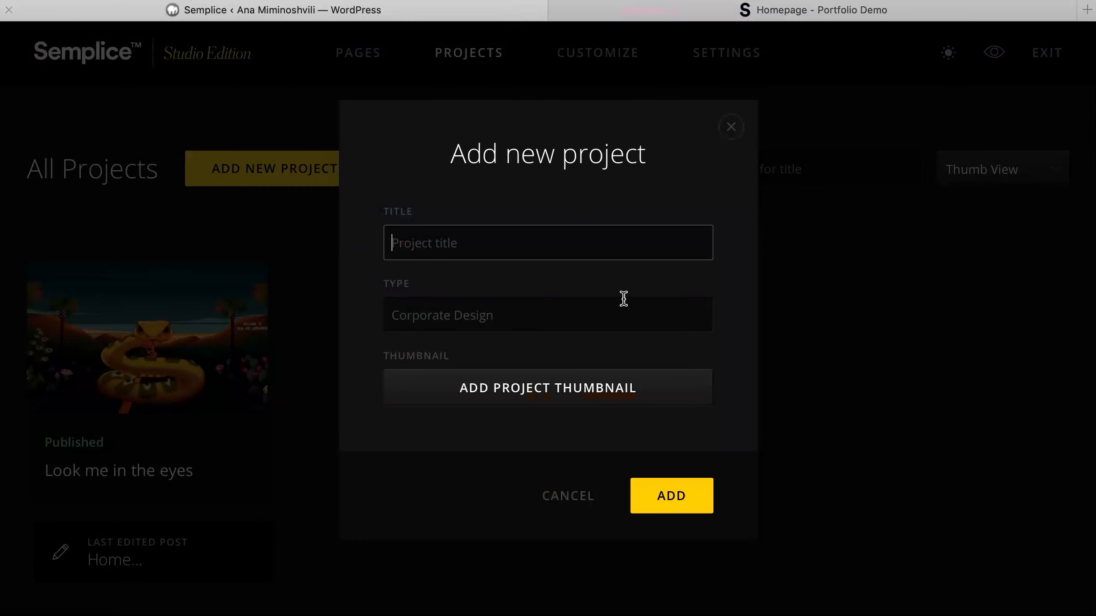
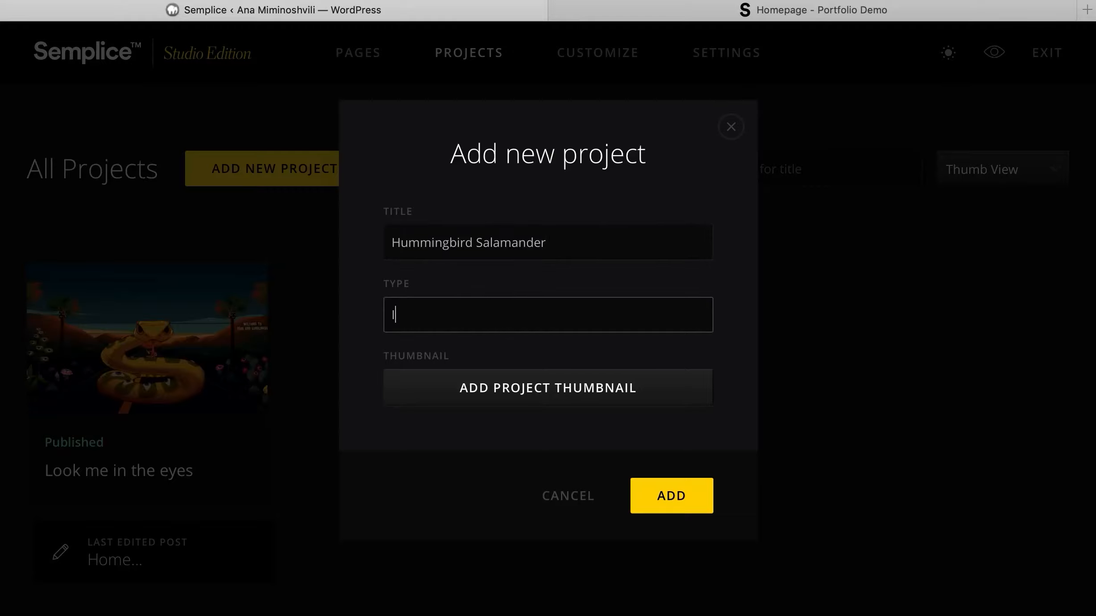
- Upload hummingbird-cover.png from the Assets folder to the media library for the project thumbnail
{"action": "left_click", "coordinate": [515, 393]}
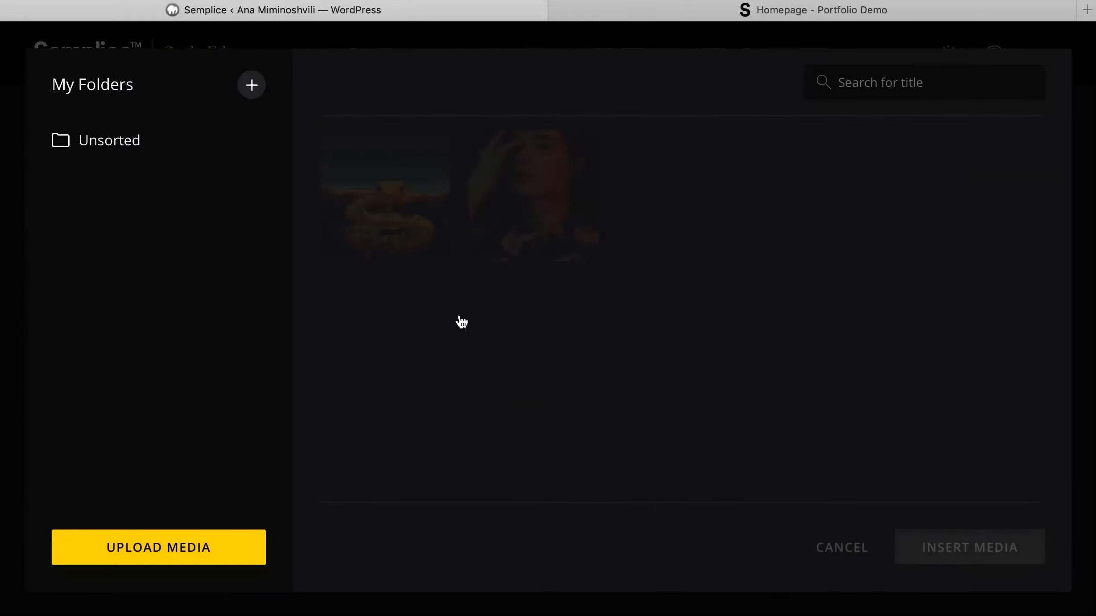
{"action": "left_click", "coordinate": [254, 553]}
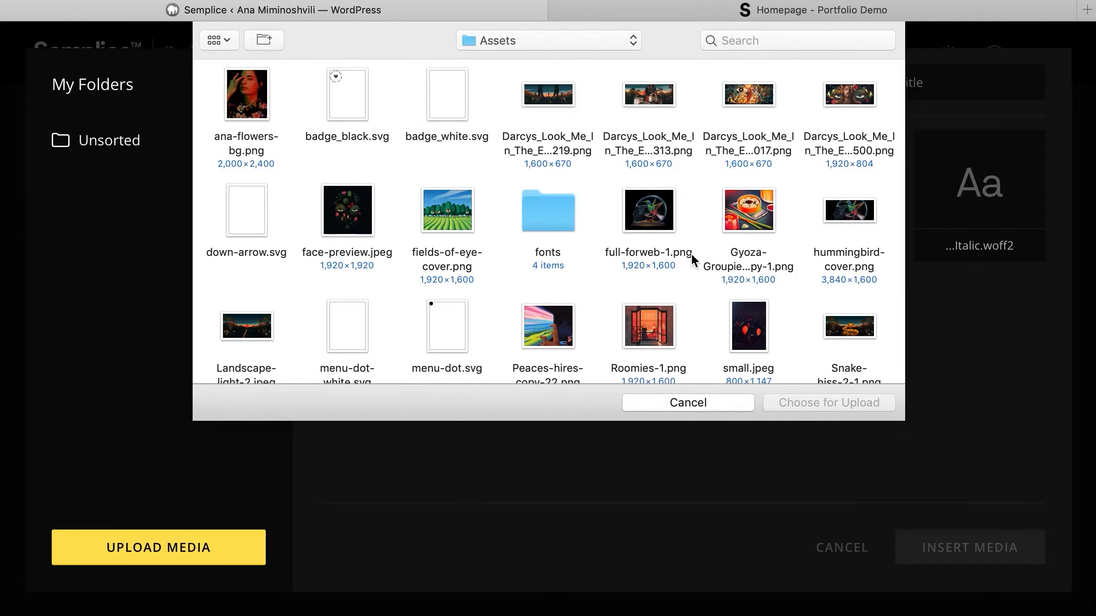
{"action": "scroll", "coordinate": [691, 252], "scroll_direction": "down", "scroll_amount": 5}
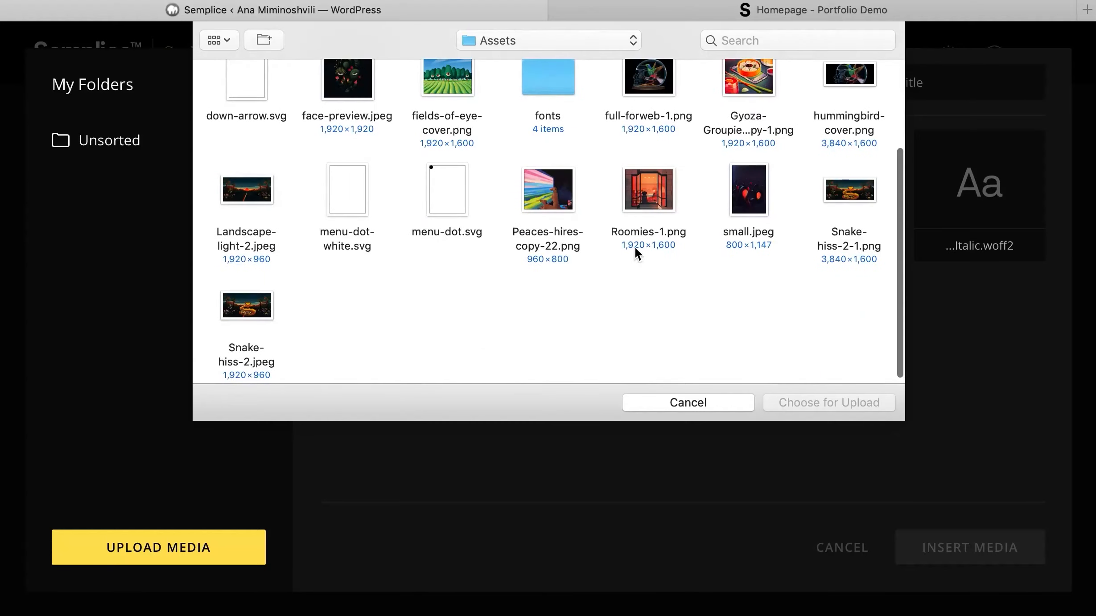
{"action": "double_click", "coordinate": [840, 122]}
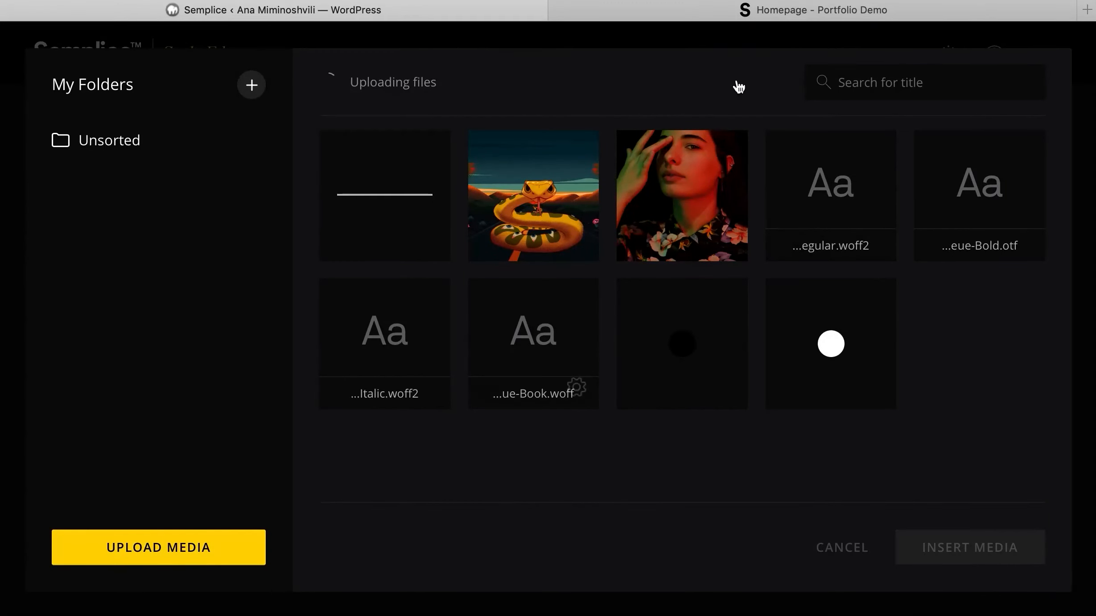
- Check the demo homepage for the Train To Nowhere artwork and upload Peaces-hires-copy-22.png to the media library
{"action": "left_click", "coordinate": [771, 13]}
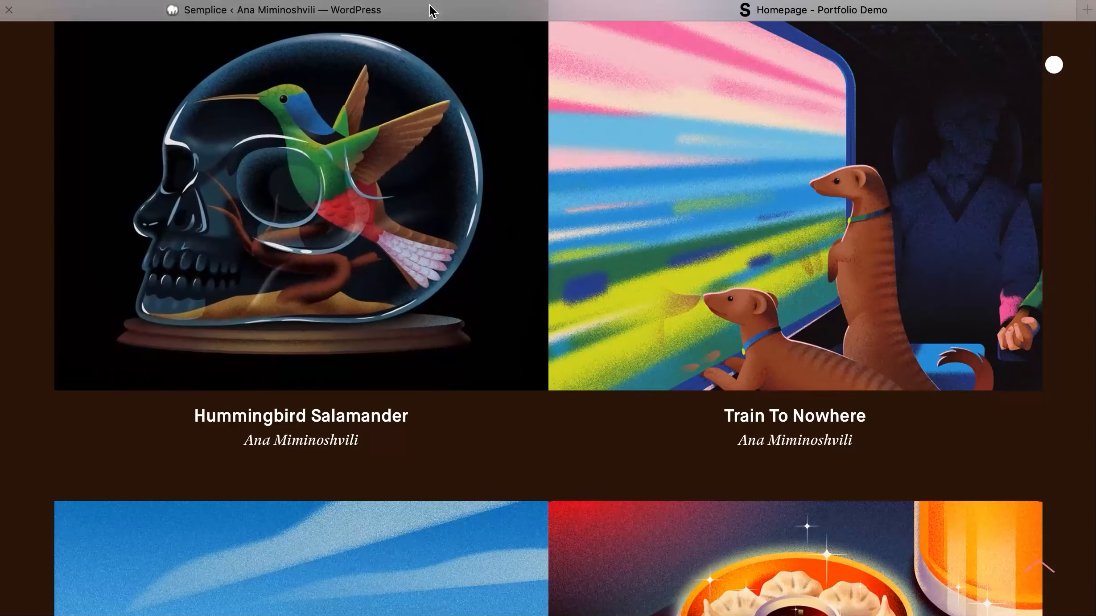
{"action": "left_click", "coordinate": [431, 9]}
{"action": "left_click", "coordinate": [180, 551]}
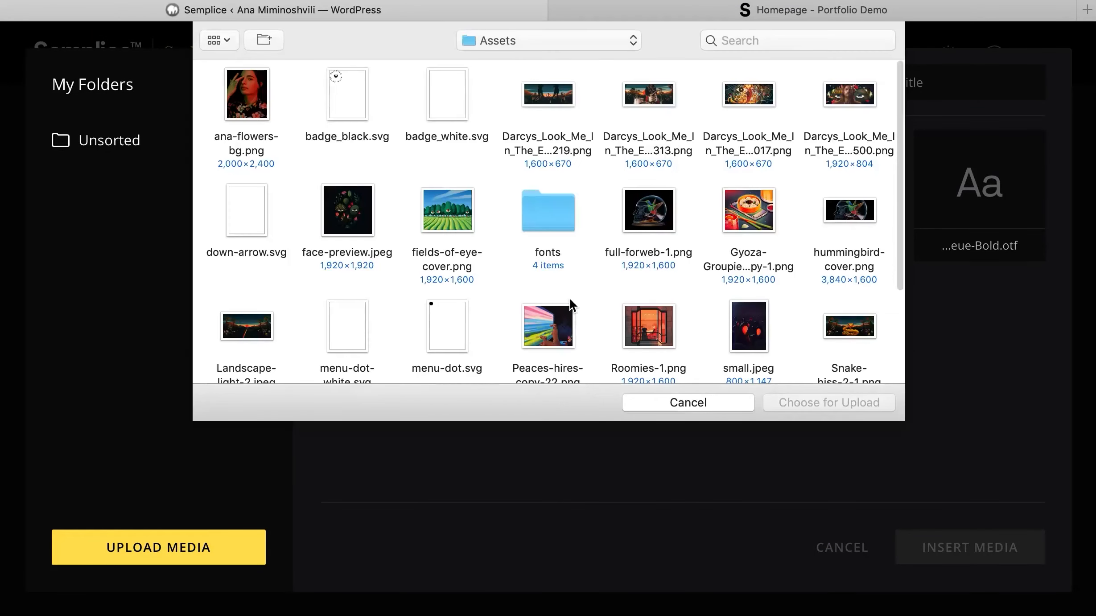
{"action": "scroll", "coordinate": [620, 252], "scroll_direction": "down", "scroll_amount": 3}
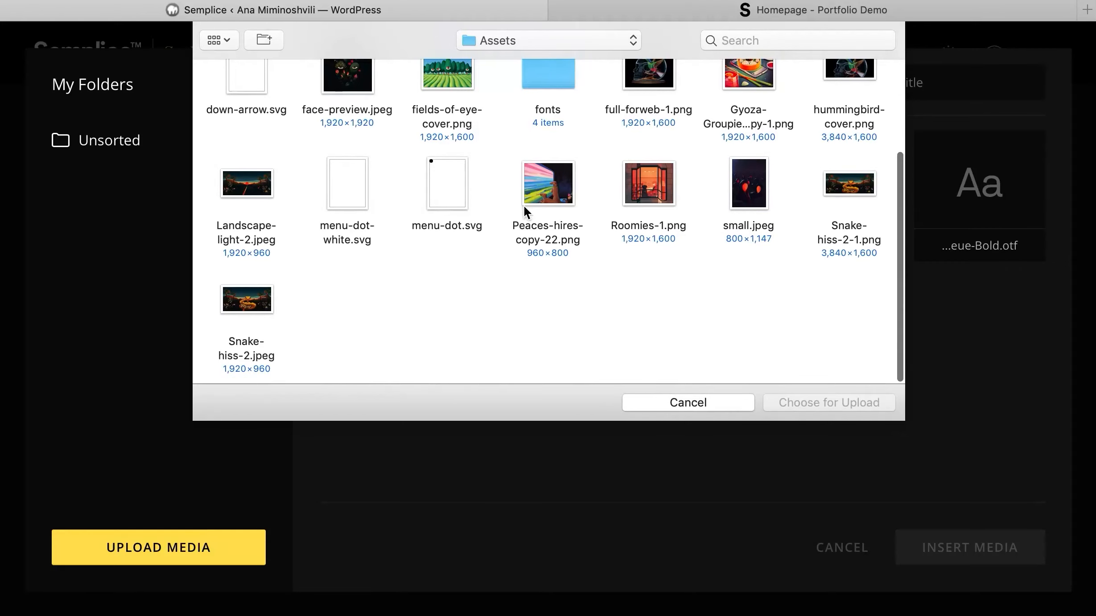
{"action": "double_click", "coordinate": [537, 199]}
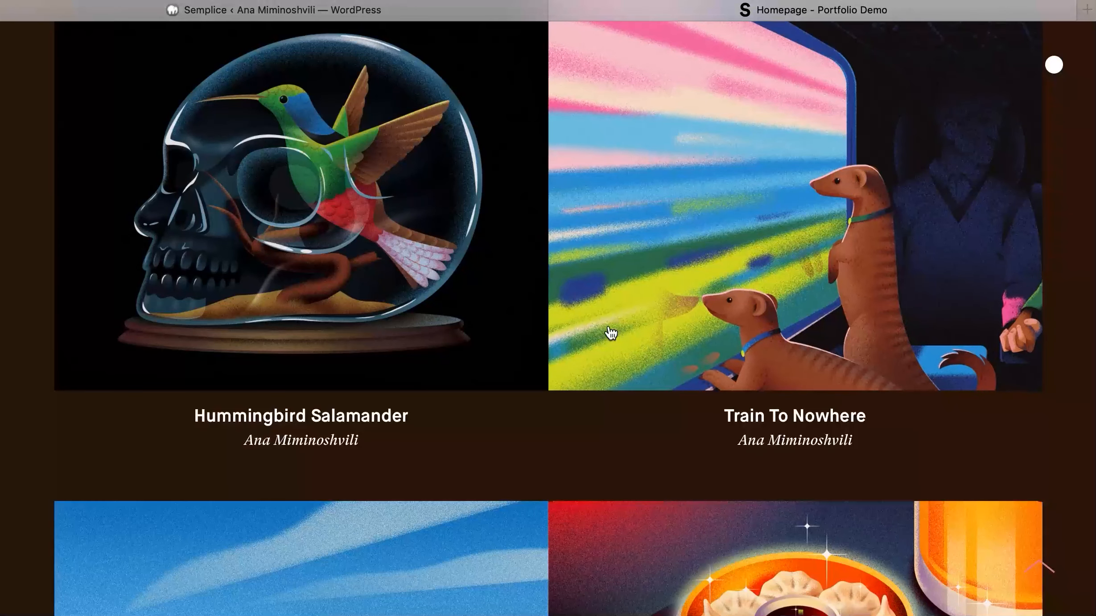
- Check the remaining demo projects and upload fields-of-eye-cover.png together with the Gyoza-Groupie image
{"action": "scroll", "coordinate": [608, 328], "scroll_direction": "down", "scroll_amount": 8}
{"action": "left_click", "coordinate": [397, 12]}
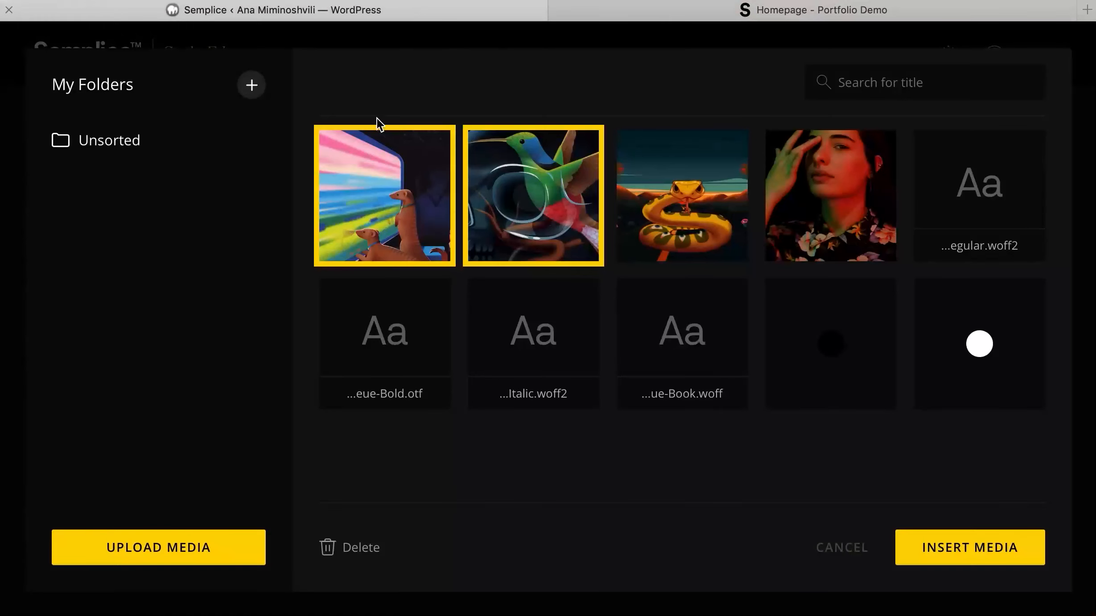
{"action": "left_click", "coordinate": [184, 551]}
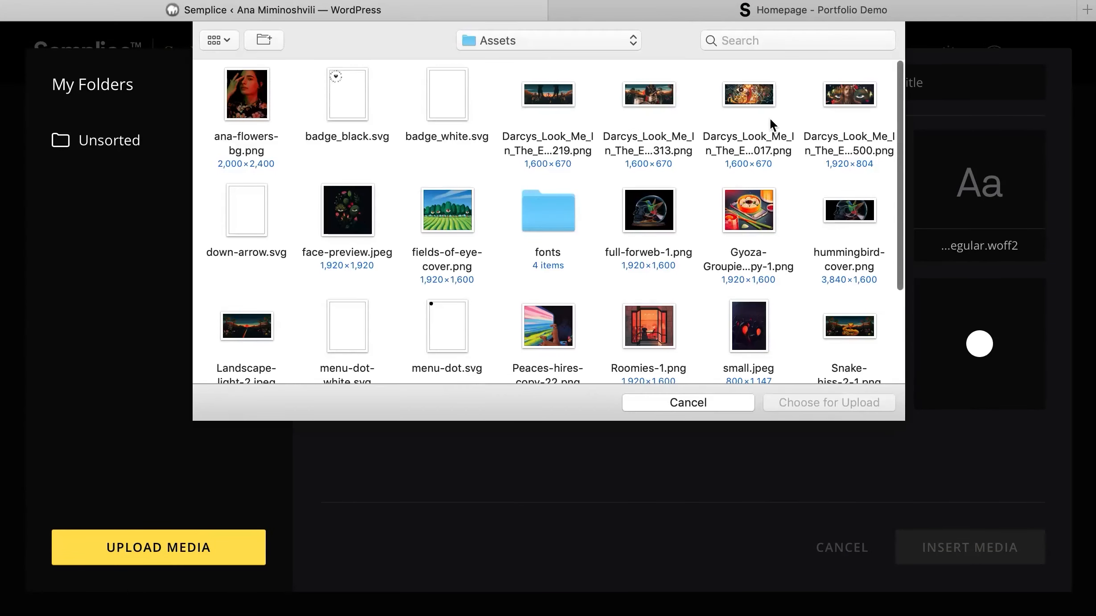
{"action": "left_click", "coordinate": [446, 208]}
{"action": "scroll", "coordinate": [688, 231], "scroll_direction": "down", "scroll_amount": 3}
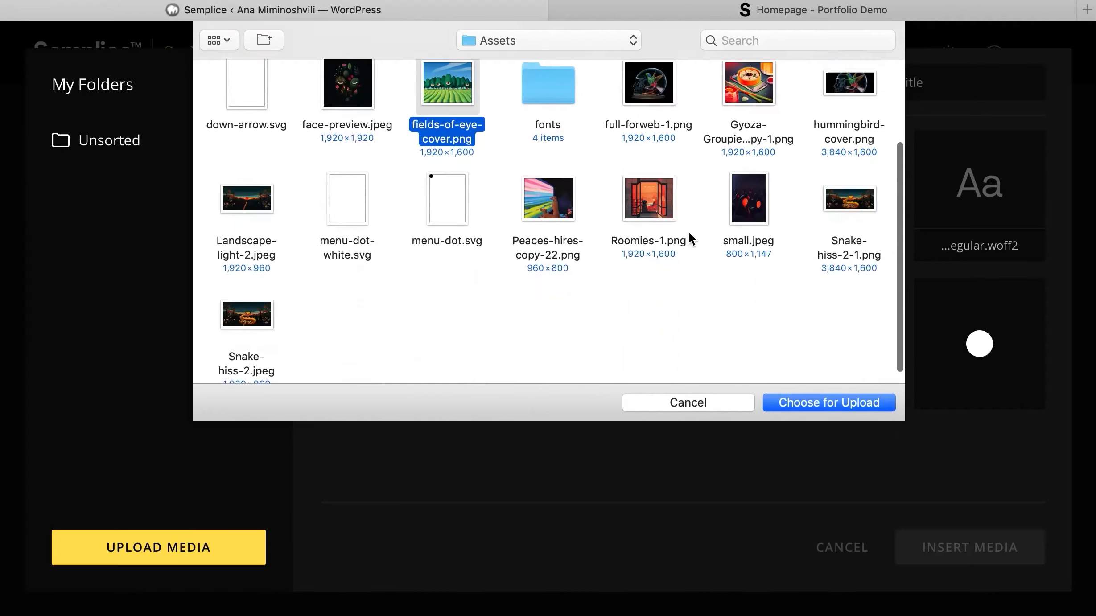
{"action": "left_click", "coordinate": [735, 82], "text": "super"}
{"action": "left_click", "coordinate": [854, 398]}
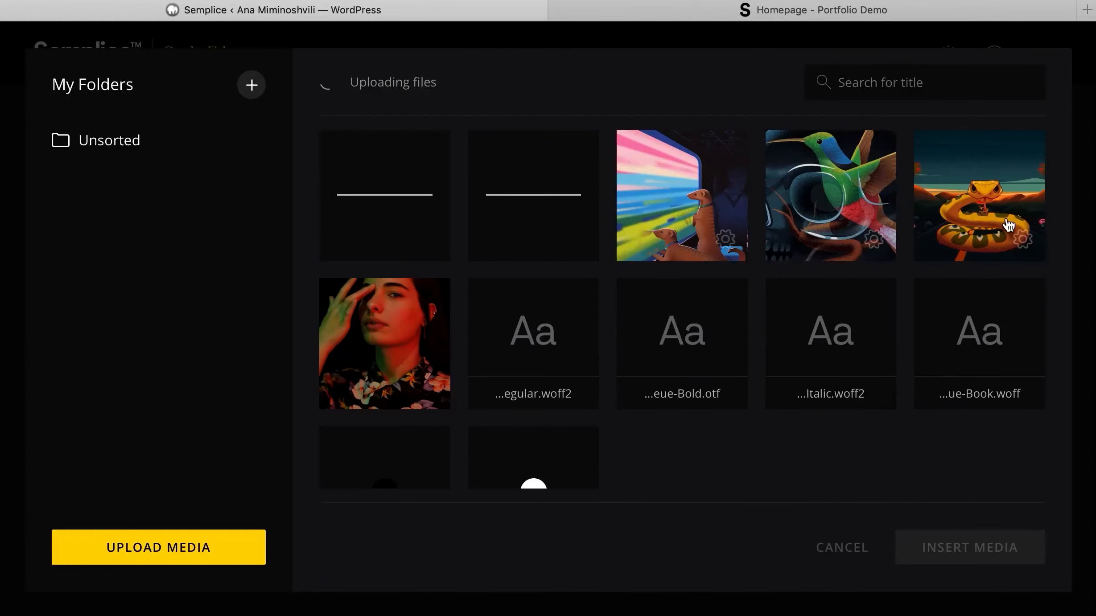
- Insert the hummingbird cover image as the thumbnail and add the Hummingbird Salamander project
{"action": "left_click", "coordinate": [956, 195]}
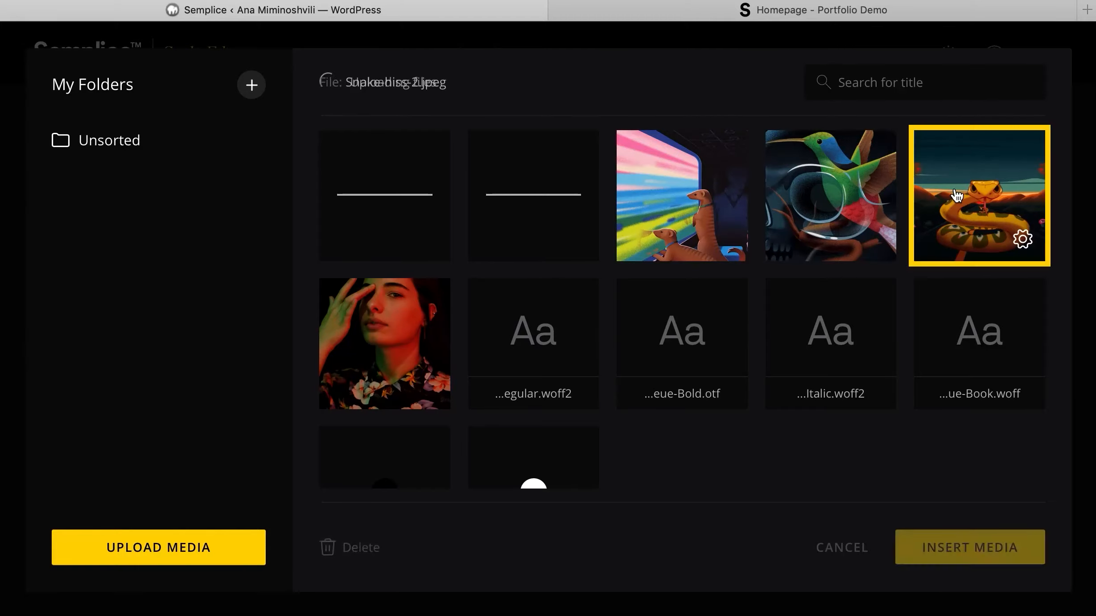
{"action": "left_click", "coordinate": [842, 180]}
{"action": "left_click", "coordinate": [996, 558]}
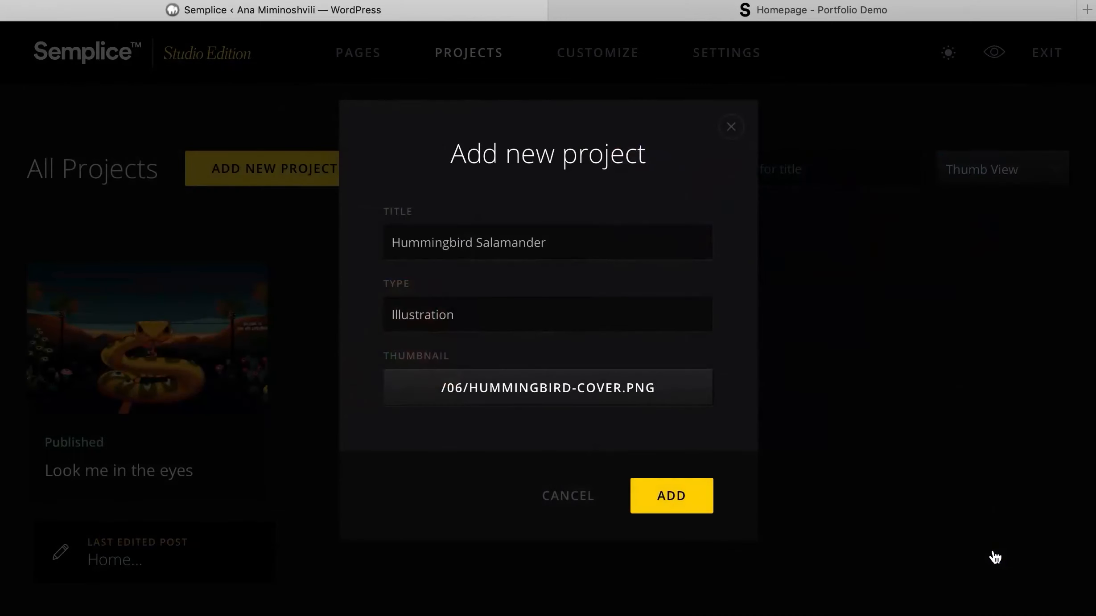
{"action": "left_click", "coordinate": [689, 499]}
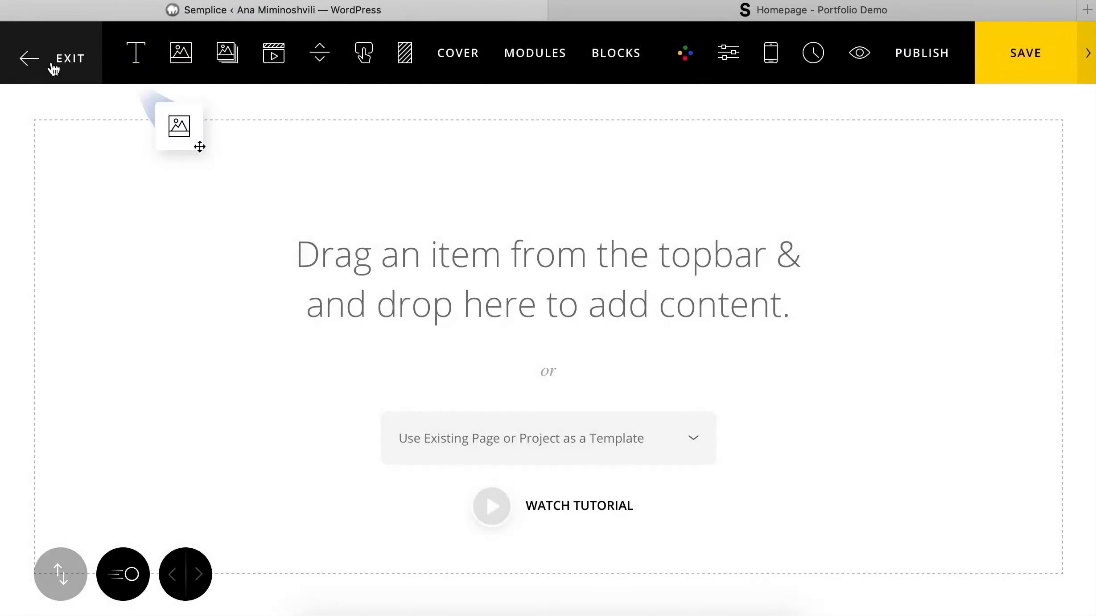
- Exit the new project's editor to the project overview and publish Hummingbird Salamander
{"action": "left_click", "coordinate": [51, 65]}
{"action": "left_click", "coordinate": [101, 76]}
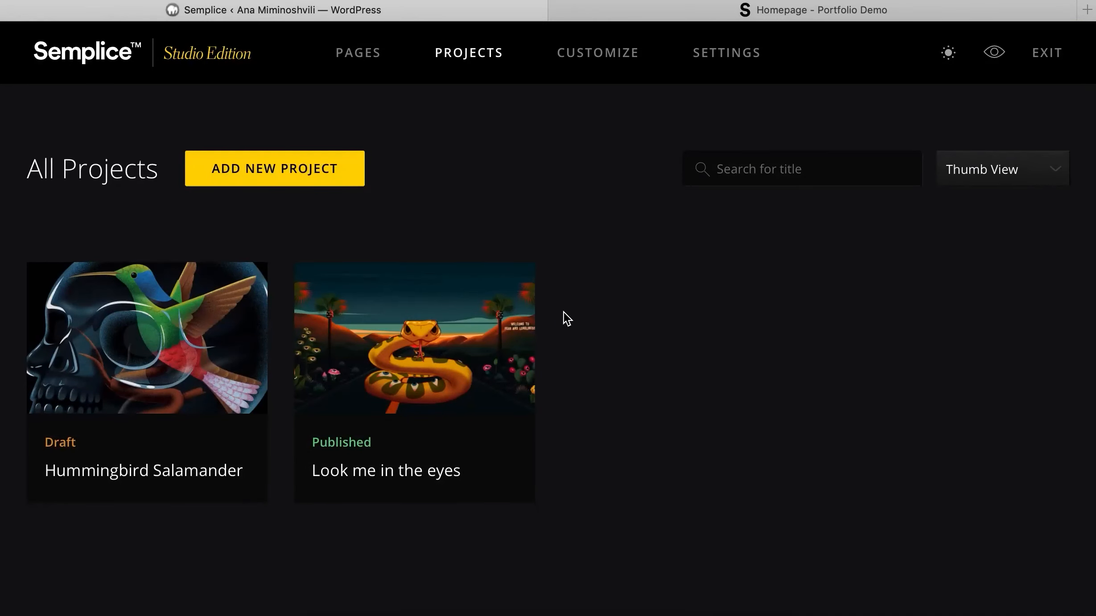
{"action": "left_click", "coordinate": [62, 442]}
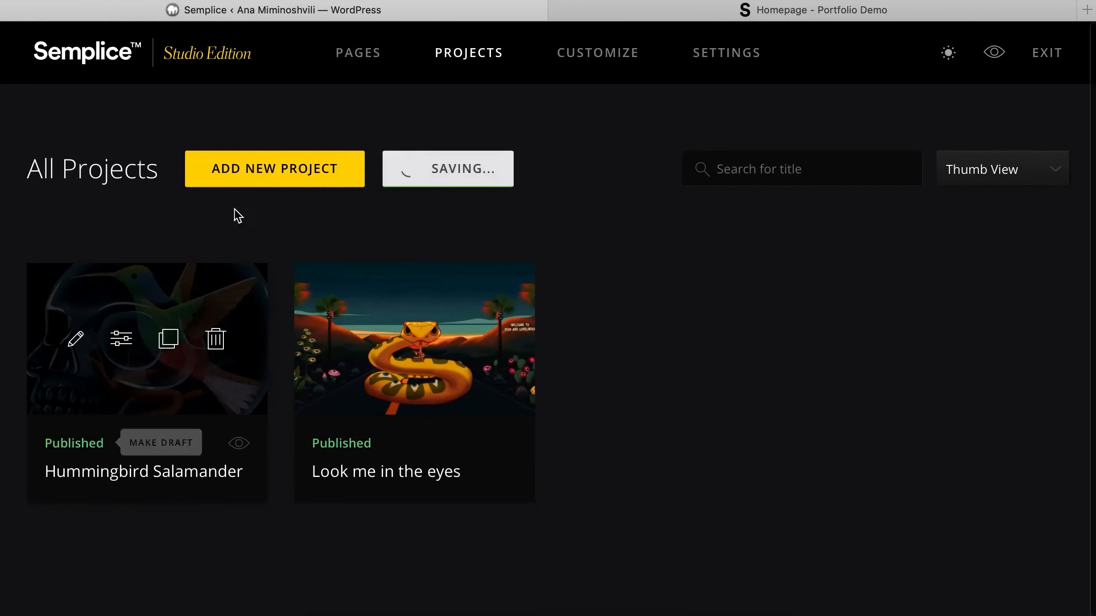
- Add the projects "Train to Nowhere", "Fields of Eye" and "Art of Eating Magazine", and publish all three
{"action": "left_click", "coordinate": [283, 179]}
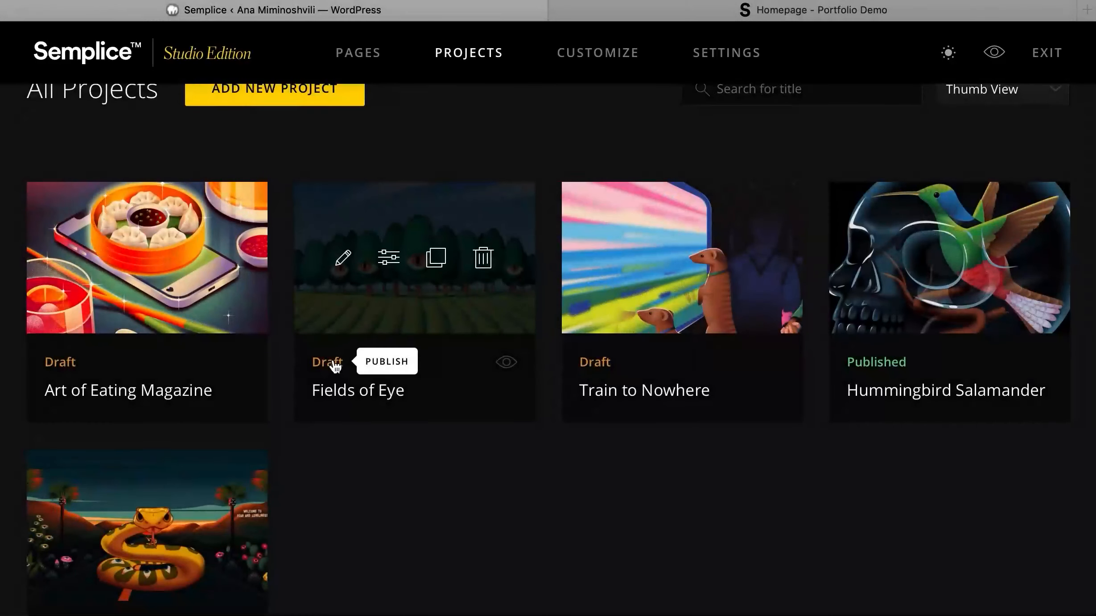
{"action": "left_click", "coordinate": [336, 365]}
{"action": "left_click", "coordinate": [601, 368]}
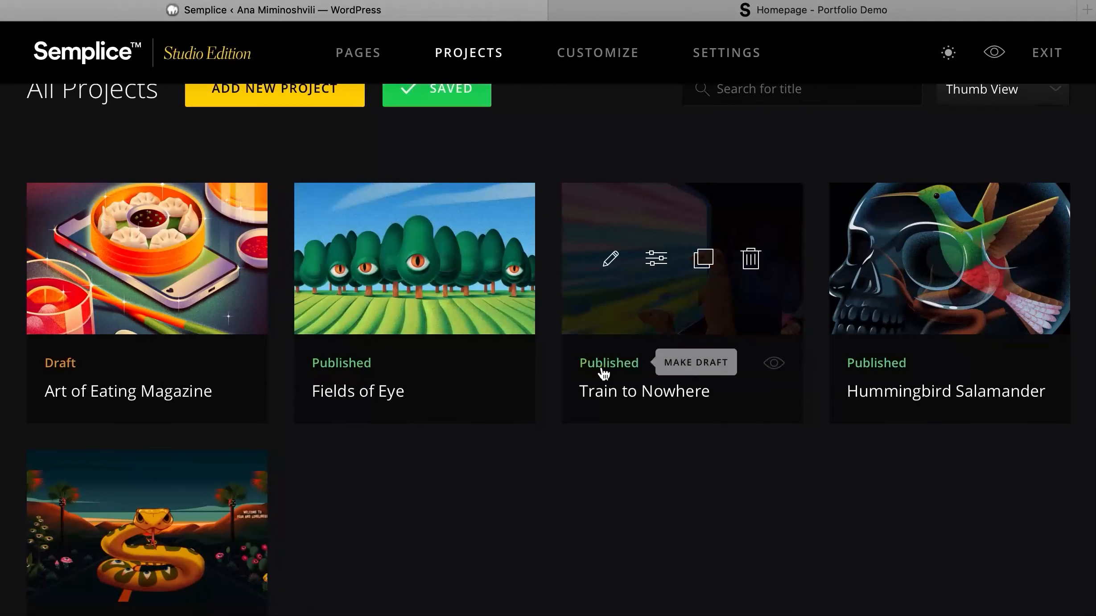
{"action": "left_click", "coordinate": [81, 373]}
{"action": "scroll", "coordinate": [247, 392], "scroll_direction": "up", "scroll_amount": 3}
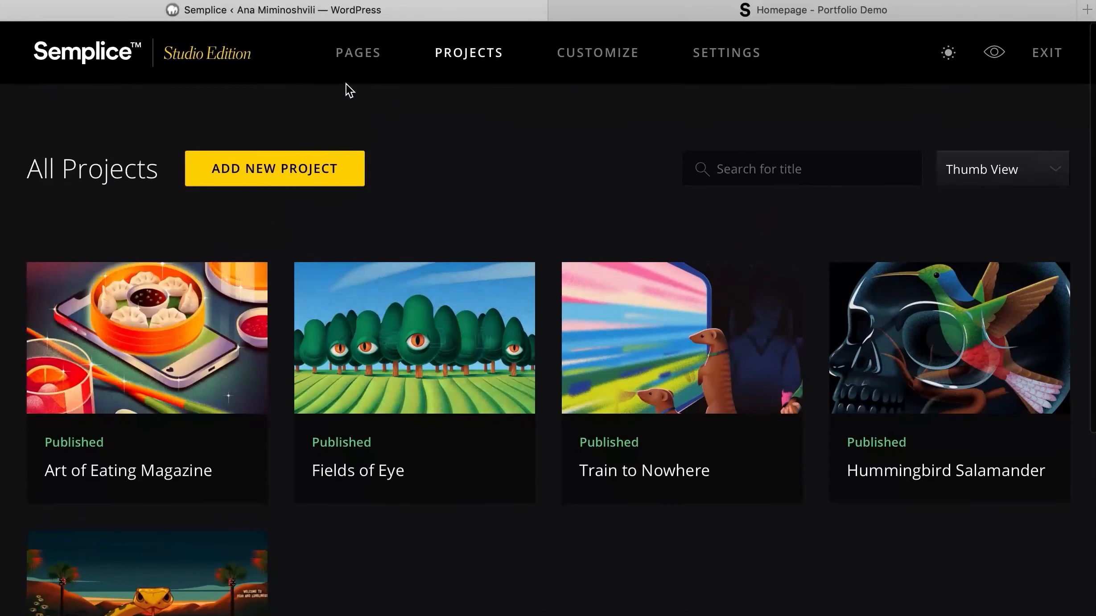
- Open the Home page from the list of all pages in the editor
{"action": "left_click", "coordinate": [358, 73]}
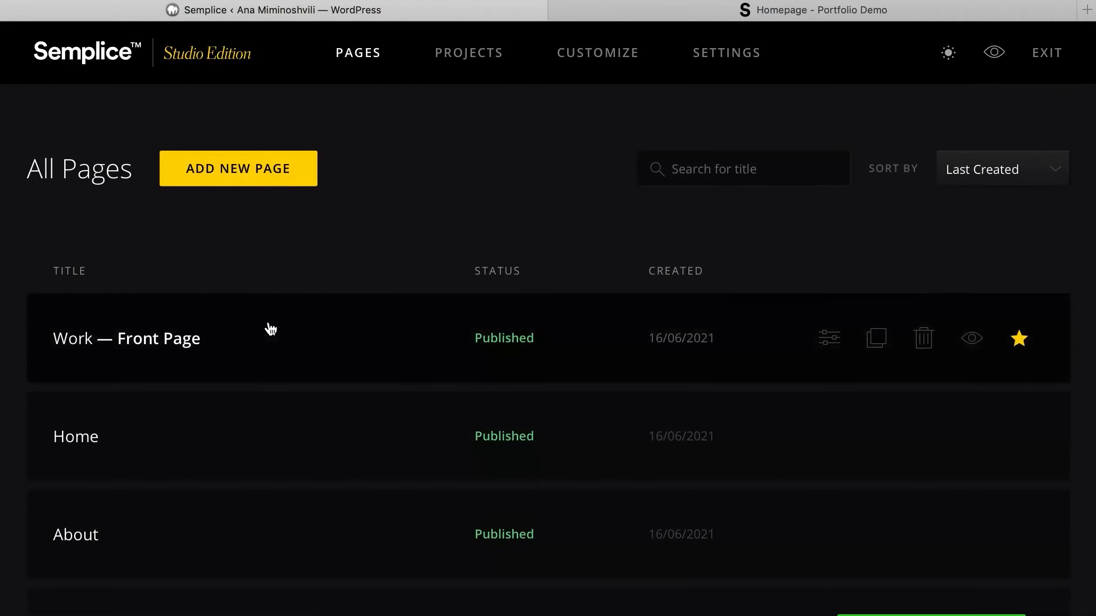
{"action": "scroll", "coordinate": [269, 328], "scroll_direction": "down", "scroll_amount": 3}
{"action": "left_click", "coordinate": [254, 320]}
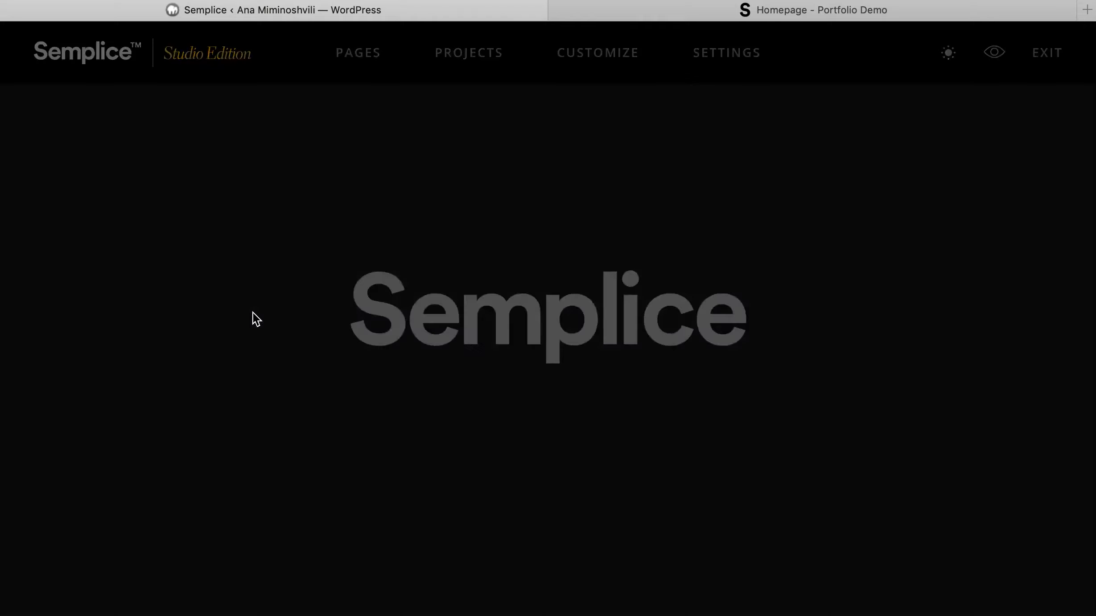
{"action": "scroll", "coordinate": [622, 310], "scroll_direction": "down", "scroll_amount": 10}
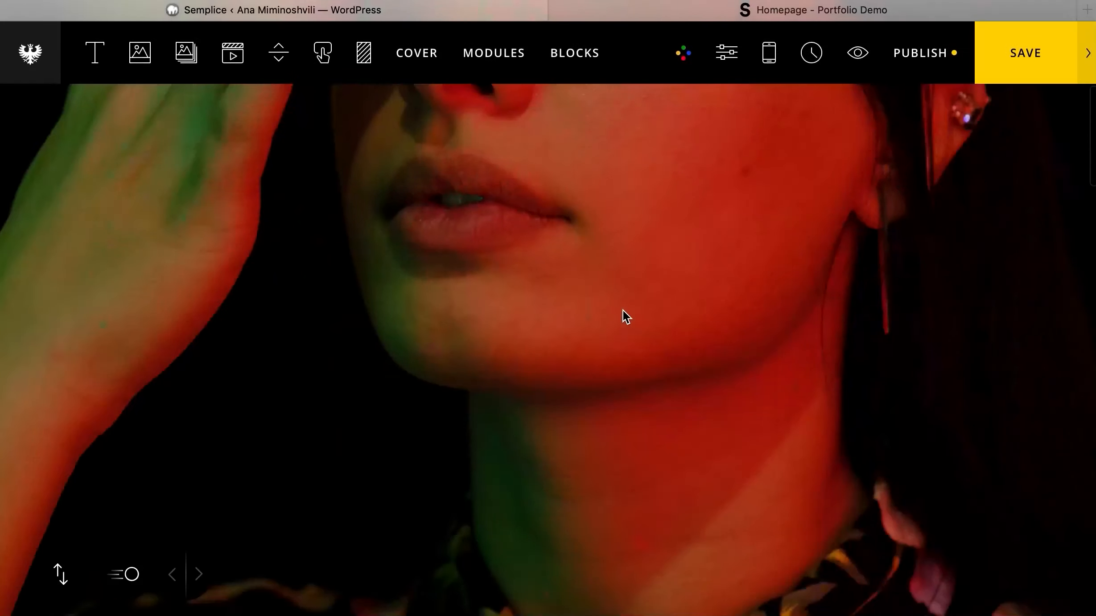
- Review the added projects in the Home page's portfolio grid, open the grid's module options and refresh it
{"action": "scroll", "coordinate": [622, 310], "scroll_direction": "down", "scroll_amount": 15}
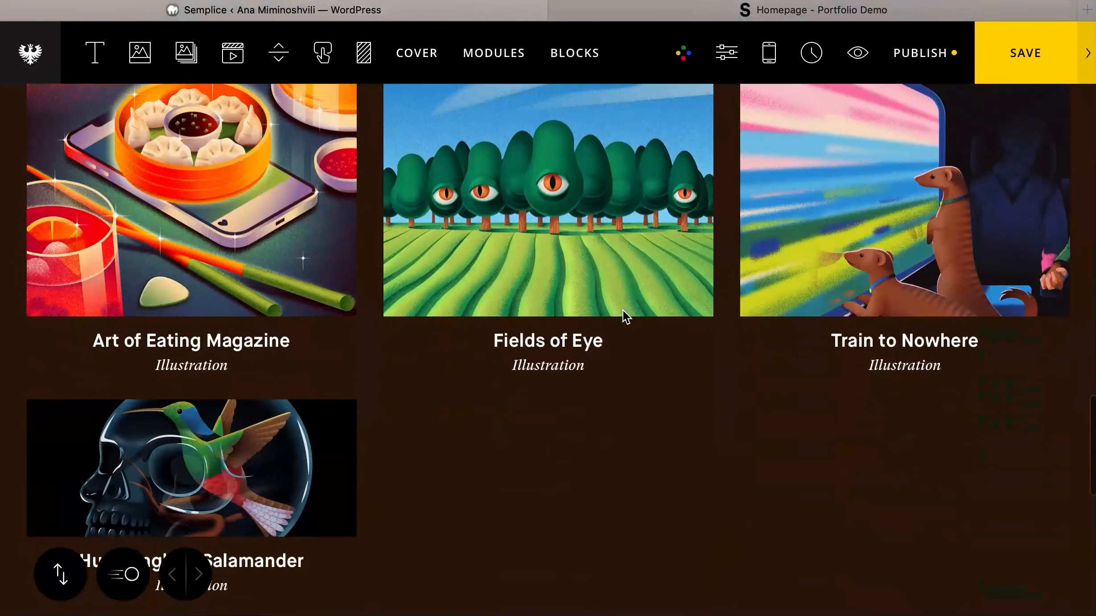
{"action": "scroll", "coordinate": [622, 310], "scroll_direction": "up", "scroll_amount": 5}
{"action": "scroll", "coordinate": [622, 310], "scroll_direction": "up", "scroll_amount": 3}
{"action": "scroll", "coordinate": [622, 309], "scroll_direction": "down", "scroll_amount": 12}
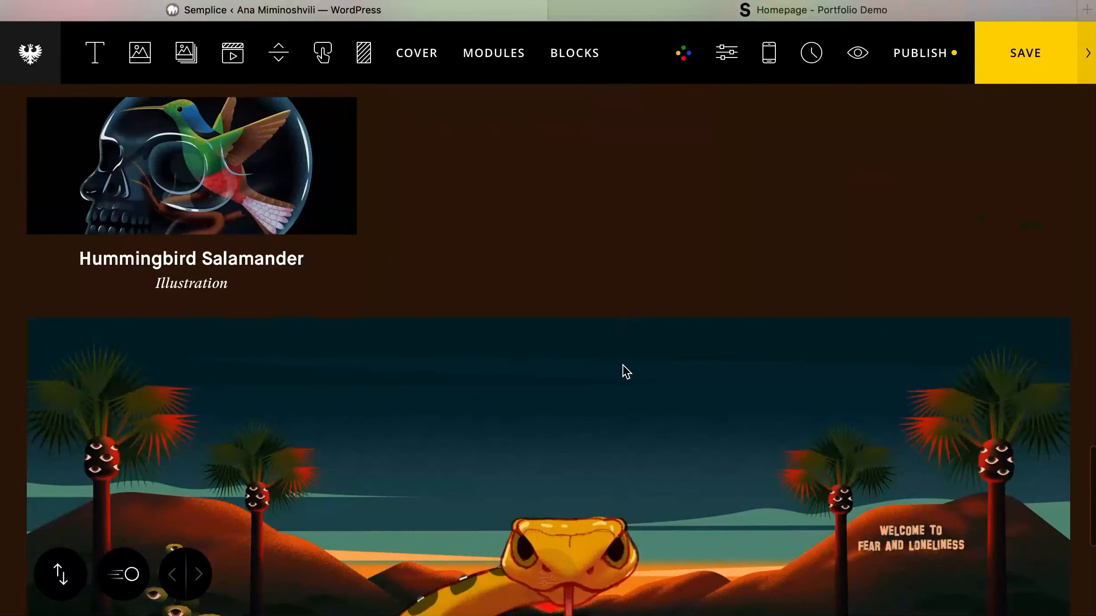
{"action": "left_click", "coordinate": [622, 373]}
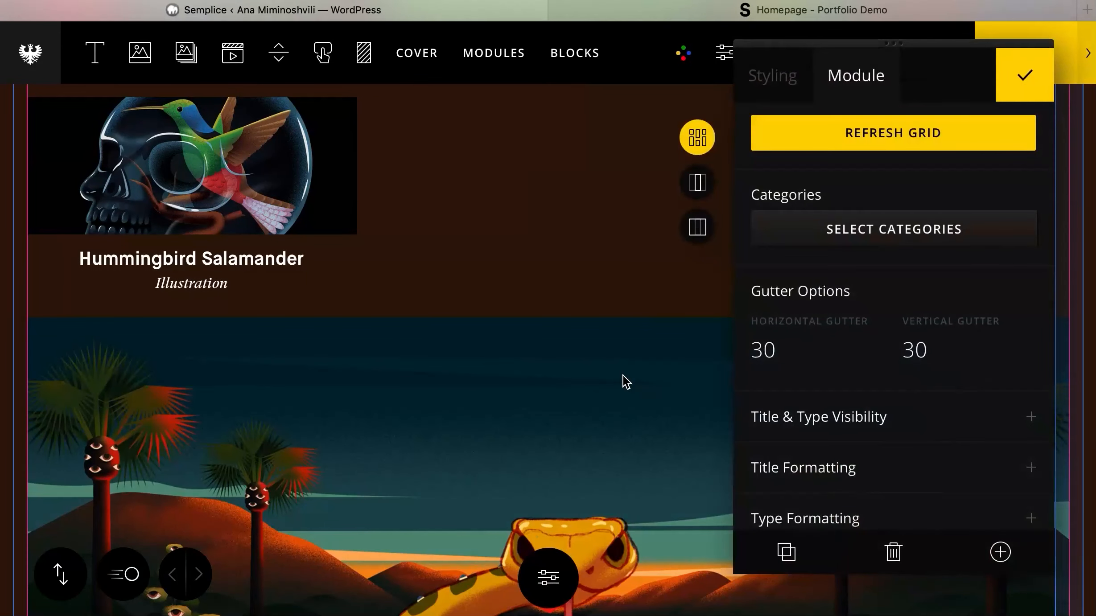
{"action": "left_click", "coordinate": [865, 132]}
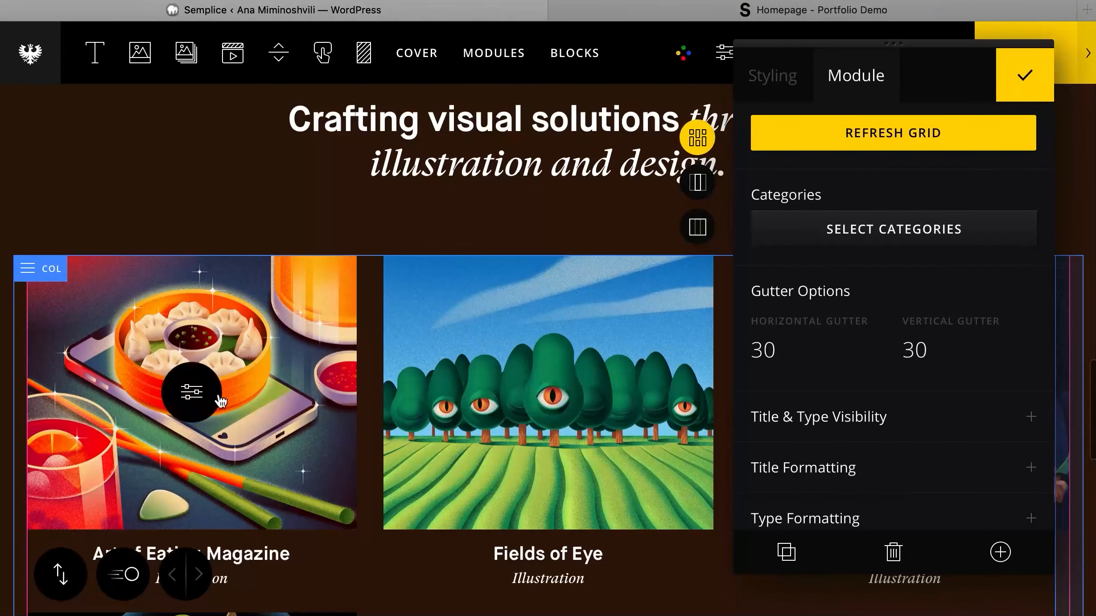
- Set the Art of Eating Magazine thumbnail's grid width to 6 columns and apply the change
{"action": "left_click", "coordinate": [209, 403]}
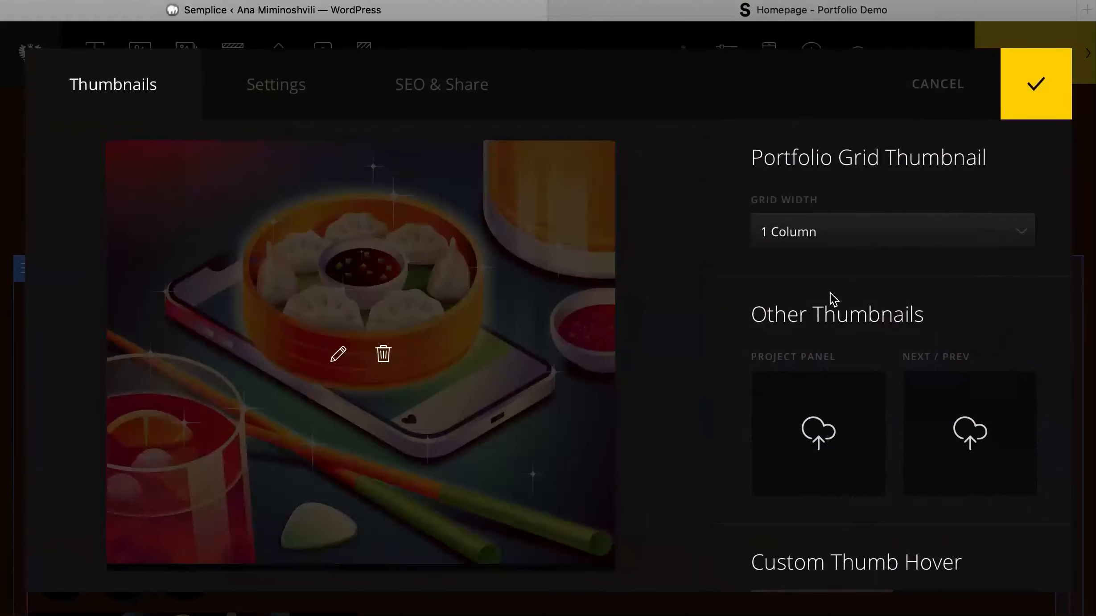
{"action": "left_click", "coordinate": [853, 231]}
{"action": "left_click", "coordinate": [873, 332]}
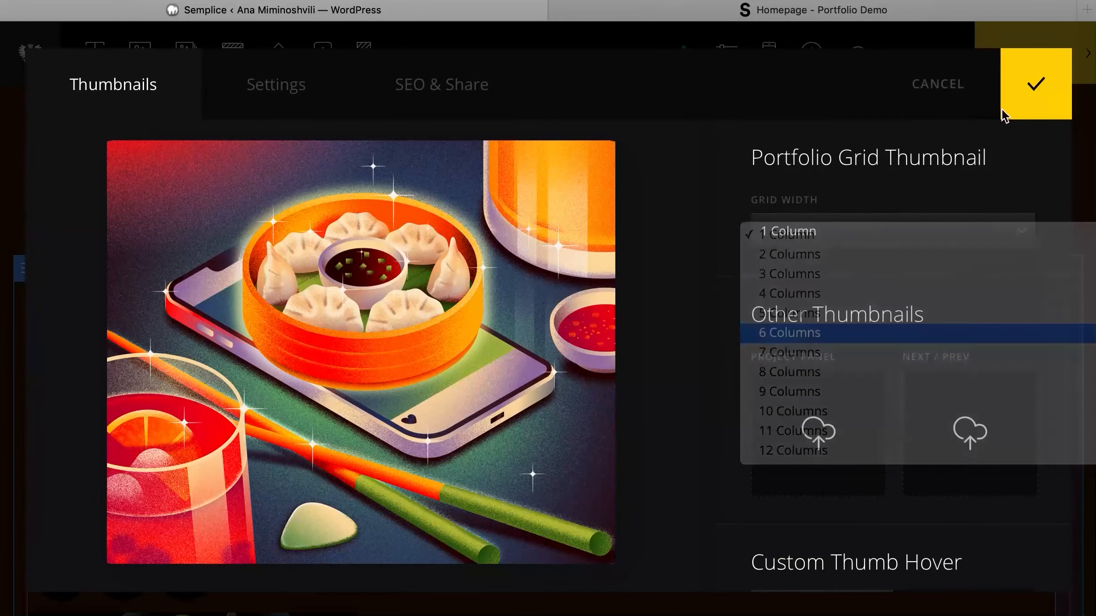
{"action": "left_click", "coordinate": [1046, 80]}
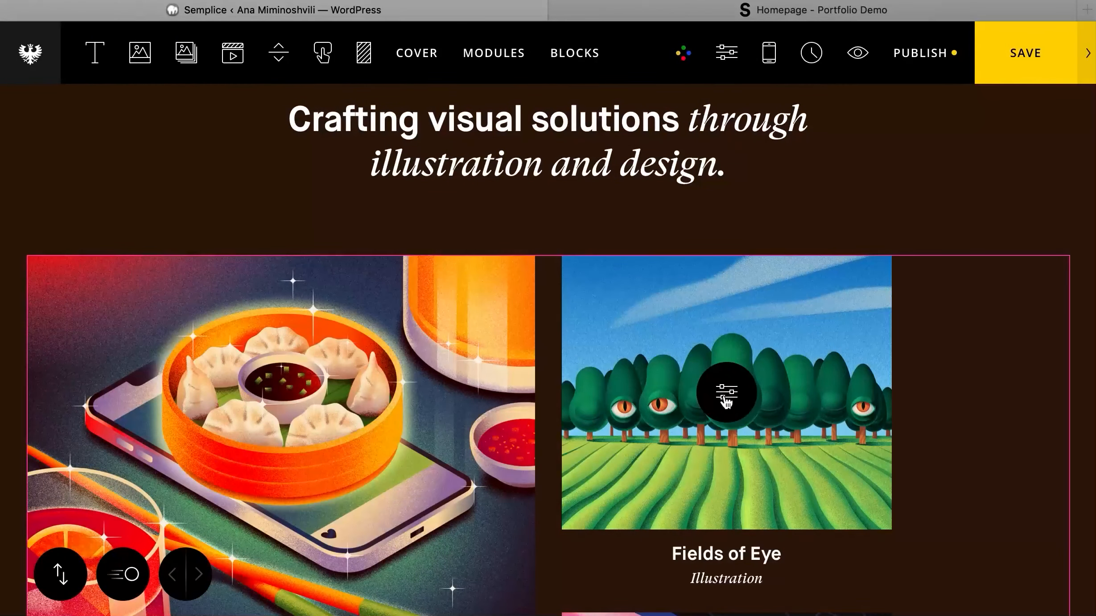
- Set the Fields of Eye thumbnail's grid width to 6 columns and apply the change
{"action": "left_click", "coordinate": [726, 393]}
{"action": "left_click", "coordinate": [854, 219]}
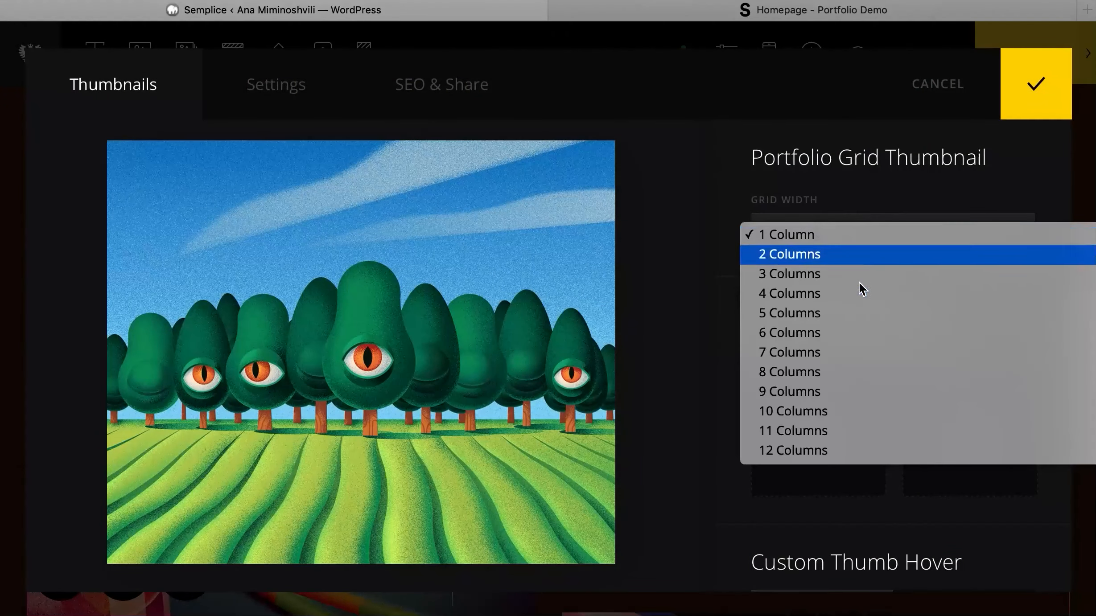
{"action": "left_click", "coordinate": [866, 332]}
{"action": "left_click", "coordinate": [1032, 103]}
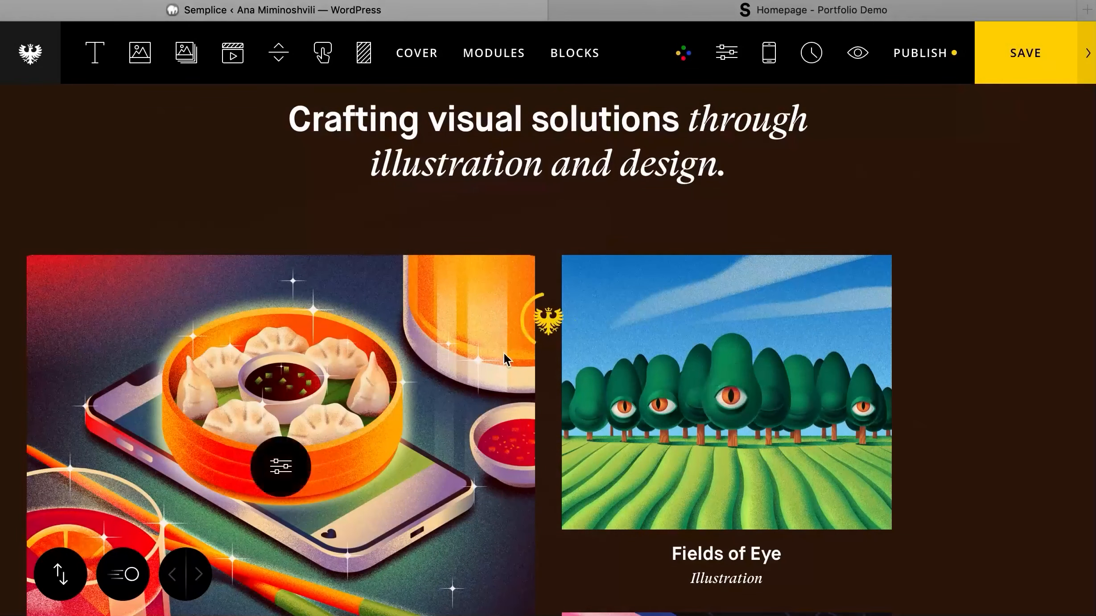
- Set the Hummingbird Salamander thumbnail's grid width to 6 columns and apply the change
{"action": "scroll", "coordinate": [504, 368], "scroll_direction": "down", "scroll_amount": 5}
{"action": "scroll", "coordinate": [504, 366], "scroll_direction": "down", "scroll_amount": 1}
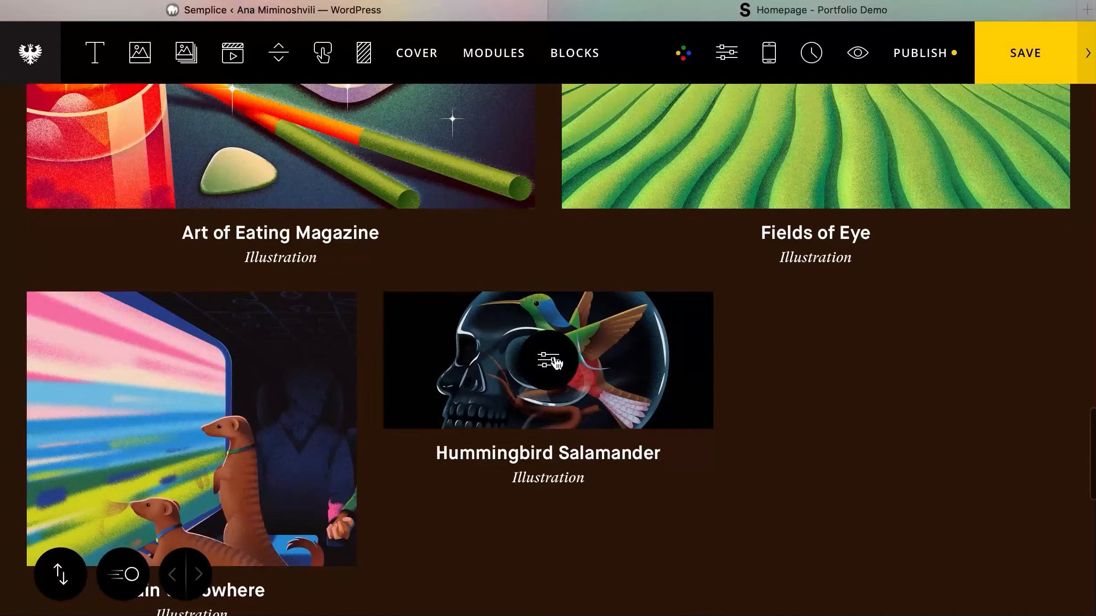
{"action": "left_click", "coordinate": [555, 362]}
{"action": "left_click", "coordinate": [873, 220]}
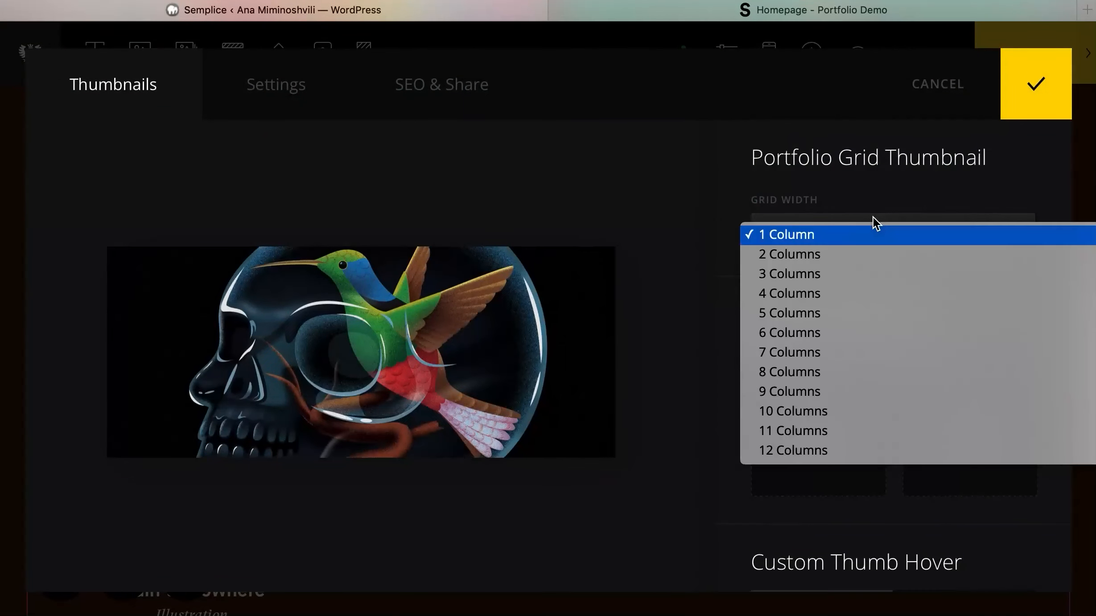
{"action": "left_click", "coordinate": [890, 333]}
{"action": "left_click", "coordinate": [1025, 102]}
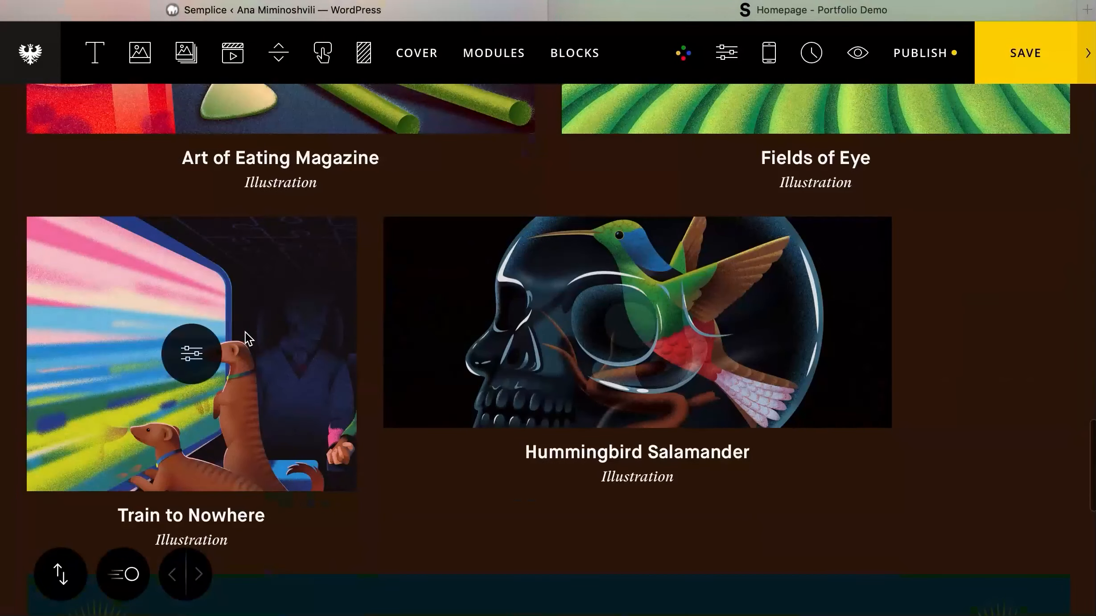
- Set the Train to Nowhere thumbnail's grid width to 6 columns and apply the change
{"action": "left_click", "coordinate": [191, 354]}
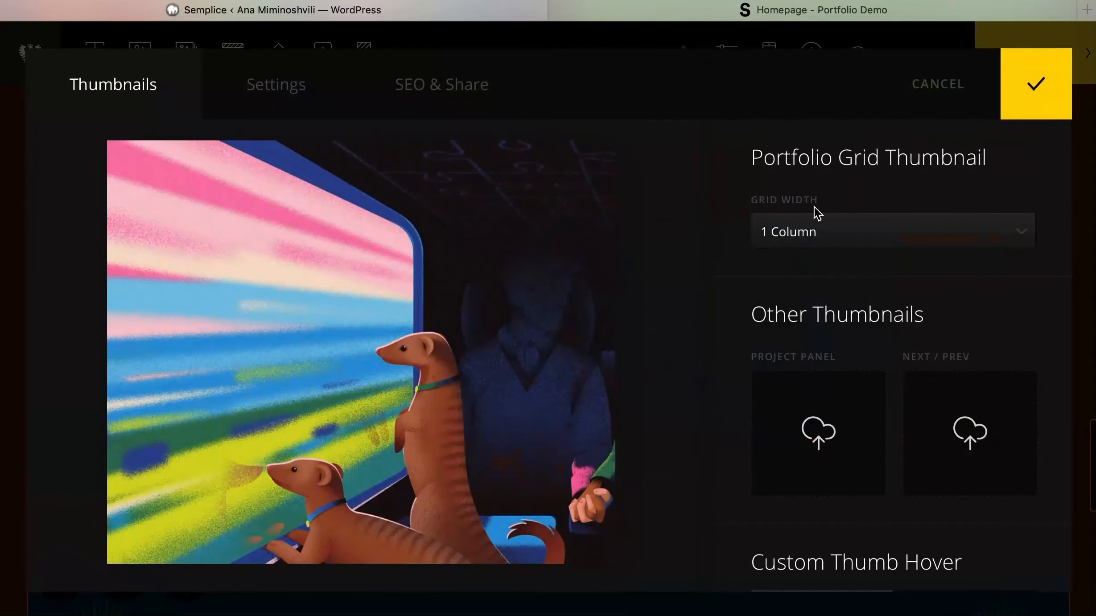
{"action": "left_click", "coordinate": [820, 223]}
{"action": "left_click", "coordinate": [851, 340]}
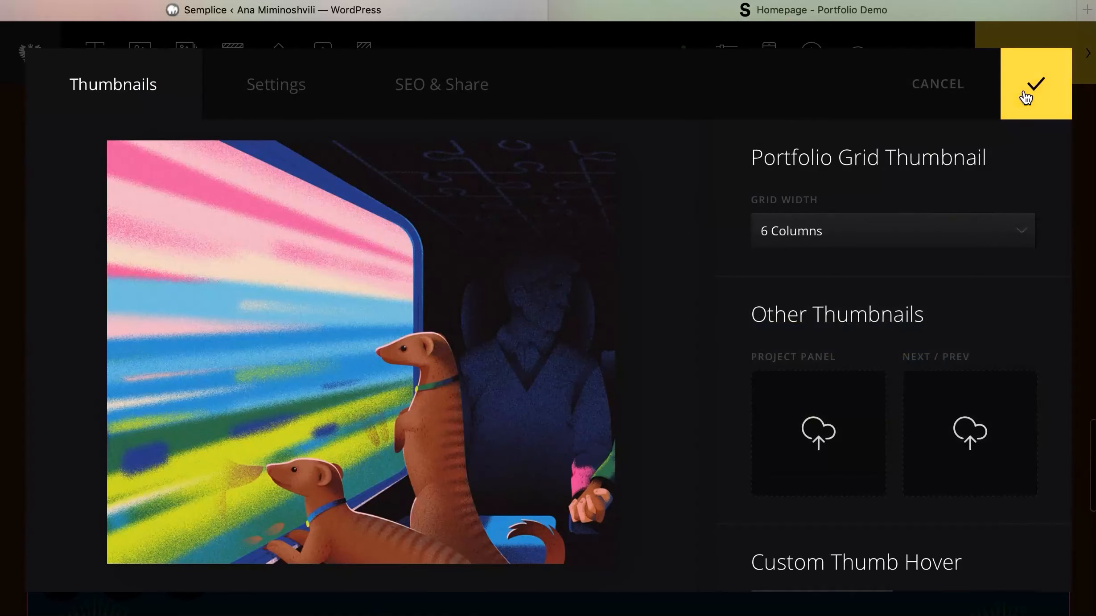
{"action": "left_click", "coordinate": [1029, 91]}
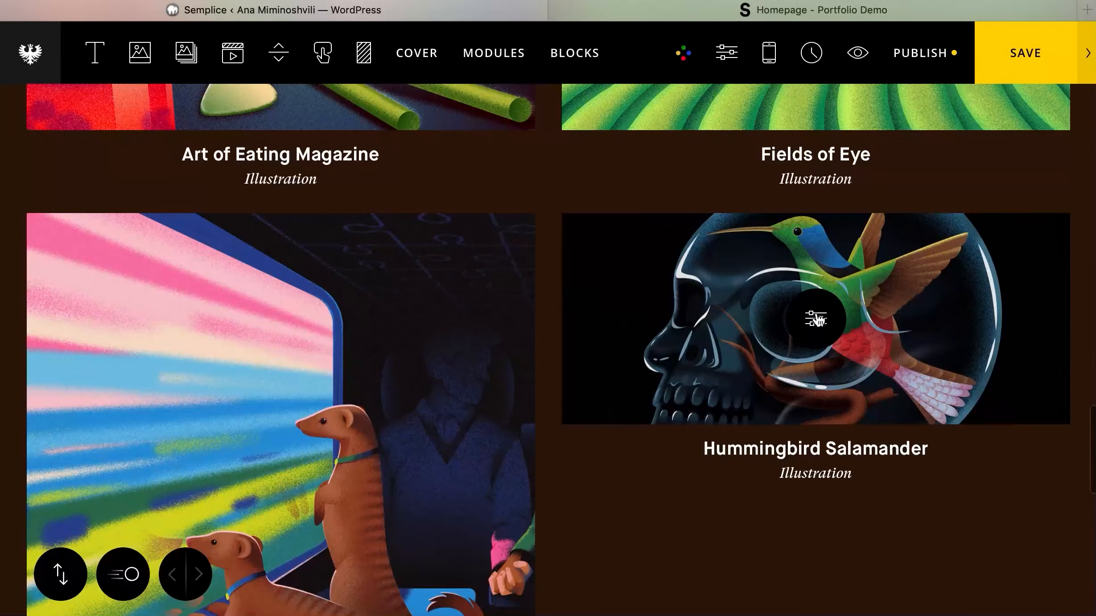
- Replace the Hummingbird Salamander thumbnail with a taller skull image uploaded from the Assets folder, and apply the change
{"action": "left_click", "coordinate": [818, 319]}
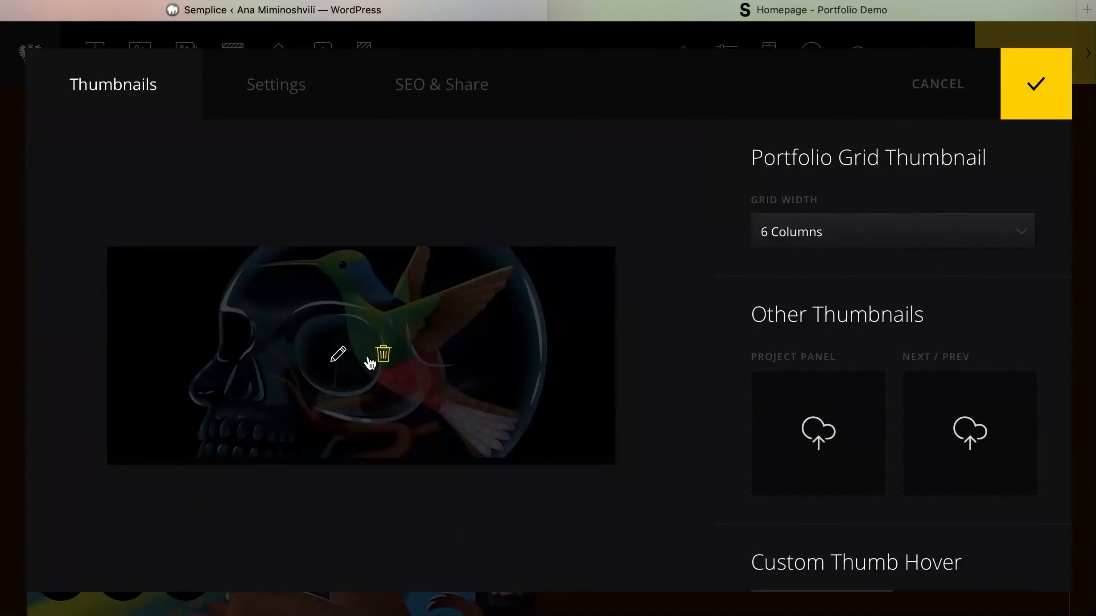
{"action": "left_click", "coordinate": [383, 358]}
{"action": "left_click", "coordinate": [498, 437]}
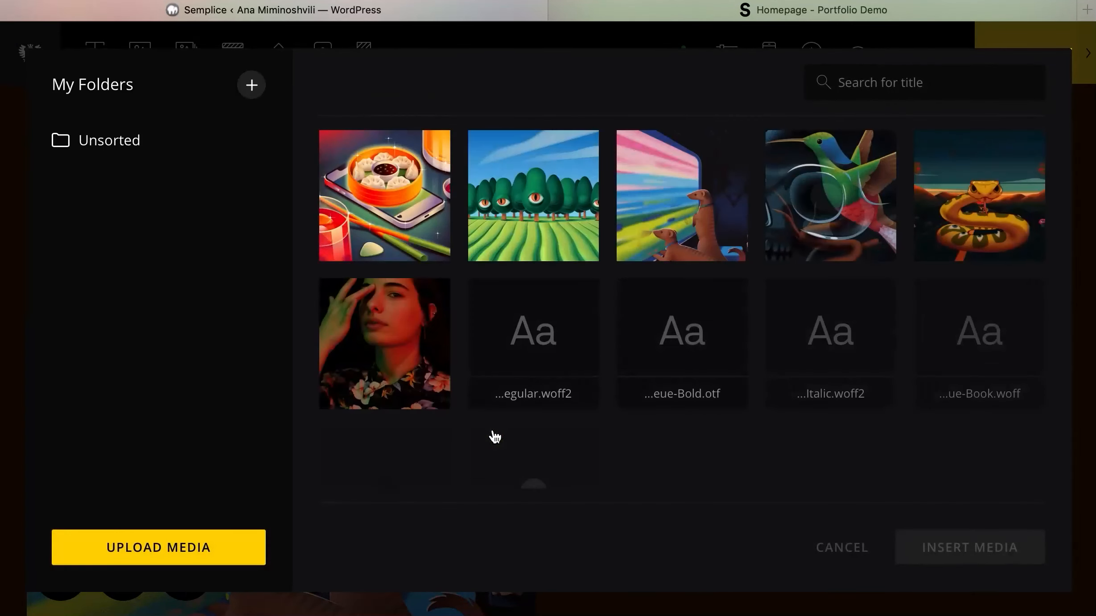
{"action": "left_click", "coordinate": [196, 544]}
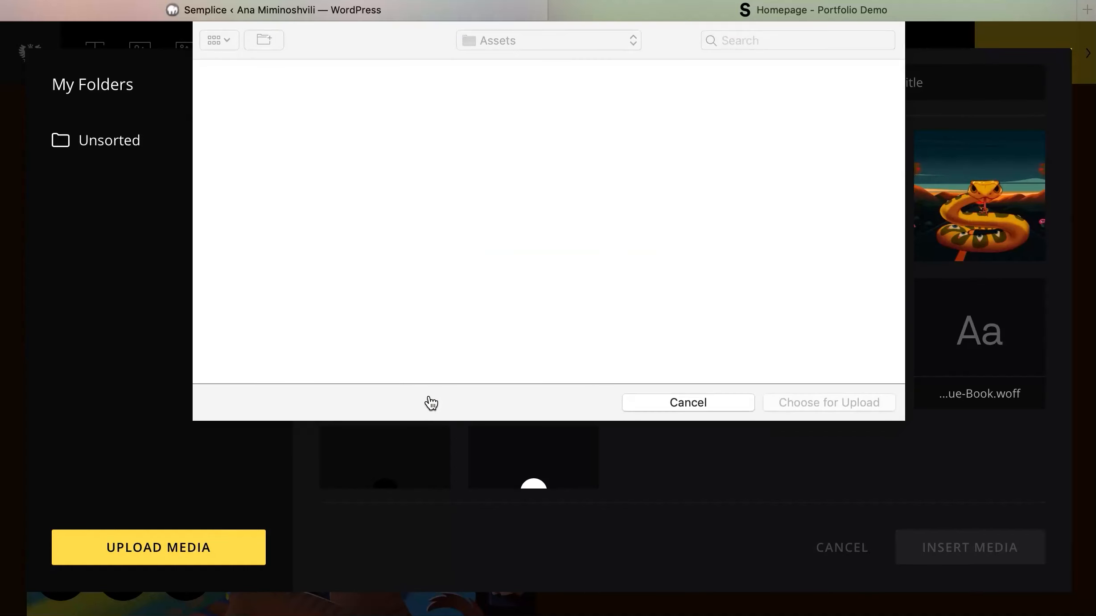
{"action": "double_click", "coordinate": [647, 216]}
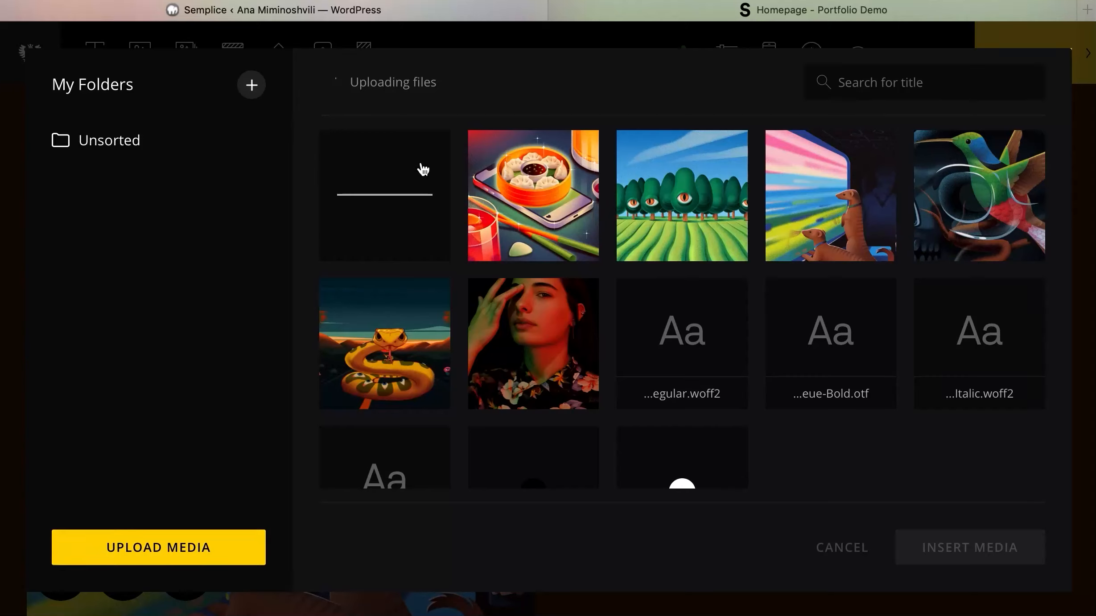
{"action": "left_click", "coordinate": [995, 557]}
{"action": "left_click", "coordinate": [1038, 91]}
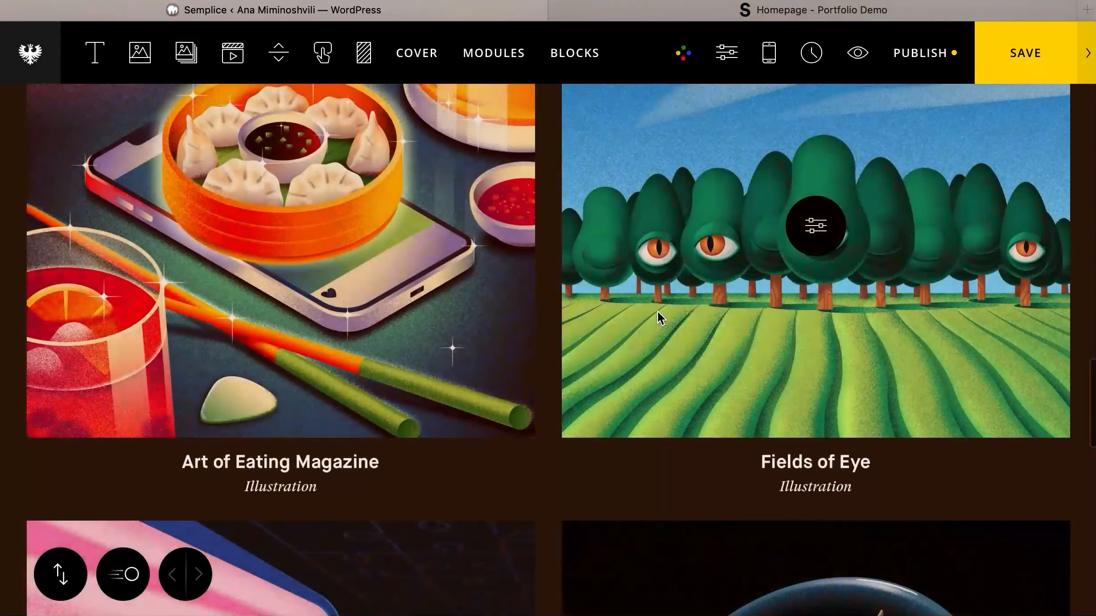
- Check the updated portfolio grid, save the Home page and return to the dashboard
{"action": "scroll", "coordinate": [658, 312], "scroll_direction": "down", "scroll_amount": 8}
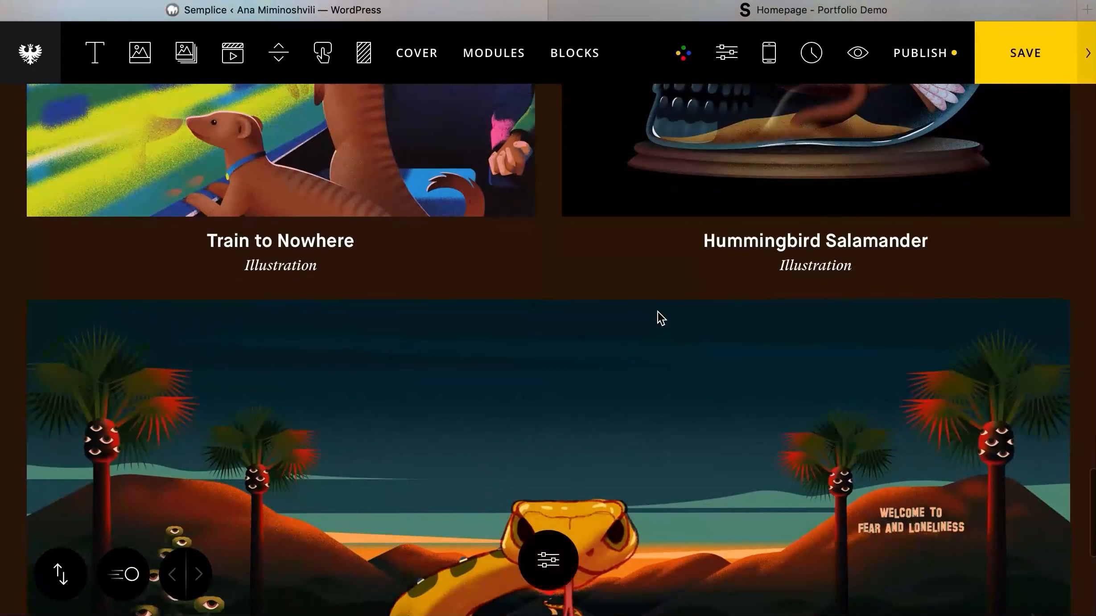
{"action": "scroll", "coordinate": [657, 312], "scroll_direction": "down", "scroll_amount": 4}
{"action": "scroll", "coordinate": [536, 362], "scroll_direction": "up", "scroll_amount": 15}
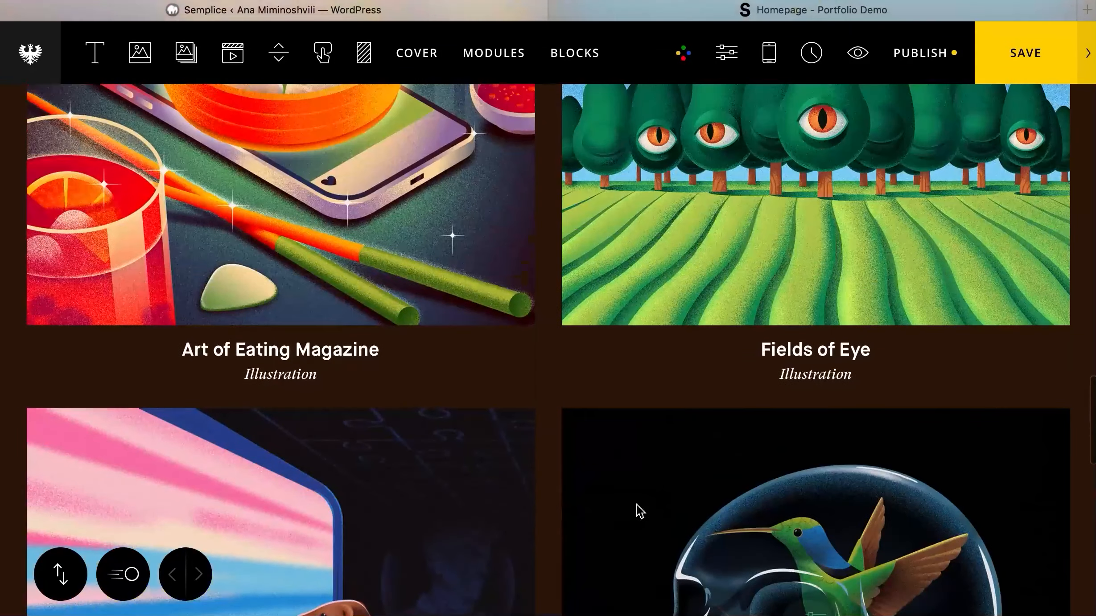
{"action": "scroll", "coordinate": [640, 510], "scroll_direction": "up", "scroll_amount": 20}
{"action": "scroll", "coordinate": [578, 223], "scroll_direction": "up", "scroll_amount": 2}
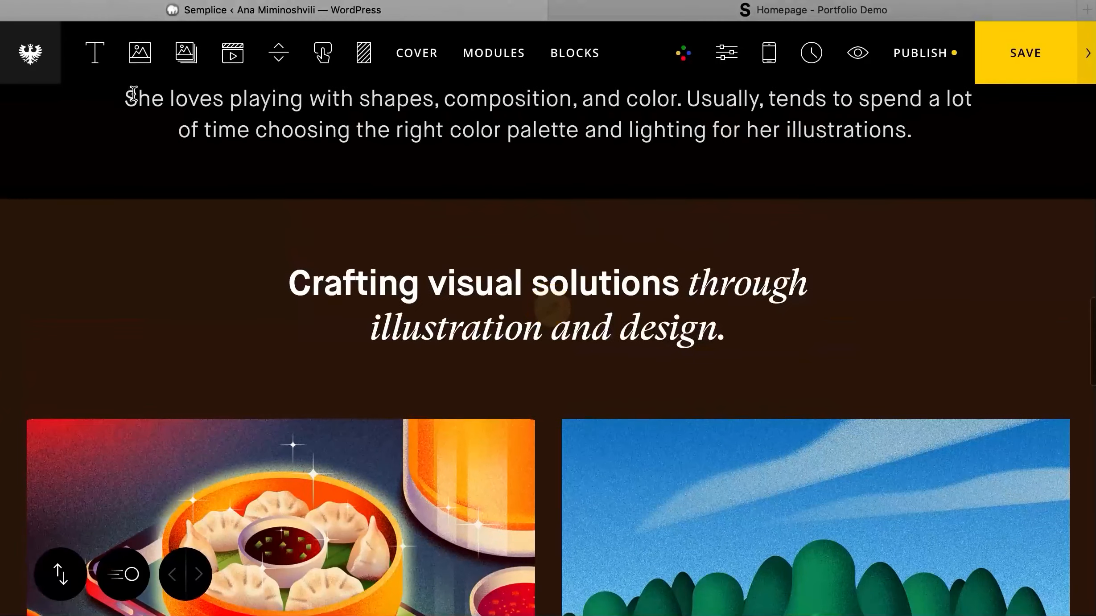
{"action": "left_click", "coordinate": [49, 53]}
{"action": "left_click", "coordinate": [103, 83]}
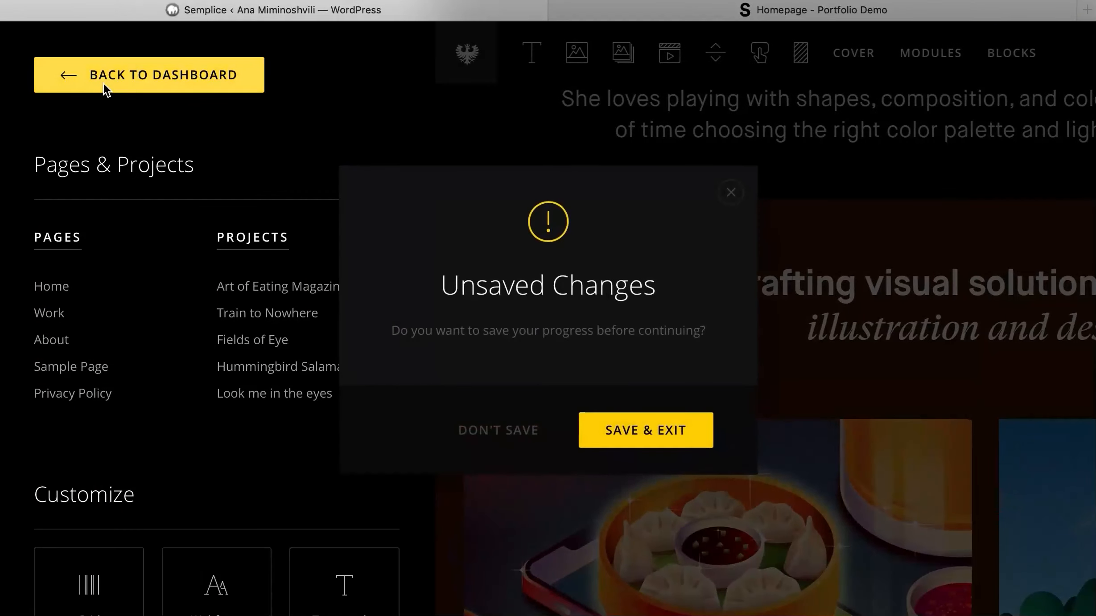
{"action": "left_click", "coordinate": [650, 430]}
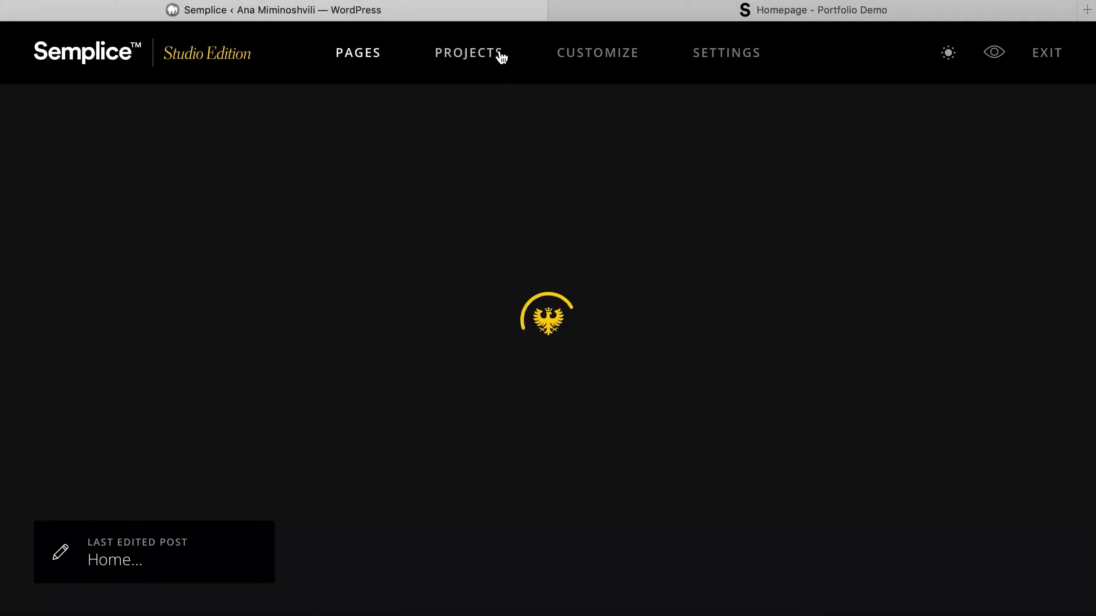
- Reorder the projects as Look me in the eyes, Hummingbird Salamander, Train to Nowhere, Art of Eating Magazine and Fields of Eye
{"action": "left_click", "coordinate": [501, 55]}
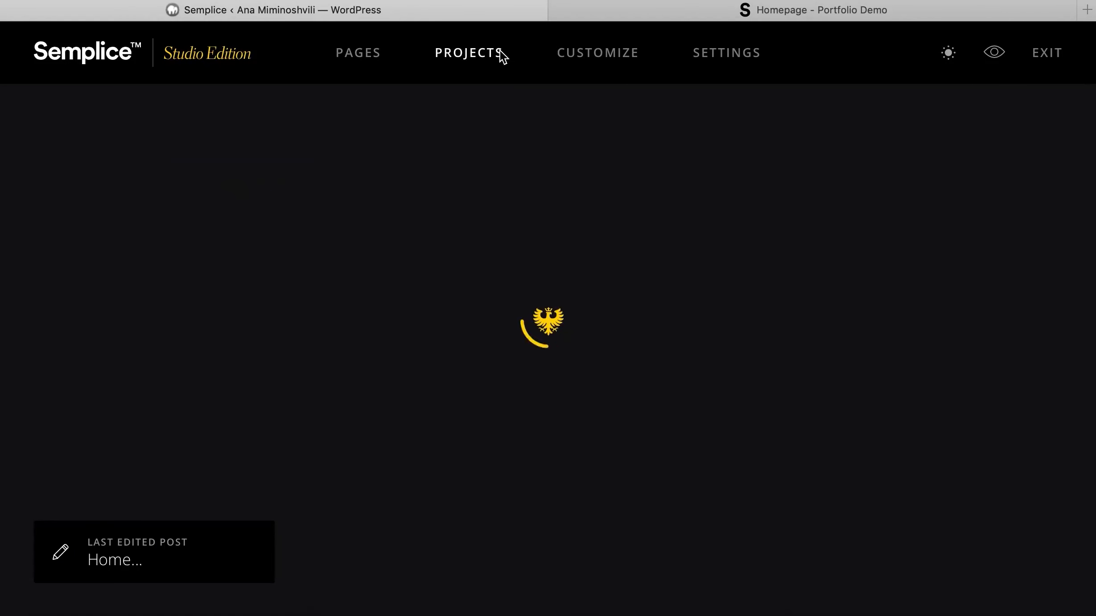
{"action": "scroll", "coordinate": [575, 255], "scroll_direction": "down", "scroll_amount": 5}
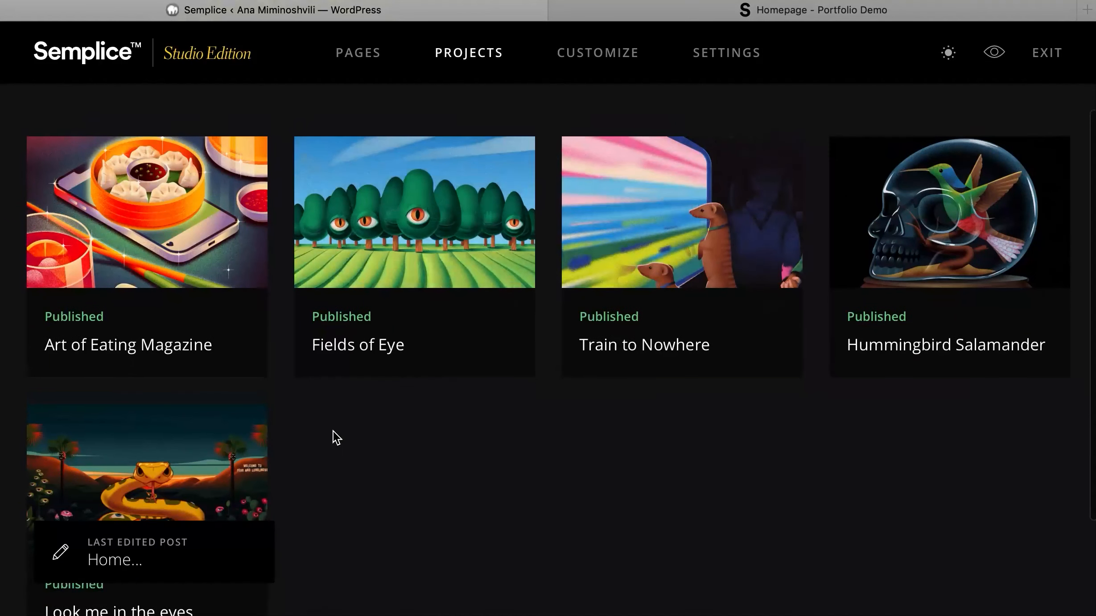
{"action": "mouse_move", "coordinate": [169, 455]}
{"action": "left_click_drag", "start_coordinate": [168, 455], "coordinate": [93, 313]}
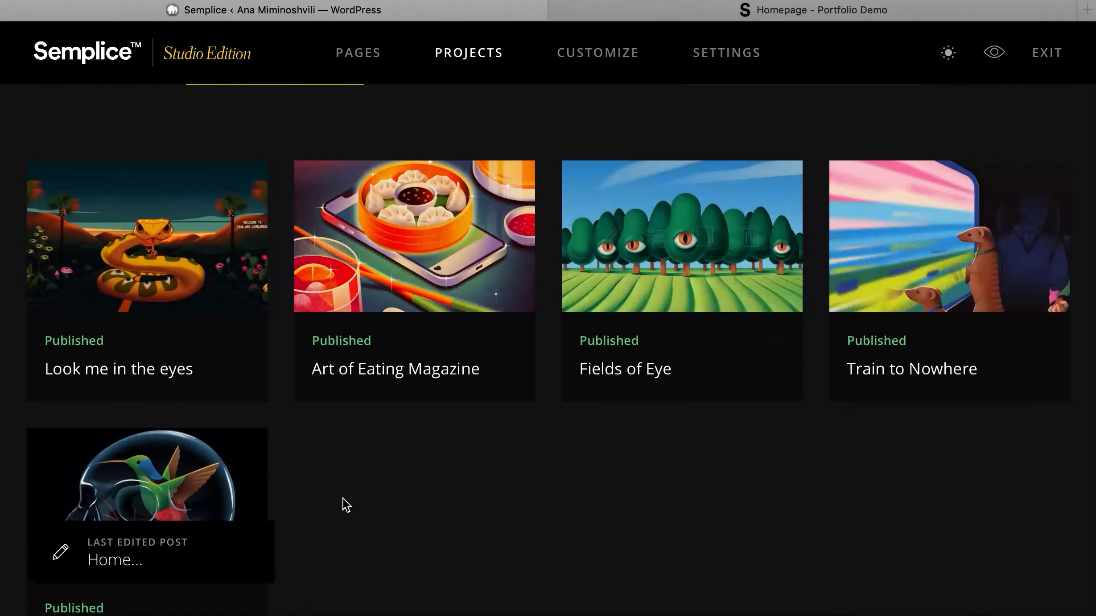
{"action": "left_click_drag", "start_coordinate": [129, 503], "coordinate": [326, 304]}
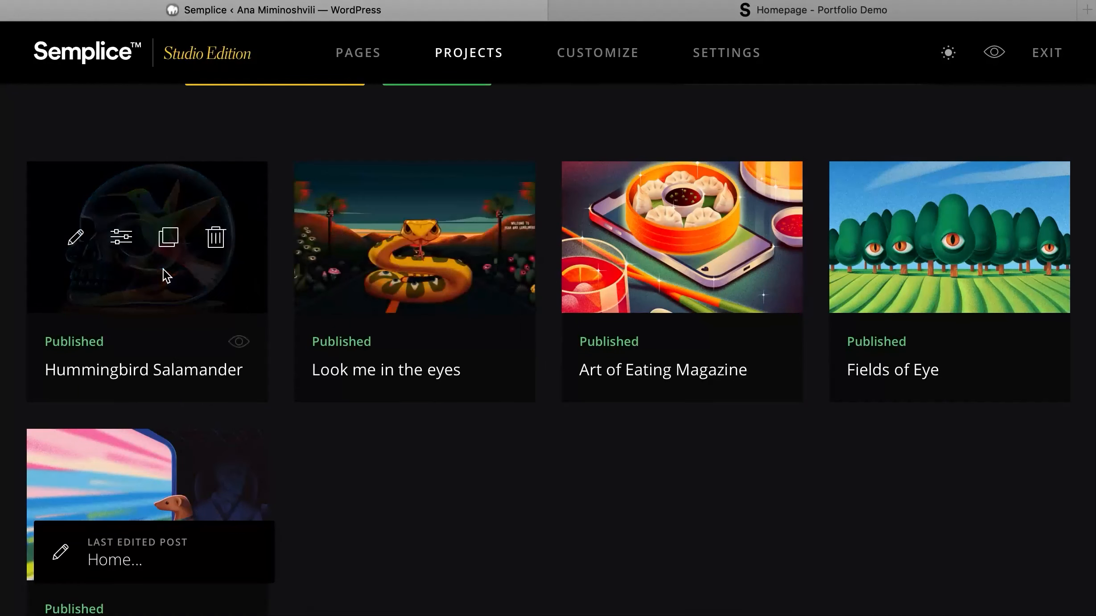
{"action": "left_click_drag", "start_coordinate": [163, 270], "coordinate": [623, 327]}
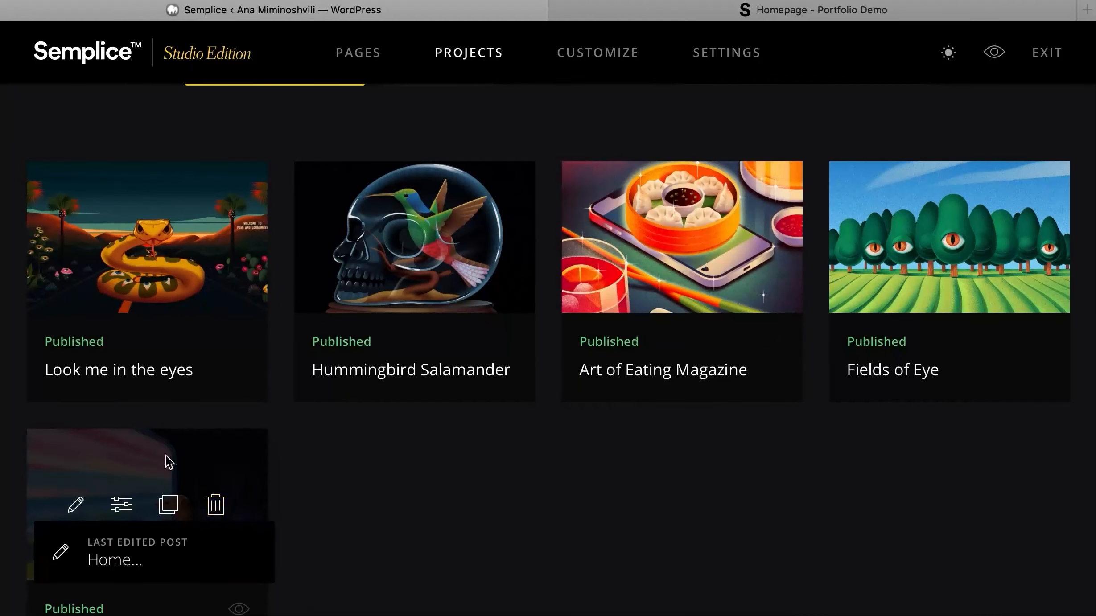
{"action": "left_click_drag", "start_coordinate": [167, 456], "coordinate": [624, 339]}
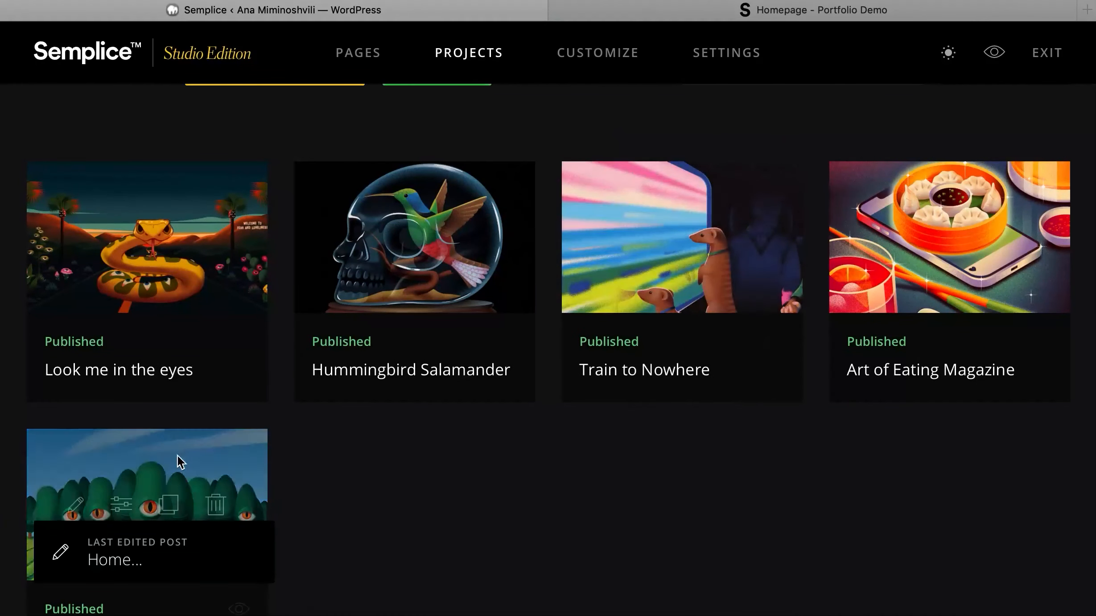
{"action": "scroll", "coordinate": [837, 225], "scroll_direction": "down", "scroll_amount": 3}
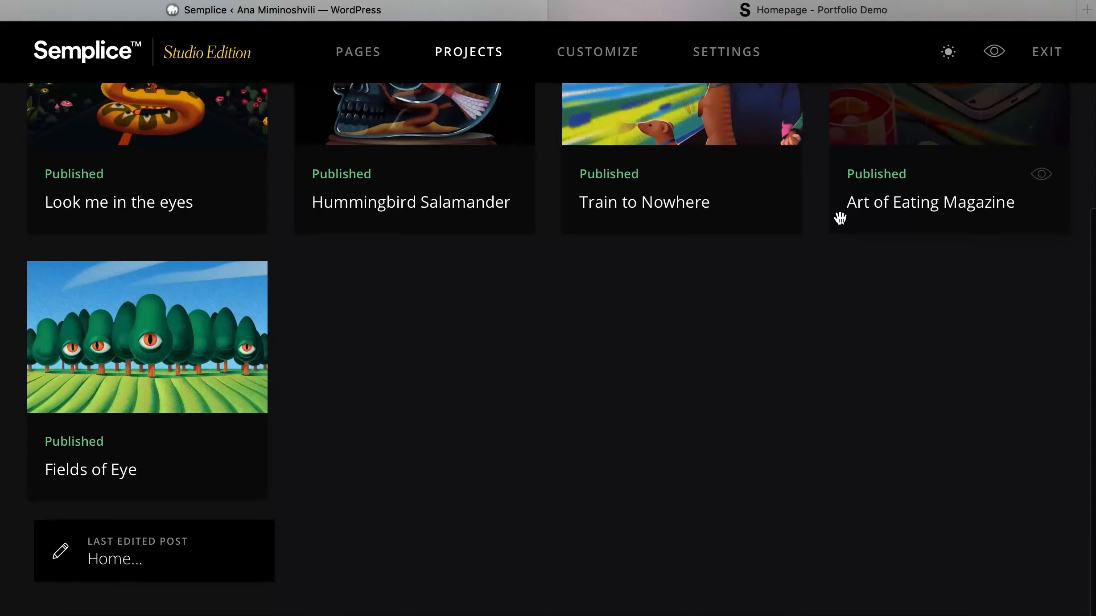
{"action": "scroll", "coordinate": [308, 359], "scroll_direction": "up", "scroll_amount": 3}
{"action": "scroll", "coordinate": [308, 359], "scroll_direction": "up", "scroll_amount": 4}
- Preview the live Home page from the pages list, examine the project order and thumbnail widths in its grid, and close the preview
{"action": "left_click", "coordinate": [365, 53]}
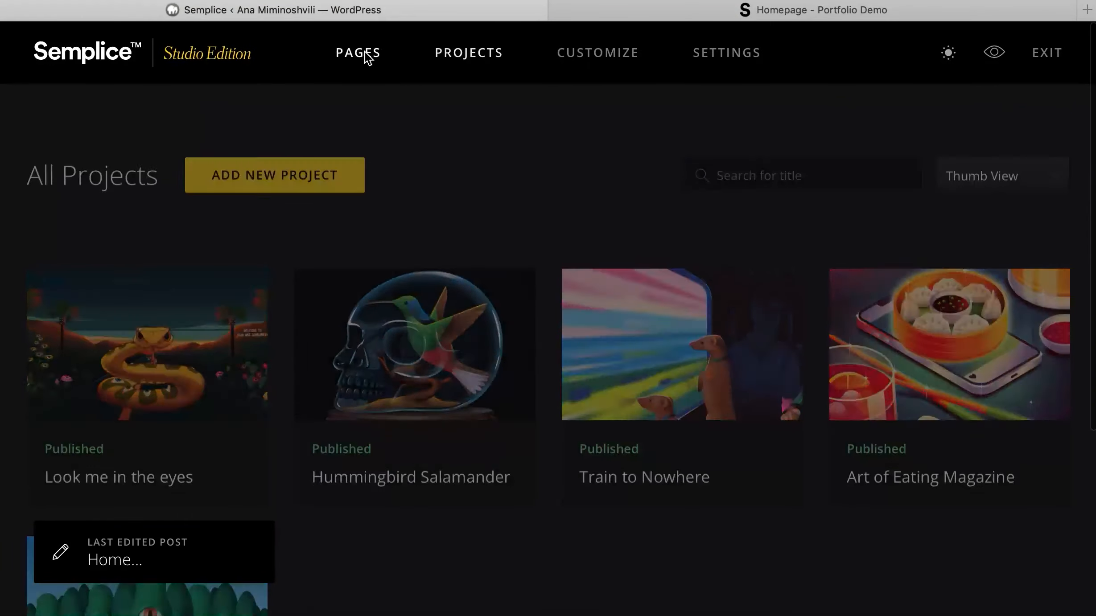
{"action": "scroll", "coordinate": [440, 286], "scroll_direction": "down", "scroll_amount": 3}
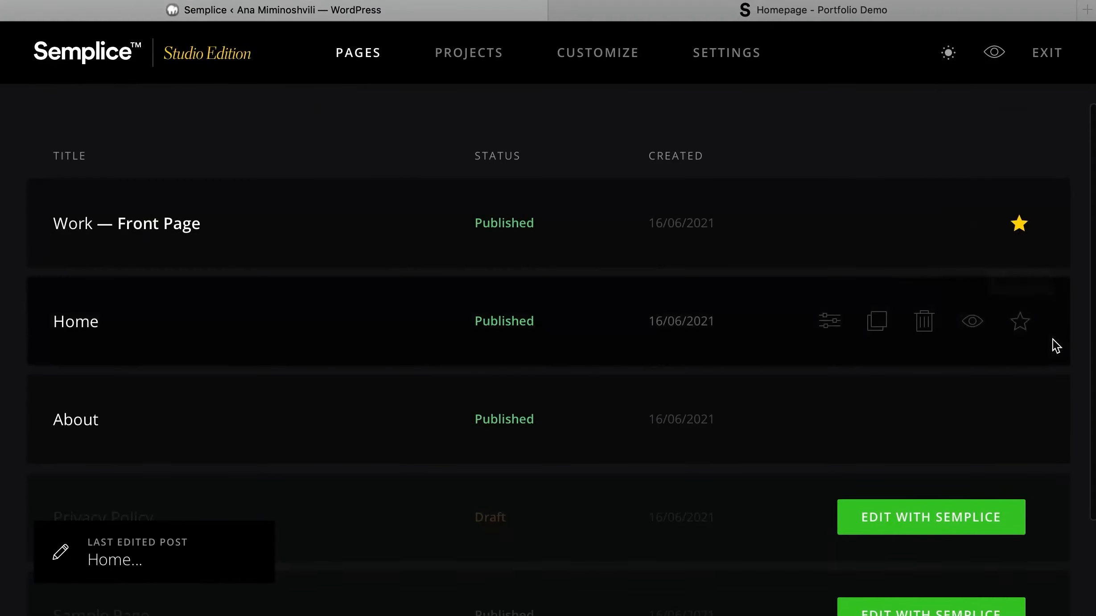
{"action": "left_click", "coordinate": [971, 321]}
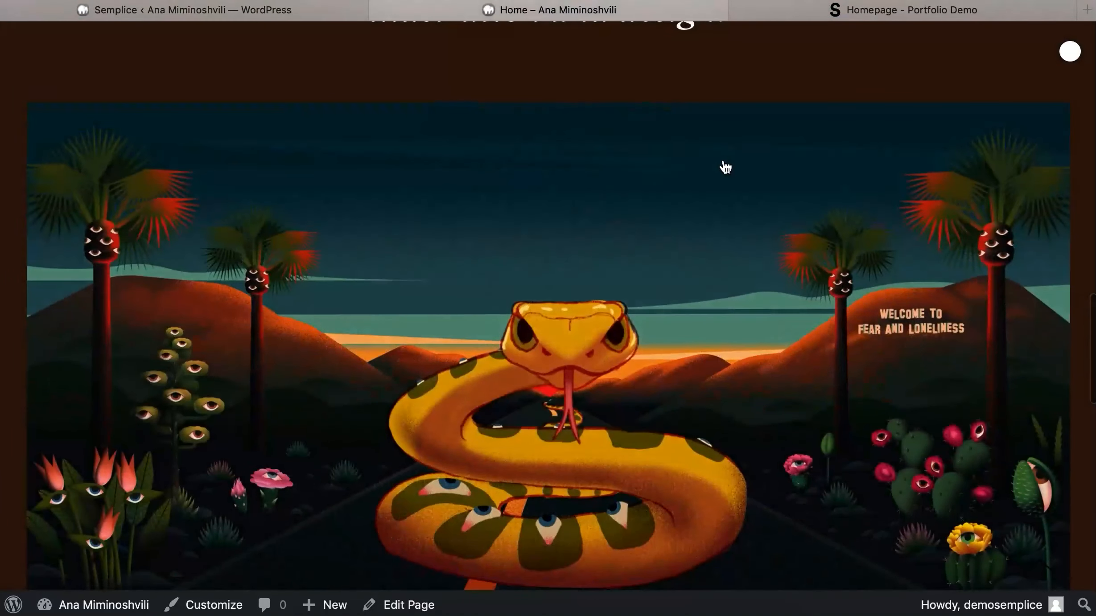
{"action": "scroll", "coordinate": [725, 167], "scroll_direction": "up", "scroll_amount": 8}
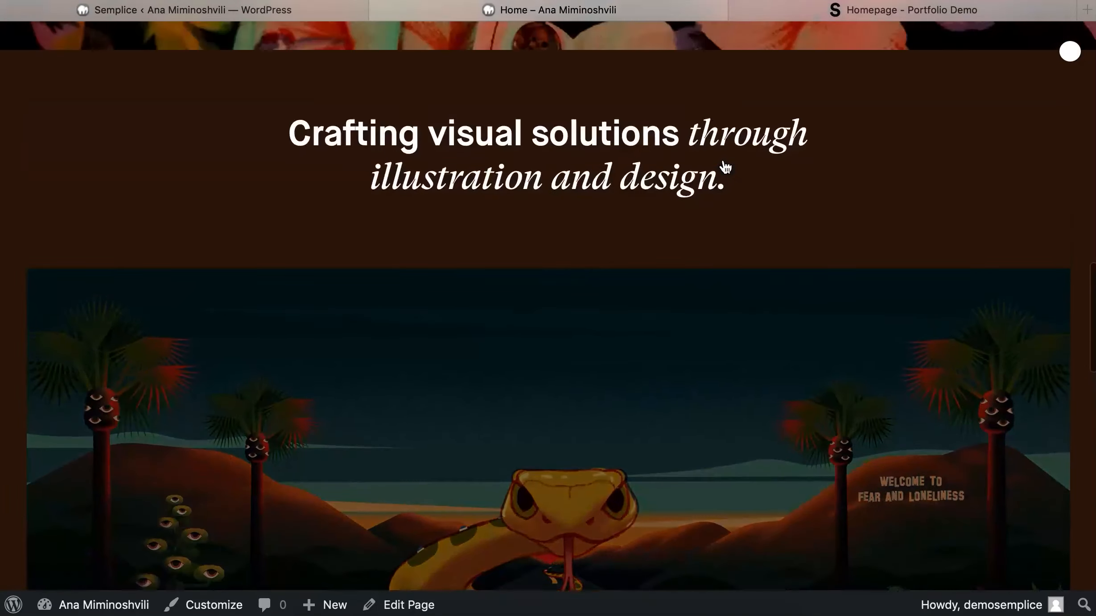
{"action": "scroll", "coordinate": [743, 245], "scroll_direction": "down", "scroll_amount": 10}
{"action": "scroll", "coordinate": [566, 229], "scroll_direction": "down", "scroll_amount": 3}
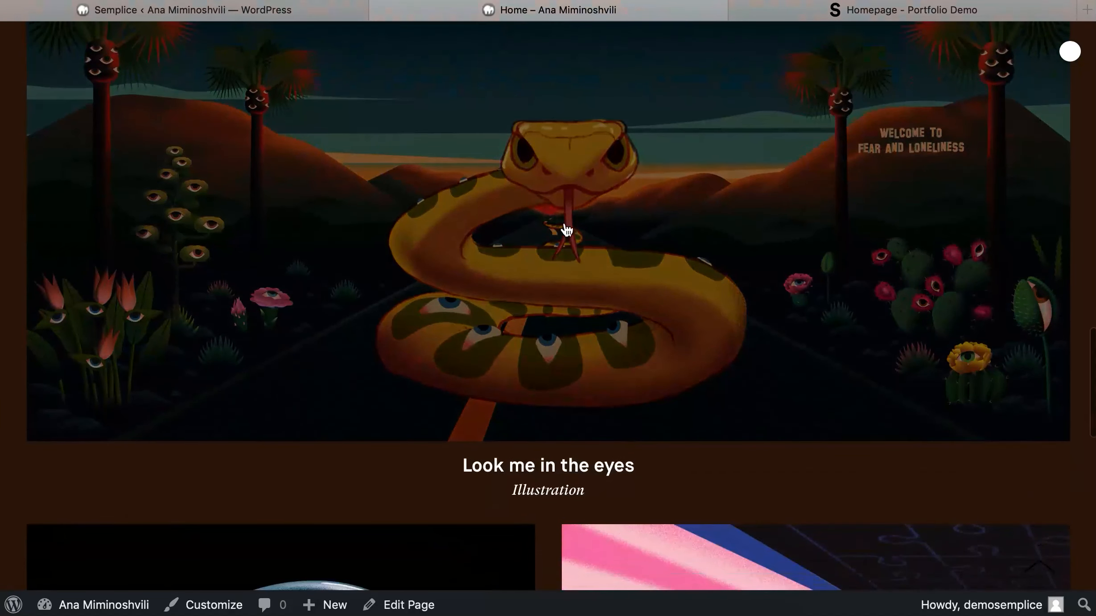
{"action": "scroll", "coordinate": [579, 231], "scroll_direction": "down", "scroll_amount": 10}
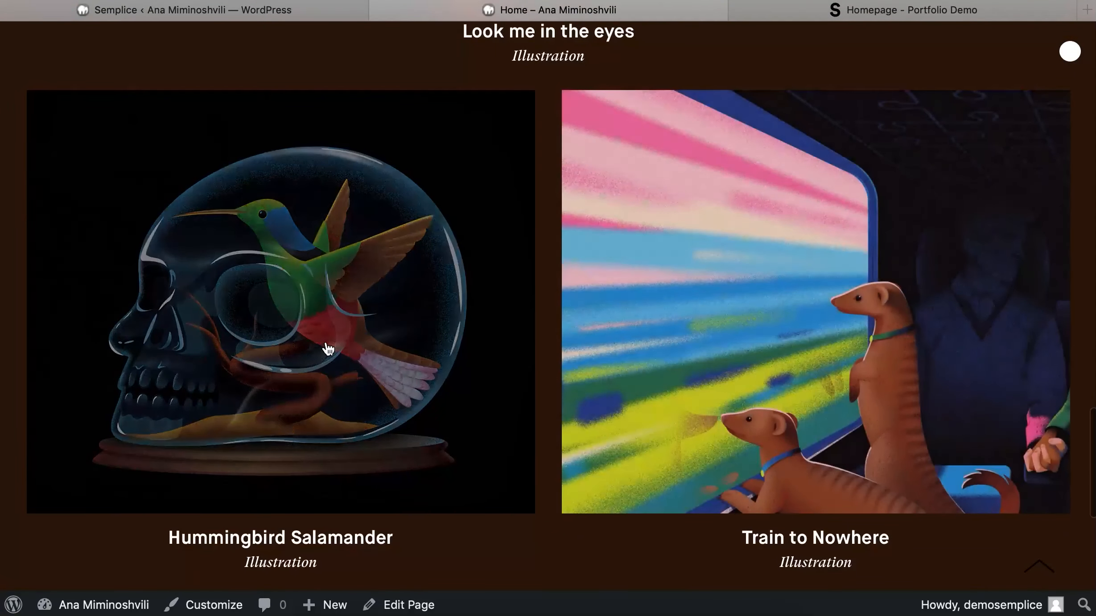
{"action": "scroll", "coordinate": [330, 350], "scroll_direction": "down", "scroll_amount": 5}
{"action": "scroll", "coordinate": [329, 349], "scroll_direction": "down", "scroll_amount": 5}
{"action": "scroll", "coordinate": [707, 337], "scroll_direction": "down", "scroll_amount": 1}
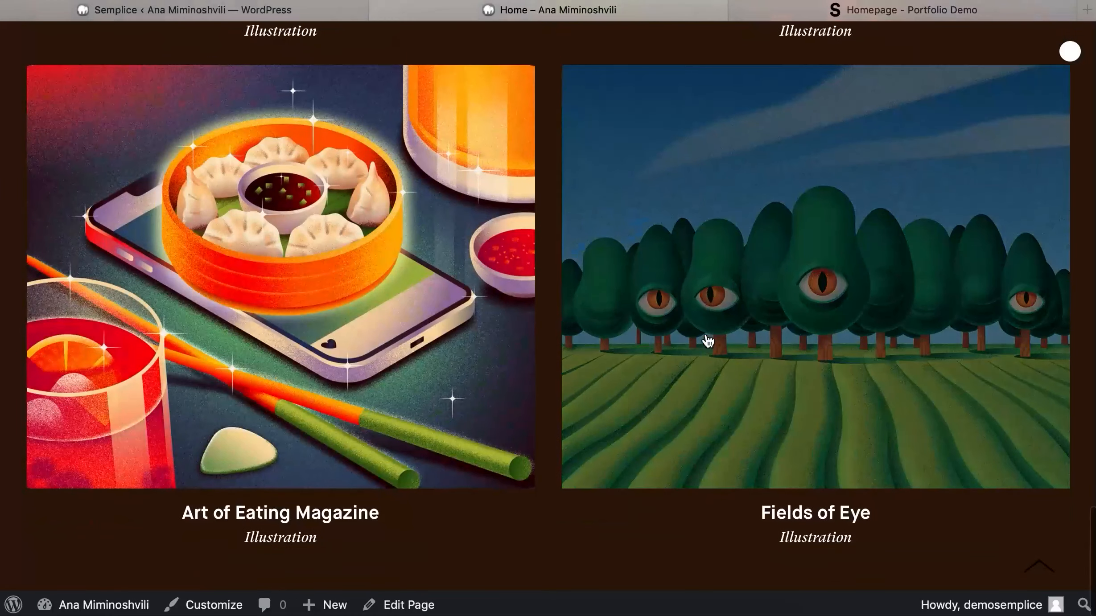
{"action": "scroll", "coordinate": [708, 341], "scroll_direction": "up", "scroll_amount": 2}
{"action": "scroll", "coordinate": [707, 339], "scroll_direction": "up", "scroll_amount": 20}
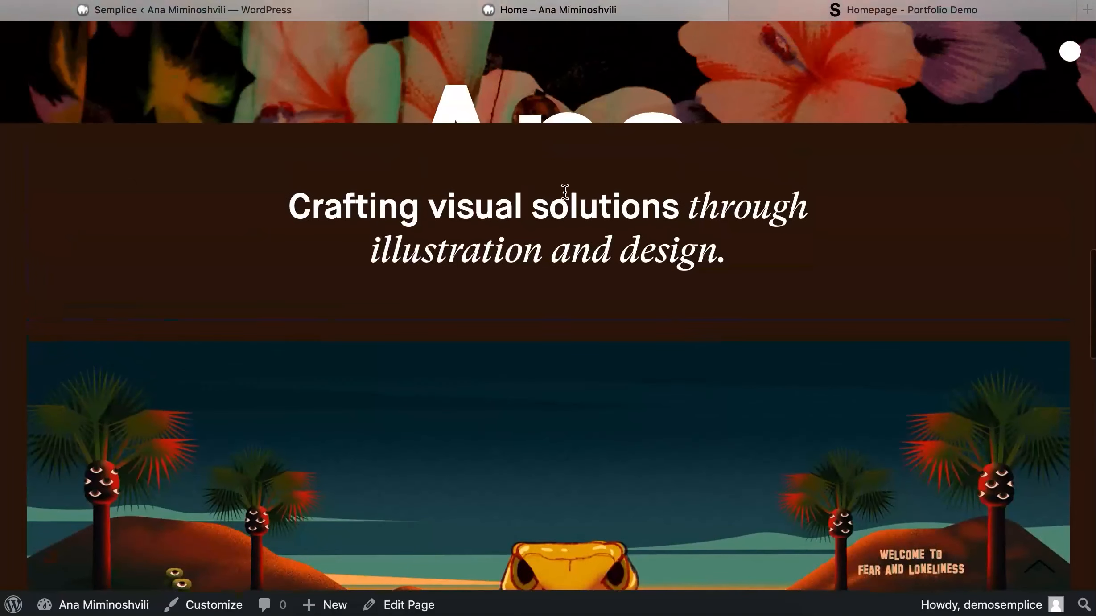
{"action": "left_click", "coordinate": [379, 10]}
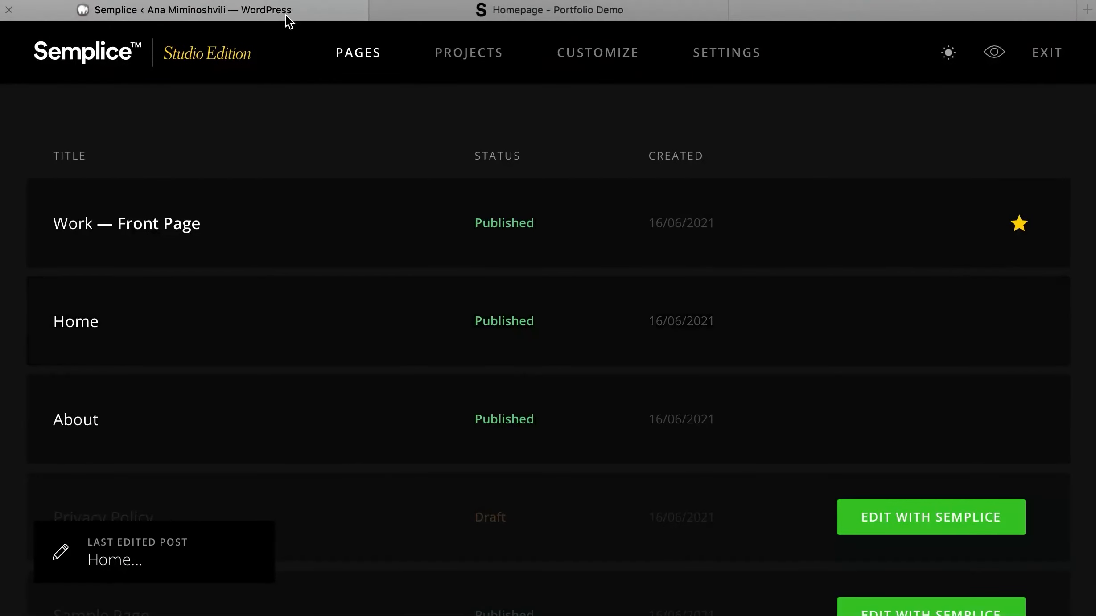
- Set the background color opacity of the global Thumb Hover to 0
{"action": "left_click", "coordinate": [576, 54]}
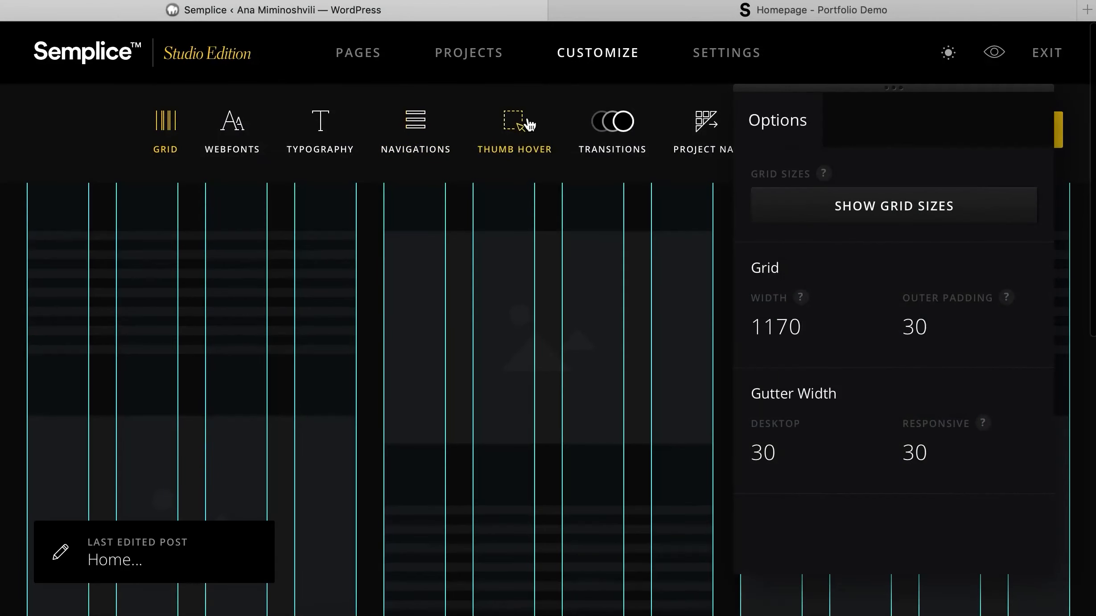
{"action": "left_click", "coordinate": [521, 132]}
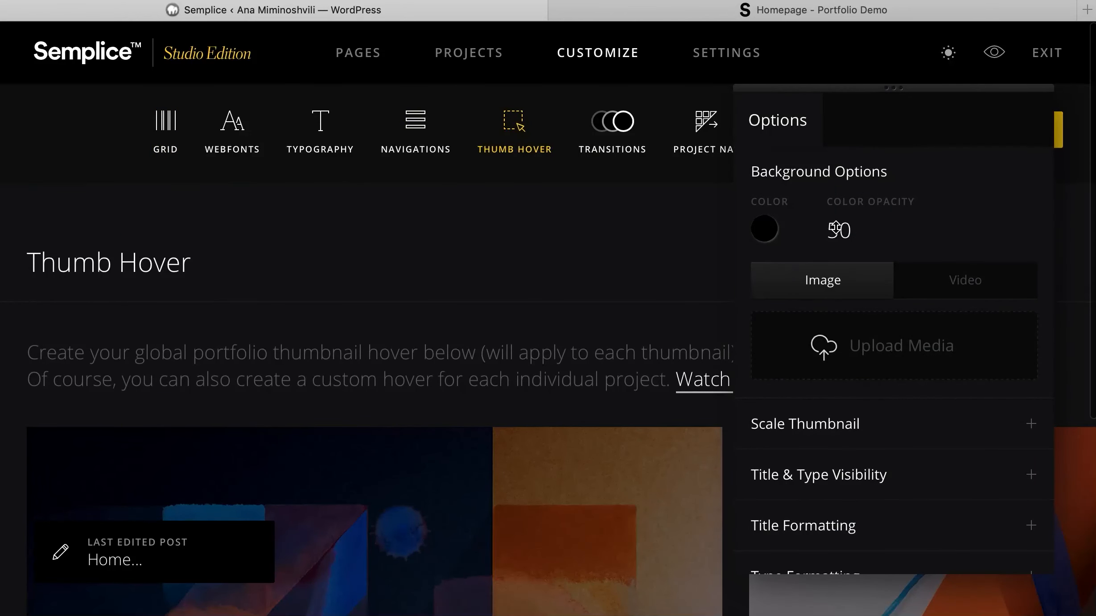
{"action": "double_click", "coordinate": [841, 229]}
{"action": "type", "text": "0"}
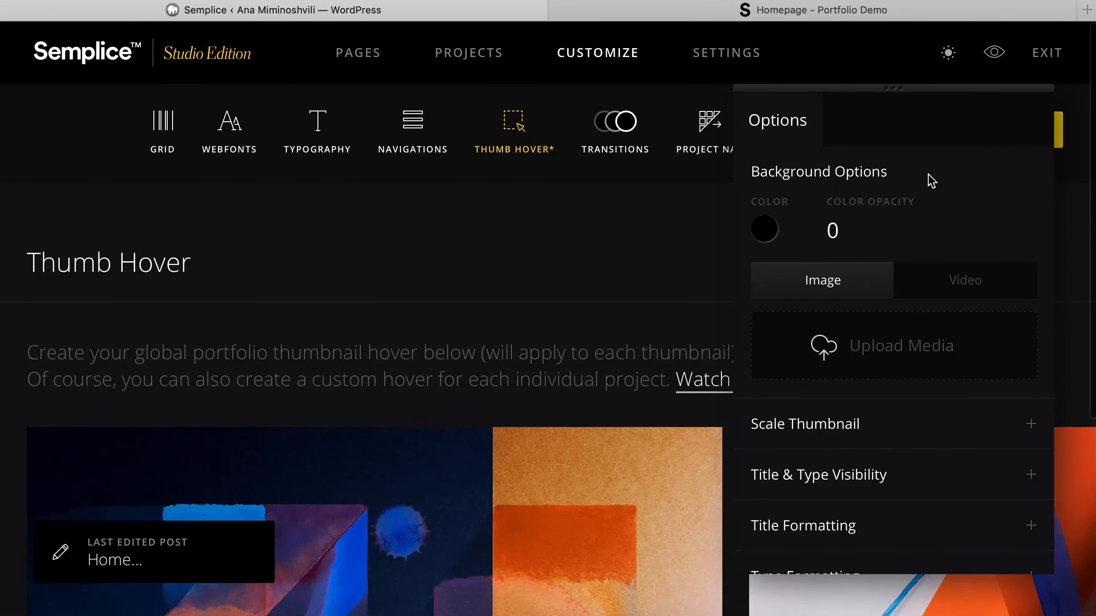
{"action": "scroll", "coordinate": [544, 443], "scroll_direction": "down", "scroll_amount": 5}
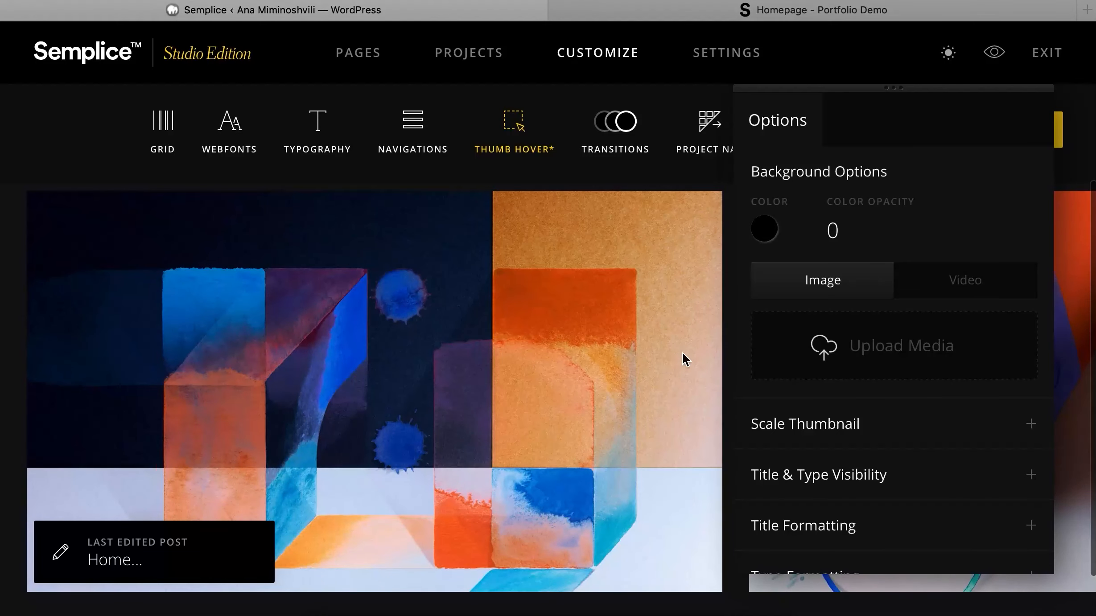
- Enable Scale Thumbnail for the global thumb hover and save the customization
{"action": "left_click", "coordinate": [856, 422]}
{"action": "scroll", "coordinate": [857, 419], "scroll_direction": "down", "scroll_amount": 3}
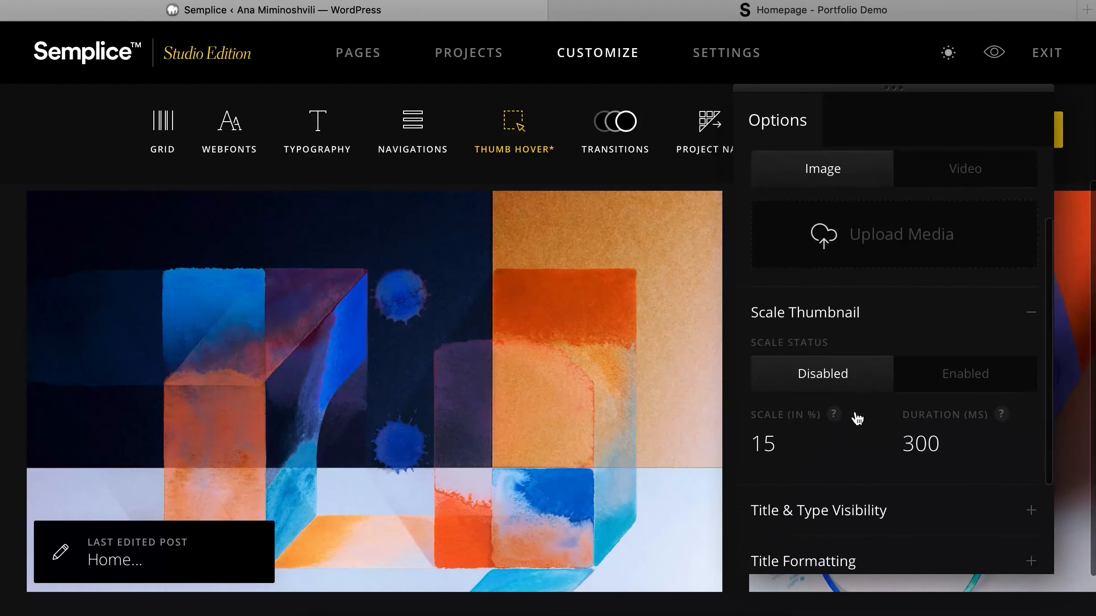
{"action": "left_click", "coordinate": [966, 362]}
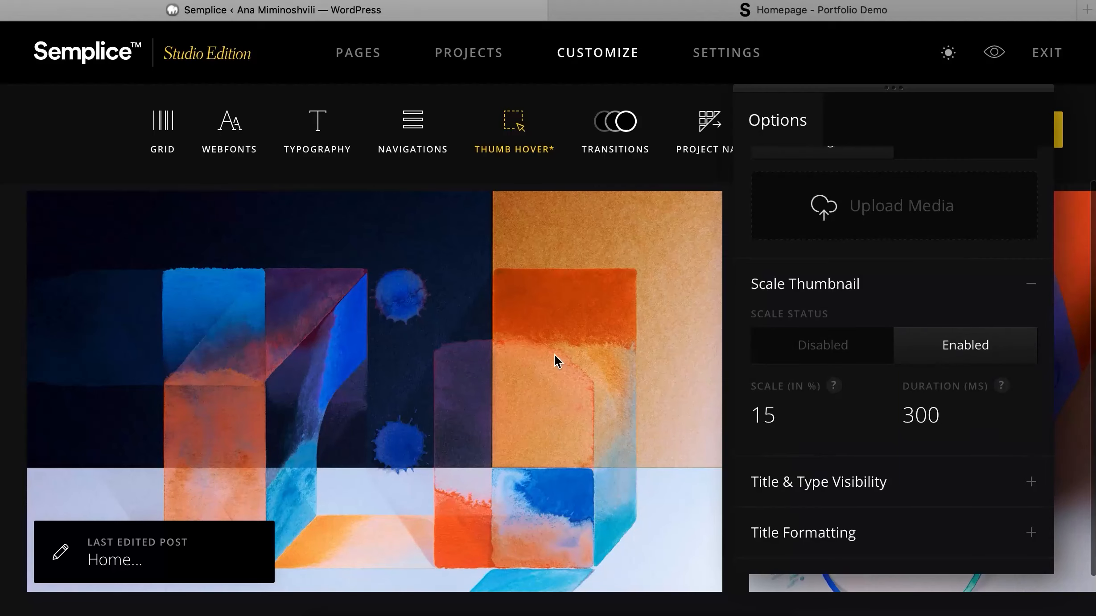
{"action": "scroll", "coordinate": [808, 409], "scroll_direction": "up", "scroll_amount": 4}
{"action": "scroll", "coordinate": [886, 327], "scroll_direction": "down", "scroll_amount": 7}
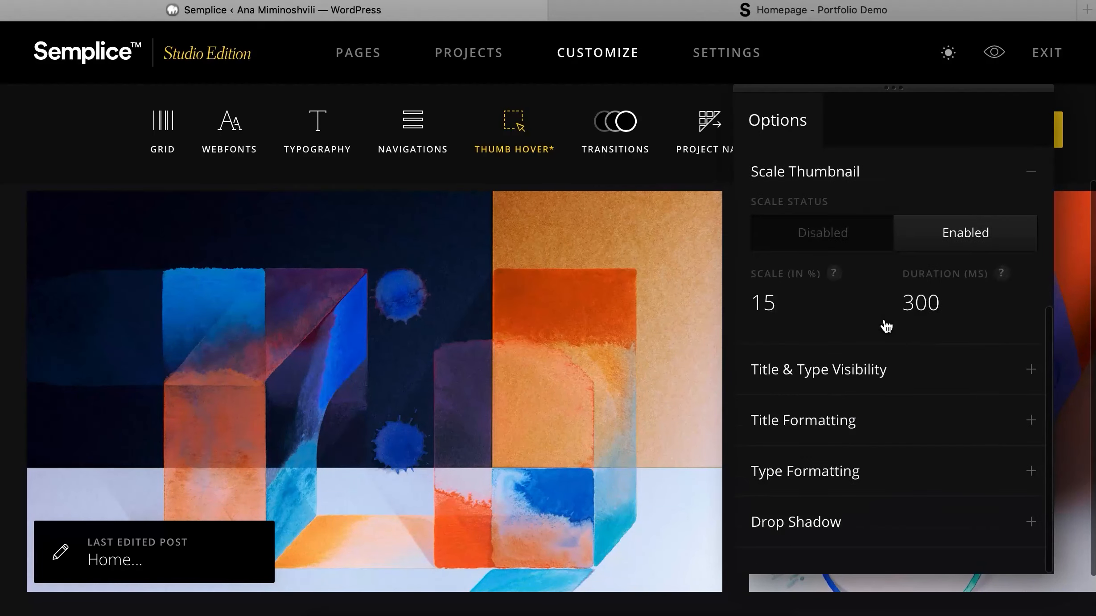
{"action": "left_click_drag", "start_coordinate": [934, 87], "coordinate": [675, 87]}
{"action": "left_click", "coordinate": [1032, 142]}
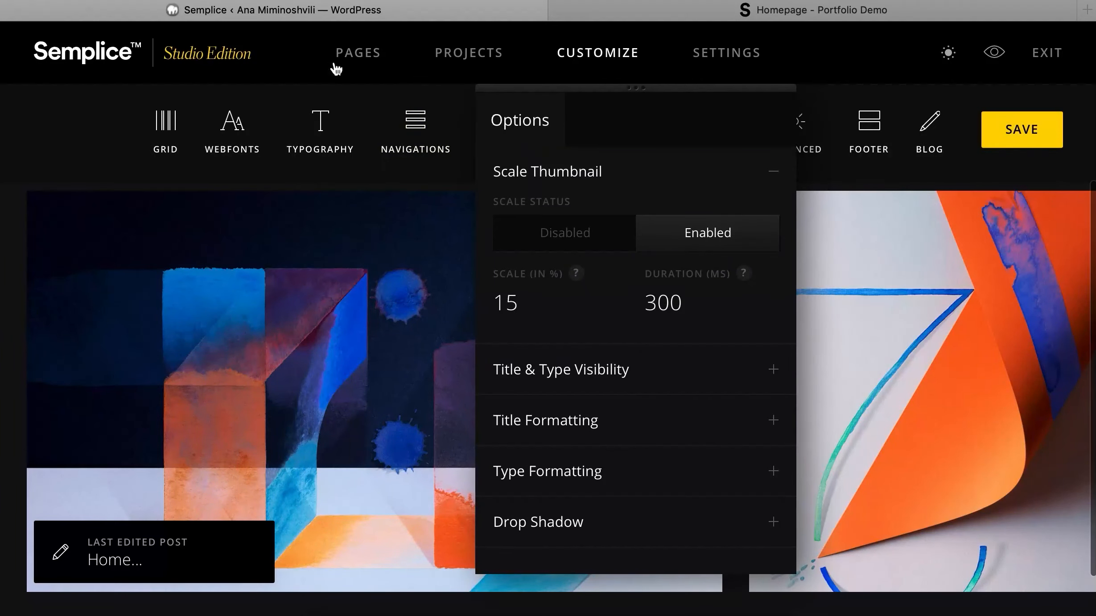
- Preview the live Home page from the pages list and check the hover scaling on the project thumbnails
{"action": "left_click", "coordinate": [350, 54]}
{"action": "scroll", "coordinate": [452, 269], "scroll_direction": "down", "scroll_amount": 5}
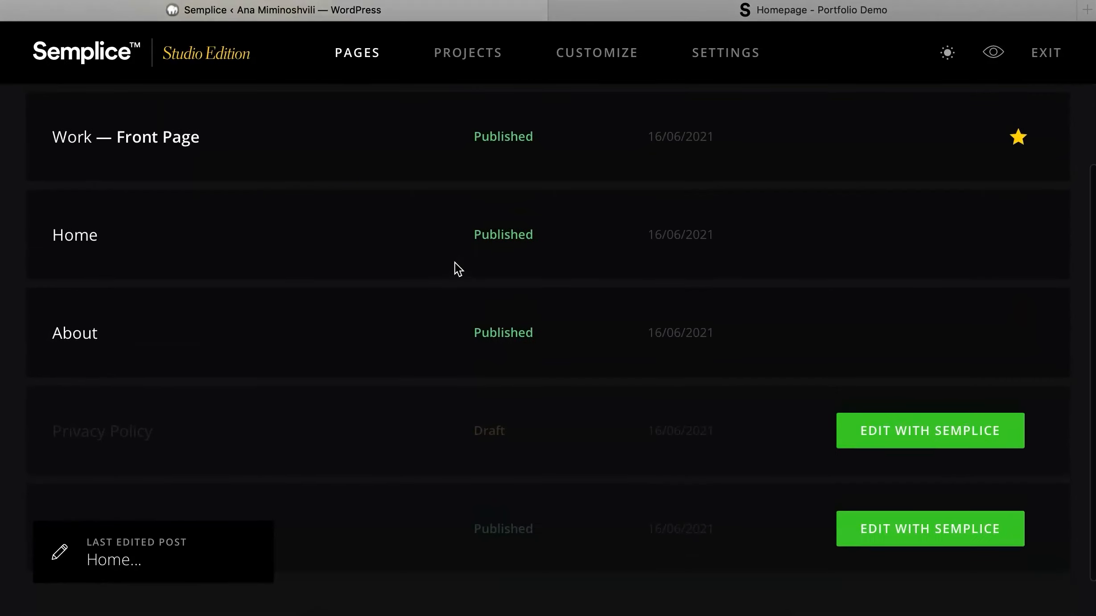
{"action": "left_click", "coordinate": [972, 234]}
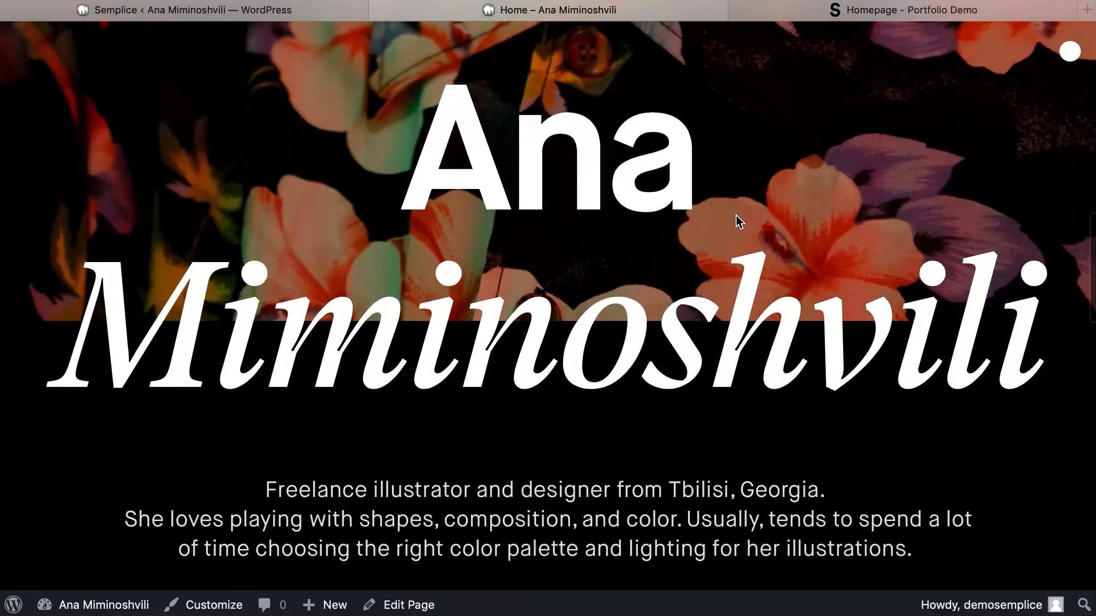
{"action": "scroll", "coordinate": [735, 216], "scroll_direction": "down", "scroll_amount": 5}
{"action": "scroll", "coordinate": [735, 216], "scroll_direction": "down", "scroll_amount": 3}
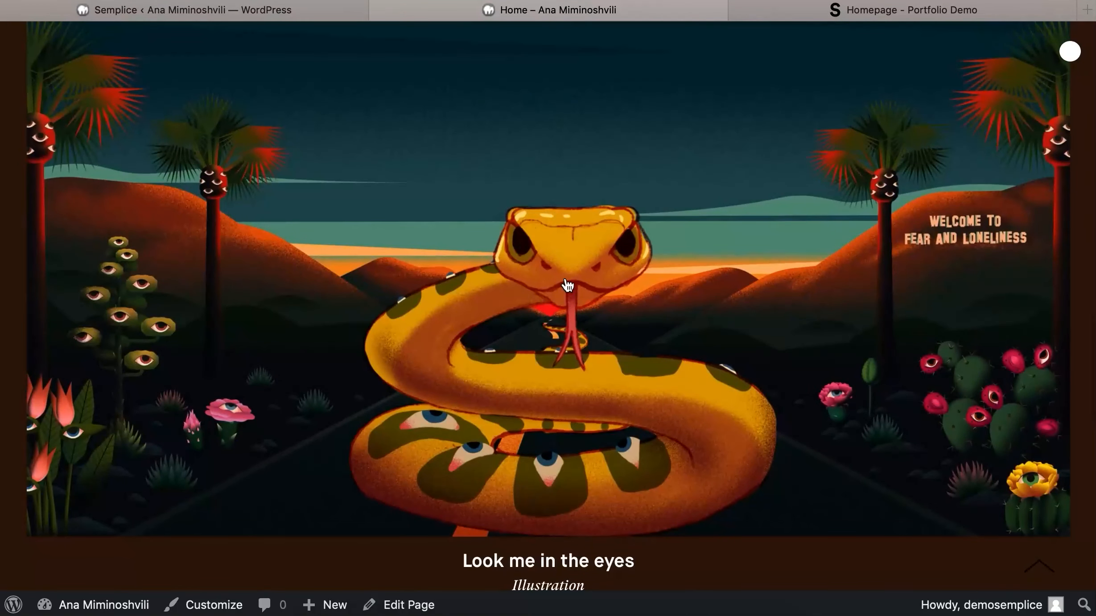
{"action": "scroll", "coordinate": [567, 285], "scroll_direction": "down", "scroll_amount": 10}
{"action": "scroll", "coordinate": [568, 284], "scroll_direction": "down", "scroll_amount": 2}
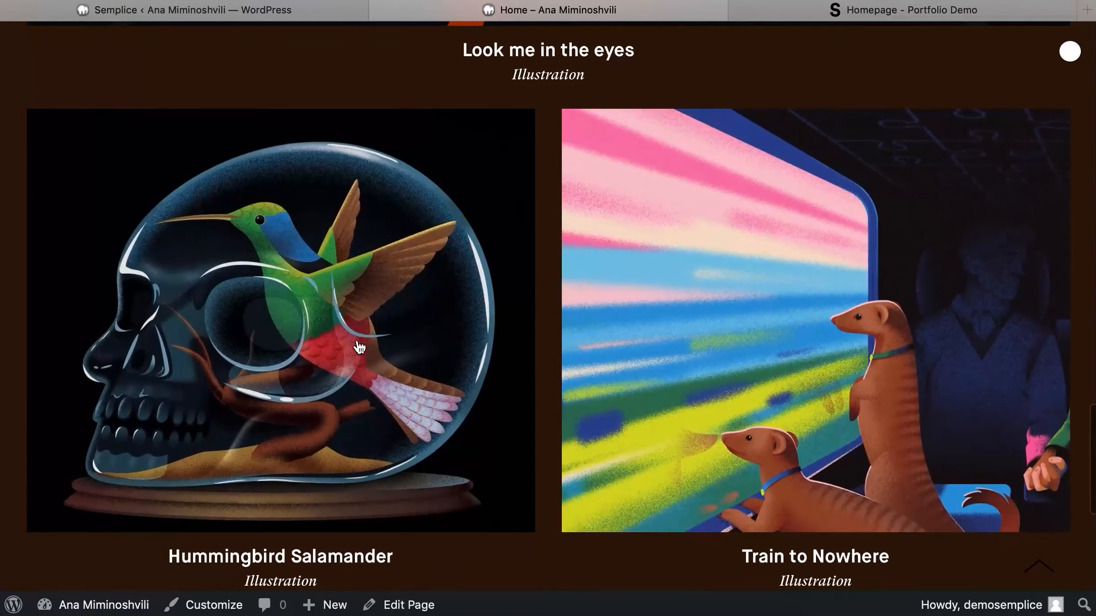
- Set the Thumb Hover thumbnail scale to 10% with a 600 ms duration, and save the customization
{"action": "left_click", "coordinate": [294, 16]}
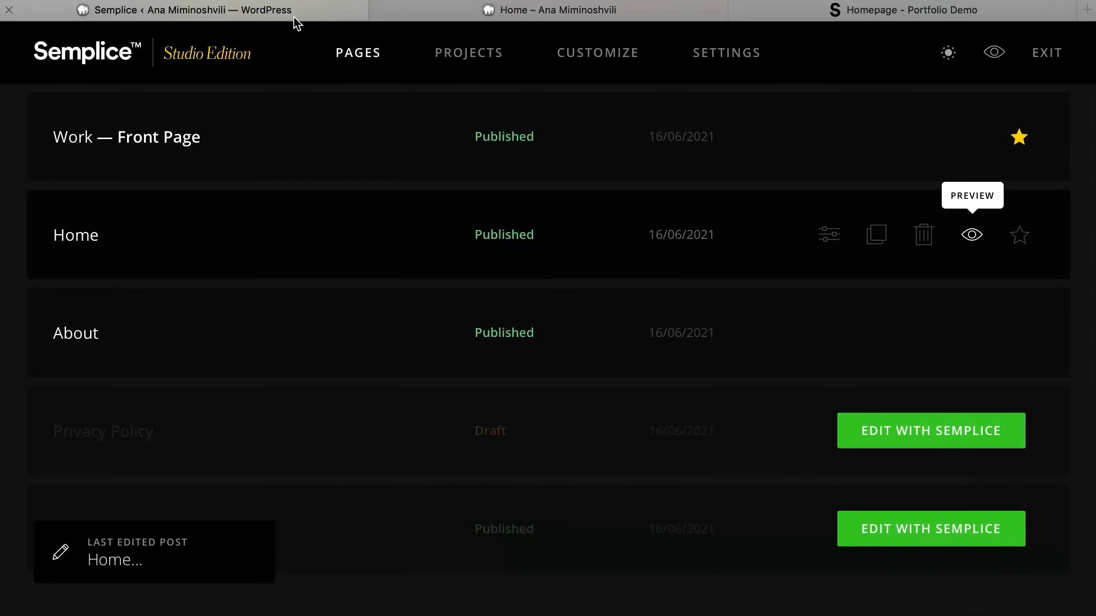
{"action": "left_click", "coordinate": [586, 76]}
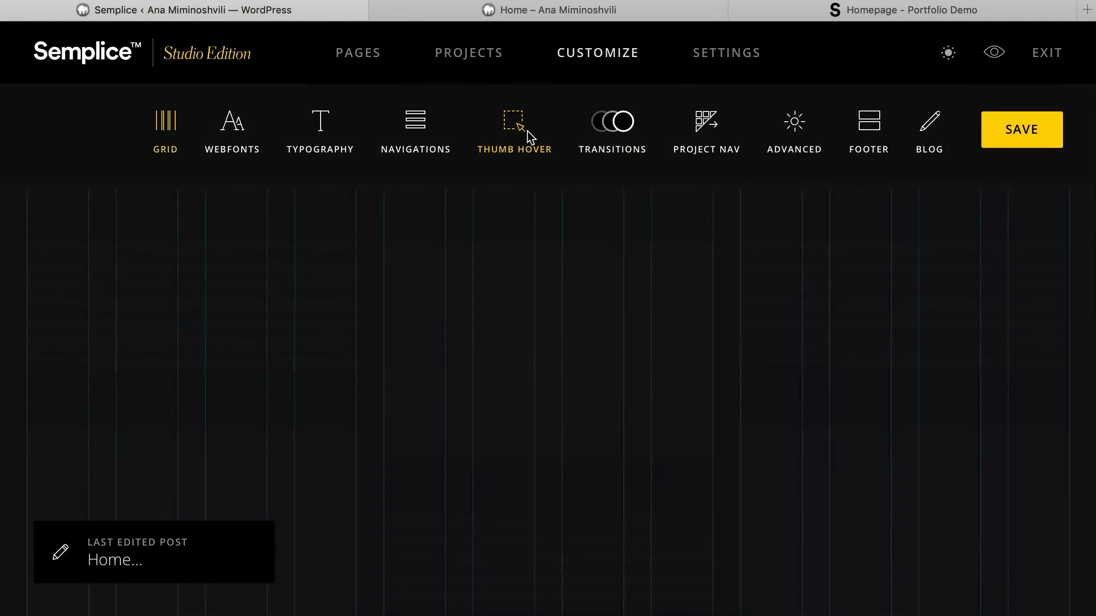
{"action": "left_click", "coordinate": [527, 131]}
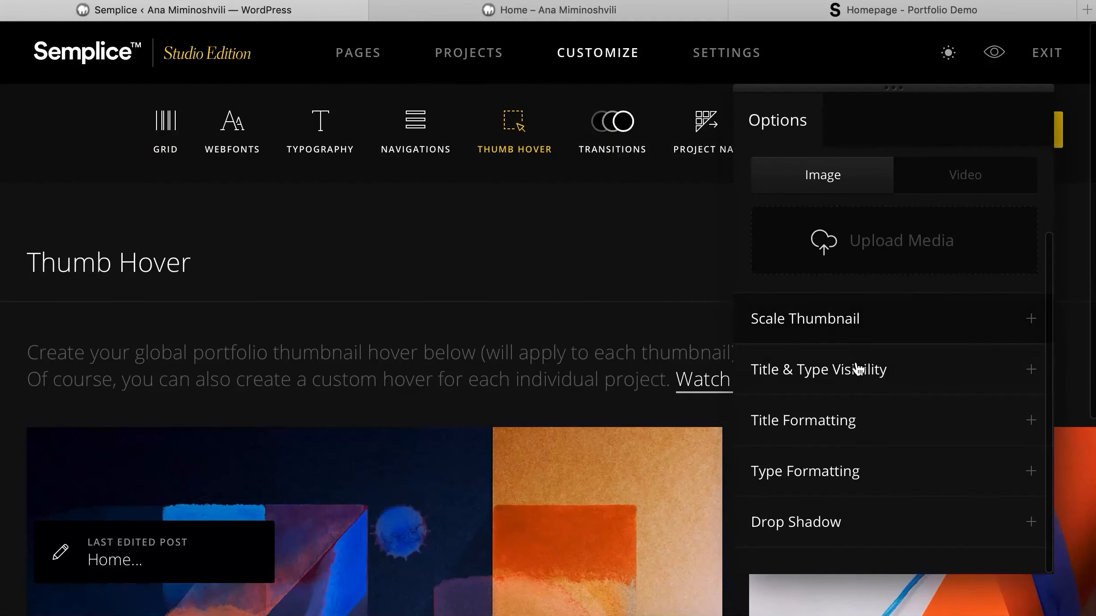
{"action": "left_click", "coordinate": [857, 322]}
{"action": "key", "text": "BackSpace"}
{"action": "type", "text": "0"}
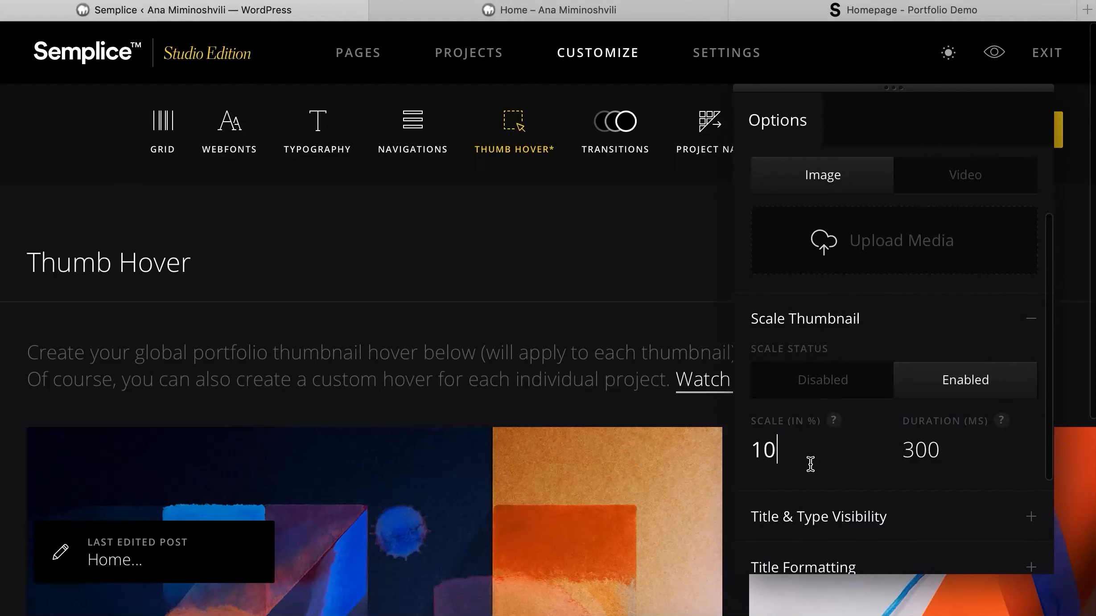
{"action": "left_click_drag", "start_coordinate": [942, 451], "coordinate": [937, 344]}
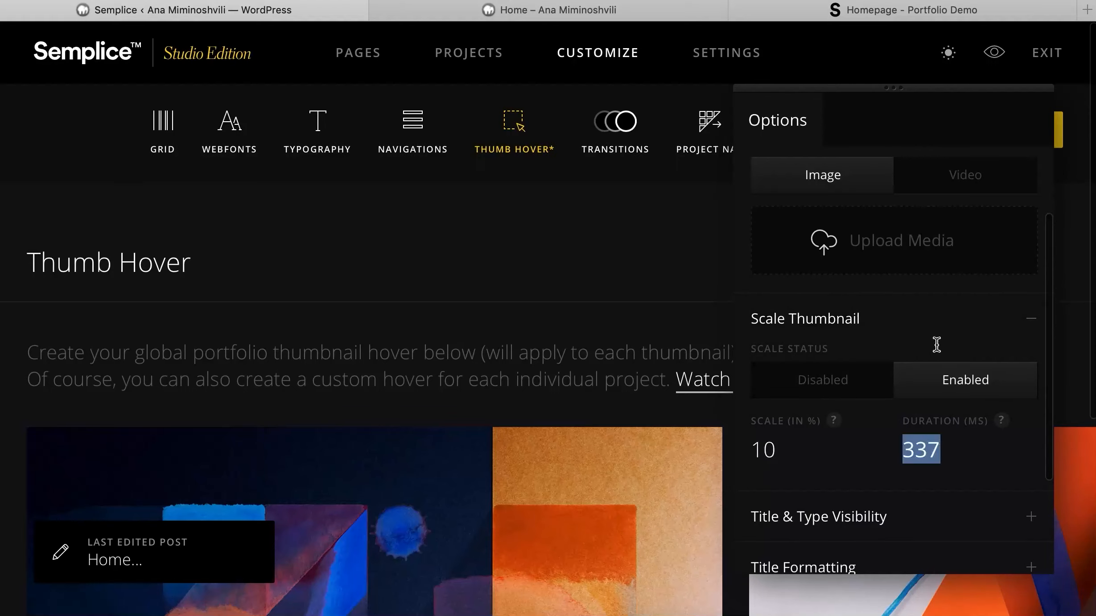
{"action": "type", "text": "600"}
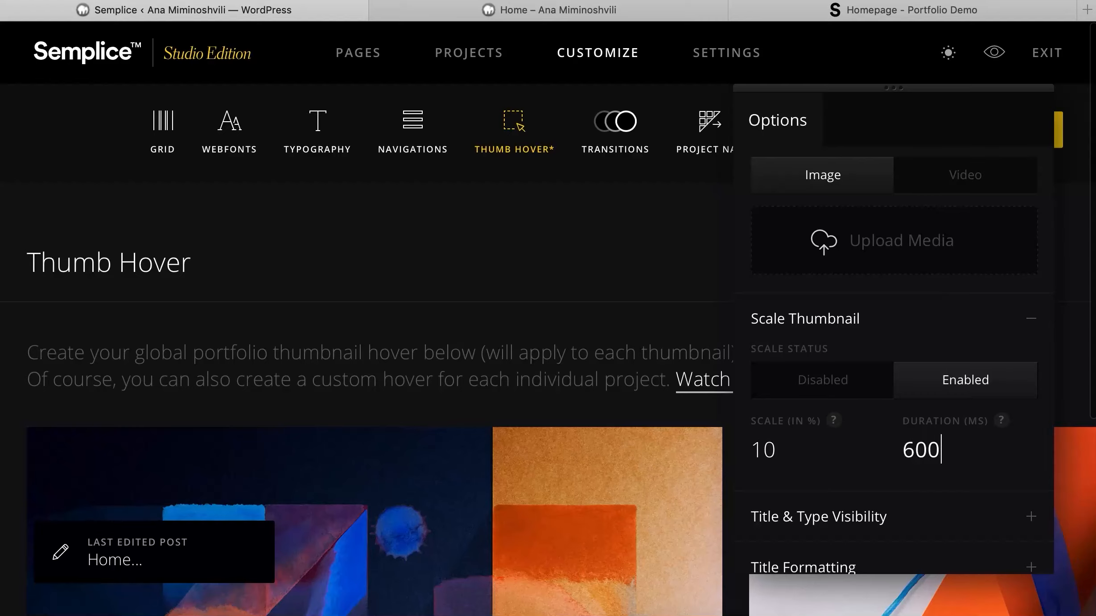
{"action": "scroll", "coordinate": [1004, 307], "scroll_direction": "up", "scroll_amount": 3}
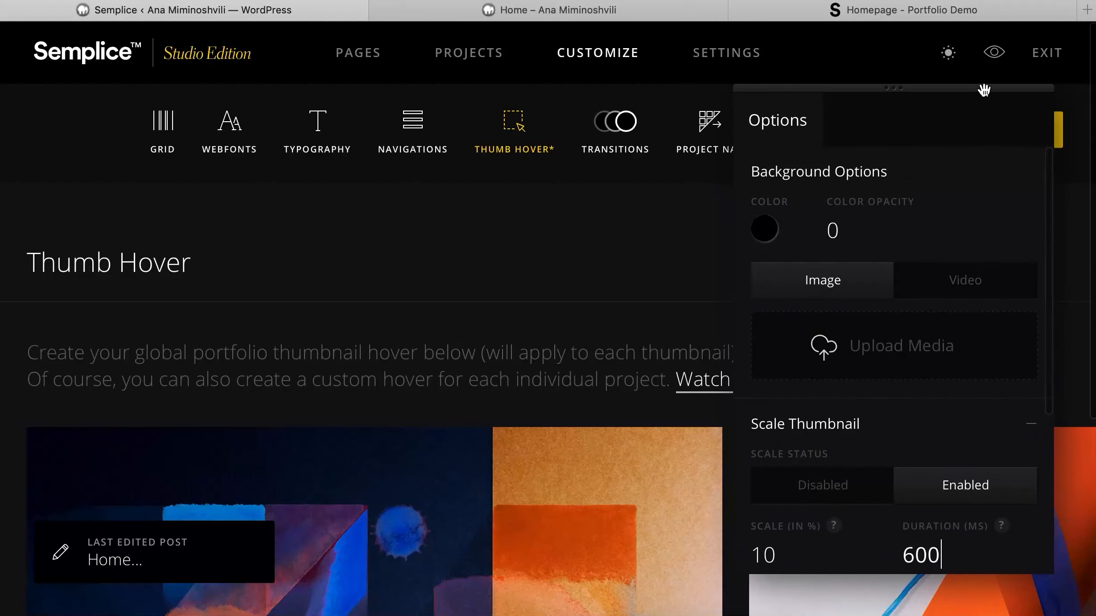
{"action": "left_click_drag", "start_coordinate": [984, 90], "coordinate": [867, 84]}
{"action": "left_click", "coordinate": [1010, 131]}
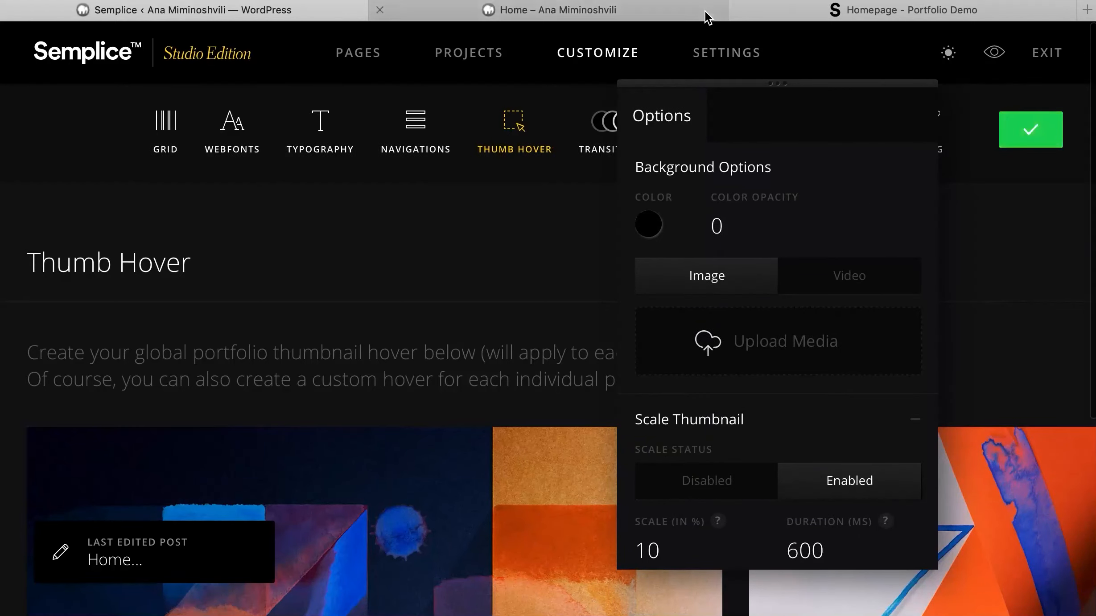
- Reload the live Home page and examine the new hover scaling across the five portfolio thumbnails
{"action": "left_click", "coordinate": [625, 18]}
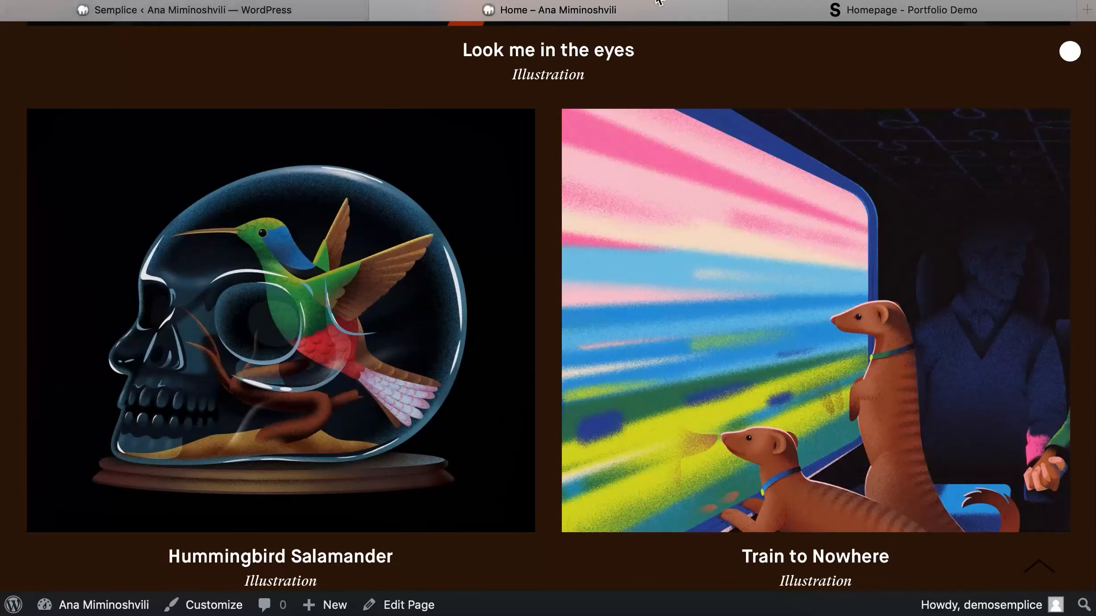
{"action": "key", "text": "super+r"}
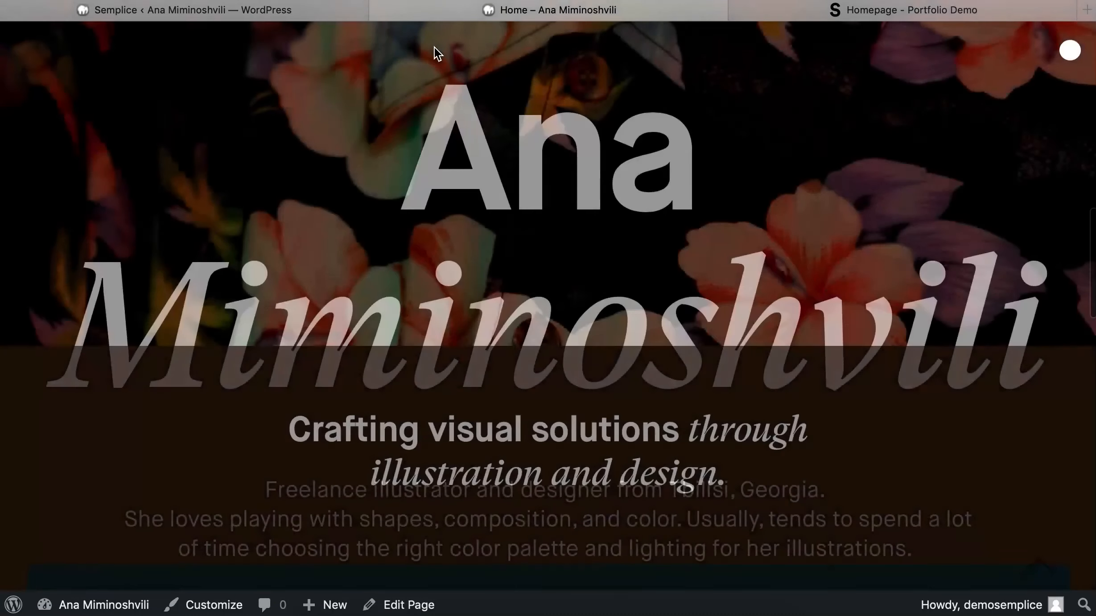
{"action": "scroll", "coordinate": [480, 134], "scroll_direction": "down", "scroll_amount": 5}
{"action": "scroll", "coordinate": [480, 135], "scroll_direction": "down", "scroll_amount": 10}
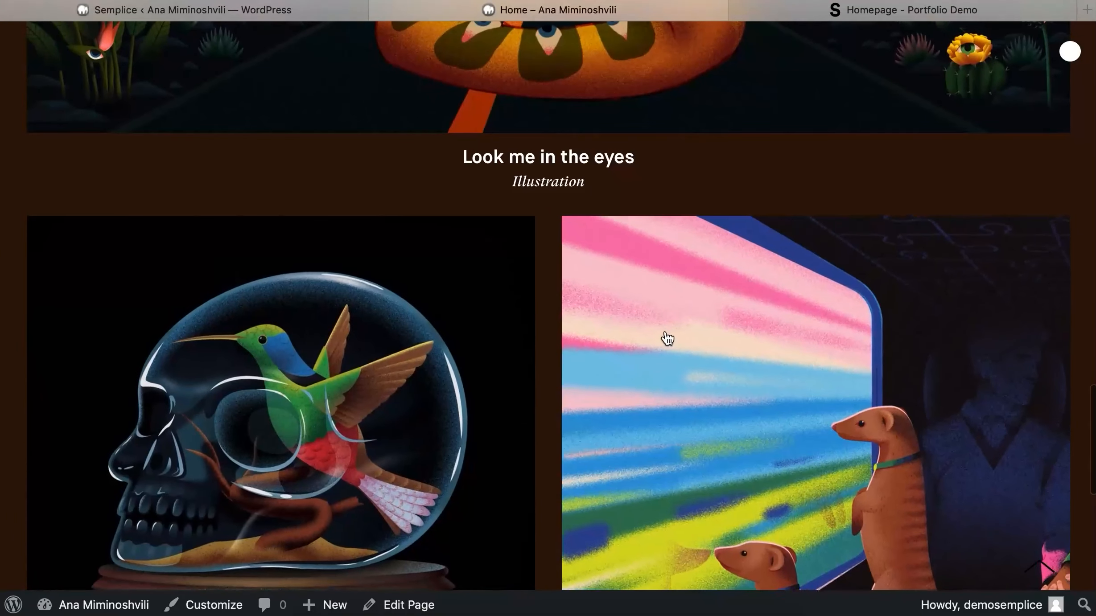
{"action": "scroll", "coordinate": [665, 337], "scroll_direction": "down", "scroll_amount": 5}
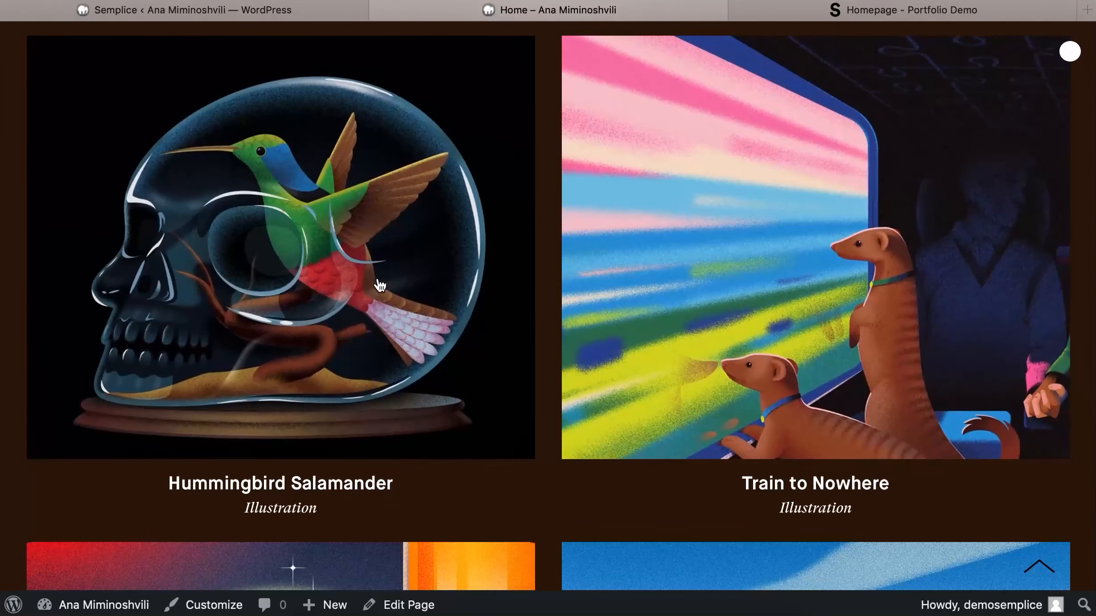
{"action": "scroll", "coordinate": [379, 286], "scroll_direction": "down", "scroll_amount": 10}
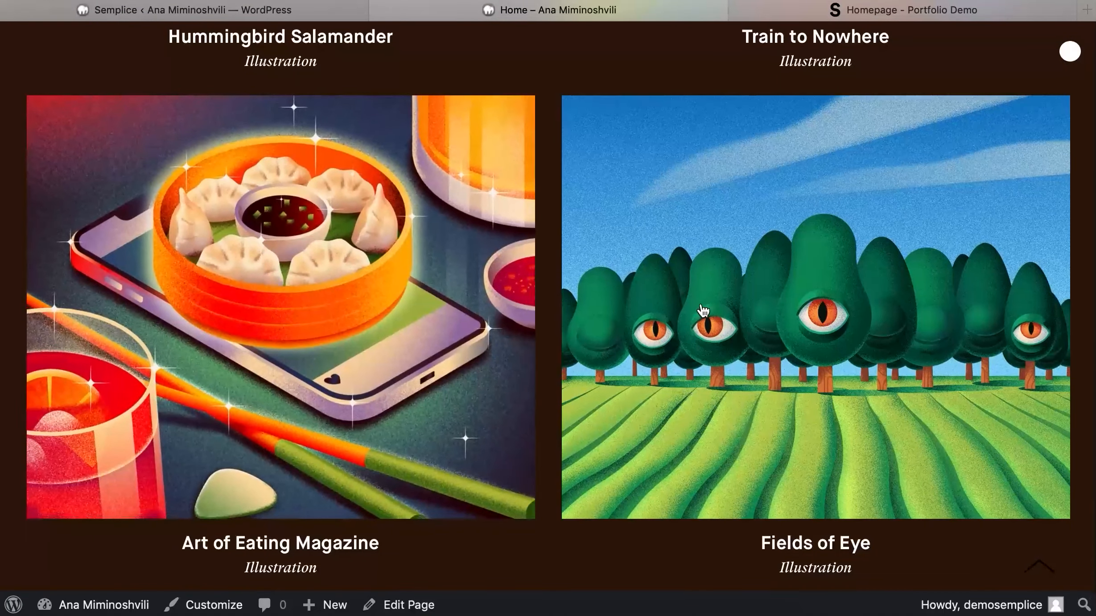
{"action": "scroll", "coordinate": [703, 310], "scroll_direction": "up", "scroll_amount": 1}
{"action": "scroll", "coordinate": [702, 311], "scroll_direction": "up", "scroll_amount": 15}
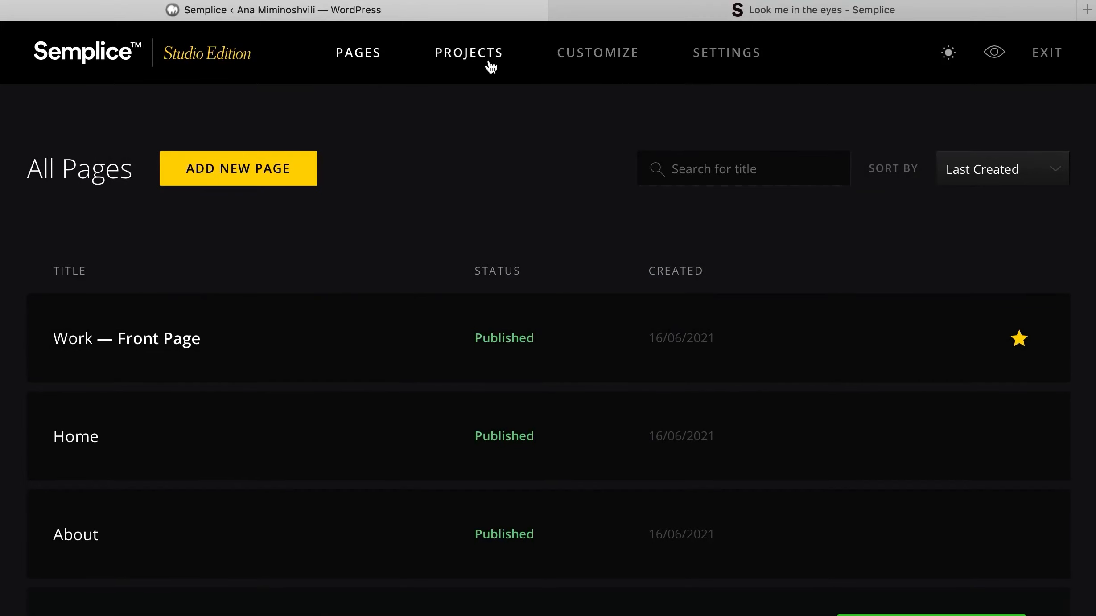
- Open the Look me in the eyes project in the Semplice editor
{"action": "left_click", "coordinate": [467, 52]}
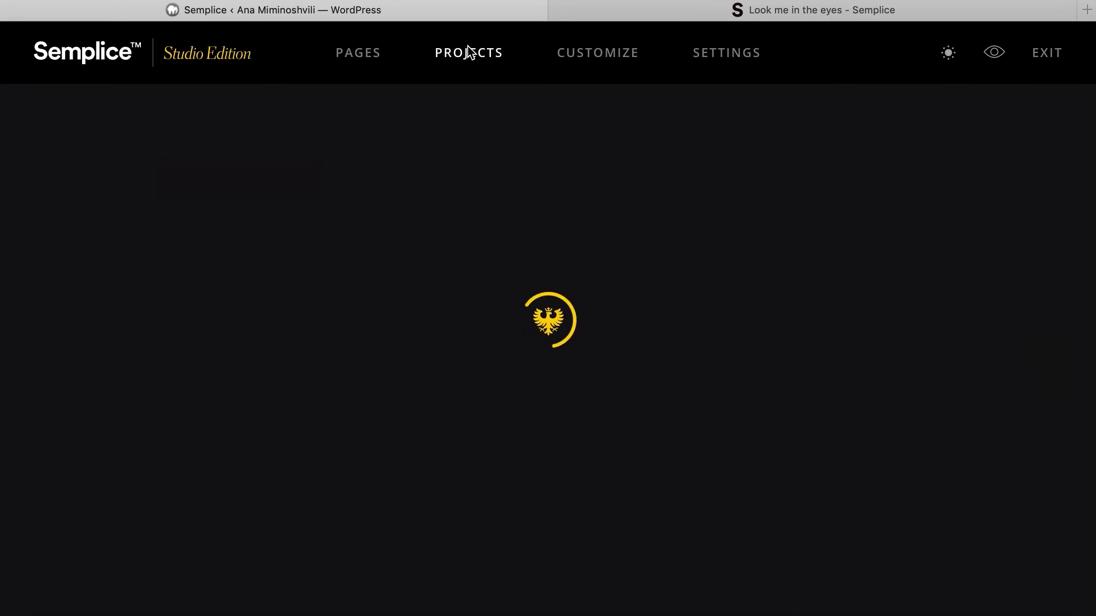
{"action": "mouse_move", "coordinate": [141, 402]}
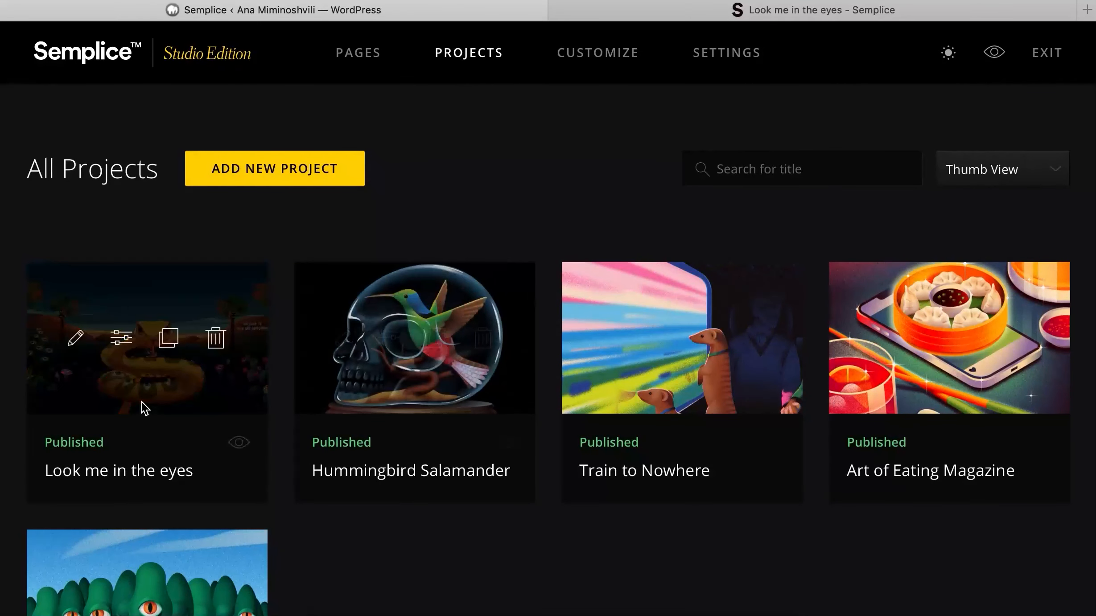
{"action": "left_click", "coordinate": [75, 337]}
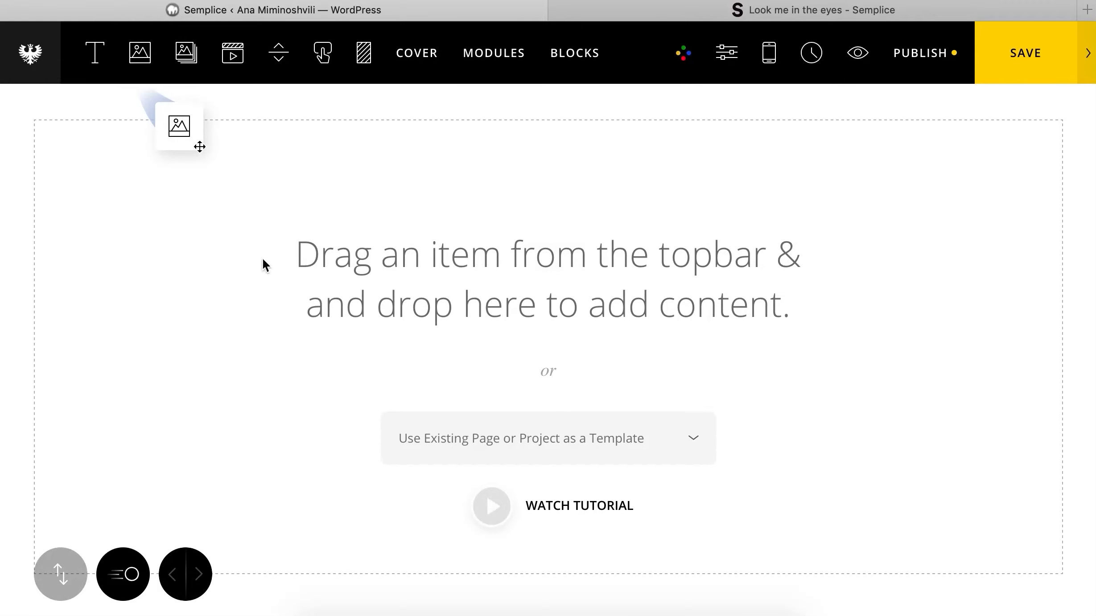
- Examine the cover image and the start of the content on the reference Look me in the eyes page
{"action": "left_click", "coordinate": [680, 12]}
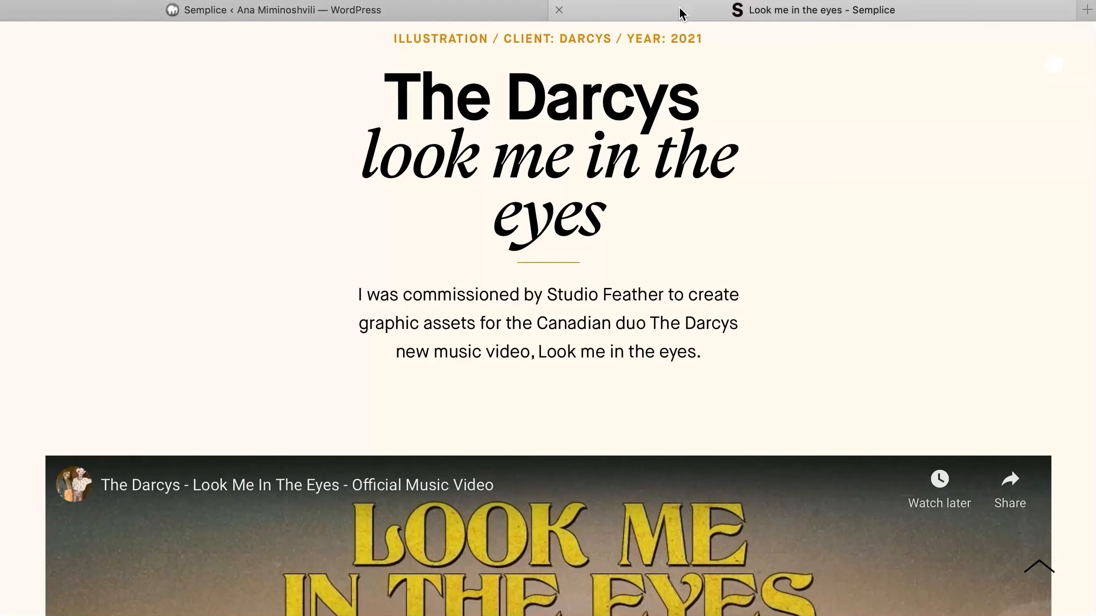
{"action": "scroll", "coordinate": [660, 178], "scroll_direction": "up", "scroll_amount": 10}
{"action": "scroll", "coordinate": [663, 184], "scroll_direction": "down", "scroll_amount": 2}
{"action": "scroll", "coordinate": [662, 184], "scroll_direction": "up", "scroll_amount": 2}
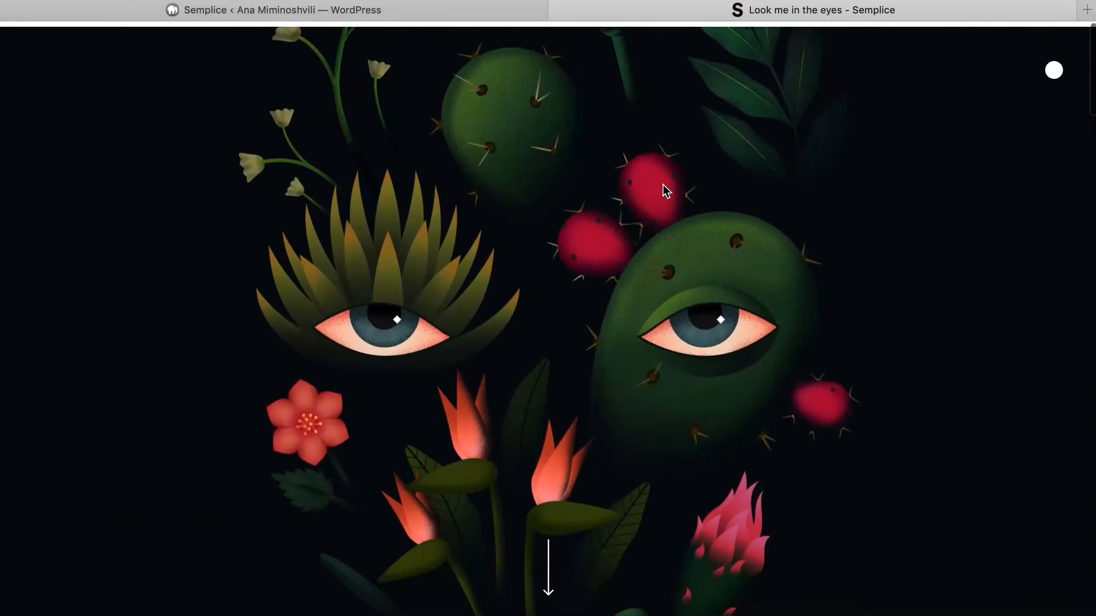
{"action": "scroll", "coordinate": [663, 184], "scroll_direction": "down", "scroll_amount": 5}
{"action": "scroll", "coordinate": [663, 185], "scroll_direction": "up", "scroll_amount": 3}
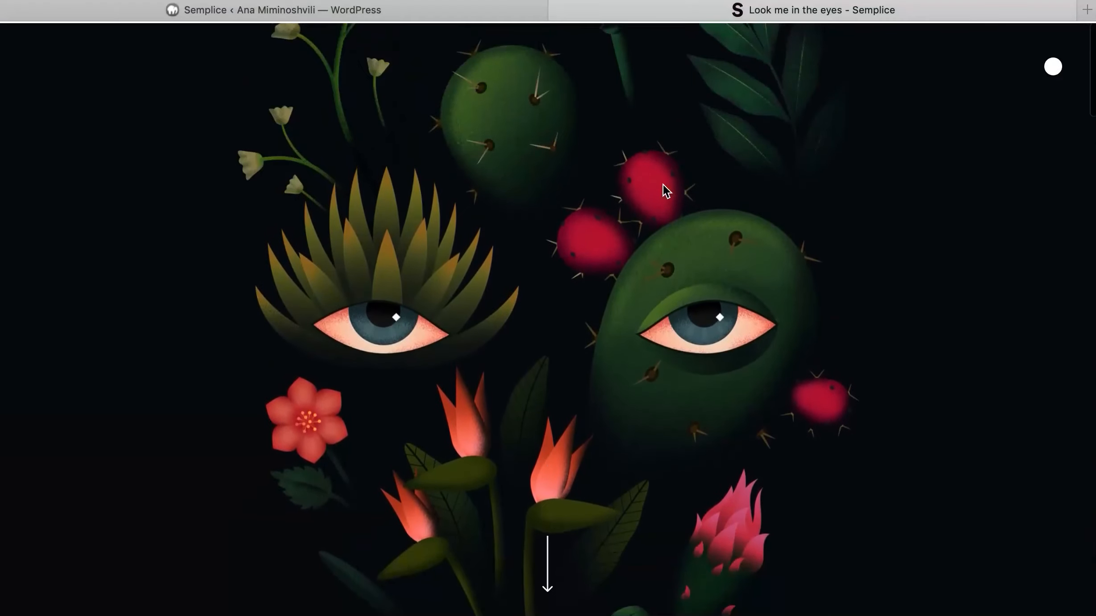
- Set the Look me in the eyes project's page background colour to #fffaef and save the project
{"action": "left_click", "coordinate": [341, 16]}
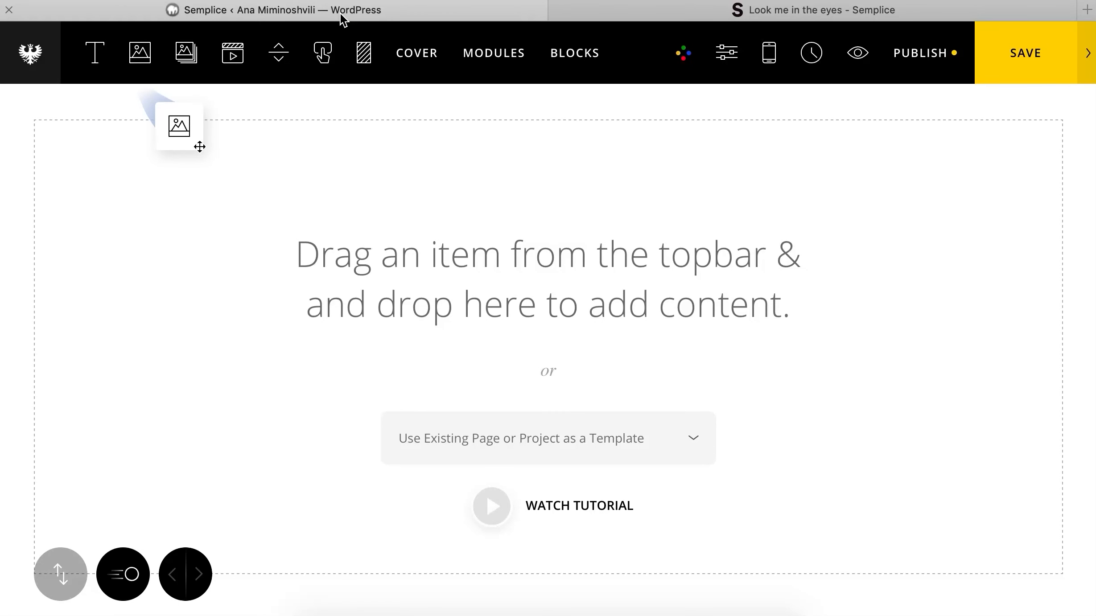
{"action": "left_click", "coordinate": [679, 58]}
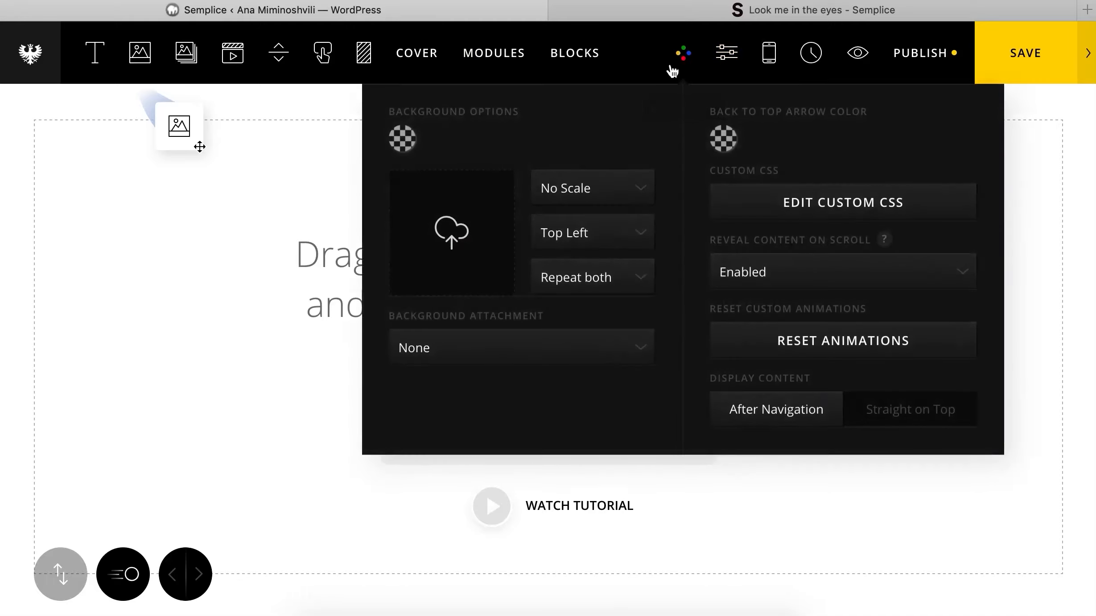
{"action": "left_click", "coordinate": [403, 139]}
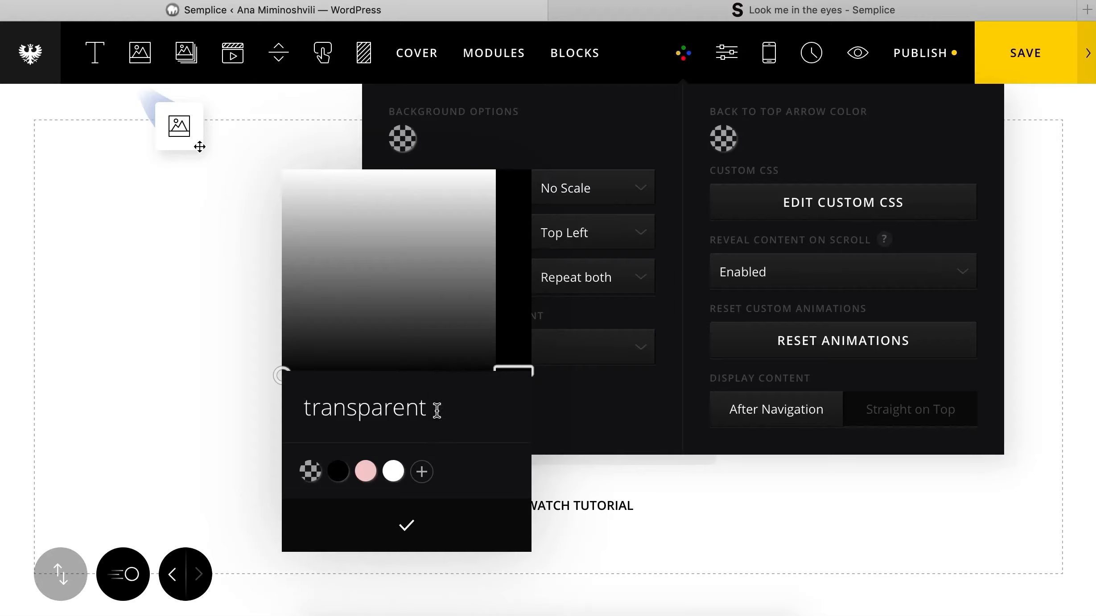
{"action": "double_click", "coordinate": [437, 410]}
{"action": "type", "text": "#fffaef"}
{"action": "left_click", "coordinate": [406, 525]}
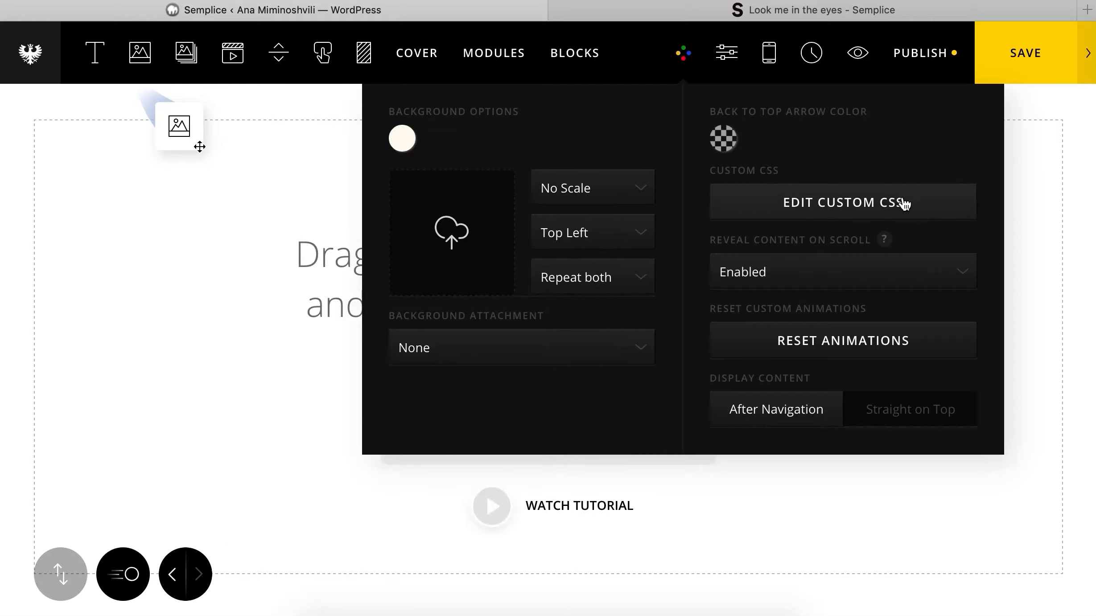
{"action": "left_click", "coordinate": [1049, 65]}
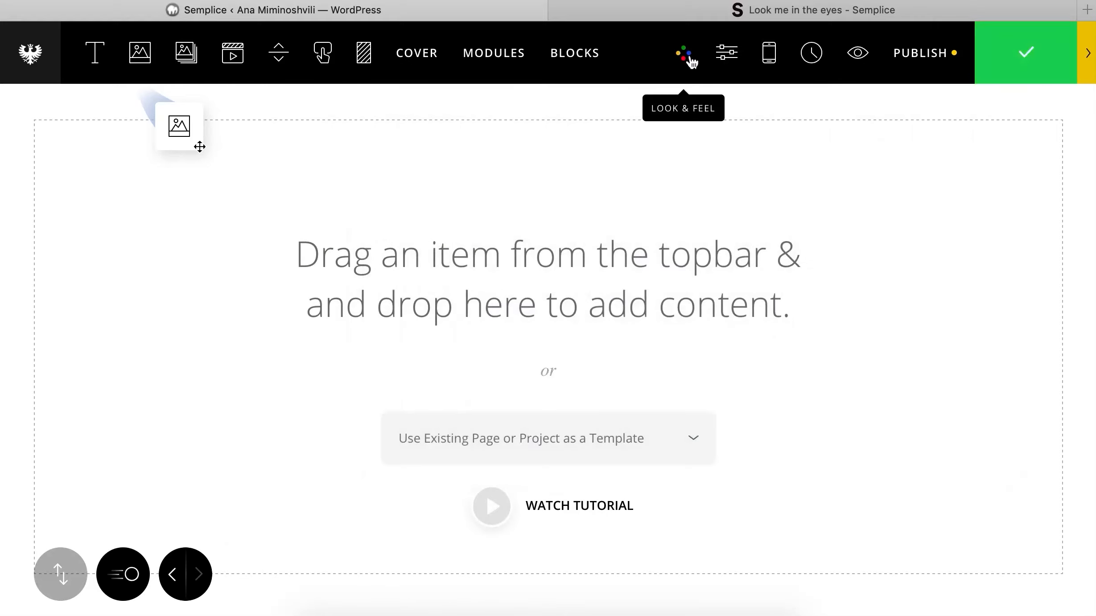
- Make the project cover visible with the image-only preset, and insert face-preview.jpeg as its background image
{"action": "left_click", "coordinate": [416, 53]}
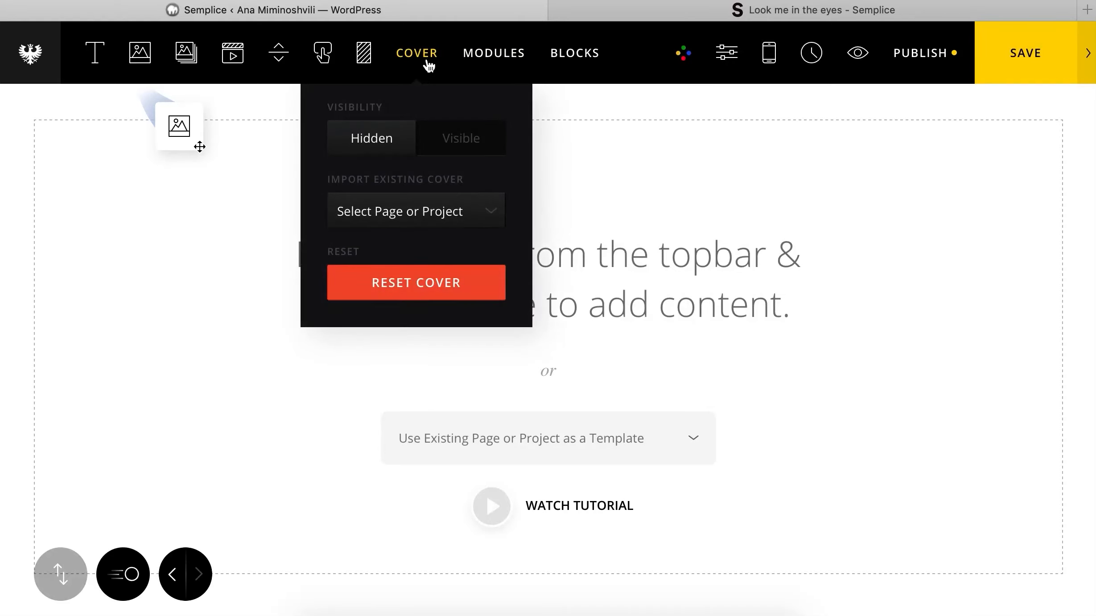
{"action": "left_click", "coordinate": [480, 152]}
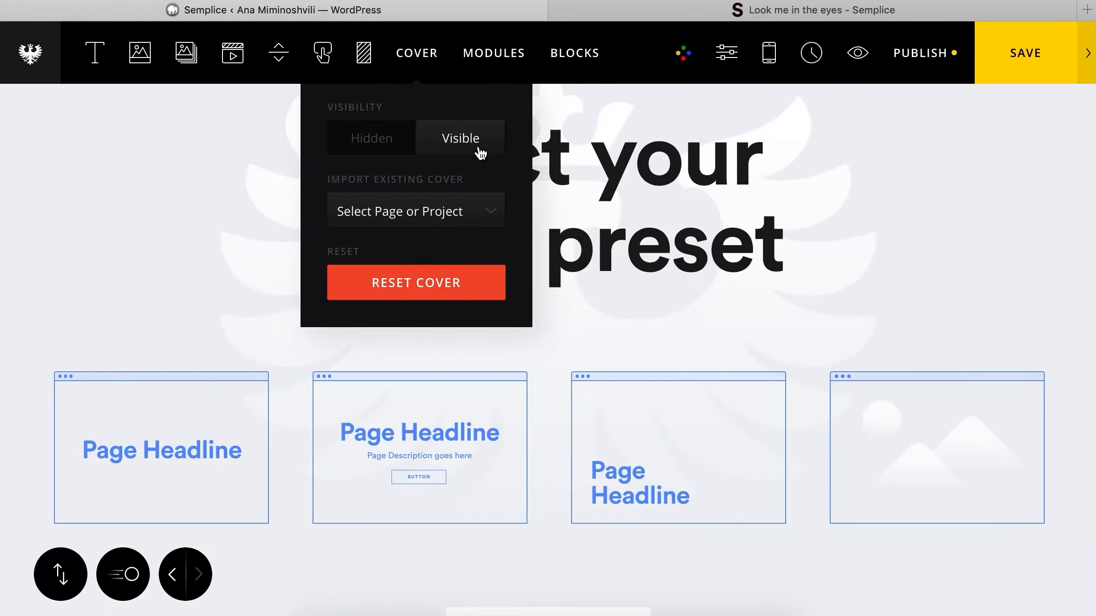
{"action": "left_click", "coordinate": [776, 267]}
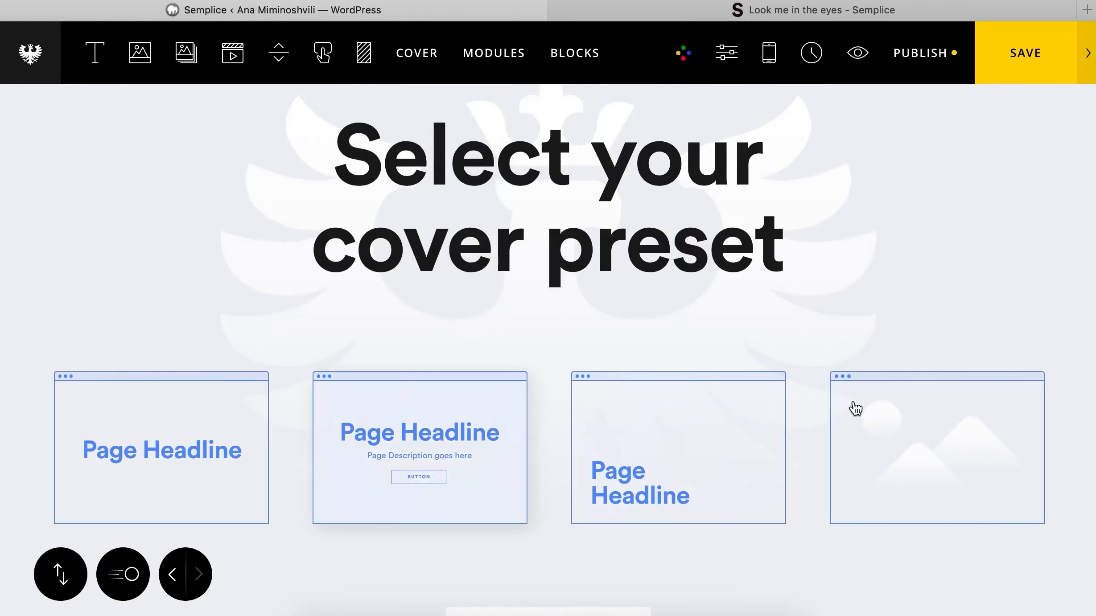
{"action": "left_click", "coordinate": [870, 421]}
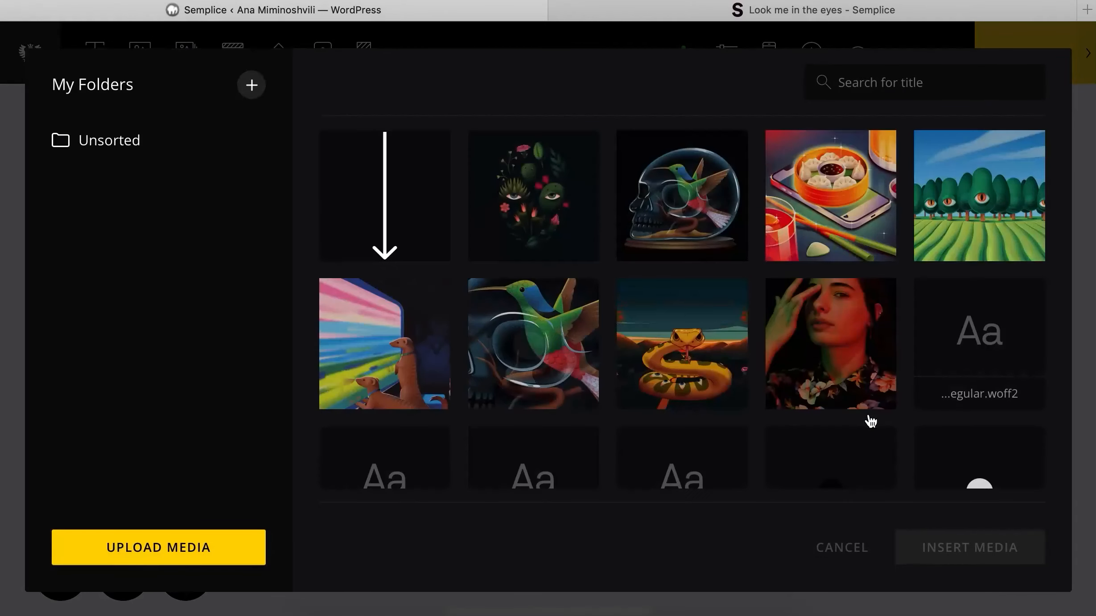
{"action": "left_click", "coordinate": [537, 150]}
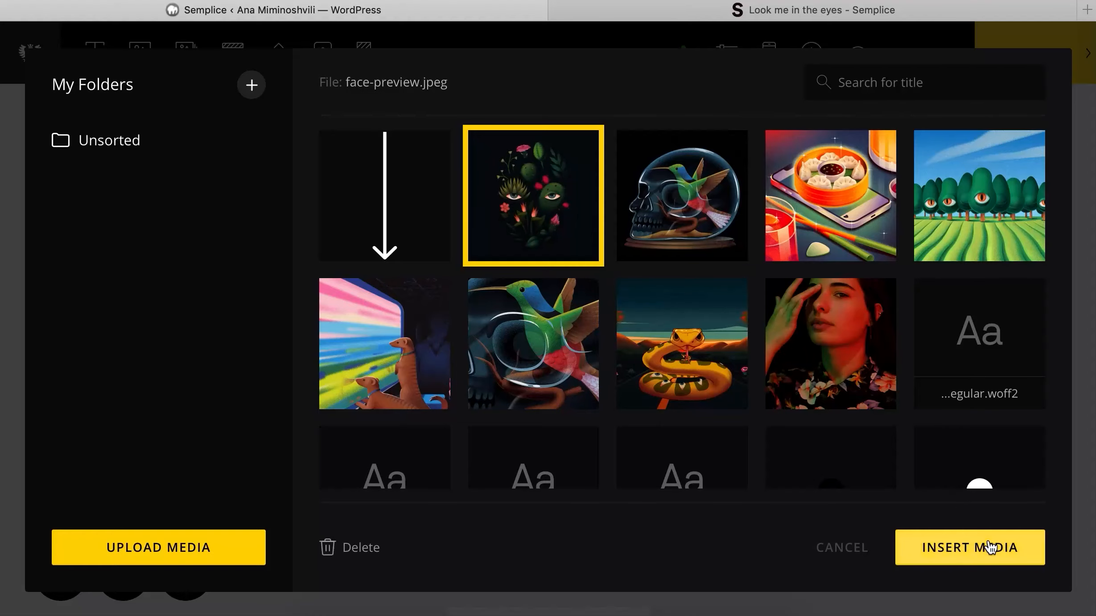
{"action": "left_click", "coordinate": [989, 543]}
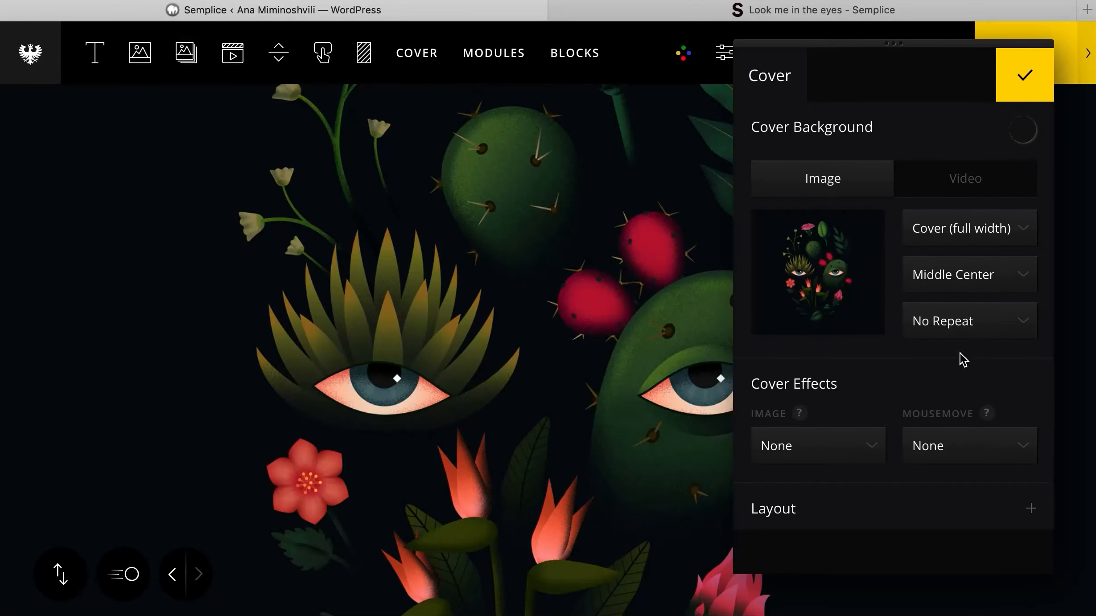
- Try the Top Center position for the cover background image, and return it to Middle Center
{"action": "left_click", "coordinate": [961, 282]}
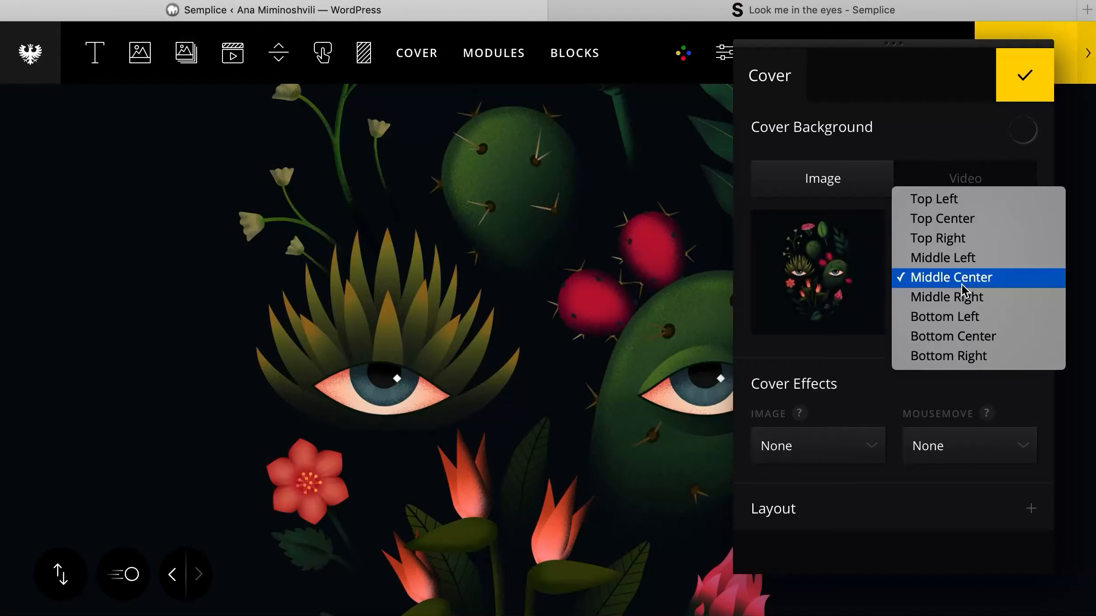
{"action": "left_click", "coordinate": [962, 224]}
{"action": "left_click", "coordinate": [958, 274]}
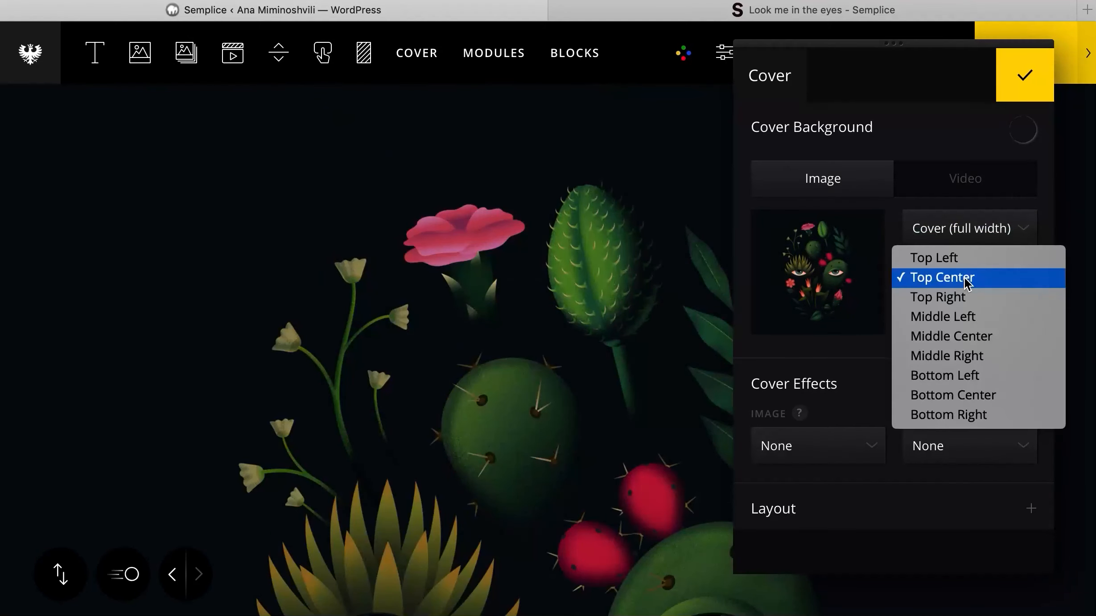
{"action": "left_click", "coordinate": [975, 337]}
- Set the cover's image effect to Parallax
{"action": "scroll", "coordinate": [834, 373], "scroll_direction": "down", "scroll_amount": 5}
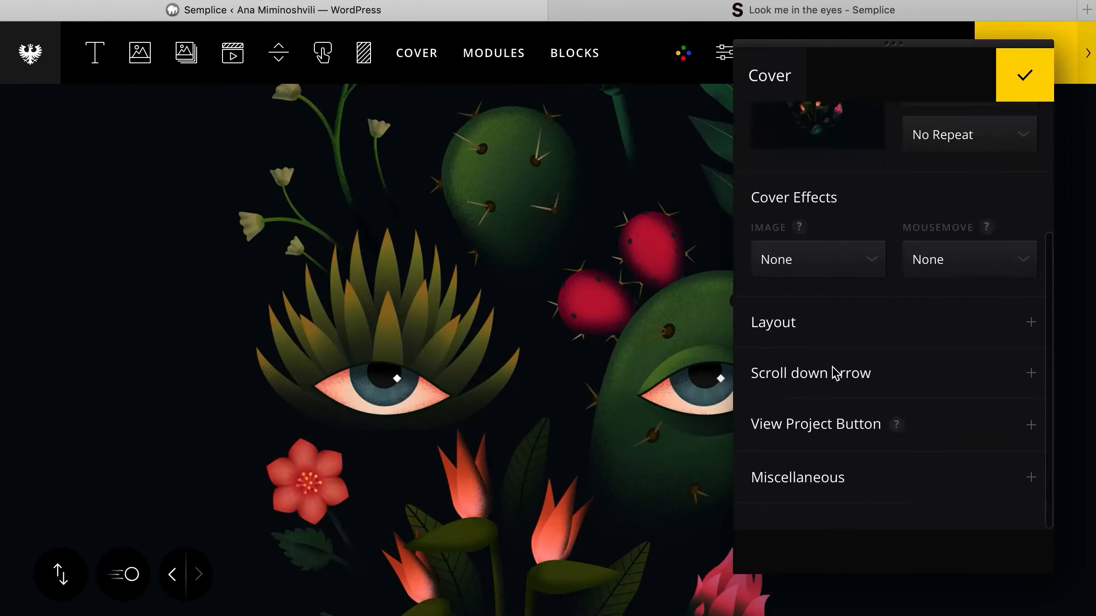
{"action": "left_click", "coordinate": [816, 271]}
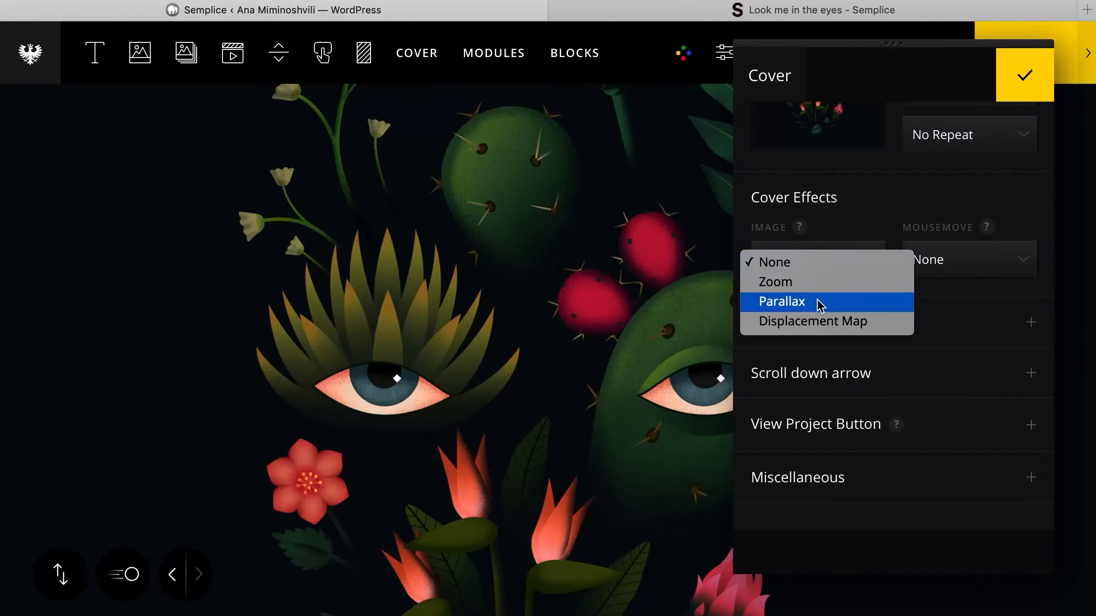
{"action": "left_click", "coordinate": [818, 305]}
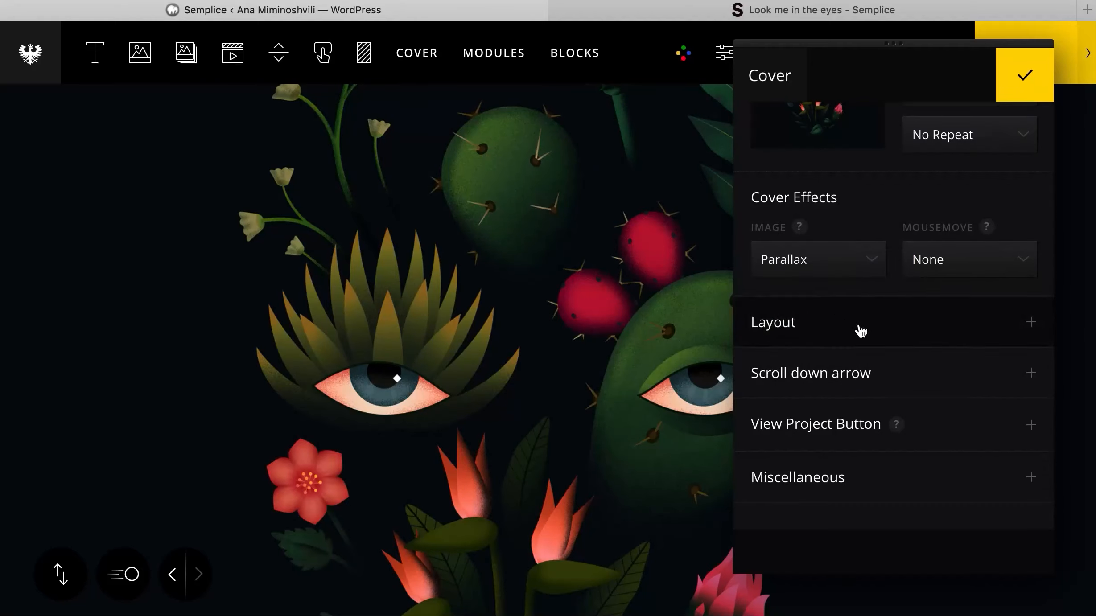
- Use the white down-arrow image from the media library as the cover's custom scroll-down arrow
{"action": "left_click", "coordinate": [869, 383]}
{"action": "left_click", "coordinate": [850, 341]}
{"action": "scroll", "coordinate": [851, 342], "scroll_direction": "down", "scroll_amount": 3}
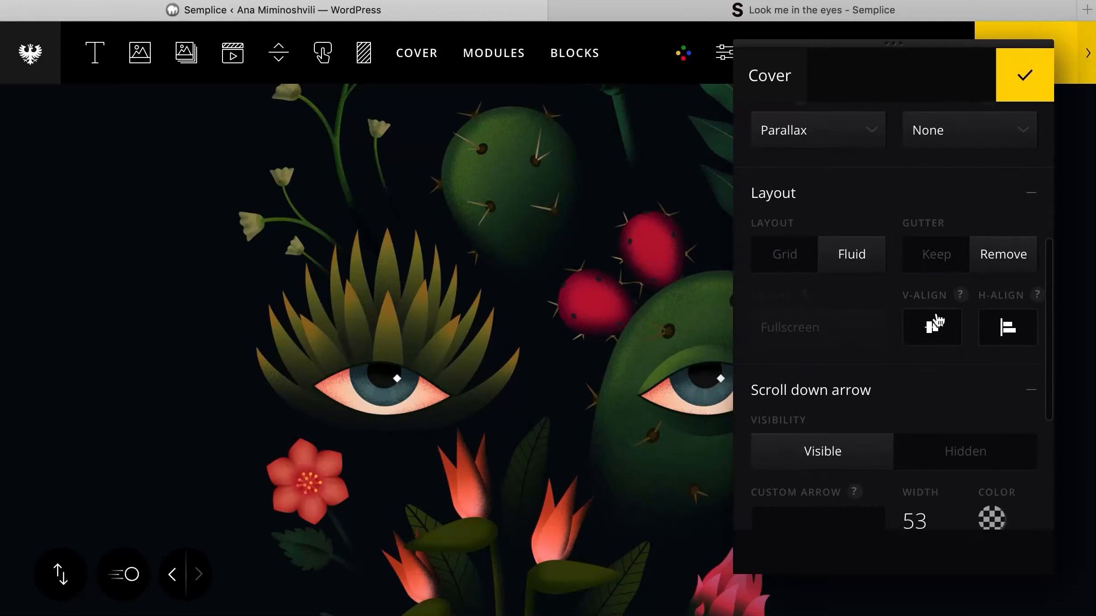
{"action": "scroll", "coordinate": [923, 423], "scroll_direction": "down", "scroll_amount": 3}
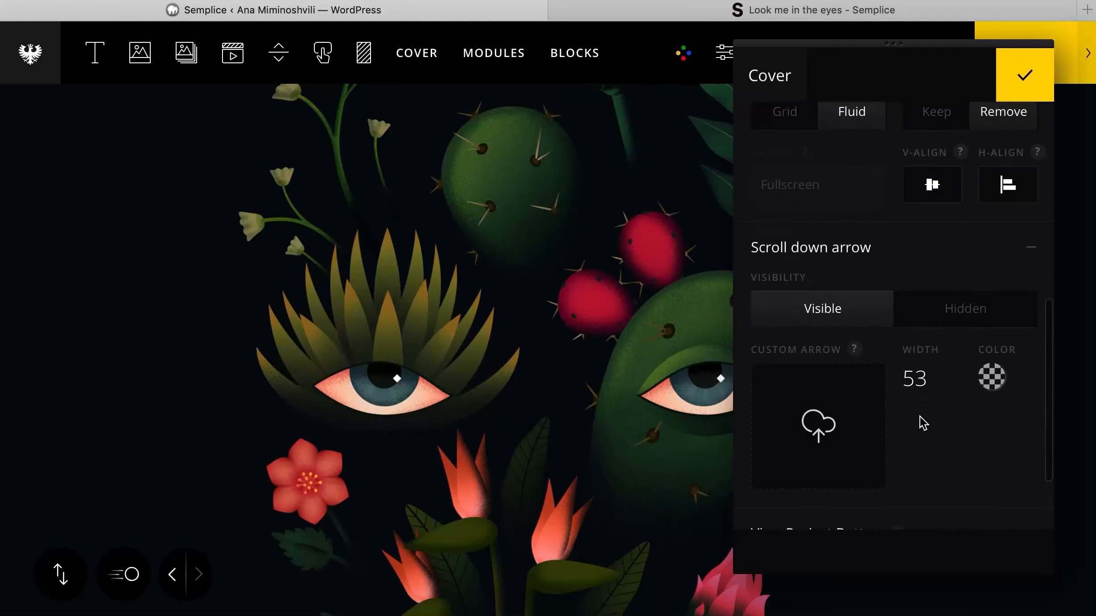
{"action": "left_click", "coordinate": [812, 414]}
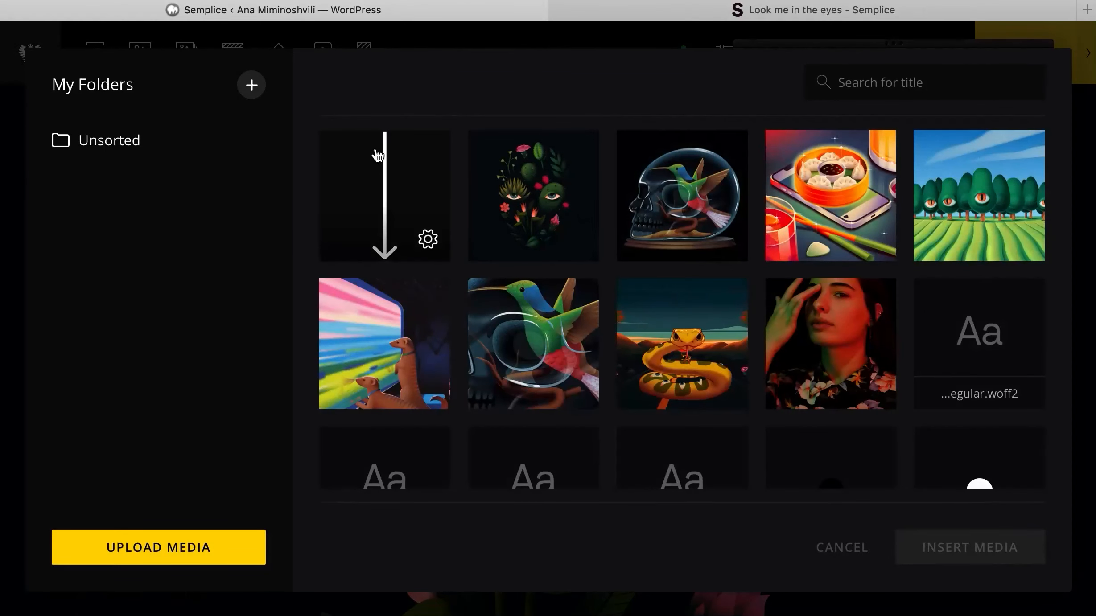
{"action": "left_click", "coordinate": [379, 147]}
{"action": "left_click", "coordinate": [977, 555]}
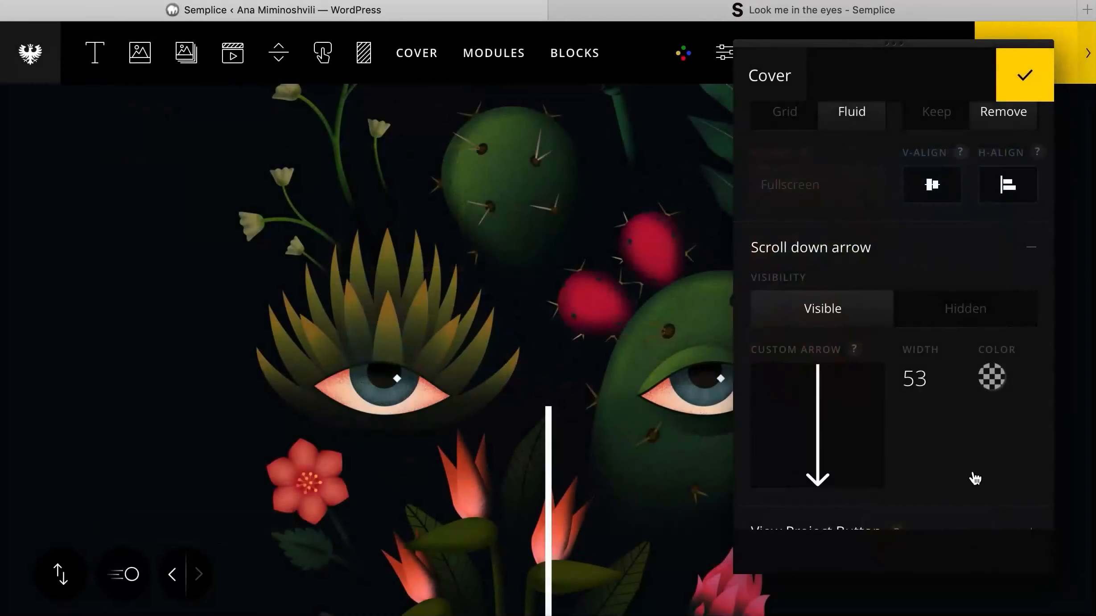
- Reduce the scroll-down arrow's width to about 11, apply the cover settings and save the project
{"action": "left_click_drag", "start_coordinate": [925, 388], "coordinate": [942, 475]}
{"action": "scroll", "coordinate": [625, 532], "scroll_direction": "down", "scroll_amount": 3}
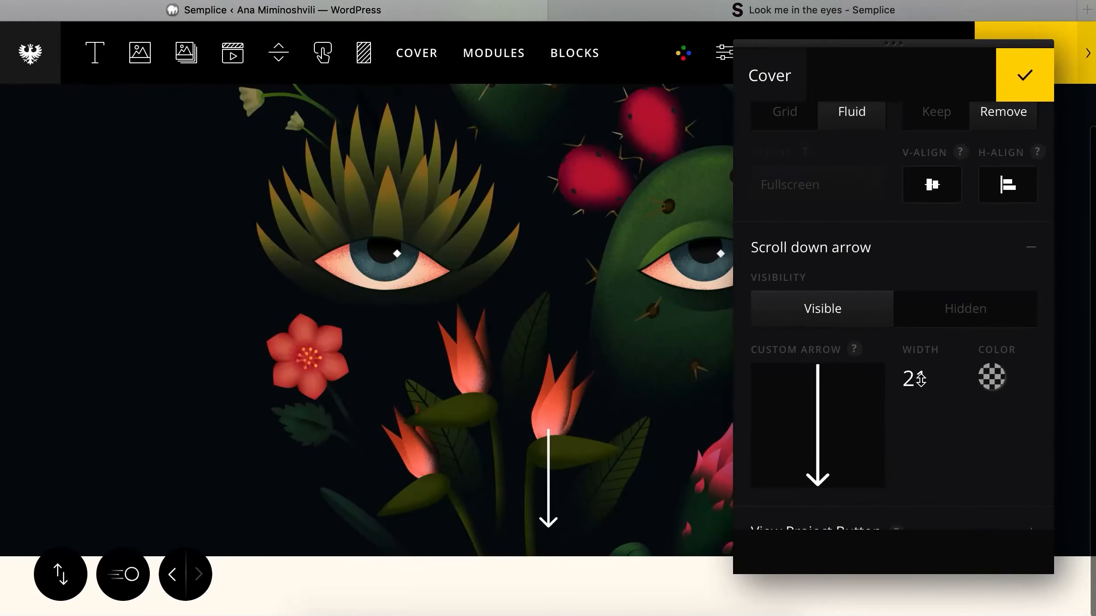
{"action": "left_click_drag", "start_coordinate": [920, 379], "coordinate": [925, 407]}
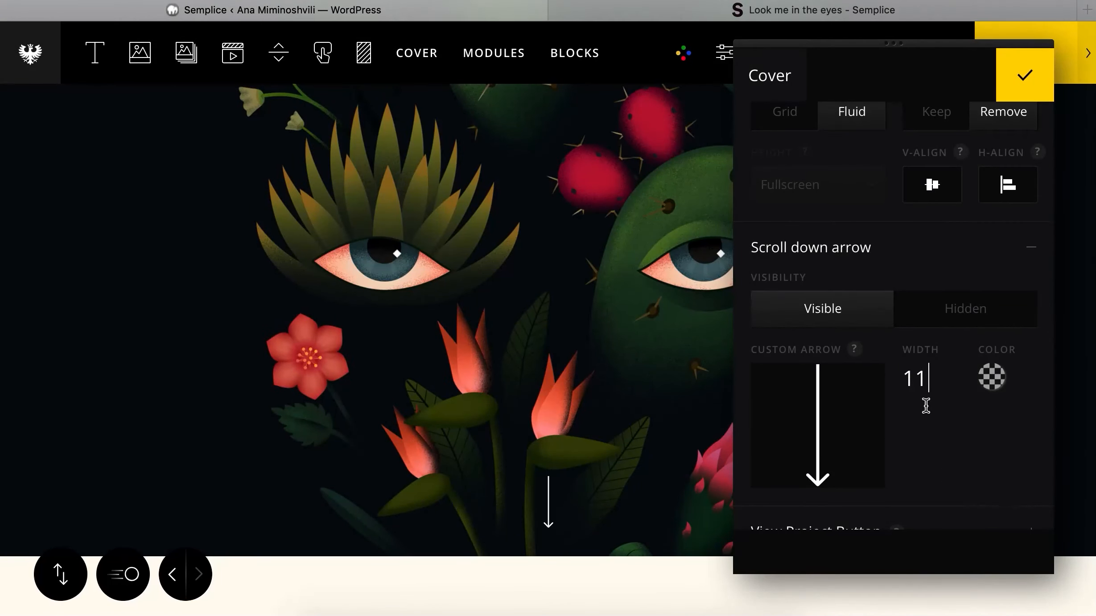
{"action": "left_click", "coordinate": [1025, 76]}
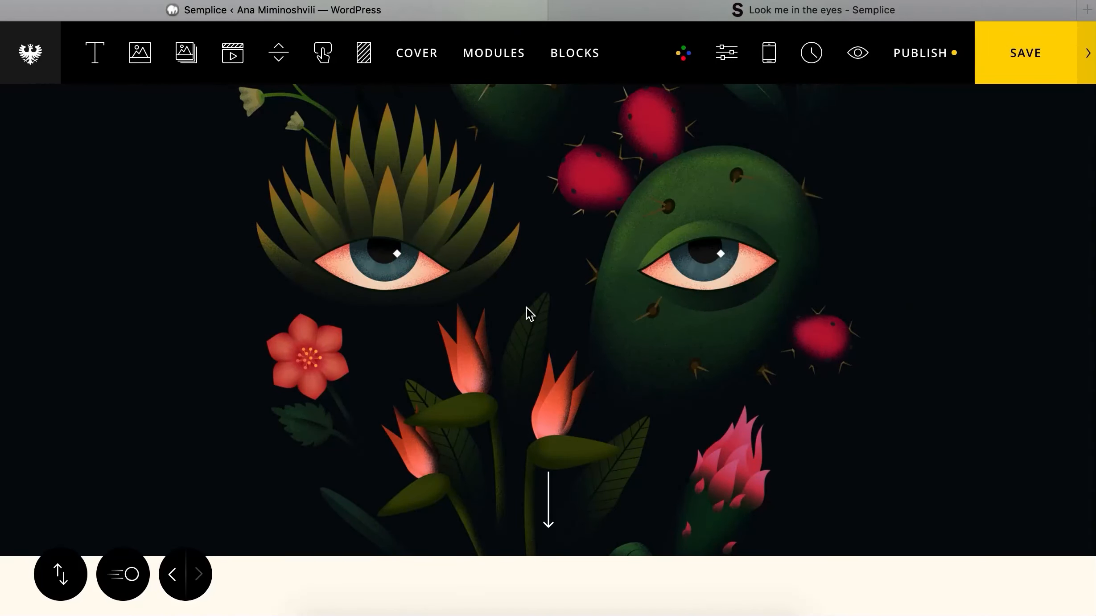
{"action": "left_click", "coordinate": [1041, 58]}
- Preview the live project page, examine the cover's parallax effect and scroll-down arrow, and close the preview
{"action": "left_click", "coordinate": [869, 55]}
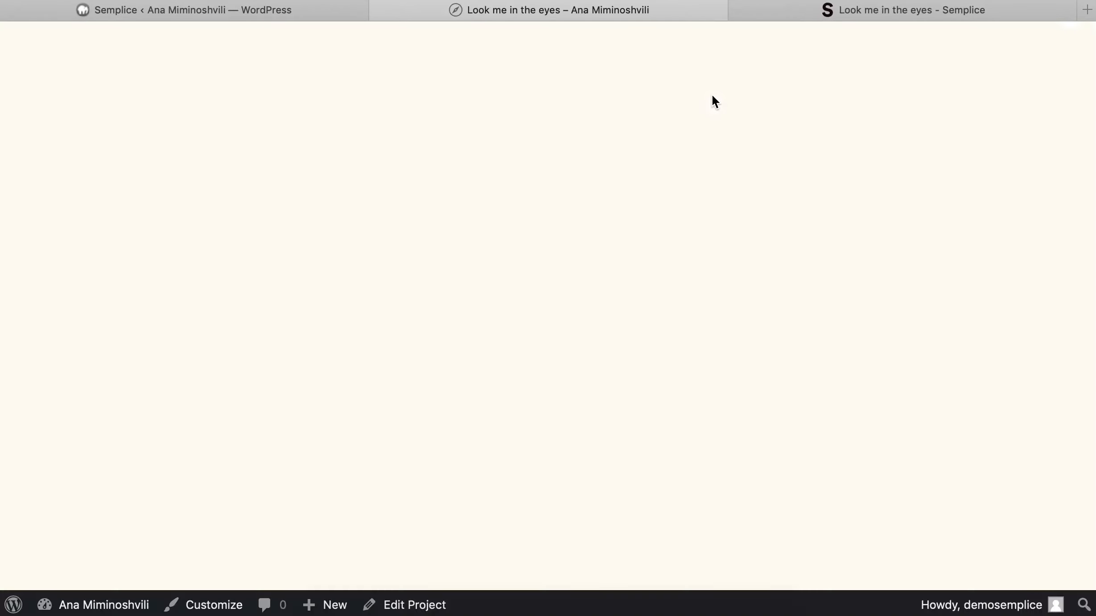
{"action": "scroll", "coordinate": [712, 95], "scroll_direction": "down", "scroll_amount": 8}
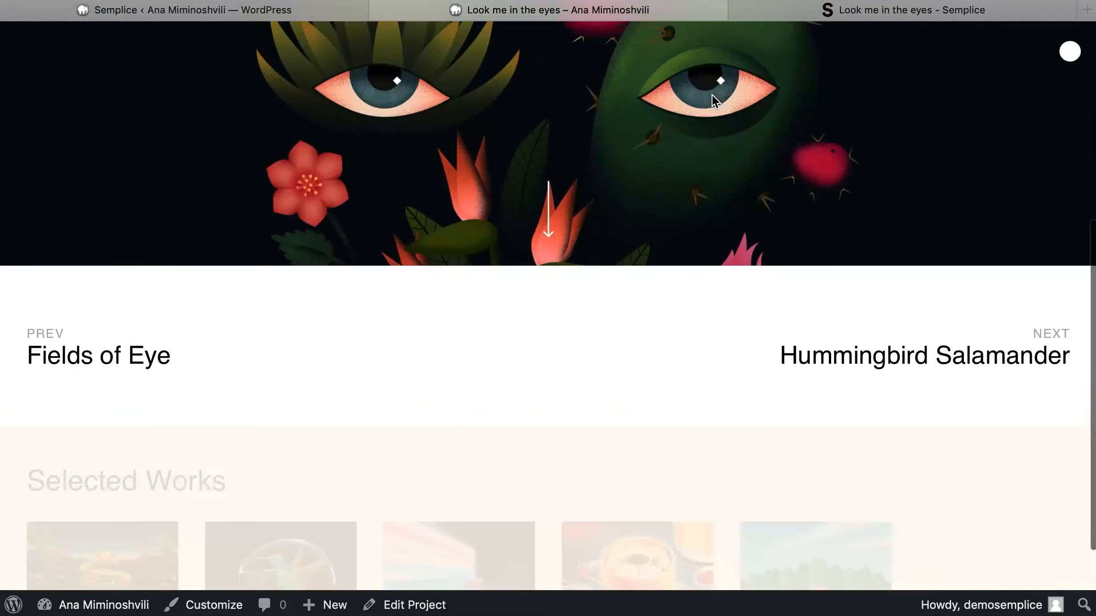
{"action": "scroll", "coordinate": [712, 95], "scroll_direction": "up", "scroll_amount": 8}
{"action": "scroll", "coordinate": [713, 95], "scroll_direction": "down", "scroll_amount": 5}
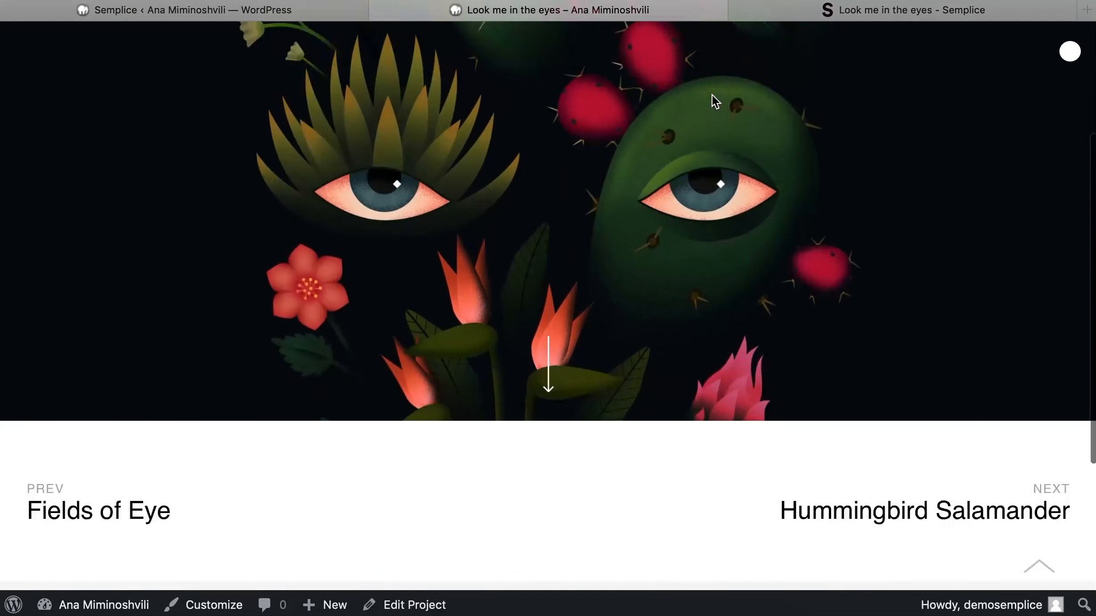
{"action": "scroll", "coordinate": [713, 95], "scroll_direction": "up", "scroll_amount": 5}
{"action": "scroll", "coordinate": [712, 95], "scroll_direction": "down", "scroll_amount": 6}
{"action": "scroll", "coordinate": [713, 95], "scroll_direction": "up", "scroll_amount": 4}
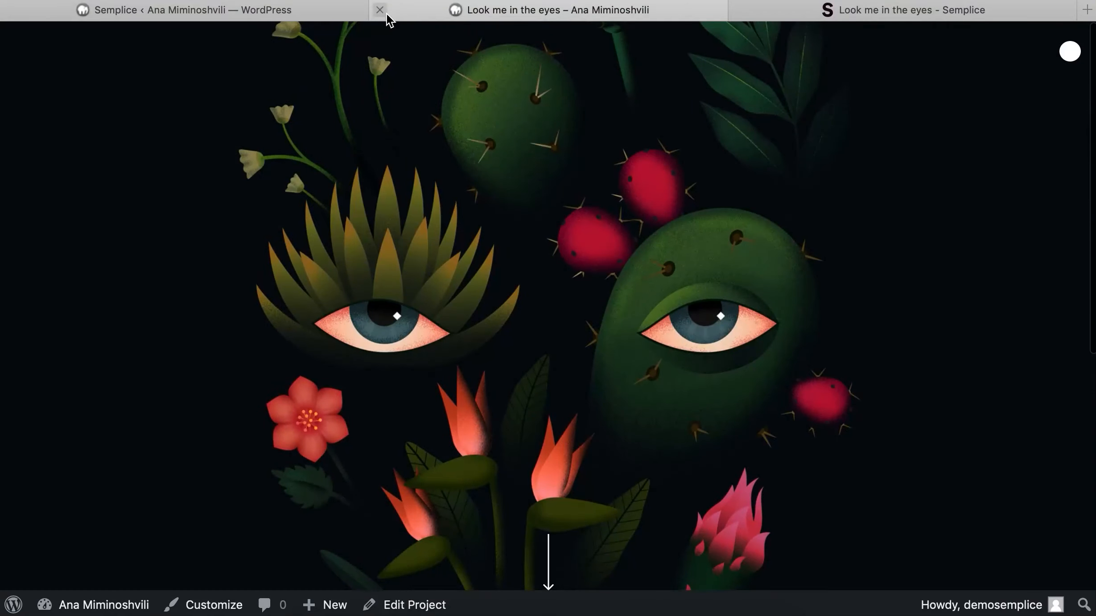
{"action": "left_click", "coordinate": [380, 10]}
- Copy the line "ILLUSTRATION / CLIENT: DARCYS / YEAR: 2021" above the headline on the reference project page
{"action": "scroll", "coordinate": [587, 159], "scroll_direction": "down", "scroll_amount": 10}
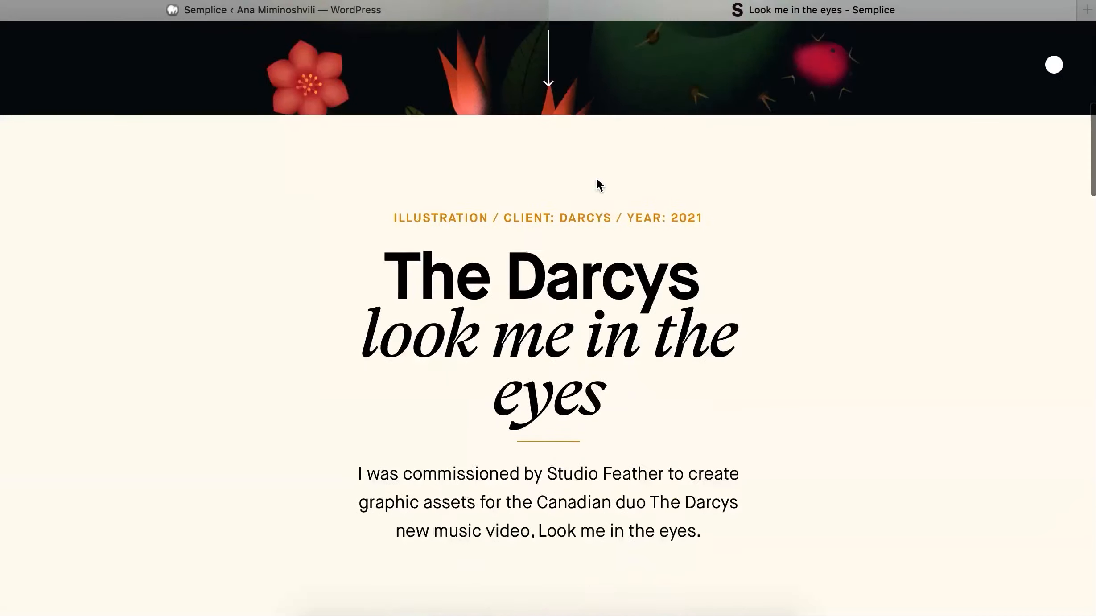
{"action": "scroll", "coordinate": [596, 178], "scroll_direction": "up", "scroll_amount": 2}
{"action": "left_click_drag", "start_coordinate": [712, 213], "coordinate": [337, 218]}
{"action": "key", "text": "super+c"}
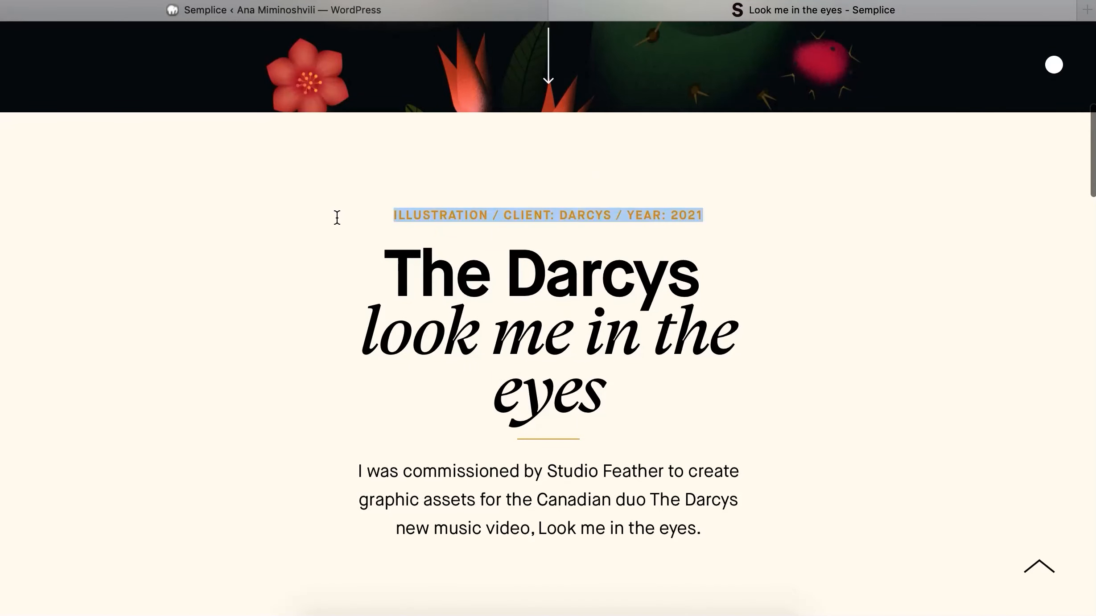
{"action": "left_click", "coordinate": [405, 129]}
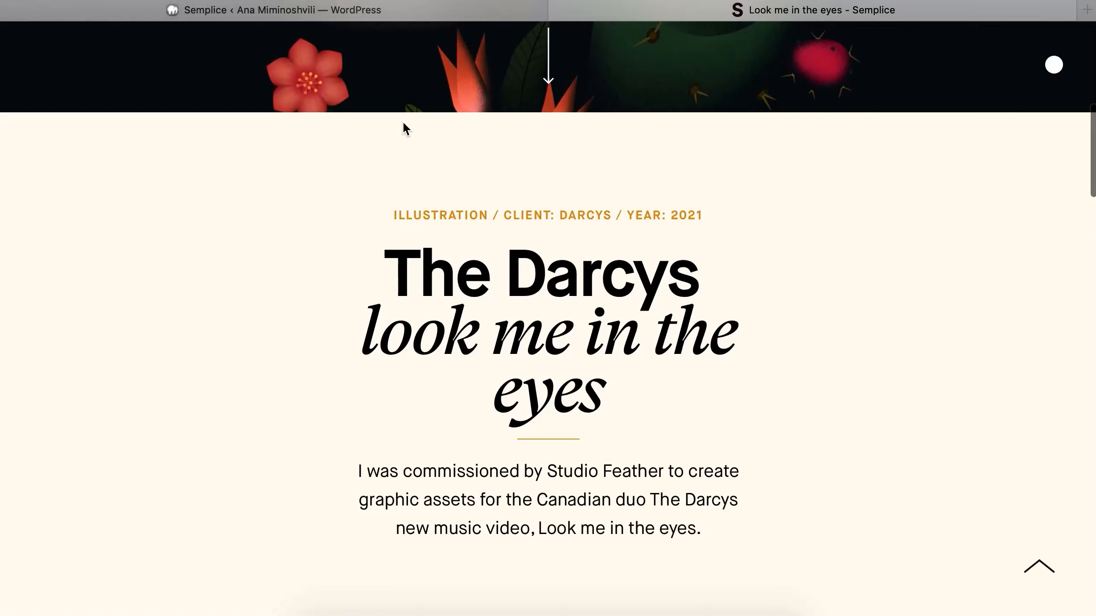
- Add a text module below the cover in the Semplice editor, and set its section's top spacing to 80
{"action": "left_click", "coordinate": [359, 7]}
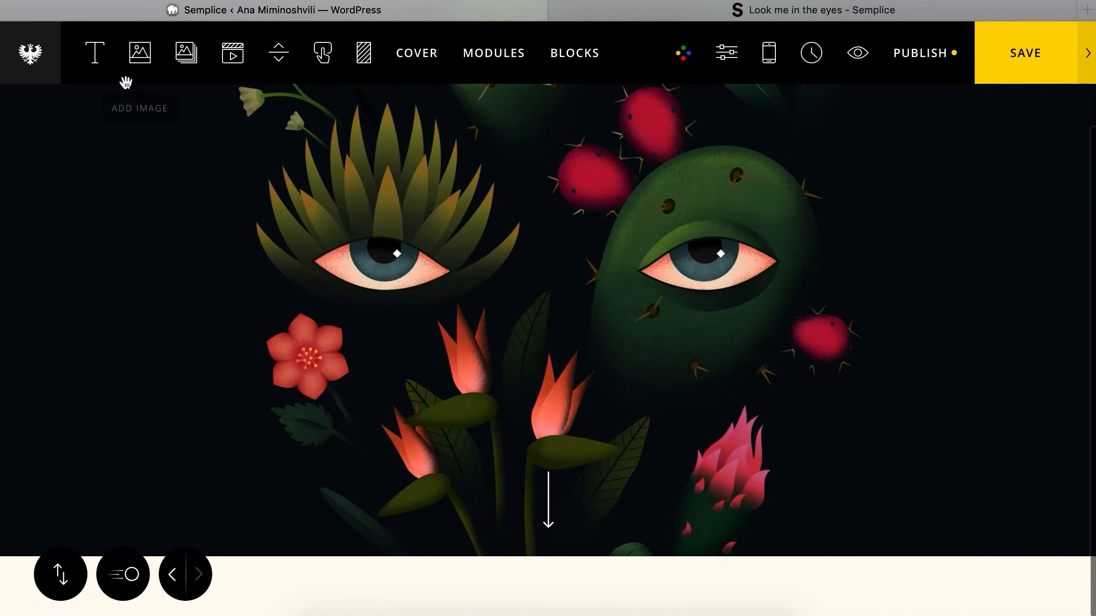
{"action": "left_click_drag", "start_coordinate": [98, 54], "coordinate": [669, 538]}
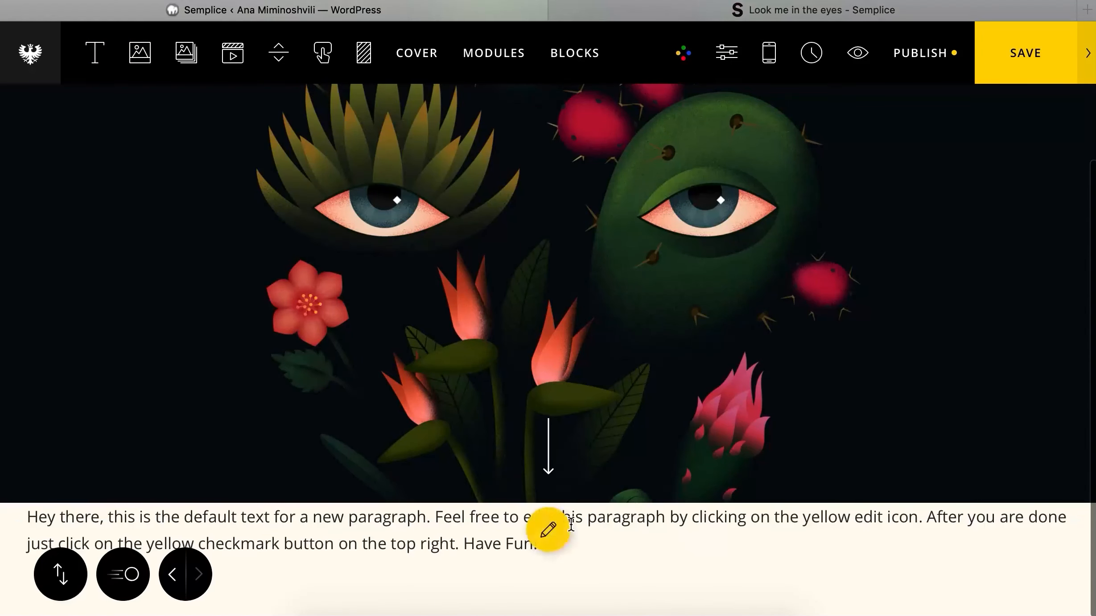
{"action": "left_click", "coordinate": [597, 518]}
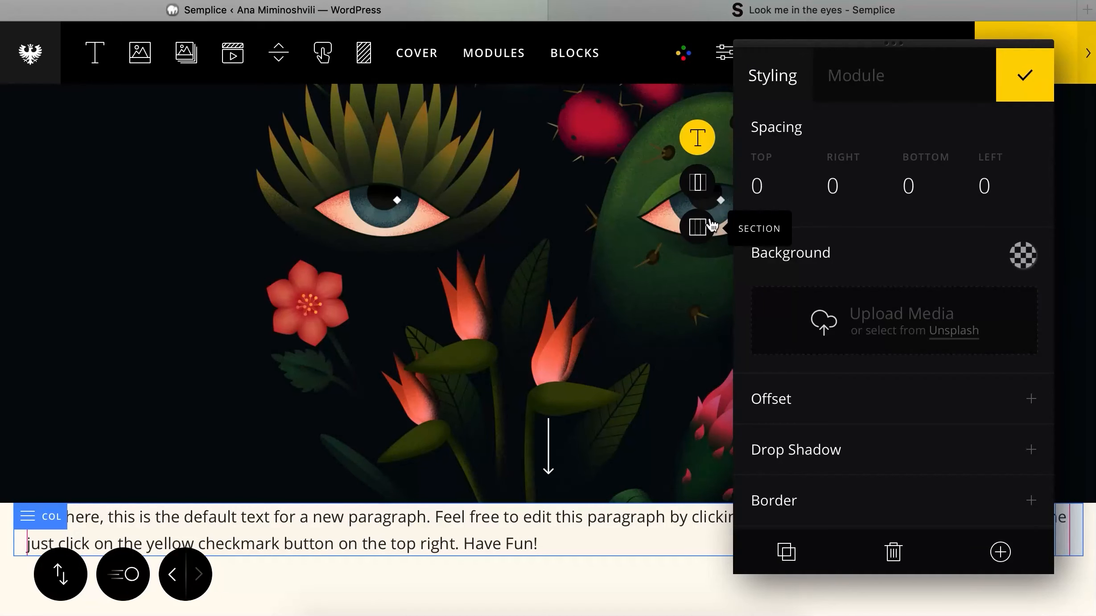
{"action": "left_click", "coordinate": [697, 226]}
{"action": "left_click_drag", "start_coordinate": [776, 188], "coordinate": [788, 120]}
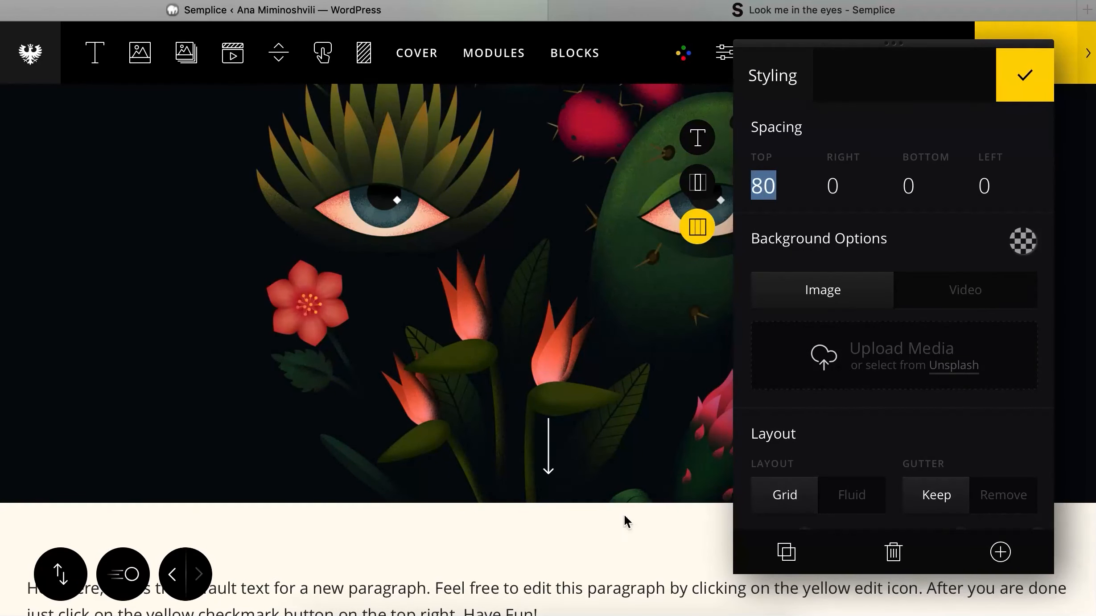
- Set the text section's bottom spacing to 80 and replace its placeholder paragraph with "ILLUSTRATION / CLIENT: DARCYS / YEAR: 2021"
{"action": "scroll", "coordinate": [626, 521], "scroll_direction": "down", "scroll_amount": 2}
{"action": "left_click_drag", "start_coordinate": [914, 181], "coordinate": [929, 174]}
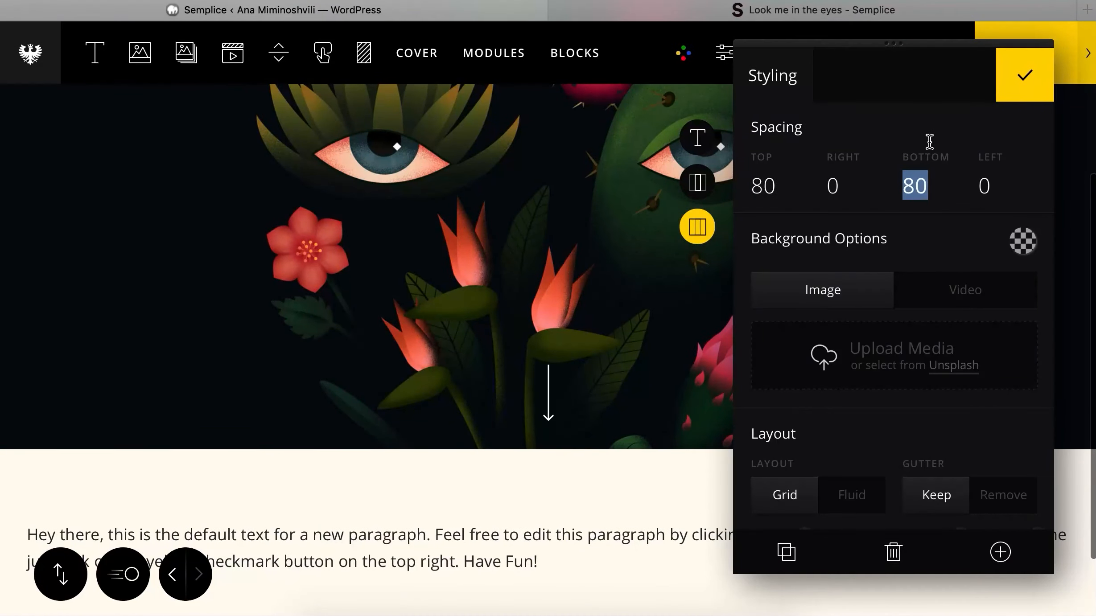
{"action": "scroll", "coordinate": [577, 416], "scroll_direction": "down", "scroll_amount": 2}
{"action": "left_click", "coordinate": [550, 459]}
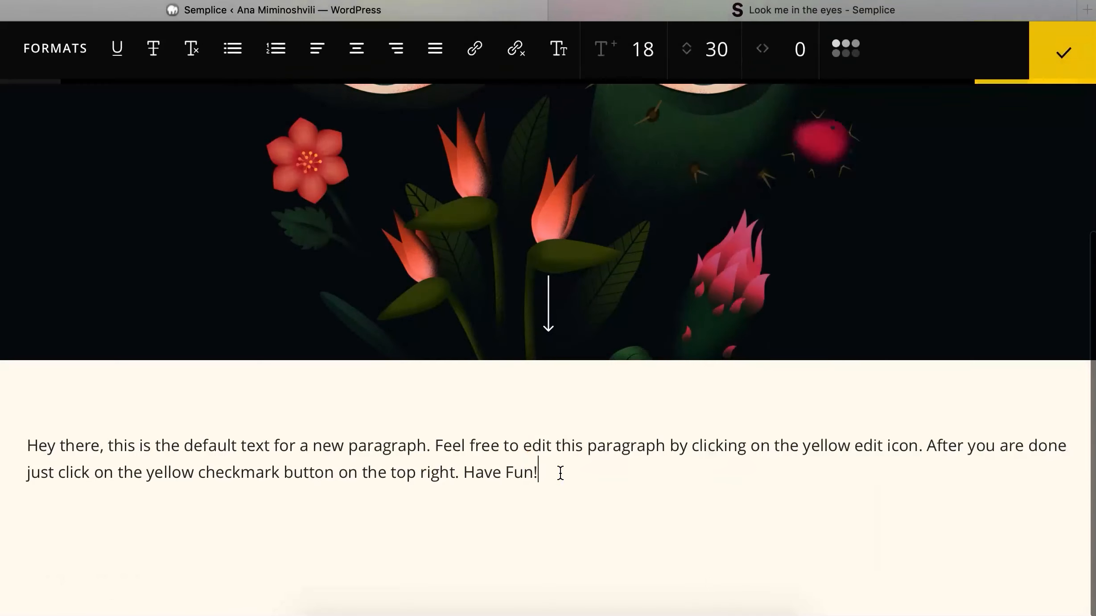
{"action": "key", "text": "super+a"}
{"action": "key", "text": "super+v"}
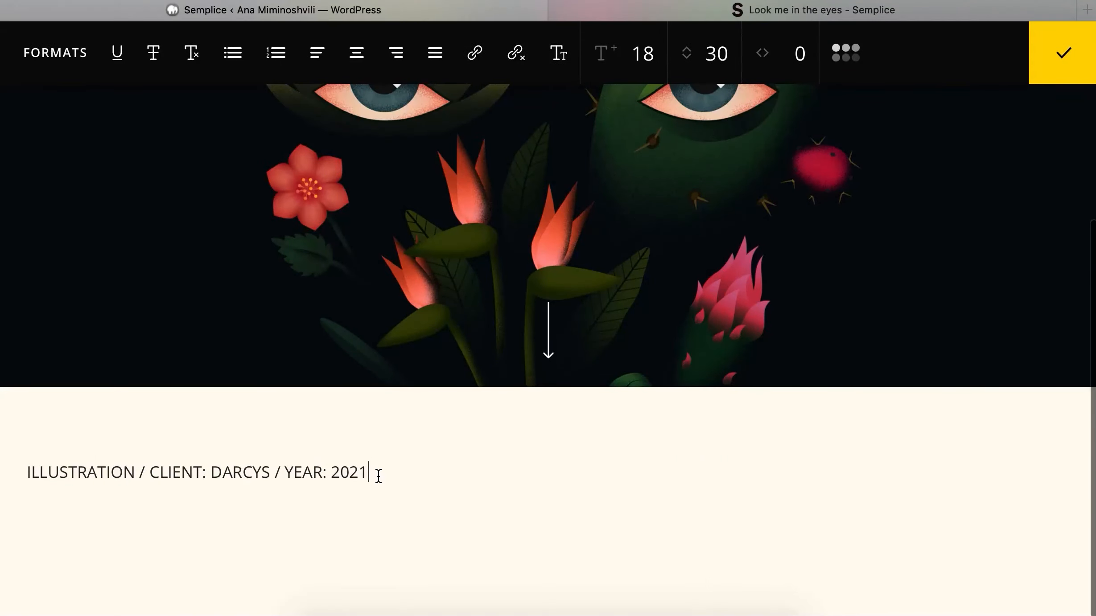
{"action": "key", "text": "BackSpace"}
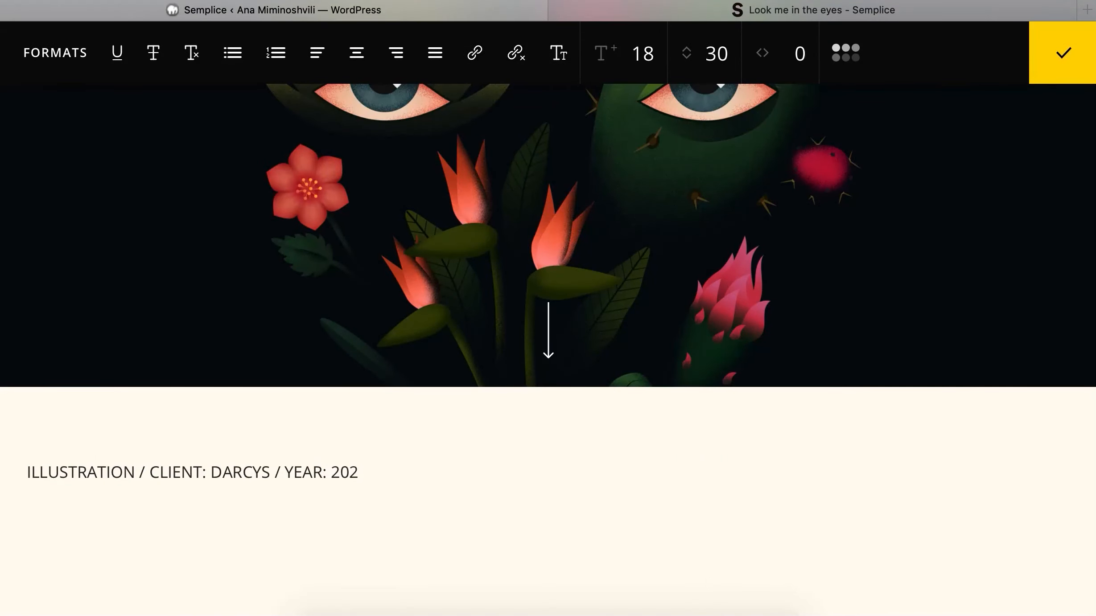
{"action": "type", "text": "1"}
- Center the illustration/client/year line at font size 17 and open its font choices
{"action": "left_click_drag", "start_coordinate": [379, 476], "coordinate": [379, 343]}
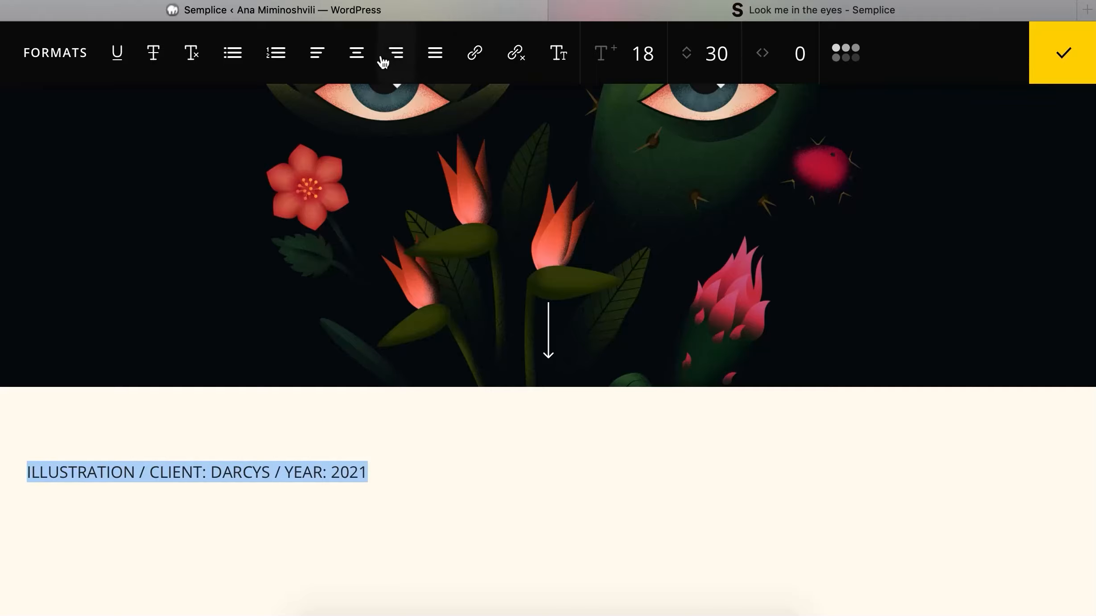
{"action": "left_click", "coordinate": [356, 53]}
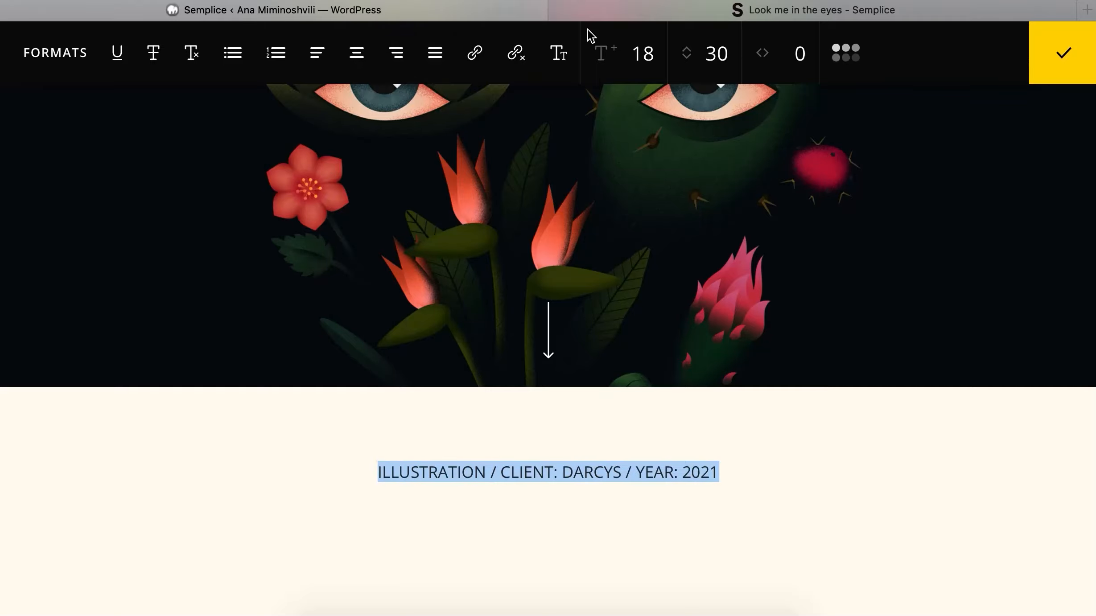
{"action": "mouse_move", "coordinate": [638, 52]}
{"action": "left_mouse_down"}
{"action": "mouse_move", "coordinate": [640, 62]}
{"action": "mouse_move", "coordinate": [640, 52]}
{"action": "left_mouse_up"}
{"action": "left_click", "coordinate": [562, 65]}
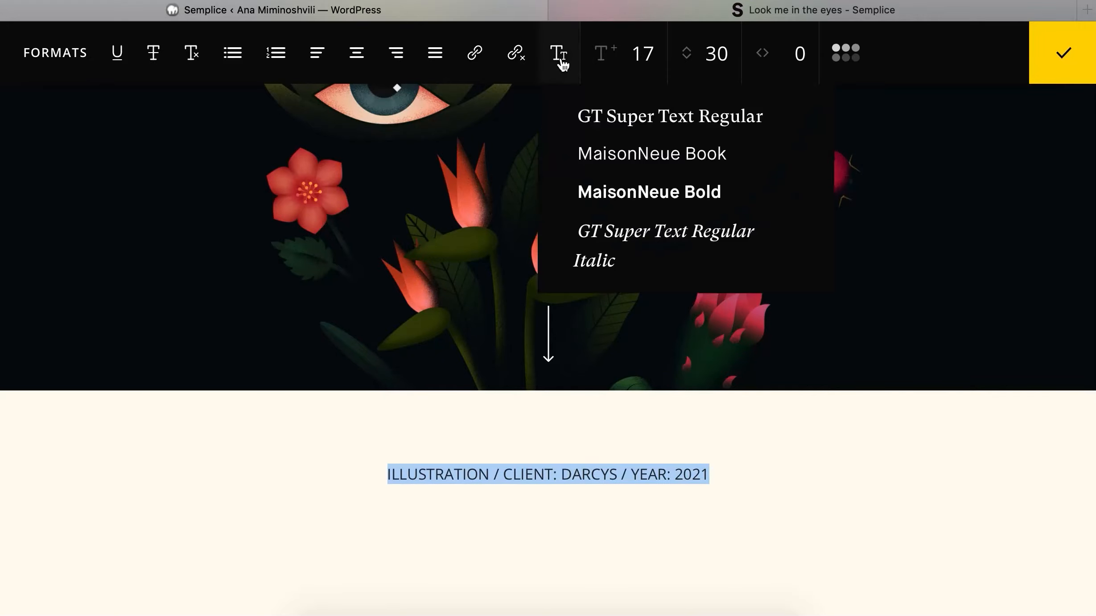
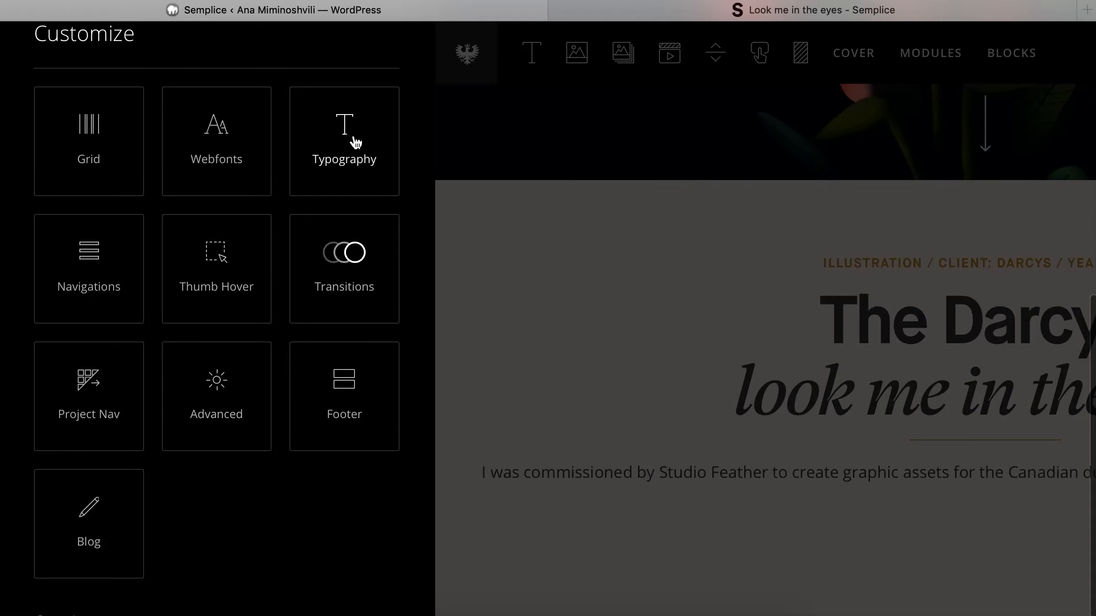
- Save the unsaved project changes and open the global Typography customization
{"action": "left_click", "coordinate": [356, 142]}
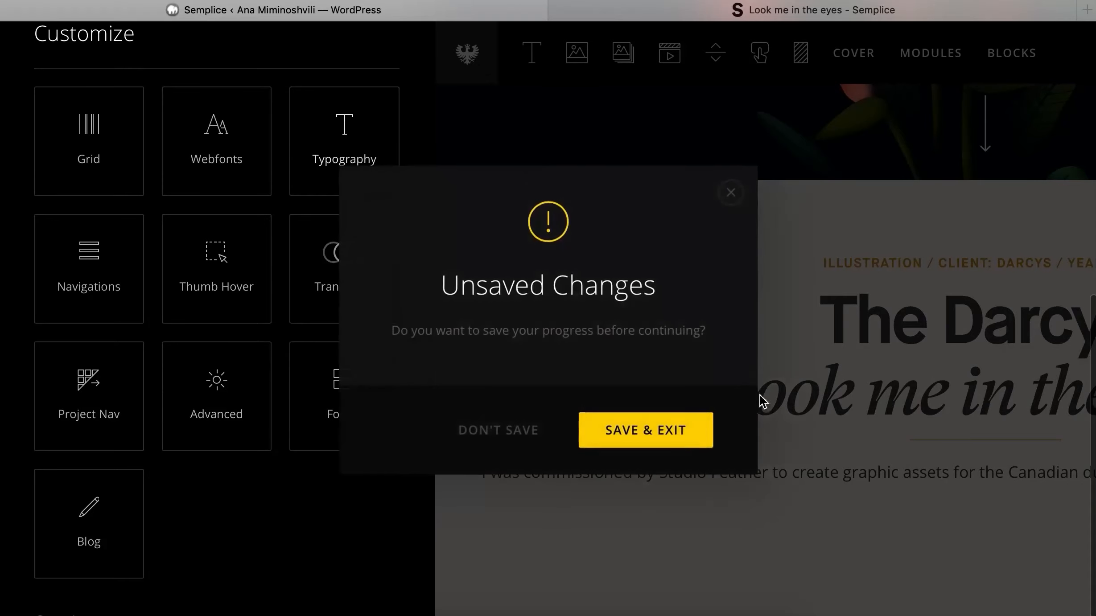
{"action": "left_click", "coordinate": [656, 432]}
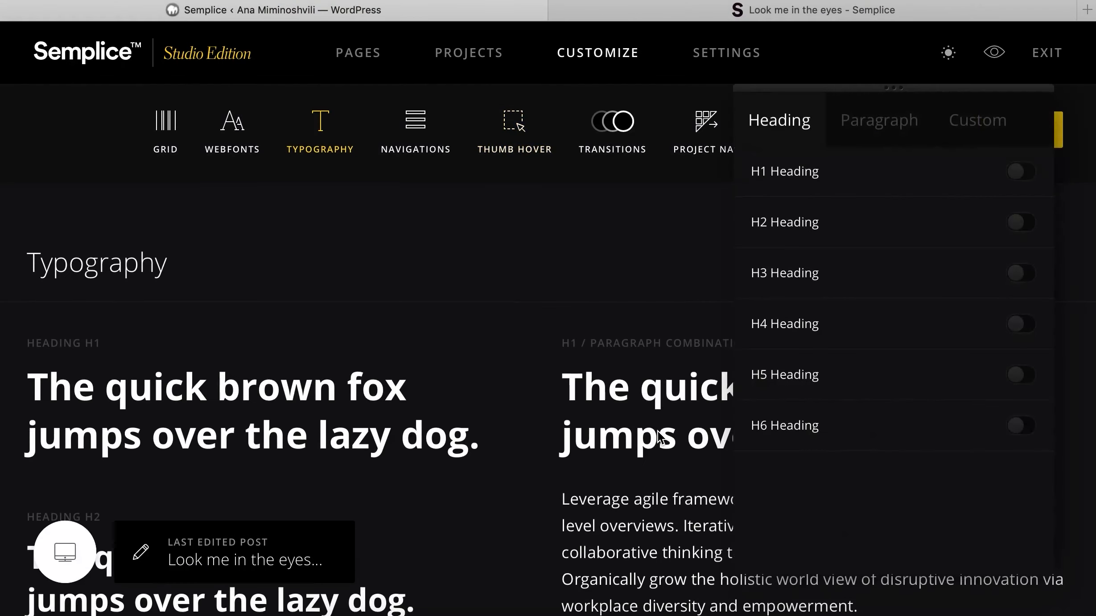
{"action": "scroll", "coordinate": [337, 253], "scroll_direction": "down", "scroll_amount": 4}
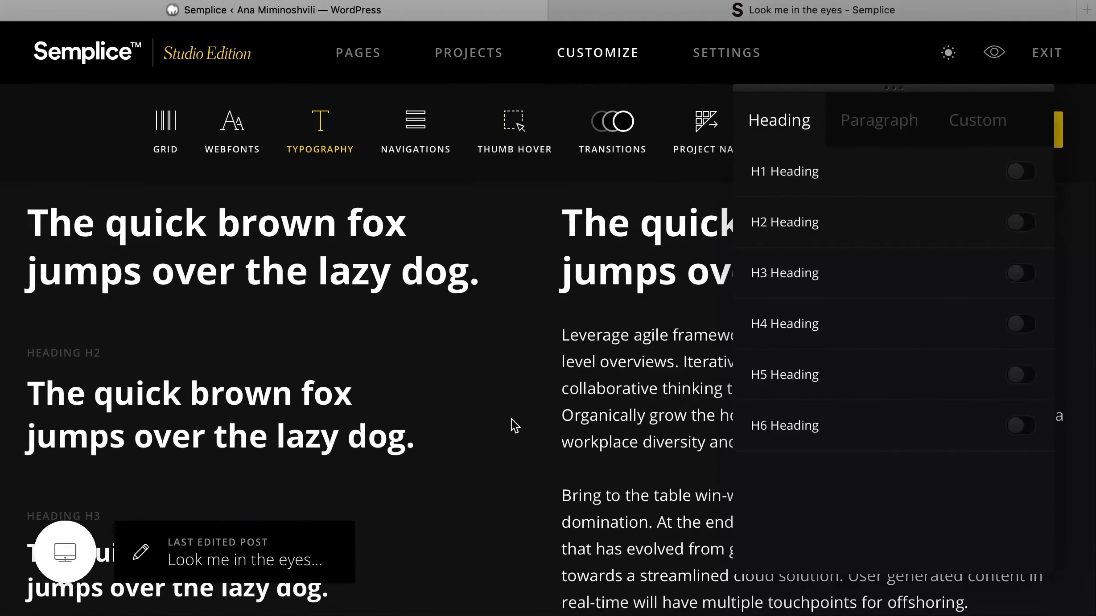
{"action": "scroll", "coordinate": [514, 425], "scroll_direction": "up", "scroll_amount": 3}
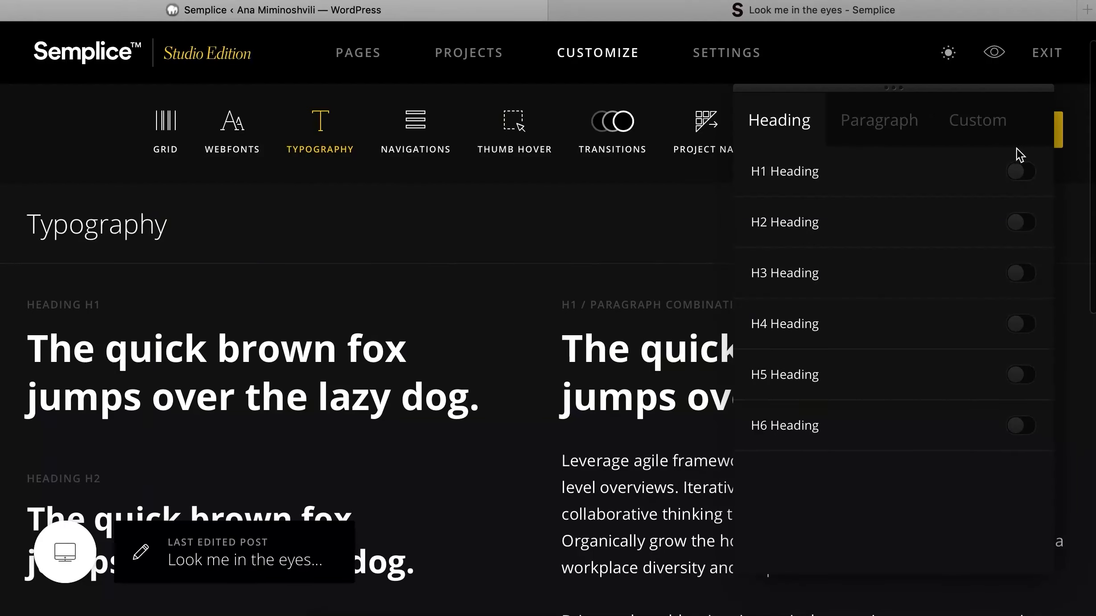
- Enable the custom H1 heading style with MaisonNeue Bold, font size 76, line height 72 and letter spacing -16
{"action": "left_click", "coordinate": [1019, 174]}
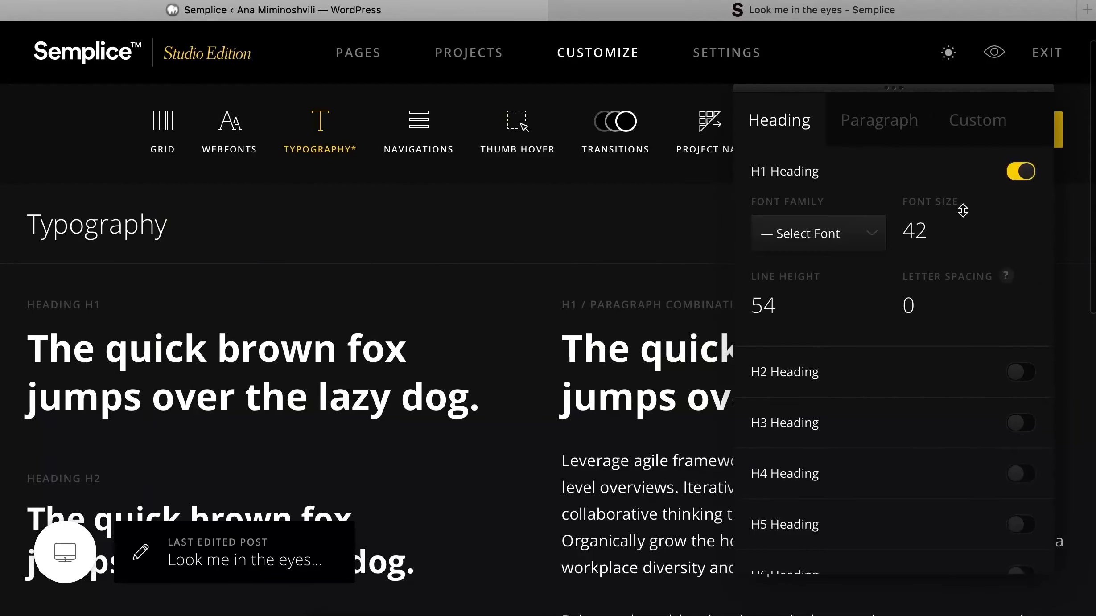
{"action": "left_click", "coordinate": [858, 239]}
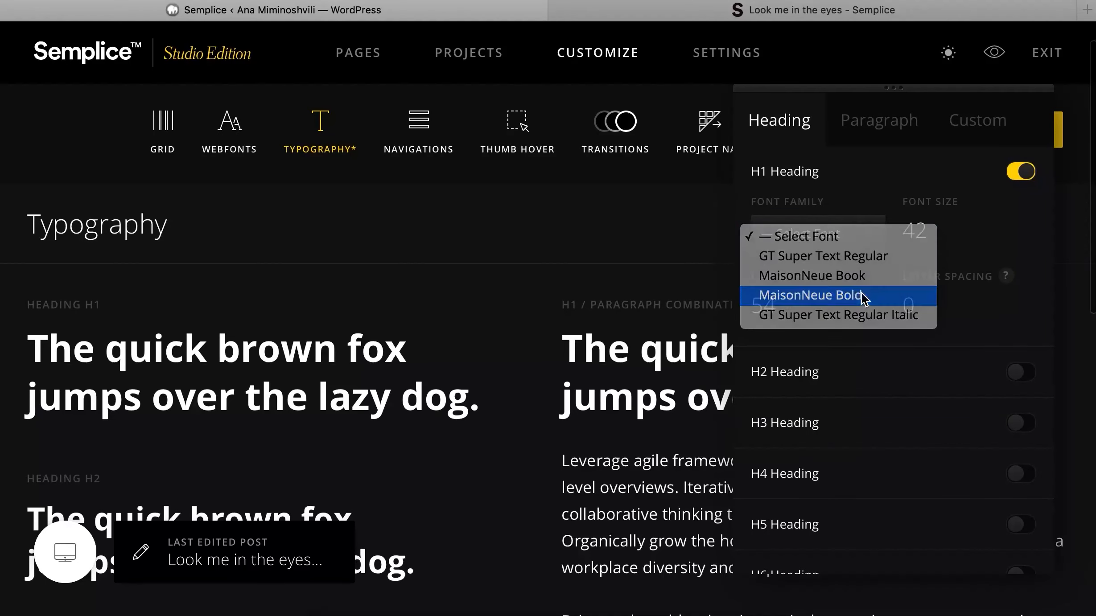
{"action": "left_click", "coordinate": [859, 296]}
{"action": "left_click_drag", "start_coordinate": [944, 219], "coordinate": [949, 126]}
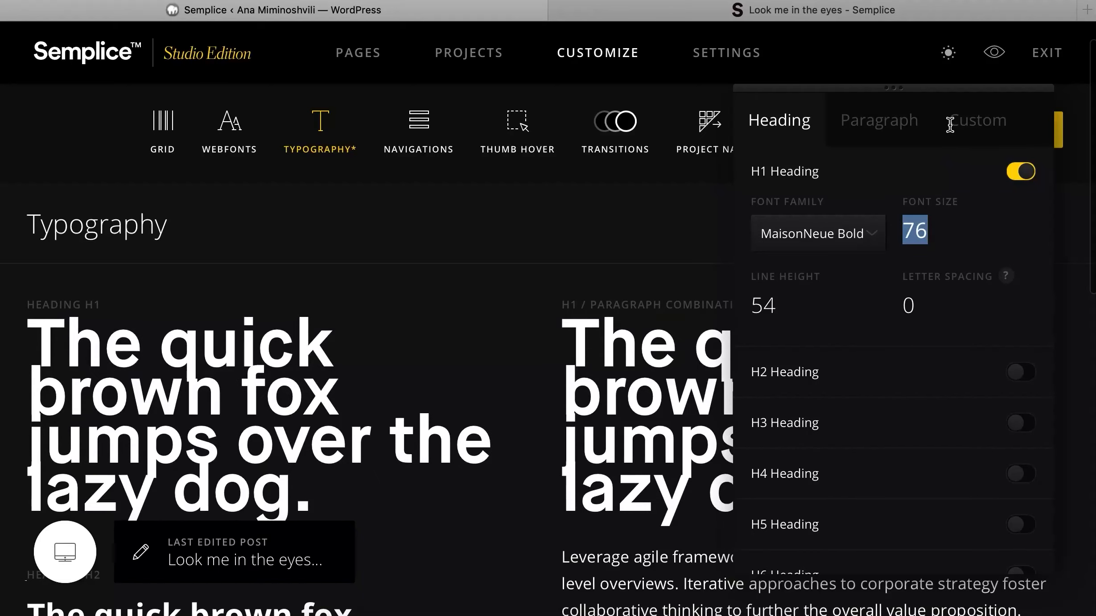
{"action": "left_click_drag", "start_coordinate": [799, 314], "coordinate": [792, 264]}
{"action": "left_click_drag", "start_coordinate": [958, 311], "coordinate": [954, 355]}
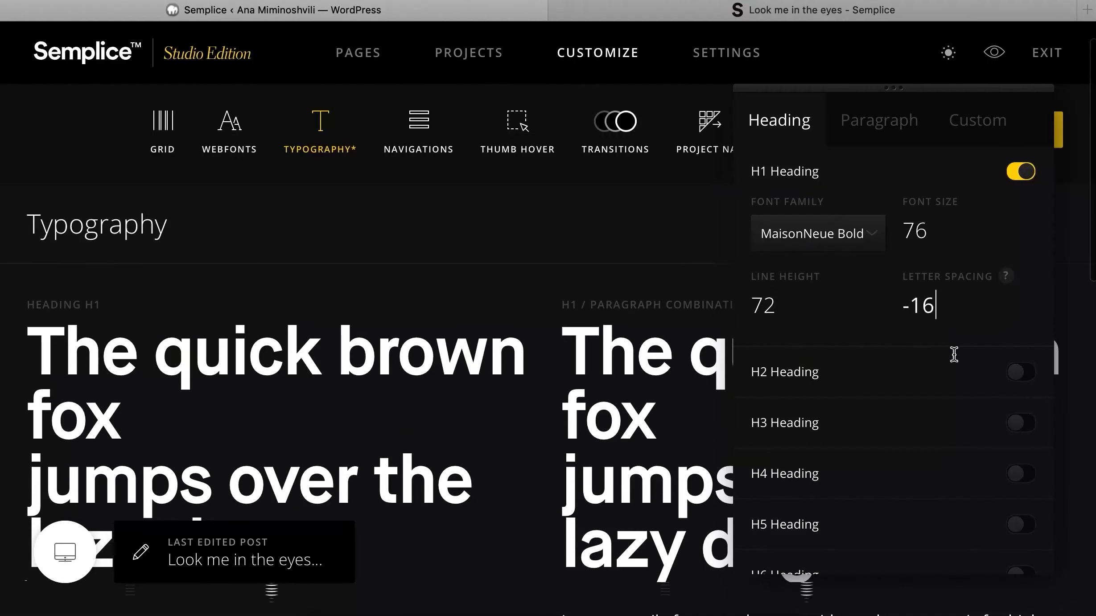
- Set the paragraph font family to MaisonNeue Book and move the settings panel clear of the paragraph sample
{"action": "left_click", "coordinate": [858, 151]}
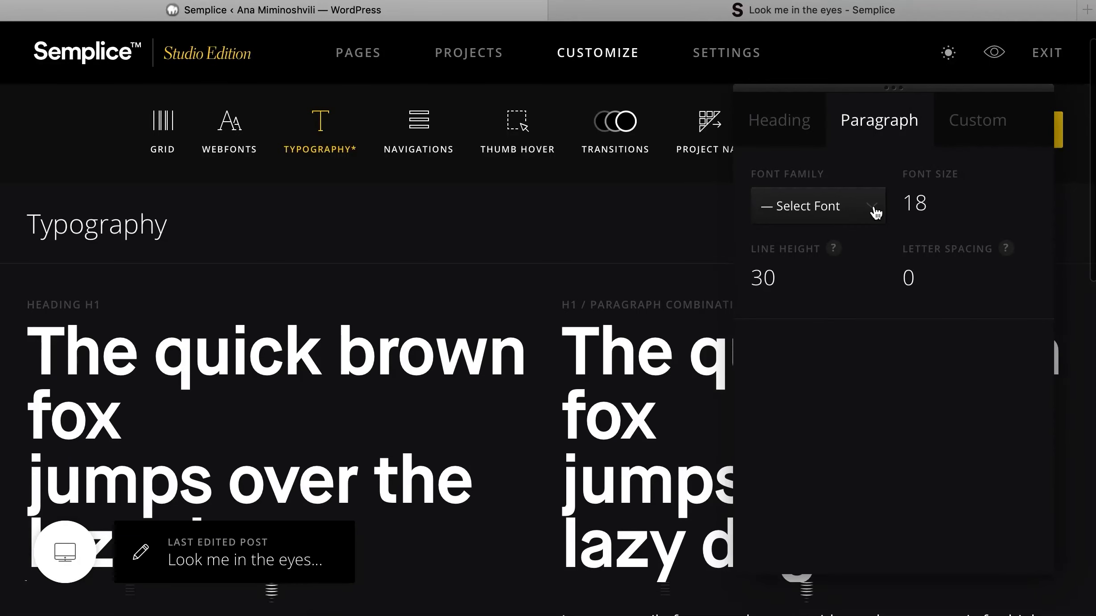
{"action": "scroll", "coordinate": [614, 392], "scroll_direction": "down", "scroll_amount": 8}
{"action": "left_click", "coordinate": [840, 206]}
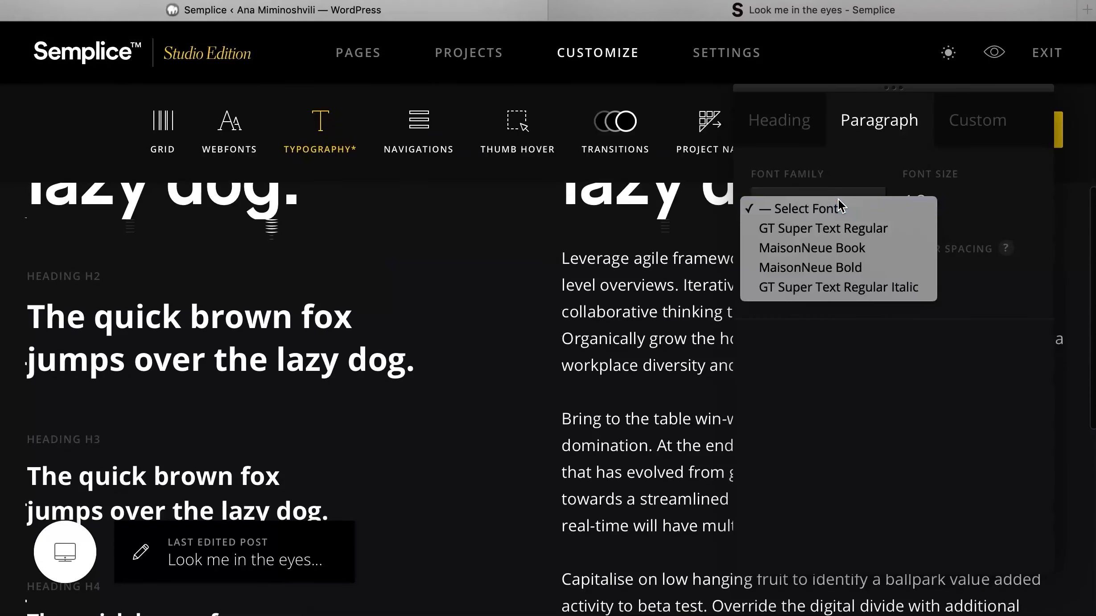
{"action": "left_click", "coordinate": [846, 248]}
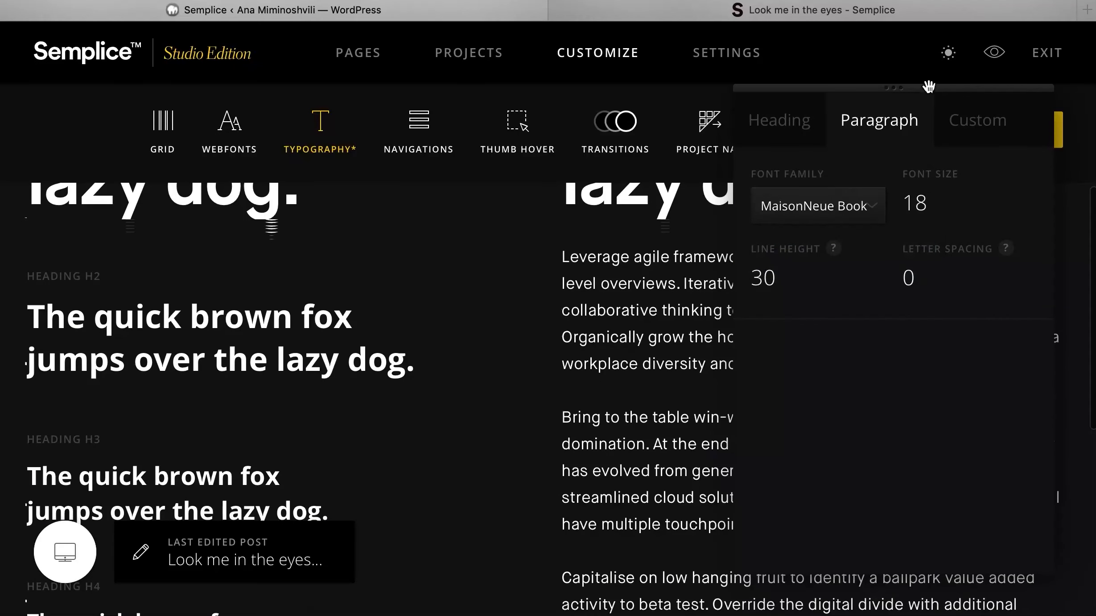
{"action": "left_click_drag", "start_coordinate": [928, 88], "coordinate": [392, 83]}
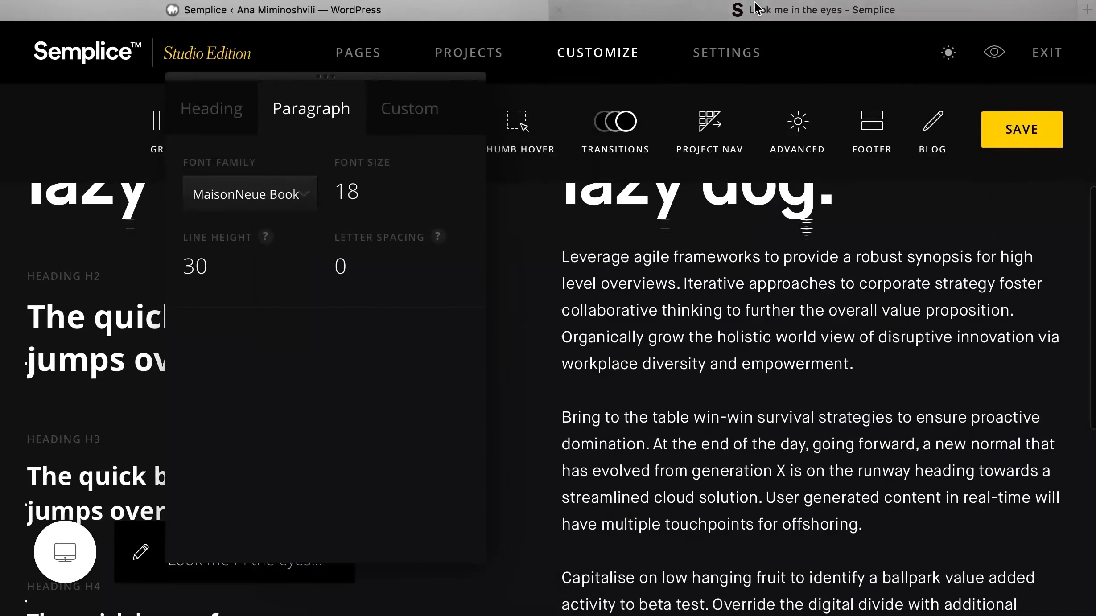
- Set the paragraph font size to 20 and compare it with the published "Look me in the eyes" page
{"action": "left_click", "coordinate": [763, 12]}
{"action": "left_click", "coordinate": [433, 10]}
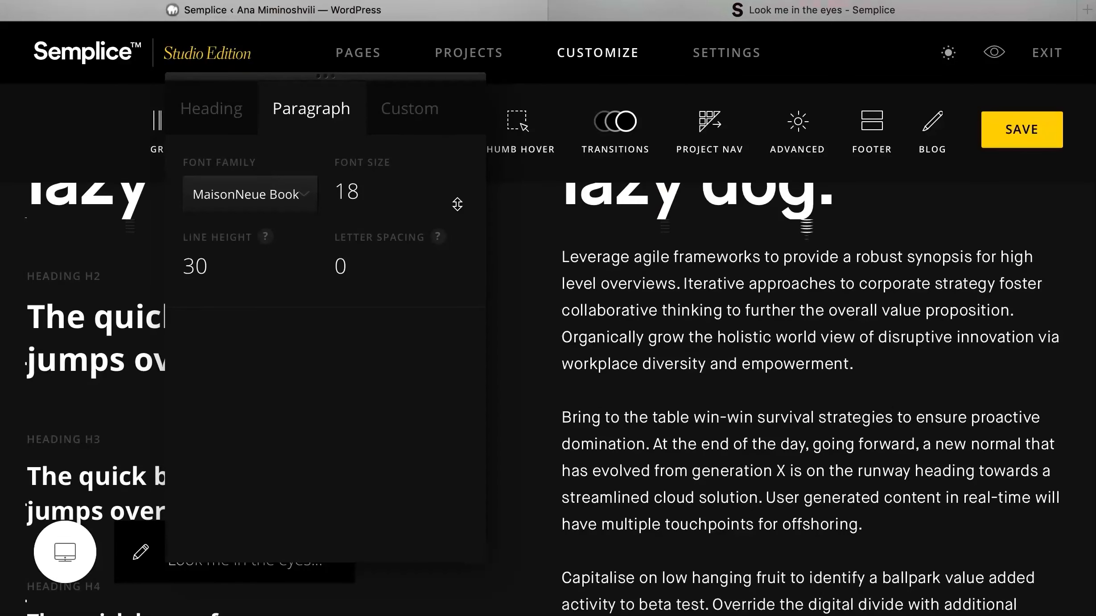
{"action": "left_click_drag", "start_coordinate": [390, 198], "coordinate": [390, 193]}
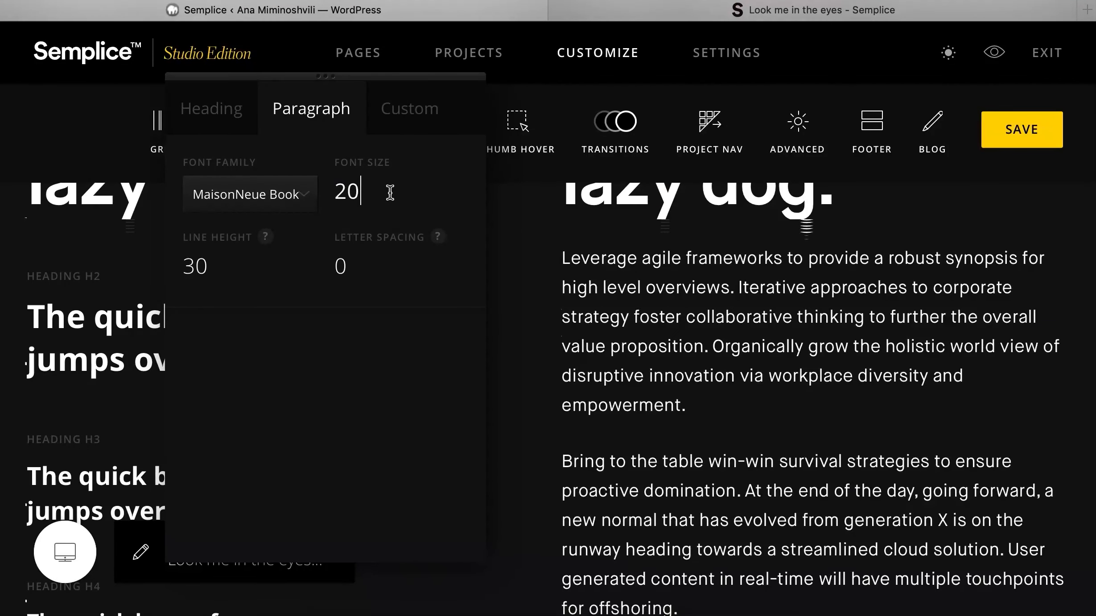
{"action": "left_click", "coordinate": [715, 13]}
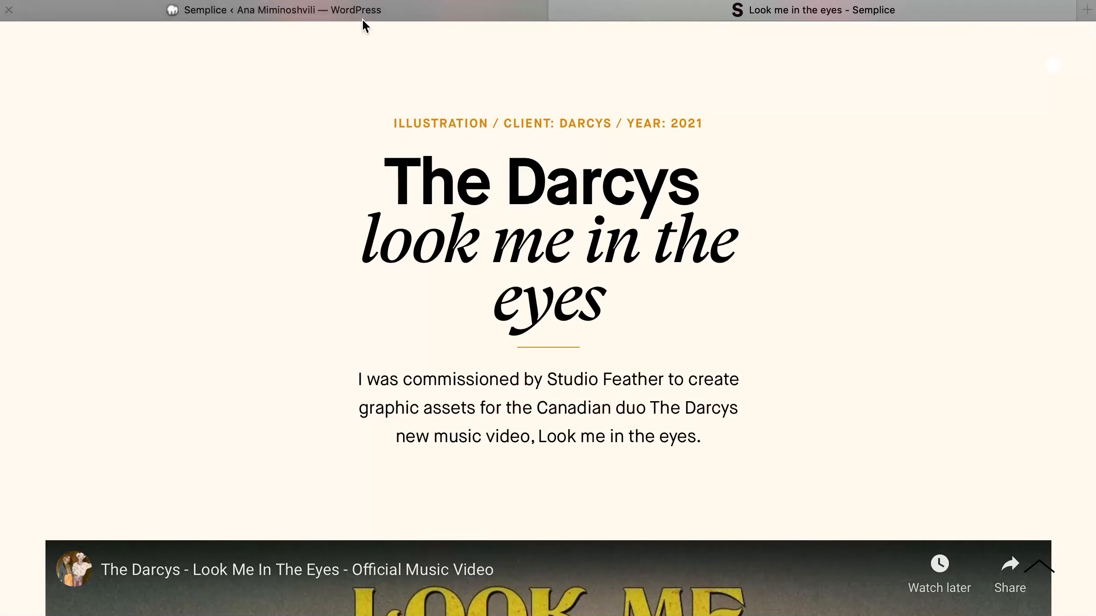
{"action": "left_click", "coordinate": [377, 14]}
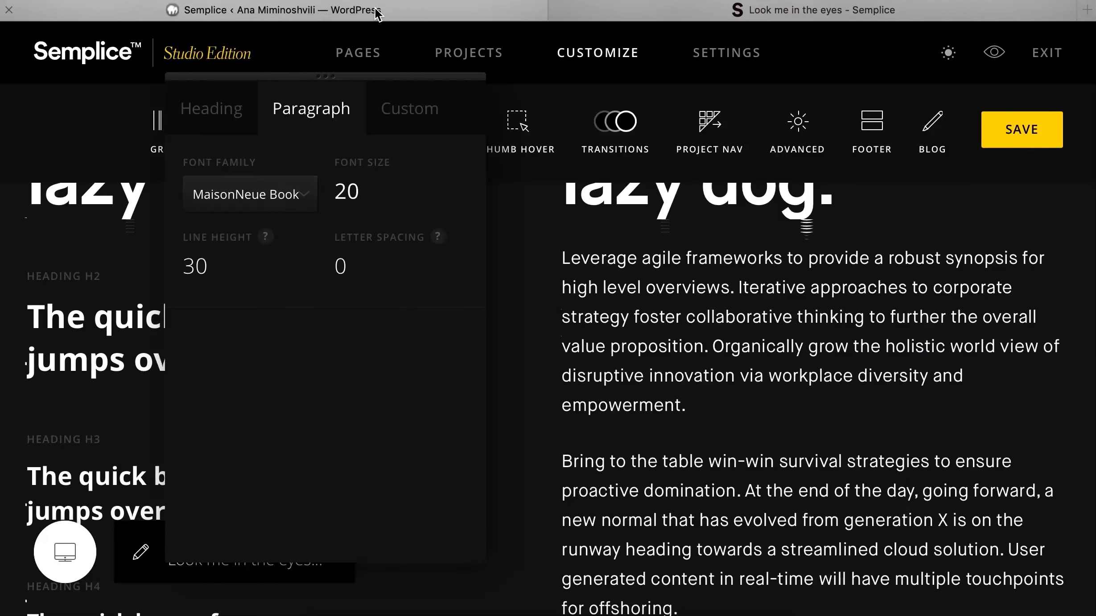
- Set the paragraph letter spacing to 1 and check it against the published project page
{"action": "left_click_drag", "start_coordinate": [365, 266], "coordinate": [365, 263]}
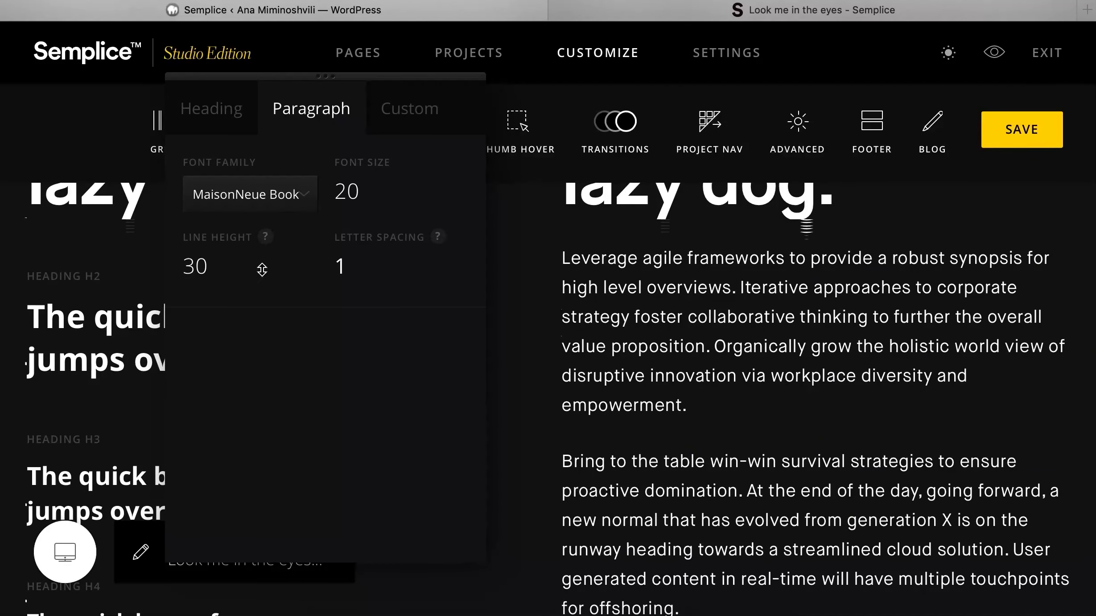
{"action": "left_click", "coordinate": [687, 9]}
{"action": "left_click", "coordinate": [398, 9]}
- Set the paragraph line height to 30 and save the typography settings
{"action": "left_click_drag", "start_coordinate": [190, 268], "coordinate": [202, 268]}
{"action": "key", "text": "Down"}
{"action": "key", "text": "Down"}
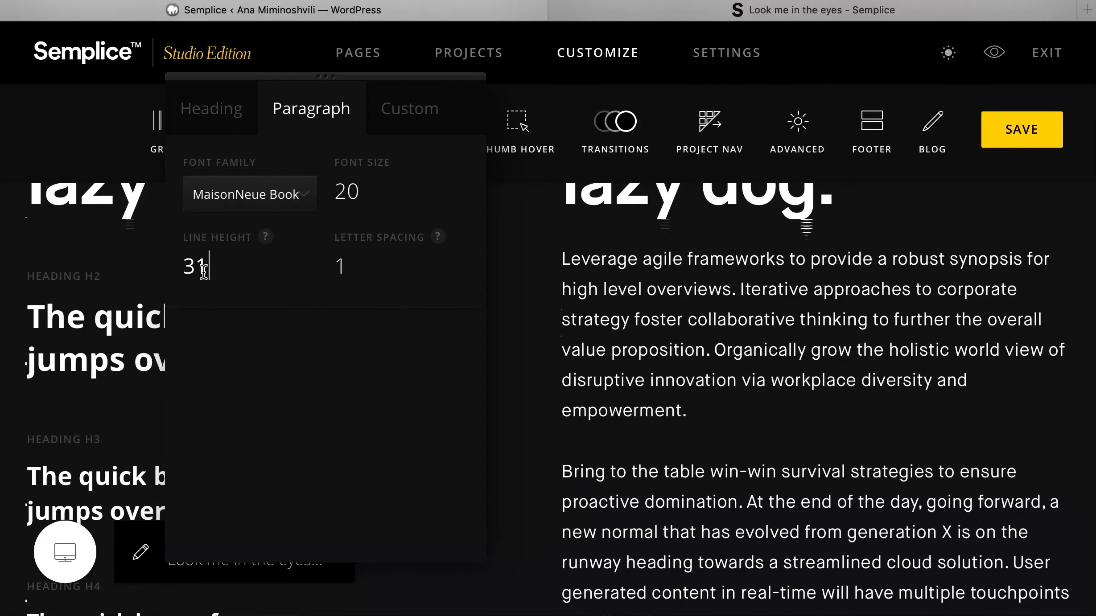
{"action": "left_click", "coordinate": [996, 128]}
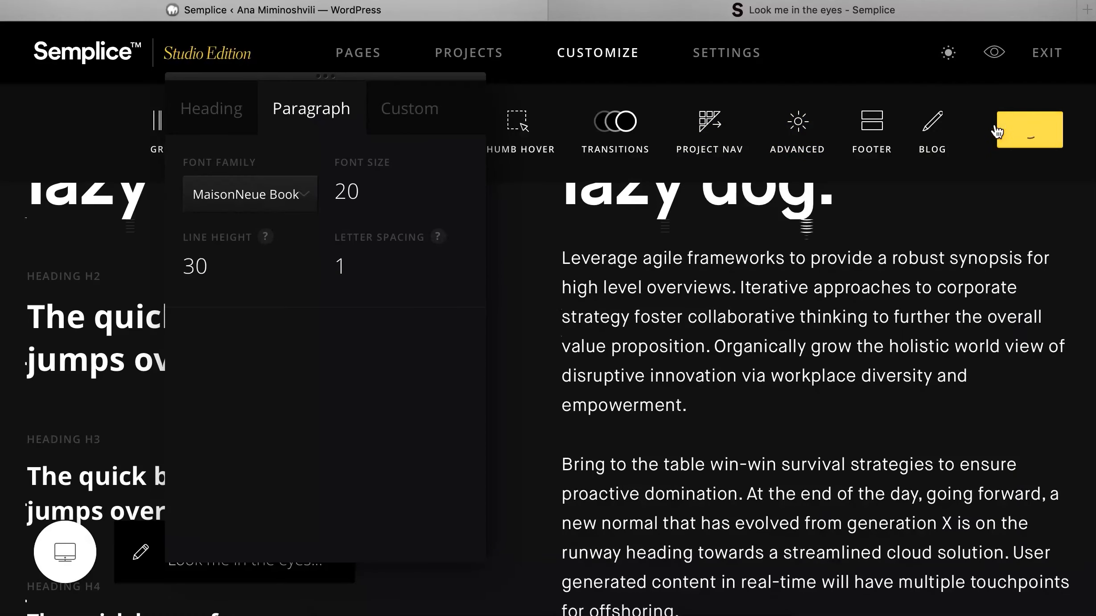
- Open the "Look me in the eyes" project for editing at its intro text section
{"action": "left_click", "coordinate": [486, 50]}
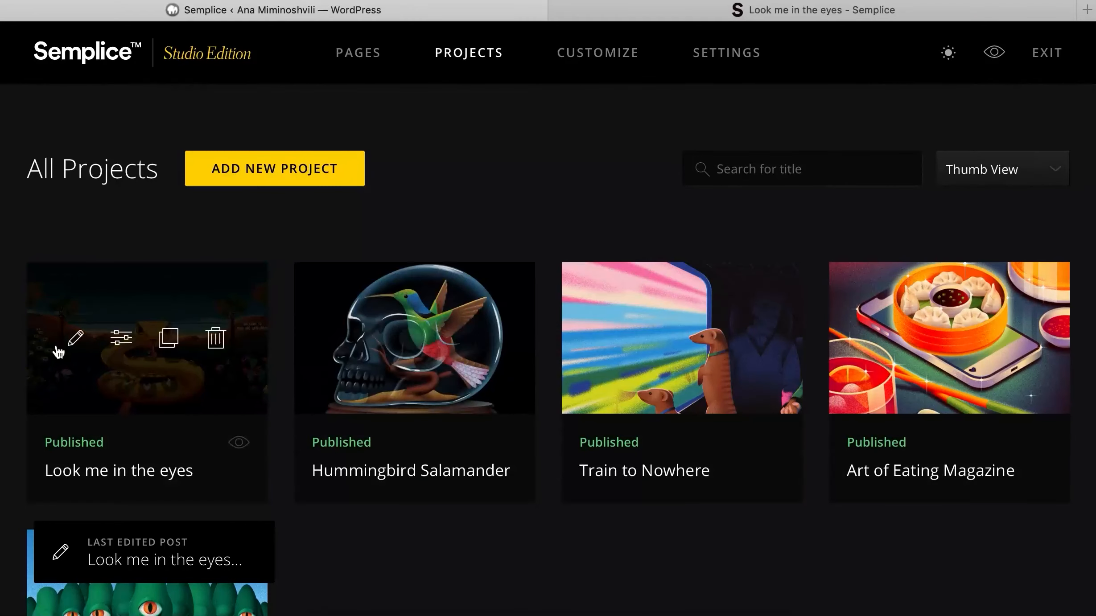
{"action": "left_click", "coordinate": [81, 341]}
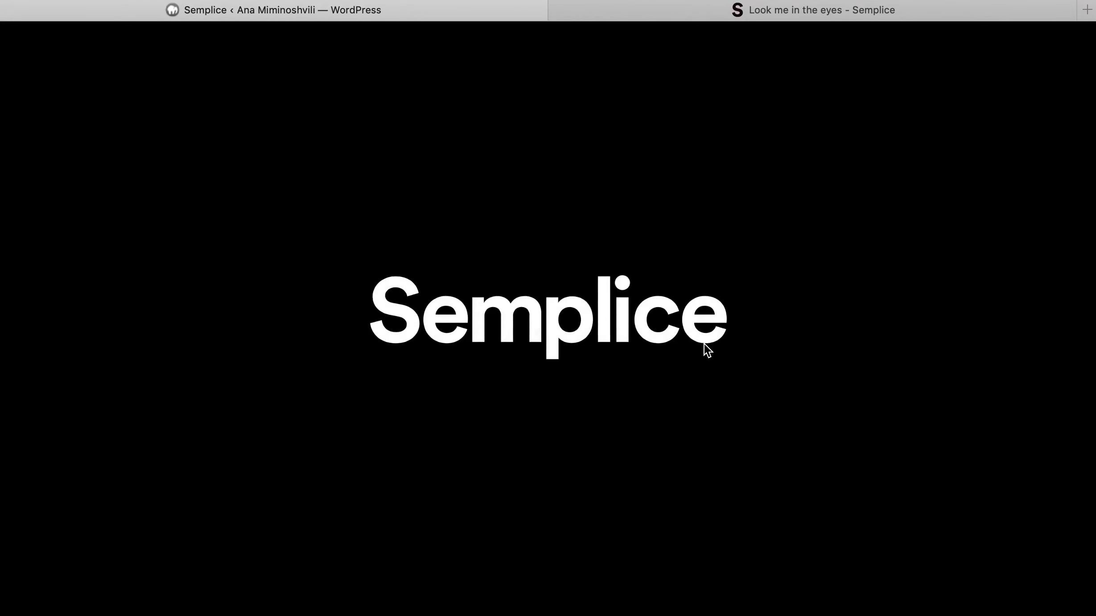
{"action": "scroll", "coordinate": [807, 370], "scroll_direction": "down", "scroll_amount": 10}
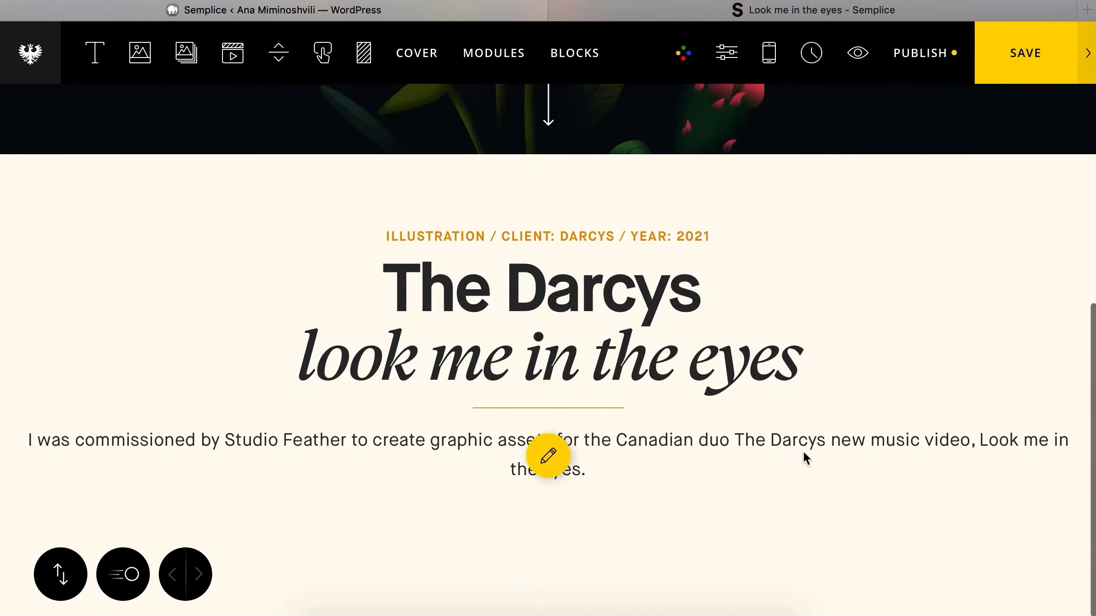
- Delete the description paragraph below the divider line and insert a new text module in its place
{"action": "left_click", "coordinate": [802, 450]}
{"action": "left_click", "coordinate": [895, 553]}
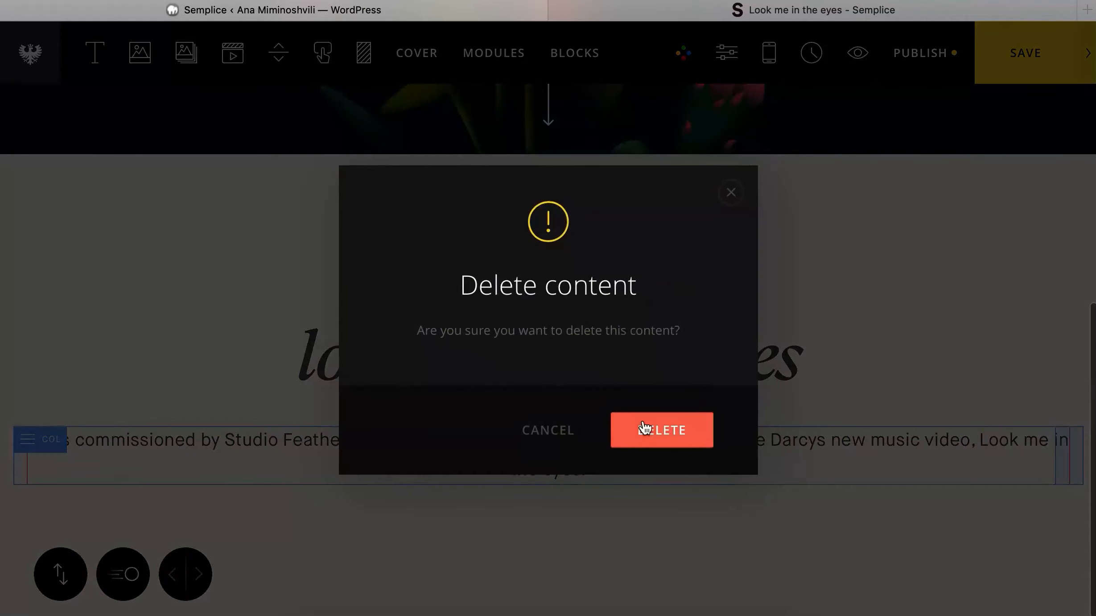
{"action": "left_click", "coordinate": [655, 427]}
{"action": "left_click_drag", "start_coordinate": [94, 55], "coordinate": [590, 405]}
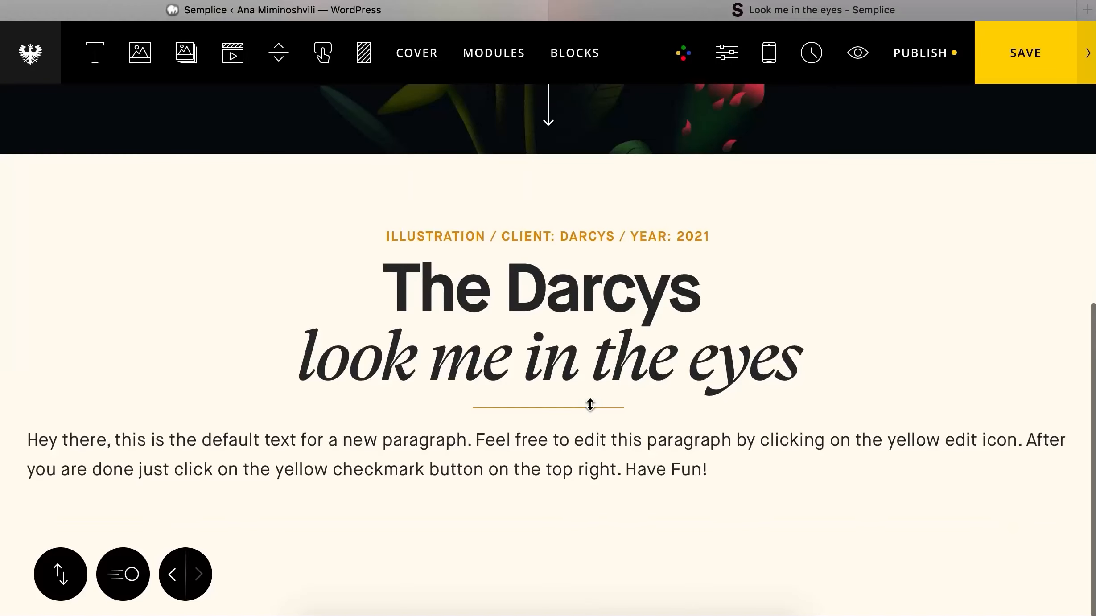
{"action": "mouse_move", "coordinate": [543, 451]}
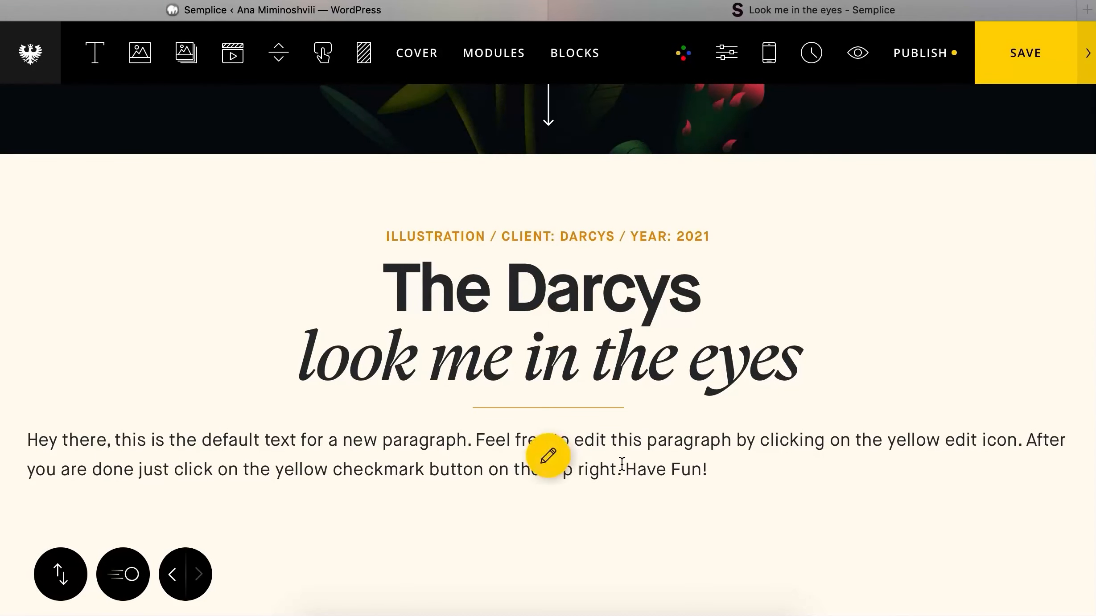
- Replace placeholder text with "I was commissioned by Studio Feather to create graphic assets for the Canadian duo The Darcys new music video, Look me in the eyes."
{"action": "left_click", "coordinate": [547, 457]}
{"action": "left_click_drag", "start_coordinate": [731, 466], "coordinate": [32, 440]}
{"action": "type", "text": "I was commissioned by Studio Feather to create graphic assets for the Canadian duo The Darcys new music video, Look me in the eyes."}
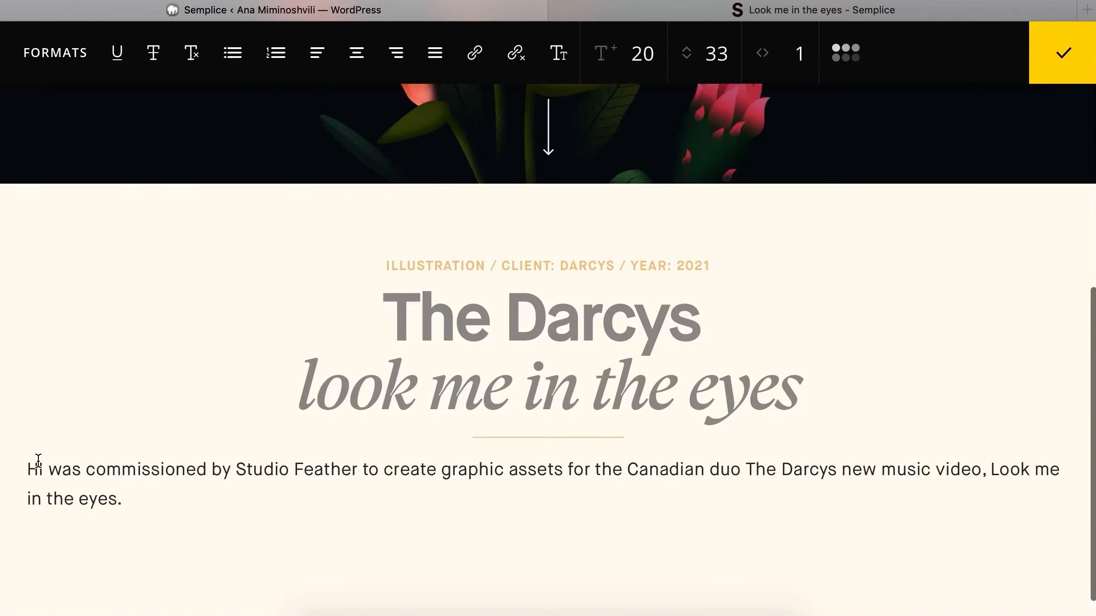
{"action": "left_click", "coordinate": [38, 468]}
{"action": "key", "text": "BackSpace"}
- Center-align the intro paragraph below the divider and narrow its column so the text wraps onto three lines
{"action": "left_click_drag", "start_coordinate": [159, 505], "coordinate": [353, 236]}
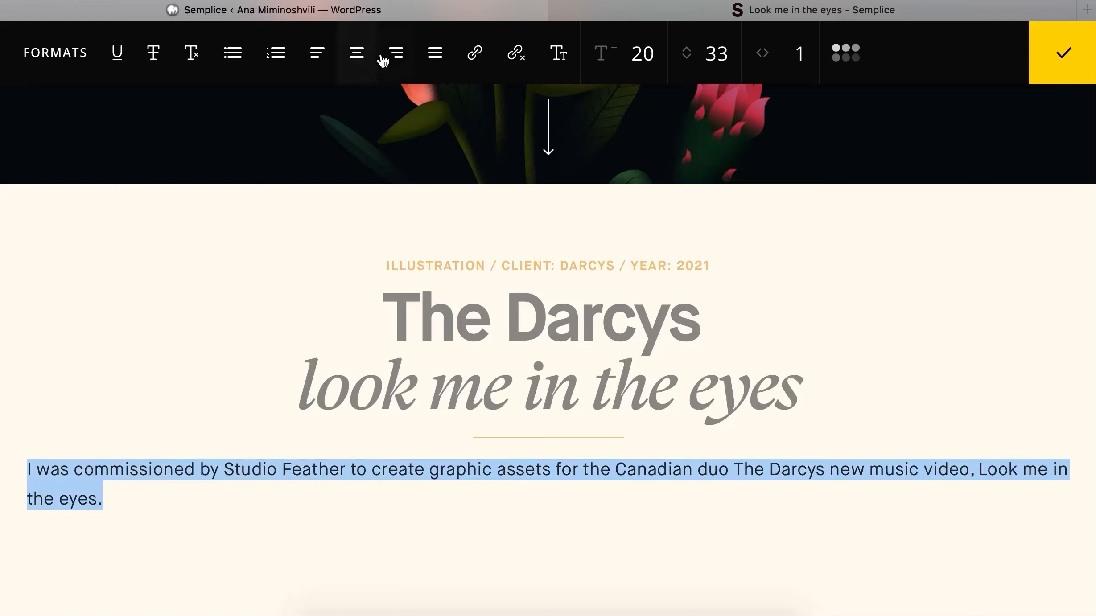
{"action": "left_click", "coordinate": [364, 61]}
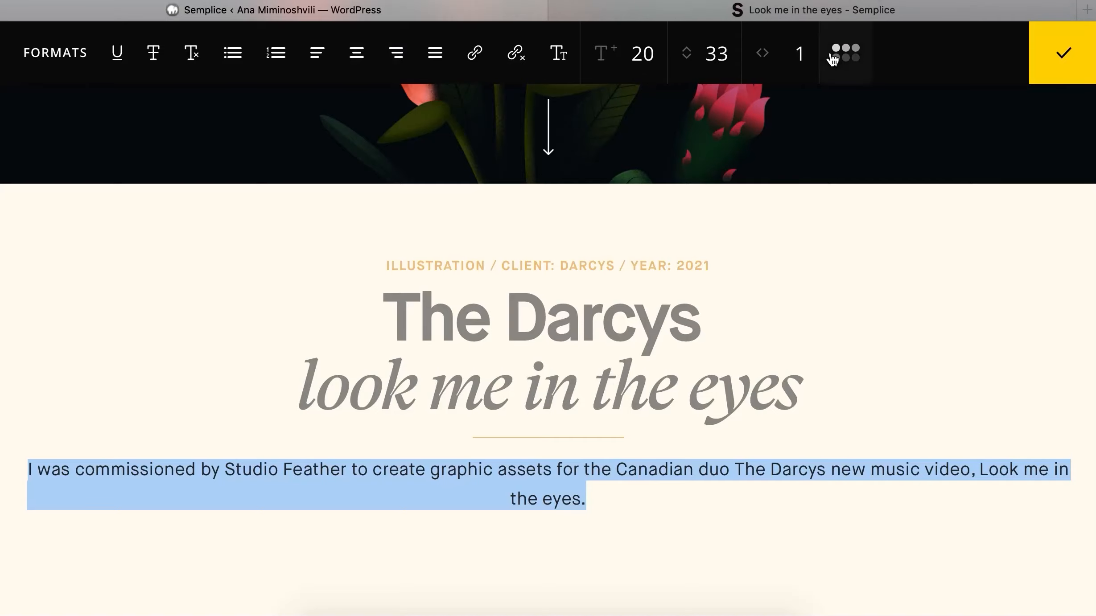
{"action": "left_click", "coordinate": [1038, 49]}
{"action": "left_click", "coordinate": [1010, 476]}
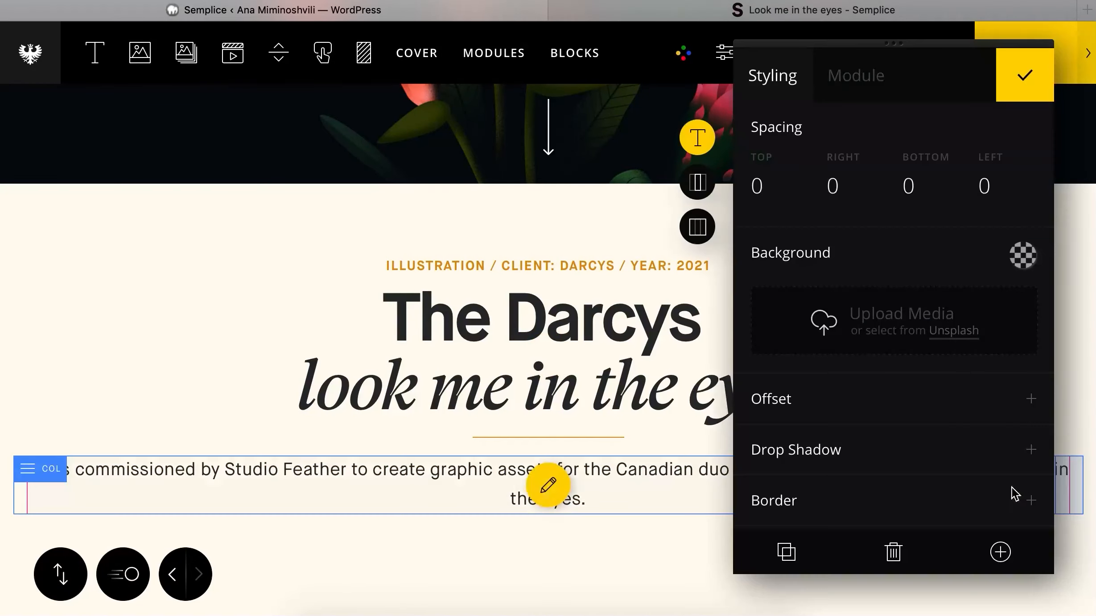
{"action": "left_click_drag", "start_coordinate": [1081, 483], "coordinate": [482, 500]}
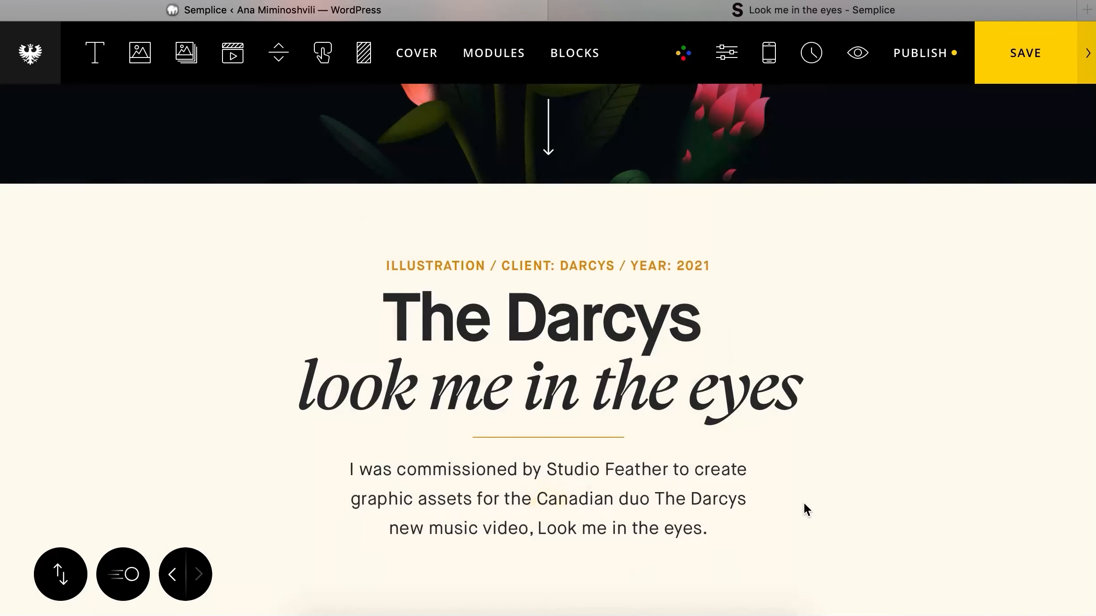
{"action": "scroll", "coordinate": [802, 501], "scroll_direction": "down", "scroll_amount": 2}
- Try narrowing the title column to match the reference page's wrapped heading, and restore its full width
{"action": "left_click", "coordinate": [806, 18]}
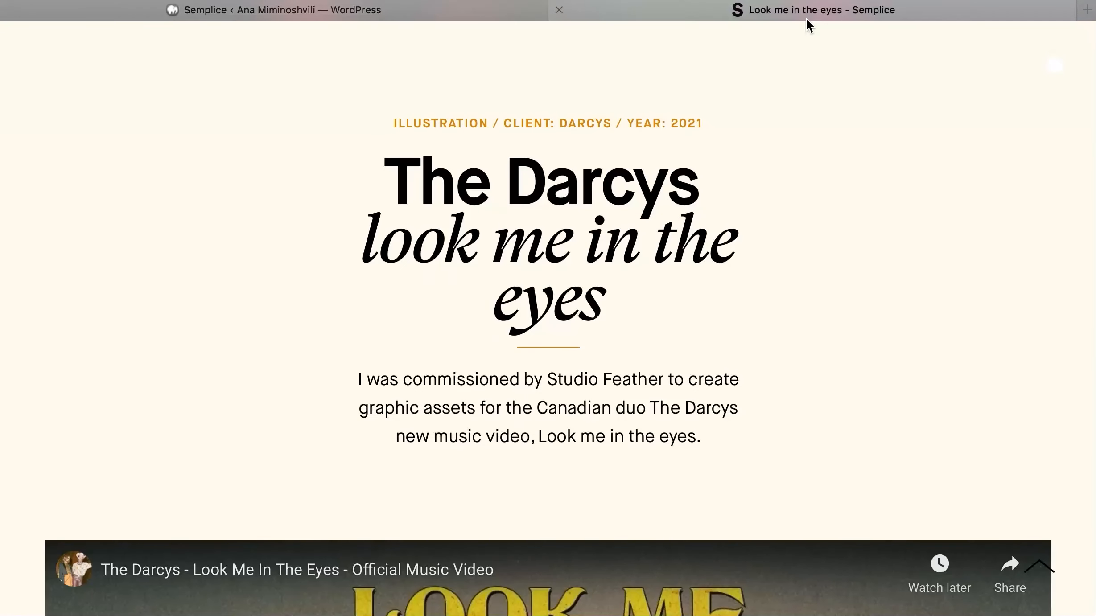
{"action": "left_click", "coordinate": [450, 16]}
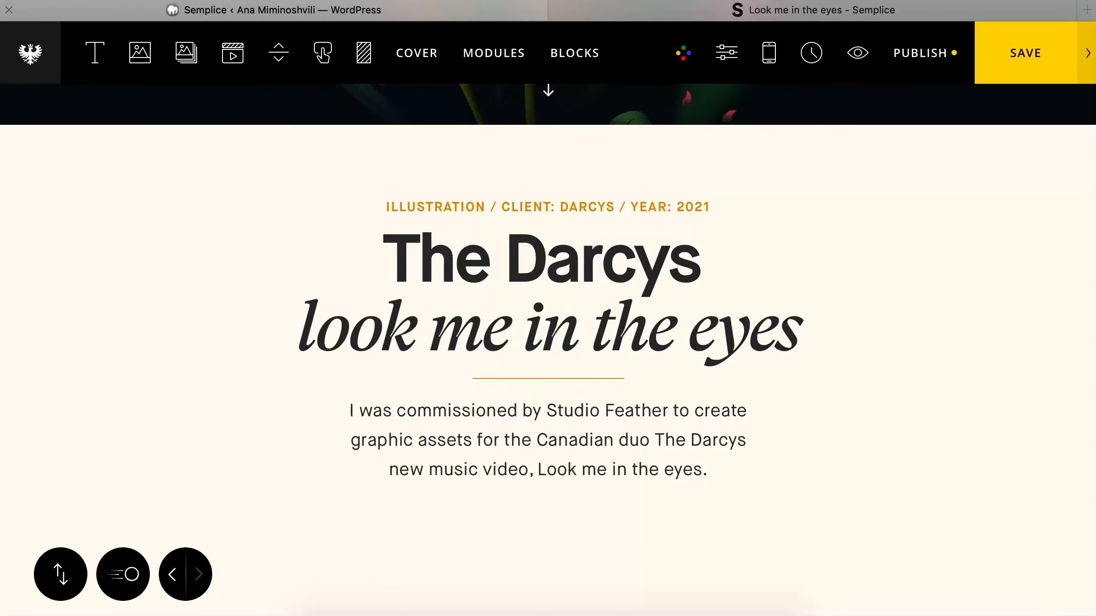
{"action": "left_click", "coordinate": [736, 13]}
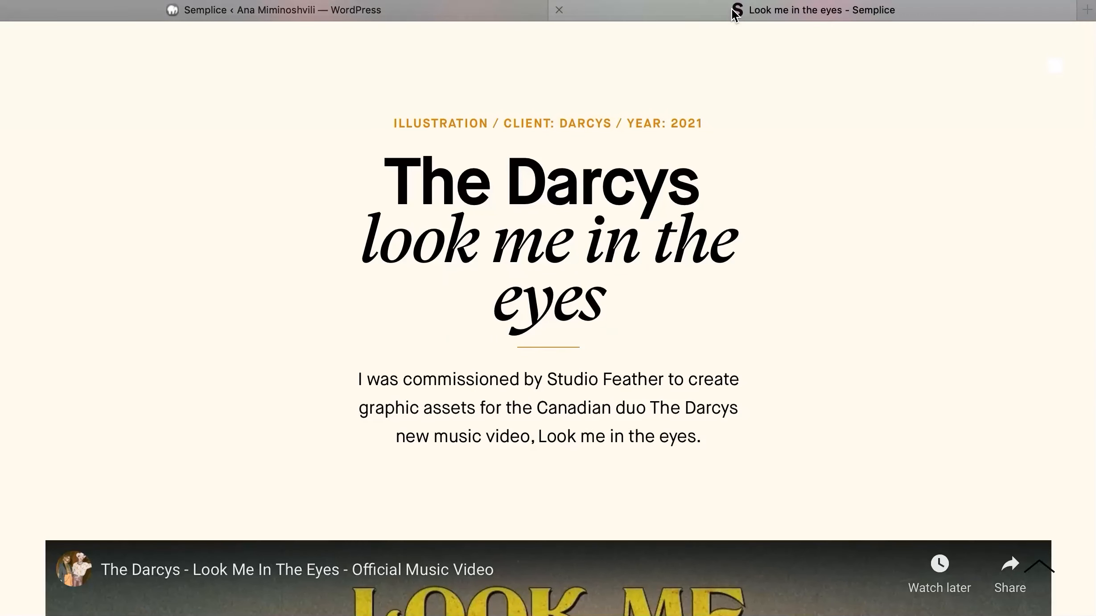
{"action": "left_click", "coordinate": [499, 17]}
{"action": "left_click", "coordinate": [714, 324]}
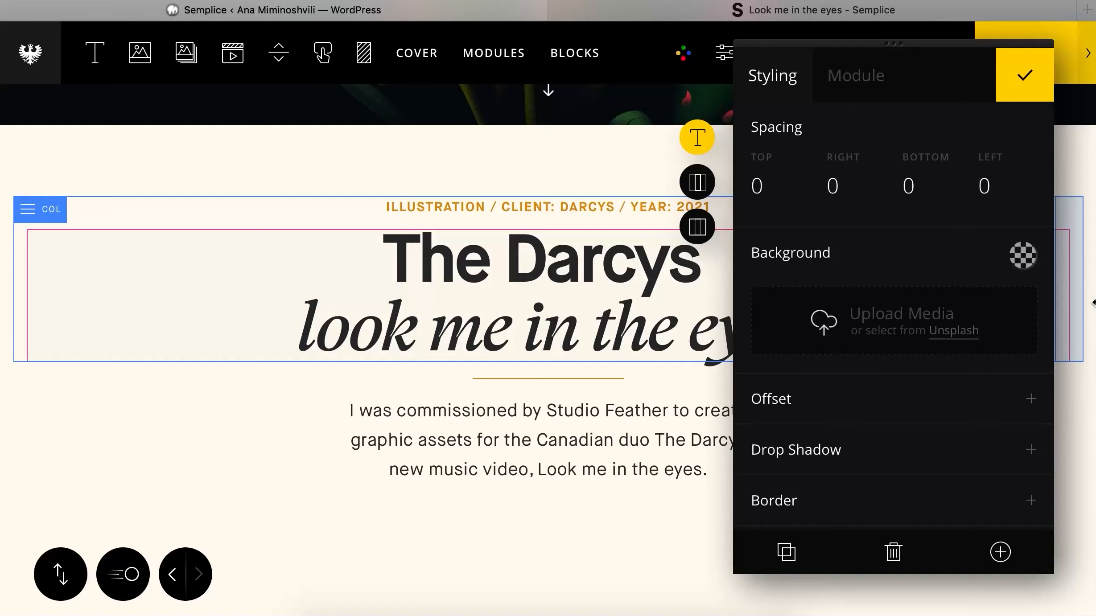
{"action": "left_click_drag", "start_coordinate": [1050, 287], "coordinate": [513, 292]}
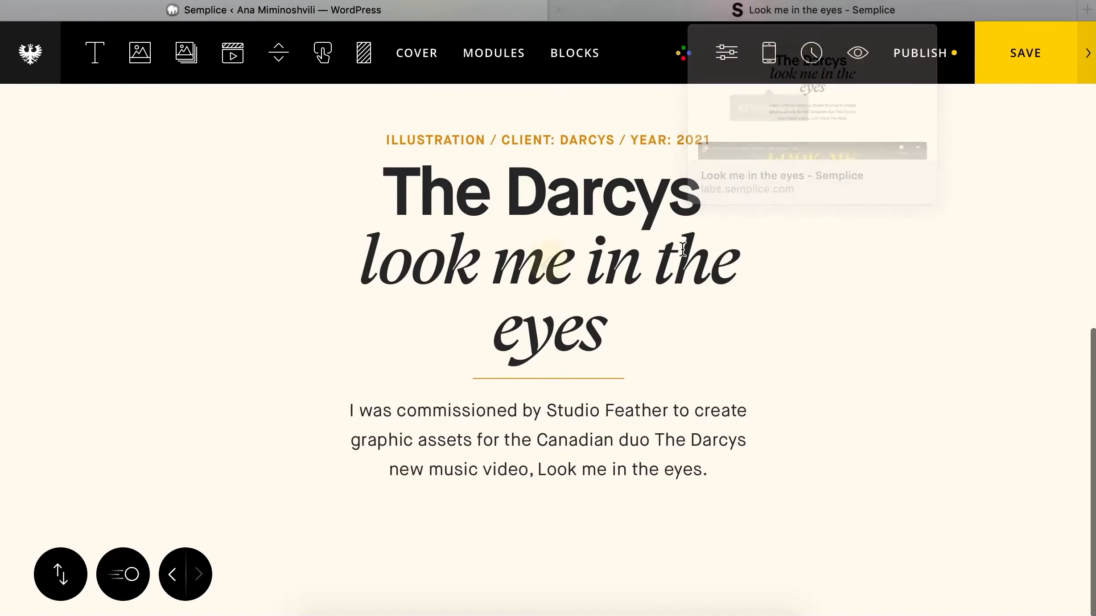
{"action": "left_click", "coordinate": [551, 256]}
{"action": "left_click_drag", "start_coordinate": [832, 41], "coordinate": [397, 85]}
{"action": "left_click_drag", "start_coordinate": [746, 221], "coordinate": [874, 251]}
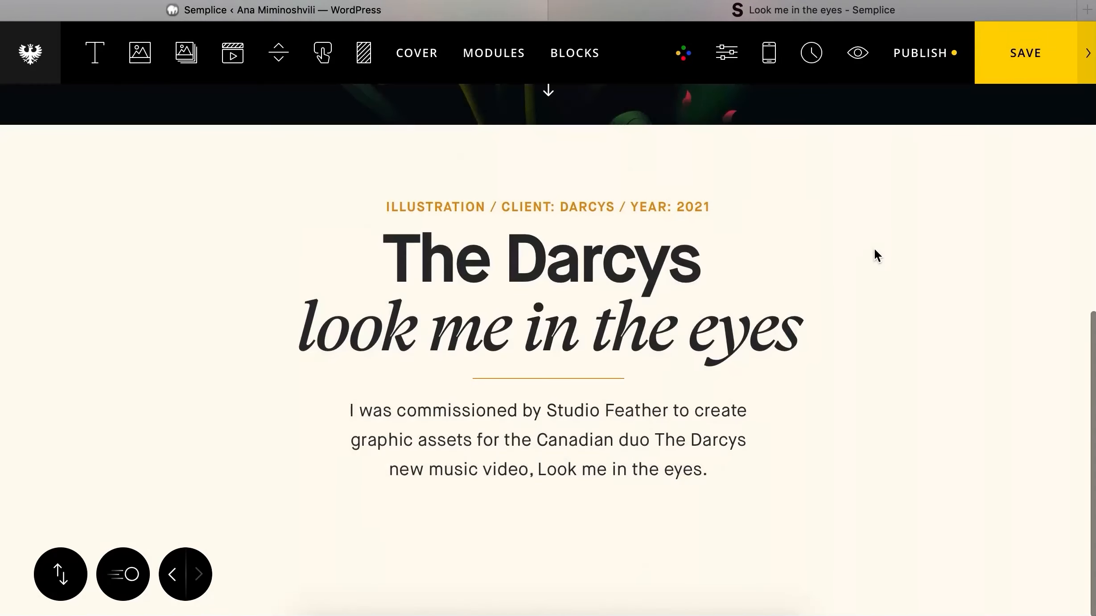
- Open the "Look Me In The Eyes" music video on YouTube from the reference page and copy its link
{"action": "left_click", "coordinate": [794, 14]}
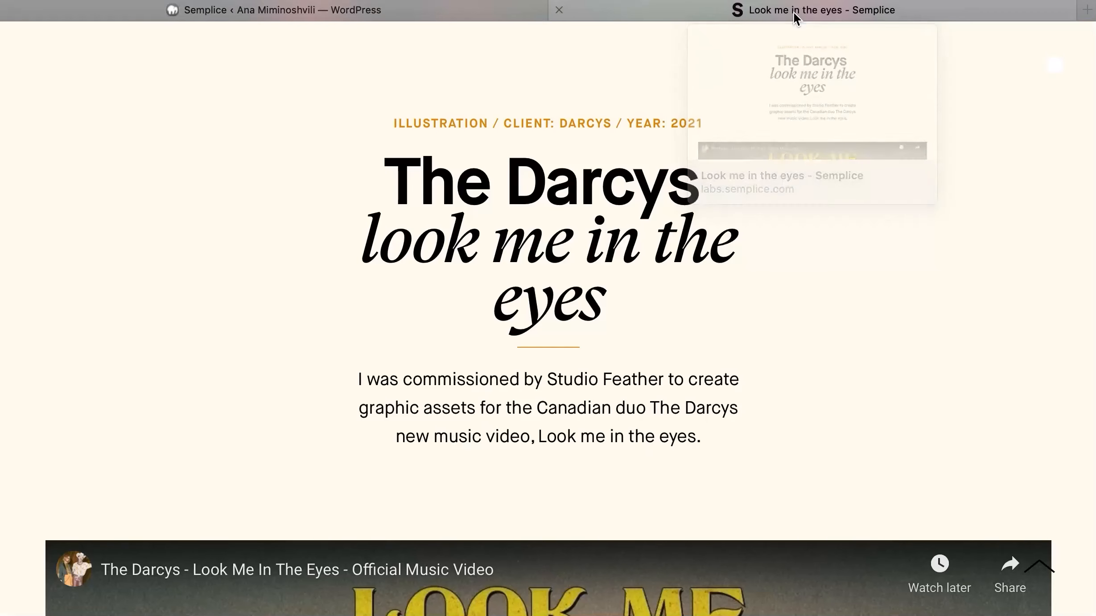
{"action": "scroll", "coordinate": [499, 277], "scroll_direction": "down", "scroll_amount": 8}
{"action": "scroll", "coordinate": [490, 403], "scroll_direction": "down", "scroll_amount": 3}
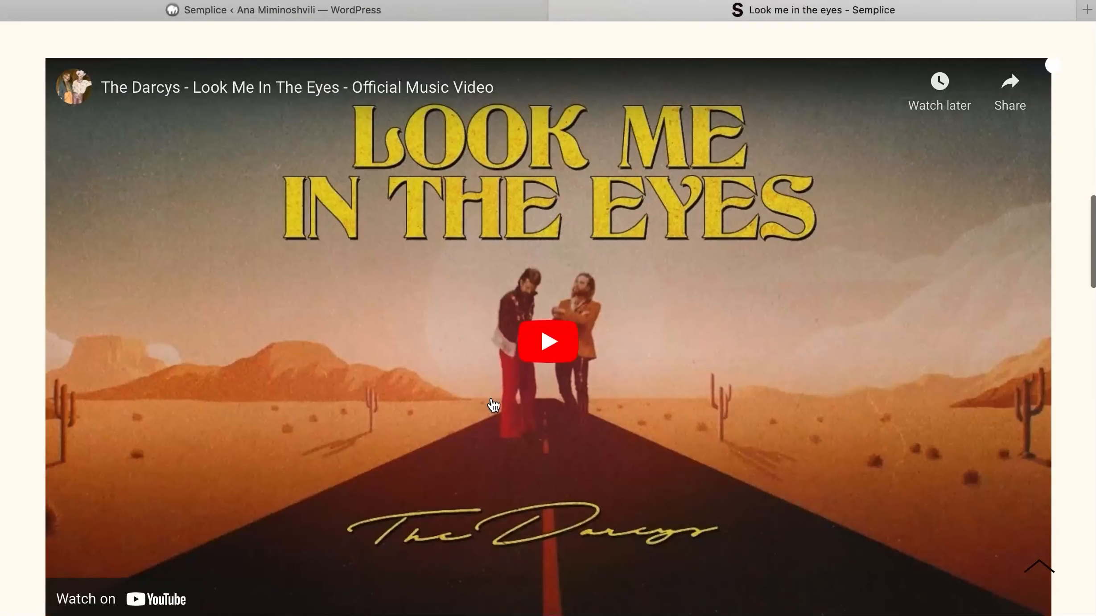
{"action": "scroll", "coordinate": [594, 187], "scroll_direction": "down", "scroll_amount": 4}
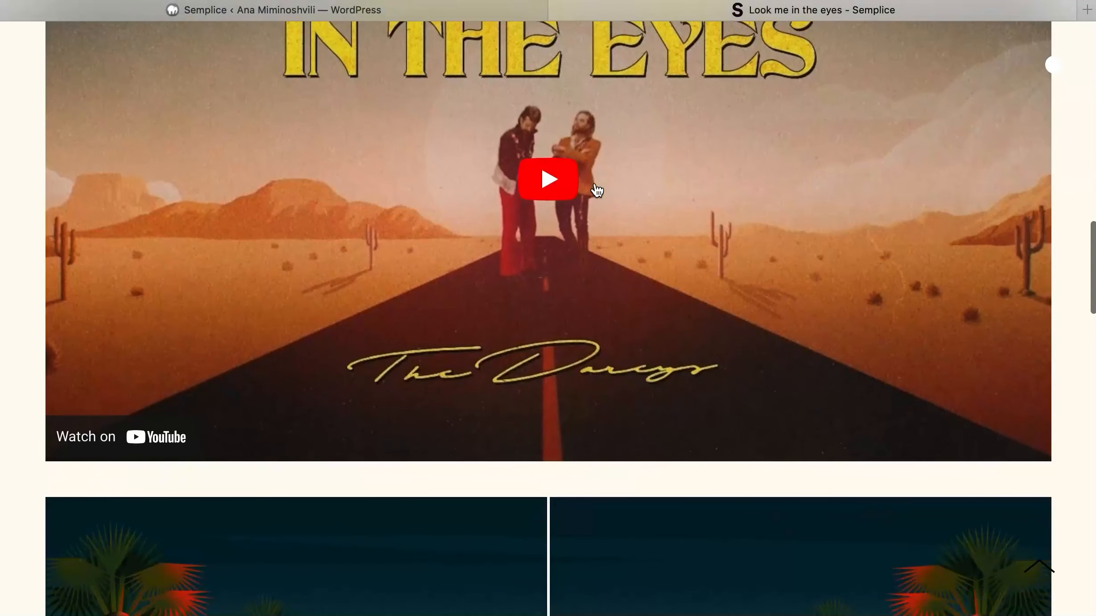
{"action": "scroll", "coordinate": [464, 303], "scroll_direction": "up", "scroll_amount": 5}
{"action": "scroll", "coordinate": [465, 302], "scroll_direction": "down", "scroll_amount": 2}
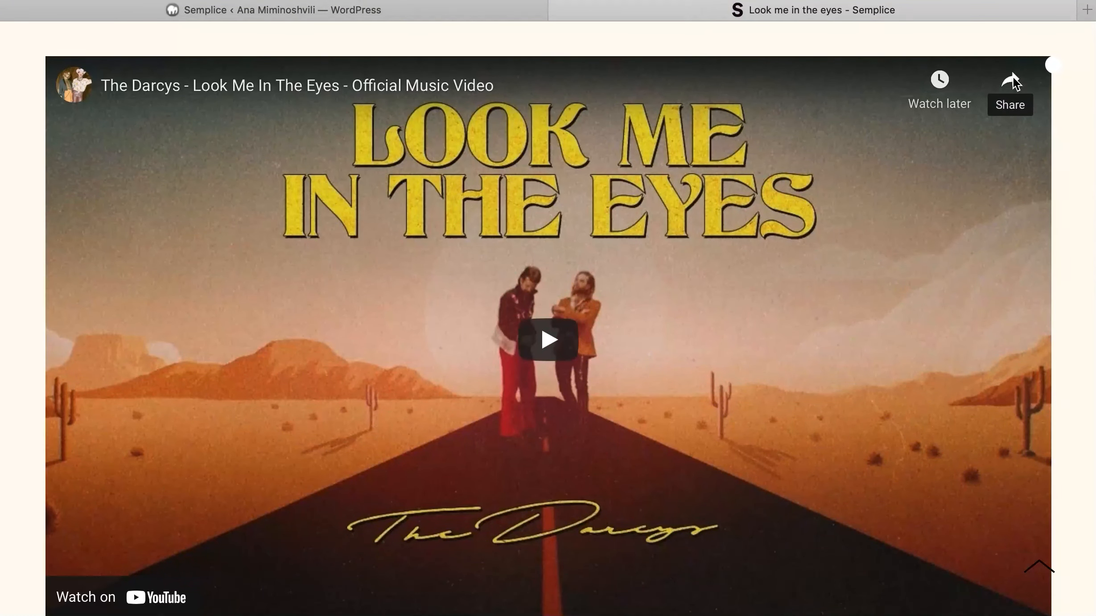
{"action": "scroll", "coordinate": [543, 433], "scroll_direction": "down", "scroll_amount": 1}
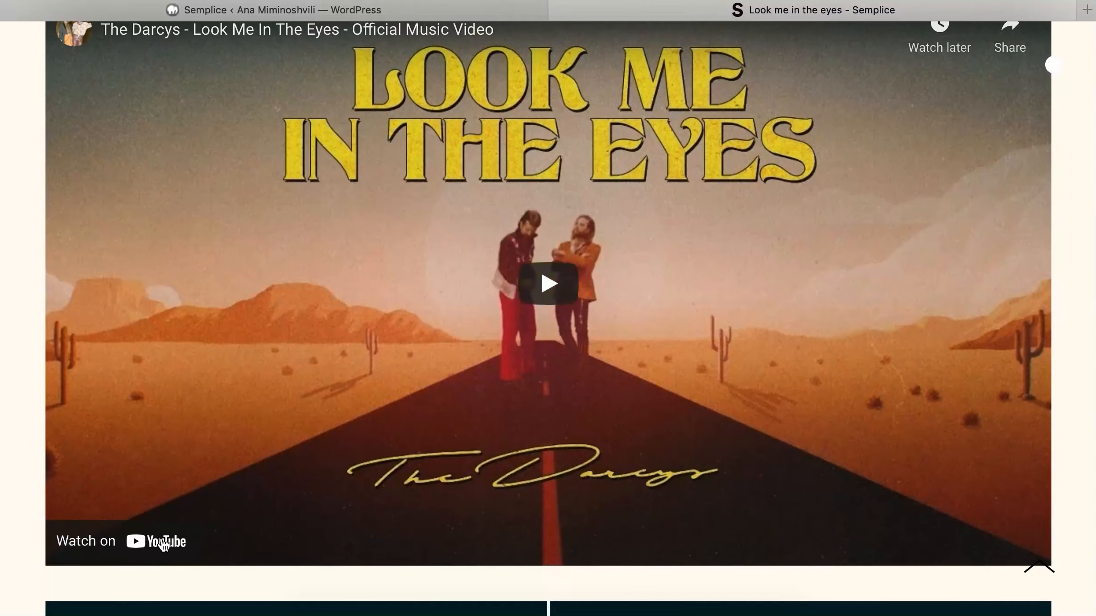
{"action": "left_click", "coordinate": [163, 544]}
{"action": "key", "text": "super+l"}
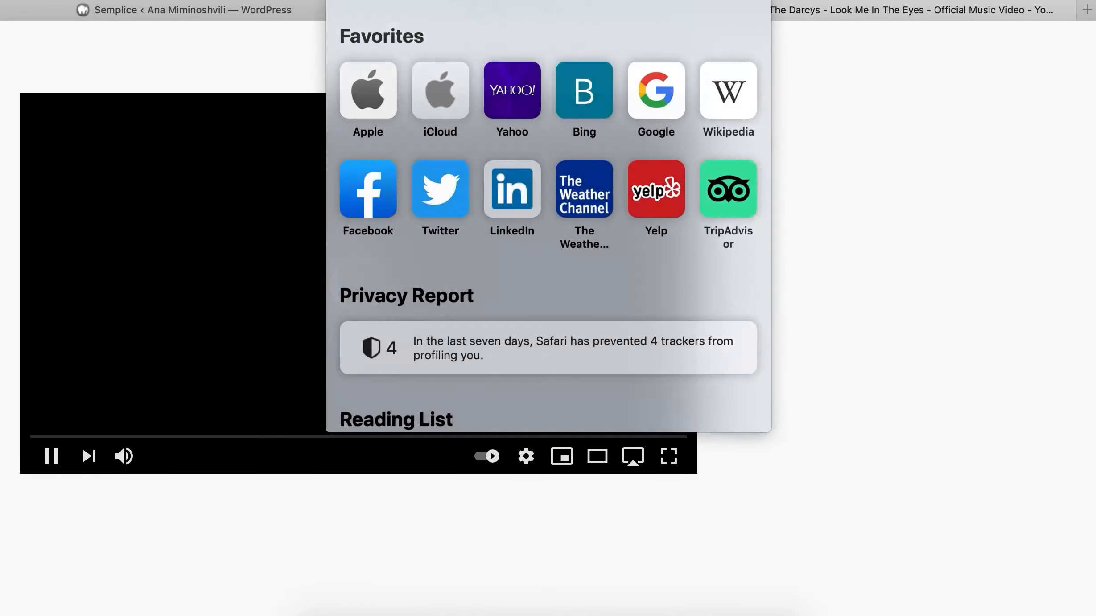
{"action": "key", "text": "Escape"}
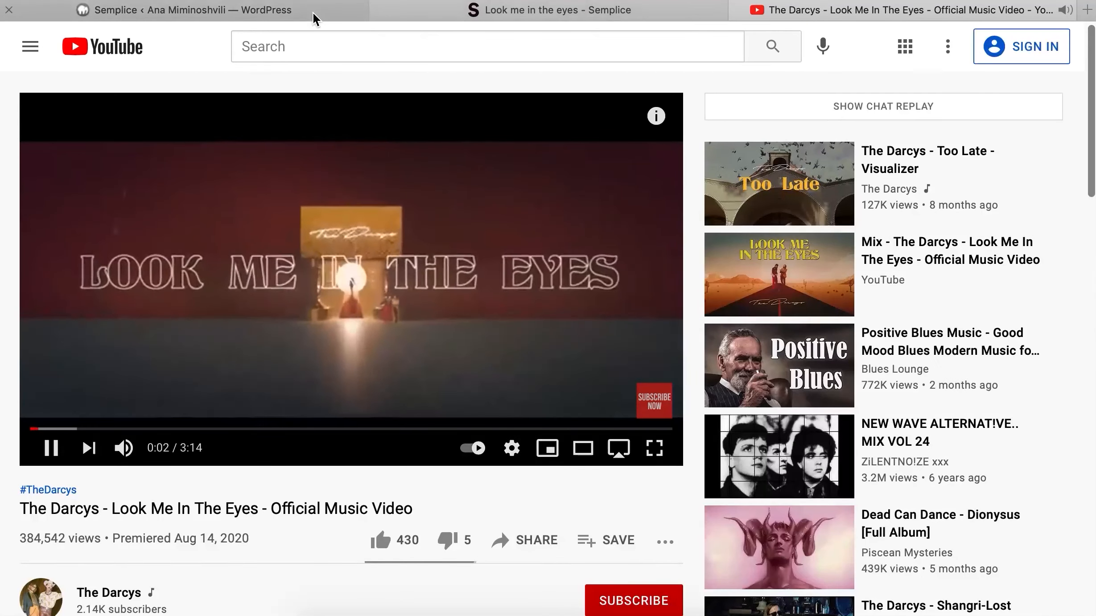
- Return to the project editor and add an oEmbed module below the intro paragraph
{"action": "left_click", "coordinate": [565, 11]}
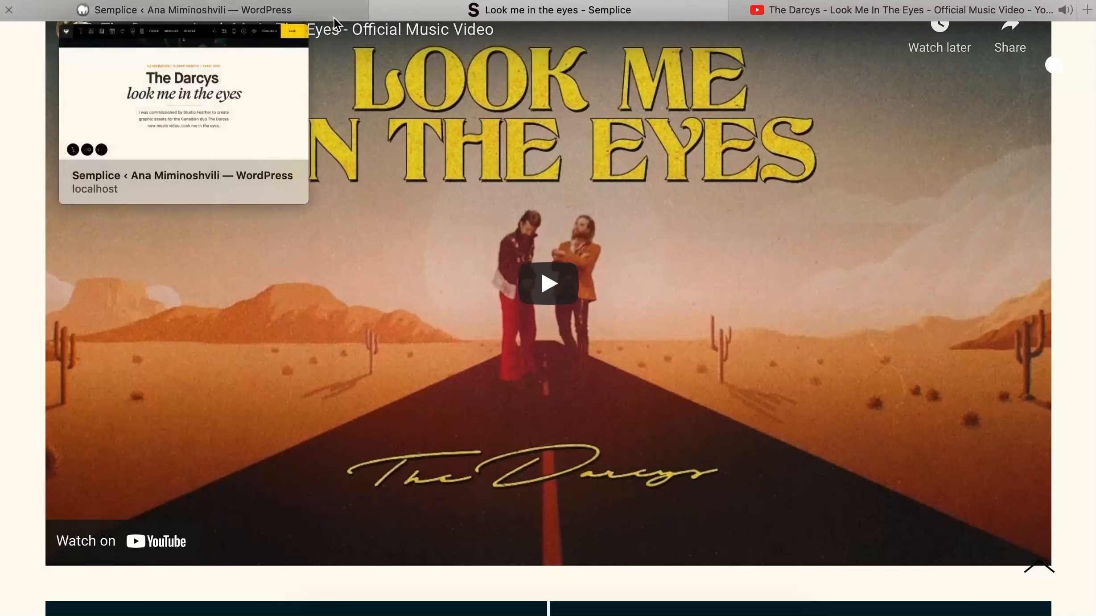
{"action": "left_click", "coordinate": [335, 19]}
{"action": "mouse_move", "coordinate": [1043, 16]}
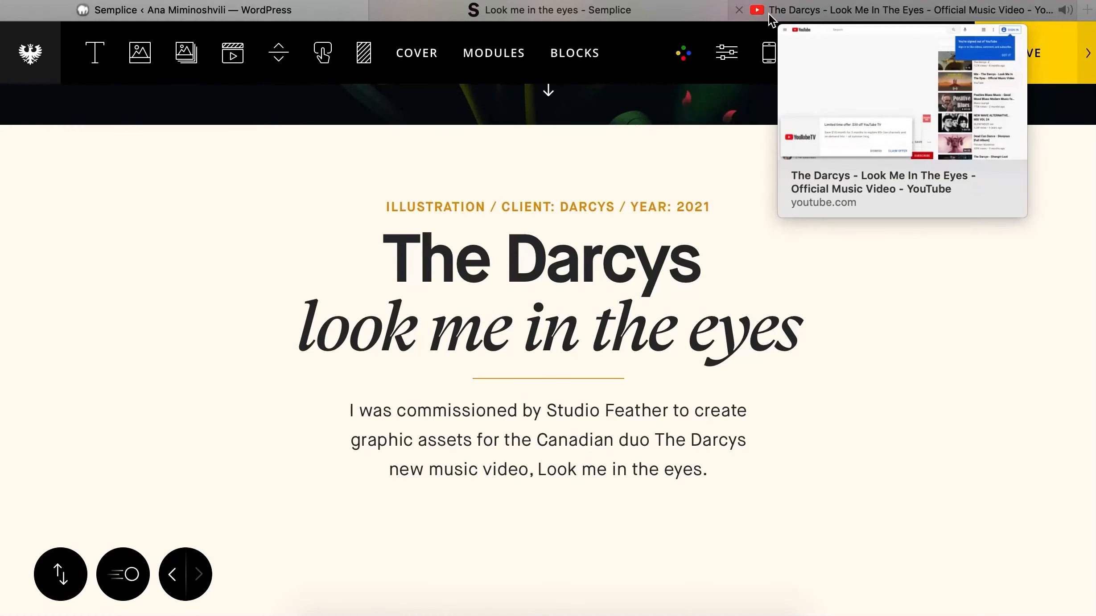
{"action": "left_click", "coordinate": [511, 65]}
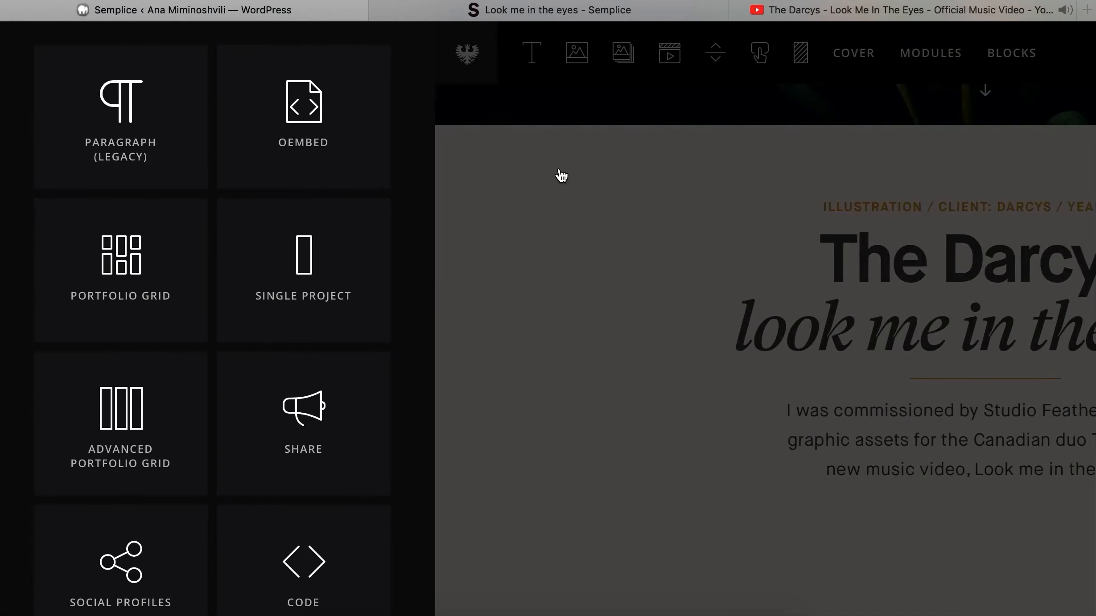
{"action": "left_click", "coordinate": [463, 243]}
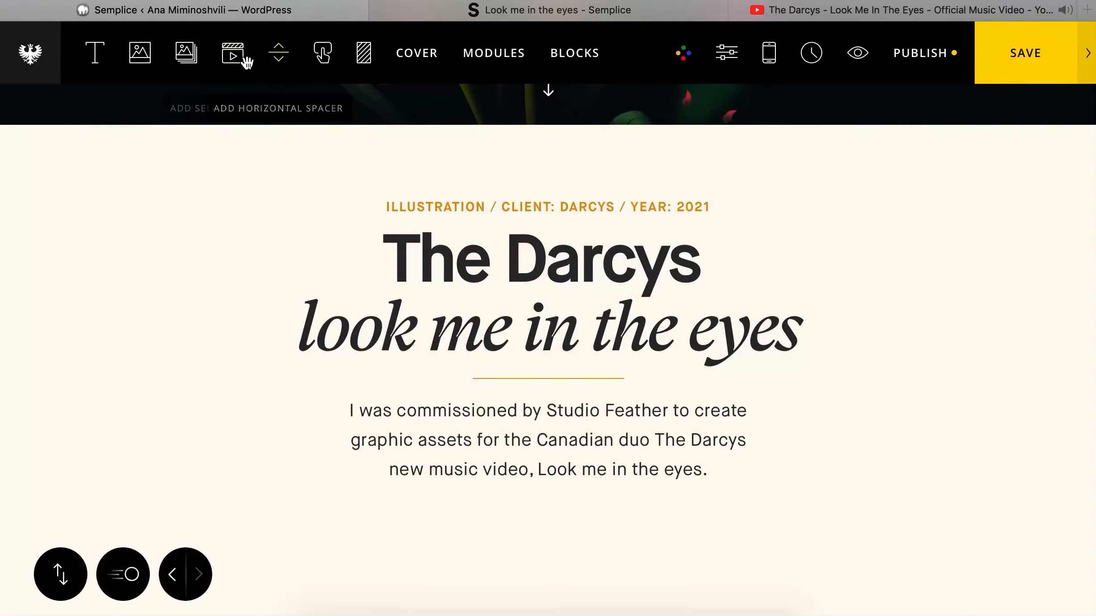
{"action": "left_click", "coordinate": [517, 64]}
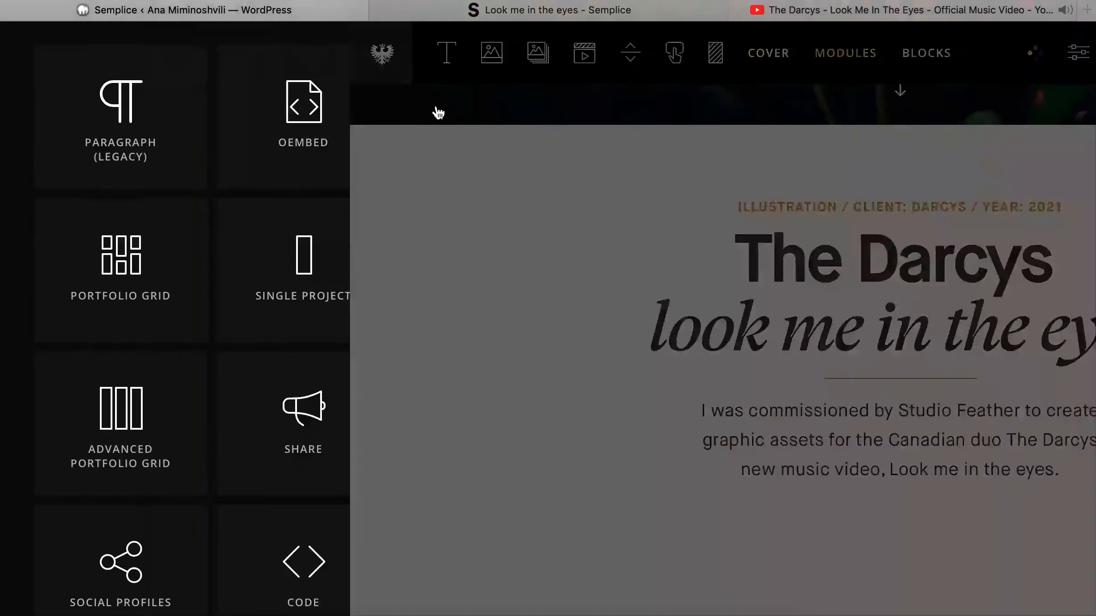
{"action": "scroll", "coordinate": [275, 211], "scroll_direction": "down", "scroll_amount": 5}
{"action": "scroll", "coordinate": [275, 211], "scroll_direction": "up", "scroll_amount": 5}
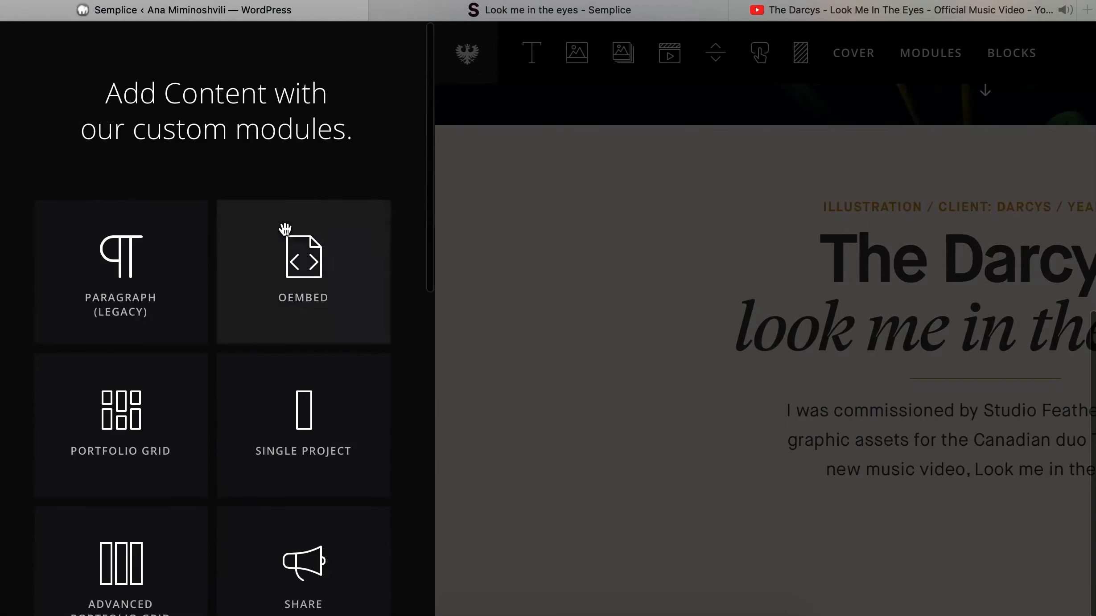
{"action": "left_click_drag", "start_coordinate": [298, 248], "coordinate": [481, 407]}
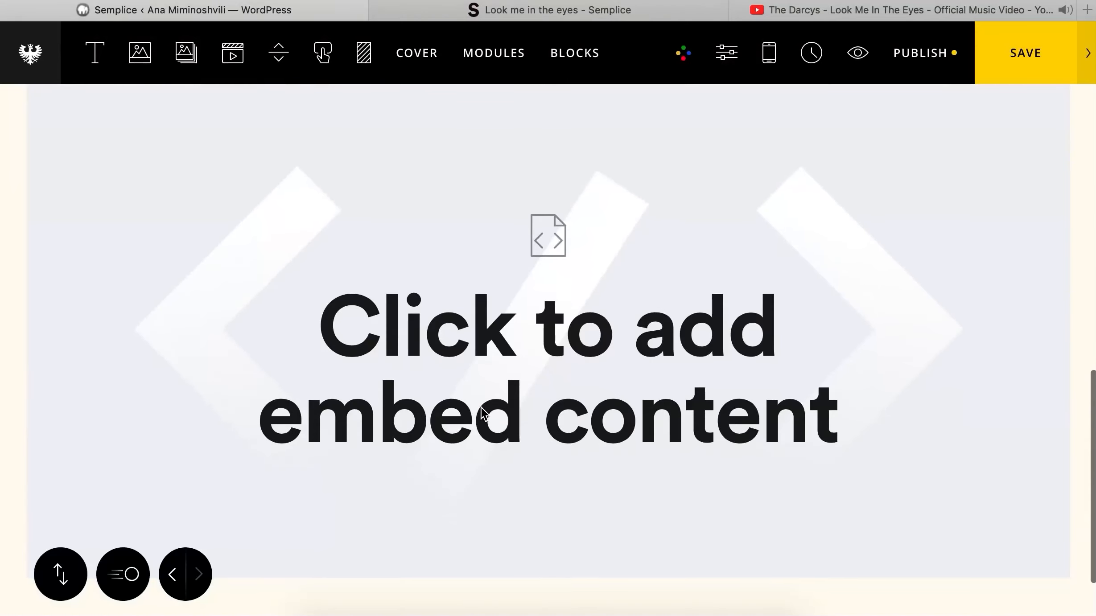
{"action": "left_click", "coordinate": [510, 412]}
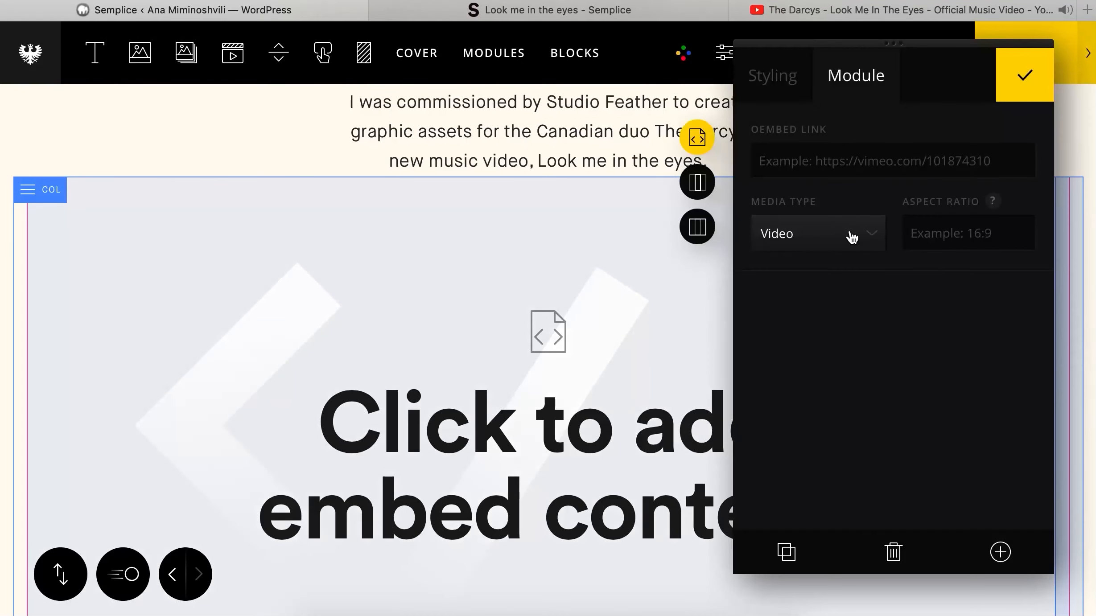
{"action": "left_click", "coordinate": [830, 163]}
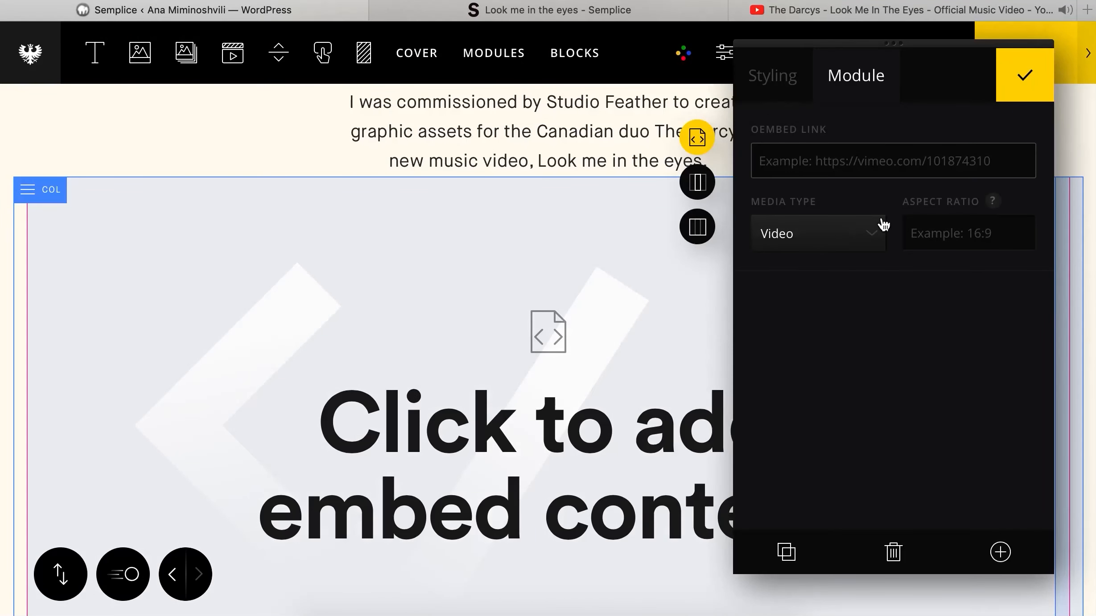
{"action": "type", "text": "https://www.youtube.com/watch?v=aDzw44d_qhM"}
{"action": "left_click_drag", "start_coordinate": [910, 171], "coordinate": [1045, 164]}
{"action": "left_click", "coordinate": [977, 319]}
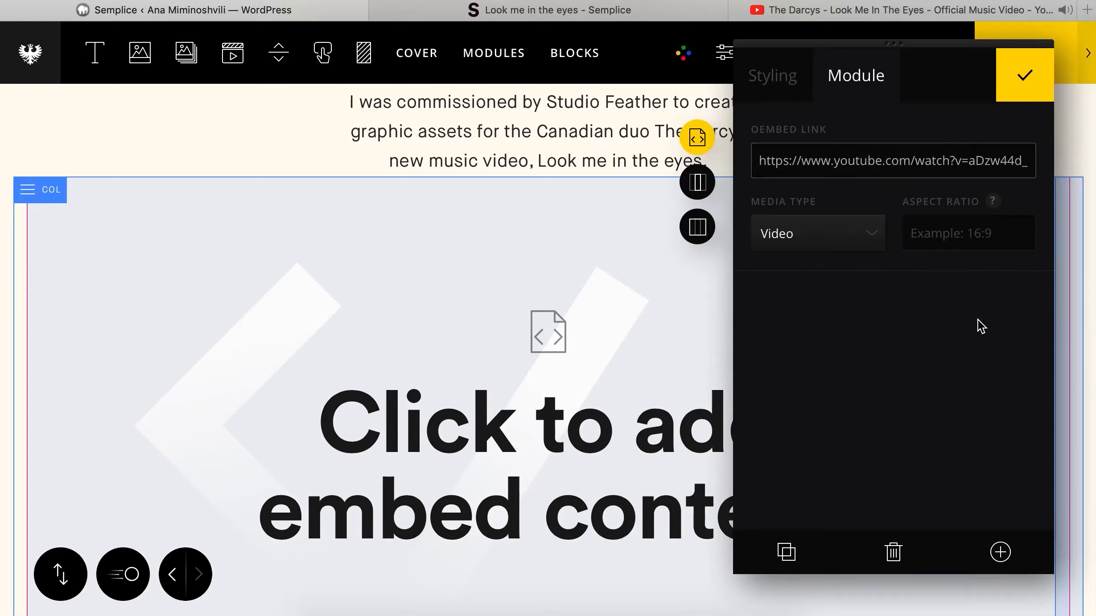
{"action": "left_click", "coordinate": [837, 220]}
{"action": "left_click", "coordinate": [838, 234]}
{"action": "left_click", "coordinate": [1023, 74]}
{"action": "left_click", "coordinate": [1025, 53]}
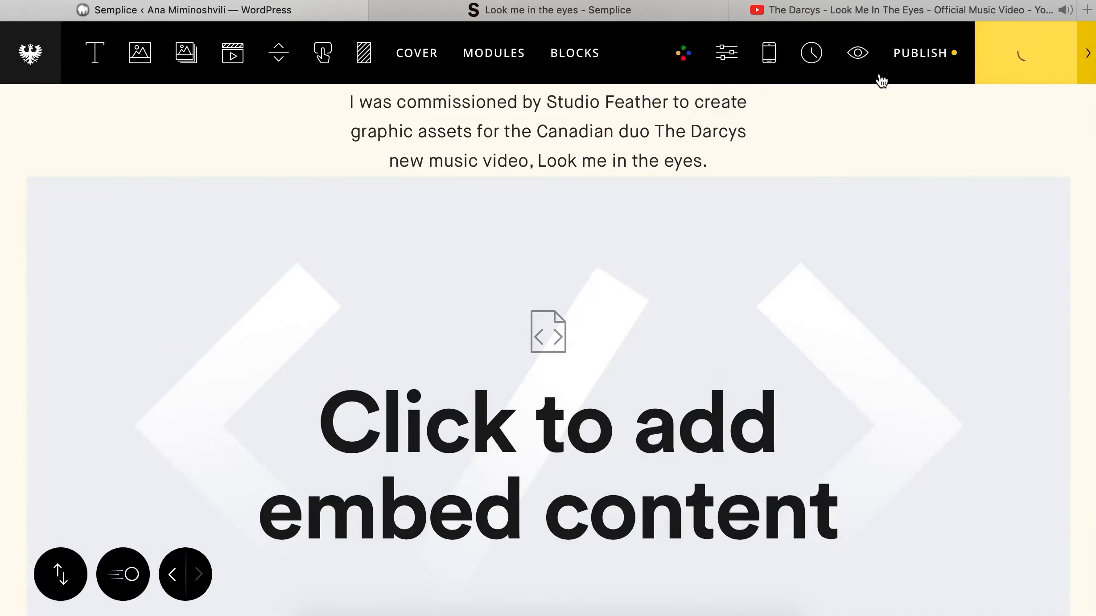
- Preview the project page and compare the spacing around the embedded video with the reference page
{"action": "left_click", "coordinate": [857, 52]}
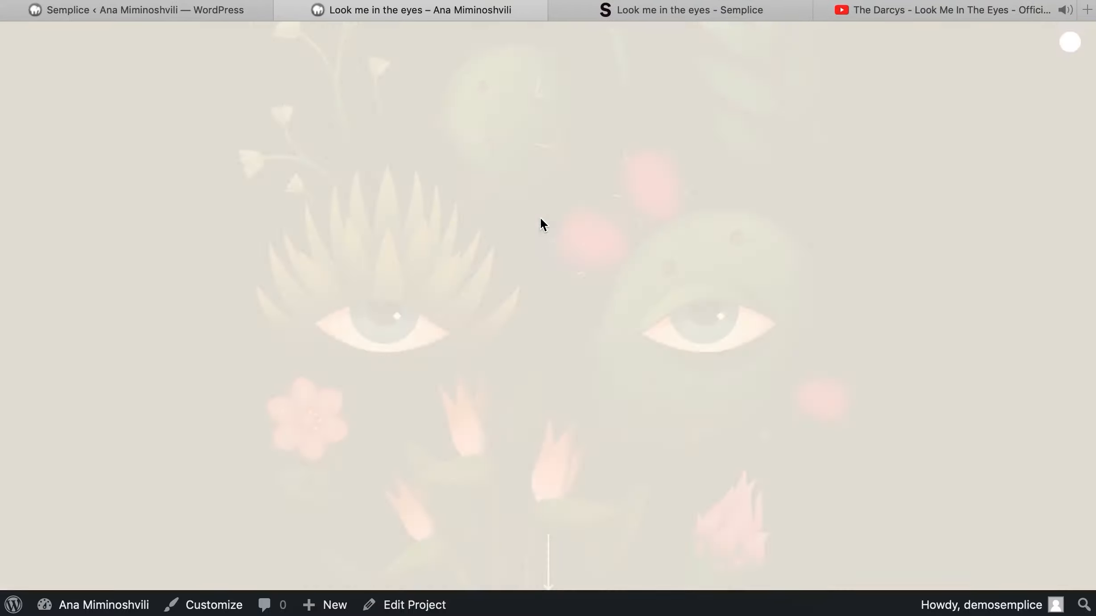
{"action": "scroll", "coordinate": [539, 214], "scroll_direction": "down", "scroll_amount": 5}
{"action": "scroll", "coordinate": [523, 182], "scroll_direction": "down", "scroll_amount": 5}
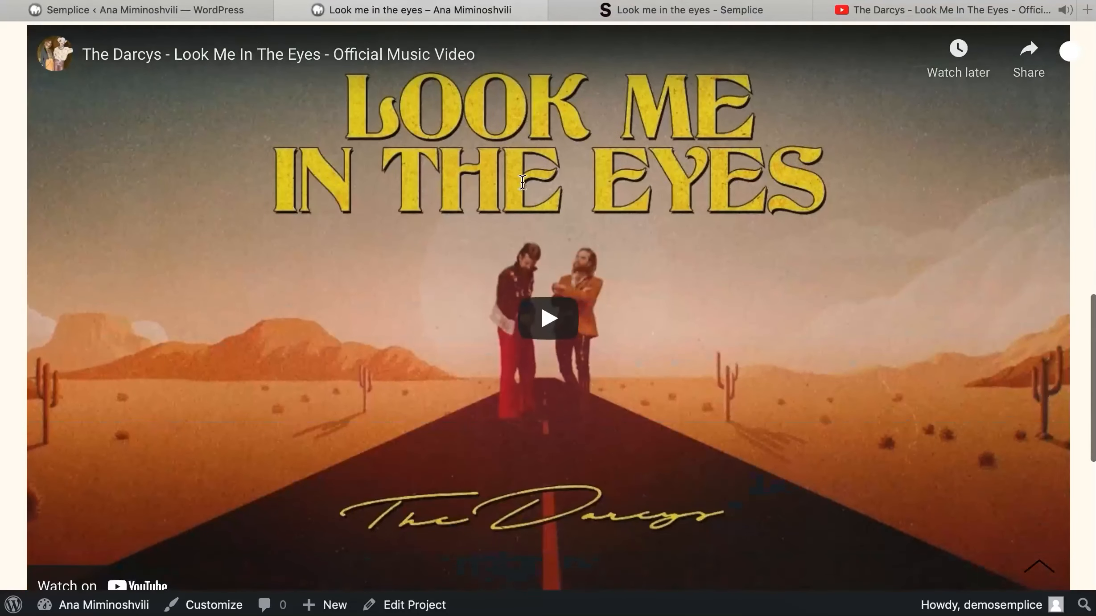
{"action": "scroll", "coordinate": [553, 140], "scroll_direction": "up", "scroll_amount": 5}
{"action": "left_click", "coordinate": [684, 12]}
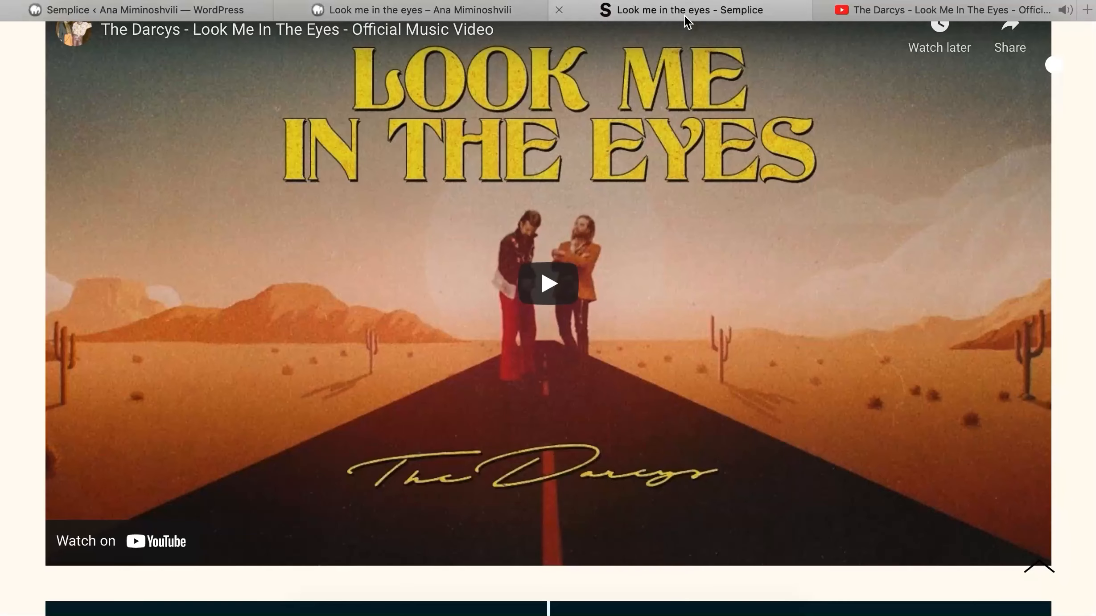
{"action": "scroll", "coordinate": [680, 242], "scroll_direction": "down", "scroll_amount": 3}
{"action": "scroll", "coordinate": [679, 242], "scroll_direction": "up", "scroll_amount": 6}
- Increase the bottom spacing of the intro paragraph module to separate it from the embedded video
{"action": "left_click", "coordinate": [222, 18]}
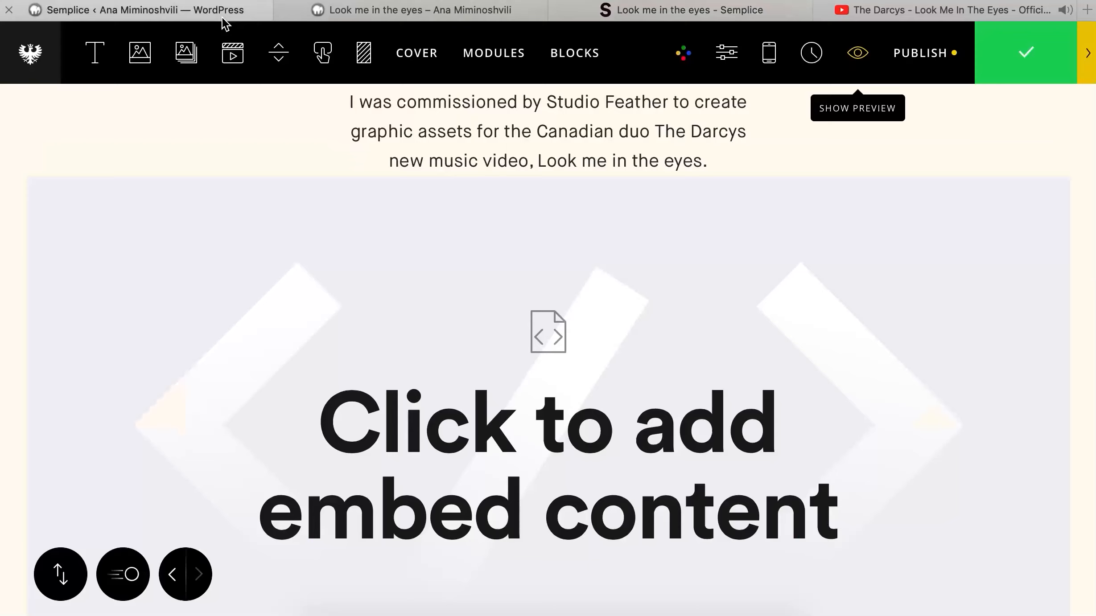
{"action": "left_click", "coordinate": [654, 152]}
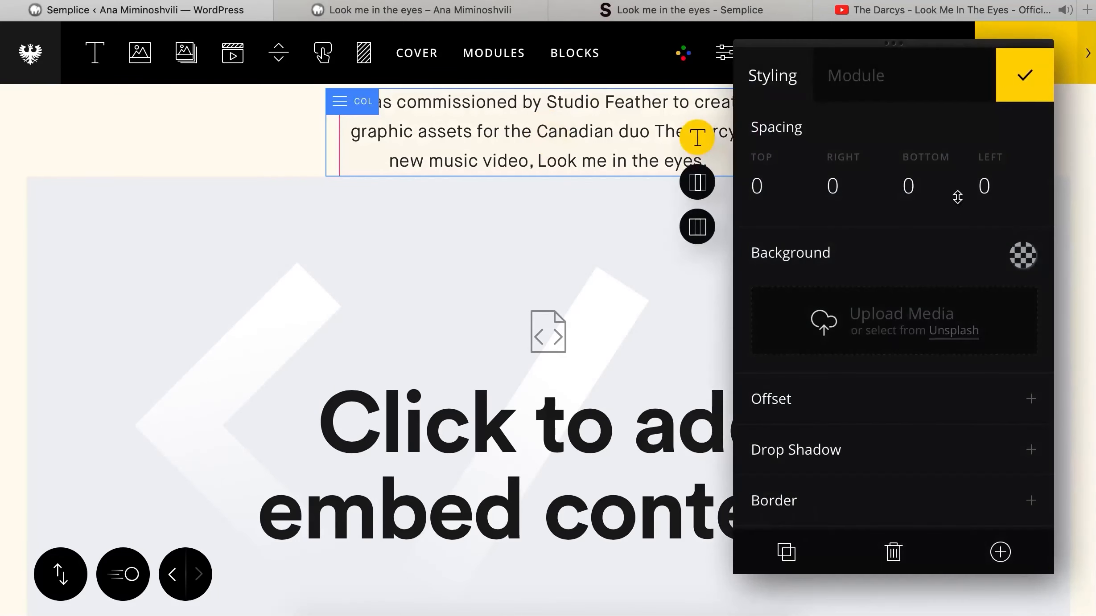
{"action": "left_click_drag", "start_coordinate": [930, 182], "coordinate": [937, 1]}
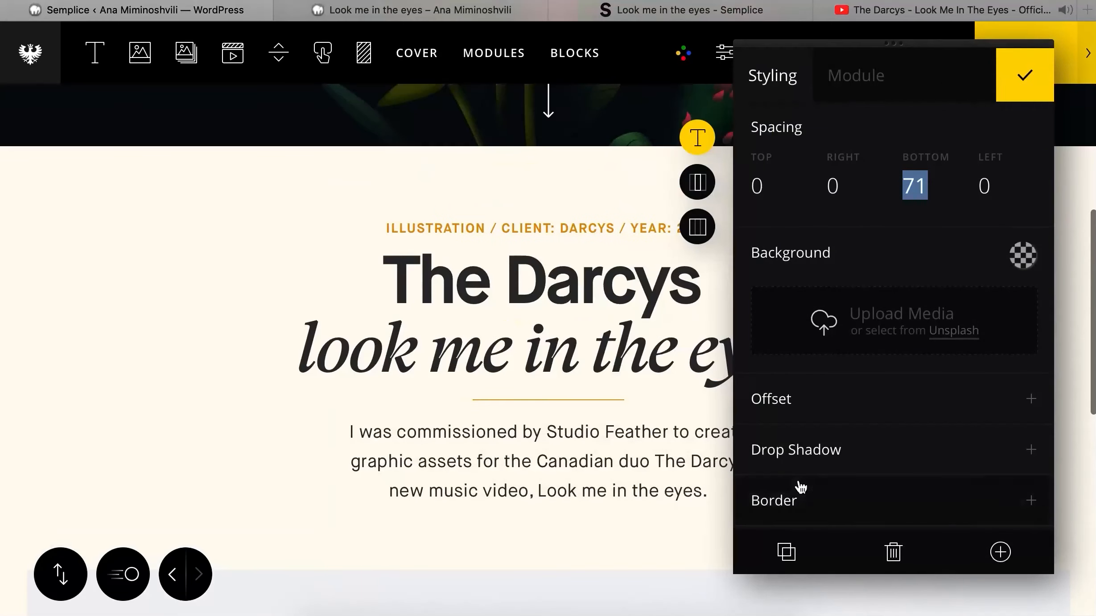
{"action": "scroll", "coordinate": [648, 509], "scroll_direction": "down", "scroll_amount": 7}
{"action": "left_click_drag", "start_coordinate": [942, 169], "coordinate": [942, 154]}
{"action": "left_click", "coordinate": [1024, 74]}
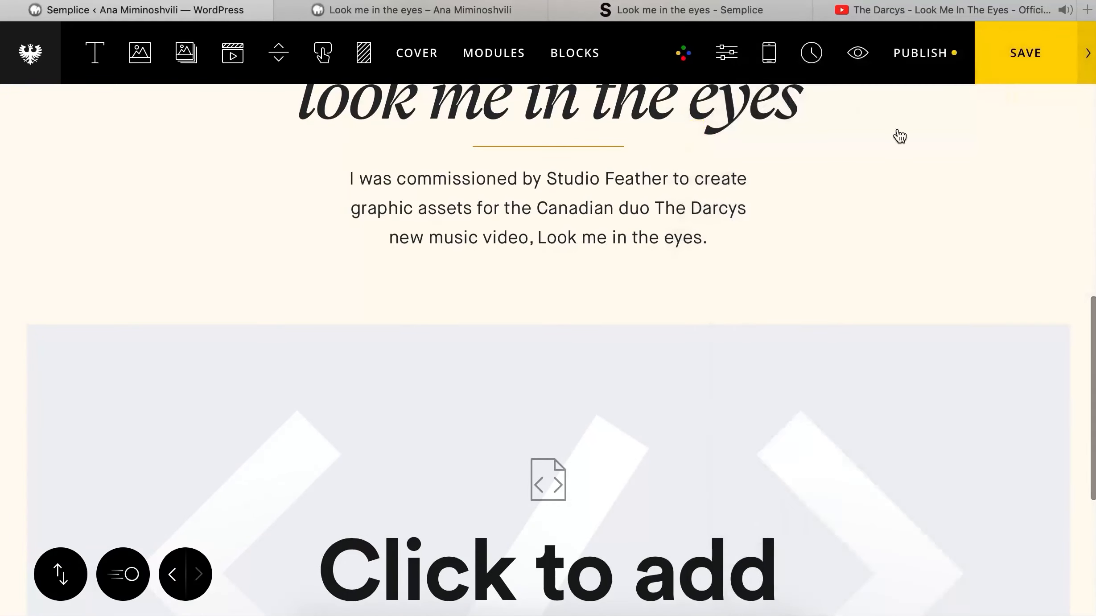
- Review the embedded video section in the open project preview and close that preview page
{"action": "left_click", "coordinate": [441, 11]}
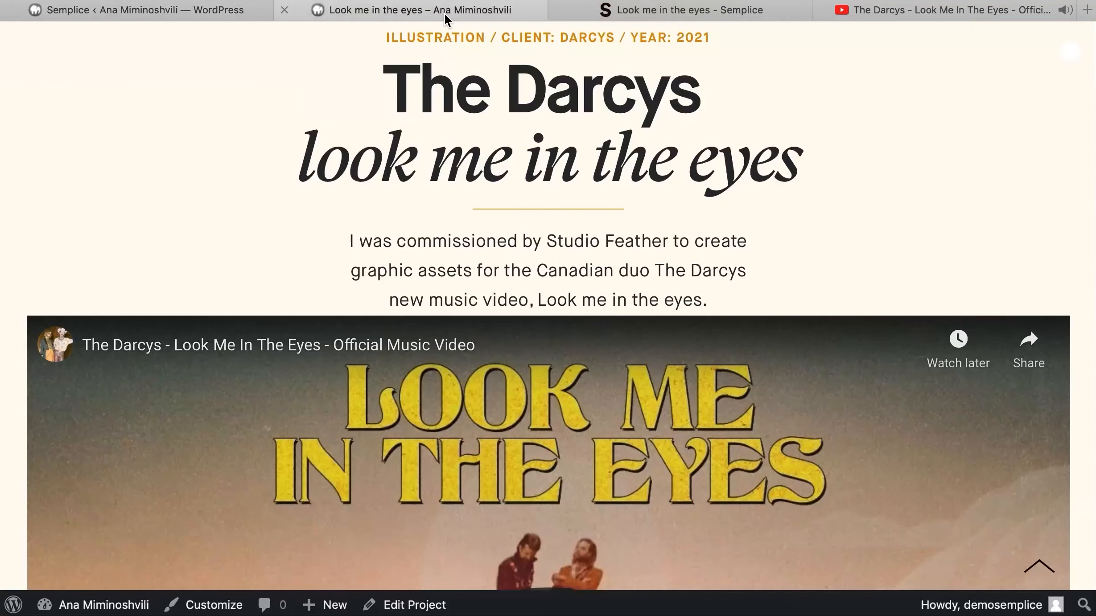
{"action": "left_click", "coordinate": [626, 11]}
{"action": "left_click", "coordinate": [558, 10]}
{"action": "left_click", "coordinate": [414, 9]}
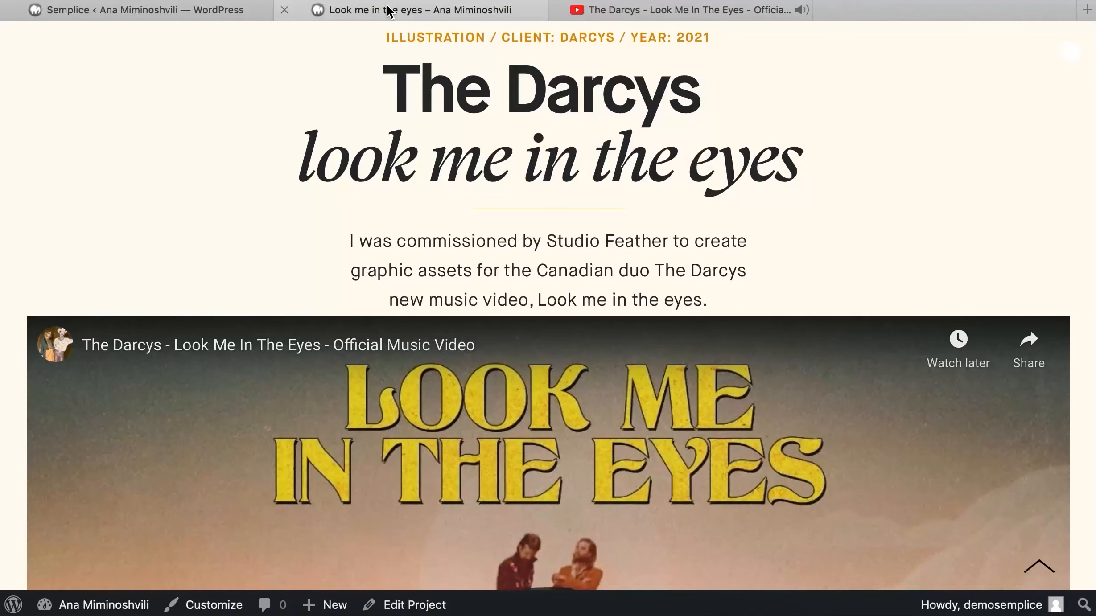
{"action": "scroll", "coordinate": [514, 240], "scroll_direction": "down", "scroll_amount": 10}
{"action": "scroll", "coordinate": [516, 245], "scroll_direction": "up", "scroll_amount": 5}
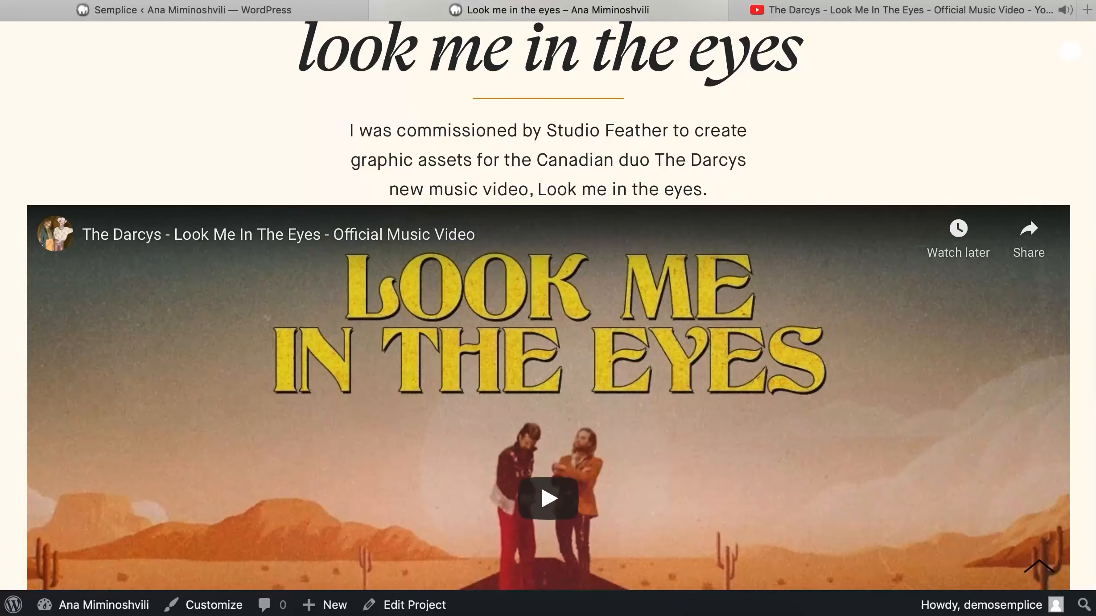
{"action": "key", "text": "super+r"}
- Examine the before/after image comparison below the video on the reference page and shift its divider to reveal the before image
{"action": "scroll", "coordinate": [380, 258], "scroll_direction": "down", "scroll_amount": 10}
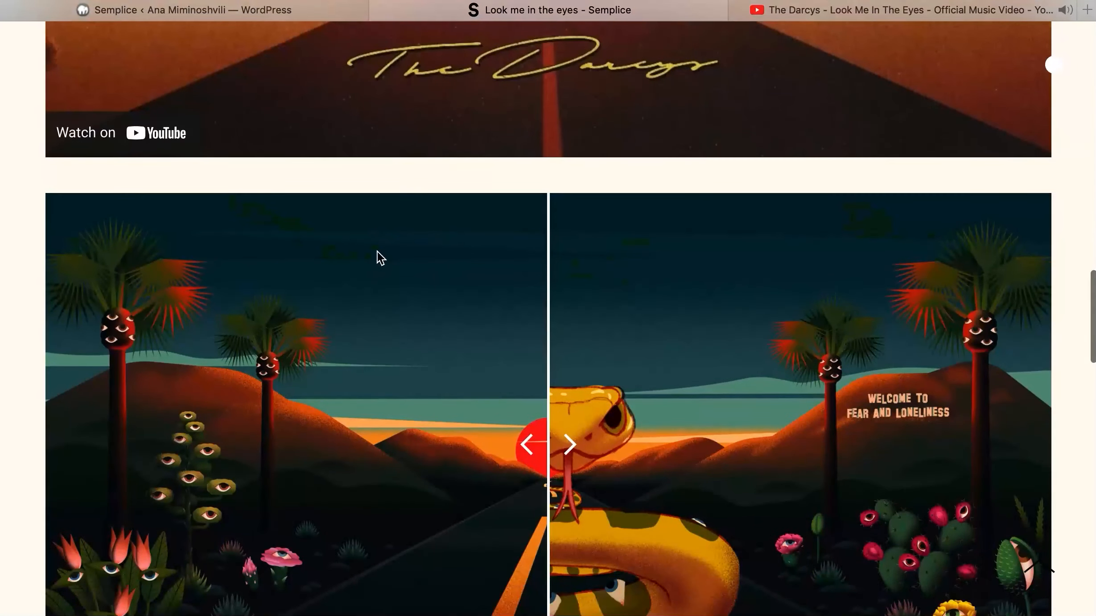
{"action": "scroll", "coordinate": [368, 192], "scroll_direction": "down", "scroll_amount": 5}
{"action": "scroll", "coordinate": [579, 269], "scroll_direction": "up", "scroll_amount": 2}
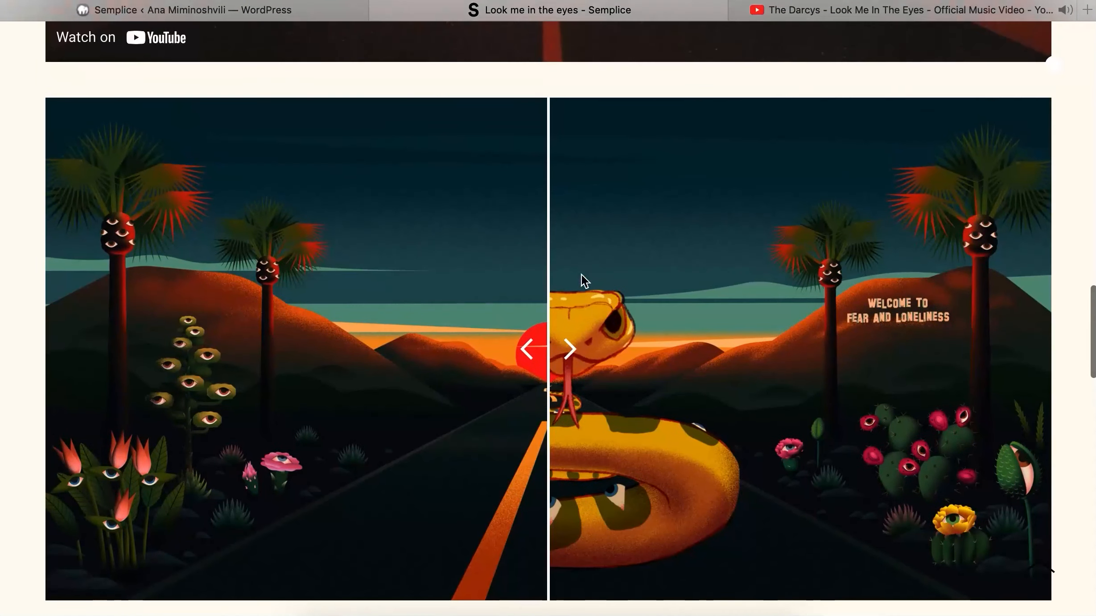
{"action": "left_click_drag", "start_coordinate": [565, 348], "coordinate": [913, 464]}
{"action": "scroll", "coordinate": [303, 27], "scroll_direction": "up", "scroll_amount": 1}
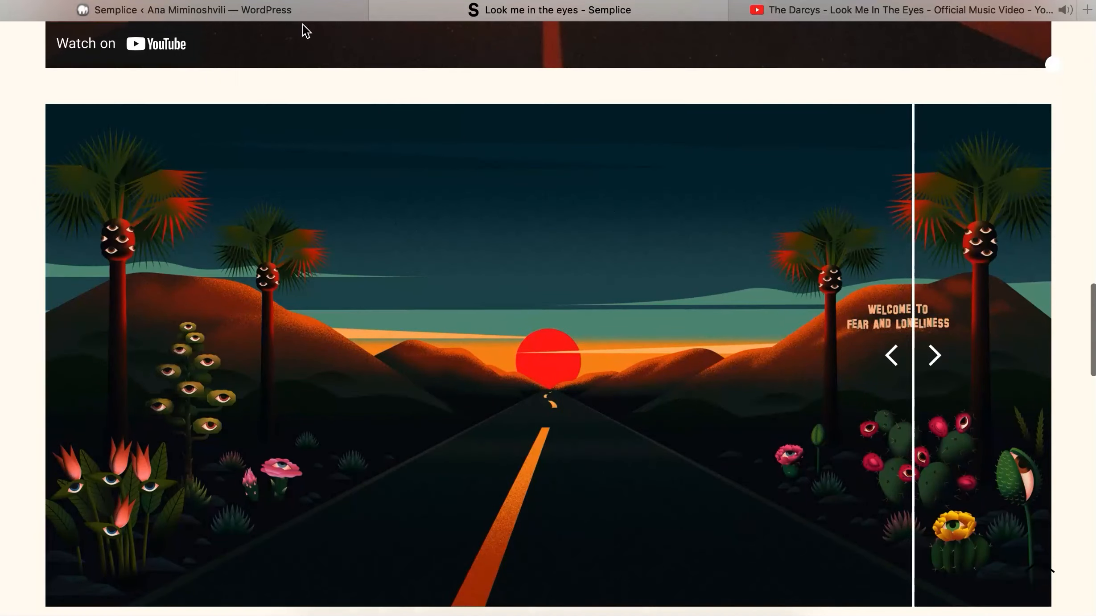
- Return to the project editor and add a before/after module below the oEmbed module
{"action": "left_click", "coordinate": [311, 12]}
{"action": "scroll", "coordinate": [368, 221], "scroll_direction": "down", "scroll_amount": 4}
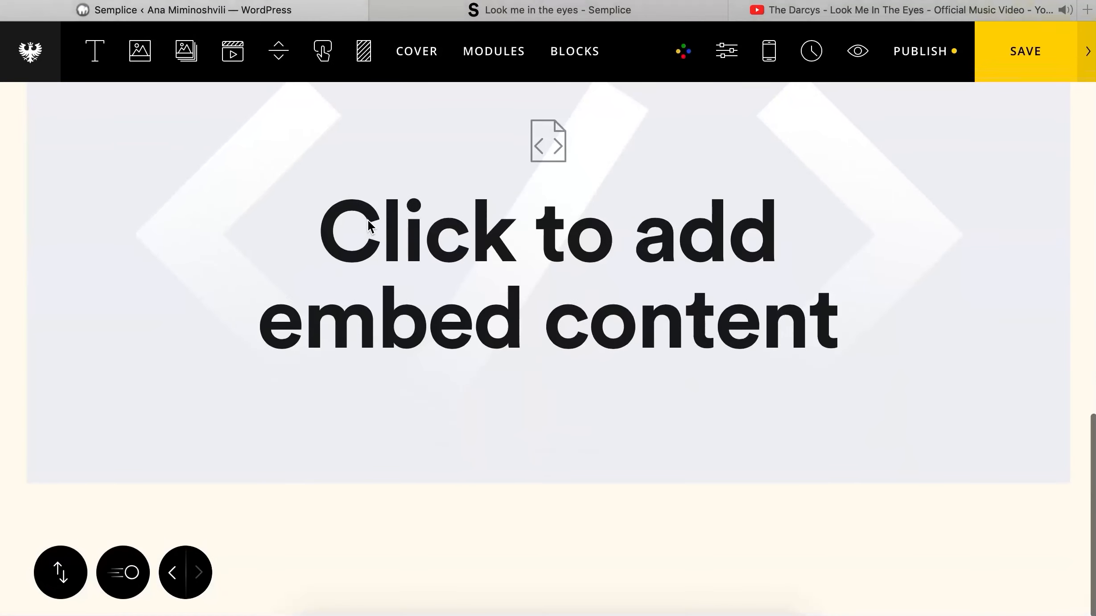
{"action": "scroll", "coordinate": [368, 220], "scroll_direction": "up", "scroll_amount": 4}
{"action": "scroll", "coordinate": [368, 220], "scroll_direction": "down", "scroll_amount": 4}
{"action": "left_click", "coordinate": [481, 57]}
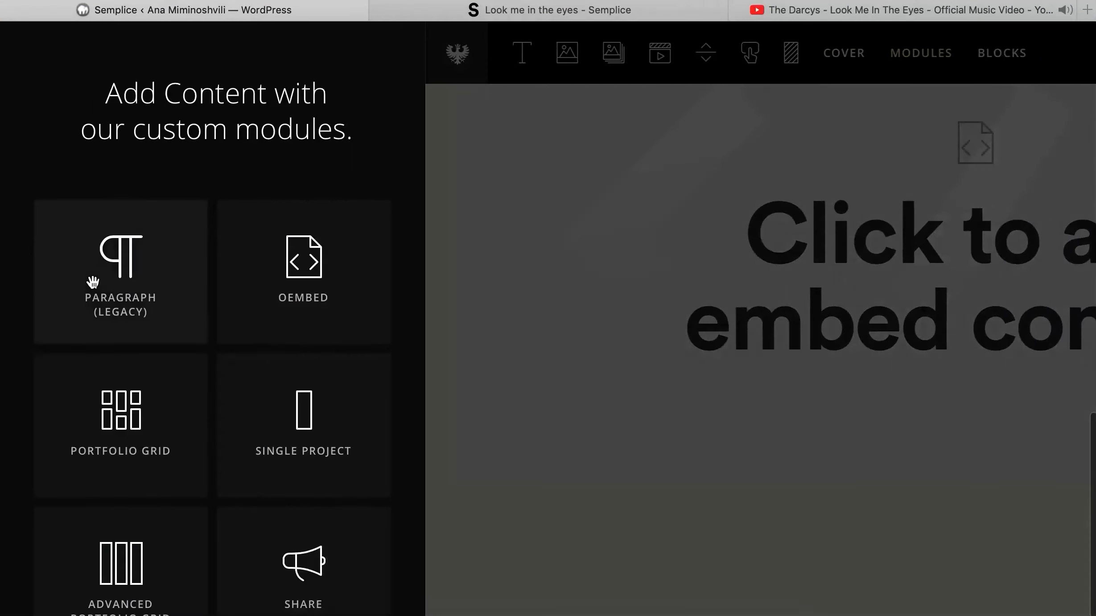
{"action": "scroll", "coordinate": [91, 281], "scroll_direction": "down", "scroll_amount": 10}
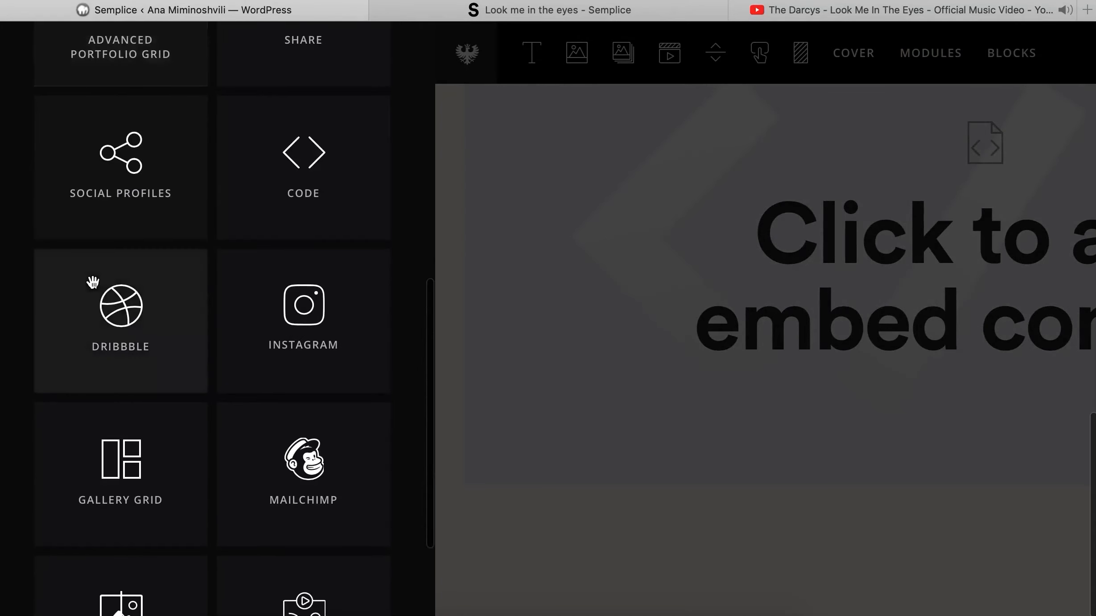
{"action": "scroll", "coordinate": [160, 439], "scroll_direction": "down", "scroll_amount": 5}
{"action": "left_click_drag", "start_coordinate": [248, 524], "coordinate": [498, 423]}
- Set the oEmbed module's bottom spacing to 60 to separate it from the before/after module
{"action": "scroll", "coordinate": [498, 420], "scroll_direction": "up", "scroll_amount": 10}
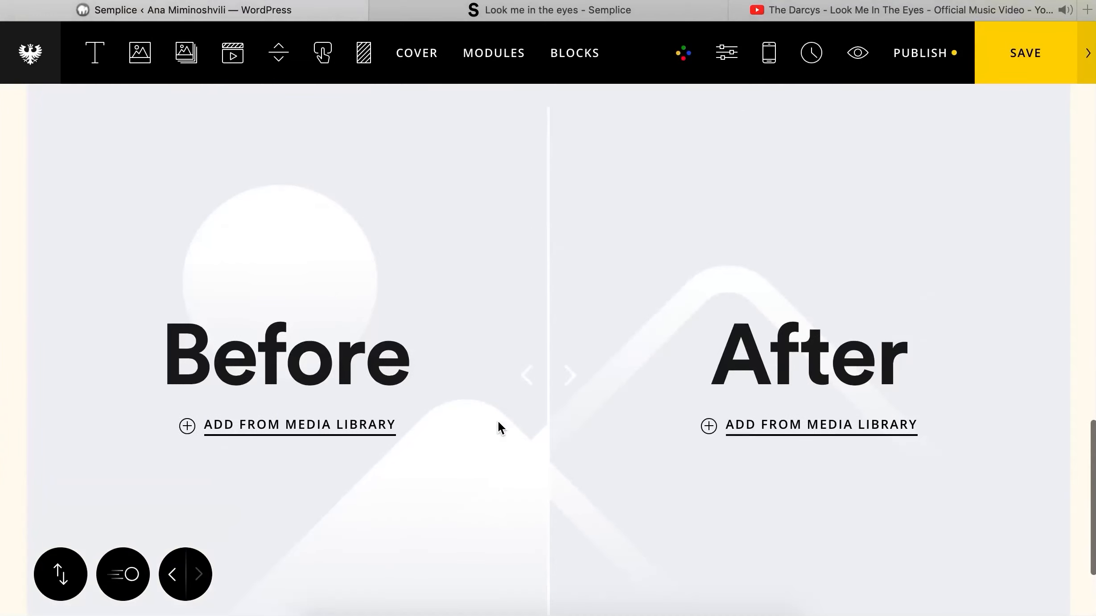
{"action": "left_click", "coordinate": [563, 313]}
{"action": "left_click_drag", "start_coordinate": [897, 183], "coordinate": [905, 107]}
{"action": "left_click_drag", "start_coordinate": [926, 208], "coordinate": [917, 136]}
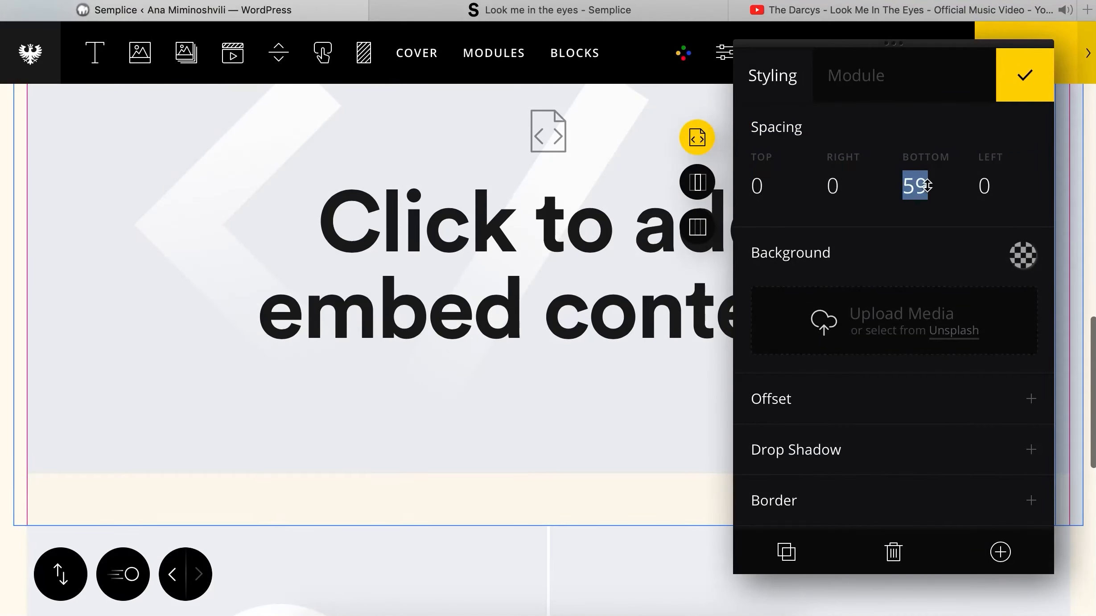
{"action": "key", "text": "Up"}
- Upload Landscape-light-2.jpeg and Snake-hiss-2.jpeg from the Assets folder for the before/after module
{"action": "scroll", "coordinate": [641, 283], "scroll_direction": "down", "scroll_amount": 6}
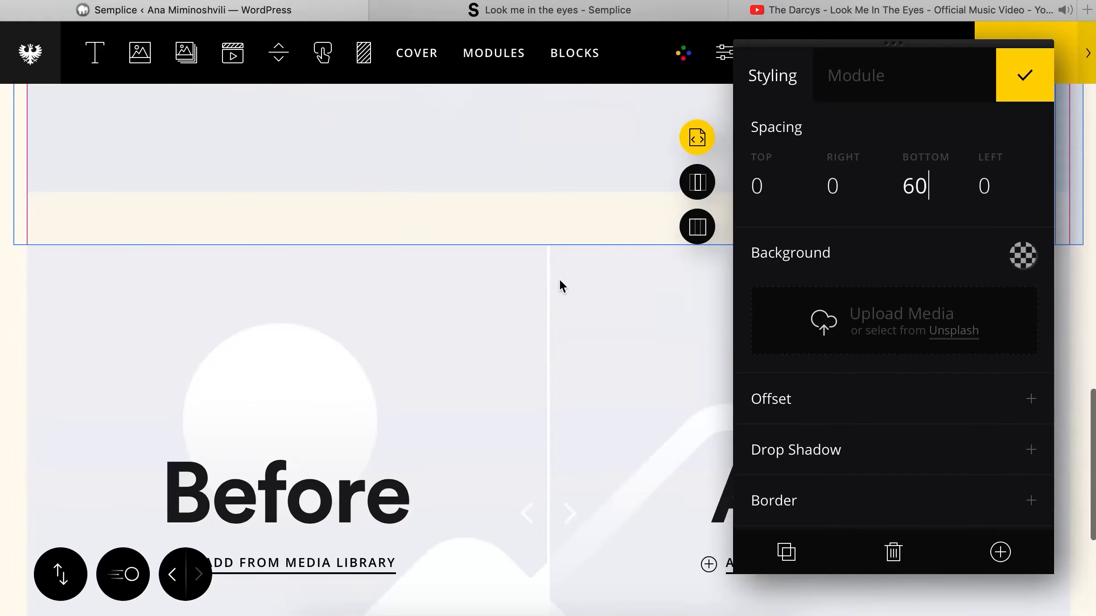
{"action": "left_click", "coordinate": [641, 374]}
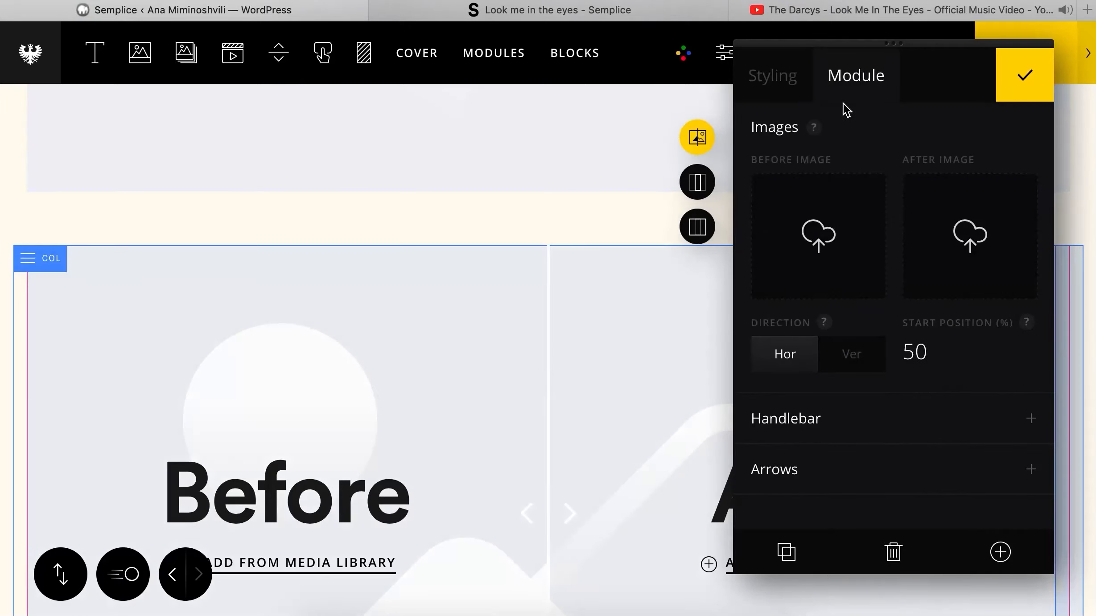
{"action": "left_click", "coordinate": [827, 257]}
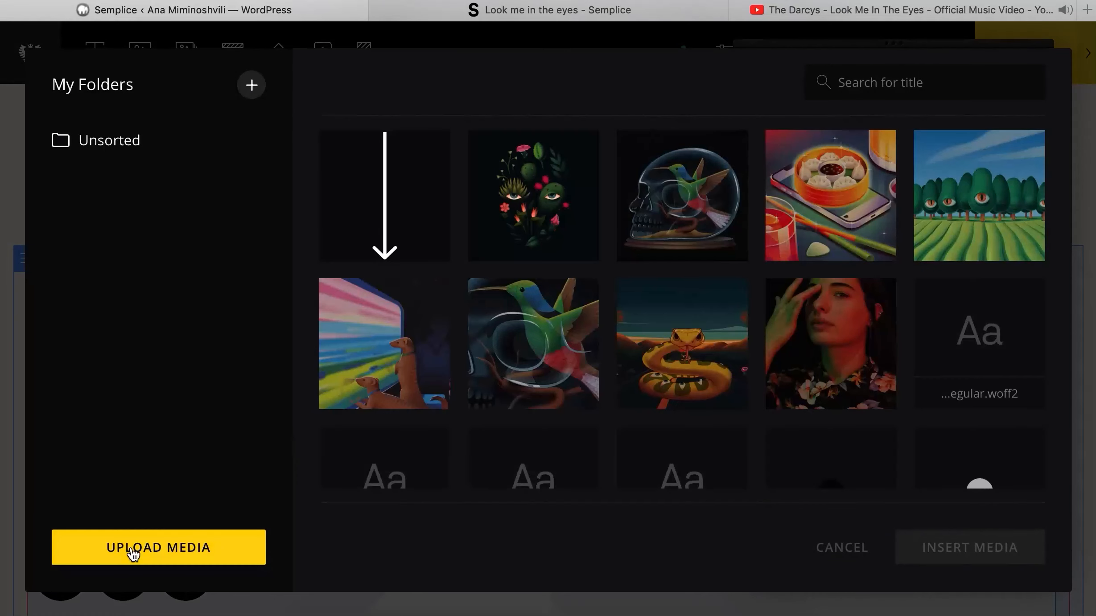
{"action": "left_click", "coordinate": [162, 549]}
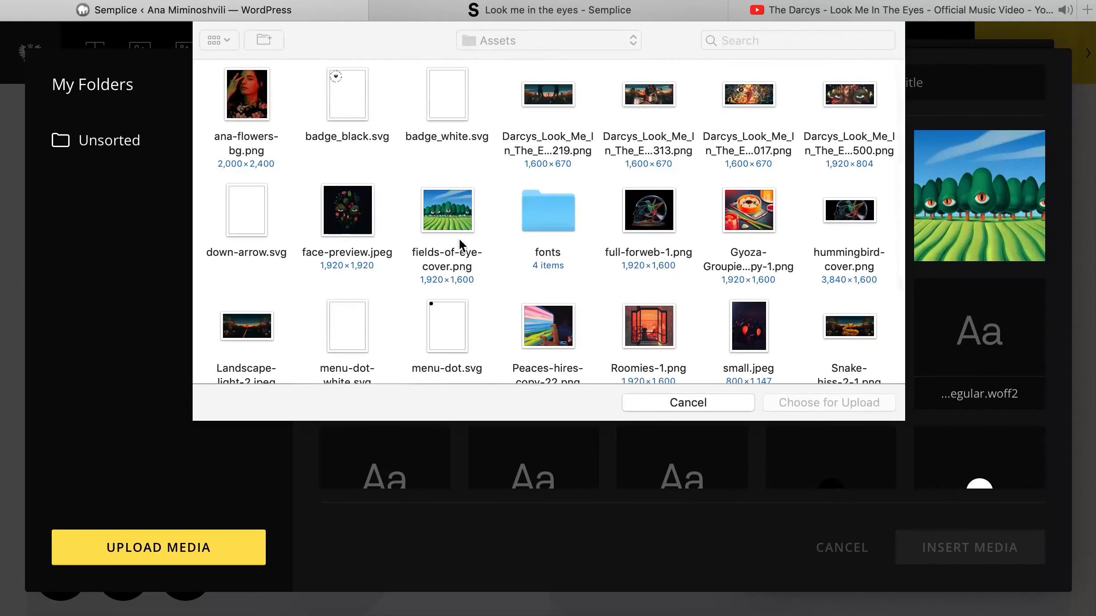
{"action": "scroll", "coordinate": [724, 147], "scroll_direction": "down", "scroll_amount": 5}
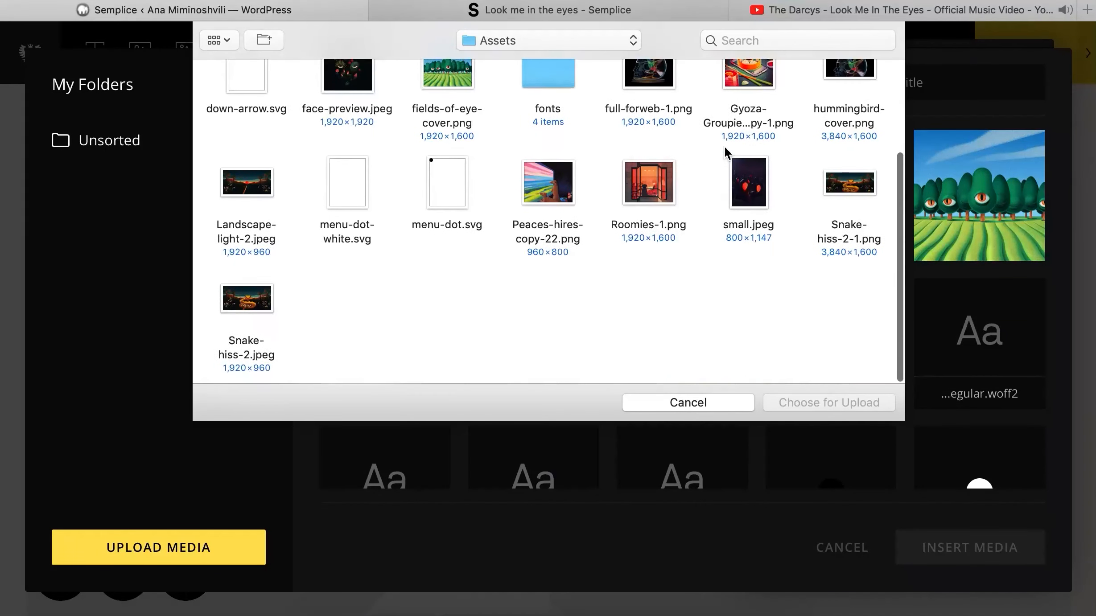
{"action": "left_click", "coordinate": [828, 181]}
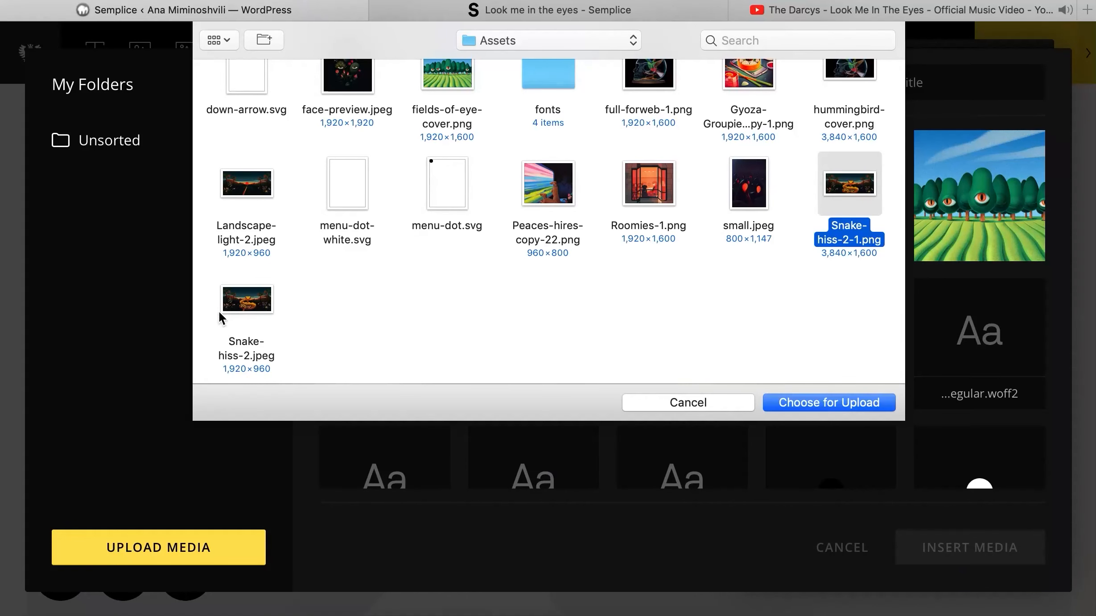
{"action": "left_click", "coordinate": [241, 303], "text": "super"}
{"action": "scroll", "coordinate": [735, 326], "scroll_direction": "up", "scroll_amount": 3}
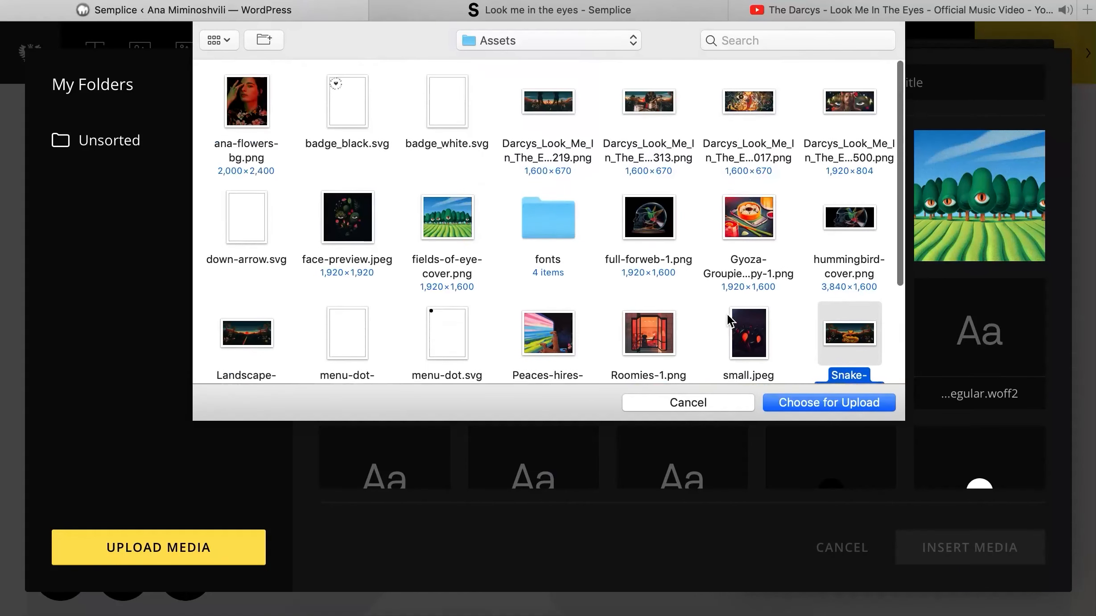
{"action": "scroll", "coordinate": [727, 313], "scroll_direction": "down", "scroll_amount": 4}
{"action": "left_click", "coordinate": [235, 195]}
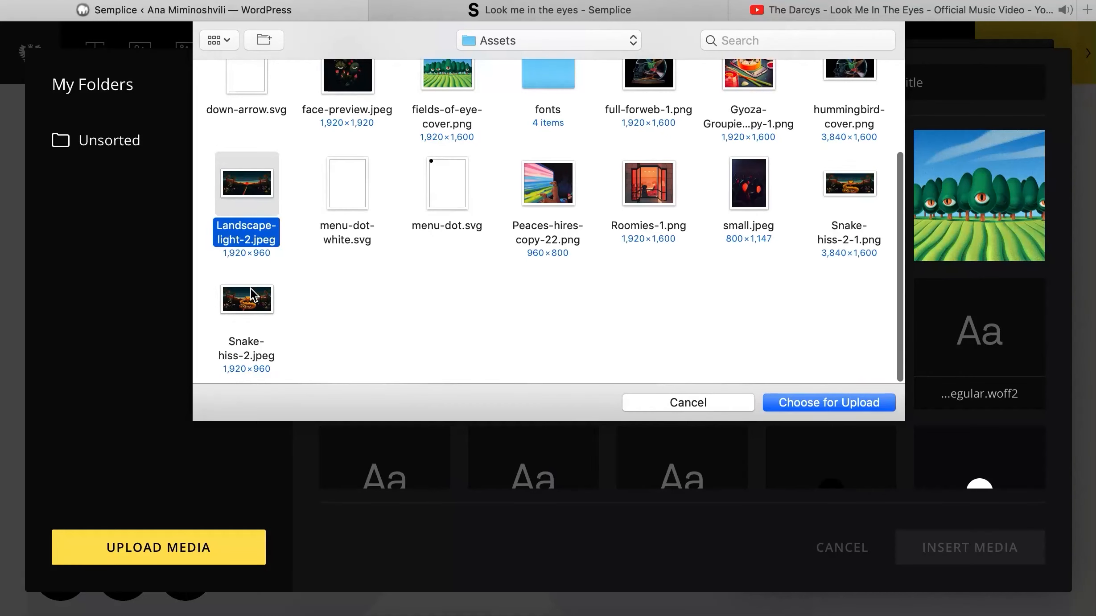
{"action": "left_click", "coordinate": [251, 290], "text": "super"}
{"action": "left_click", "coordinate": [838, 404]}
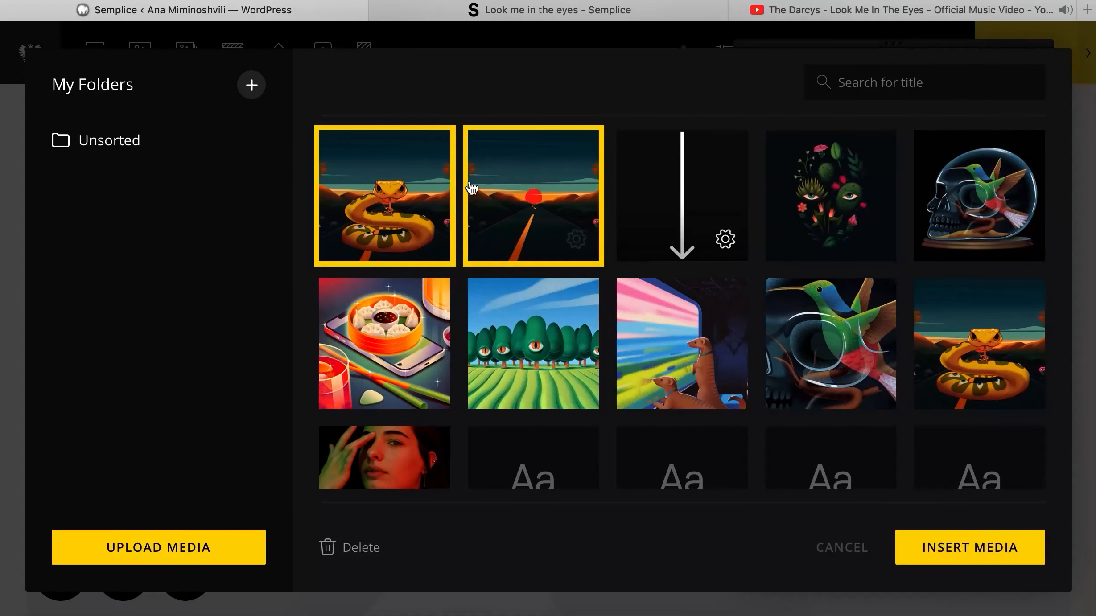
- Insert Landscape-light-2.jpeg as the before image and Snake-hiss-2.jpeg as the after image
{"action": "left_click", "coordinate": [499, 194]}
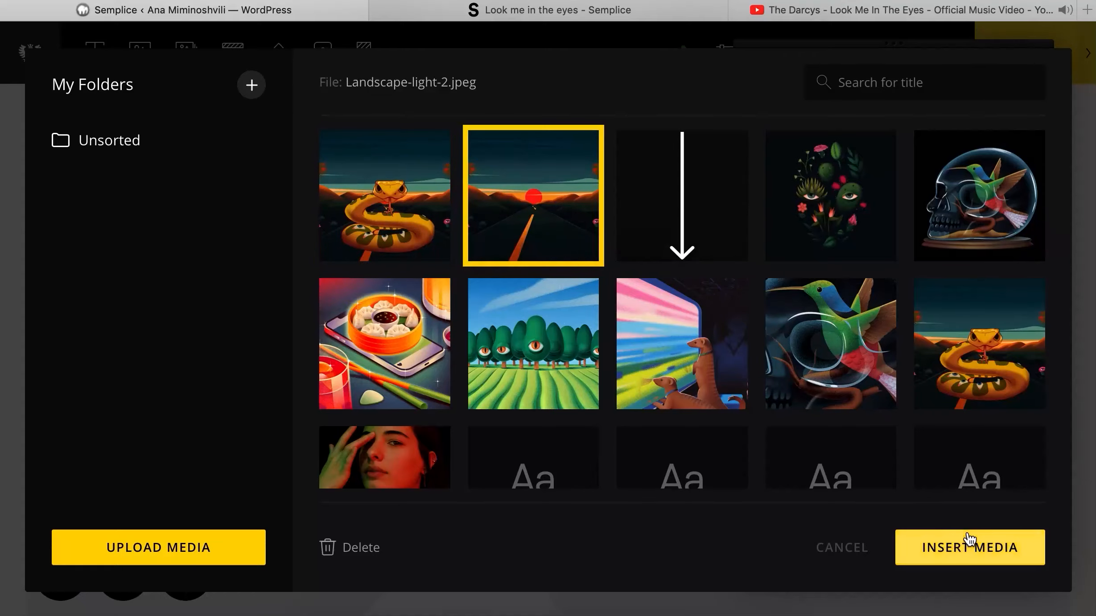
{"action": "left_click", "coordinate": [971, 544]}
{"action": "left_click", "coordinate": [961, 264]}
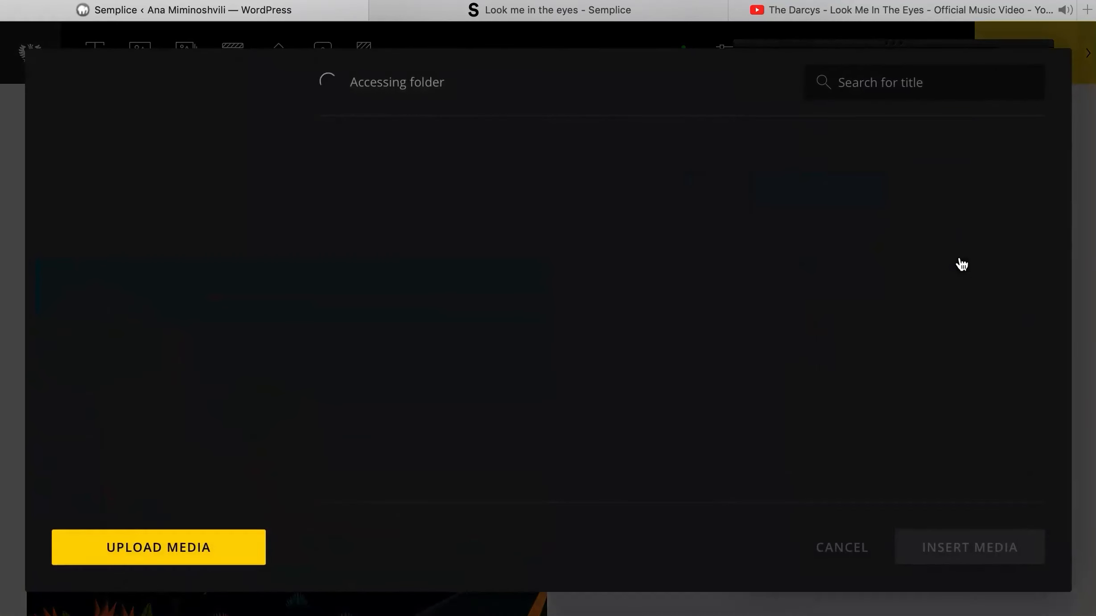
{"action": "left_click", "coordinate": [384, 201]}
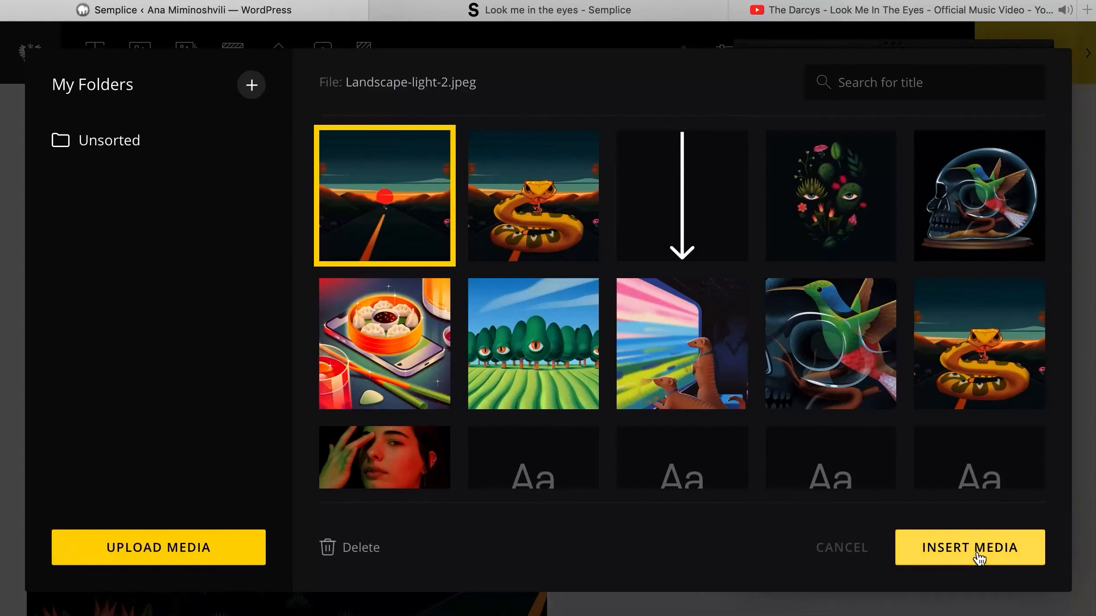
{"action": "left_click", "coordinate": [557, 232]}
{"action": "left_click", "coordinate": [1025, 558]}
- Set the before/after module's start position to 40%, checking the slider on the reference page
{"action": "scroll", "coordinate": [652, 424], "scroll_direction": "down", "scroll_amount": 3}
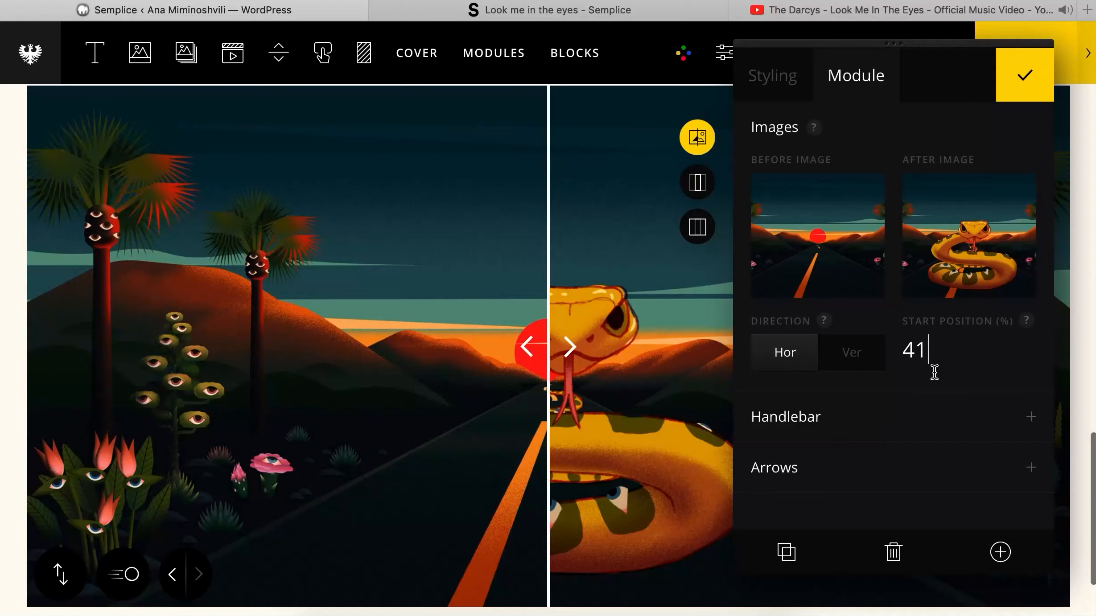
{"action": "left_click", "coordinate": [577, 13]}
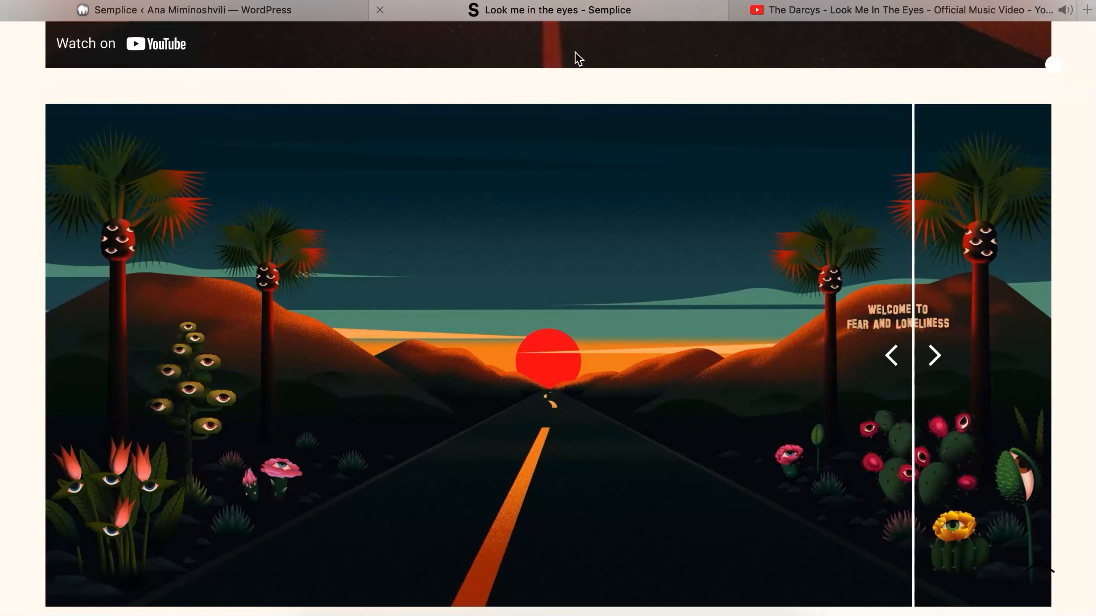
{"action": "left_click", "coordinate": [262, 12]}
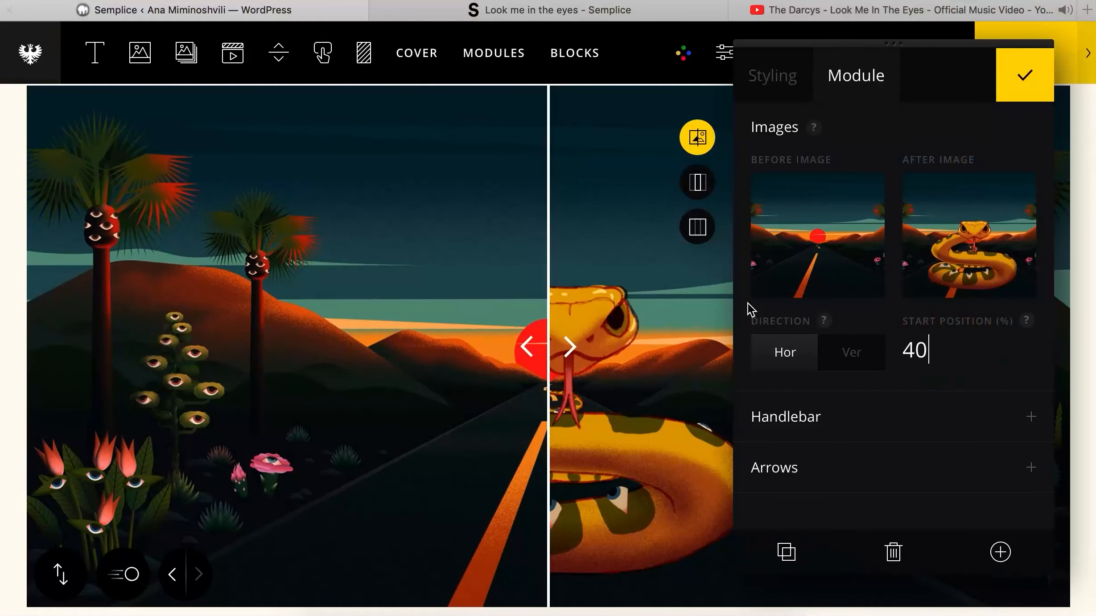
- Set the before/after module's handlebar width to 3, close its settings and save the project
{"action": "left_click", "coordinate": [892, 430]}
{"action": "scroll", "coordinate": [847, 410], "scroll_direction": "down", "scroll_amount": 2}
{"action": "left_click", "coordinate": [803, 407]}
{"action": "type", "text": "7"}
{"action": "key", "text": "BackSpace"}
{"action": "type", "text": "2"}
{"action": "key", "text": "BackSpace"}
{"action": "type", "text": "3"}
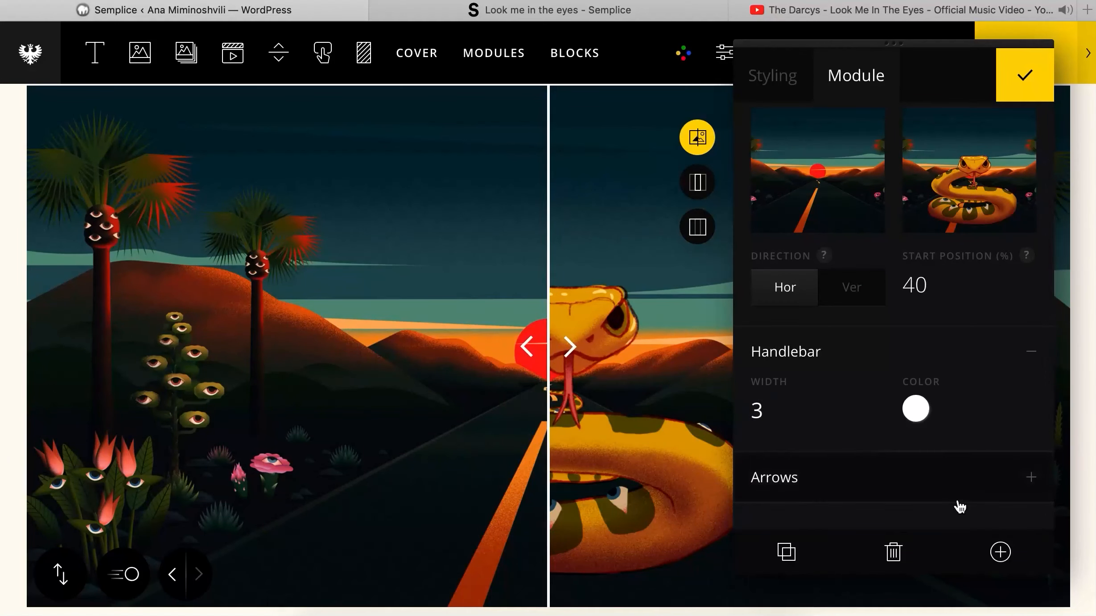
{"action": "left_click", "coordinate": [1022, 95]}
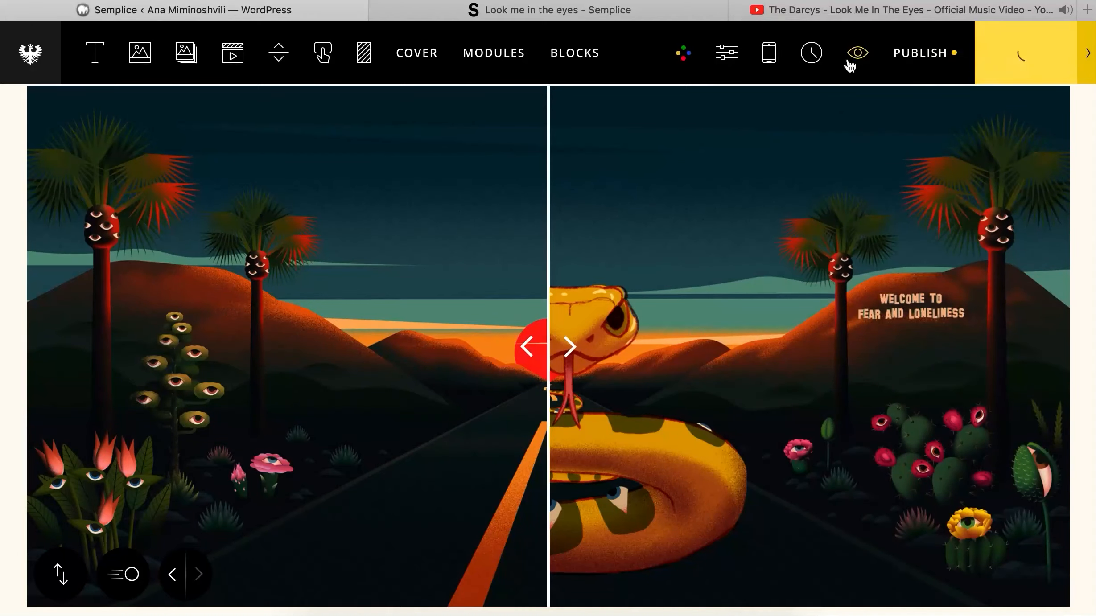
- Preview the project page and test the before/after slider and its spacing below the embedded video
{"action": "left_click", "coordinate": [849, 64]}
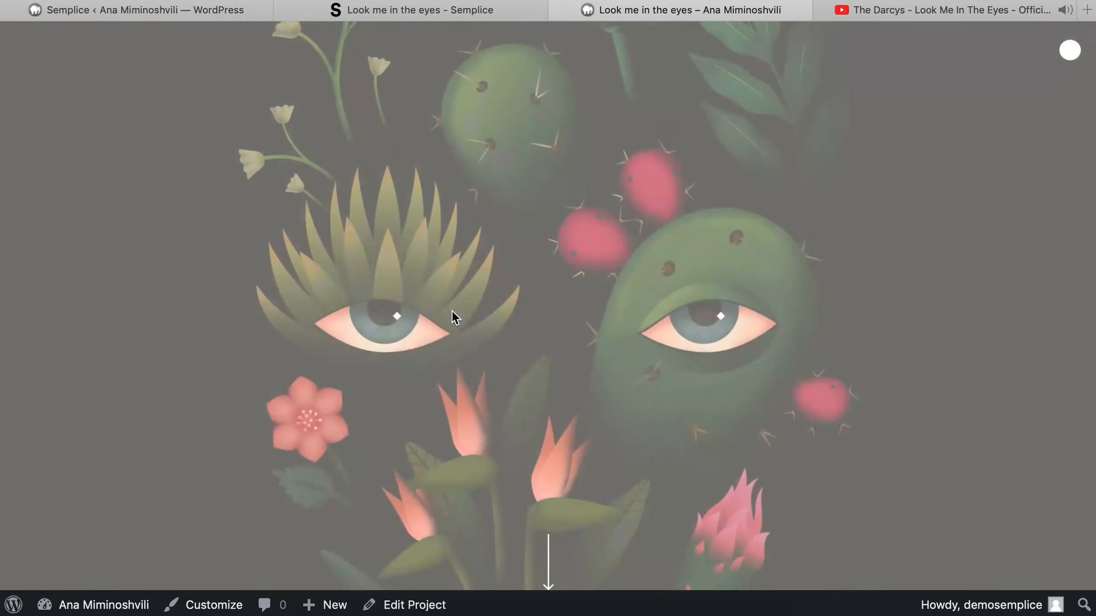
{"action": "scroll", "coordinate": [452, 312], "scroll_direction": "down", "scroll_amount": 20}
{"action": "scroll", "coordinate": [452, 310], "scroll_direction": "up", "scroll_amount": 10}
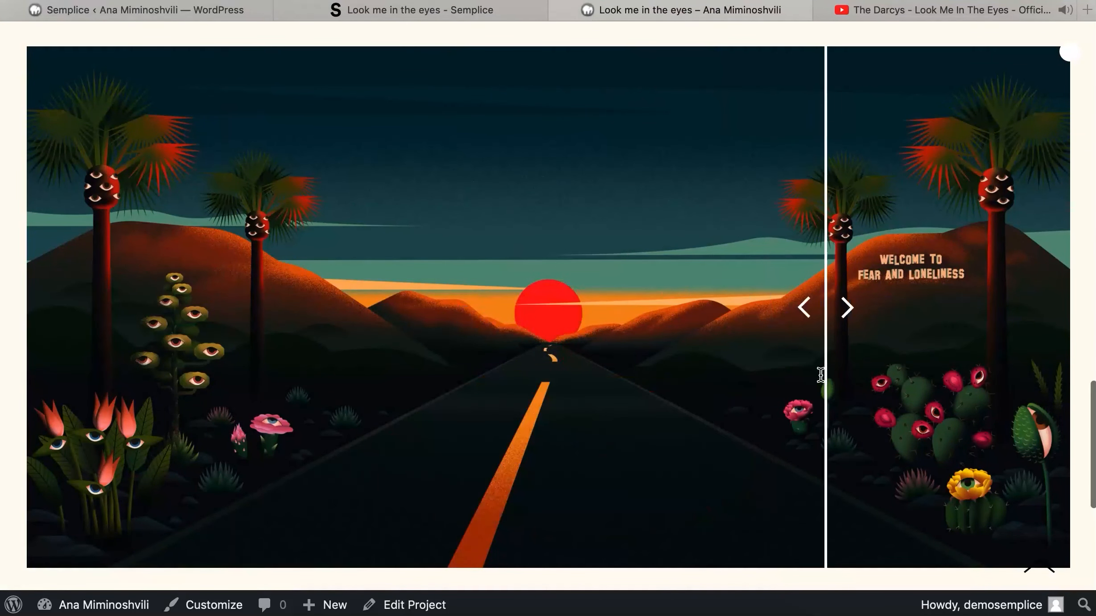
{"action": "scroll", "coordinate": [498, 421], "scroll_direction": "up", "scroll_amount": 2}
{"action": "scroll", "coordinate": [498, 421], "scroll_direction": "up", "scroll_amount": 2}
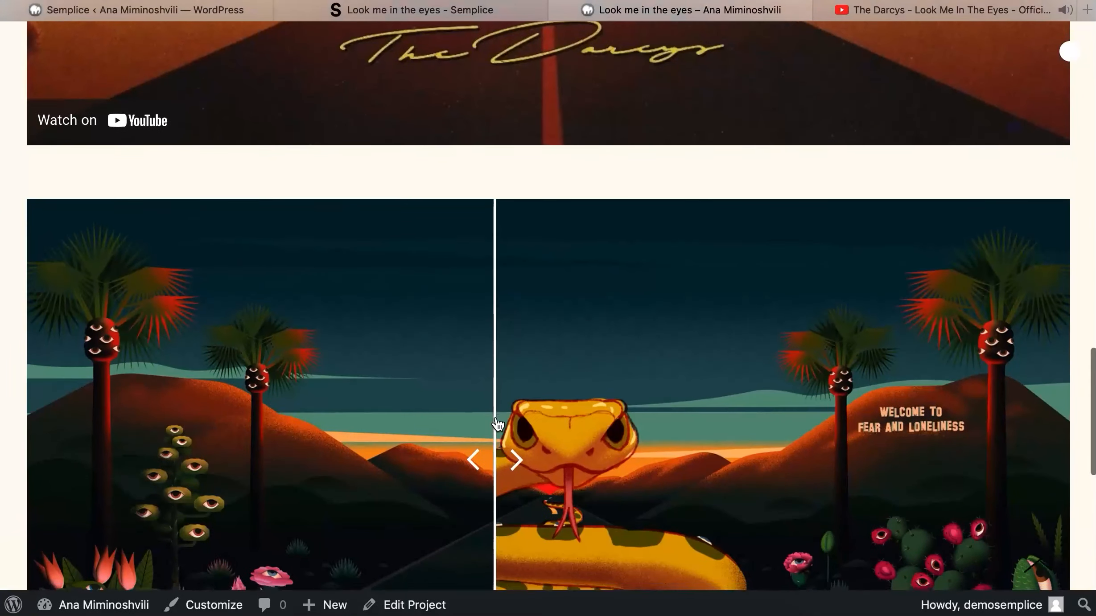
{"action": "scroll", "coordinate": [410, 80], "scroll_direction": "down", "scroll_amount": 3}
- Check the before/after module's settings in the editor and return to the reference page
{"action": "left_click", "coordinate": [199, 9]}
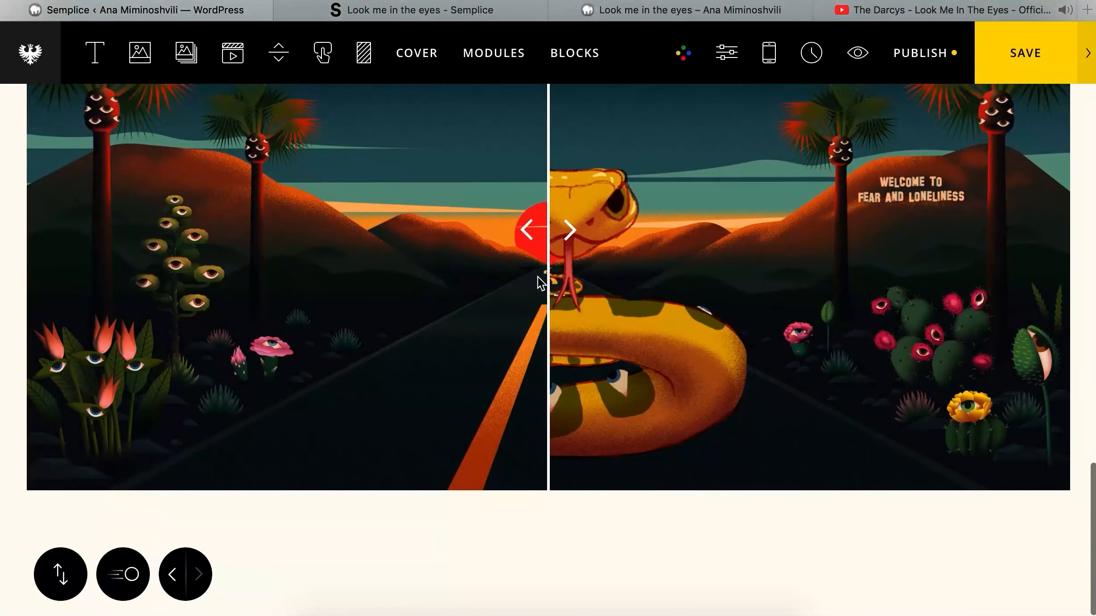
{"action": "left_click", "coordinate": [538, 277]}
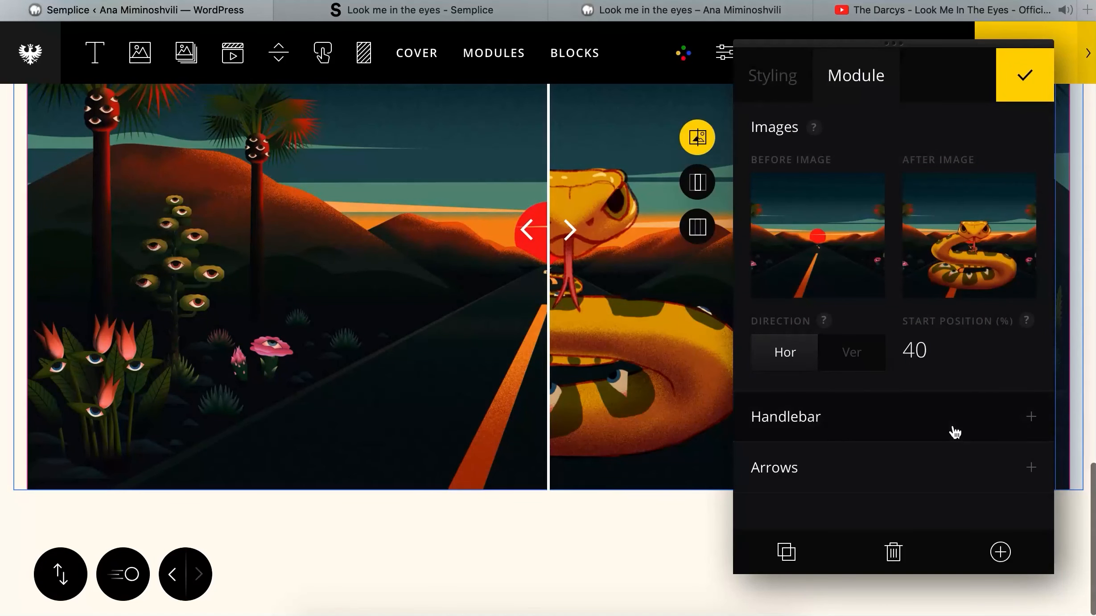
{"action": "left_click", "coordinate": [1011, 87]}
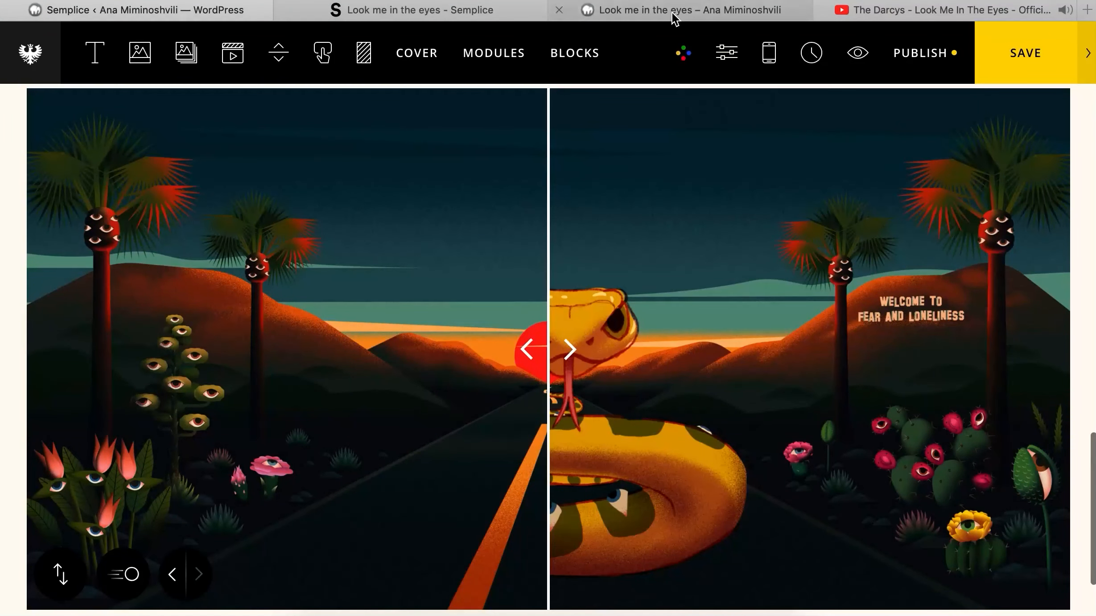
{"action": "left_click", "coordinate": [479, 19]}
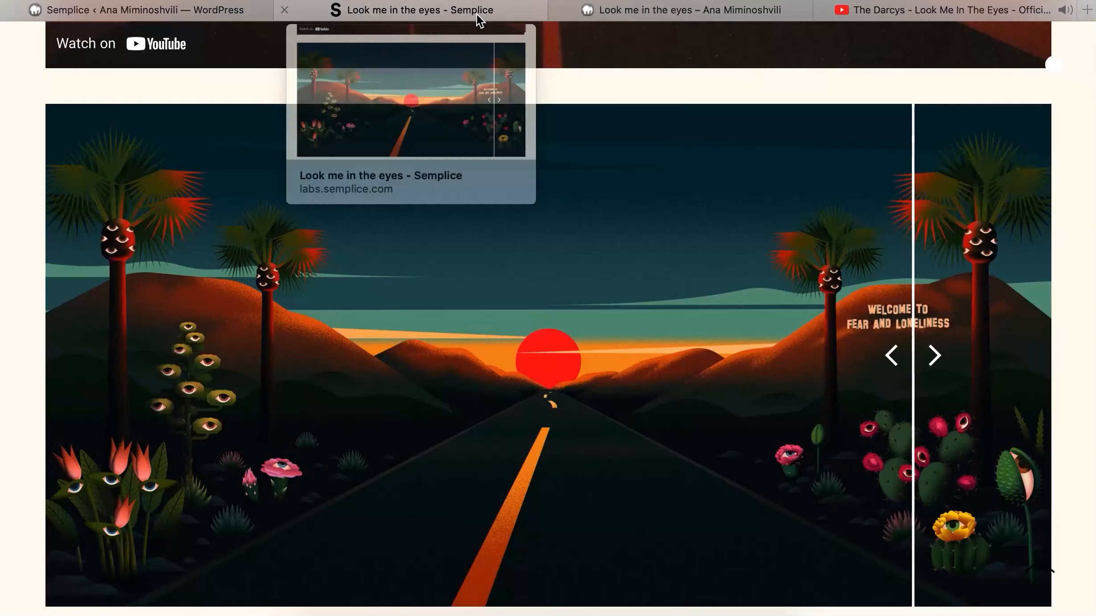
- Copy the "Excellence is an art won by training and habituation" paragraph from the reference page into a new text module below the before/after slider
{"action": "scroll", "coordinate": [625, 175], "scroll_direction": "down", "scroll_amount": 10}
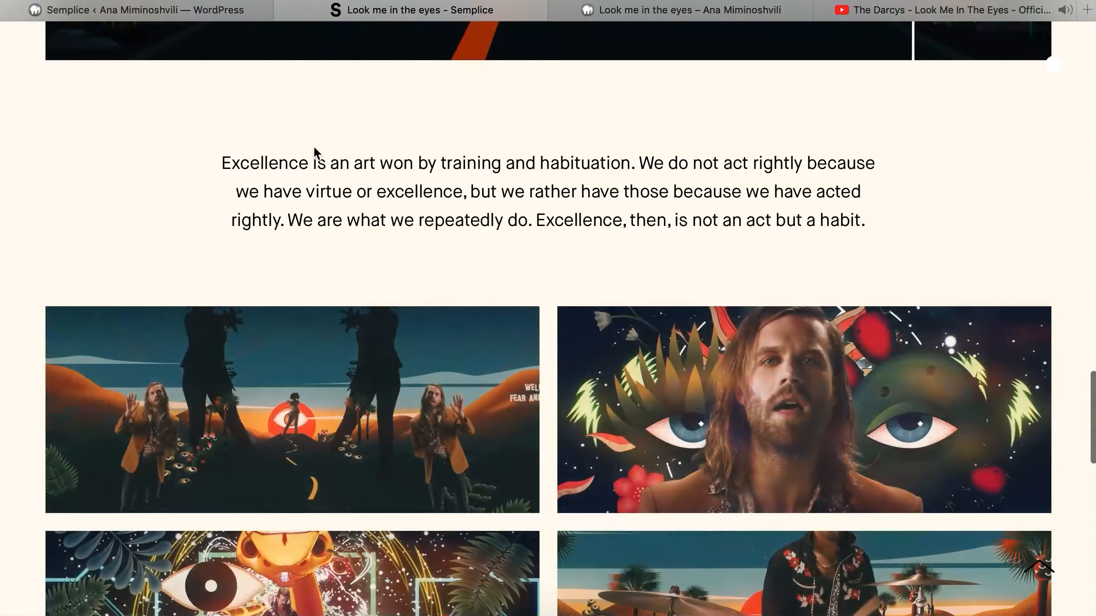
{"action": "left_click_drag", "start_coordinate": [274, 163], "coordinate": [917, 233]}
{"action": "key", "text": "ctrl+c"}
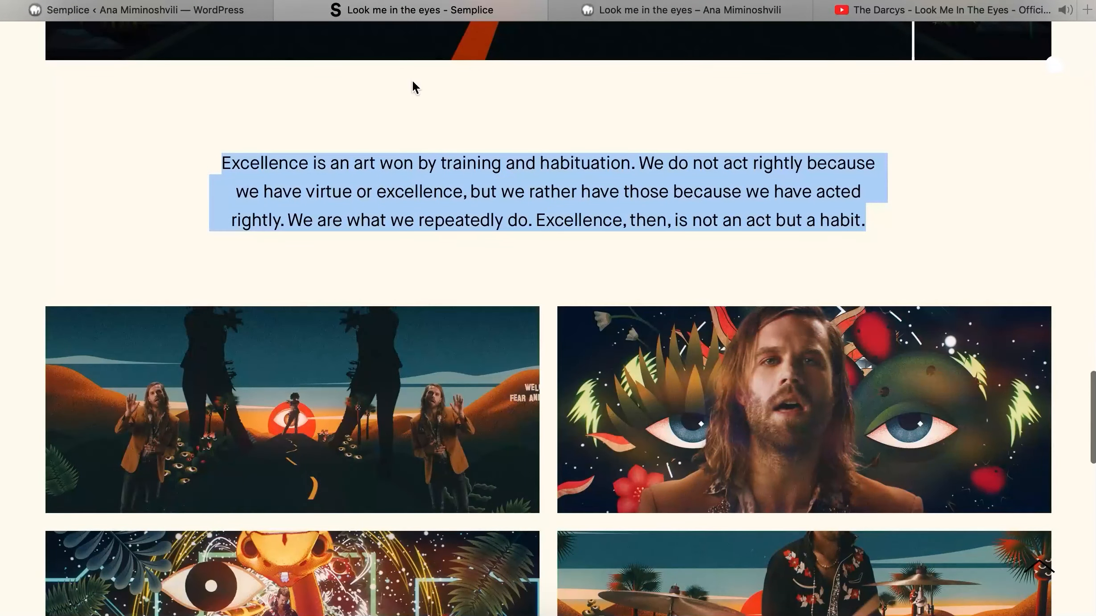
{"action": "left_click", "coordinate": [217, 10]}
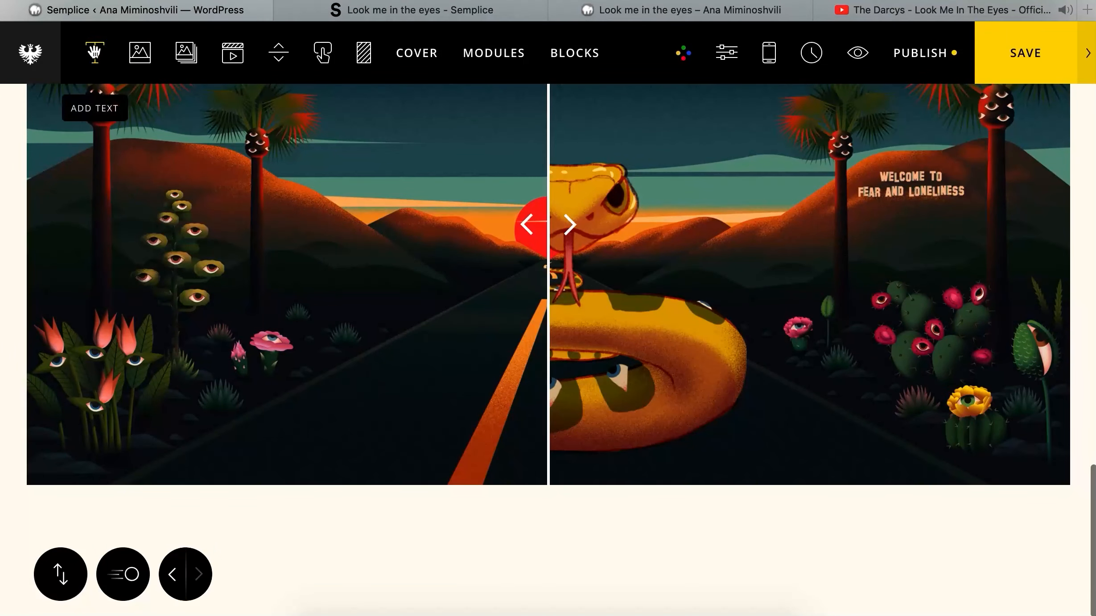
{"action": "left_click_drag", "start_coordinate": [95, 53], "coordinate": [515, 403]}
{"action": "left_click", "coordinate": [547, 463]}
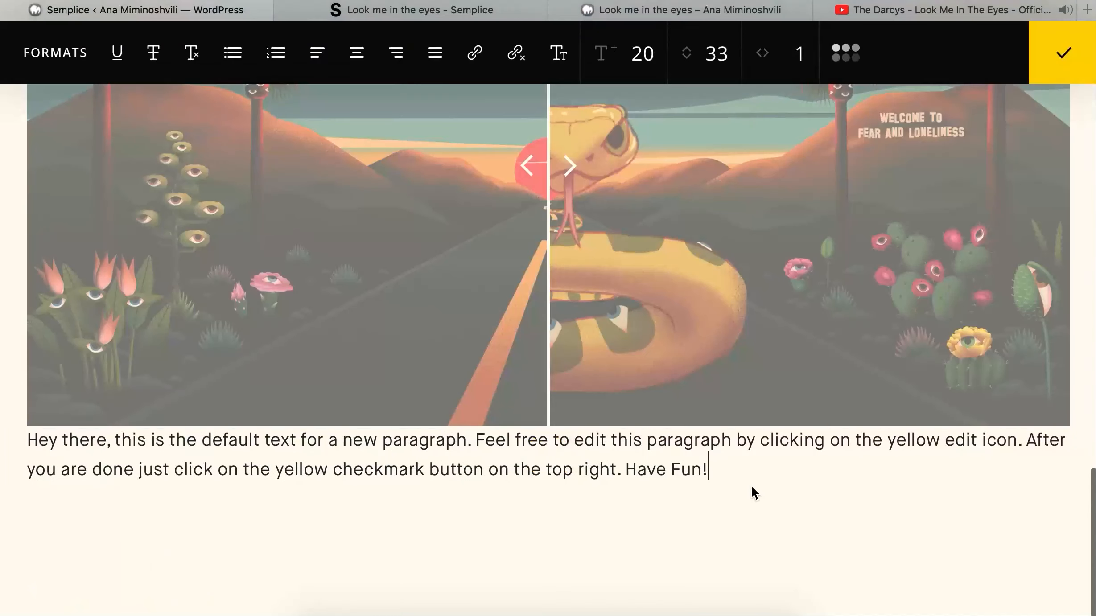
{"action": "left_click_drag", "start_coordinate": [731, 470], "coordinate": [32, 434]}
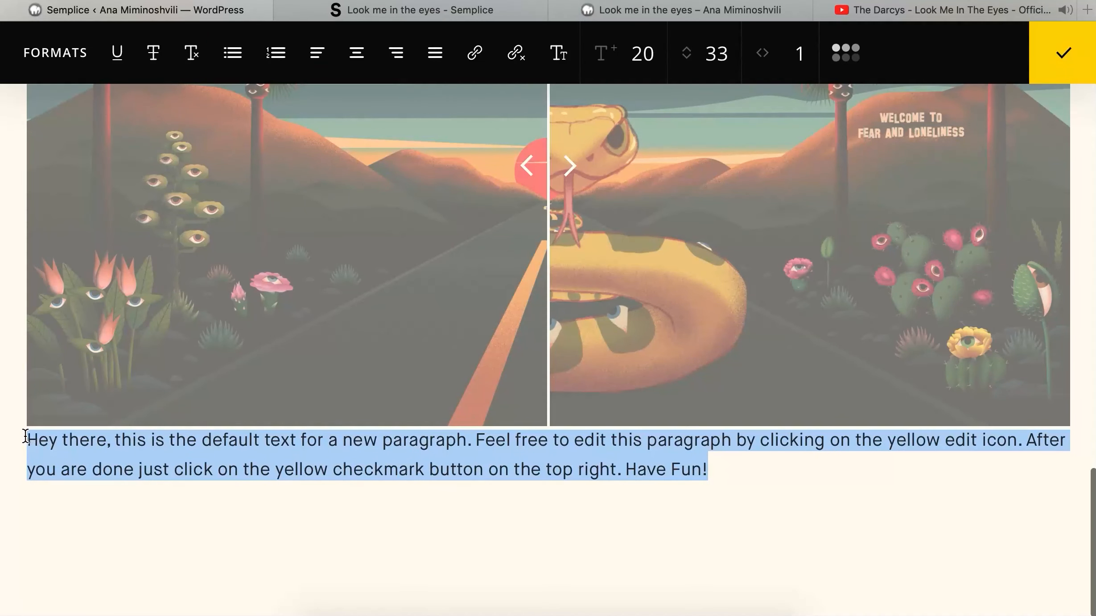
{"action": "key", "text": "ctrl+v"}
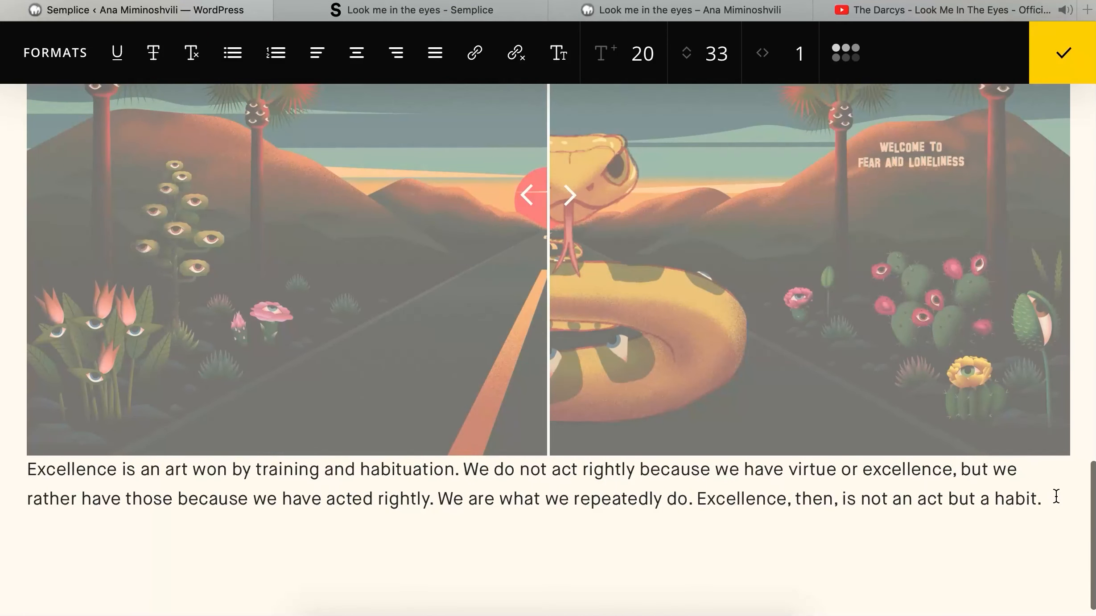
- Center-align the "Excellence is an art" paragraph and finish editing its text
{"action": "left_click_drag", "start_coordinate": [1055, 495], "coordinate": [676, 270]}
{"action": "left_click", "coordinate": [370, 38]}
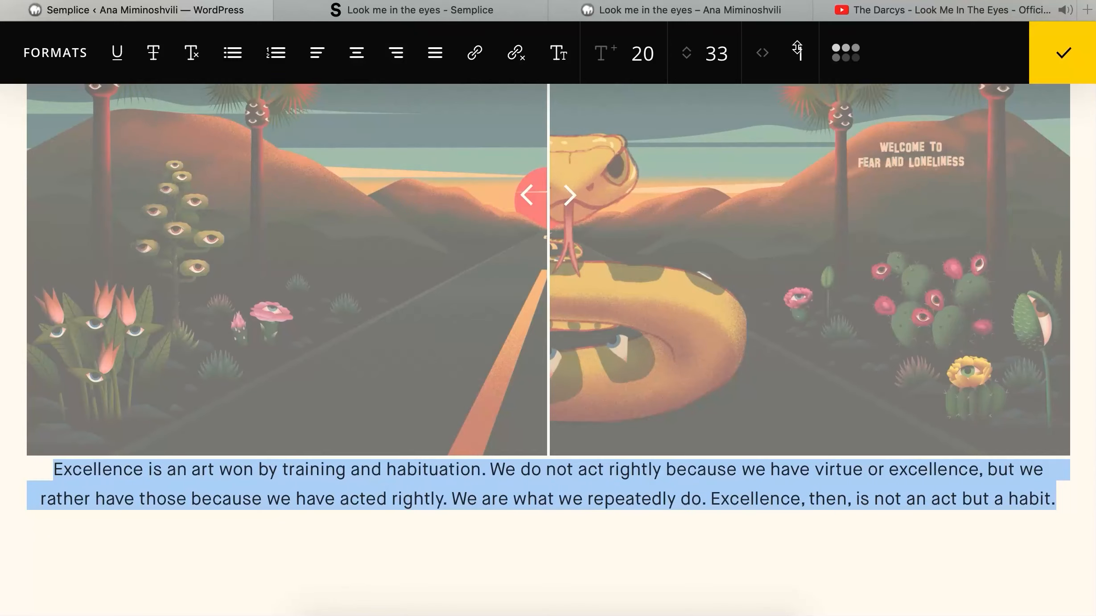
{"action": "left_click", "coordinate": [1068, 29]}
- Narrow the paragraph's column below the slider so that the text wraps onto four lines
{"action": "left_click", "coordinate": [548, 483]}
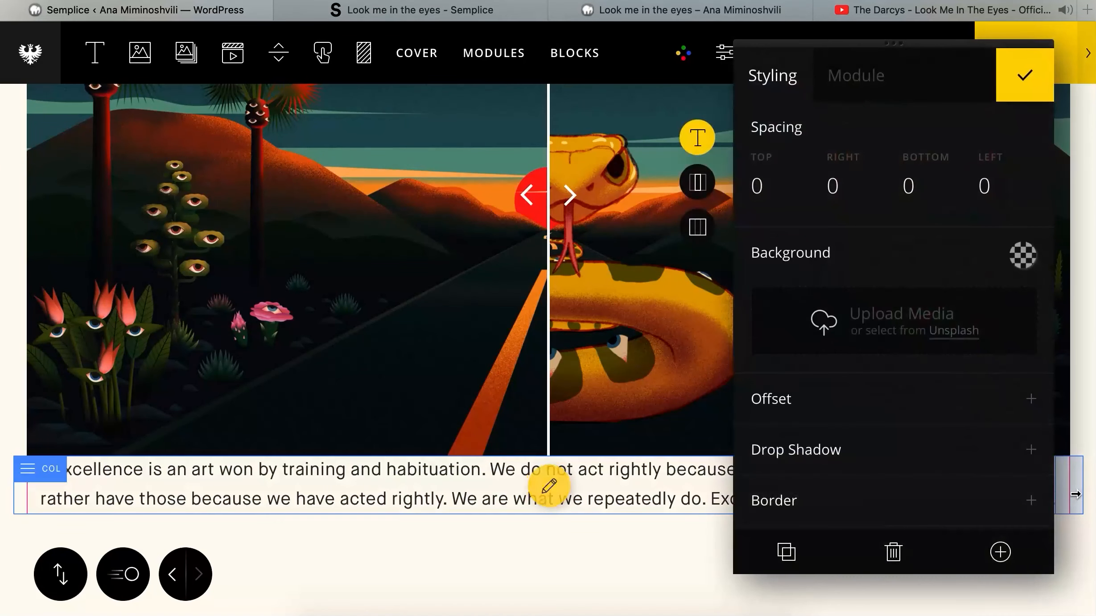
{"action": "left_click_drag", "start_coordinate": [928, 492], "coordinate": [611, 489]}
{"action": "left_click", "coordinate": [549, 530]}
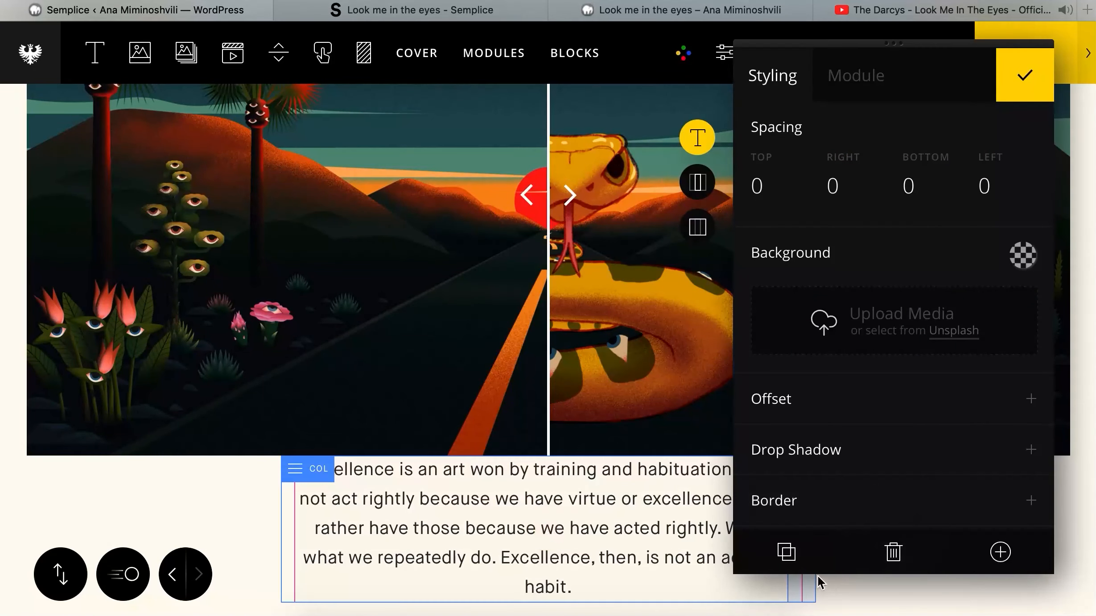
{"action": "left_click_drag", "start_coordinate": [808, 587], "coordinate": [898, 593]}
{"action": "mouse_move", "coordinate": [965, 600]}
{"action": "left_mouse_down"}
{"action": "mouse_move", "coordinate": [1052, 602]}
{"action": "mouse_move", "coordinate": [962, 602]}
{"action": "left_mouse_up"}
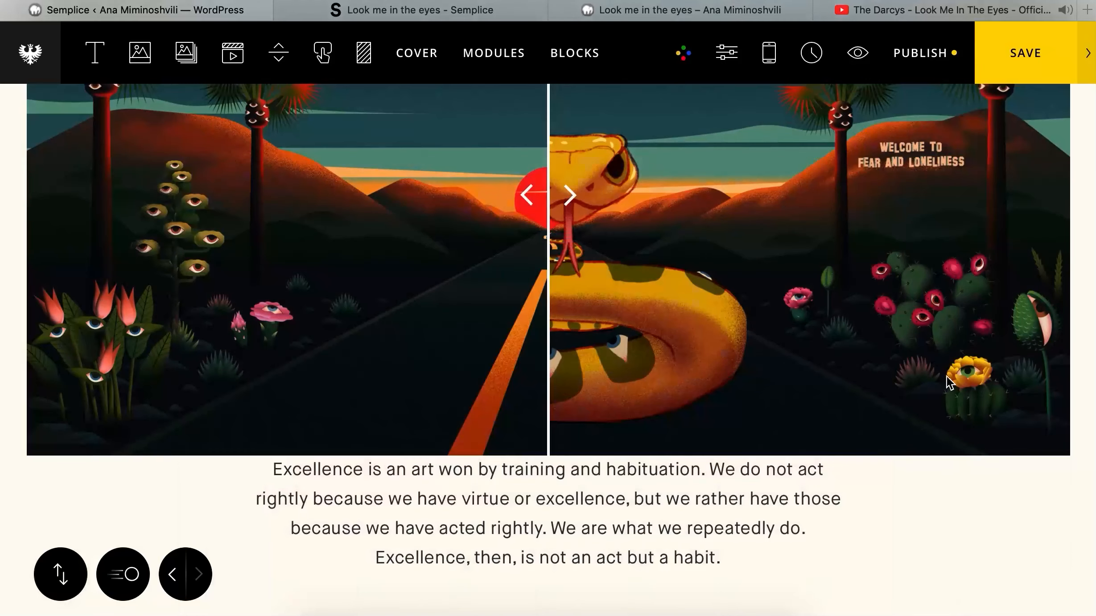
- Set the before/after module's bottom spacing to 80, comparing the gap above the paragraph with the reference page
{"action": "left_click", "coordinate": [922, 392]}
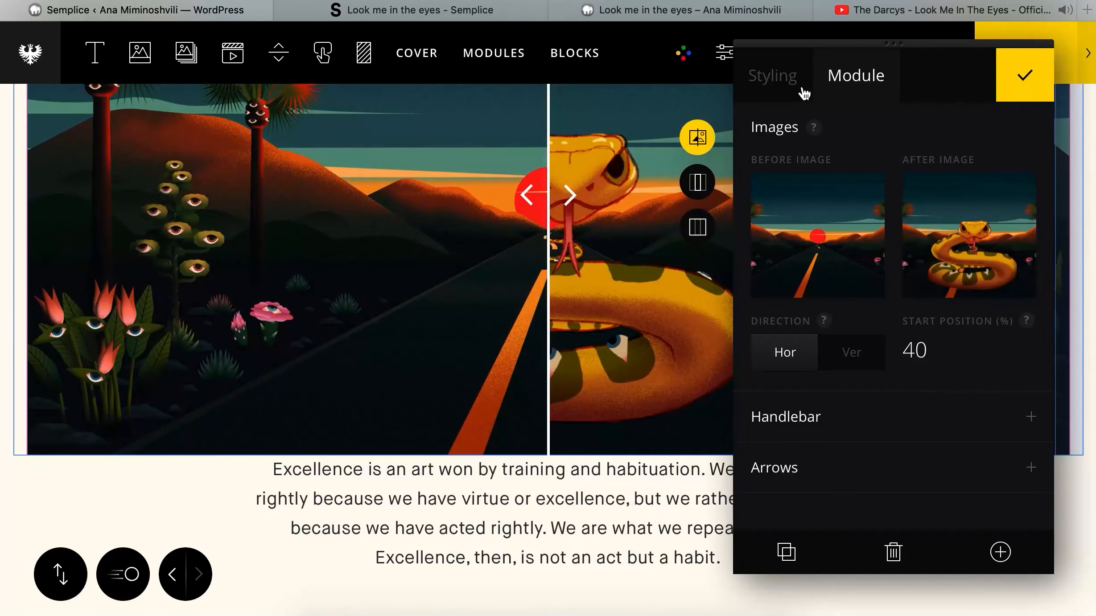
{"action": "left_click", "coordinate": [784, 76]}
{"action": "left_click_drag", "start_coordinate": [934, 174], "coordinate": [925, 23]}
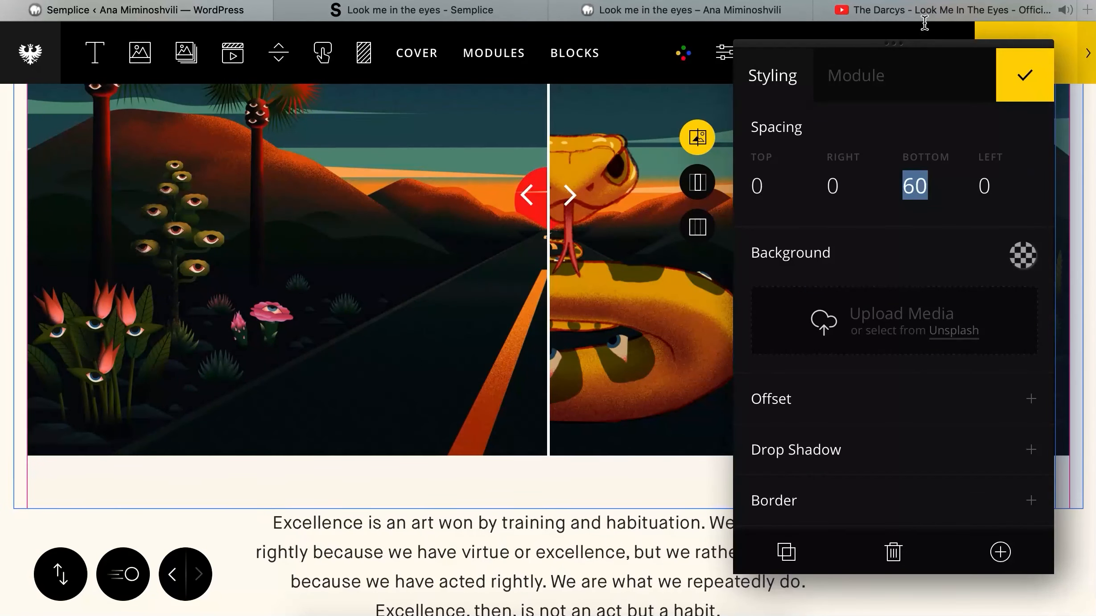
{"action": "left_click", "coordinate": [651, 13]}
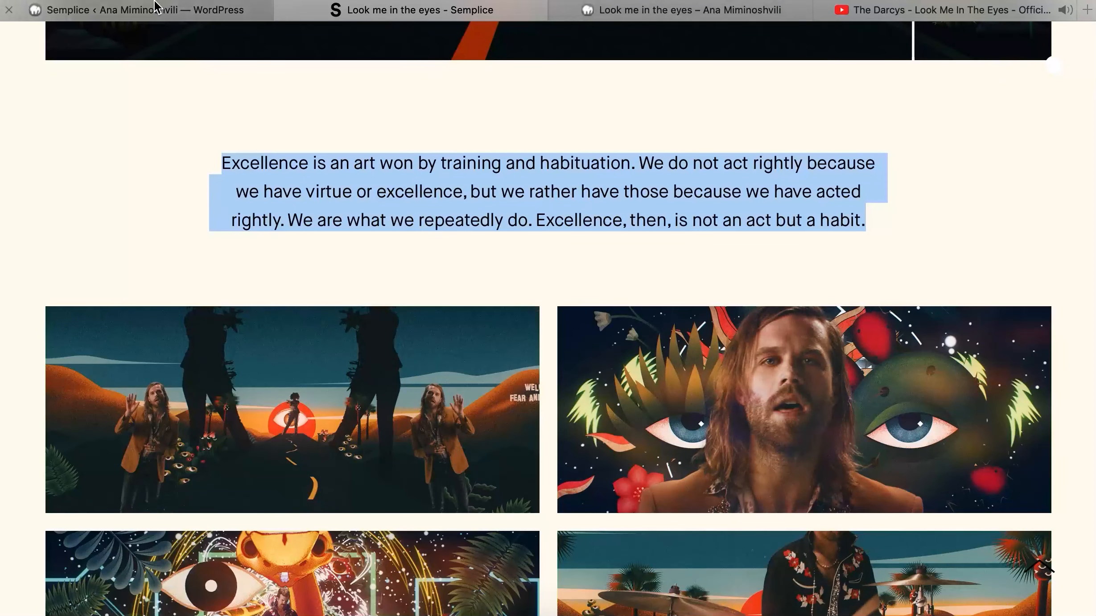
{"action": "left_click", "coordinate": [156, 6]}
{"action": "left_click_drag", "start_coordinate": [919, 173], "coordinate": [919, 127]}
{"action": "scroll", "coordinate": [566, 503], "scroll_direction": "down", "scroll_amount": 4}
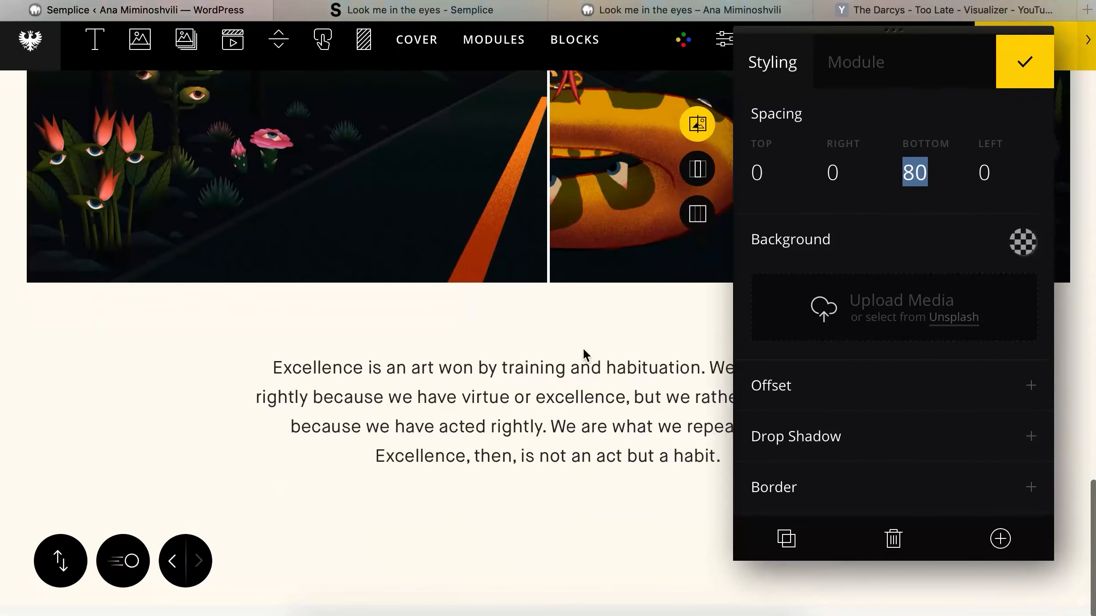
{"action": "left_click", "coordinate": [1022, 84]}
- Set the paragraph module's bottom spacing to about 80
{"action": "left_click", "coordinate": [769, 440]}
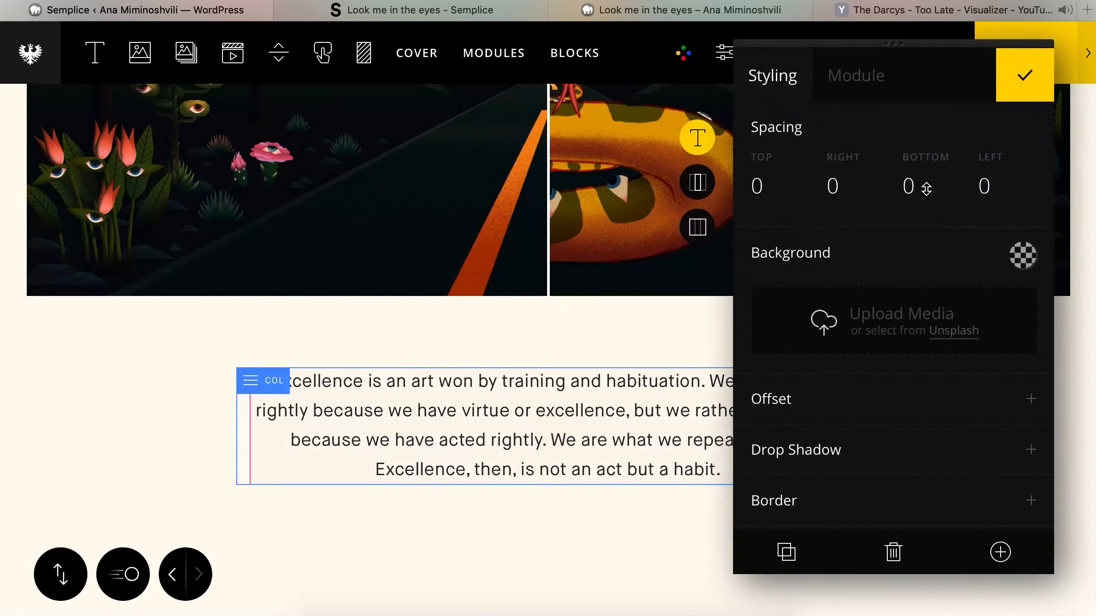
{"action": "left_click_drag", "start_coordinate": [922, 185], "coordinate": [931, 186]}
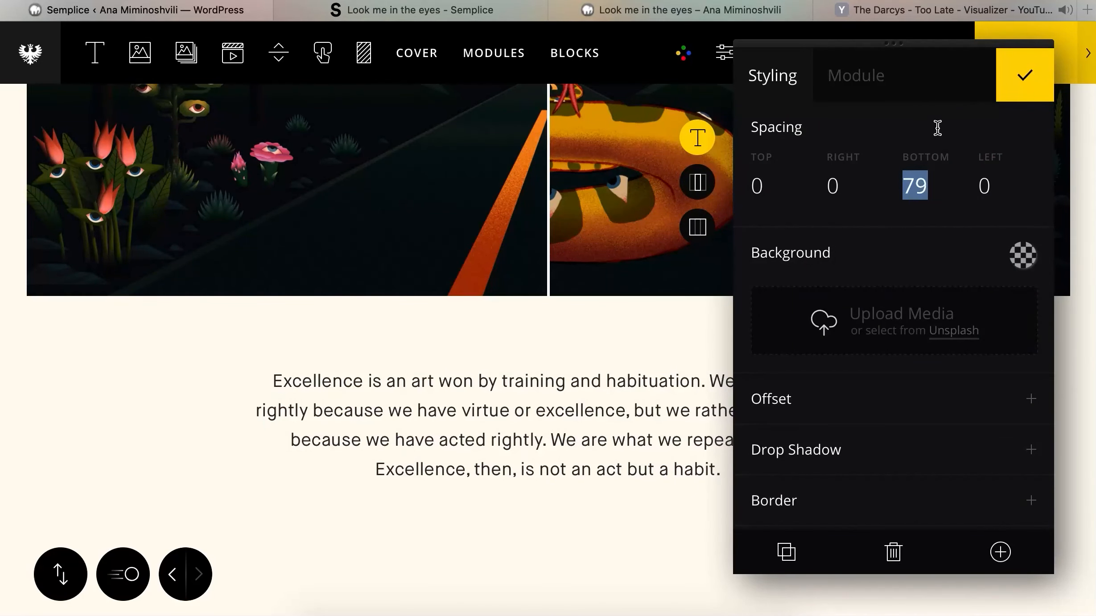
{"action": "left_click", "coordinate": [1024, 75]}
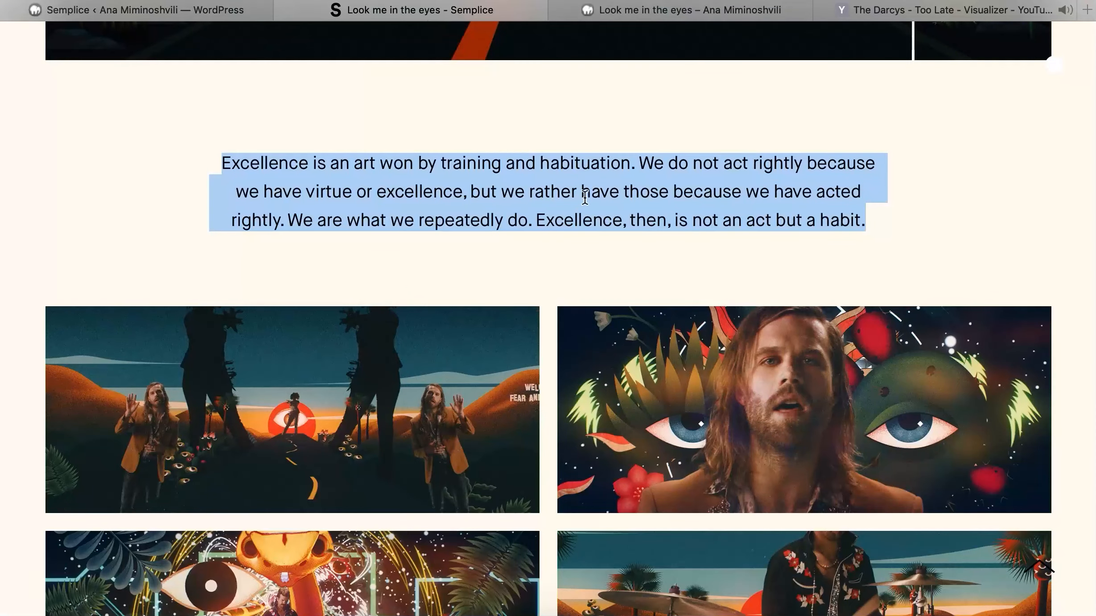
- Check the image grid on the reference page and add an image module below the paragraph
{"action": "scroll", "coordinate": [584, 196], "scroll_direction": "down", "scroll_amount": 2}
{"action": "left_click", "coordinate": [569, 201]}
{"action": "scroll", "coordinate": [569, 201], "scroll_direction": "down", "scroll_amount": 7}
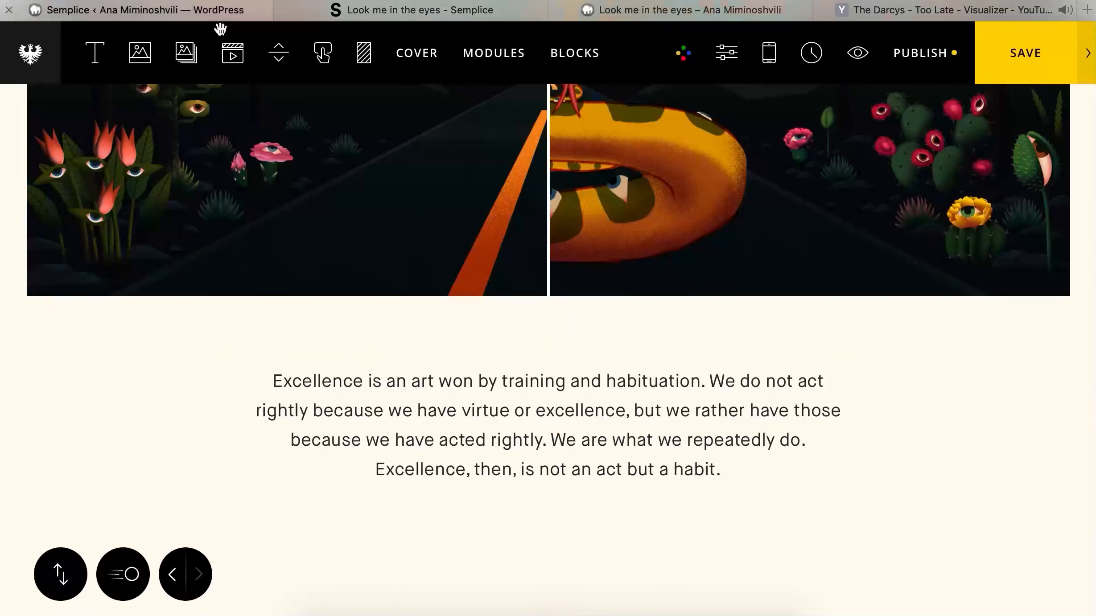
{"action": "scroll", "coordinate": [387, 301], "scroll_direction": "down", "scroll_amount": 3}
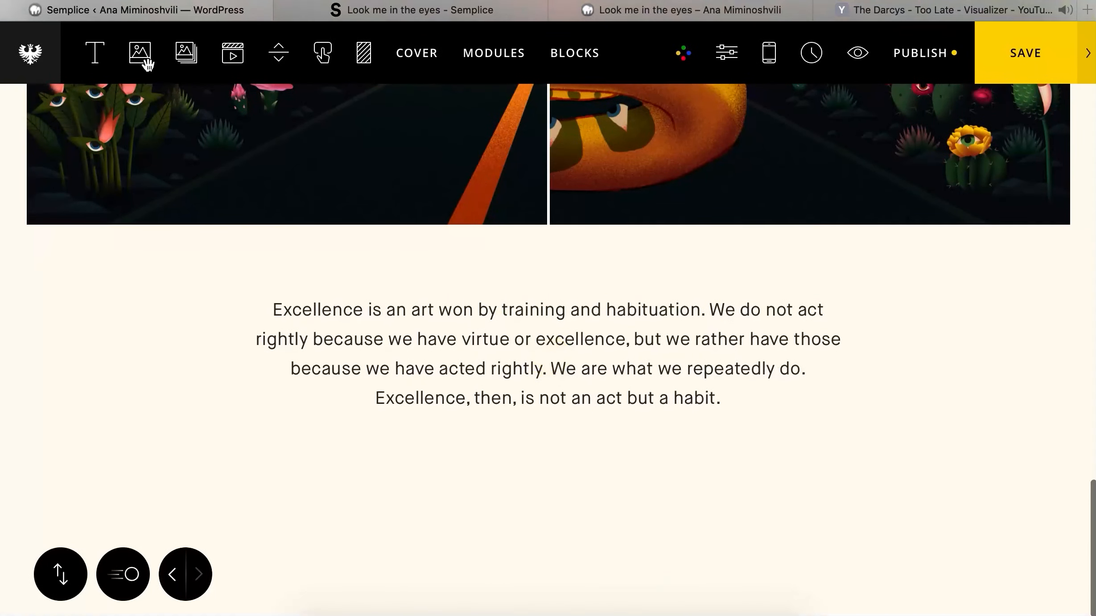
{"action": "left_click_drag", "start_coordinate": [144, 59], "coordinate": [355, 420]}
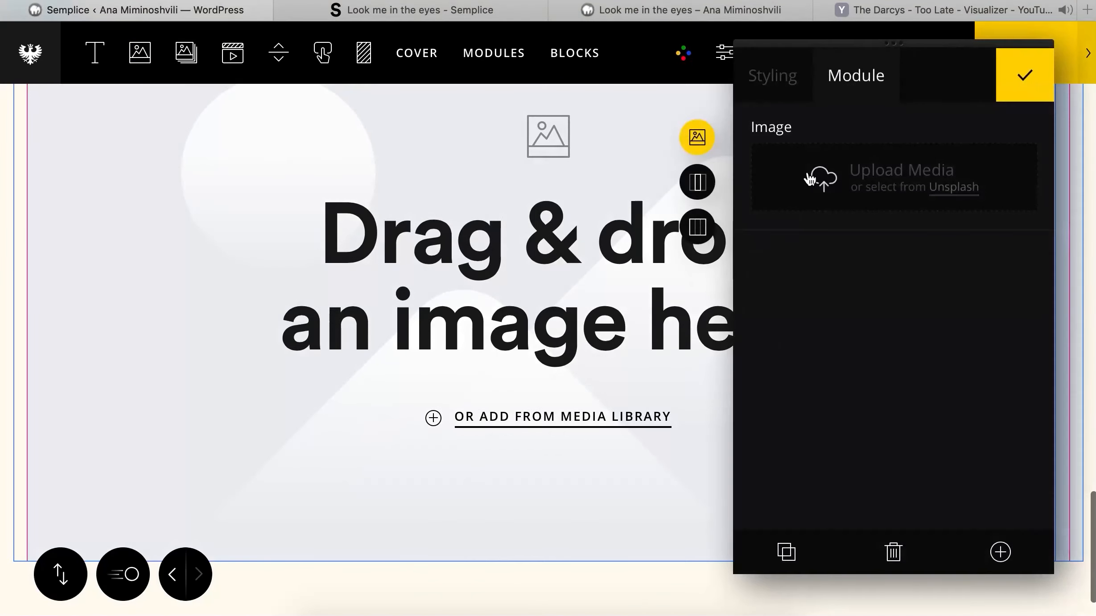
- Upload the four Darcys_Look_Me_In_The_Eyes PNG stills from the Assets folder to the media library for the new image module
{"action": "left_click", "coordinate": [813, 174]}
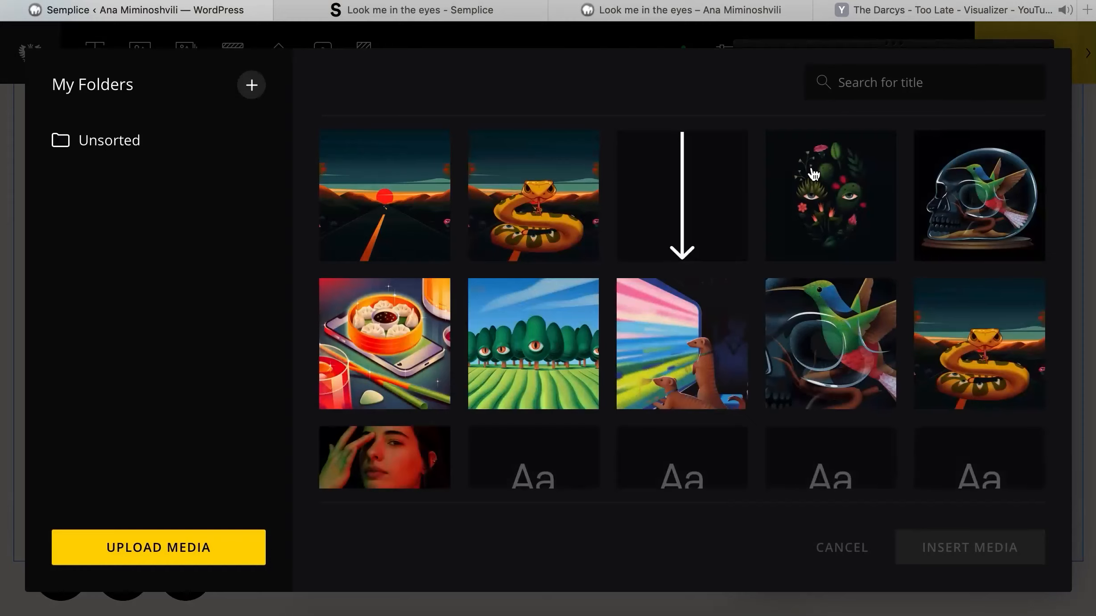
{"action": "left_click", "coordinate": [180, 544]}
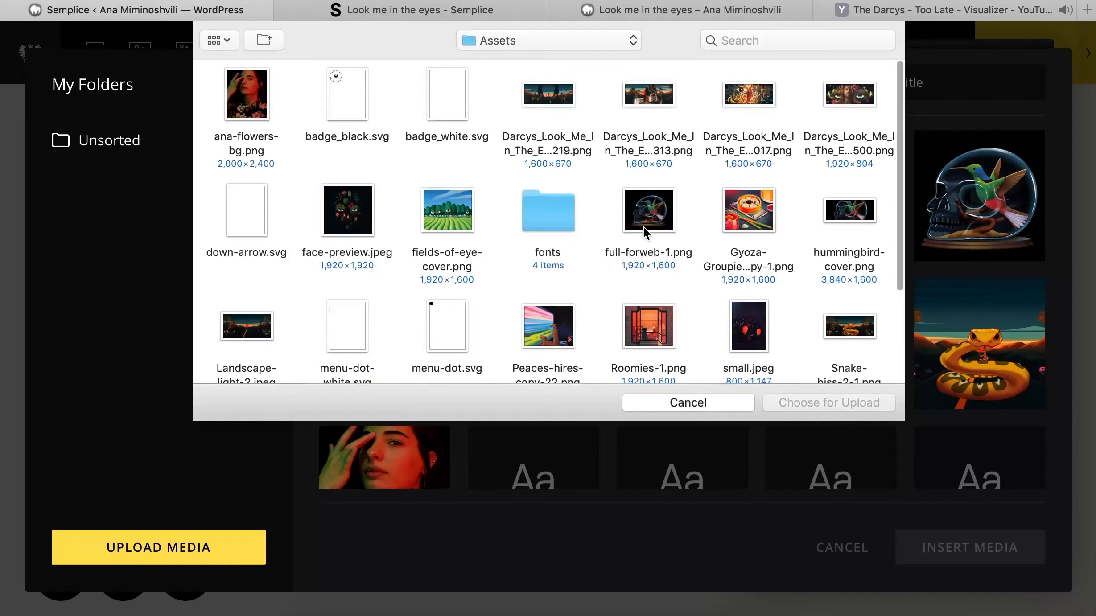
{"action": "left_click", "coordinate": [562, 95]}
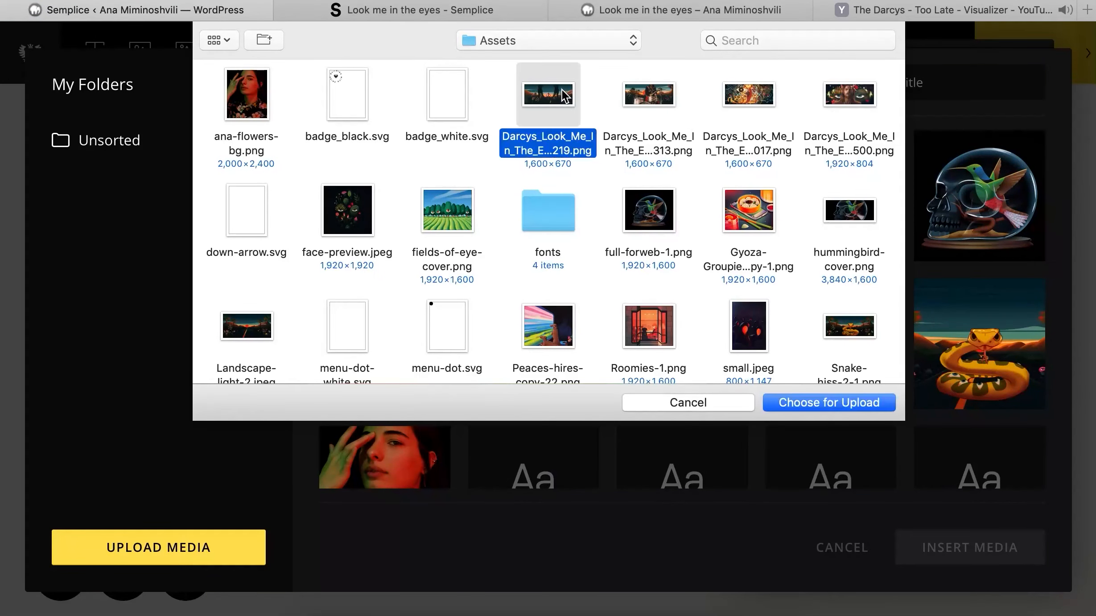
{"action": "left_click", "coordinate": [852, 93], "text": "super"}
{"action": "left_click", "coordinate": [761, 109], "text": "super"}
{"action": "left_click", "coordinate": [661, 106], "text": "super"}
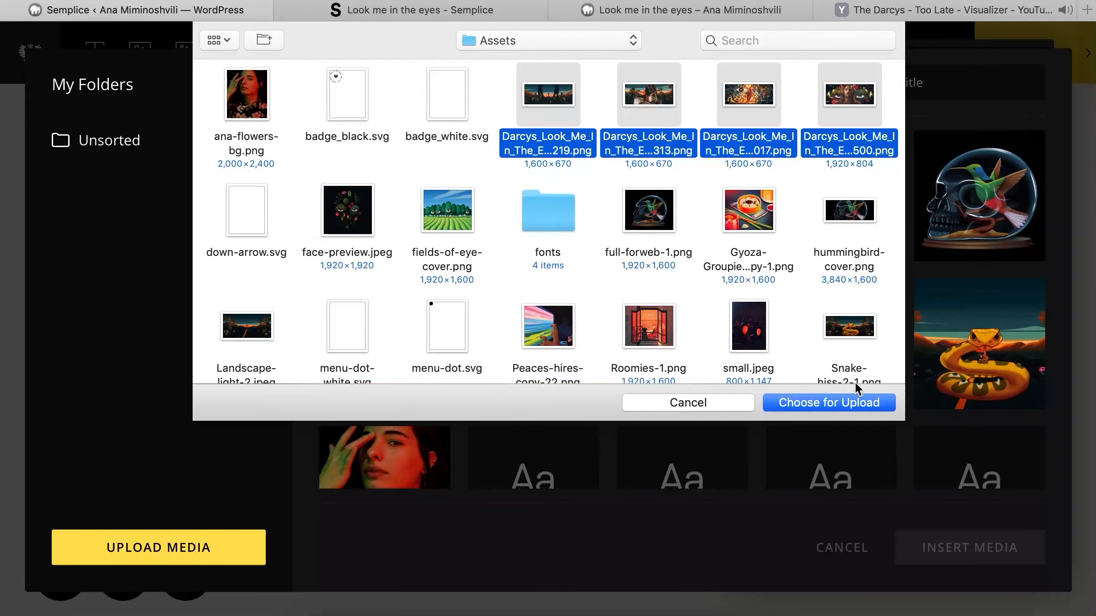
{"action": "left_click", "coordinate": [855, 406]}
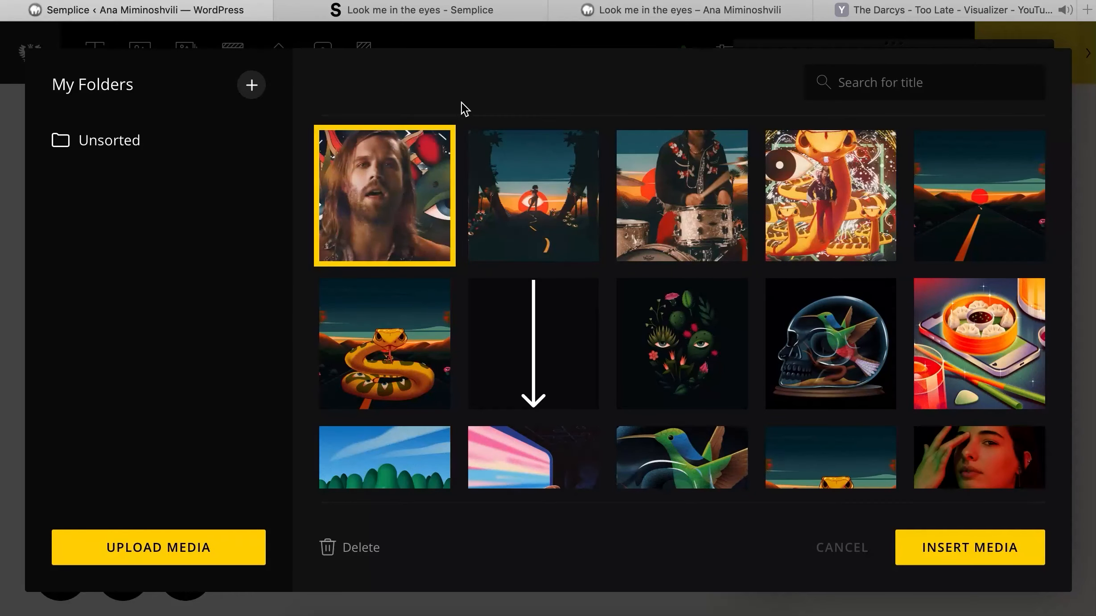
- Insert the drummer still Darcys_Look_Me_In_The_Eyes_2K_p2p_01011313.png into the image module
{"action": "left_click", "coordinate": [462, 103]}
{"action": "left_click", "coordinate": [723, 235]}
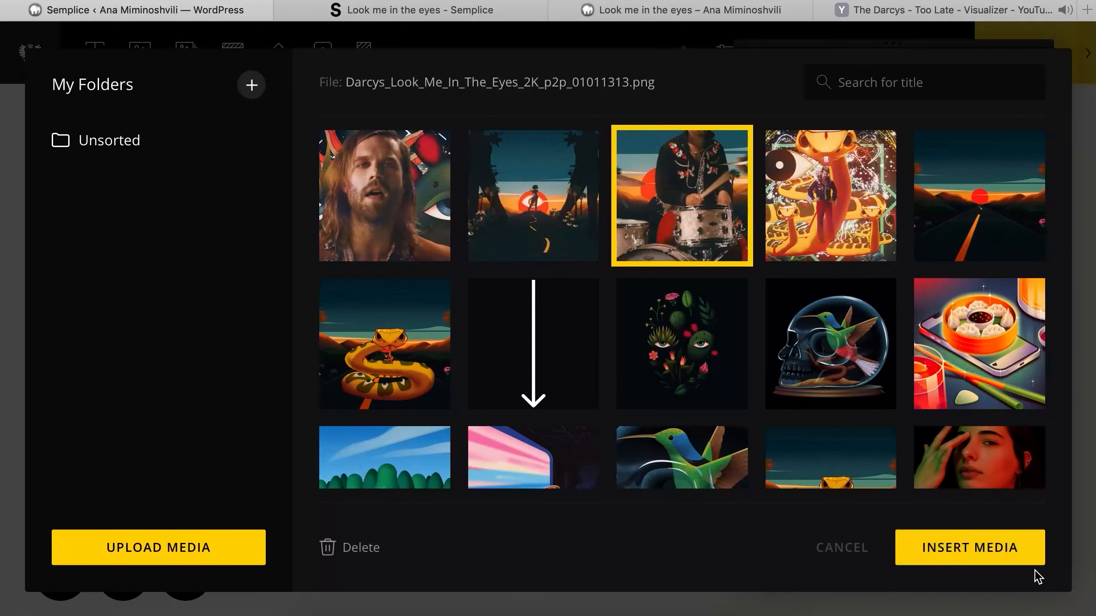
{"action": "left_click", "coordinate": [993, 551]}
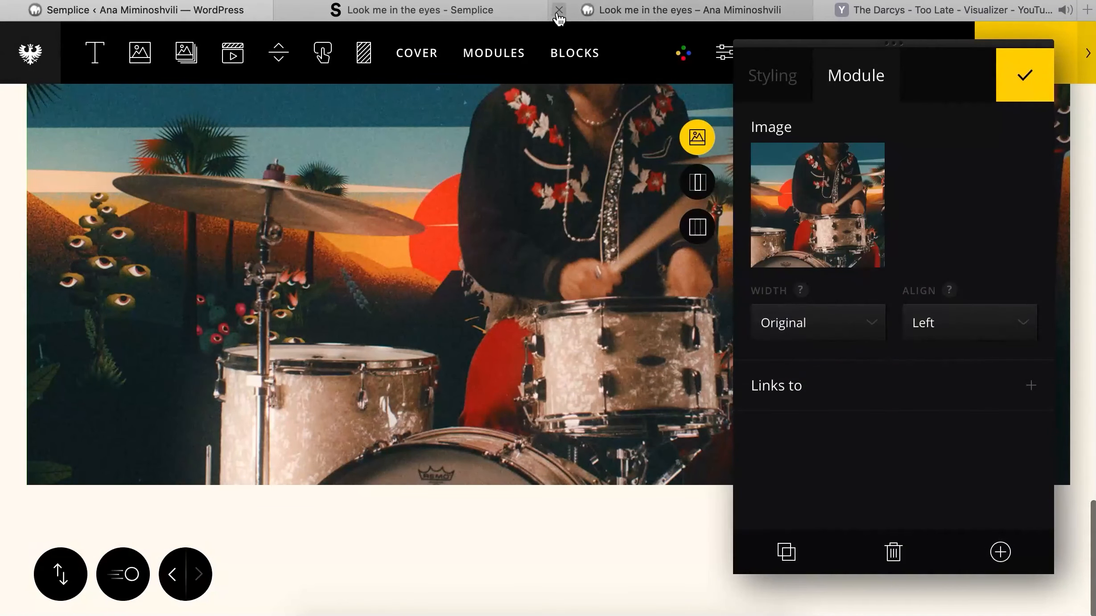
- Check the image order on the reference page and replace the module's image with Darcys_Look_Me_In_The_Eyes_2K_p2p_01024017.png
{"action": "left_click", "coordinate": [558, 13]}
{"action": "scroll", "coordinate": [503, 148], "scroll_direction": "up", "scroll_amount": 5}
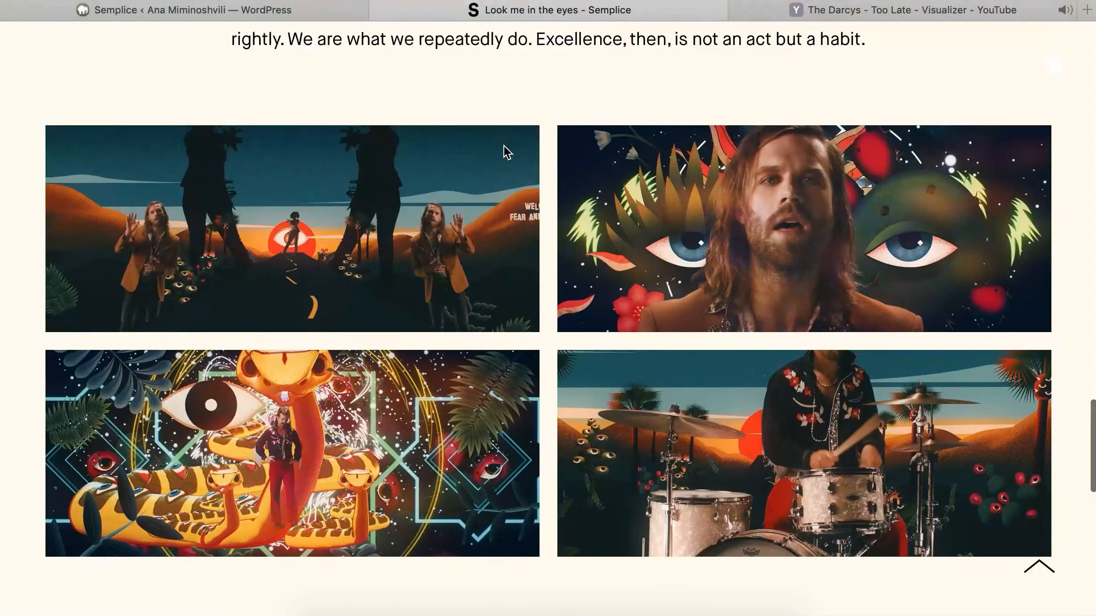
{"action": "left_click", "coordinate": [283, 10]}
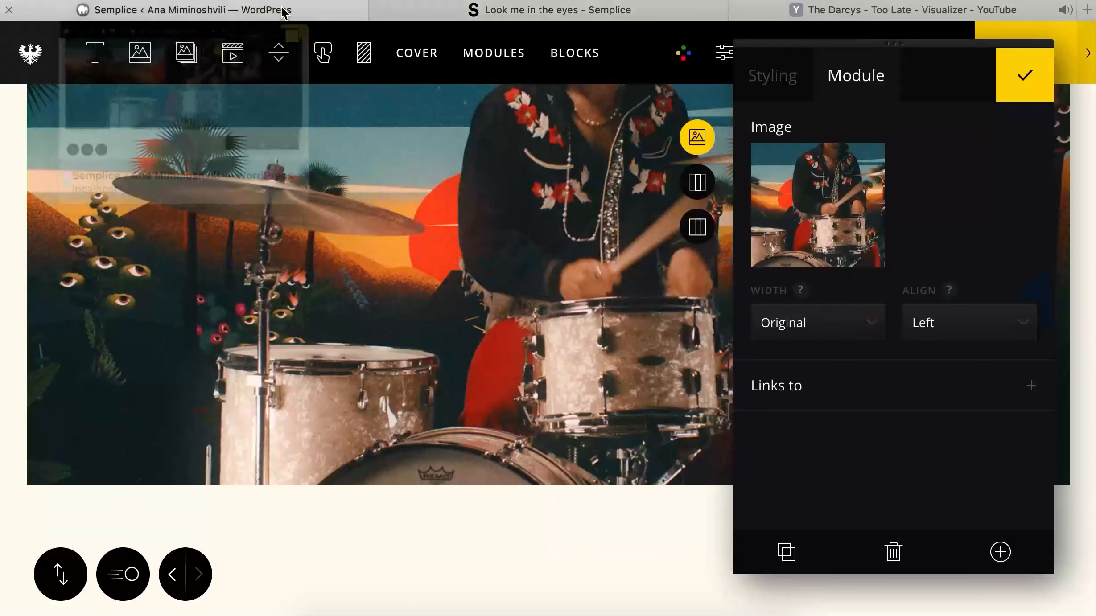
{"action": "left_click", "coordinate": [839, 203]}
{"action": "left_click", "coordinate": [839, 180]}
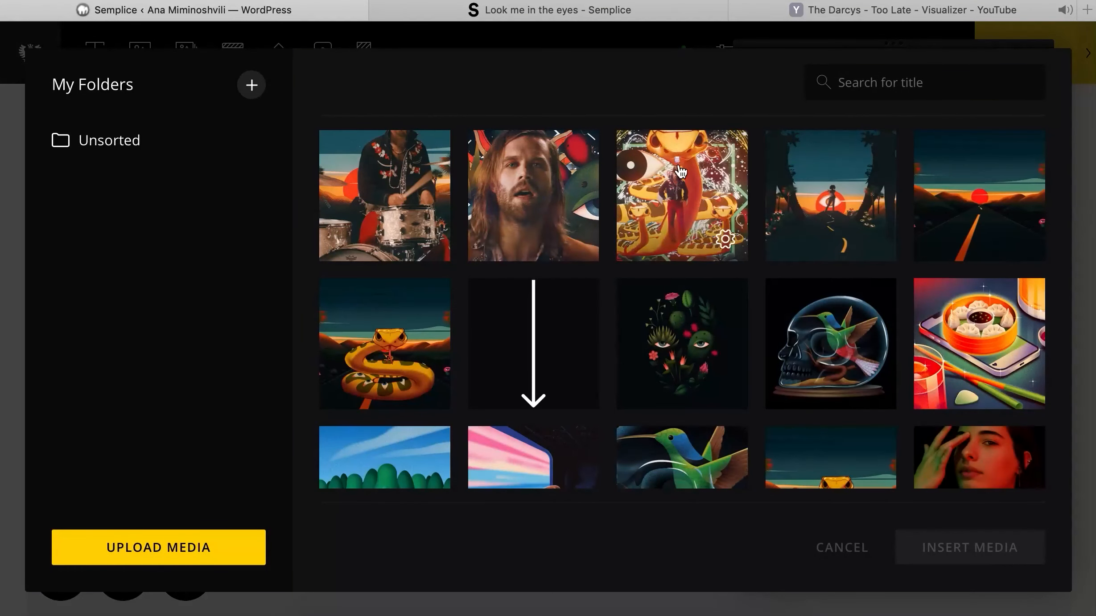
{"action": "left_click", "coordinate": [681, 172]}
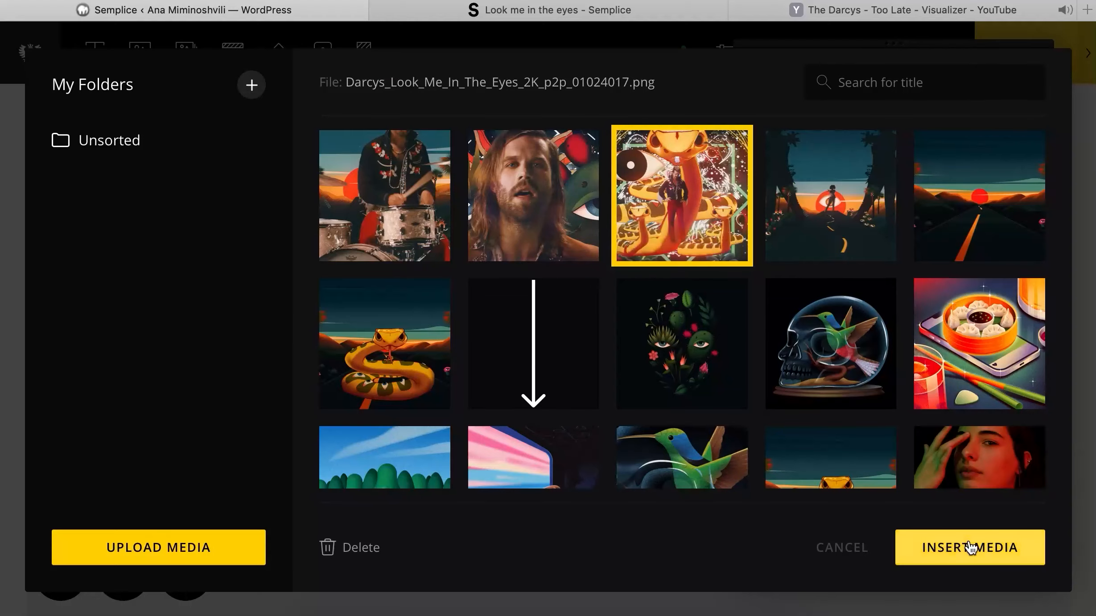
{"action": "left_click", "coordinate": [970, 548]}
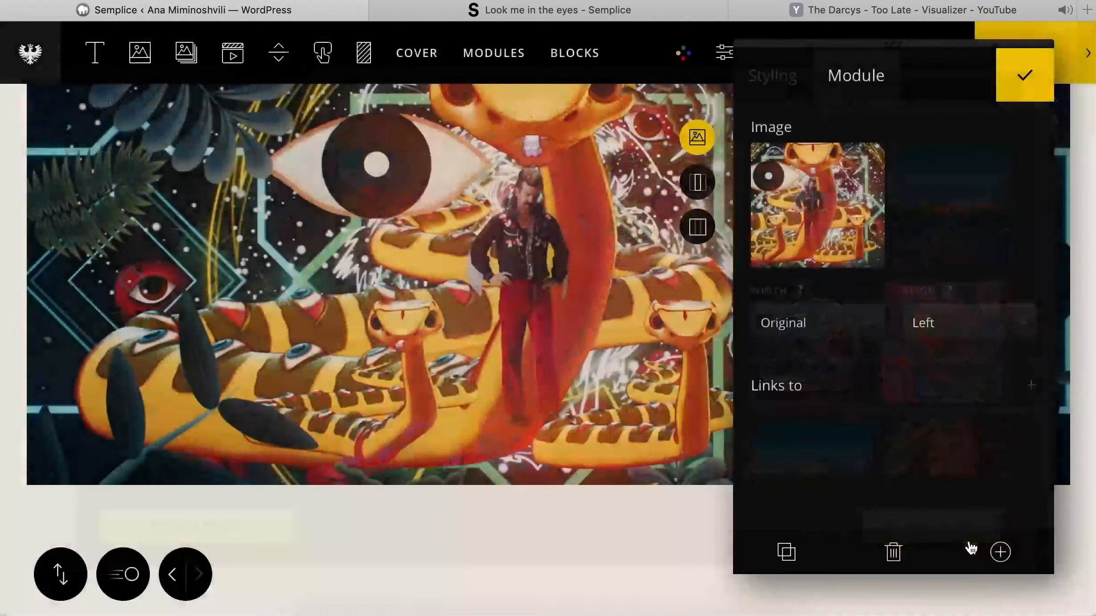
- Duplicate the snake image module, place both copies side by side at half width, and open the first copy's settings
{"action": "left_click", "coordinate": [803, 559]}
{"action": "scroll", "coordinate": [450, 315], "scroll_direction": "down", "scroll_amount": 5}
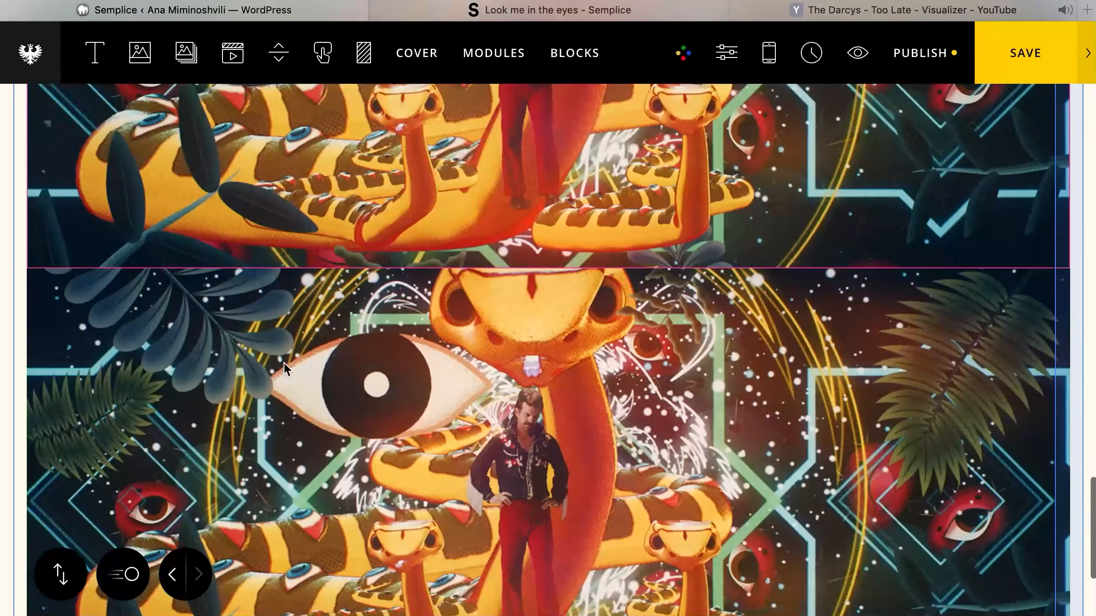
{"action": "left_click_drag", "start_coordinate": [283, 369], "coordinate": [1072, 267]}
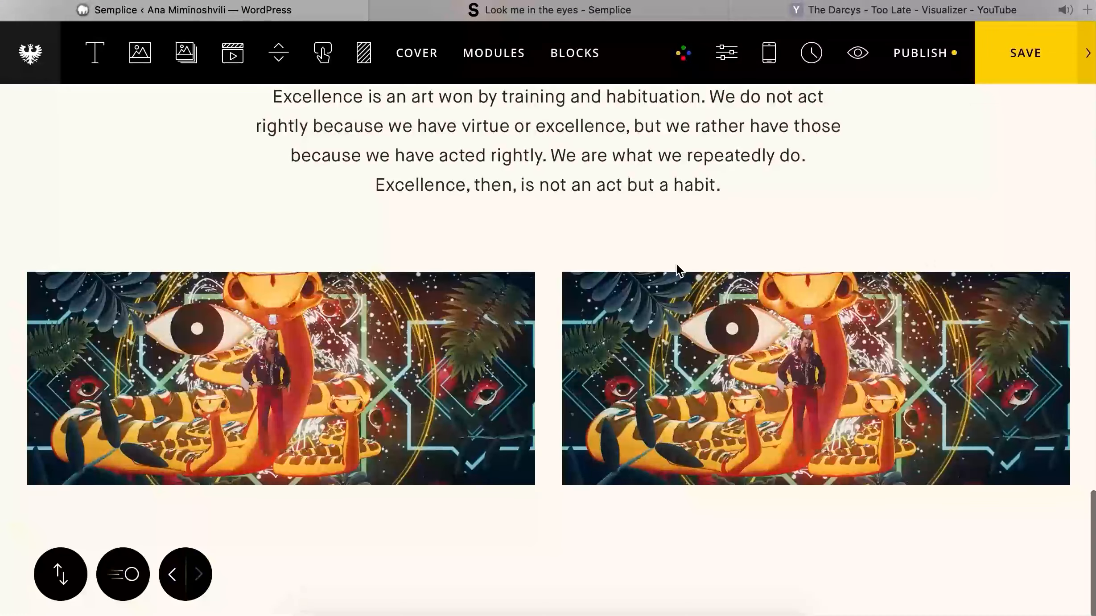
{"action": "left_click", "coordinate": [466, 344]}
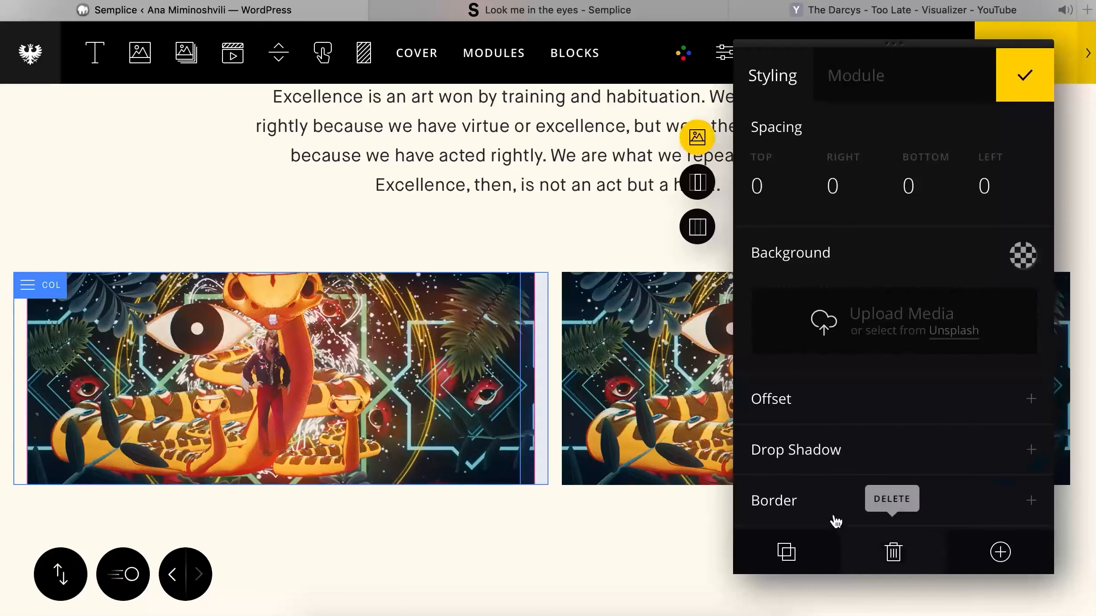
- Duplicate the snake image module in each of the two columns to build a two-by-two image grid
{"action": "left_click", "coordinate": [804, 545]}
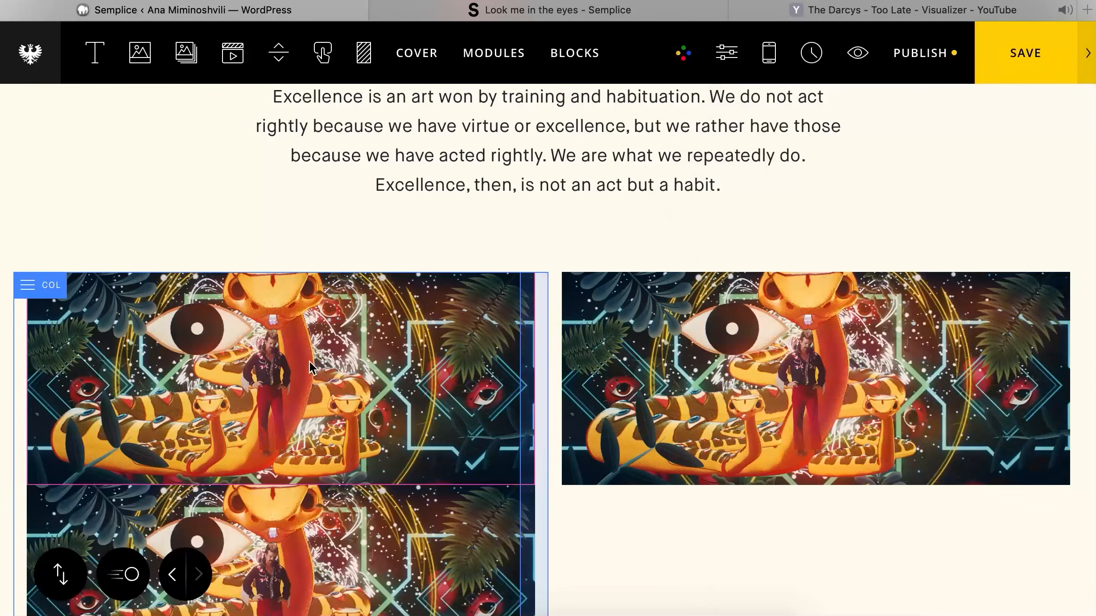
{"action": "left_click", "coordinate": [555, 393]}
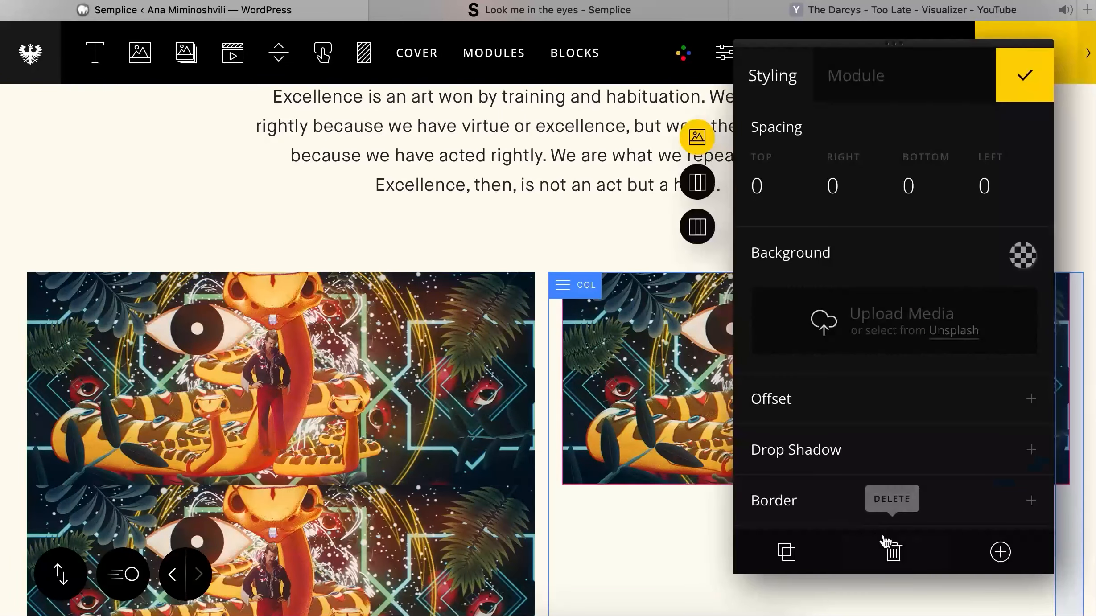
{"action": "left_click", "coordinate": [797, 541]}
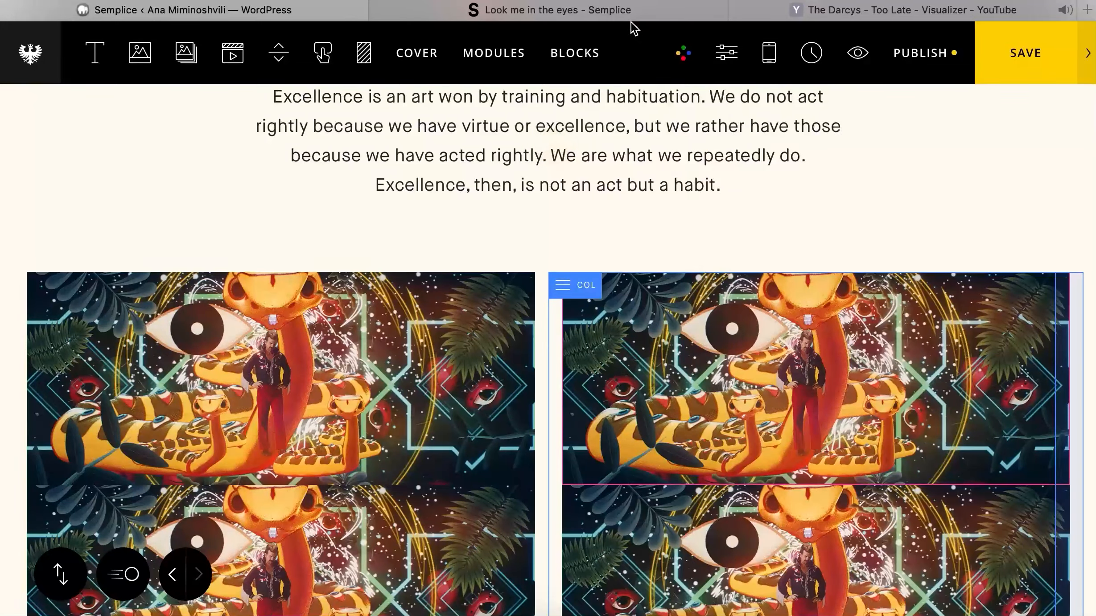
- Check the image order on the reference page and replace the grid's upper-left image with Darcys_Look_Me_In_The_Eyes_2K_p2p_01010219.png
{"action": "left_click", "coordinate": [604, 12]}
{"action": "left_click", "coordinate": [299, 10]}
{"action": "left_click", "coordinate": [333, 328]}
{"action": "left_click", "coordinate": [852, 78]}
{"action": "left_click", "coordinate": [839, 201]}
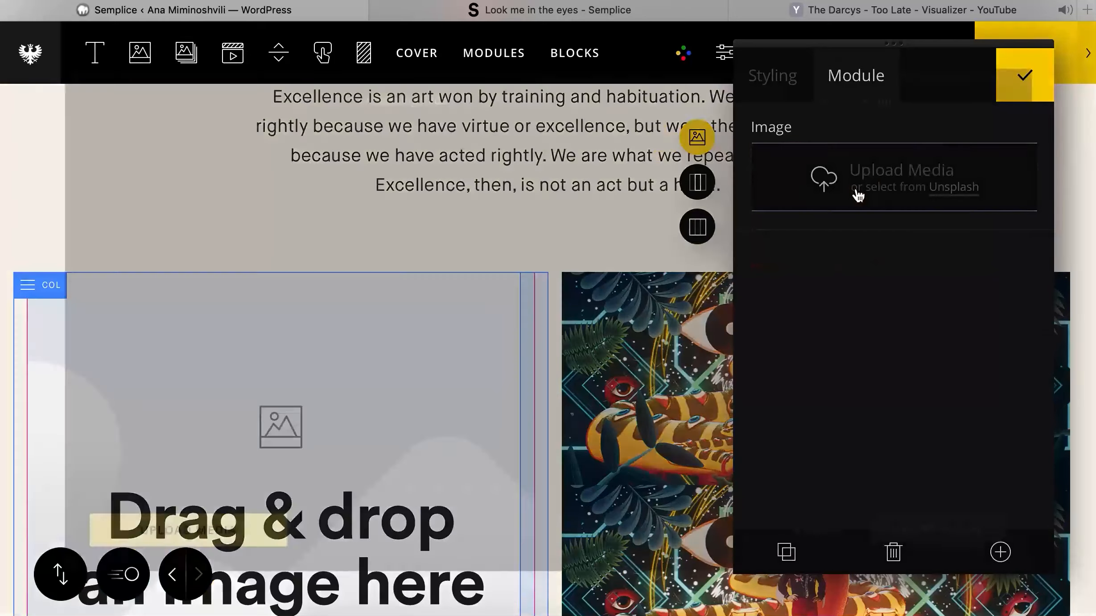
{"action": "left_click", "coordinate": [793, 191]}
{"action": "left_click", "coordinate": [803, 187]}
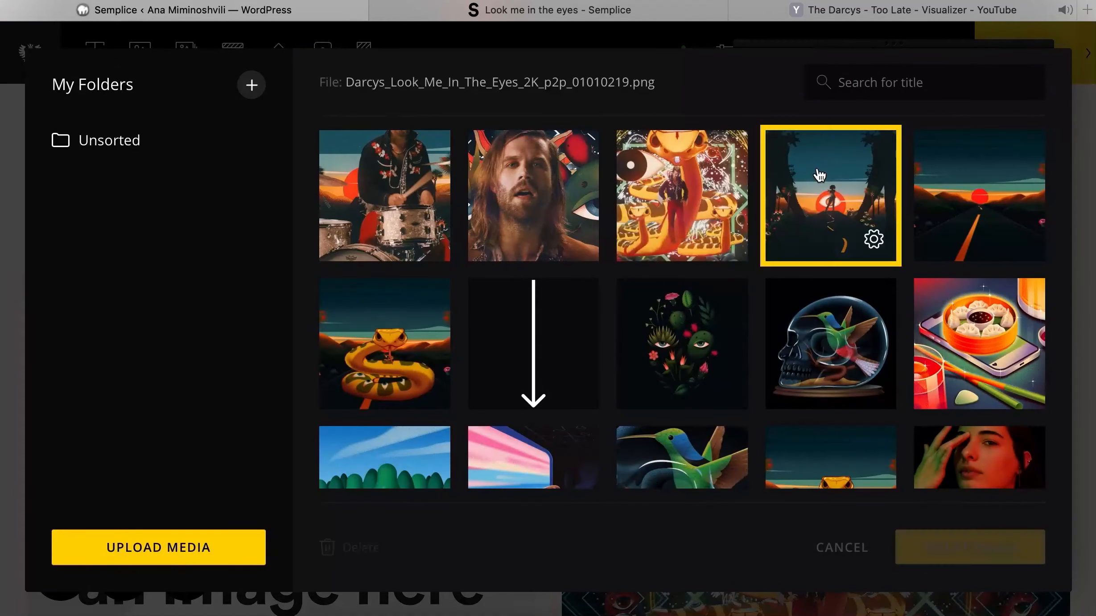
{"action": "left_click", "coordinate": [1008, 548]}
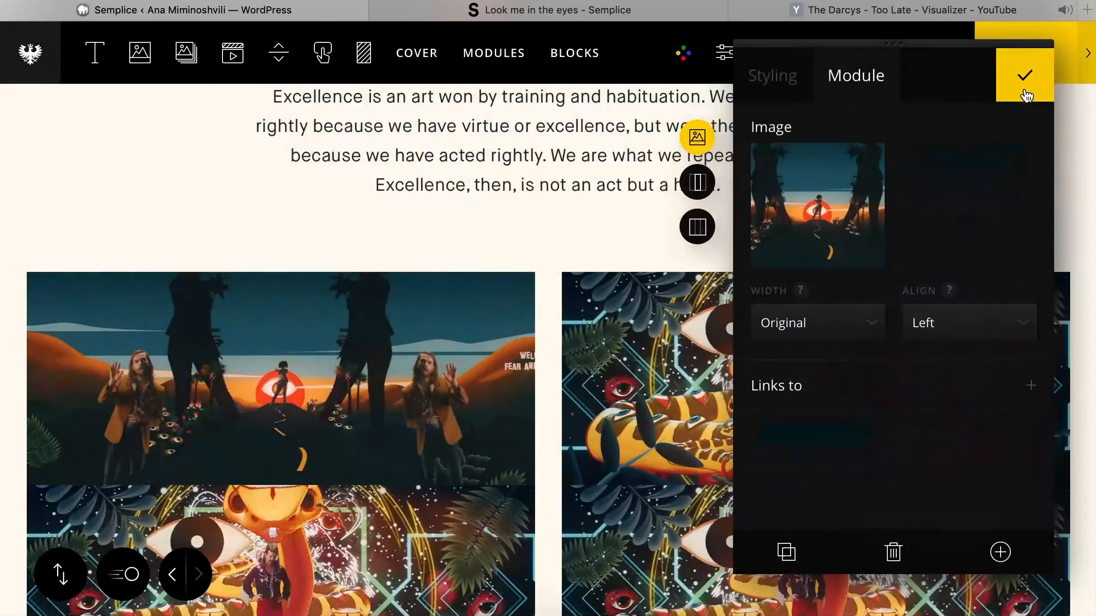
{"action": "left_click", "coordinate": [1025, 75]}
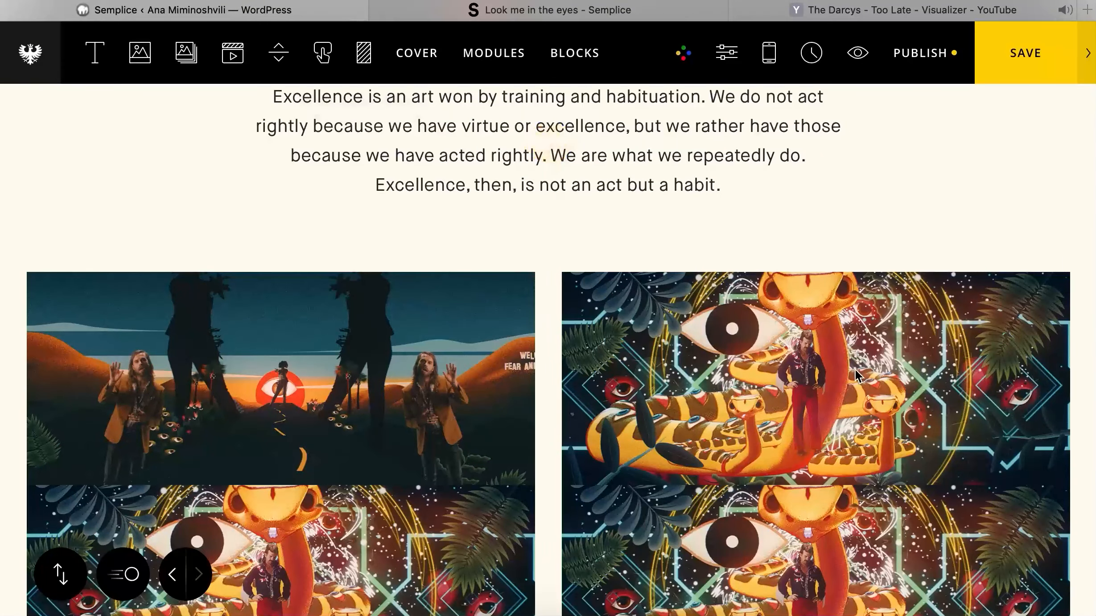
- Replace the grid's upper-right image with the close-up still of the long-haired singer
{"action": "left_click", "coordinate": [855, 370]}
{"action": "left_click", "coordinate": [879, 72]}
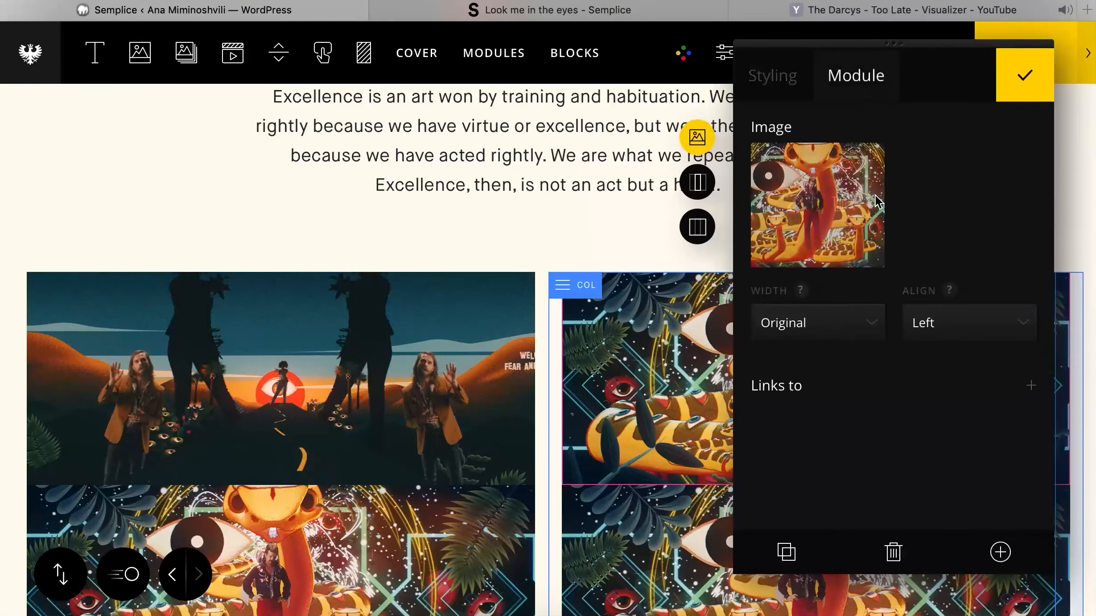
{"action": "left_click", "coordinate": [842, 197]}
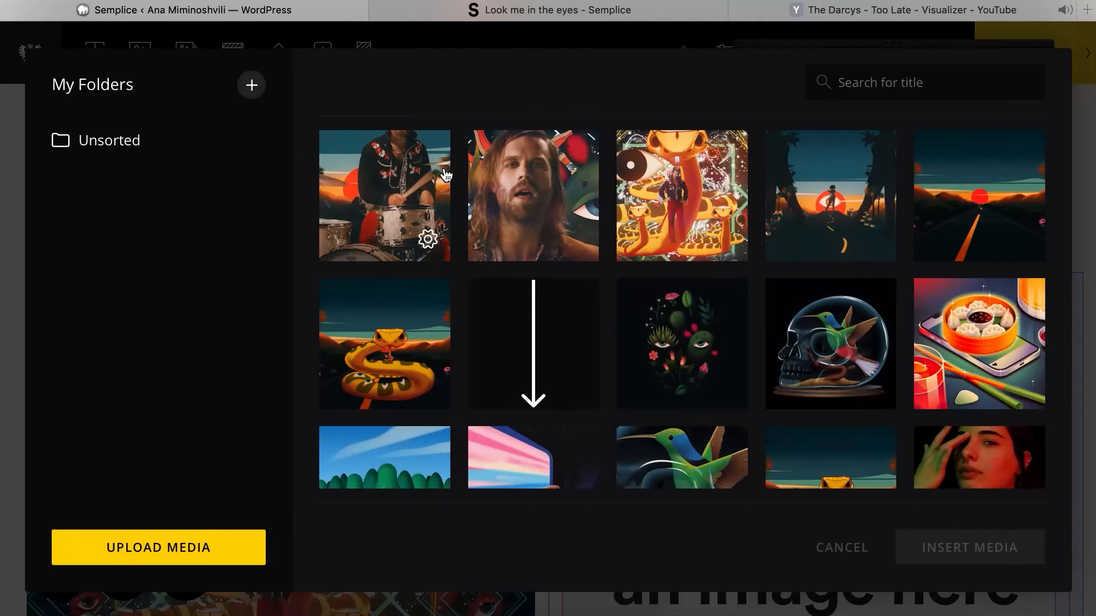
{"action": "left_click", "coordinate": [530, 192]}
{"action": "left_click", "coordinate": [1012, 548]}
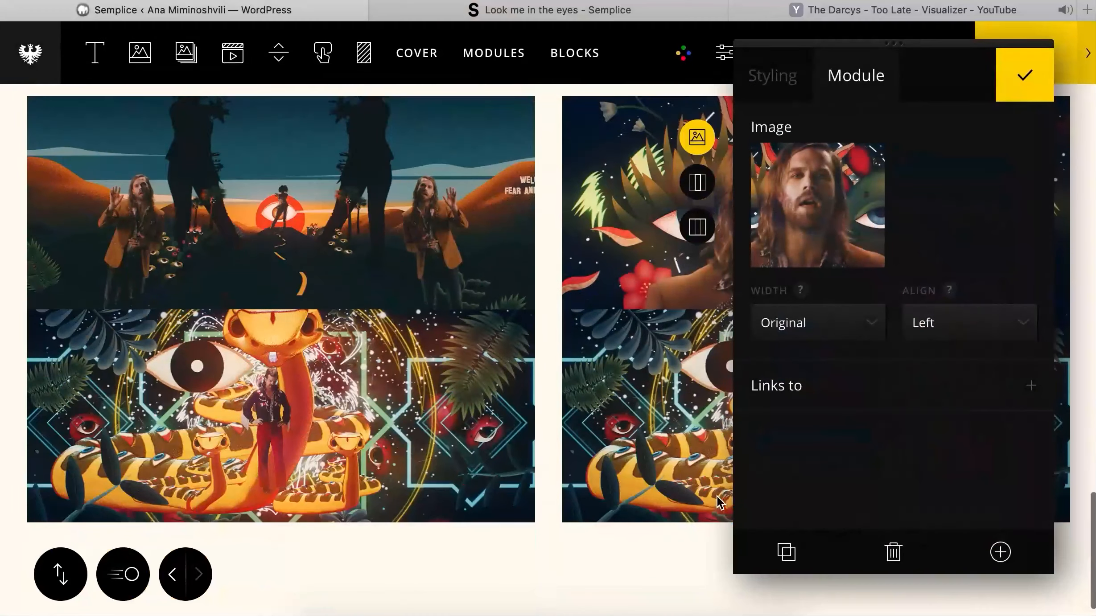
- Replace the grid's lower-right image with the drummer still from the media library
{"action": "scroll", "coordinate": [716, 496], "scroll_direction": "down", "scroll_amount": 2}
{"action": "left_click", "coordinate": [653, 414]}
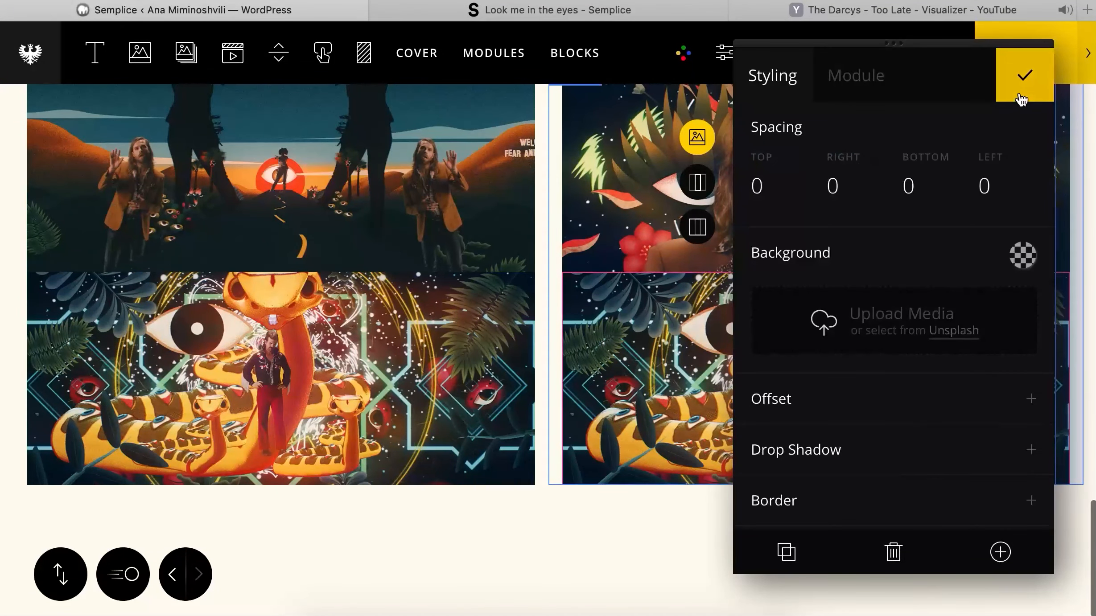
{"action": "left_click", "coordinate": [867, 87]}
{"action": "left_click", "coordinate": [839, 203]}
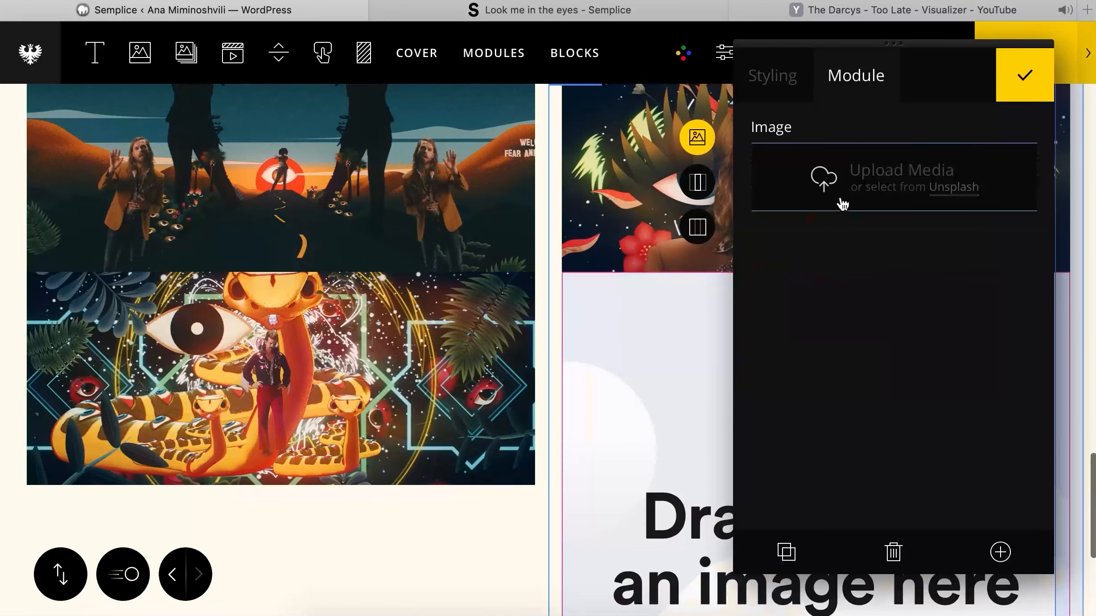
{"action": "left_click", "coordinate": [838, 203]}
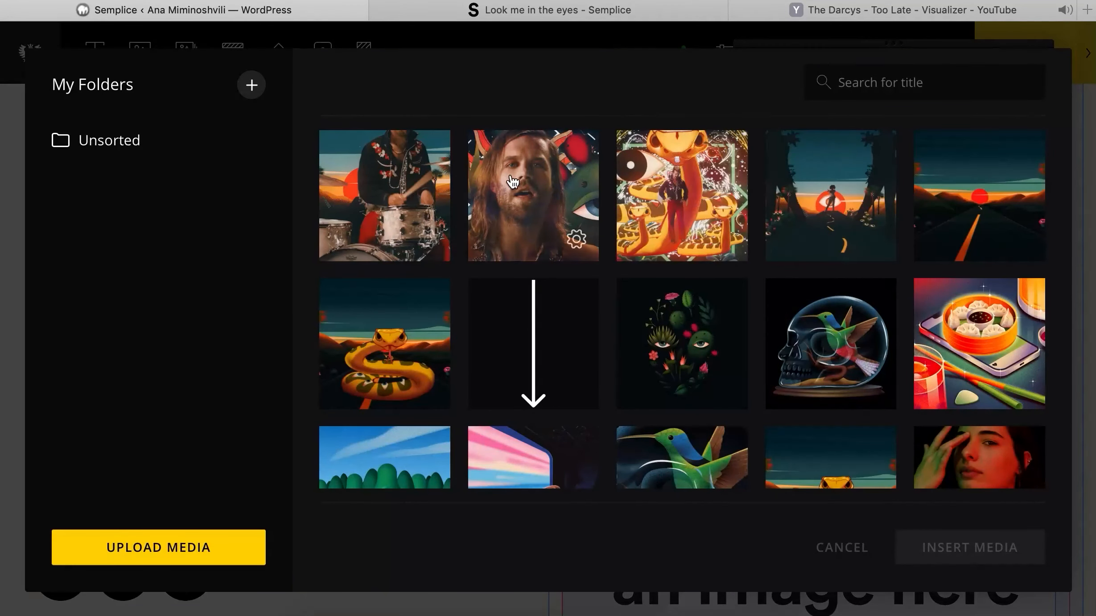
{"action": "left_click", "coordinate": [442, 204]}
{"action": "left_click", "coordinate": [978, 547]}
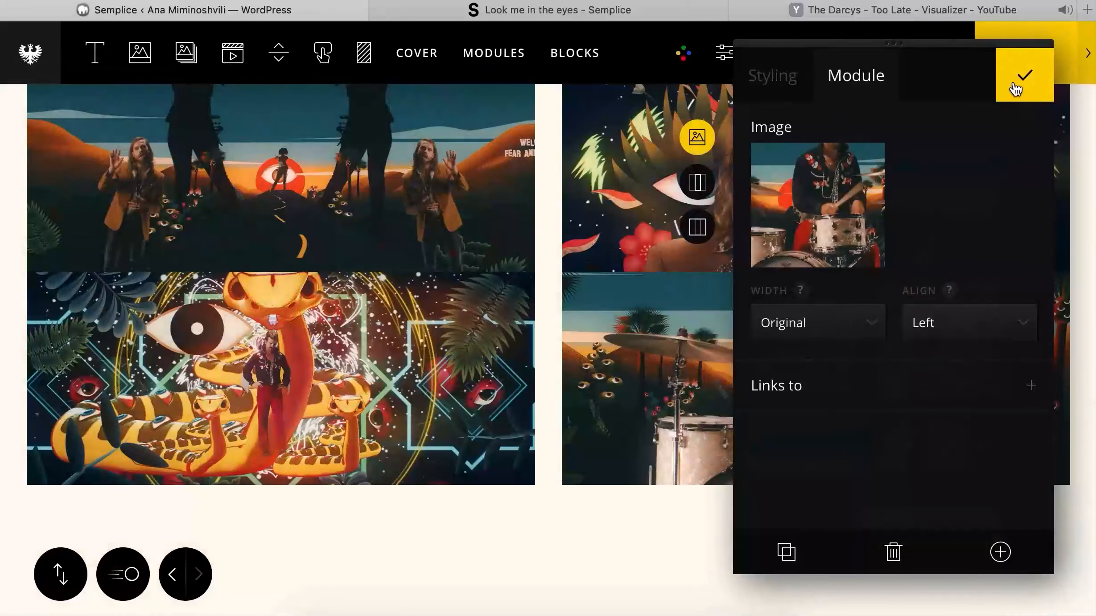
{"action": "left_click", "coordinate": [1011, 75]}
- Compare the row gap with the reference page and set the bottom spacing of both upper grid images to 30
{"action": "scroll", "coordinate": [743, 190], "scroll_direction": "up", "scroll_amount": 2}
{"action": "left_click", "coordinate": [652, 11]}
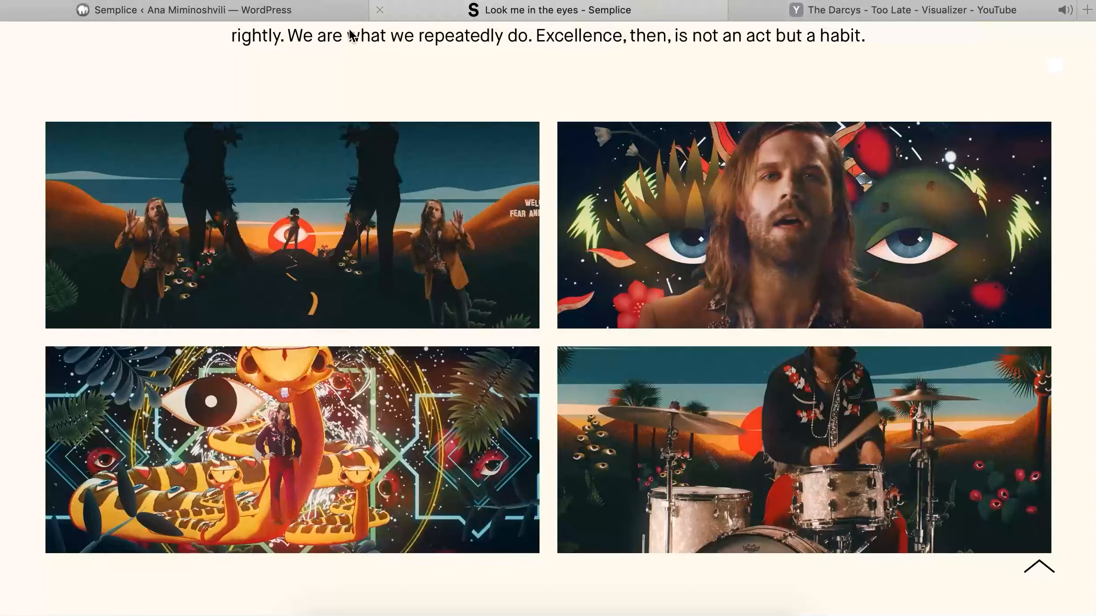
{"action": "left_click", "coordinate": [281, 10]}
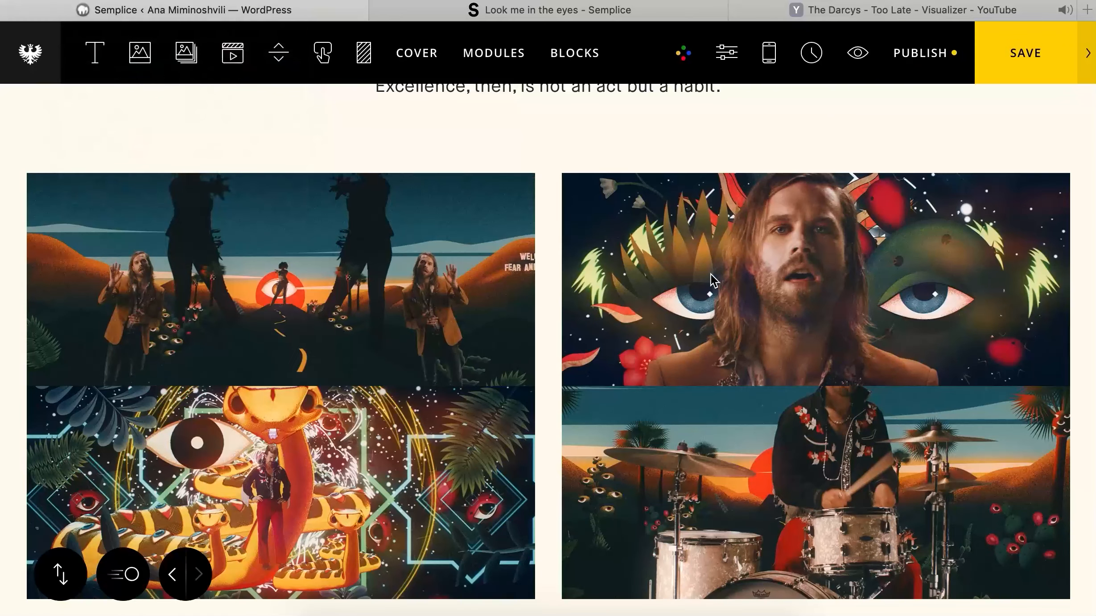
{"action": "left_click", "coordinate": [875, 282]}
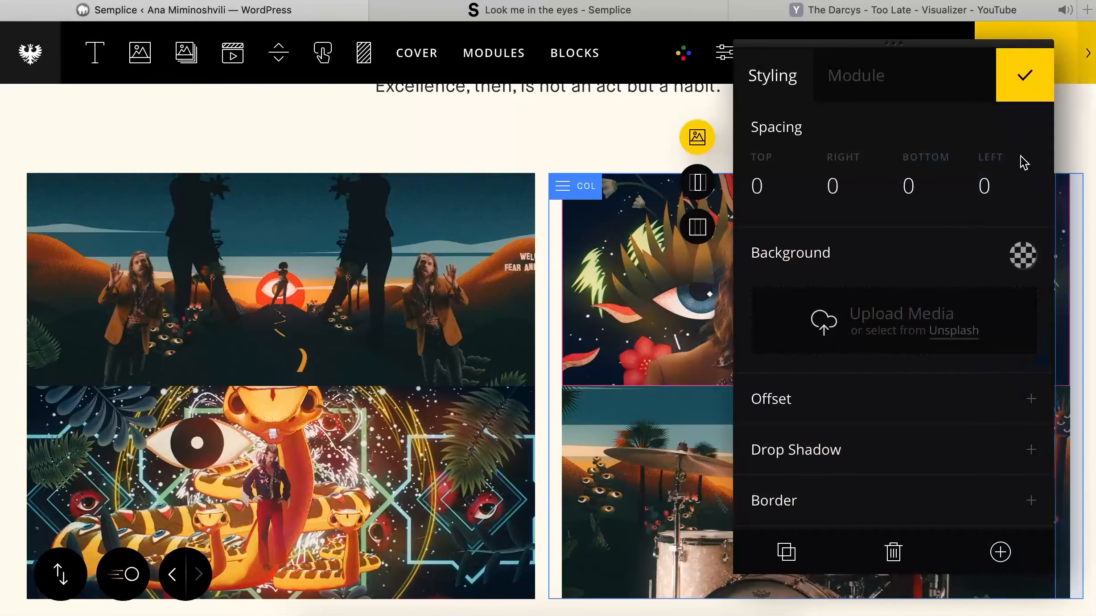
{"action": "left_click_drag", "start_coordinate": [921, 196], "coordinate": [922, 111]}
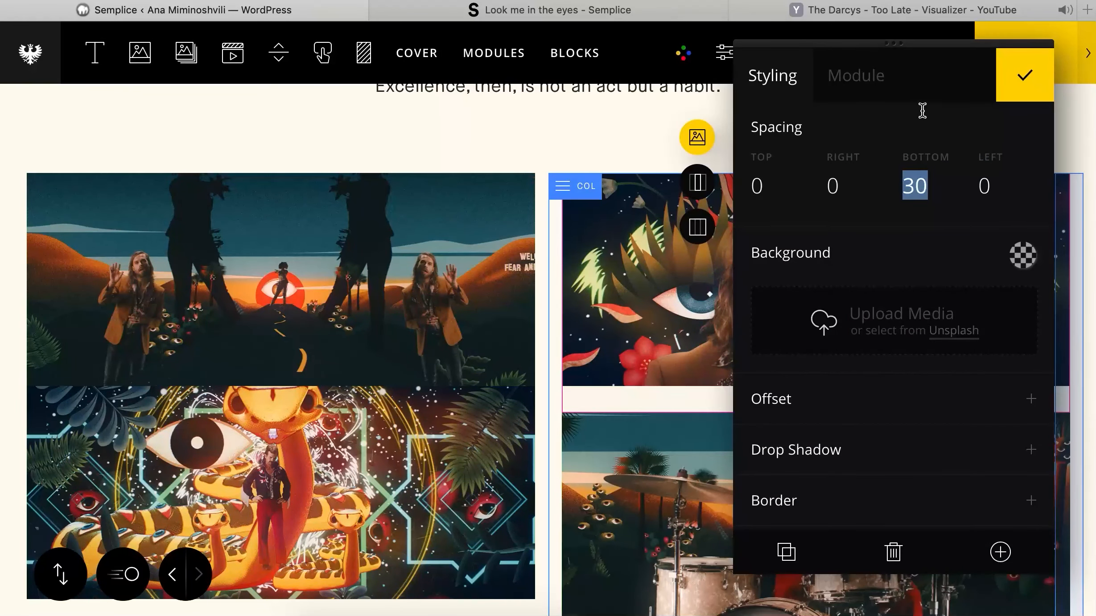
{"action": "left_click", "coordinate": [464, 293]}
{"action": "left_click", "coordinate": [1046, 71]}
{"action": "left_click", "coordinate": [445, 273]}
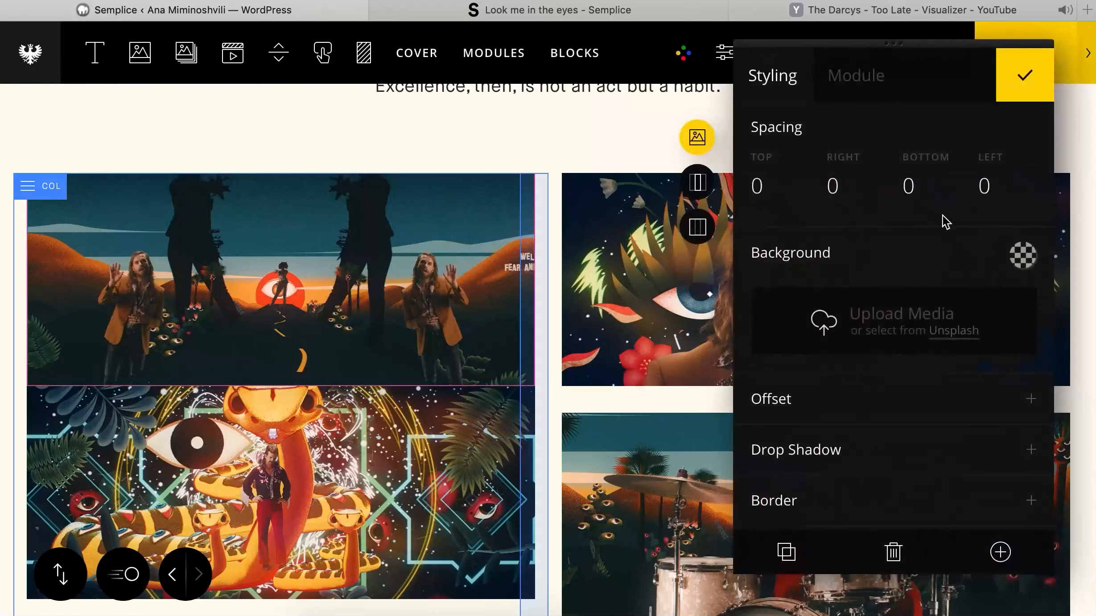
{"action": "left_click_drag", "start_coordinate": [914, 187], "coordinate": [956, 120]}
{"action": "left_click", "coordinate": [1018, 81]}
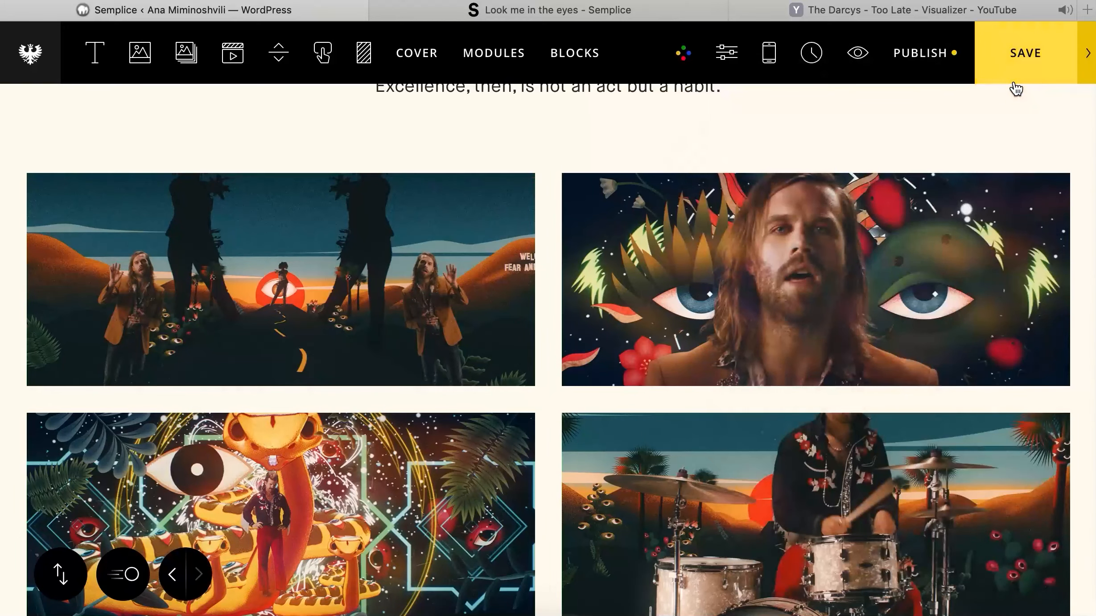
{"action": "scroll", "coordinate": [707, 354], "scroll_direction": "down", "scroll_amount": 3}
{"action": "scroll", "coordinate": [711, 357], "scroll_direction": "up", "scroll_amount": 2}
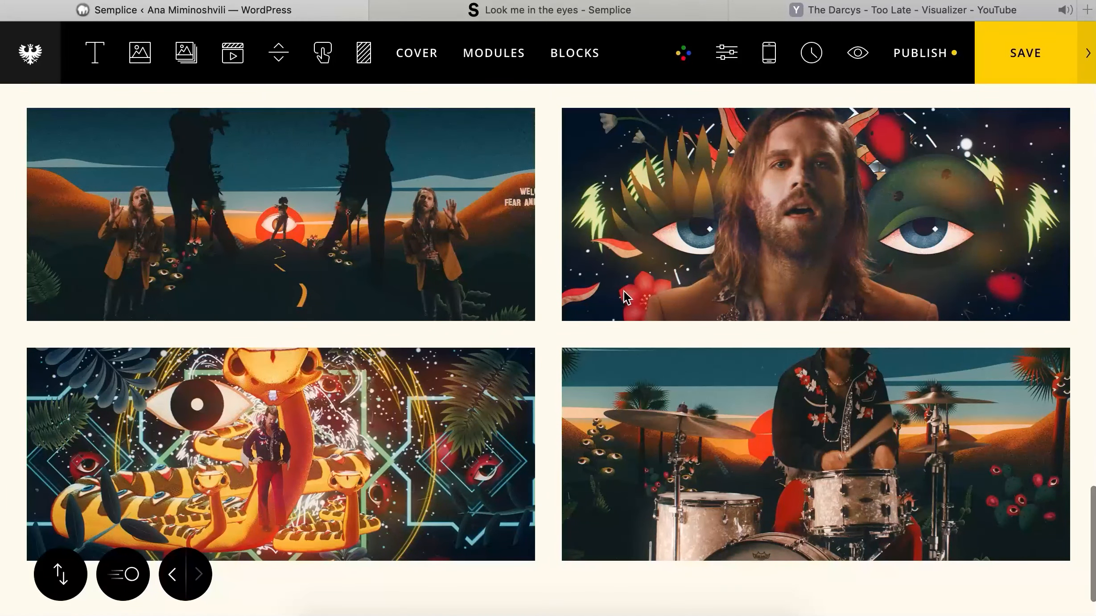
{"action": "left_click", "coordinate": [664, 254]}
{"action": "left_click", "coordinate": [695, 190]}
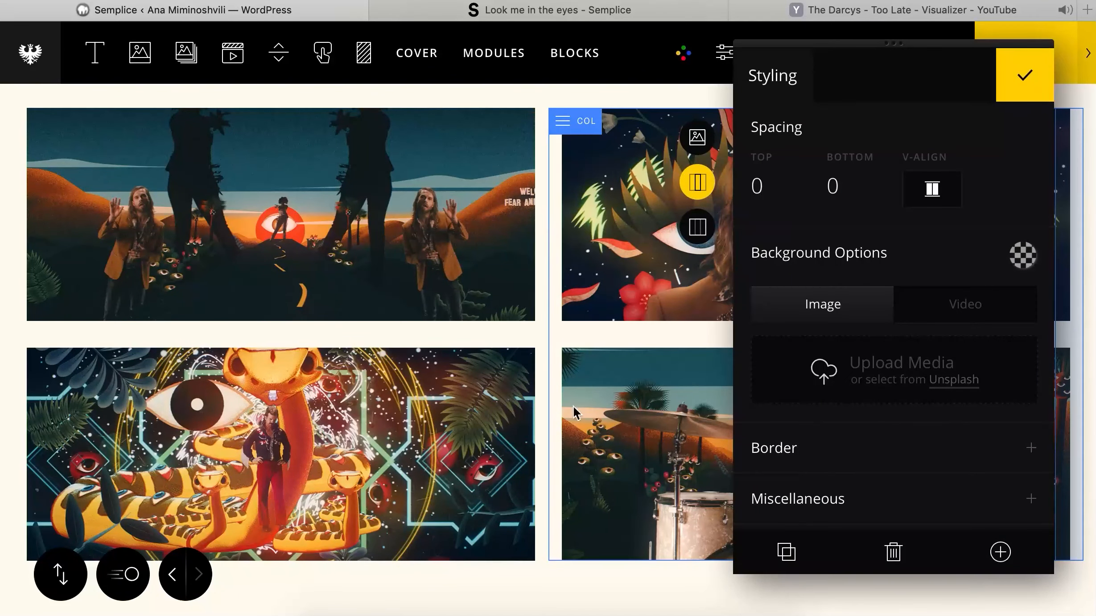
{"action": "left_click", "coordinate": [1025, 75]}
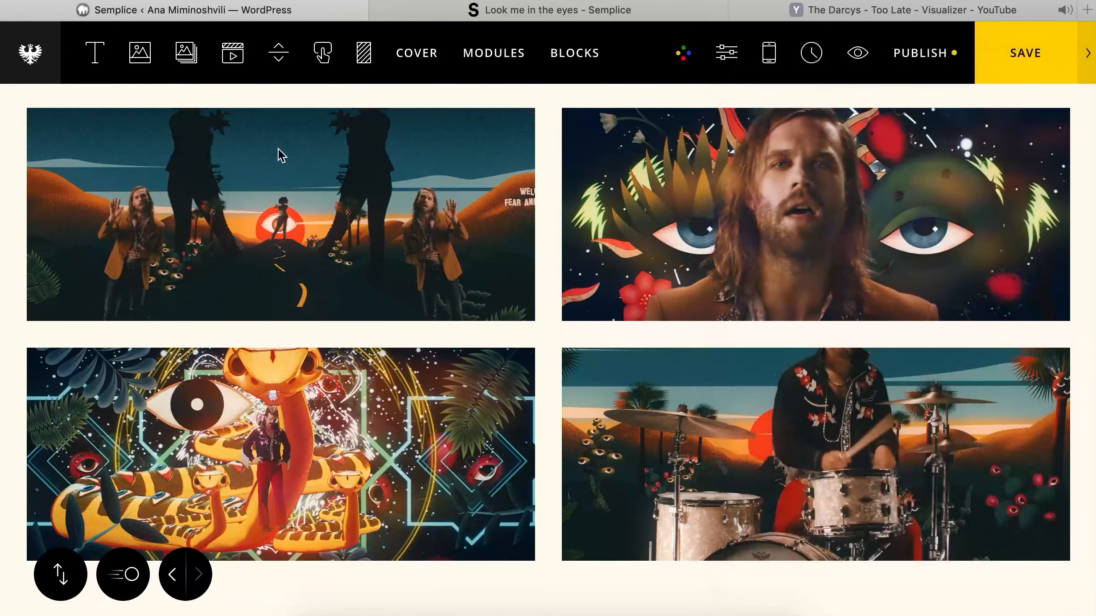
- Open the Grid customization settings, saving the project's unsaved changes on exit
{"action": "left_click", "coordinate": [58, 68]}
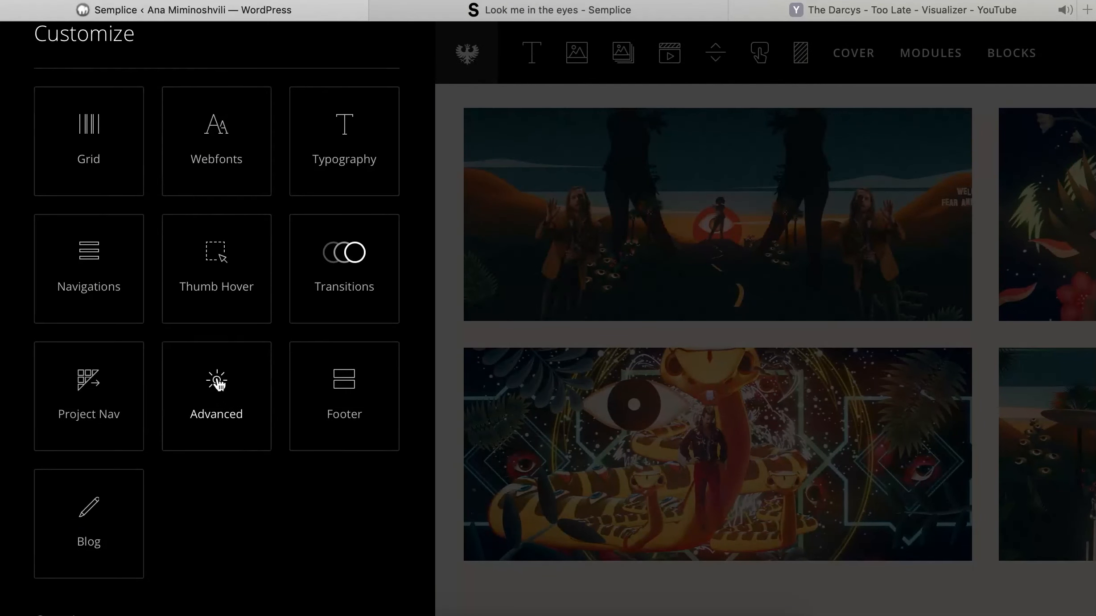
{"action": "left_click", "coordinate": [77, 119]}
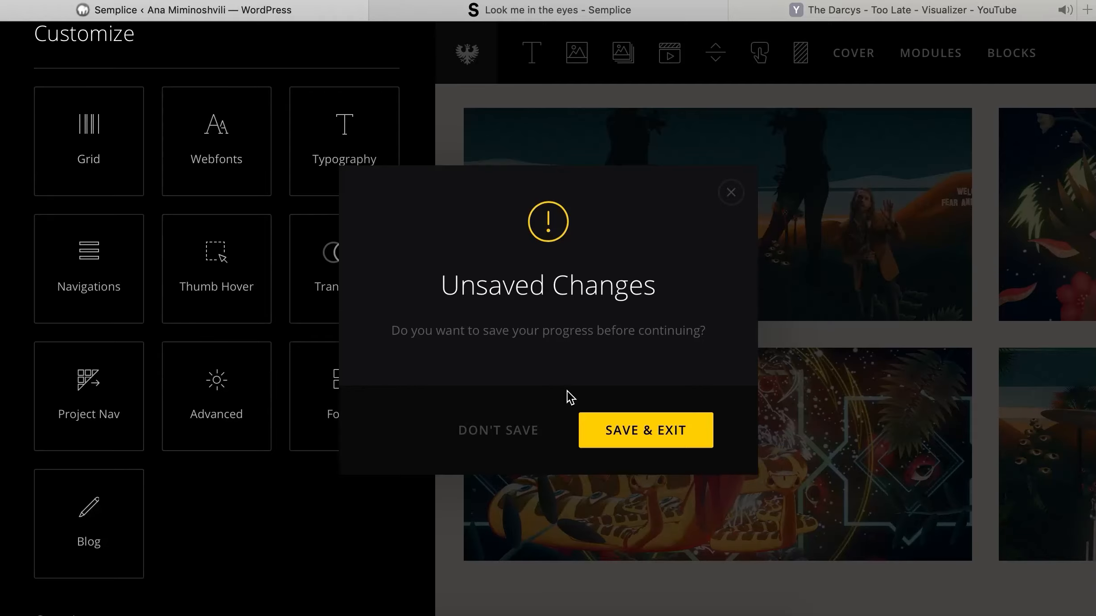
{"action": "left_click", "coordinate": [675, 428]}
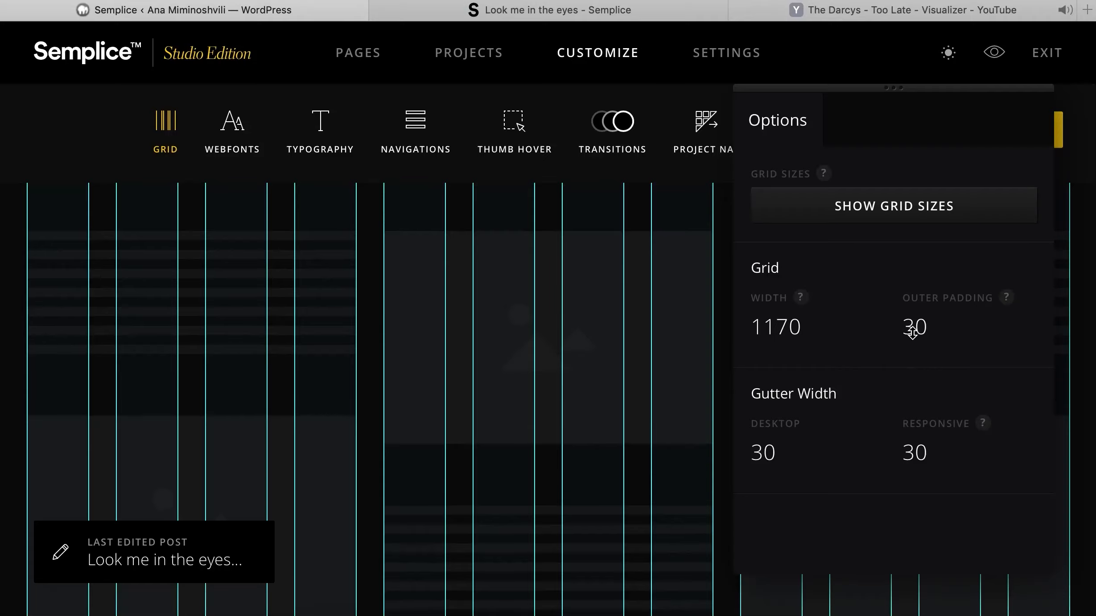
- Set the desktop and responsive gutter widths to 20 and save the grid settings
{"action": "left_click_drag", "start_coordinate": [772, 446], "coordinate": [775, 474]}
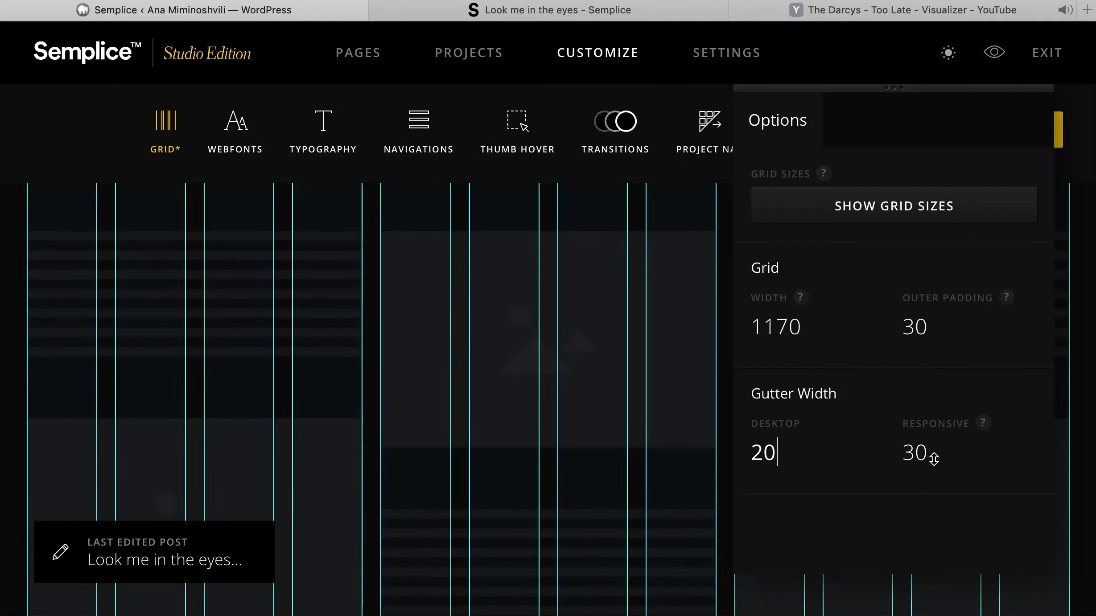
{"action": "left_click_drag", "start_coordinate": [931, 457], "coordinate": [934, 486]}
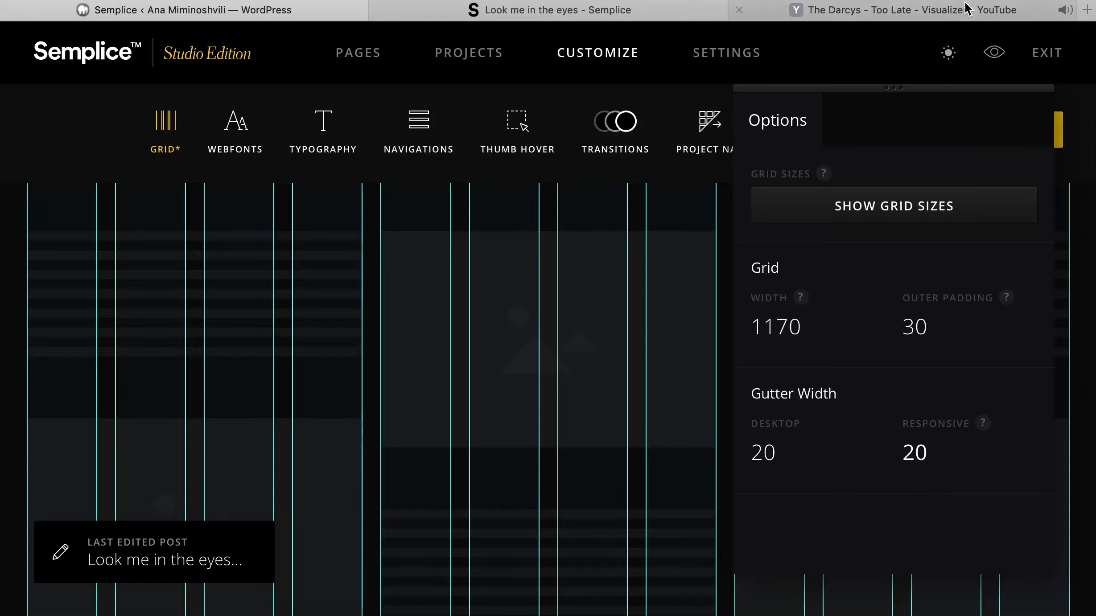
{"action": "left_click_drag", "start_coordinate": [946, 87], "coordinate": [726, 95]}
{"action": "left_click", "coordinate": [1029, 127]}
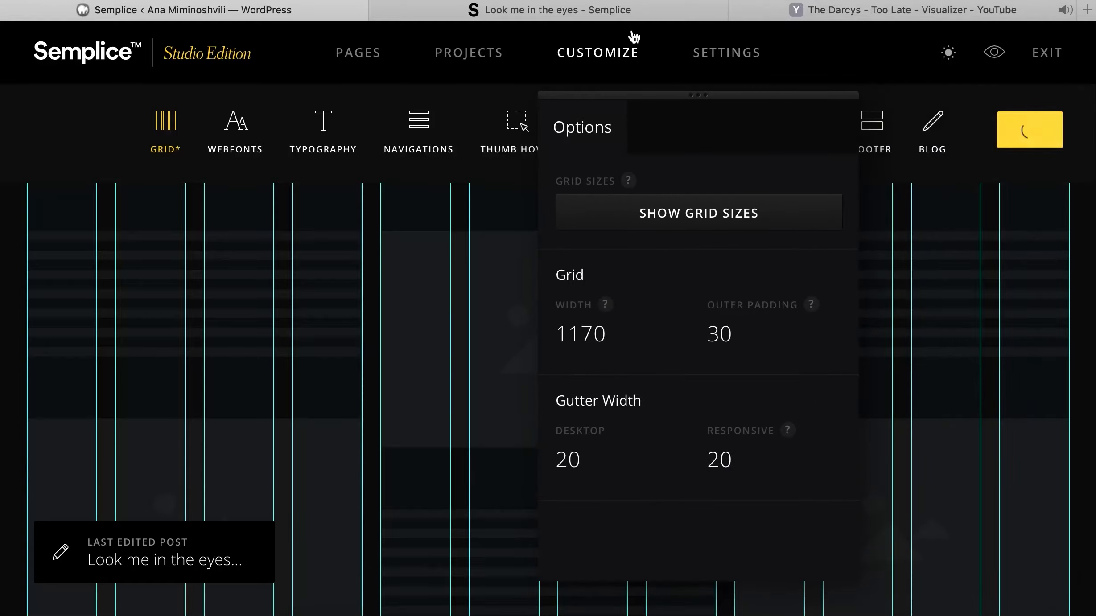
- Close the YouTube page and reopen the "Look me in the eyes" project for editing from the project list
{"action": "left_click", "coordinate": [429, 53]}
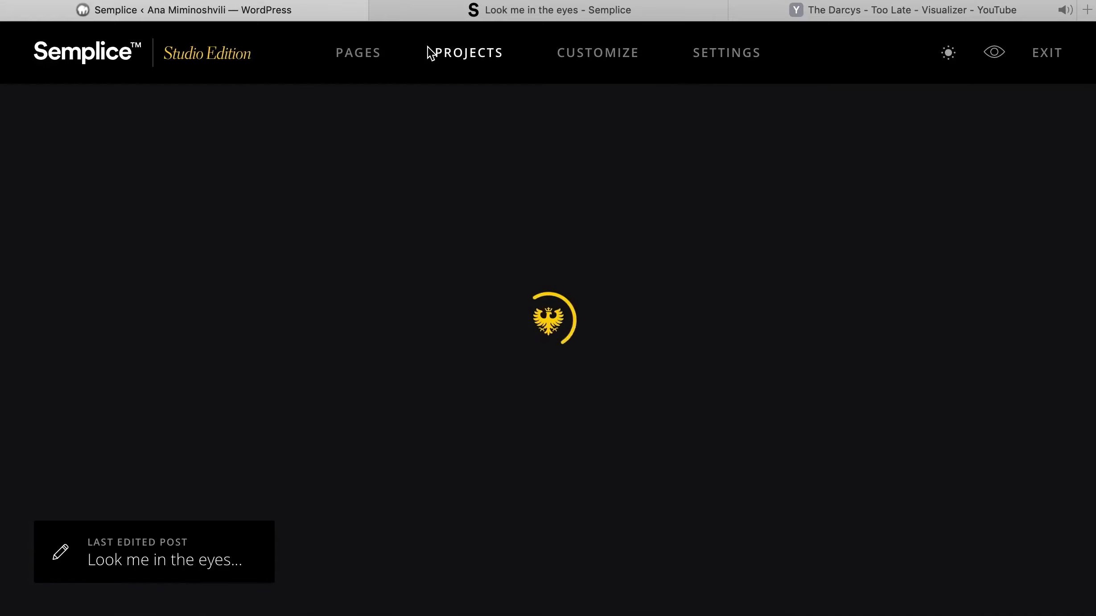
{"action": "left_click", "coordinate": [737, 9]}
{"action": "mouse_move", "coordinate": [331, 343]}
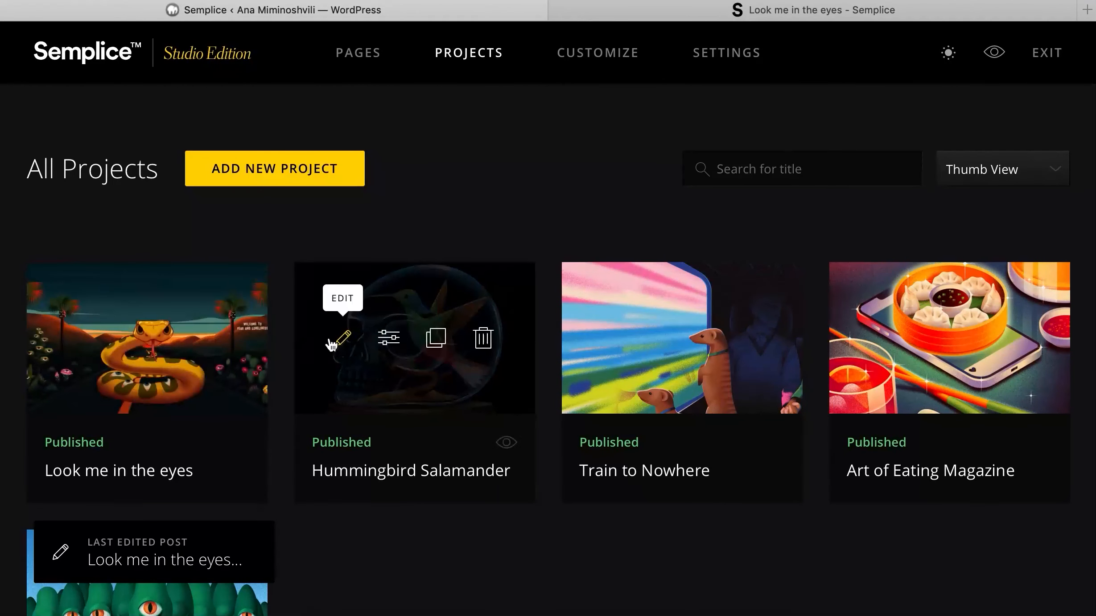
{"action": "left_click", "coordinate": [74, 344]}
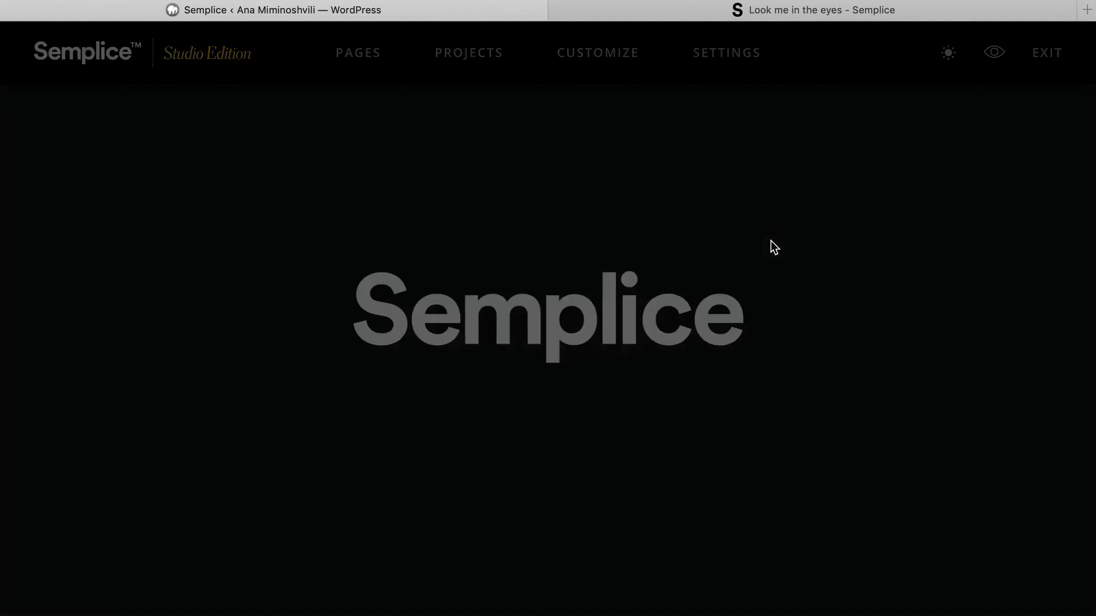
- Compare the image grid's column and row gaps with those on the reference page
{"action": "scroll", "coordinate": [770, 243], "scroll_direction": "down", "scroll_amount": 15}
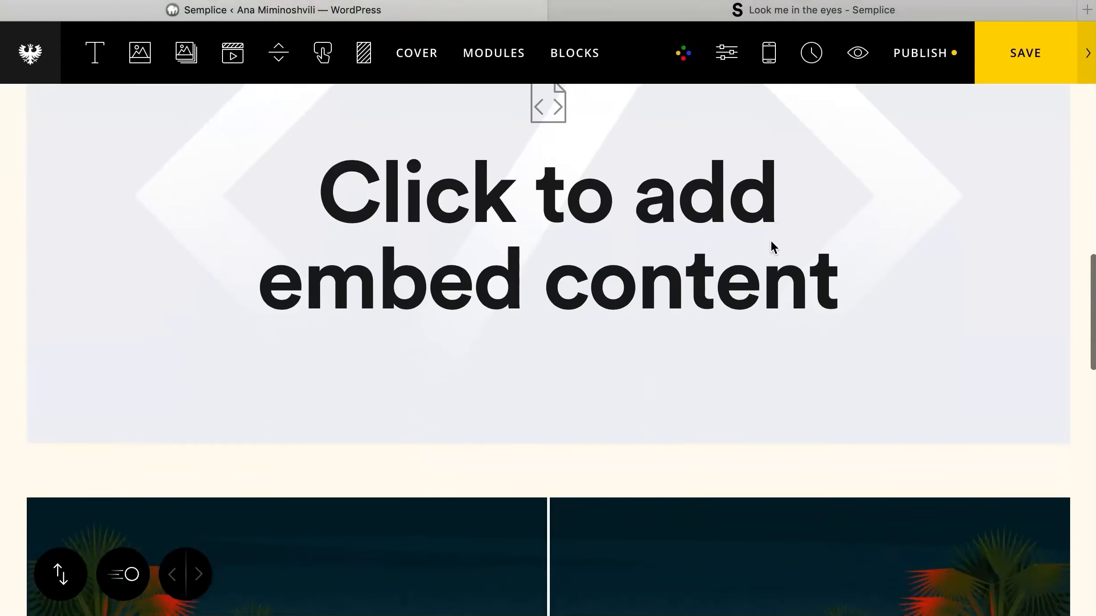
{"action": "scroll", "coordinate": [771, 241], "scroll_direction": "down", "scroll_amount": 2}
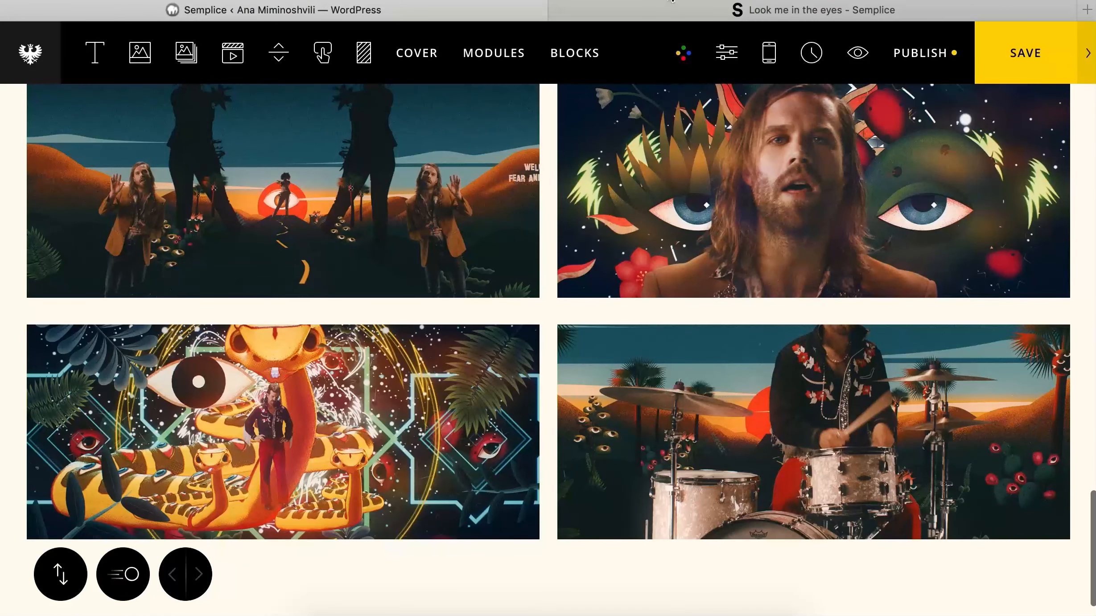
{"action": "left_click", "coordinate": [674, 10]}
{"action": "left_click", "coordinate": [418, 11]}
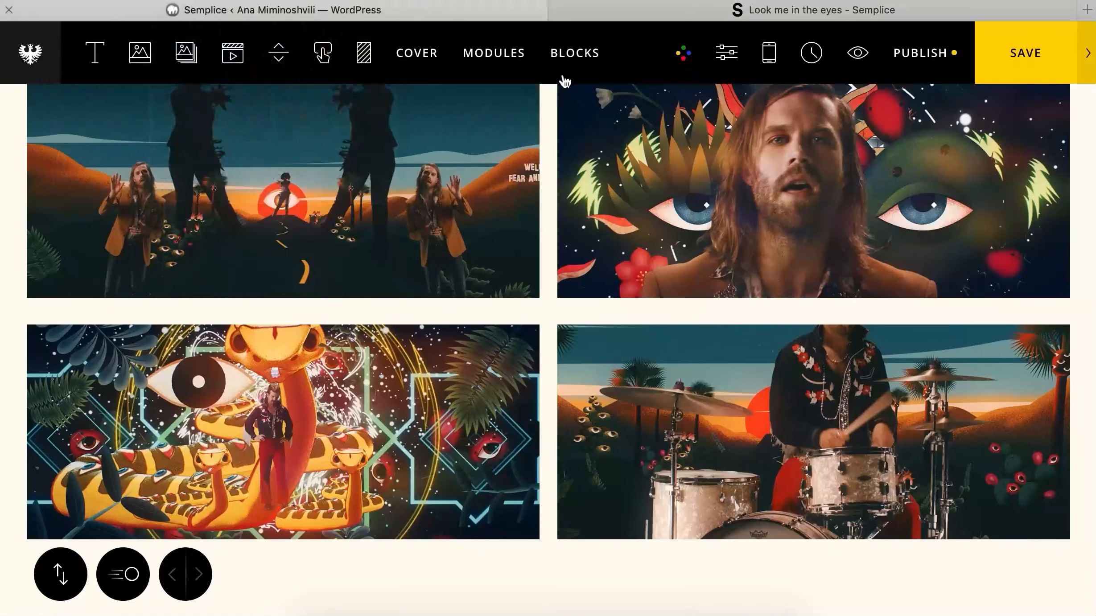
- Set the bottom spacing of both upper images in the two-column grid to 20
{"action": "left_click", "coordinate": [770, 244]}
{"action": "left_click_drag", "start_coordinate": [946, 197], "coordinate": [947, 225]}
{"action": "left_click", "coordinate": [468, 214]}
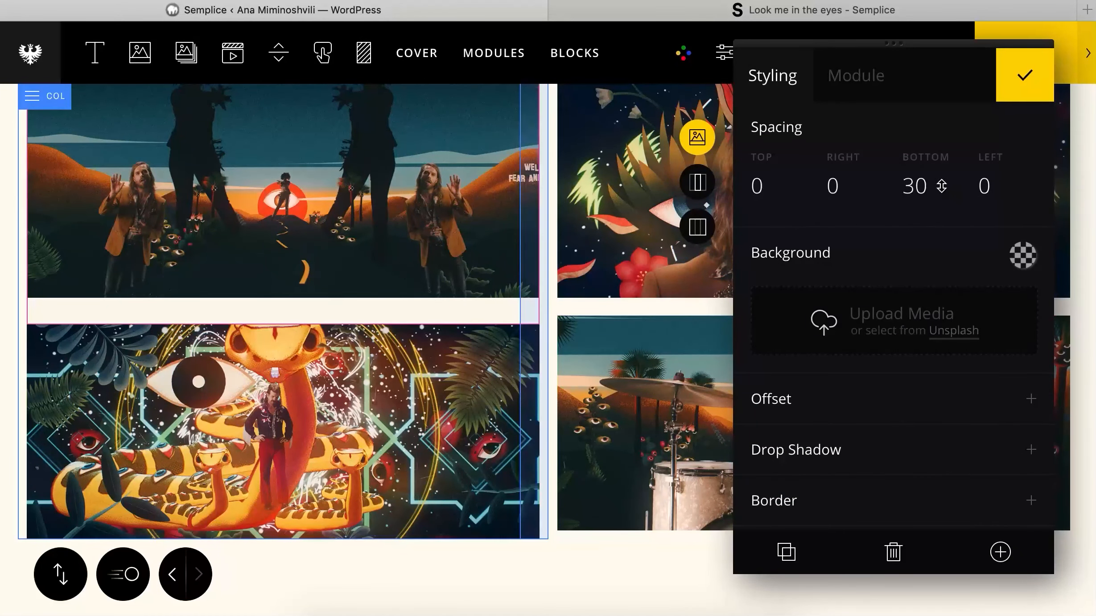
{"action": "left_click_drag", "start_coordinate": [941, 185], "coordinate": [941, 211]}
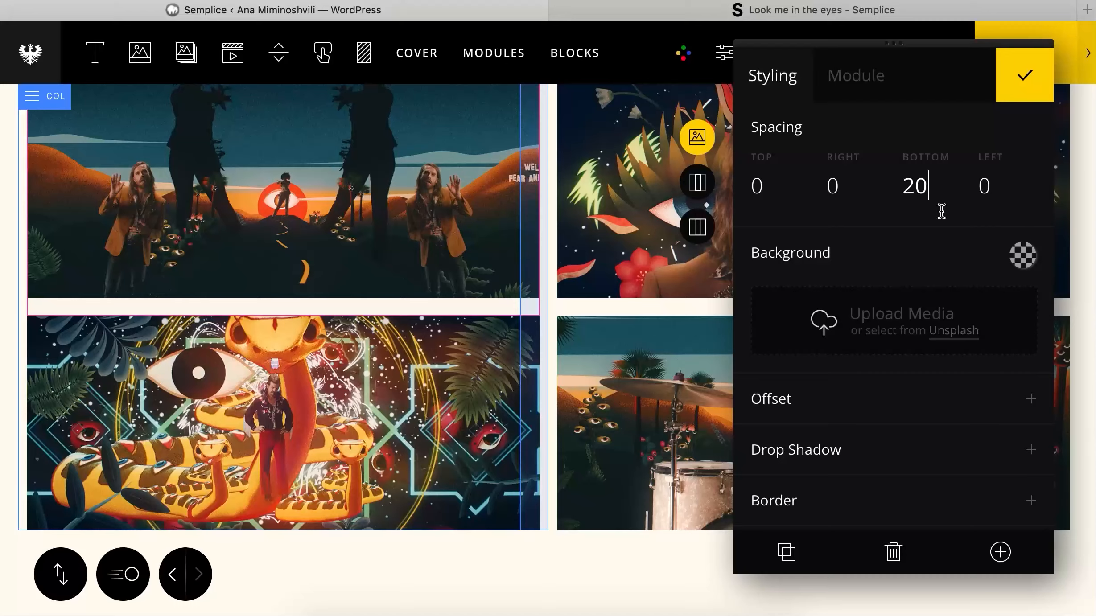
{"action": "left_click", "coordinate": [1016, 74]}
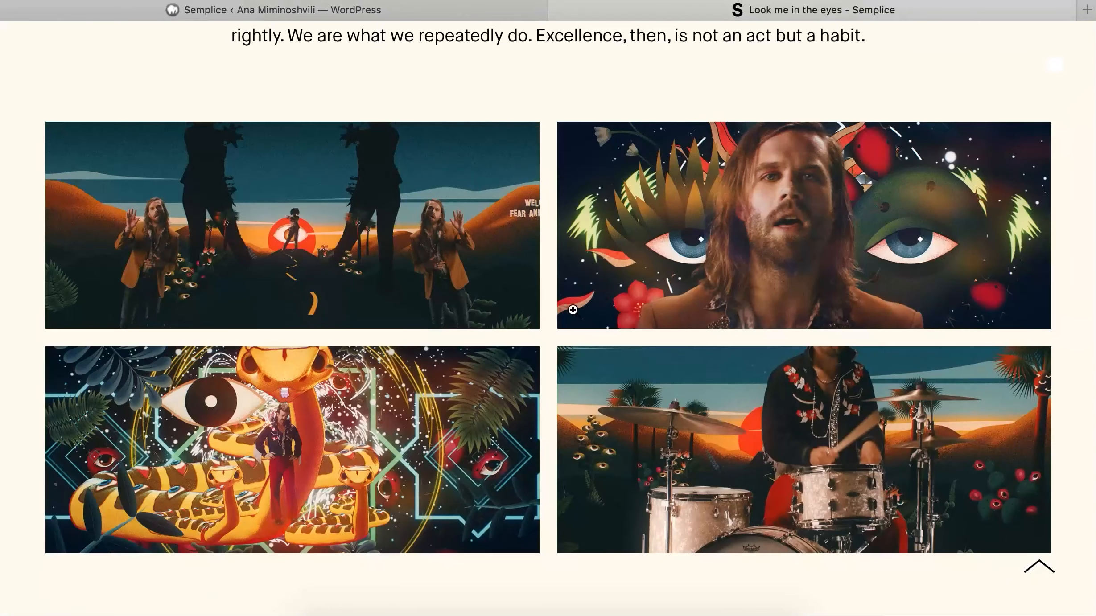
- Select the "Back ↵" text below the image grid on the reference page and return to the project editor
{"action": "scroll", "coordinate": [573, 310], "scroll_direction": "down", "scroll_amount": 10}
{"action": "left_click_drag", "start_coordinate": [617, 198], "coordinate": [495, 210]}
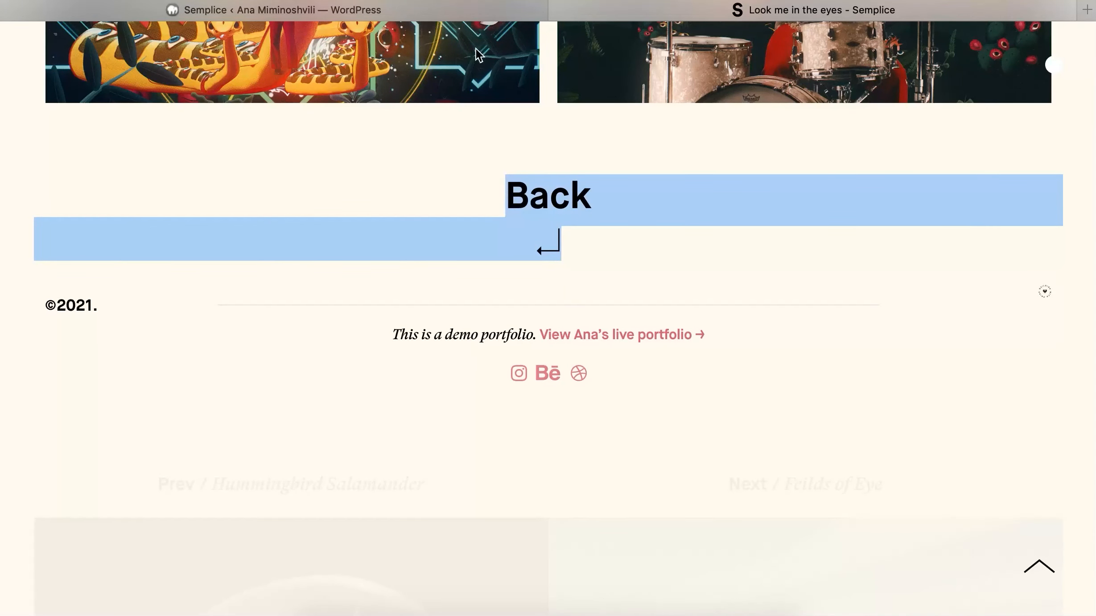
{"action": "left_click", "coordinate": [472, 11]}
- Add a button module below the image grid and open its settings
{"action": "scroll", "coordinate": [562, 304], "scroll_direction": "down", "scroll_amount": 2}
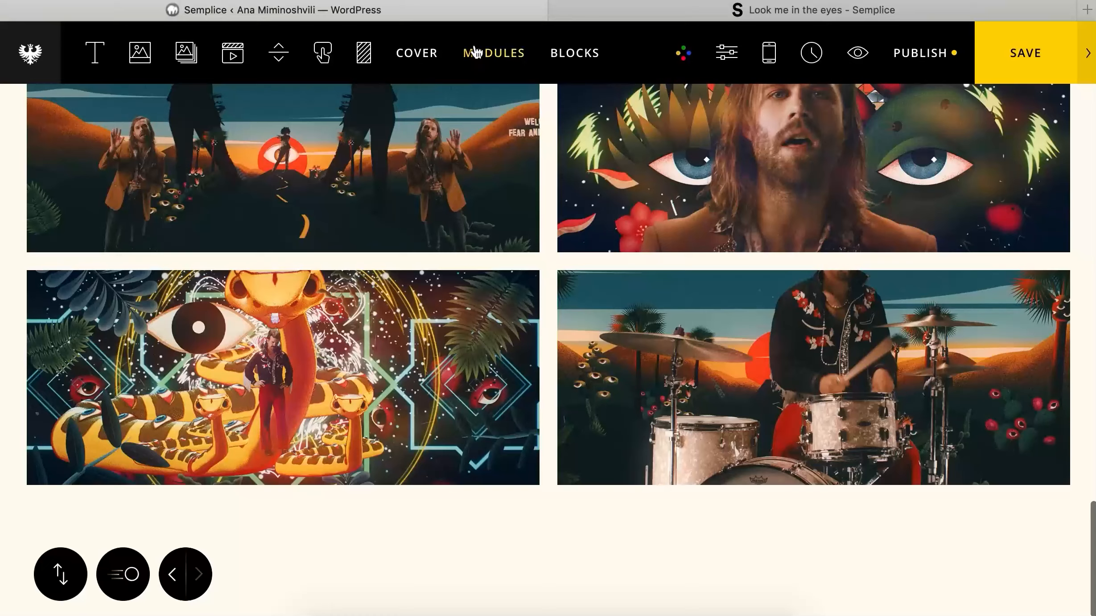
{"action": "left_click_drag", "start_coordinate": [322, 53], "coordinate": [587, 422]}
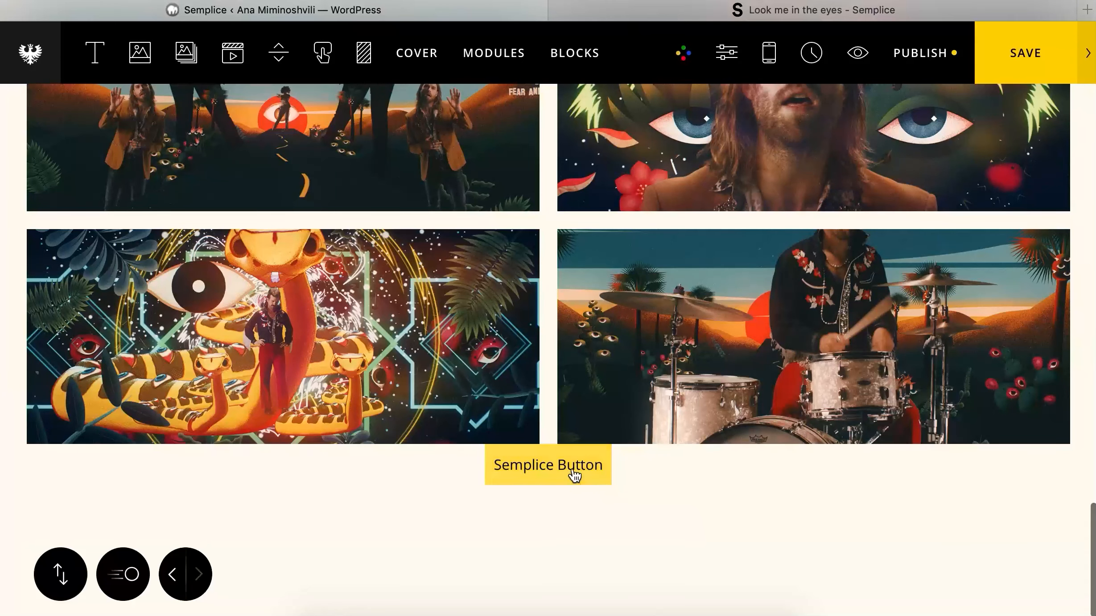
{"action": "left_click", "coordinate": [562, 483]}
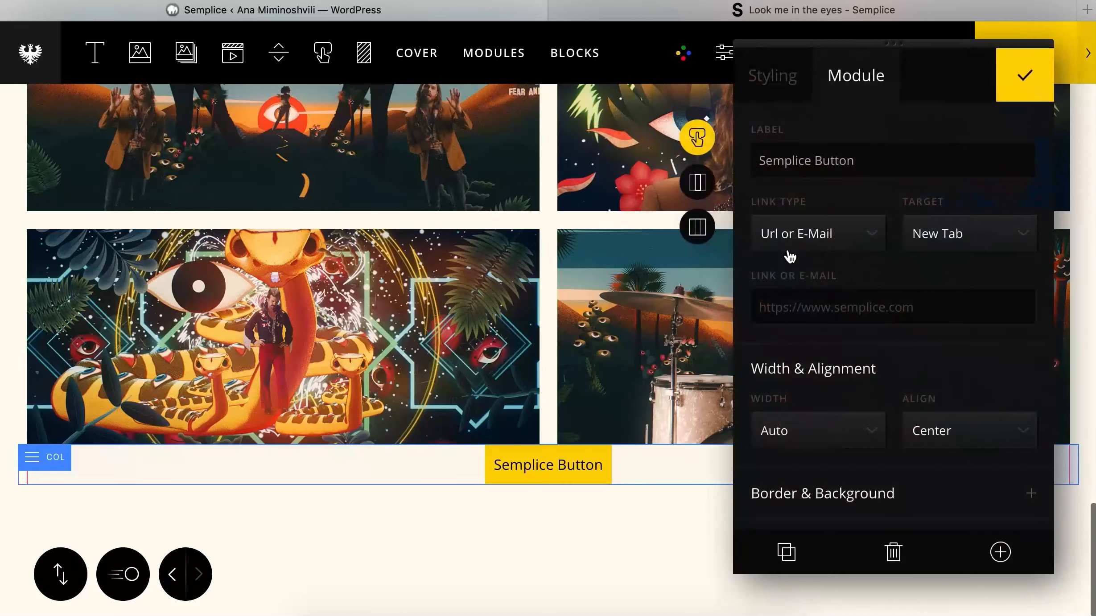
- Set the button's top and bottom spacing to 80
{"action": "left_click", "coordinate": [766, 88]}
{"action": "left_click_drag", "start_coordinate": [797, 189], "coordinate": [777, 18]}
{"action": "scroll", "coordinate": [626, 311], "scroll_direction": "up", "scroll_amount": 5}
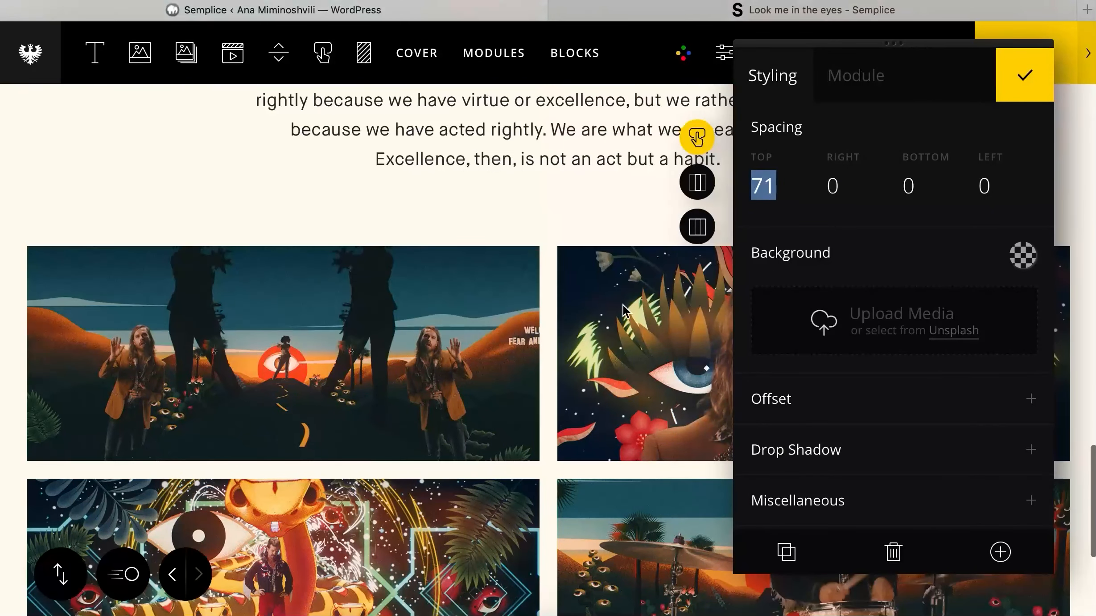
{"action": "scroll", "coordinate": [625, 311], "scroll_direction": "down", "scroll_amount": 7}
{"action": "left_click_drag", "start_coordinate": [780, 182], "coordinate": [782, 156]}
{"action": "left_click", "coordinate": [907, 188]}
{"action": "key", "text": "BackSpace"}
{"action": "type", "text": "80"}
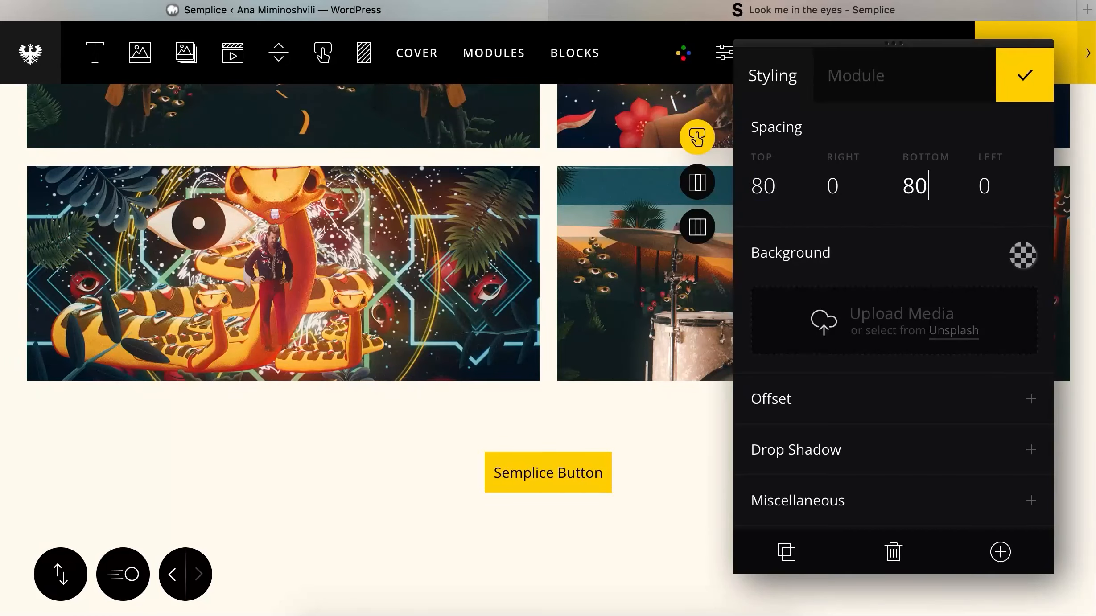
- Change the button's label to "Back ↵"
{"action": "left_click", "coordinate": [867, 93]}
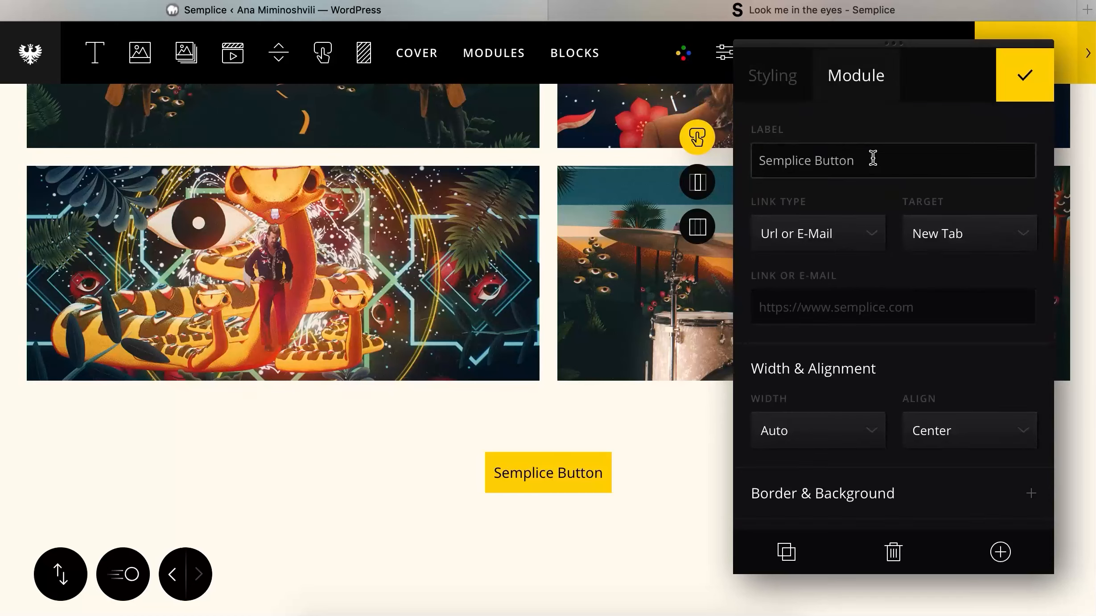
{"action": "left_click_drag", "start_coordinate": [872, 158], "coordinate": [758, 159]}
{"action": "type", "text": "Back ↵"}
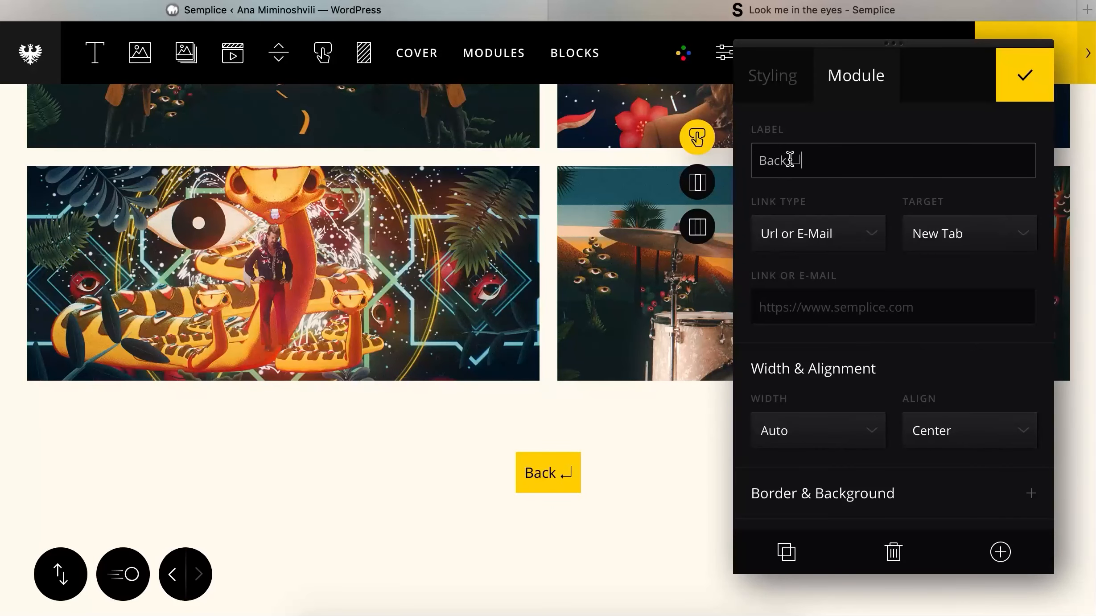
{"action": "scroll", "coordinate": [560, 465], "scroll_direction": "down", "scroll_amount": 3}
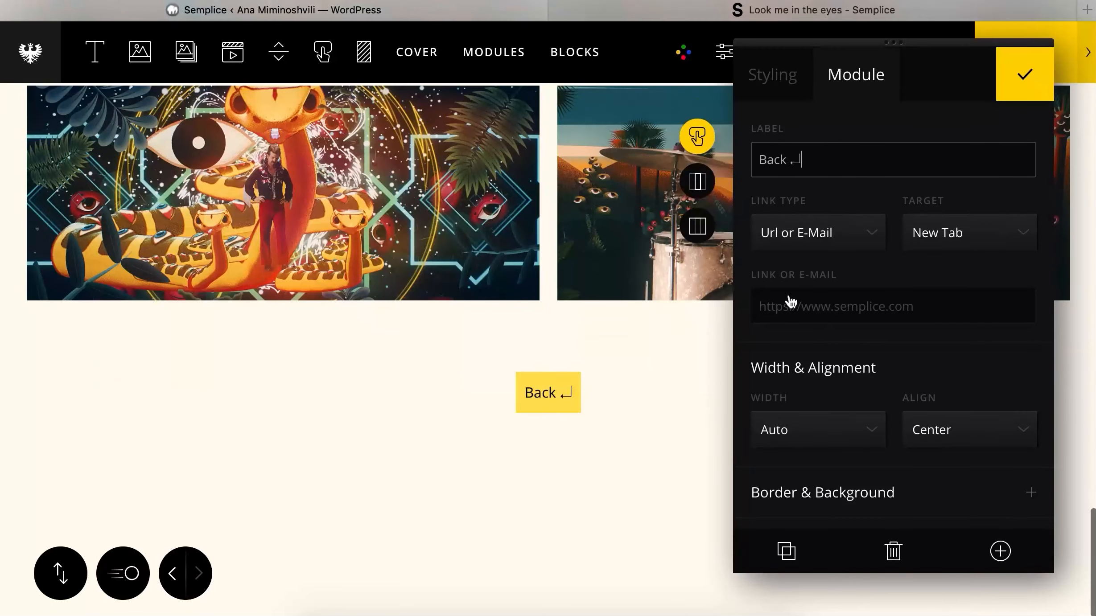
- Link the button to the Work page and make it open in the same tab
{"action": "left_click", "coordinate": [846, 231]}
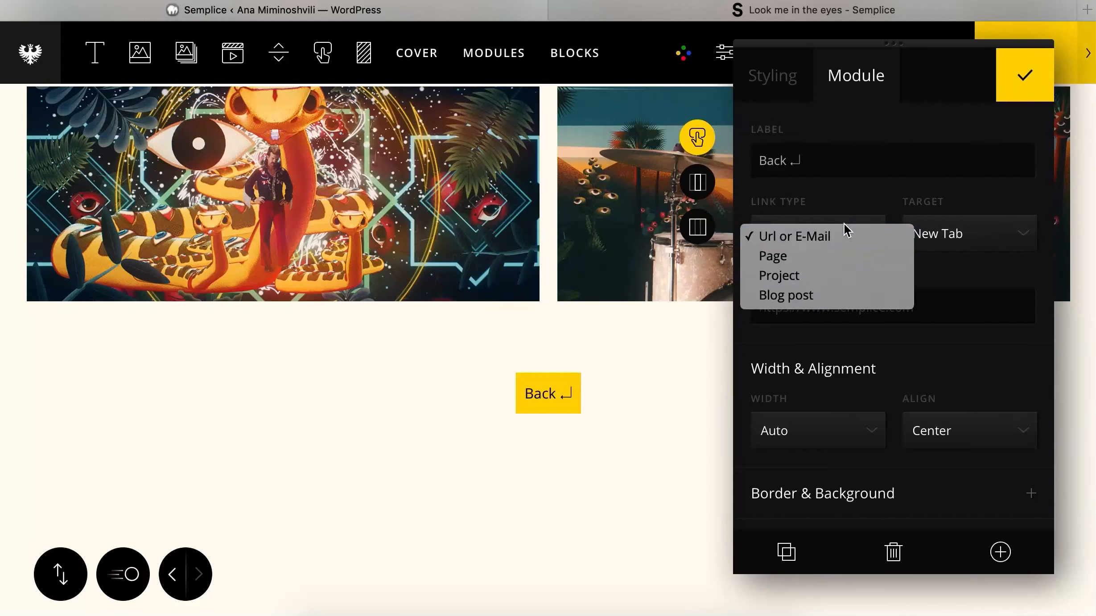
{"action": "left_click", "coordinate": [843, 255]}
{"action": "left_click", "coordinate": [937, 240]}
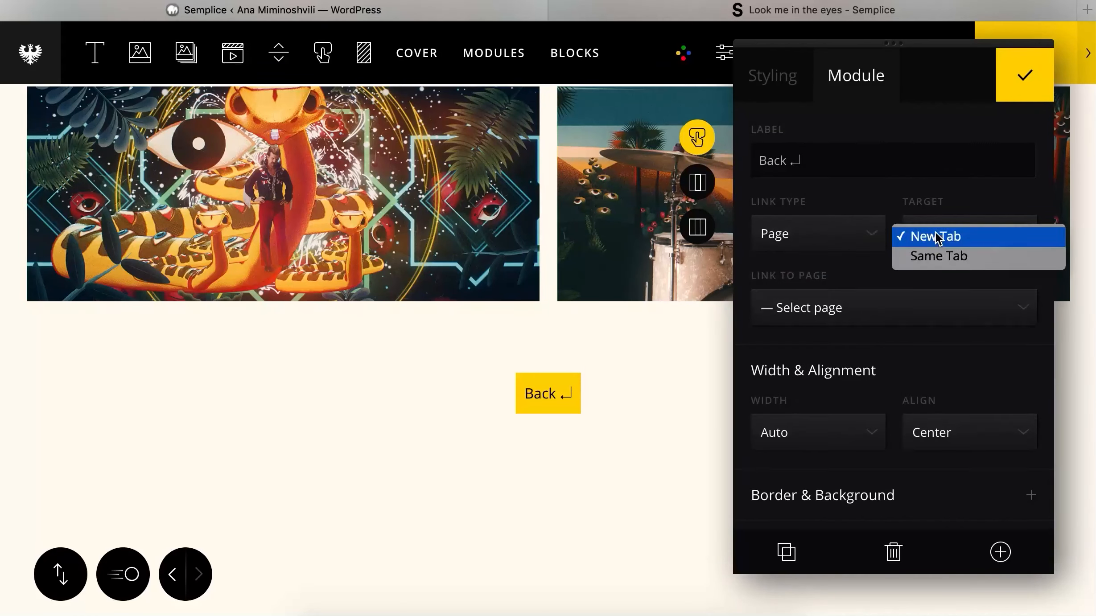
{"action": "left_click", "coordinate": [937, 237]}
{"action": "left_click", "coordinate": [947, 242]}
{"action": "left_click", "coordinate": [947, 258]}
{"action": "left_click", "coordinate": [886, 310]}
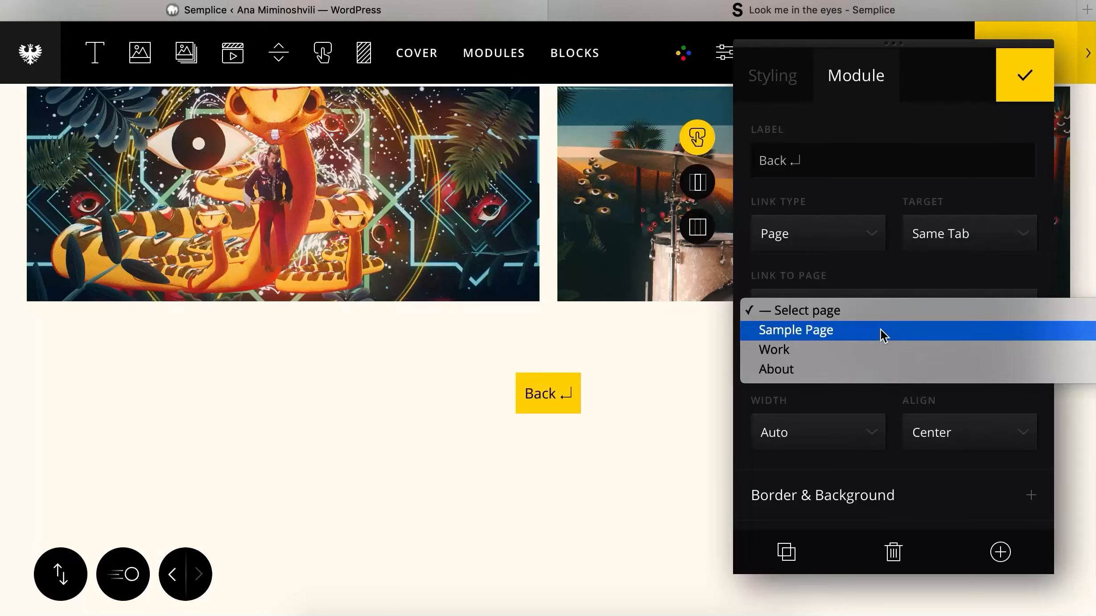
{"action": "left_click", "coordinate": [877, 357]}
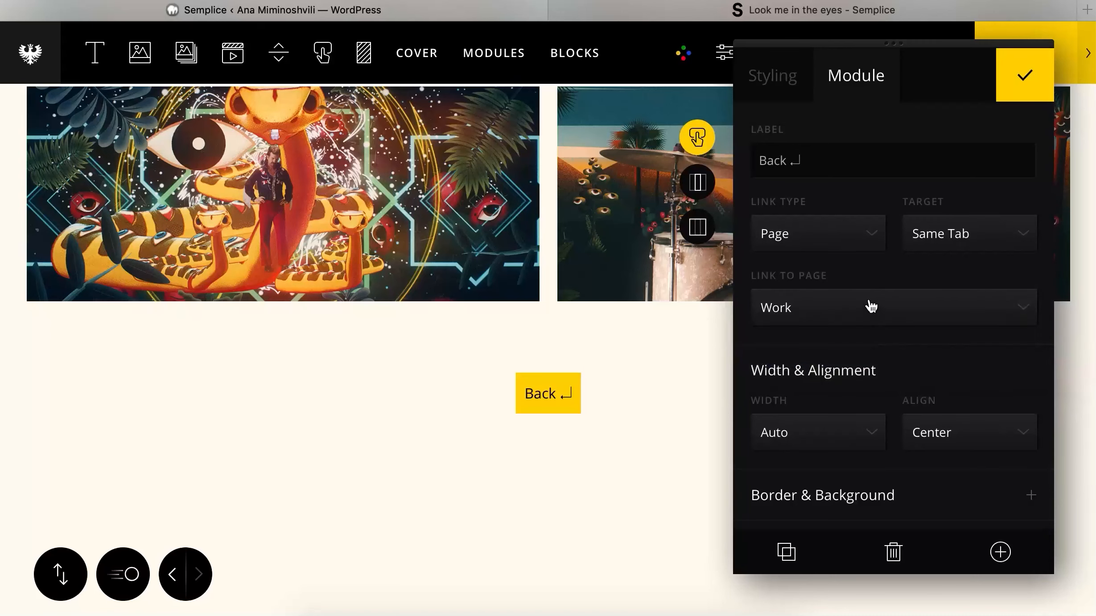
- Make the Back button's background color transparent
{"action": "scroll", "coordinate": [898, 301], "scroll_direction": "down", "scroll_amount": 4}
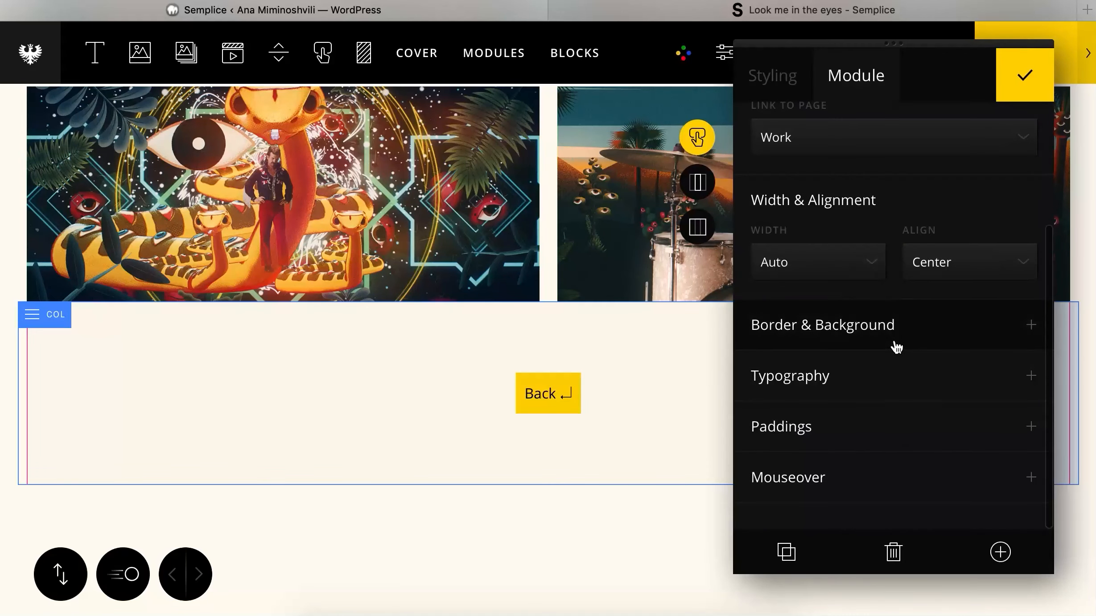
{"action": "scroll", "coordinate": [860, 286], "scroll_direction": "up", "scroll_amount": 2}
{"action": "scroll", "coordinate": [855, 291], "scroll_direction": "down", "scroll_amount": 2}
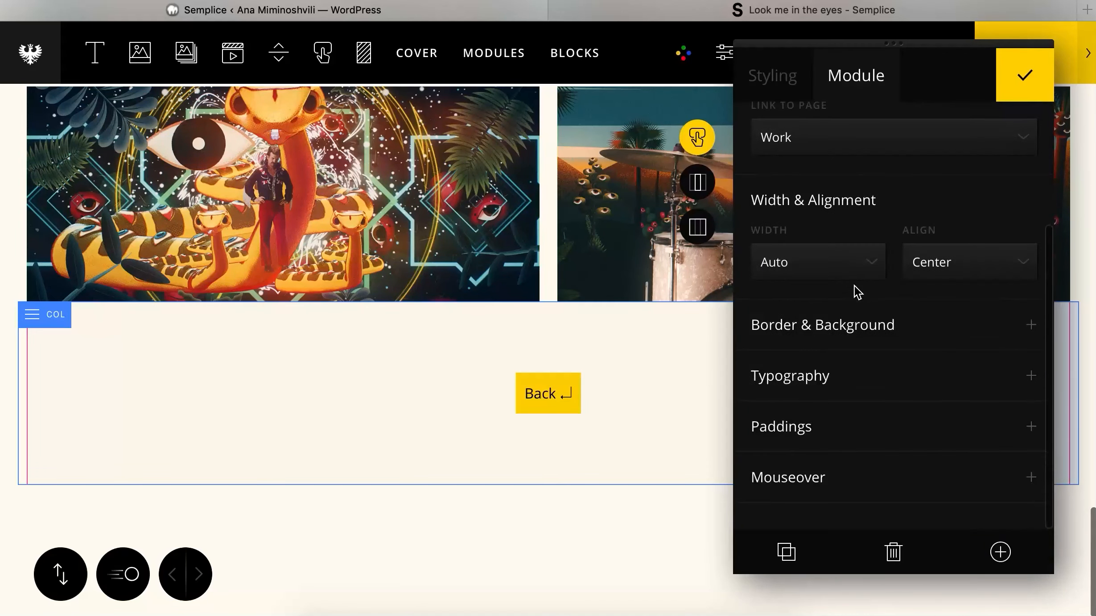
{"action": "left_click", "coordinate": [822, 326]}
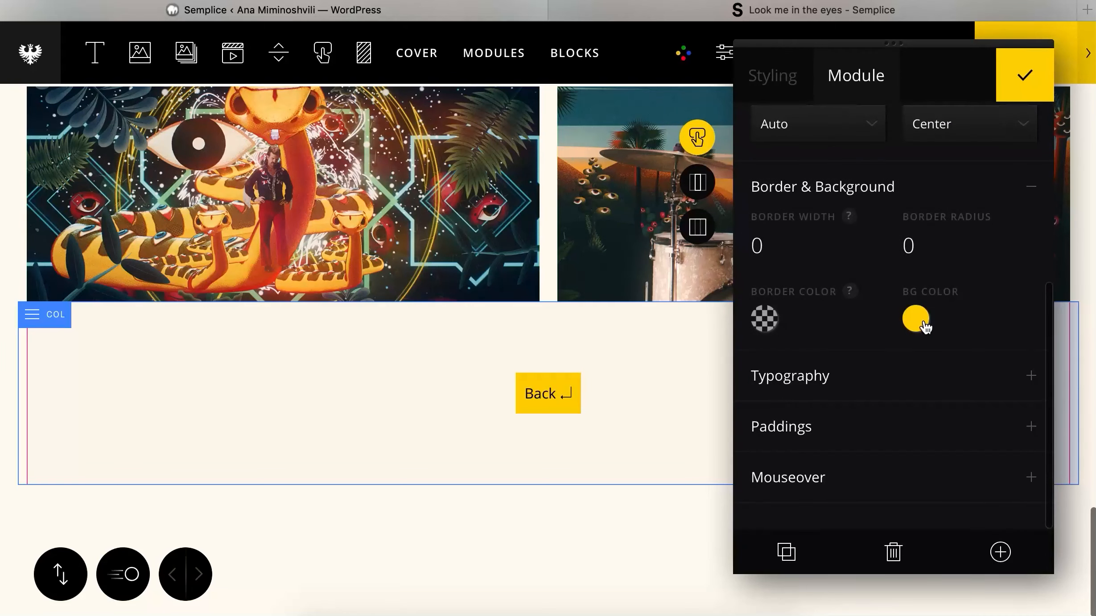
{"action": "left_click", "coordinate": [916, 318]}
{"action": "left_click", "coordinate": [763, 478]}
{"action": "left_click", "coordinate": [892, 543]}
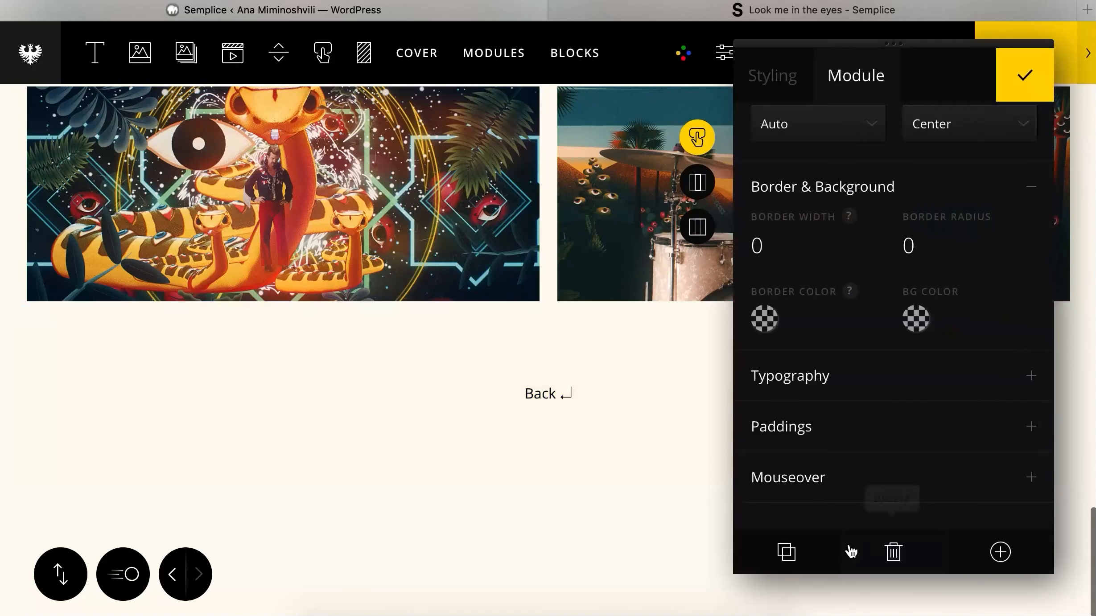
- Set the Back button's font to MaisonNeue Bold at size 38, comparing it with the reference page
{"action": "left_click", "coordinate": [855, 368]}
{"action": "scroll", "coordinate": [847, 312], "scroll_direction": "down", "scroll_amount": 2}
{"action": "left_click", "coordinate": [844, 288]}
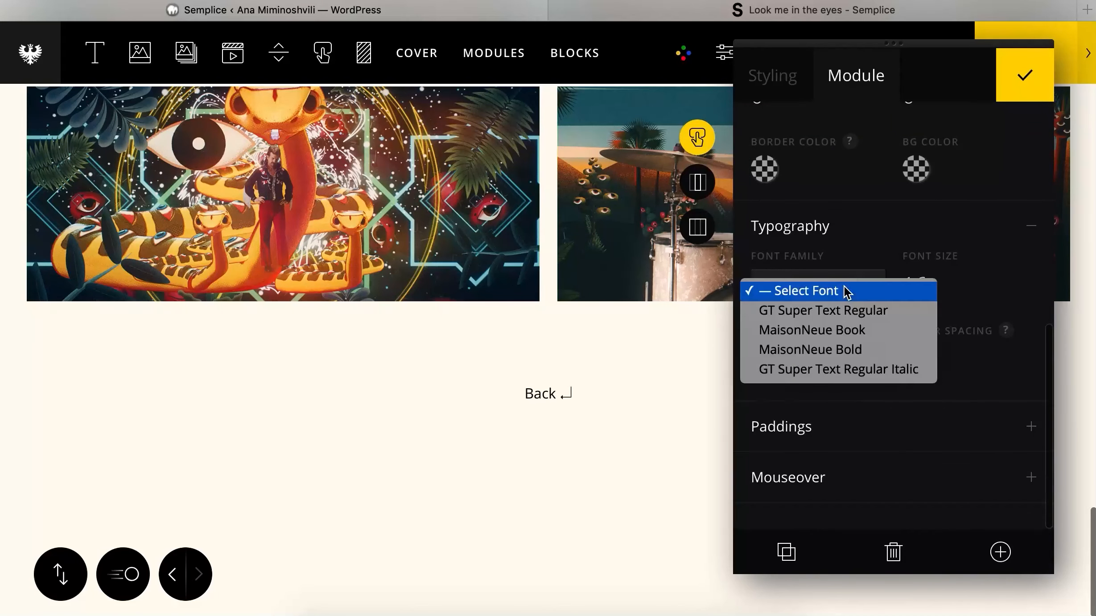
{"action": "left_click", "coordinate": [848, 350]}
{"action": "mouse_move", "coordinate": [936, 284]}
{"action": "left_mouse_down"}
{"action": "mouse_move", "coordinate": [922, 252]}
{"action": "mouse_move", "coordinate": [934, 302]}
{"action": "mouse_move", "coordinate": [932, 286]}
{"action": "left_mouse_up"}
{"action": "left_click", "coordinate": [796, 17]}
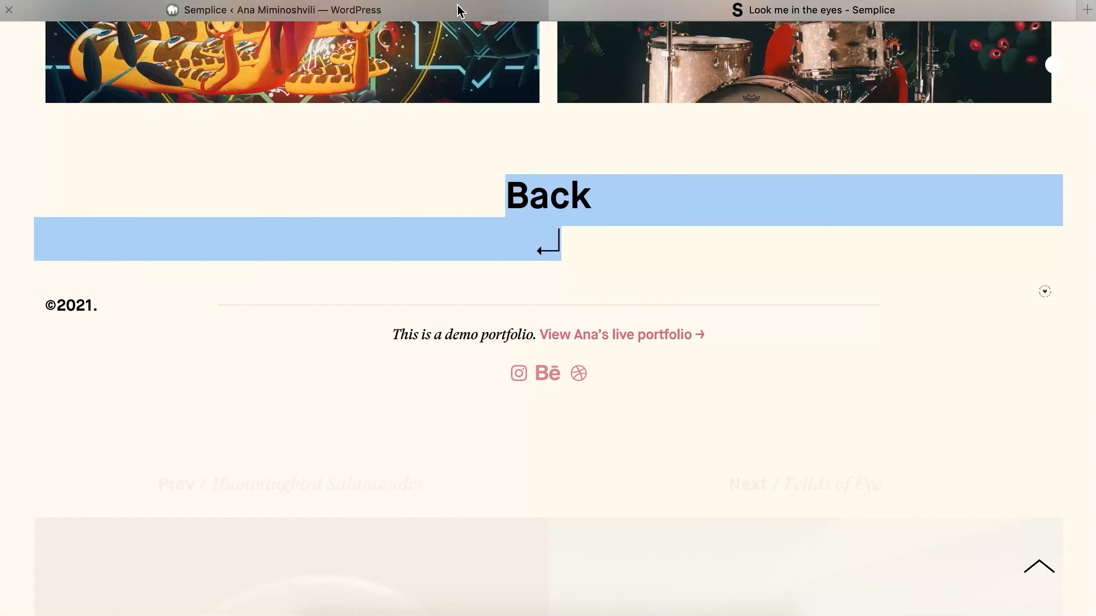
{"action": "left_click", "coordinate": [459, 9]}
{"action": "left_click_drag", "start_coordinate": [920, 261], "coordinate": [905, 223]}
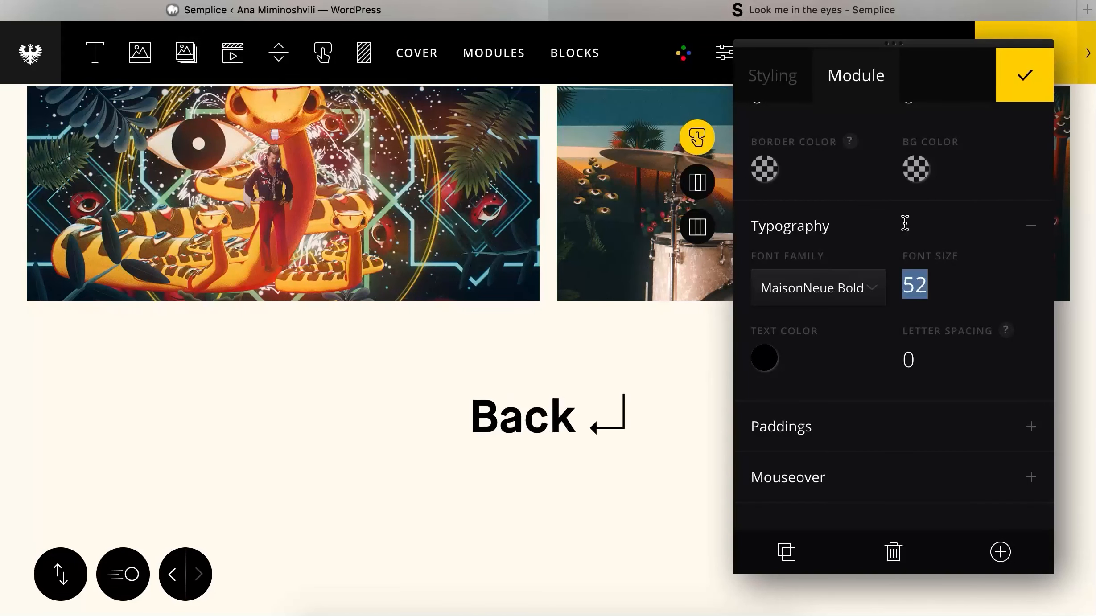
{"action": "left_click_drag", "start_coordinate": [938, 284], "coordinate": [939, 321]}
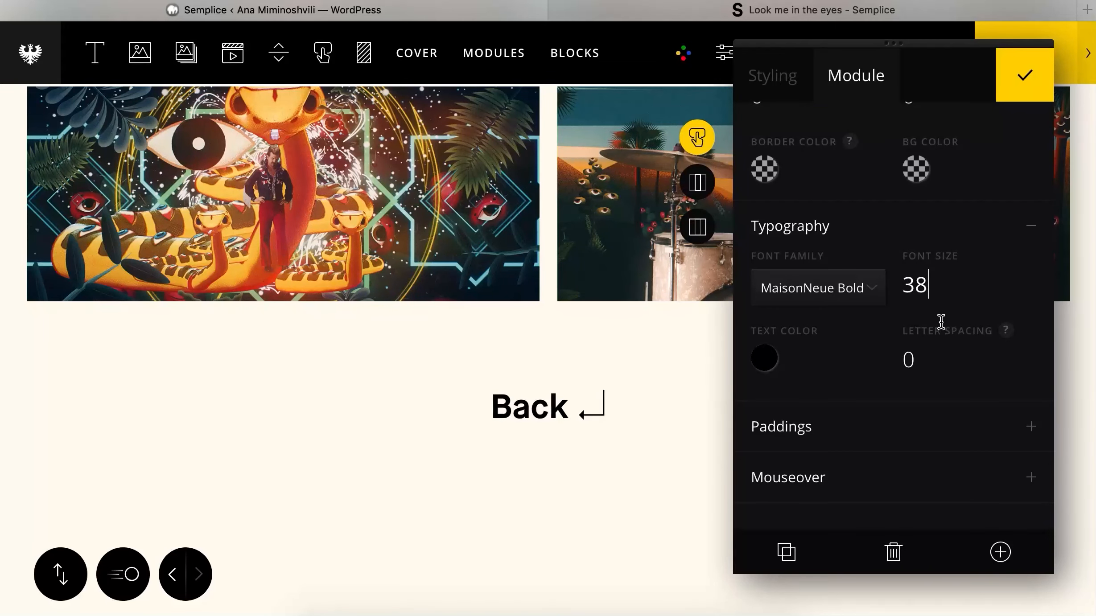
{"action": "left_click", "coordinate": [774, 13]}
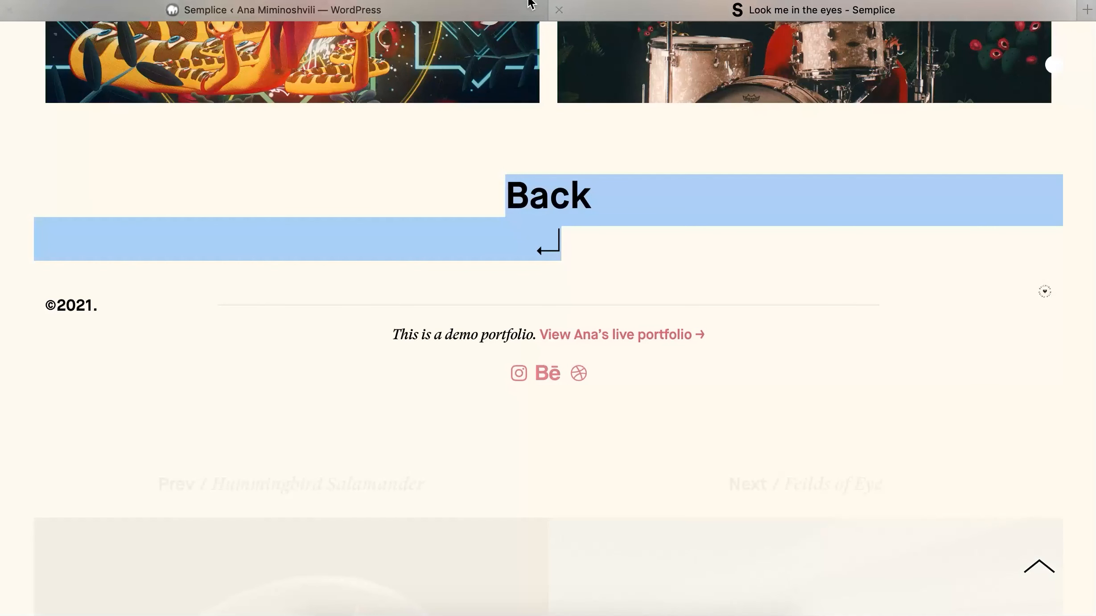
{"action": "left_click", "coordinate": [450, 14]}
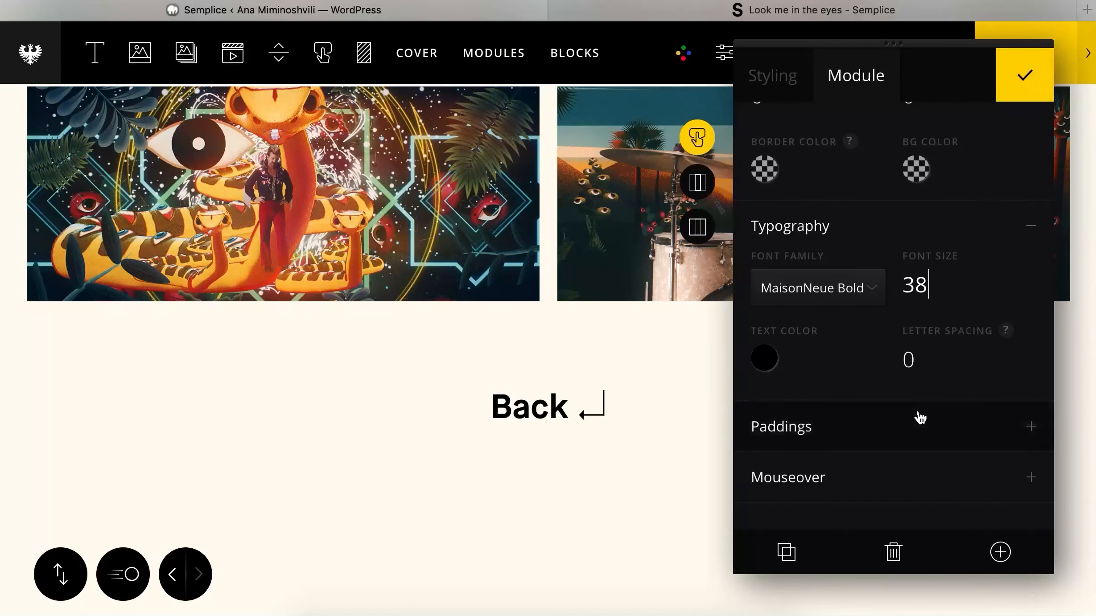
- Make the Back button's mouseover background transparent with letter spacing 0, and close its settings
{"action": "left_click", "coordinate": [851, 494]}
{"action": "scroll", "coordinate": [895, 309], "scroll_direction": "down", "scroll_amount": 5}
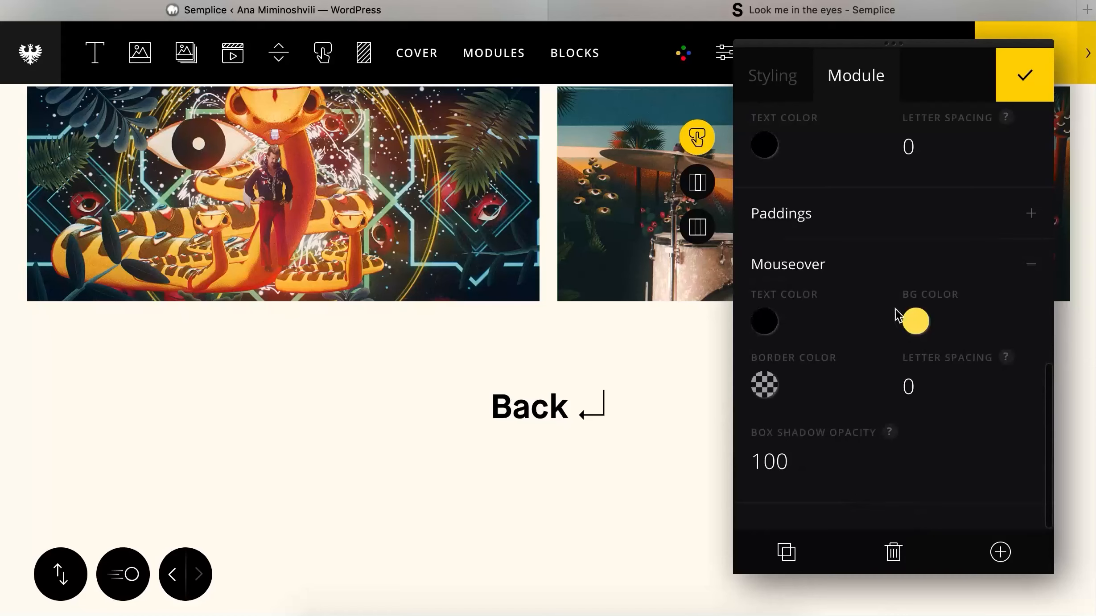
{"action": "left_click", "coordinate": [916, 320]}
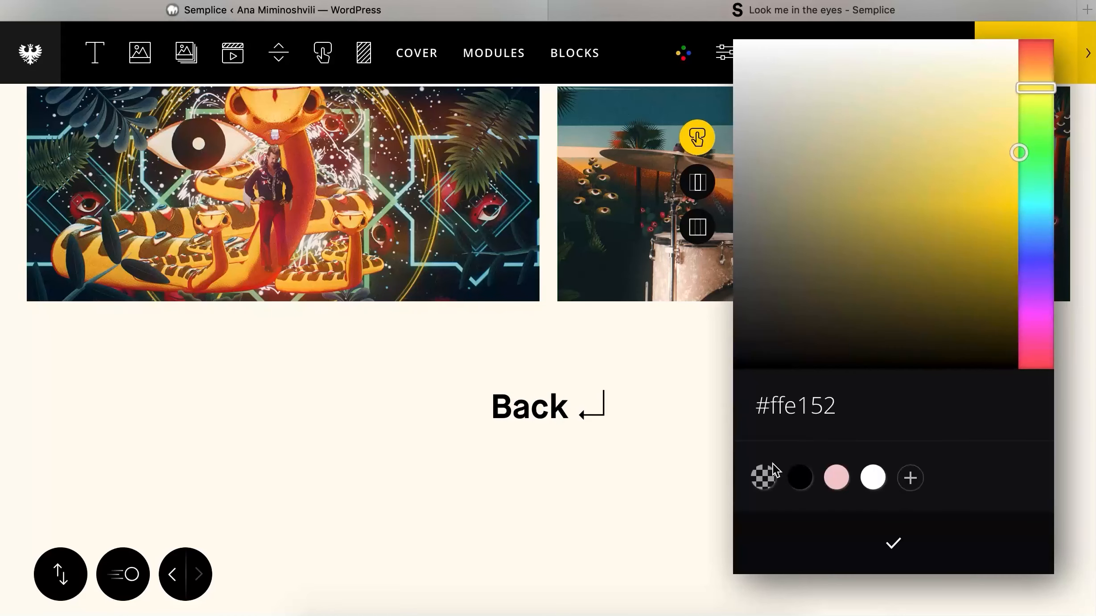
{"action": "left_click", "coordinate": [763, 477]}
{"action": "left_click", "coordinate": [863, 555]}
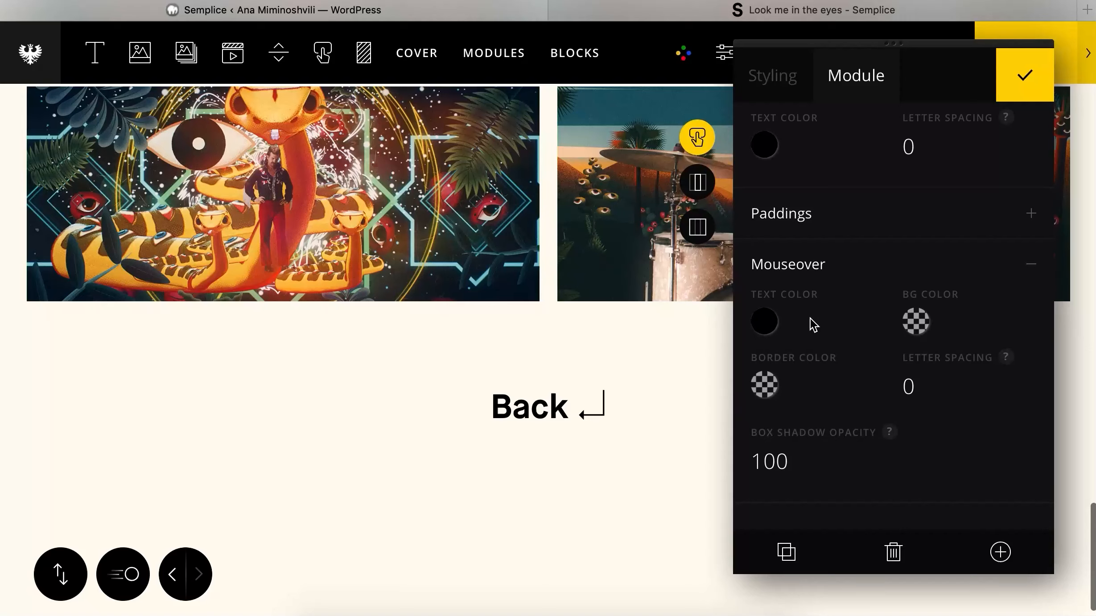
{"action": "left_click_drag", "start_coordinate": [906, 392], "coordinate": [713, 365]}
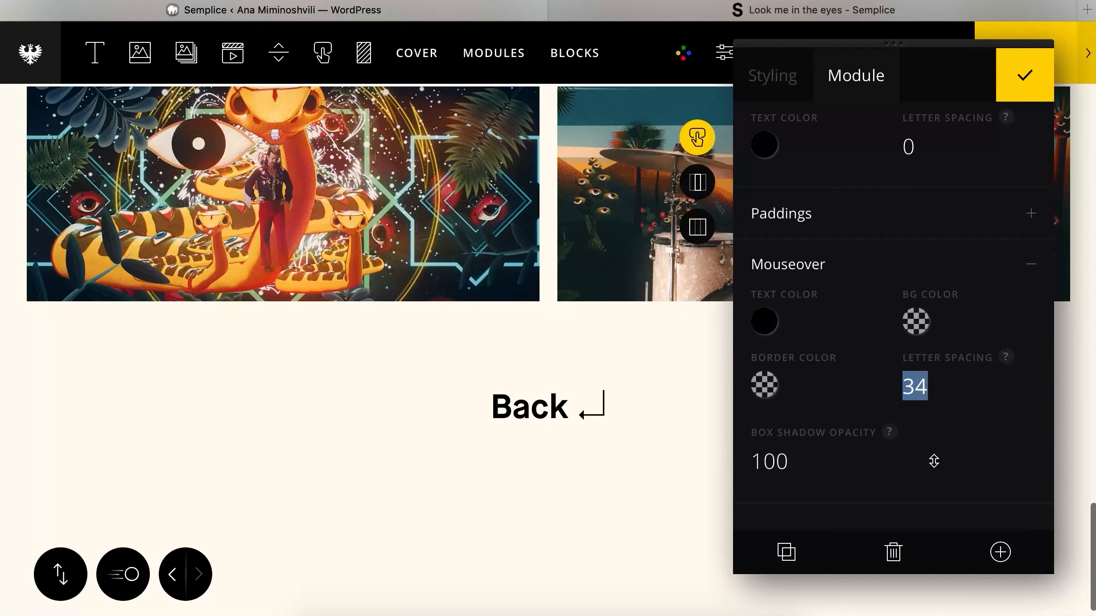
{"action": "mouse_move", "coordinate": [934, 461]}
{"action": "left_mouse_down"}
{"action": "mouse_move", "coordinate": [941, 501]}
{"action": "mouse_move", "coordinate": [936, 462]}
{"action": "mouse_move", "coordinate": [936, 479]}
{"action": "left_mouse_up"}
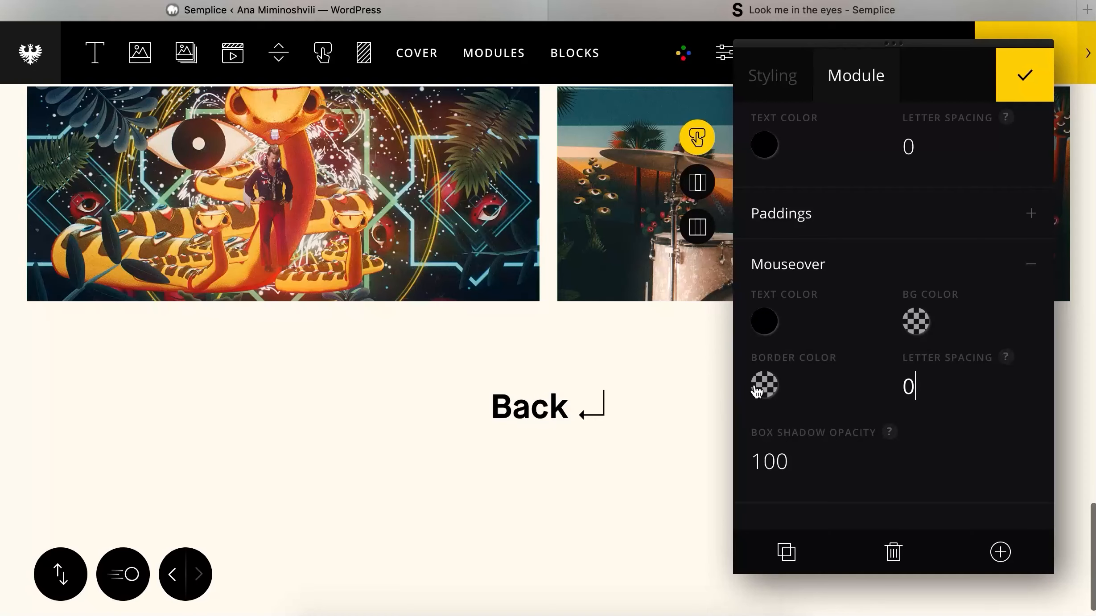
{"action": "left_click", "coordinate": [1018, 71]}
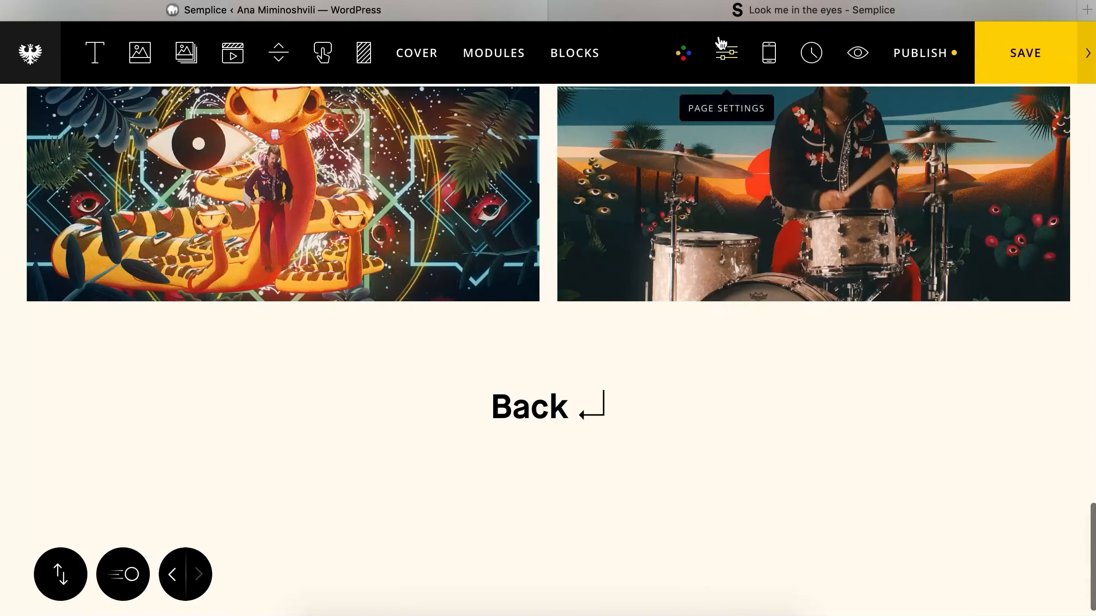
- Check the area below the Back link on the reference page and add a text module beneath the Back button
{"action": "left_click", "coordinate": [732, 18]}
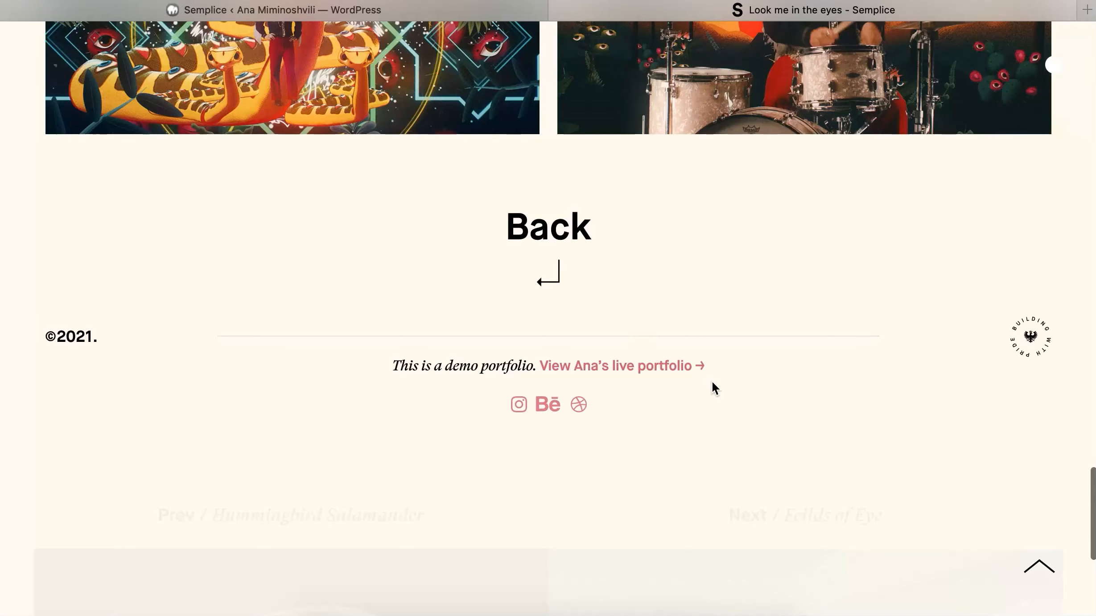
{"action": "left_click", "coordinate": [429, 10]}
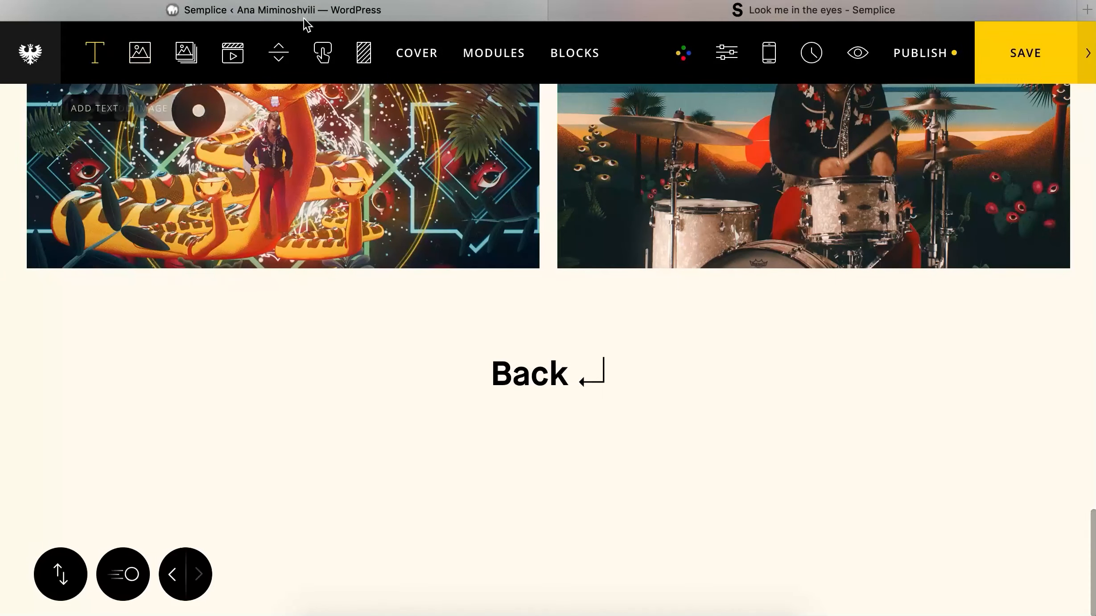
{"action": "left_click_drag", "start_coordinate": [97, 54], "coordinate": [408, 396]}
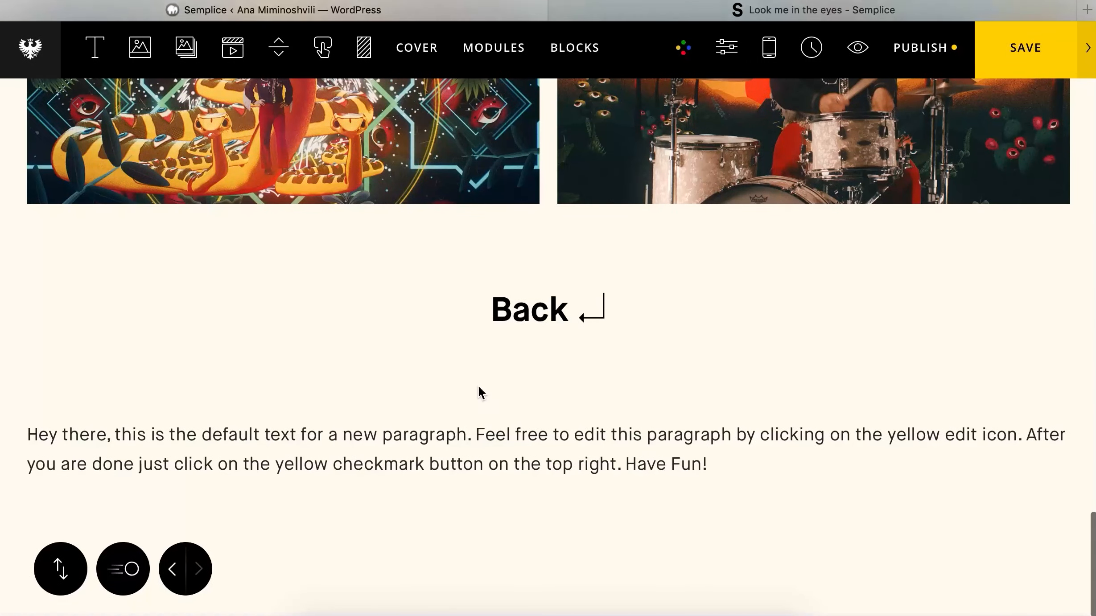
- Replace the default paragraph in the text module beneath the Back button with "©2021"
{"action": "mouse_move", "coordinate": [482, 451]}
{"action": "left_click", "coordinate": [560, 461]}
{"action": "key", "text": "super+a"}
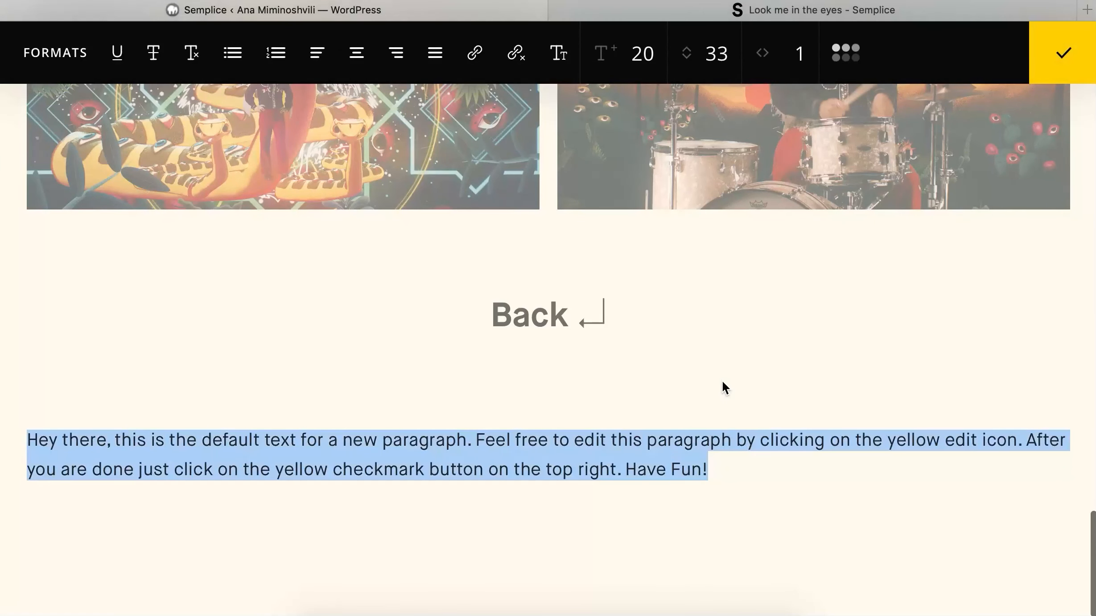
{"action": "type", "text": "©2021."}
{"action": "key", "text": "BackSpace"}
- Format the ©2021 text in the bold font at size 18 with letter spacing -3, compare it with the reference page, and finish editing
{"action": "left_click_drag", "start_coordinate": [82, 471], "coordinate": [10, 470]}
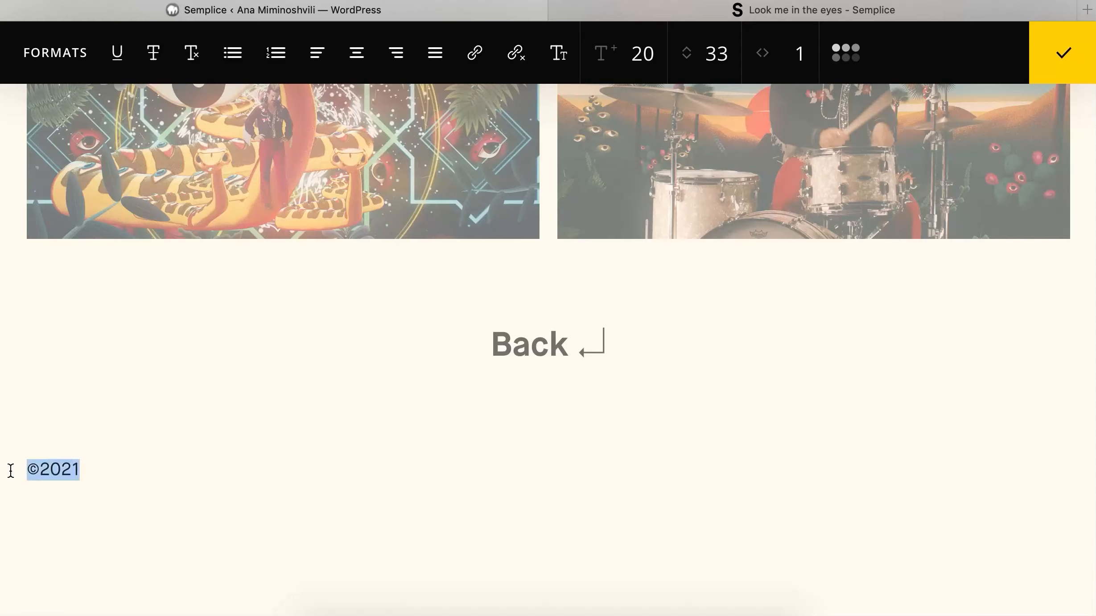
{"action": "left_click", "coordinate": [560, 56]}
{"action": "left_click", "coordinate": [713, 191]}
{"action": "left_click_drag", "start_coordinate": [788, 48], "coordinate": [788, 54]}
{"action": "left_click_drag", "start_coordinate": [659, 74], "coordinate": [648, 66]}
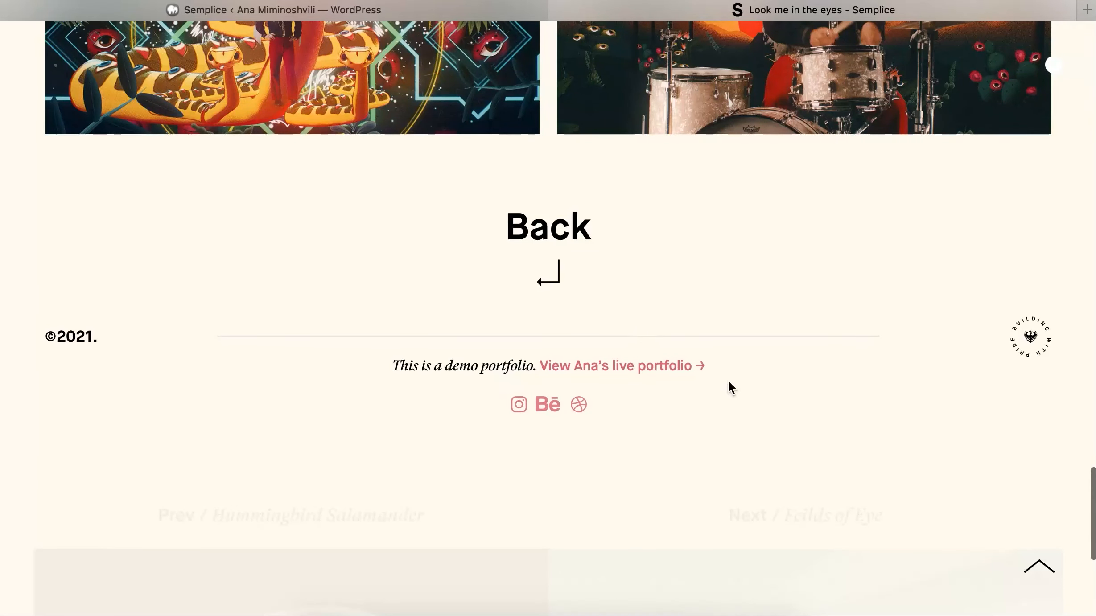
{"action": "left_click", "coordinate": [465, 11]}
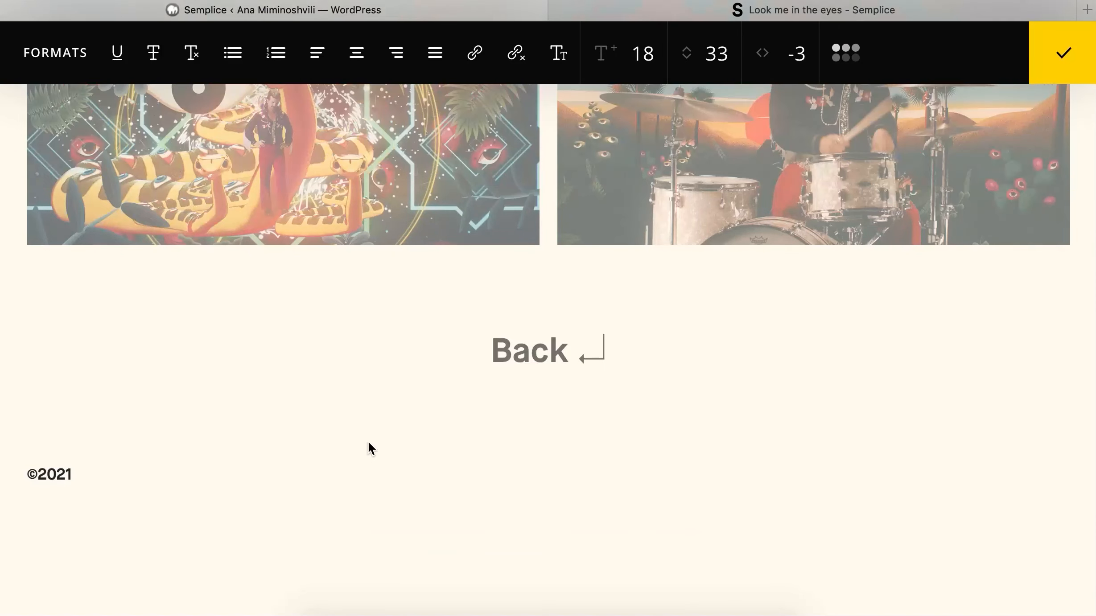
{"action": "left_click", "coordinate": [1066, 58]}
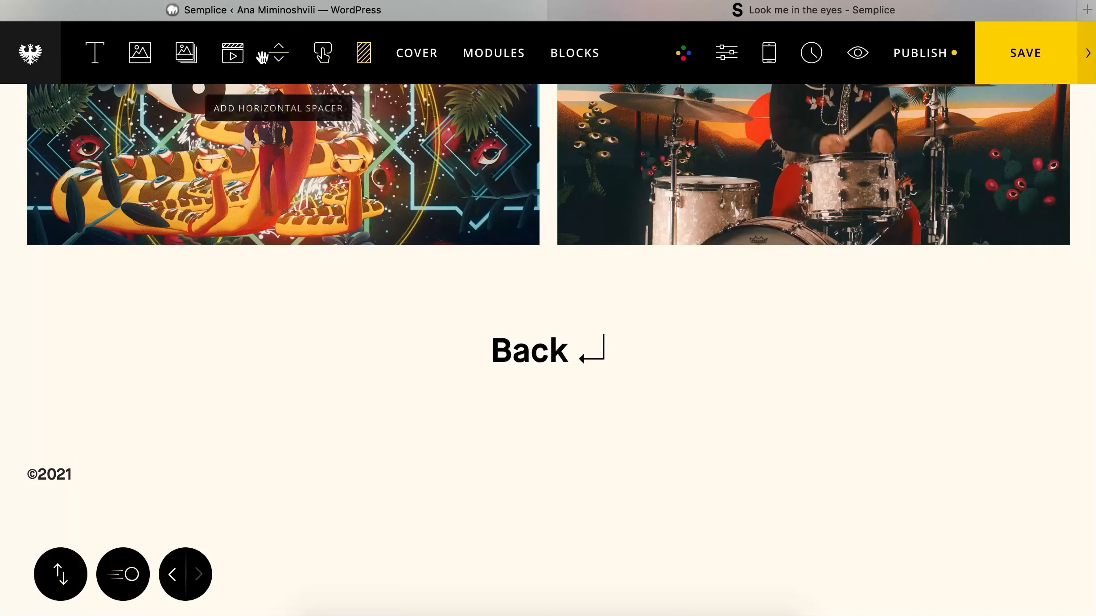
- Add a horizontal spacer beside the ©2021 text and narrow the text column
{"action": "left_click", "coordinate": [278, 53]}
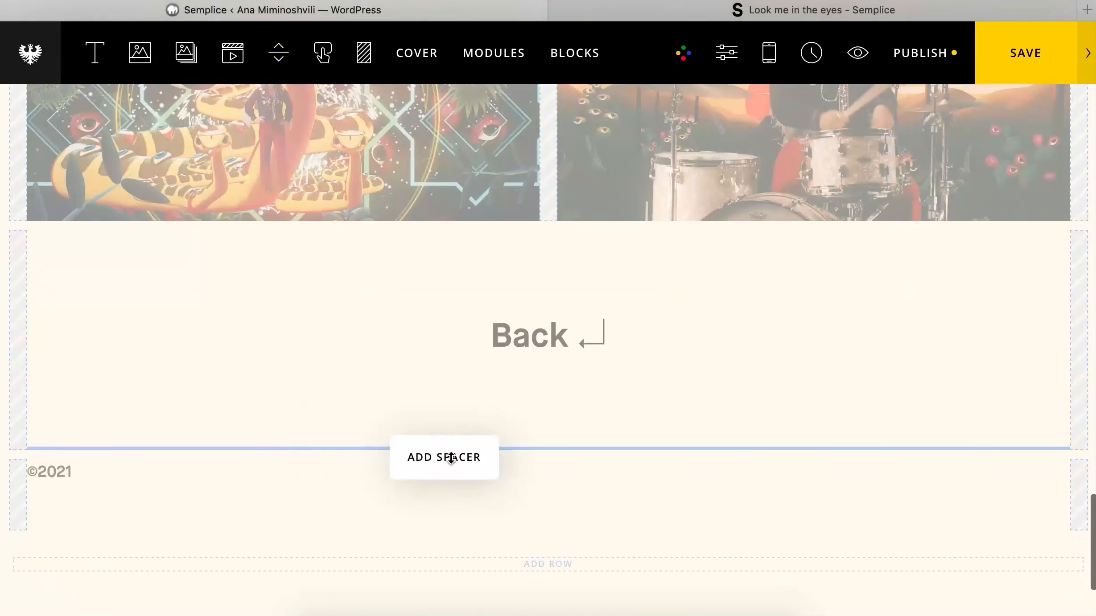
{"action": "left_click_drag", "start_coordinate": [451, 458], "coordinate": [1076, 485]}
{"action": "left_click", "coordinate": [638, 471]}
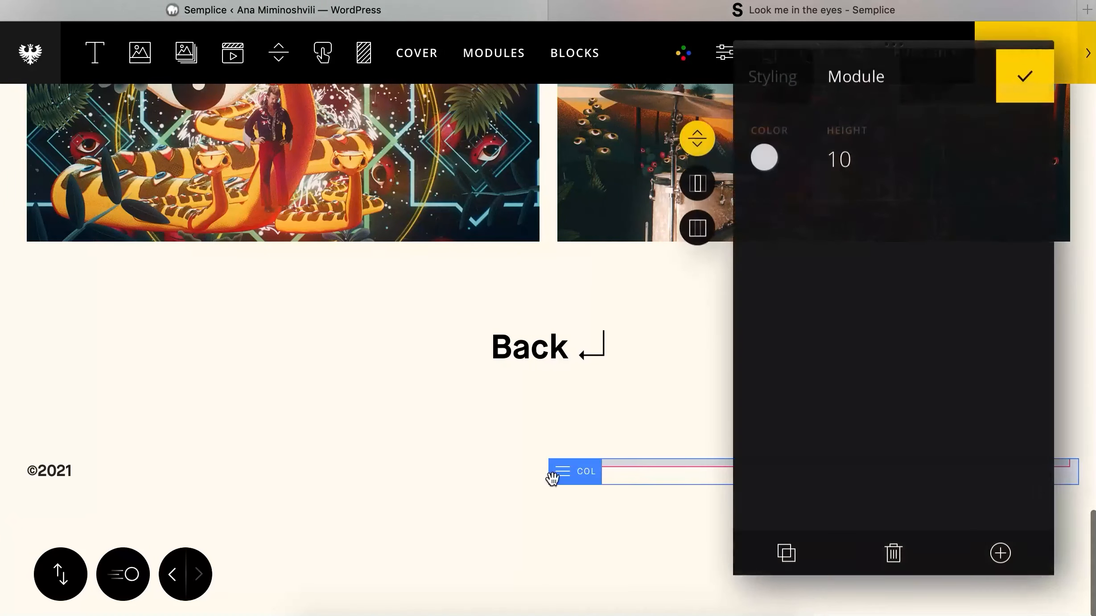
{"action": "left_click", "coordinate": [99, 476]}
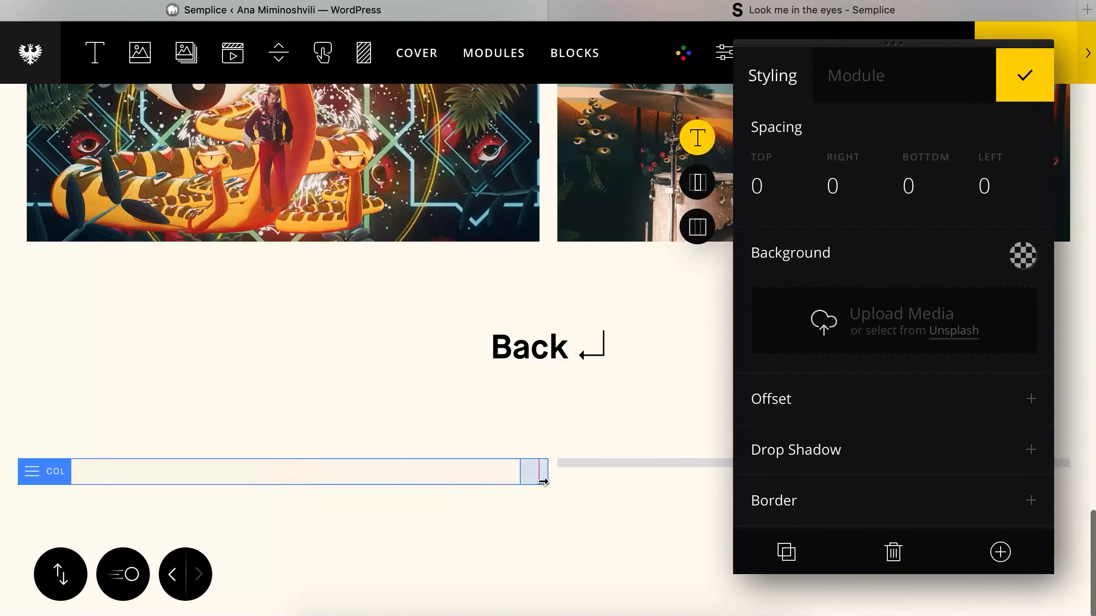
{"action": "left_click_drag", "start_coordinate": [544, 483], "coordinate": [183, 497]}
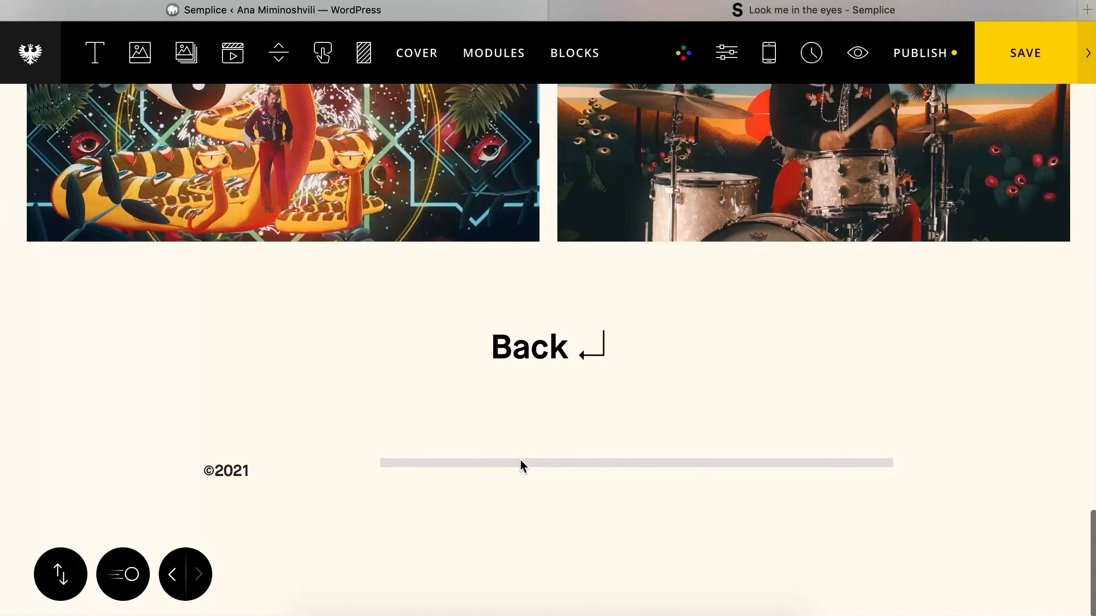
- Move the spacer into its own row beneath the text and place the ©2021 text to its left in that row
{"action": "left_click", "coordinate": [472, 464]}
{"action": "left_click_drag", "start_coordinate": [463, 462], "coordinate": [553, 533]}
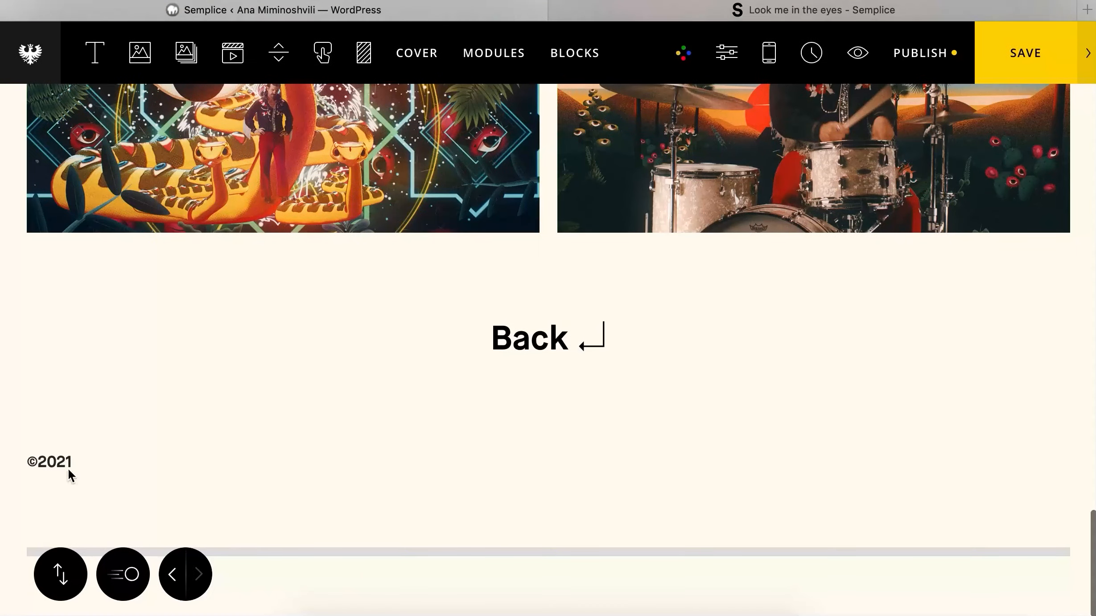
{"action": "left_click", "coordinate": [53, 460]}
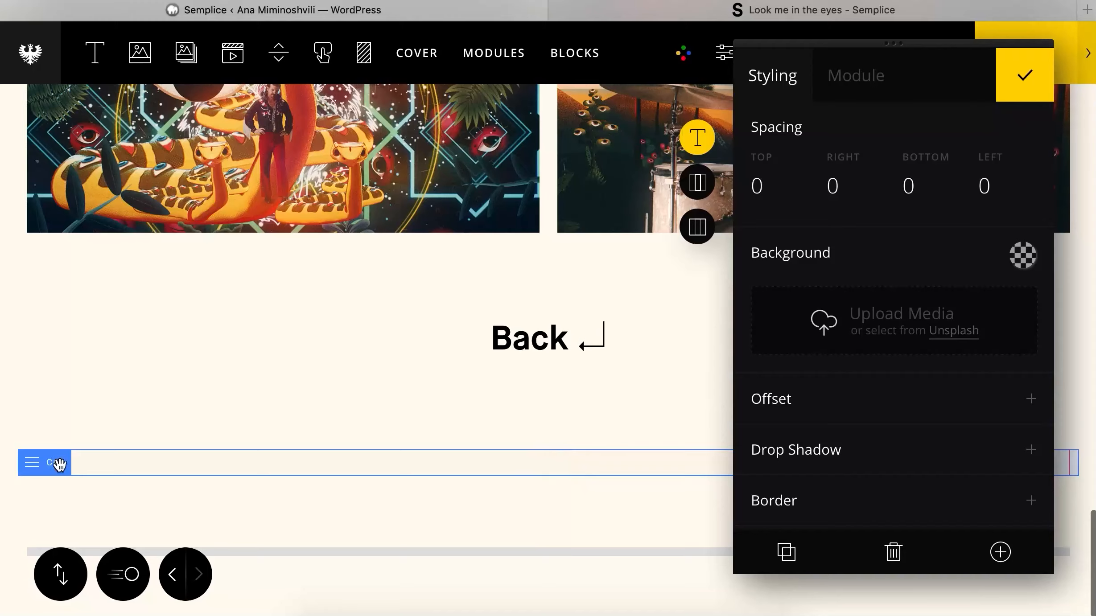
{"action": "left_click_drag", "start_coordinate": [58, 461], "coordinate": [22, 418]}
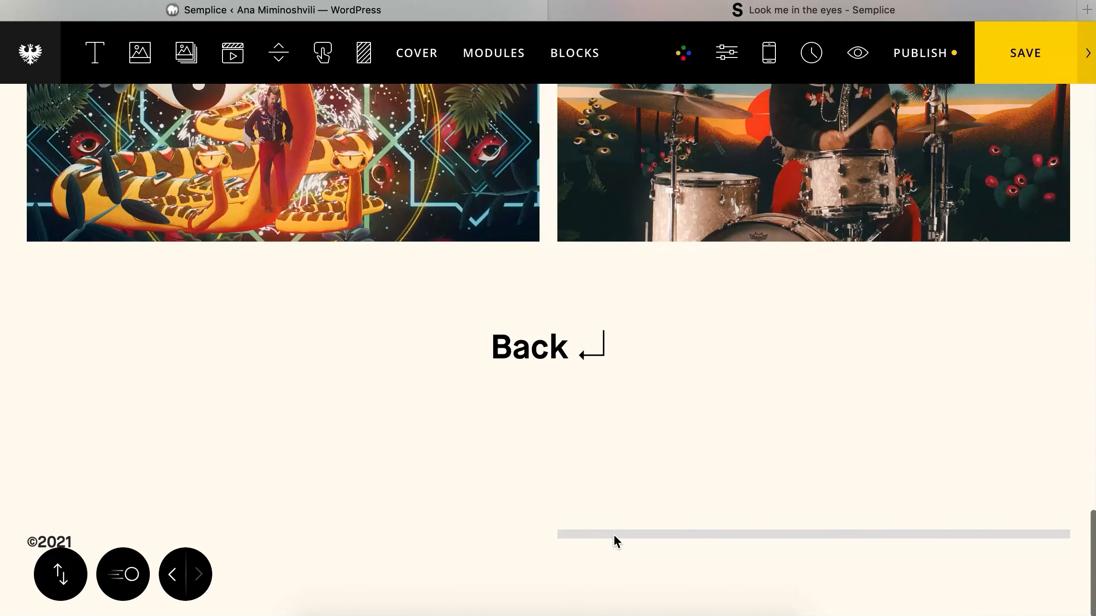
- Adjust the vertical and horizontal alignment of the row holding the ©2021 text and the spacer
{"action": "left_click", "coordinate": [614, 534]}
{"action": "left_click", "coordinate": [697, 225]}
{"action": "scroll", "coordinate": [912, 369], "scroll_direction": "down", "scroll_amount": 5}
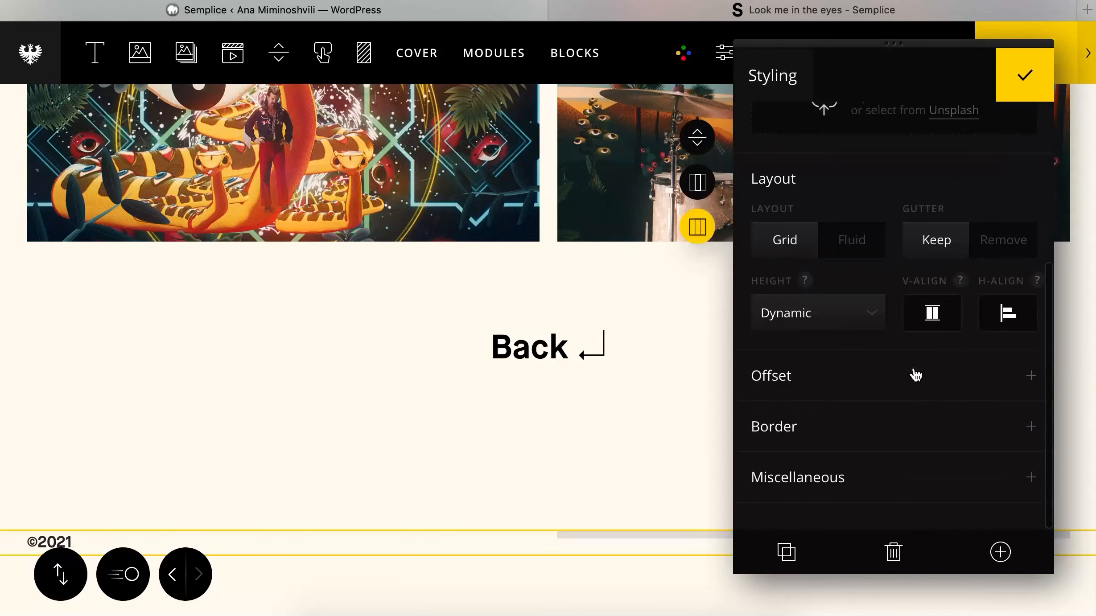
{"action": "left_click", "coordinate": [948, 317]}
{"action": "left_click", "coordinate": [1010, 314]}
{"action": "left_click", "coordinate": [1009, 216]}
{"action": "left_click", "coordinate": [1023, 74]}
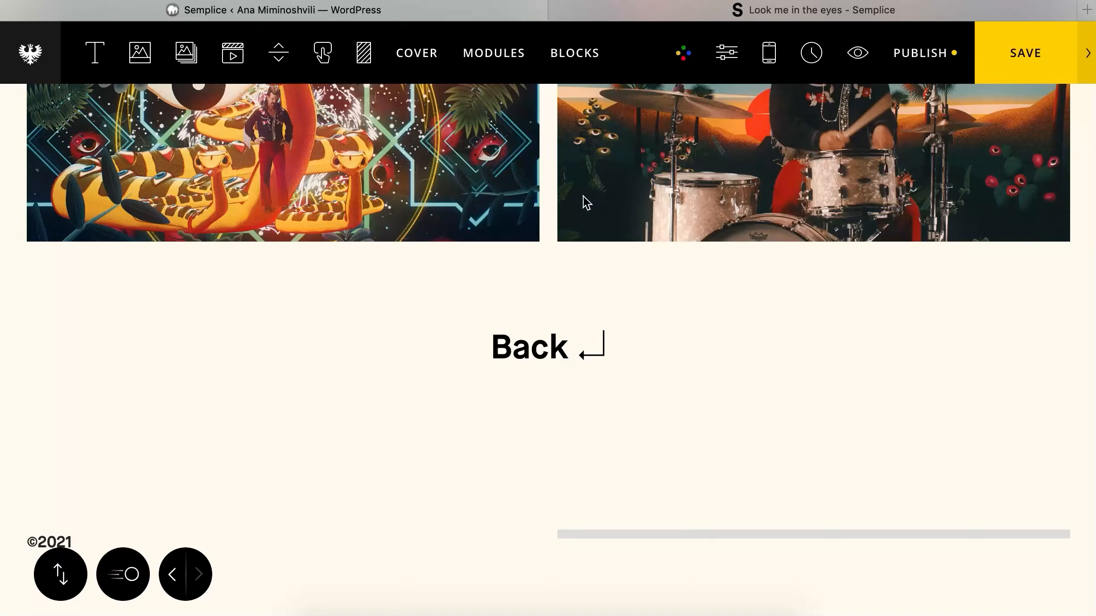
- Add an image module to the right of the spacer and upload and insert the "Building with Pride" badge from the Assets folder
{"action": "left_click_drag", "start_coordinate": [136, 63], "coordinate": [1082, 421]}
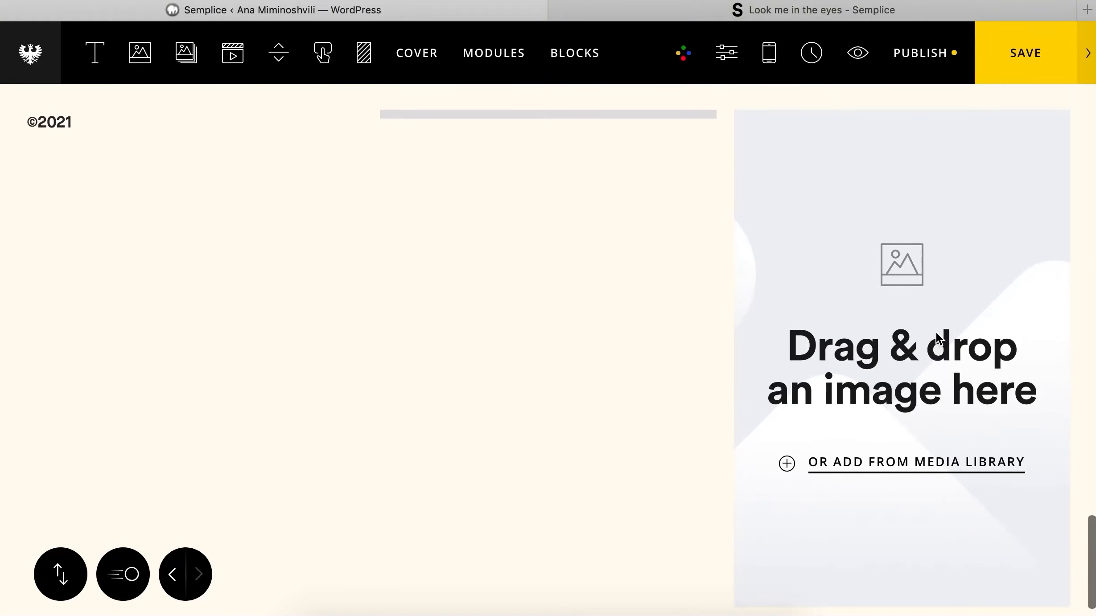
{"action": "left_click", "coordinate": [936, 332]}
{"action": "left_click", "coordinate": [835, 176]}
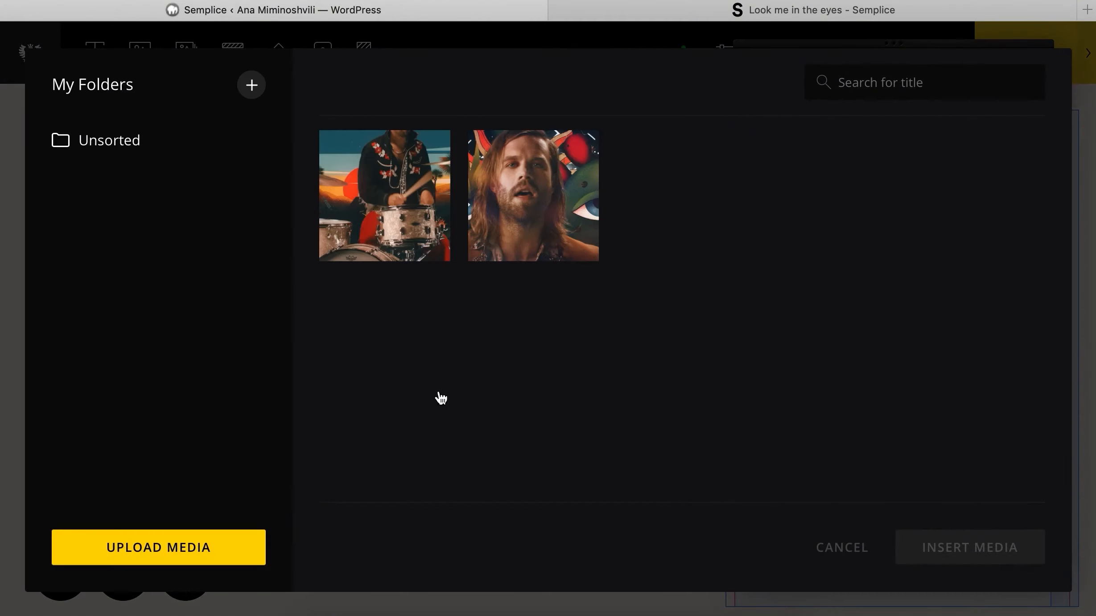
{"action": "scroll", "coordinate": [523, 370], "scroll_direction": "down", "scroll_amount": 10}
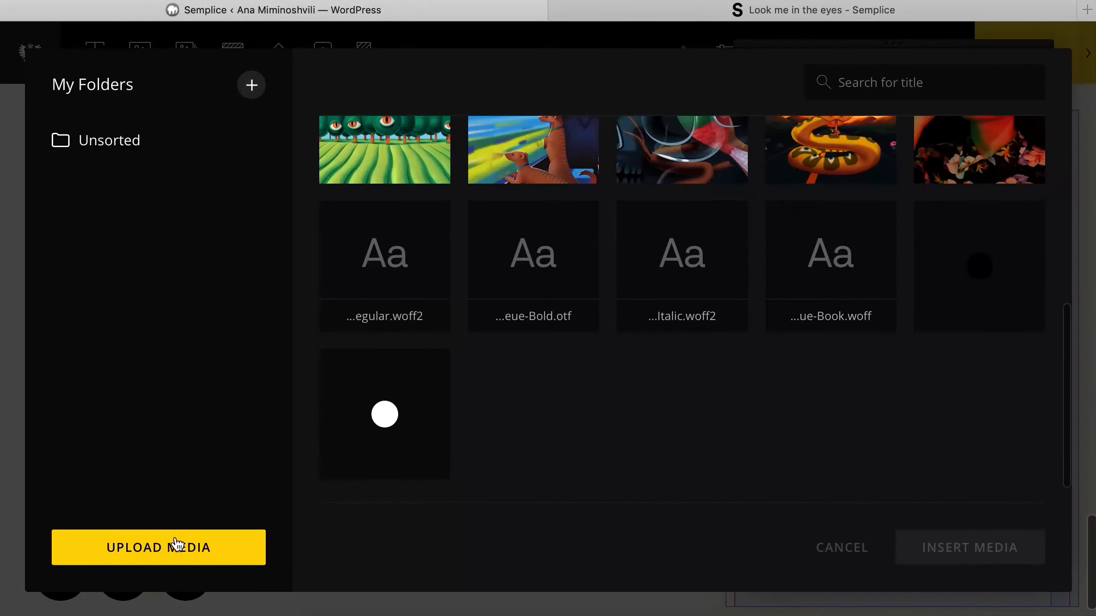
{"action": "left_click", "coordinate": [176, 544]}
{"action": "scroll", "coordinate": [508, 273], "scroll_direction": "down", "scroll_amount": 5}
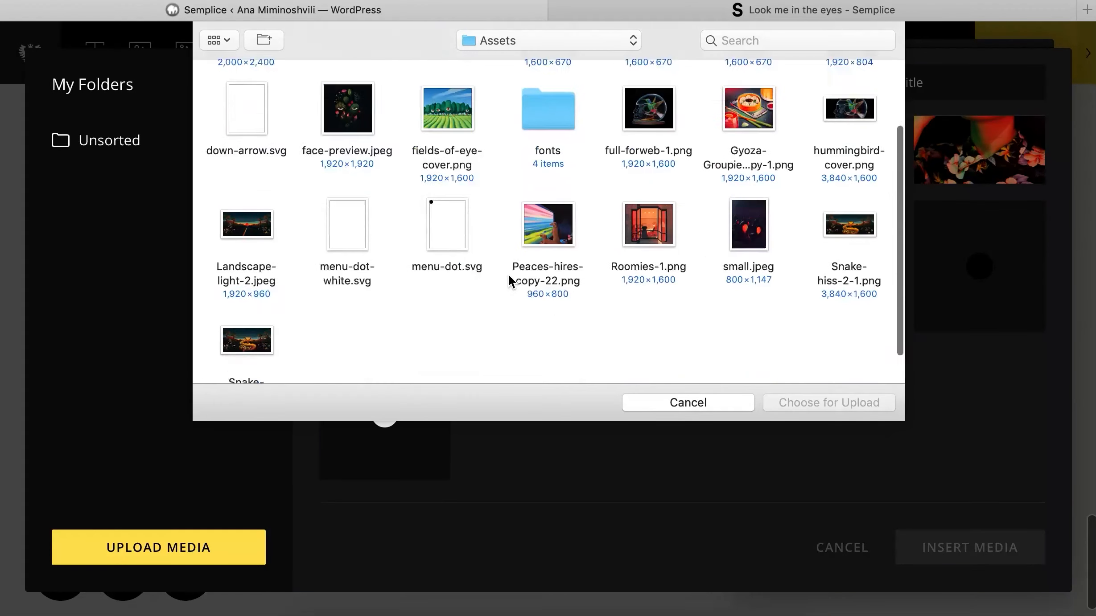
{"action": "scroll", "coordinate": [509, 274], "scroll_direction": "up", "scroll_amount": 5}
{"action": "double_click", "coordinate": [358, 91]}
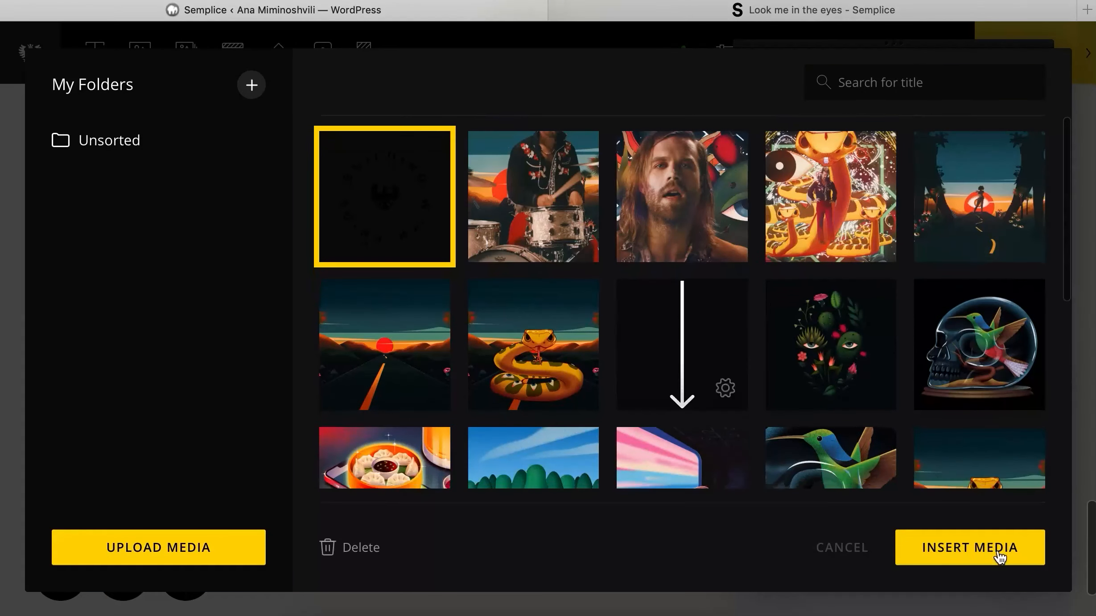
{"action": "left_click", "coordinate": [932, 552]}
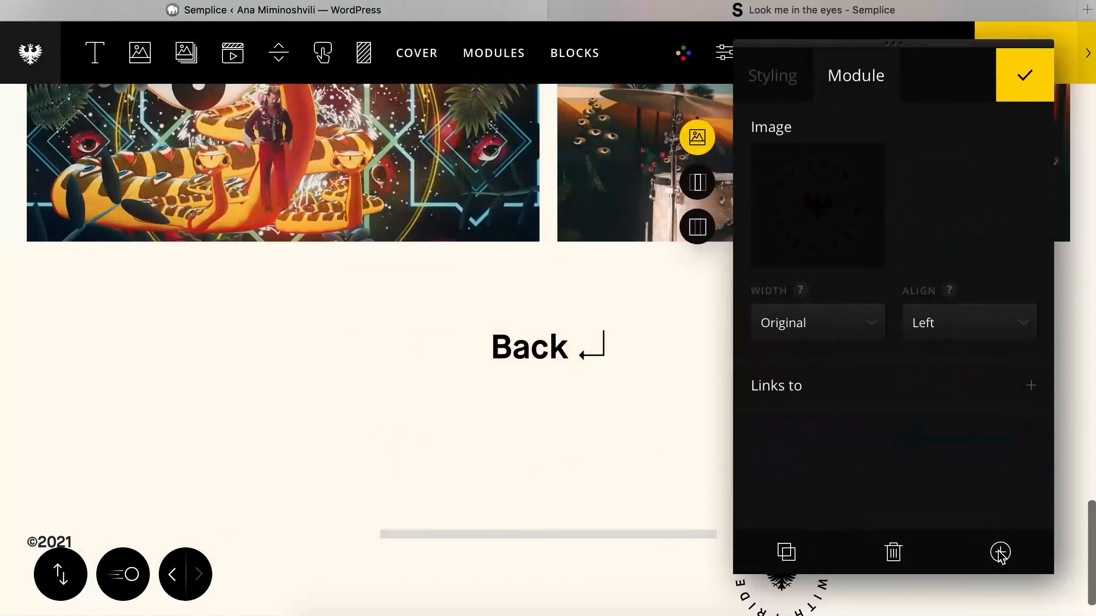
- Set the badge image's alignment to Center and its width to Grid Width
{"action": "left_click", "coordinate": [959, 322]}
{"action": "left_click", "coordinate": [961, 345]}
{"action": "left_click", "coordinate": [814, 321]}
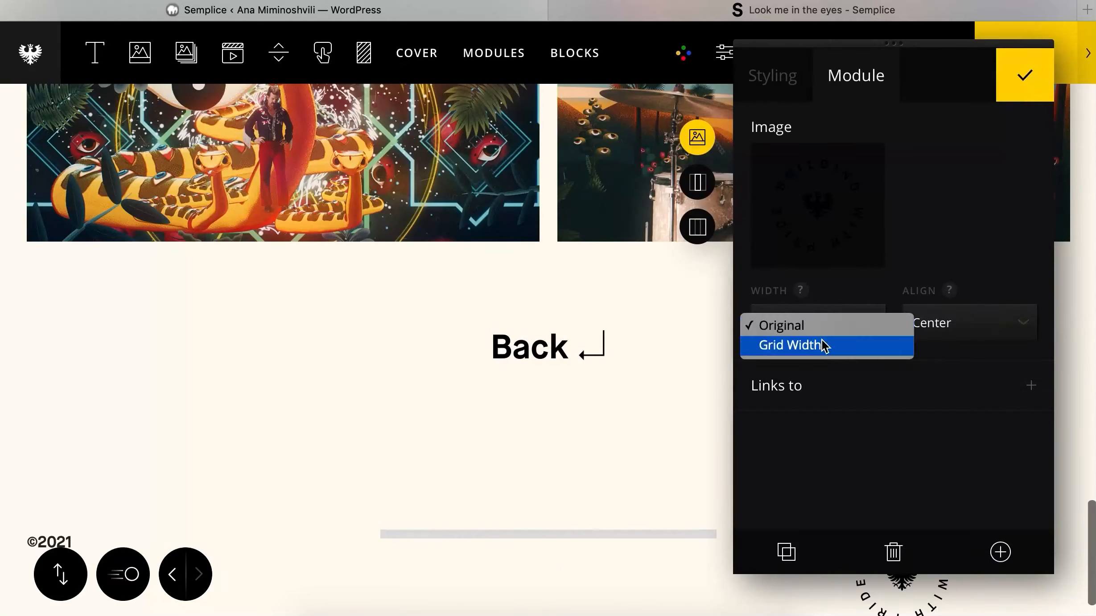
{"action": "left_click", "coordinate": [822, 346]}
{"action": "left_click", "coordinate": [1023, 81]}
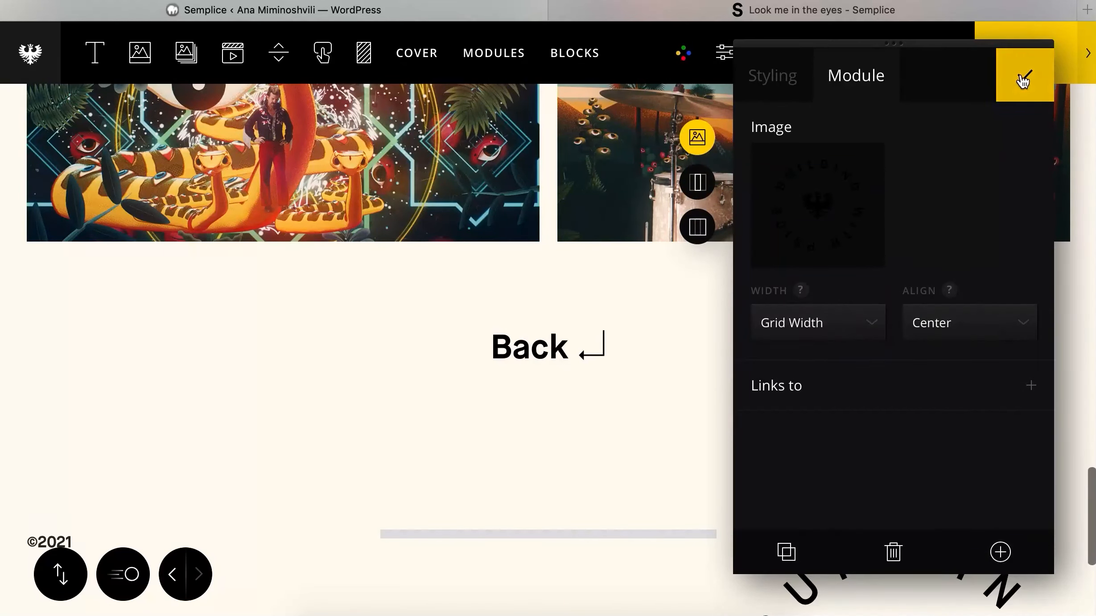
- Set the badge image's width to Original and close its settings
{"action": "scroll", "coordinate": [810, 465], "scroll_direction": "down", "scroll_amount": 7}
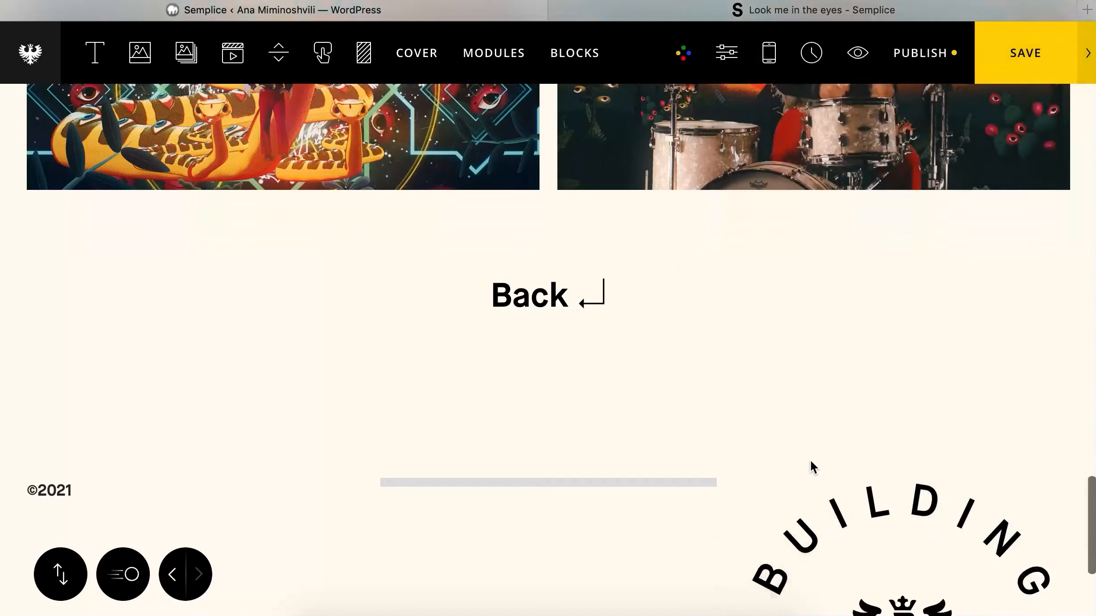
{"action": "left_click", "coordinate": [785, 350]}
{"action": "left_click", "coordinate": [844, 78]}
{"action": "left_click", "coordinate": [819, 323]}
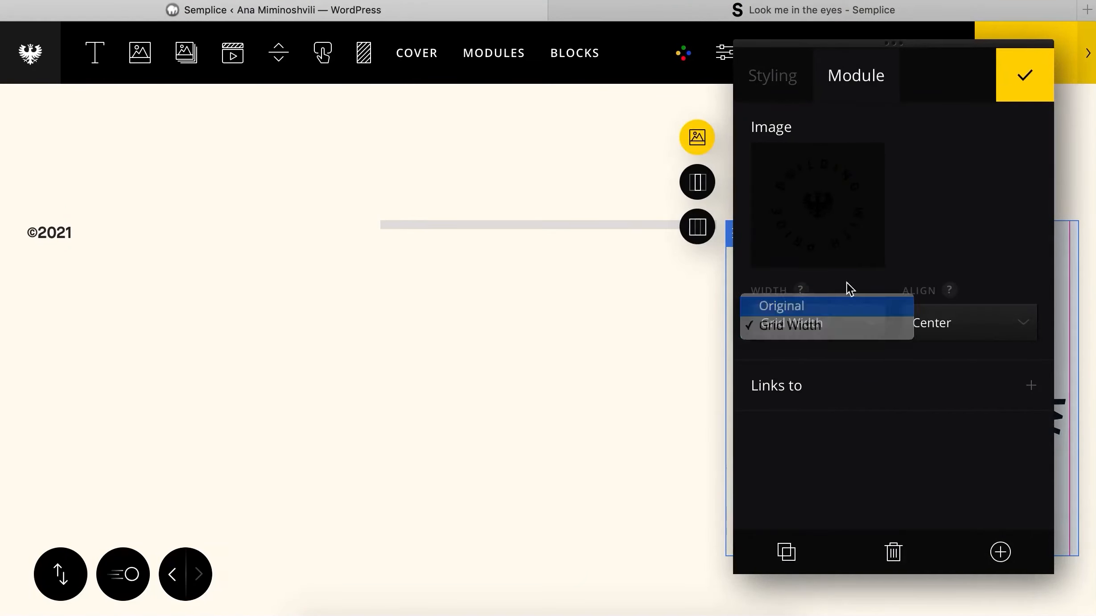
{"action": "left_click", "coordinate": [832, 307]}
{"action": "left_click", "coordinate": [1024, 75]}
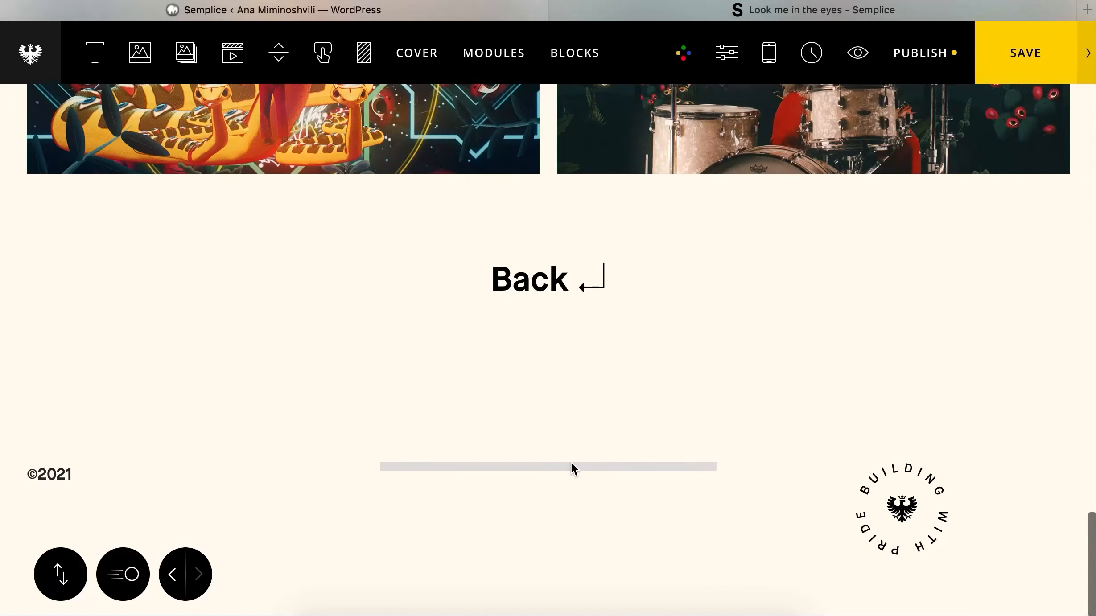
- Narrow the ©2021 and badge columns and widen the spacer column between them until the three fill the row
{"action": "left_click", "coordinate": [573, 468]}
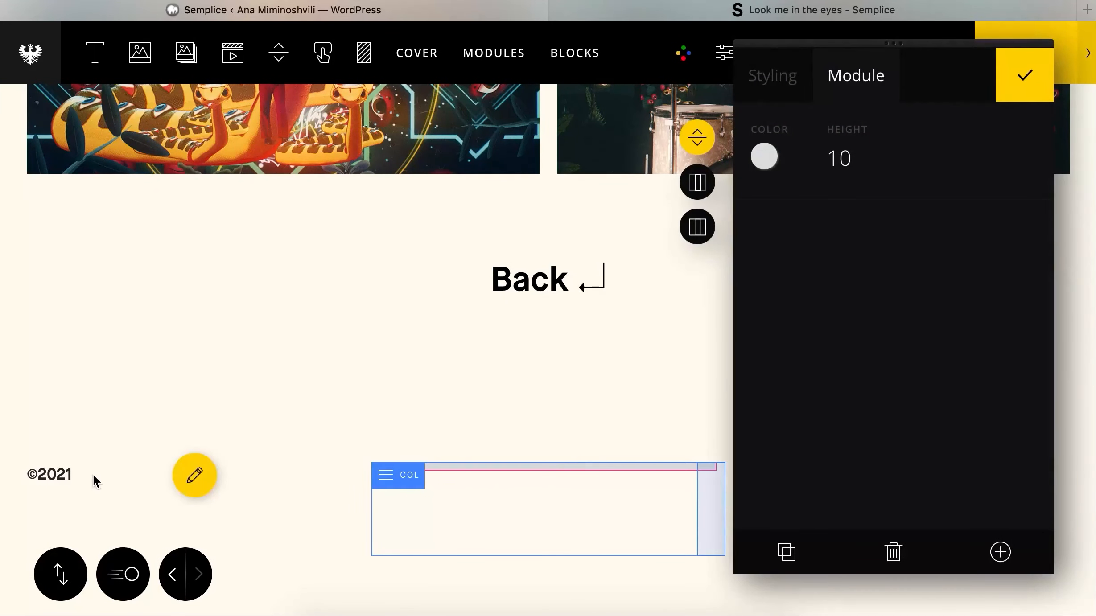
{"action": "left_click", "coordinate": [95, 482]}
{"action": "left_click_drag", "start_coordinate": [352, 501], "coordinate": [205, 490]}
{"action": "left_click", "coordinate": [330, 469]}
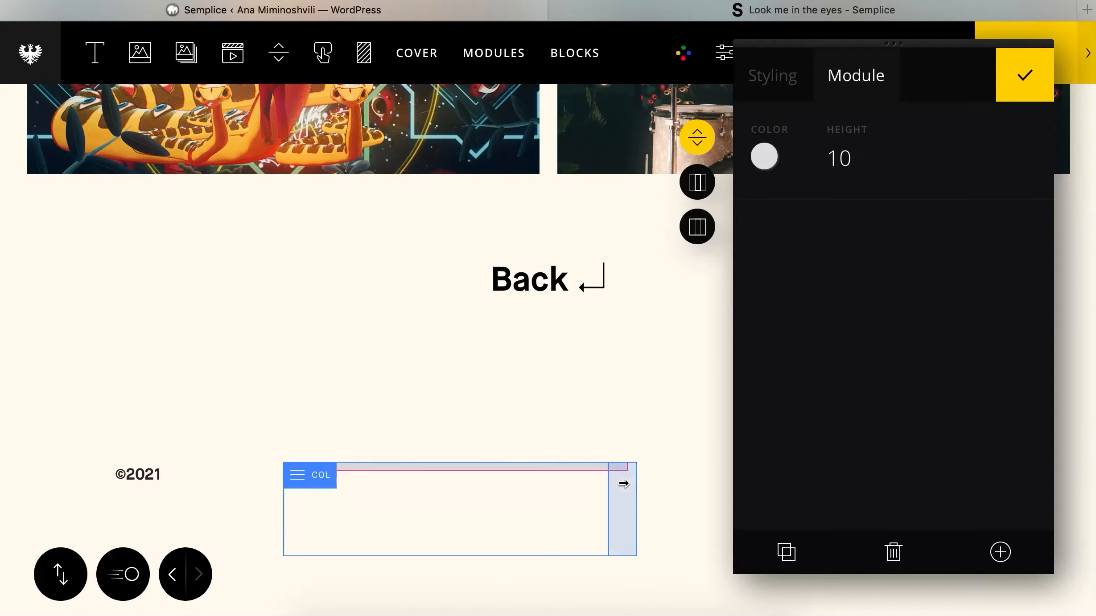
{"action": "left_click_drag", "start_coordinate": [623, 484], "coordinate": [962, 560]}
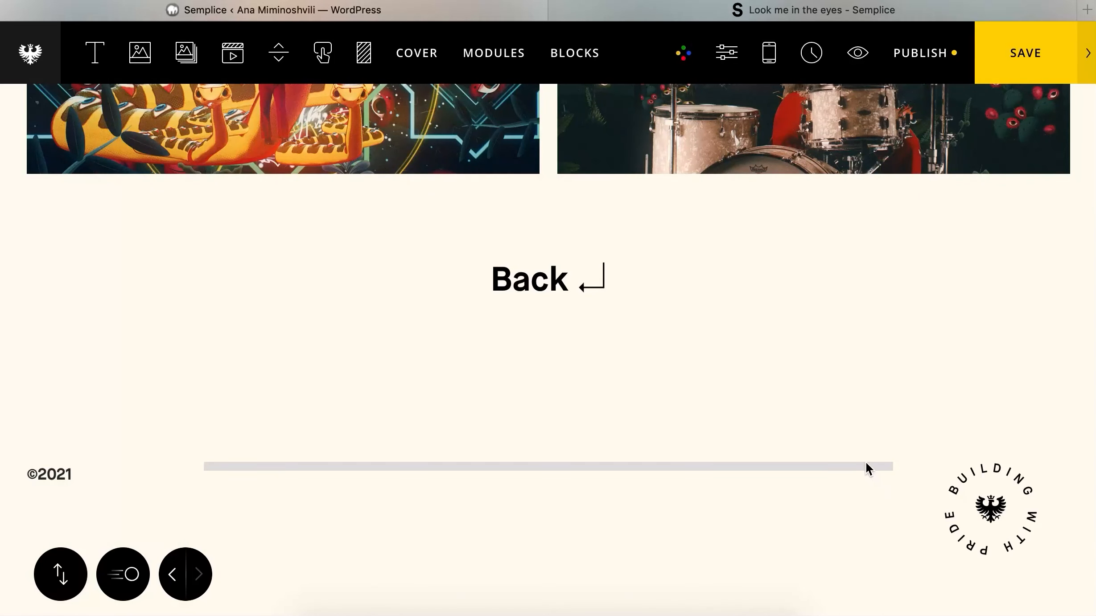
- Check the divider line on the reference page and set the spacer's color to black
{"action": "left_click", "coordinate": [856, 53]}
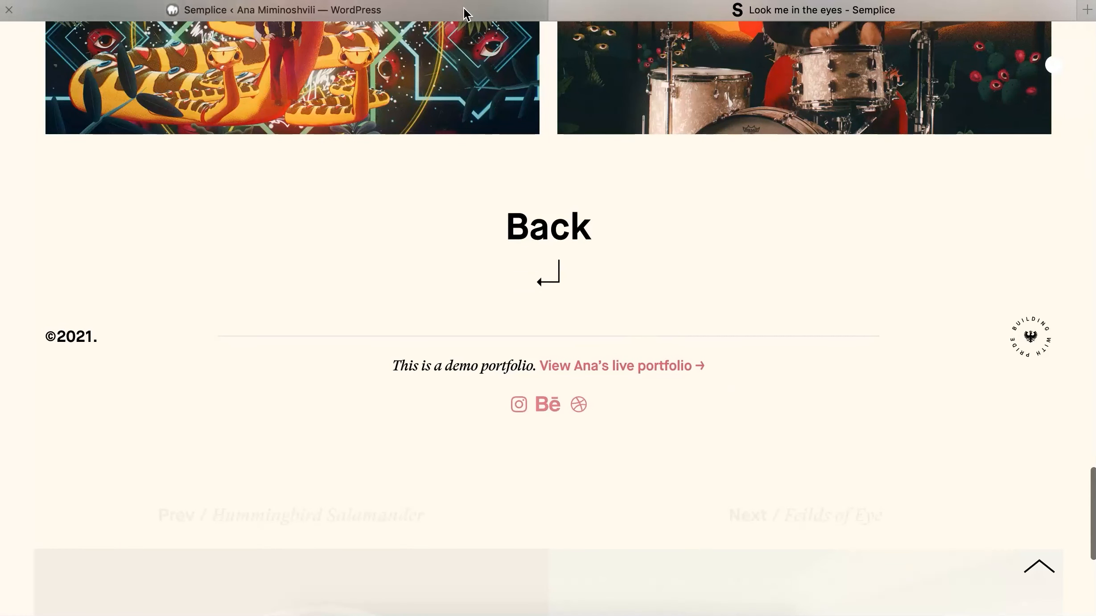
{"action": "left_click", "coordinate": [464, 9]}
{"action": "left_click", "coordinate": [608, 339]}
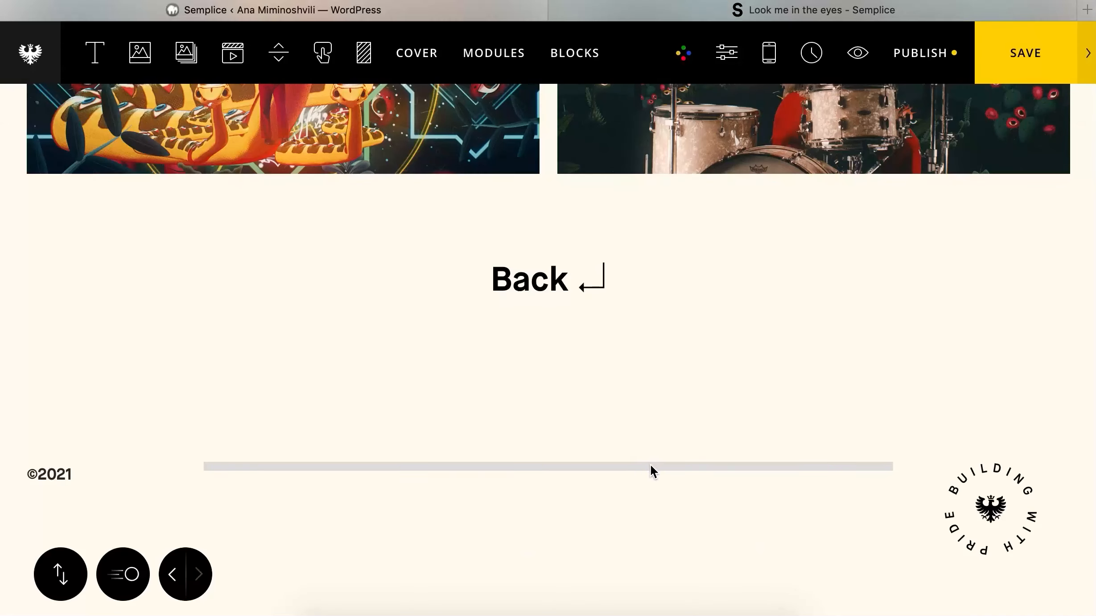
{"action": "left_click", "coordinate": [650, 466]}
{"action": "left_click", "coordinate": [753, 152]}
{"action": "left_click_drag", "start_coordinate": [789, 343], "coordinate": [794, 419]}
{"action": "left_click", "coordinate": [893, 565]}
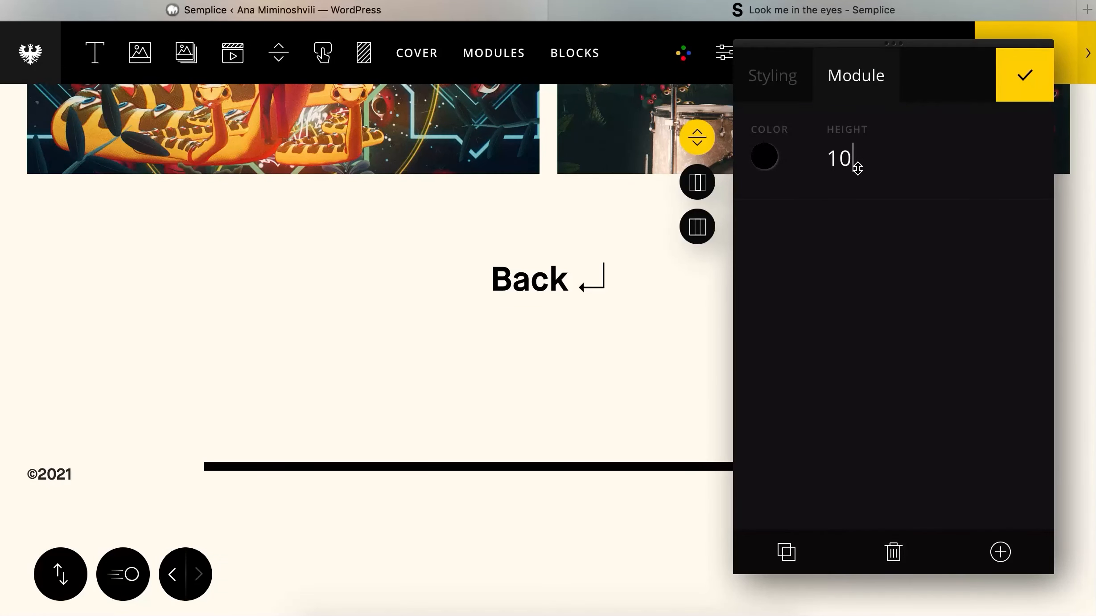
- Reduce the spacer's height to 1 to make a thin divider line
{"action": "left_click_drag", "start_coordinate": [857, 168], "coordinate": [859, 189]}
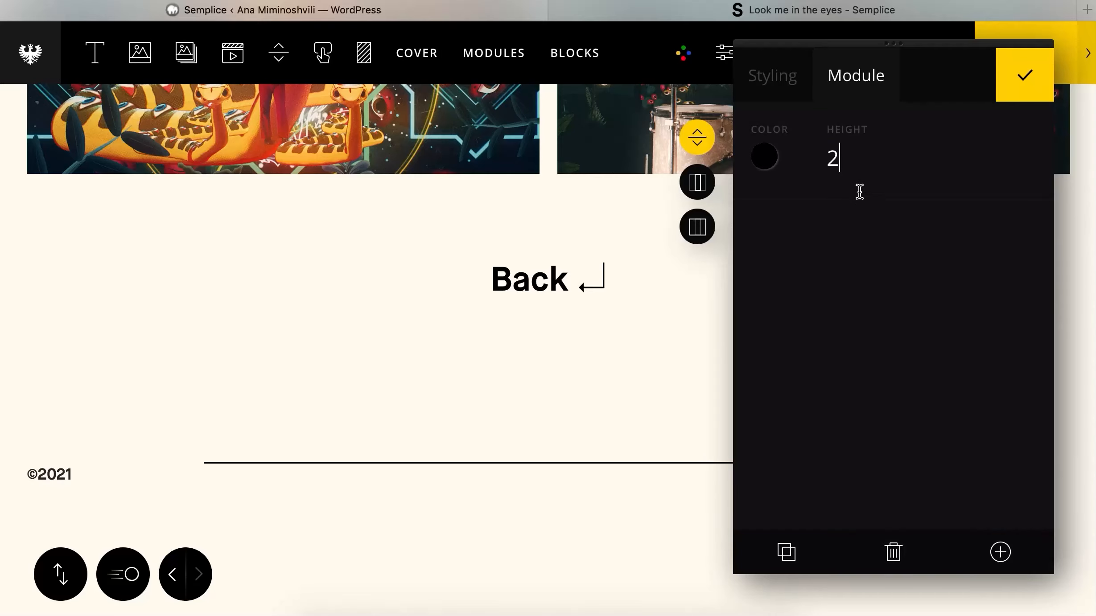
{"action": "key", "text": "Down"}
{"action": "key", "text": "Down"}
{"action": "key", "text": "Up"}
- Set the divider line's opacity to 14 and close its settings
{"action": "left_click", "coordinate": [785, 80]}
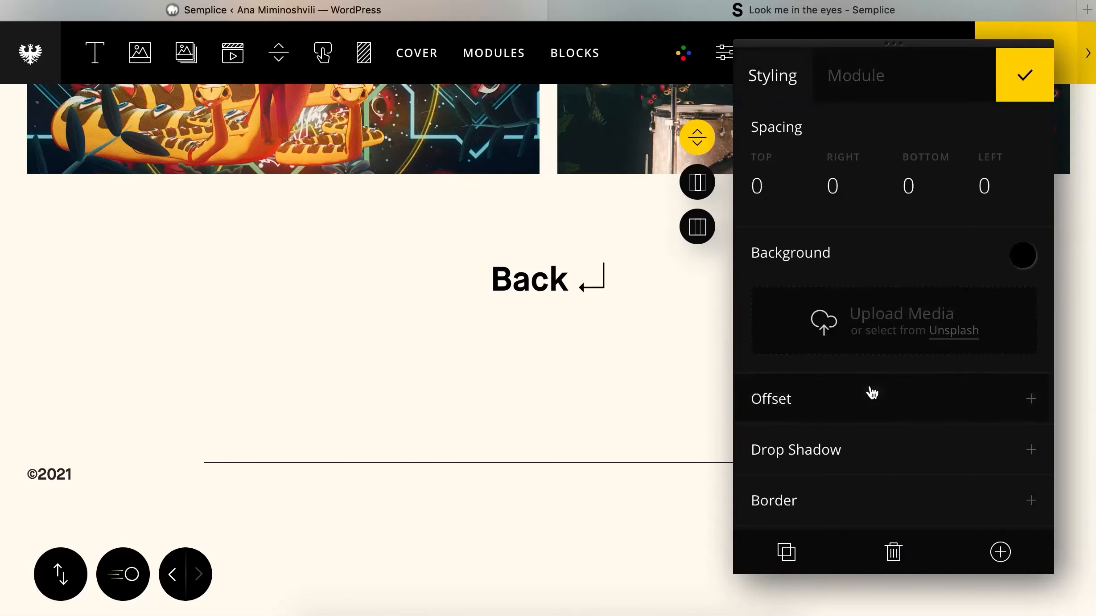
{"action": "scroll", "coordinate": [869, 423], "scroll_direction": "down", "scroll_amount": 2}
{"action": "left_click", "coordinate": [854, 479]}
{"action": "scroll", "coordinate": [811, 459], "scroll_direction": "down", "scroll_amount": 2}
{"action": "left_click_drag", "start_coordinate": [793, 456], "coordinate": [778, 480]}
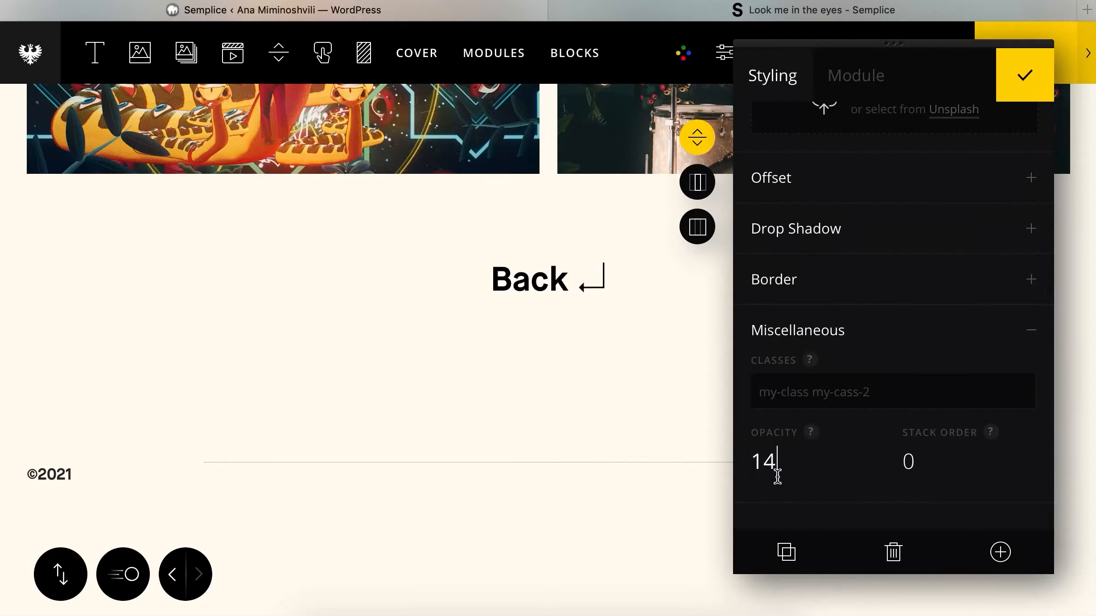
{"action": "left_click", "coordinate": [1025, 75]}
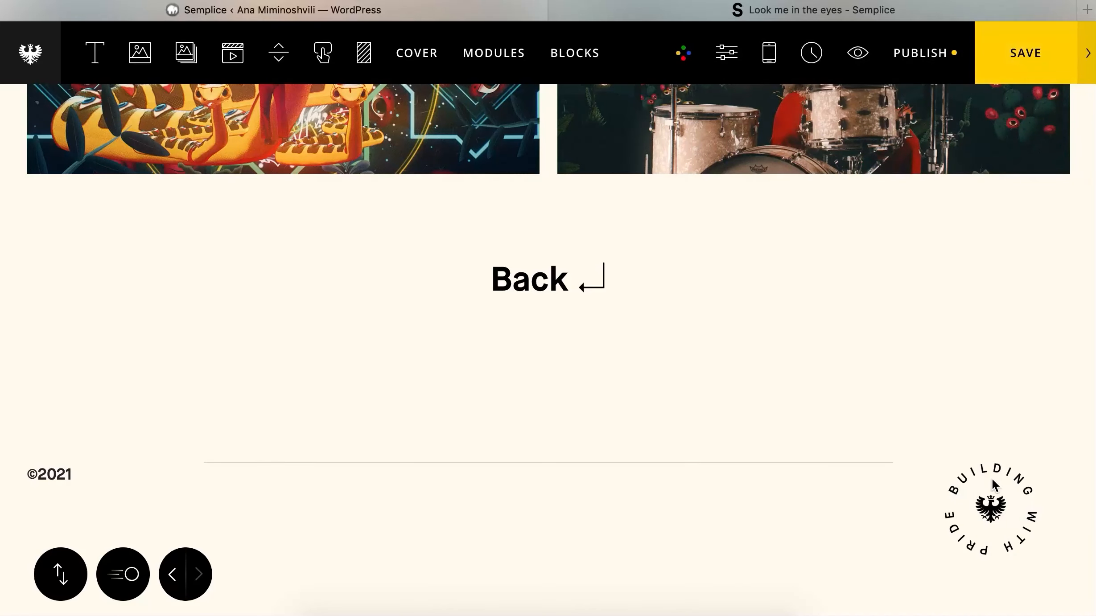
- Set the vertical alignment of the footer section to centered so the copyright, divider line and badge line up
{"action": "left_click", "coordinate": [993, 484]}
{"action": "left_click", "coordinate": [698, 227]}
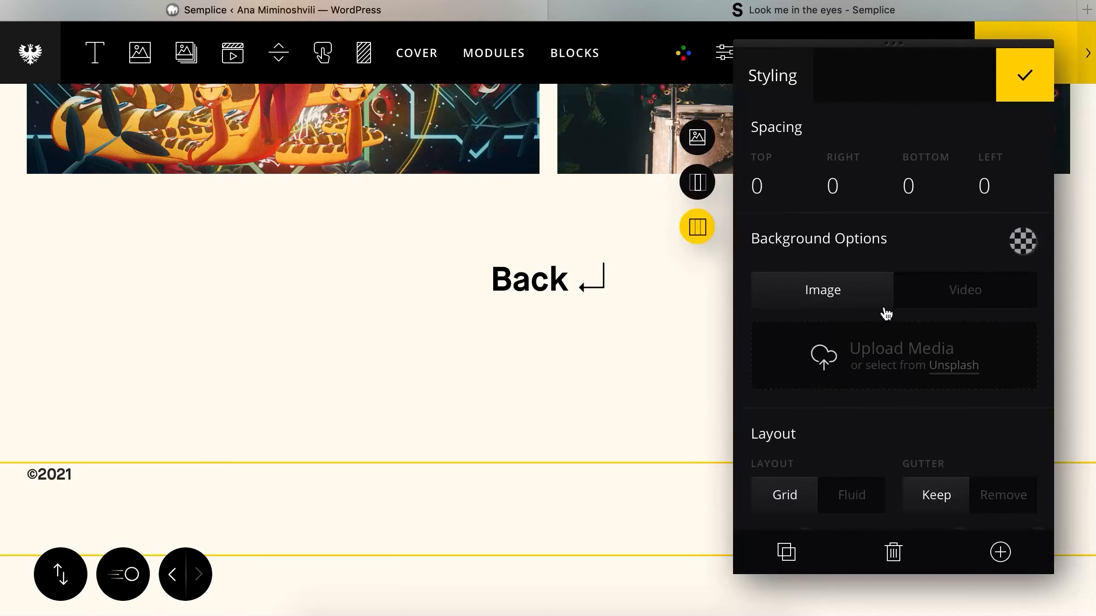
{"action": "scroll", "coordinate": [887, 314], "scroll_direction": "down", "scroll_amount": 5}
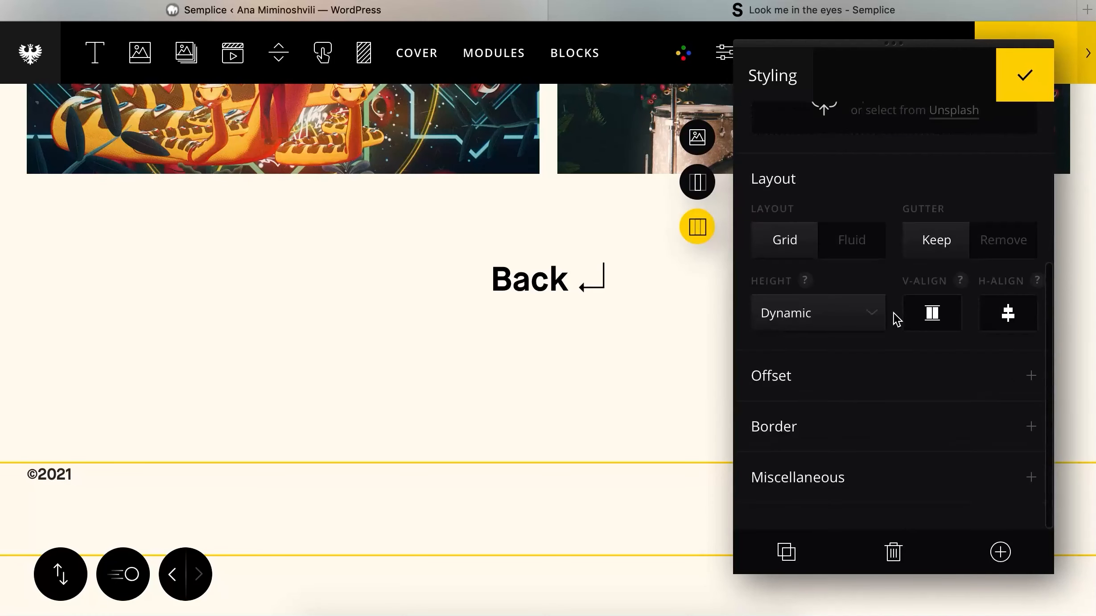
{"action": "left_click", "coordinate": [930, 317]}
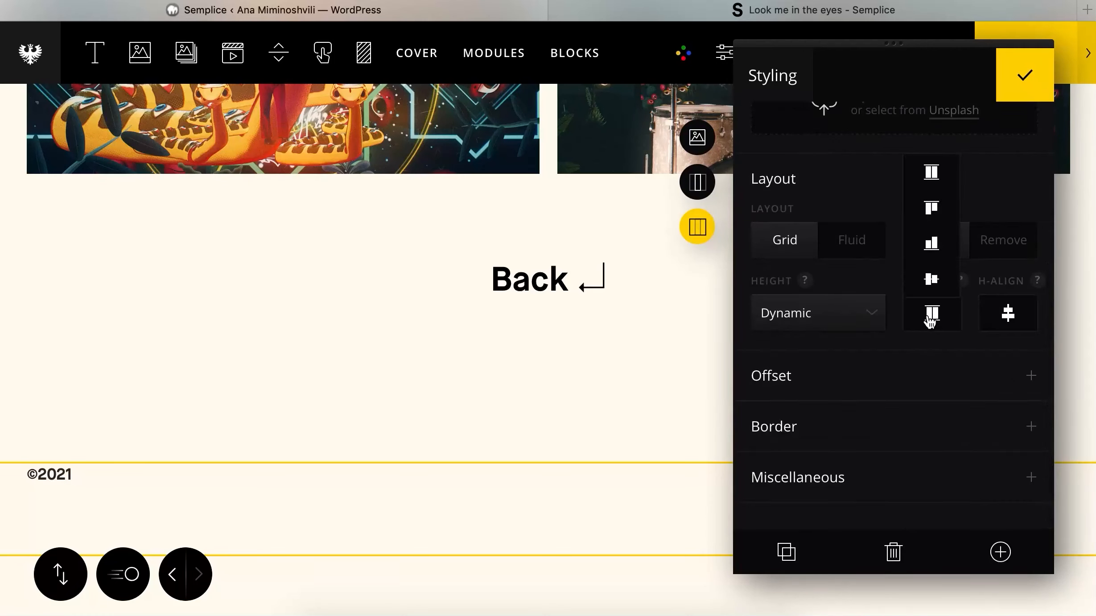
{"action": "left_click", "coordinate": [931, 281]}
{"action": "left_click", "coordinate": [1024, 75]}
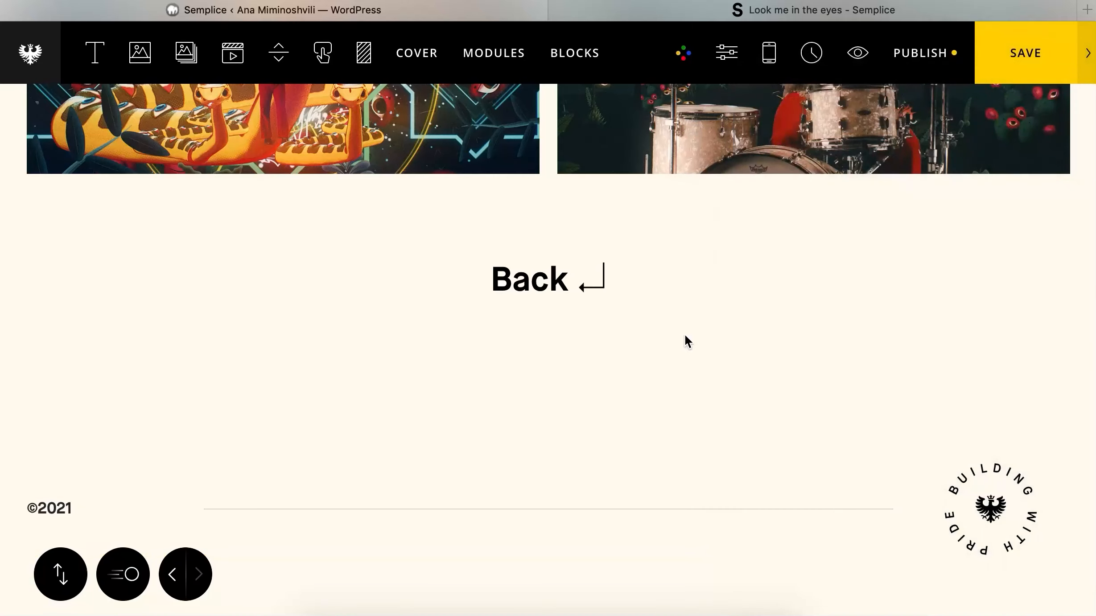
- Increase the badge's left spacing until it is a small emblem at the row's outer end, and compare it with the reference page
{"action": "left_click", "coordinate": [991, 517]}
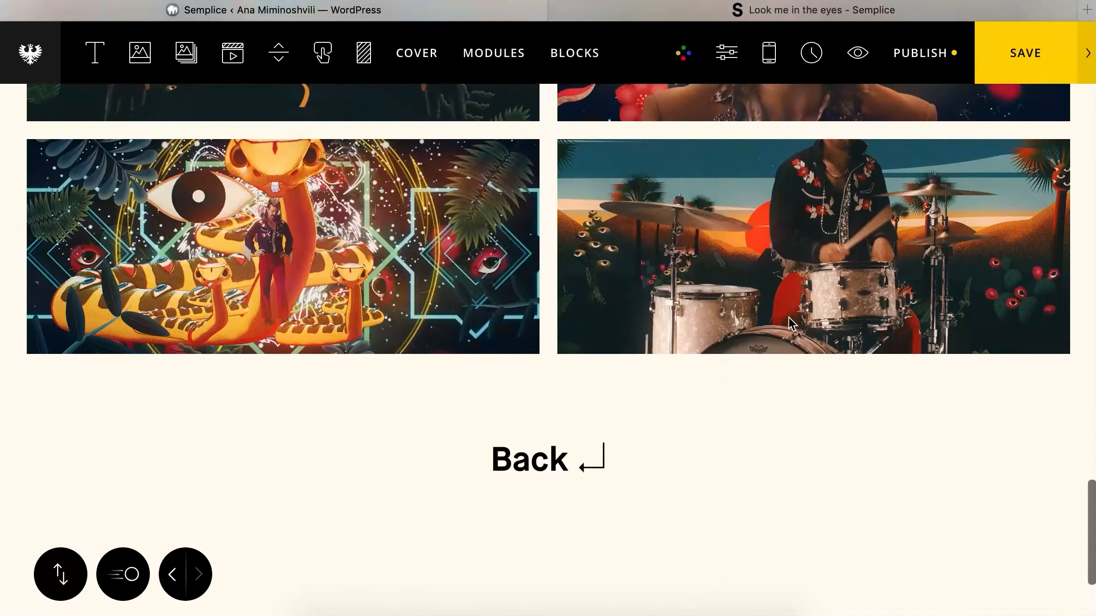
{"action": "scroll", "coordinate": [1008, 506], "scroll_direction": "down", "scroll_amount": 4}
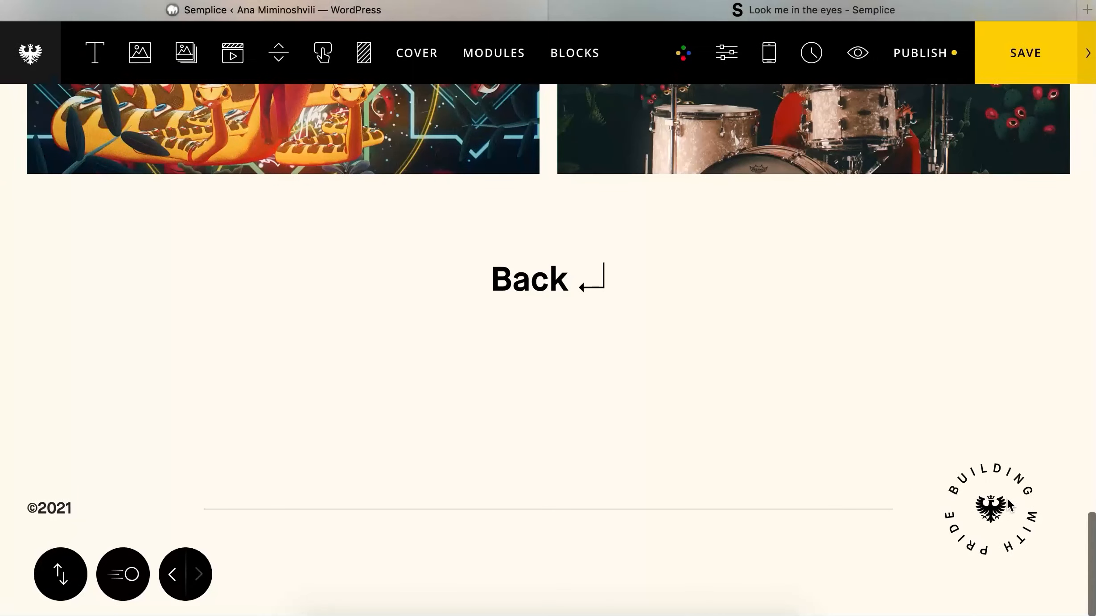
{"action": "left_click", "coordinate": [1008, 505]}
{"action": "left_click_drag", "start_coordinate": [865, 42], "coordinate": [548, 37]}
{"action": "scroll", "coordinate": [829, 236], "scroll_direction": "down", "scroll_amount": 2}
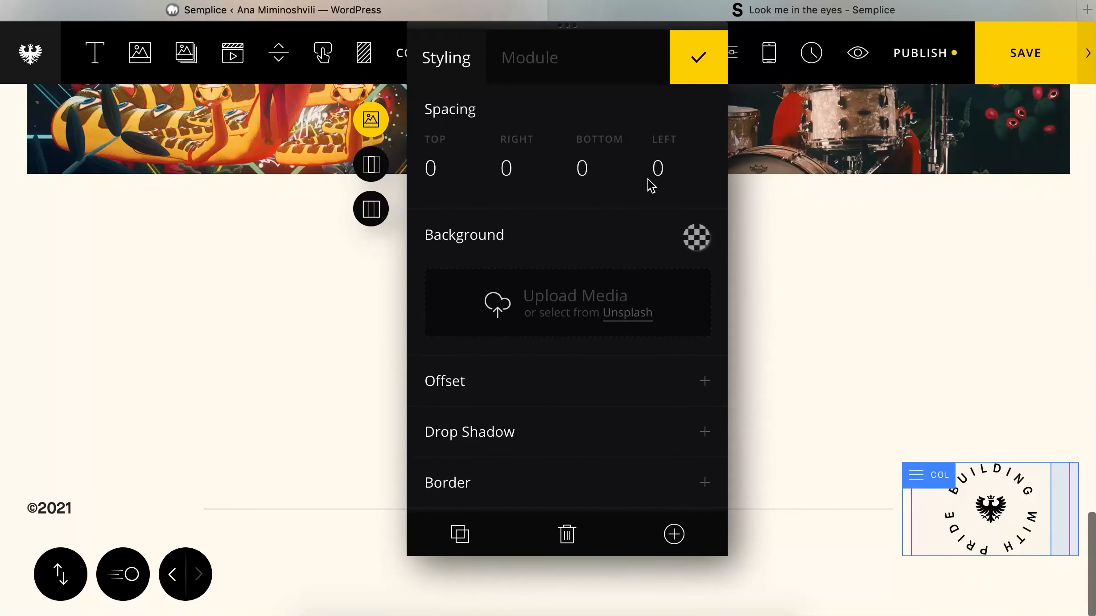
{"action": "mouse_move", "coordinate": [661, 171]}
{"action": "left_mouse_down"}
{"action": "mouse_move", "coordinate": [660, 73]}
{"action": "mouse_move", "coordinate": [658, 171]}
{"action": "left_mouse_up"}
{"action": "left_click_drag", "start_coordinate": [467, 165], "coordinate": [547, 177]}
{"action": "left_click_drag", "start_coordinate": [675, 185], "coordinate": [676, 123]}
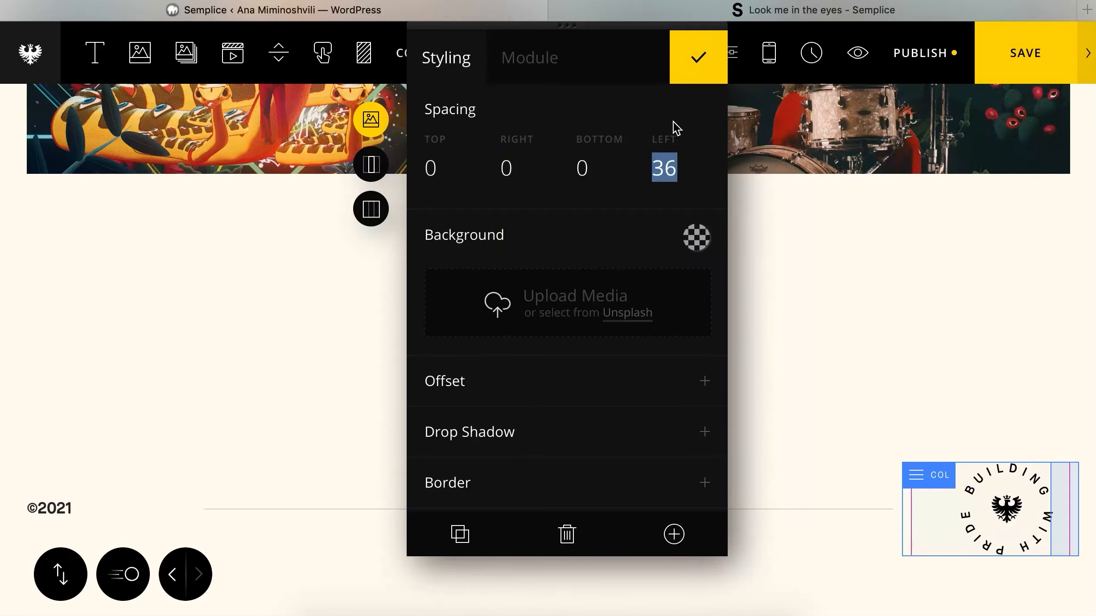
{"action": "left_click_drag", "start_coordinate": [670, 168], "coordinate": [669, 63]}
{"action": "left_click_drag", "start_coordinate": [672, 149], "coordinate": [680, 120]}
{"action": "left_click", "coordinate": [695, 67]}
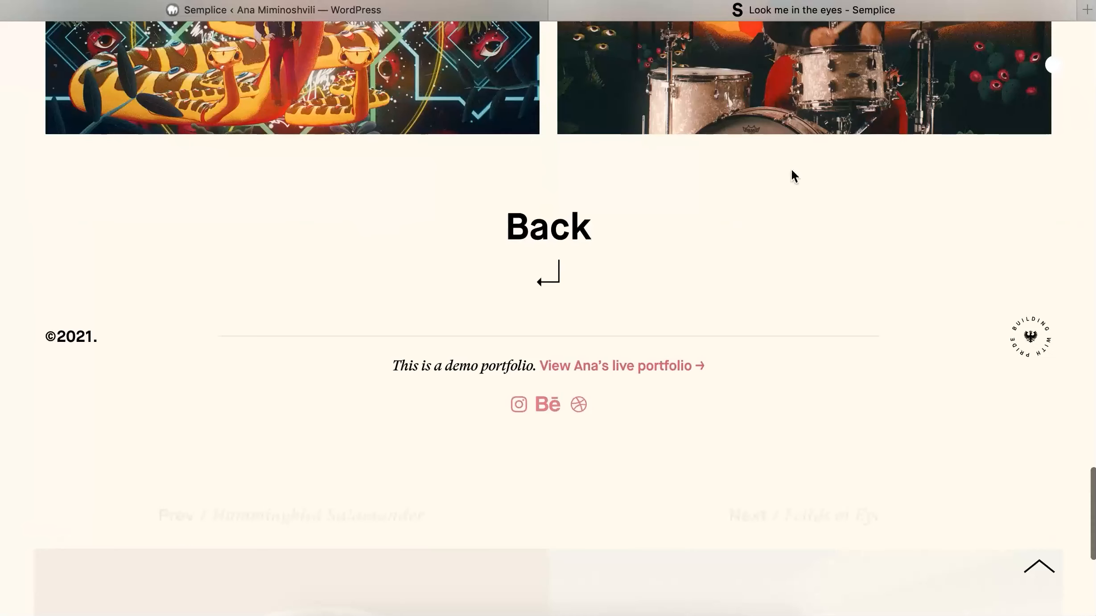
{"action": "left_click", "coordinate": [464, 12]}
{"action": "left_click", "coordinate": [635, 381]}
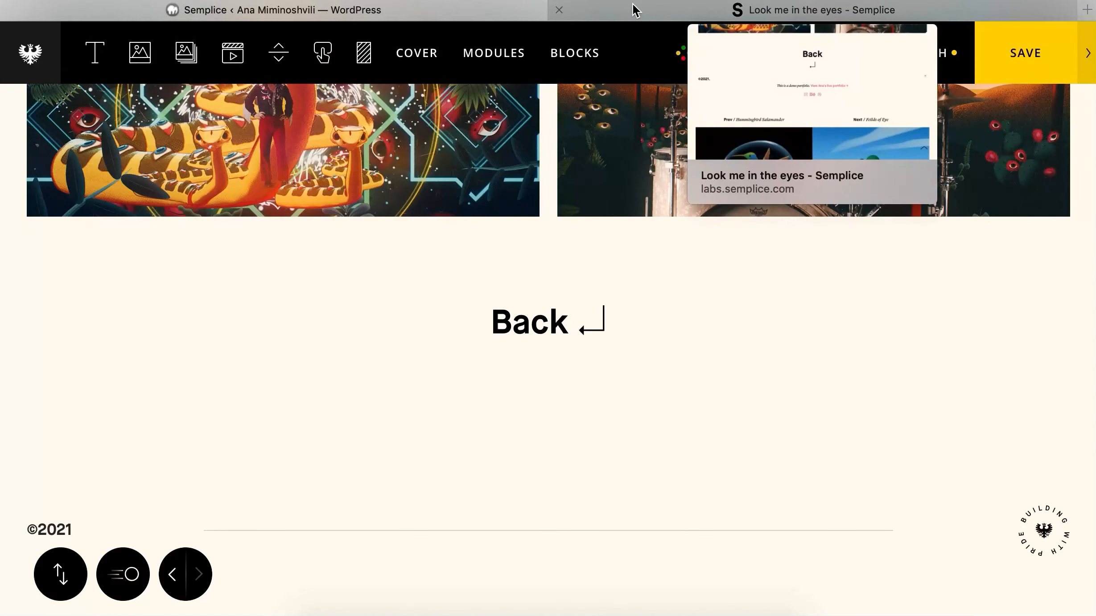
- Copy the "This is a demo portfolio" line with its live portfolio link text from the reference page
{"action": "left_click", "coordinate": [636, 10]}
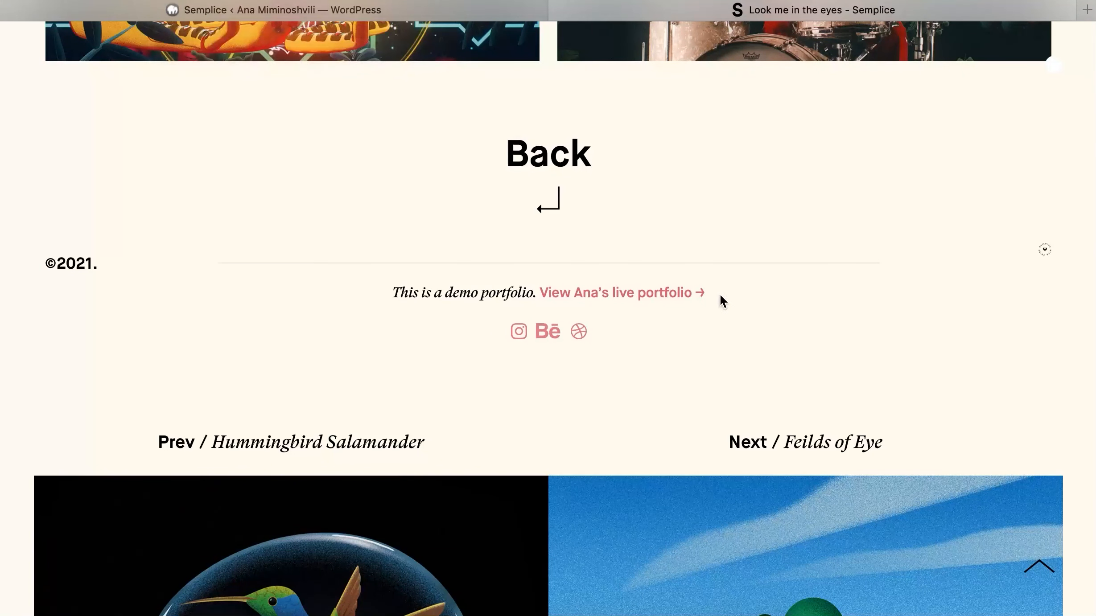
{"action": "triple_click", "coordinate": [372, 294]}
{"action": "key", "text": "super+c"}
{"action": "left_click", "coordinate": [353, 11]}
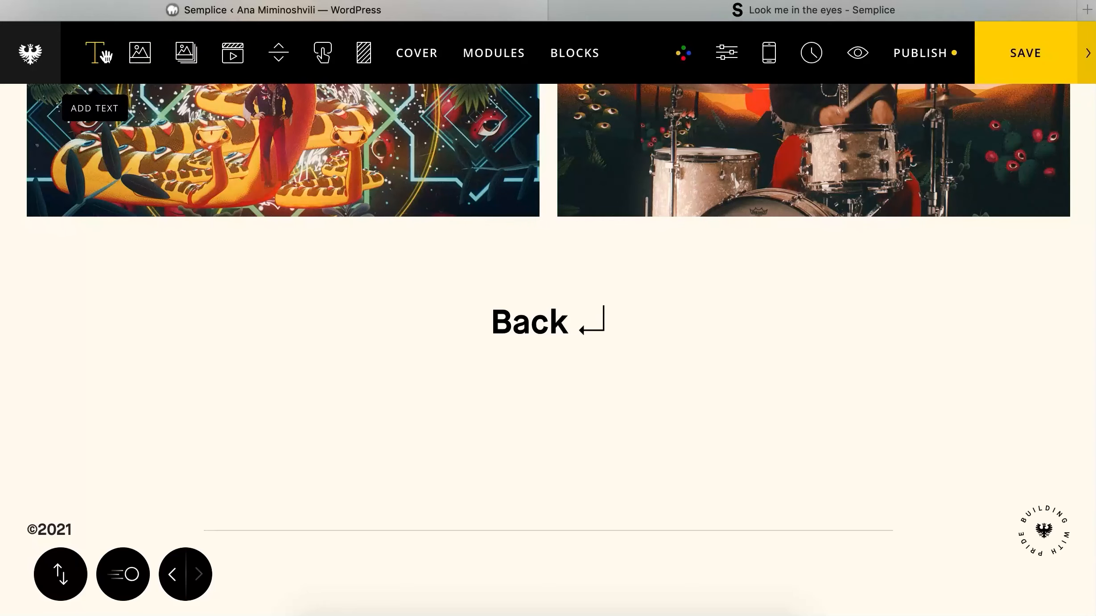
- Add a text block below the footer row, replace its default text with the copied demo portfolio line, and center it
{"action": "left_click_drag", "start_coordinate": [106, 56], "coordinate": [597, 472]}
{"action": "left_click", "coordinate": [550, 526]}
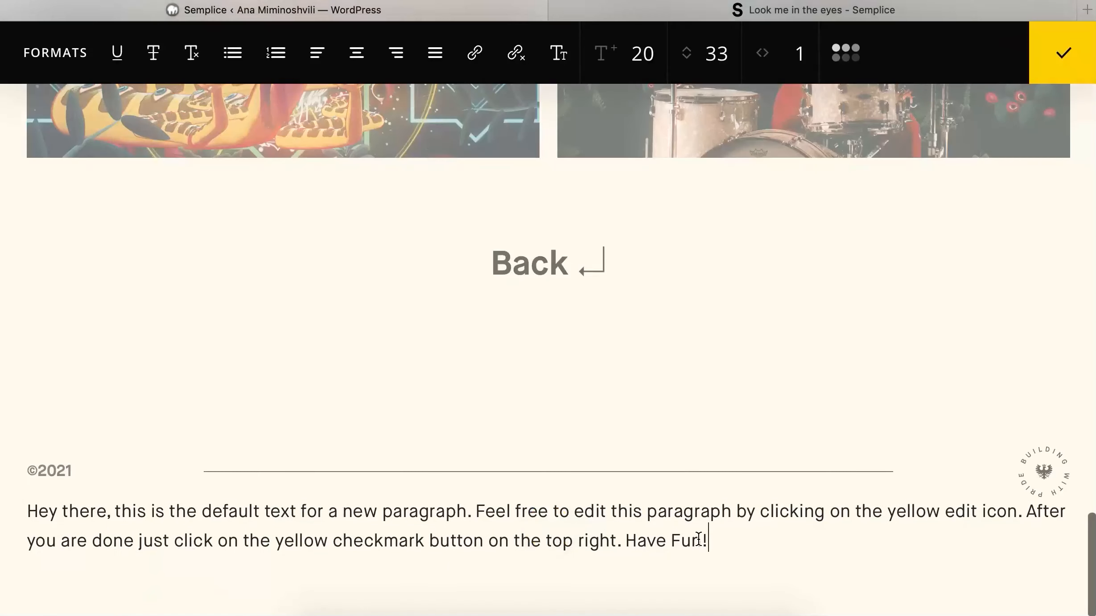
{"action": "left_click_drag", "start_coordinate": [712, 540], "coordinate": [683, 482]}
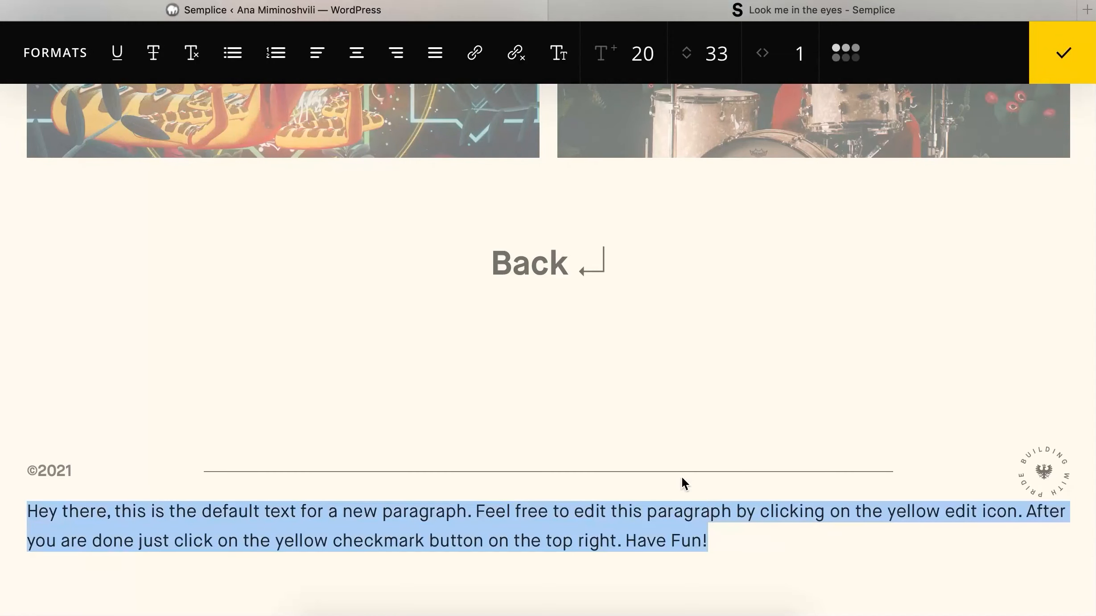
{"action": "key", "text": "super+v"}
{"action": "left_click_drag", "start_coordinate": [489, 538], "coordinate": [356, 478]}
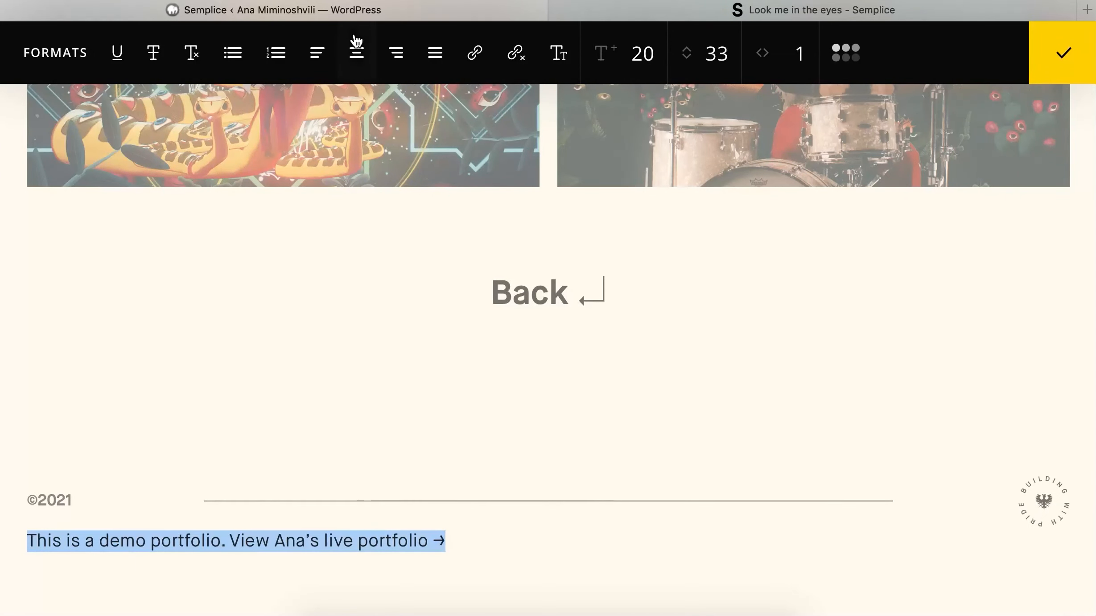
{"action": "left_click", "coordinate": [364, 59]}
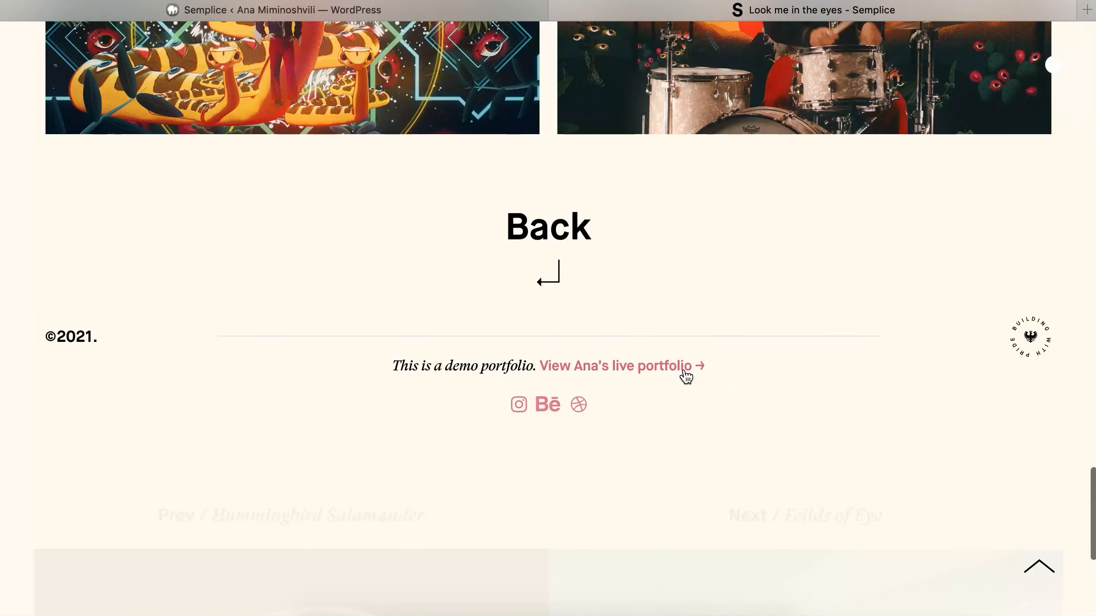
- Compare the demo portfolio line with the reference page and set its font to GT Super Text Regular Italic
{"action": "left_click", "coordinate": [464, 12]}
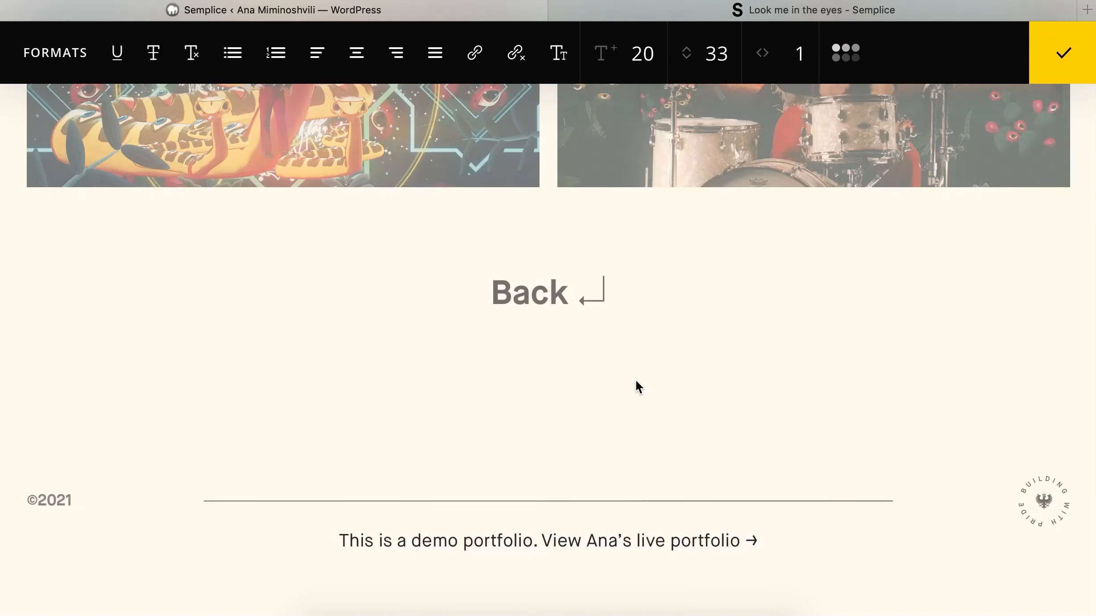
{"action": "scroll", "coordinate": [635, 381], "scroll_direction": "down", "scroll_amount": 2}
{"action": "left_click_drag", "start_coordinate": [771, 549], "coordinate": [326, 533]}
{"action": "left_click", "coordinate": [559, 52]}
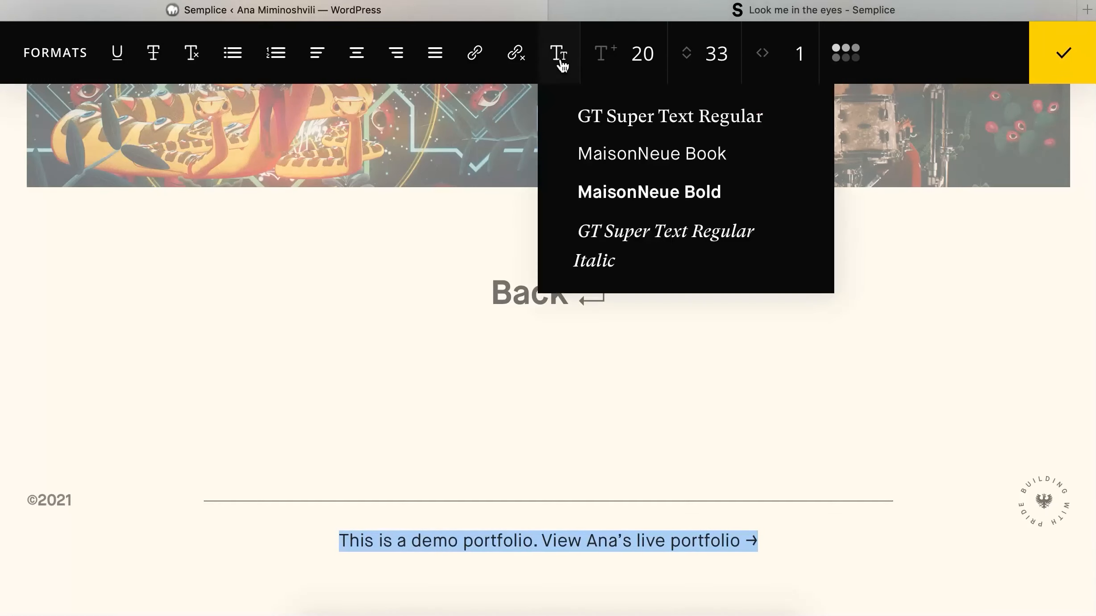
{"action": "left_click", "coordinate": [635, 202]}
{"action": "left_click", "coordinate": [726, 7]}
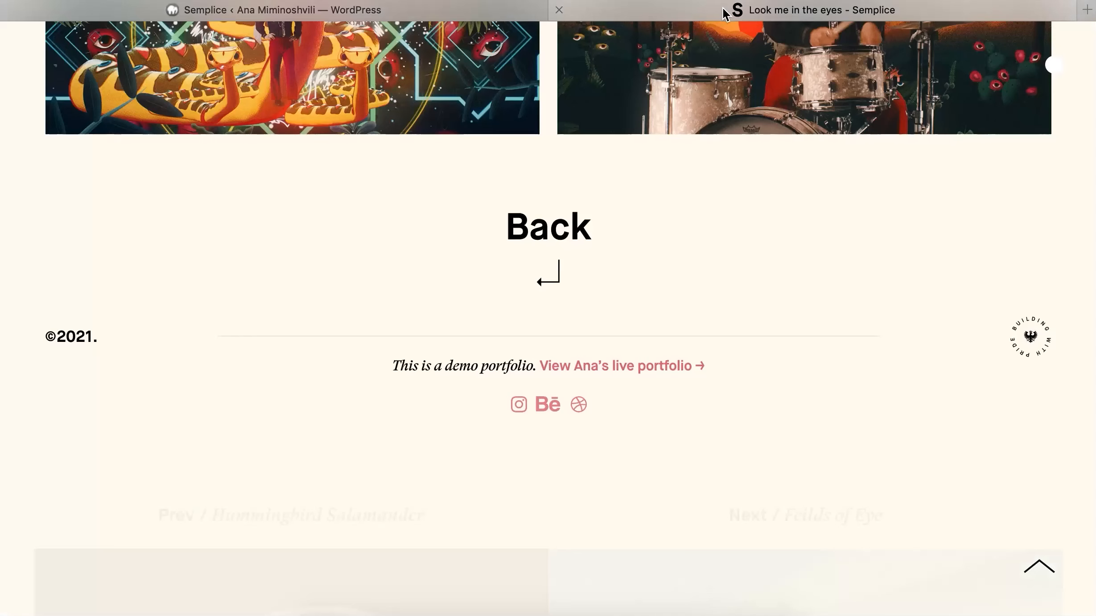
{"action": "left_click", "coordinate": [490, 12]}
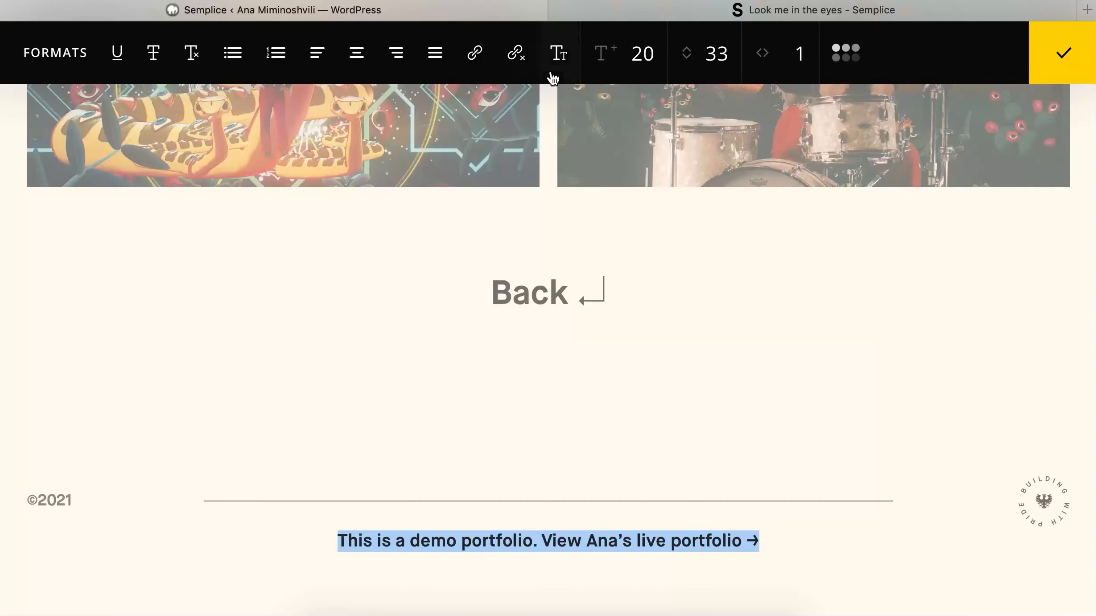
{"action": "left_click", "coordinate": [550, 57]}
{"action": "left_click", "coordinate": [631, 237]}
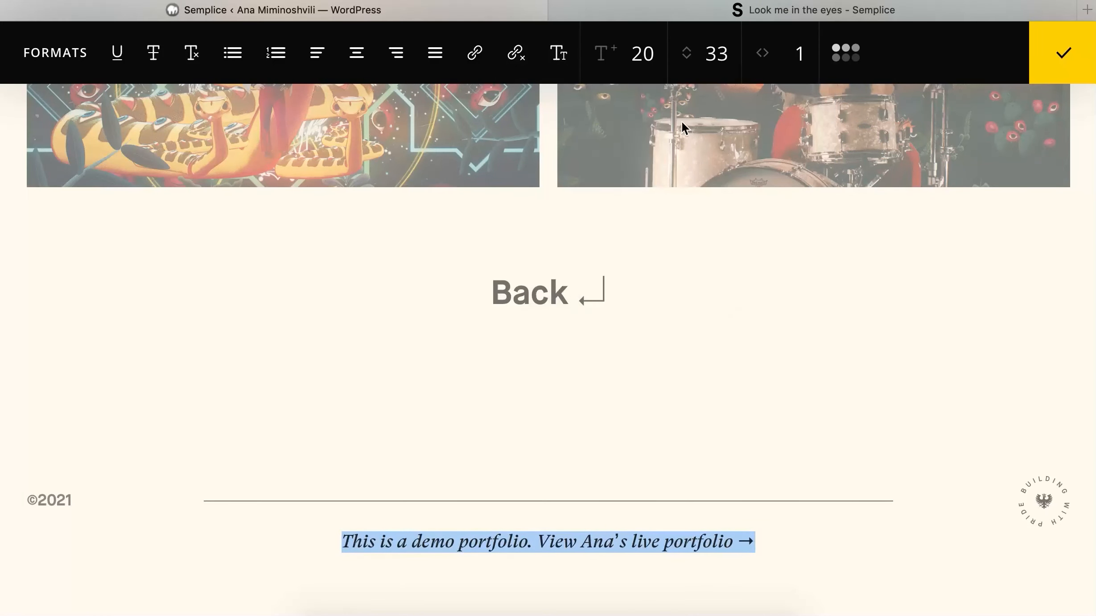
- Set the demo portfolio line to font size 16, line height 16 and letter spacing -1
{"action": "left_click_drag", "start_coordinate": [655, 69], "coordinate": [655, 77]}
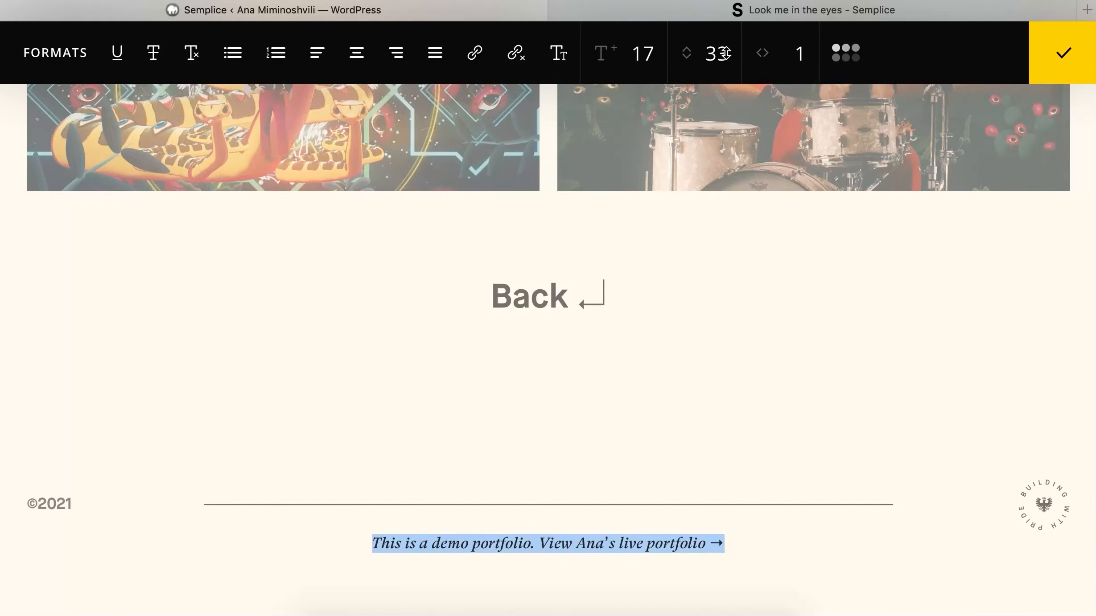
{"action": "left_click_drag", "start_coordinate": [726, 53], "coordinate": [737, 142]}
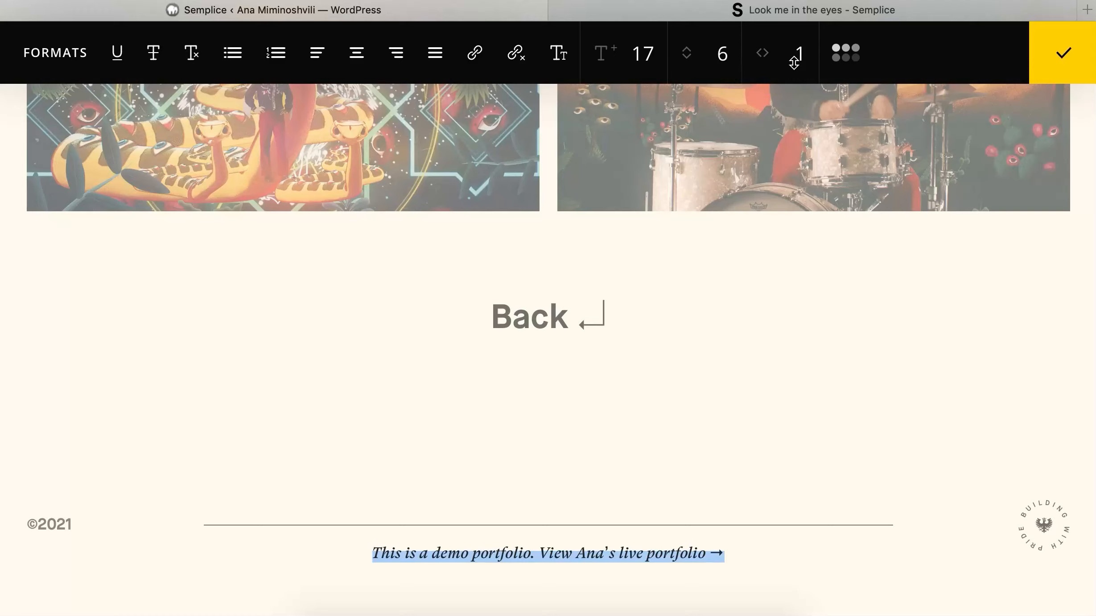
{"action": "left_click_drag", "start_coordinate": [797, 63], "coordinate": [796, 70]}
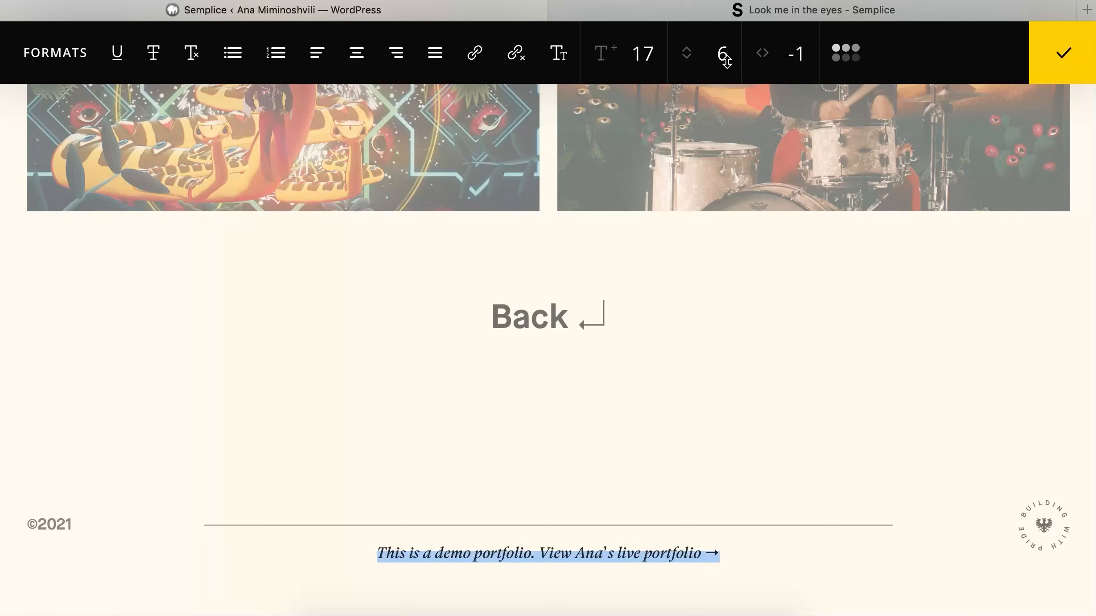
{"action": "left_click_drag", "start_coordinate": [725, 61], "coordinate": [728, 32]}
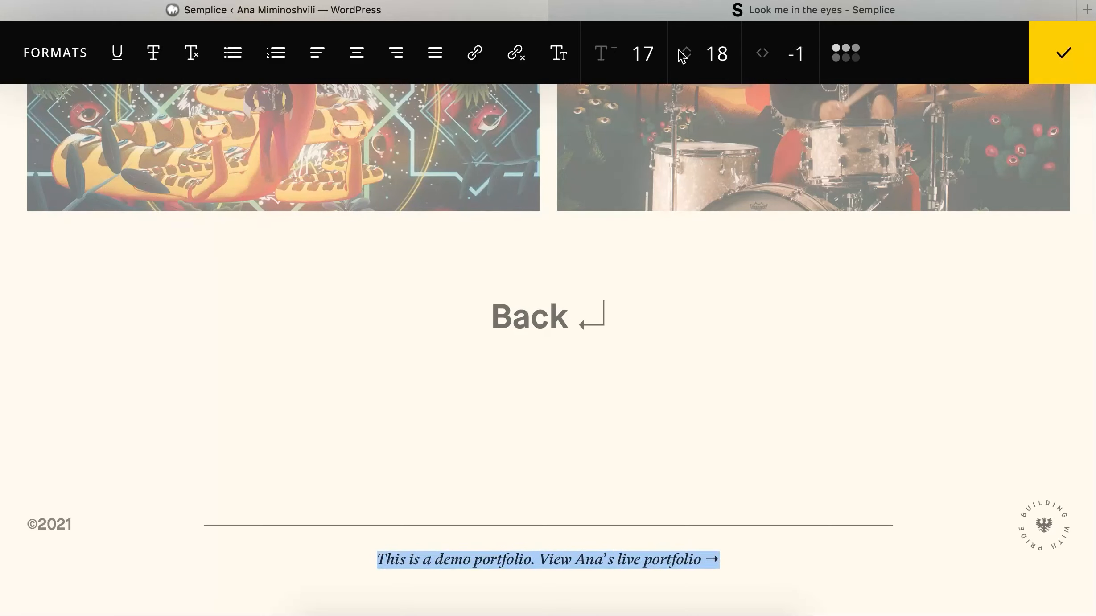
{"action": "left_click_drag", "start_coordinate": [661, 53], "coordinate": [721, 52]}
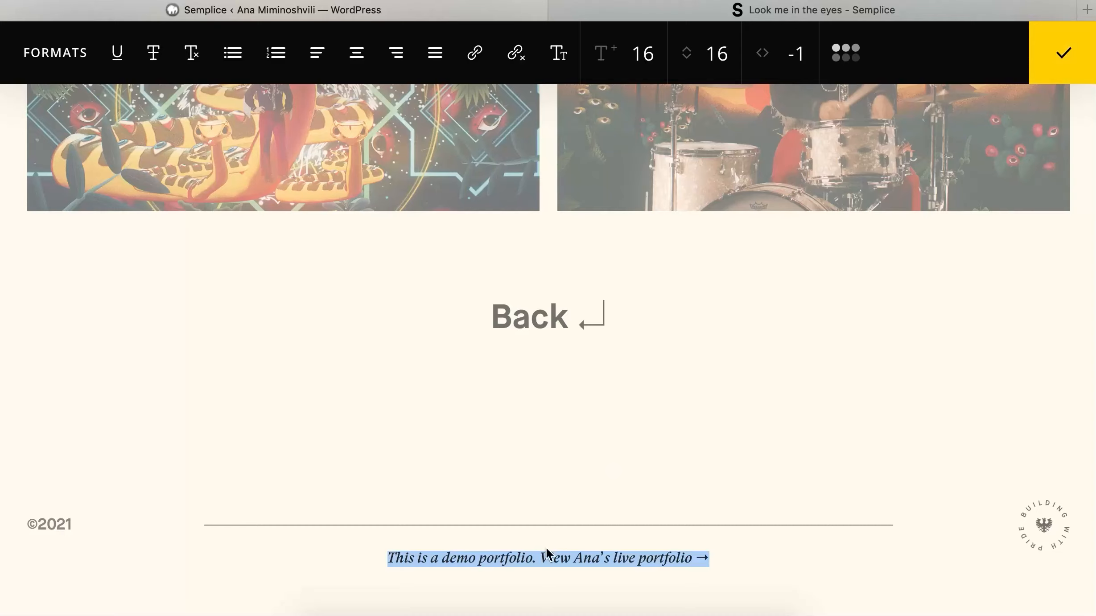
- Change only the live portfolio link text with its arrow to MaisonNeue Bold with letter spacing -5
{"action": "left_click_drag", "start_coordinate": [540, 560], "coordinate": [732, 563]}
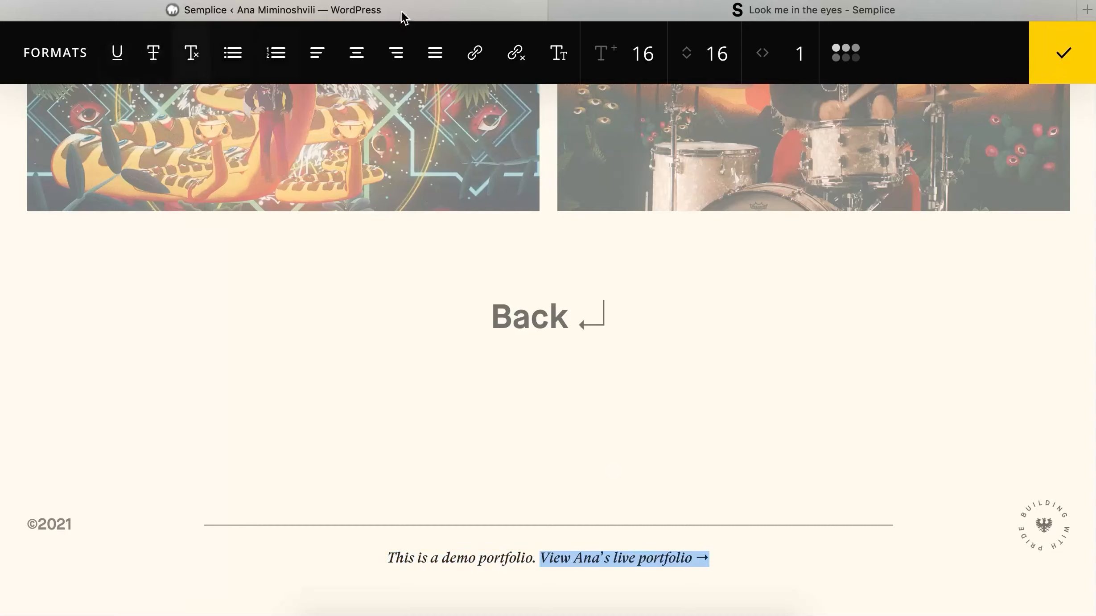
{"action": "left_click", "coordinate": [557, 53]}
{"action": "left_click", "coordinate": [678, 194]}
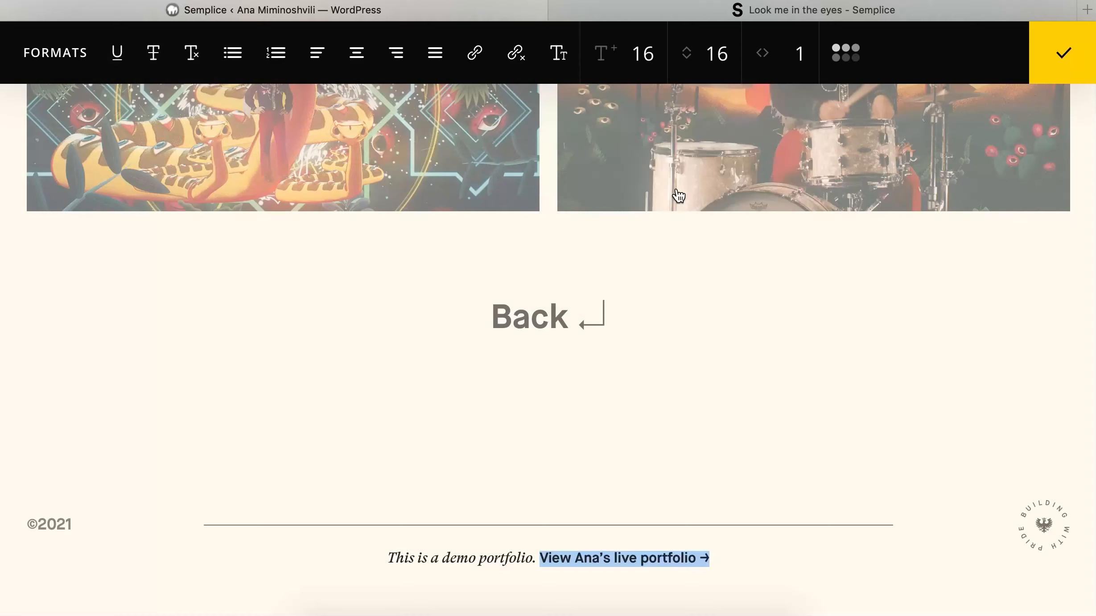
{"action": "left_click_drag", "start_coordinate": [803, 51], "coordinate": [804, 70]}
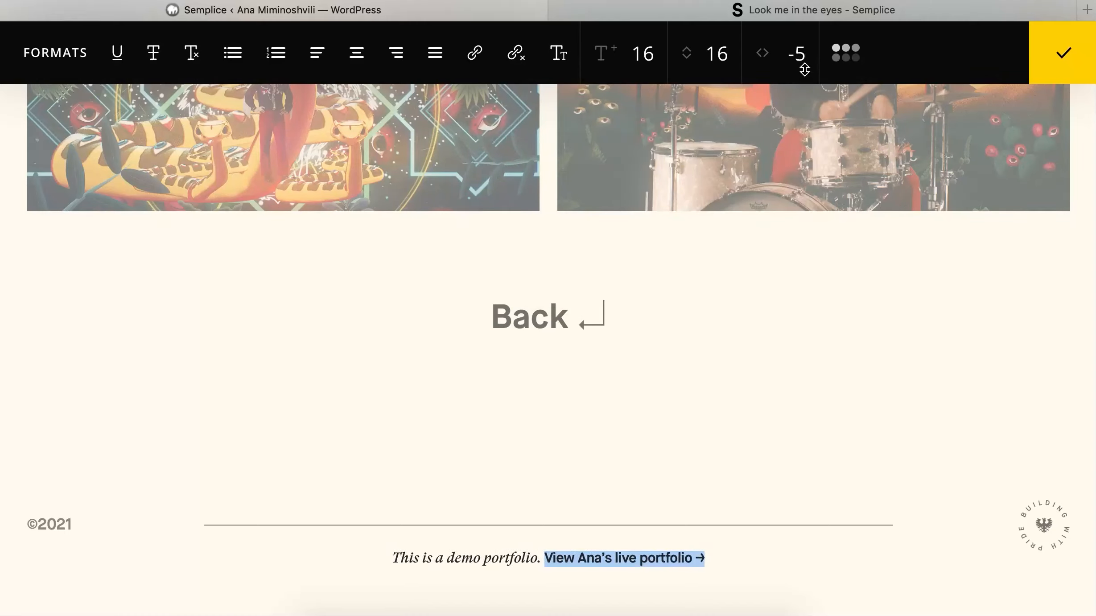
- Color the live portfolio link text with #e07587
{"action": "left_click", "coordinate": [845, 67]}
{"action": "double_click", "coordinate": [879, 320]}
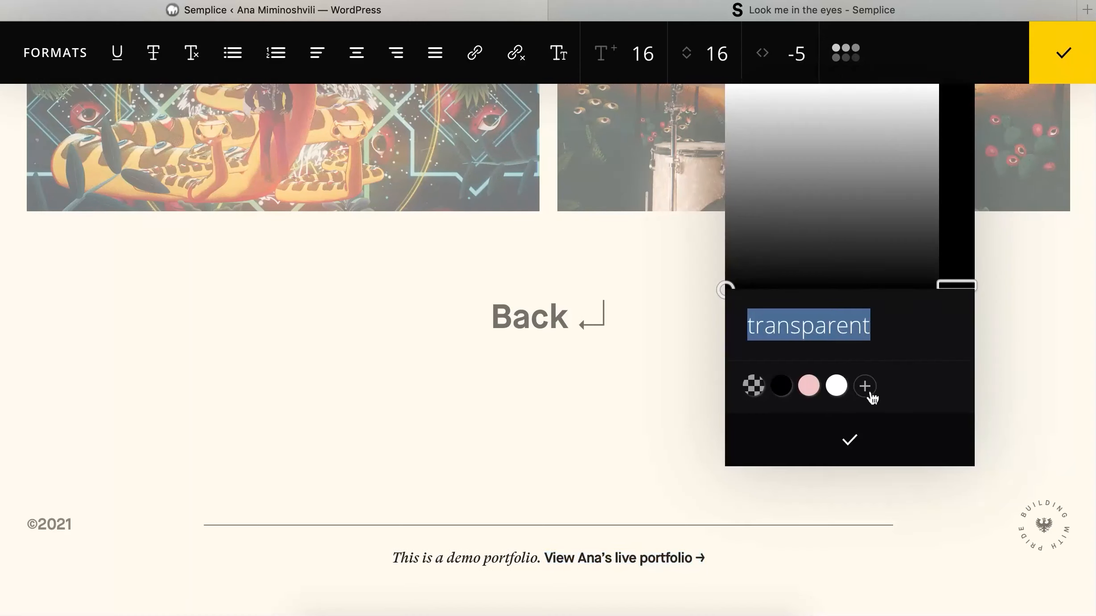
{"action": "type", "text": "#e07587"}
{"action": "left_click", "coordinate": [851, 443]}
- Link the live portfolio text with its arrow to the artist's website address, opening in a new window
{"action": "left_click_drag", "start_coordinate": [709, 558], "coordinate": [552, 560]}
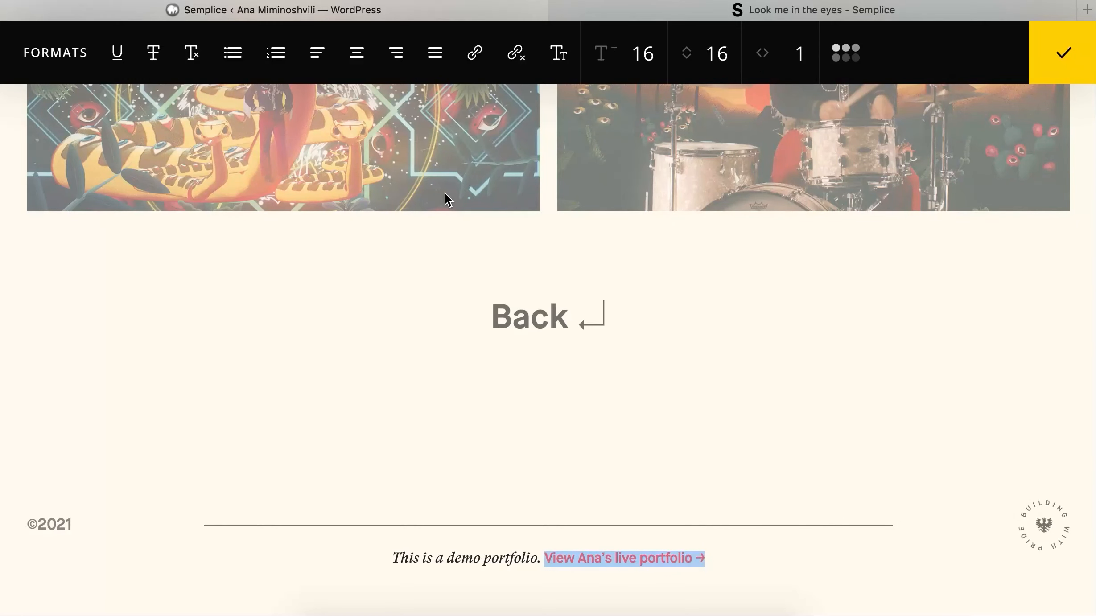
{"action": "left_click", "coordinate": [484, 62]}
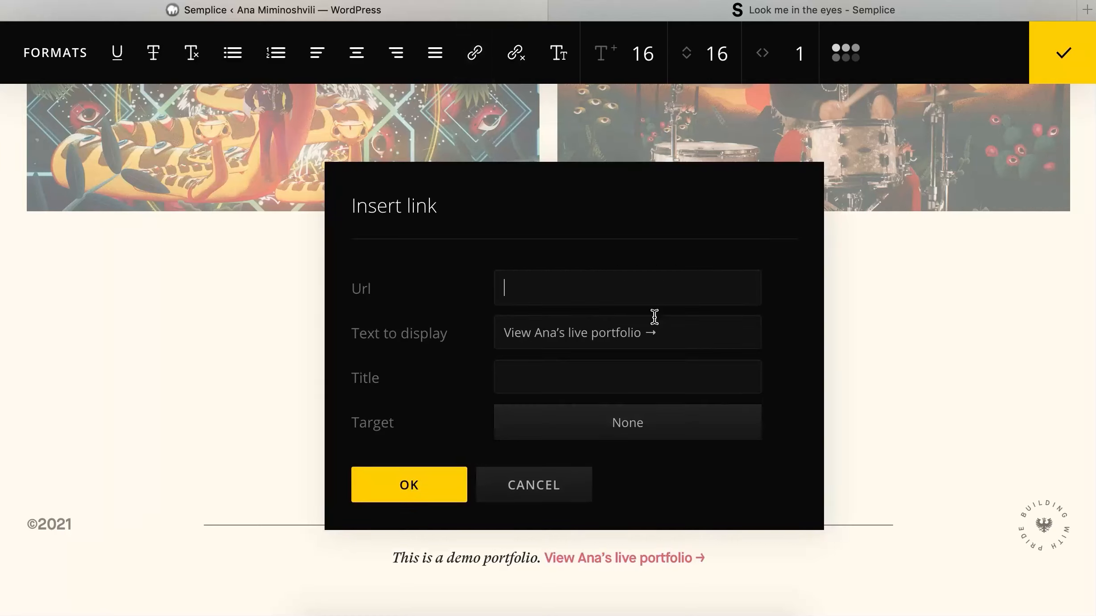
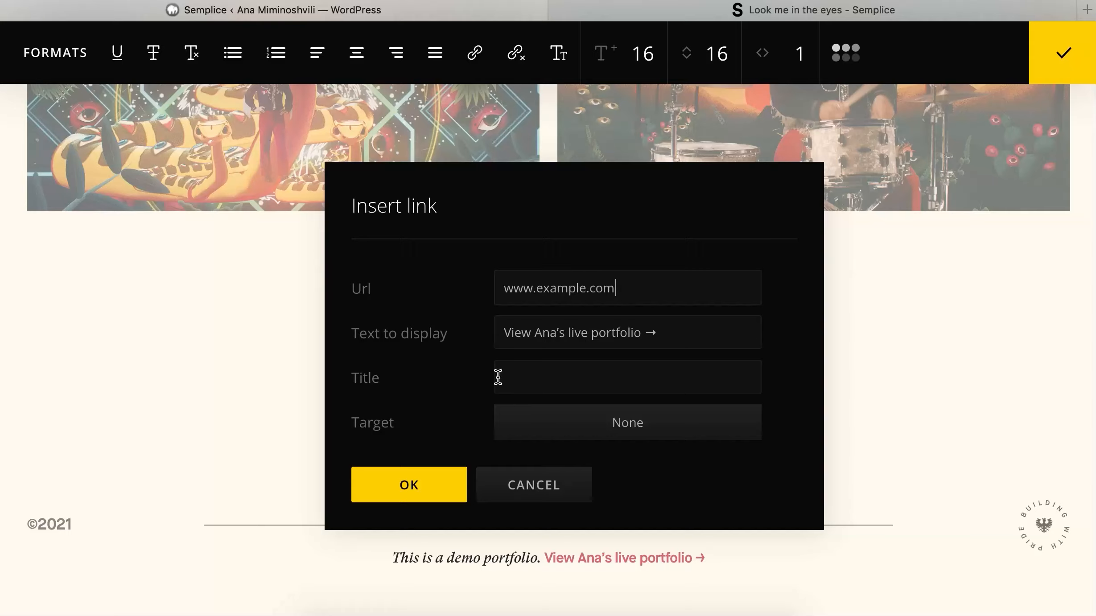
{"action": "left_click_drag", "start_coordinate": [652, 281], "coordinate": [447, 290]}
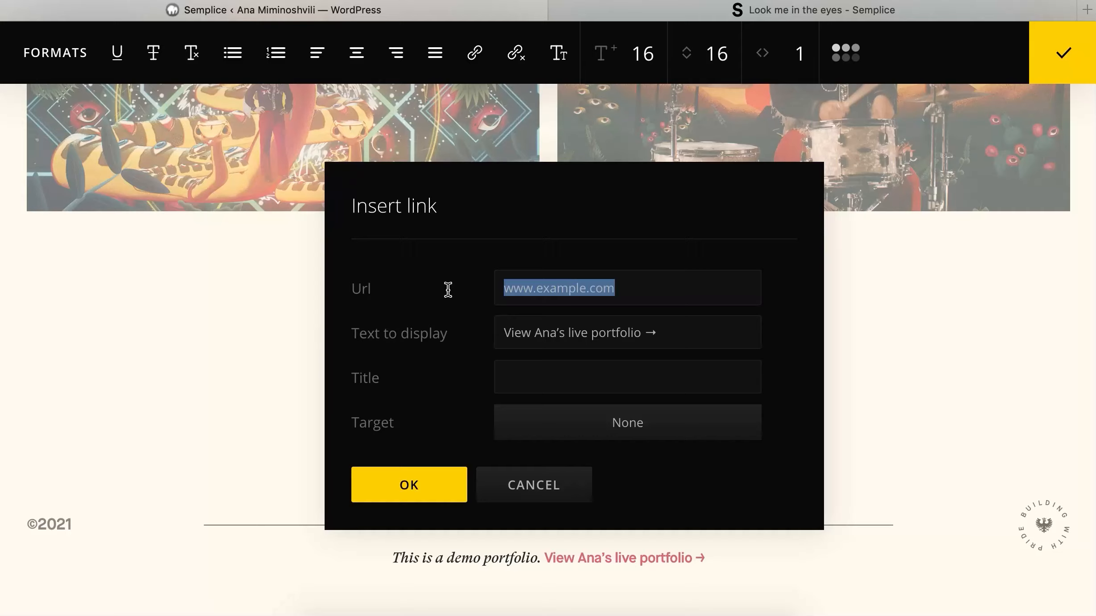
{"action": "key", "text": "BackSpace"}
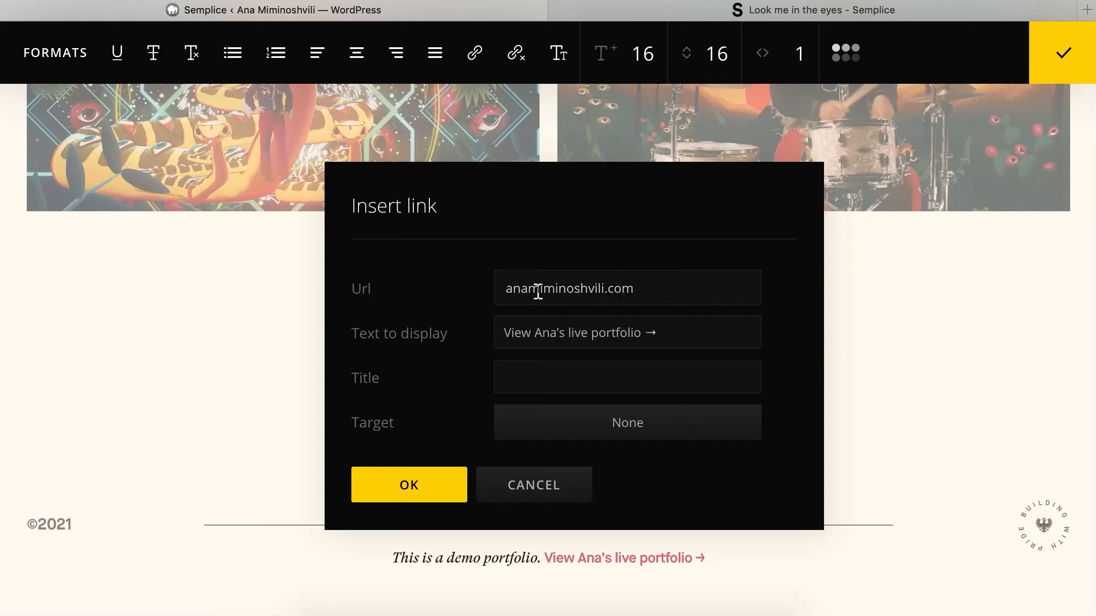
{"action": "left_click", "coordinate": [648, 430]}
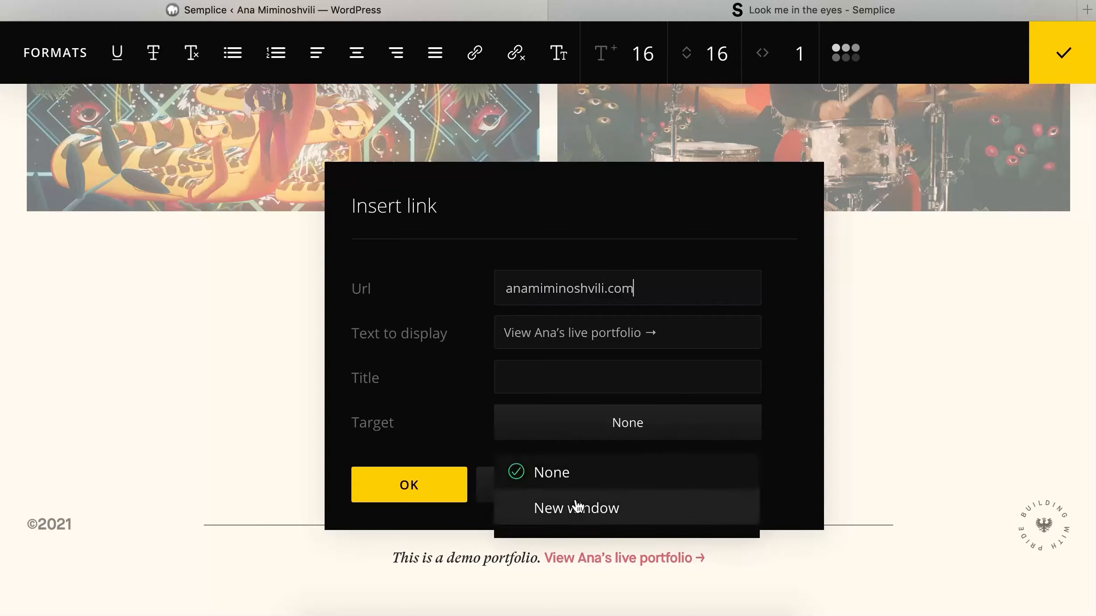
{"action": "left_click", "coordinate": [578, 506]}
{"action": "left_click", "coordinate": [410, 489]}
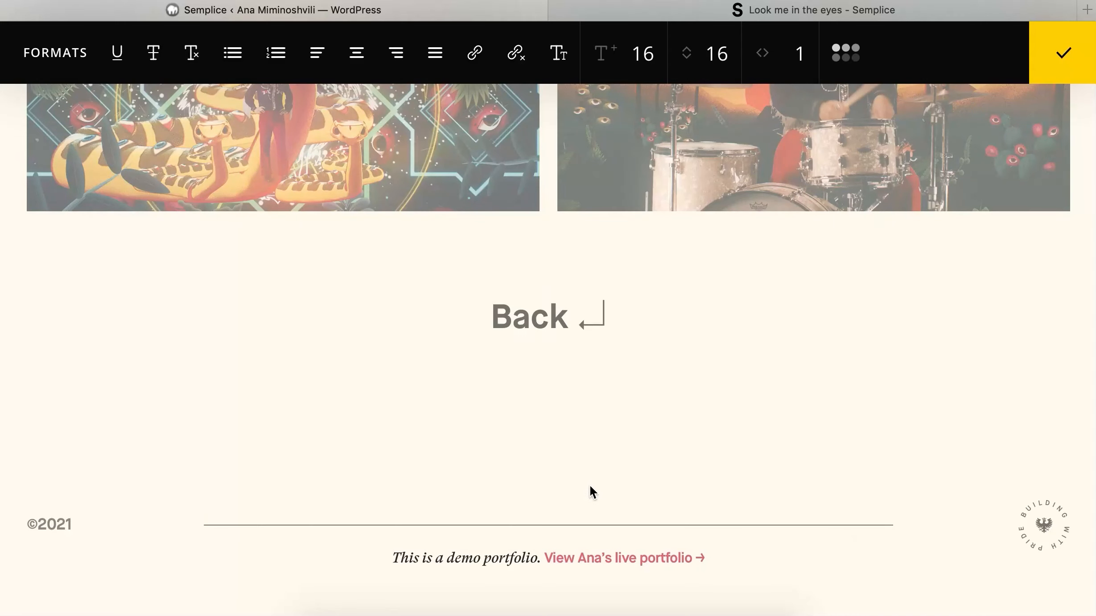
{"action": "left_click", "coordinate": [1061, 54]}
- Compare the footer with the reference page and add a Social Profiles module directly below the demo portfolio line
{"action": "scroll", "coordinate": [725, 293], "scroll_direction": "down", "scroll_amount": 1}
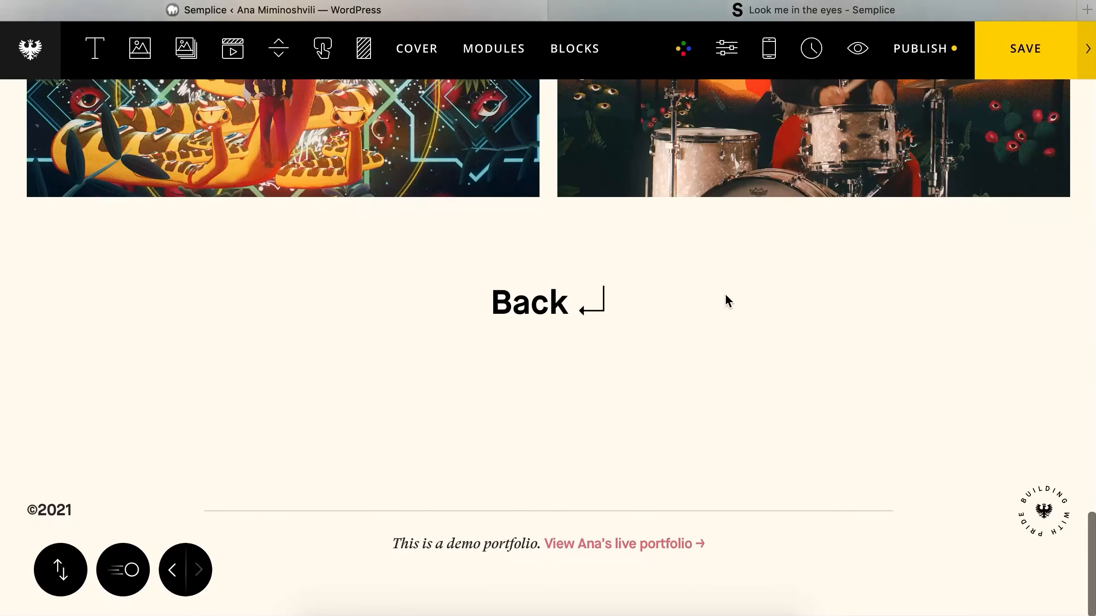
{"action": "left_click", "coordinate": [807, 12]}
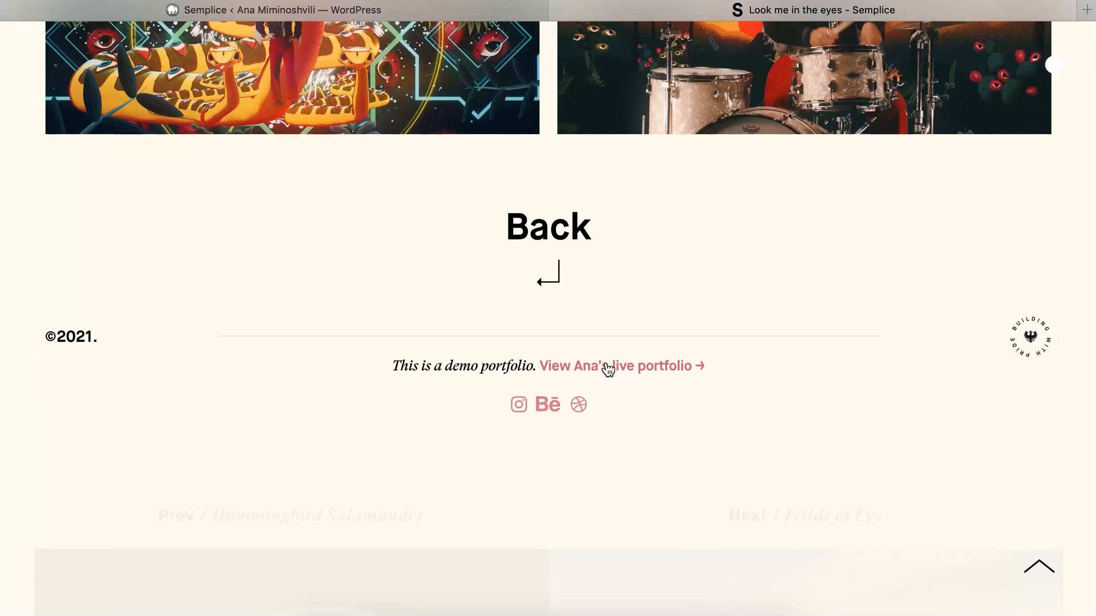
{"action": "left_click", "coordinate": [460, 10]}
{"action": "left_click", "coordinate": [493, 49]}
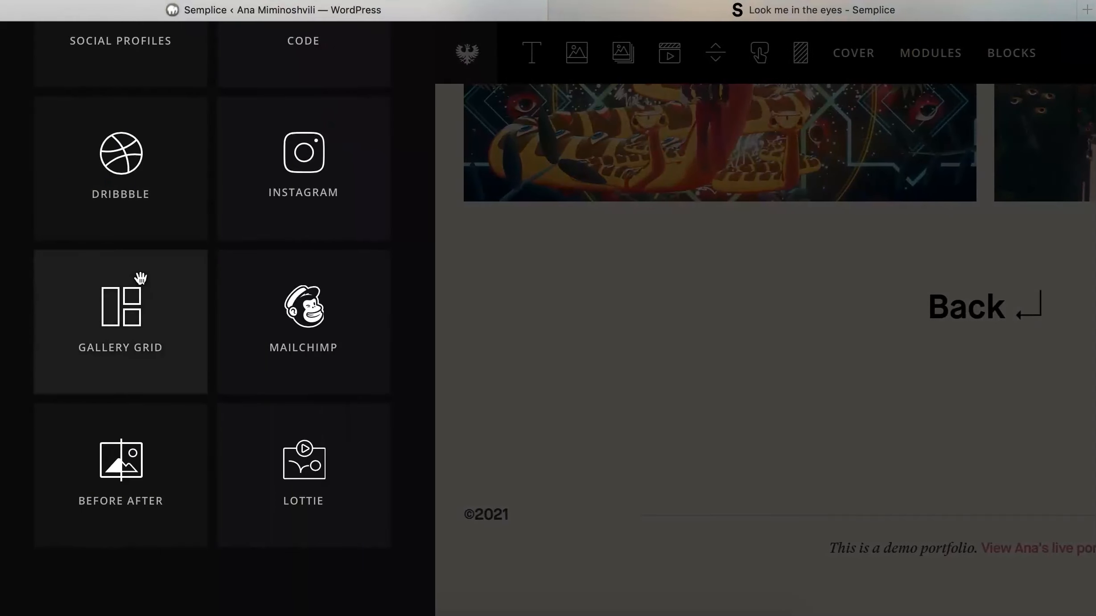
{"action": "scroll", "coordinate": [312, 508], "scroll_direction": "up", "scroll_amount": 6}
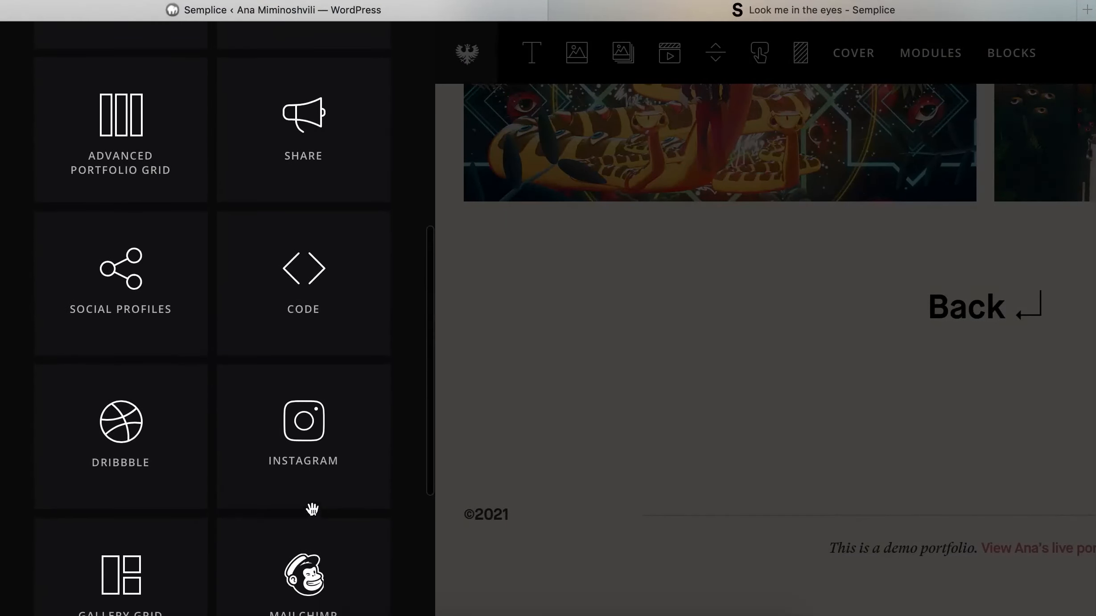
{"action": "left_click_drag", "start_coordinate": [136, 271], "coordinate": [517, 427]}
- Set the demo portfolio paragraph's bottom spacing to 12
{"action": "left_click", "coordinate": [692, 533]}
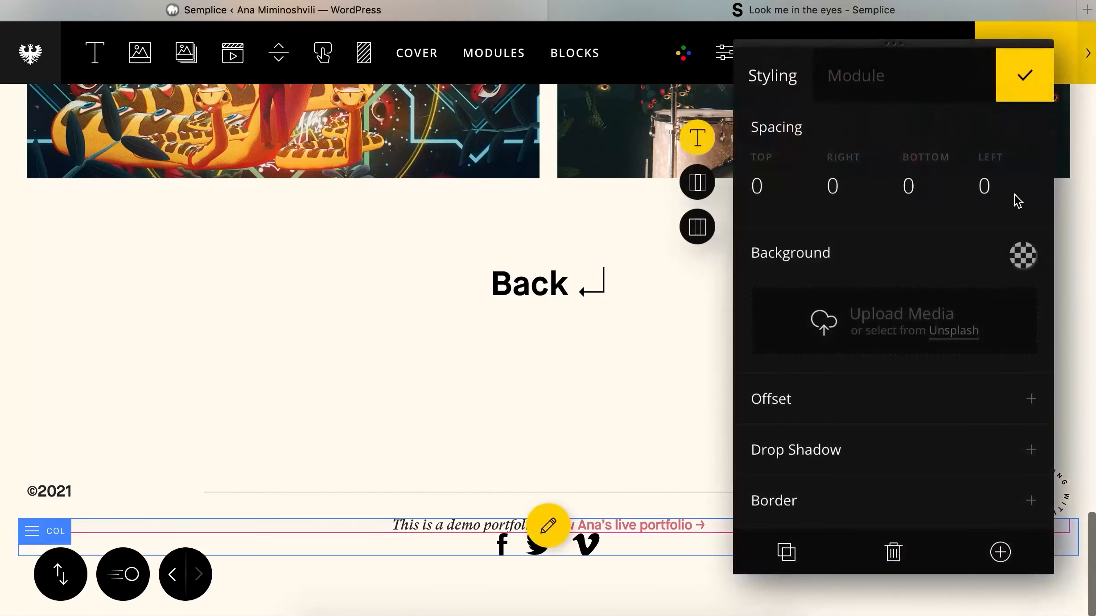
{"action": "left_click_drag", "start_coordinate": [936, 203], "coordinate": [932, 166]}
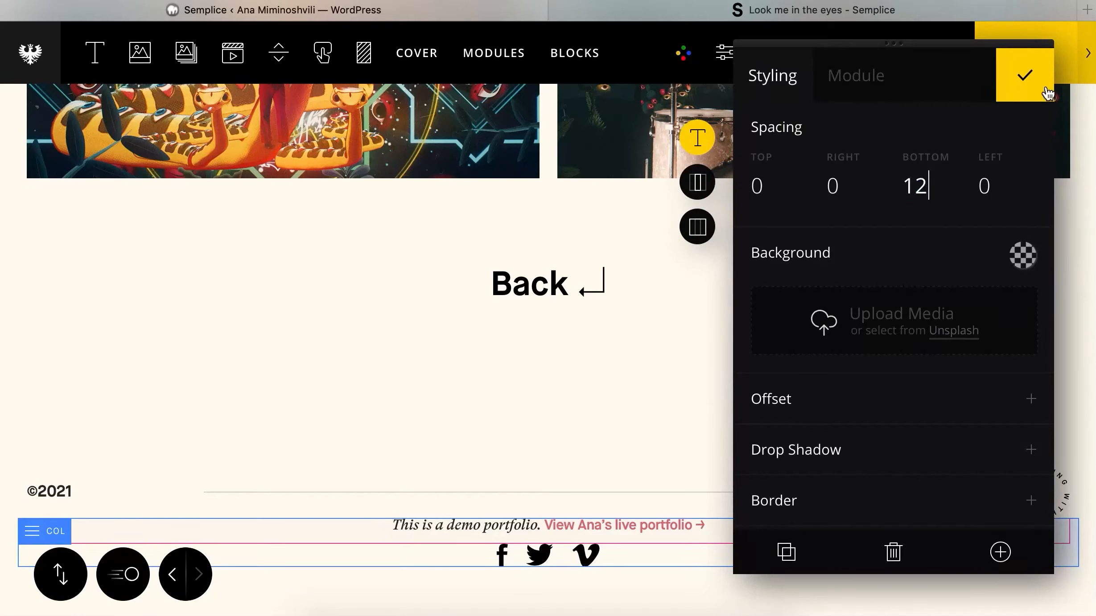
{"action": "left_click", "coordinate": [864, 84]}
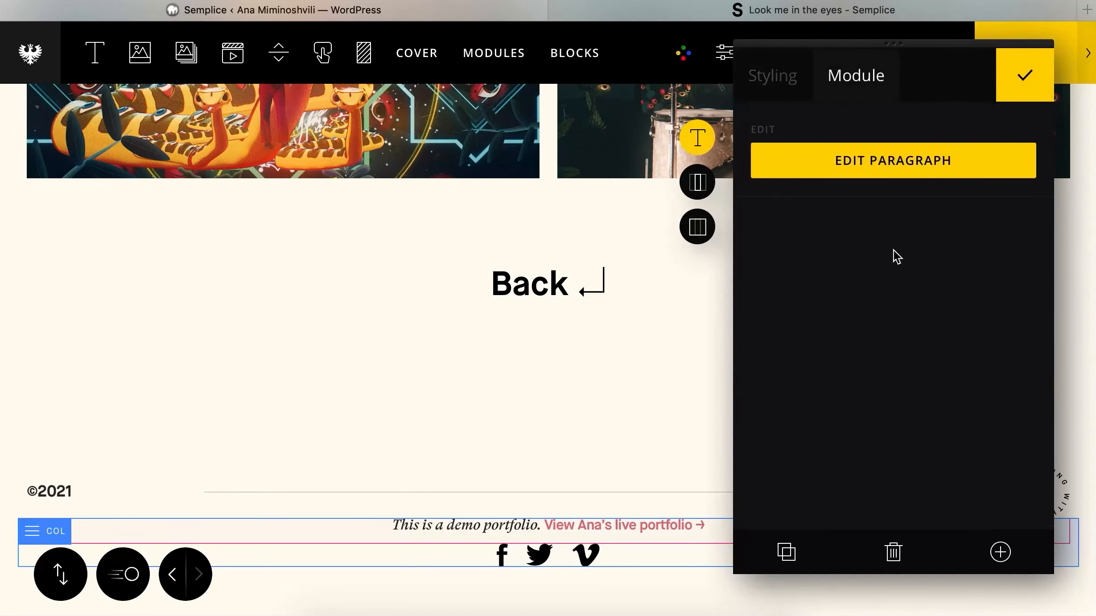
- Set the social profile icons to scale 16 and padding 6
{"action": "left_click", "coordinate": [586, 556]}
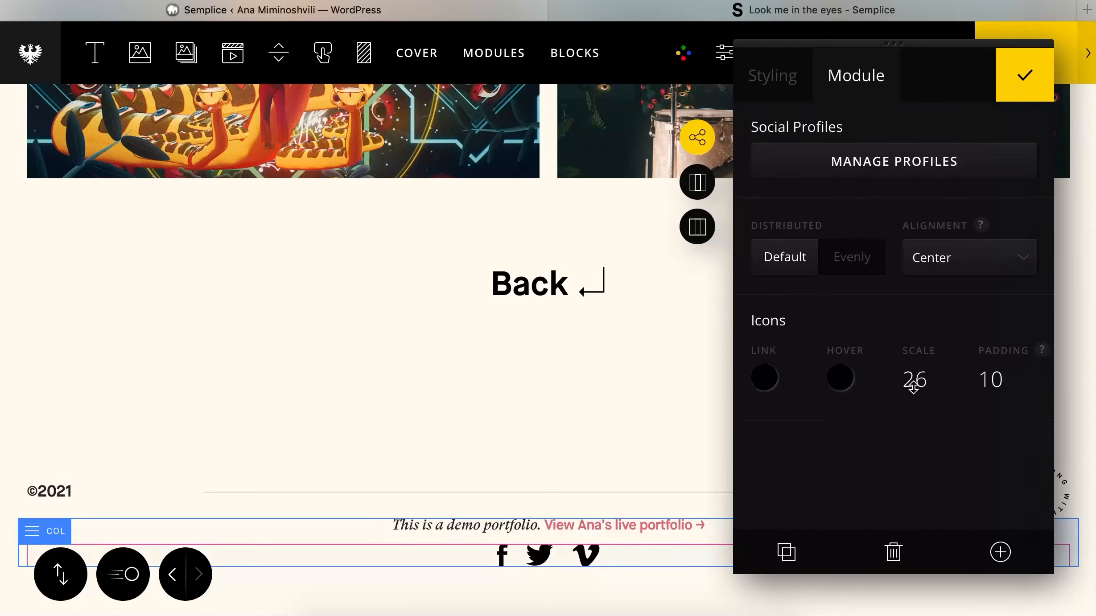
{"action": "left_click_drag", "start_coordinate": [913, 383], "coordinate": [913, 414]}
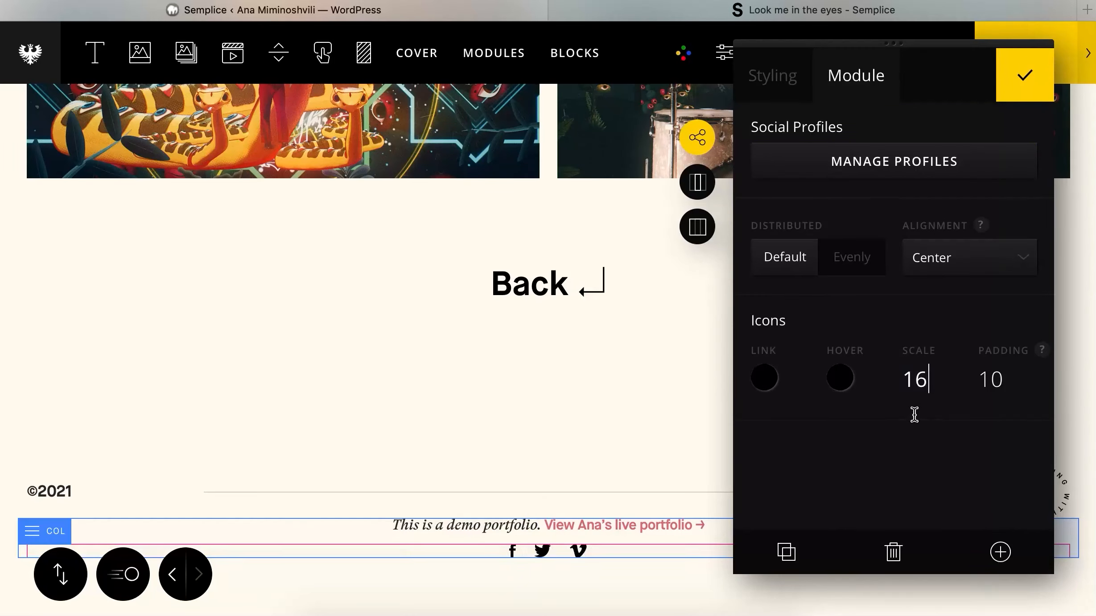
{"action": "left_click_drag", "start_coordinate": [990, 379], "coordinate": [1015, 391]}
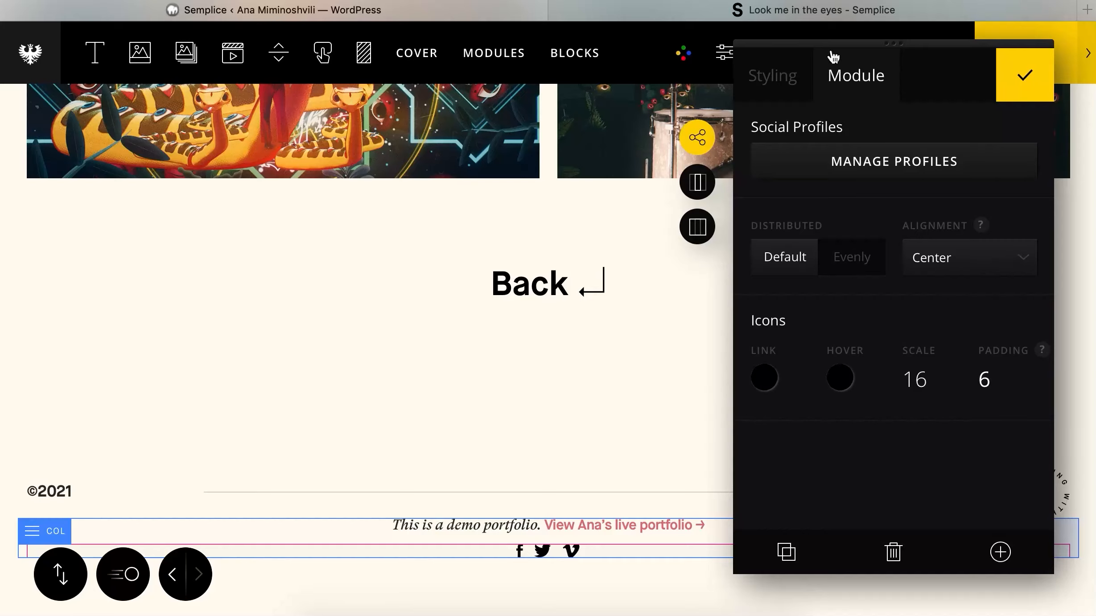
- Check the icon color on the reference page and set the social icons' link color to #e07587
{"action": "left_click", "coordinate": [824, 13]}
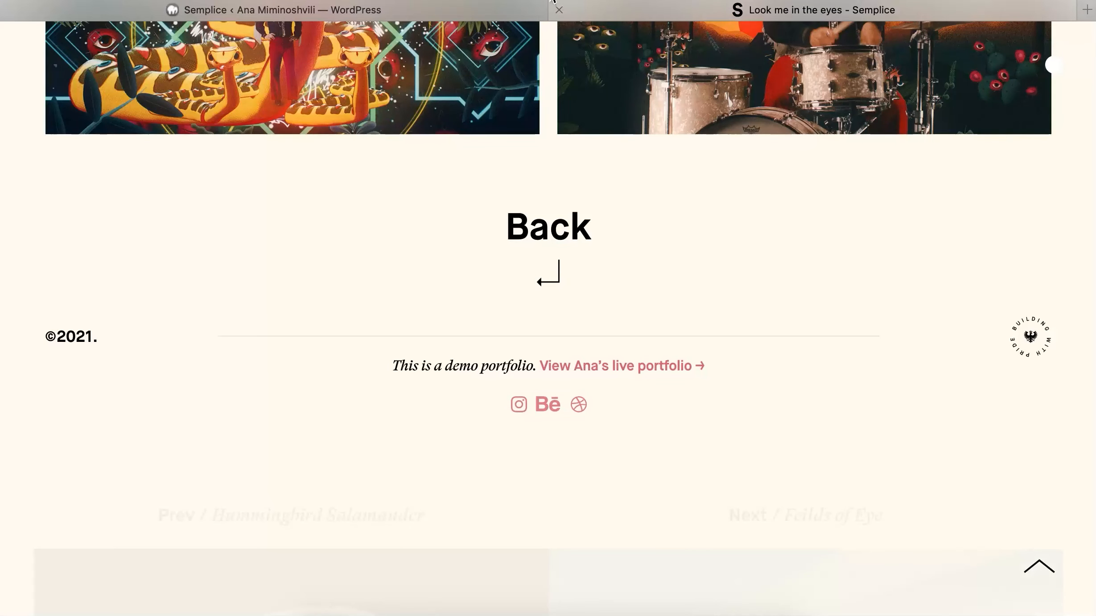
{"action": "left_click", "coordinate": [418, 10]}
{"action": "left_click", "coordinate": [764, 385]}
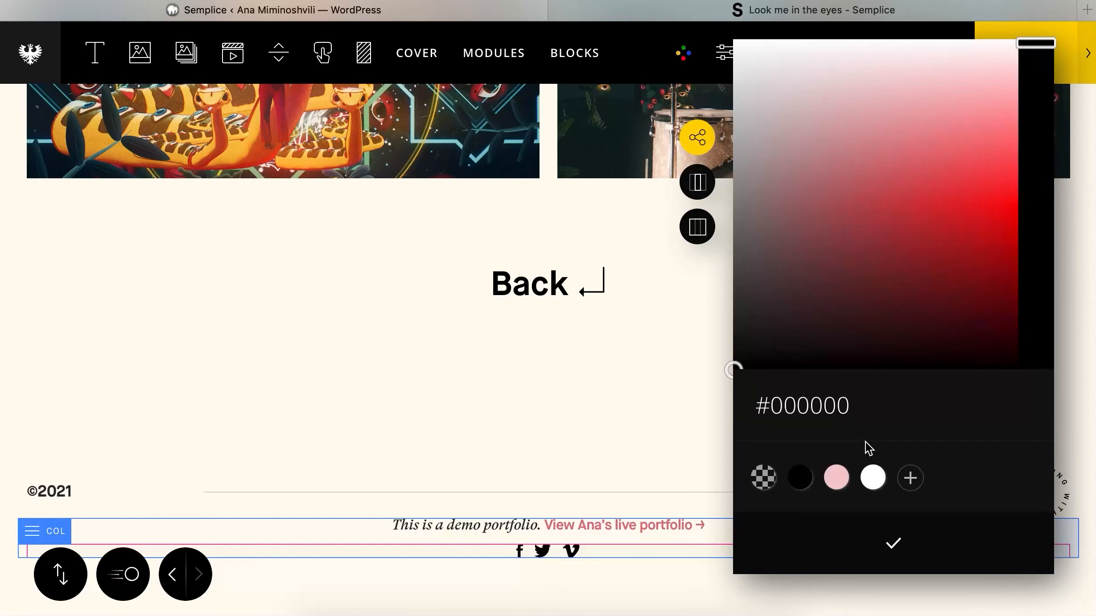
{"action": "left_click", "coordinate": [854, 370]}
{"action": "key", "text": "ctrl+a"}
{"action": "type", "text": "#e07587"}
{"action": "left_click", "coordinate": [906, 549]}
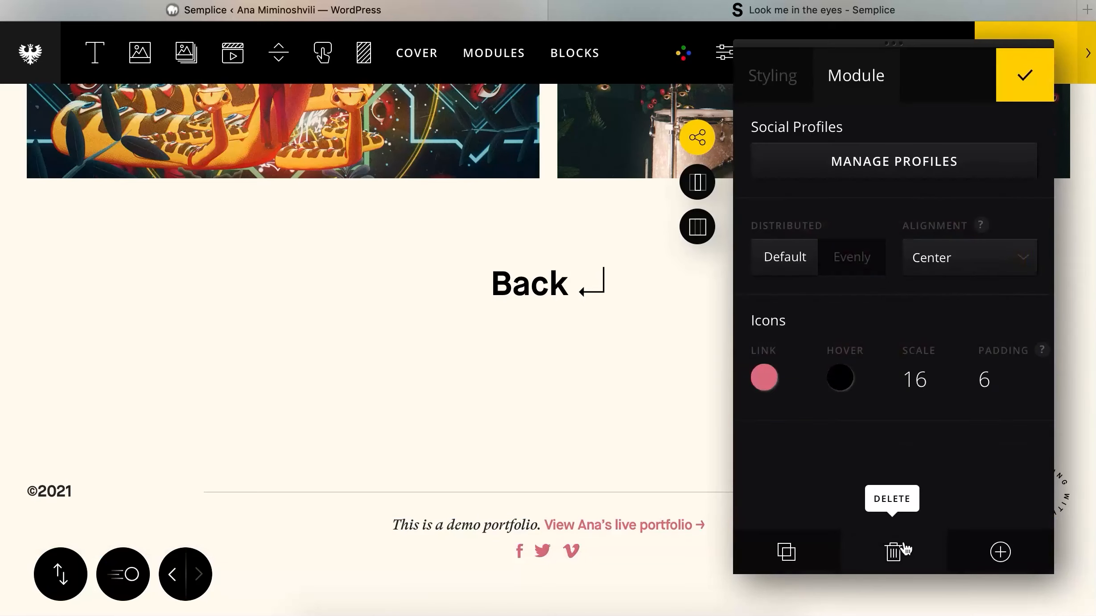
- Keep the icons' hover color at #000000 and try the Evenly distribution before restoring Default
{"action": "left_click", "coordinate": [848, 387]}
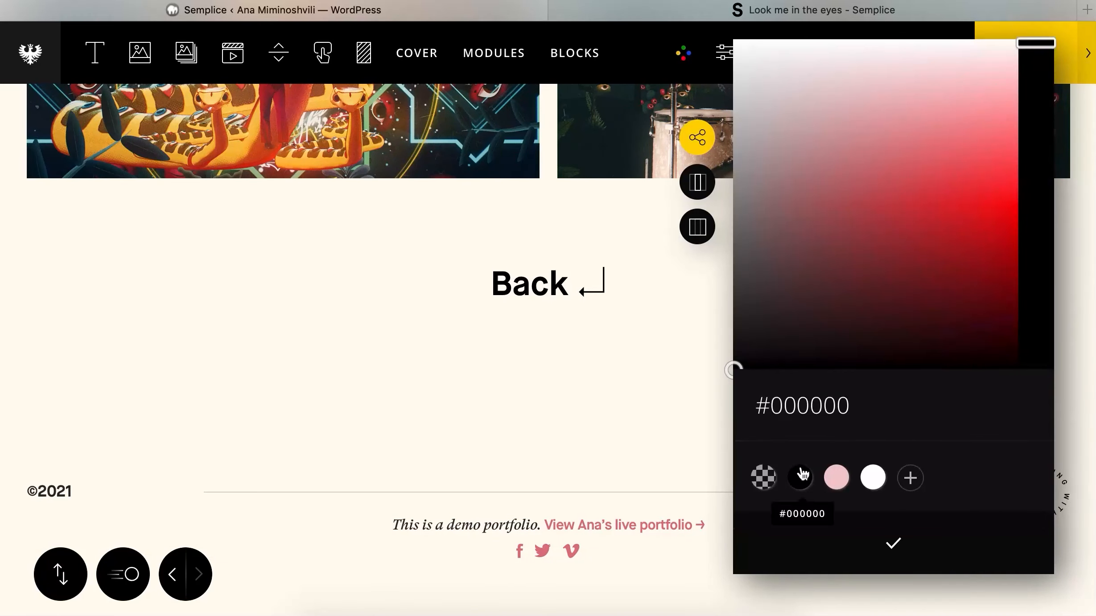
{"action": "left_click", "coordinate": [892, 541]}
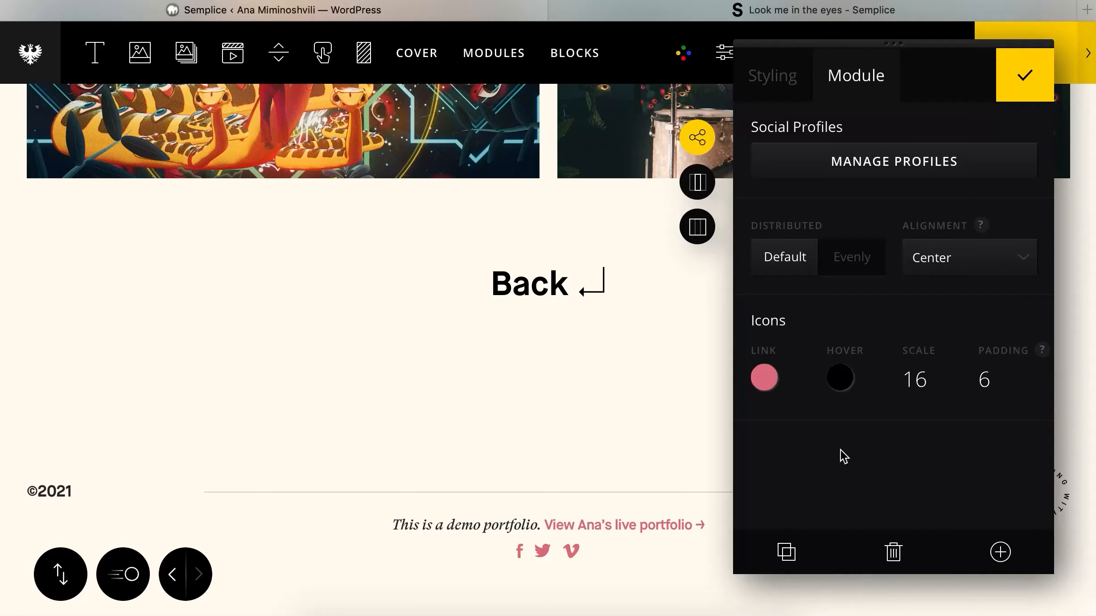
{"action": "left_click", "coordinate": [862, 266]}
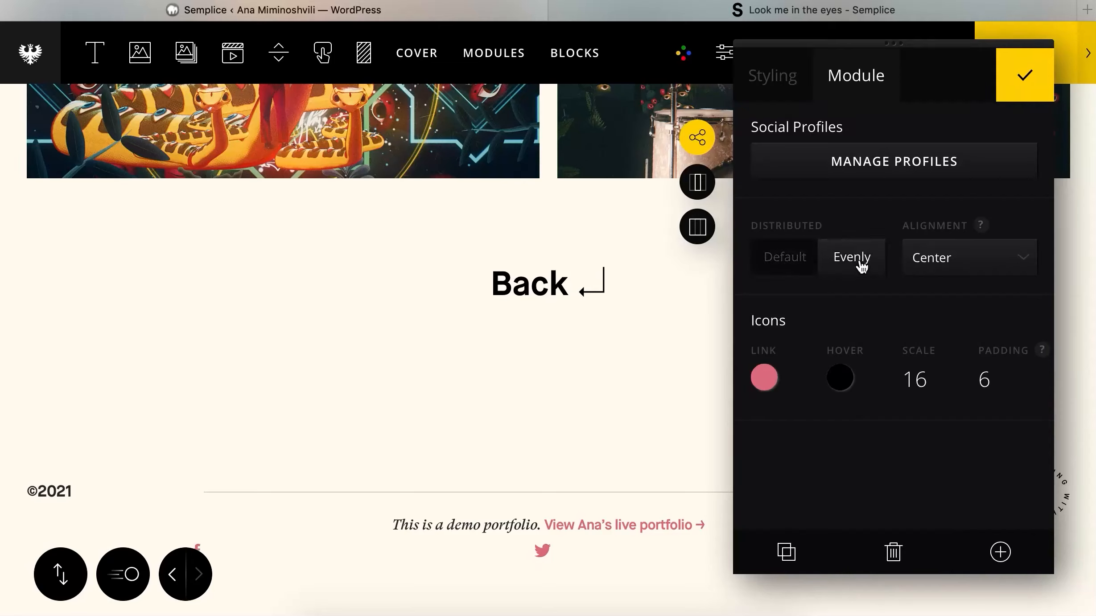
{"action": "left_click", "coordinate": [803, 257]}
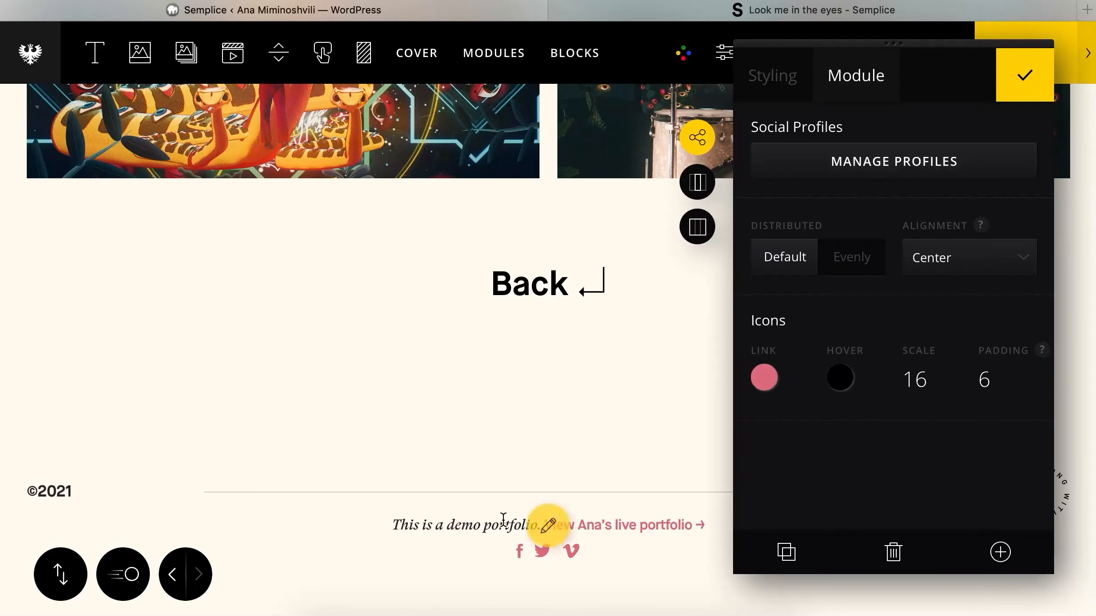
- Compare the social icons with the reference page and remove the Facebook, Twitter and Vimeo profiles from the module
{"action": "left_click", "coordinate": [698, 14]}
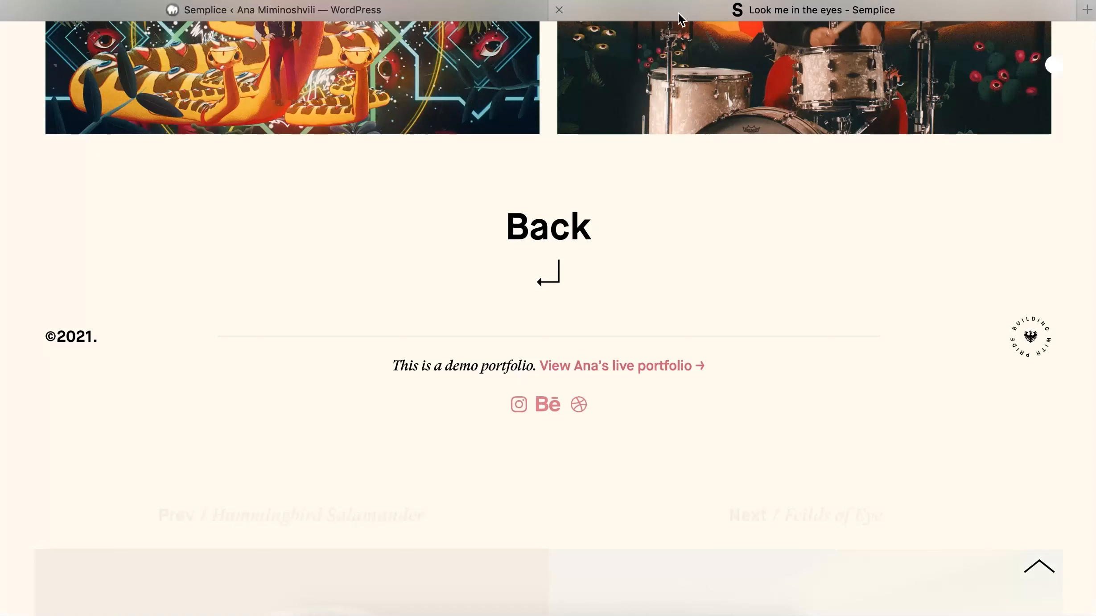
{"action": "left_click", "coordinate": [455, 9]}
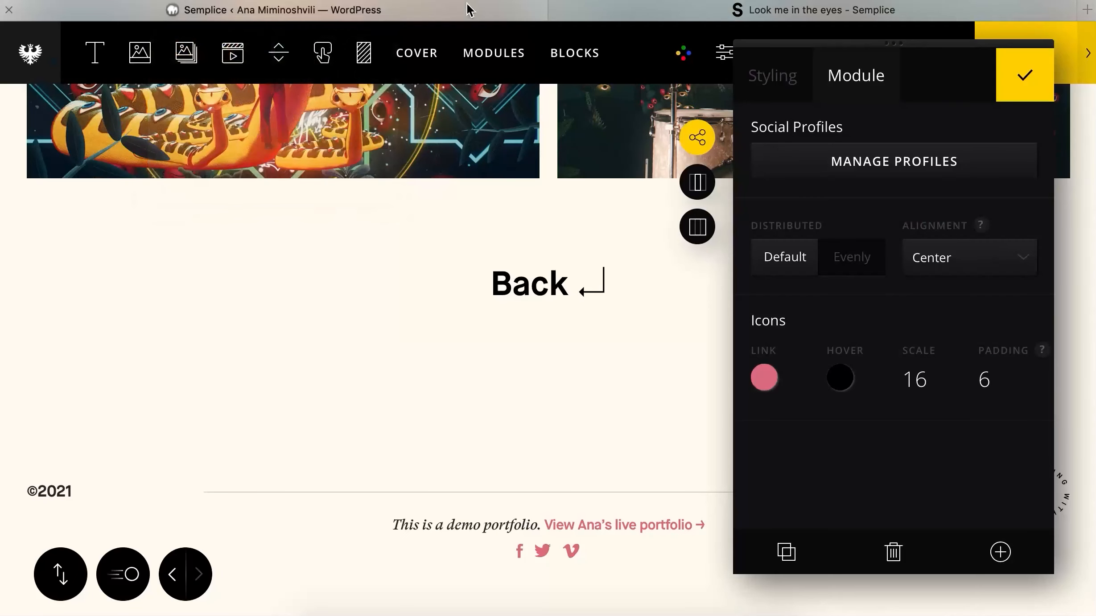
{"action": "left_click", "coordinate": [933, 171]}
{"action": "left_click", "coordinate": [977, 139]}
{"action": "left_click", "coordinate": [977, 139]}
{"action": "left_click", "coordinate": [976, 139]}
- Add Instagram, Behance and Dribbble profiles to the social module in that order
{"action": "left_click", "coordinate": [907, 549]}
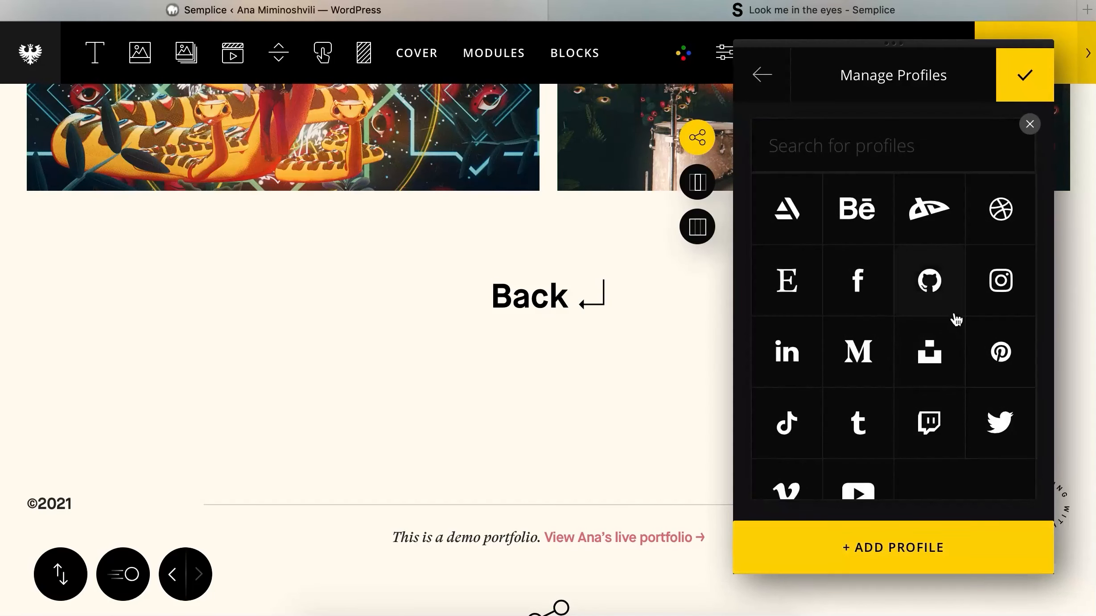
{"action": "left_click", "coordinate": [1003, 281]}
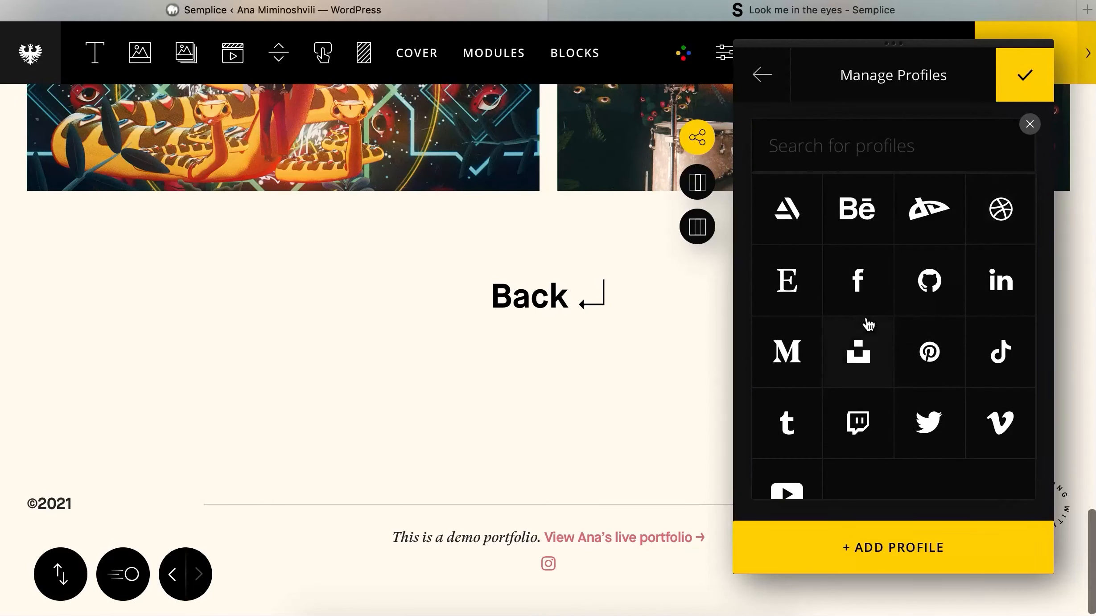
{"action": "scroll", "coordinate": [868, 324], "scroll_direction": "down", "scroll_amount": 1}
{"action": "left_click", "coordinate": [855, 210]}
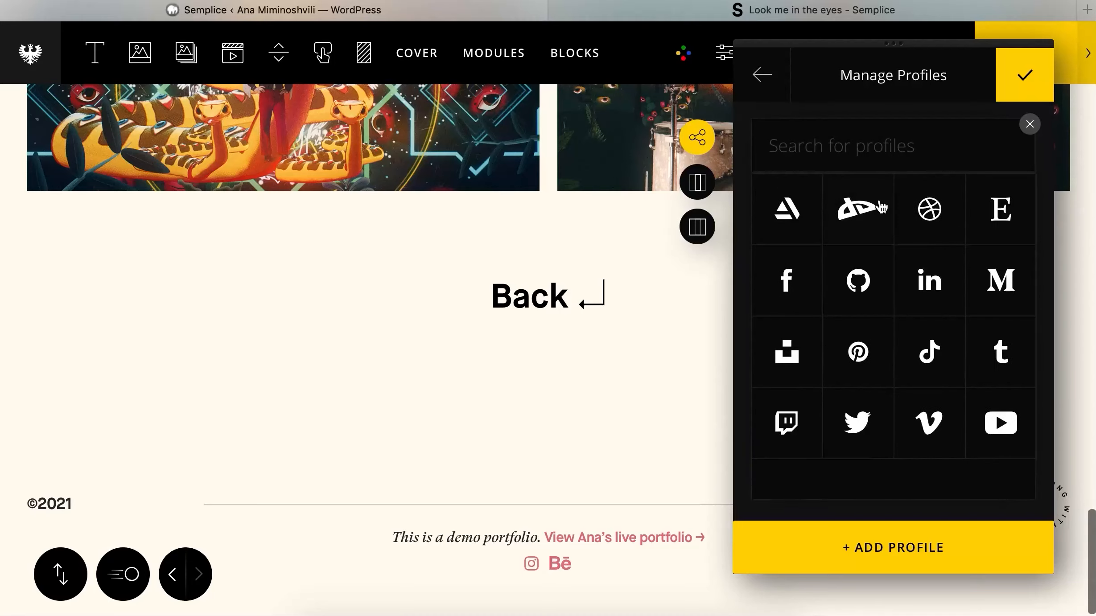
{"action": "left_click", "coordinate": [931, 211]}
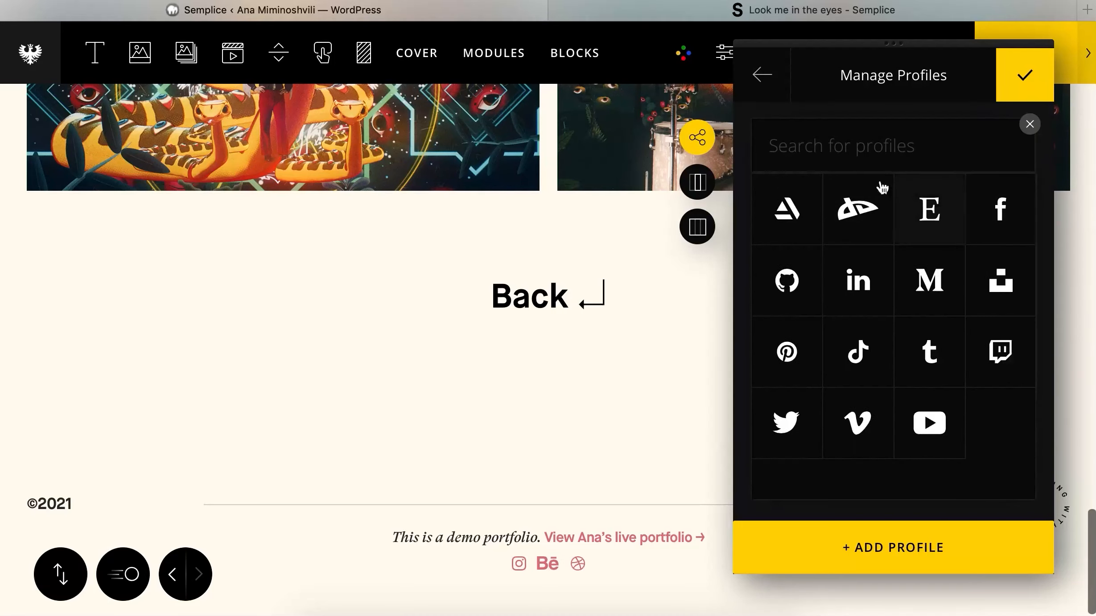
{"action": "left_click", "coordinate": [762, 74]}
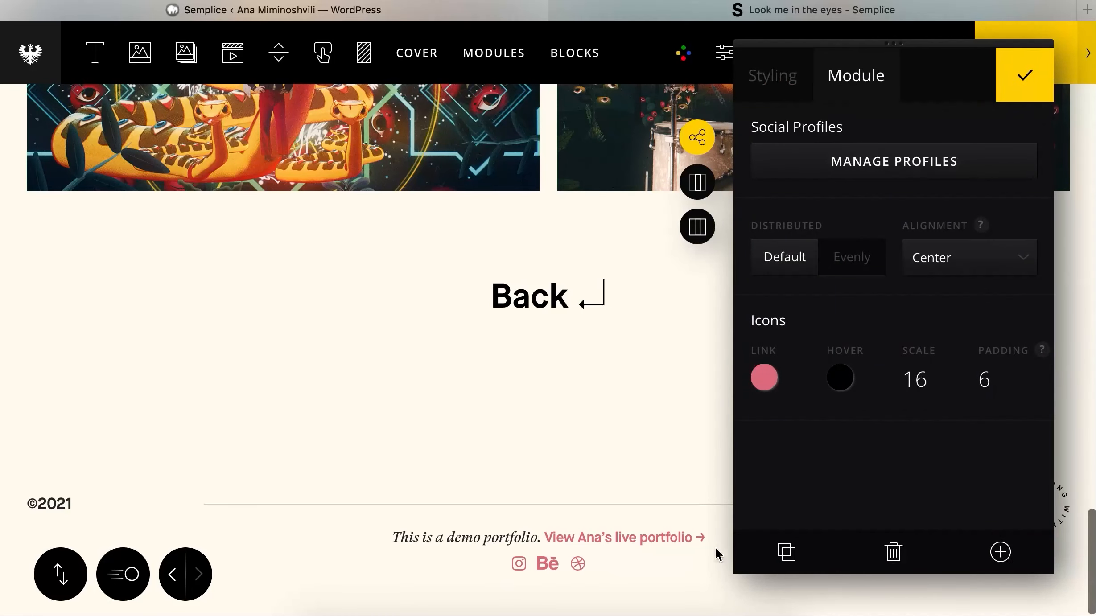
- Examine the username, link and hover color settings of the Instagram and Behance profiles
{"action": "left_click", "coordinate": [913, 175]}
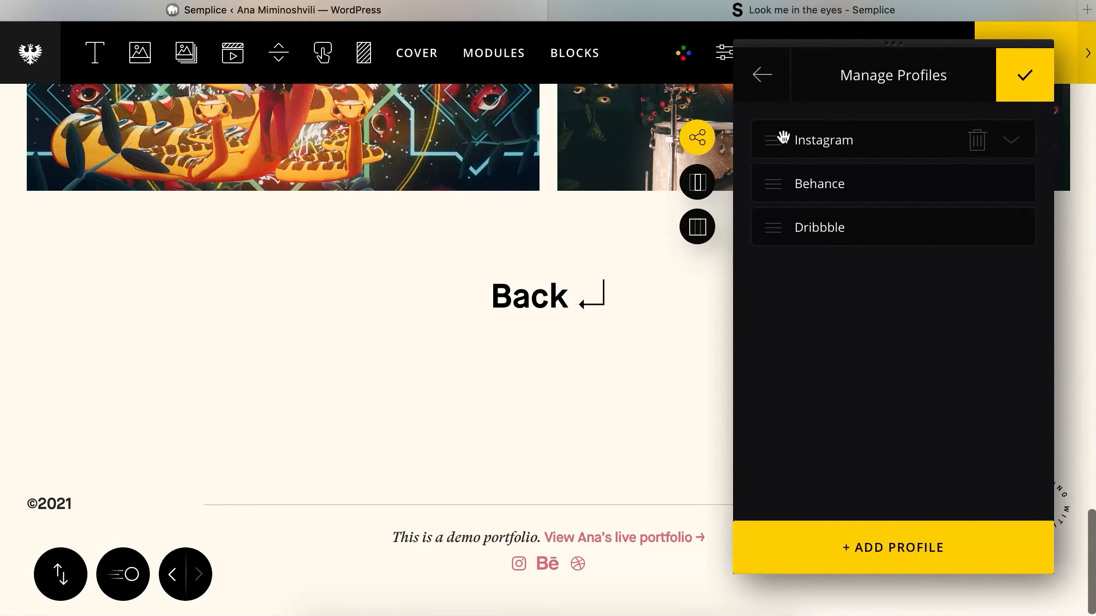
{"action": "left_click", "coordinate": [877, 149]}
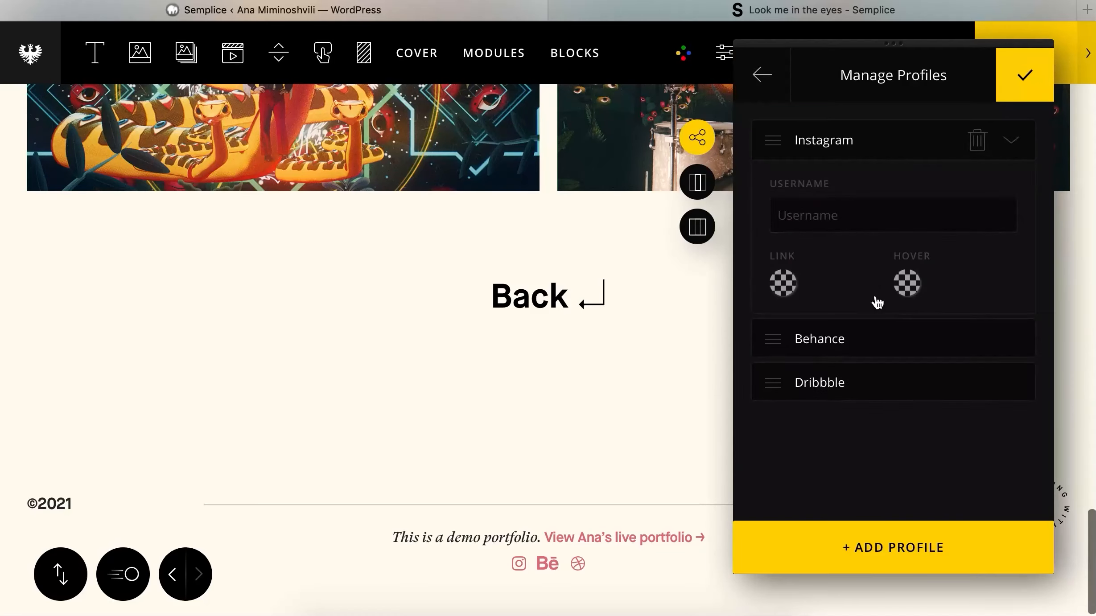
{"action": "left_click", "coordinate": [862, 356]}
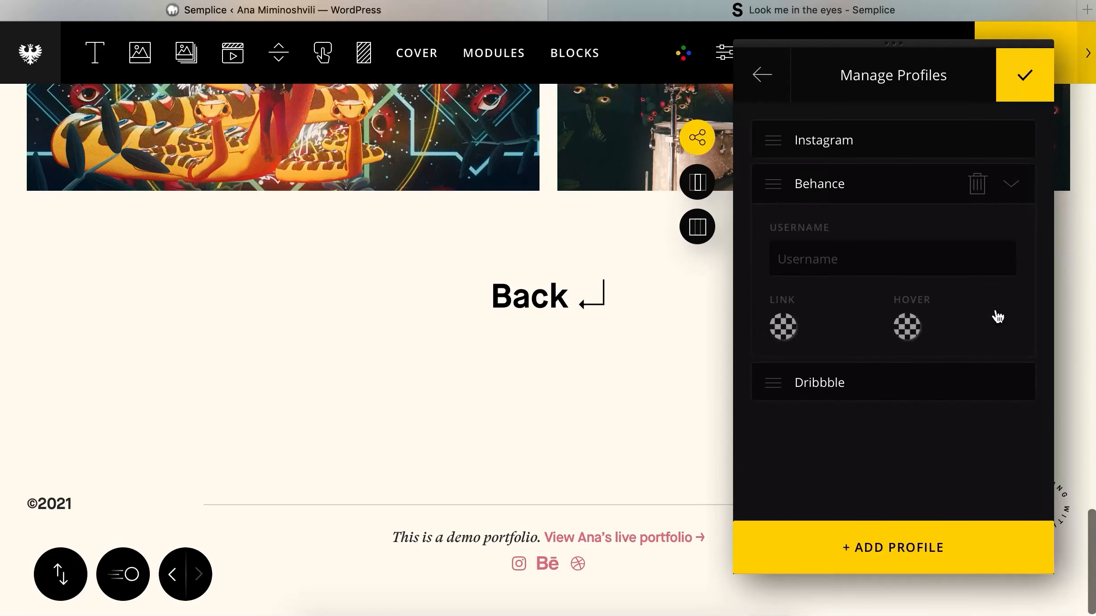
{"action": "left_click", "coordinate": [763, 75]}
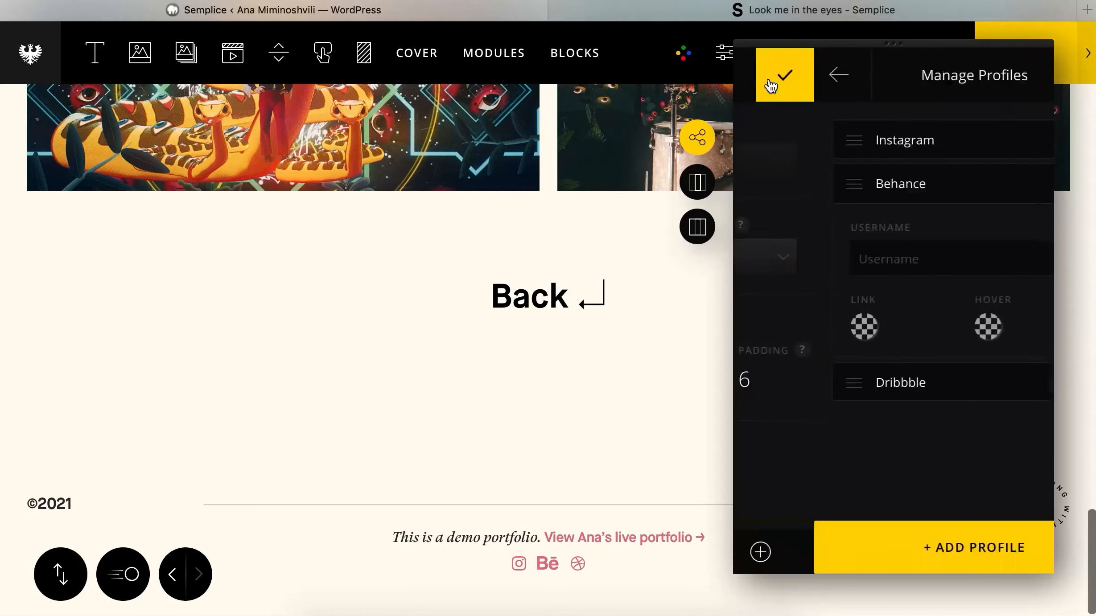
- Set the social icons' scale to 18, fine-tune the module's spacing and save the project
{"action": "left_click", "coordinate": [662, 7]}
{"action": "left_click", "coordinate": [459, 11]}
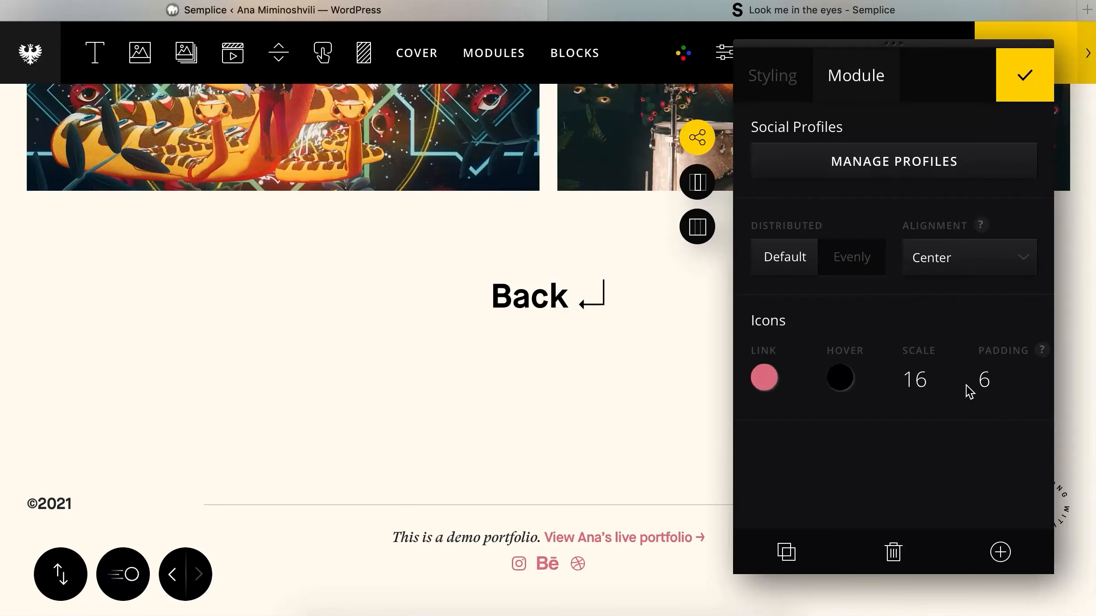
{"action": "left_click_drag", "start_coordinate": [928, 379], "coordinate": [927, 372]}
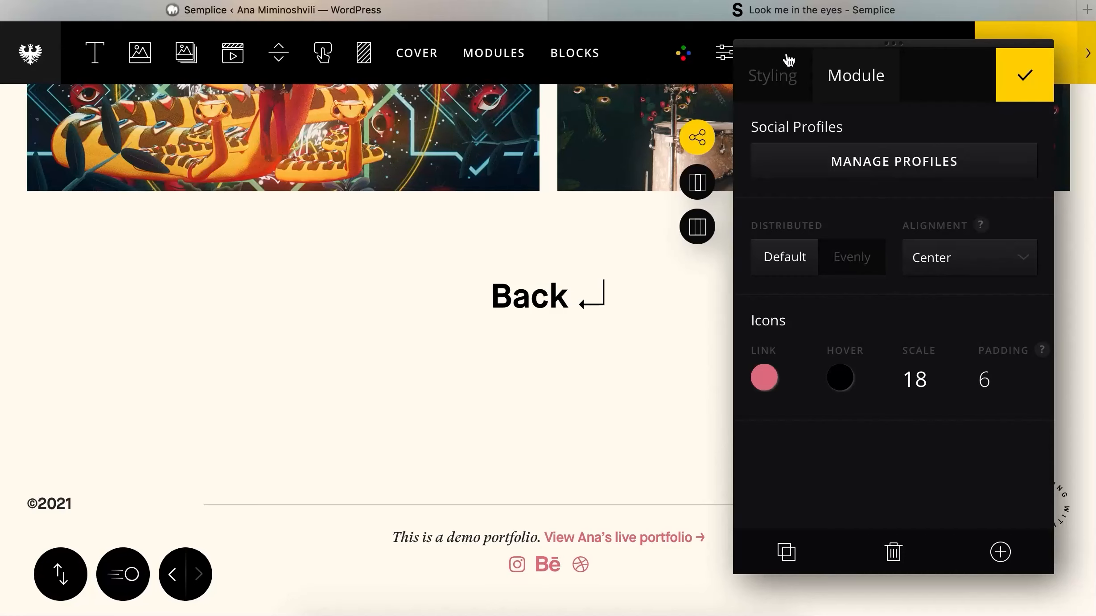
{"action": "left_click", "coordinate": [784, 78]}
{"action": "mouse_move", "coordinate": [773, 188]}
{"action": "left_mouse_down"}
{"action": "mouse_move", "coordinate": [771, 166]}
{"action": "mouse_move", "coordinate": [772, 181]}
{"action": "left_mouse_up"}
{"action": "left_click", "coordinate": [1024, 75]}
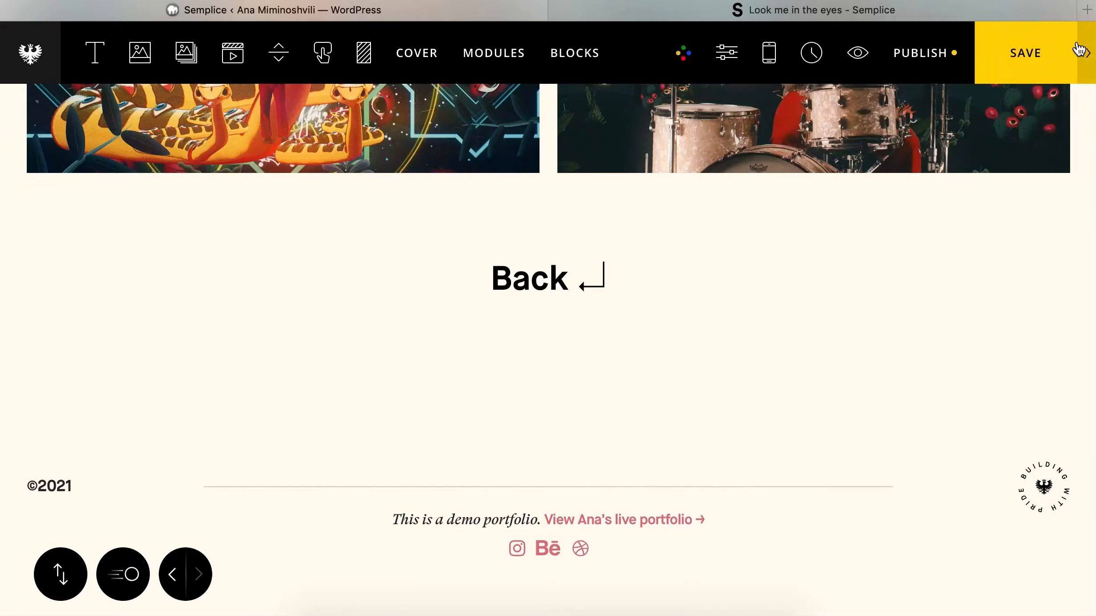
{"action": "key", "text": "super+s"}
- Preview the project page and examine its cover, video, before/after slider, footer and project navigation
{"action": "mouse_move", "coordinate": [900, 22]}
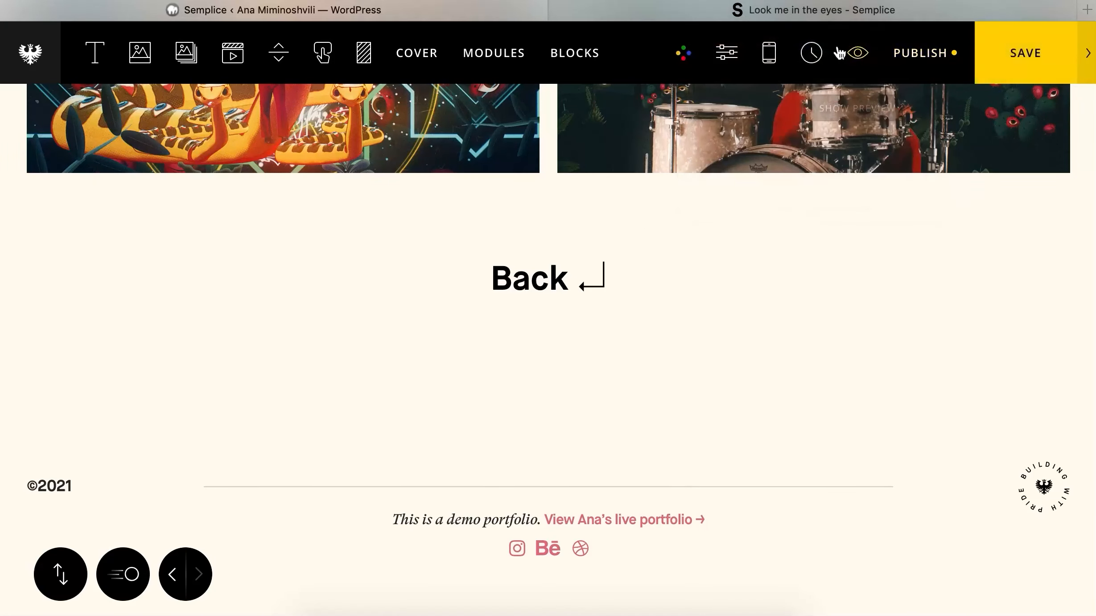
{"action": "left_click", "coordinate": [852, 52]}
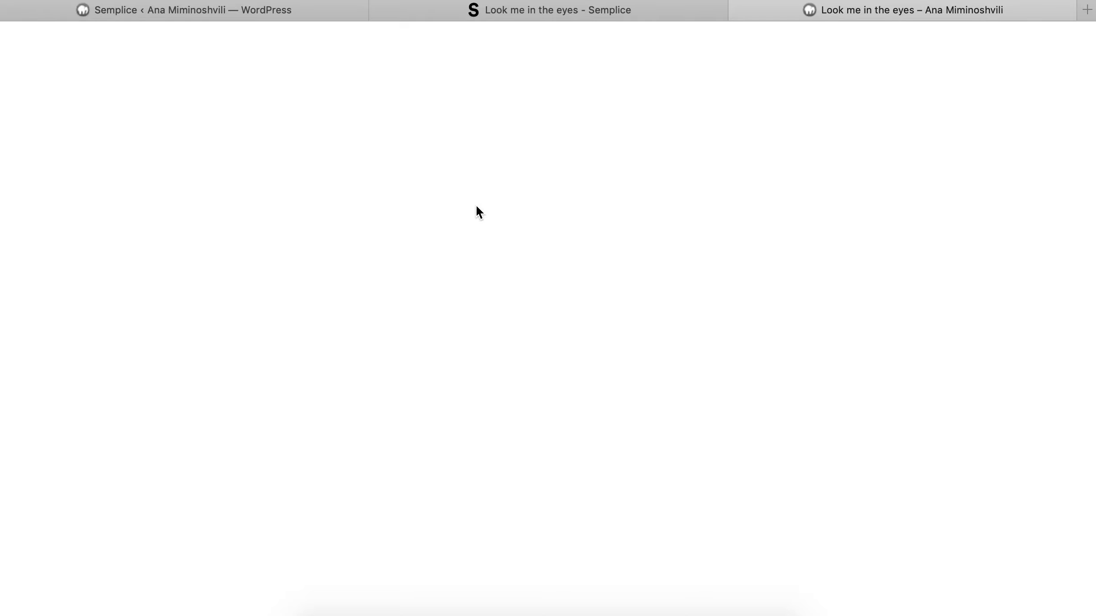
{"action": "scroll", "coordinate": [476, 205], "scroll_direction": "down", "scroll_amount": 10}
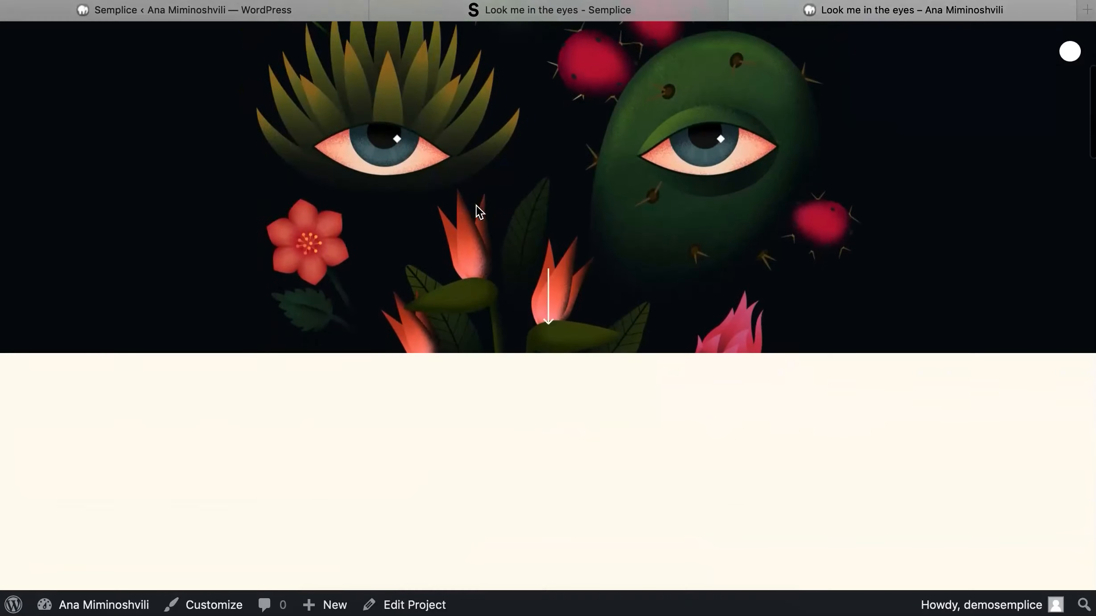
{"action": "scroll", "coordinate": [476, 205], "scroll_direction": "down", "scroll_amount": 15}
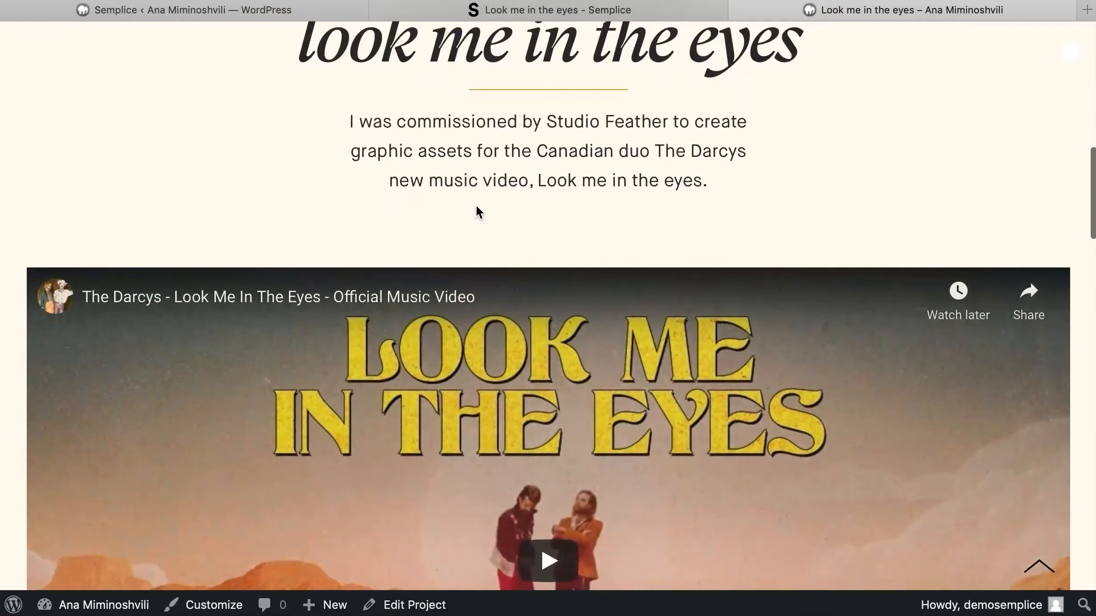
{"action": "scroll", "coordinate": [476, 206], "scroll_direction": "down", "scroll_amount": 5}
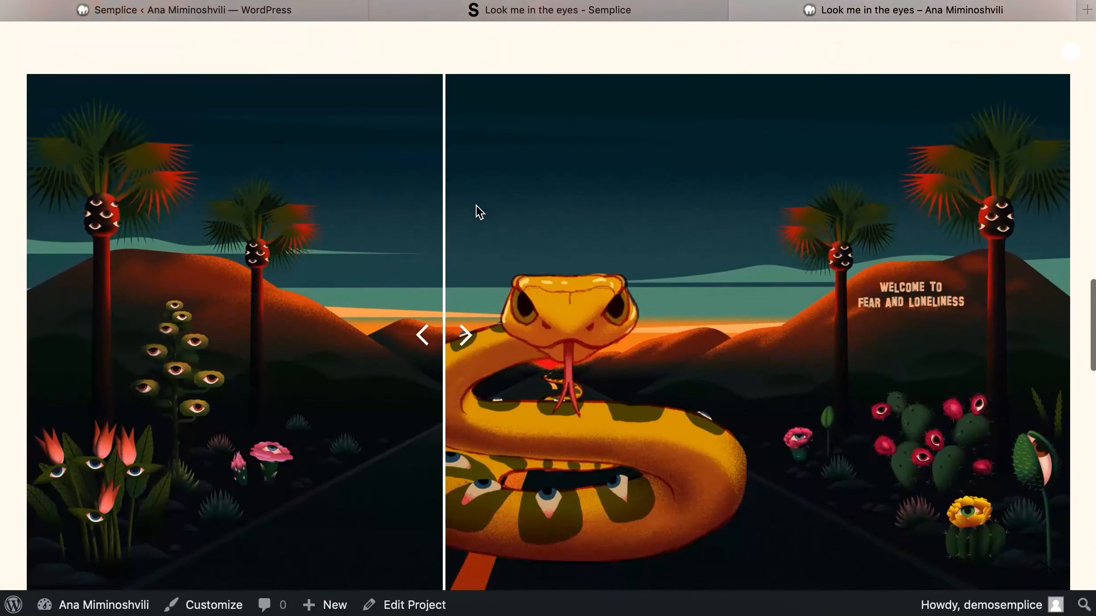
{"action": "left_click_drag", "start_coordinate": [446, 335], "coordinate": [582, 400]}
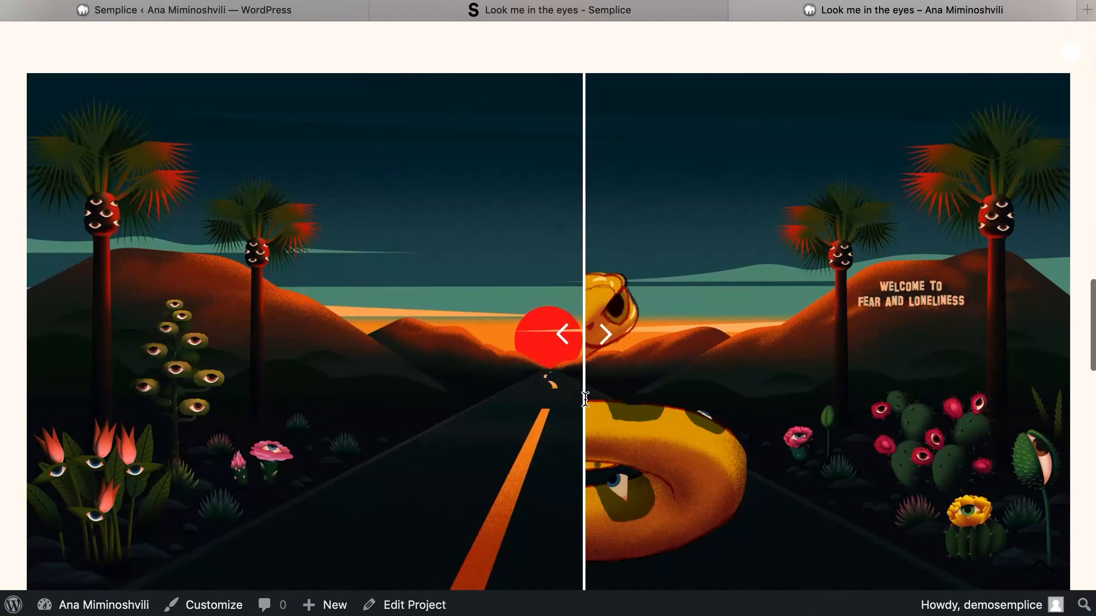
{"action": "scroll", "coordinate": [586, 400], "scroll_direction": "down", "scroll_amount": 12}
{"action": "scroll", "coordinate": [585, 400], "scroll_direction": "down", "scroll_amount": 10}
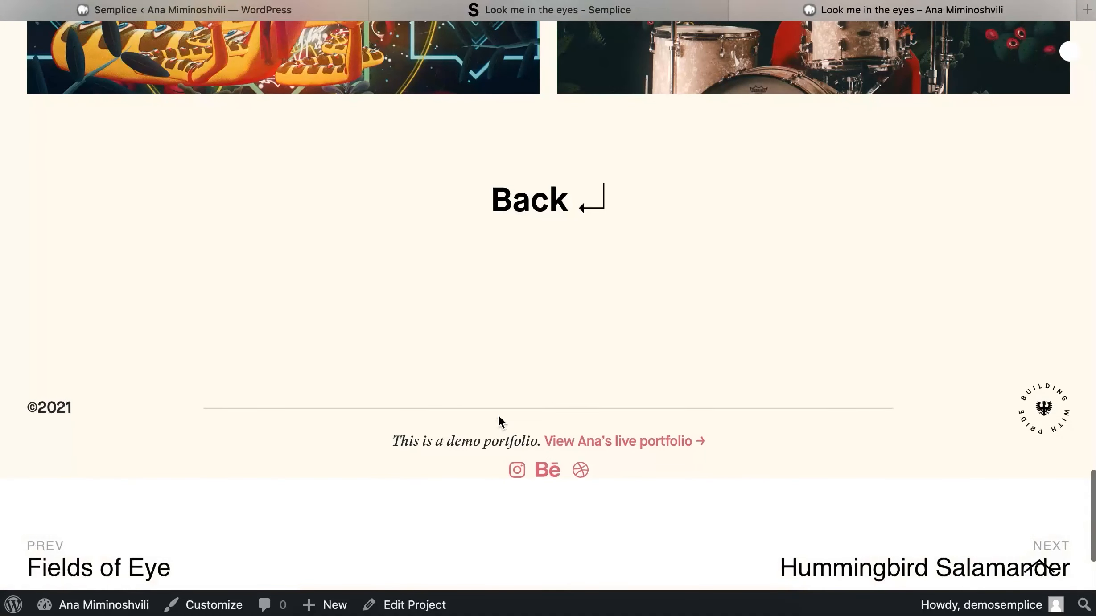
{"action": "scroll", "coordinate": [420, 325], "scroll_direction": "down", "scroll_amount": 3}
{"action": "scroll", "coordinate": [327, 343], "scroll_direction": "down", "scroll_amount": 3}
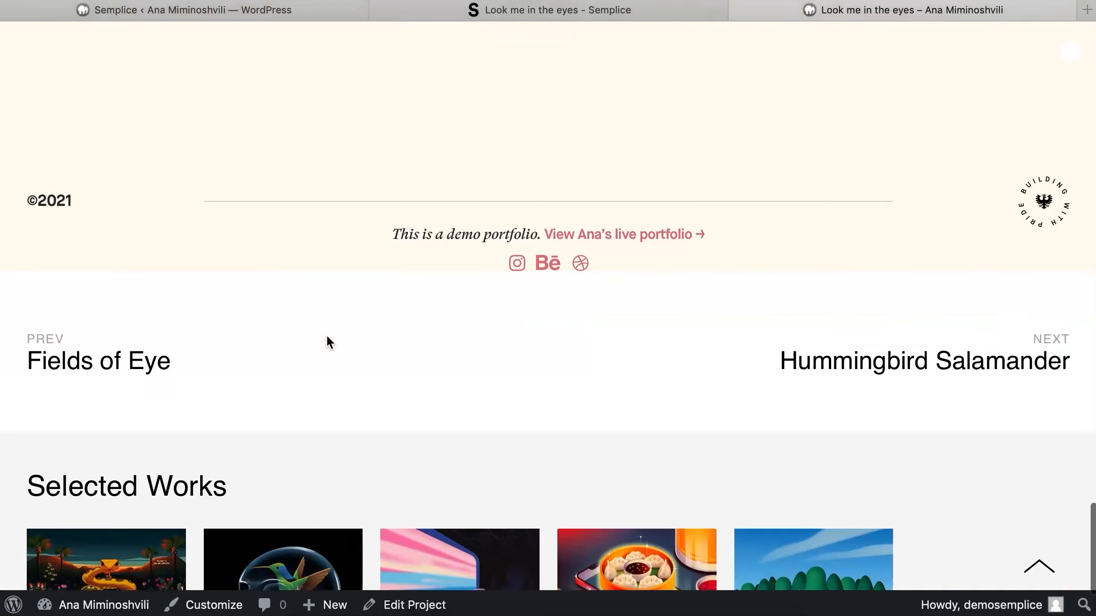
{"action": "scroll", "coordinate": [955, 378], "scroll_direction": "down", "scroll_amount": 3}
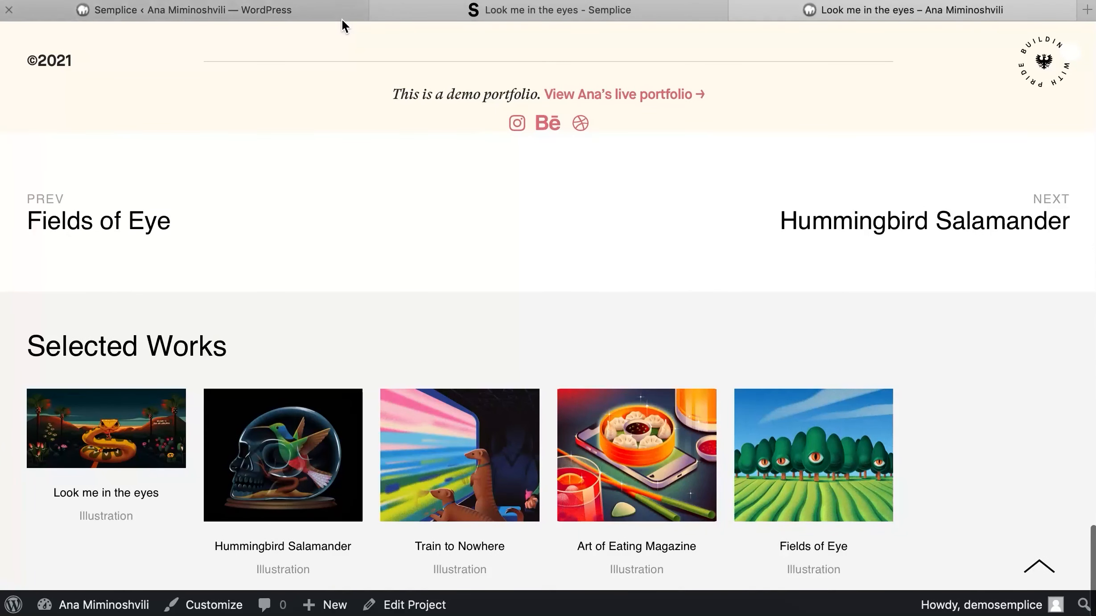
- Leave the project editor for the Semplice dashboard and open the project navigation customization
{"action": "left_click", "coordinate": [379, 11]}
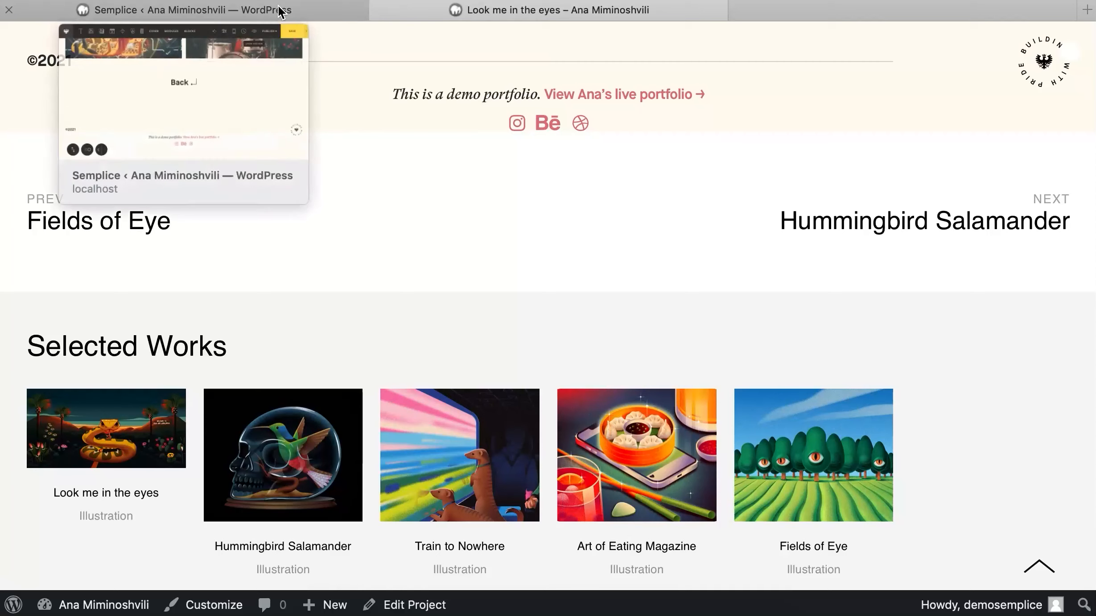
{"action": "left_click", "coordinate": [280, 10]}
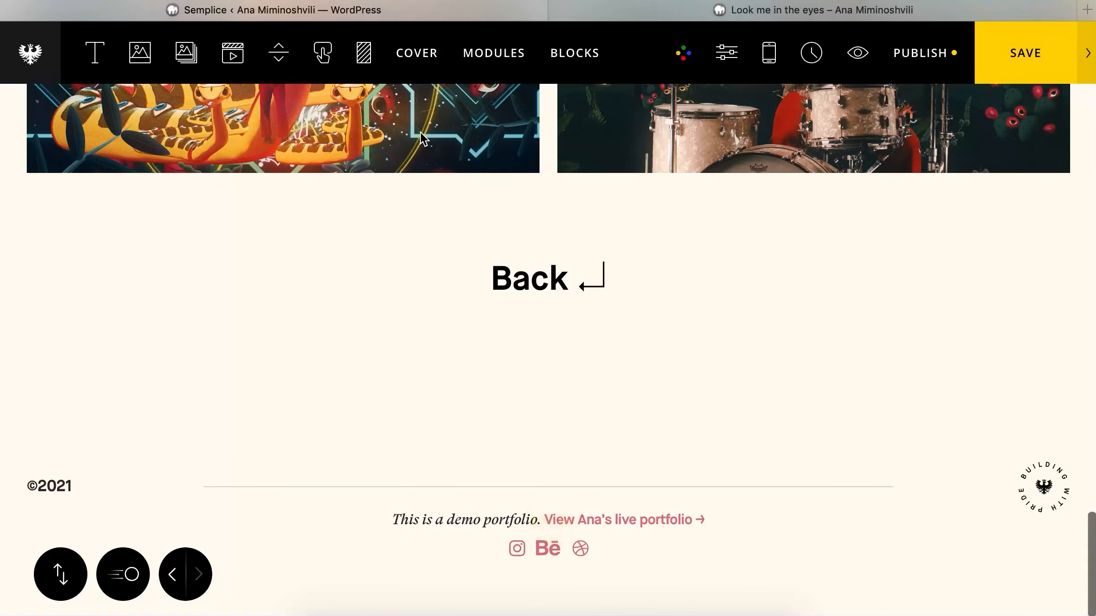
{"action": "left_click", "coordinate": [62, 49]}
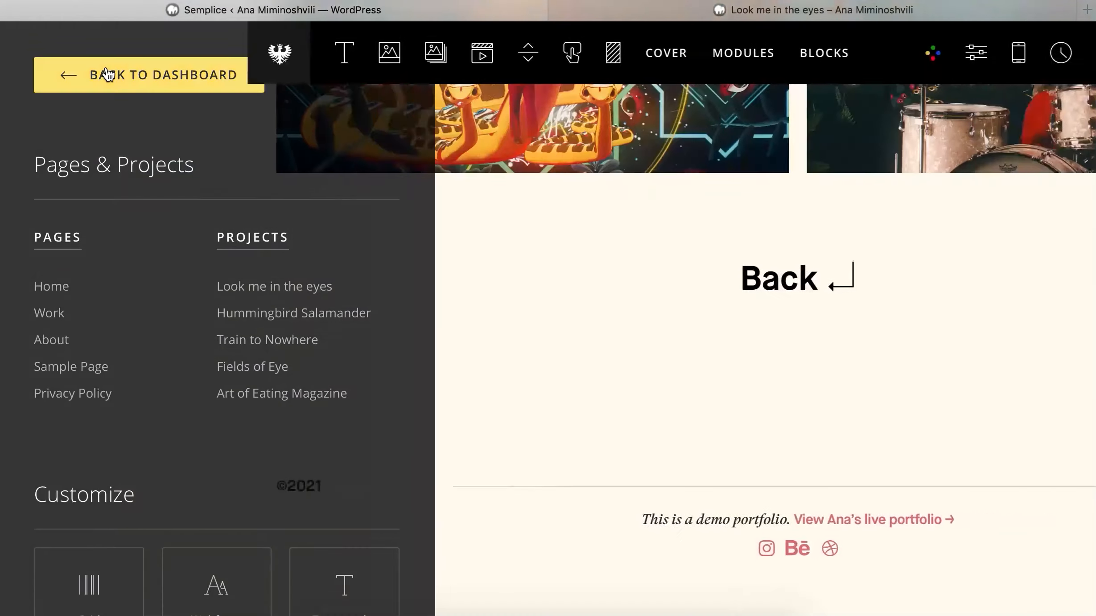
{"action": "left_click", "coordinate": [107, 75]}
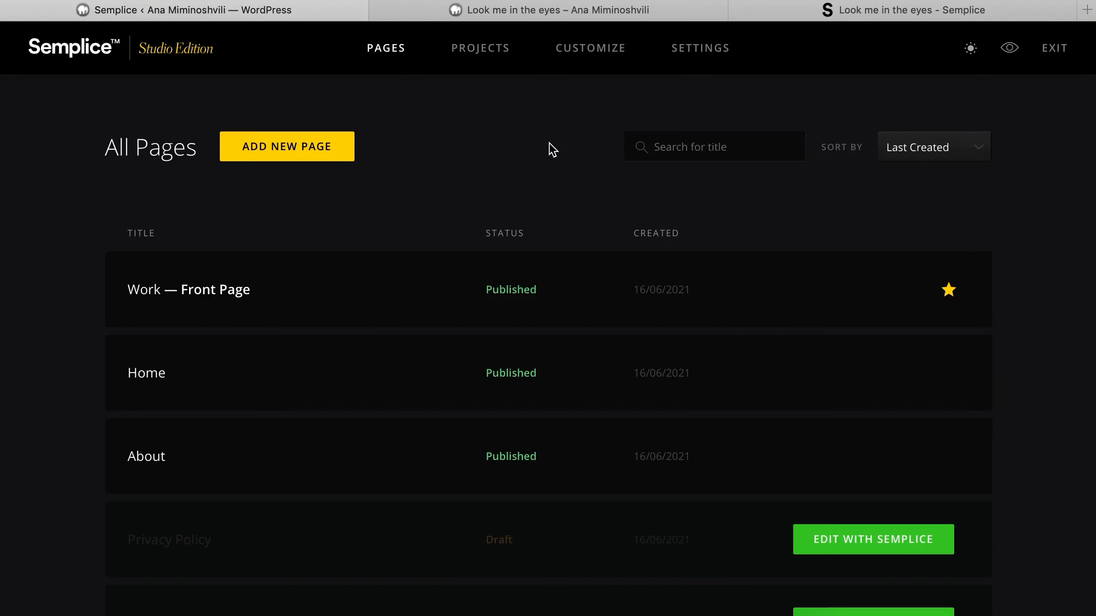
{"action": "left_click", "coordinate": [568, 48]}
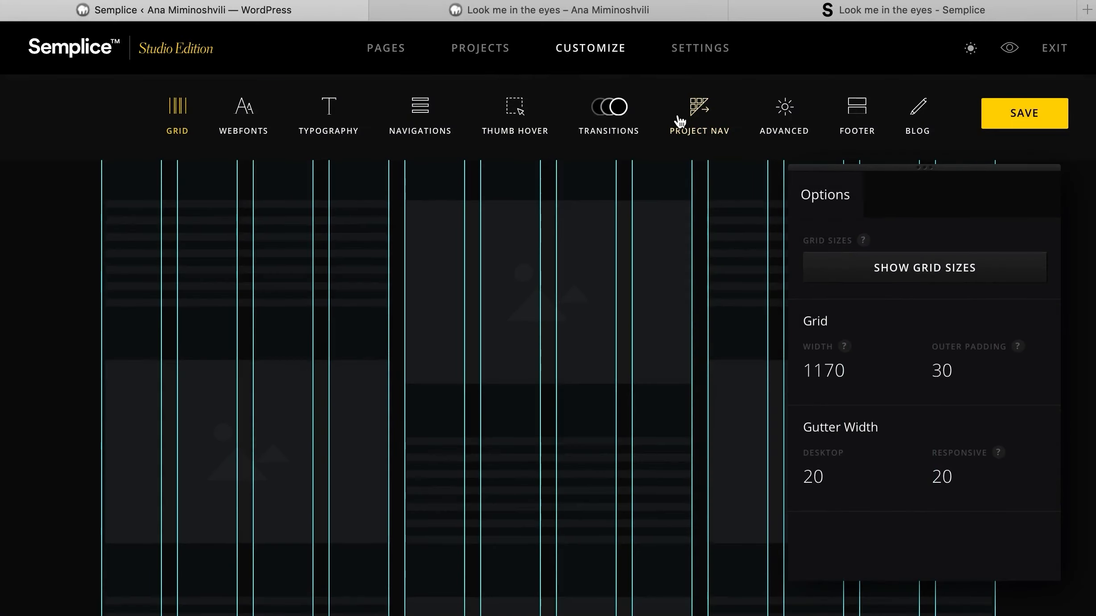
{"action": "left_click", "coordinate": [679, 121]}
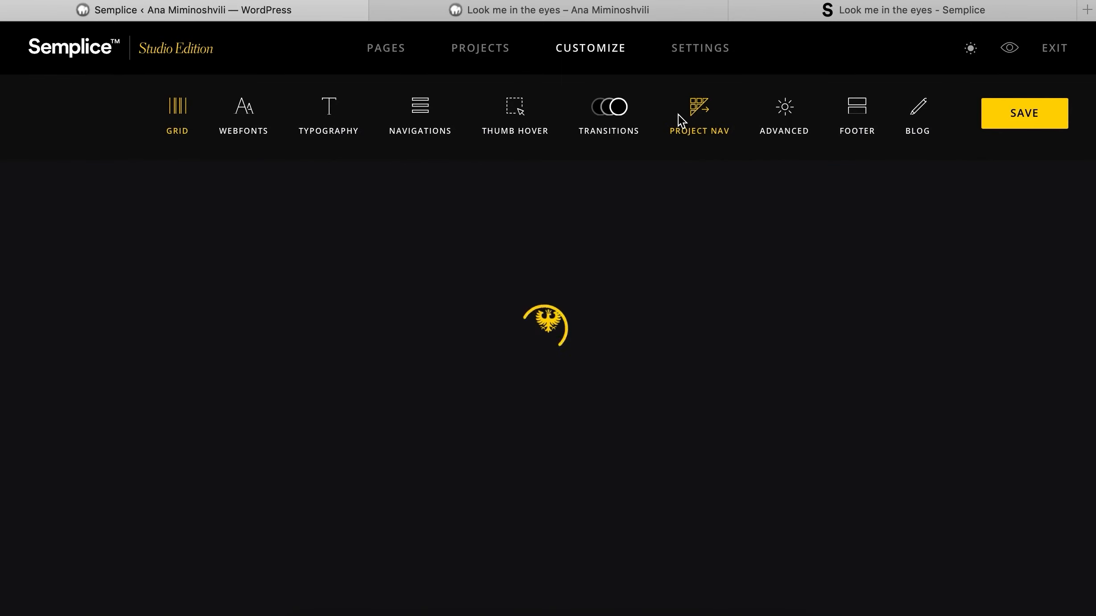
{"action": "scroll", "coordinate": [713, 312], "scroll_direction": "down", "scroll_amount": 3}
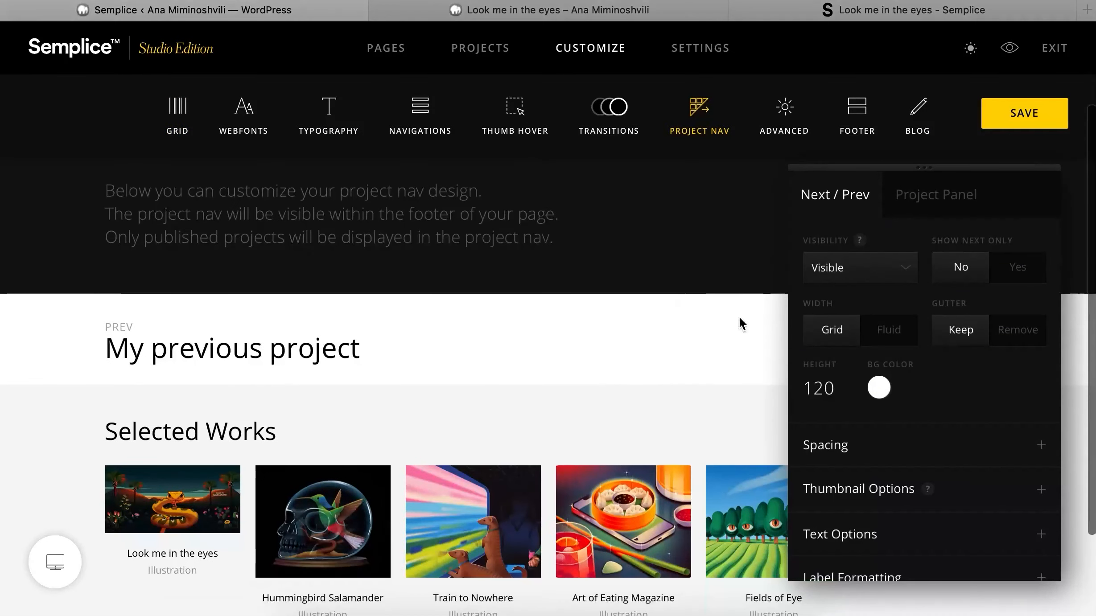
{"action": "scroll", "coordinate": [585, 374], "scroll_direction": "down", "scroll_amount": 3}
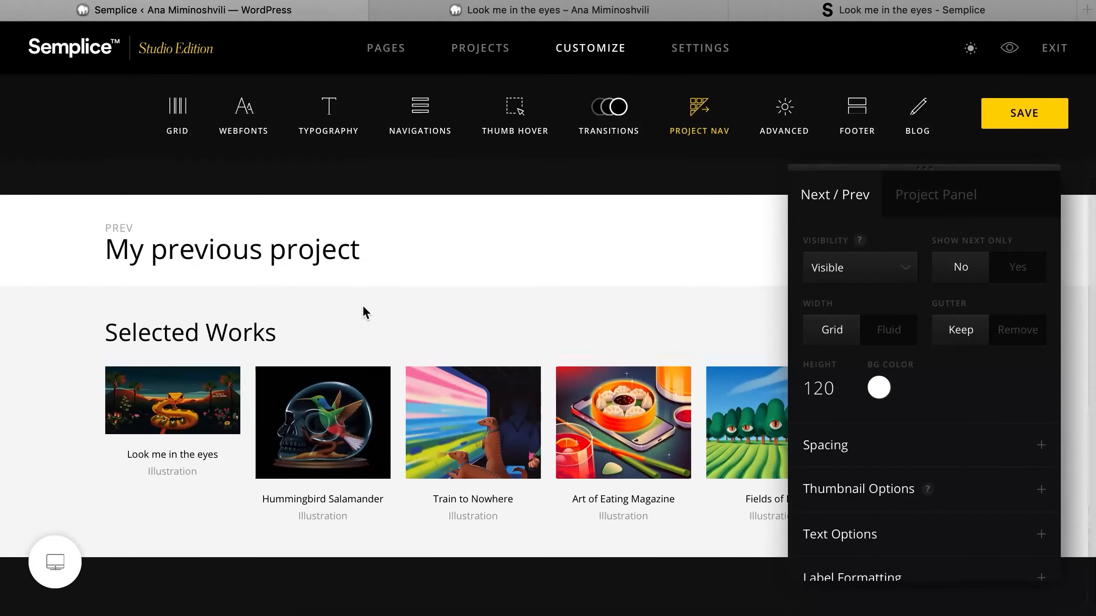
- Set the Selected Works project panel's visibility to Hidden
{"action": "left_click", "coordinate": [944, 215]}
{"action": "left_click", "coordinate": [858, 268]}
{"action": "left_click", "coordinate": [864, 286]}
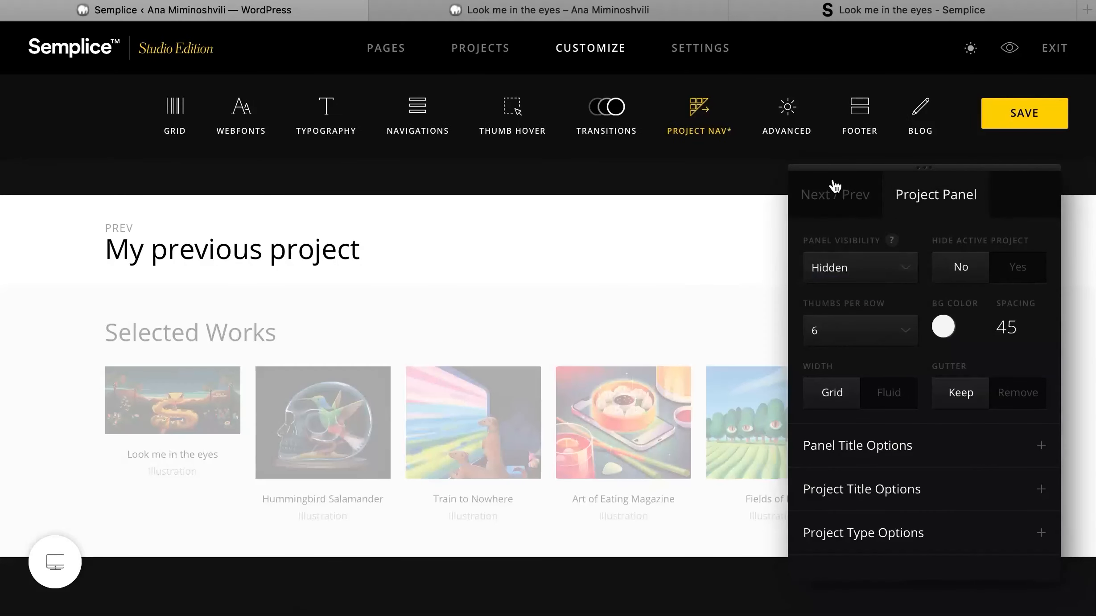
- Try showing only the next project, restore both links, and set the next/prev navigation's width to Fluid
{"action": "left_click", "coordinate": [835, 186]}
{"action": "scroll", "coordinate": [617, 319], "scroll_direction": "up", "scroll_amount": 2}
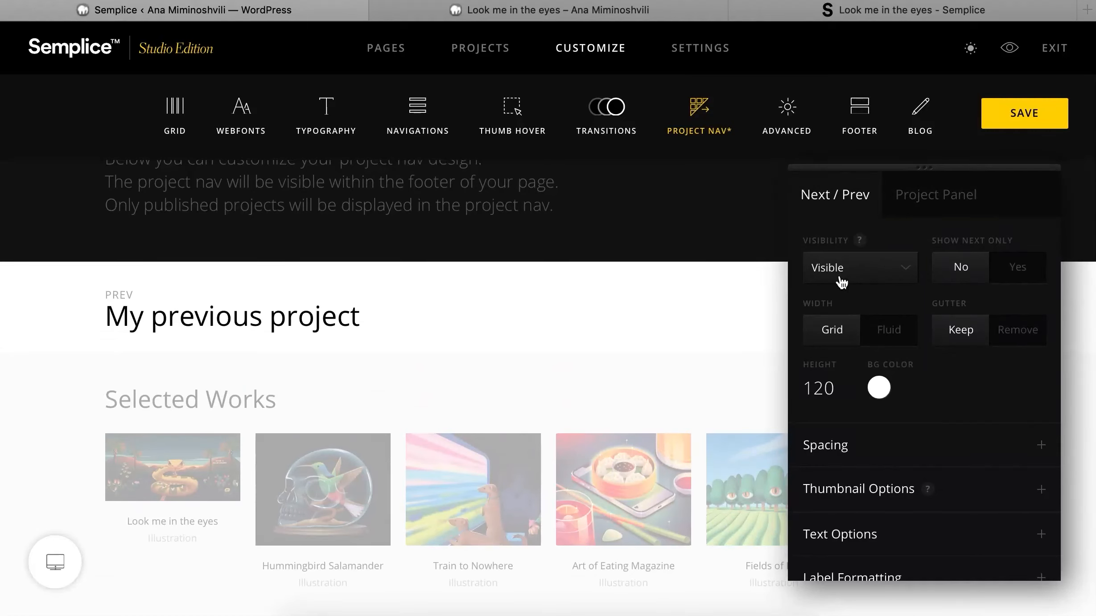
{"action": "left_click", "coordinate": [1020, 265]}
{"action": "left_click", "coordinate": [964, 266]}
{"action": "left_click_drag", "start_coordinate": [880, 167], "coordinate": [577, 144]}
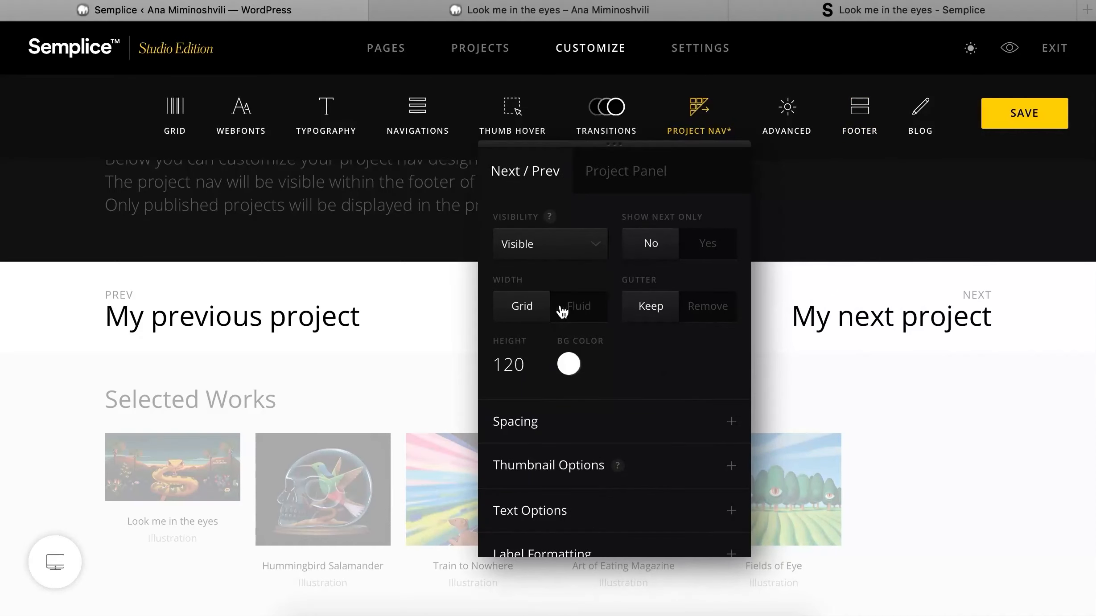
{"action": "left_click", "coordinate": [583, 308]}
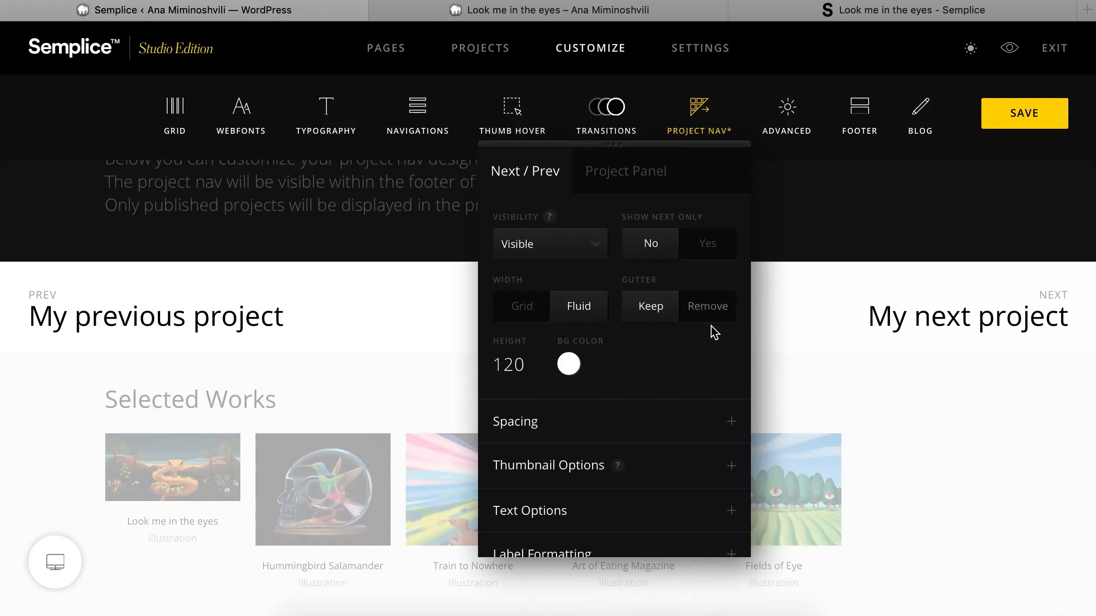
- Give the next/prev navigation a #fffaef background color and a height of 500
{"action": "left_click", "coordinate": [568, 364]}
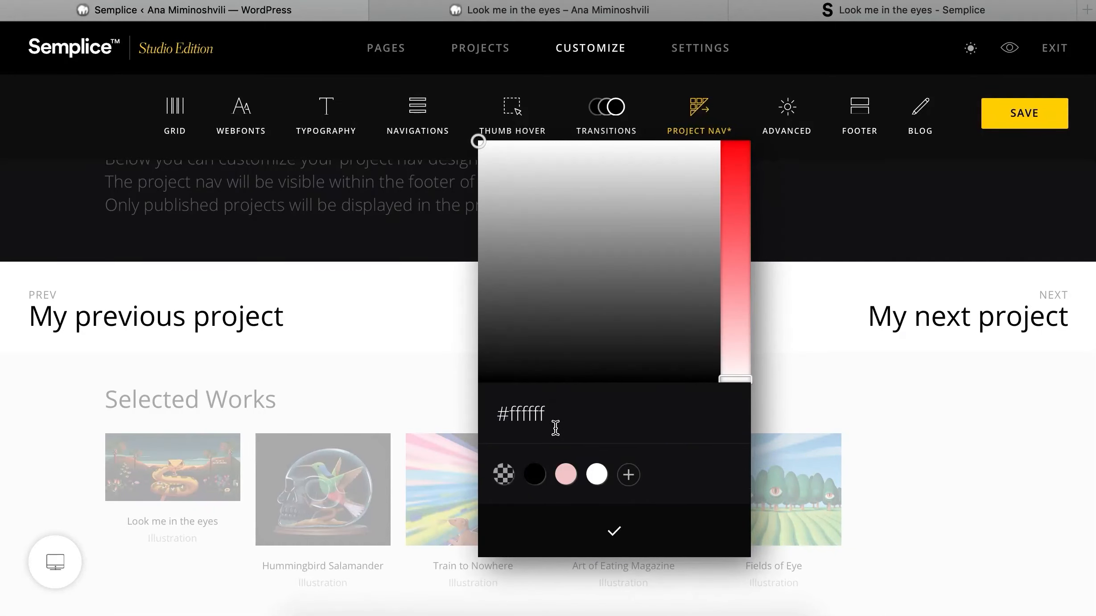
{"action": "left_click_drag", "start_coordinate": [553, 423], "coordinate": [485, 407]}
{"action": "type", "text": "#fffaef"}
{"action": "left_click", "coordinate": [614, 532]}
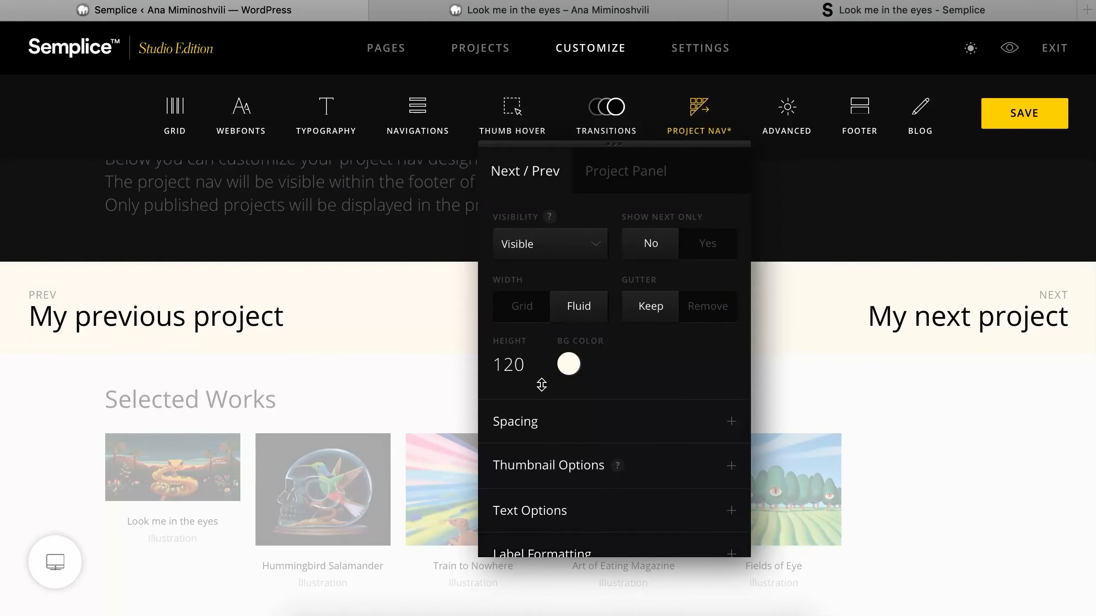
{"action": "left_click_drag", "start_coordinate": [532, 378], "coordinate": [484, 372]}
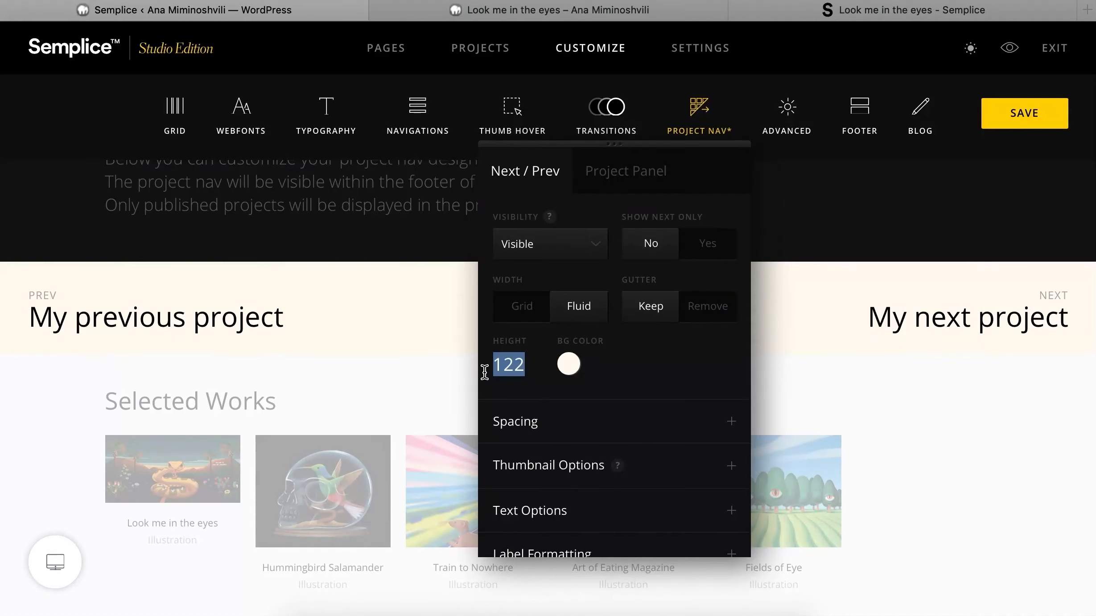
{"action": "type", "text": "500"}
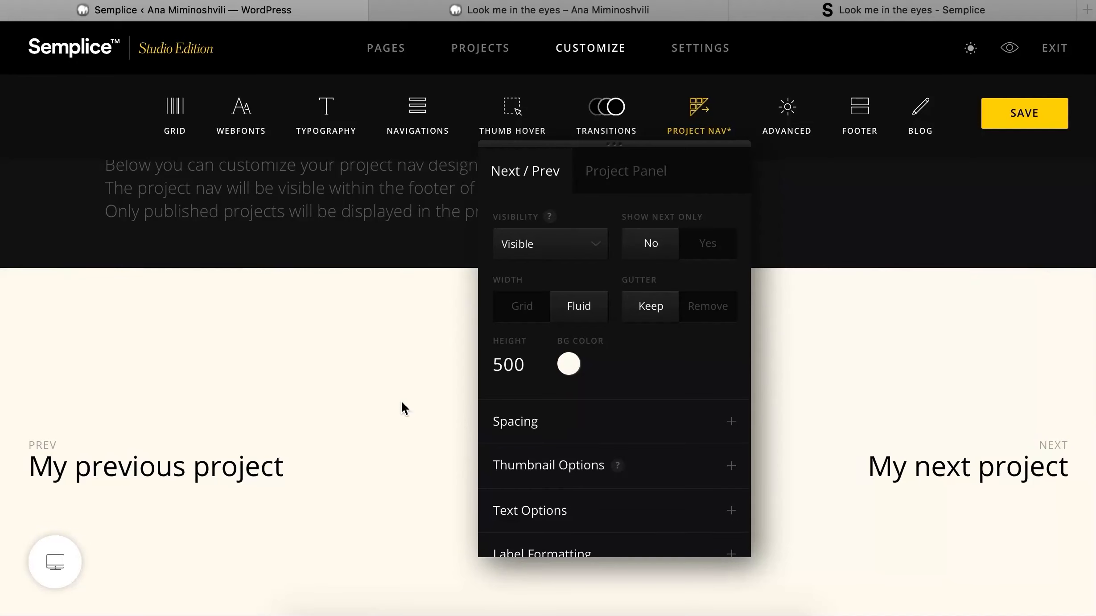
- Set the next/prev navigation's outer top spacing to 80
{"action": "scroll", "coordinate": [584, 425], "scroll_direction": "down", "scroll_amount": 2}
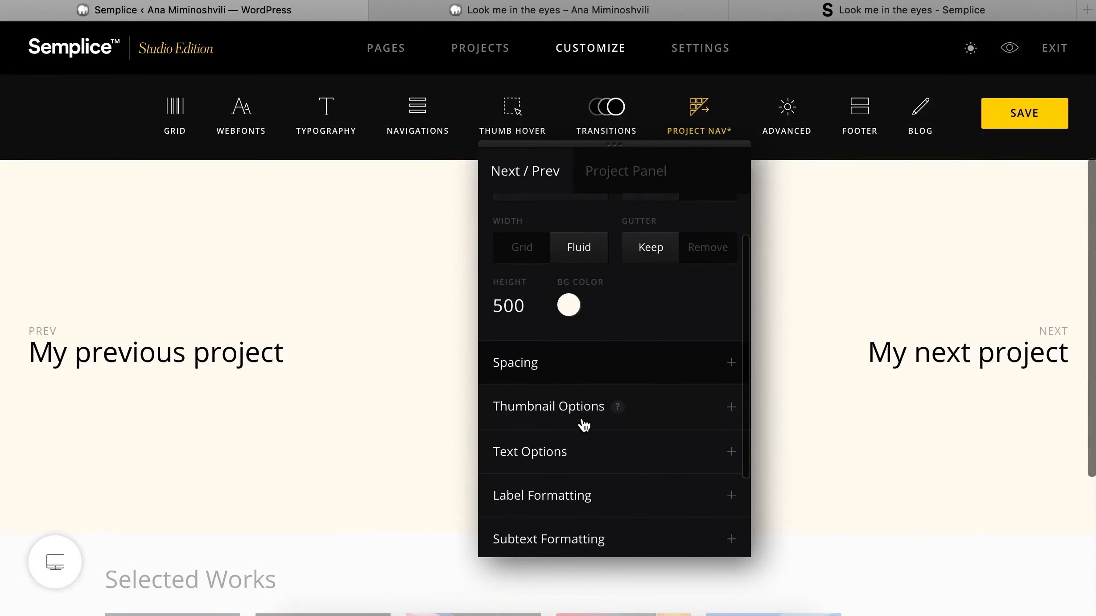
{"action": "left_click", "coordinate": [533, 362]}
{"action": "scroll", "coordinate": [533, 362], "scroll_direction": "down", "scroll_amount": 2}
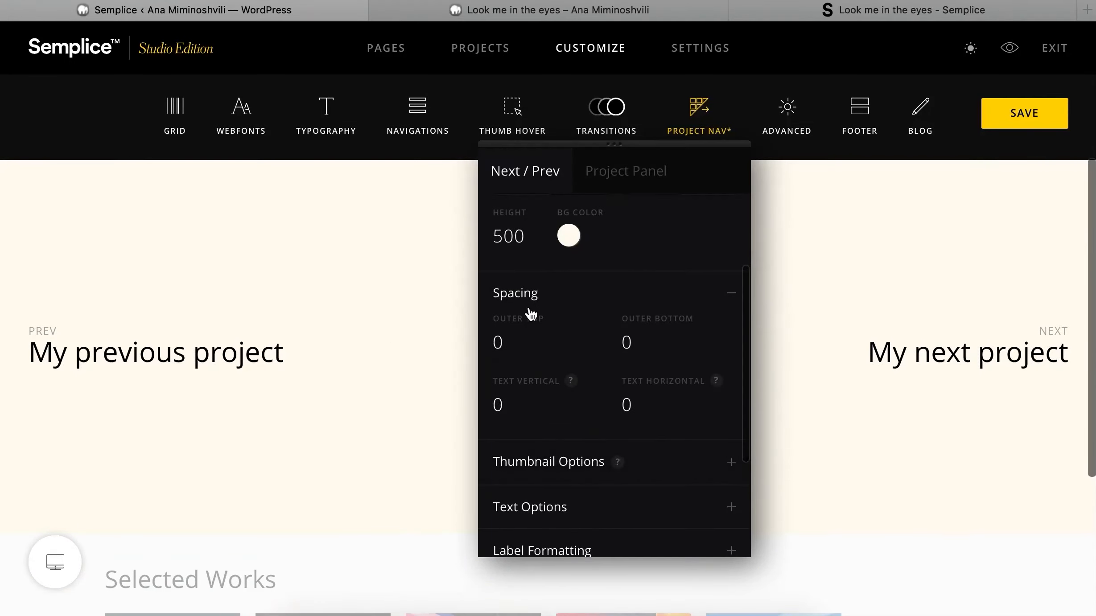
{"action": "left_click", "coordinate": [543, 347]}
{"action": "type", "text": "80"}
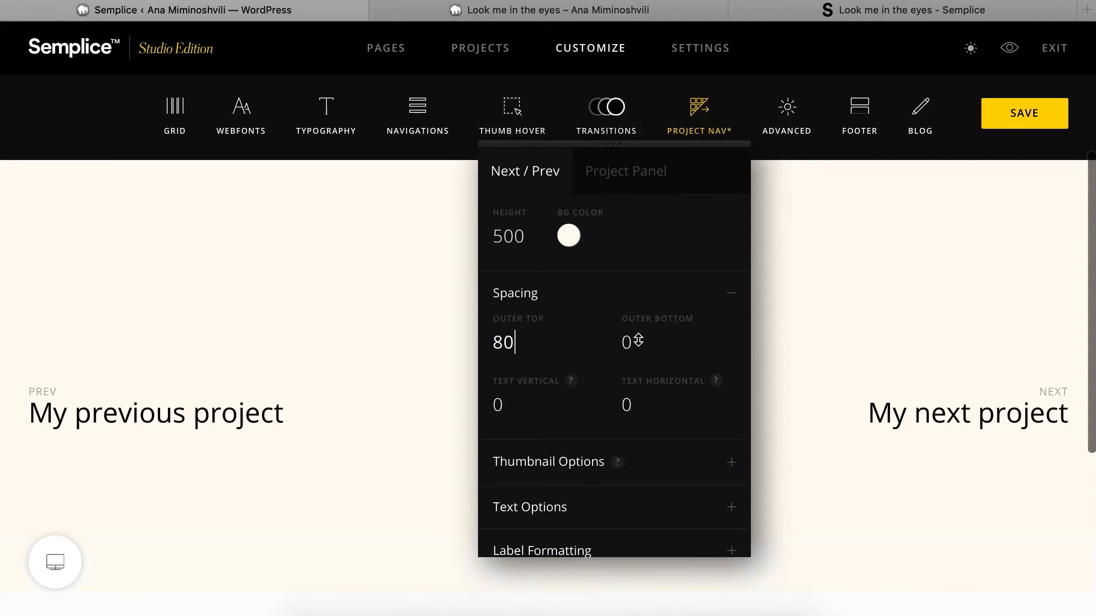
- Try an outer bottom spacing of 80 on the next/prev navigation and restore it to 0
{"action": "left_click", "coordinate": [638, 340]}
{"action": "type", "text": "80"}
{"action": "left_click", "coordinate": [635, 343]}
{"action": "key", "text": "BackSpace"}
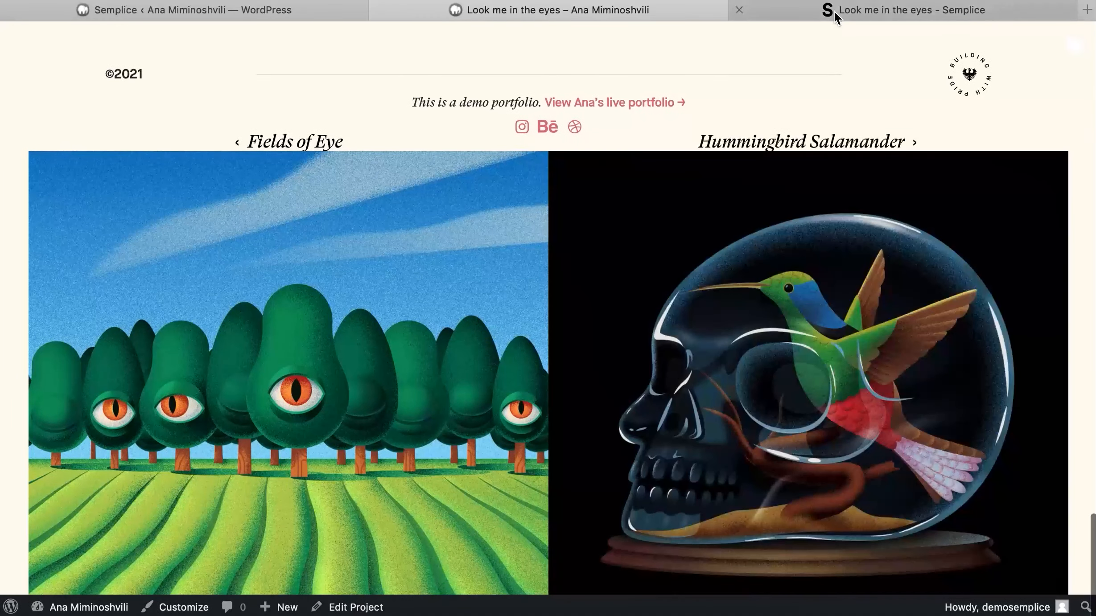
- Close the project preview and compare the reference page's Prev/Next project navigation with the navigation being customized
{"action": "left_click", "coordinate": [832, 11]}
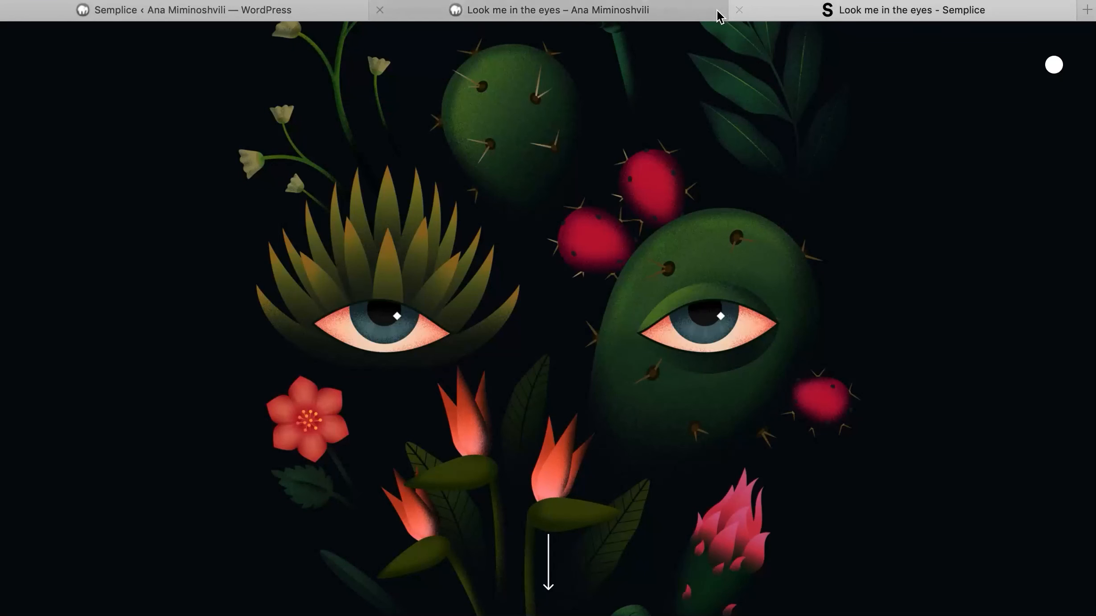
{"action": "left_click", "coordinate": [379, 10]}
{"action": "scroll", "coordinate": [478, 250], "scroll_direction": "down", "scroll_amount": 20}
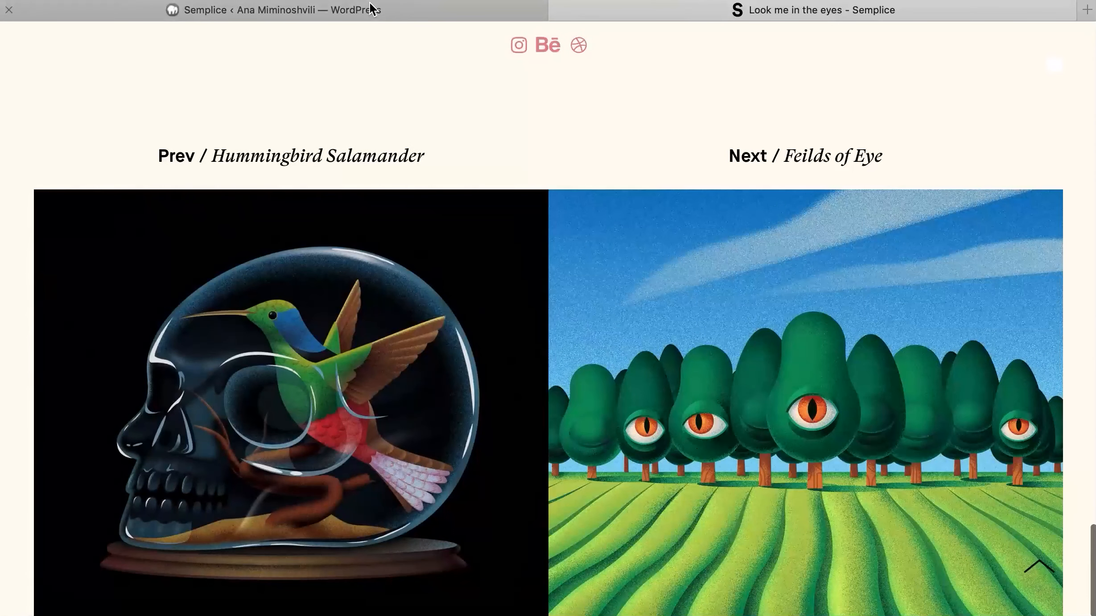
{"action": "left_click", "coordinate": [373, 10]}
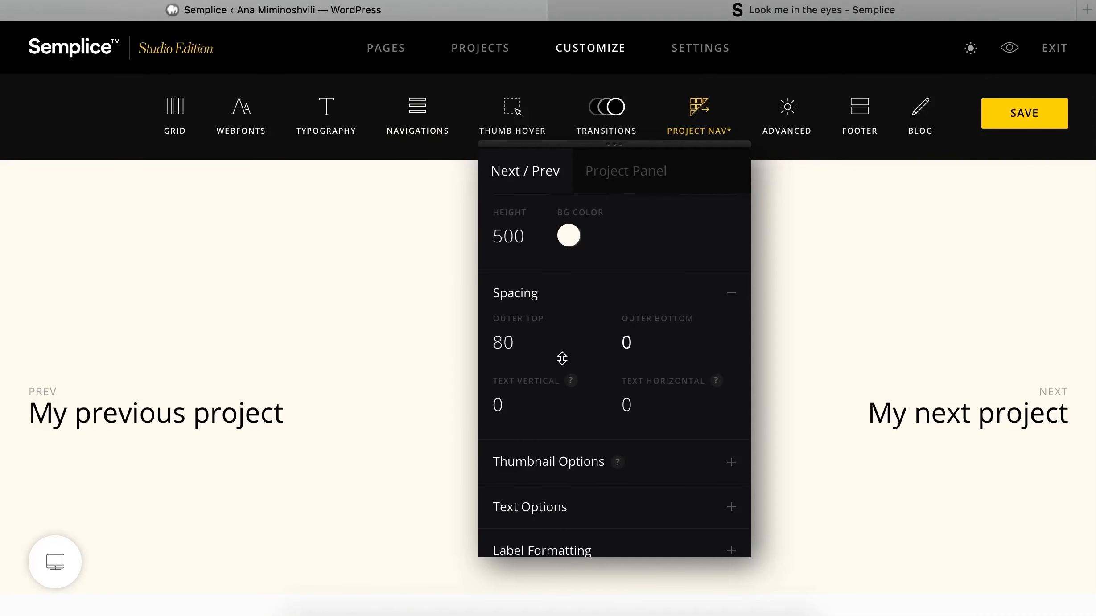
- Make the project thumbnails visible in the next/prev navigation's thumbnail options
{"action": "scroll", "coordinate": [589, 443], "scroll_direction": "down", "scroll_amount": 5}
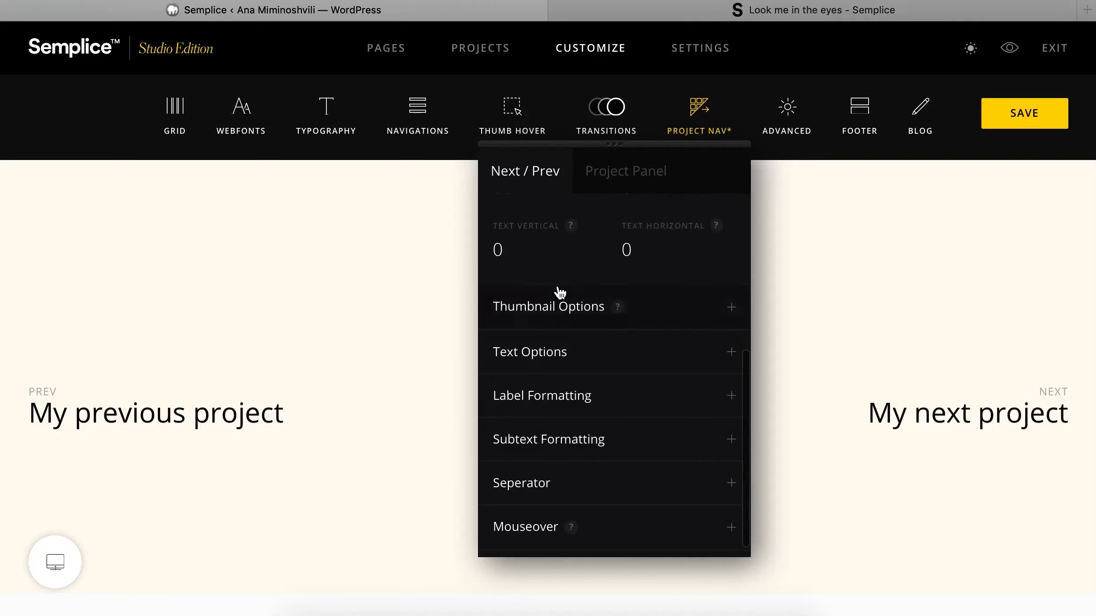
{"action": "left_click", "coordinate": [575, 315]}
{"action": "left_click", "coordinate": [588, 361]}
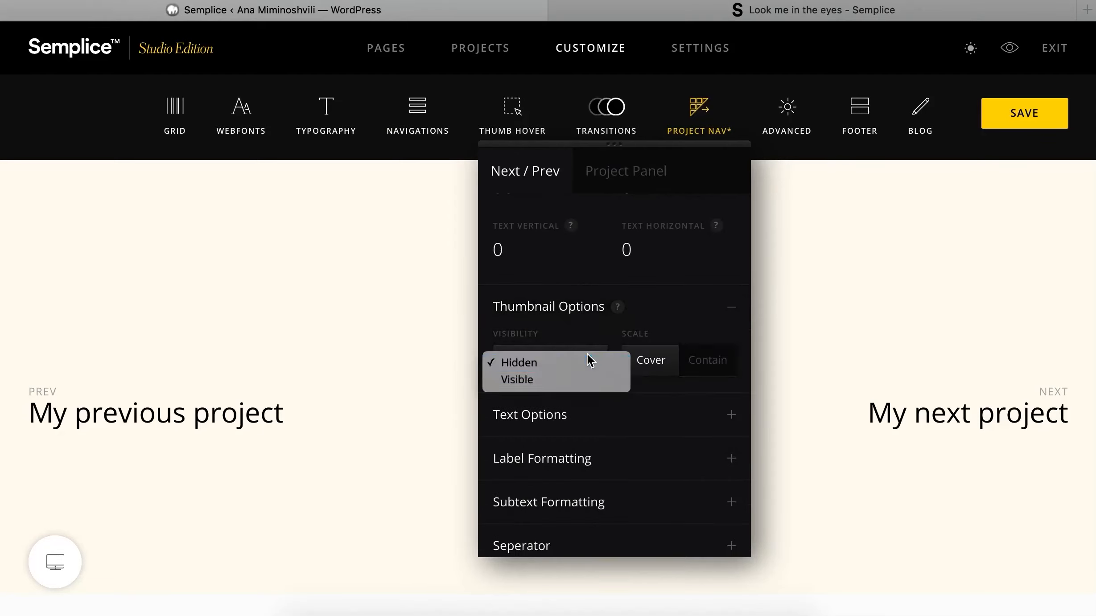
{"action": "left_click", "coordinate": [588, 382]}
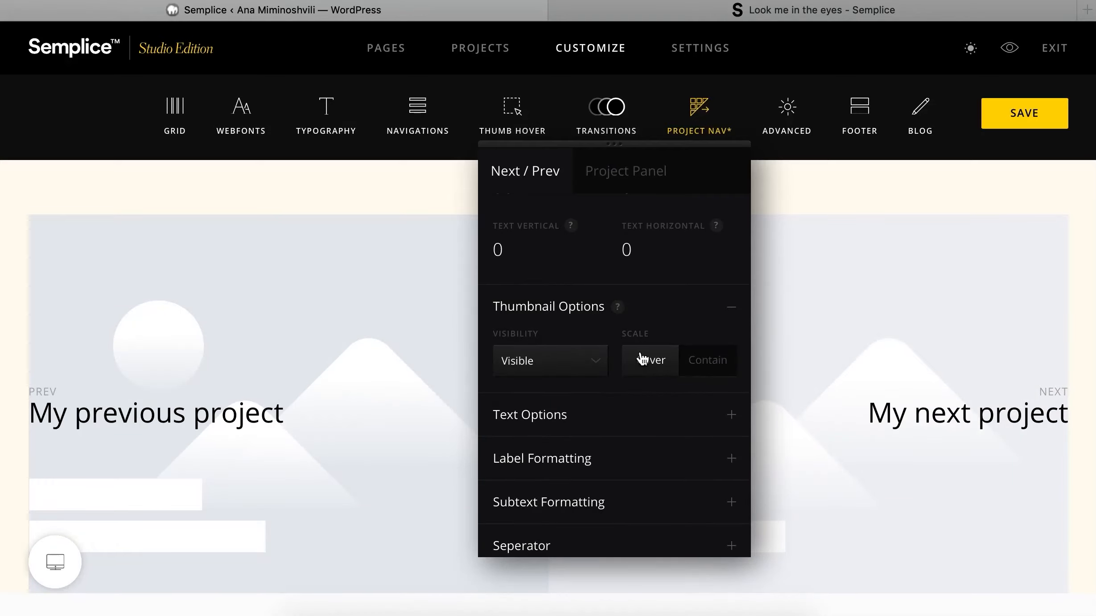
- Try the Arrows with Next/Previous labels in the next/prev navigation's text options, and settle on Arrows with project title
{"action": "left_click", "coordinate": [677, 403]}
{"action": "scroll", "coordinate": [641, 275], "scroll_direction": "down", "scroll_amount": 5}
{"action": "scroll", "coordinate": [641, 276], "scroll_direction": "up", "scroll_amount": 1}
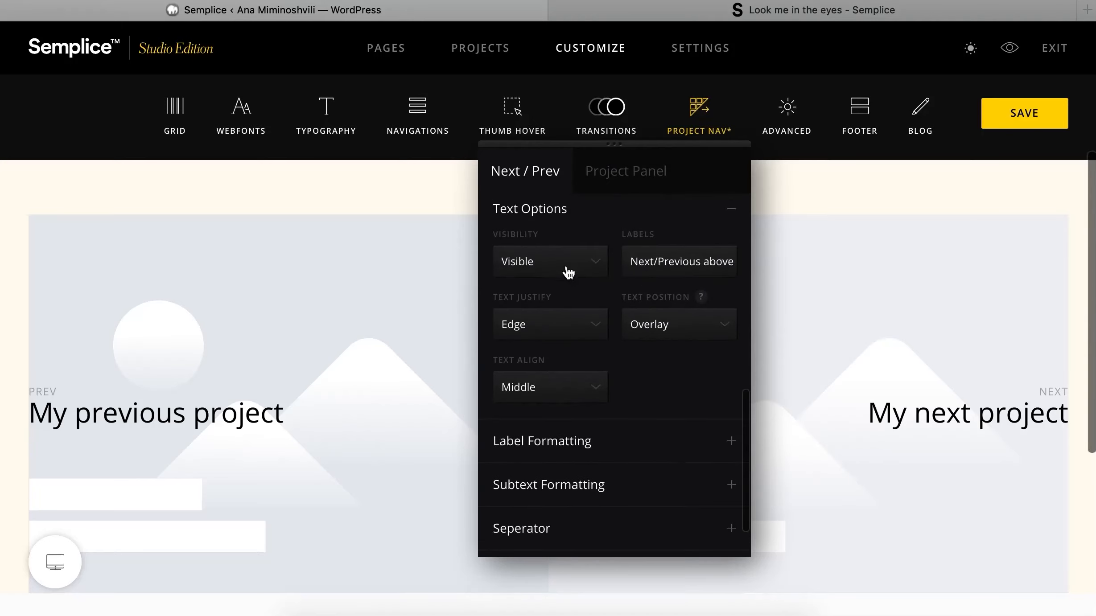
{"action": "left_click", "coordinate": [646, 252]}
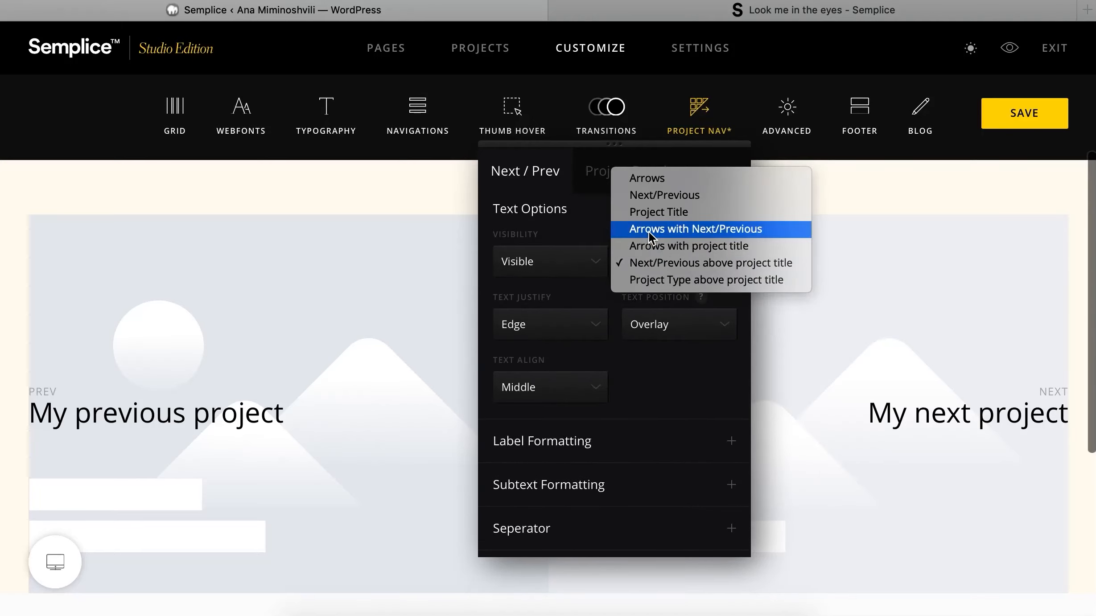
{"action": "left_click", "coordinate": [651, 229]}
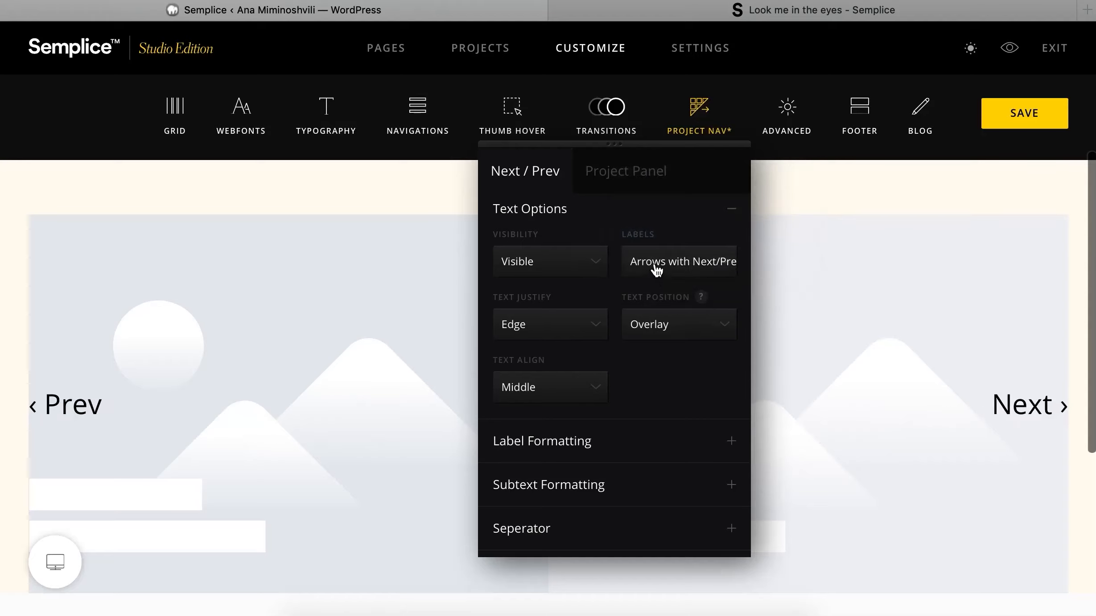
{"action": "left_click", "coordinate": [656, 268]}
{"action": "left_click", "coordinate": [658, 280]}
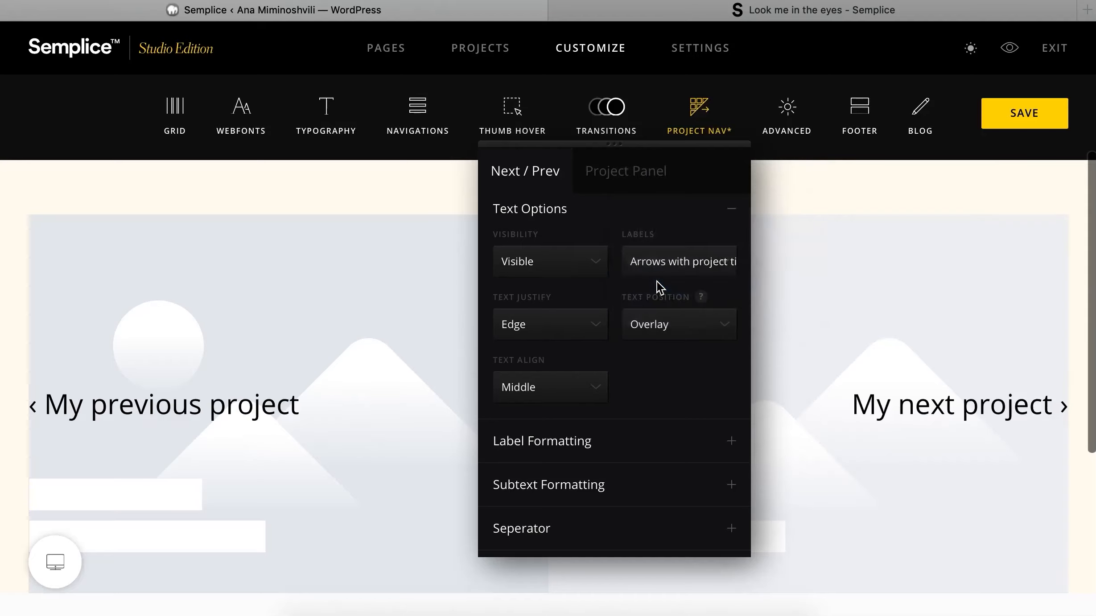
- Justify the navigation text to Center and position it Above the thumbnails, checking the reference page's layout
{"action": "left_click", "coordinate": [551, 324]}
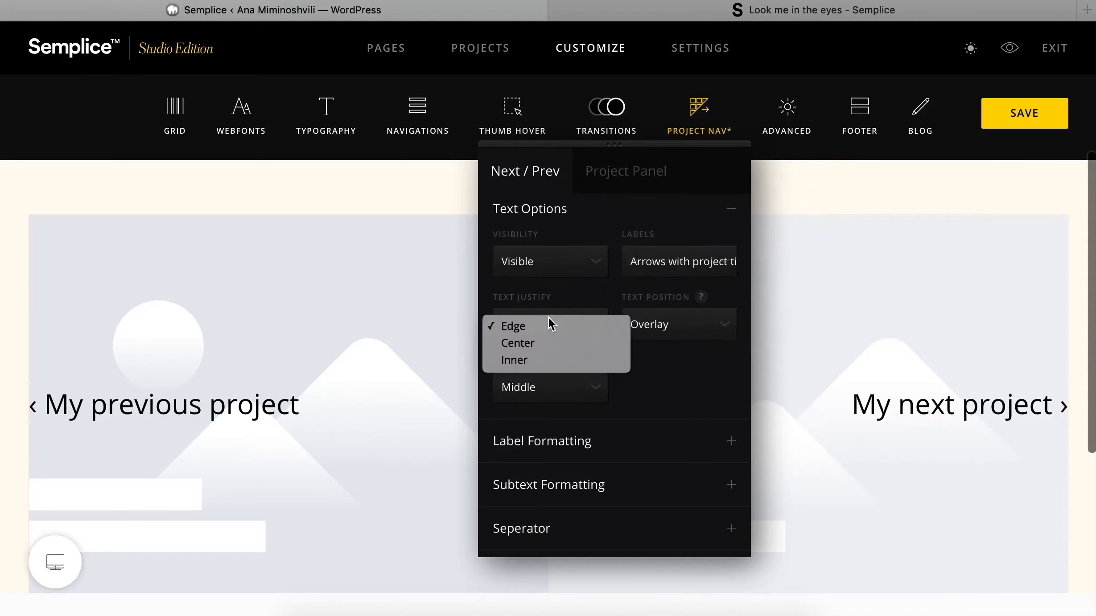
{"action": "left_click", "coordinate": [554, 345]}
{"action": "left_click", "coordinate": [684, 17]}
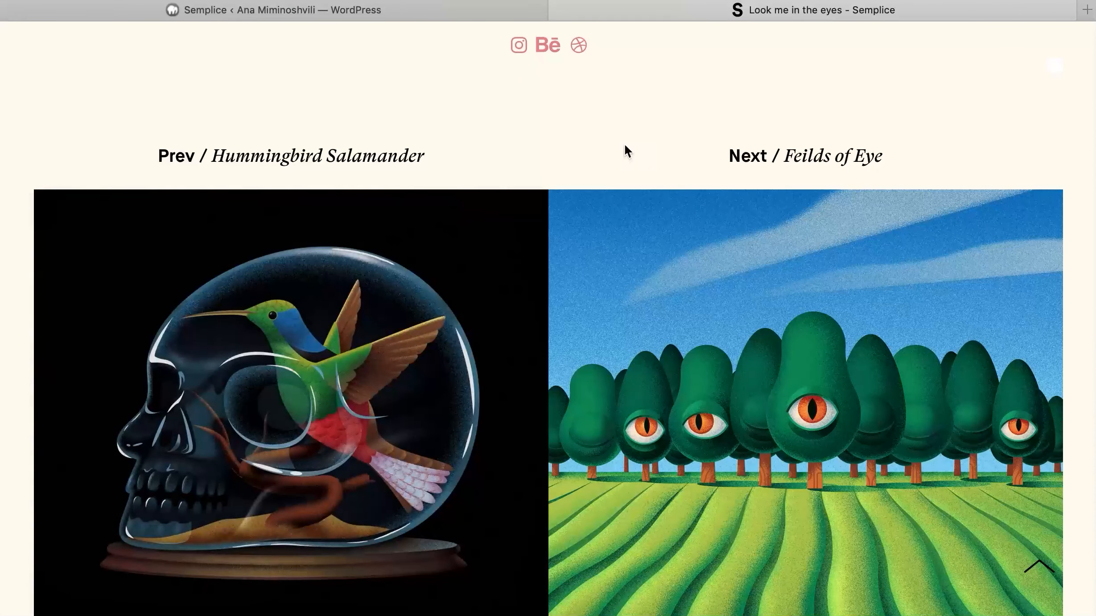
{"action": "left_click", "coordinate": [440, 10]}
{"action": "left_click", "coordinate": [659, 326]}
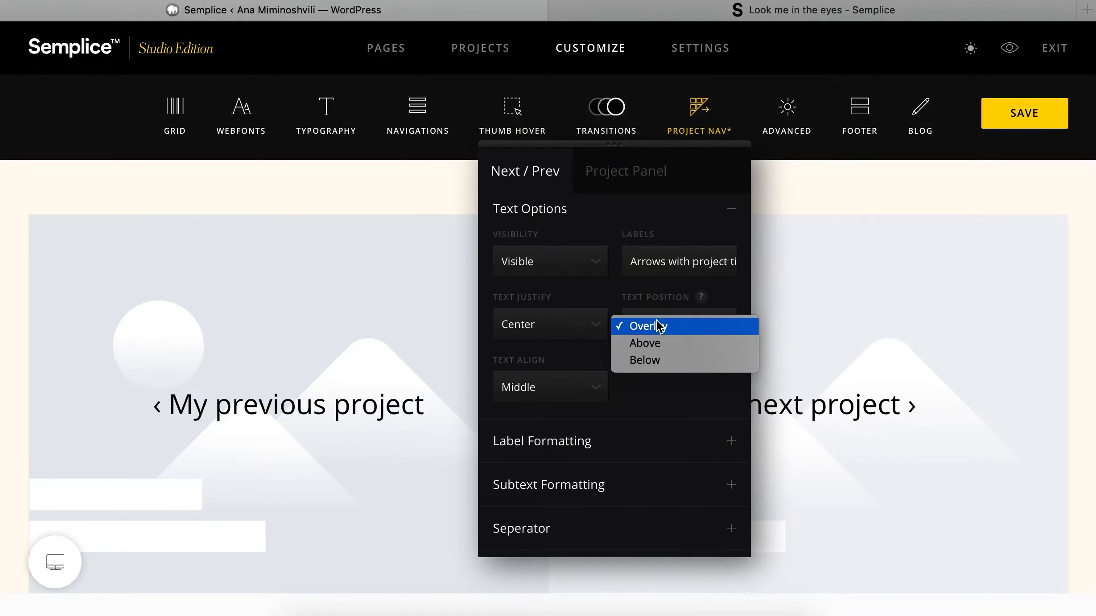
{"action": "left_click", "coordinate": [660, 344]}
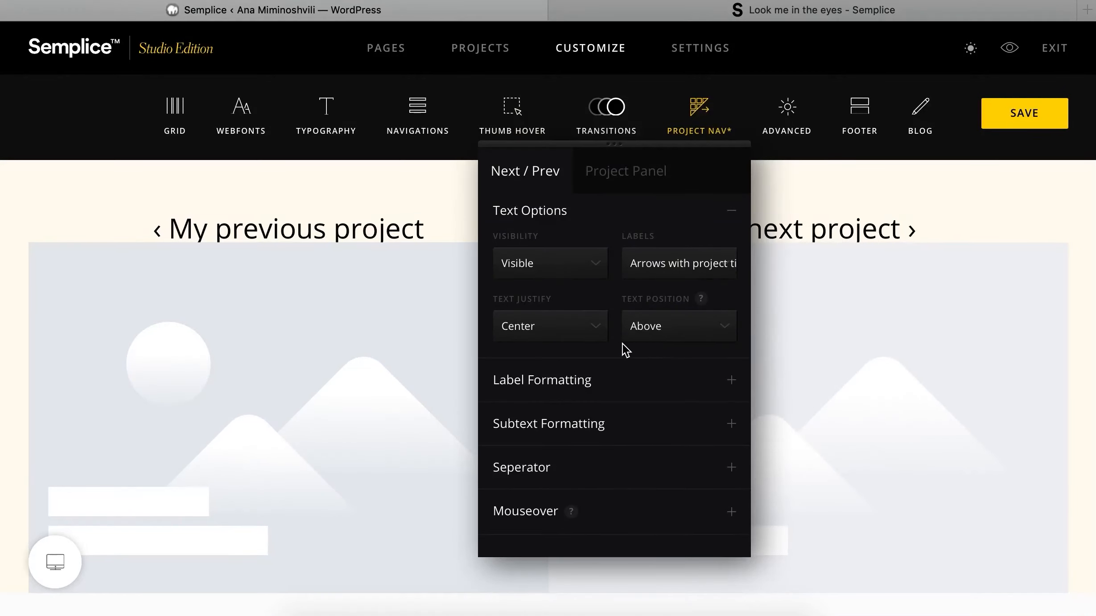
- Format the navigation labels with font size 24, GT Super Text Regular Italic and letter spacing -4
{"action": "scroll", "coordinate": [526, 368], "scroll_direction": "up", "scroll_amount": 2}
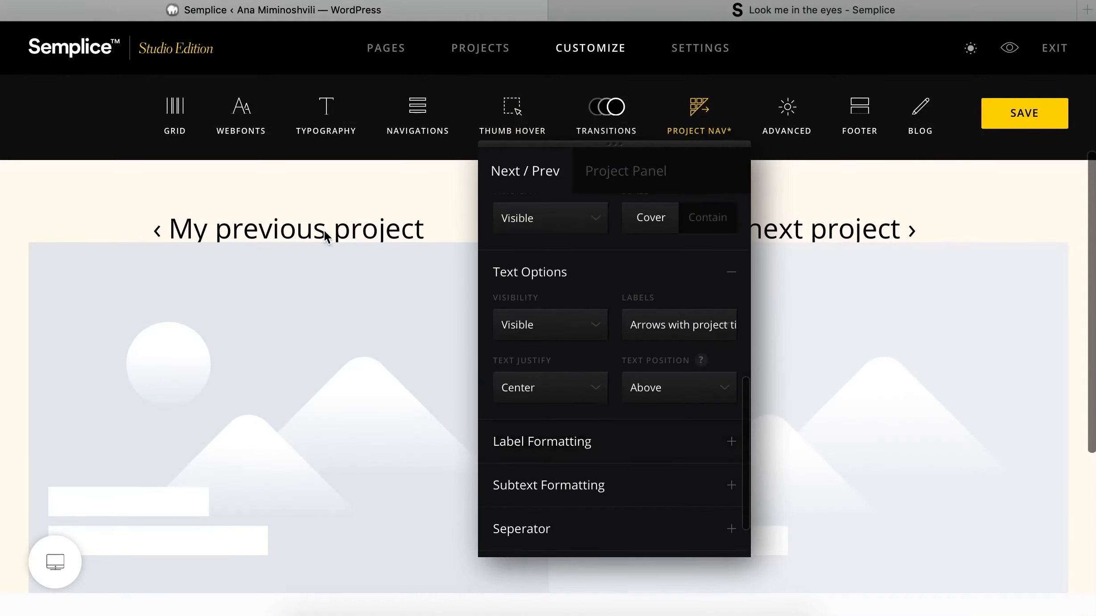
{"action": "left_click", "coordinate": [544, 445]}
{"action": "scroll", "coordinate": [542, 446], "scroll_direction": "down", "scroll_amount": 4}
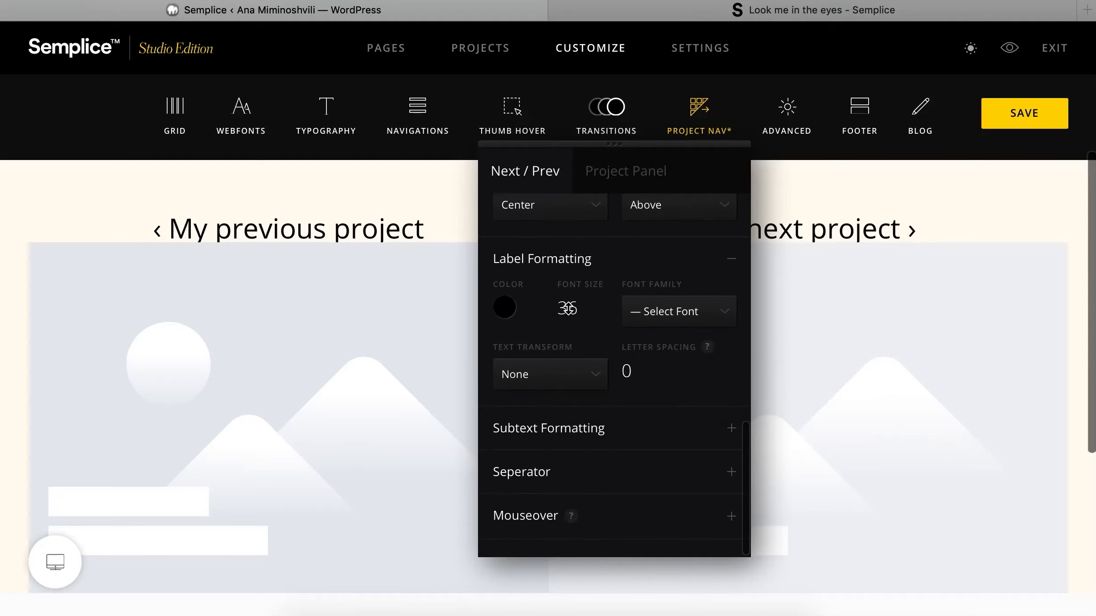
{"action": "left_click_drag", "start_coordinate": [567, 308], "coordinate": [569, 334]}
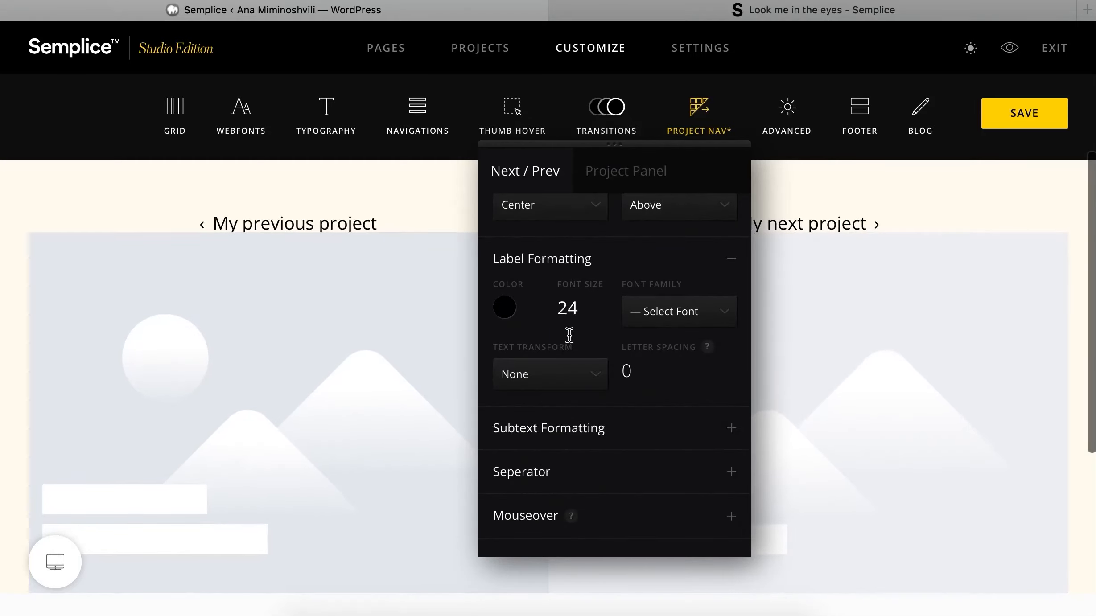
{"action": "left_click", "coordinate": [672, 314]}
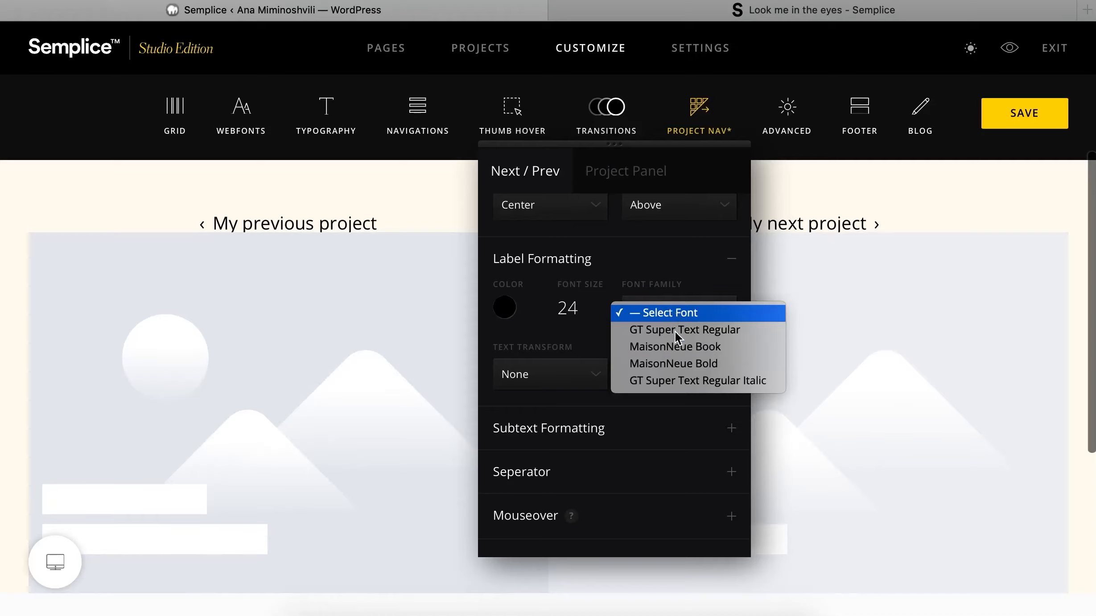
{"action": "left_click", "coordinate": [686, 381]}
{"action": "left_click", "coordinate": [651, 379]}
{"action": "type", "text": "-4"}
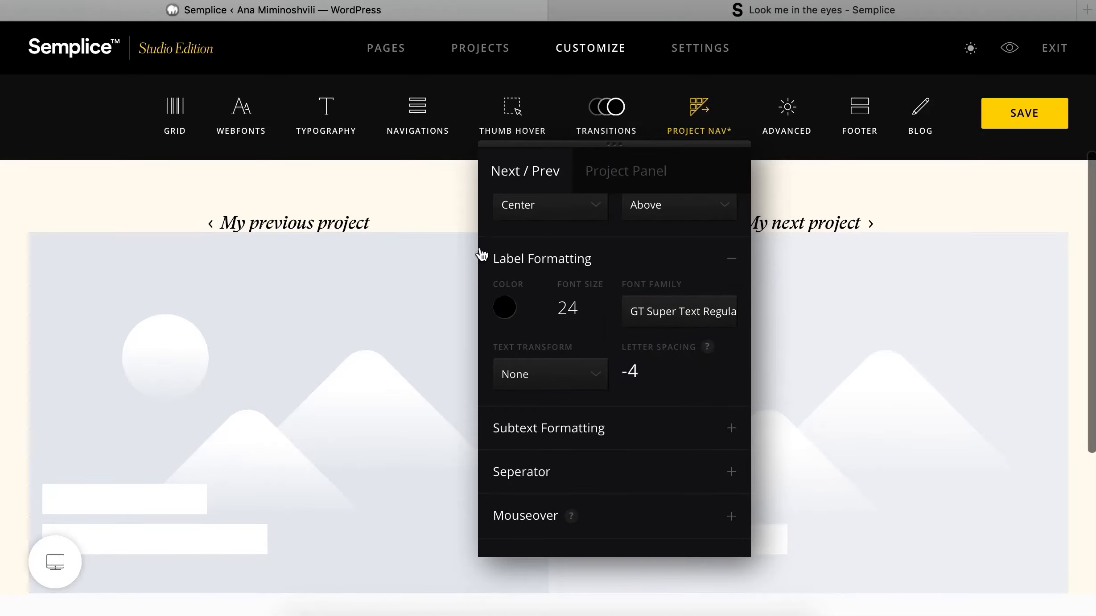
- Set the navigation's vertical text spacing to 16
{"action": "scroll", "coordinate": [570, 282], "scroll_direction": "up", "scroll_amount": 10}
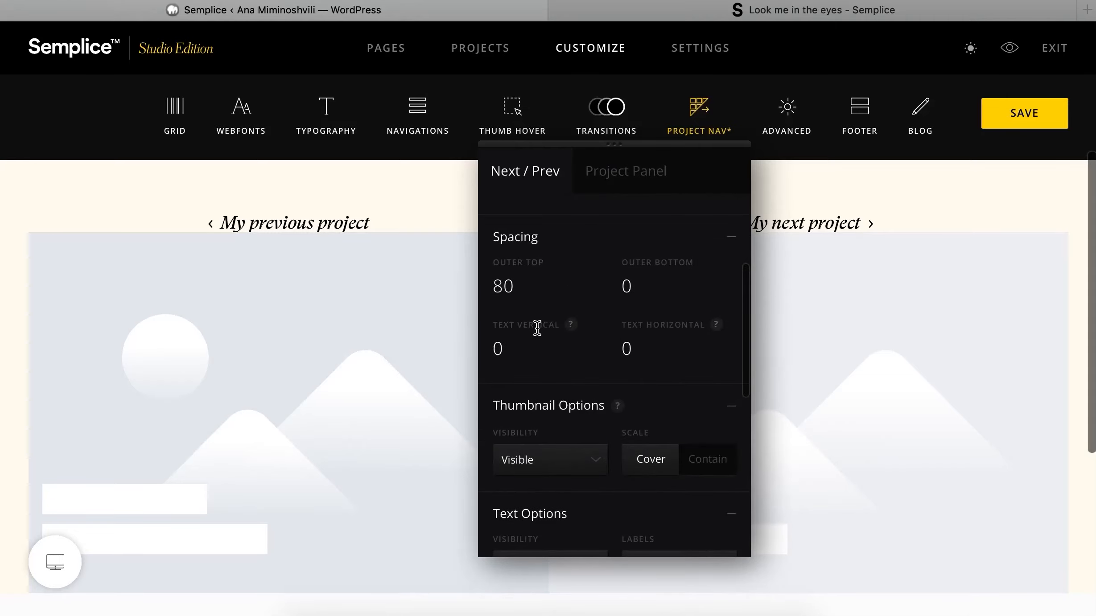
{"action": "left_click_drag", "start_coordinate": [529, 353], "coordinate": [527, 314]}
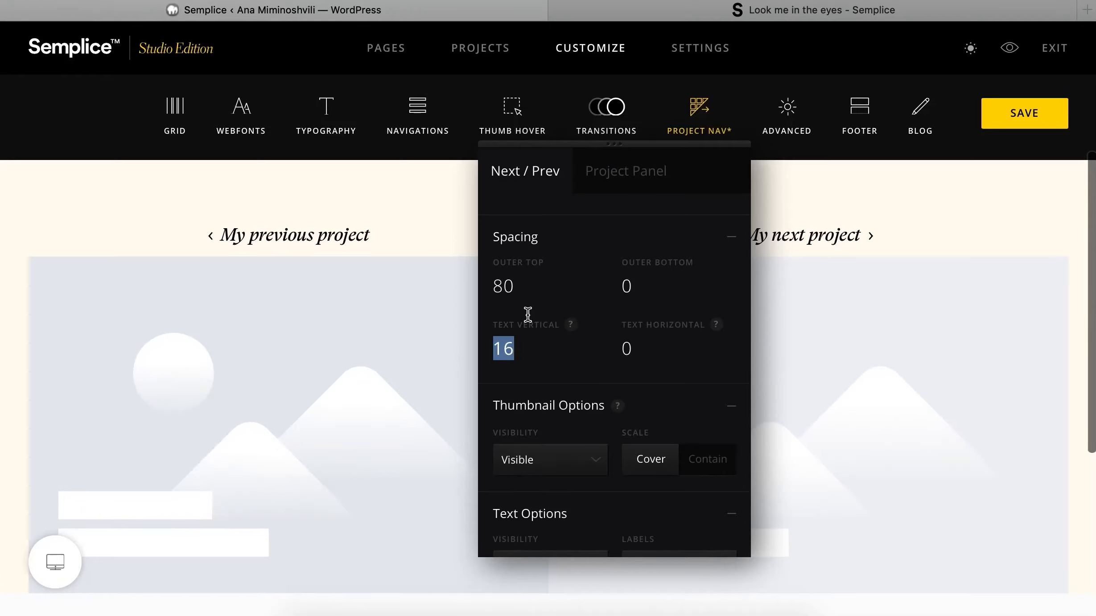
- Look over the subtext formatting options and try making the separator between the two projects visible
{"action": "scroll", "coordinate": [579, 263], "scroll_direction": "down", "scroll_amount": 10}
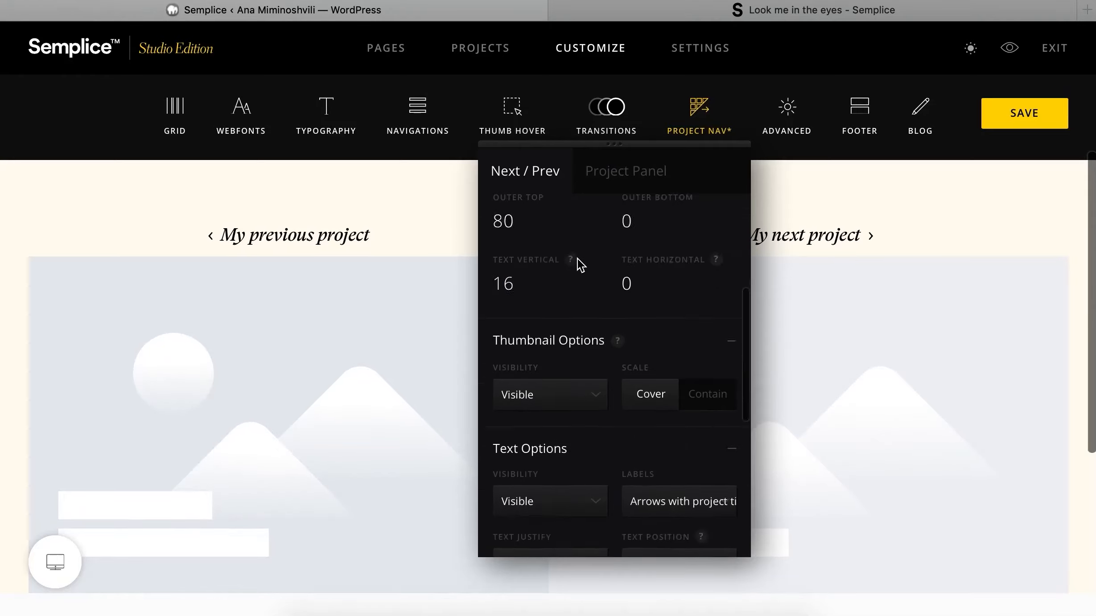
{"action": "scroll", "coordinate": [577, 259], "scroll_direction": "down", "scroll_amount": 1}
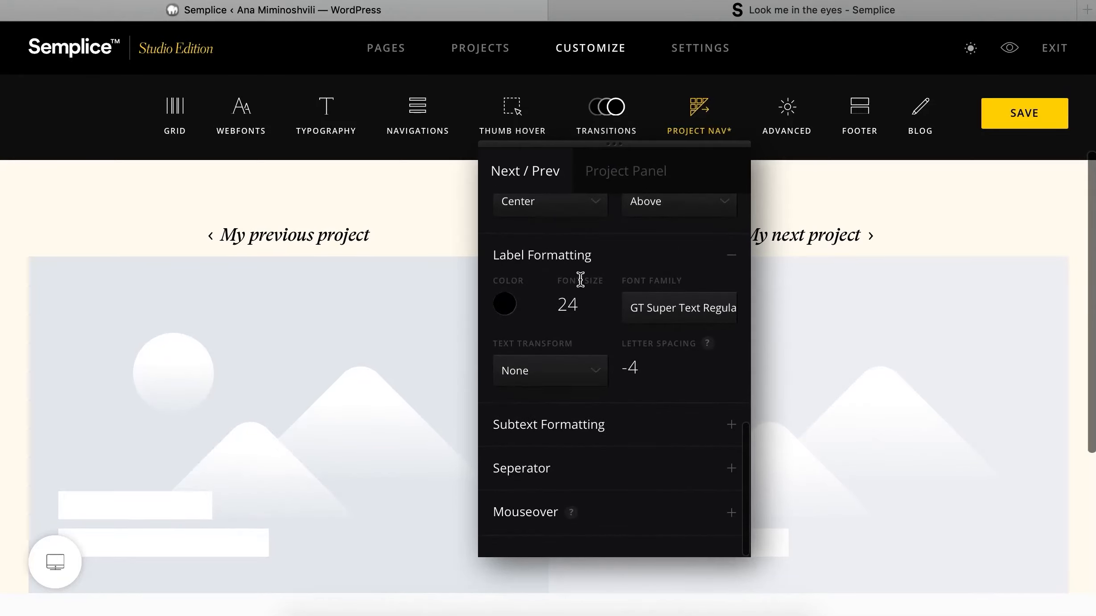
{"action": "left_click", "coordinate": [587, 424]}
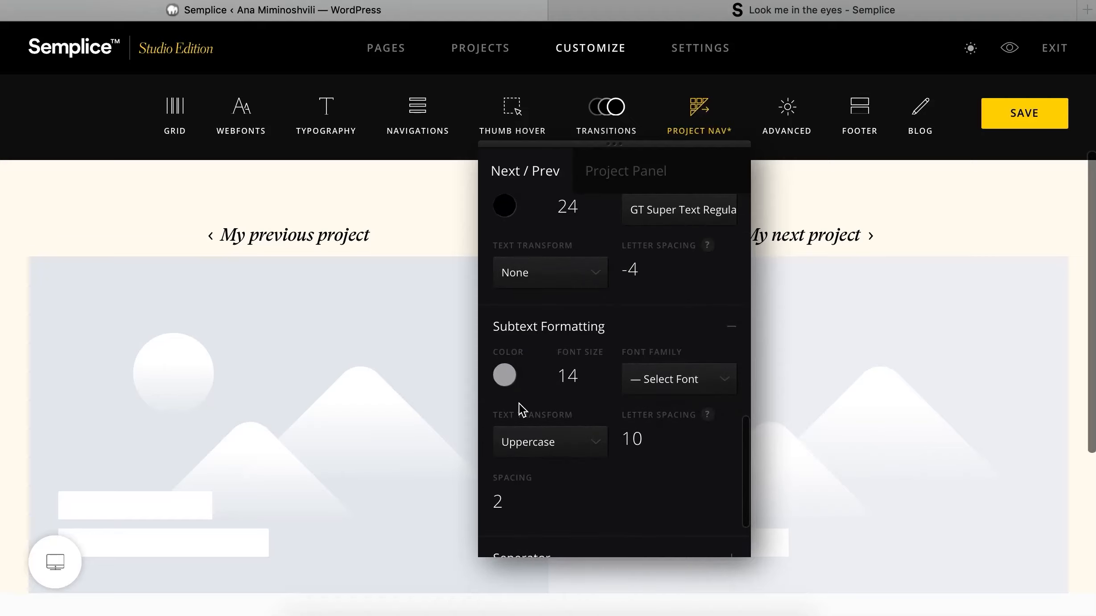
{"action": "left_click", "coordinate": [550, 464]}
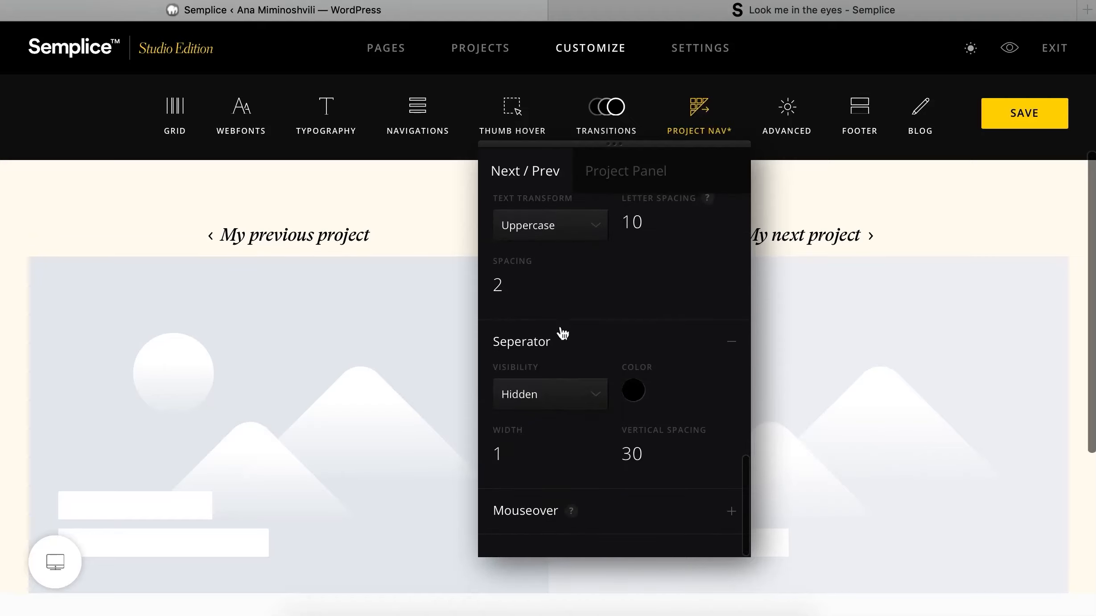
{"action": "left_click", "coordinate": [557, 391]}
{"action": "left_click", "coordinate": [558, 416]}
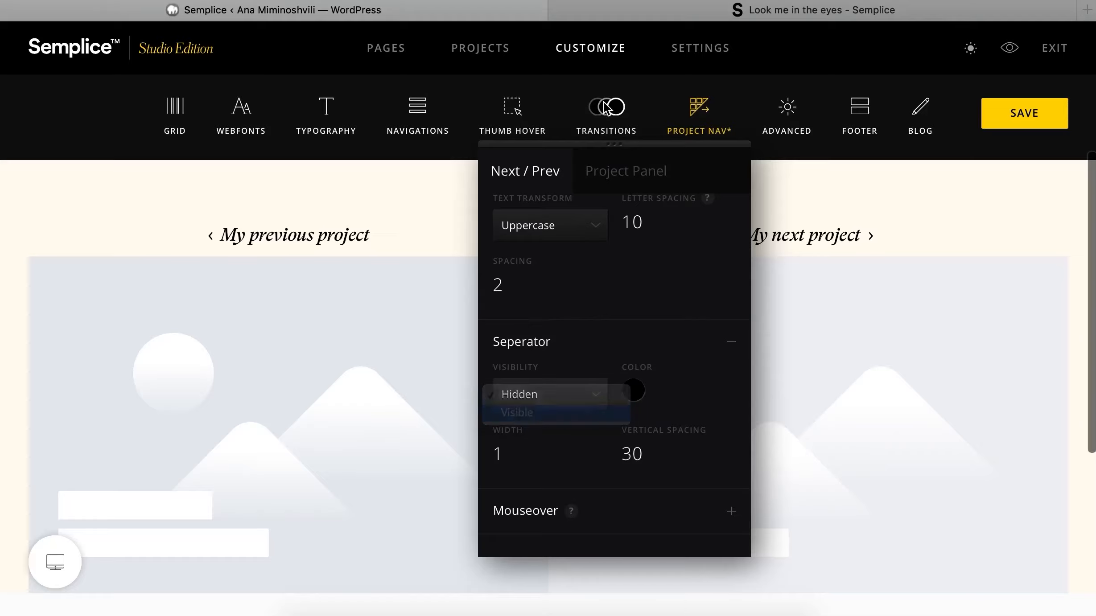
- Move the settings window aside to check the separator, and set its visibility back to Hidden
{"action": "left_click_drag", "start_coordinate": [611, 146], "coordinate": [697, 154]}
{"action": "left_click", "coordinate": [581, 162]}
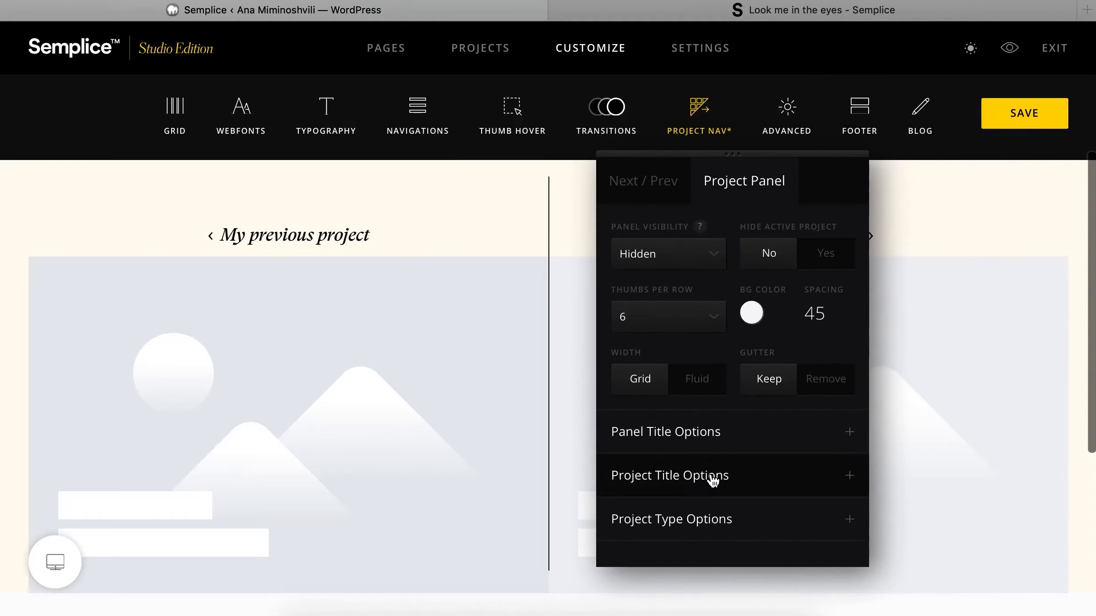
{"action": "left_click", "coordinate": [660, 187]}
{"action": "scroll", "coordinate": [740, 500], "scroll_direction": "down", "scroll_amount": 15}
{"action": "left_click", "coordinate": [686, 406]}
{"action": "left_click", "coordinate": [693, 399]}
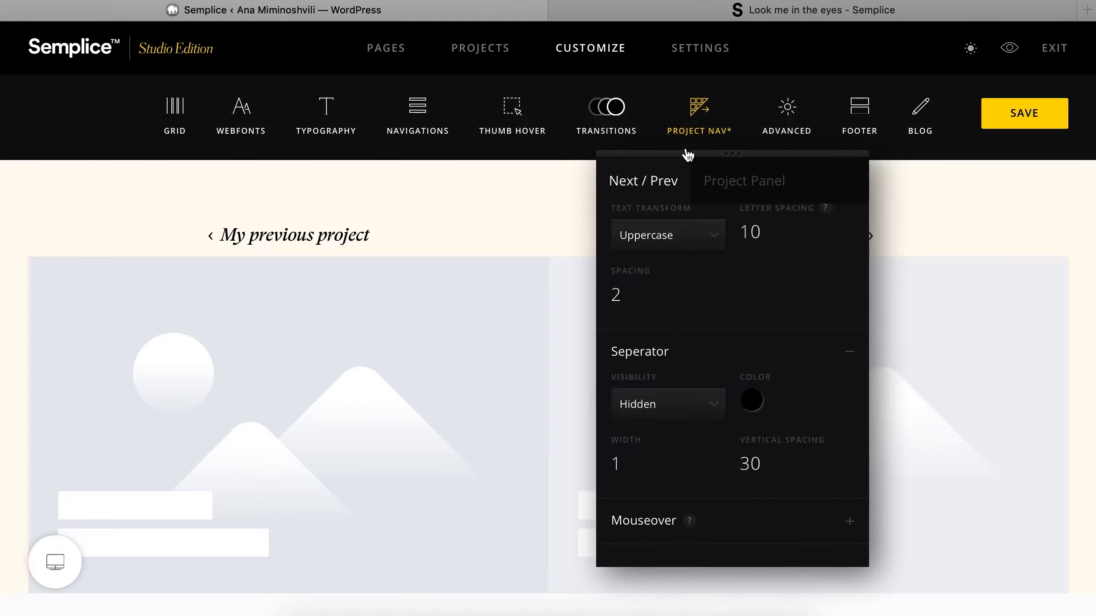
- Compare the previous/next project navigation at the foot of the Look me in the eyes page with the reference Semplice page
{"action": "left_click_drag", "start_coordinate": [687, 155], "coordinate": [601, 150]}
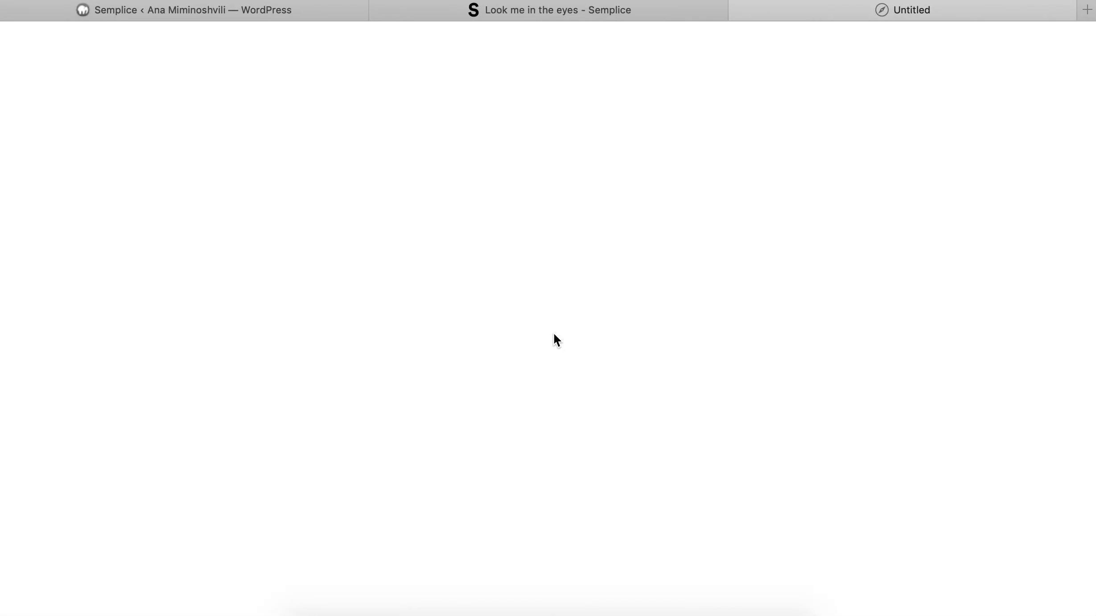
{"action": "scroll", "coordinate": [554, 335], "scroll_direction": "down", "scroll_amount": 8}
{"action": "scroll", "coordinate": [554, 339], "scroll_direction": "down", "scroll_amount": 20}
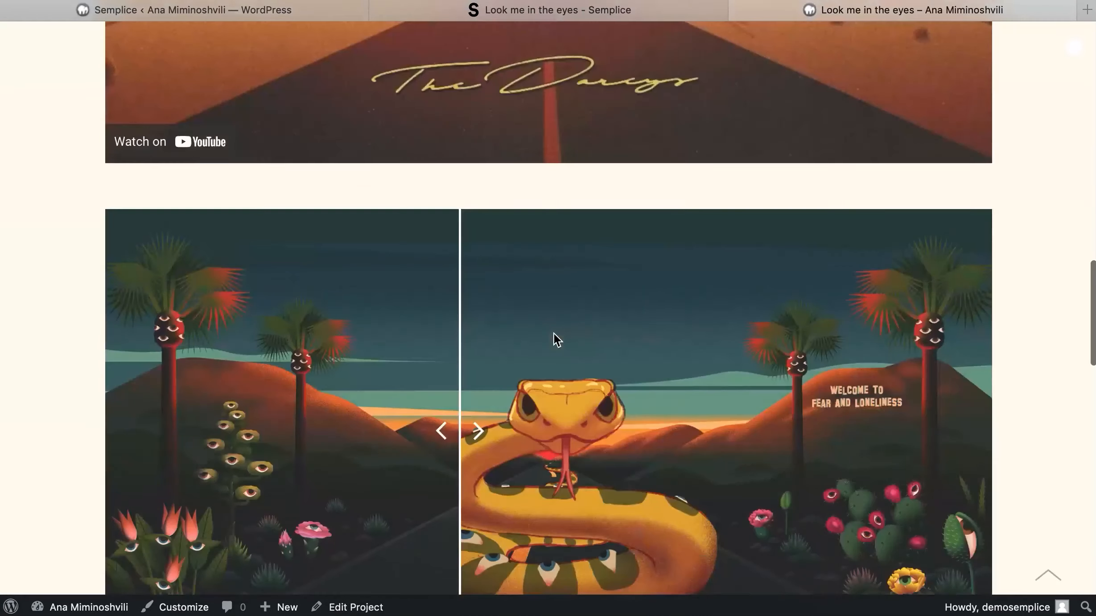
{"action": "scroll", "coordinate": [553, 337], "scroll_direction": "down", "scroll_amount": 5}
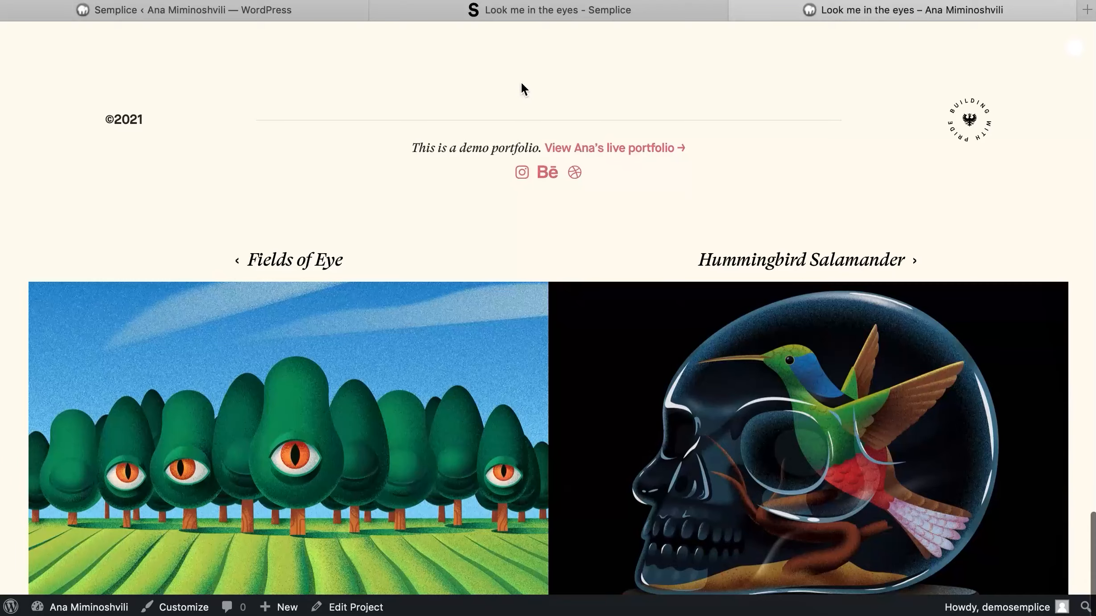
{"action": "left_click", "coordinate": [499, 10]}
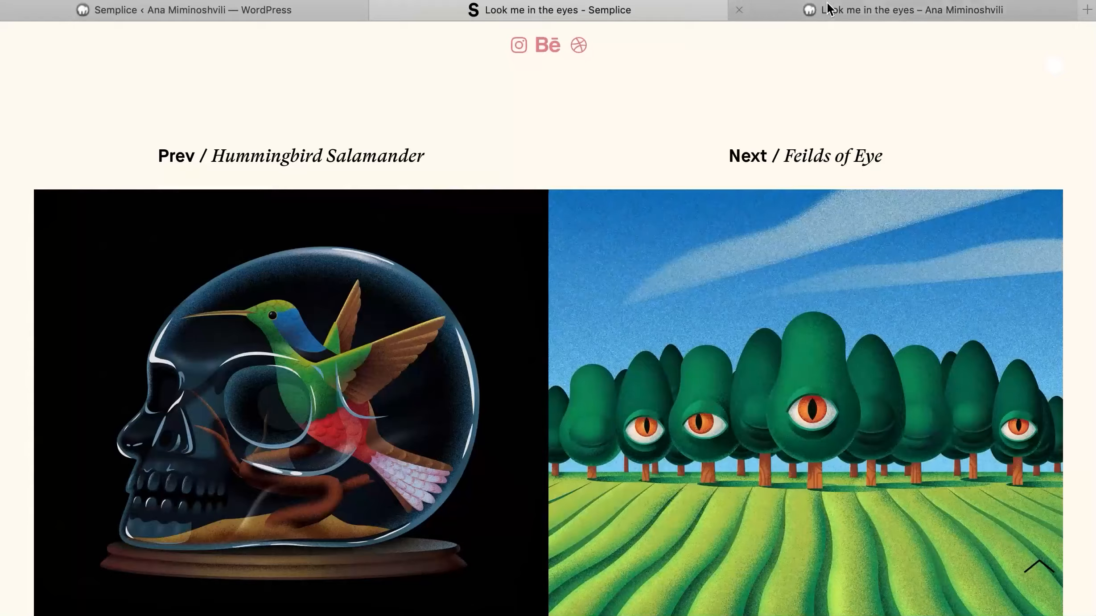
{"action": "left_click", "coordinate": [766, 10]}
- Set the Next / Prev project navigation height to 620 in the Project Nav customization and save it
{"action": "left_click", "coordinate": [339, 10]}
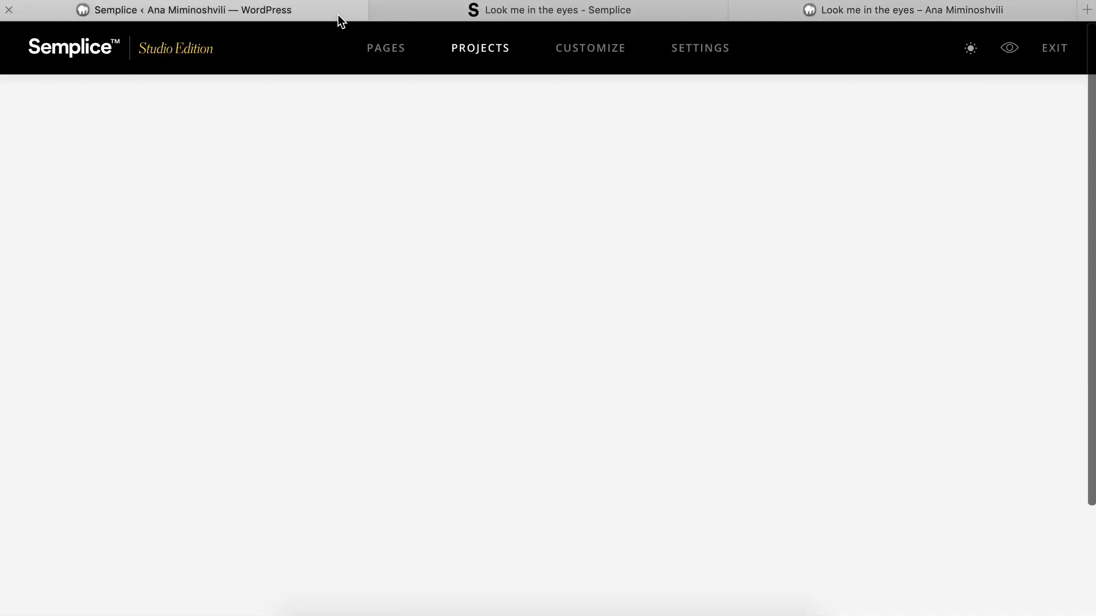
{"action": "left_click", "coordinate": [597, 50]}
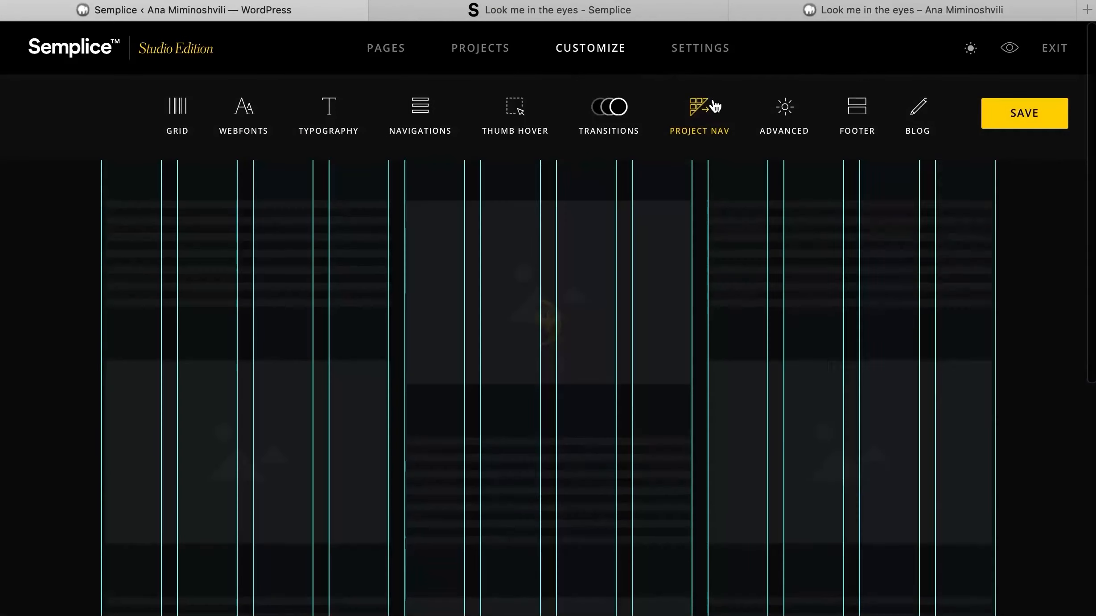
{"action": "left_click", "coordinate": [699, 106]}
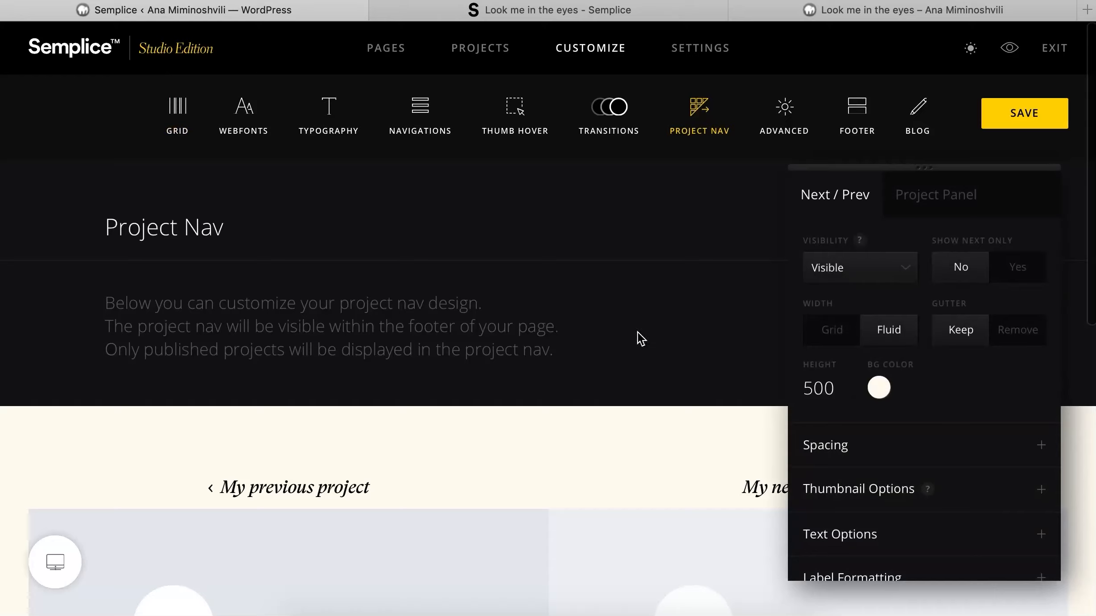
{"action": "scroll", "coordinate": [625, 386], "scroll_direction": "down", "scroll_amount": 5}
{"action": "scroll", "coordinate": [625, 386], "scroll_direction": "down", "scroll_amount": 4}
{"action": "scroll", "coordinate": [679, 444], "scroll_direction": "up", "scroll_amount": 8}
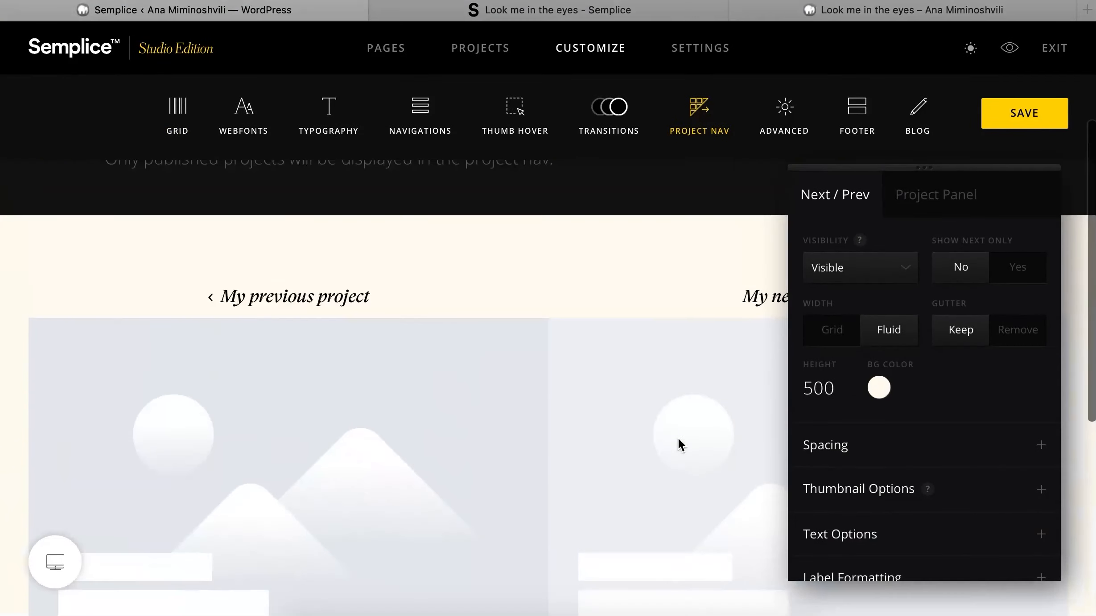
{"action": "left_click_drag", "start_coordinate": [846, 384], "coordinate": [796, 382]}
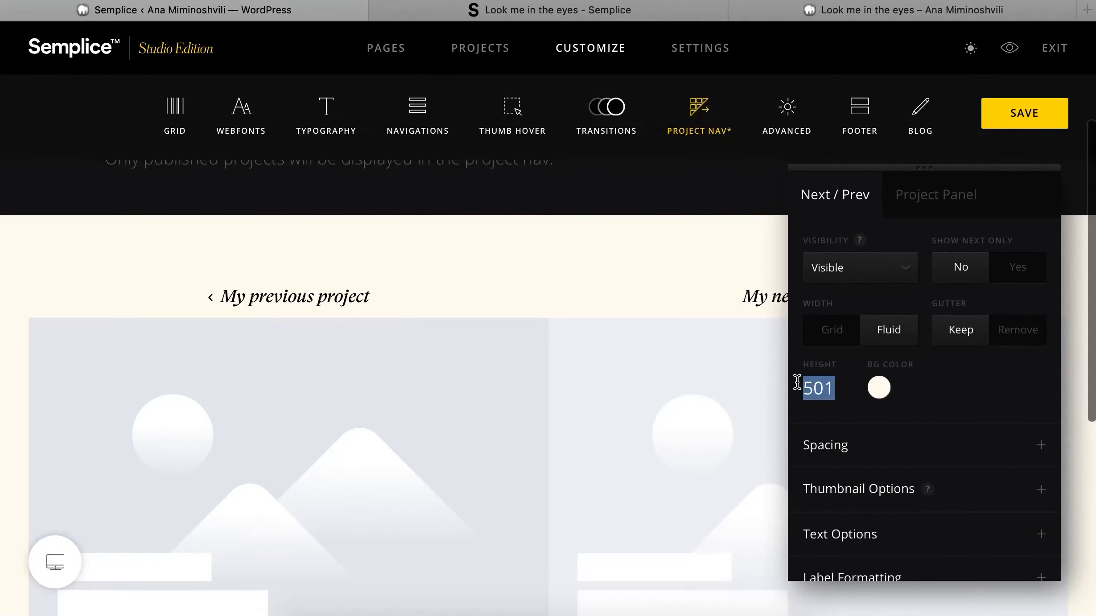
{"action": "type", "text": "620"}
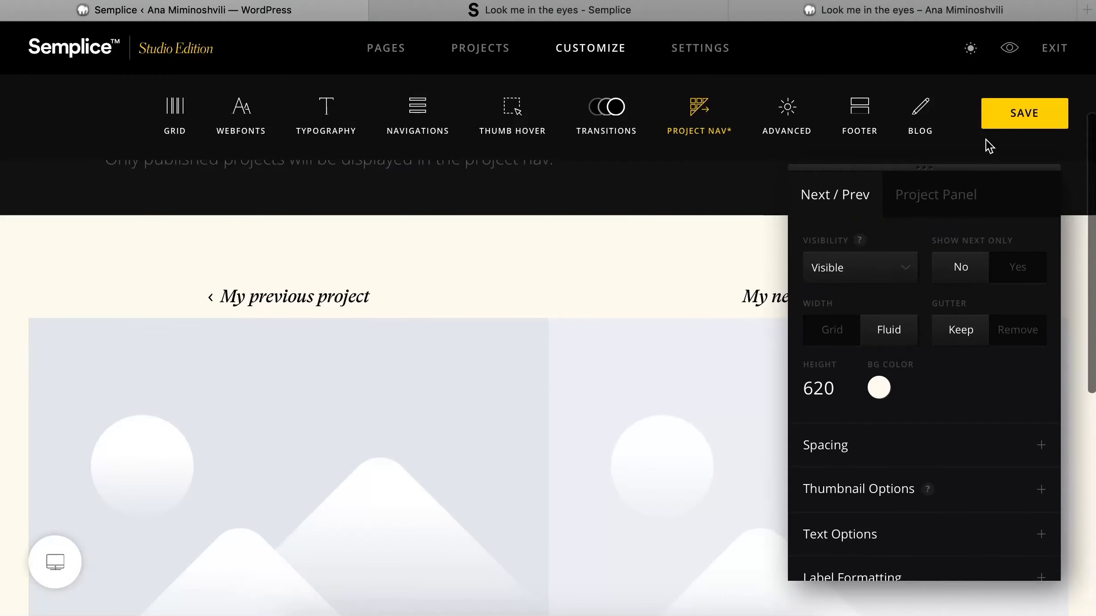
{"action": "left_click", "coordinate": [1010, 114]}
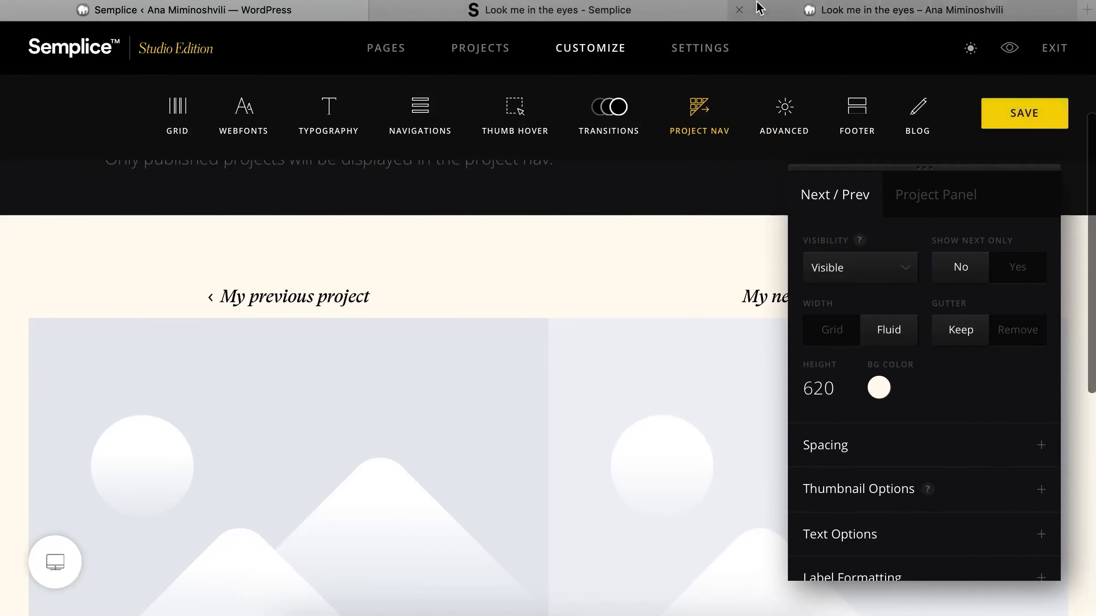
- Reload the live project page and compare its navigation thumbnail height with the reference page
{"action": "left_click", "coordinate": [808, 11]}
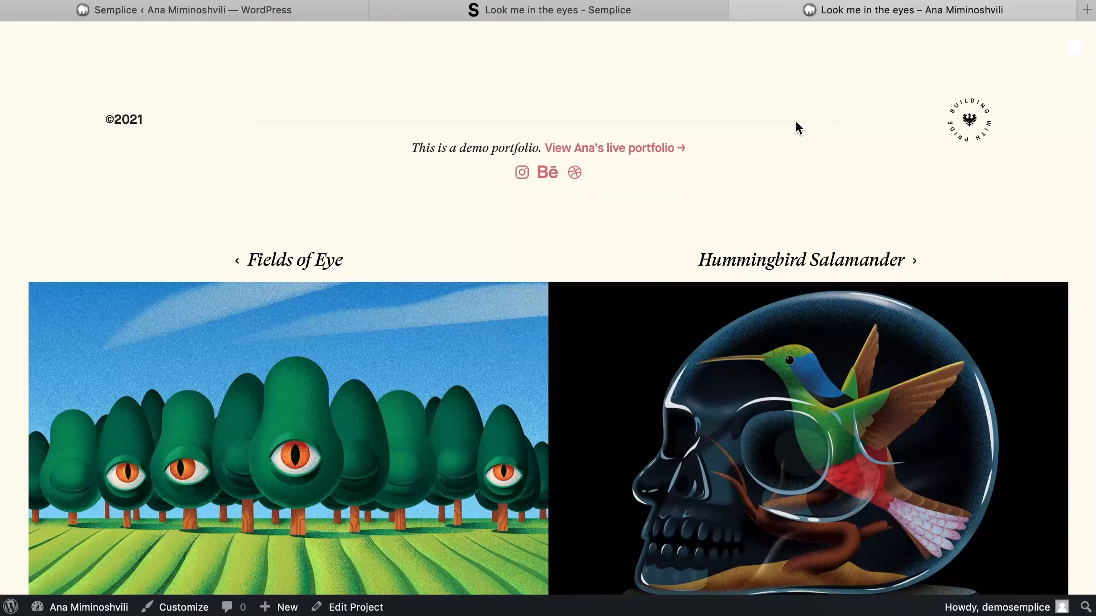
{"action": "key", "text": "super+r"}
{"action": "scroll", "coordinate": [795, 120], "scroll_direction": "down", "scroll_amount": 2}
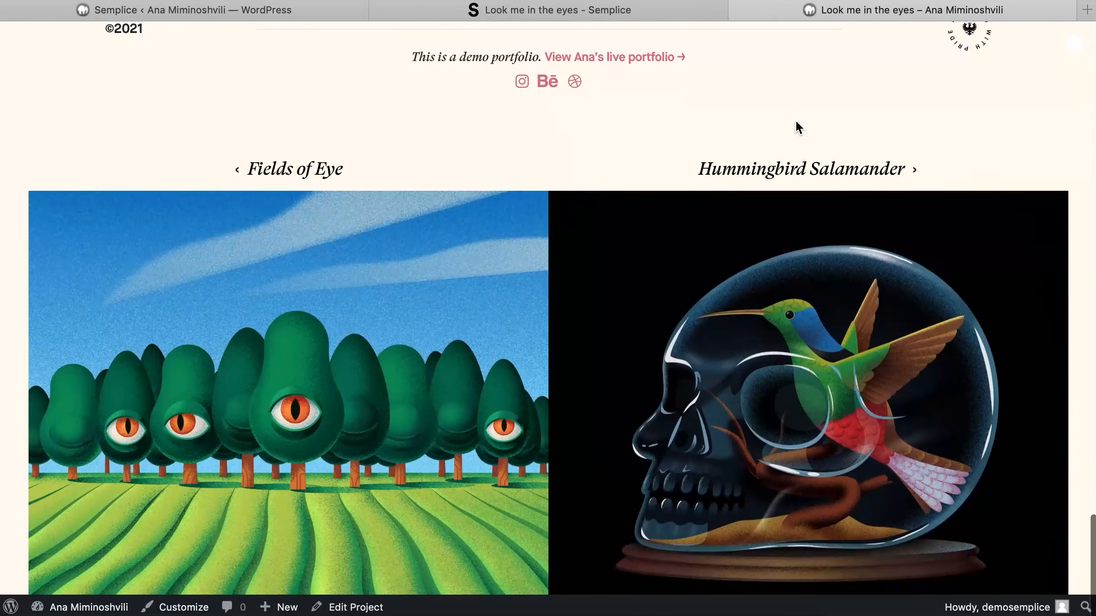
{"action": "left_click", "coordinate": [673, 11]}
{"action": "left_click", "coordinate": [854, 13]}
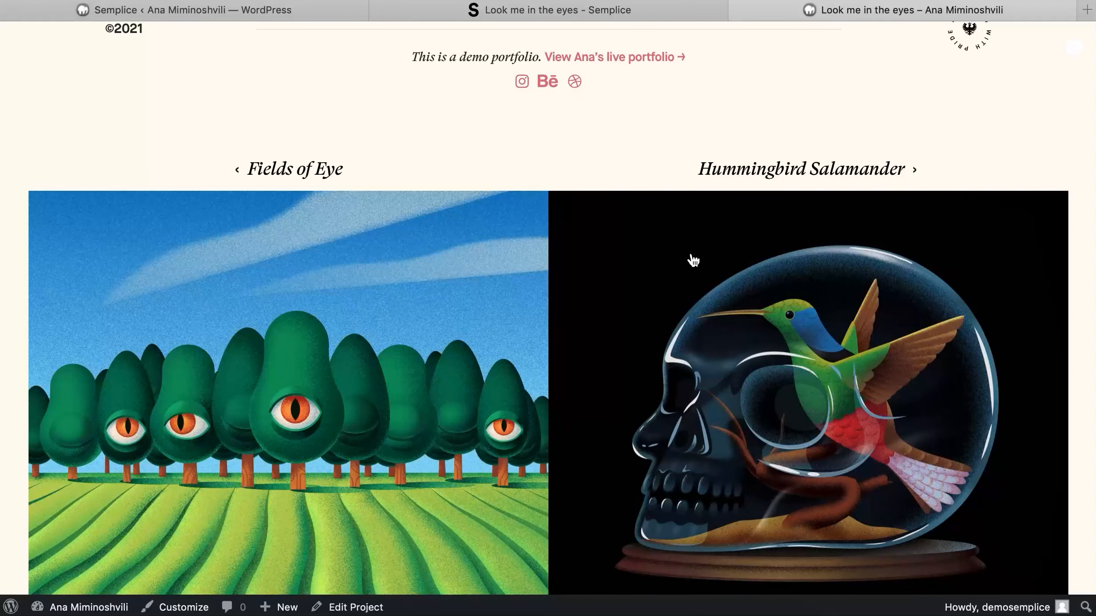
- Set the project navigation's mouseover effect to "Dim down hovered" and save the customization
{"action": "left_click", "coordinate": [242, 6]}
{"action": "scroll", "coordinate": [862, 457], "scroll_direction": "down", "scroll_amount": 4}
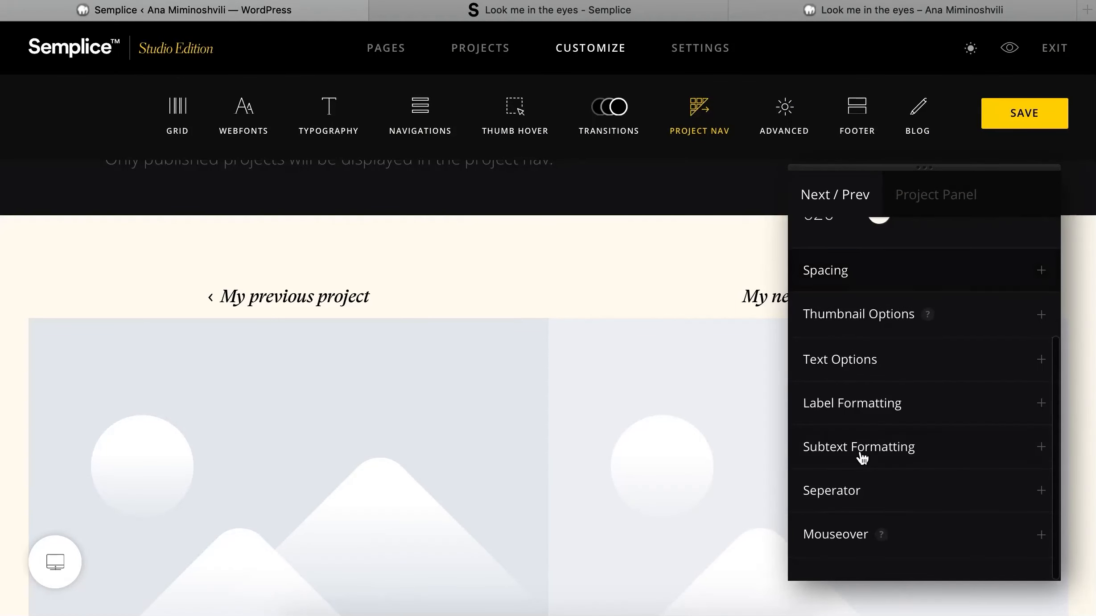
{"action": "left_click", "coordinate": [854, 551]}
{"action": "left_click", "coordinate": [853, 535]}
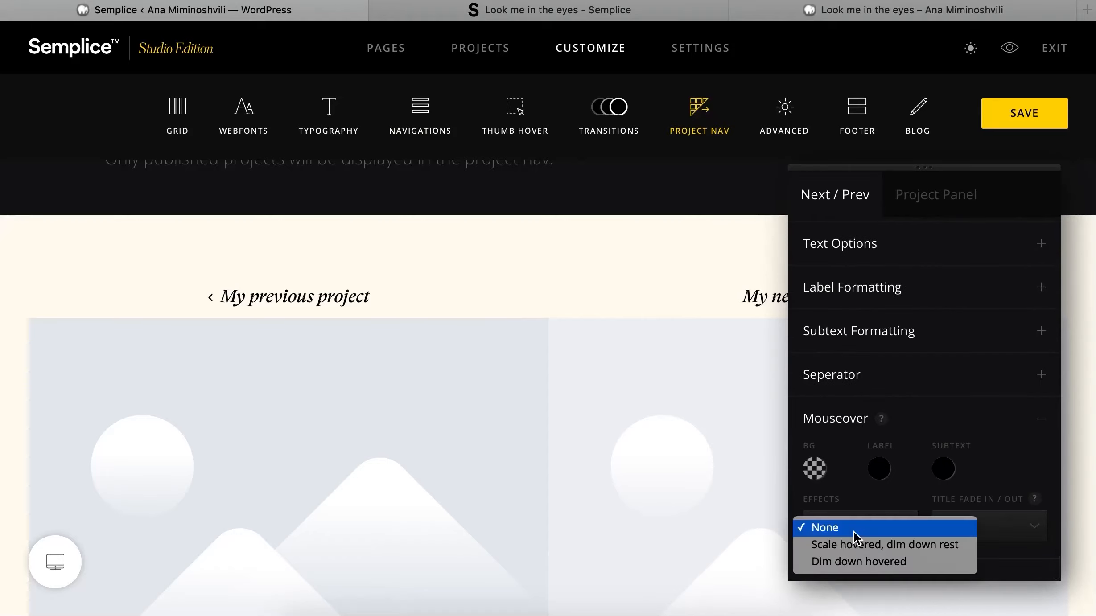
{"action": "left_click", "coordinate": [865, 564]}
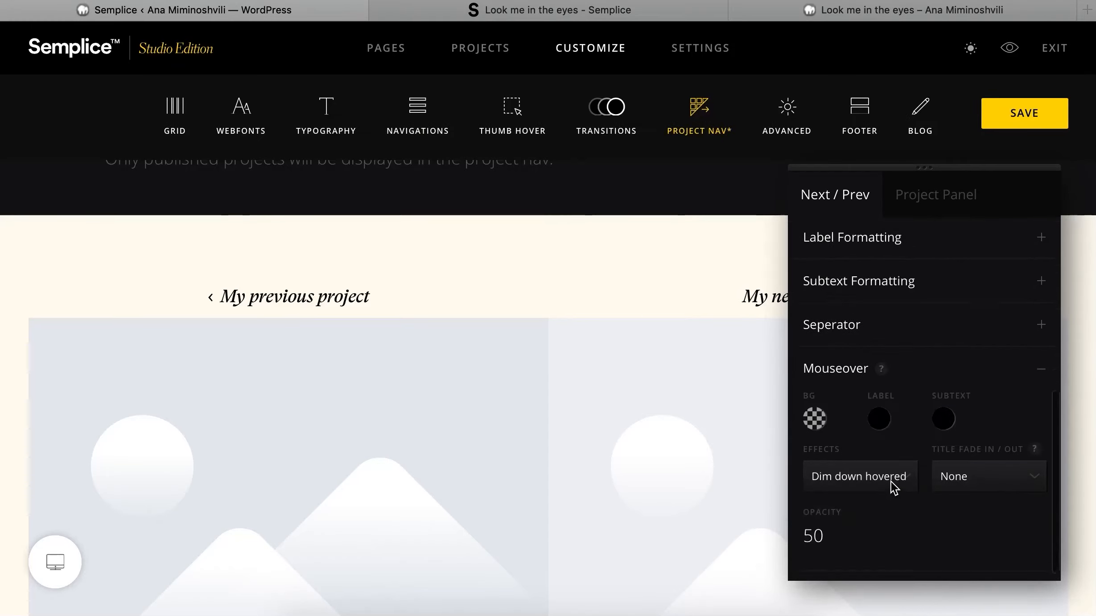
{"action": "left_click", "coordinate": [1018, 117]}
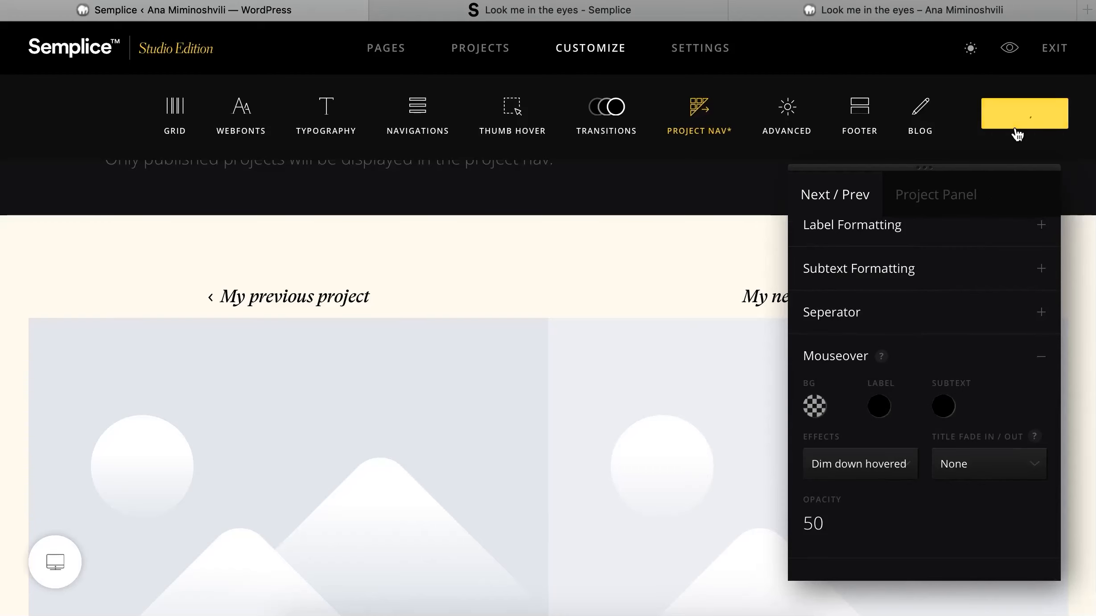
- Reload the live project page to check the mouseover effect on the navigation thumbnails
{"action": "left_click", "coordinate": [809, 12]}
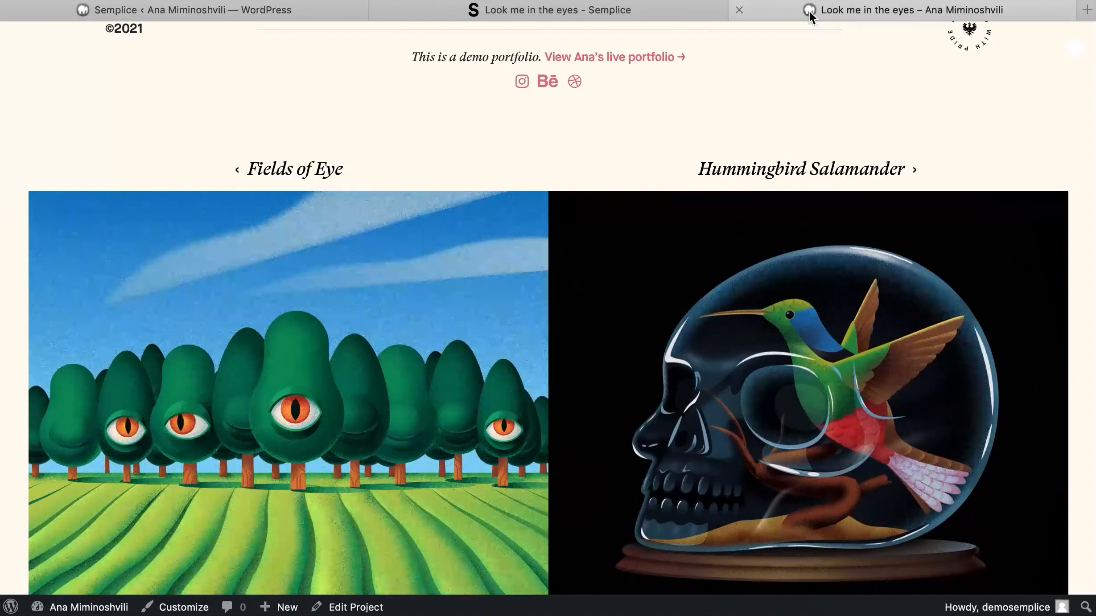
{"action": "key", "text": "super+r"}
{"action": "left_click", "coordinate": [543, 8]}
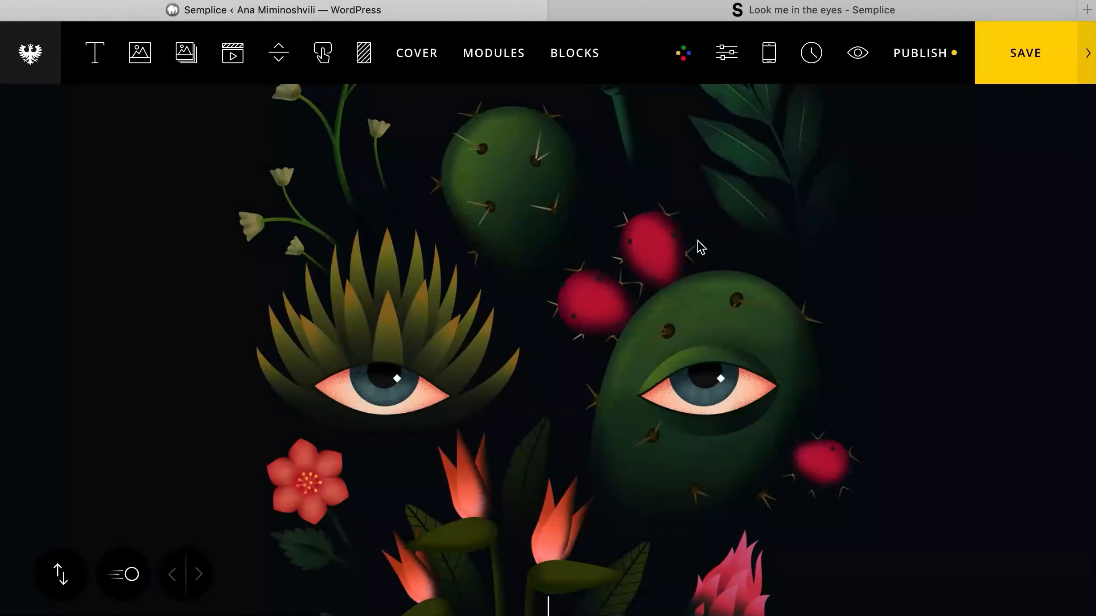
- Save the ©2021 footer section at the end of the project page as a Normal block named "Custom Footer"
{"action": "scroll", "coordinate": [697, 240], "scroll_direction": "down", "scroll_amount": 20}
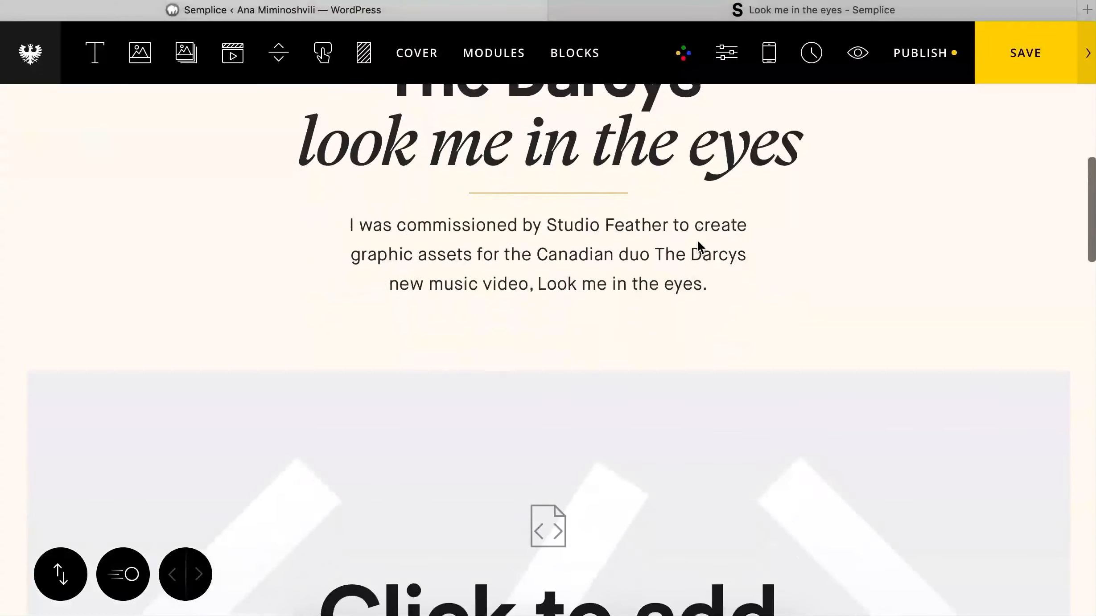
{"action": "scroll", "coordinate": [699, 255], "scroll_direction": "down", "scroll_amount": 10}
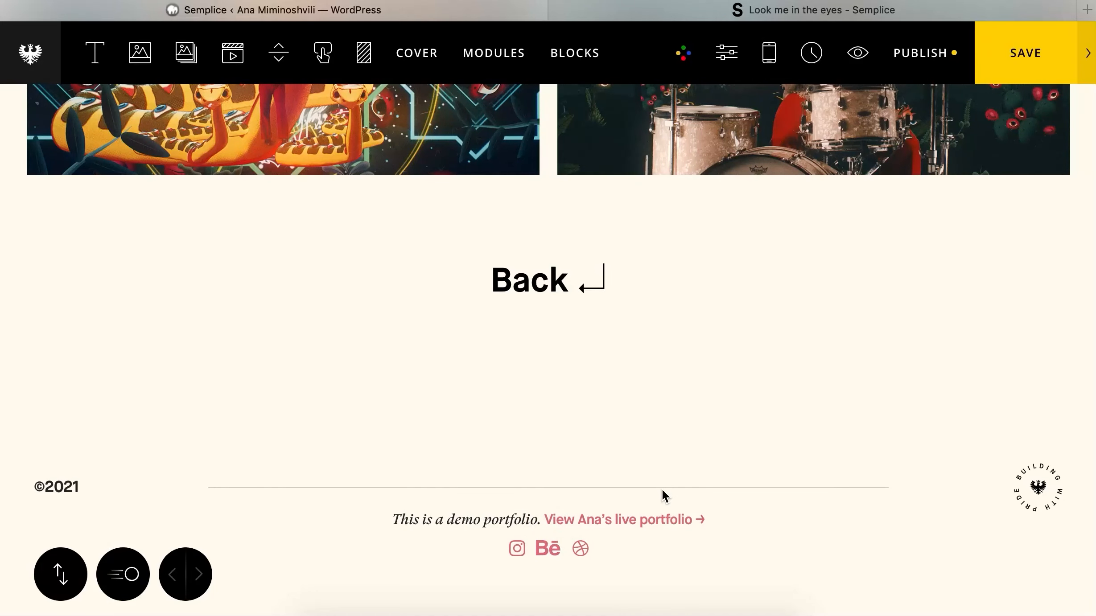
{"action": "left_click", "coordinate": [638, 522]}
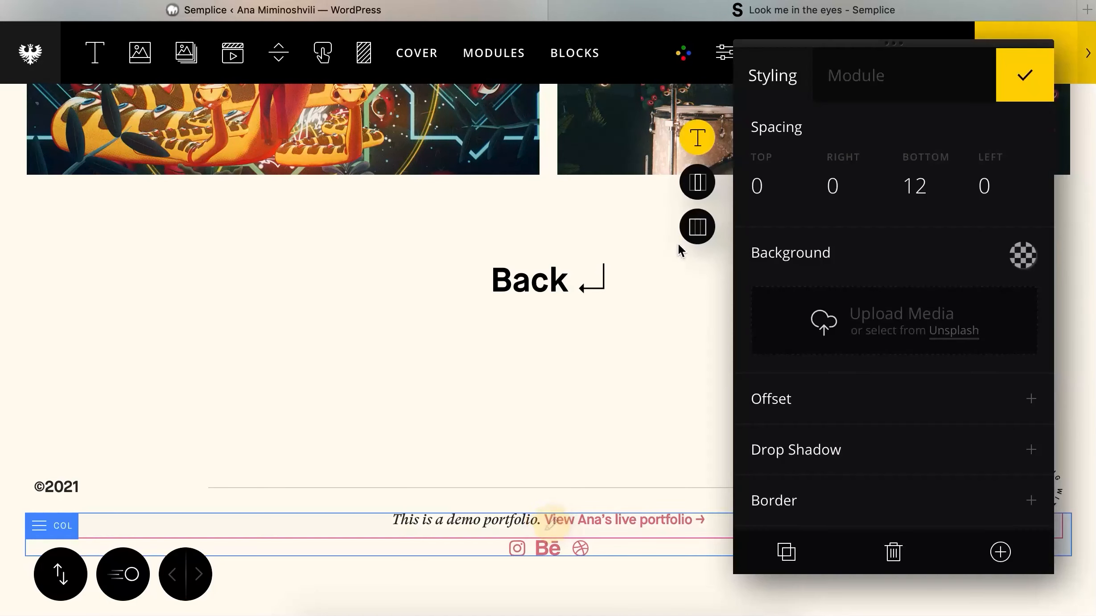
{"action": "left_click", "coordinate": [697, 228]}
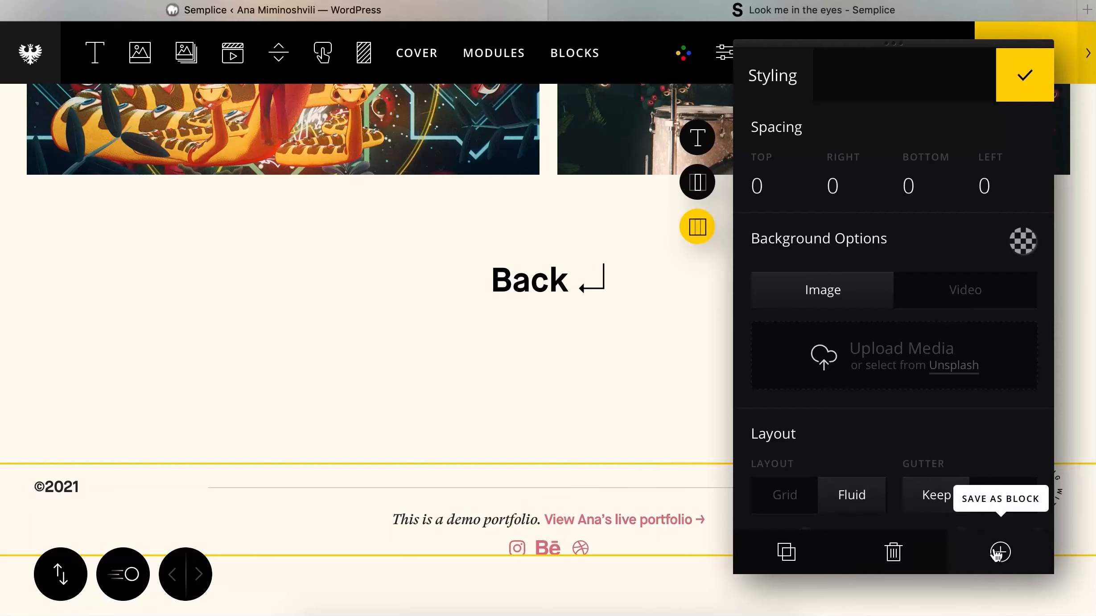
{"action": "left_click", "coordinate": [1010, 575]}
{"action": "type", "text": "Custom Footer"}
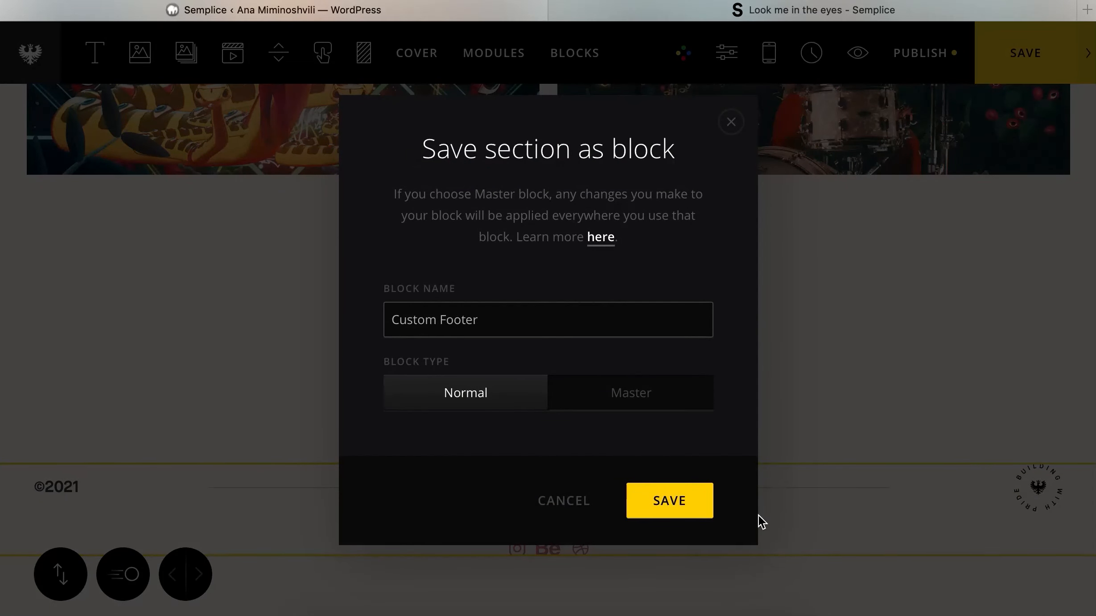
{"action": "left_click", "coordinate": [656, 508]}
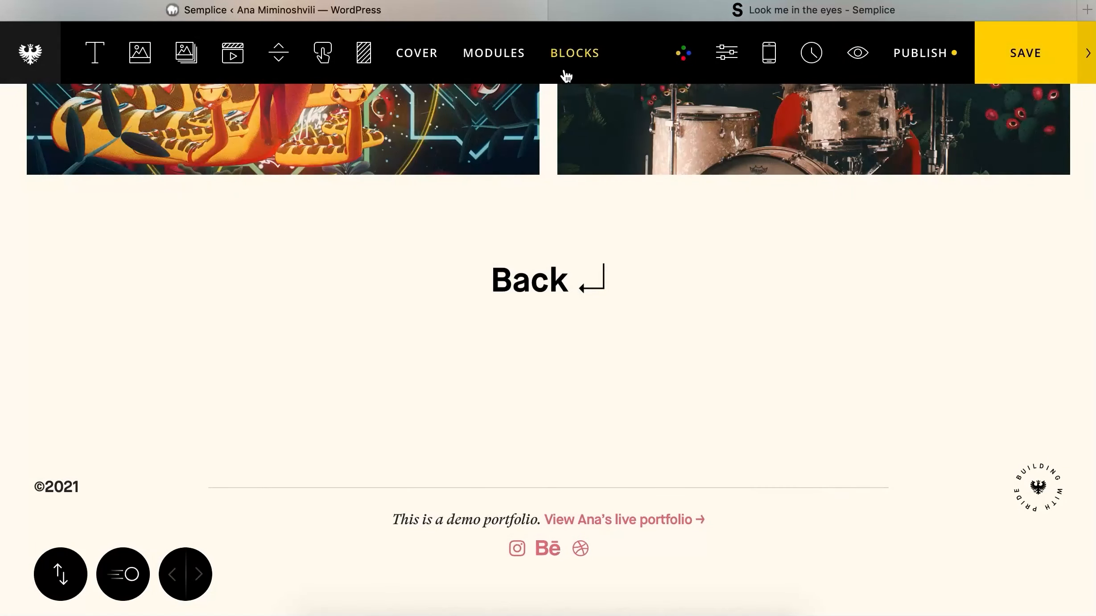
- Browse the layout blocks and insert the saved Custom Footer block from the personal blocks into the page
{"action": "left_click", "coordinate": [568, 76]}
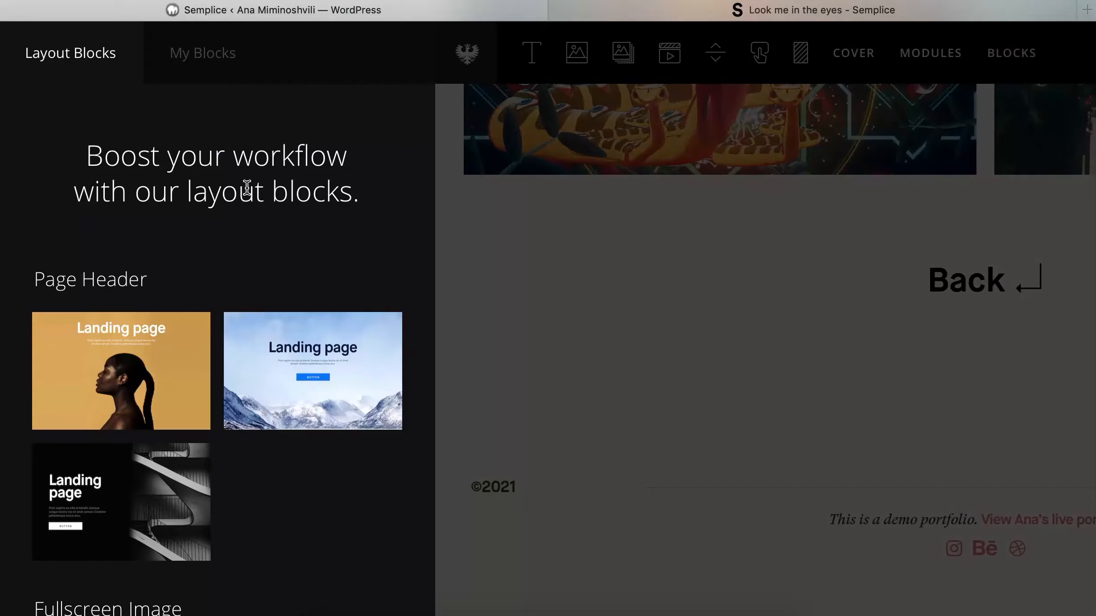
{"action": "scroll", "coordinate": [247, 267], "scroll_direction": "down", "scroll_amount": 10}
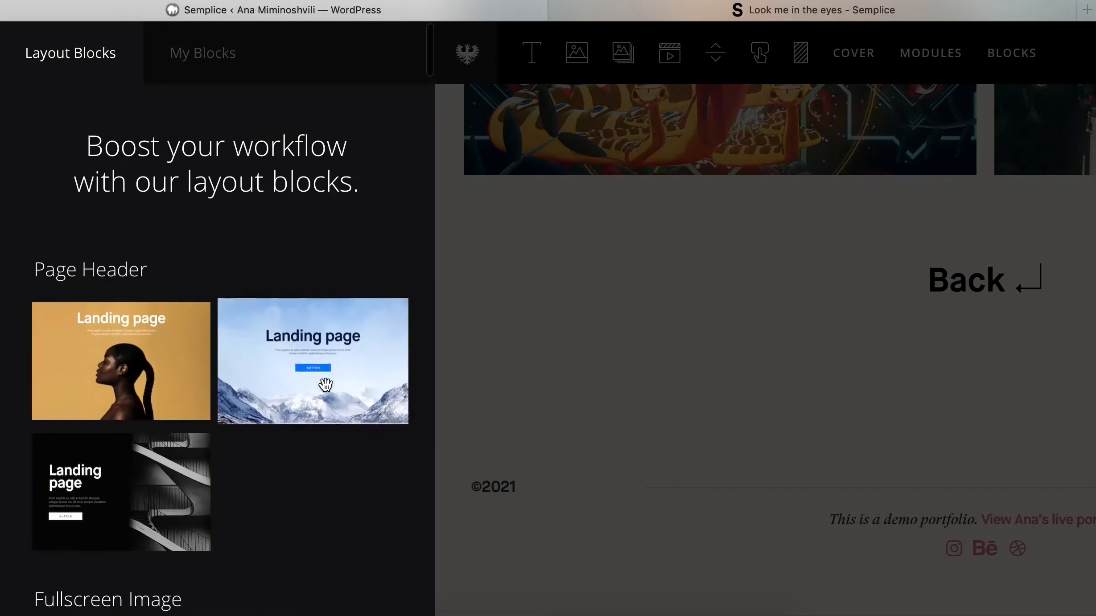
{"action": "scroll", "coordinate": [134, 274], "scroll_direction": "down", "scroll_amount": 5}
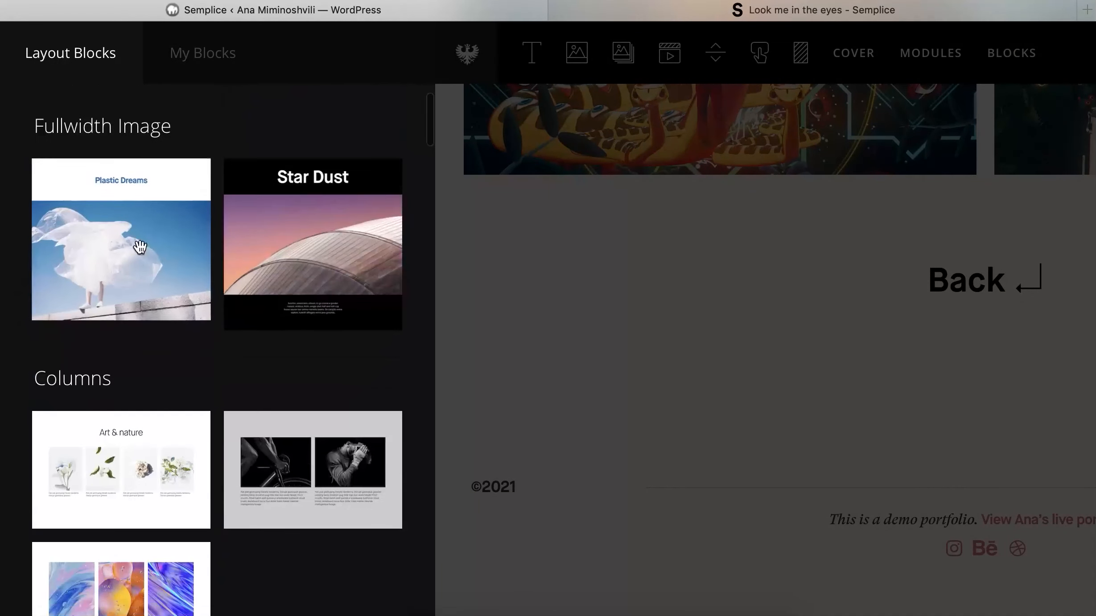
{"action": "scroll", "coordinate": [320, 296], "scroll_direction": "up", "scroll_amount": 15}
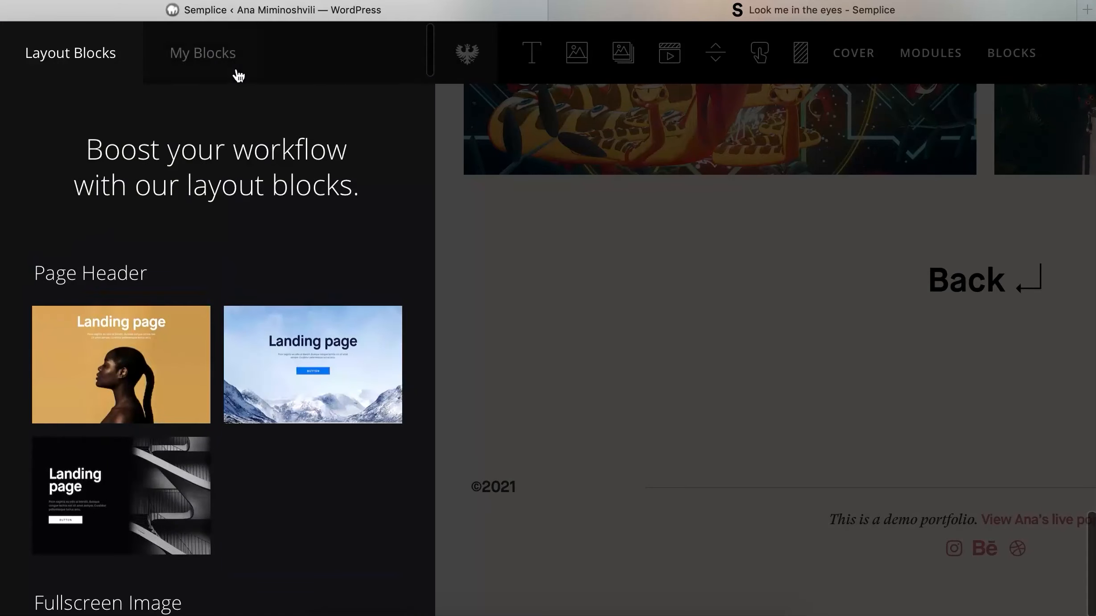
{"action": "left_click", "coordinate": [201, 54]}
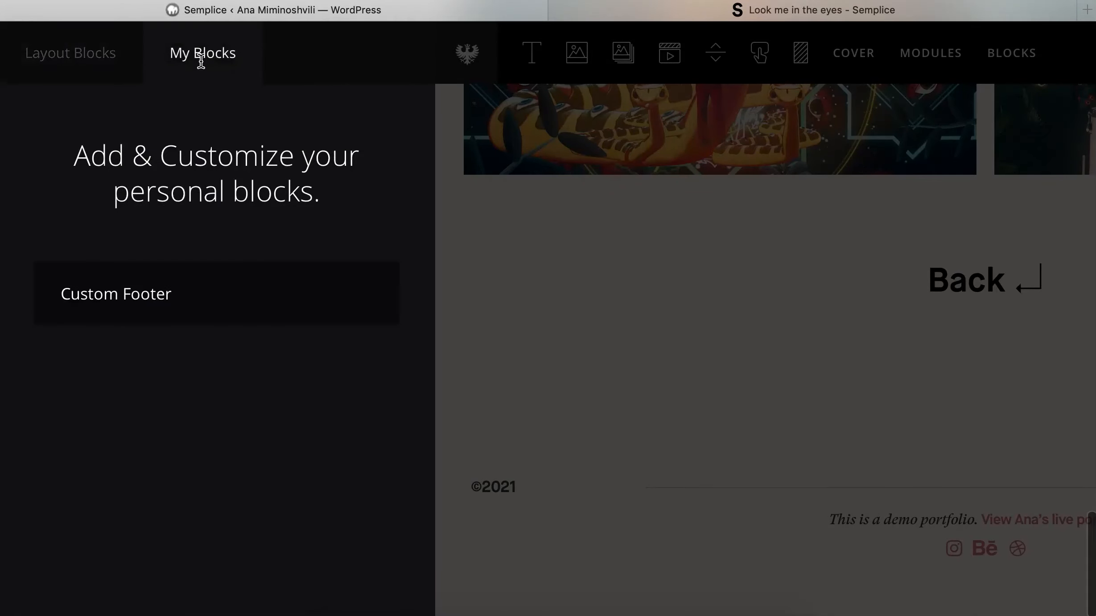
{"action": "left_click", "coordinate": [228, 290]}
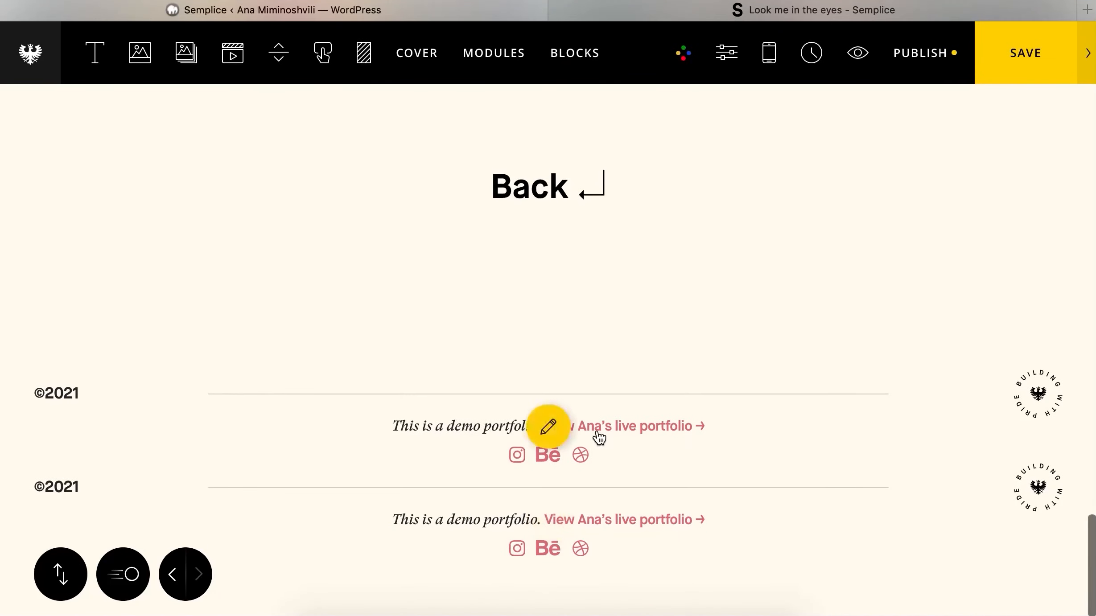
- Undo the insertion of the Custom Footer block and look over the end of the project page
{"action": "left_click", "coordinate": [176, 574]}
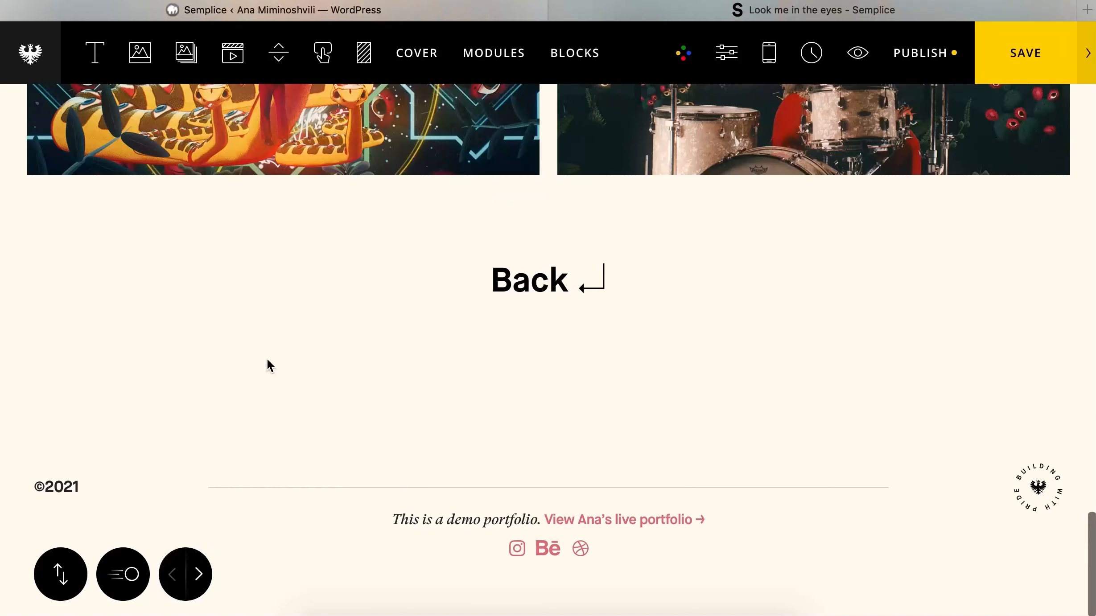
{"action": "scroll", "coordinate": [266, 364], "scroll_direction": "up", "scroll_amount": 10}
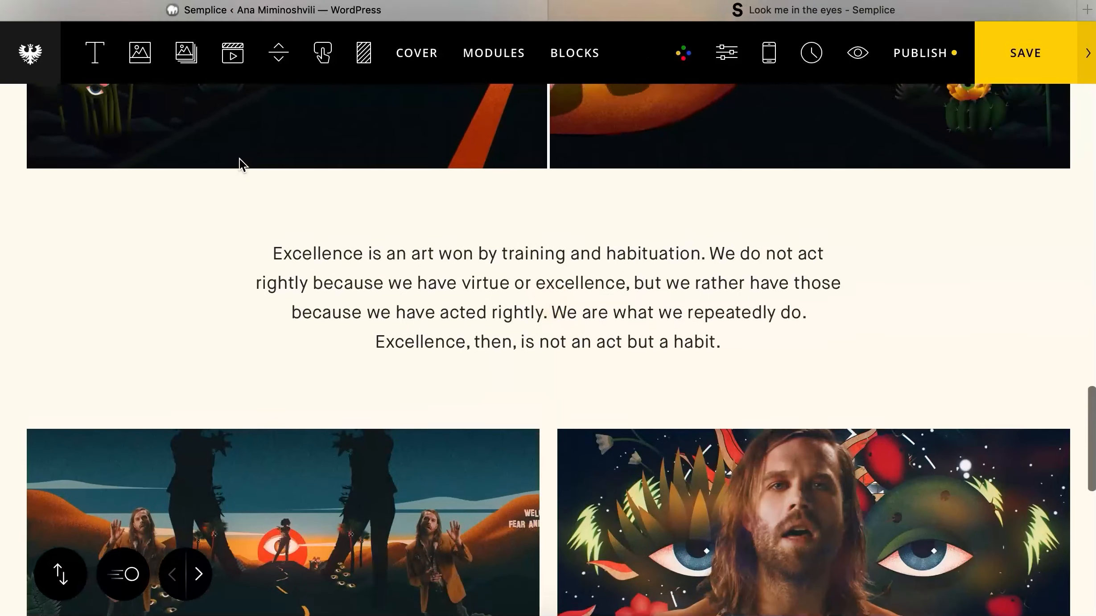
{"action": "scroll", "coordinate": [239, 158], "scroll_direction": "down", "scroll_amount": 15}
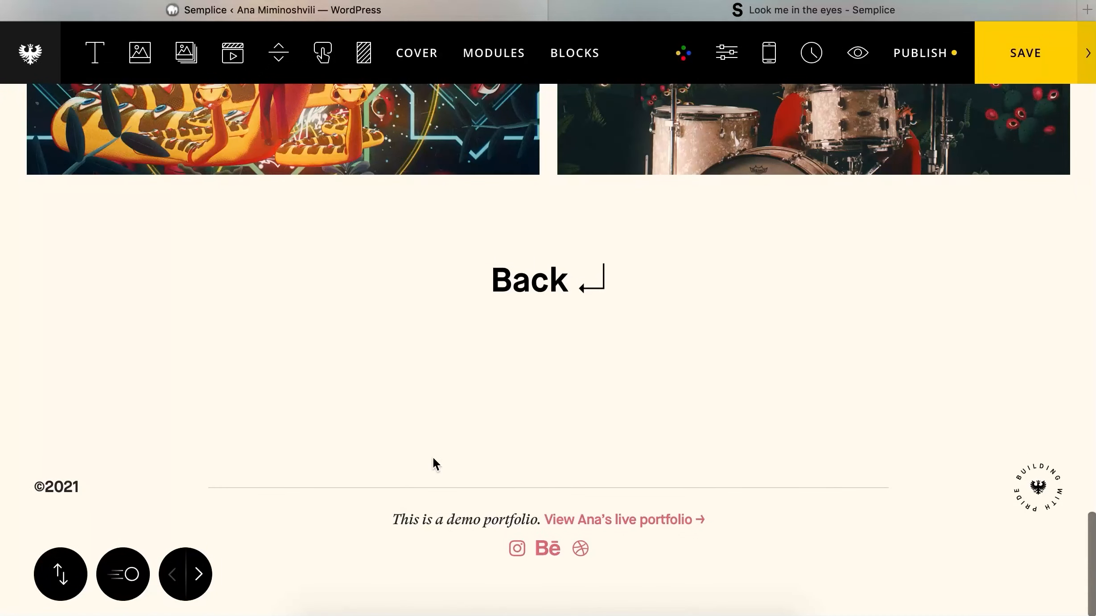
- Leave the project editor for the footer customization page, saving the project's unsaved changes
{"action": "left_click", "coordinate": [32, 46]}
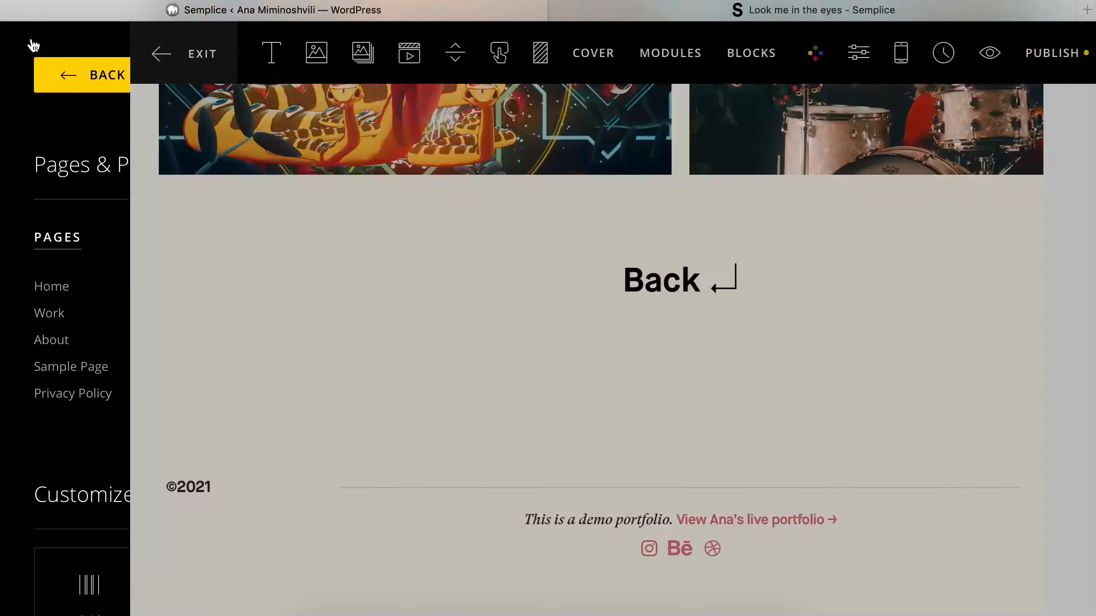
{"action": "scroll", "coordinate": [195, 343], "scroll_direction": "down", "scroll_amount": 10}
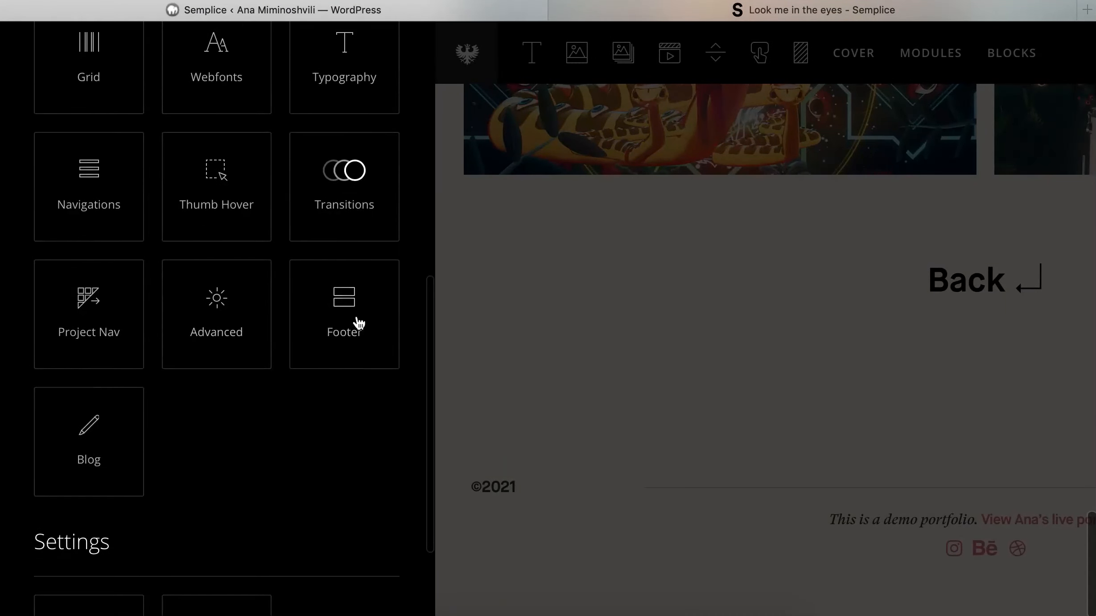
{"action": "left_click", "coordinate": [367, 318]}
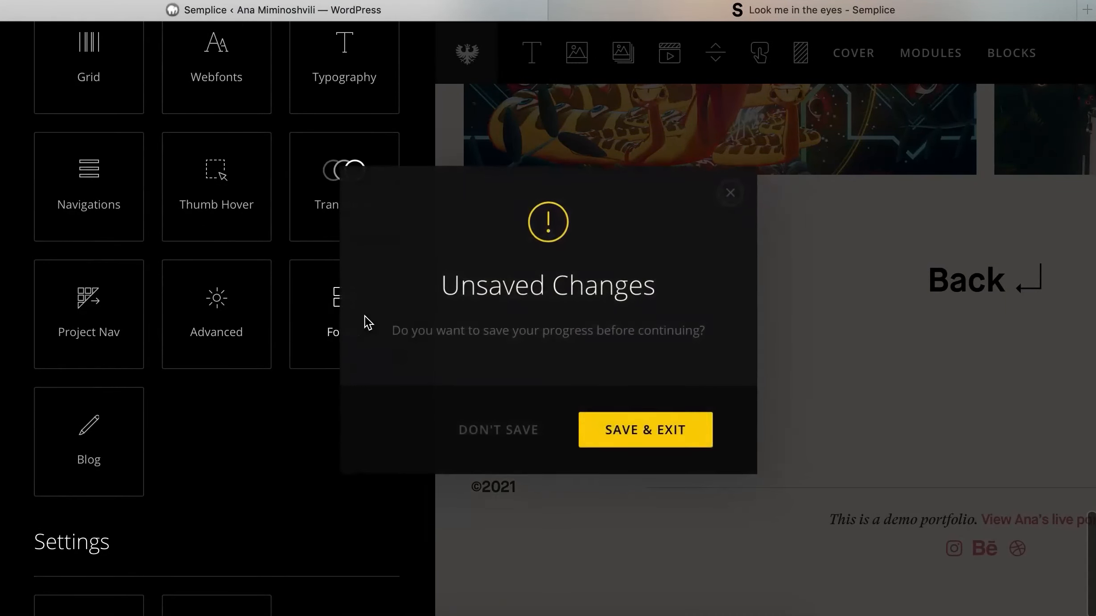
{"action": "left_click", "coordinate": [652, 431]}
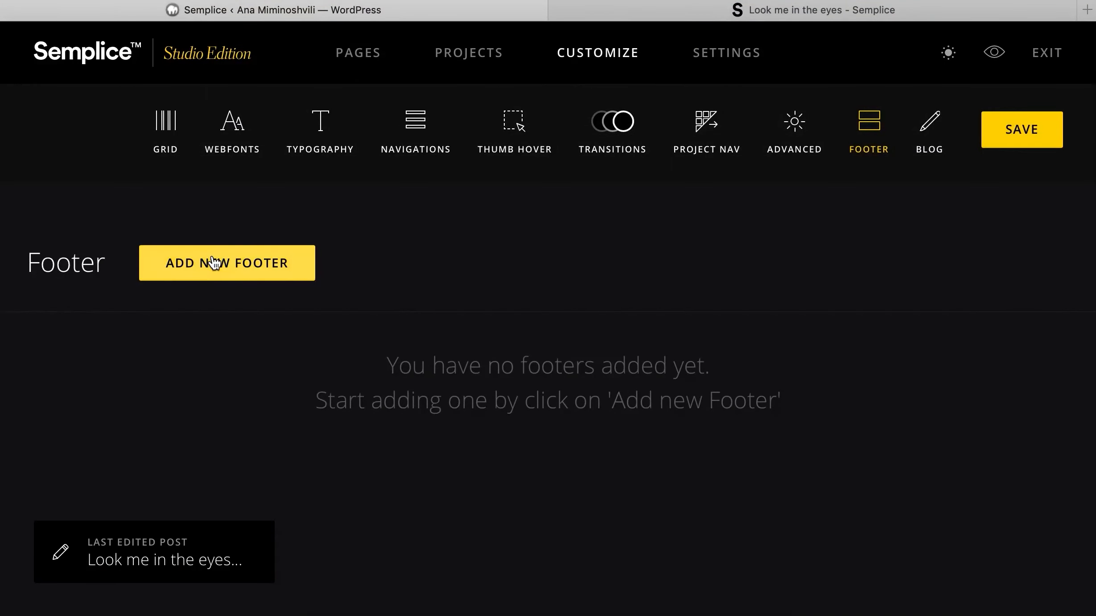
- Compare the footer of the live project page with the footer on the live homepage, and return to the footer customization page
{"action": "left_click", "coordinate": [685, 16]}
{"action": "scroll", "coordinate": [463, 122], "scroll_direction": "up", "scroll_amount": 10}
{"action": "scroll", "coordinate": [463, 123], "scroll_direction": "down", "scroll_amount": 10}
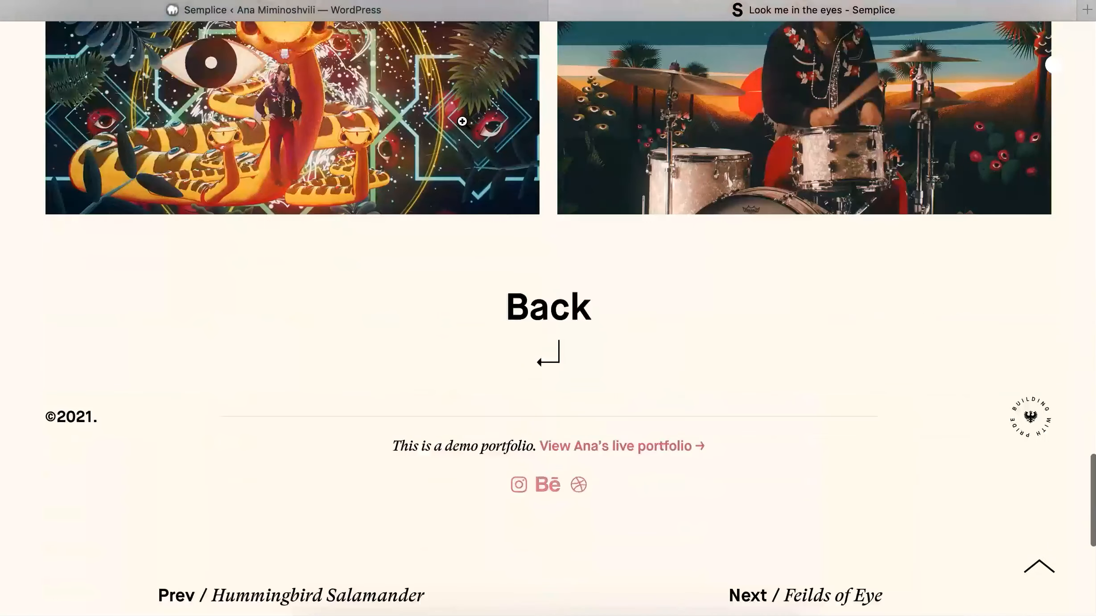
{"action": "scroll", "coordinate": [464, 127], "scroll_direction": "up", "scroll_amount": 20}
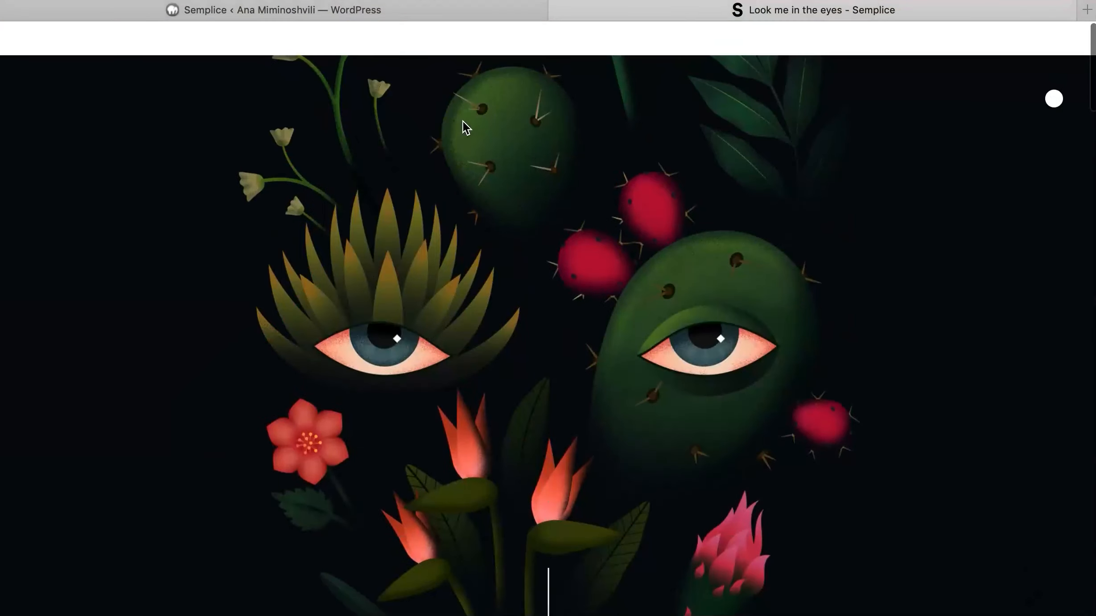
{"action": "left_click", "coordinate": [1054, 66]}
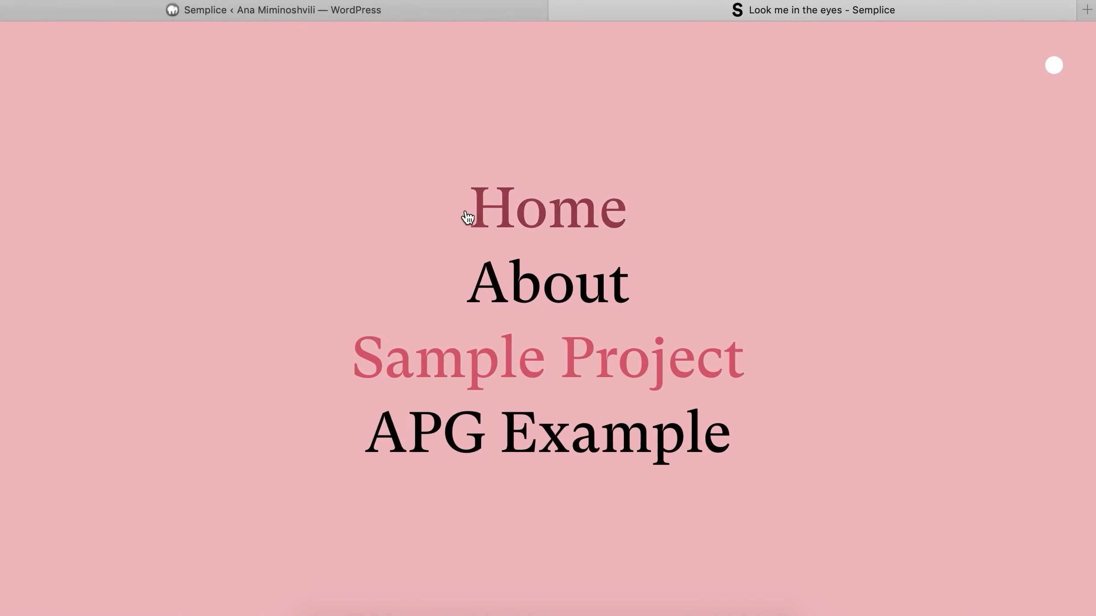
{"action": "left_click", "coordinate": [521, 225]}
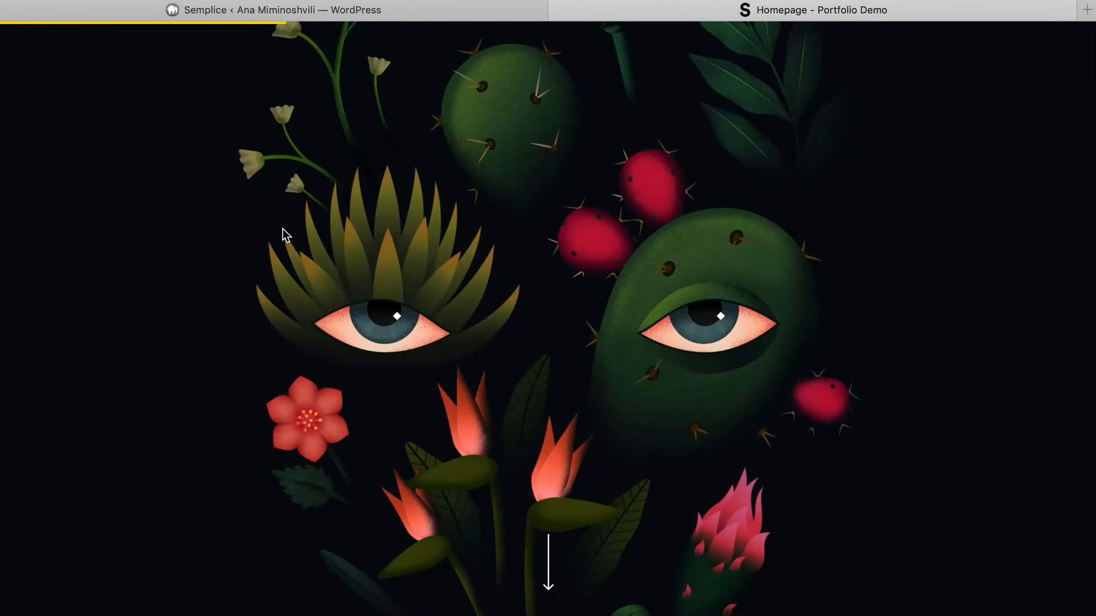
{"action": "scroll", "coordinate": [289, 256], "scroll_direction": "down", "scroll_amount": 15}
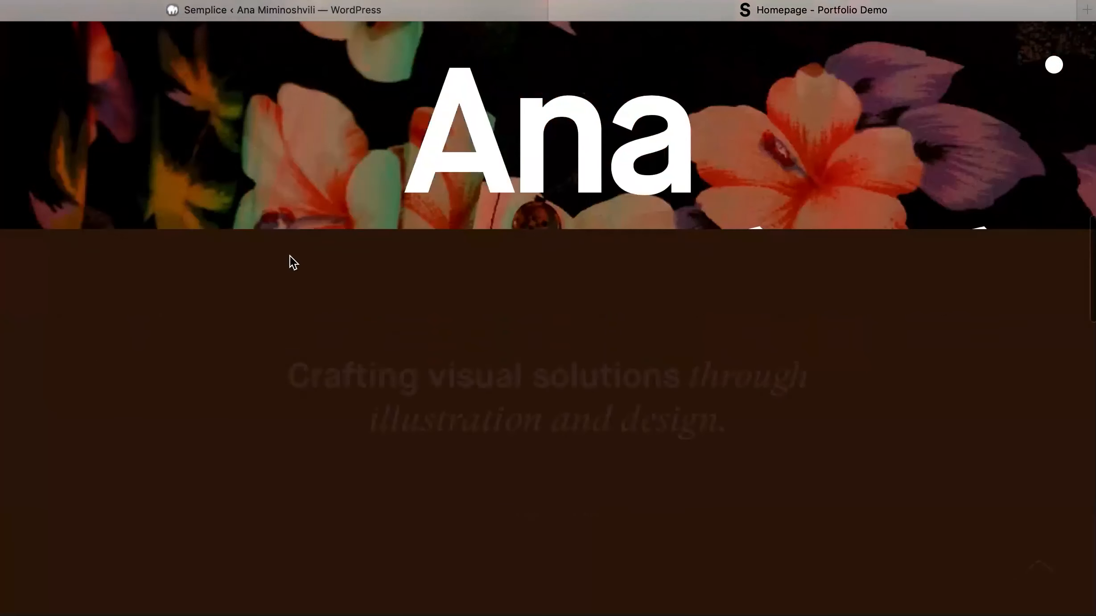
{"action": "scroll", "coordinate": [289, 256], "scroll_direction": "down", "scroll_amount": 6}
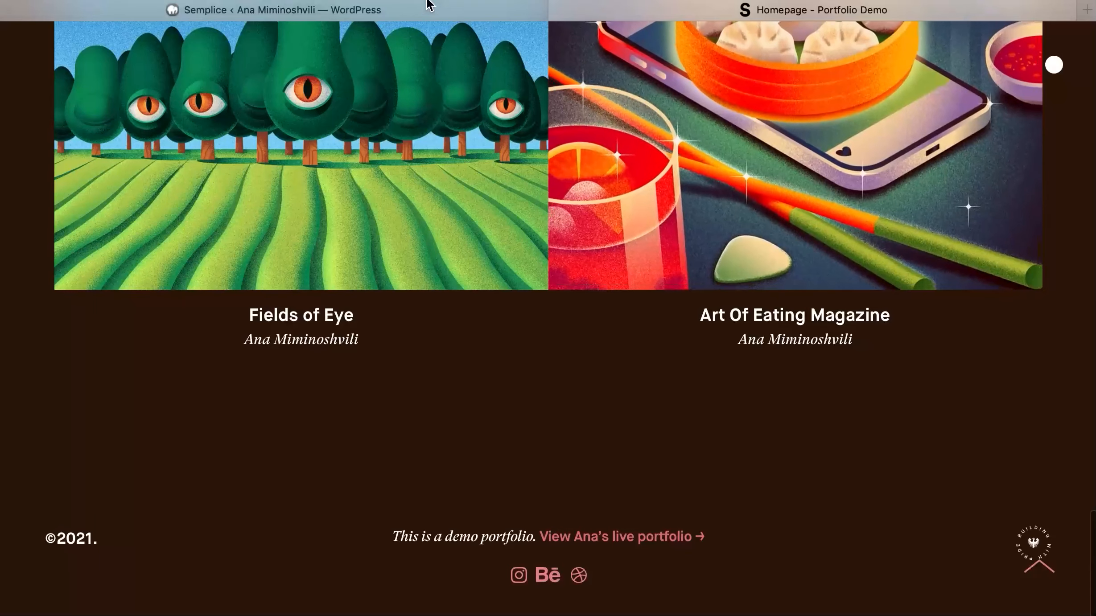
{"action": "mouse_move", "coordinate": [421, 9]}
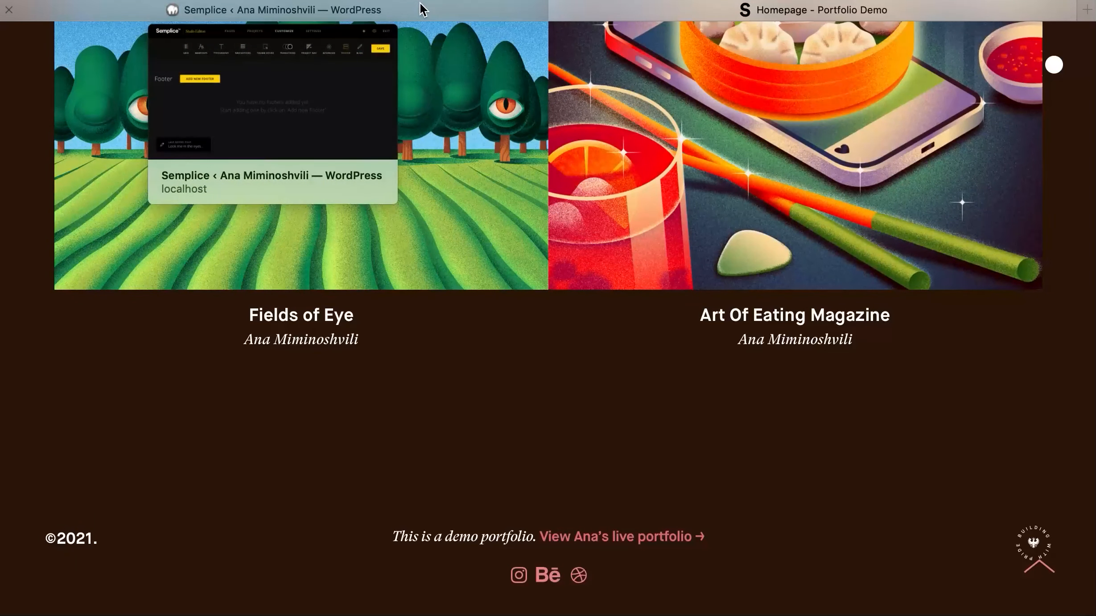
{"action": "left_click", "coordinate": [422, 9]}
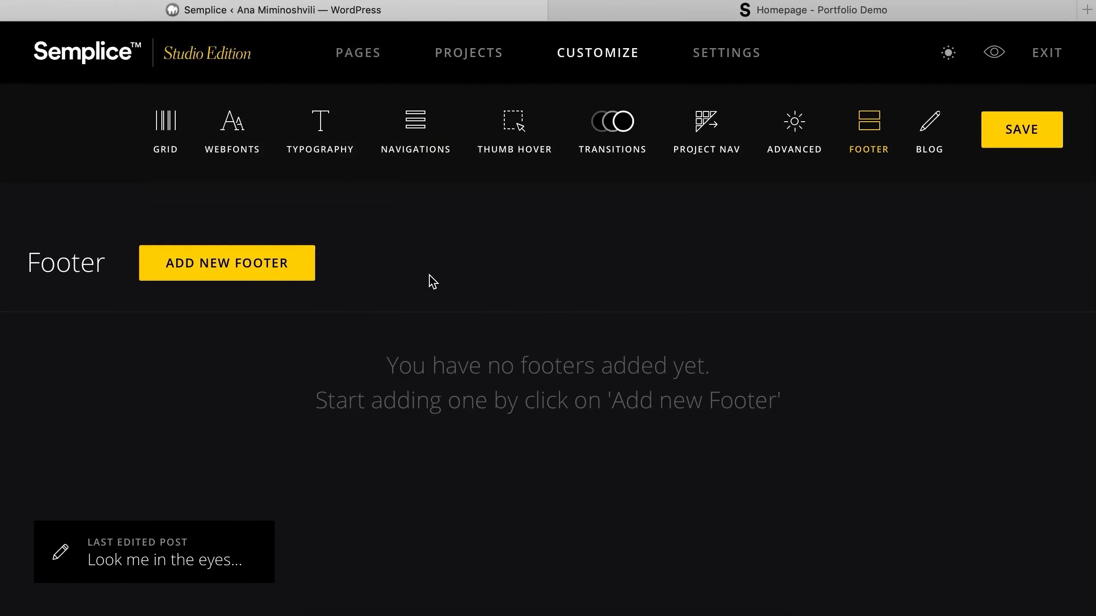
- Create a new footer titled "Footer Light" and insert the saved Custom Footer block into it
{"action": "left_click", "coordinate": [274, 277]}
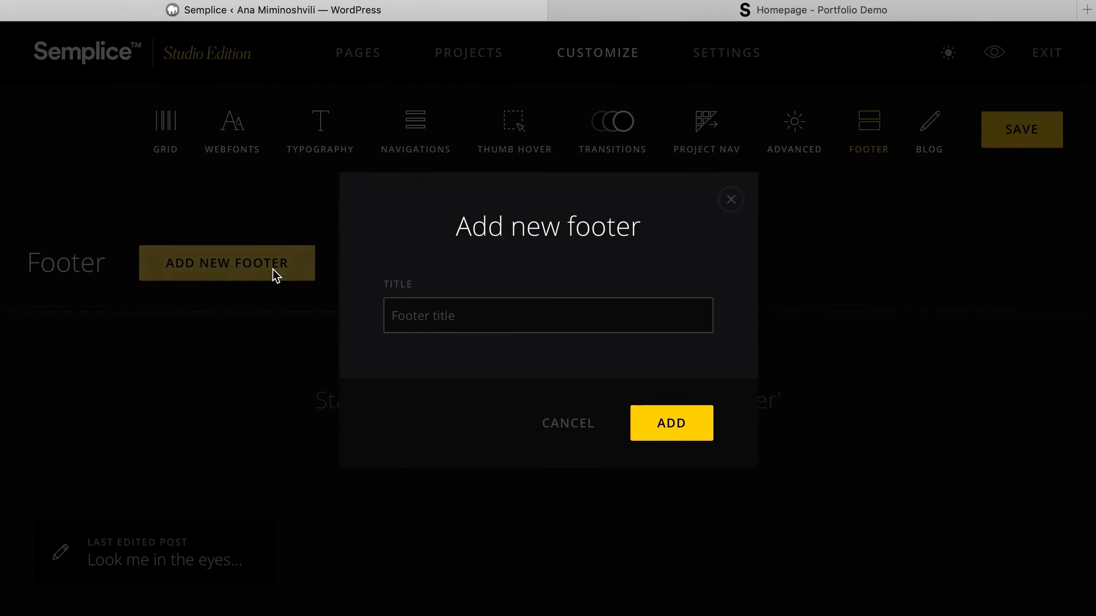
{"action": "type", "text": "Footer Light"}
{"action": "left_click", "coordinate": [659, 421]}
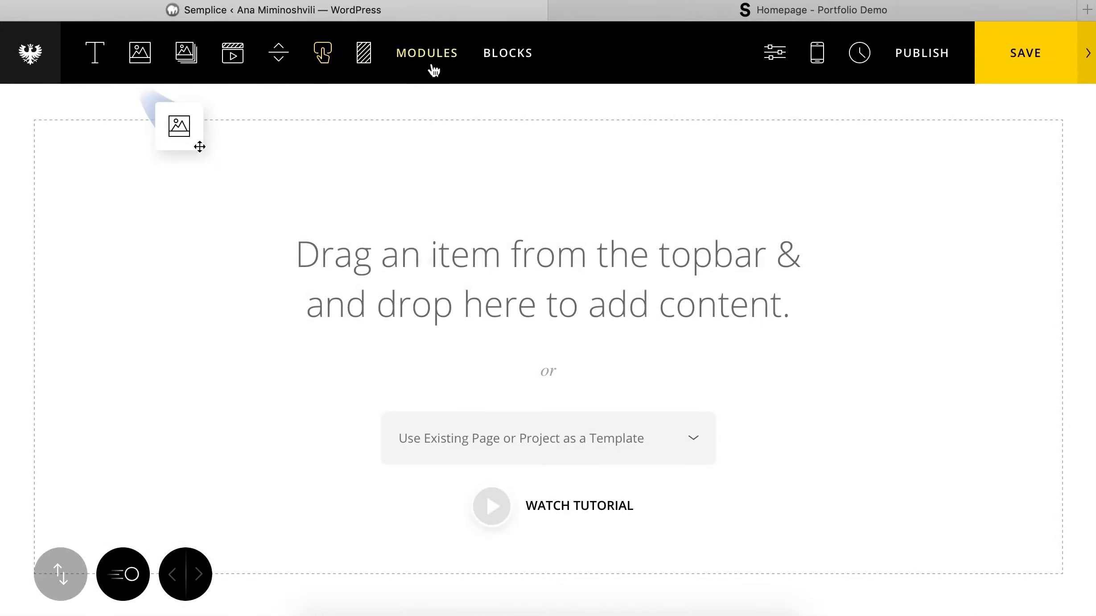
{"action": "left_click", "coordinate": [506, 67]}
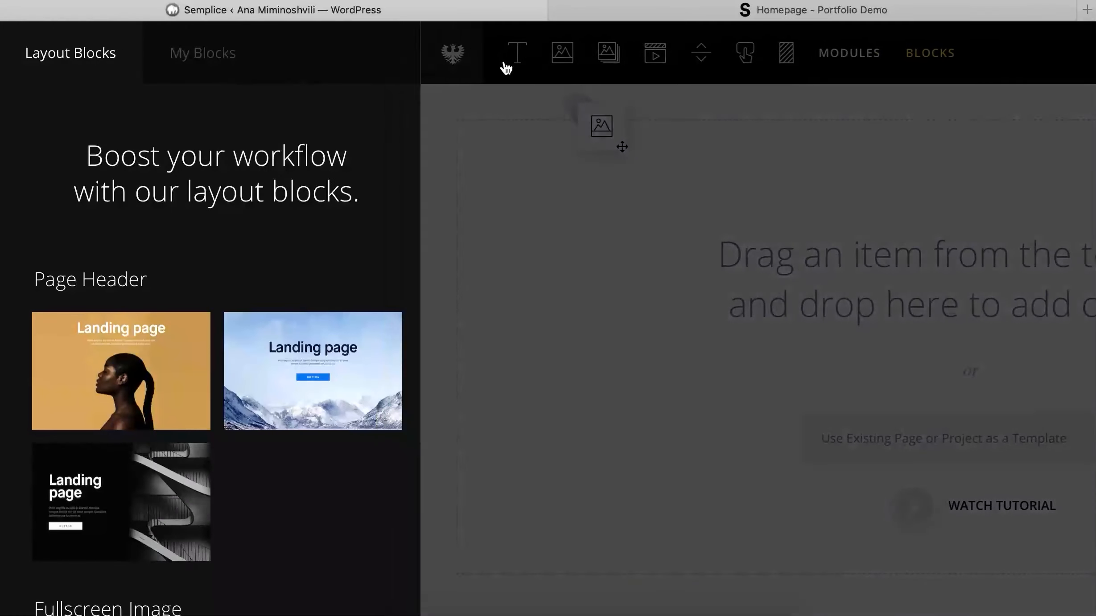
{"action": "left_click", "coordinate": [223, 67]}
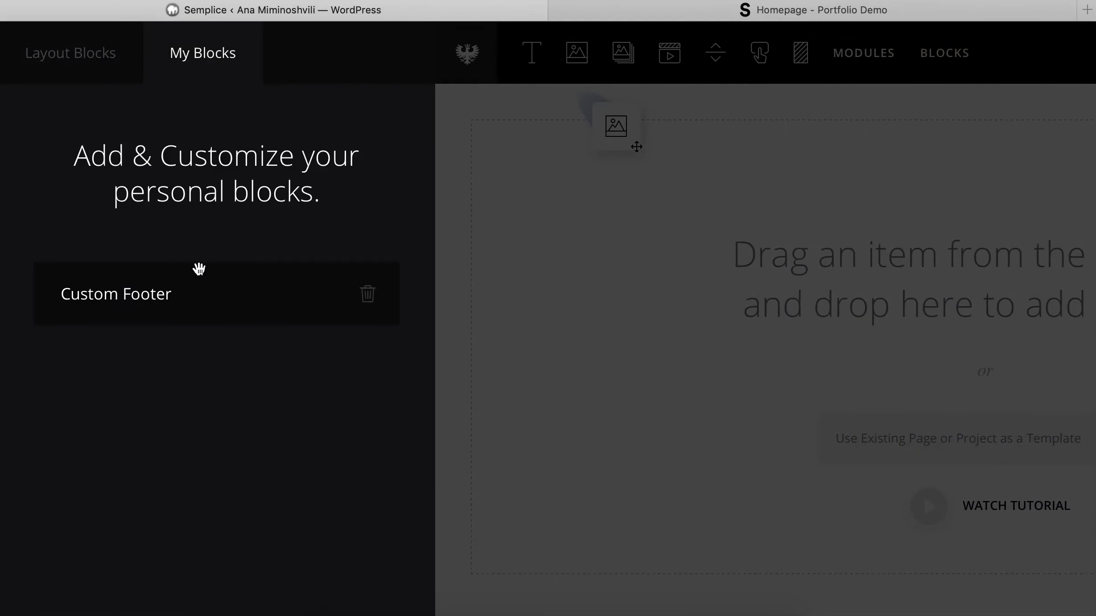
{"action": "left_click", "coordinate": [312, 301]}
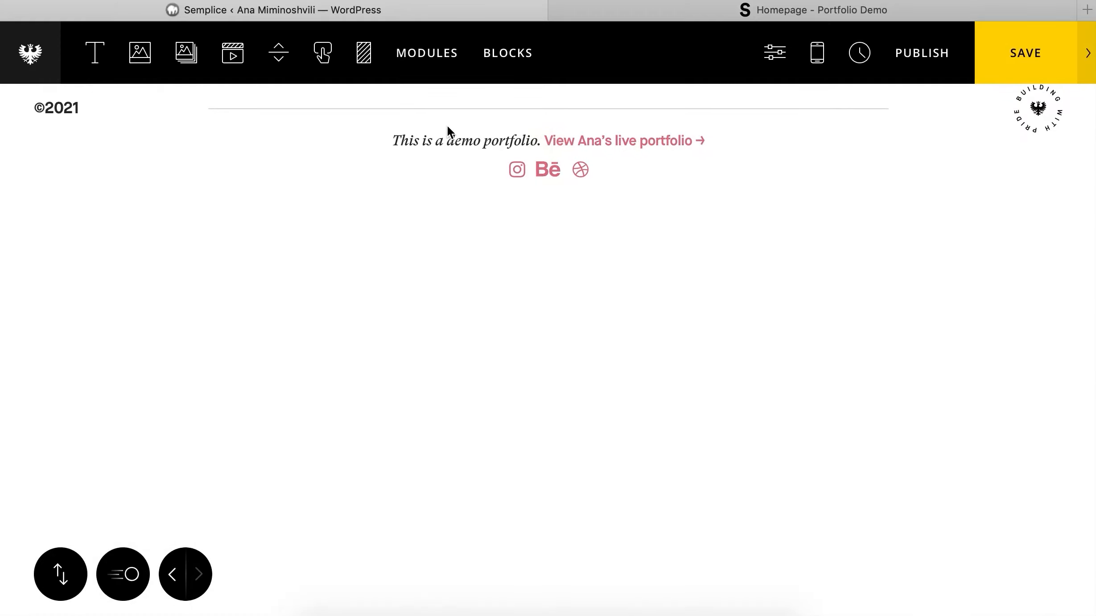
- Set the footer section's background to the saved cream color swatch
{"action": "mouse_move", "coordinate": [473, 147]}
{"action": "left_click", "coordinate": [548, 141]}
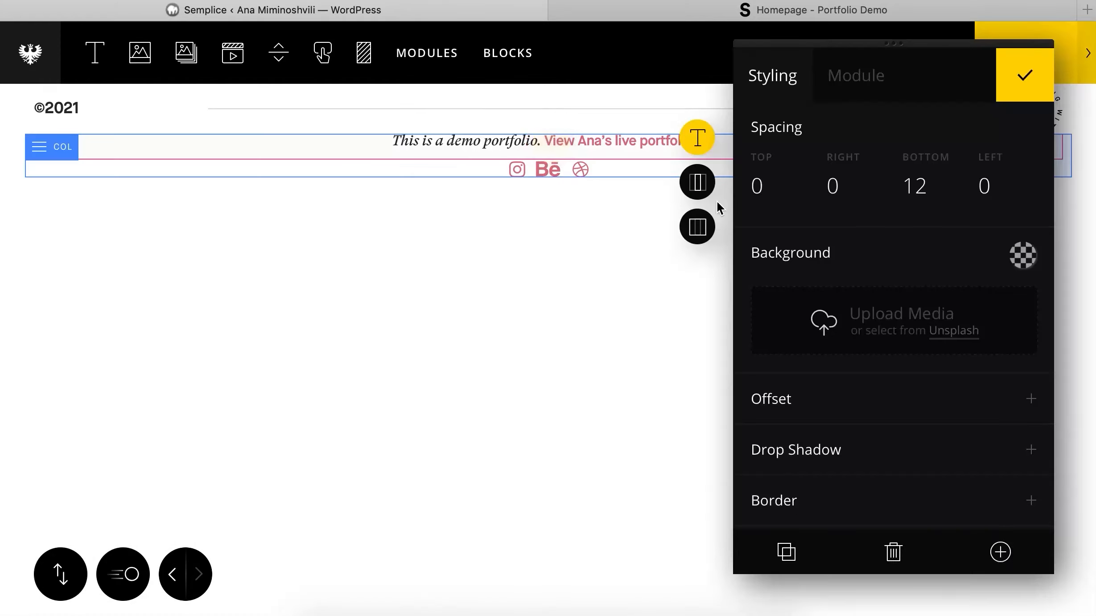
{"action": "left_click", "coordinate": [697, 226]}
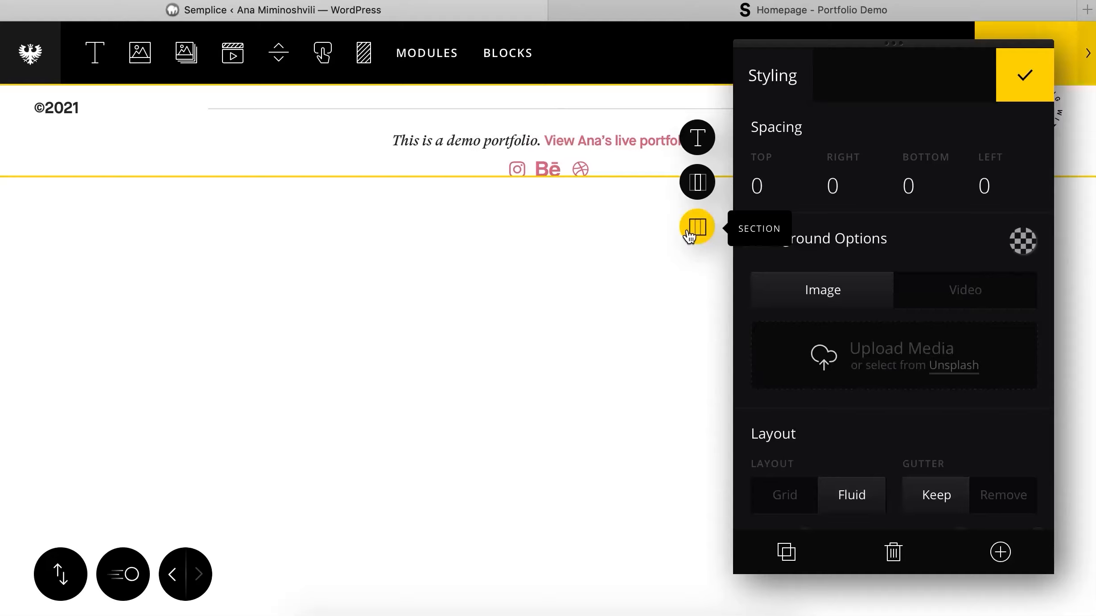
{"action": "left_click", "coordinate": [1023, 243]}
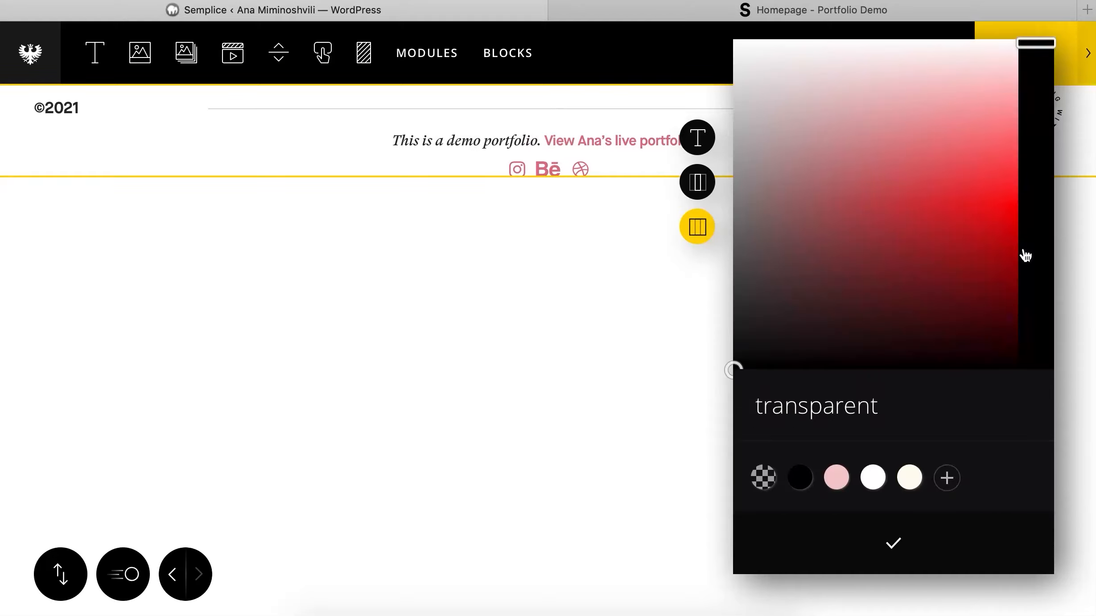
{"action": "left_click", "coordinate": [909, 478]}
{"action": "left_click", "coordinate": [893, 542]}
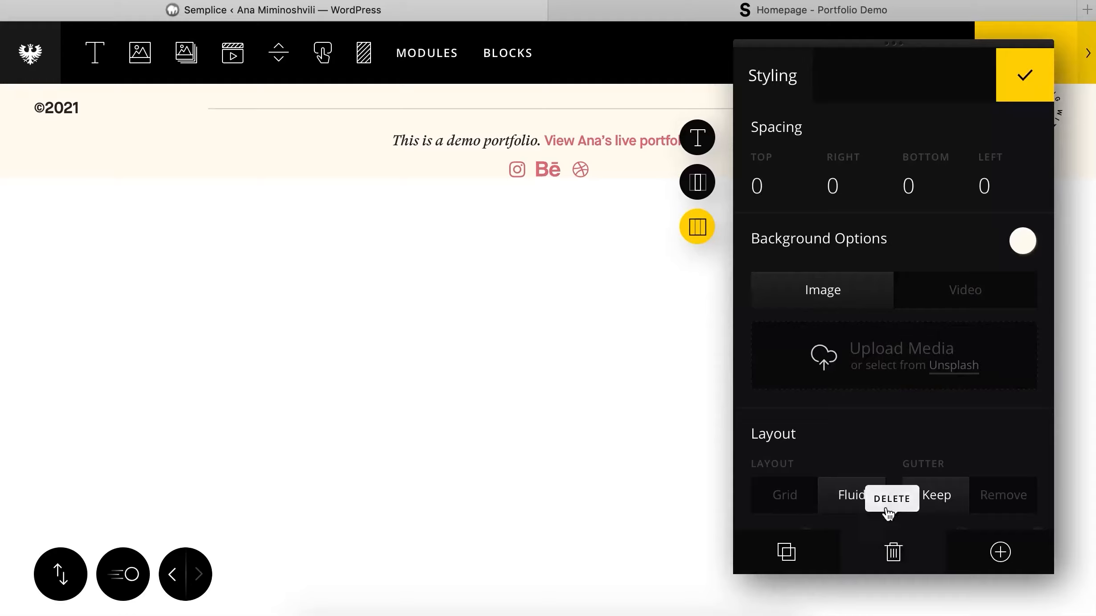
{"action": "left_click", "coordinate": [1010, 77]}
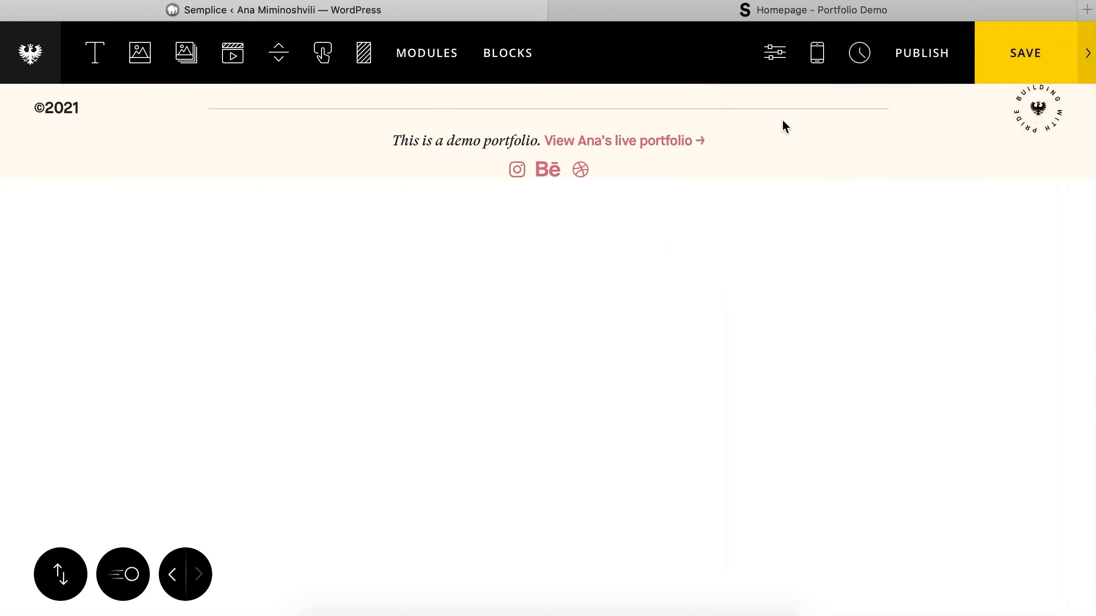
- Set the bottom spacing of the footer section to 61
{"action": "left_click", "coordinate": [688, 145]}
{"action": "left_click", "coordinate": [697, 226]}
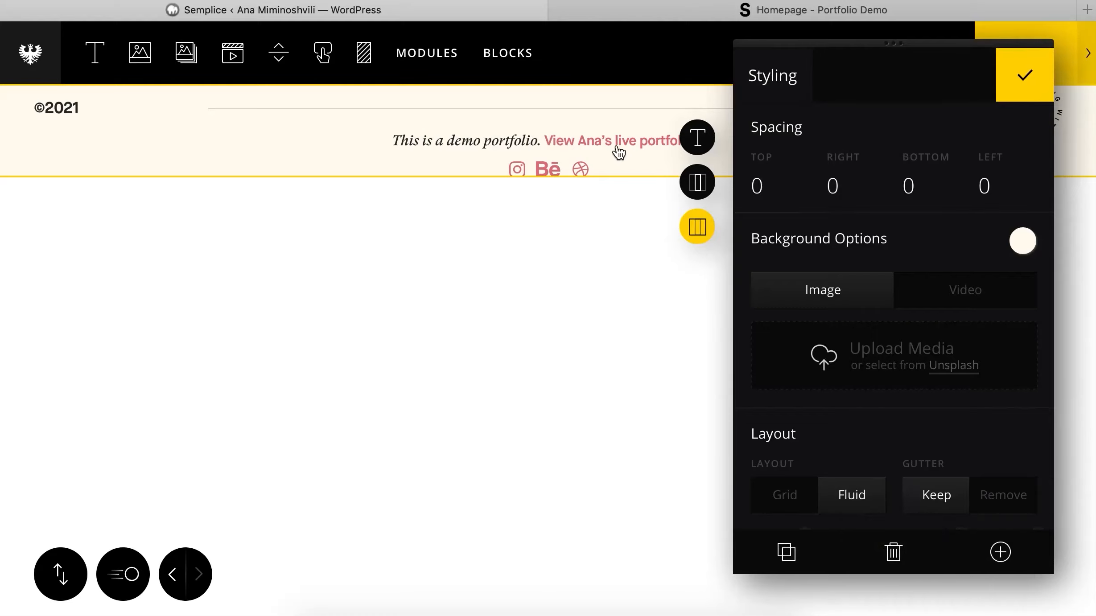
{"action": "mouse_move", "coordinate": [619, 153]}
{"action": "left_click_drag", "start_coordinate": [927, 180], "coordinate": [929, 2]}
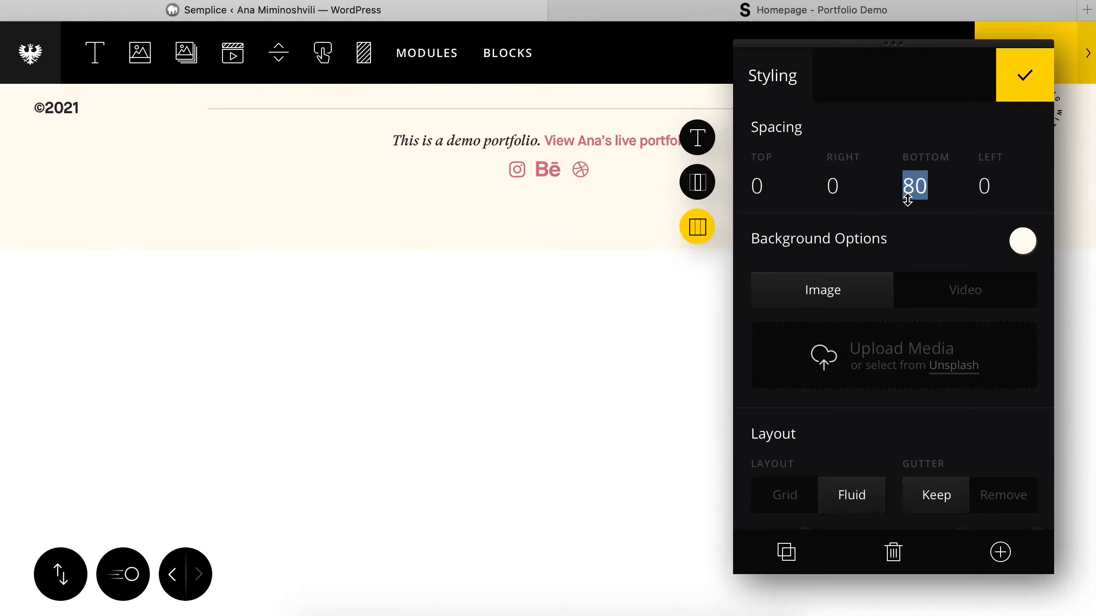
{"action": "left_click_drag", "start_coordinate": [915, 185], "coordinate": [916, 235]}
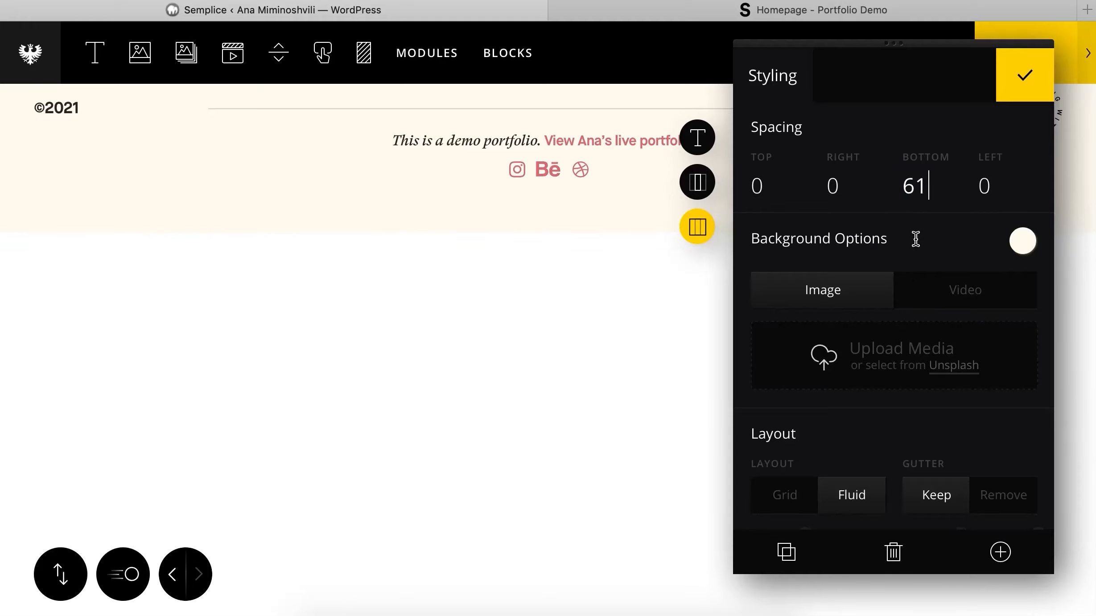
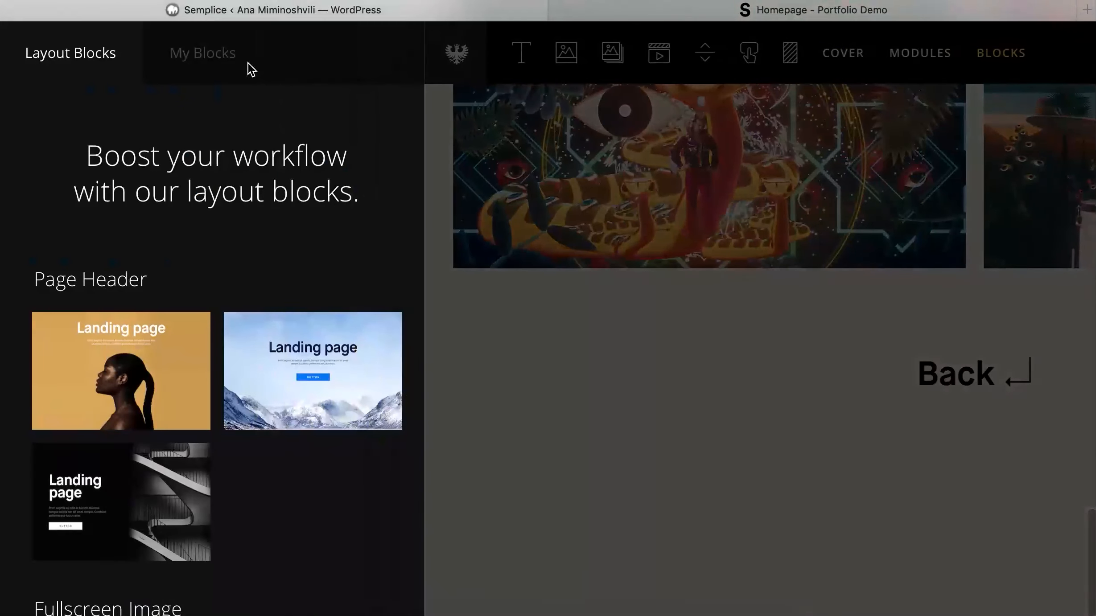
- Insert the Custom Footer (Light) master block at the end of the project page and publish the changes
{"action": "left_click", "coordinate": [236, 57]}
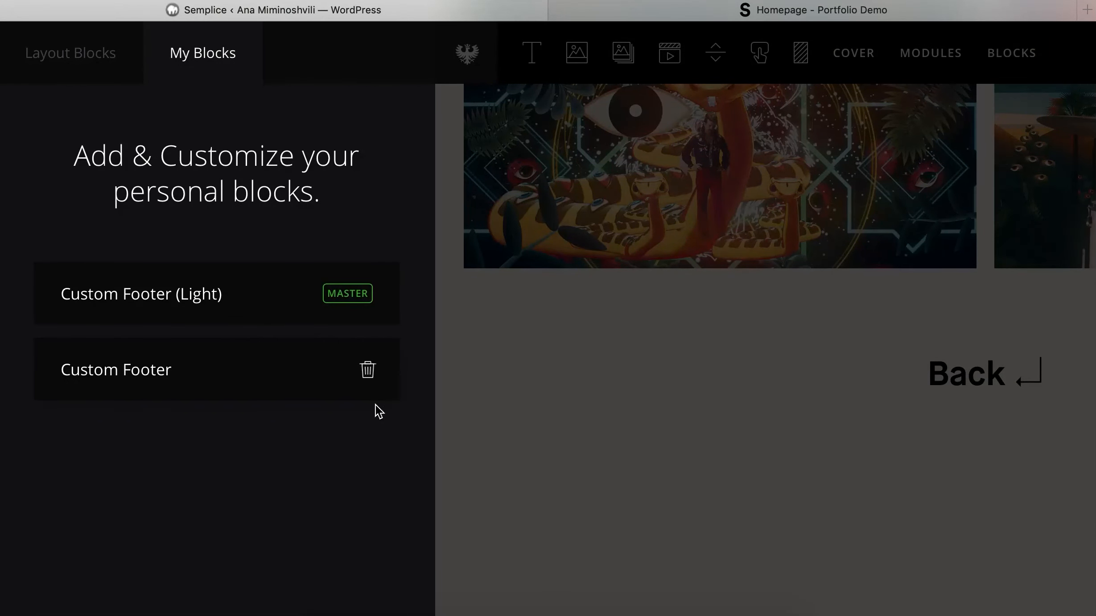
{"action": "left_click", "coordinate": [263, 294]}
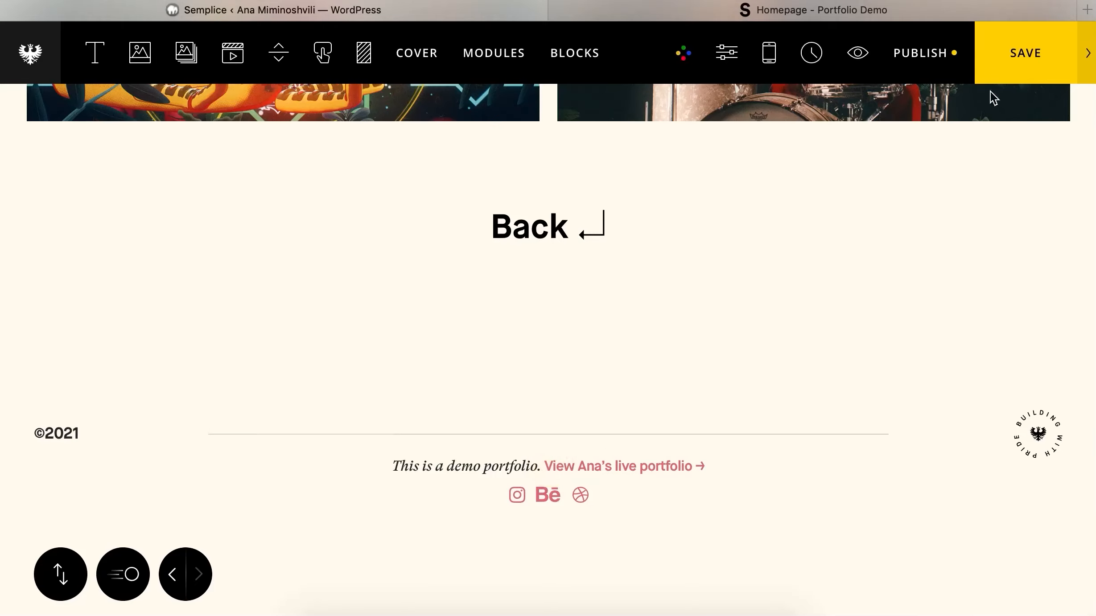
{"action": "left_click", "coordinate": [1001, 72]}
{"action": "left_click", "coordinate": [941, 66]}
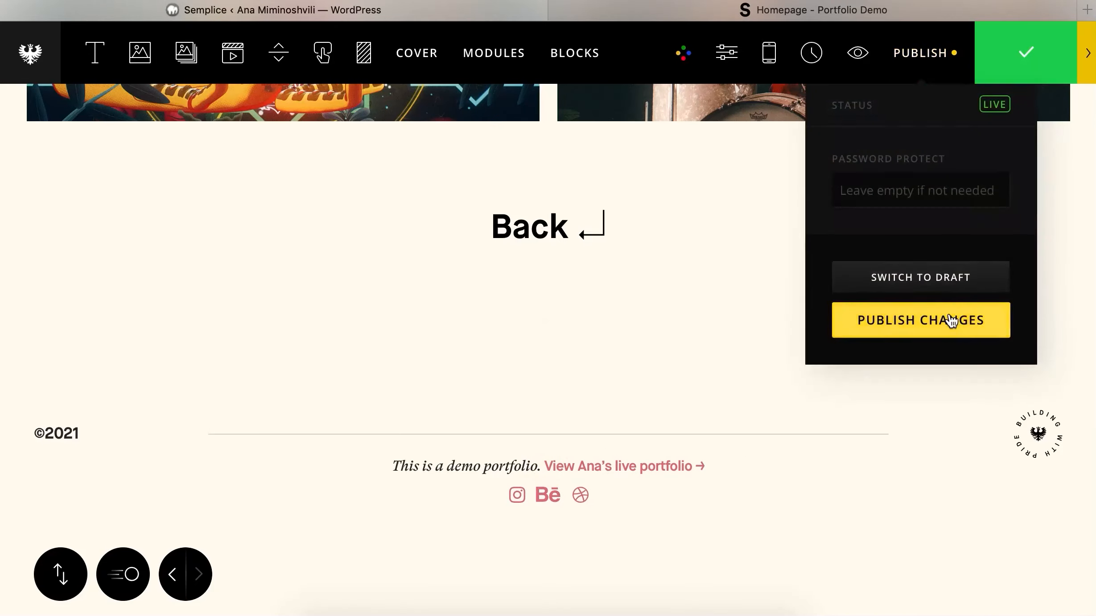
{"action": "left_click", "coordinate": [948, 317]}
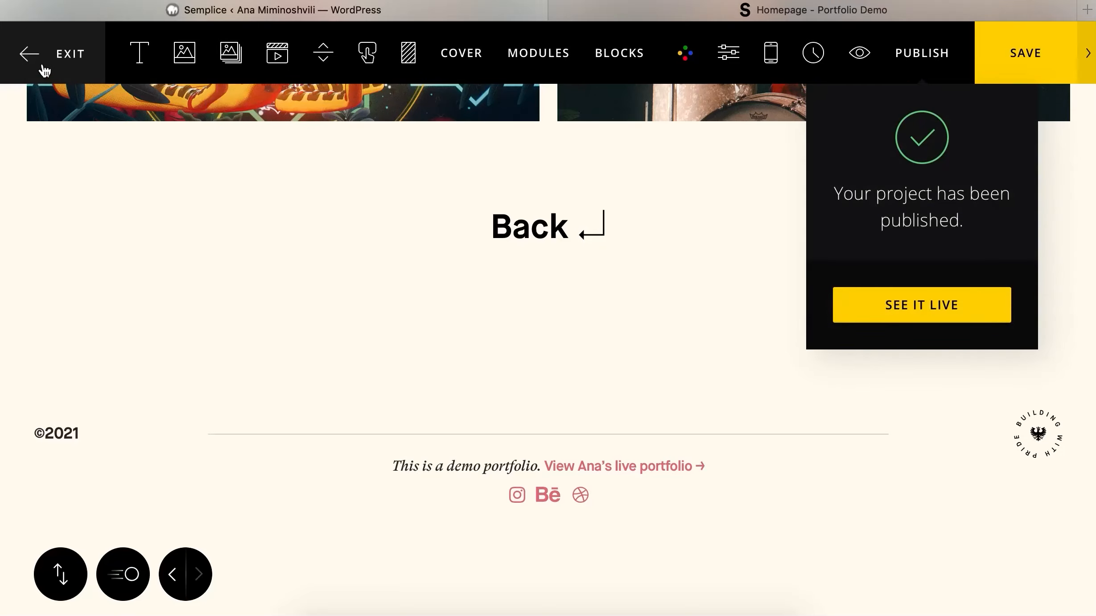
- Return to the footer customization page and switch the Footer Light footer from draft to published
{"action": "left_click", "coordinate": [33, 67]}
{"action": "scroll", "coordinate": [169, 355], "scroll_direction": "down", "scroll_amount": 10}
{"action": "left_click", "coordinate": [335, 172]}
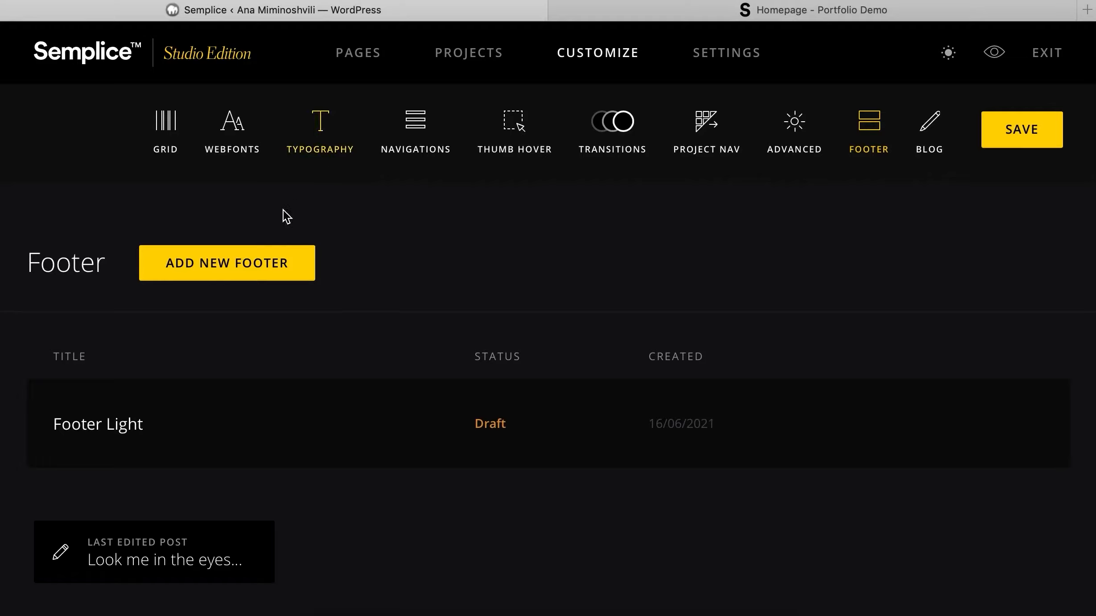
{"action": "left_click_drag", "start_coordinate": [243, 269], "coordinate": [322, 331]}
{"action": "left_click", "coordinate": [325, 332]}
{"action": "left_click", "coordinate": [508, 425]}
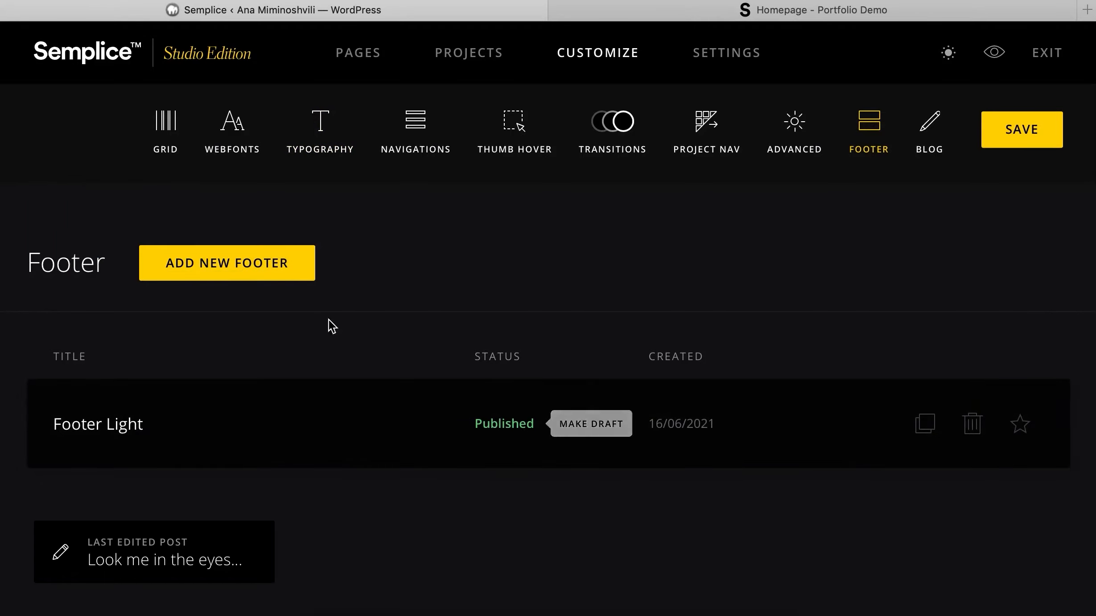
- Create a new footer titled "Footer Dark"
{"action": "left_click", "coordinate": [267, 269]}
{"action": "type", "text": "Footer"}
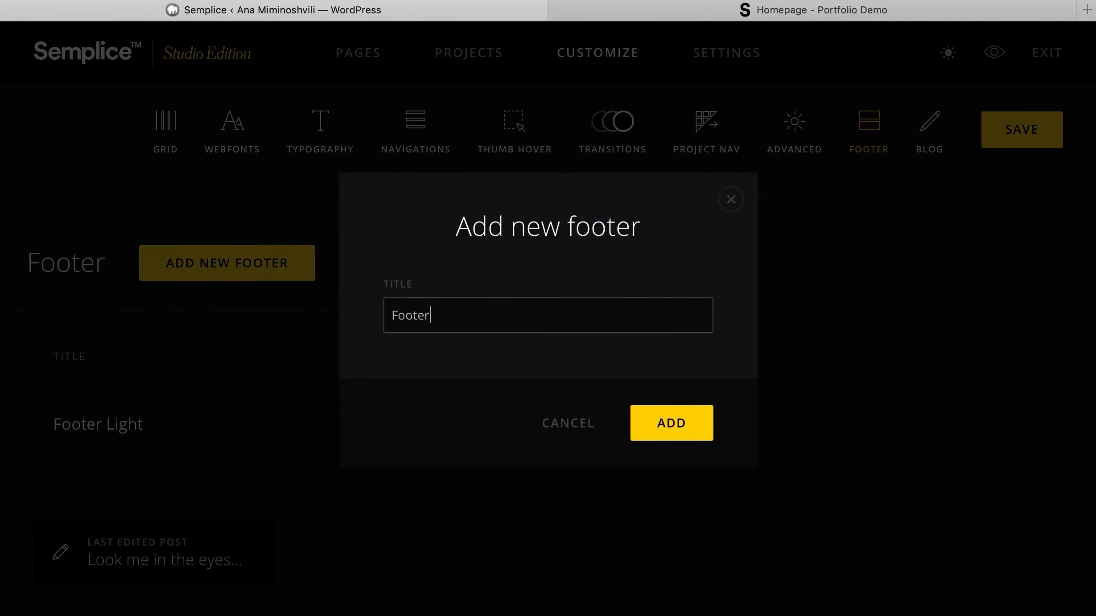
{"action": "type", "text": " Dark"}
{"action": "key", "text": "Return"}
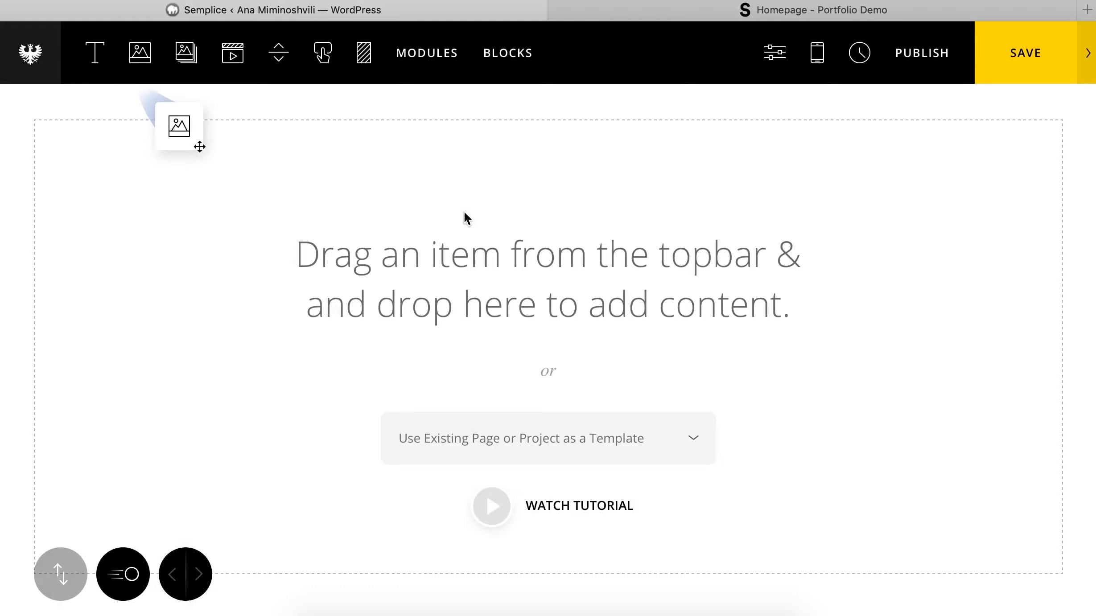
- Insert the saved Custom Footer block into the empty dark footer
{"action": "left_click", "coordinate": [505, 51]}
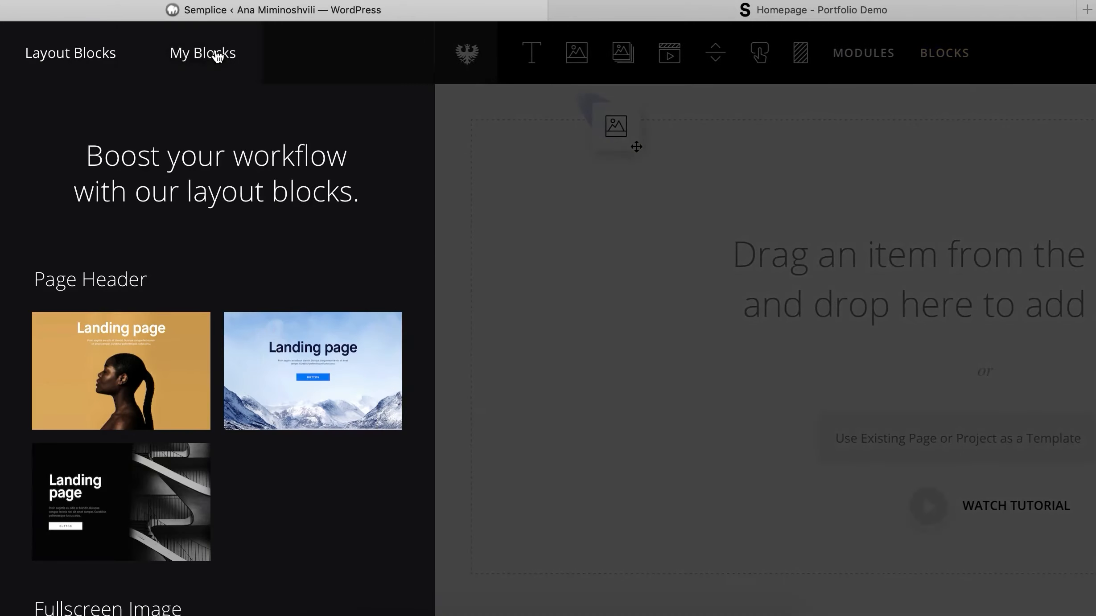
{"action": "left_click", "coordinate": [217, 54]}
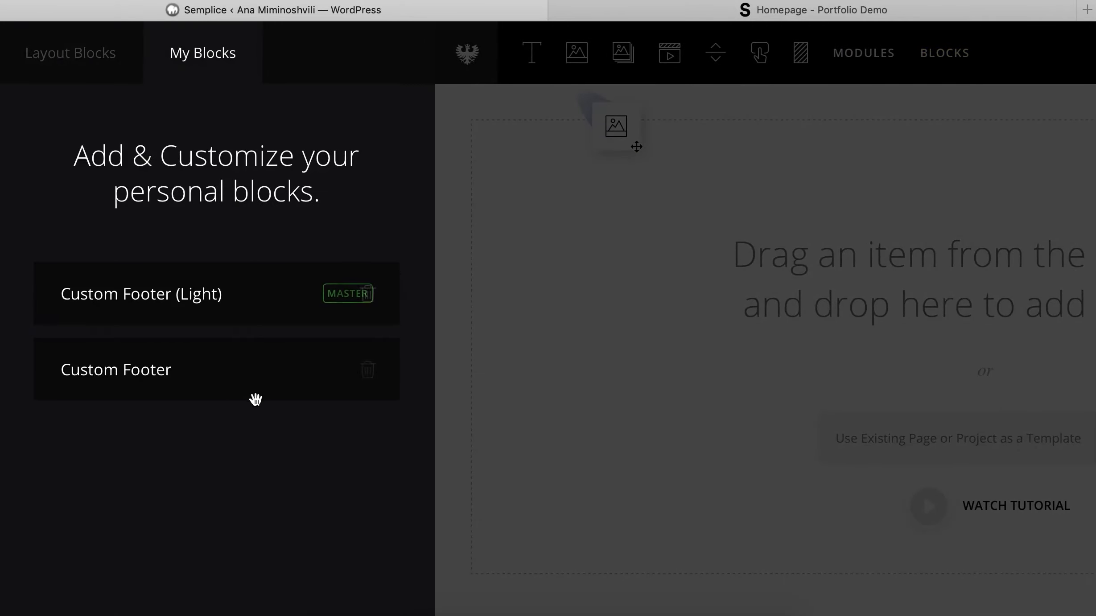
{"action": "left_click", "coordinate": [229, 378]}
{"action": "left_click", "coordinate": [491, 287]}
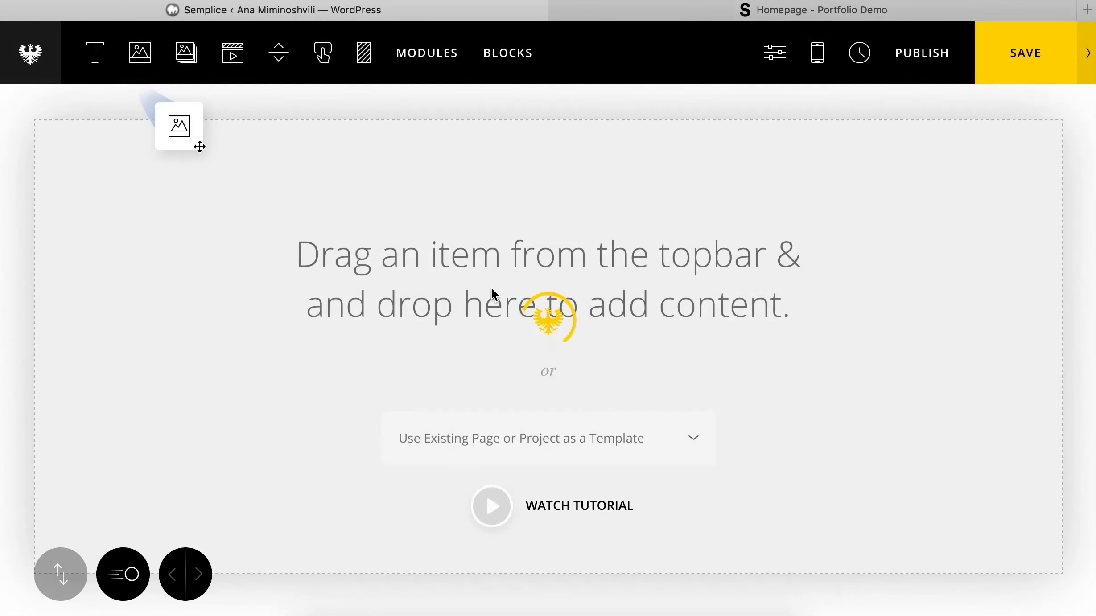
{"action": "mouse_move", "coordinate": [695, 136]}
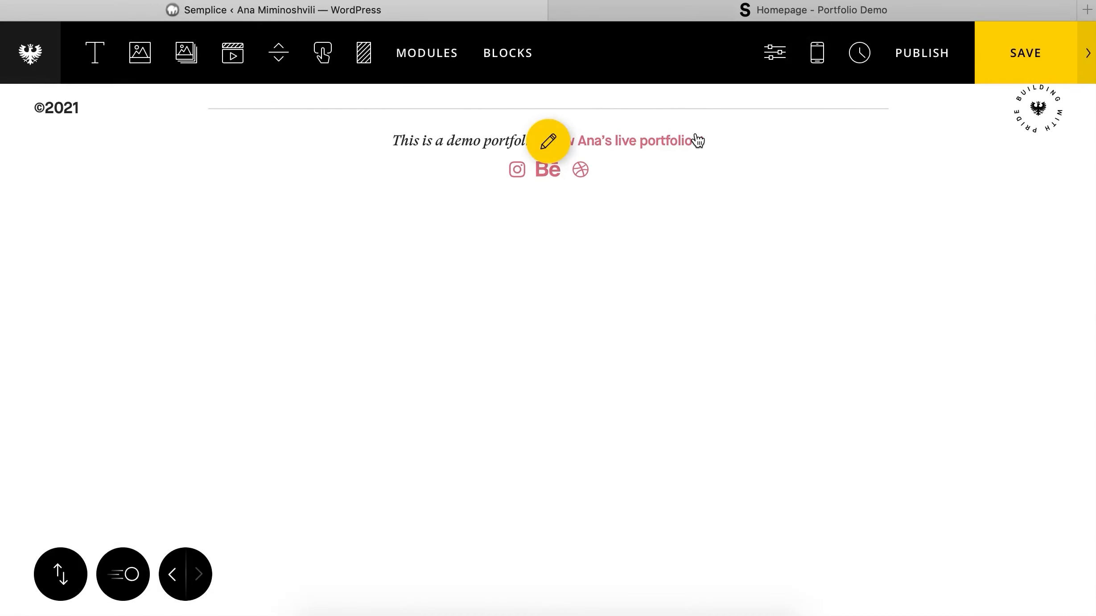
- Compare the footer with the live homepage, set its section background to the saved dark brown swatch, and increase the section's bottom spacing
{"action": "left_click", "coordinate": [731, 10]}
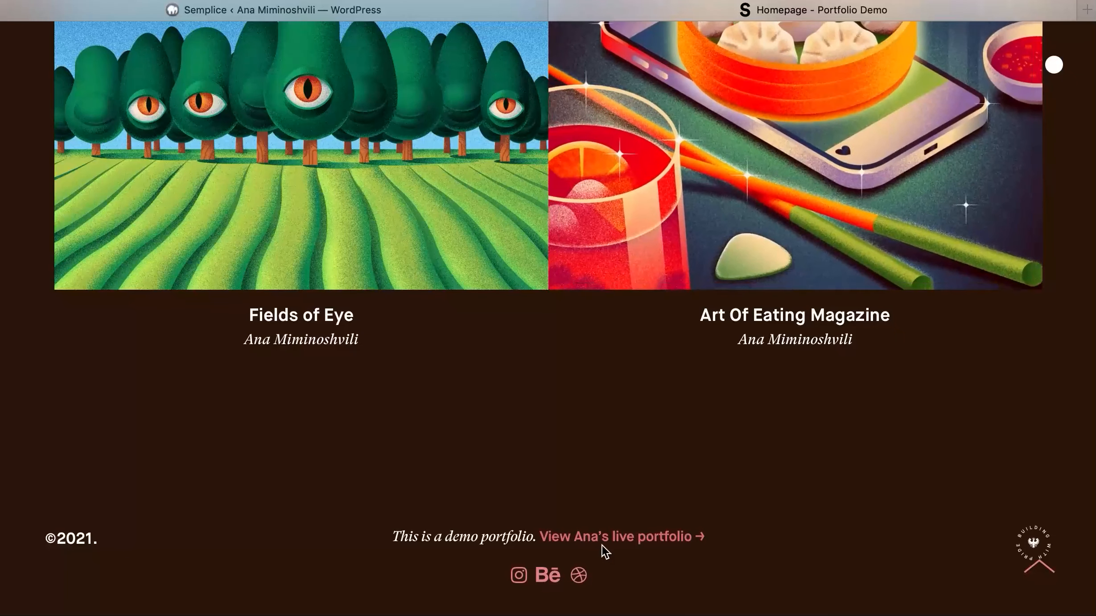
{"action": "left_click", "coordinate": [497, 16]}
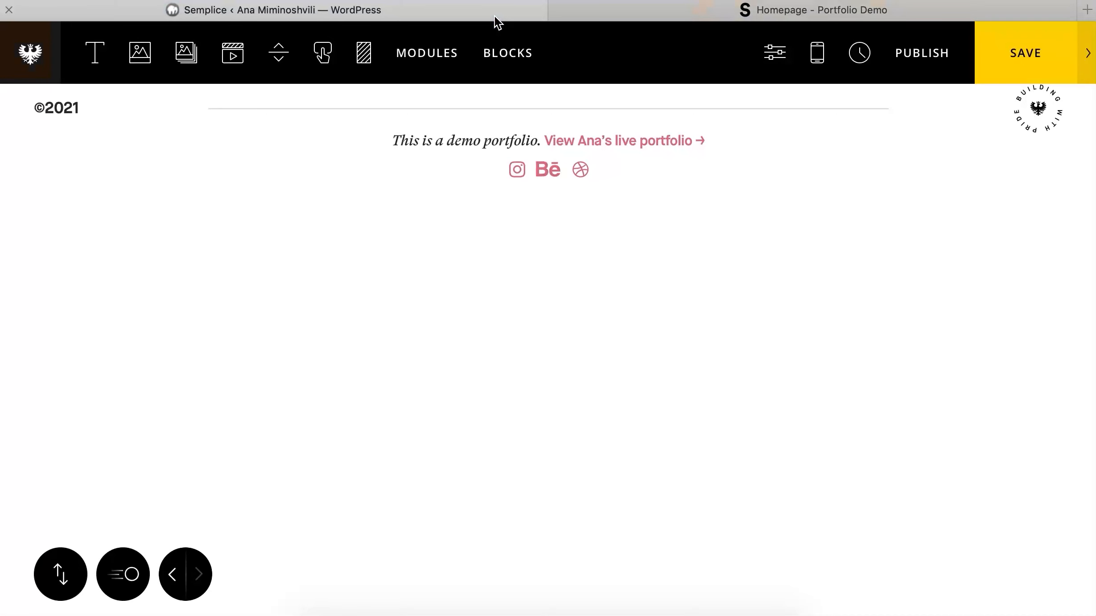
{"action": "left_click", "coordinate": [620, 17]}
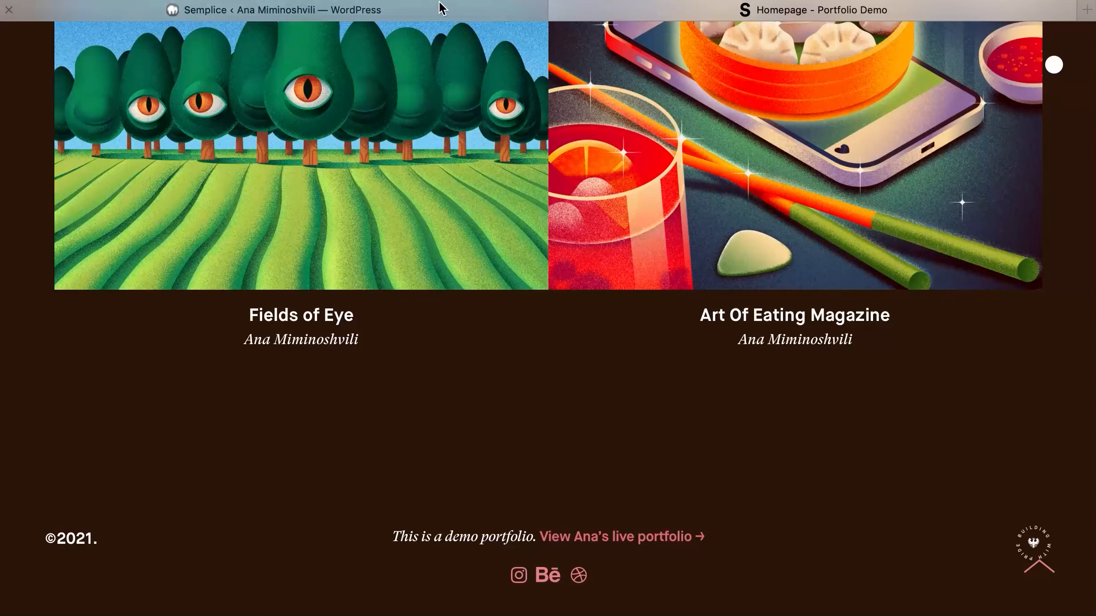
{"action": "left_click", "coordinate": [424, 9]}
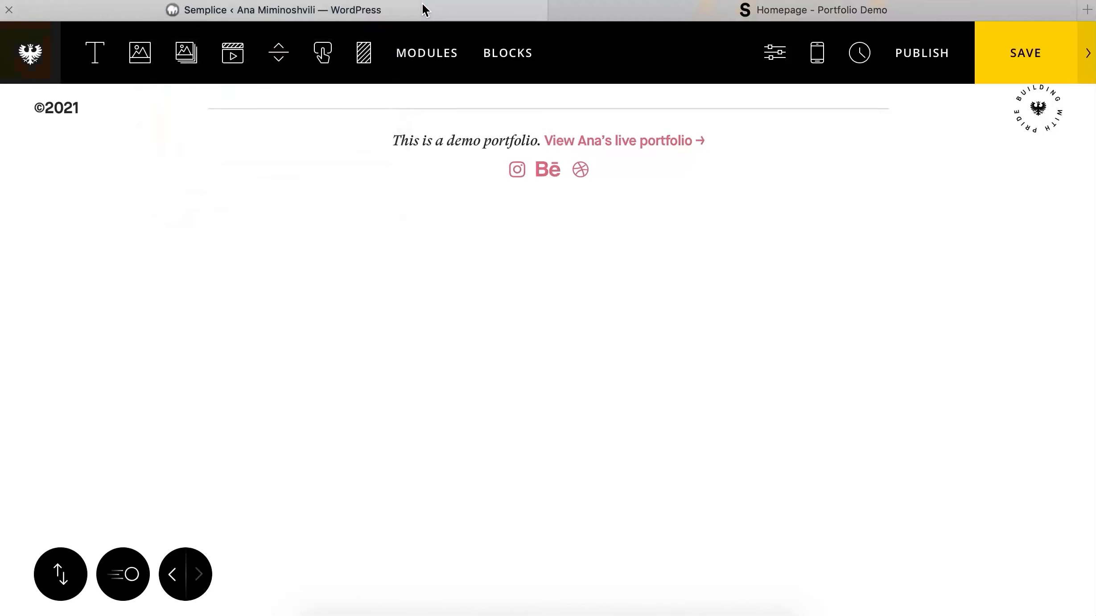
{"action": "left_click", "coordinate": [707, 156]}
{"action": "left_click", "coordinate": [697, 226]}
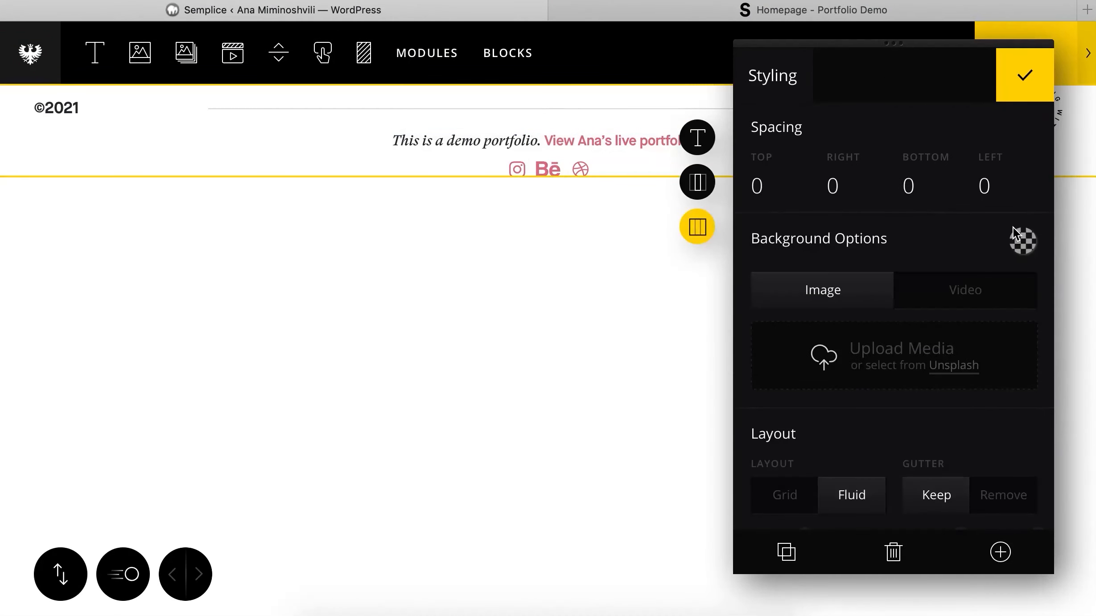
{"action": "left_click", "coordinate": [1021, 238]}
{"action": "left_click", "coordinate": [947, 477]}
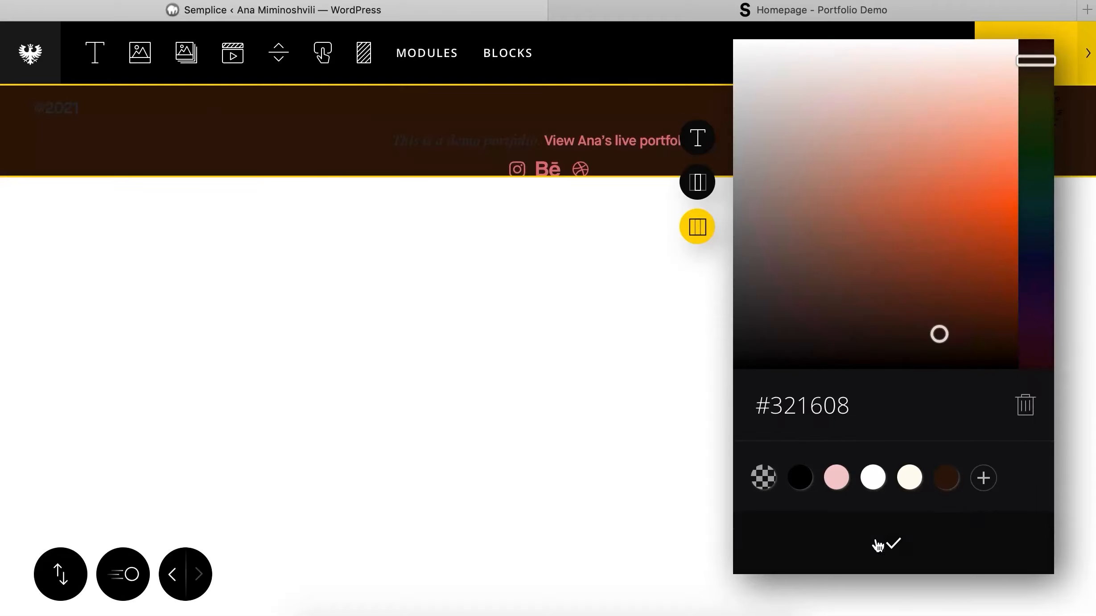
{"action": "left_click", "coordinate": [892, 543]}
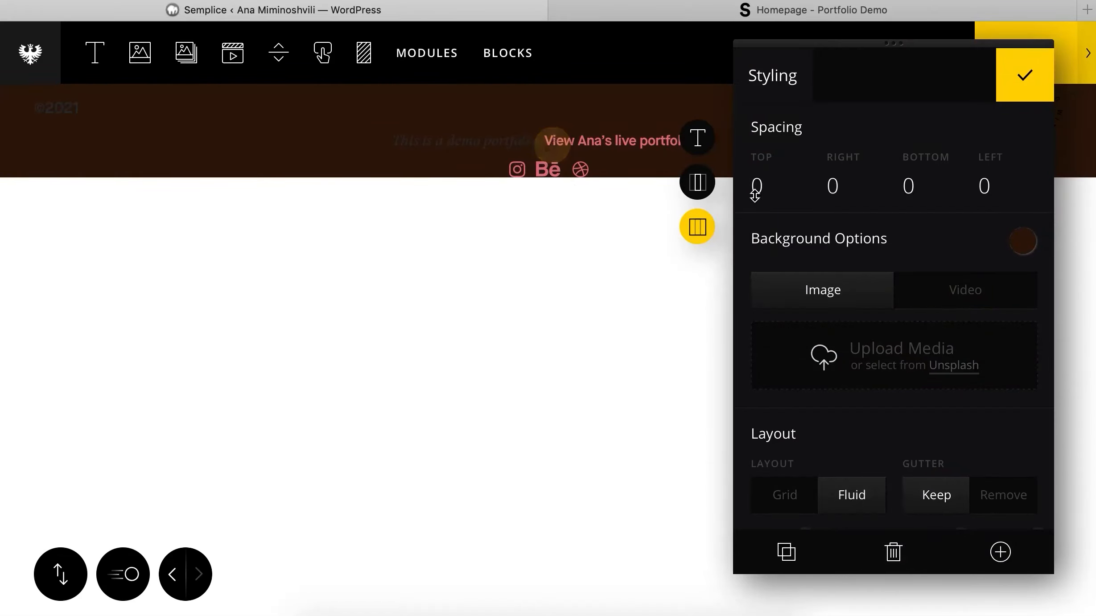
{"action": "left_click_drag", "start_coordinate": [921, 196], "coordinate": [923, 28]}
- Set the color of the "This is a demo portfolio." text to the saved cream swatch #fffaef
{"action": "left_click", "coordinate": [548, 139]}
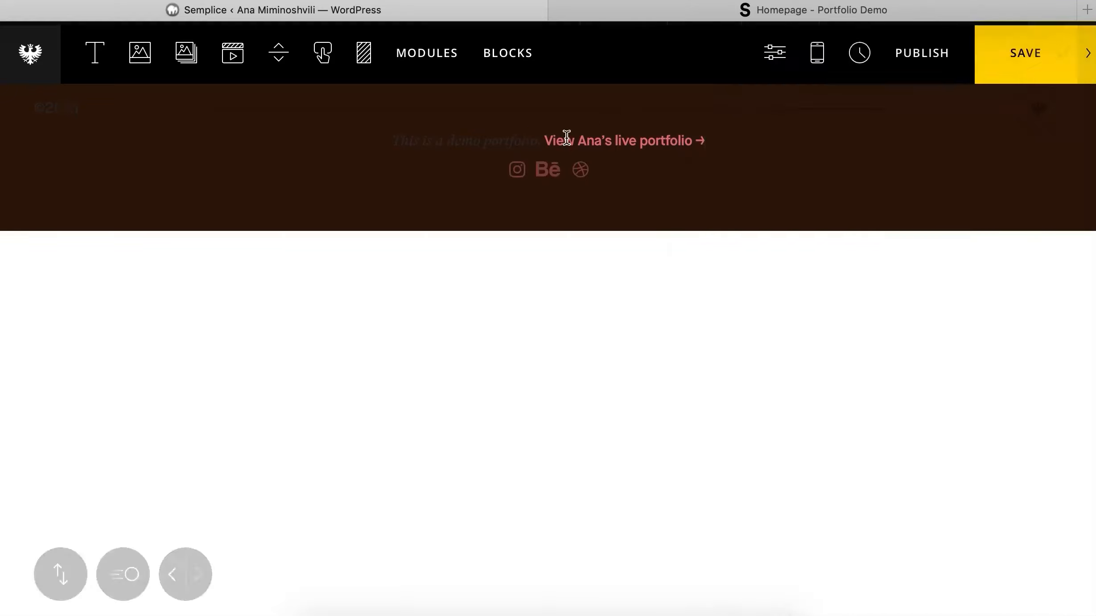
{"action": "left_click_drag", "start_coordinate": [543, 139], "coordinate": [316, 131]}
{"action": "left_click", "coordinate": [849, 67]}
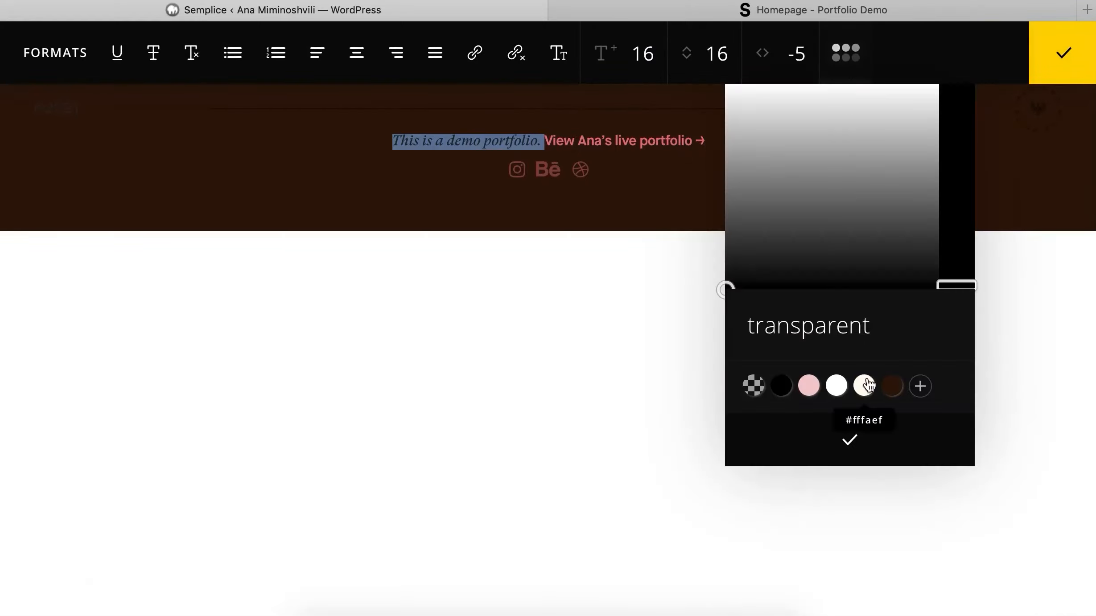
{"action": "left_click", "coordinate": [869, 400]}
{"action": "left_click", "coordinate": [869, 435]}
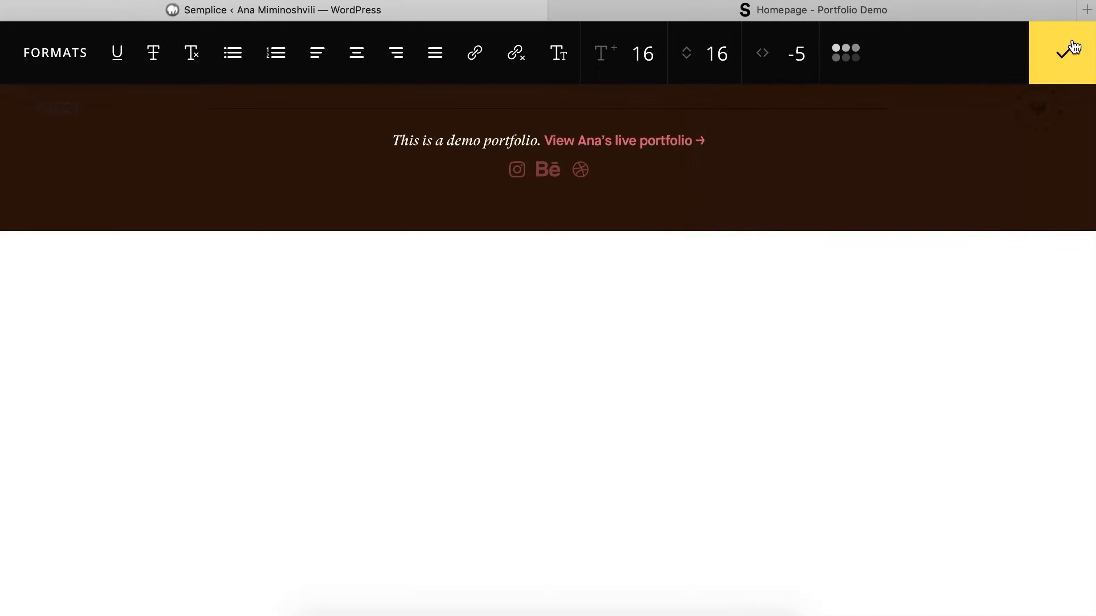
- Recolor the "This is a demo portfolio." text white (#ffffff) and finish editing the text
{"action": "left_click_drag", "start_coordinate": [541, 141], "coordinate": [504, 98]}
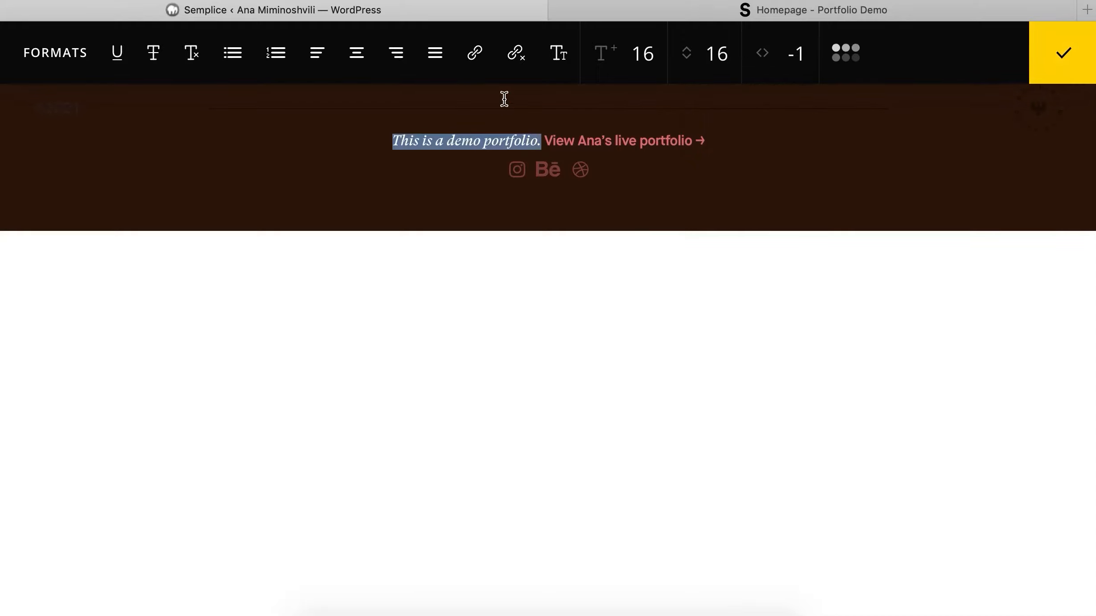
{"action": "left_click", "coordinate": [828, 63]}
{"action": "left_click", "coordinate": [836, 385]}
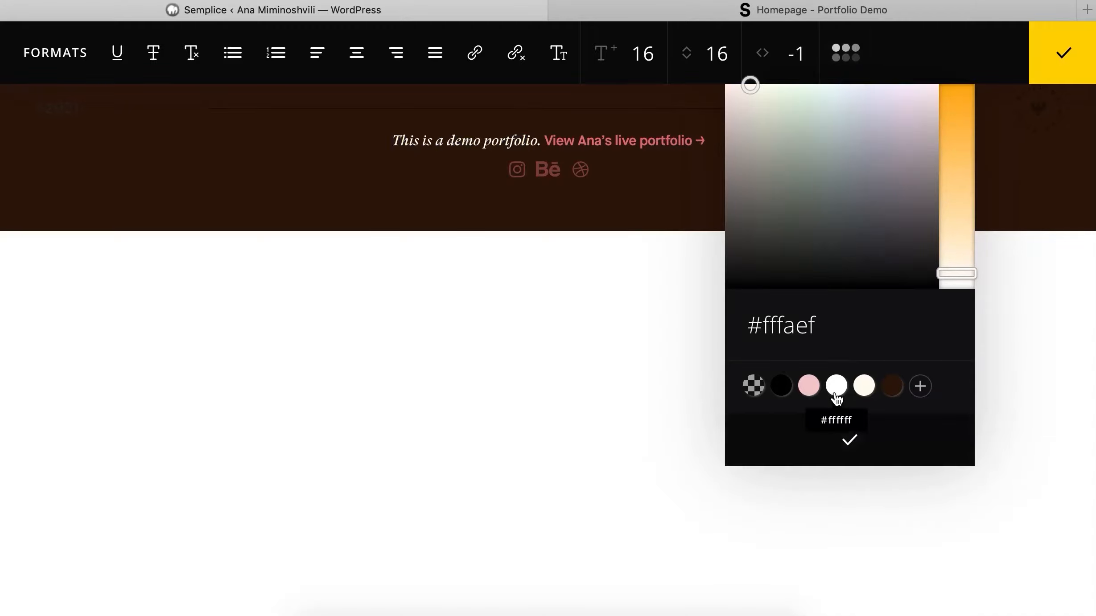
{"action": "left_click", "coordinate": [849, 440]}
{"action": "left_click", "coordinate": [1065, 52]}
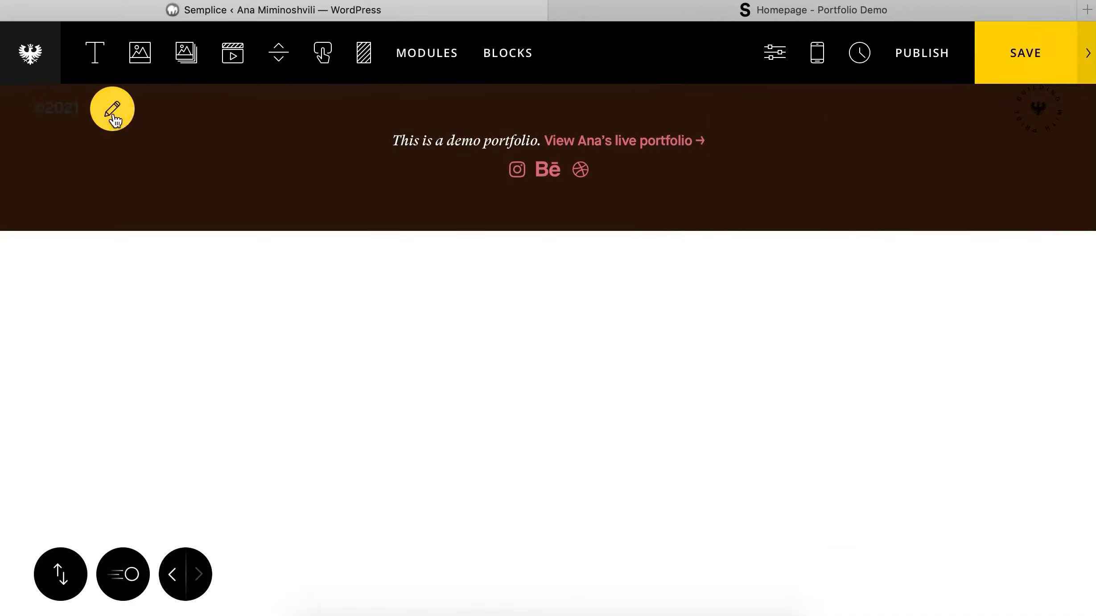
- Set the color of the "©2021" text to the saved white swatch
{"action": "left_click", "coordinate": [112, 108]}
{"action": "double_click", "coordinate": [62, 108]}
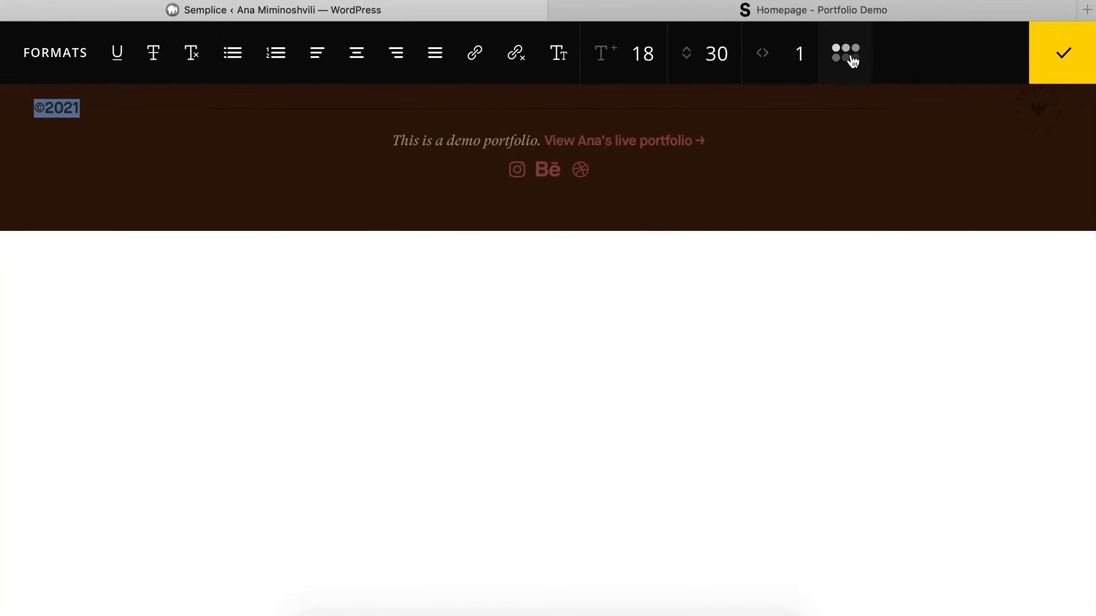
{"action": "left_click", "coordinate": [852, 59]}
{"action": "left_click", "coordinate": [836, 386]}
{"action": "left_click", "coordinate": [849, 439]}
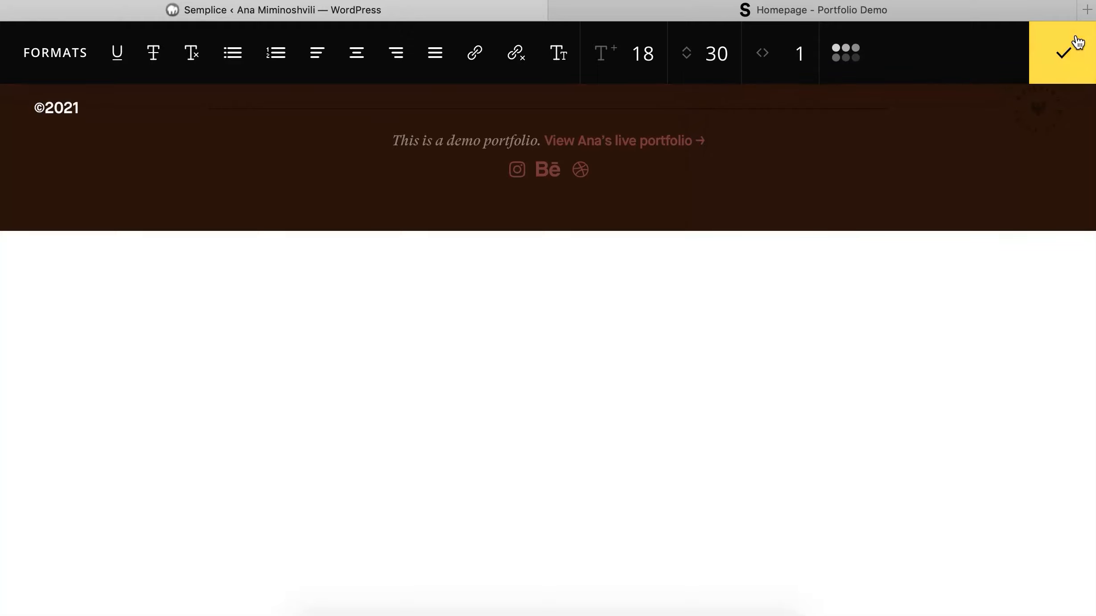
{"action": "left_click", "coordinate": [1065, 52]}
- Replace the footer's badge image by uploading and inserting badge_white.svg from the Assets folder
{"action": "left_click", "coordinate": [1039, 110]}
{"action": "left_click", "coordinate": [856, 75]}
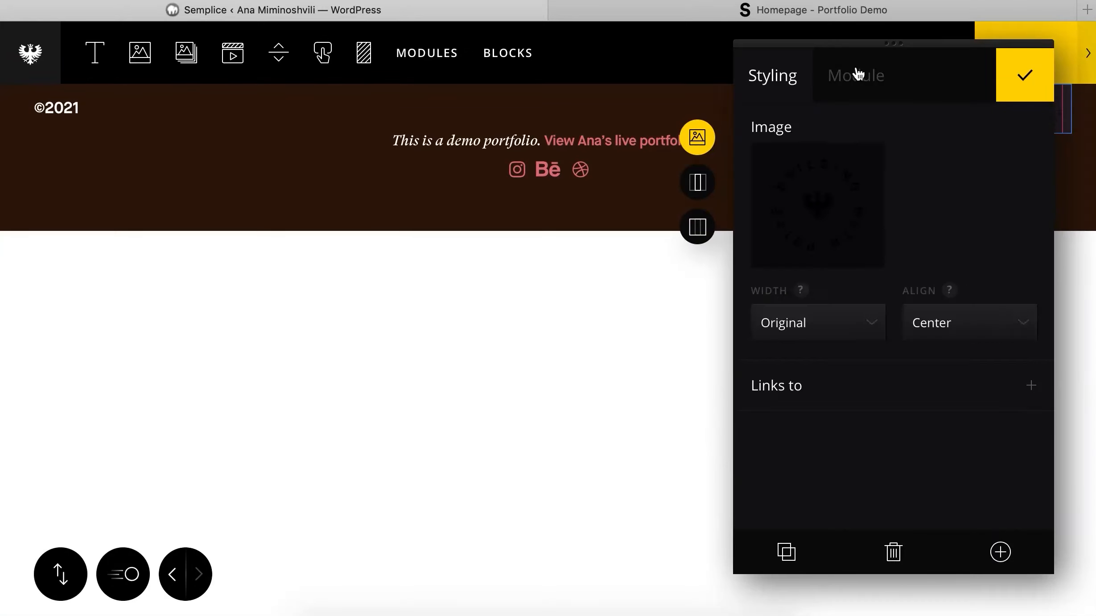
{"action": "left_click", "coordinate": [838, 215]}
{"action": "left_click", "coordinate": [838, 206]}
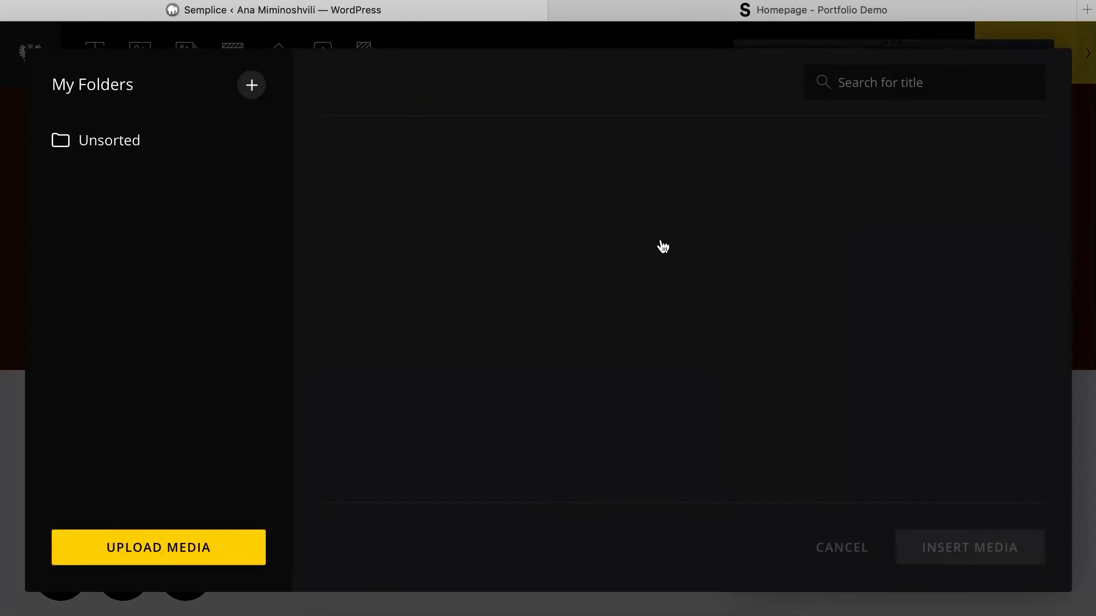
{"action": "scroll", "coordinate": [663, 247], "scroll_direction": "down", "scroll_amount": 10}
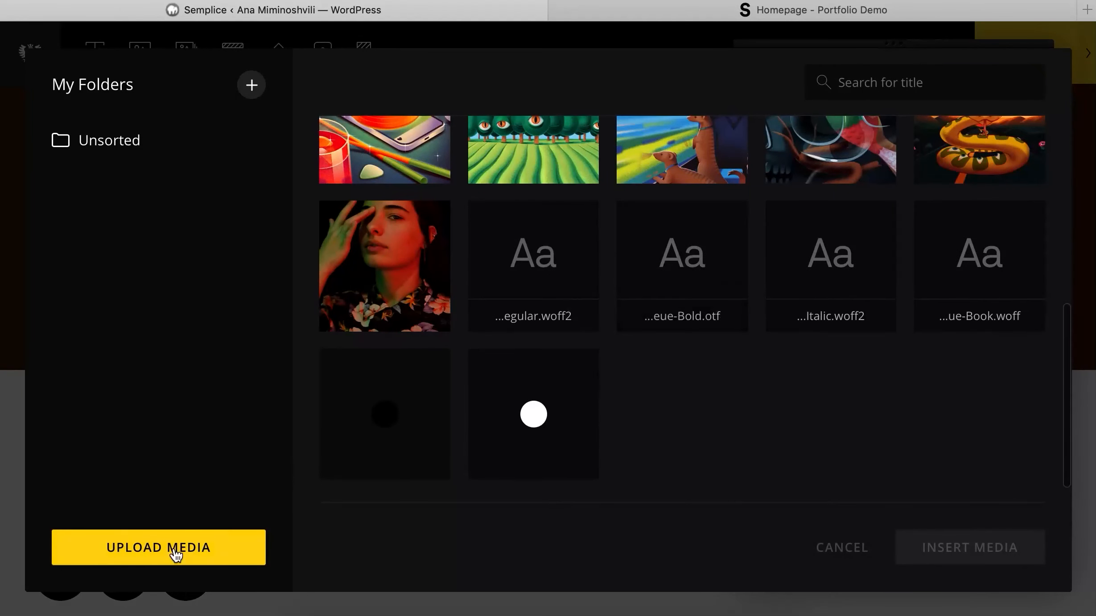
{"action": "left_click", "coordinate": [176, 554]}
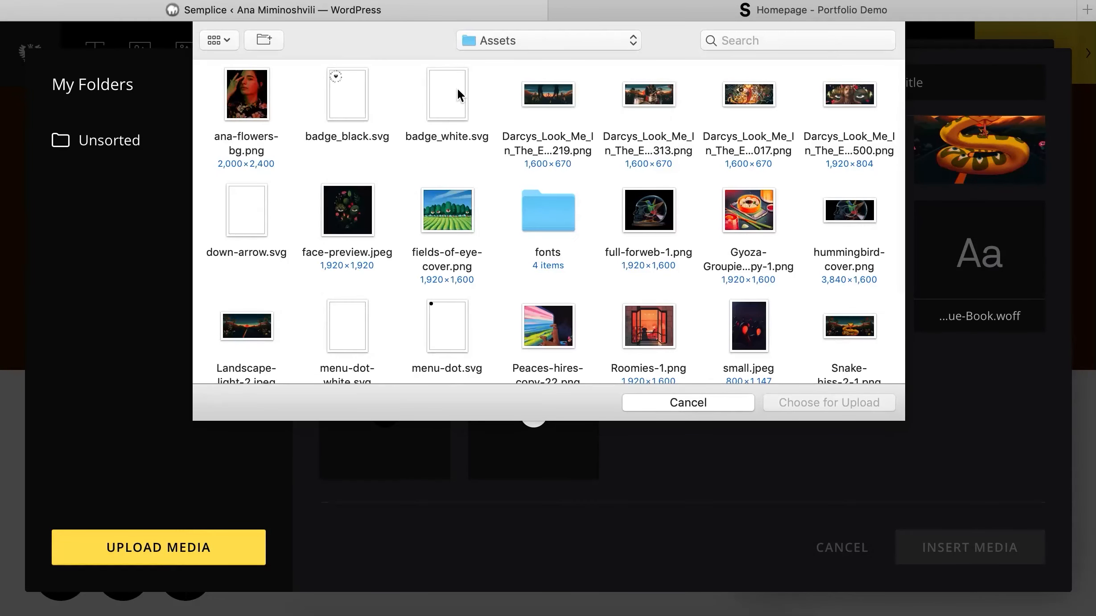
{"action": "left_click", "coordinate": [457, 88]}
{"action": "double_click", "coordinate": [457, 87]}
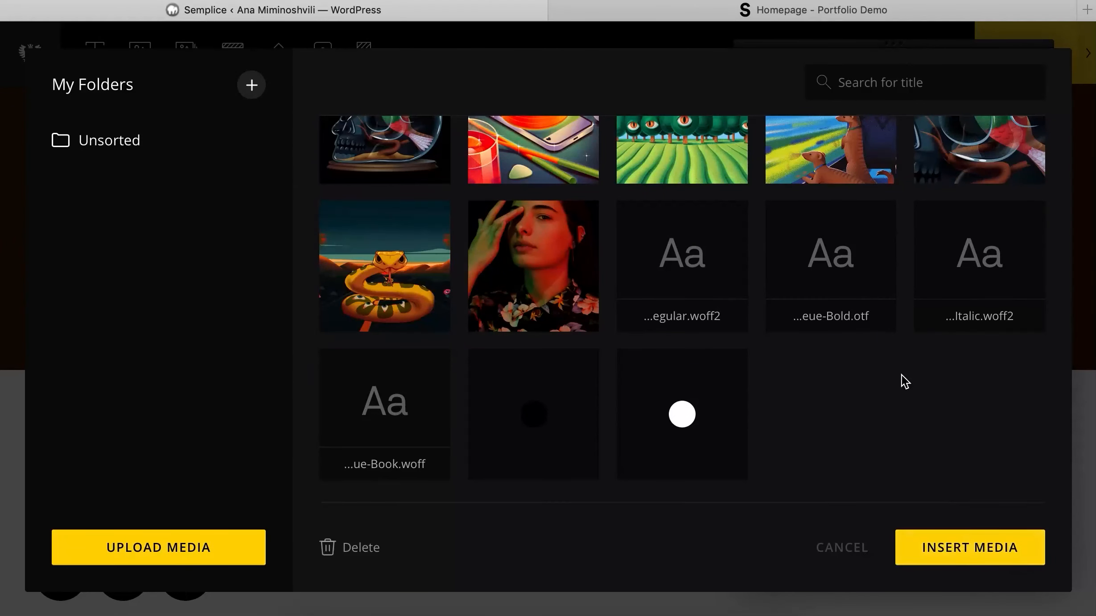
{"action": "left_click", "coordinate": [990, 548]}
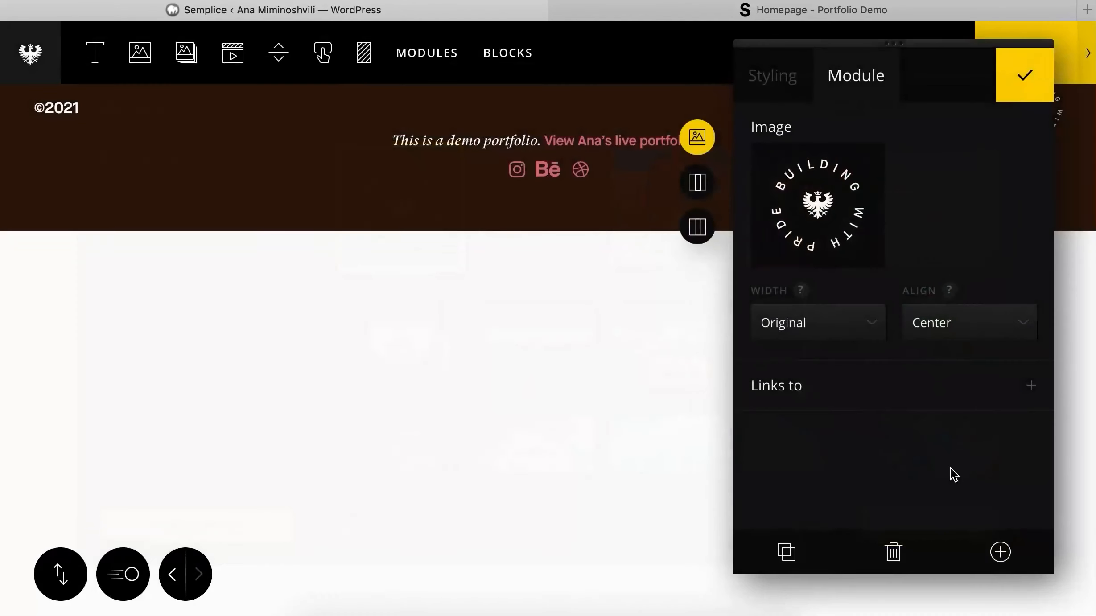
{"action": "left_click", "coordinate": [611, 116]}
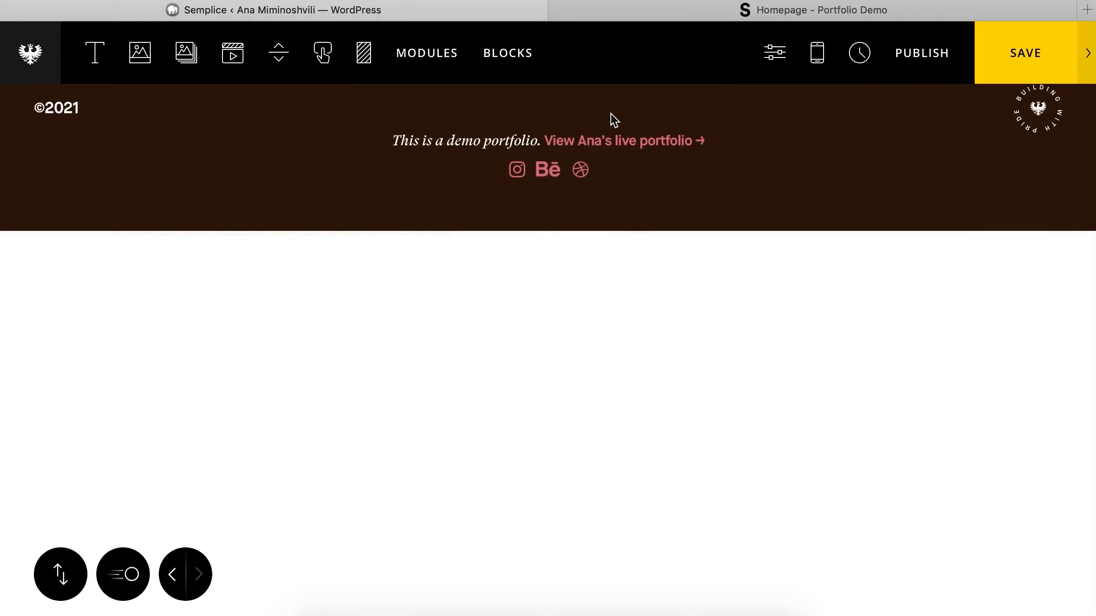
- Set the color of the footer's horizontal divider line to white (#ffffff)
{"action": "left_click", "coordinate": [620, 109]}
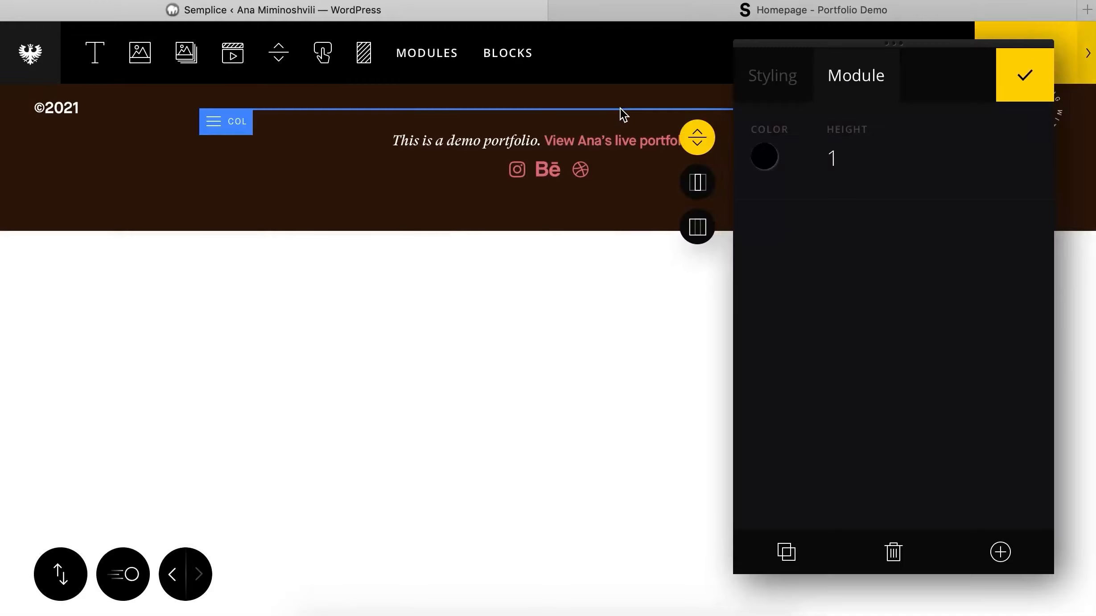
{"action": "left_click", "coordinate": [765, 156]}
{"action": "left_click", "coordinate": [872, 477]}
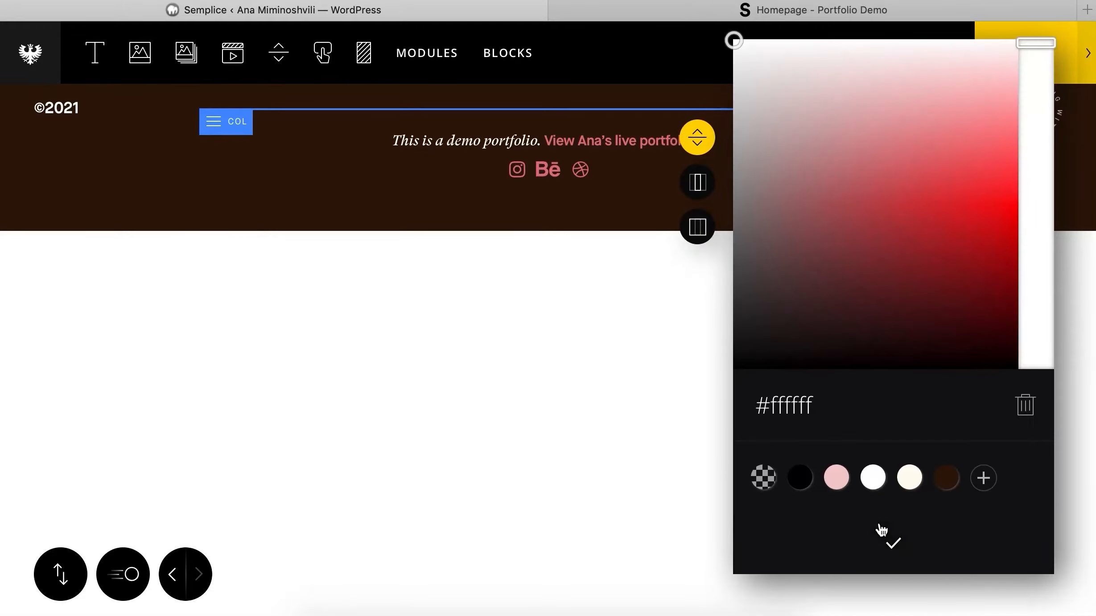
{"action": "left_click", "coordinate": [893, 542]}
{"action": "left_click", "coordinate": [1040, 63]}
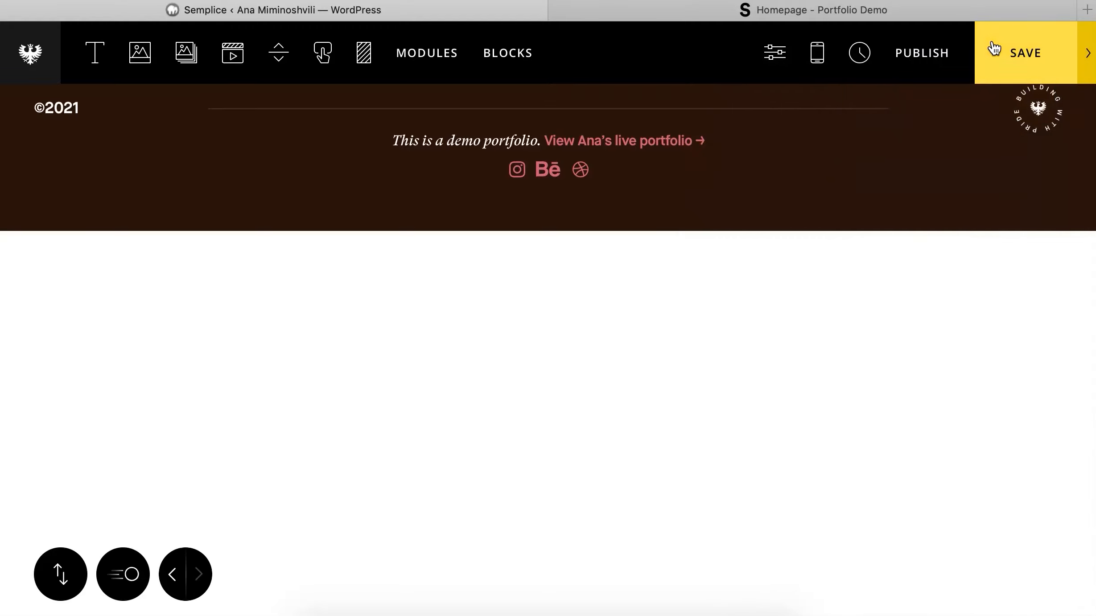
- Save the dark footer and publish it without a password
{"action": "left_click", "coordinate": [1003, 60]}
{"action": "left_click", "coordinate": [935, 55]}
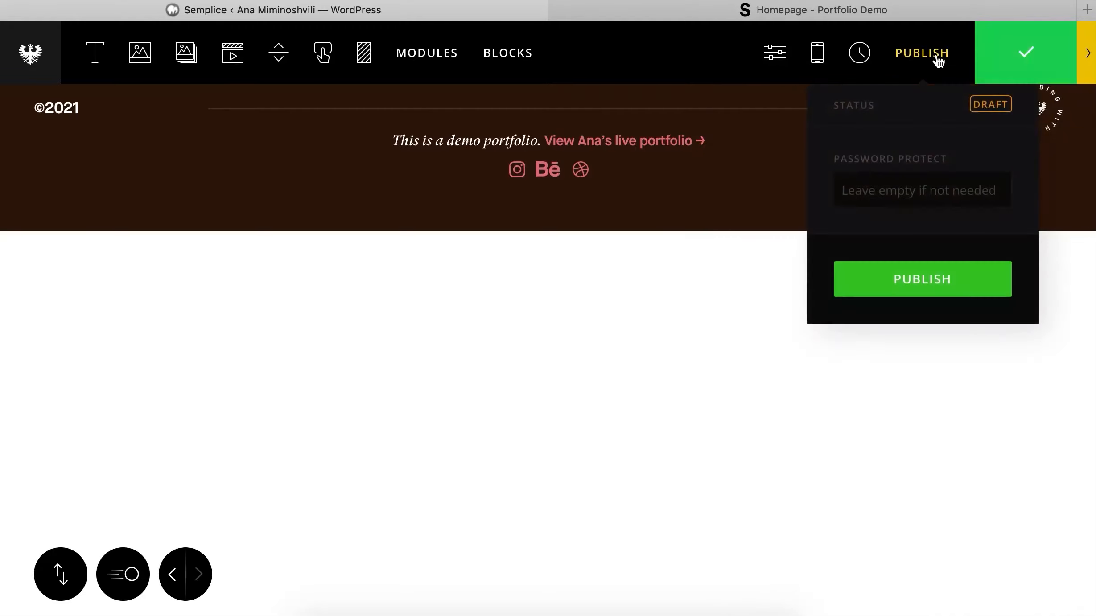
{"action": "left_click", "coordinate": [942, 293]}
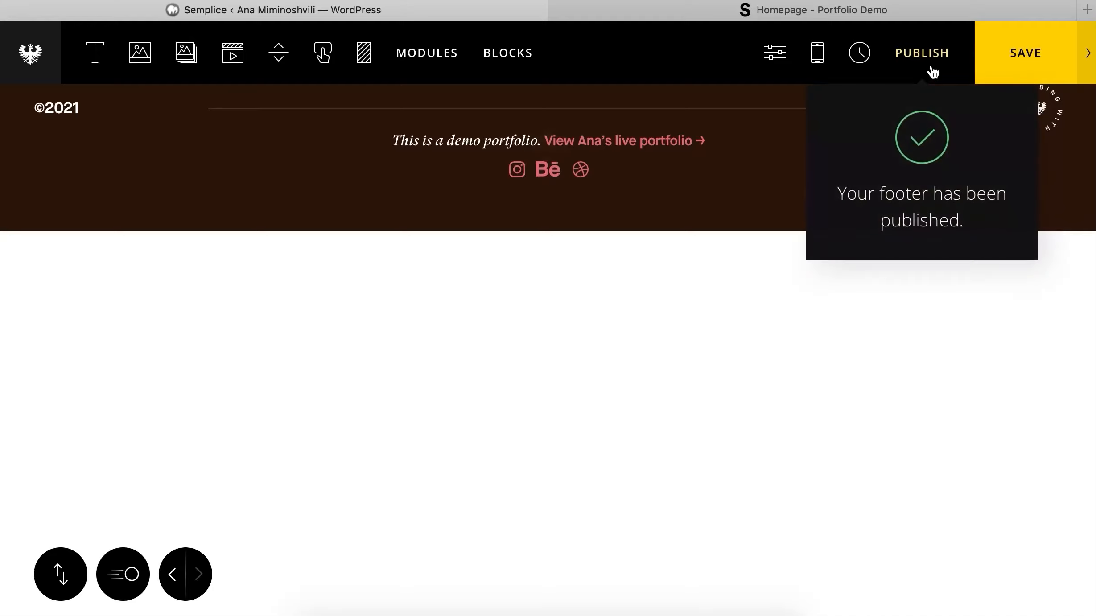
- Leave the footer and open the Home page for editing
{"action": "left_click", "coordinate": [29, 53]}
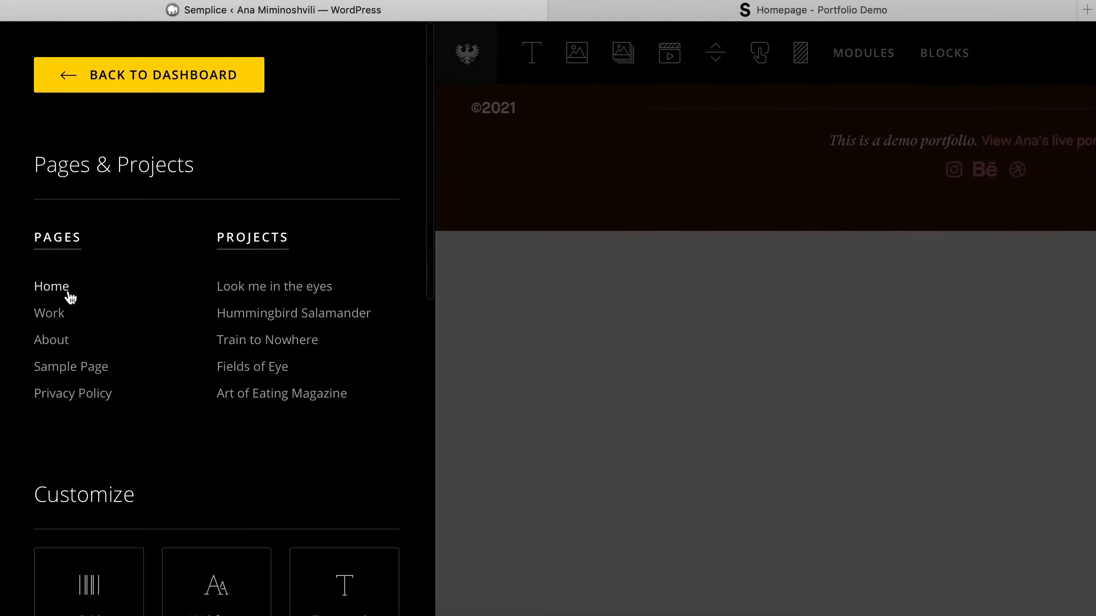
{"action": "left_click", "coordinate": [68, 293]}
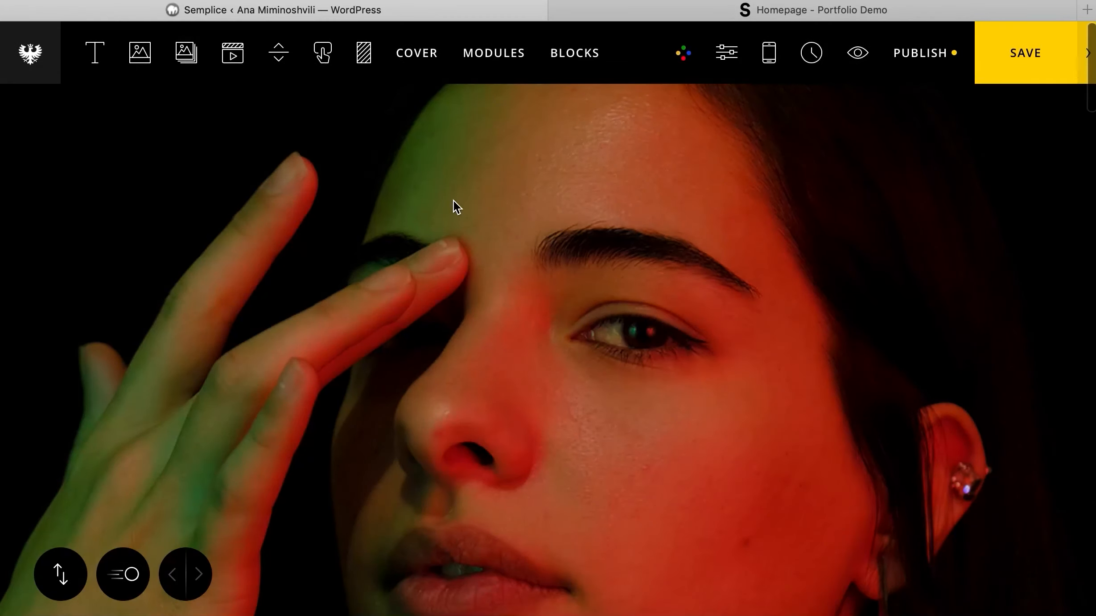
- Assign Footer Dark as the Home page's footer in the page settings and save the page
{"action": "scroll", "coordinate": [454, 200], "scroll_direction": "down", "scroll_amount": 3}
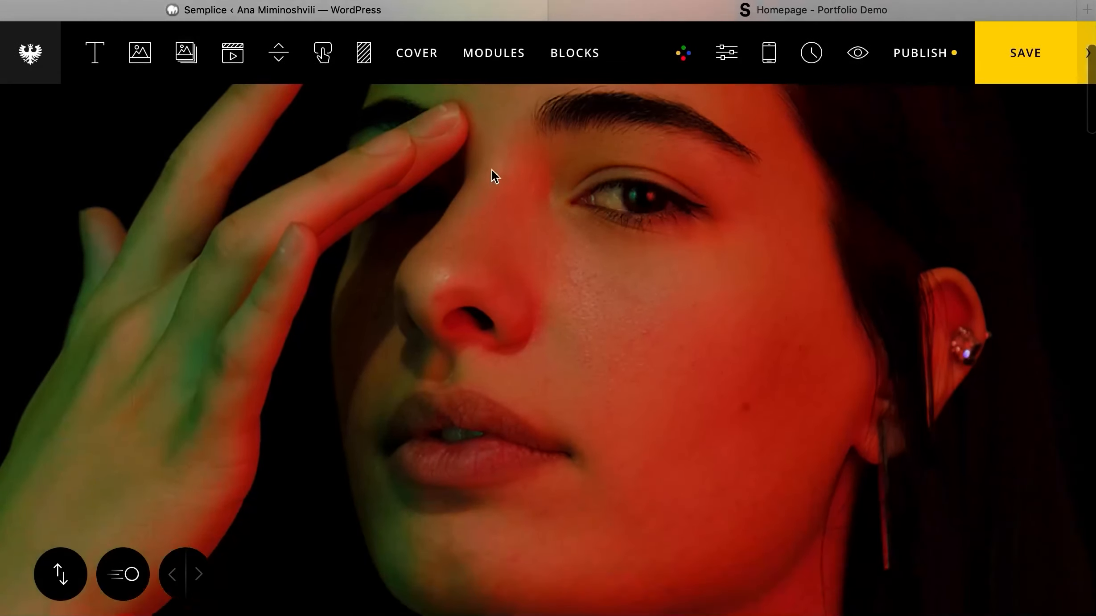
{"action": "left_click", "coordinate": [725, 58]}
{"action": "scroll", "coordinate": [453, 215], "scroll_direction": "down", "scroll_amount": 5}
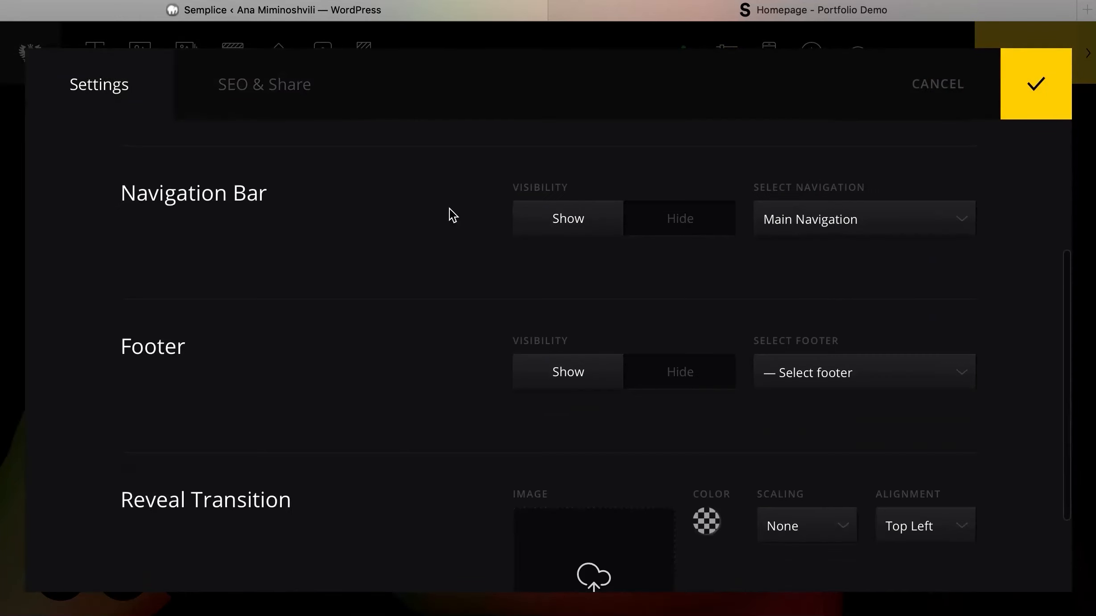
{"action": "left_click", "coordinate": [824, 386]}
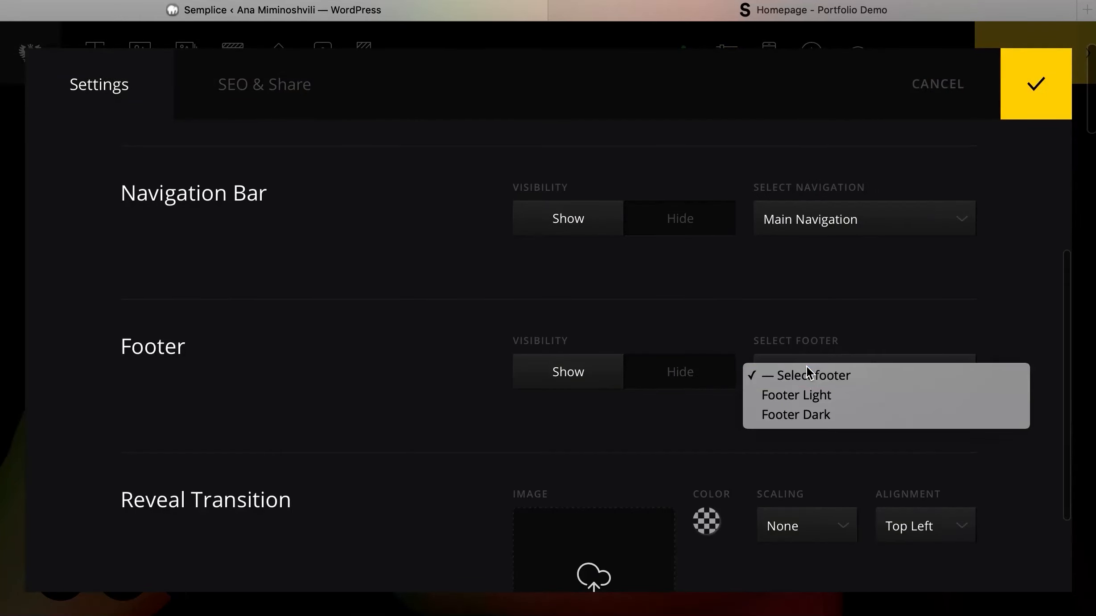
{"action": "left_click", "coordinate": [824, 414]}
{"action": "left_click", "coordinate": [1035, 85]}
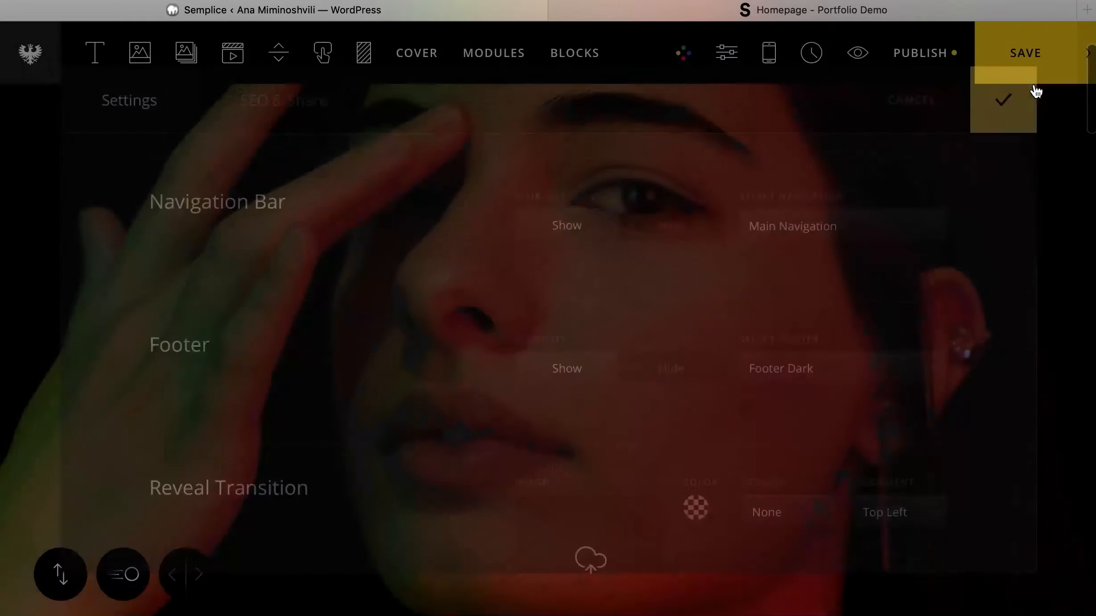
{"action": "left_click", "coordinate": [1009, 62]}
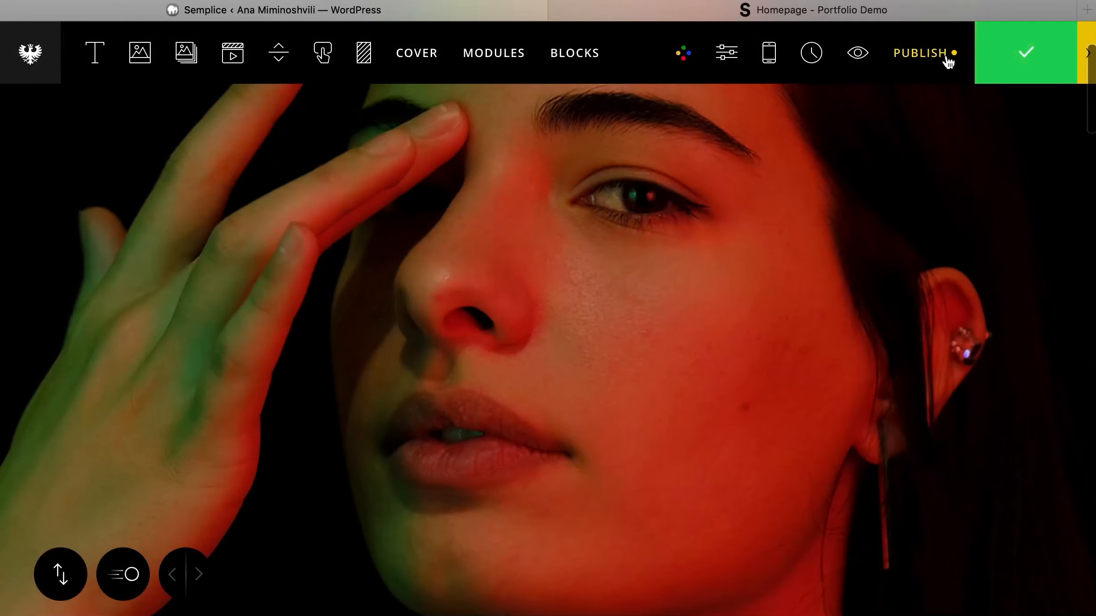
- Preview the Home page and examine the footer and back-to-top arrow at its end
{"action": "left_click", "coordinate": [856, 53]}
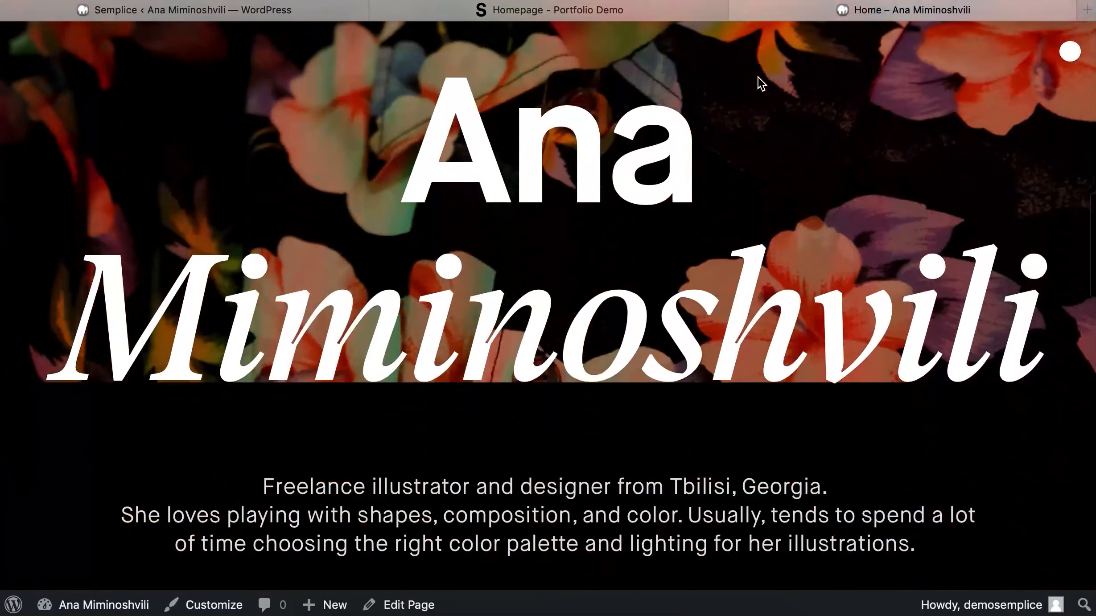
{"action": "scroll", "coordinate": [772, 317], "scroll_direction": "down", "scroll_amount": 5}
{"action": "scroll", "coordinate": [772, 317], "scroll_direction": "down", "scroll_amount": 10}
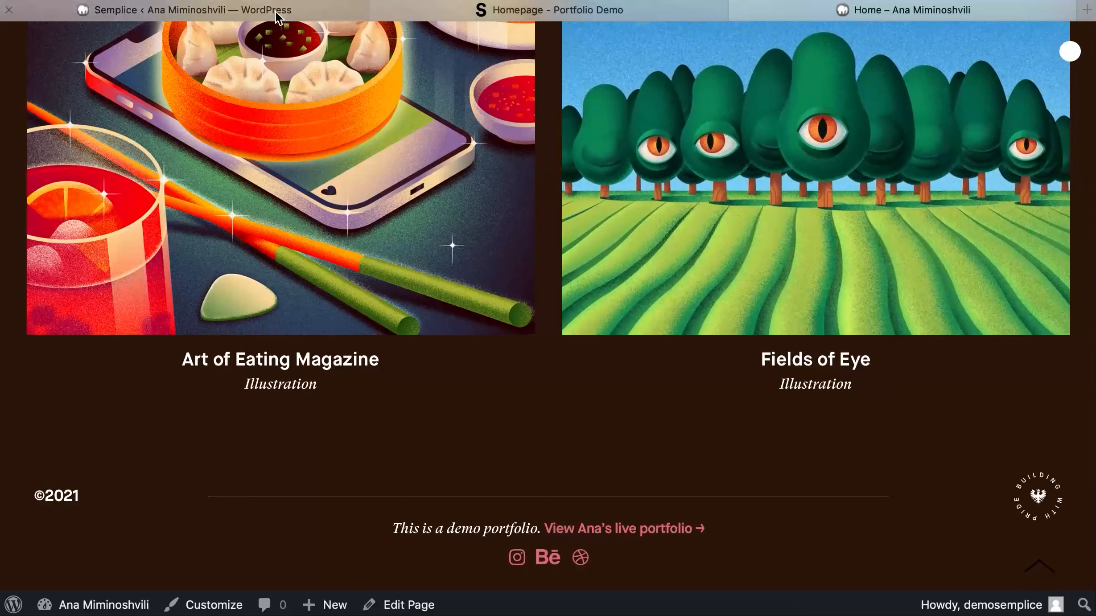
- Set the Home page's back-to-top arrow color to the saved pink swatch and save the page
{"action": "left_click", "coordinate": [594, 8]}
{"action": "left_click", "coordinate": [687, 50]}
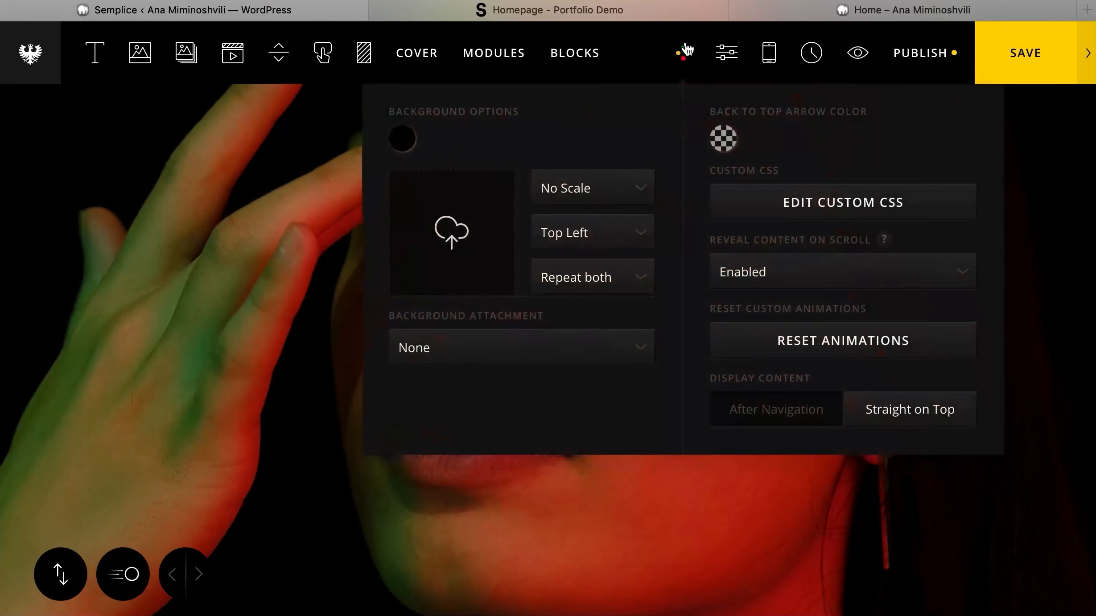
{"action": "left_click", "coordinate": [723, 140]}
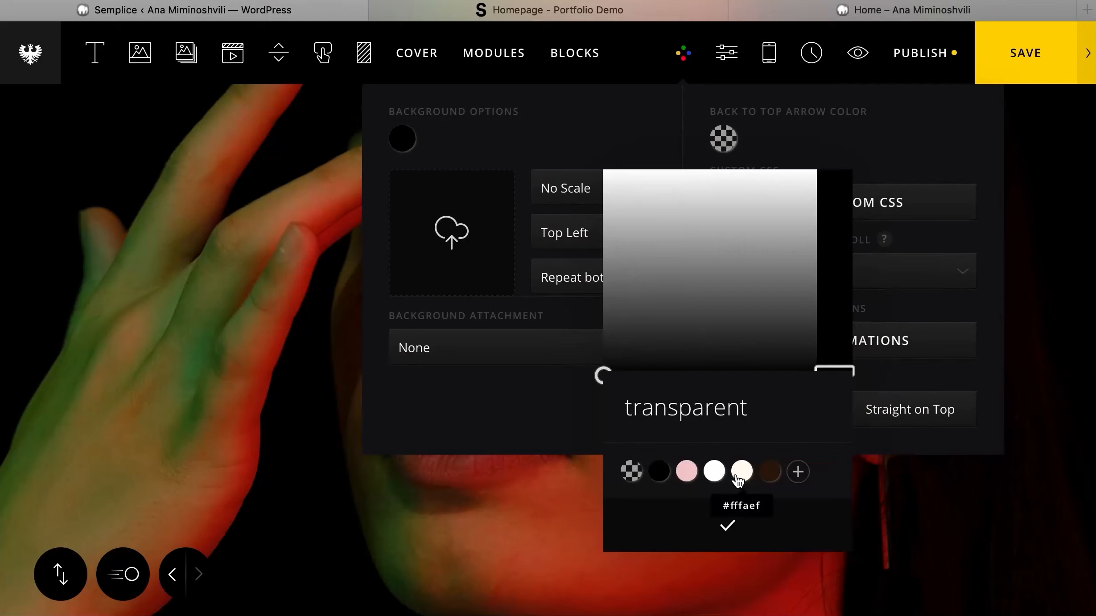
{"action": "left_click", "coordinate": [687, 471]}
{"action": "left_click", "coordinate": [727, 525]}
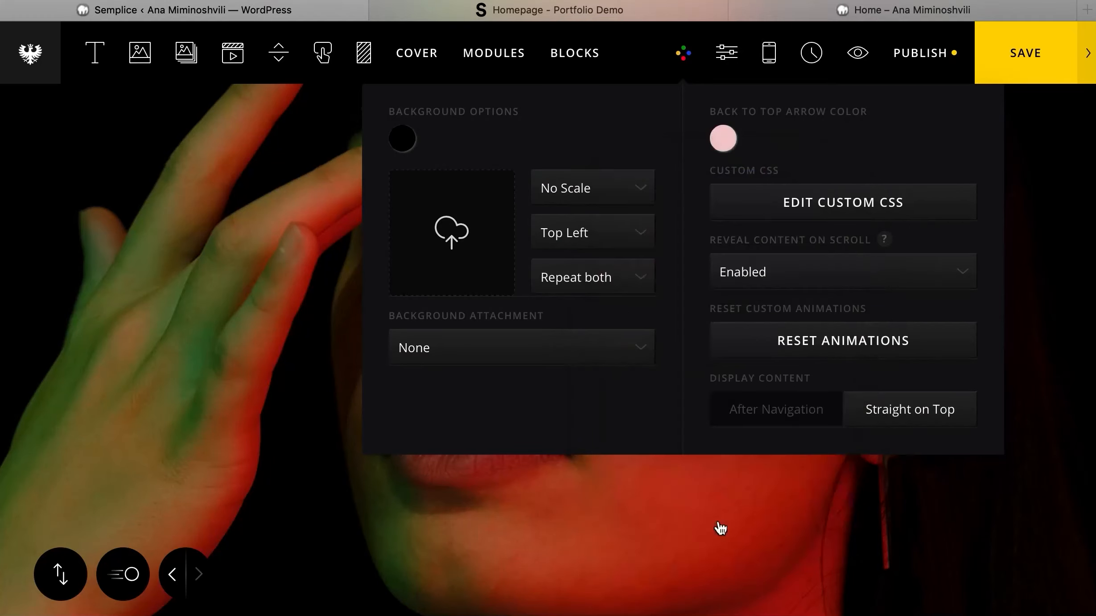
{"action": "left_click", "coordinate": [1000, 53]}
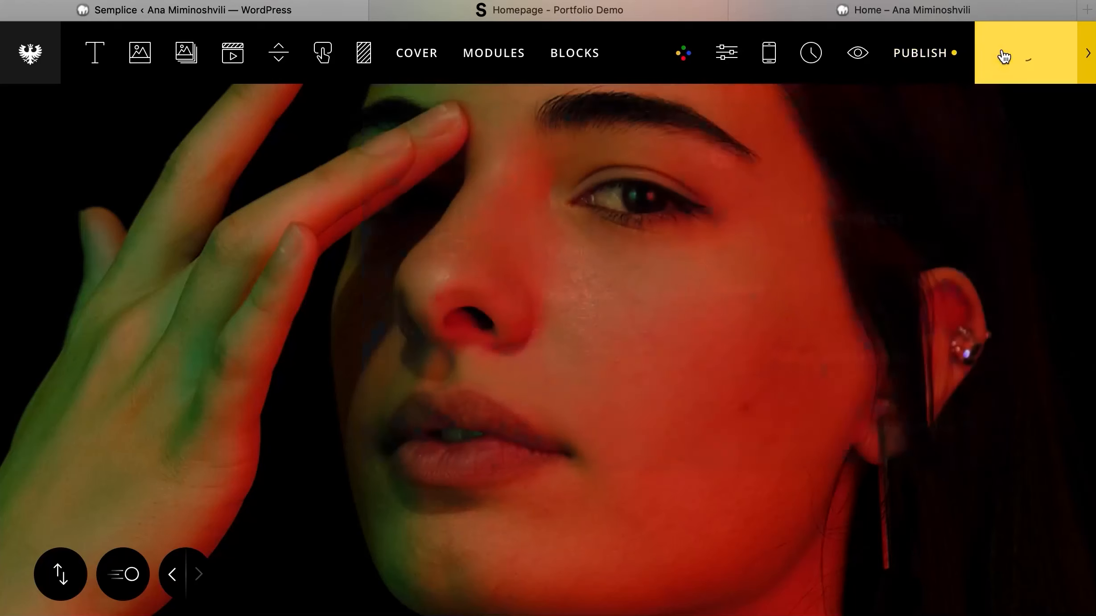
- Reload the Home page preview, check the arrow beside the footer, and use it to return to the start
{"action": "left_click", "coordinate": [840, 18]}
{"action": "key", "text": "super+r"}
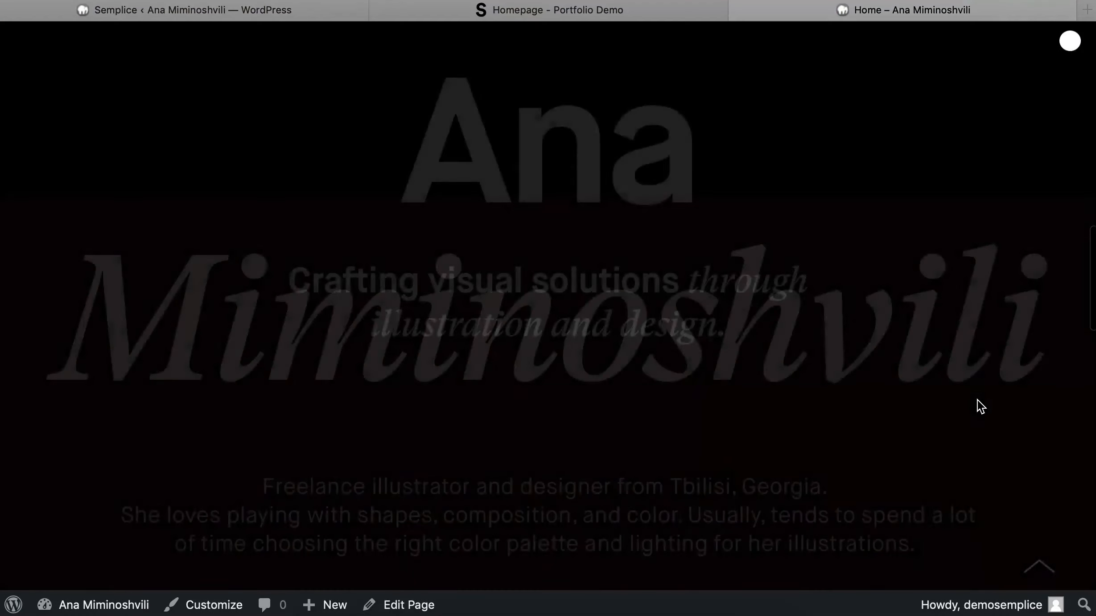
{"action": "scroll", "coordinate": [976, 400], "scroll_direction": "down", "scroll_amount": 15}
{"action": "scroll", "coordinate": [977, 400], "scroll_direction": "down", "scroll_amount": 6}
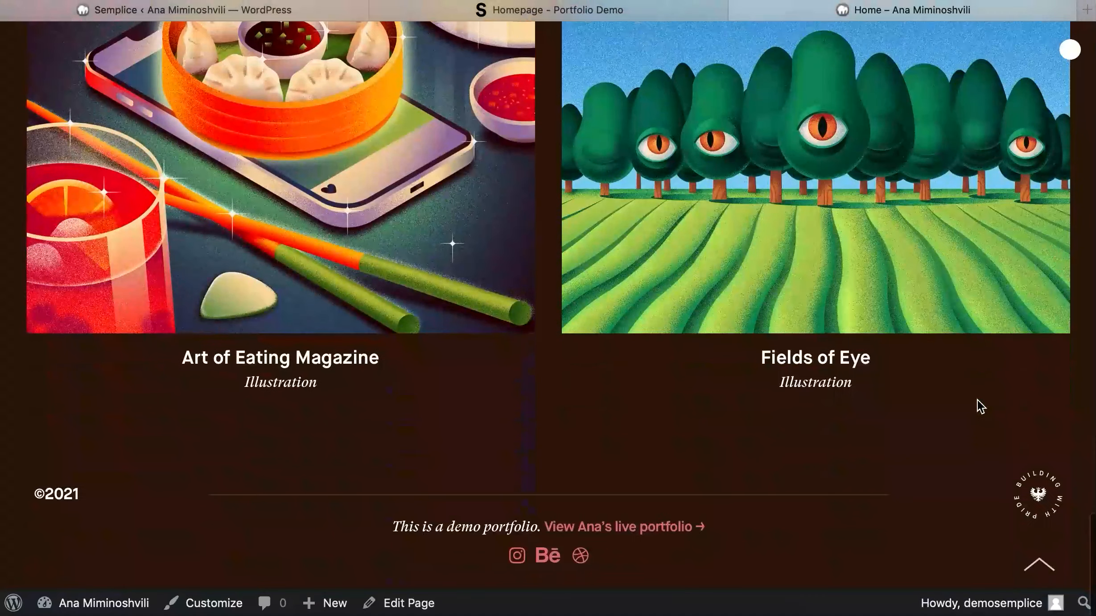
{"action": "left_click", "coordinate": [1052, 578]}
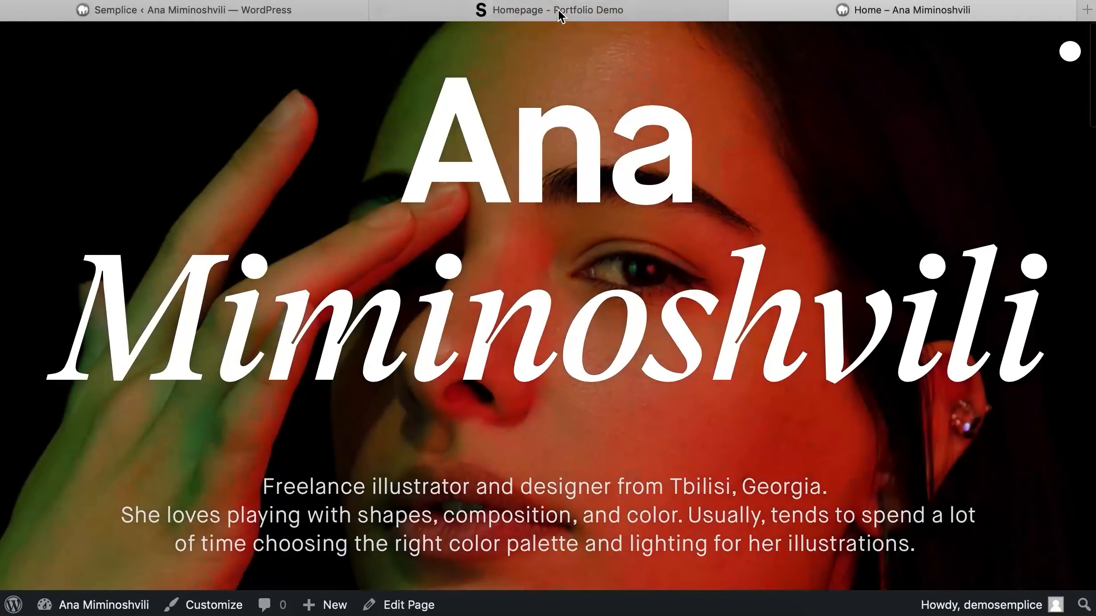
- Set Reveal Content on Scroll to Disabled for the Home page and save it
{"action": "left_click", "coordinate": [263, 18]}
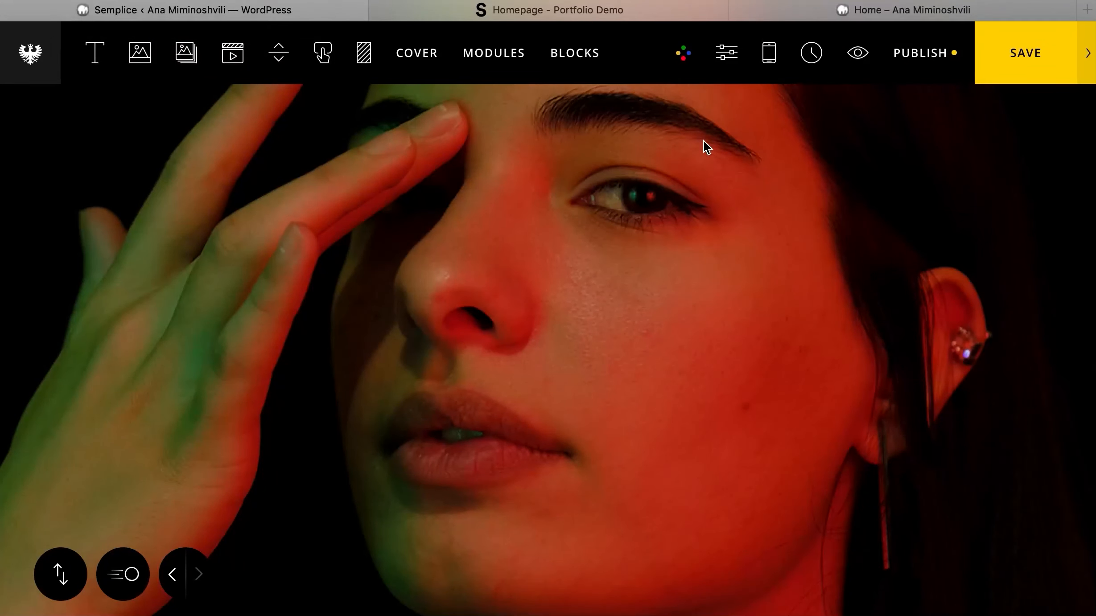
{"action": "scroll", "coordinate": [703, 141], "scroll_direction": "up", "scroll_amount": 3}
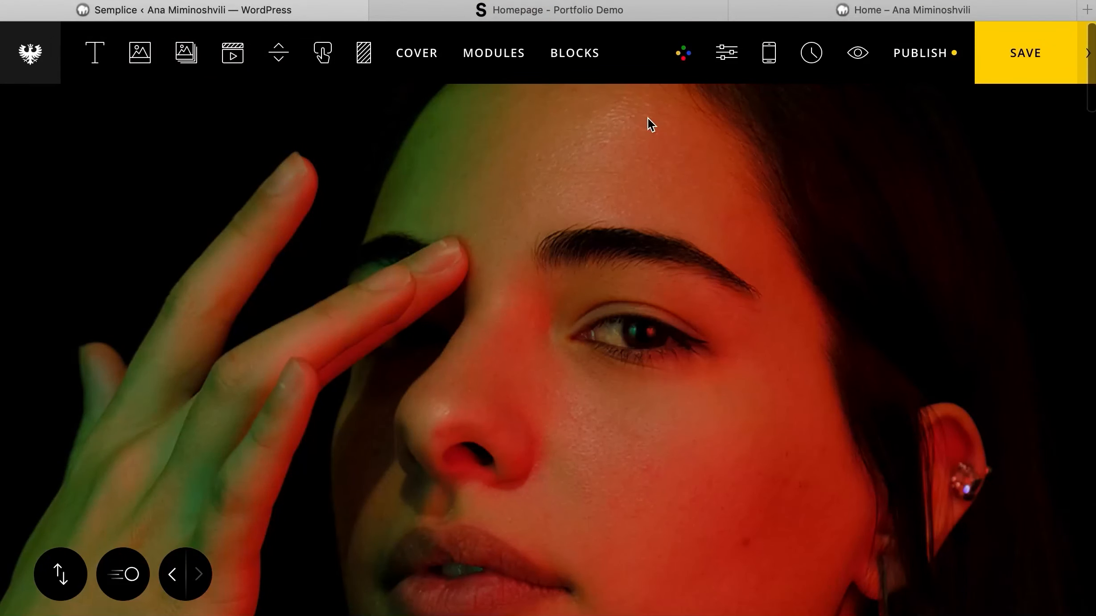
{"action": "left_click", "coordinate": [685, 54]}
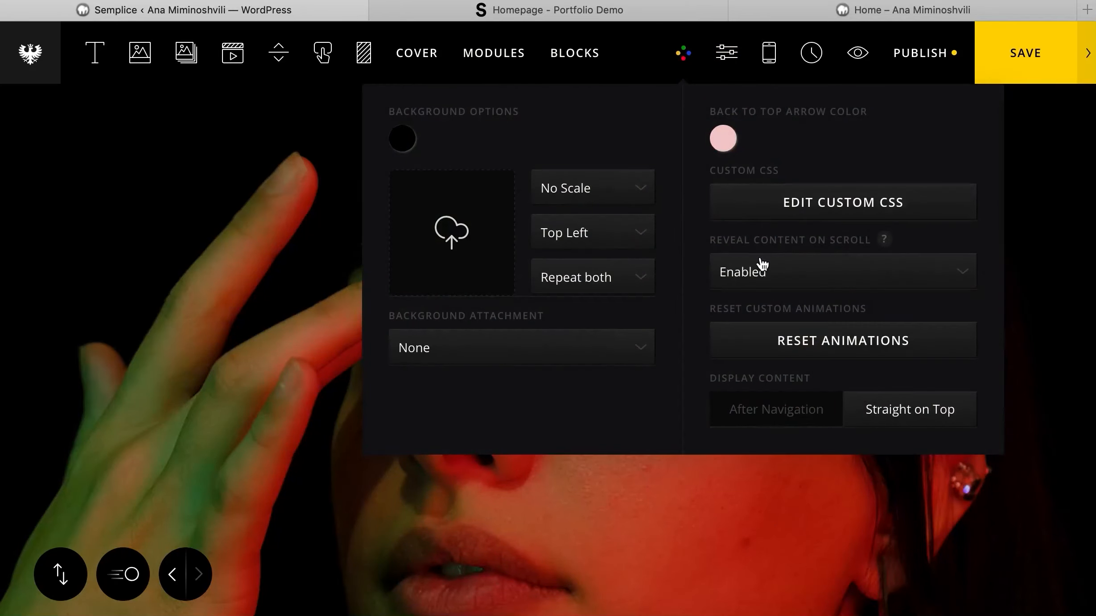
{"action": "left_click", "coordinate": [762, 266]}
{"action": "left_click", "coordinate": [763, 296]}
{"action": "left_click", "coordinate": [997, 66]}
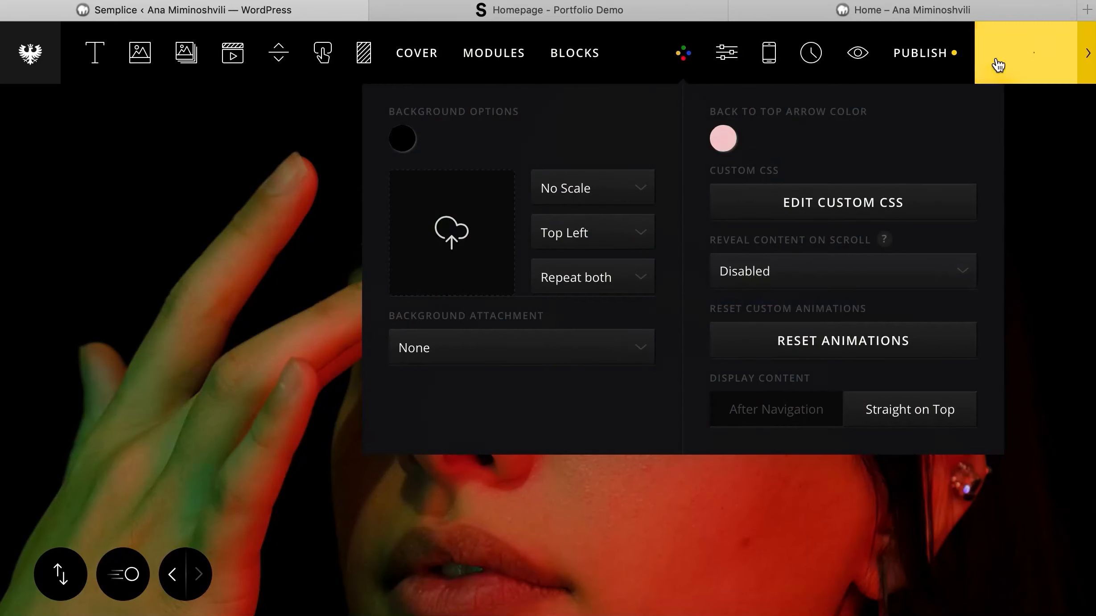
- Preview the Home page down to its footer without scroll reveal, closing the outdated and new previews
{"action": "left_click", "coordinate": [855, 51]}
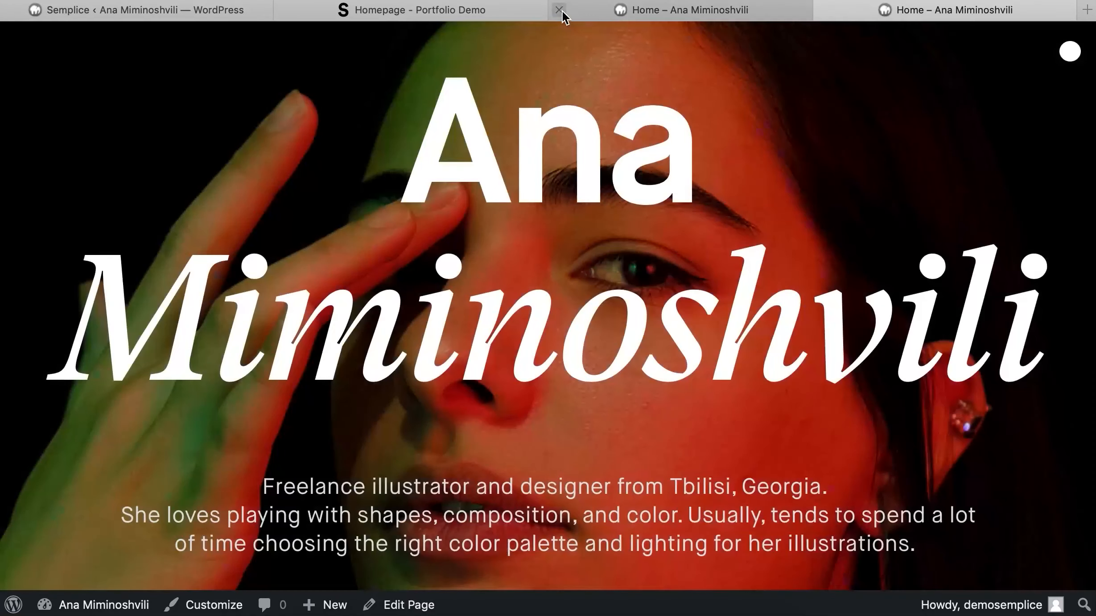
{"action": "left_click", "coordinate": [559, 9]}
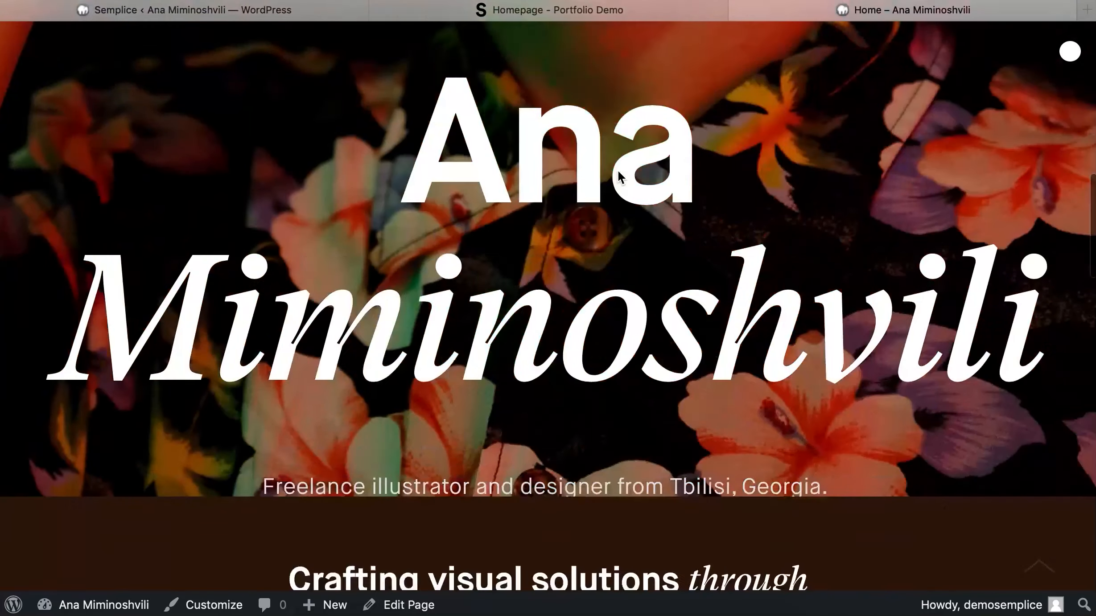
{"action": "scroll", "coordinate": [618, 177], "scroll_direction": "down", "scroll_amount": 20}
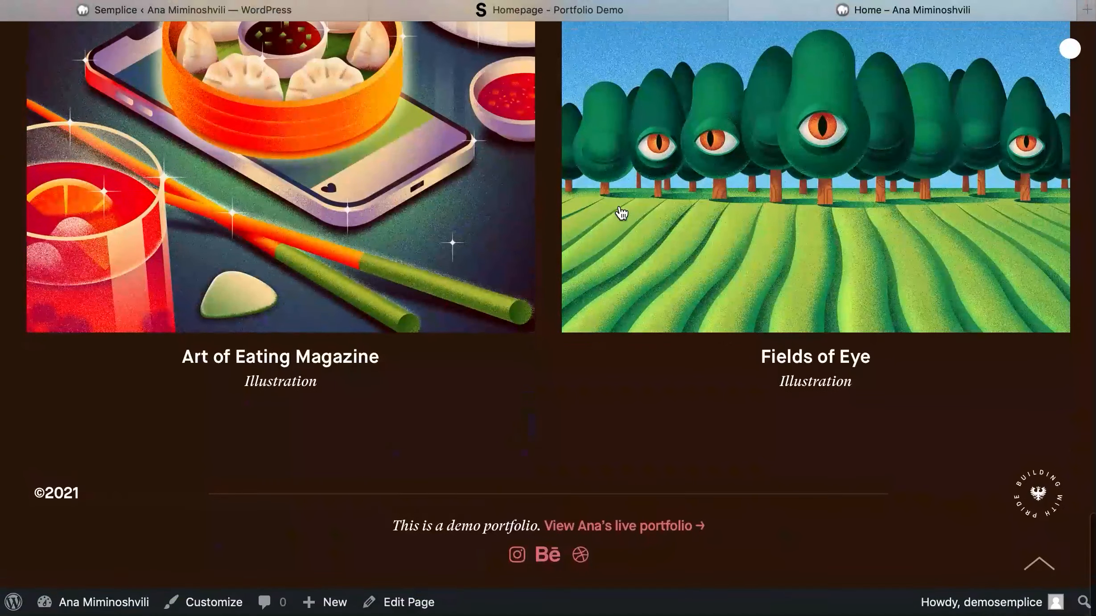
{"action": "key", "text": "super+w"}
- Open Hummingbird Salamander on the reference demo site and examine its cover, title section and ending
{"action": "scroll", "coordinate": [562, 259], "scroll_direction": "up", "scroll_amount": 5}
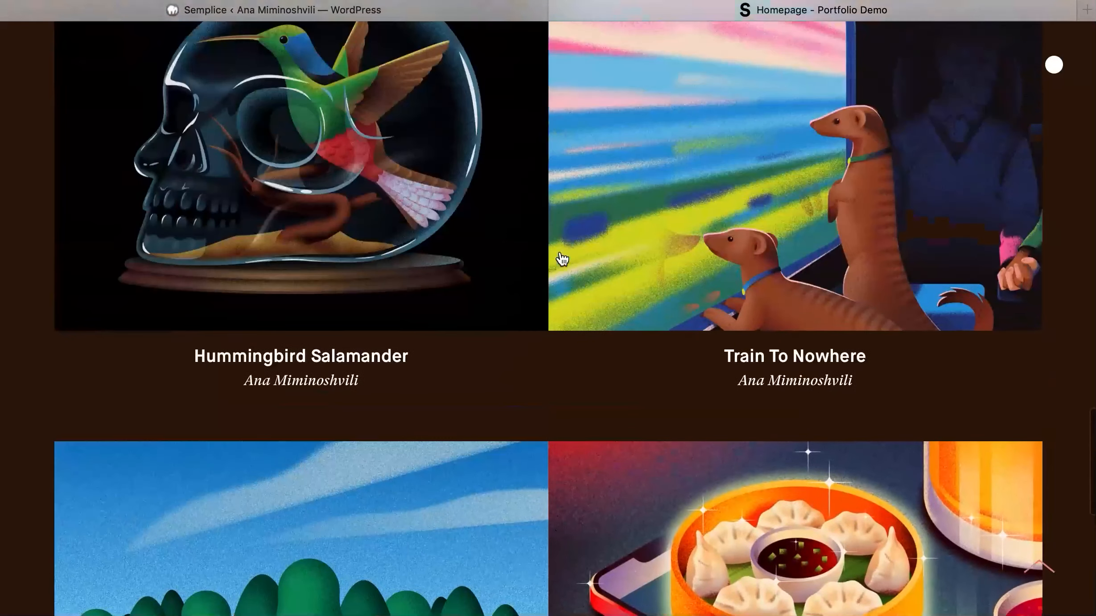
{"action": "scroll", "coordinate": [563, 258], "scroll_direction": "up", "scroll_amount": 4}
{"action": "left_click", "coordinate": [463, 341]}
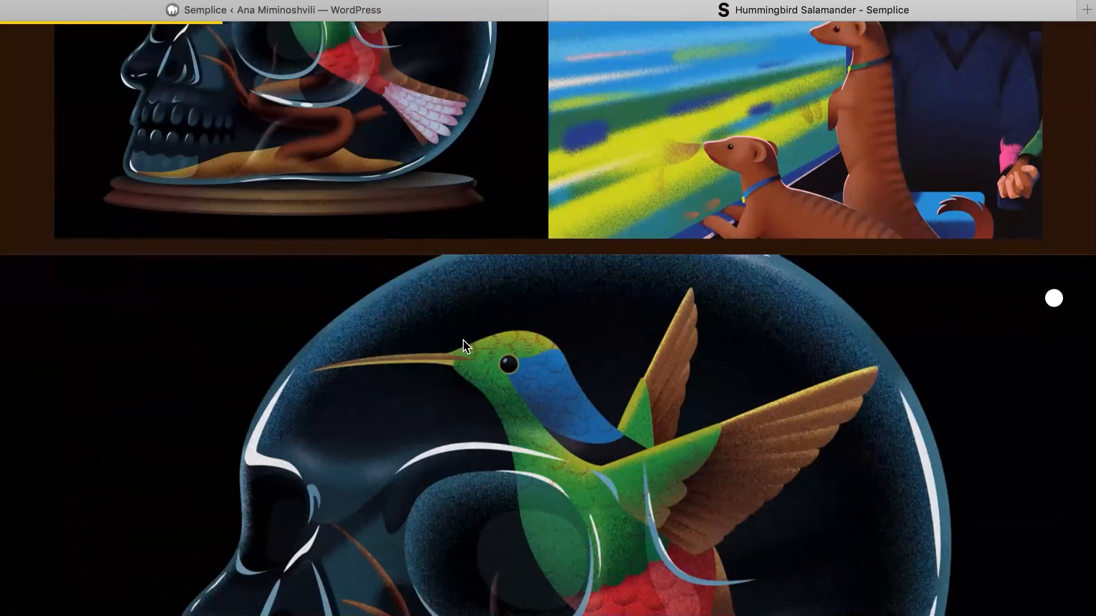
{"action": "scroll", "coordinate": [523, 423], "scroll_direction": "down", "scroll_amount": 10}
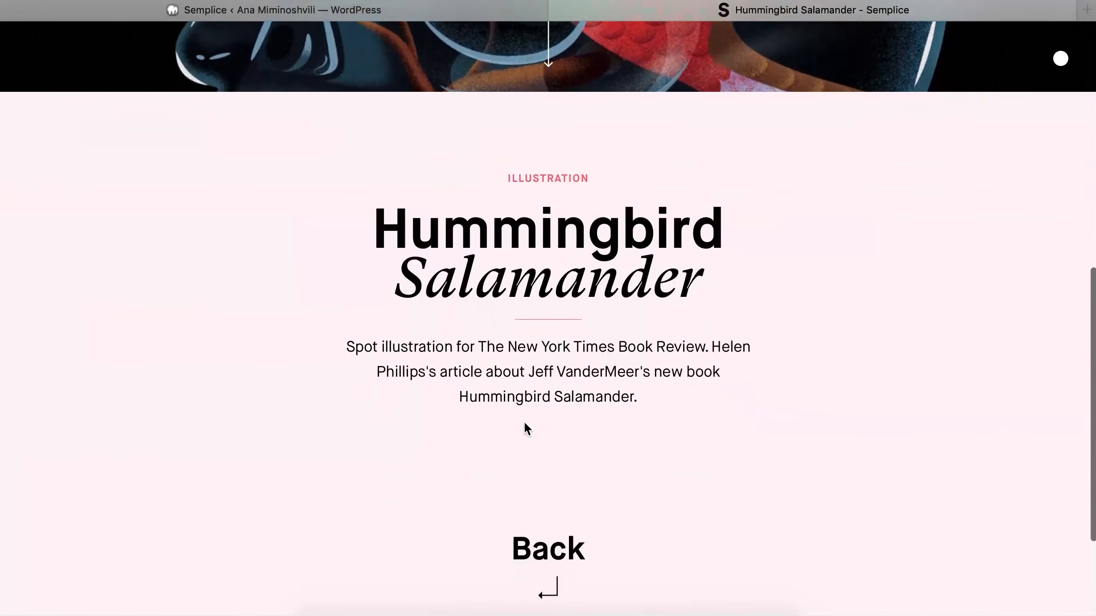
{"action": "scroll", "coordinate": [523, 421], "scroll_direction": "down", "scroll_amount": 3}
{"action": "scroll", "coordinate": [524, 421], "scroll_direction": "up", "scroll_amount": 15}
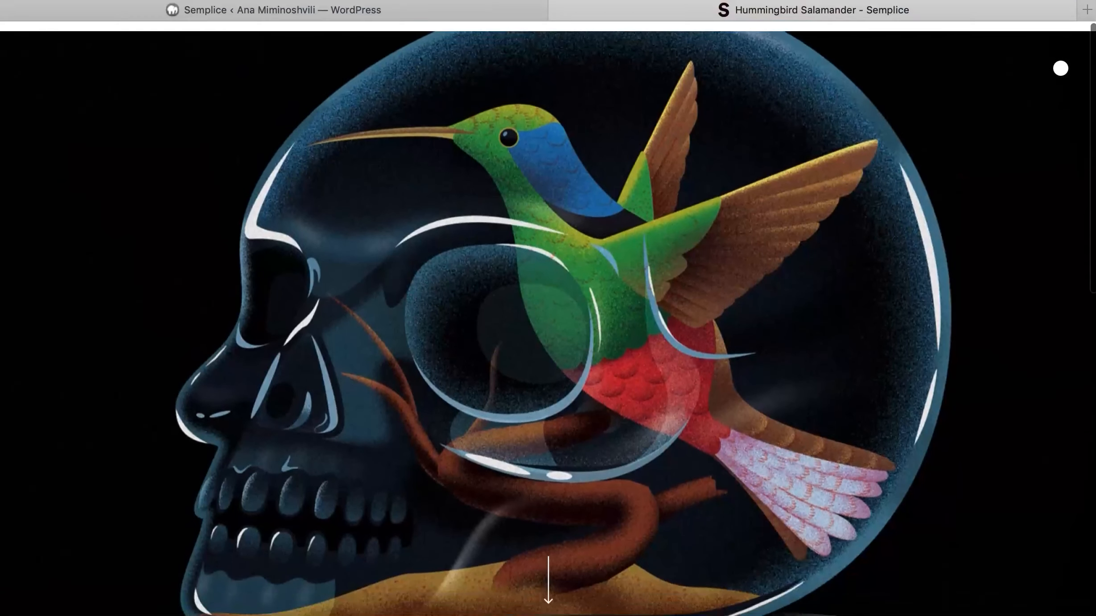
- Return to the Semplice editor and open the Hummingbird Salamander project for editing
{"action": "left_click", "coordinate": [408, 16]}
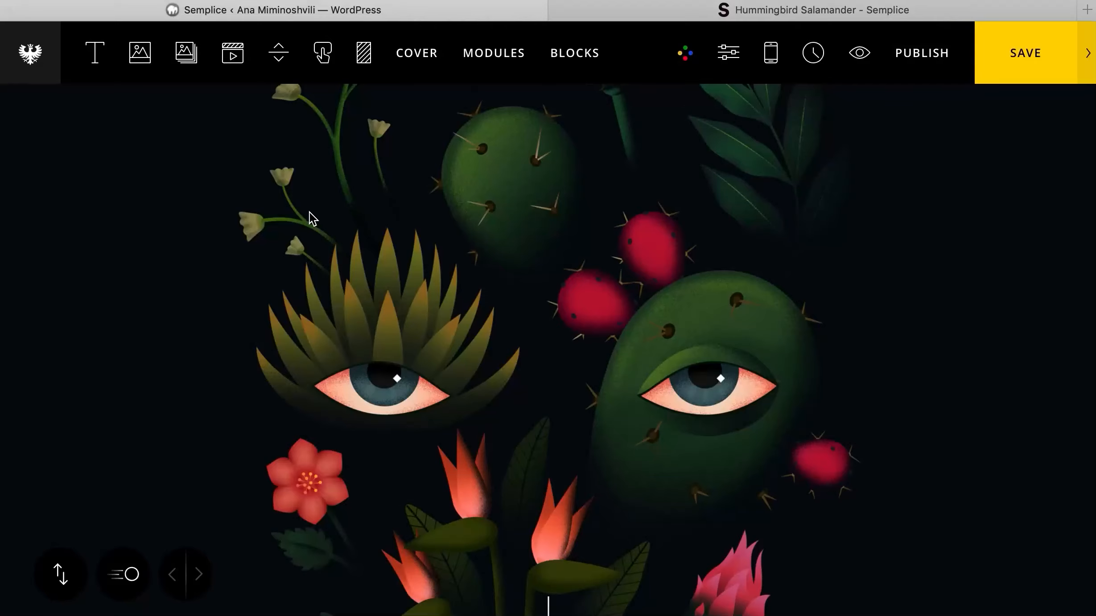
{"action": "left_click", "coordinate": [49, 68]}
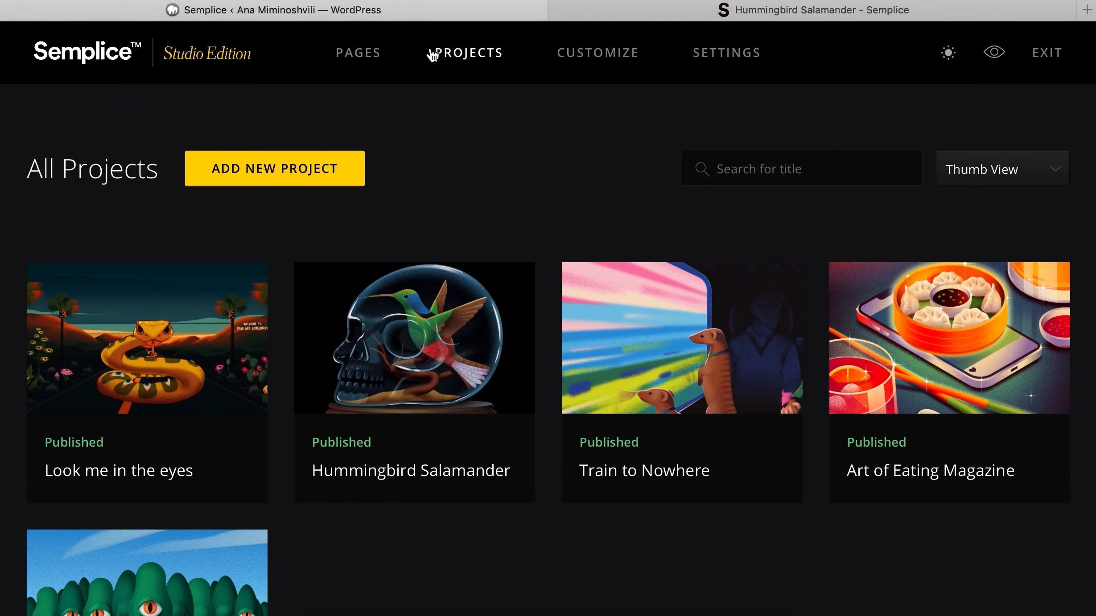
{"action": "left_click", "coordinate": [351, 342]}
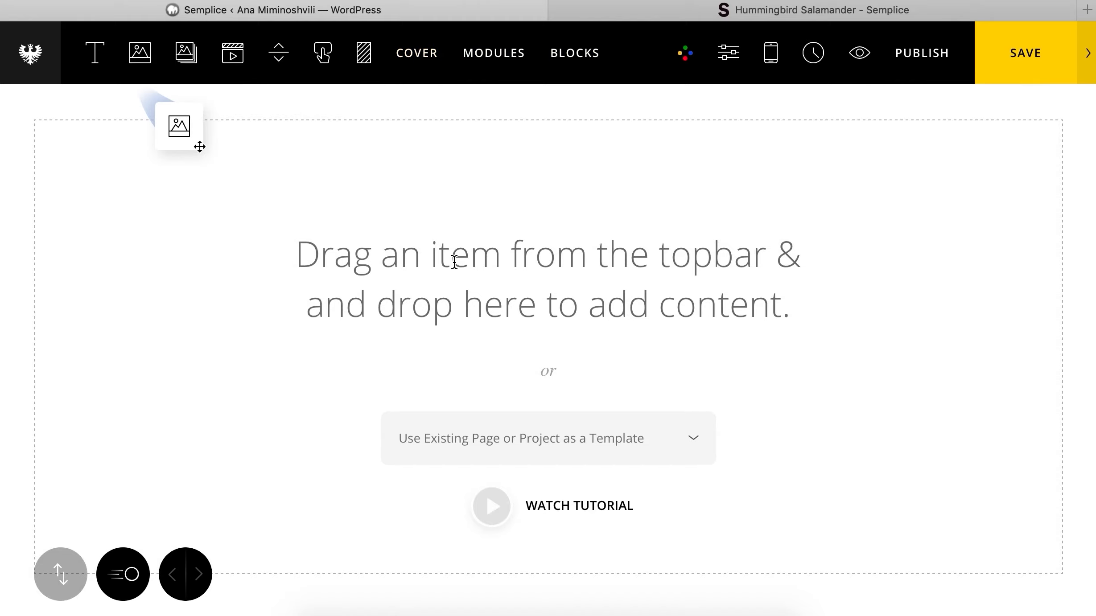
- Use the Look me in the eyes project as the template for the empty Hummingbird Salamander project
{"action": "left_click", "coordinate": [509, 423]}
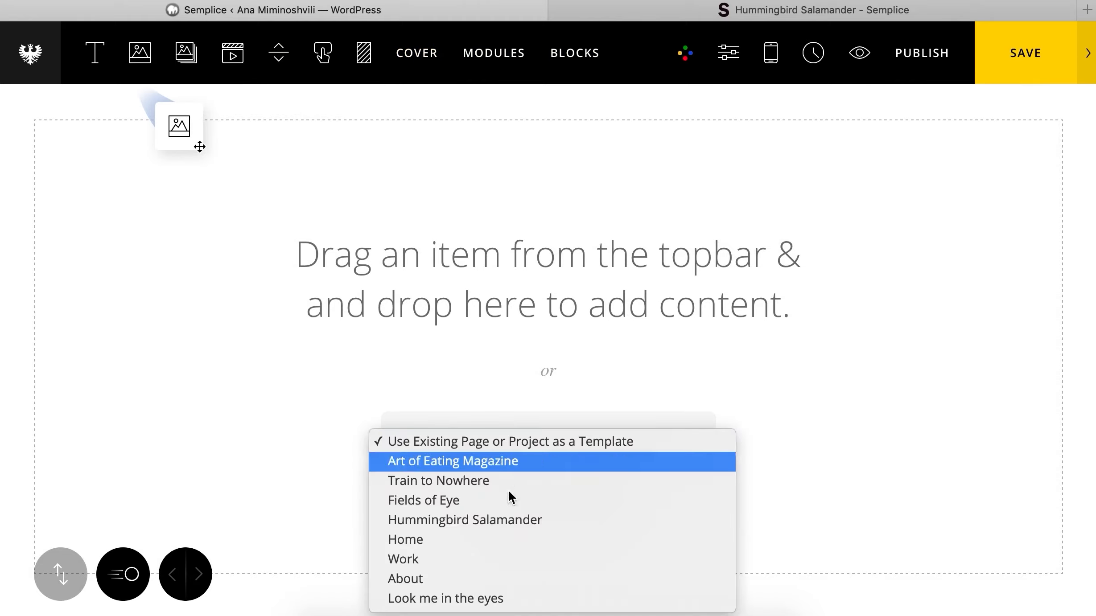
{"action": "left_click", "coordinate": [508, 599]}
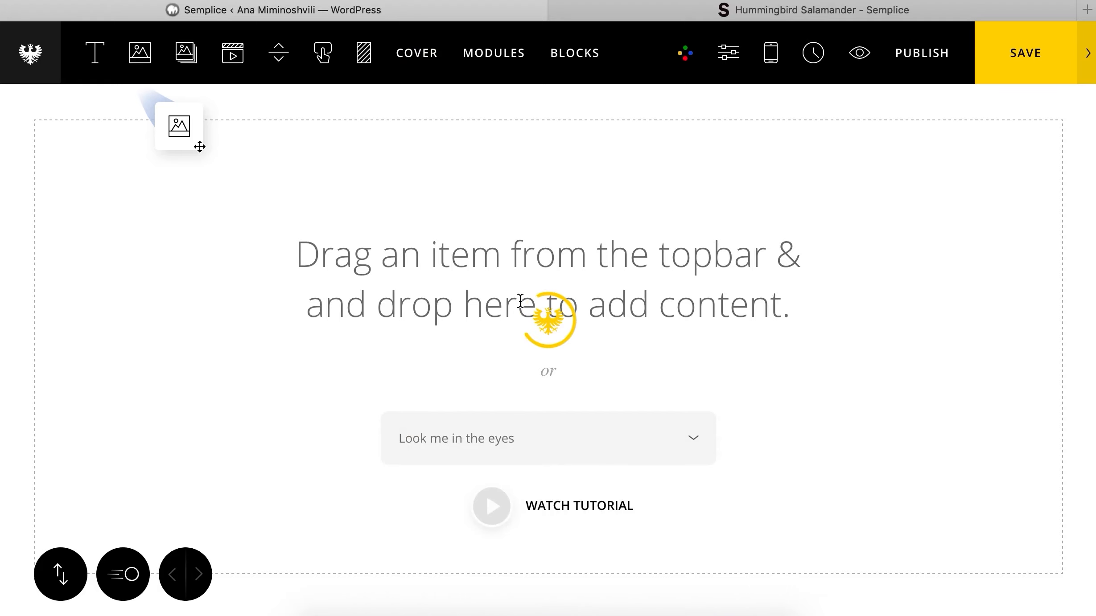
{"action": "scroll", "coordinate": [520, 301], "scroll_direction": "down", "scroll_amount": 10}
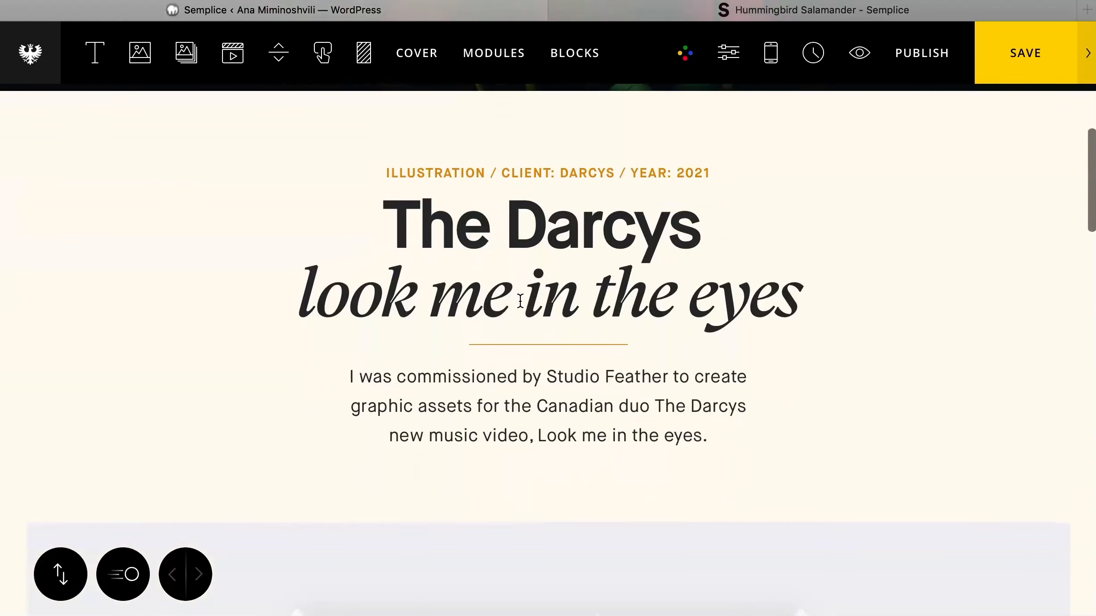
{"action": "scroll", "coordinate": [520, 301], "scroll_direction": "up", "scroll_amount": 10}
- Replace the project's cover background image with hummingbird-cover.png from the media library
{"action": "left_click", "coordinate": [568, 290]}
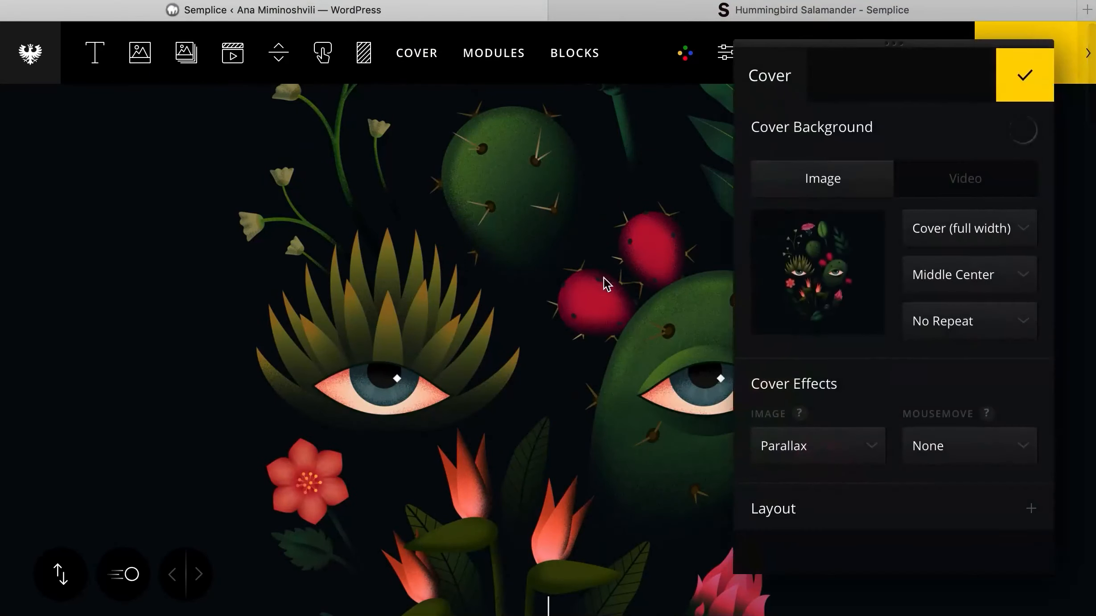
{"action": "left_click", "coordinate": [825, 282]}
{"action": "left_click", "coordinate": [833, 262]}
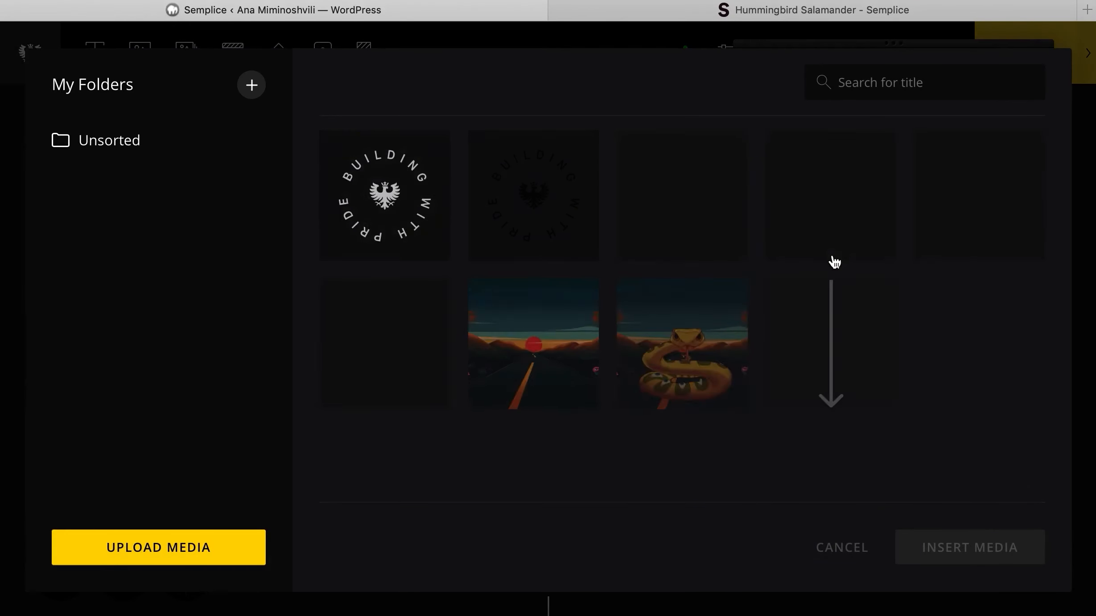
{"action": "scroll", "coordinate": [724, 312], "scroll_direction": "down", "scroll_amount": 10}
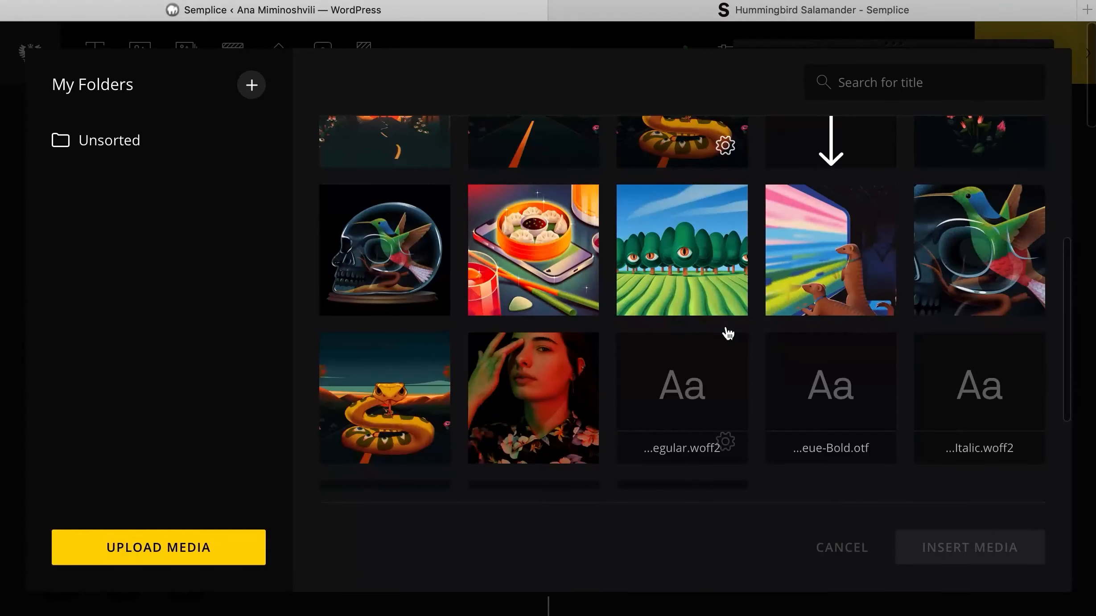
{"action": "scroll", "coordinate": [726, 333], "scroll_direction": "up", "scroll_amount": 5}
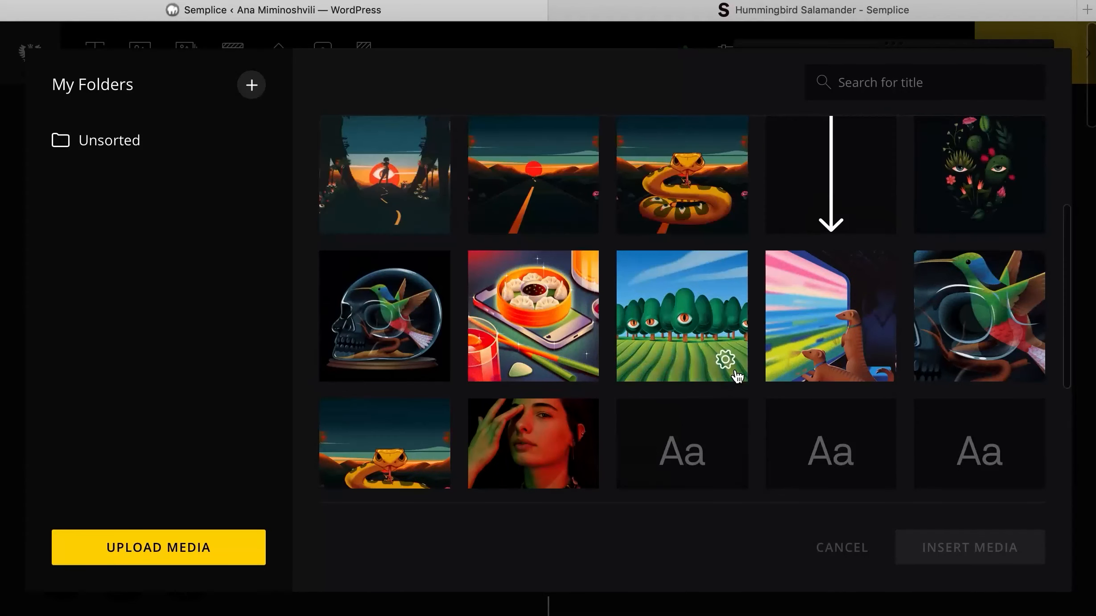
{"action": "scroll", "coordinate": [737, 377], "scroll_direction": "up", "scroll_amount": 2}
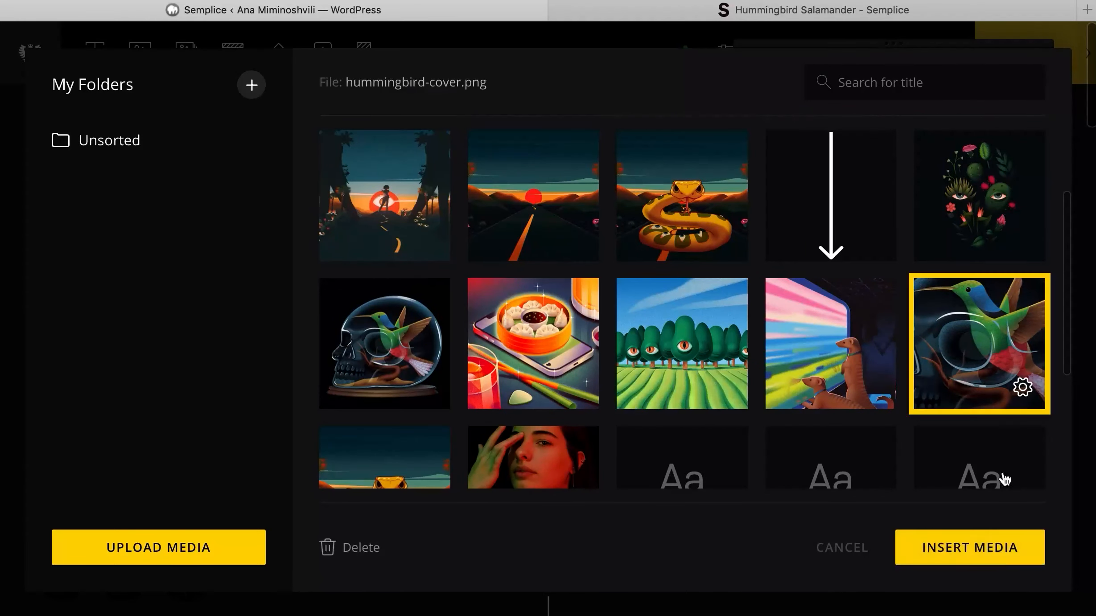
{"action": "left_click", "coordinate": [1000, 550]}
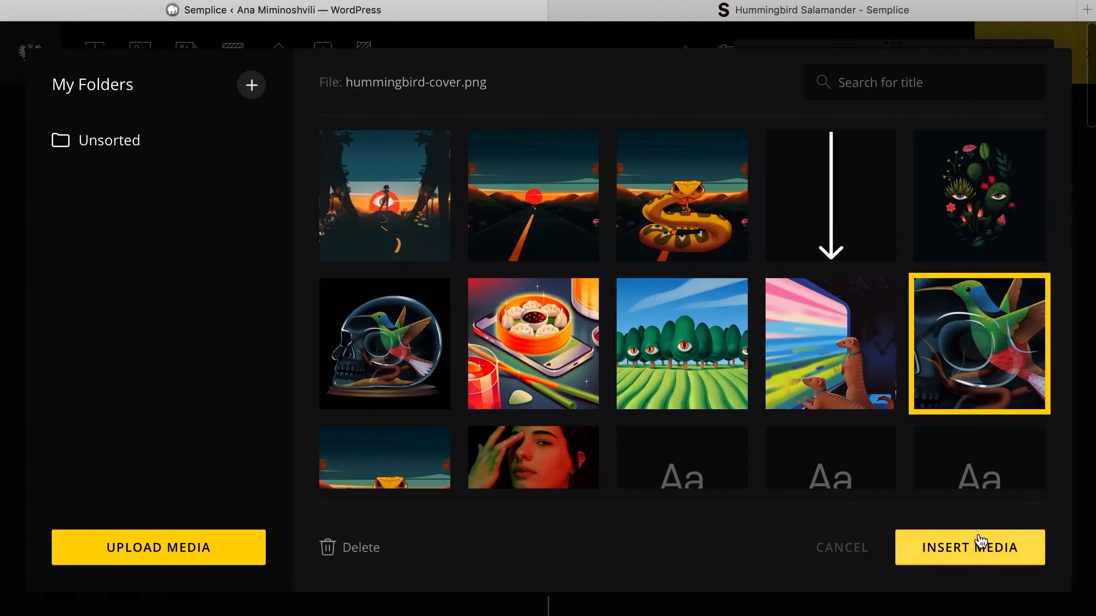
{"action": "left_click", "coordinate": [981, 541]}
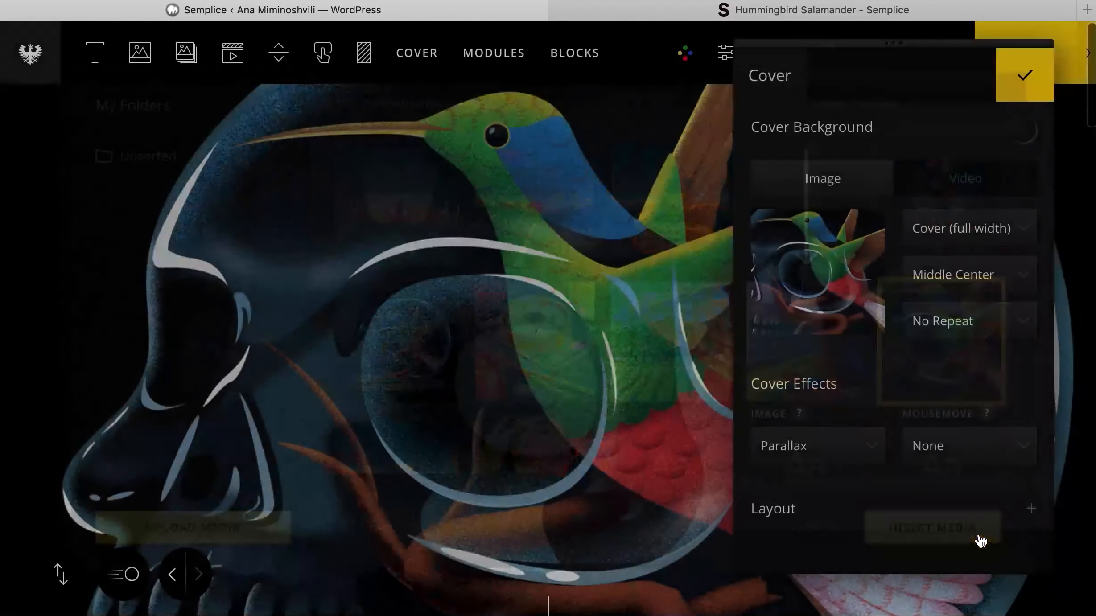
{"action": "scroll", "coordinate": [648, 372], "scroll_direction": "down", "scroll_amount": 10}
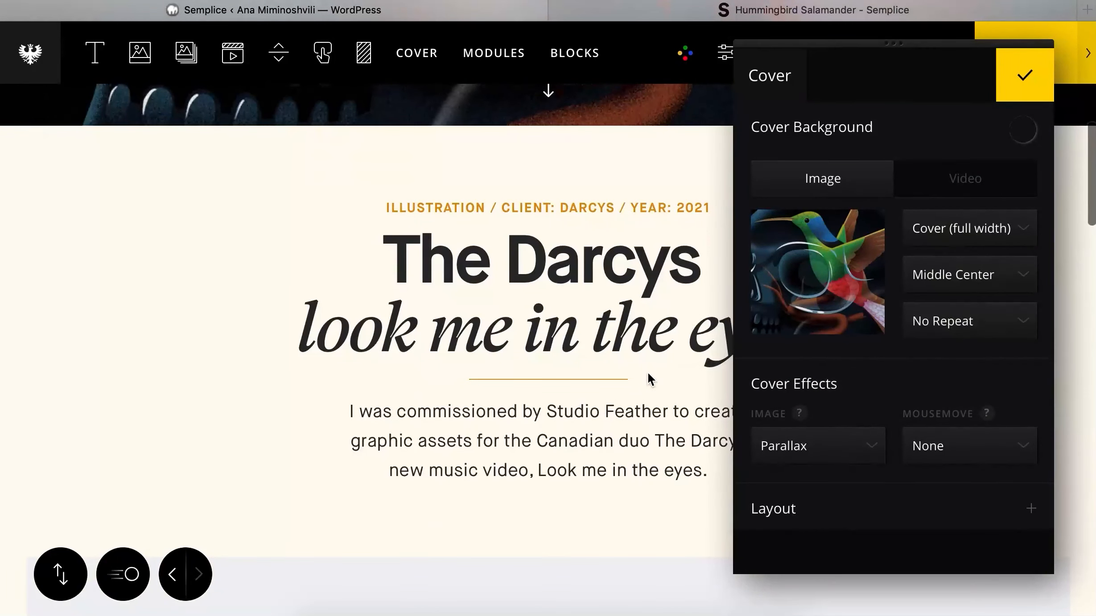
{"action": "left_click", "coordinate": [1020, 75]}
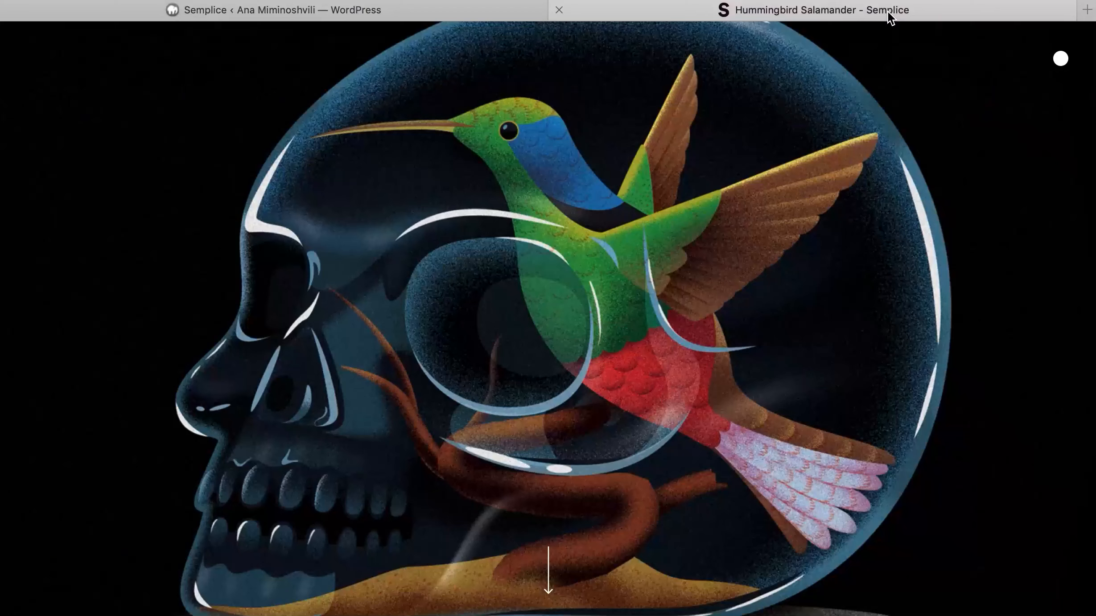
- Check the reference site's title section and shorten the line above the project title to ILLUSTRATION
{"action": "scroll", "coordinate": [682, 263], "scroll_direction": "down", "scroll_amount": 6}
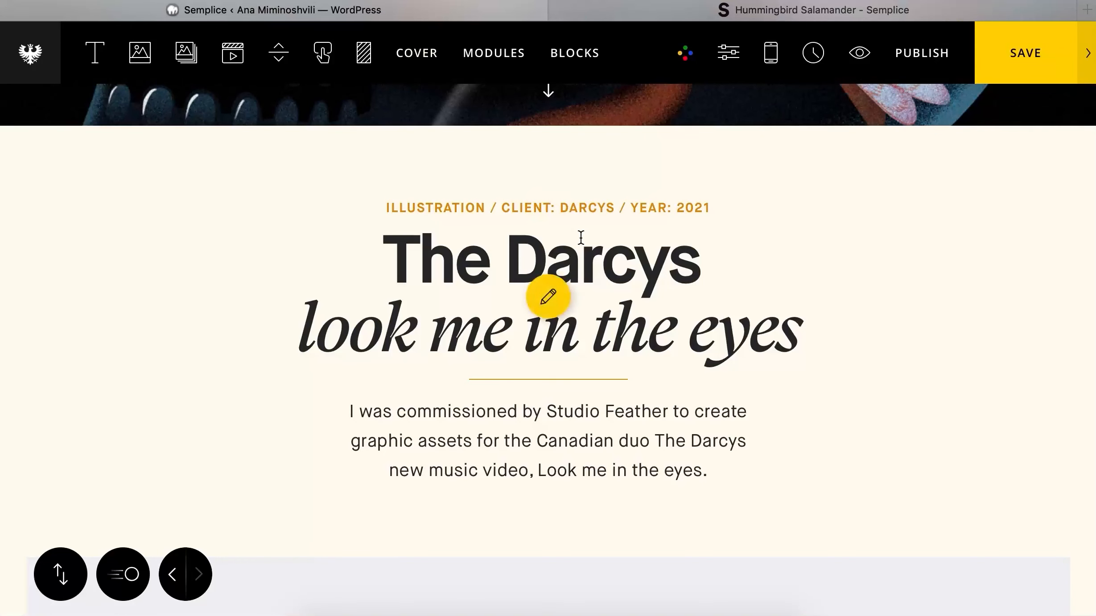
{"action": "left_click", "coordinate": [709, 208]}
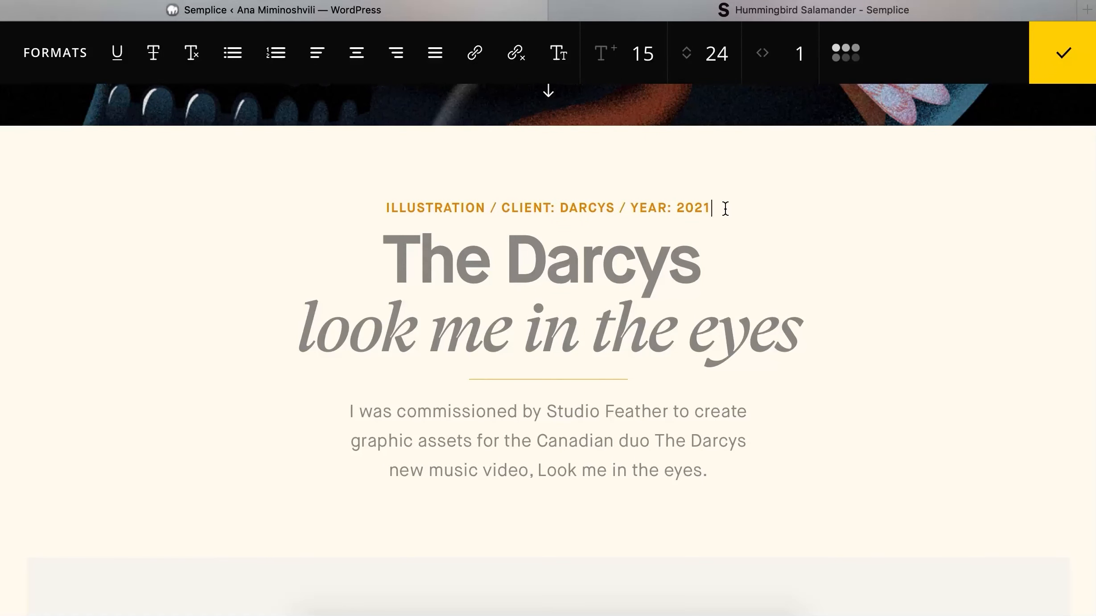
{"action": "left_click_drag", "start_coordinate": [725, 208], "coordinate": [487, 201]}
{"action": "key", "text": "BackSpace"}
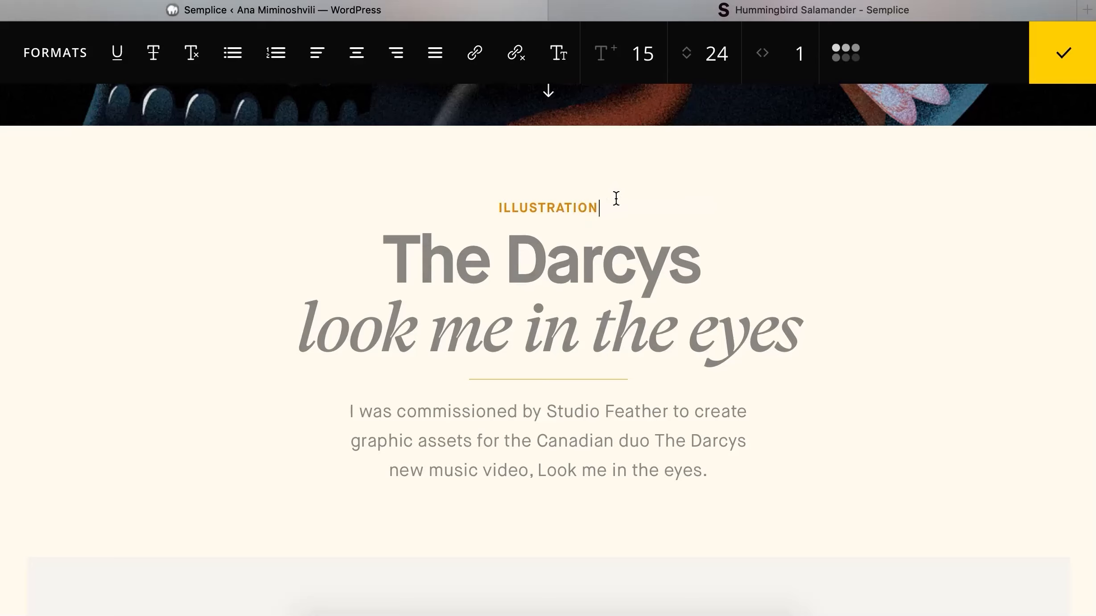
- Recolour the ILLUSTRATION label above the title to red #d14553
{"action": "double_click", "coordinate": [612, 207]}
{"action": "left_click", "coordinate": [836, 60]}
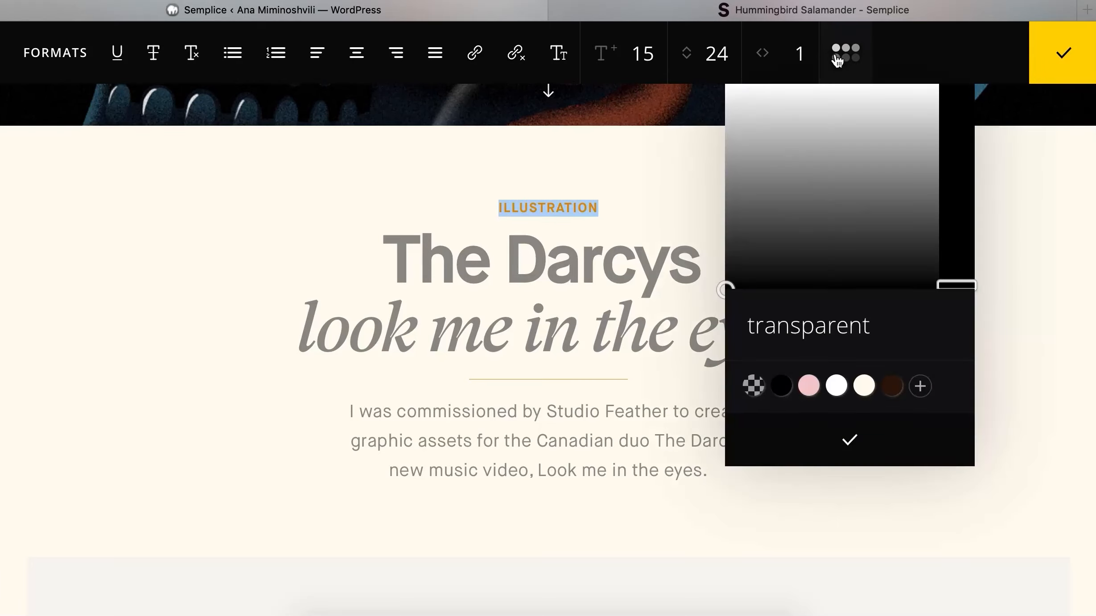
{"action": "left_click", "coordinate": [808, 385]}
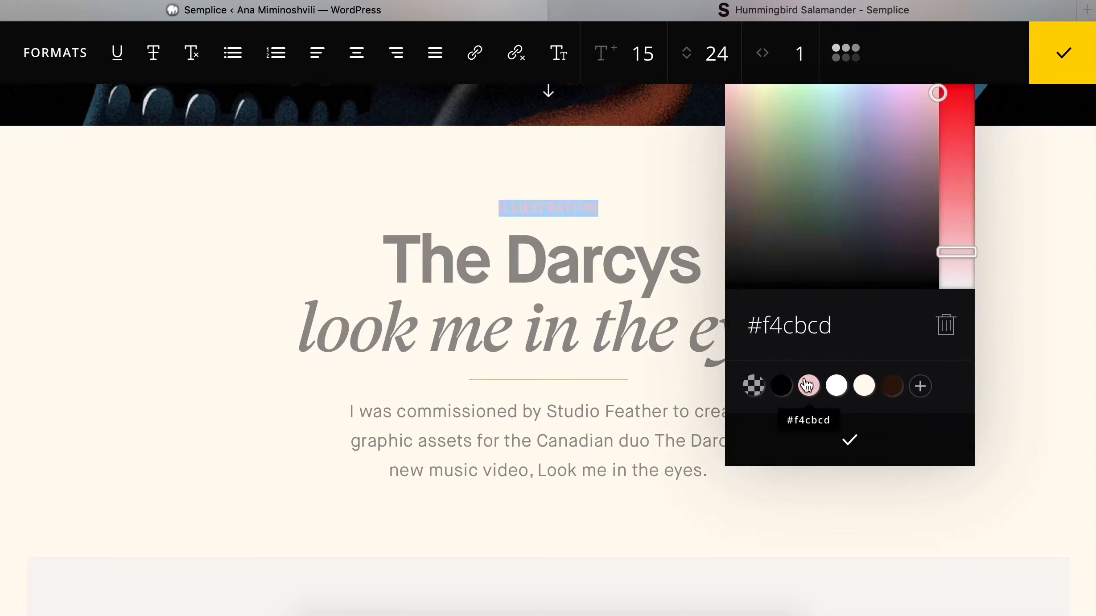
{"action": "left_click", "coordinate": [963, 167]}
{"action": "left_click_drag", "start_coordinate": [927, 149], "coordinate": [936, 131]}
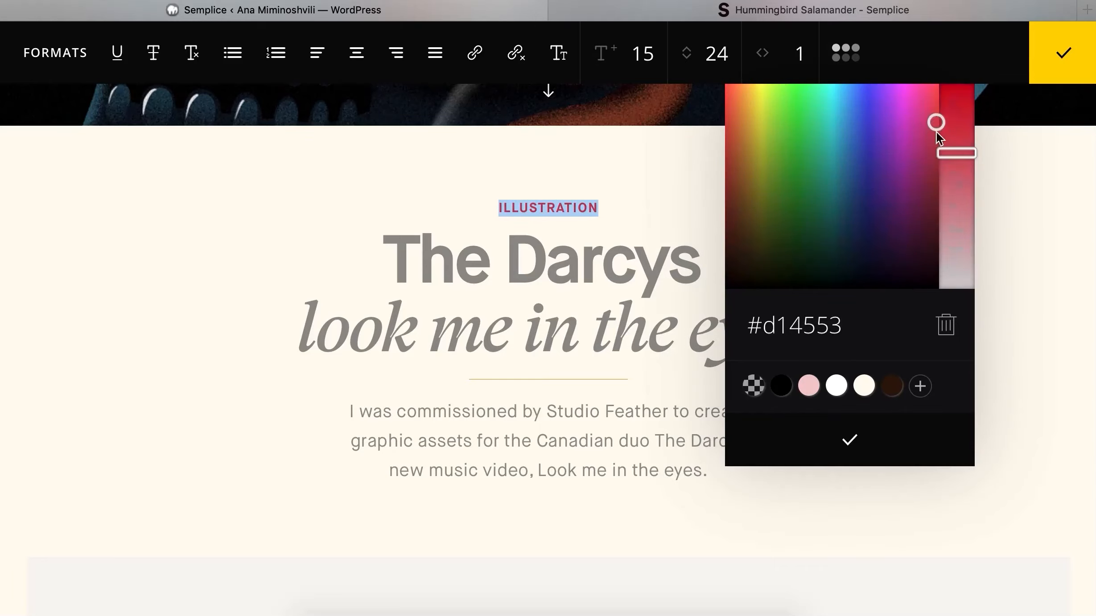
{"action": "left_click", "coordinate": [898, 437]}
{"action": "left_click", "coordinate": [1063, 53]}
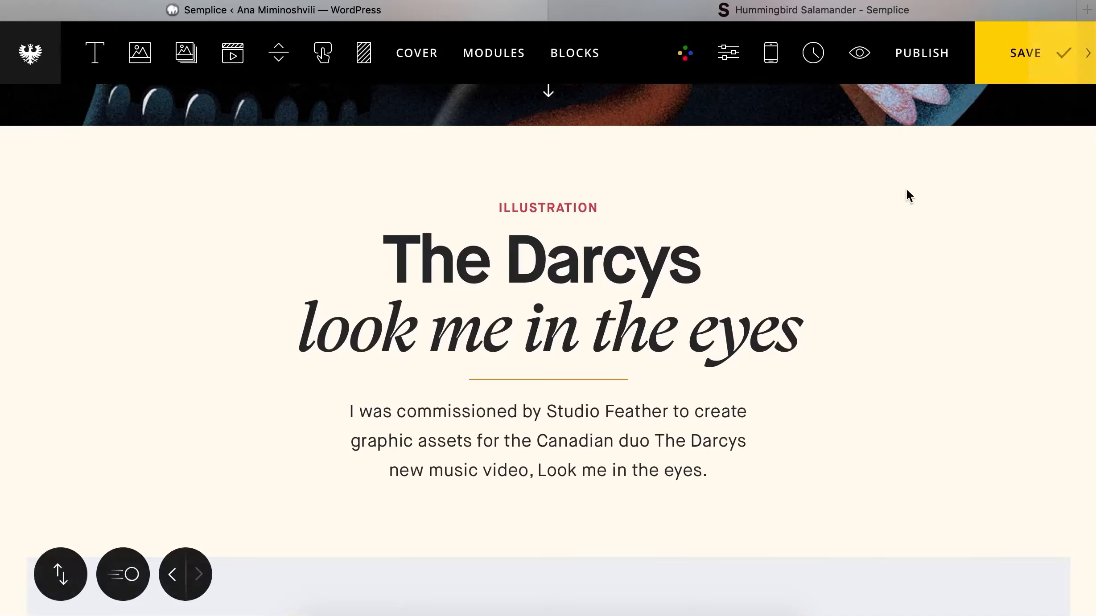
- Set the page background colour to the light pink #f4e1e2, based on the saved pink swatch
{"action": "left_click", "coordinate": [697, 227]}
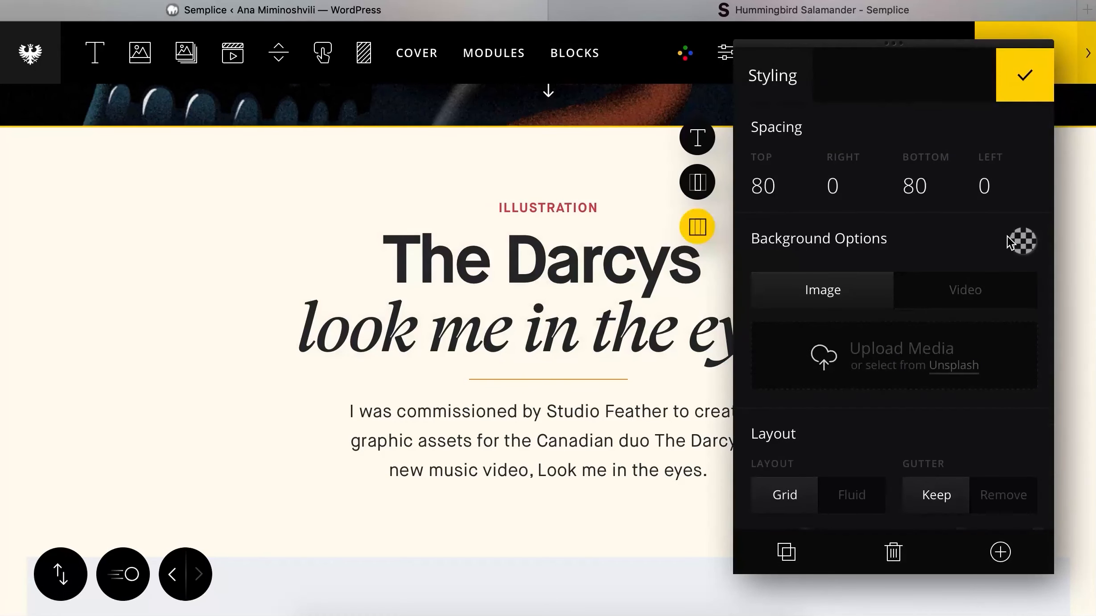
{"action": "left_click", "coordinate": [1023, 75]}
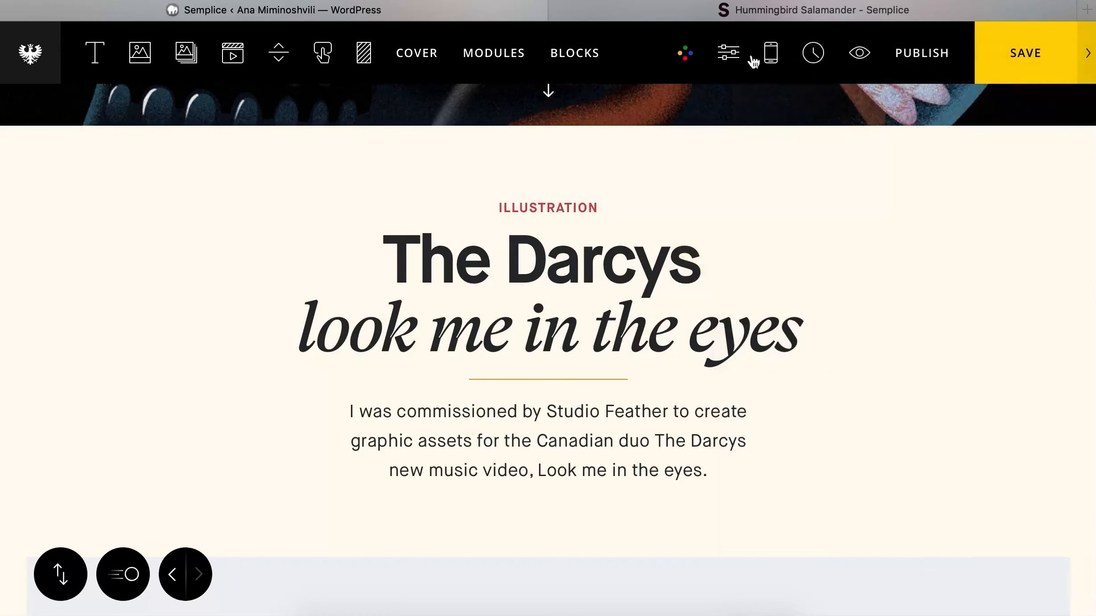
{"action": "left_click", "coordinate": [685, 53]}
{"action": "left_click", "coordinate": [415, 146]}
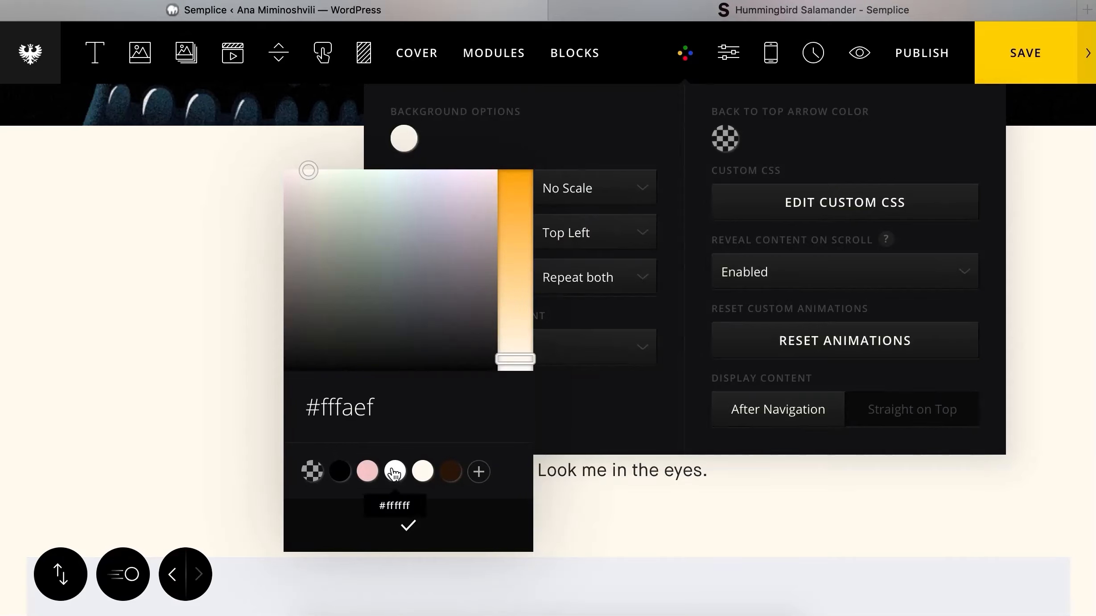
{"action": "left_click", "coordinate": [368, 473]}
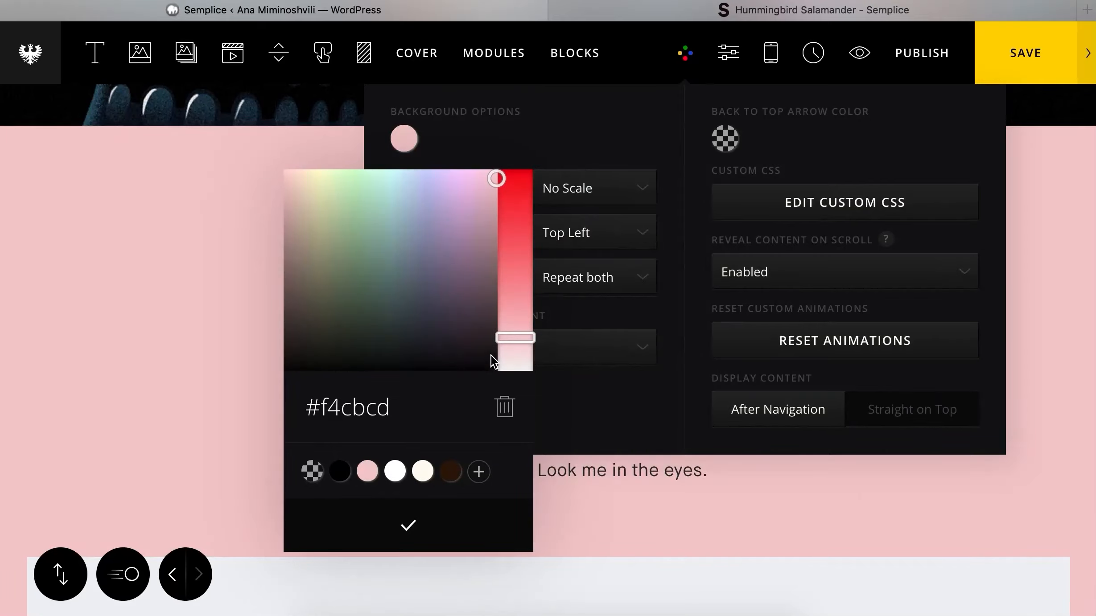
{"action": "left_click_drag", "start_coordinate": [508, 352], "coordinate": [508, 363]}
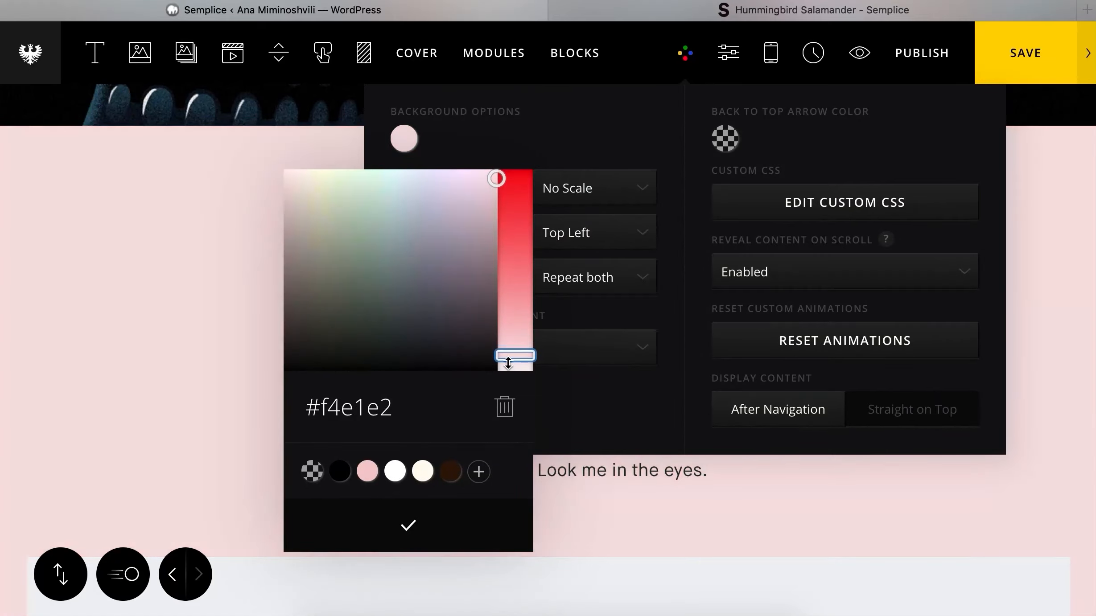
{"action": "left_click", "coordinate": [406, 521]}
{"action": "left_click", "coordinate": [830, 516]}
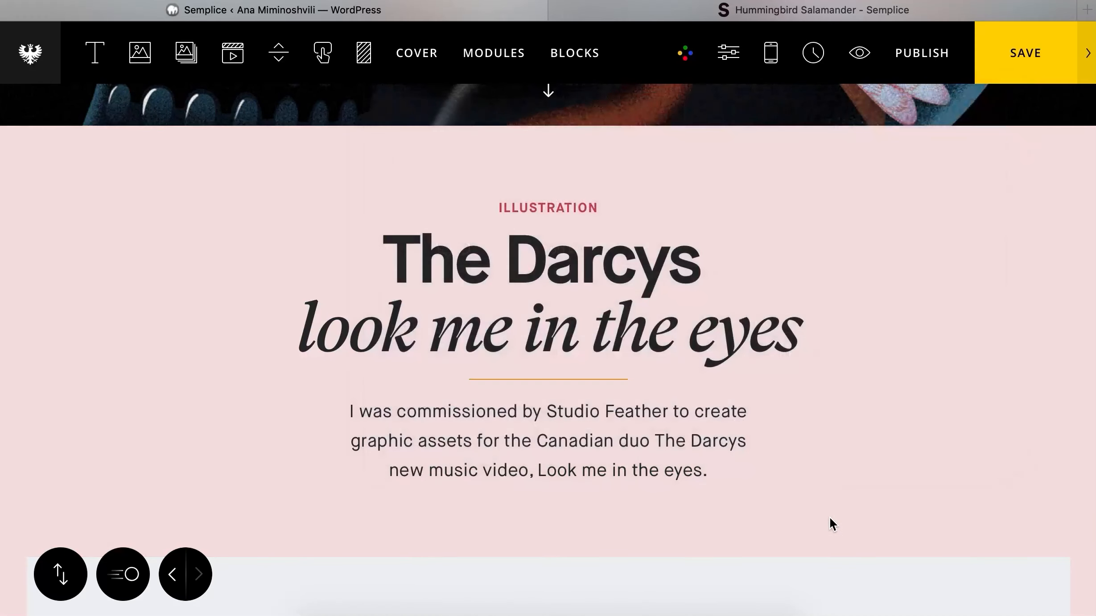
- Compare the title section with the reference site and recolour the divider line below the title to red #ca5359
{"action": "left_click", "coordinate": [766, 10]}
{"action": "scroll", "coordinate": [562, 150], "scroll_direction": "down", "scroll_amount": 4}
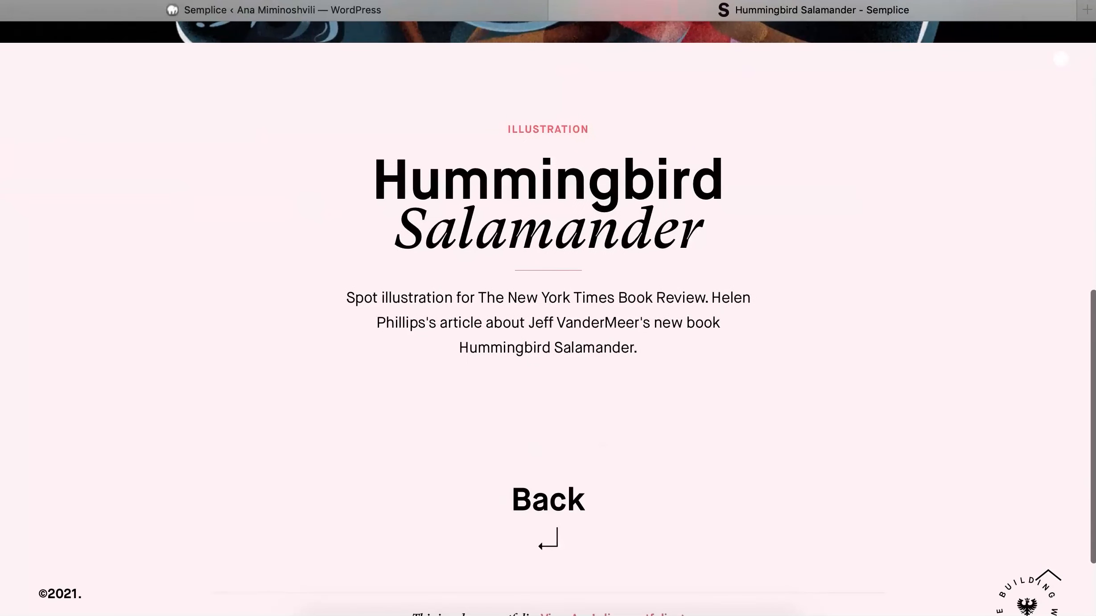
{"action": "left_click", "coordinate": [342, 11]}
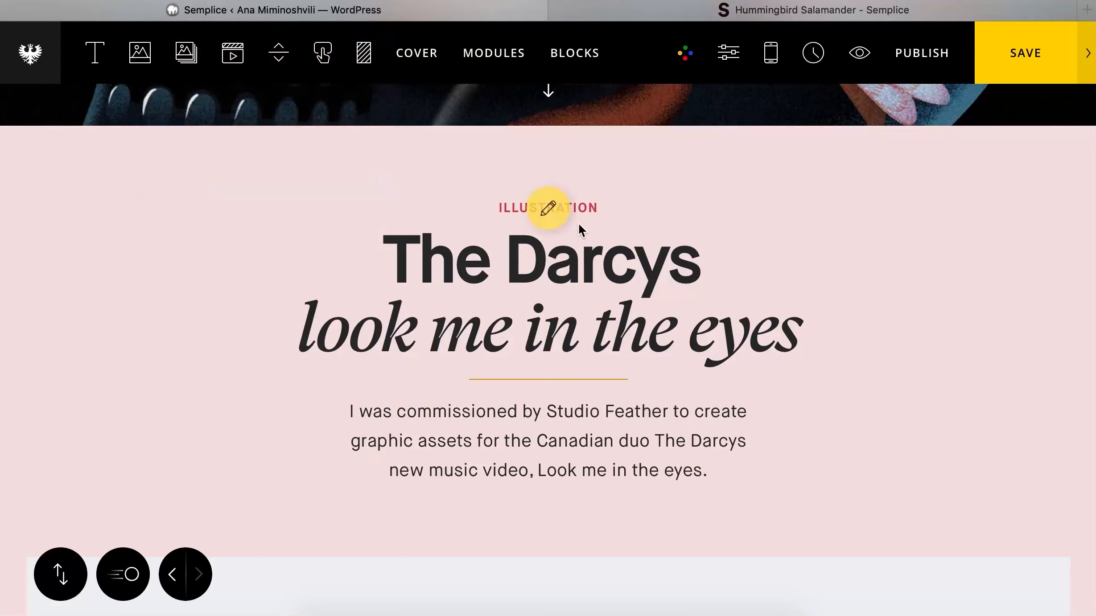
{"action": "left_click", "coordinate": [610, 380]}
{"action": "left_click", "coordinate": [763, 165]}
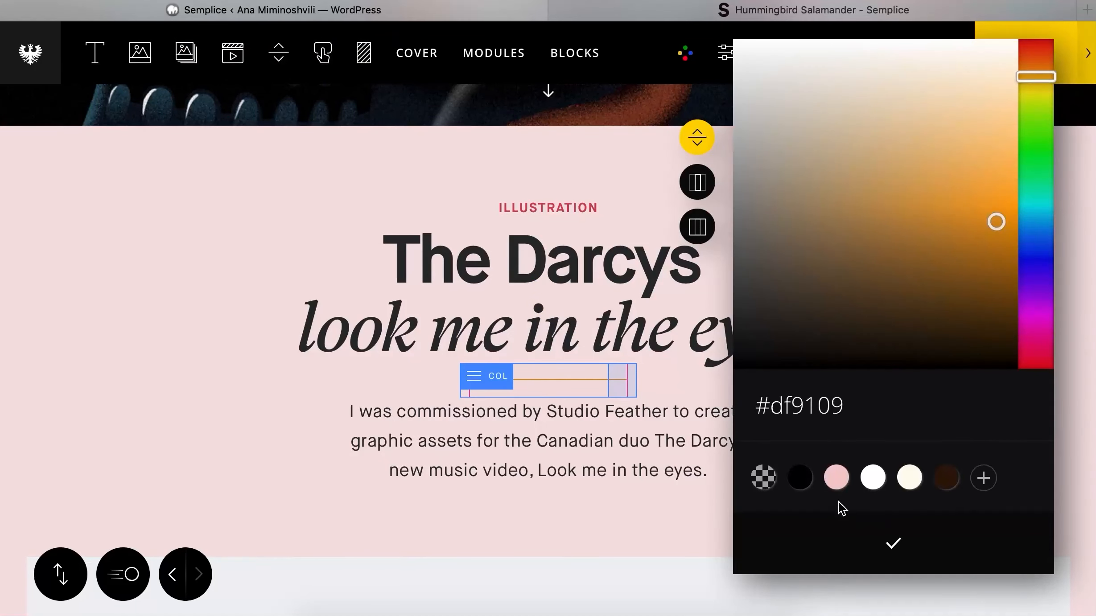
{"action": "left_click", "coordinate": [836, 476]}
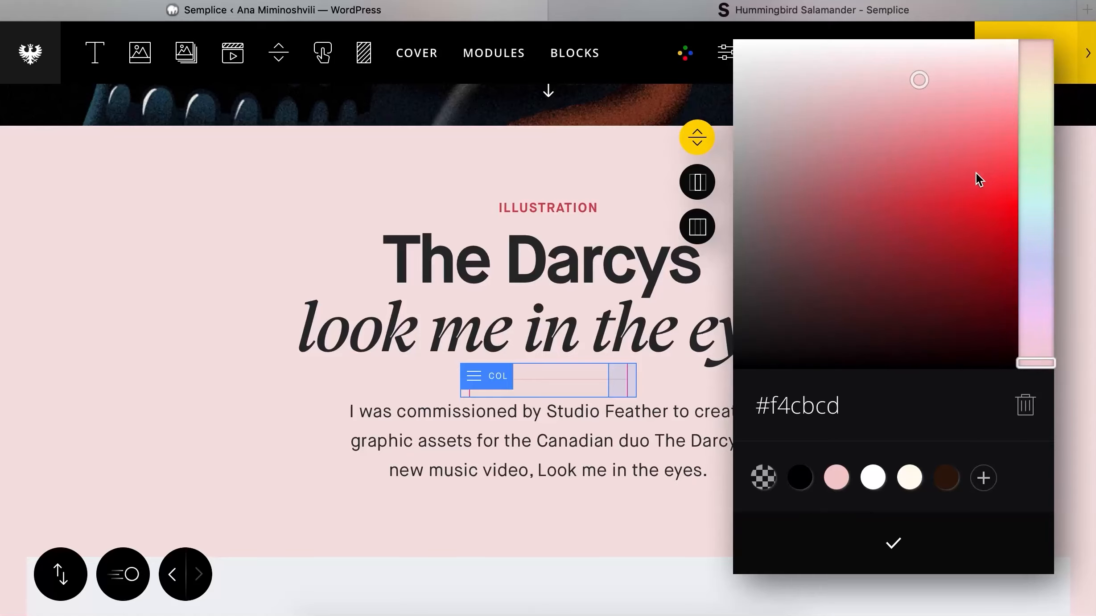
{"action": "left_click_drag", "start_coordinate": [976, 172], "coordinate": [885, 187]}
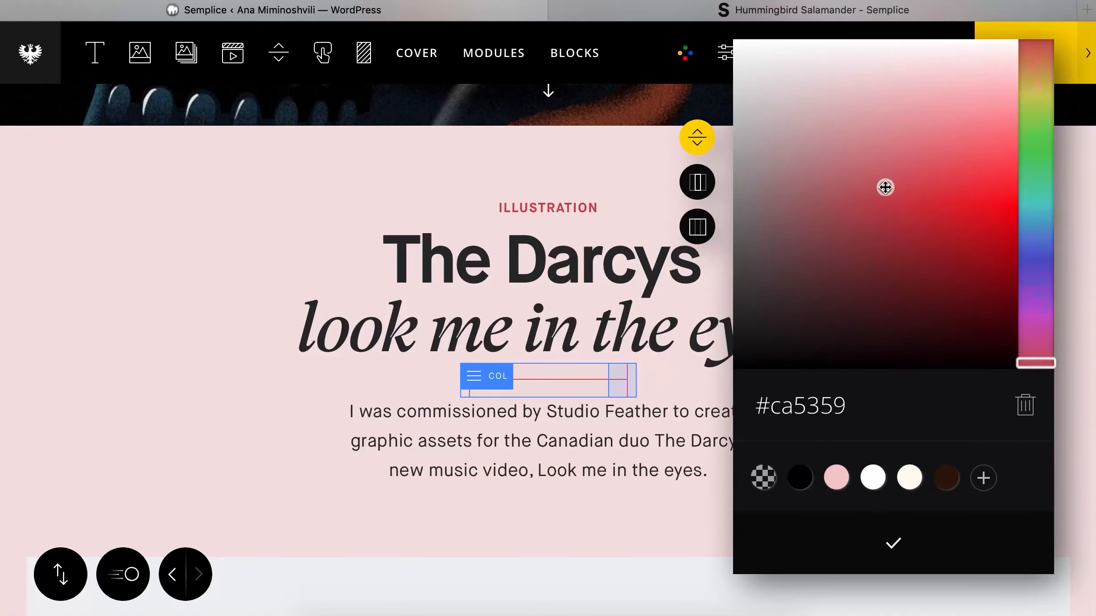
{"action": "left_click", "coordinate": [959, 532]}
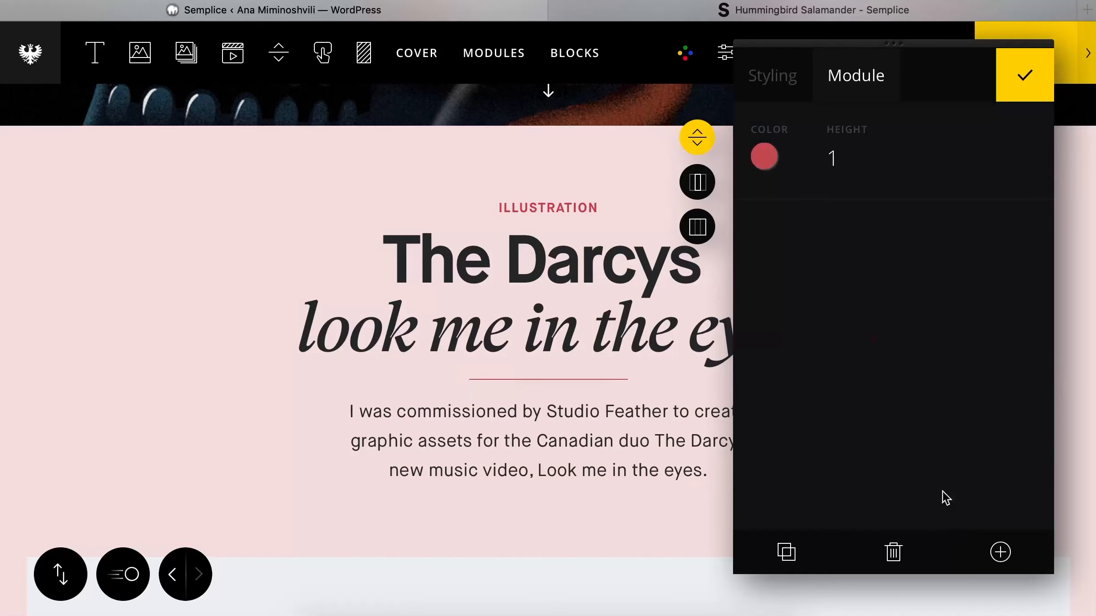
- Set the divider line's opacity to 45 and compare the title section with the reference site
{"action": "left_click", "coordinate": [770, 76]}
{"action": "left_click", "coordinate": [854, 476]}
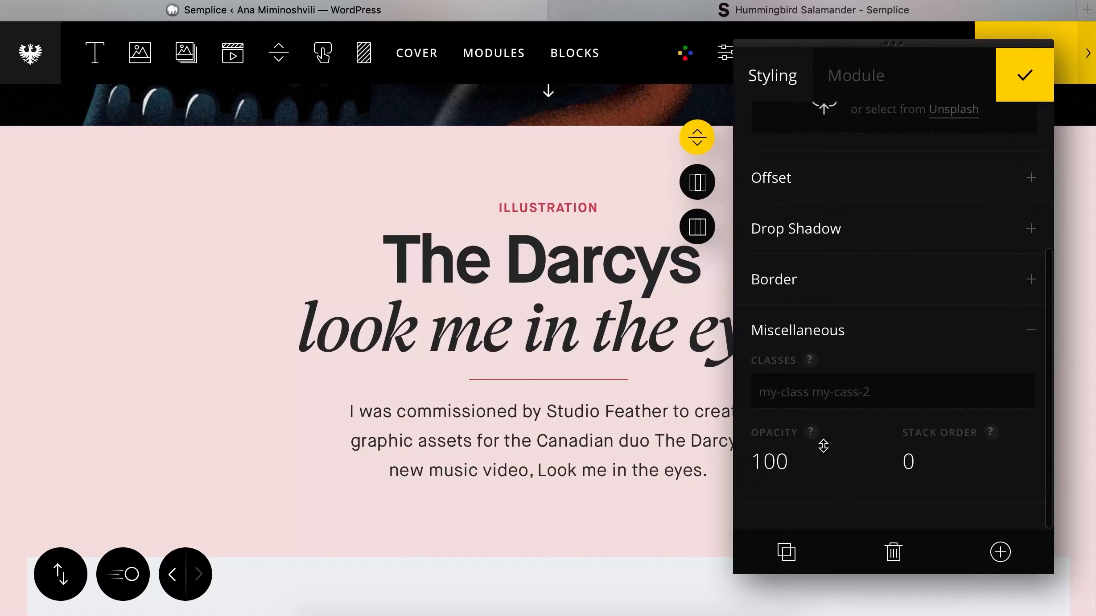
{"action": "left_click_drag", "start_coordinate": [793, 471], "coordinate": [822, 613]}
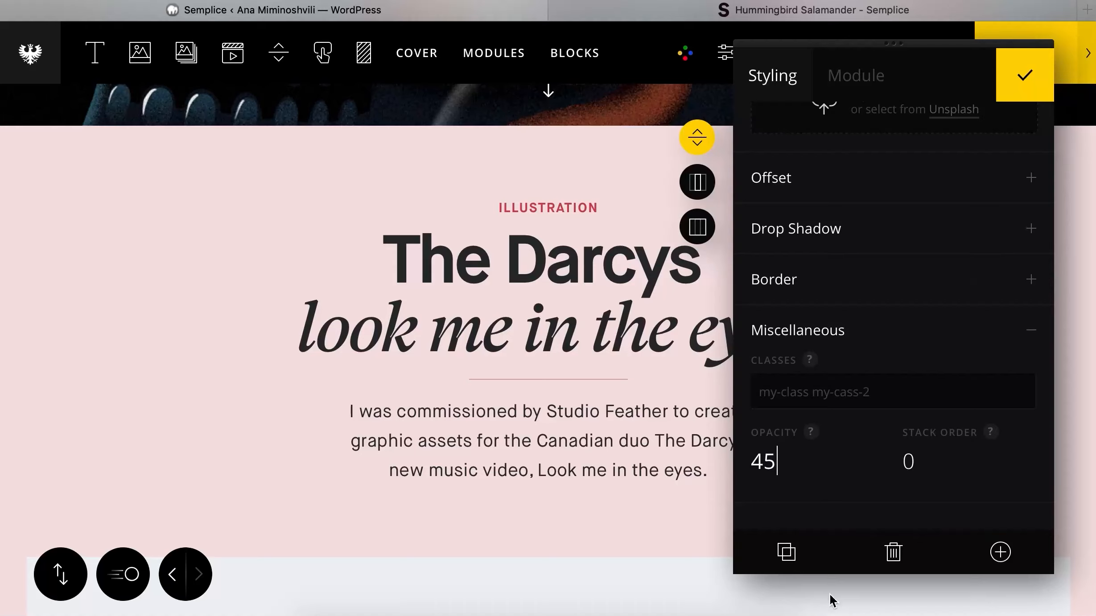
{"action": "left_click", "coordinate": [999, 91]}
{"action": "left_click", "coordinate": [806, 12]}
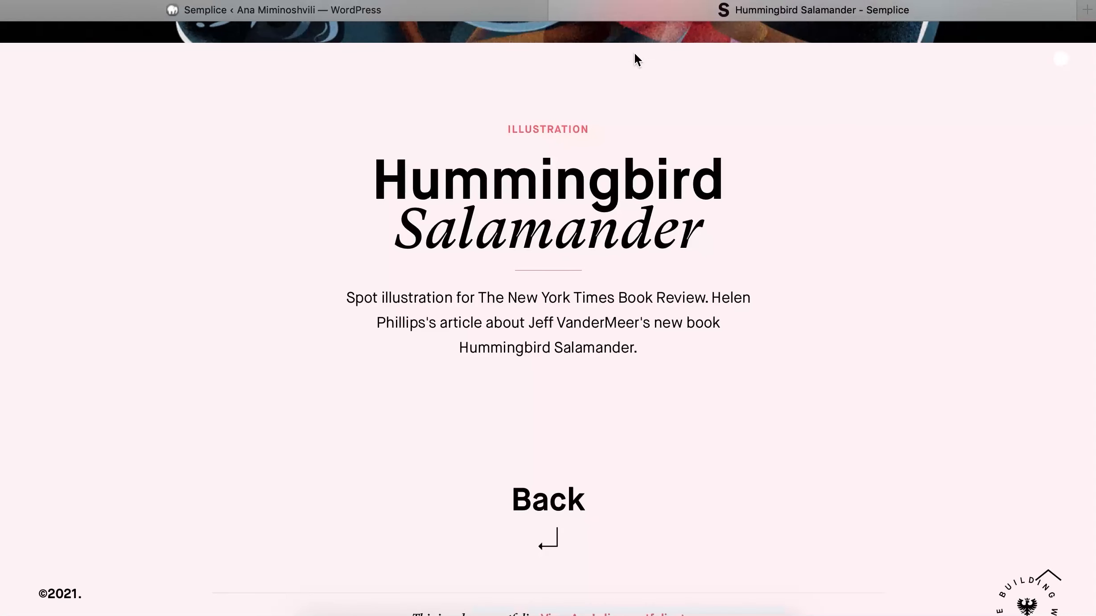
{"action": "left_click", "coordinate": [443, 5]}
- Delete the embed module and the before/after image comparison module below the project's intro text
{"action": "scroll", "coordinate": [514, 184], "scroll_direction": "down", "scroll_amount": 10}
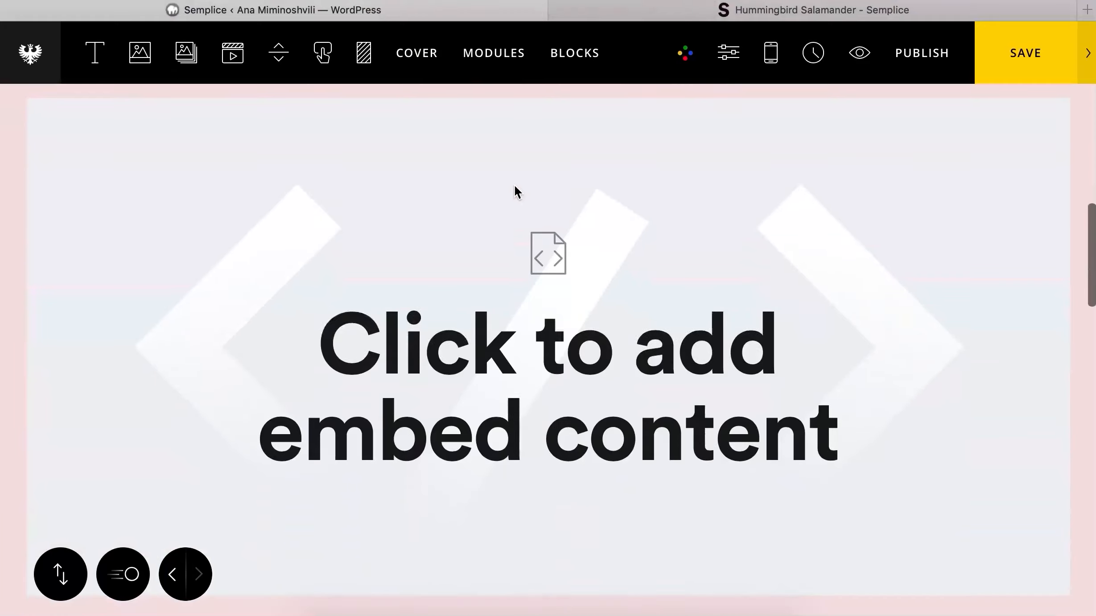
{"action": "left_click", "coordinate": [563, 306]}
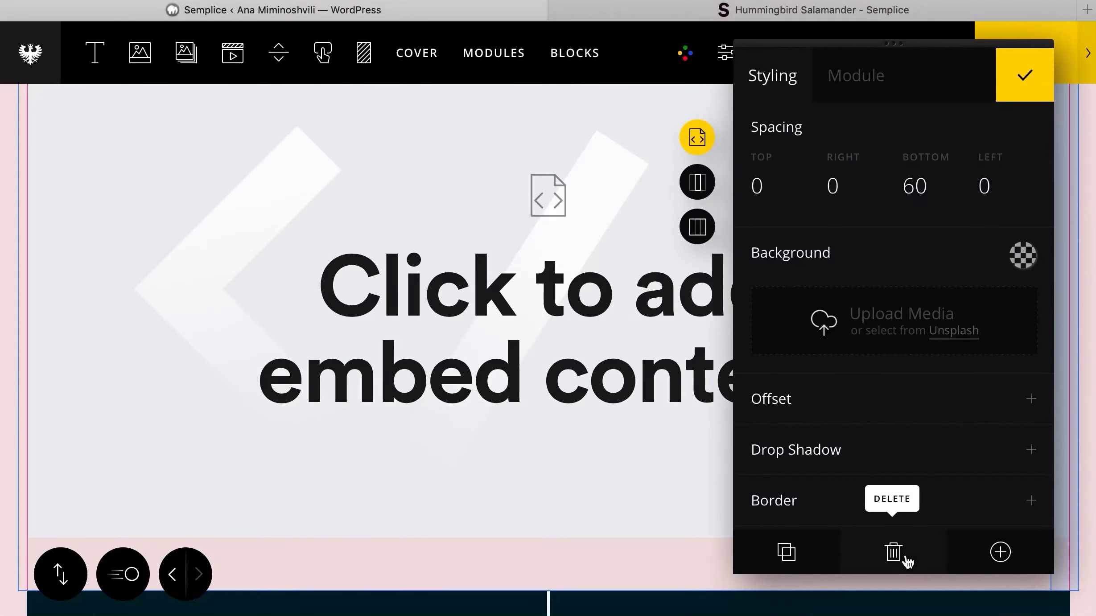
{"action": "left_click", "coordinate": [904, 557]}
{"action": "left_click", "coordinate": [661, 441]}
{"action": "left_click", "coordinate": [637, 350]}
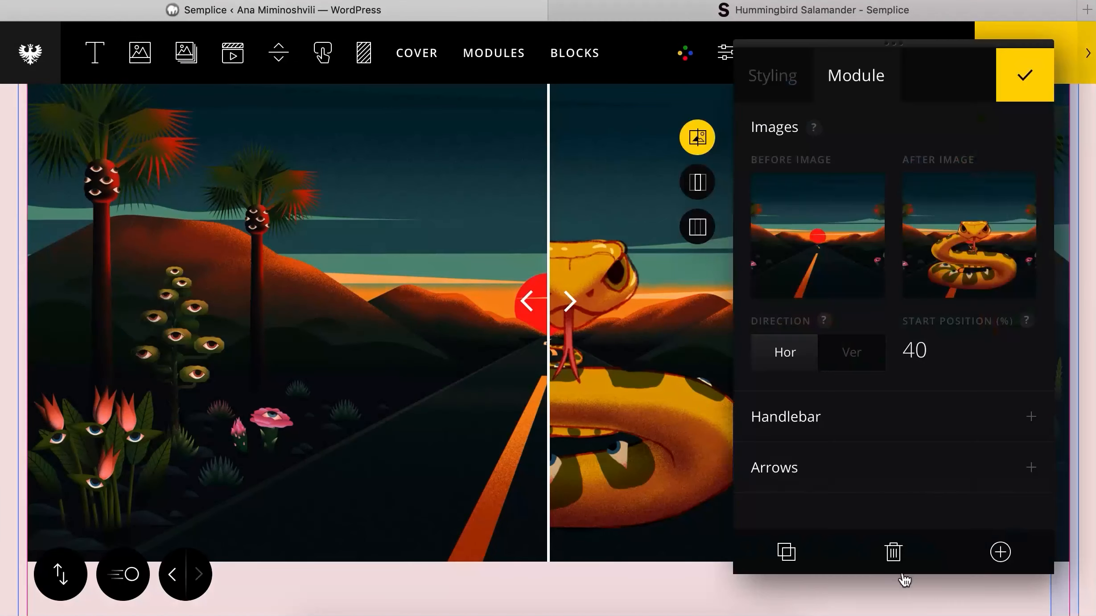
{"action": "left_click", "coordinate": [895, 557]}
{"action": "left_click", "coordinate": [657, 428]}
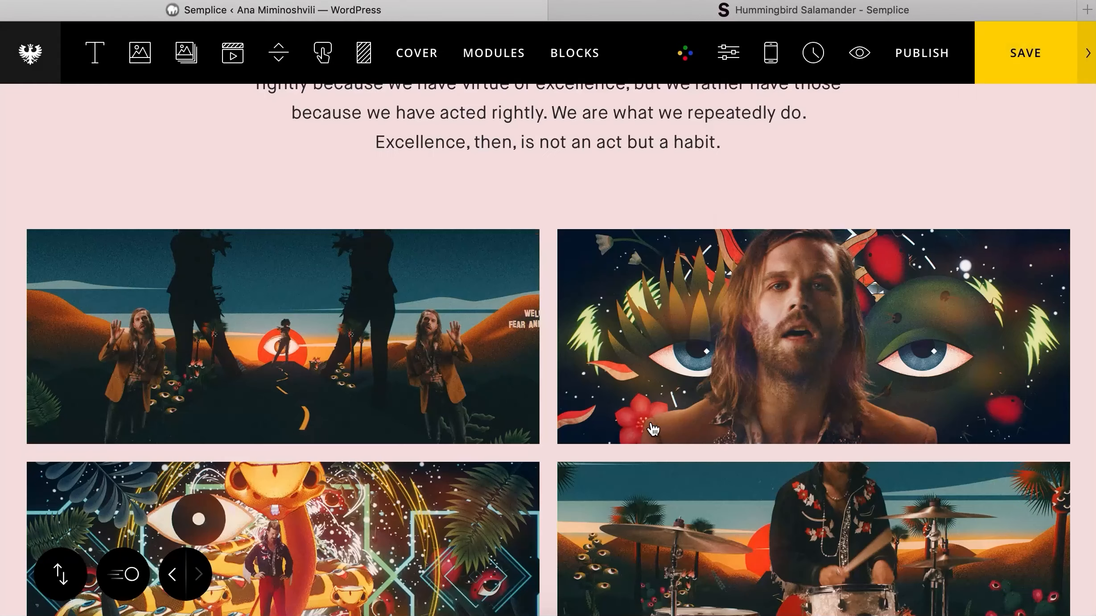
- Delete the upper image in the gallery's second column, and then delete that whole column
{"action": "left_click", "coordinate": [726, 359]}
{"action": "left_click", "coordinate": [898, 555]}
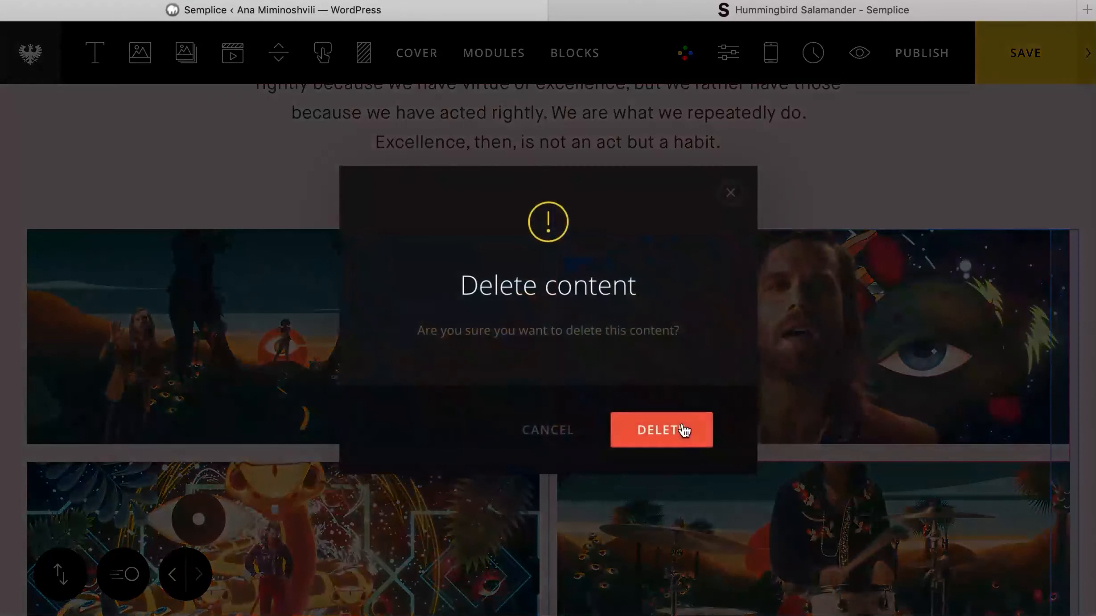
{"action": "left_click", "coordinate": [683, 430]}
{"action": "left_click", "coordinate": [578, 374]}
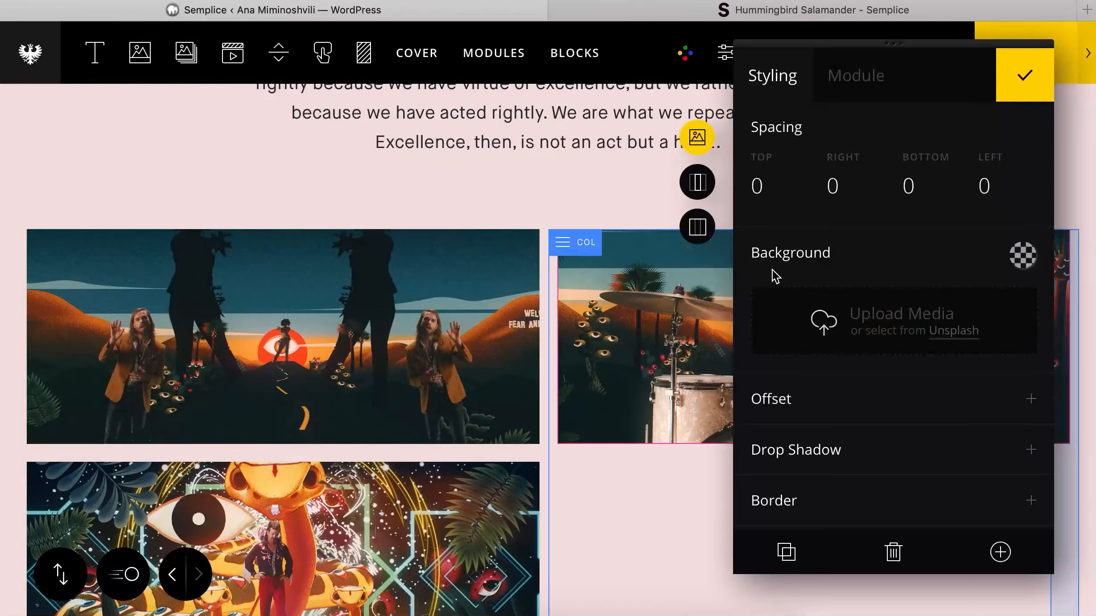
{"action": "left_click", "coordinate": [713, 184]}
{"action": "left_click", "coordinate": [895, 553]}
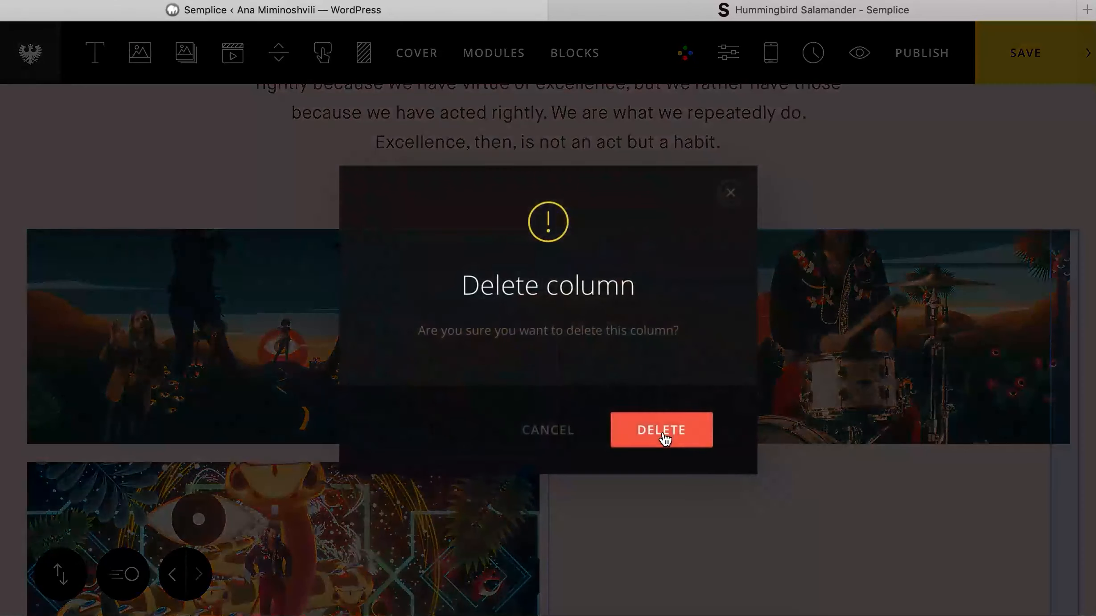
{"action": "left_click", "coordinate": [662, 433]}
- Delete the remaining gallery column with its images below the project's intro text
{"action": "left_click", "coordinate": [656, 330]}
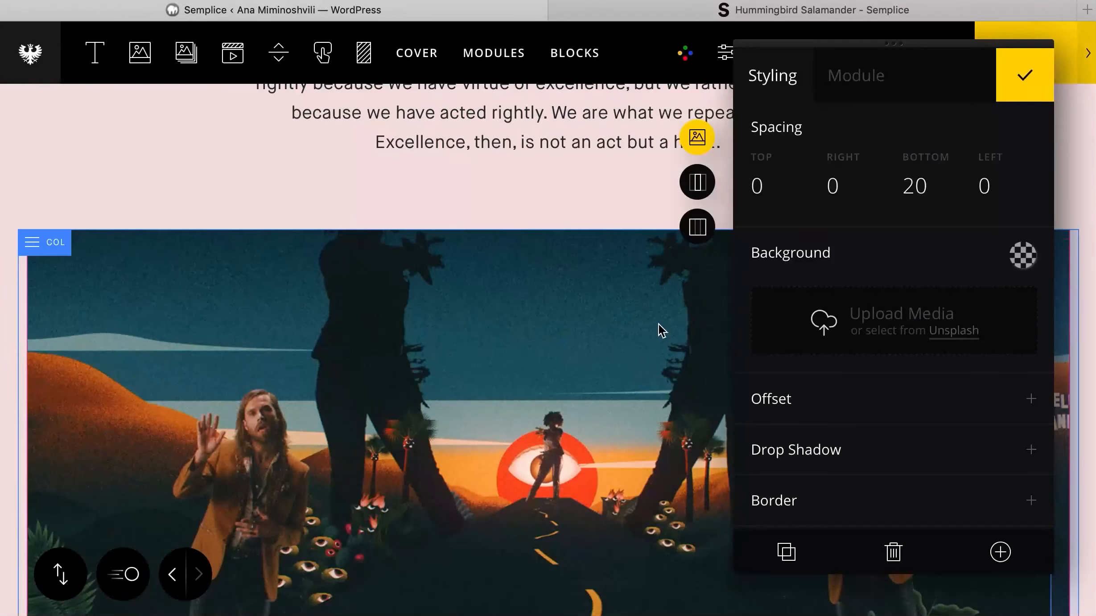
{"action": "left_click", "coordinate": [698, 182]}
{"action": "left_click", "coordinate": [897, 556]}
{"action": "left_click", "coordinate": [704, 431]}
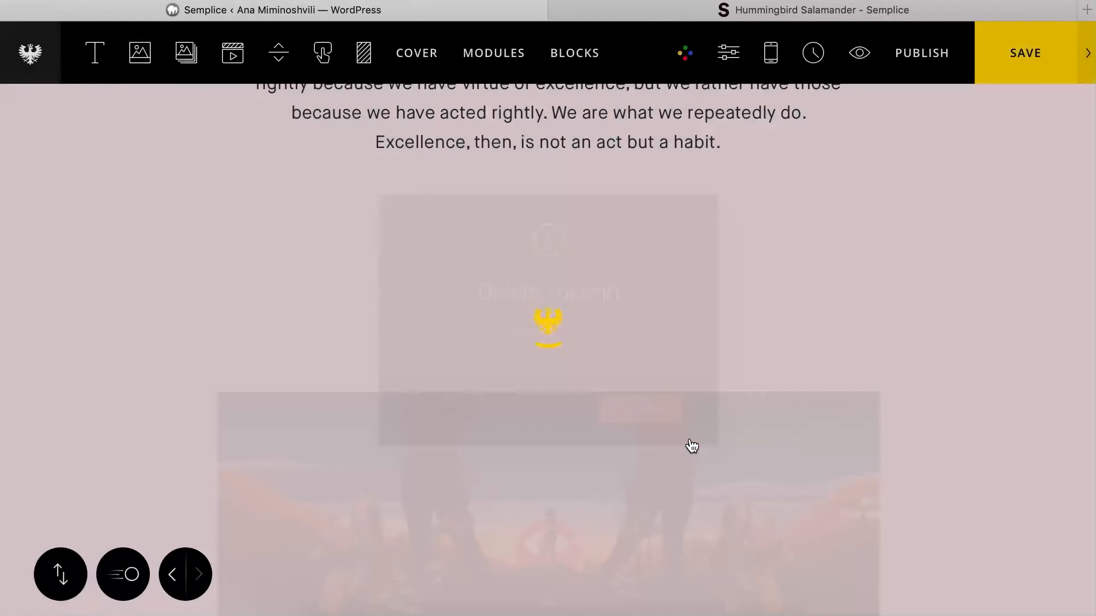
- Save and publish the project after clearing its image gallery
{"action": "scroll", "coordinate": [691, 446], "scroll_direction": "down", "scroll_amount": 5}
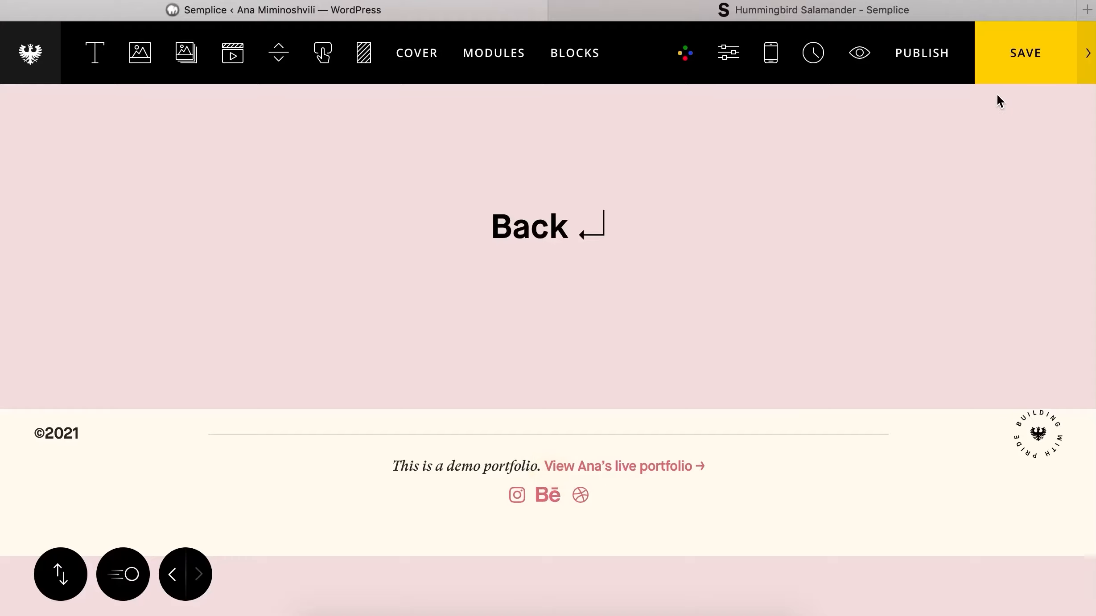
{"action": "left_click", "coordinate": [1015, 69]}
{"action": "left_click", "coordinate": [949, 62]}
{"action": "left_click", "coordinate": [944, 335]}
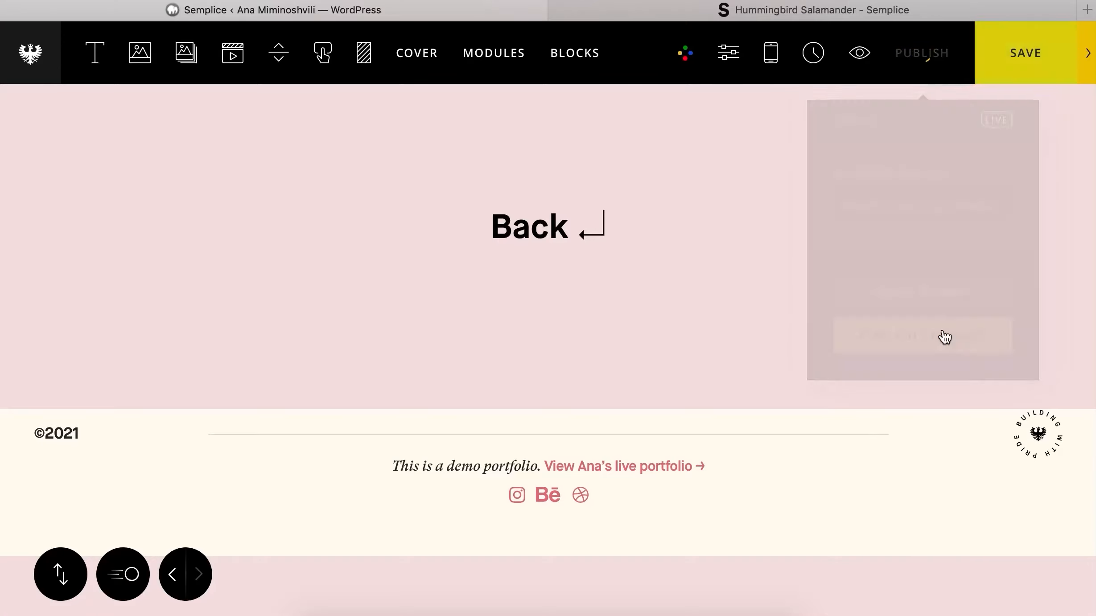
- Make the background of the footer section transparent
{"action": "left_click", "coordinate": [702, 467]}
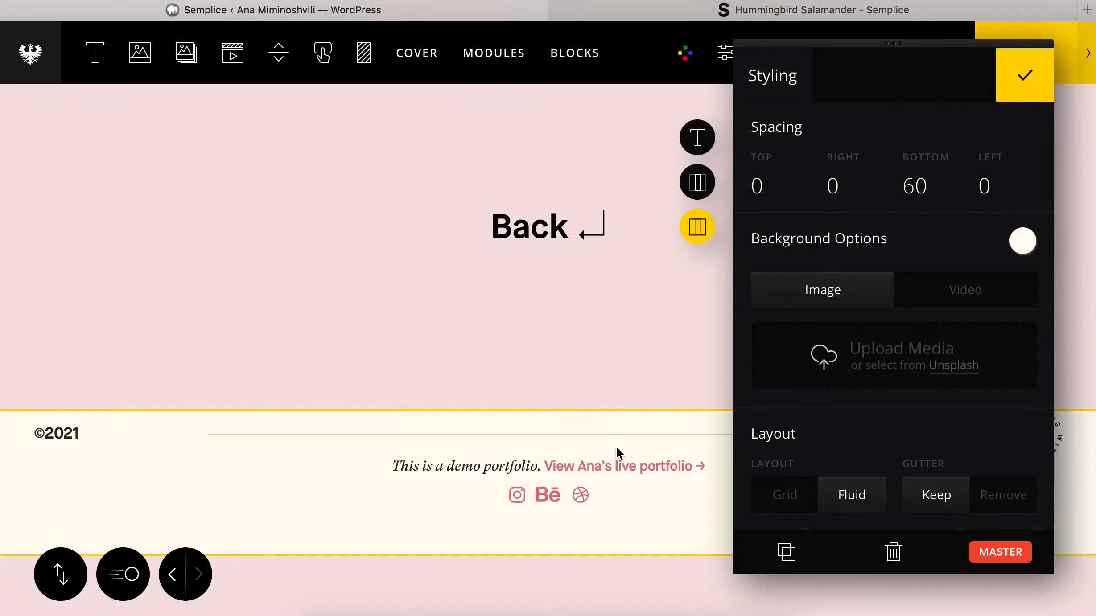
{"action": "left_click", "coordinate": [1021, 242]}
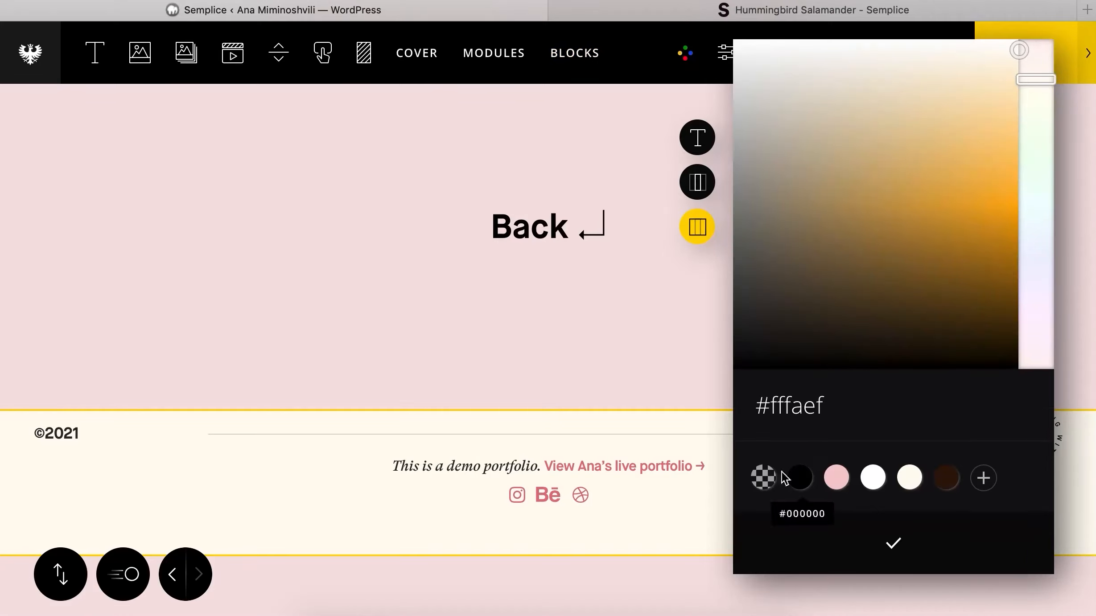
{"action": "left_click", "coordinate": [764, 477]}
{"action": "left_click", "coordinate": [820, 540]}
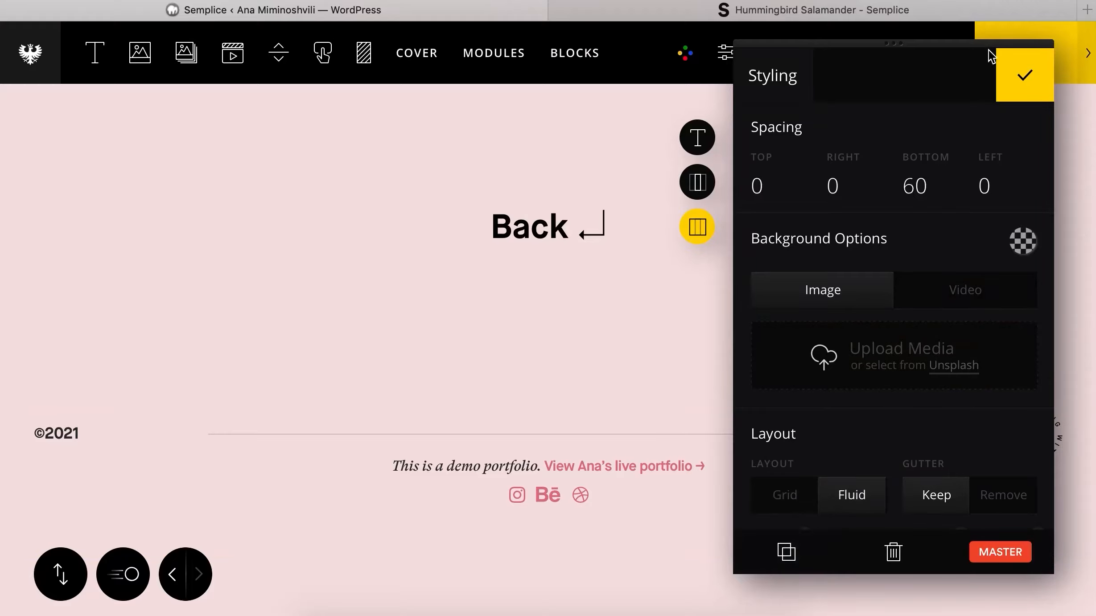
{"action": "left_click", "coordinate": [1021, 72]}
- Save the footer change and republish the project
{"action": "left_click", "coordinate": [1006, 66]}
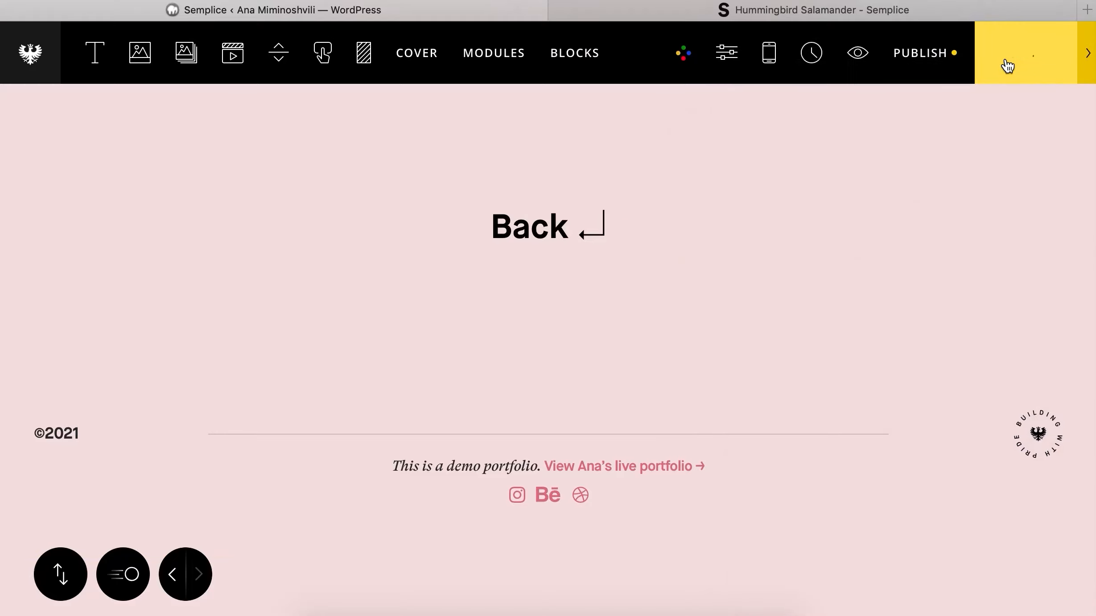
{"action": "mouse_move", "coordinate": [959, 66]}
{"action": "left_click", "coordinate": [944, 323]}
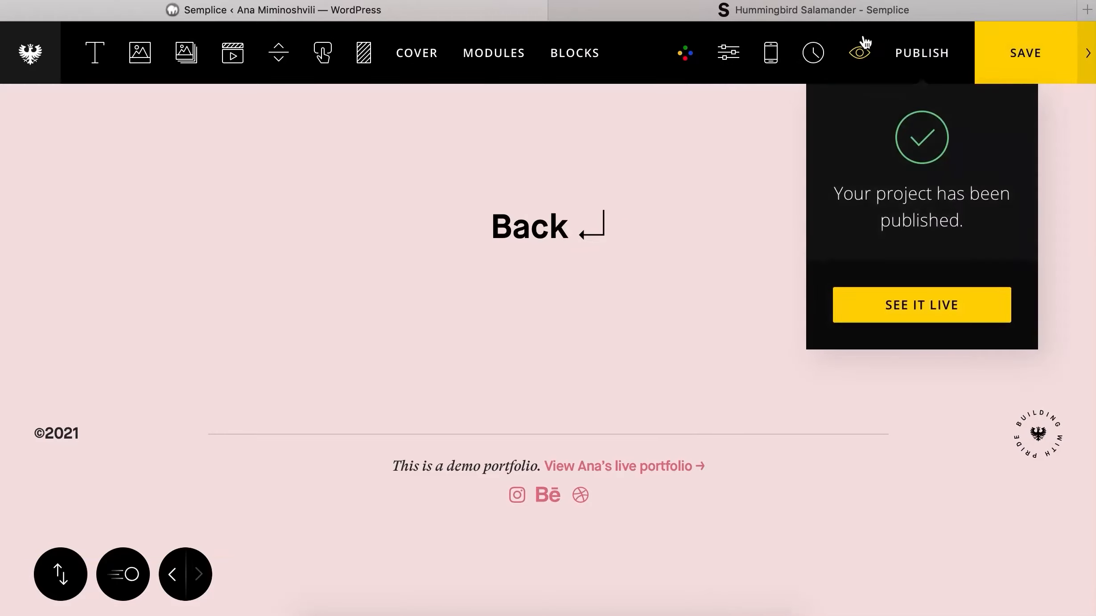
- Preview the Hummingbird Salamander page, close the reference site's tab, and review the preview down to the project navigation
{"action": "left_click", "coordinate": [865, 69]}
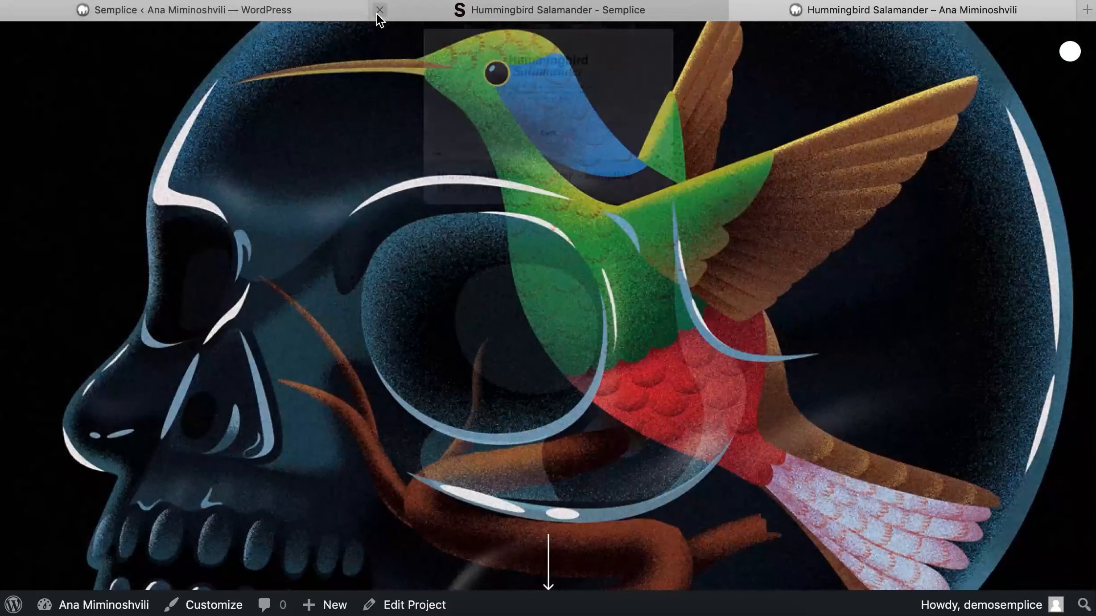
{"action": "left_click", "coordinate": [379, 10]}
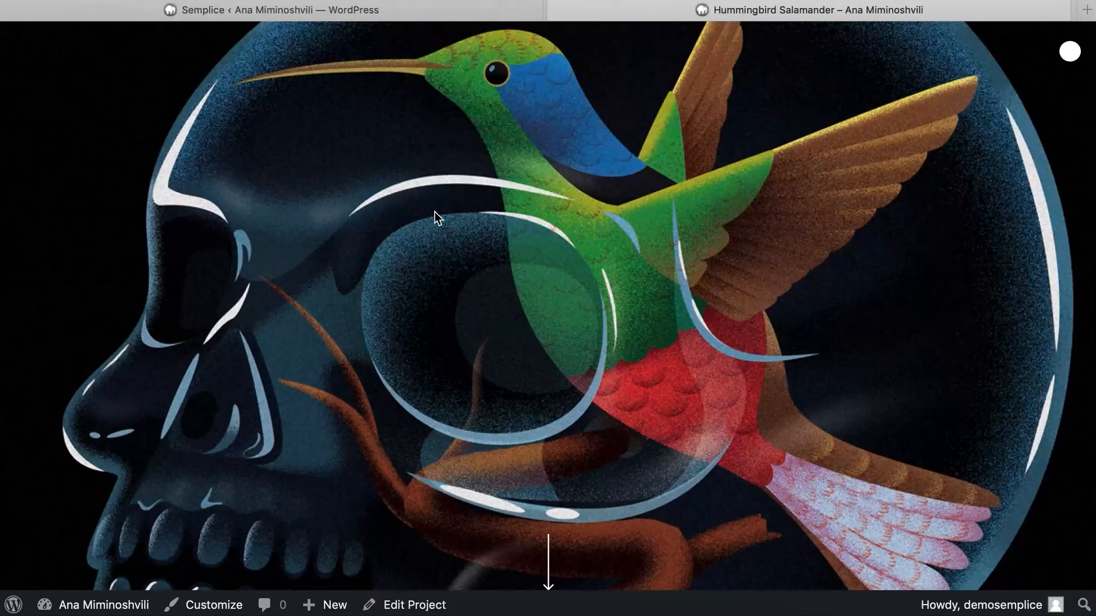
{"action": "scroll", "coordinate": [435, 214], "scroll_direction": "down", "scroll_amount": 20}
{"action": "scroll", "coordinate": [435, 232], "scroll_direction": "down", "scroll_amount": 15}
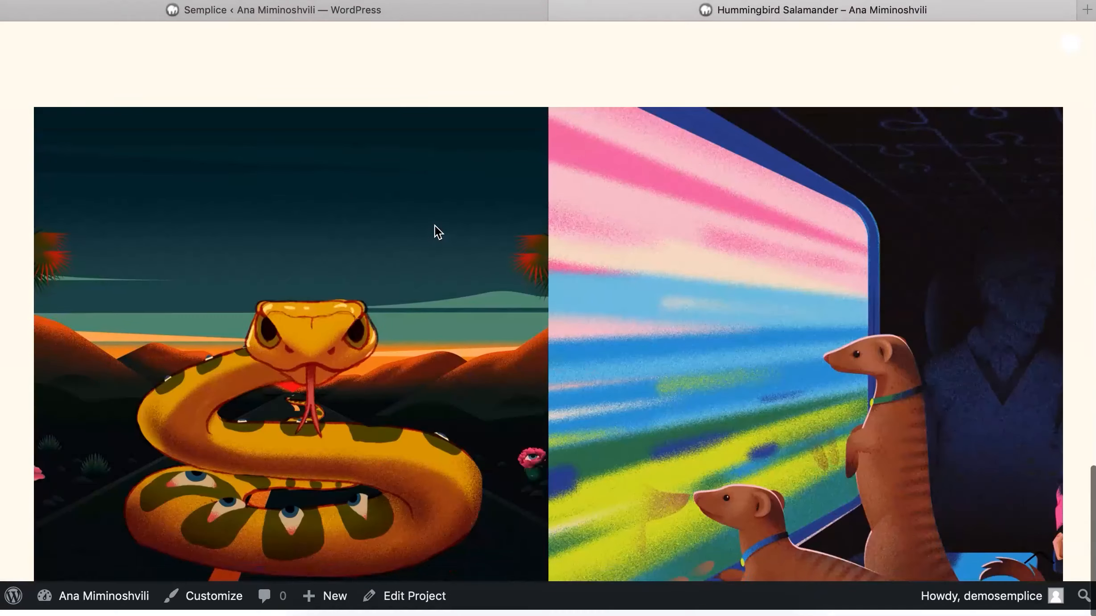
{"action": "scroll", "coordinate": [428, 340], "scroll_direction": "up", "scroll_amount": 5}
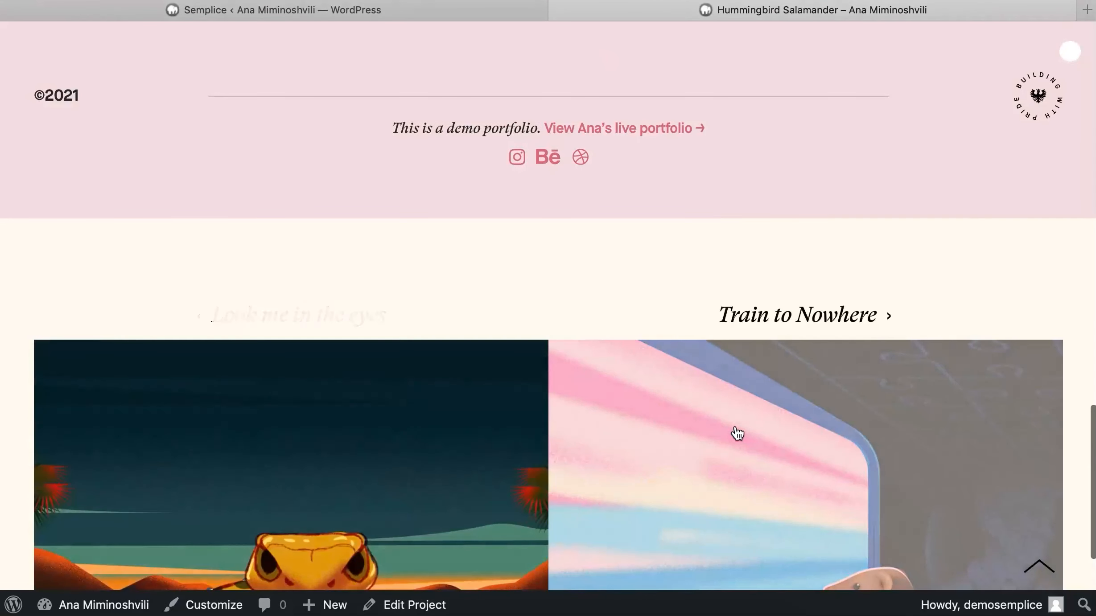
{"action": "scroll", "coordinate": [467, 208], "scroll_direction": "down", "scroll_amount": 5}
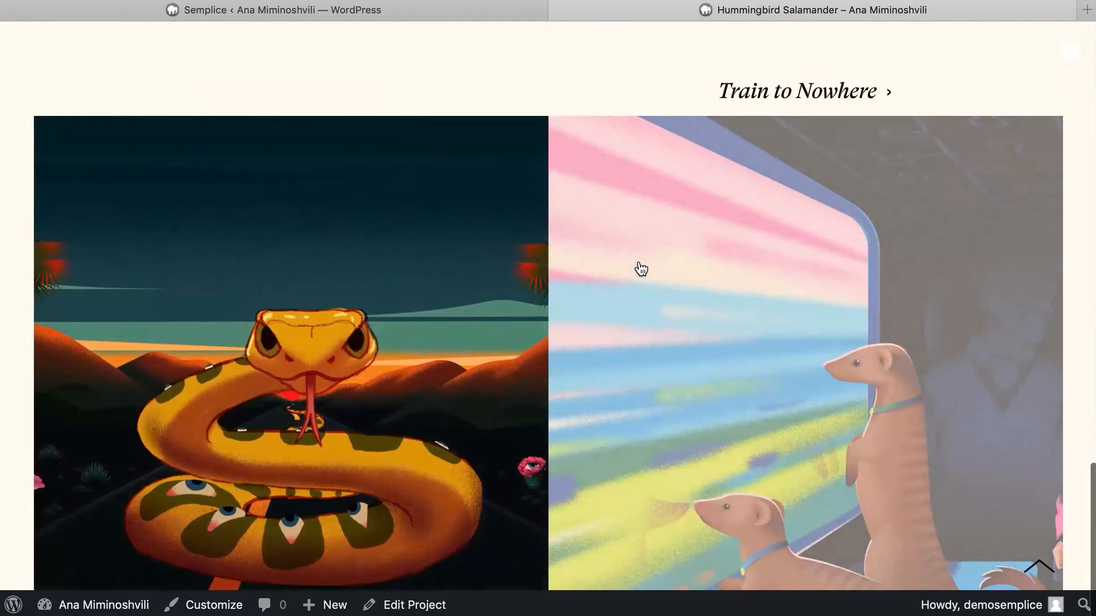
{"action": "scroll", "coordinate": [640, 268], "scroll_direction": "up", "scroll_amount": 8}
- Return to Semplice, leave the project editor and open the Project Nav customization
{"action": "left_click", "coordinate": [449, 14]}
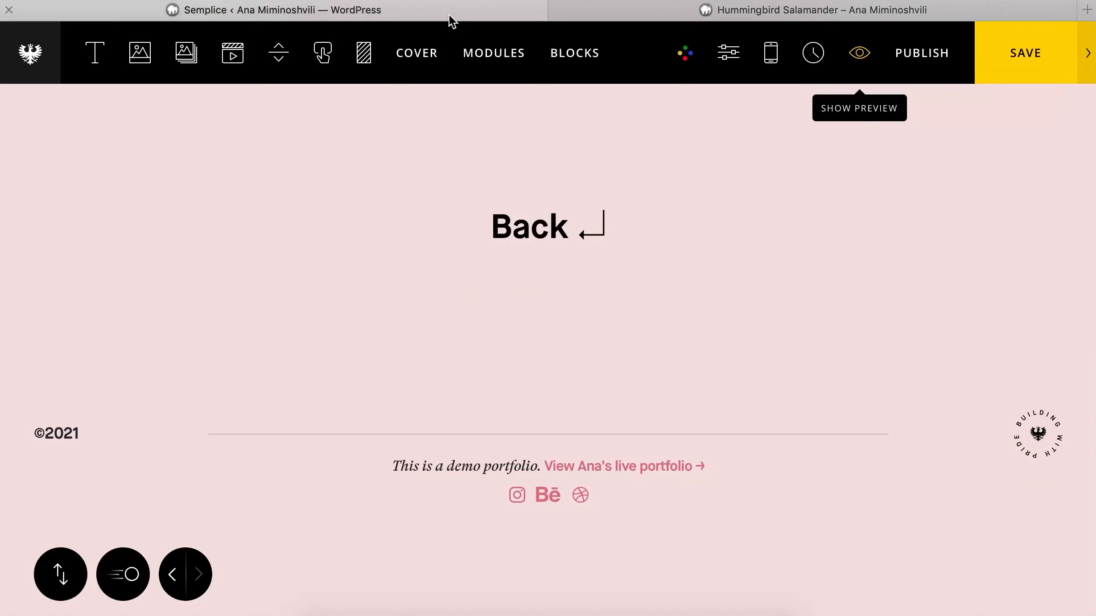
{"action": "left_click", "coordinate": [45, 80]}
{"action": "left_click", "coordinate": [137, 74]}
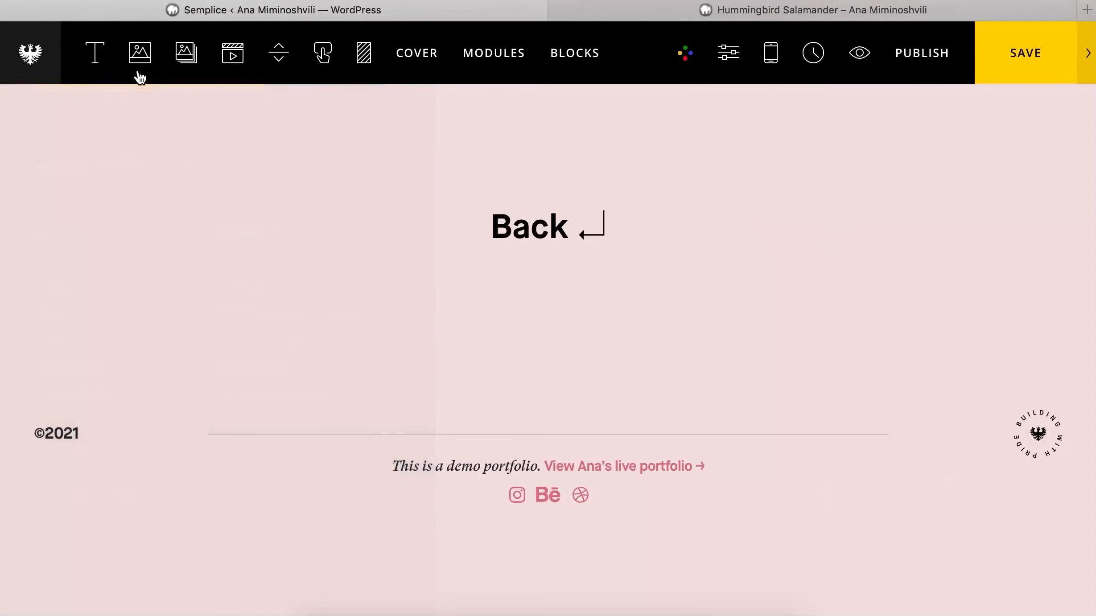
{"action": "left_click", "coordinate": [621, 51]}
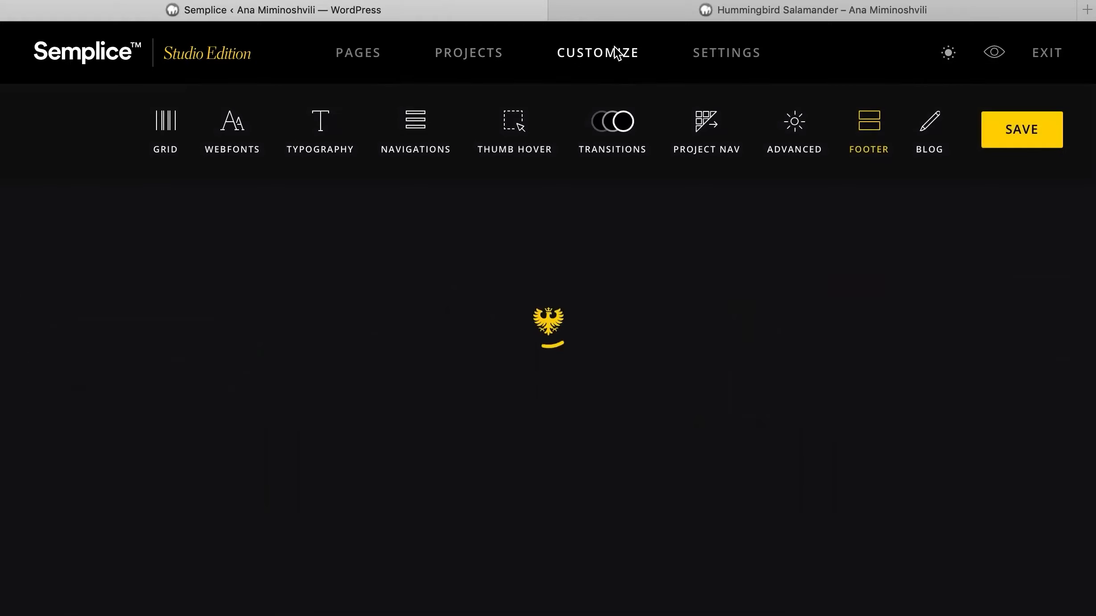
{"action": "left_click", "coordinate": [703, 126]}
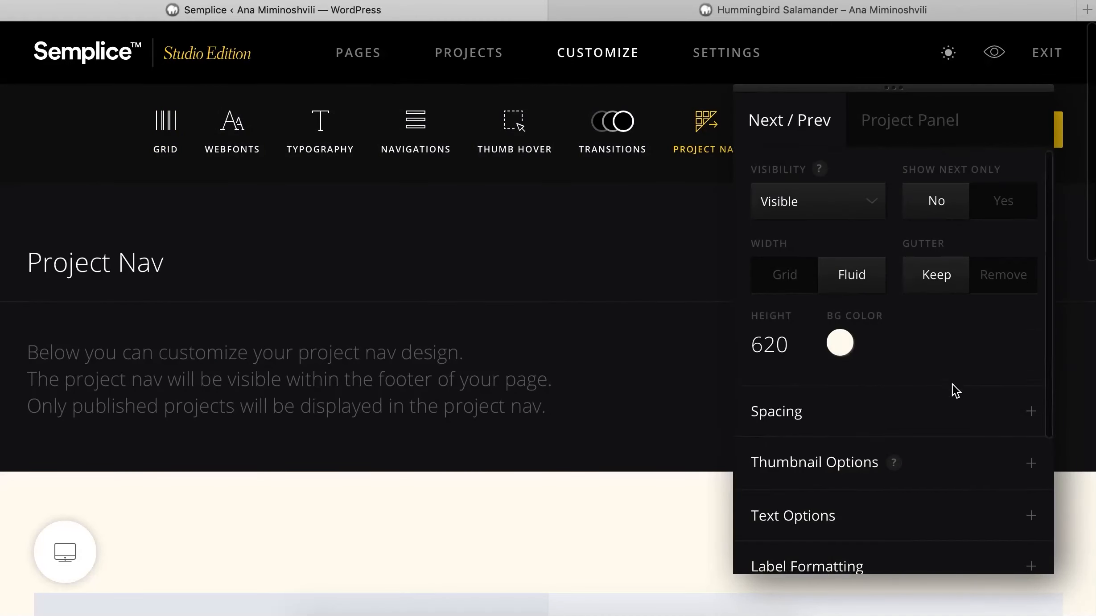
- Set the project navigation's background colour to transparent and save the customization
{"action": "scroll", "coordinate": [940, 455], "scroll_direction": "down", "scroll_amount": 5}
{"action": "left_click", "coordinate": [917, 514]}
{"action": "scroll", "coordinate": [918, 514], "scroll_direction": "down", "scroll_amount": 5}
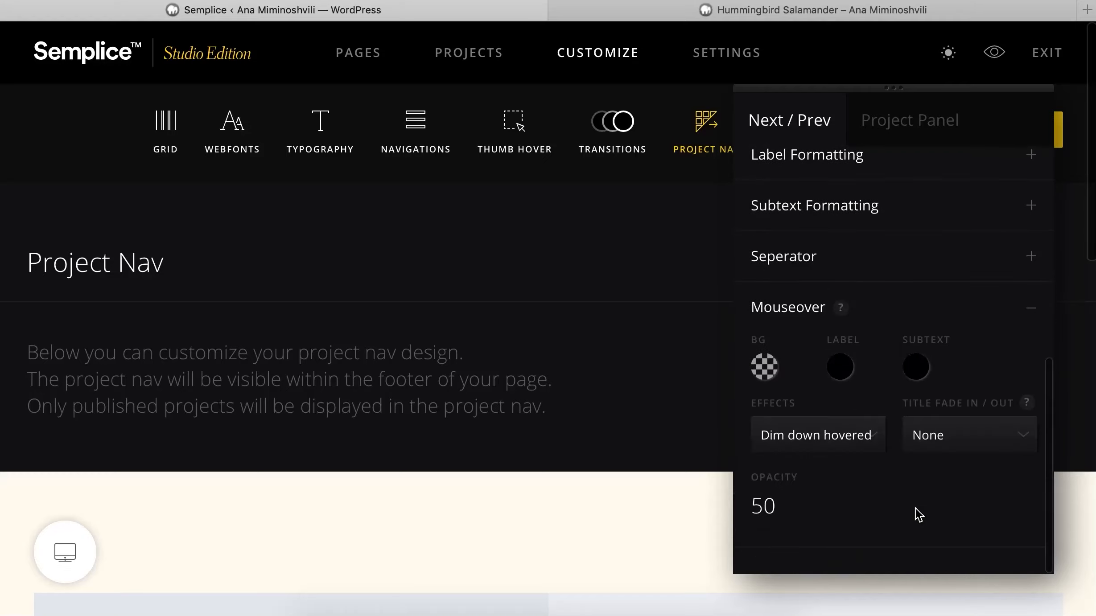
{"action": "scroll", "coordinate": [918, 515], "scroll_direction": "up", "scroll_amount": 10}
{"action": "left_click", "coordinate": [846, 352]}
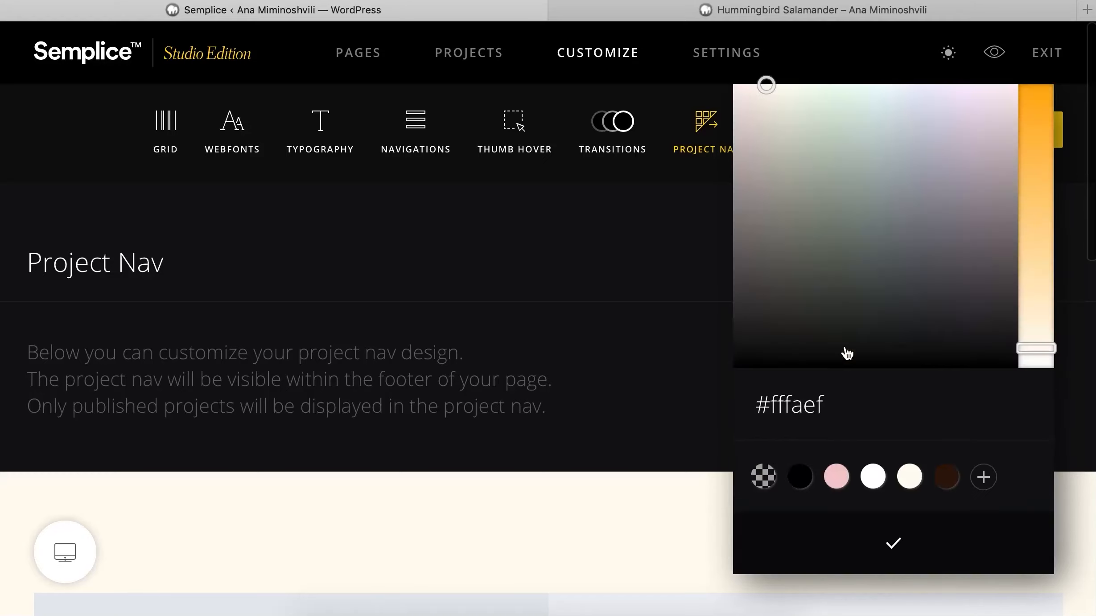
{"action": "left_click", "coordinate": [765, 474]}
{"action": "left_click", "coordinate": [893, 544]}
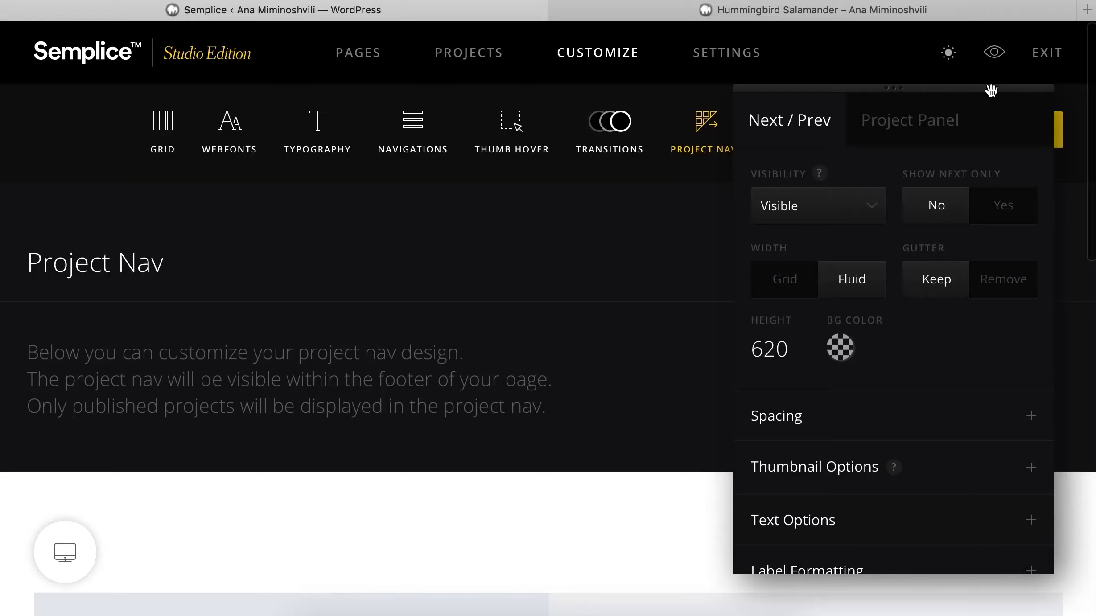
{"action": "left_click_drag", "start_coordinate": [991, 90], "coordinate": [828, 84]}
{"action": "left_click", "coordinate": [998, 136]}
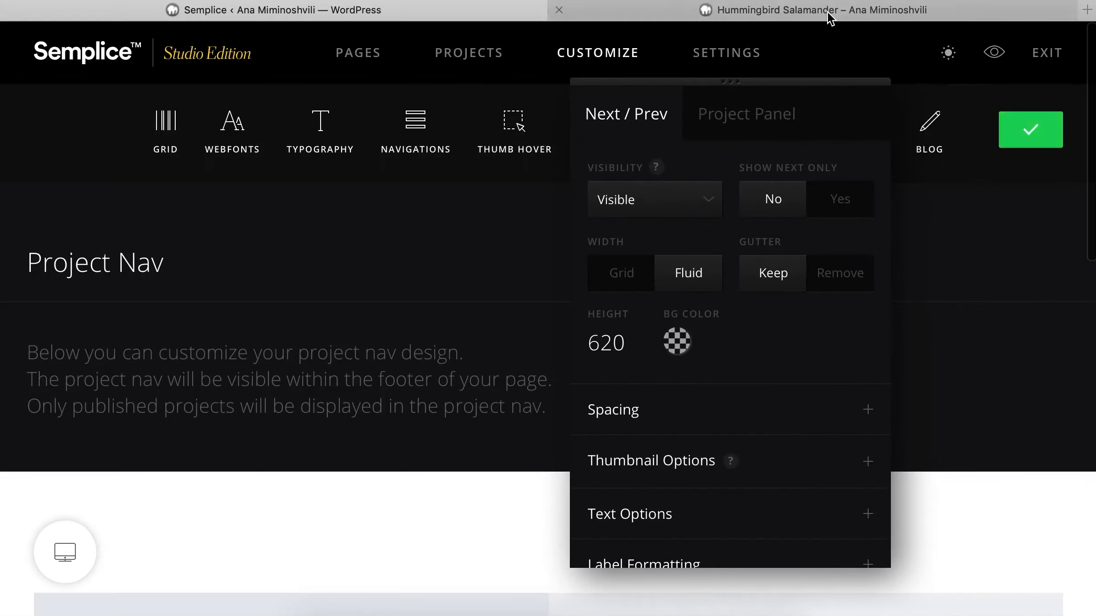
- Check the project navigation's background on the previewed Hummingbird Salamander page
{"action": "left_click", "coordinate": [831, 9]}
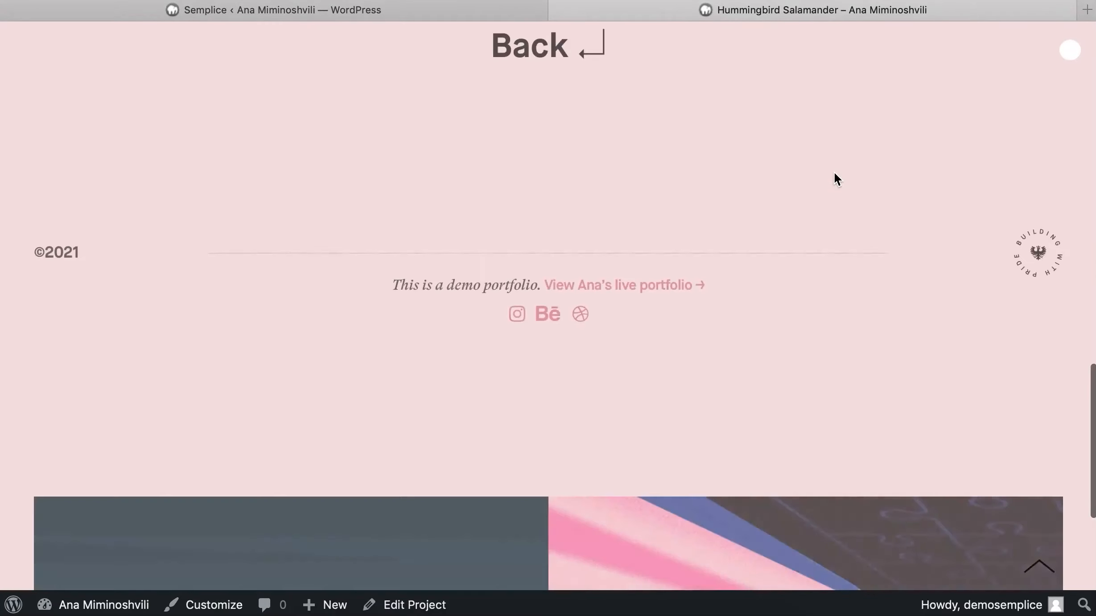
{"action": "scroll", "coordinate": [833, 174], "scroll_direction": "down", "scroll_amount": 8}
{"action": "scroll", "coordinate": [831, 178], "scroll_direction": "up", "scroll_amount": 9}
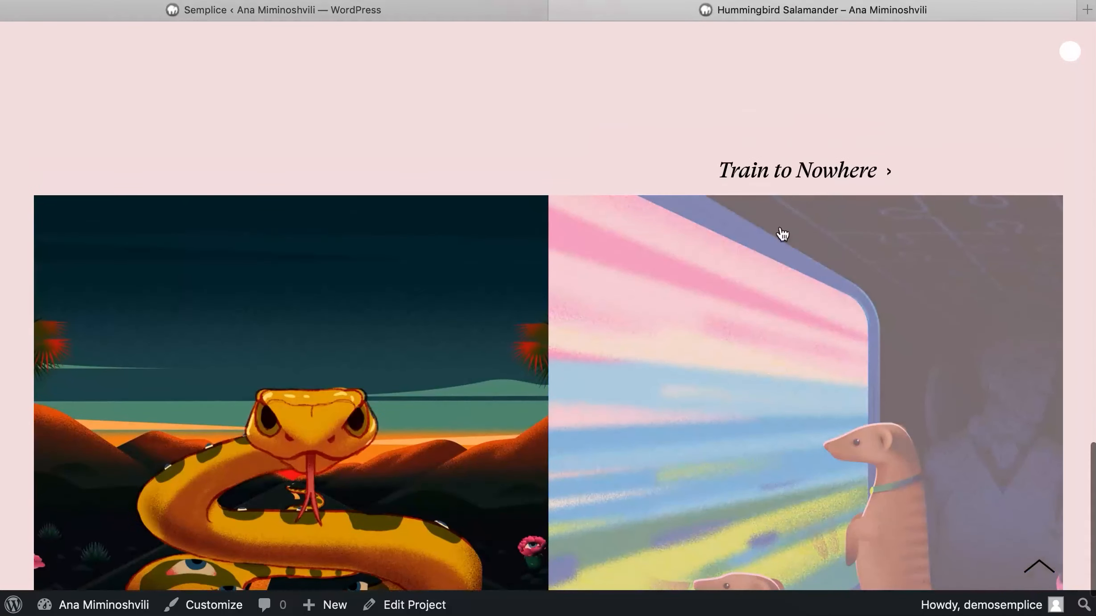
{"action": "scroll", "coordinate": [653, 408], "scroll_direction": "up", "scroll_amount": 20}
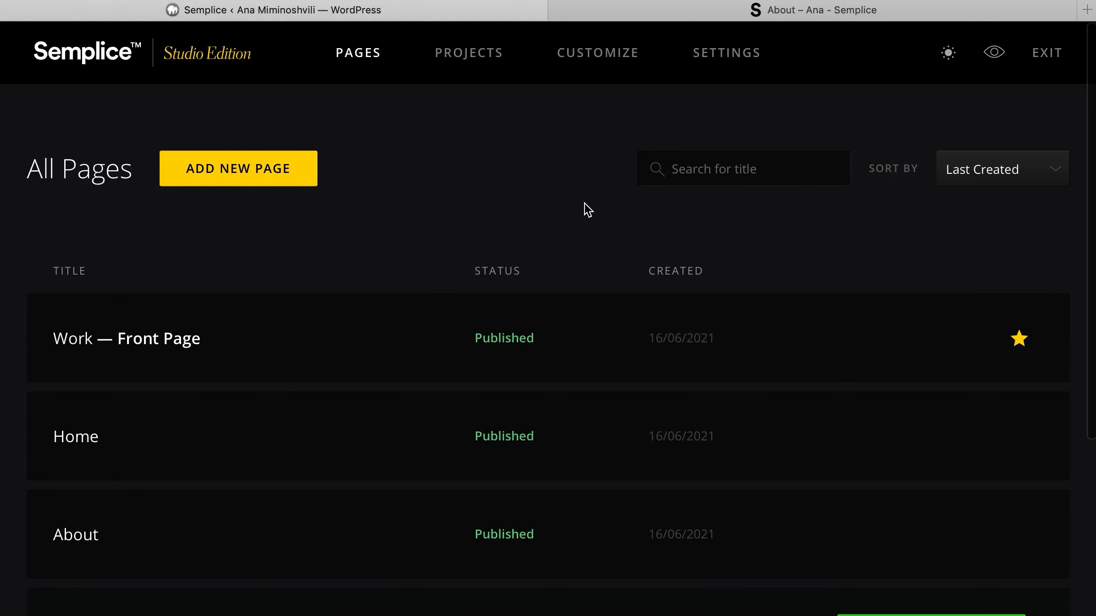
- Examine the reference site's About page from the biography and awards down to the footer
{"action": "left_click", "coordinate": [659, 13]}
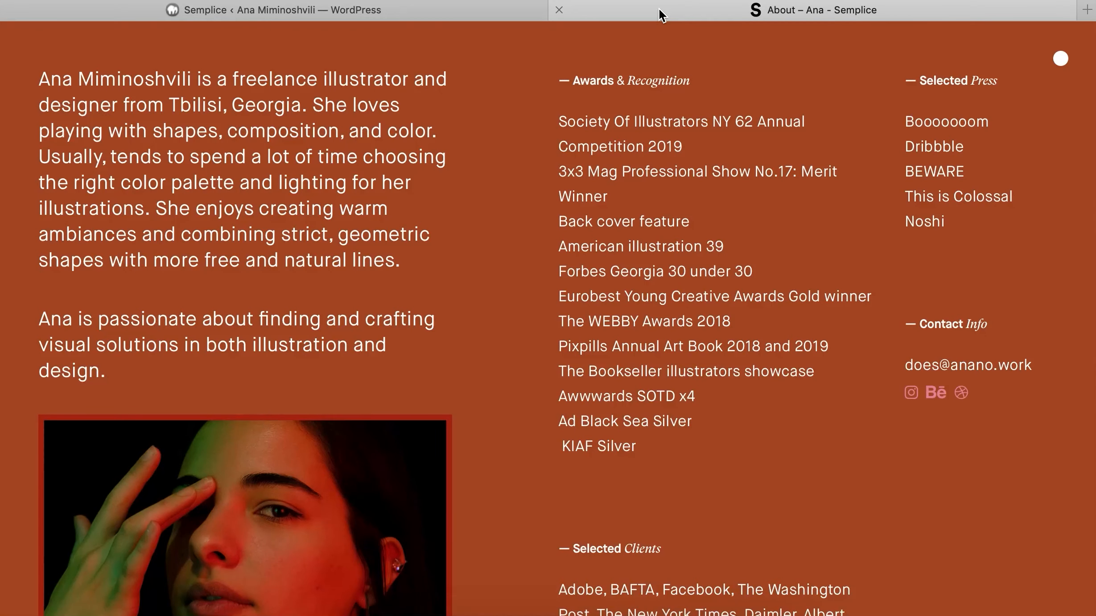
{"action": "scroll", "coordinate": [626, 187], "scroll_direction": "down", "scroll_amount": 10}
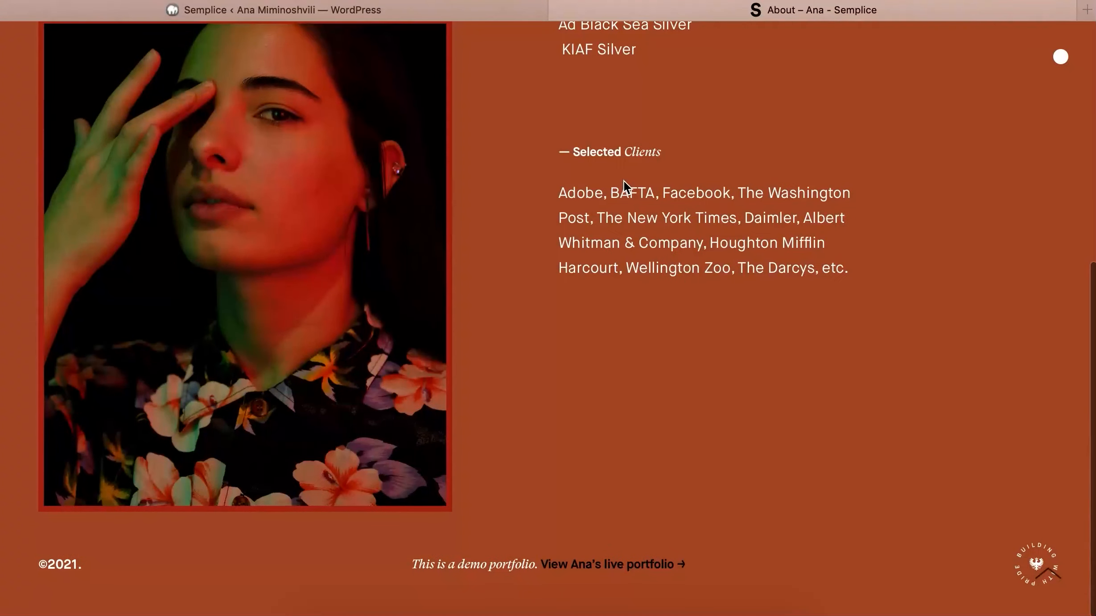
{"action": "scroll", "coordinate": [626, 188], "scroll_direction": "up", "scroll_amount": 6}
{"action": "scroll", "coordinate": [624, 180], "scroll_direction": "up", "scroll_amount": 3}
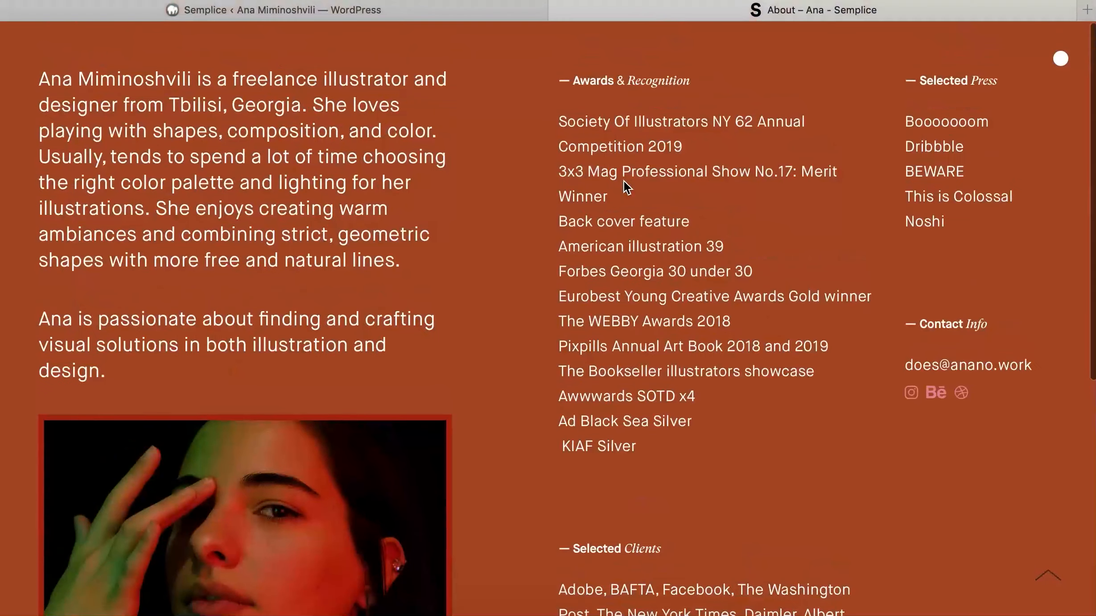
- Return to the Semplice page list and open the empty page in the editor
{"action": "left_click", "coordinate": [419, 15]}
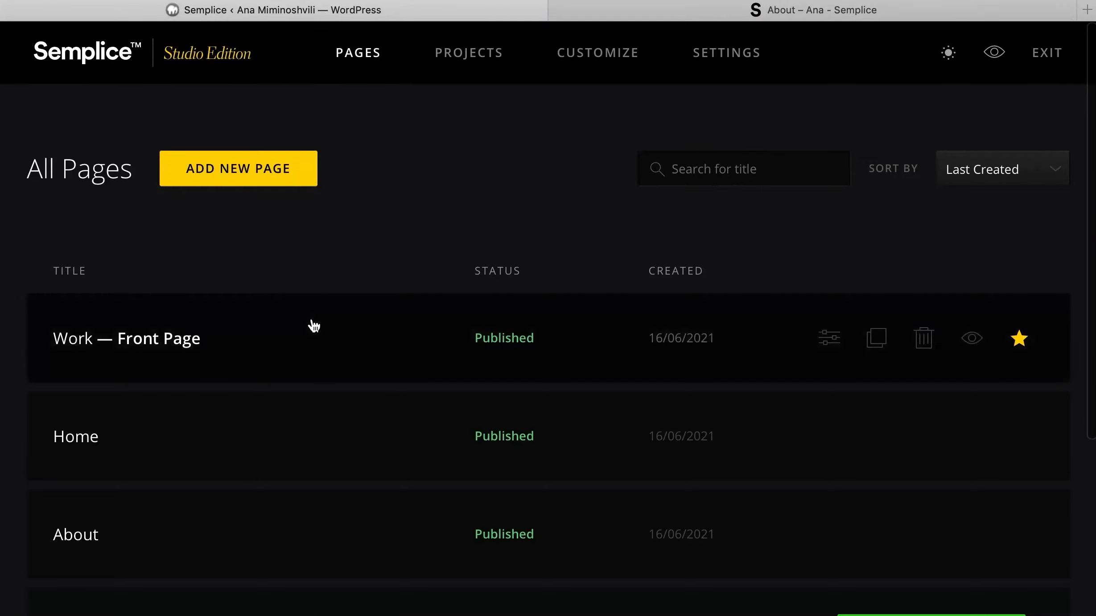
{"action": "scroll", "coordinate": [311, 325], "scroll_direction": "down", "scroll_amount": 2}
{"action": "left_click", "coordinate": [291, 465]}
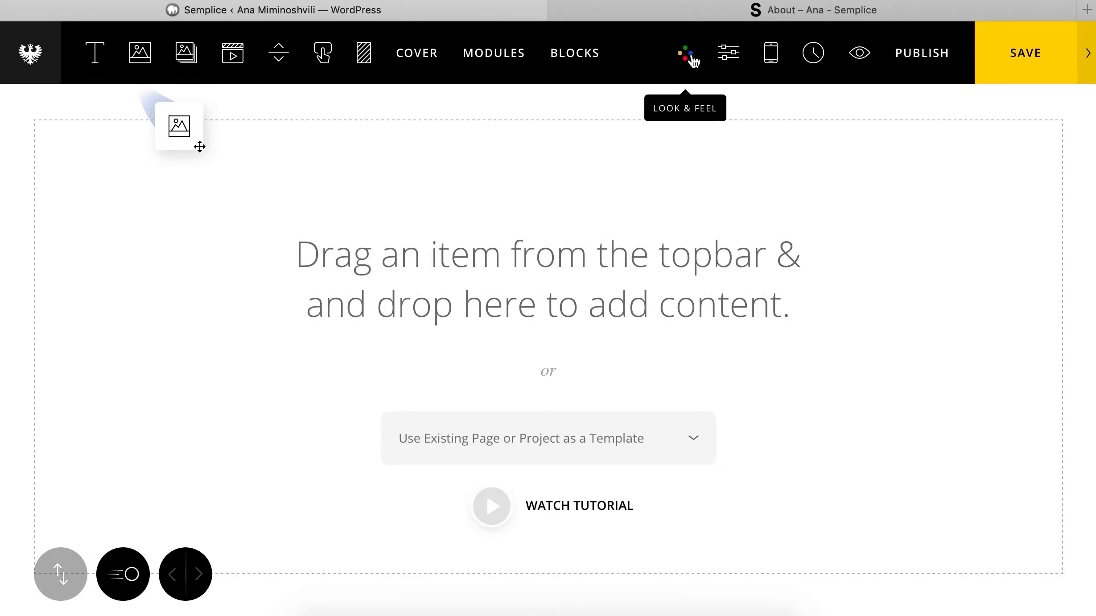
- Set the page's background colour to #AC4D22 in the Look & Feel options
{"action": "left_click", "coordinate": [691, 59]}
{"action": "left_click", "coordinate": [404, 139]}
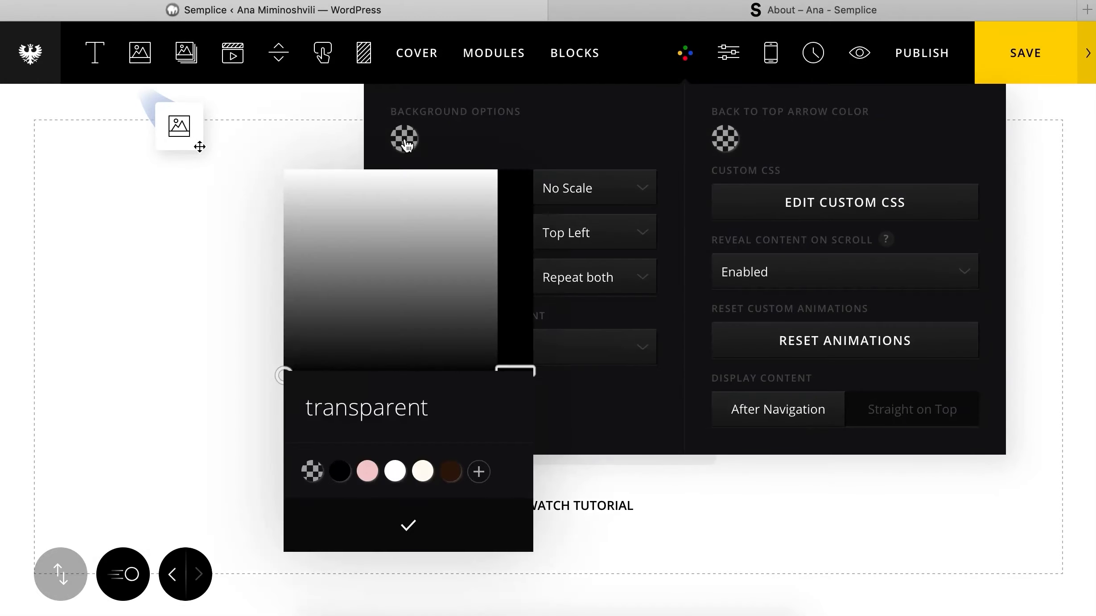
{"action": "double_click", "coordinate": [301, 407]}
{"action": "type", "text": "#"}
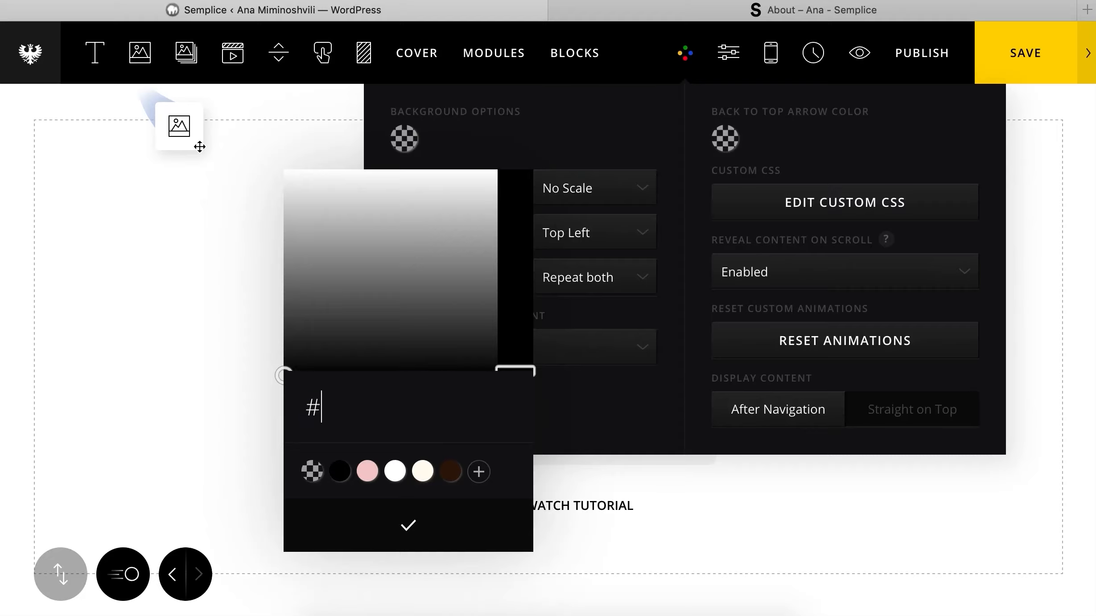
{"action": "type", "text": "AC4D"}
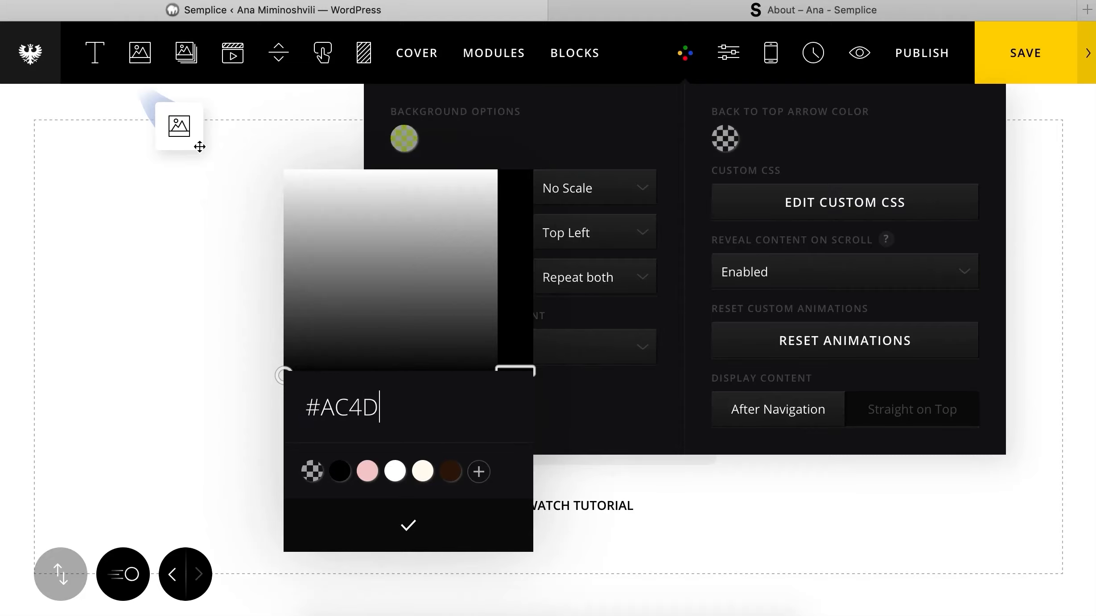
{"action": "type", "text": "22"}
{"action": "left_click", "coordinate": [404, 529]}
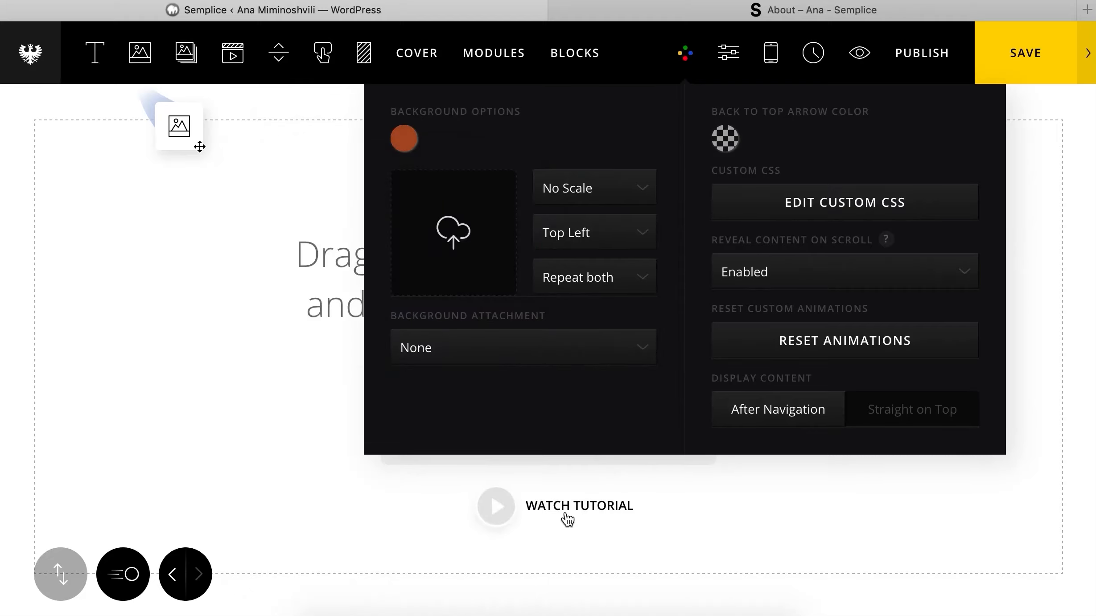
{"action": "left_click", "coordinate": [566, 508]}
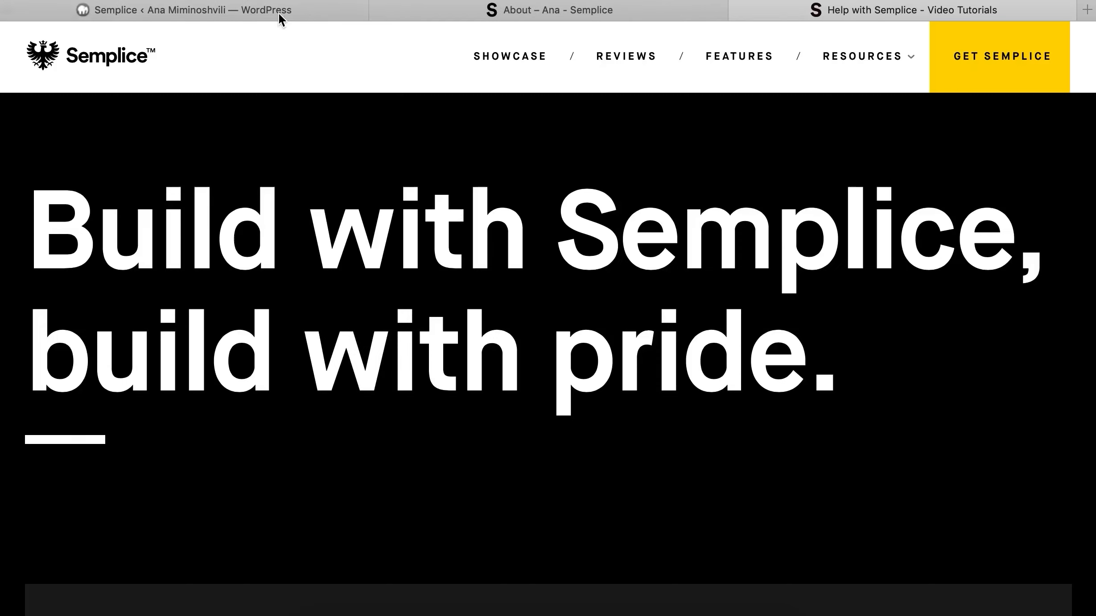
{"action": "left_click", "coordinate": [278, 12]}
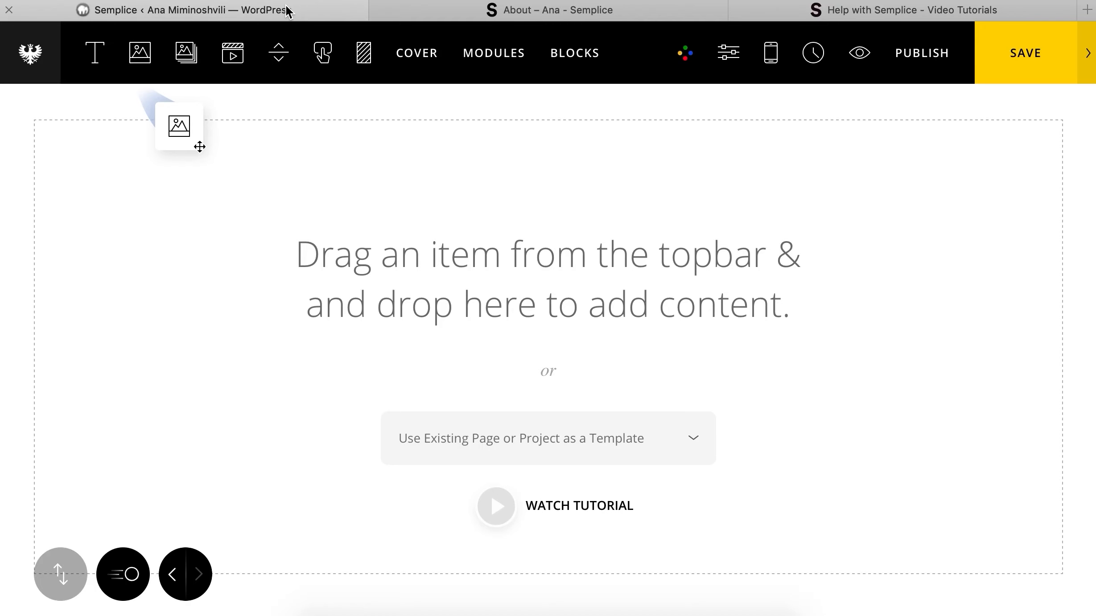
{"action": "left_click", "coordinate": [738, 10]}
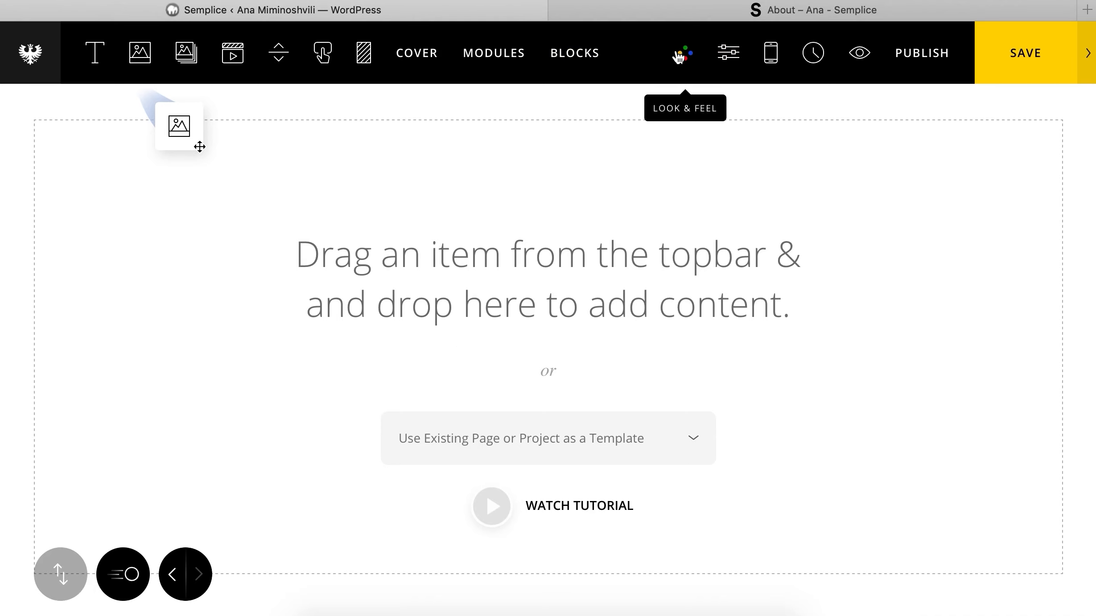
- Copy the two-paragraph biography from the reference site's About page
{"action": "left_click", "coordinate": [640, 16]}
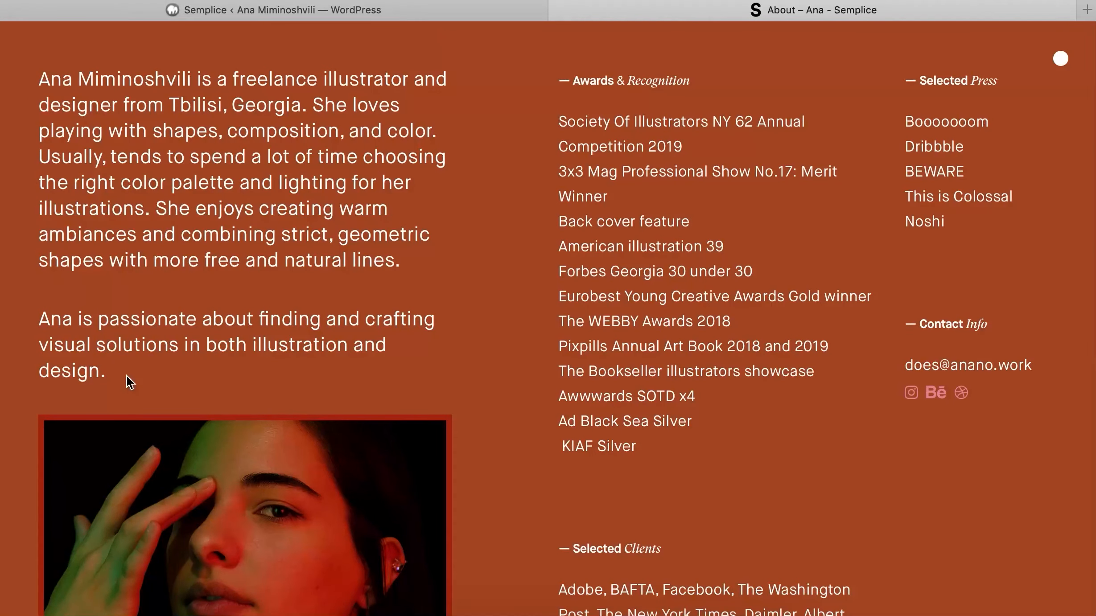
{"action": "left_click_drag", "start_coordinate": [127, 376], "coordinate": [41, 90]}
{"action": "key", "text": "super+c"}
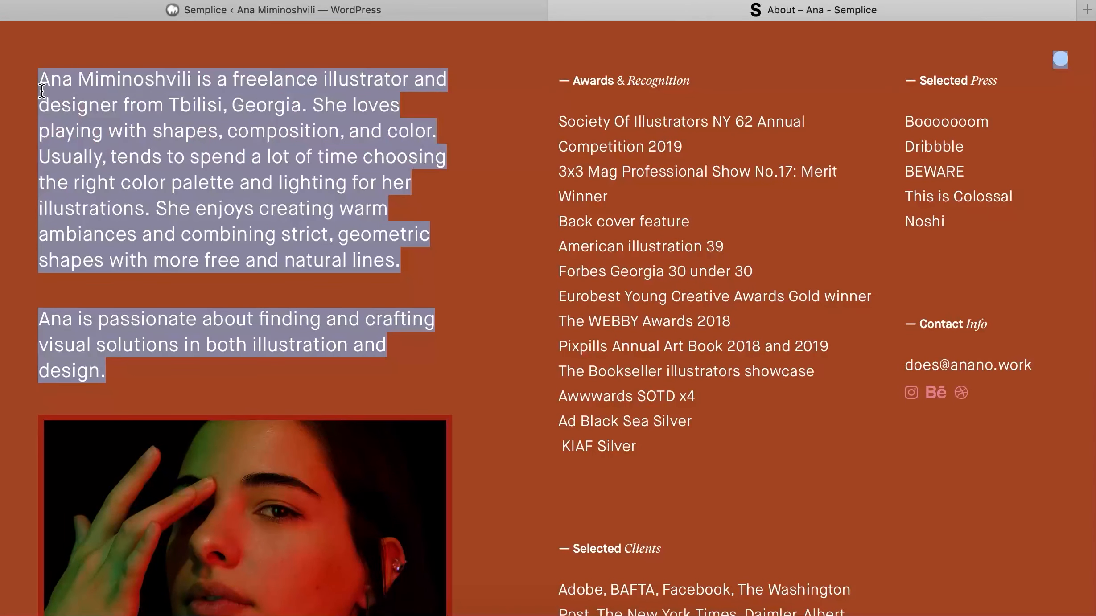
- Add a text module to the empty page, replace its default text with the copied biography and remove the blank first line
{"action": "left_click", "coordinate": [313, 11]}
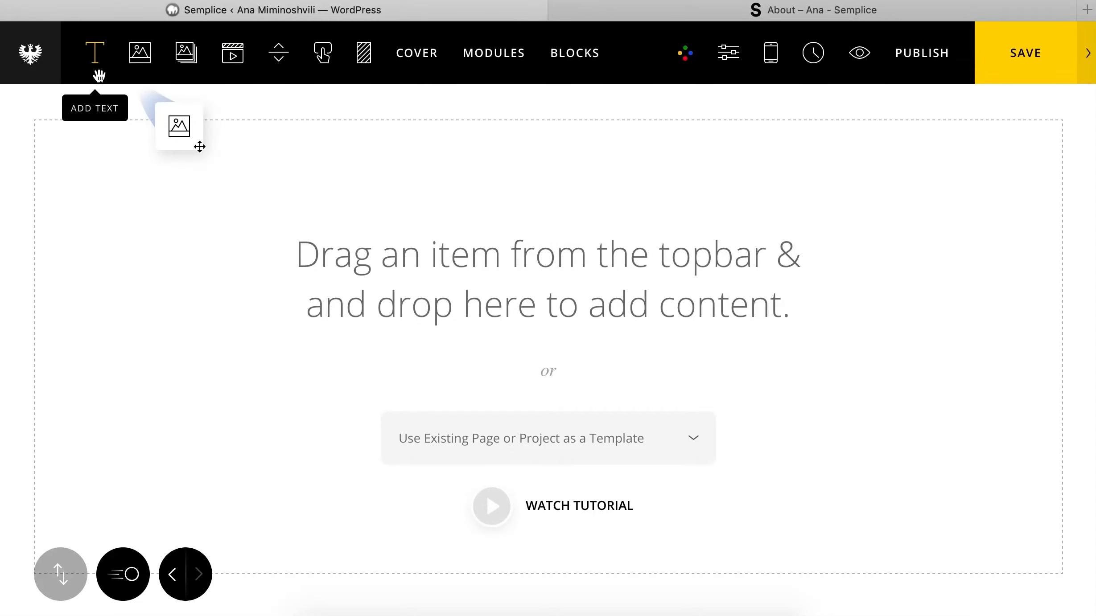
{"action": "left_click_drag", "start_coordinate": [199, 147], "coordinate": [446, 297]}
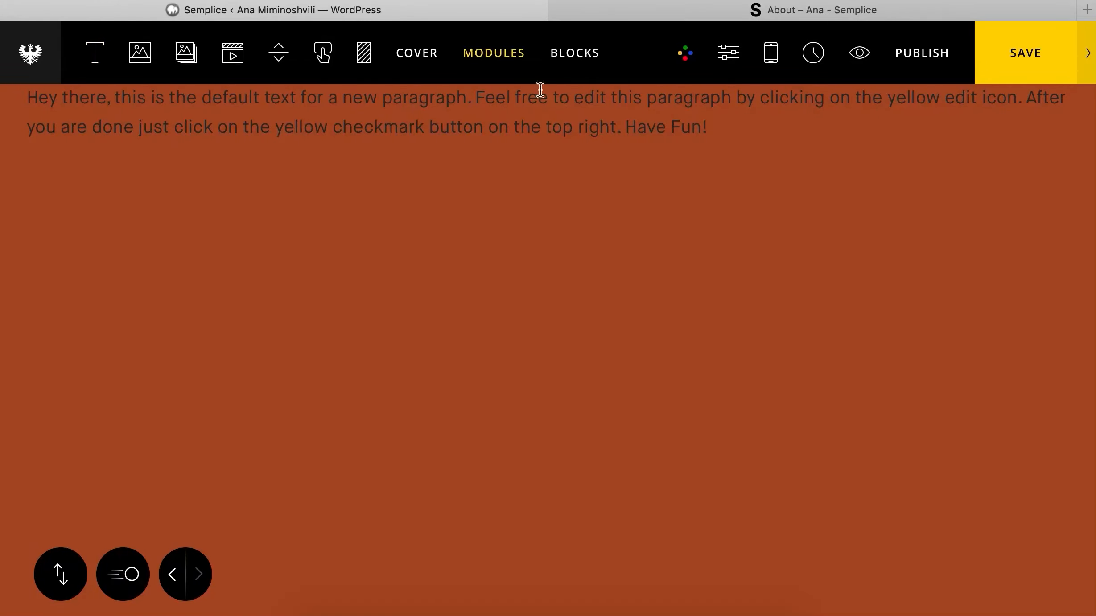
{"action": "mouse_move", "coordinate": [448, 107]}
{"action": "left_click", "coordinate": [549, 117]}
{"action": "key", "text": "super+a"}
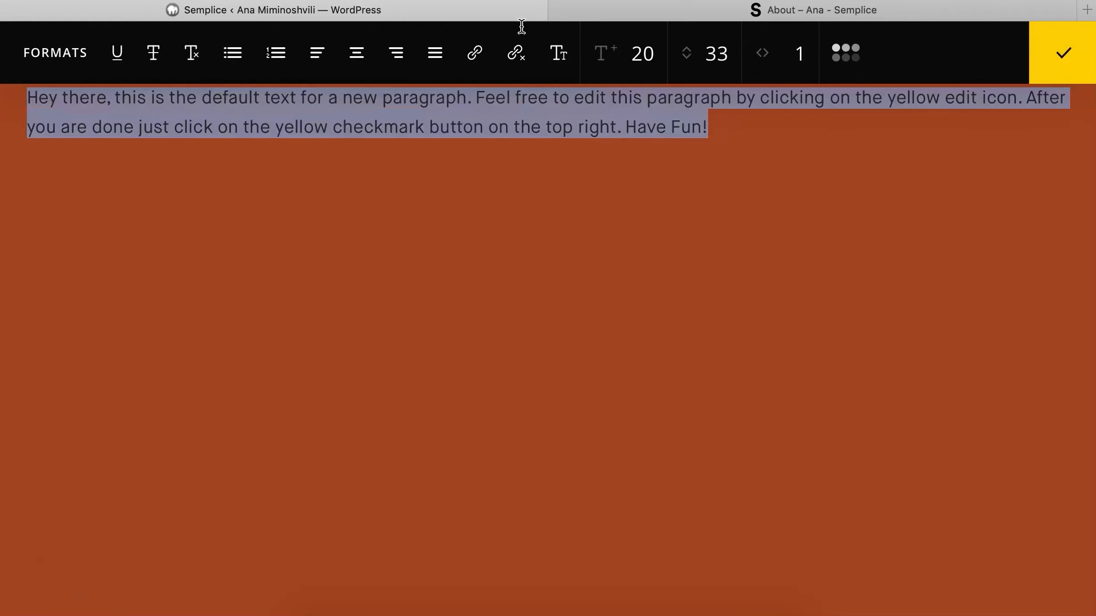
{"action": "key", "text": "super+v"}
{"action": "key", "text": "super+a"}
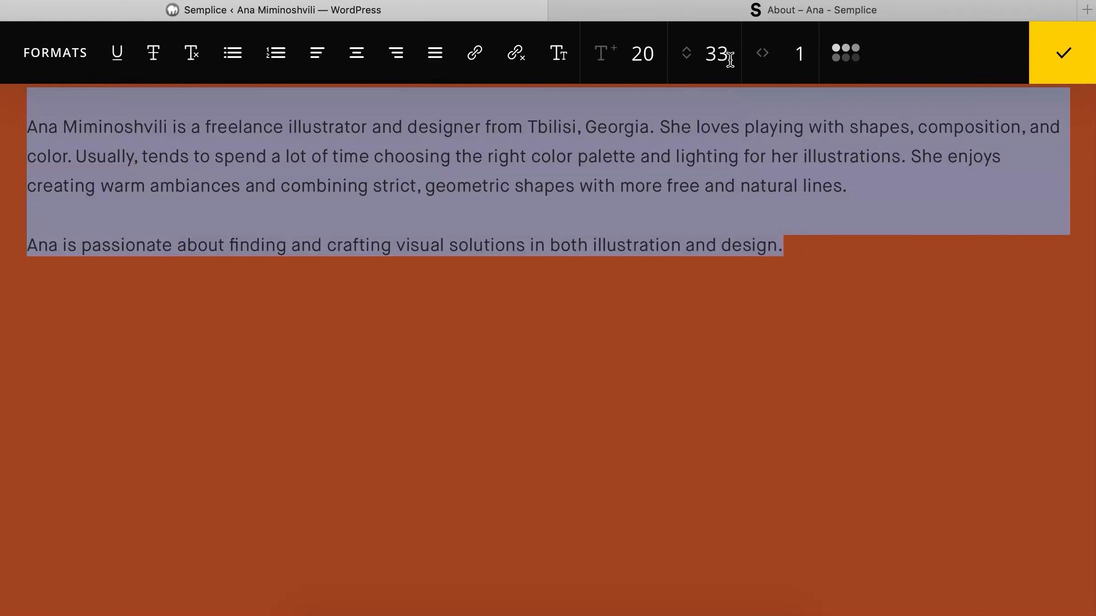
{"action": "left_click", "coordinate": [33, 122]}
{"action": "key", "text": "BackSpace"}
- Colour the whole biography text white (#ffffff) and finish the text edit
{"action": "key", "text": "super+a"}
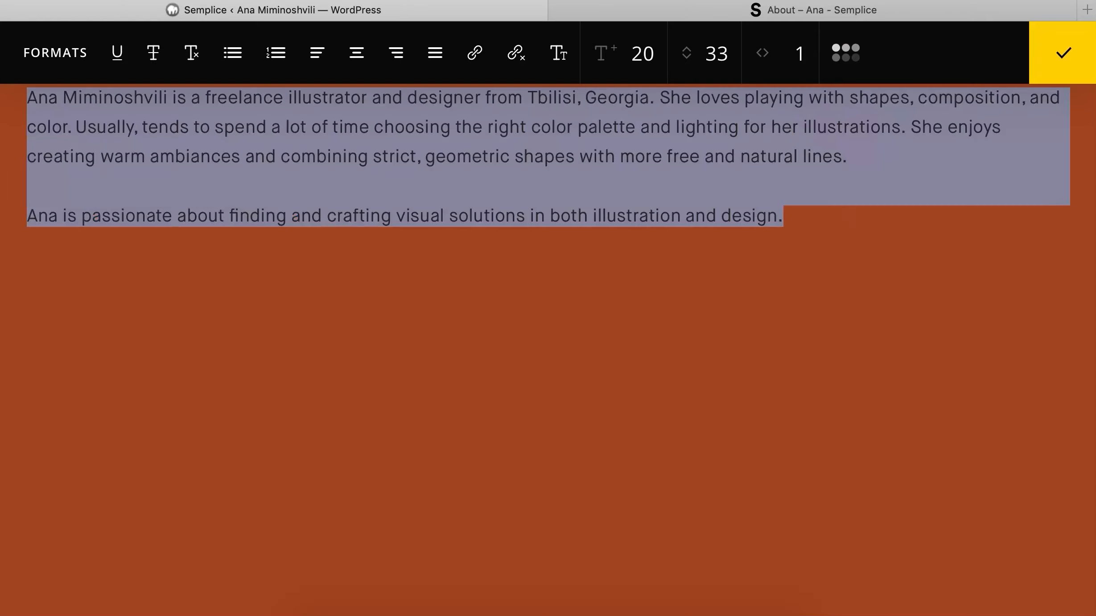
{"action": "left_click", "coordinate": [846, 53]}
{"action": "left_click", "coordinate": [837, 385]}
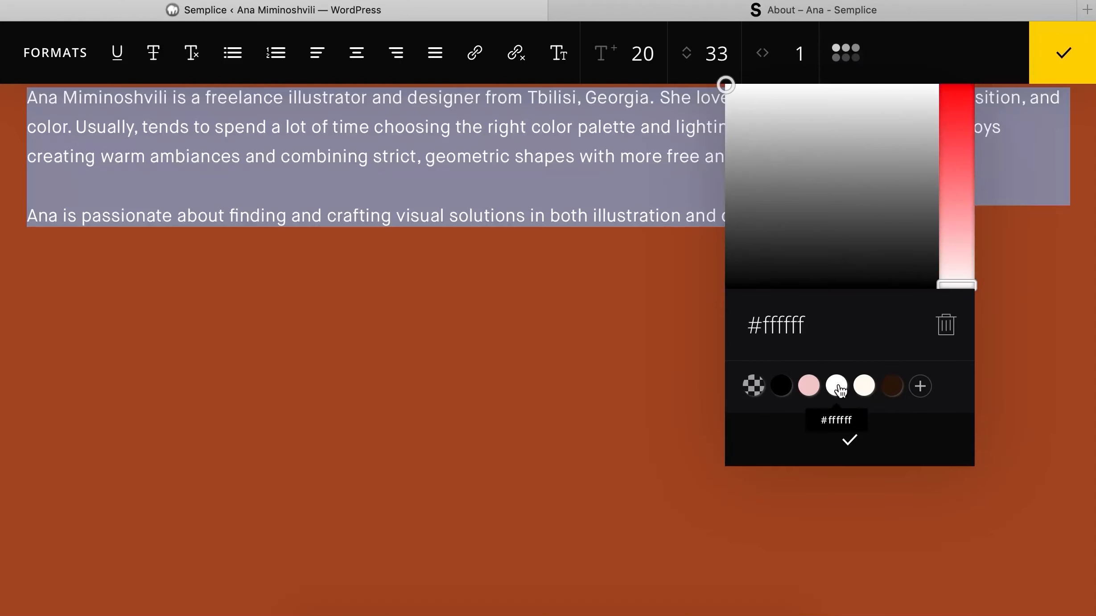
{"action": "left_click", "coordinate": [851, 441]}
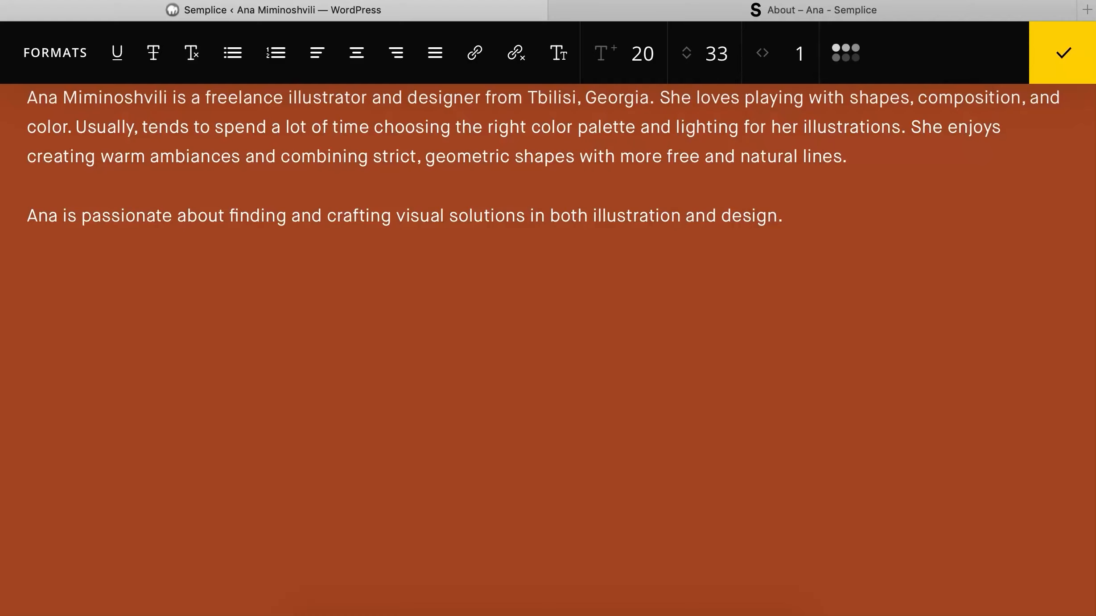
{"action": "left_click", "coordinate": [797, 10]}
{"action": "left_click", "coordinate": [498, 11]}
{"action": "left_click", "coordinate": [1050, 79]}
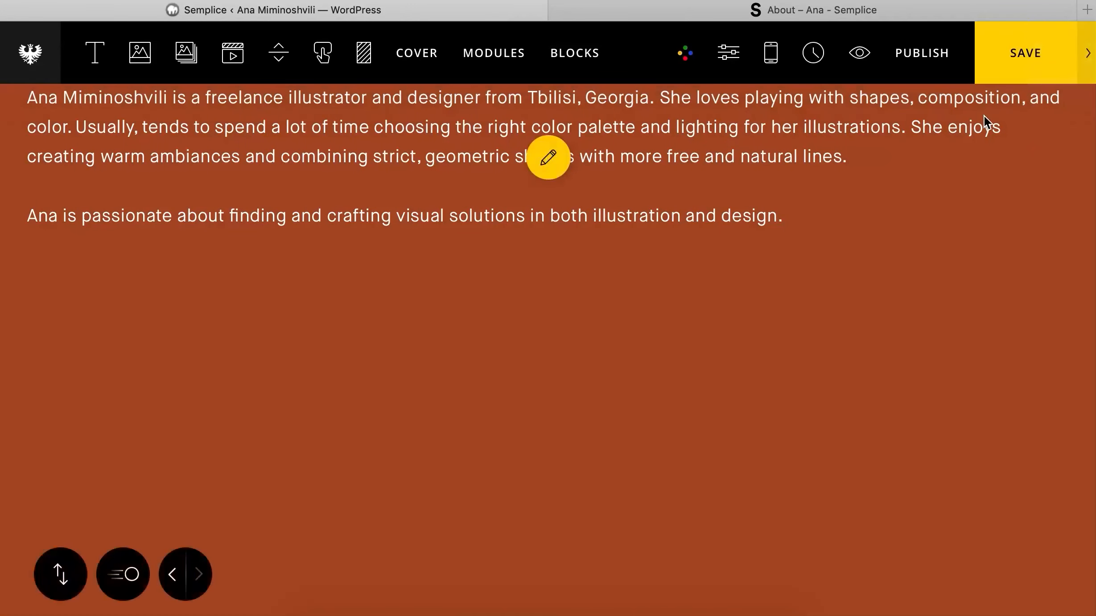
- Narrow the biography's column to about two-fifths of the page width
{"action": "left_click", "coordinate": [984, 118]}
{"action": "left_click_drag", "start_coordinate": [1068, 132], "coordinate": [497, 156]}
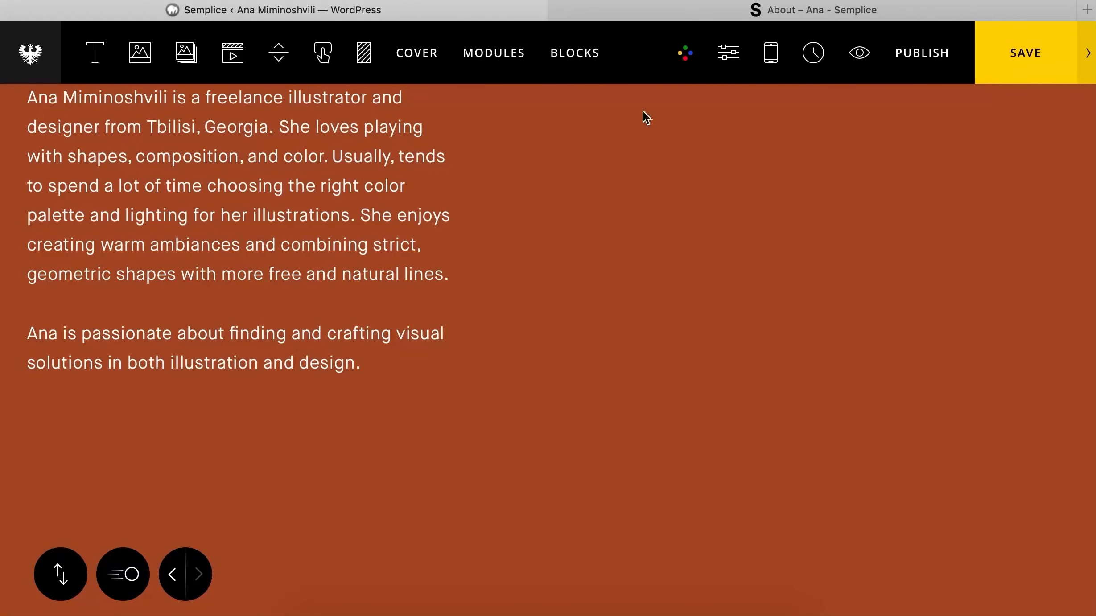
- Compare the biography with the reference page and set its font size to 22 and its line height to 31
{"action": "left_click", "coordinate": [677, 18]}
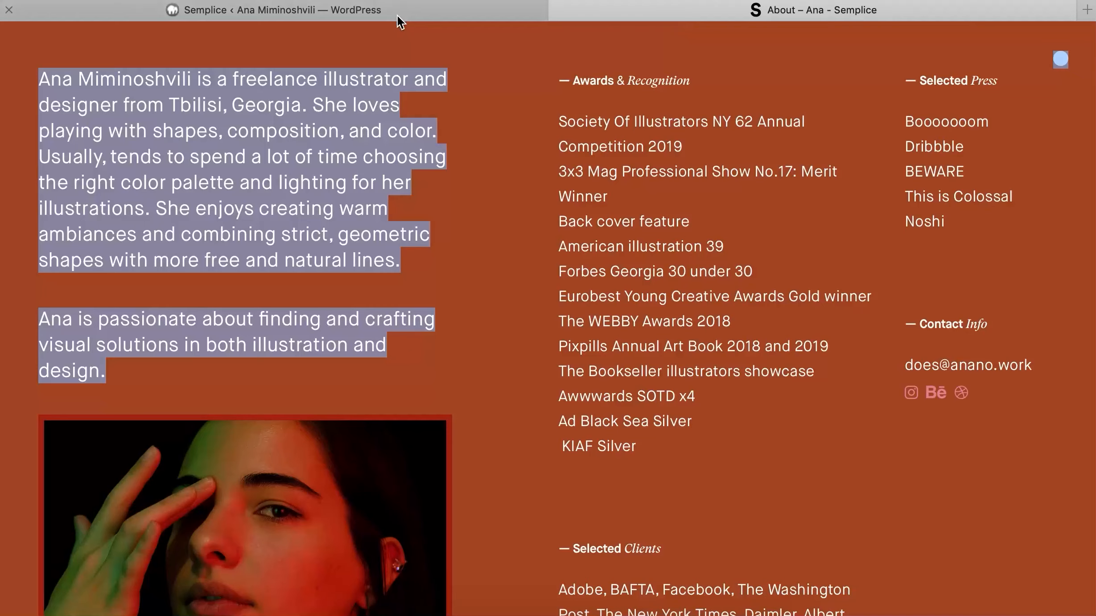
{"action": "left_click", "coordinate": [451, 115]}
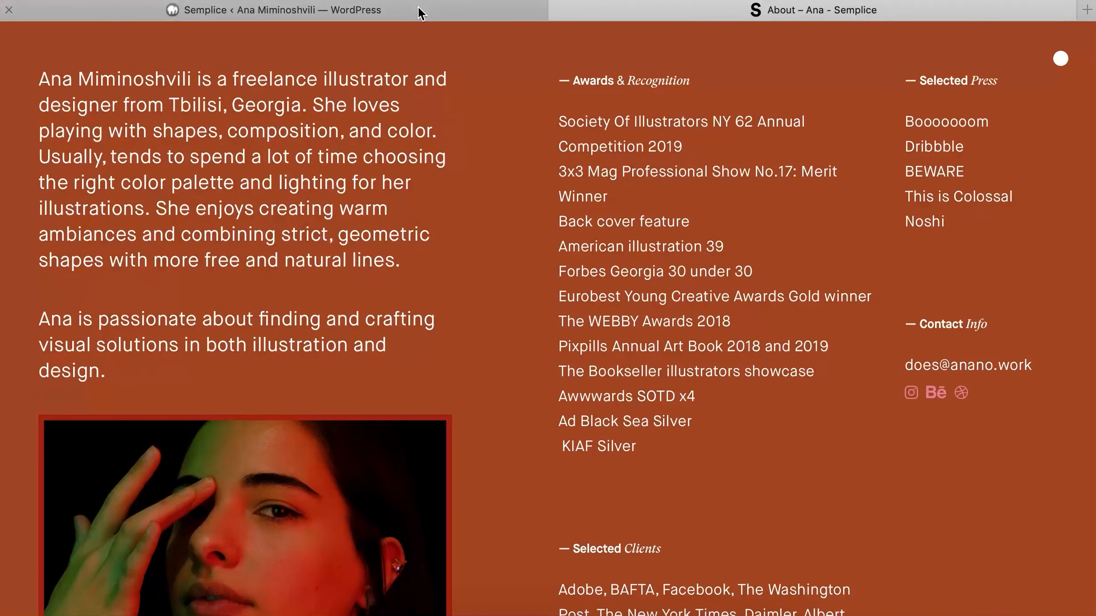
{"action": "left_click", "coordinate": [419, 14]}
{"action": "left_click", "coordinate": [276, 212]}
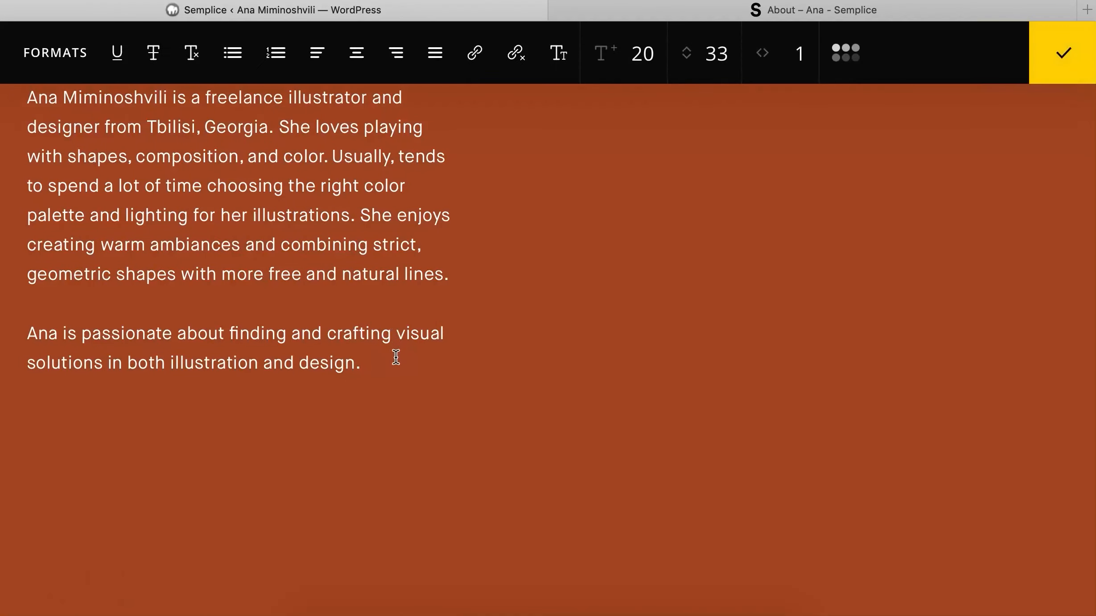
{"action": "left_click_drag", "start_coordinate": [395, 356], "coordinate": [352, 9]}
{"action": "mouse_move", "coordinate": [650, 57]}
{"action": "left_mouse_down"}
{"action": "mouse_move", "coordinate": [710, 53]}
{"action": "mouse_move", "coordinate": [660, 52]}
{"action": "left_mouse_up"}
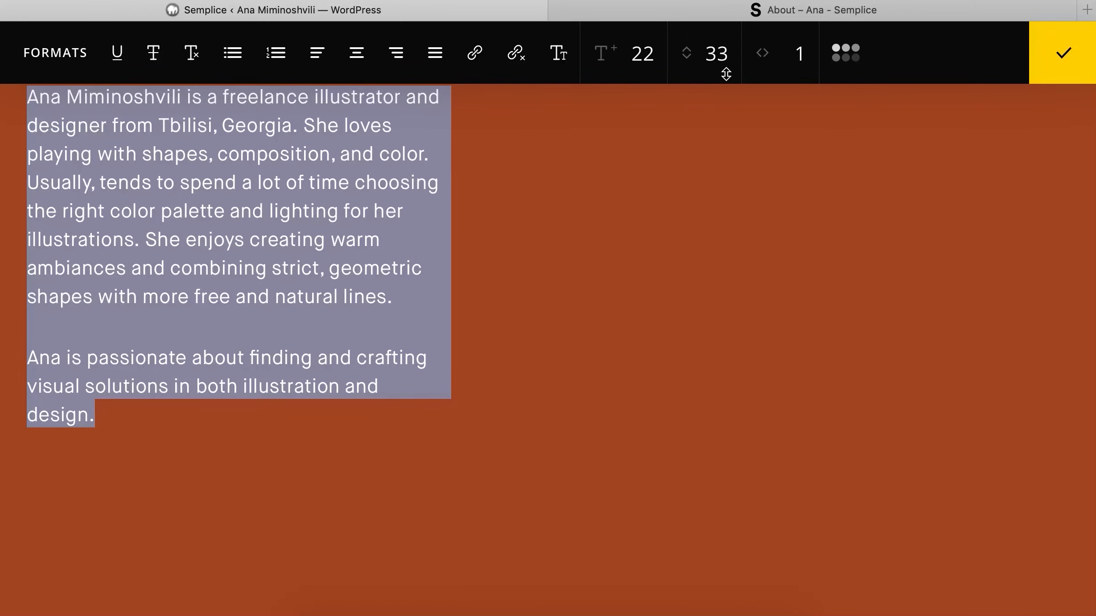
{"action": "left_click_drag", "start_coordinate": [726, 73], "coordinate": [725, 79]}
{"action": "left_click", "coordinate": [775, 17]}
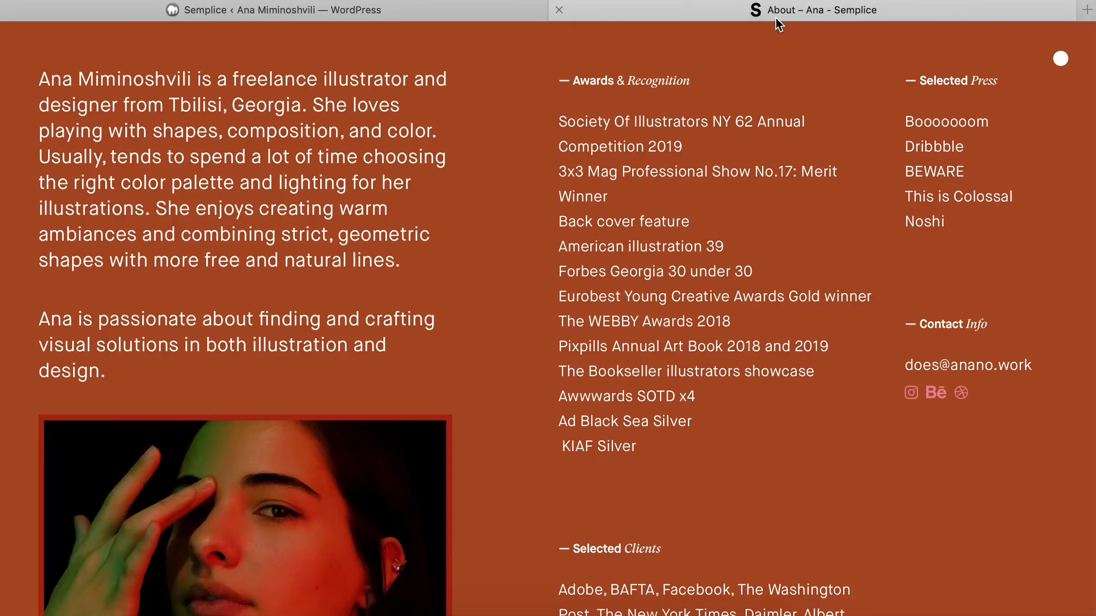
{"action": "left_click", "coordinate": [511, 13]}
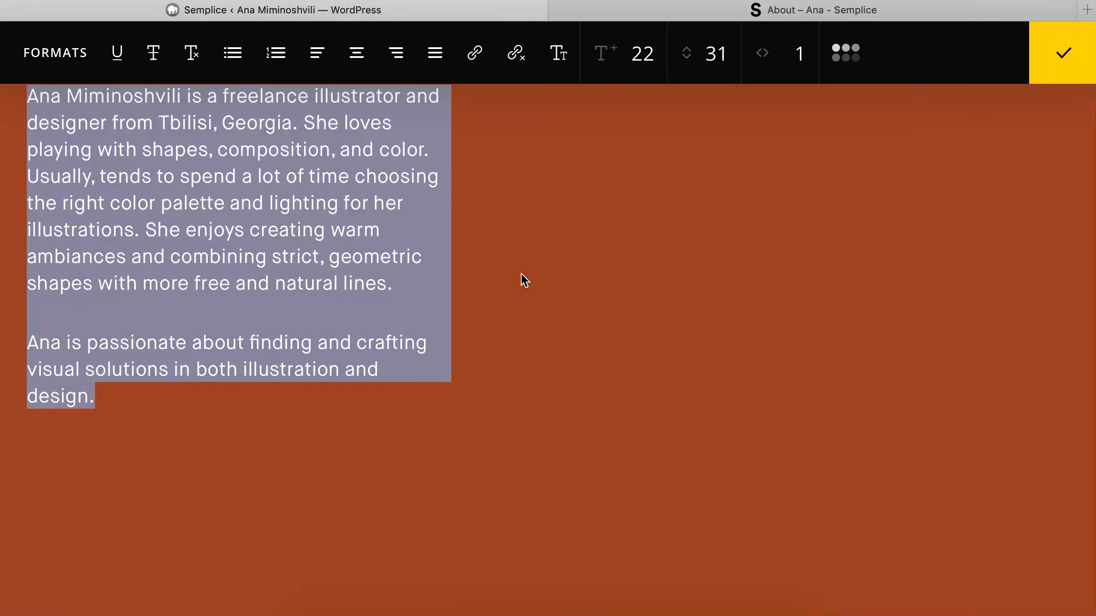
{"action": "left_click", "coordinate": [1061, 72]}
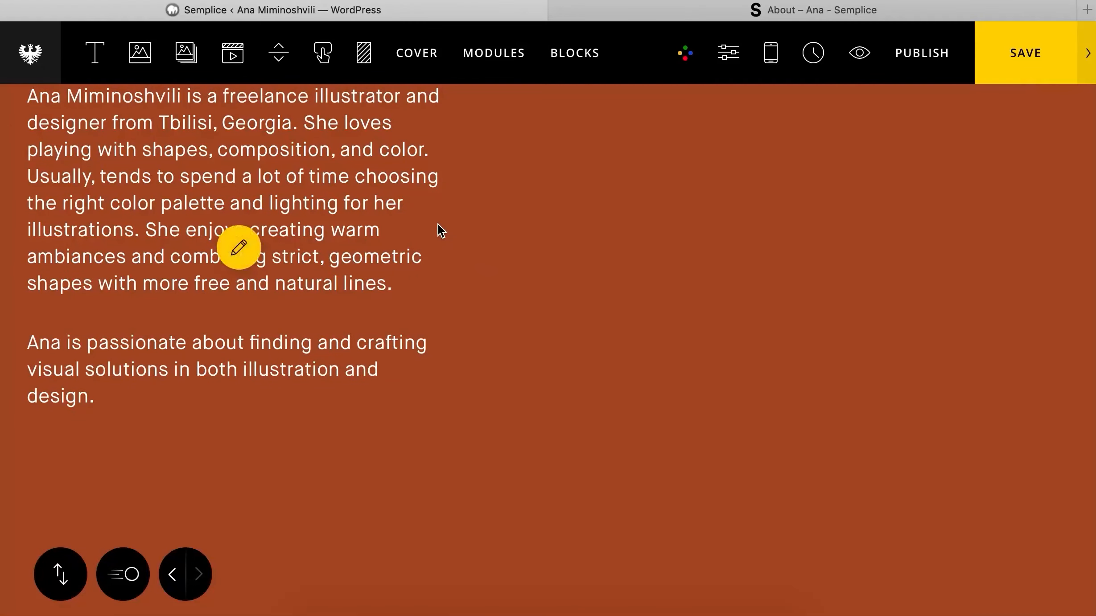
- Set the biography module's right spacing to 45 and its section's top spacing to 60
{"action": "left_click", "coordinate": [437, 225]}
{"action": "left_click_drag", "start_coordinate": [838, 186], "coordinate": [852, 74]}
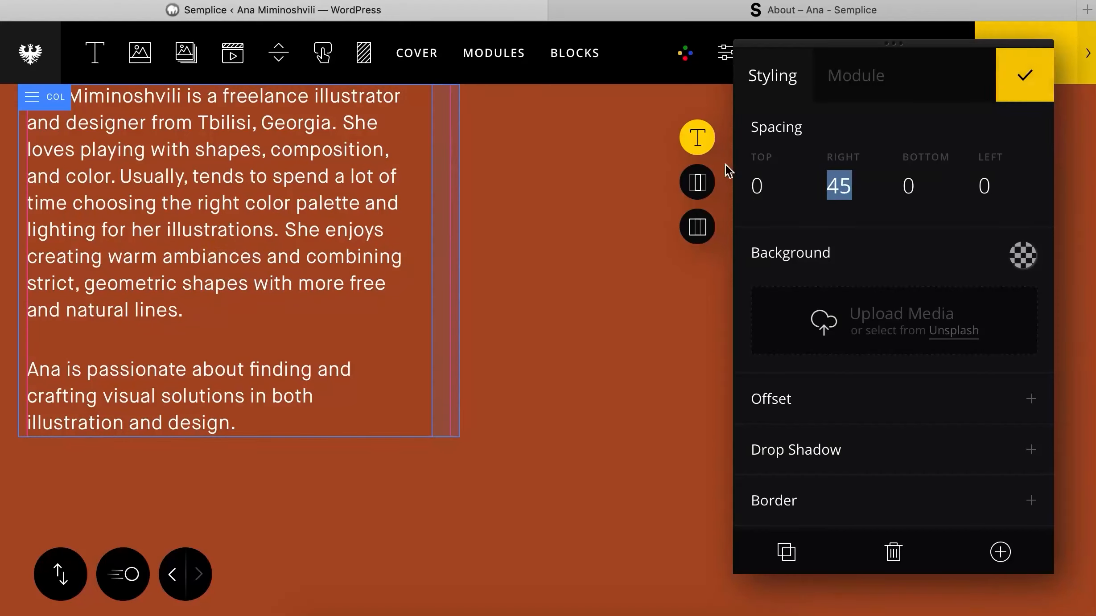
{"action": "left_click", "coordinate": [709, 221]}
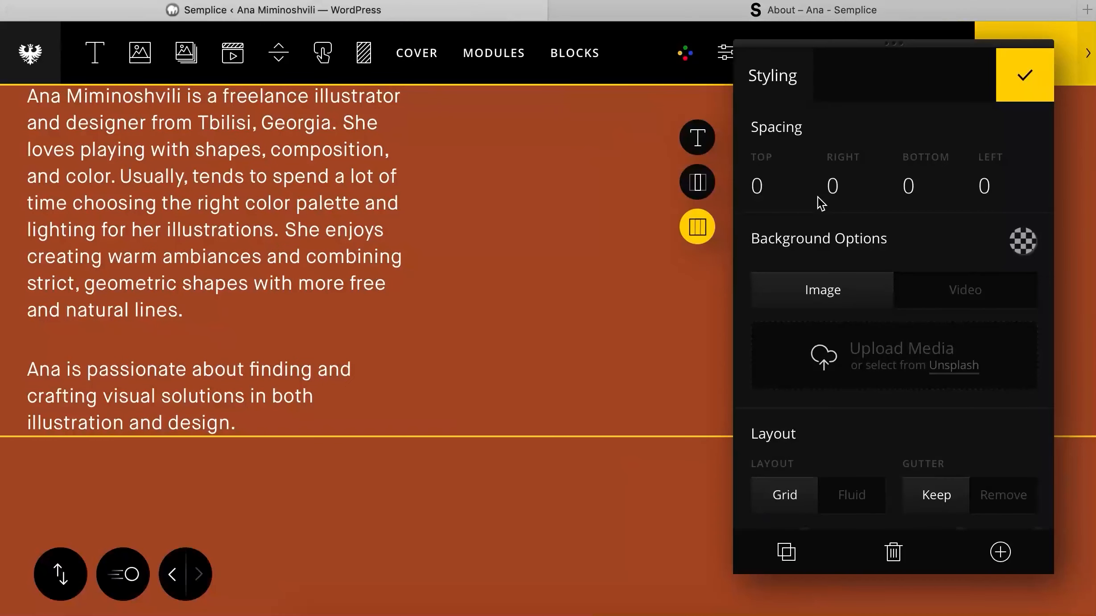
{"action": "left_click_drag", "start_coordinate": [777, 196], "coordinate": [781, 32]}
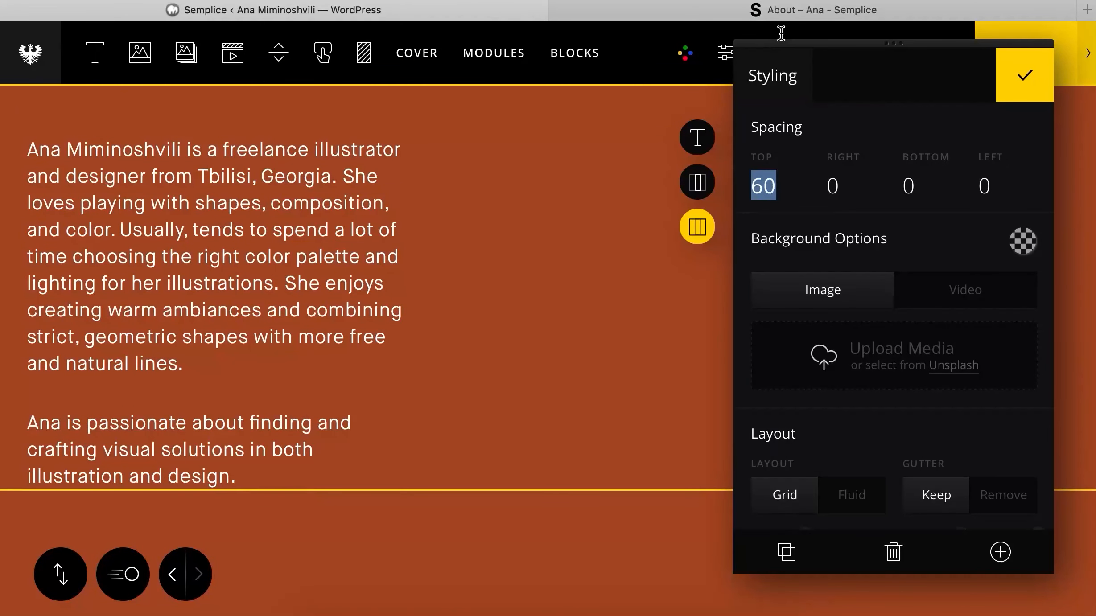
{"action": "left_click", "coordinate": [1011, 92]}
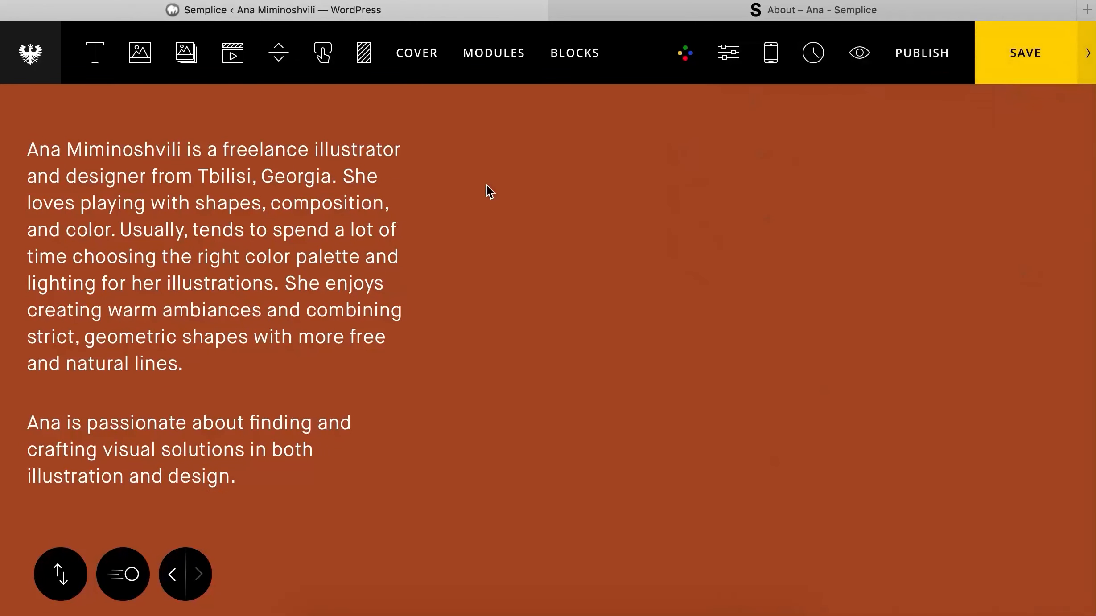
- Place an image module directly below the biography in the same column, following the reference layout
{"action": "left_click", "coordinate": [763, 13]}
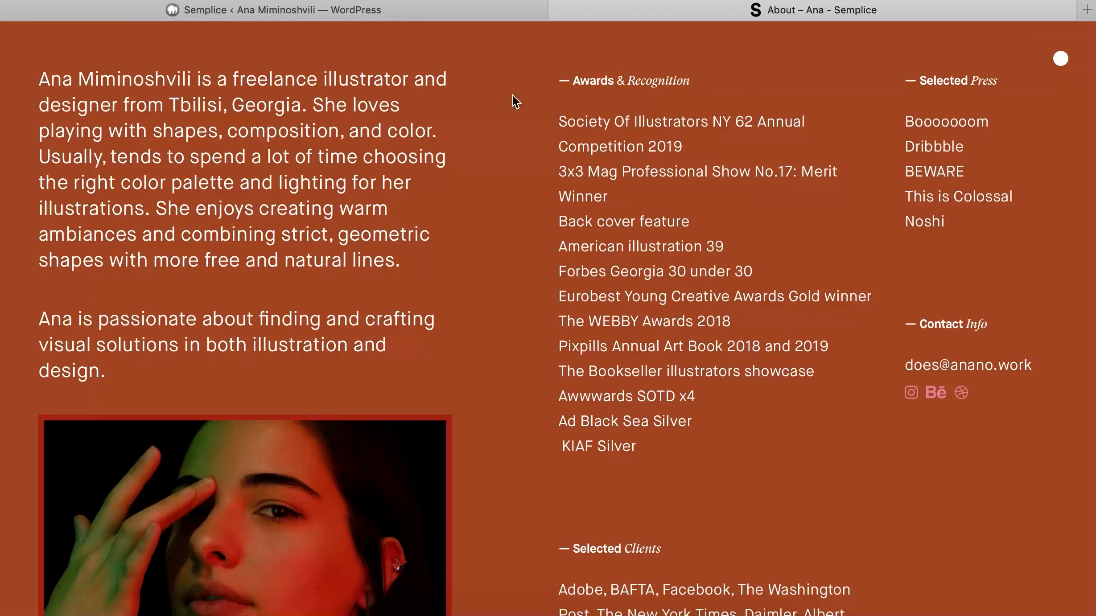
{"action": "left_click", "coordinate": [404, 11]}
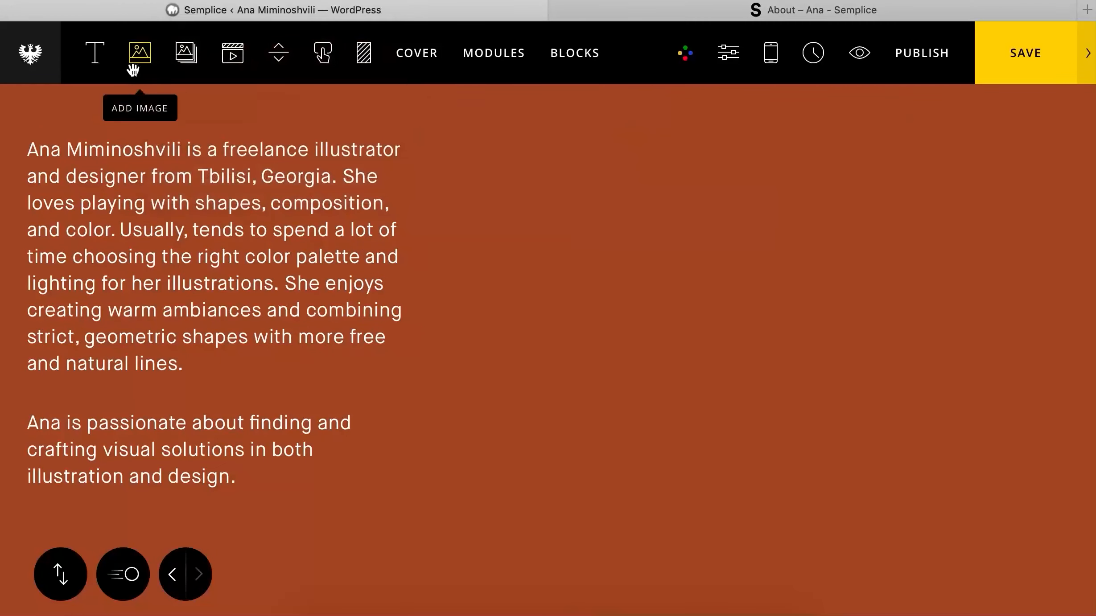
{"action": "left_click_drag", "start_coordinate": [140, 54], "coordinate": [244, 433]}
{"action": "scroll", "coordinate": [250, 305], "scroll_direction": "up", "scroll_amount": 6}
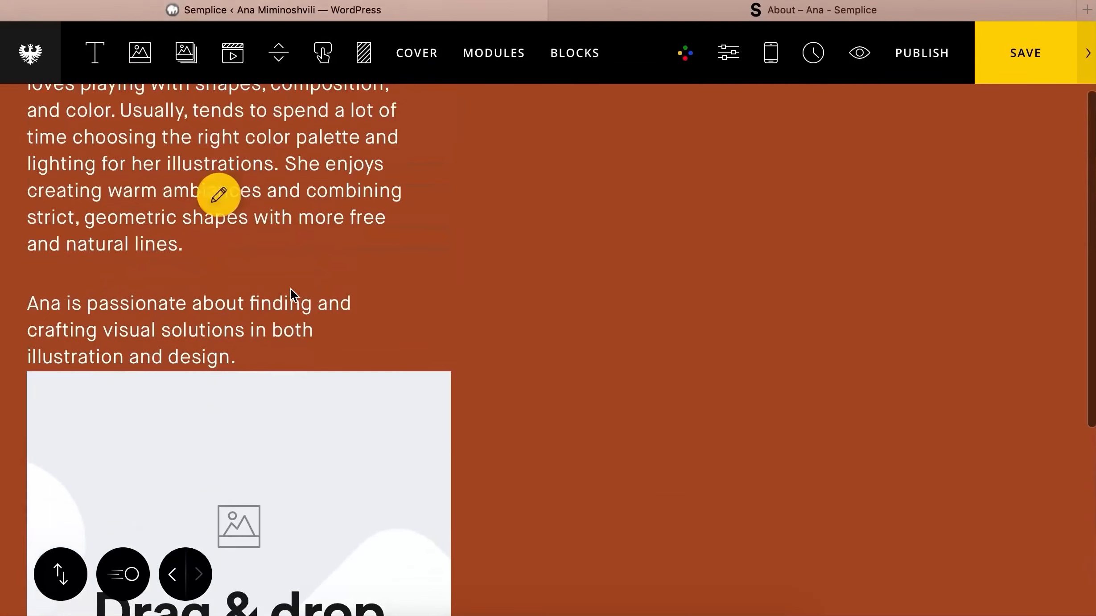
- Increase the biography module's bottom spacing to separate it from the image below, as on the reference page
{"action": "left_click", "coordinate": [321, 335]}
{"action": "left_click", "coordinate": [754, 5]}
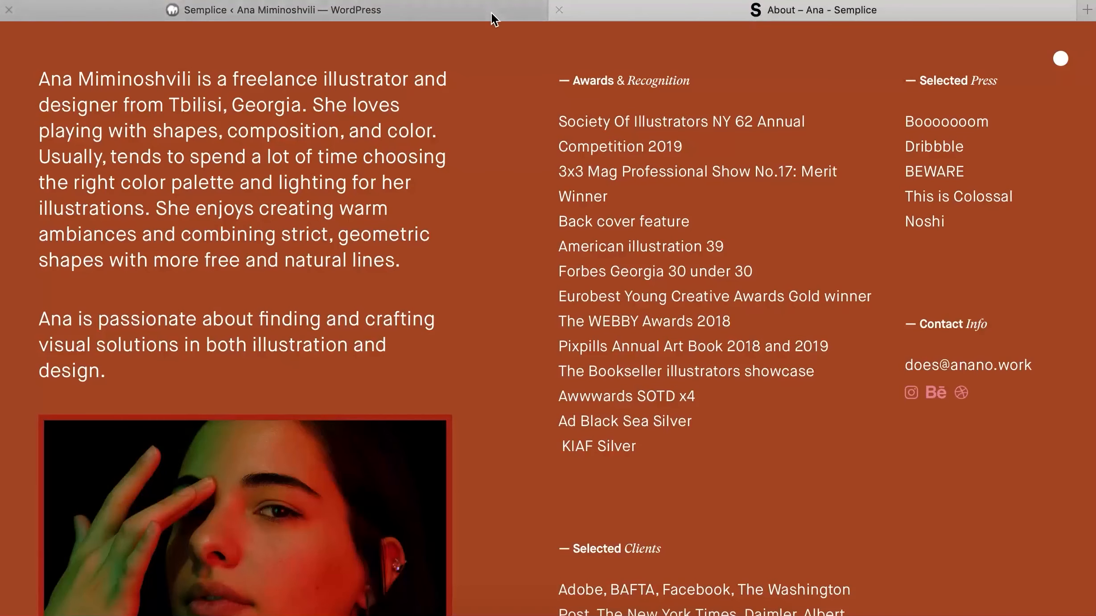
{"action": "left_click", "coordinate": [492, 16]}
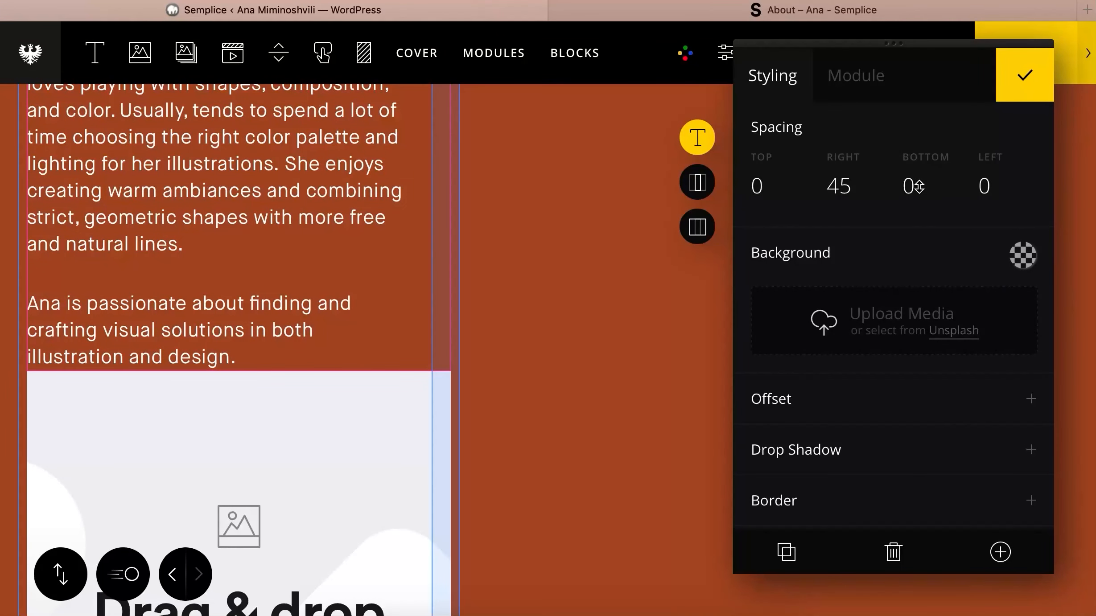
{"action": "left_click_drag", "start_coordinate": [918, 186], "coordinate": [920, 75]}
- Insert the portrait photo of the woman in the floral shirt from the media library into the image module
{"action": "scroll", "coordinate": [510, 363], "scroll_direction": "down", "scroll_amount": 3}
{"action": "left_click", "coordinate": [300, 442]}
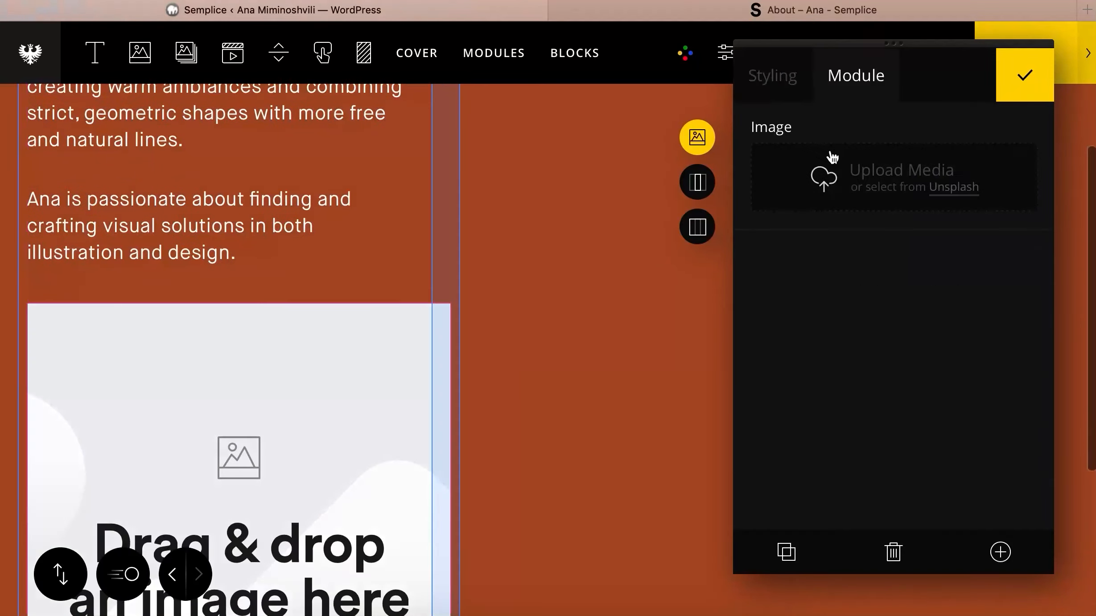
{"action": "left_click", "coordinate": [849, 178]}
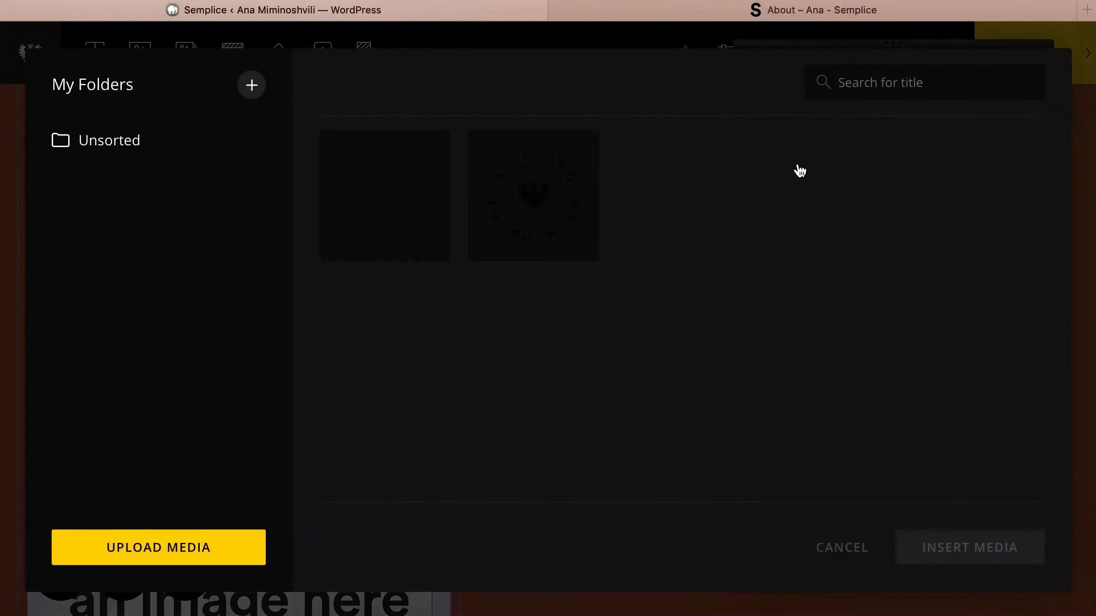
{"action": "scroll", "coordinate": [624, 258], "scroll_direction": "down", "scroll_amount": 5}
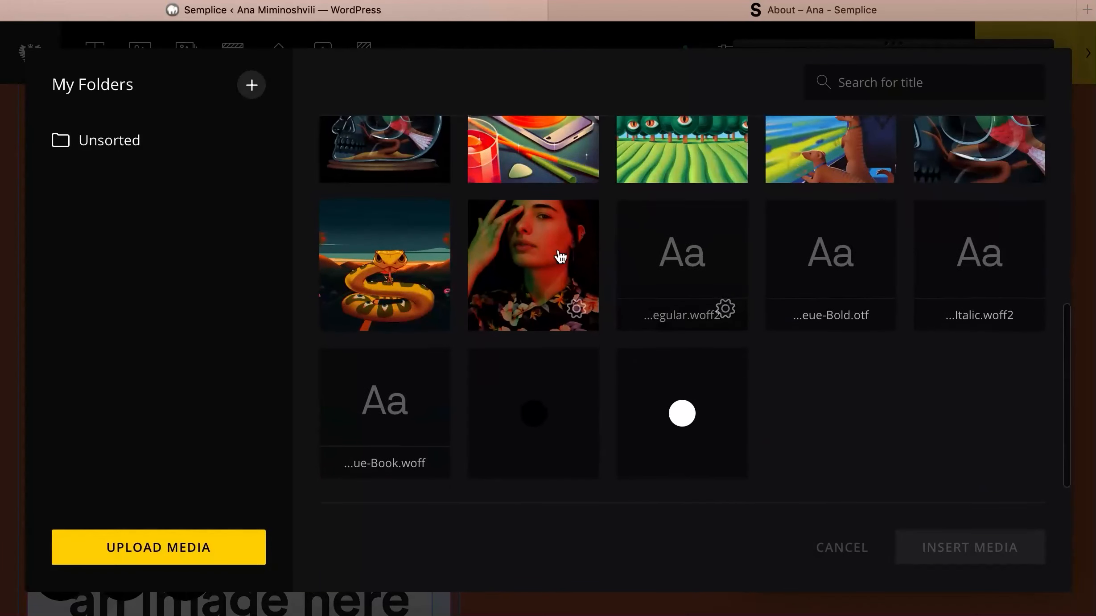
{"action": "left_click", "coordinate": [560, 257]}
{"action": "left_click", "coordinate": [933, 540]}
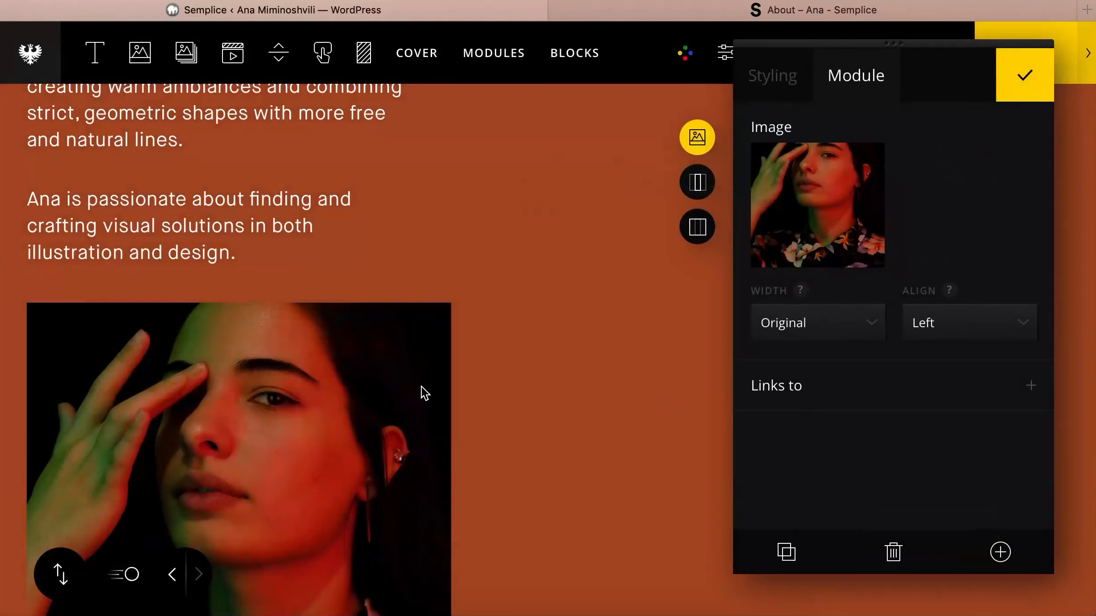
- Check the portrait's frame on the reference page and give the image module a border coloured #ad280d
{"action": "left_click", "coordinate": [773, 88]}
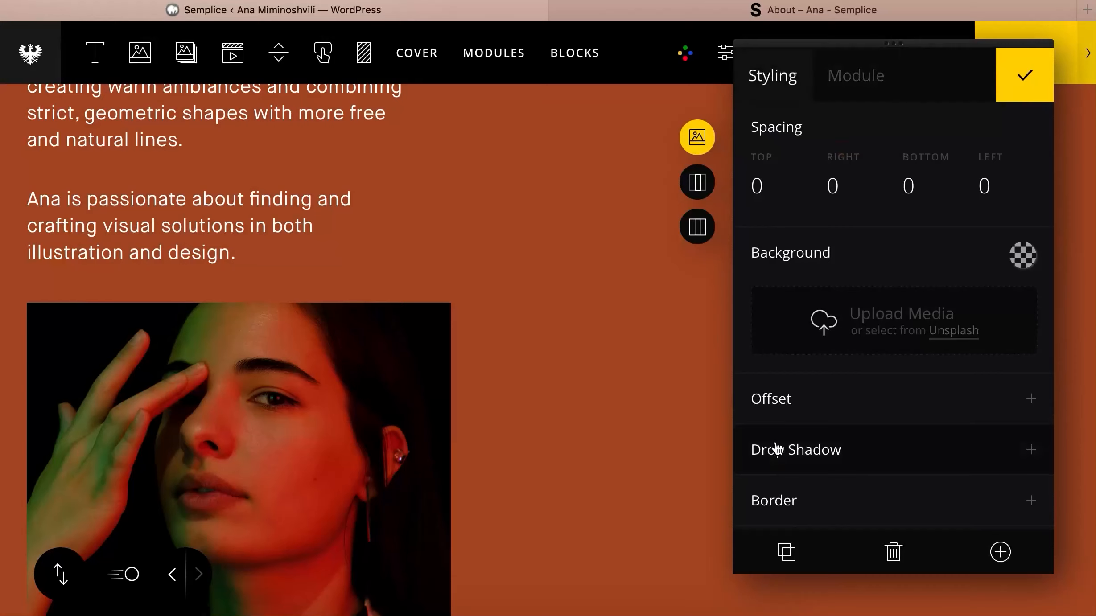
{"action": "scroll", "coordinate": [777, 448], "scroll_direction": "down", "scroll_amount": 2}
{"action": "scroll", "coordinate": [776, 319], "scroll_direction": "up", "scroll_amount": 2}
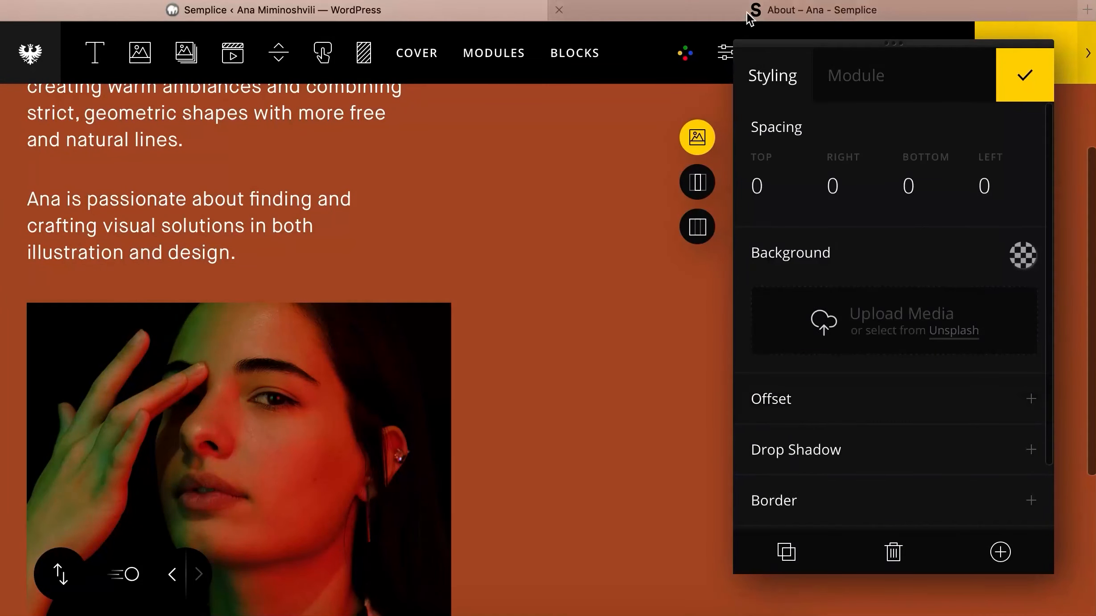
{"action": "left_click", "coordinate": [731, 10]}
{"action": "scroll", "coordinate": [419, 392], "scroll_direction": "down", "scroll_amount": 3}
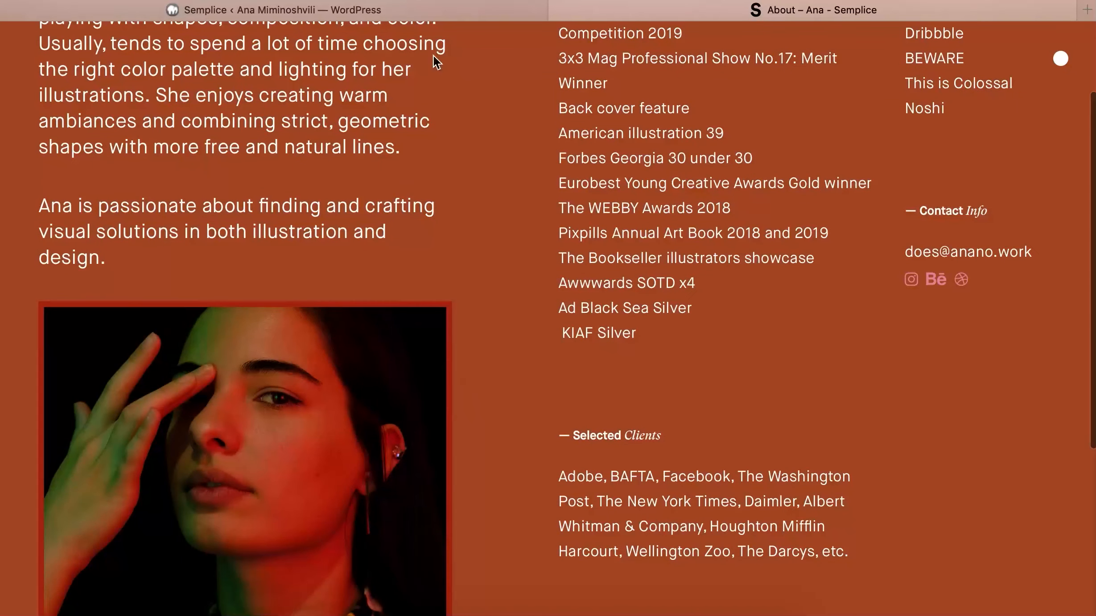
{"action": "left_click", "coordinate": [430, 11]}
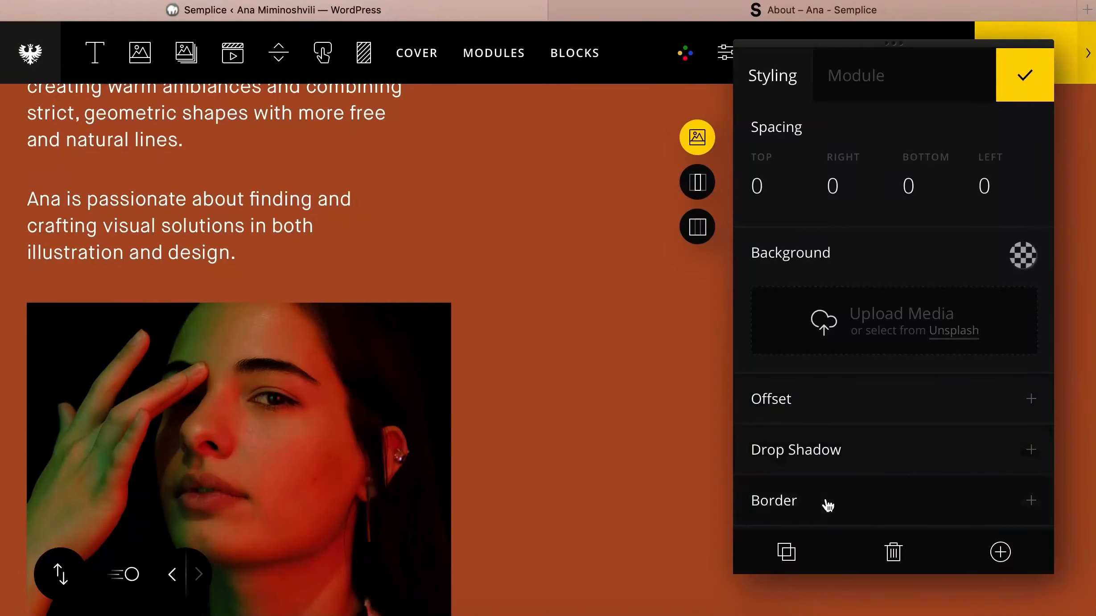
{"action": "left_click", "coordinate": [824, 502]}
{"action": "scroll", "coordinate": [824, 503], "scroll_direction": "down", "scroll_amount": 4}
{"action": "left_click_drag", "start_coordinate": [849, 400], "coordinate": [774, 409]}
{"action": "left_click", "coordinate": [768, 423]}
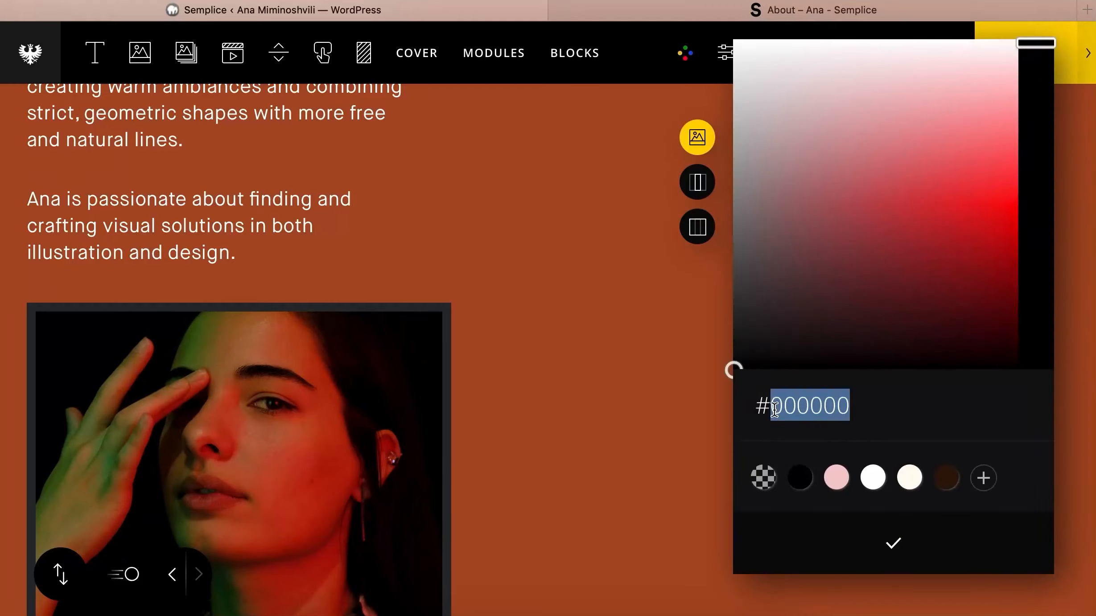
{"action": "type", "text": "AD280d"}
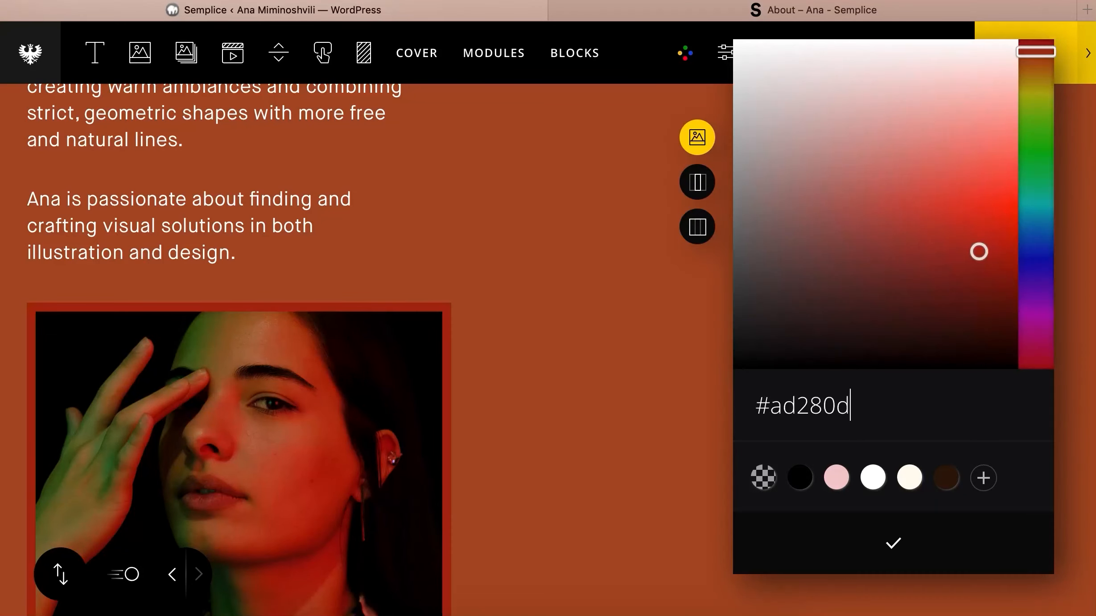
{"action": "left_click", "coordinate": [849, 524]}
- Compare the frame thickness with the reference page and set the portrait's border width to 7
{"action": "left_click", "coordinate": [715, 11]}
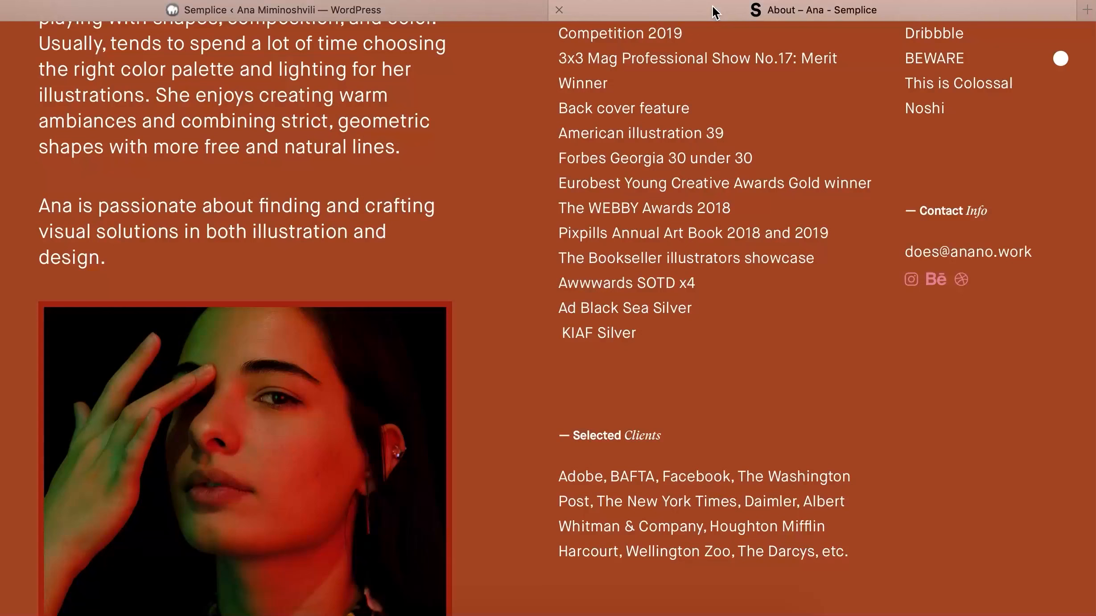
{"action": "left_click", "coordinate": [443, 11]}
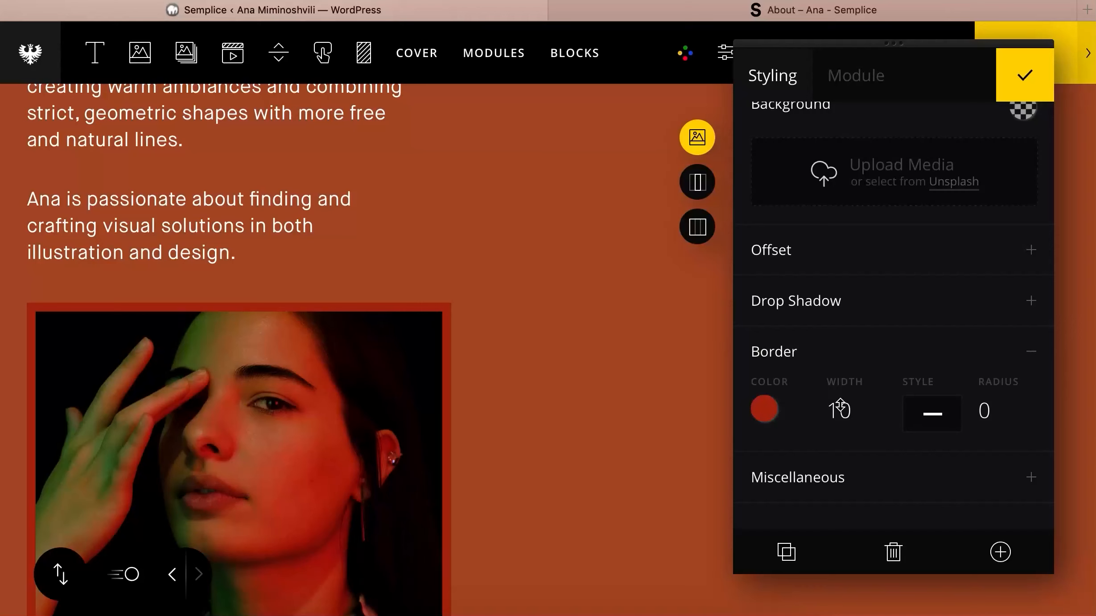
{"action": "double_click", "coordinate": [853, 424]}
{"action": "type", "text": "8"}
{"action": "key", "text": "BackSpace"}
{"action": "type", "text": "6"}
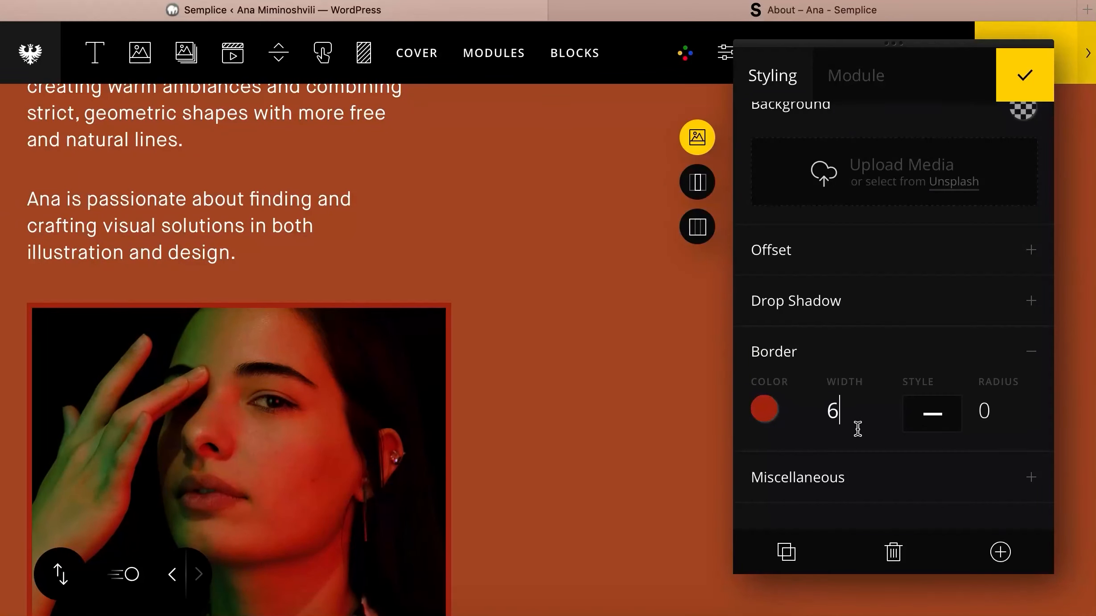
{"action": "key", "text": "BackSpace"}
{"action": "type", "text": "7"}
{"action": "key", "text": "BackSpace"}
{"action": "type", "text": "6"}
{"action": "key", "text": "BackSpace"}
{"action": "type", "text": "7"}
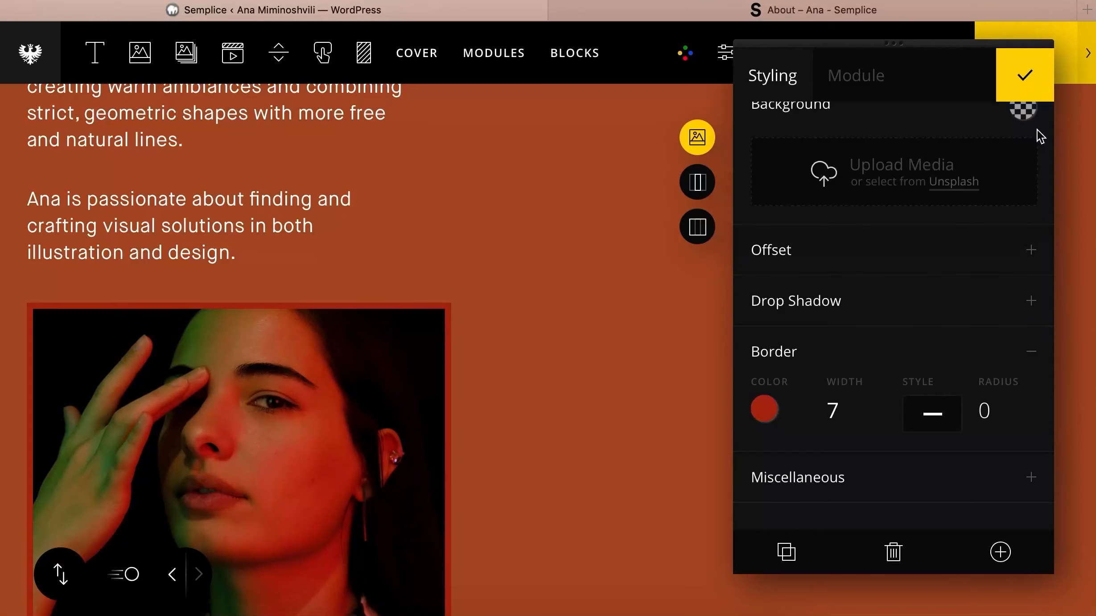
{"action": "left_click", "coordinate": [1025, 75]}
- Compare the biography and portrait column with the layout of the reference page
{"action": "scroll", "coordinate": [702, 161], "scroll_direction": "up", "scroll_amount": 3}
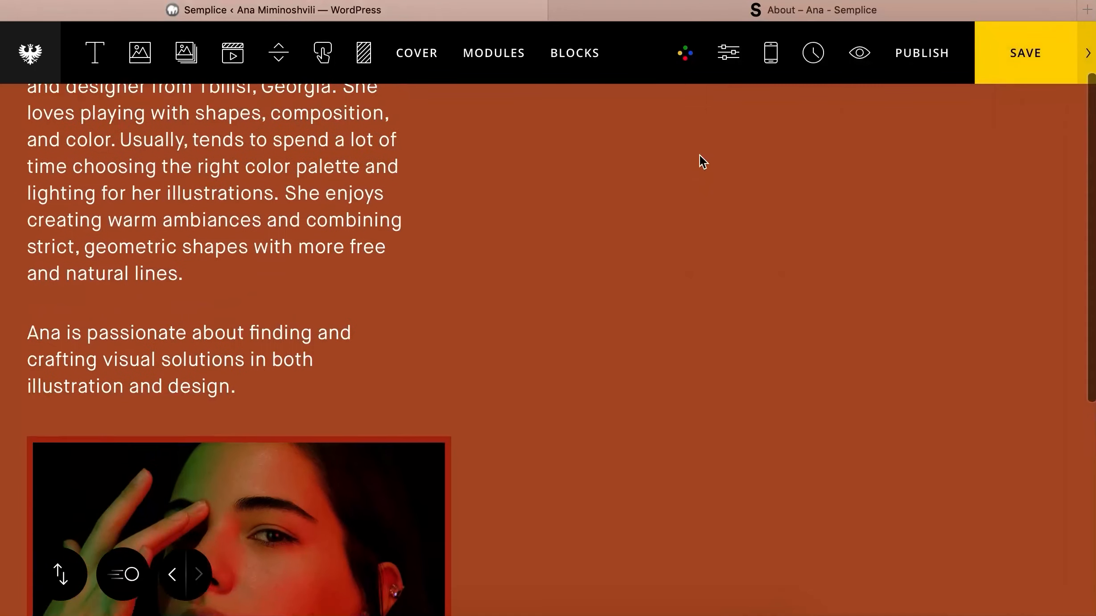
{"action": "left_click", "coordinate": [818, 6]}
{"action": "scroll", "coordinate": [500, 184], "scroll_direction": "up", "scroll_amount": 3}
{"action": "scroll", "coordinate": [500, 184], "scroll_direction": "down", "scroll_amount": 7}
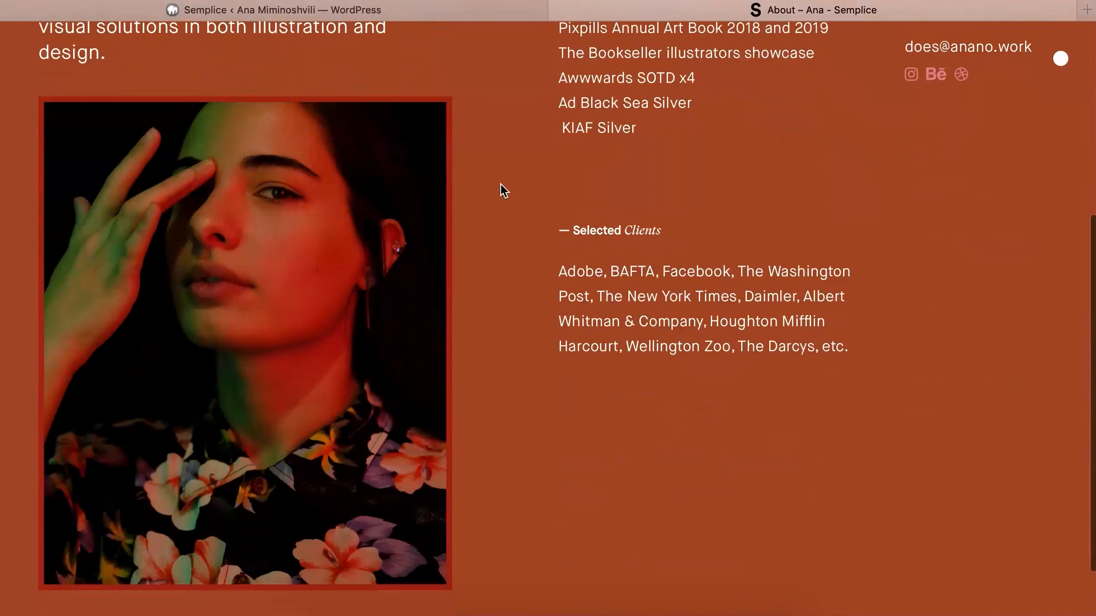
{"action": "scroll", "coordinate": [500, 184], "scroll_direction": "up", "scroll_amount": 7}
{"action": "left_click", "coordinate": [493, 17]}
{"action": "scroll", "coordinate": [496, 224], "scroll_direction": "down", "scroll_amount": 2}
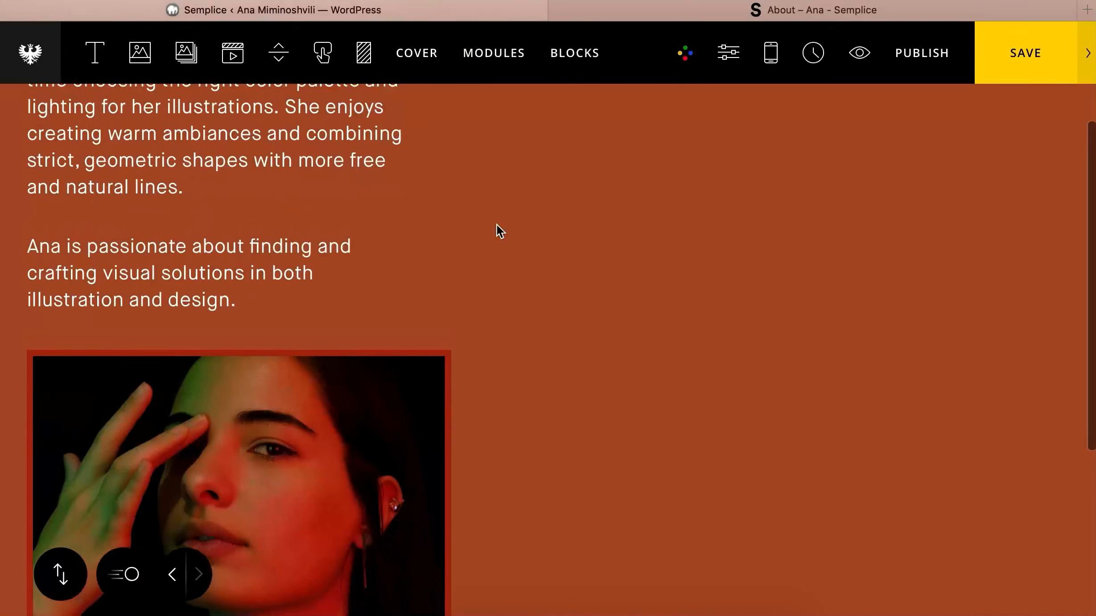
{"action": "scroll", "coordinate": [496, 224], "scroll_direction": "up", "scroll_amount": 4}
- Copy the full list of awards under Awards & Recognition from the reference page
{"action": "left_click", "coordinate": [835, 13]}
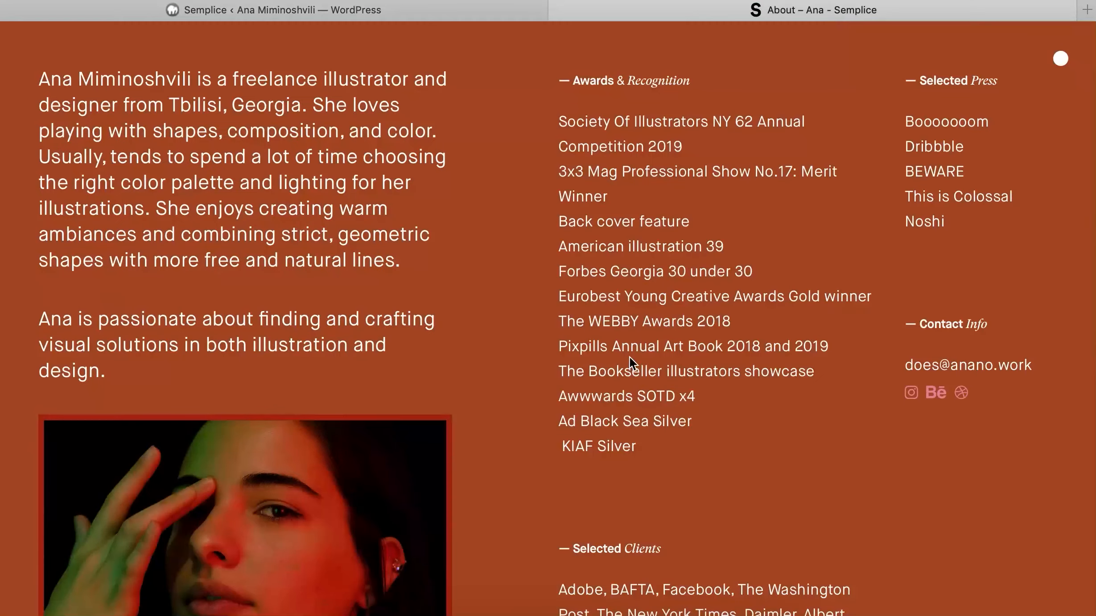
{"action": "left_click_drag", "start_coordinate": [660, 460], "coordinate": [516, 96]}
{"action": "key", "text": "super+c"}
- Place a text module in a new column beside the biography and replace its default text with the copied awards list
{"action": "left_click", "coordinate": [412, 9]}
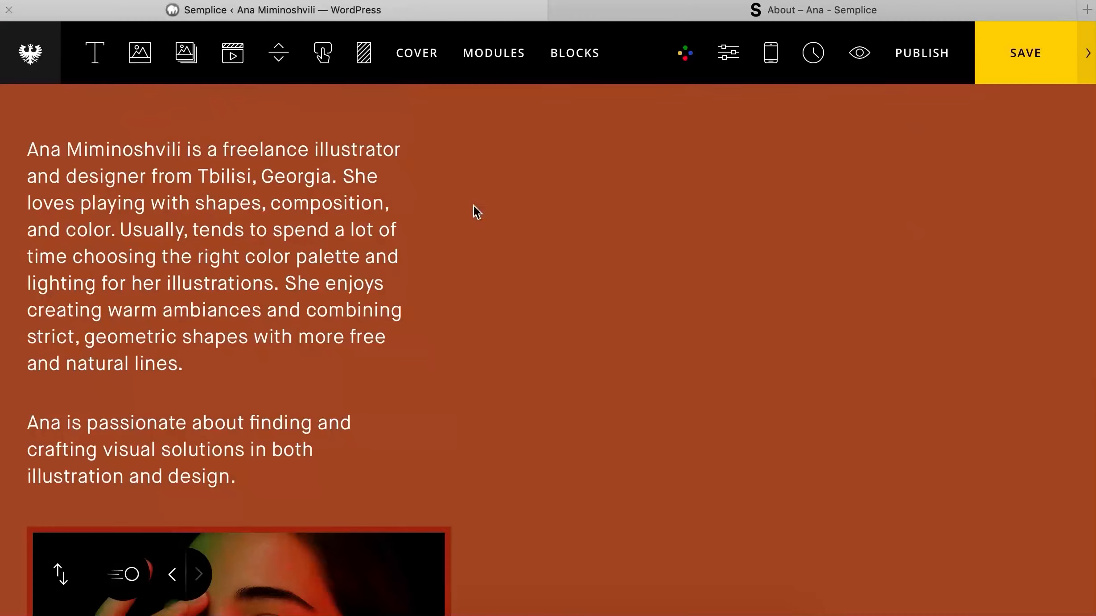
{"action": "left_click_drag", "start_coordinate": [95, 53], "coordinate": [471, 237]}
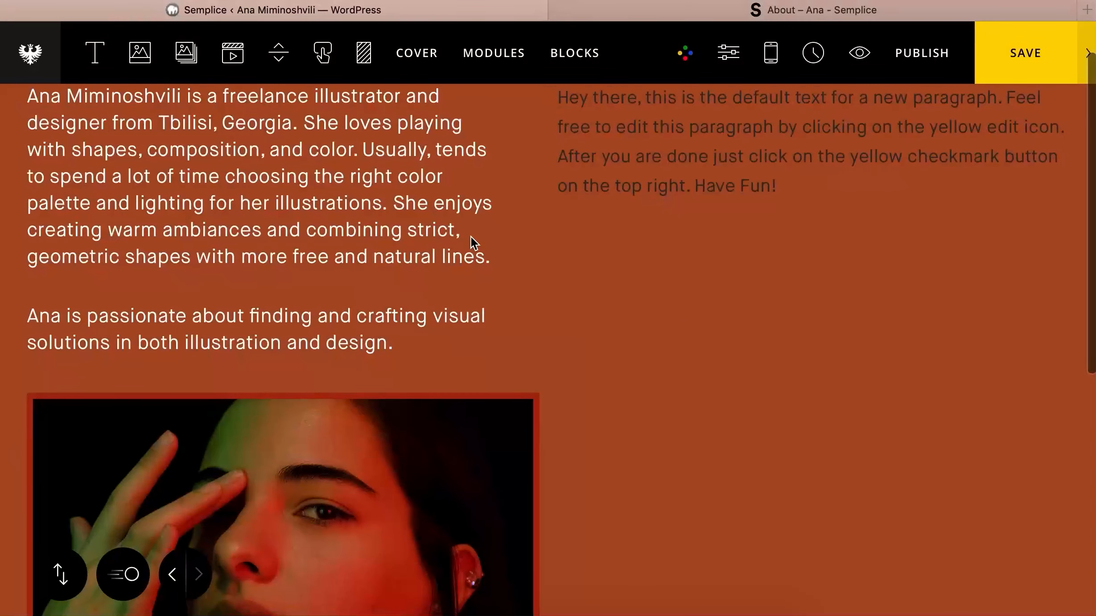
{"action": "mouse_move", "coordinate": [774, 213]}
{"action": "left_click", "coordinate": [813, 196]}
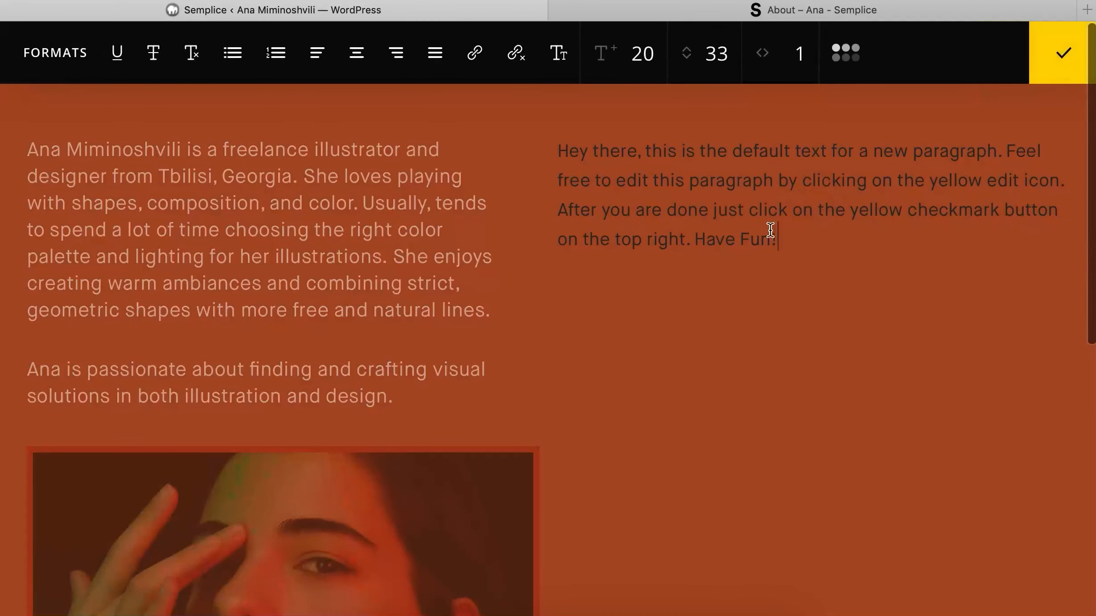
{"action": "left_click_drag", "start_coordinate": [708, 232], "coordinate": [562, 147]}
{"action": "key", "text": "super+v"}
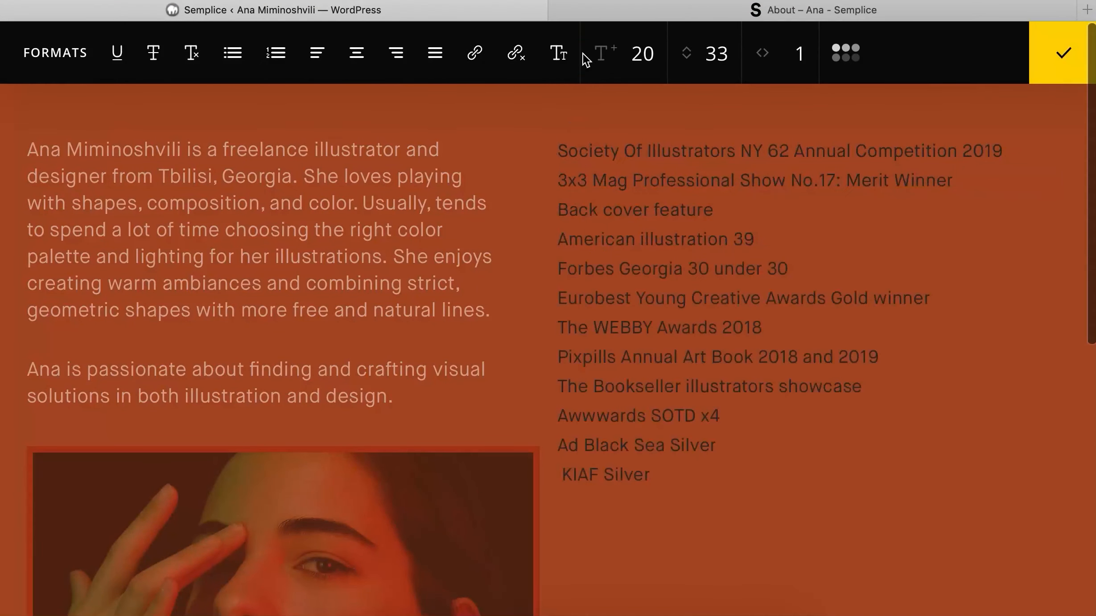
- Try to select the Awards & Recognition heading on the reference page
{"action": "left_click", "coordinate": [653, 17]}
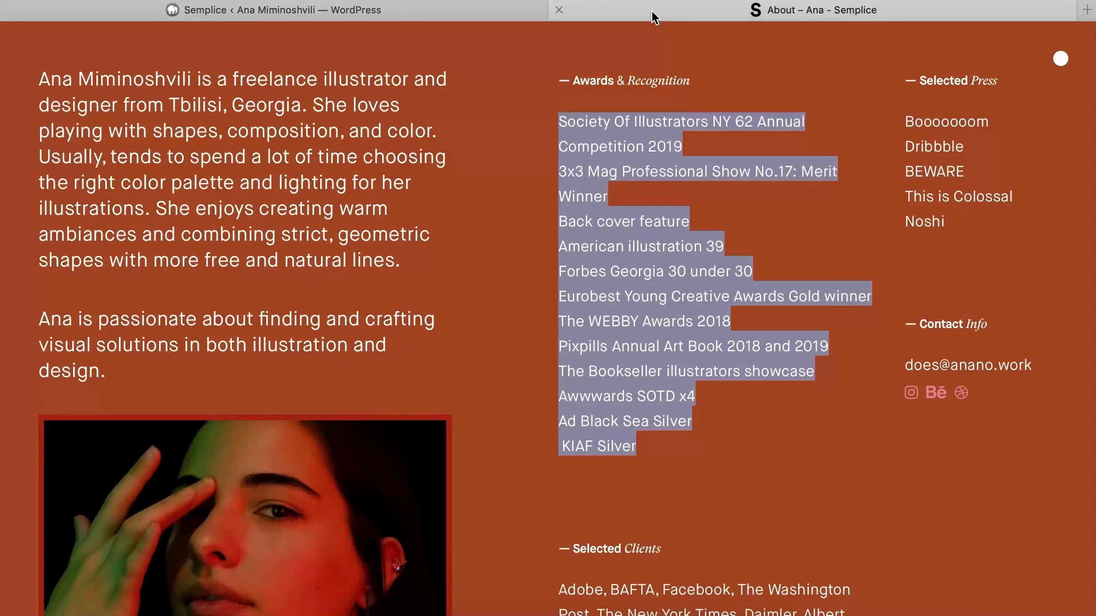
{"action": "left_click", "coordinate": [692, 80]}
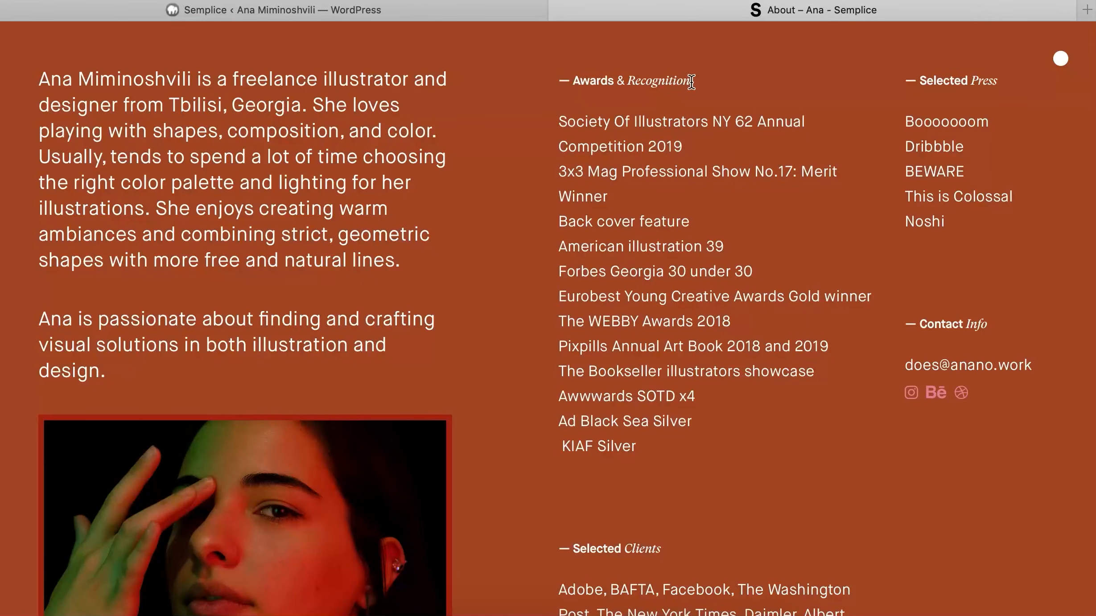
{"action": "left_click_drag", "start_coordinate": [601, 106], "coordinate": [643, 154]}
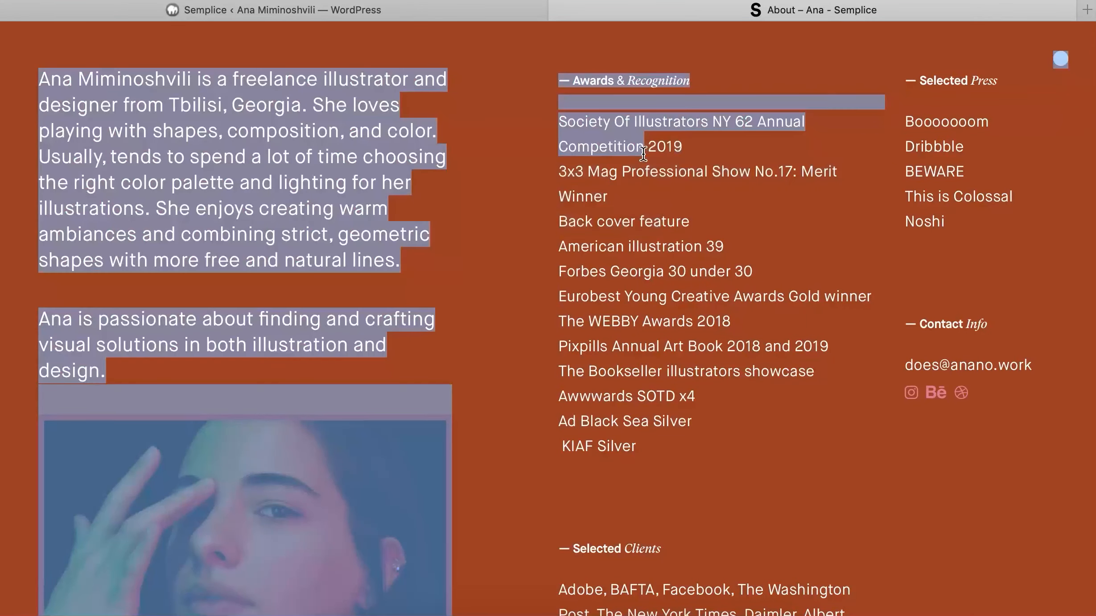
{"action": "left_click", "coordinate": [643, 153]}
{"action": "left_click", "coordinate": [448, 14]}
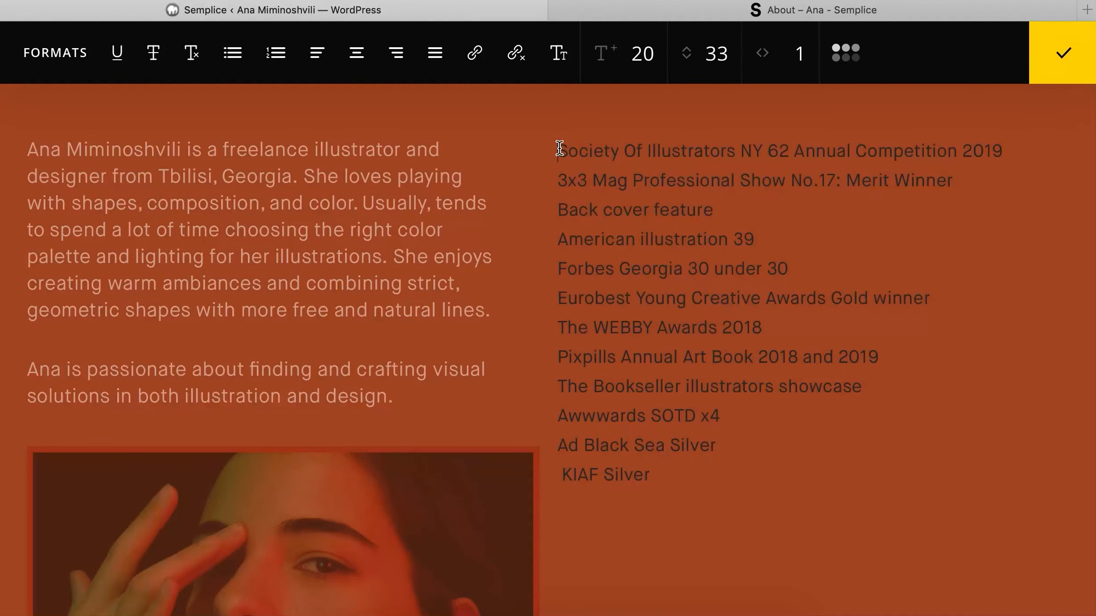
{"action": "key", "text": "Return"}
{"action": "key", "text": "Return"}
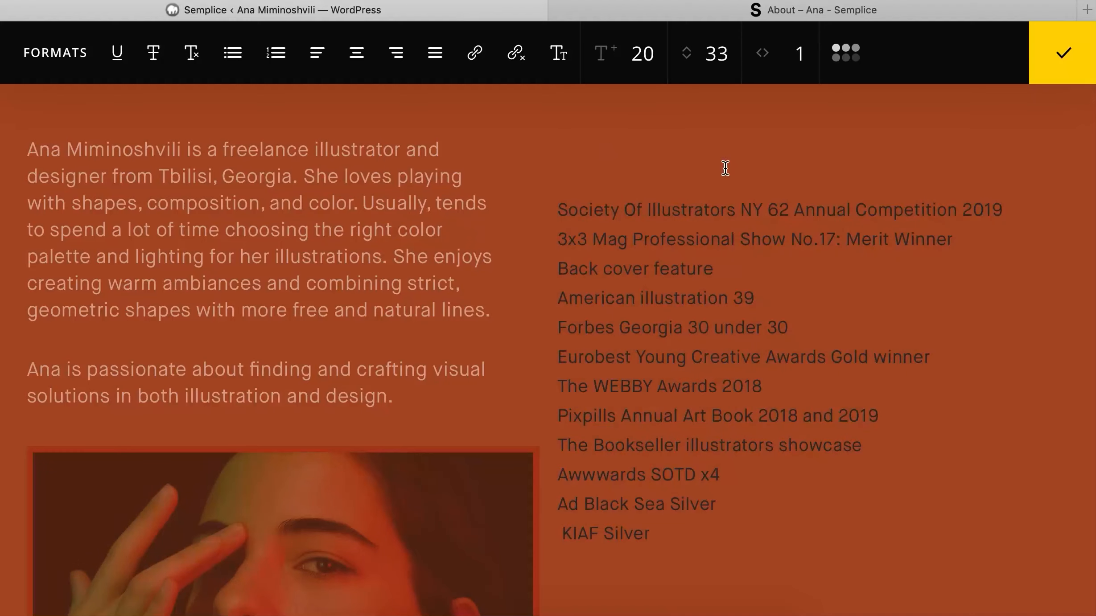
{"action": "left_click", "coordinate": [564, 206]}
{"action": "key", "text": "BackSpace"}
{"action": "key", "text": "BackSpace"}
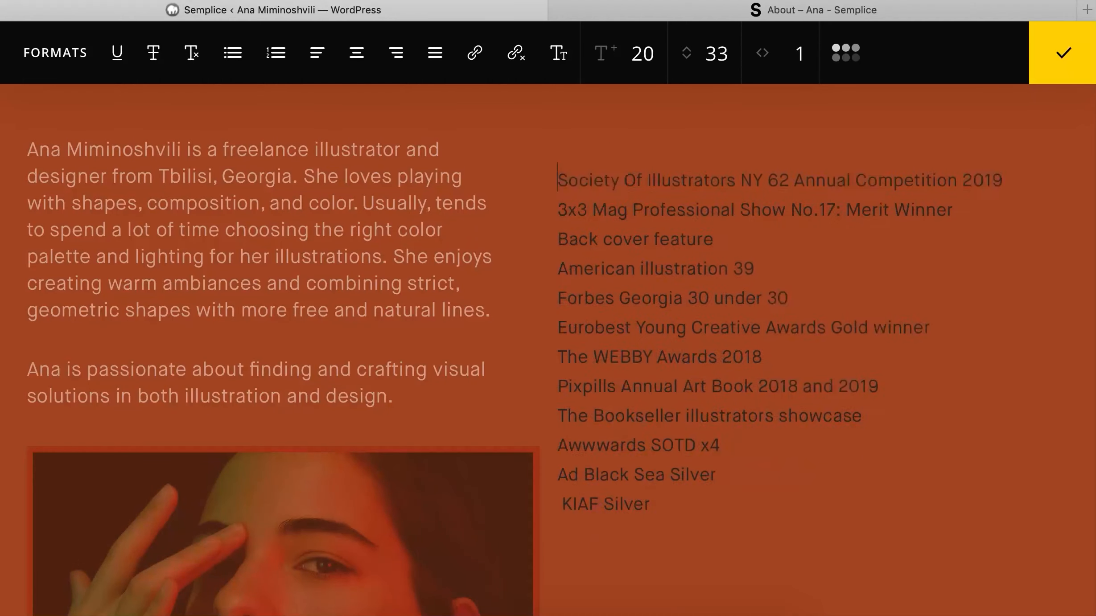
- Finish editing the awards list, place a text module directly above it and replace its default text with "– Awards & Recognition"
{"action": "left_click", "coordinate": [1052, 53]}
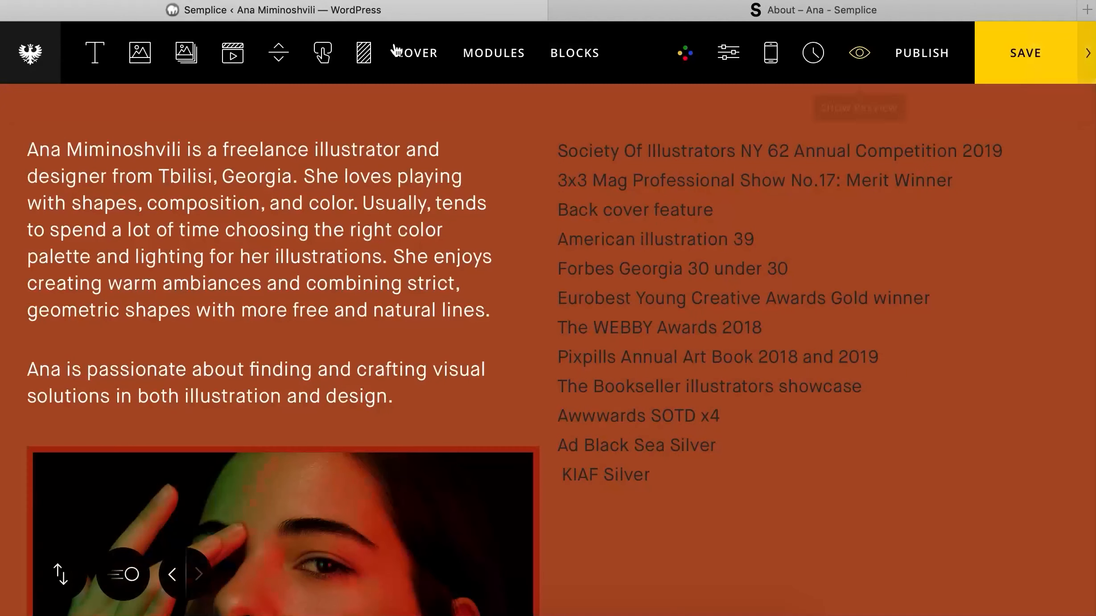
{"action": "mouse_move", "coordinate": [94, 53]}
{"action": "left_mouse_down"}
{"action": "mouse_move", "coordinate": [374, 115]}
{"action": "mouse_move", "coordinate": [672, 213]}
{"action": "left_mouse_up"}
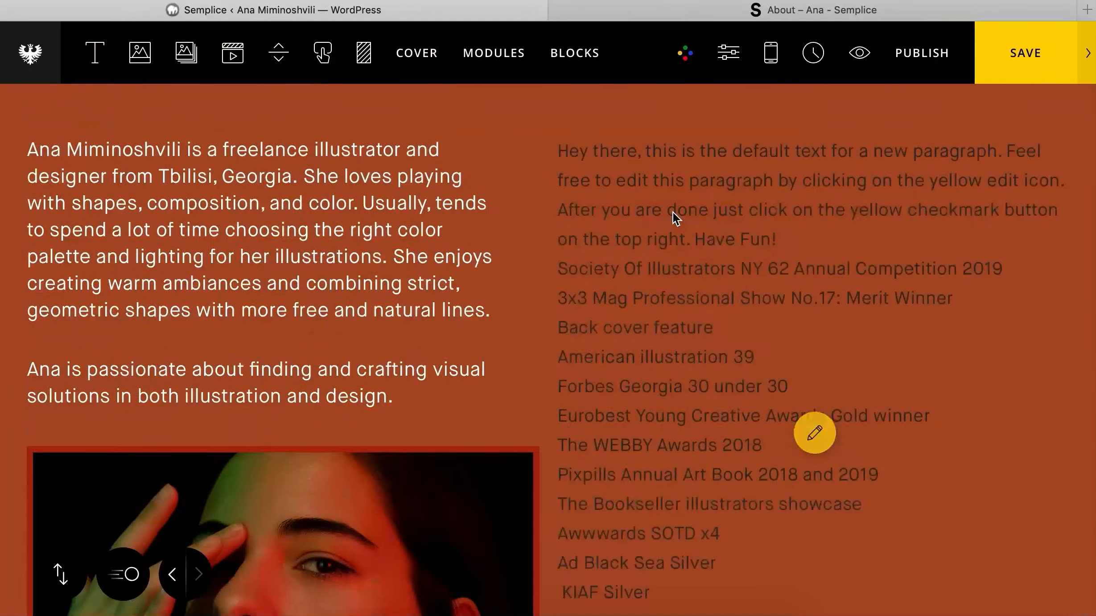
{"action": "left_click", "coordinate": [819, 205]}
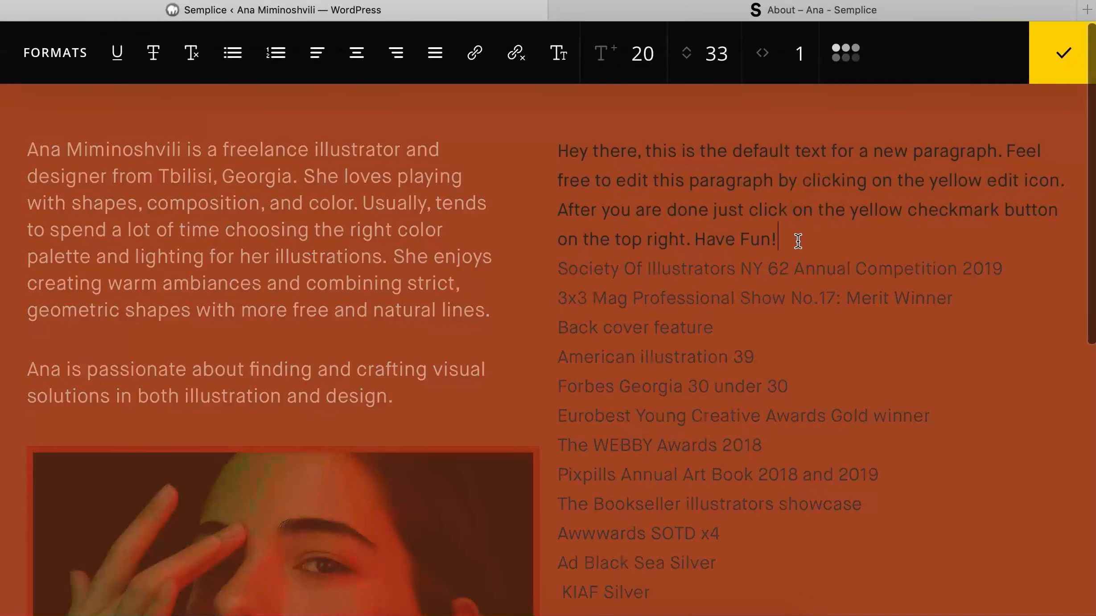
{"action": "left_click_drag", "start_coordinate": [777, 239], "coordinate": [489, 127]}
{"action": "type", "text": "Awards & Recognition"}
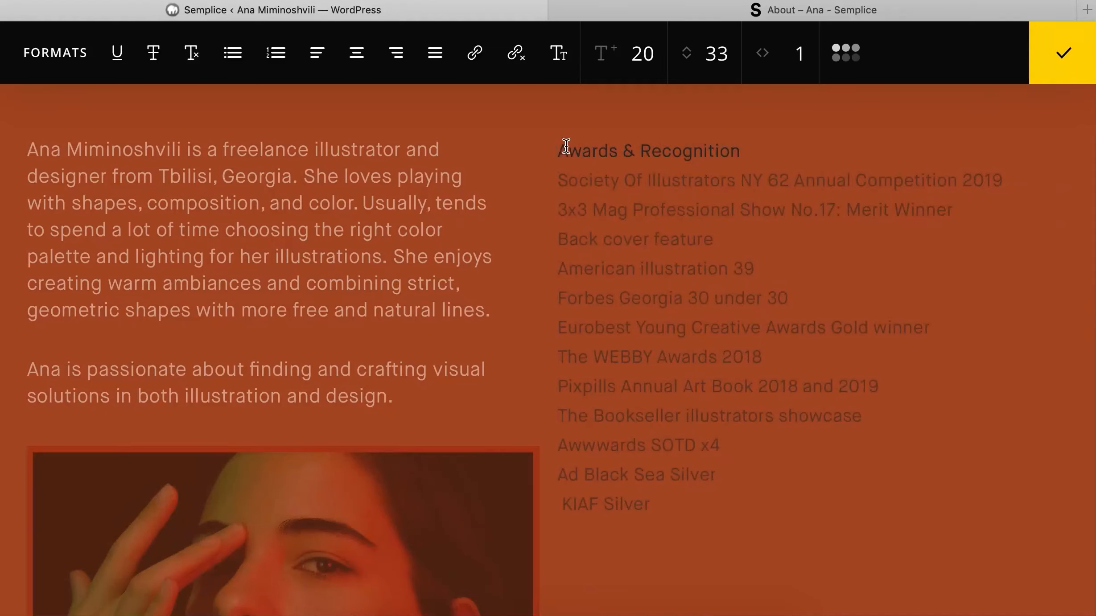
{"action": "left_click", "coordinate": [562, 147]}
{"action": "type", "text": "–"}
- Color the whole "– Awards & Recognition" heading white (#ffffff)
{"action": "left_click_drag", "start_coordinate": [770, 150], "coordinate": [522, 116]}
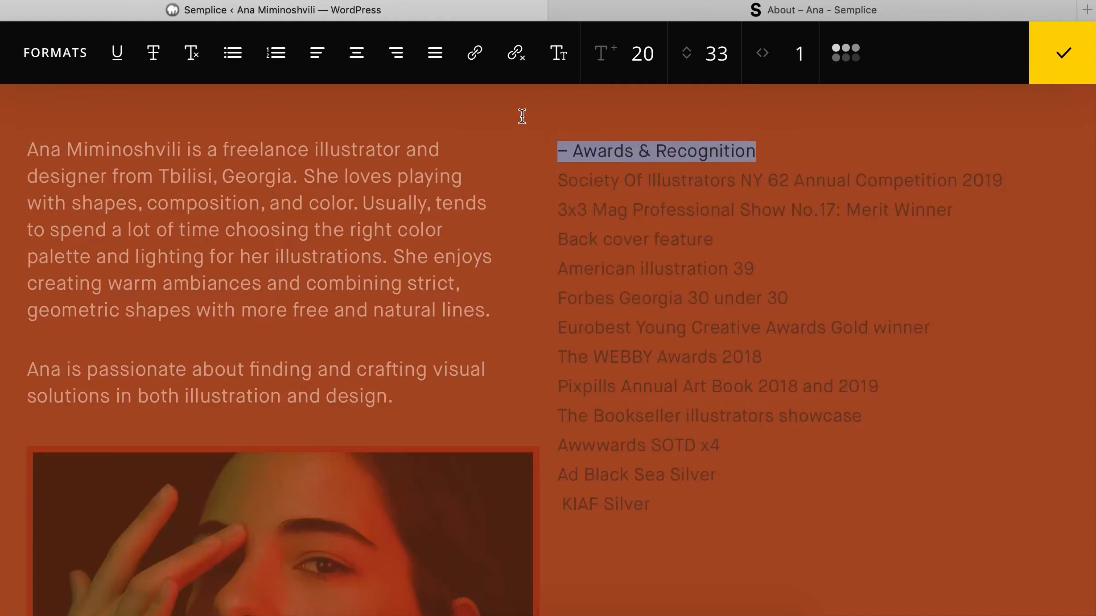
{"action": "left_click", "coordinate": [856, 58]}
{"action": "left_click", "coordinate": [838, 384]}
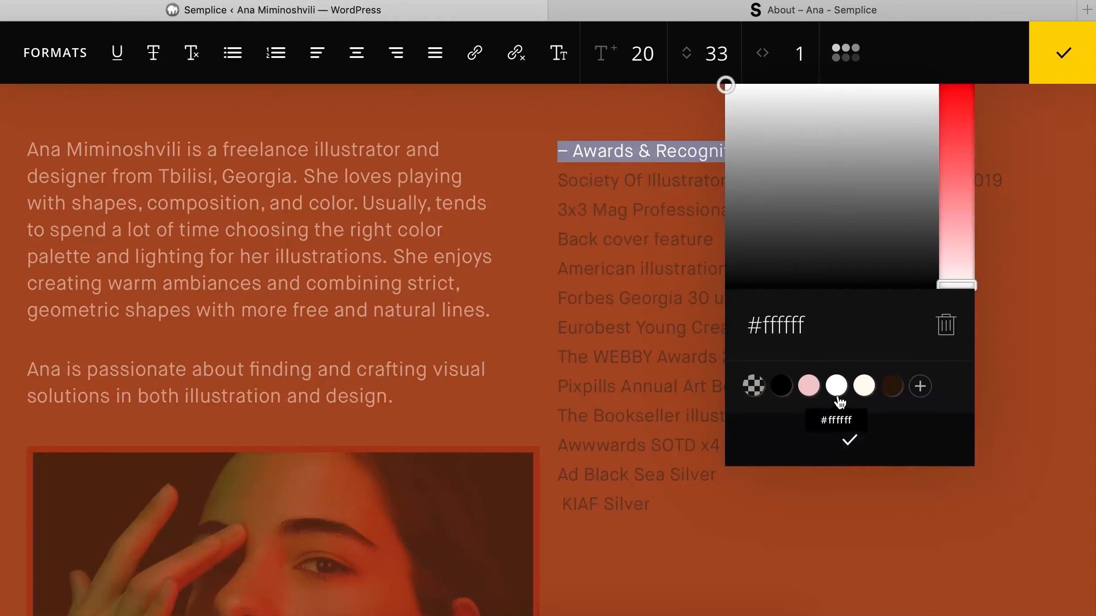
- Following the reference heading, set "– Awards" in MaisonNeue Bold and "& Recognition" in GT Super Text Regular Italic
{"action": "left_click", "coordinate": [713, 11]}
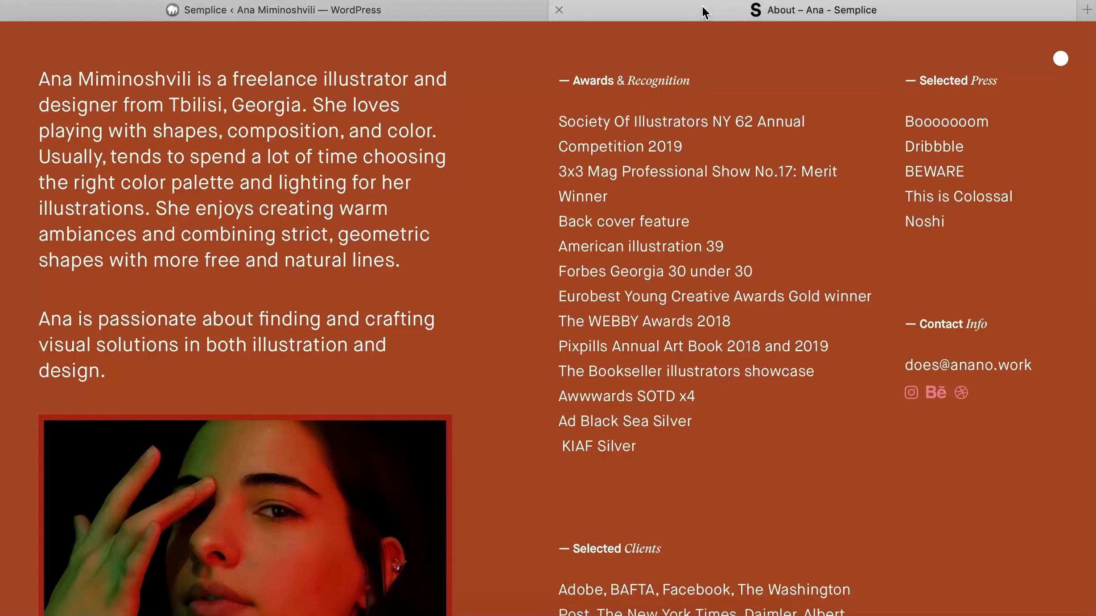
{"action": "left_click", "coordinate": [455, 18]}
{"action": "left_click_drag", "start_coordinate": [635, 150], "coordinate": [494, 149]}
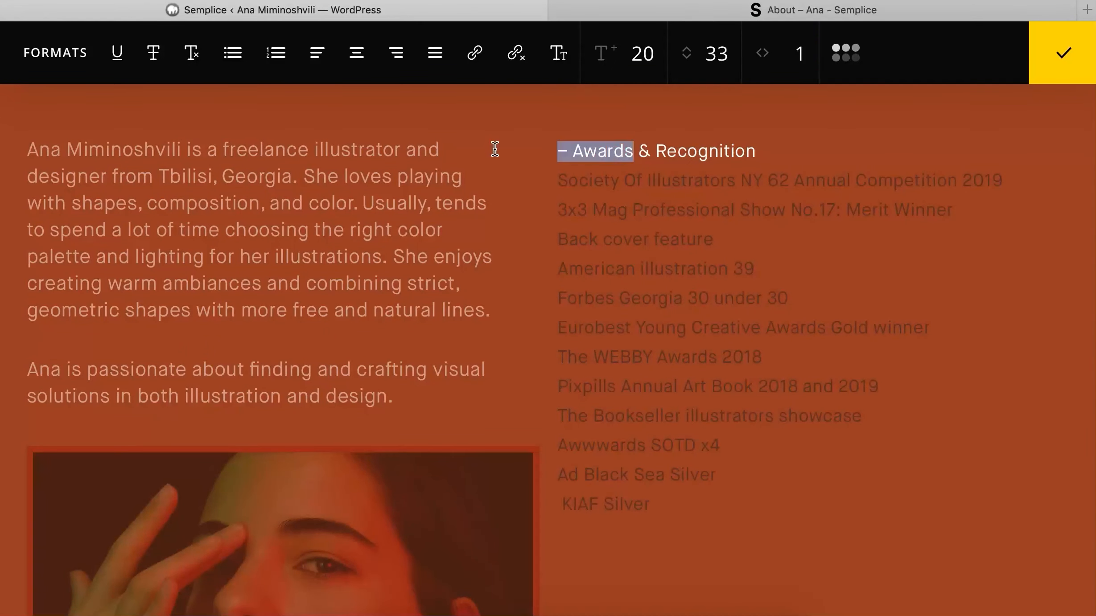
{"action": "left_click", "coordinate": [563, 60]}
{"action": "left_click", "coordinate": [622, 196]}
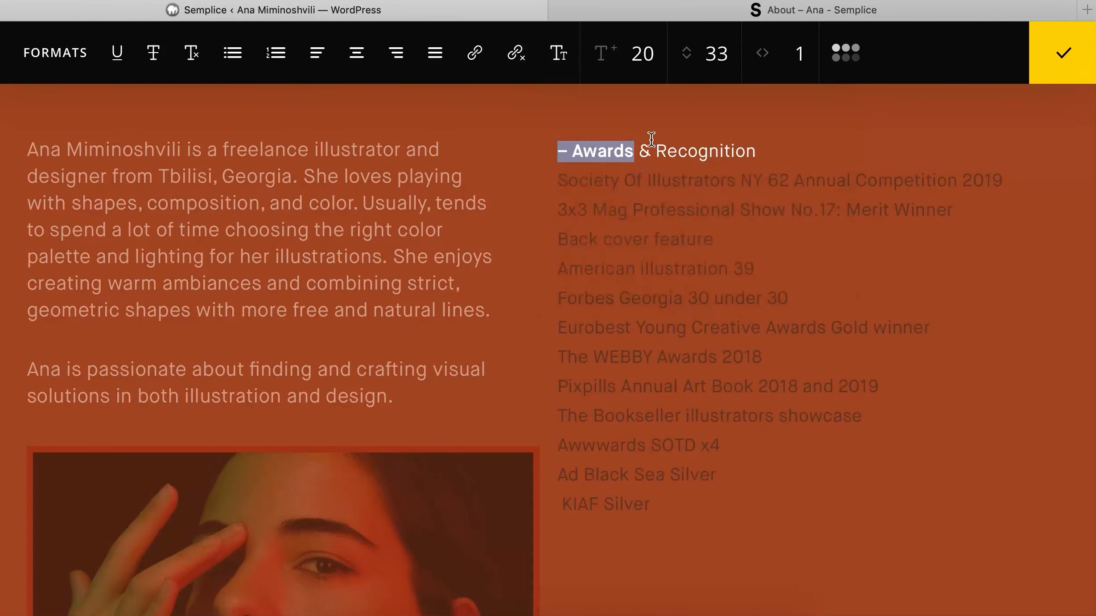
{"action": "left_click_drag", "start_coordinate": [639, 150], "coordinate": [757, 151]}
{"action": "left_click", "coordinate": [559, 60]}
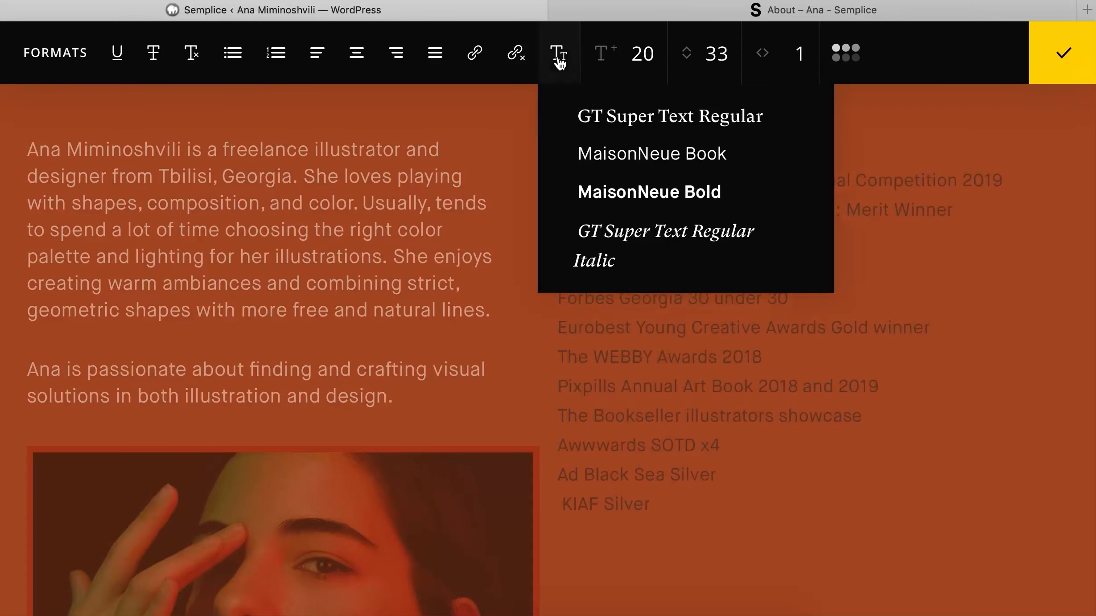
{"action": "left_click", "coordinate": [667, 269]}
- Set the font size of the Awards & Recognition heading to 16 and finish editing it
{"action": "left_click", "coordinate": [802, 182]}
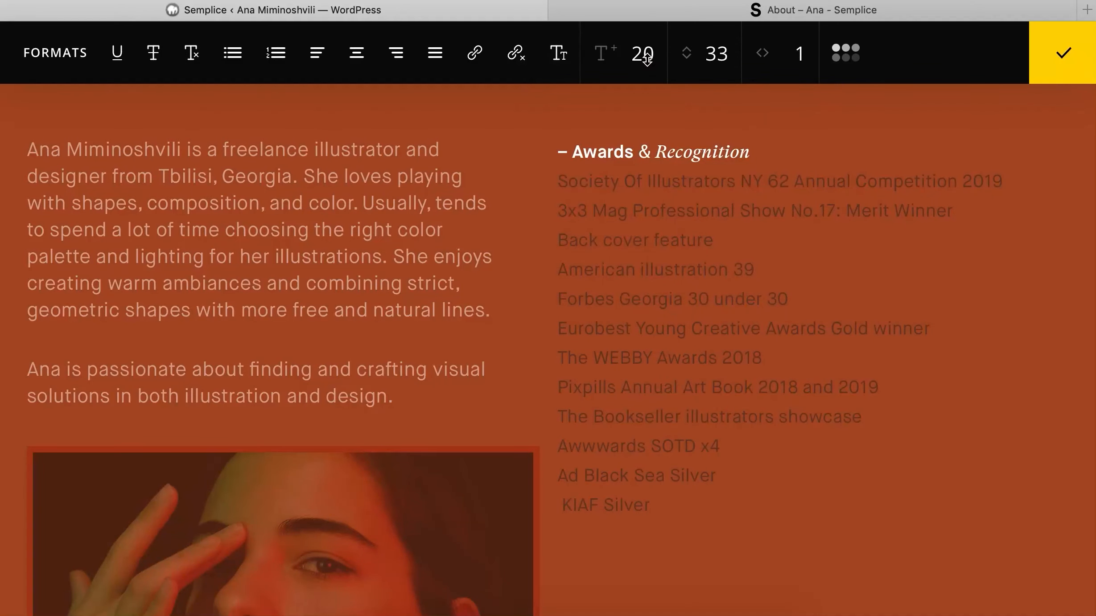
{"action": "left_click_drag", "start_coordinate": [647, 57], "coordinate": [649, 66]}
{"action": "triple_click", "coordinate": [757, 153]}
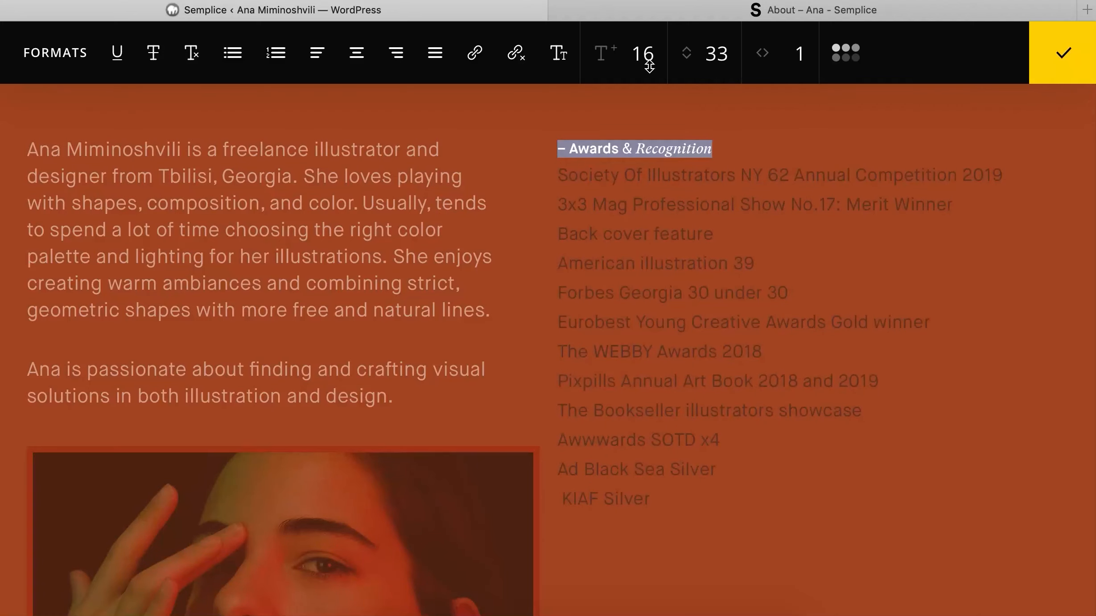
{"action": "left_click", "coordinate": [1056, 54]}
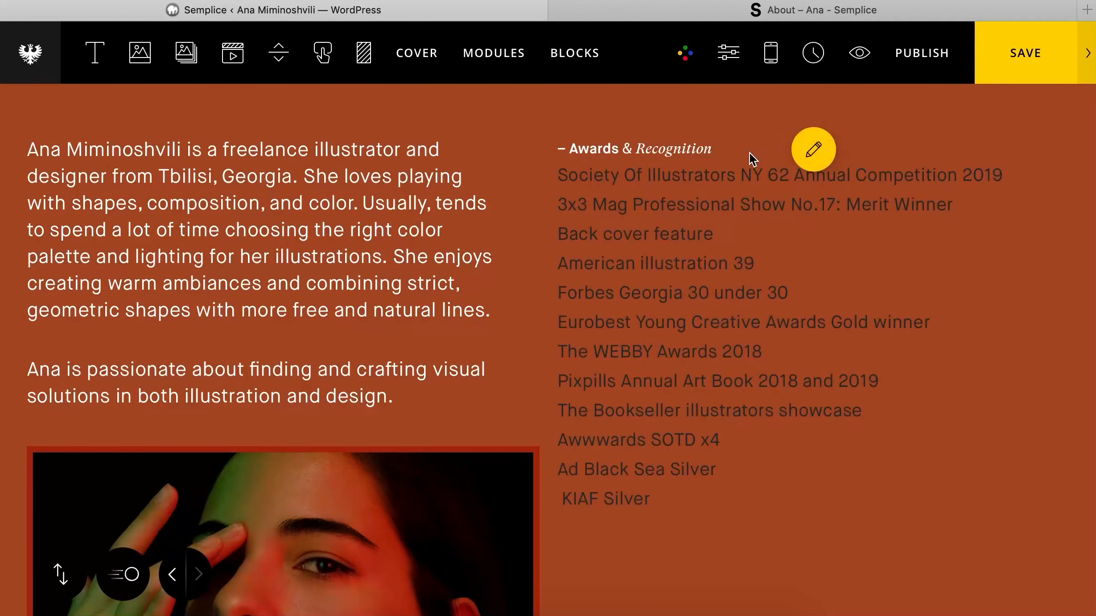
- Color the full awards list white (#ffffff) and compare it with the reference page
{"action": "left_click", "coordinate": [814, 337]}
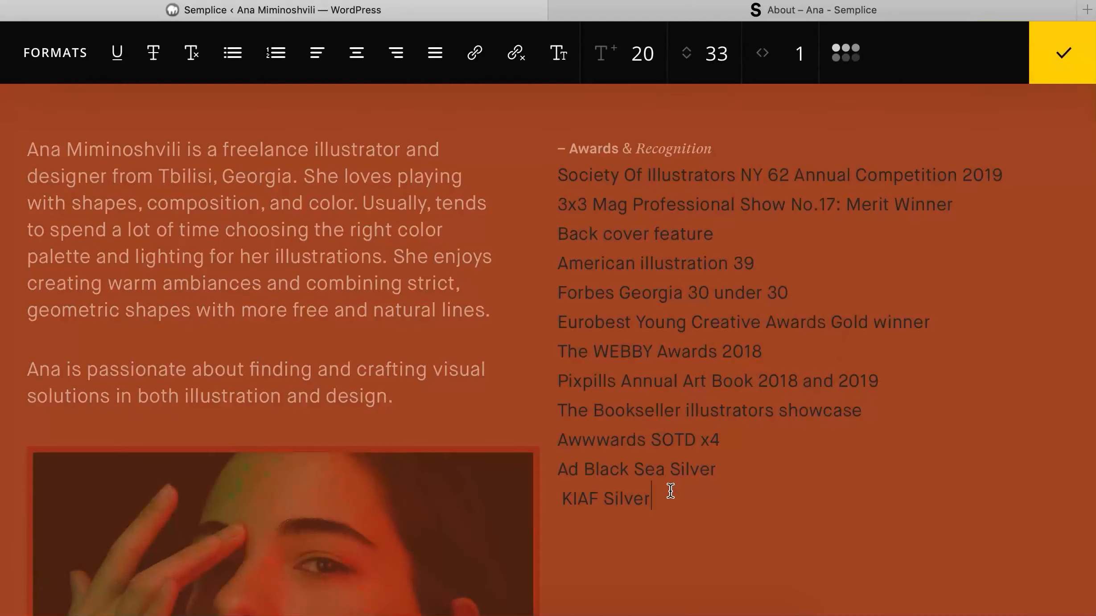
{"action": "left_click_drag", "start_coordinate": [670, 490], "coordinate": [533, 108]}
{"action": "left_click", "coordinate": [555, 54]}
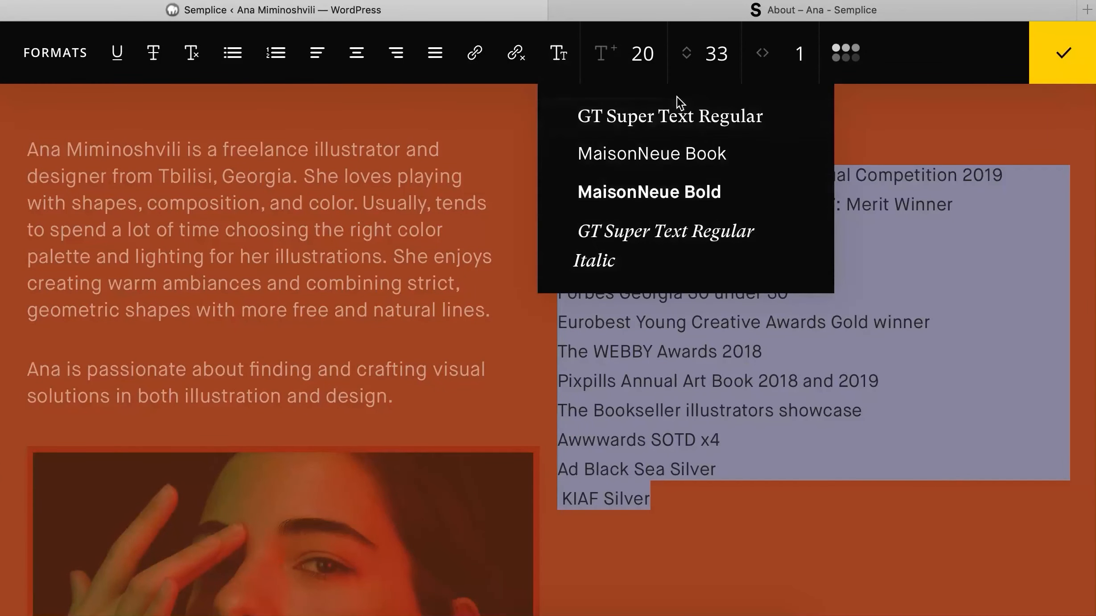
{"action": "left_click", "coordinate": [849, 60]}
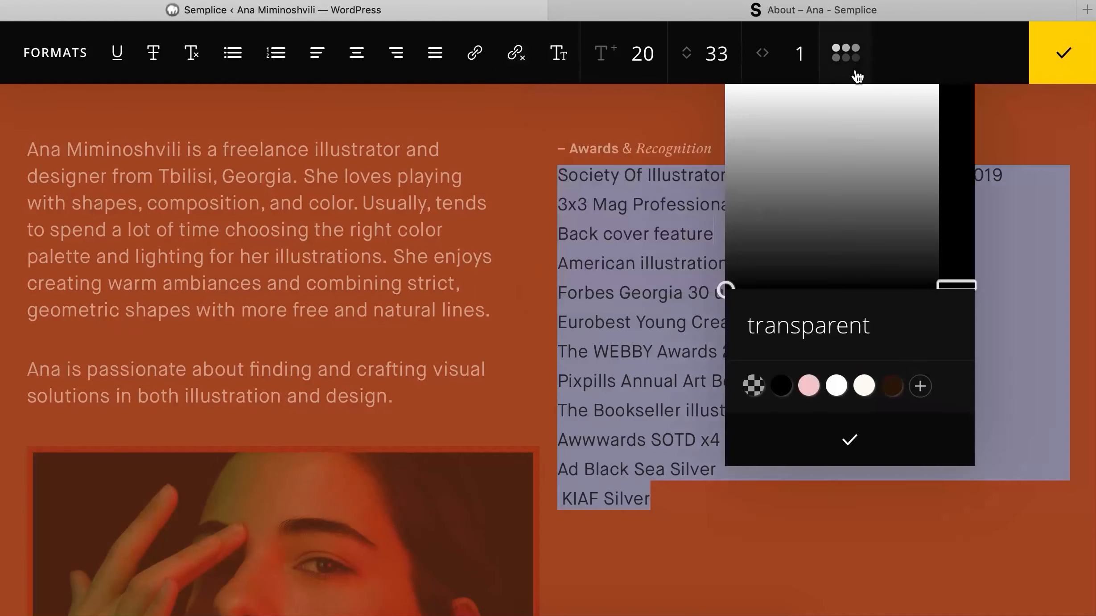
{"action": "left_click", "coordinate": [846, 393]}
{"action": "left_click", "coordinate": [802, 11]}
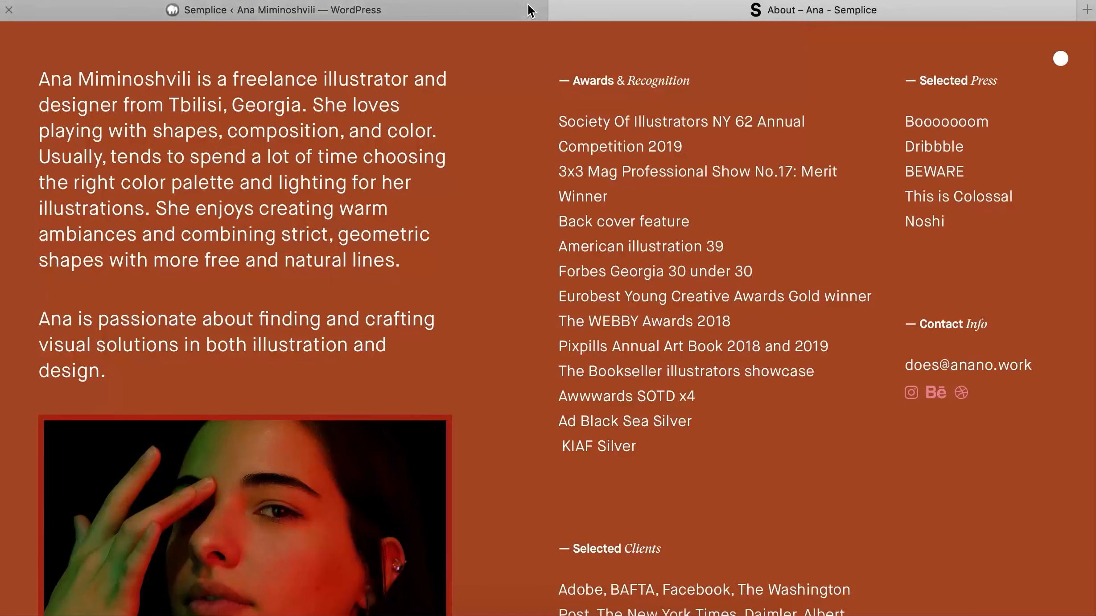
{"action": "left_click", "coordinate": [468, 15]}
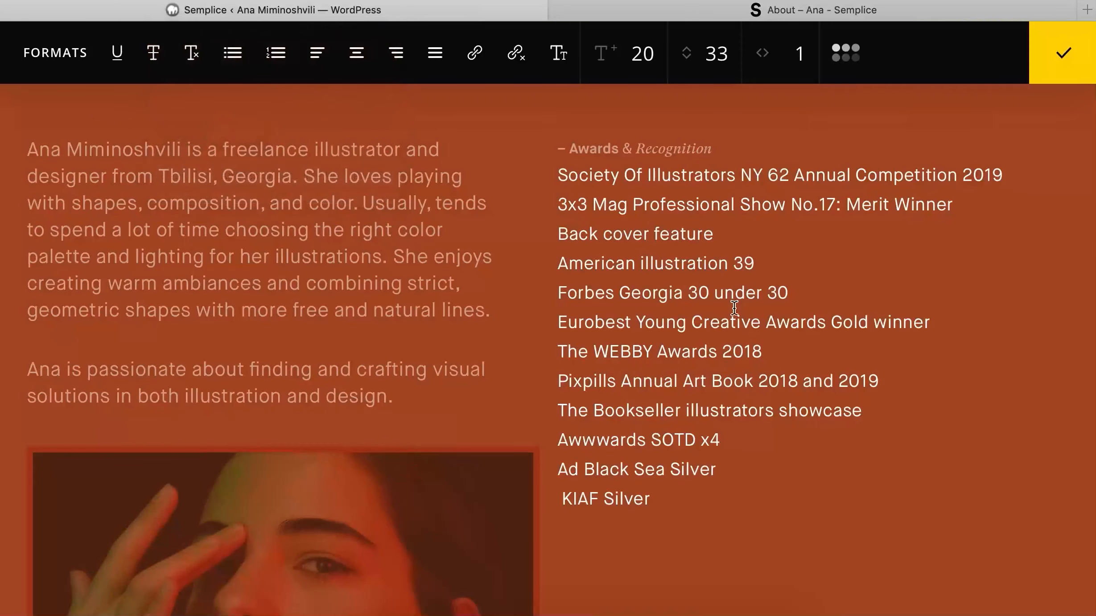
- Set the awards list to font size 18 with line height 30 and finish editing it
{"action": "left_click_drag", "start_coordinate": [707, 502], "coordinate": [509, 150]}
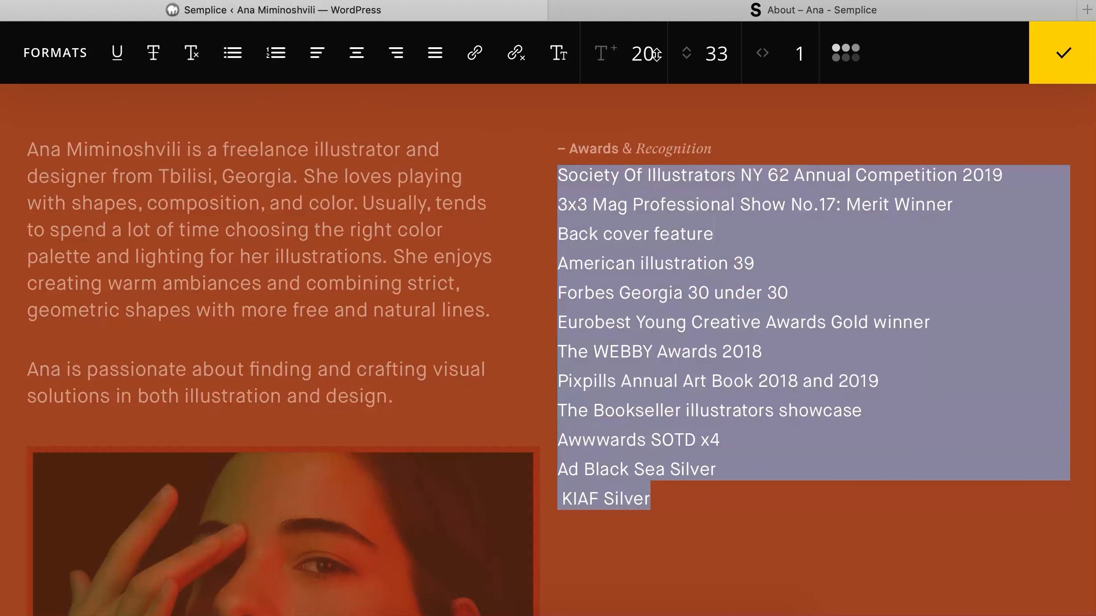
{"action": "left_click_drag", "start_coordinate": [654, 61], "coordinate": [708, 67]}
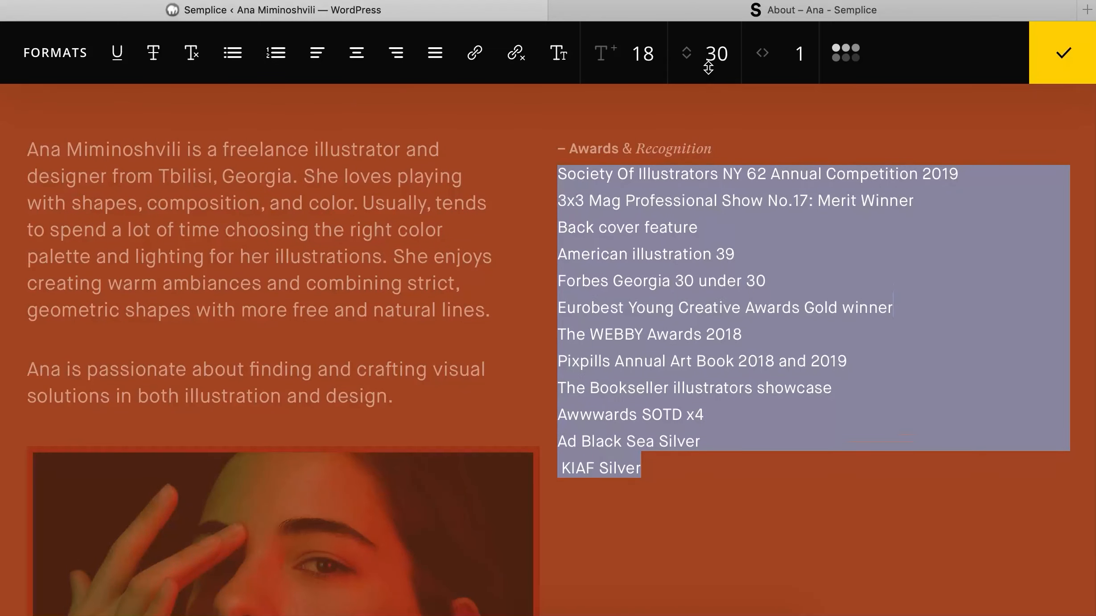
{"action": "left_click", "coordinate": [1063, 52]}
- Set the bottom spacing of the Awards & Recognition heading module to 30
{"action": "left_click", "coordinate": [940, 153]}
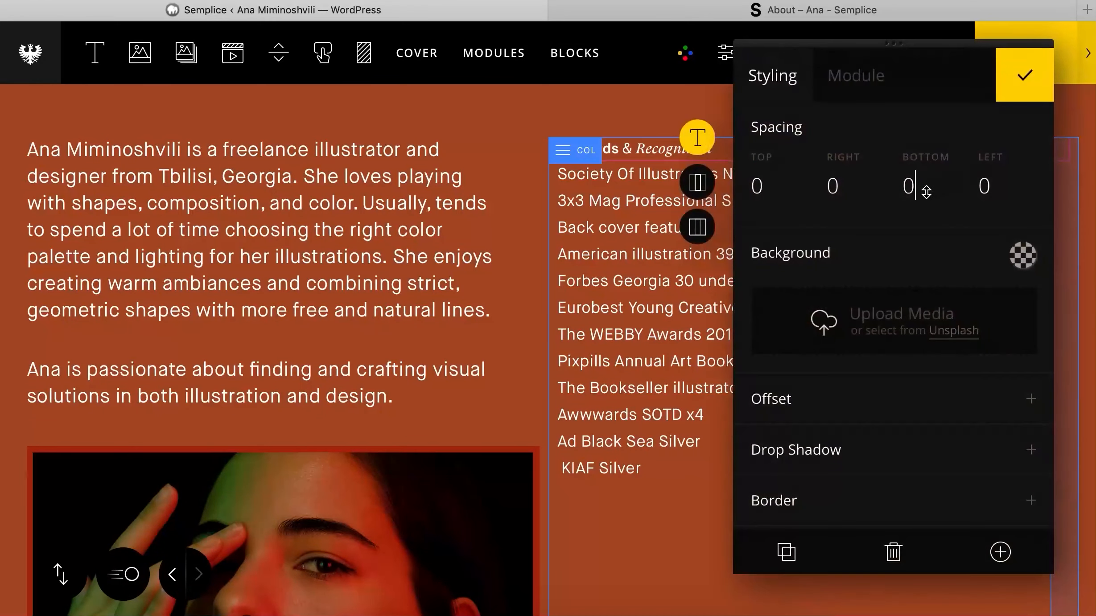
{"action": "left_click_drag", "start_coordinate": [926, 192], "coordinate": [925, 139]}
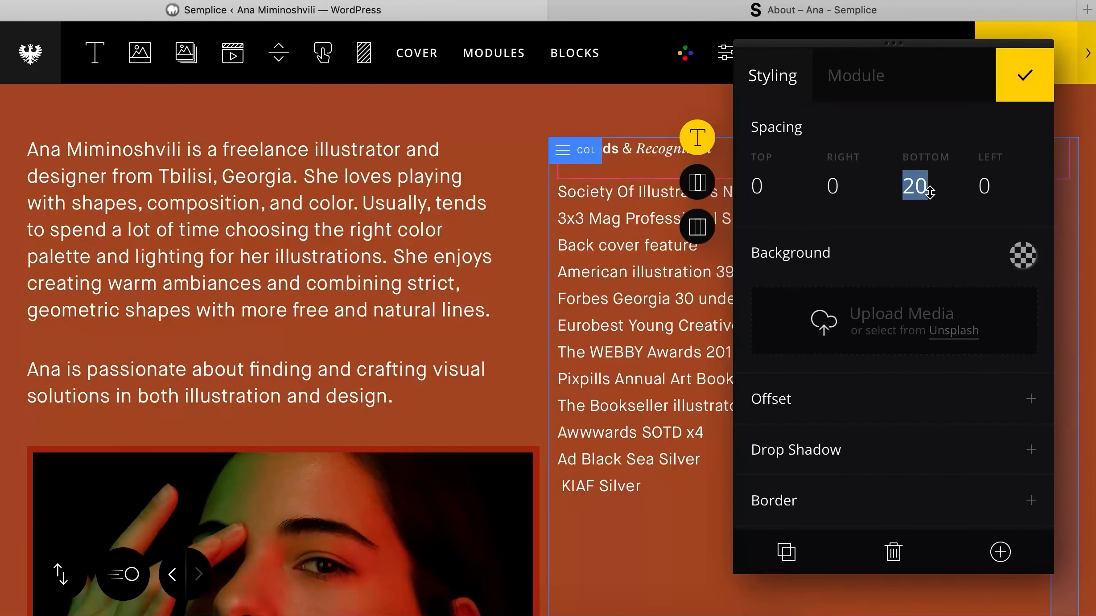
{"action": "left_click_drag", "start_coordinate": [930, 193], "coordinate": [930, 166]}
{"action": "left_click", "coordinate": [1025, 76]}
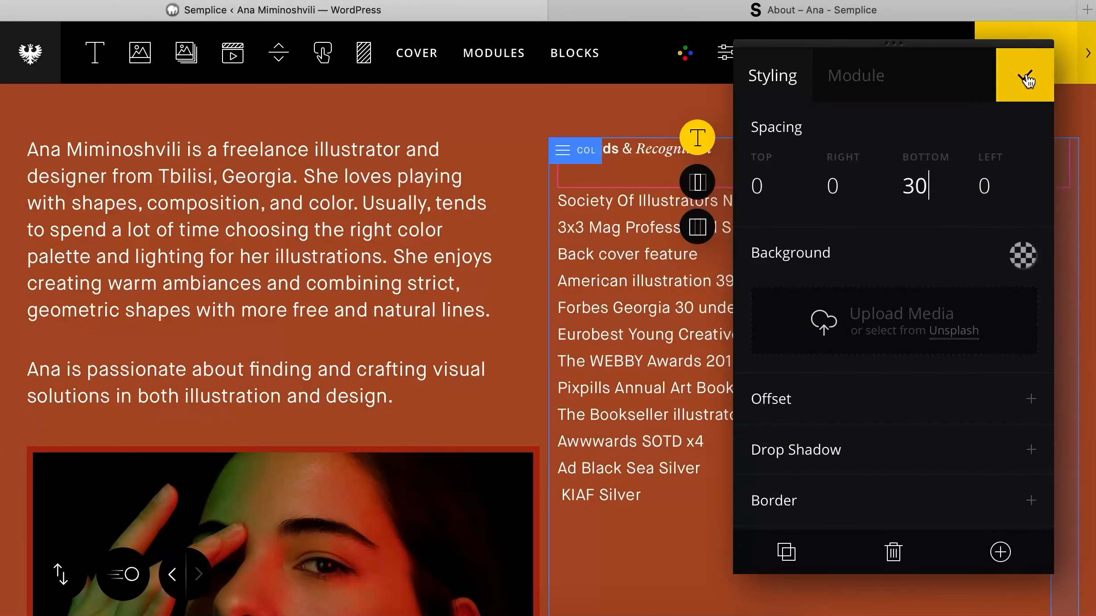
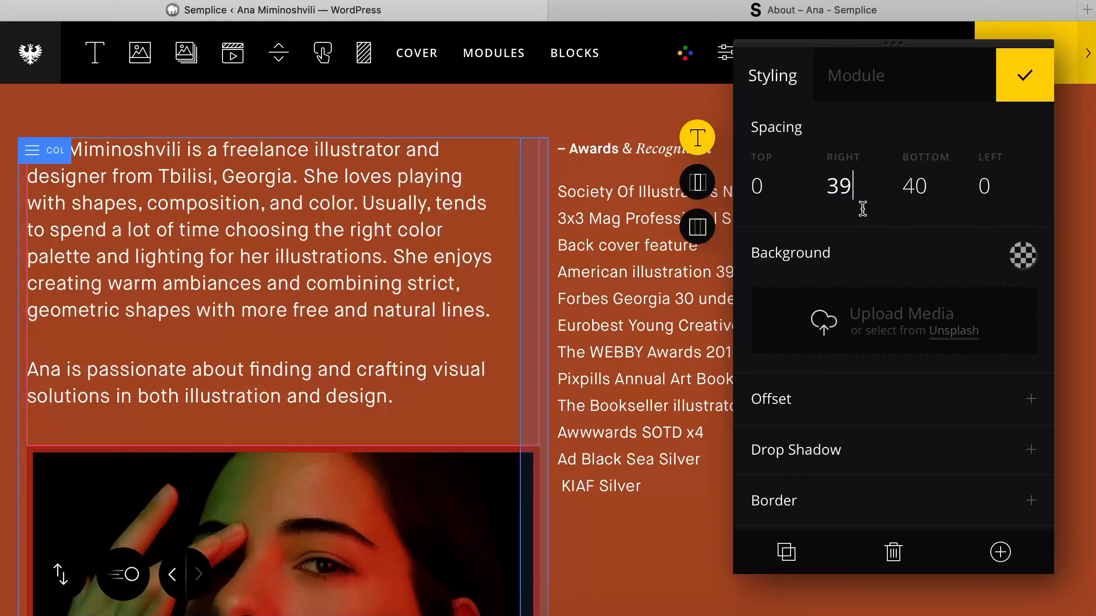
- Set the biography text's right spacing to 40 and narrow its column to five grid columns
{"action": "mouse_move", "coordinate": [863, 209]}
{"action": "left_mouse_down"}
{"action": "mouse_move", "coordinate": [864, 187]}
{"action": "mouse_move", "coordinate": [860, 205]}
{"action": "left_mouse_up"}
{"action": "left_click_drag", "start_coordinate": [538, 225], "coordinate": [455, 227]}
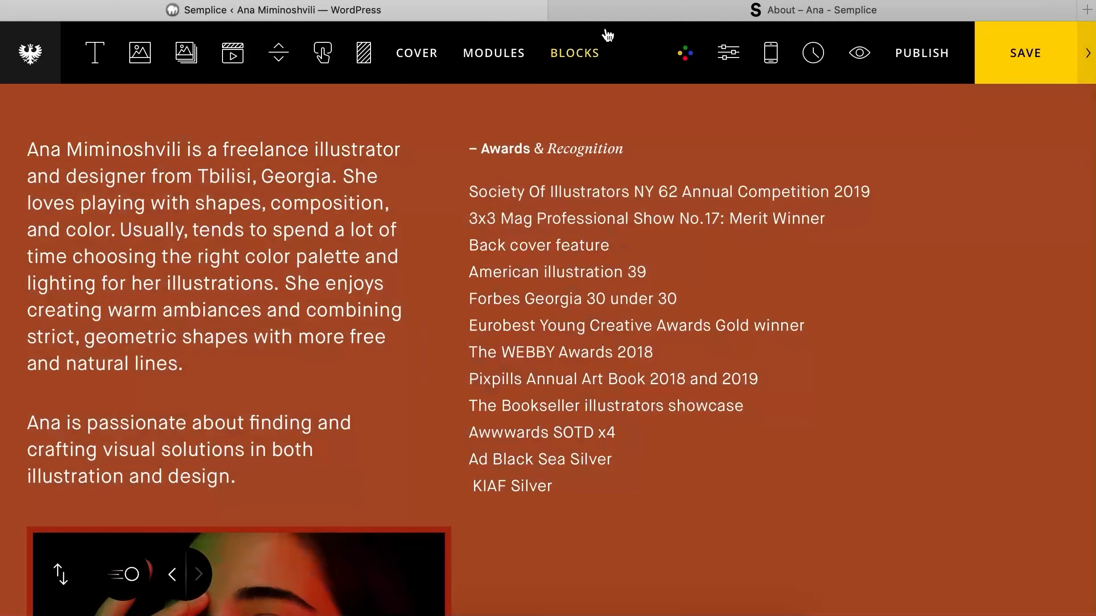
- Insert a one-column spacer between the biography and awards columns, keeping the biography five grid columns wide
{"action": "left_click", "coordinate": [694, 29]}
{"action": "left_click_drag", "start_coordinate": [364, 53], "coordinate": [466, 227]}
{"action": "left_click", "coordinate": [307, 218]}
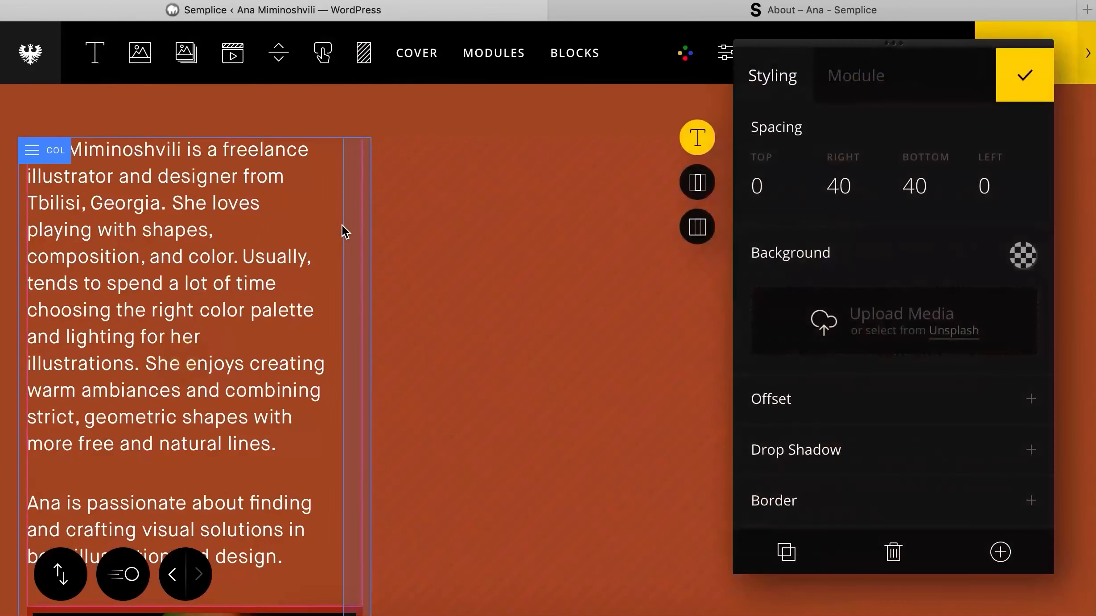
{"action": "left_click_drag", "start_coordinate": [366, 225], "coordinate": [484, 239]}
{"action": "left_click", "coordinate": [717, 192]}
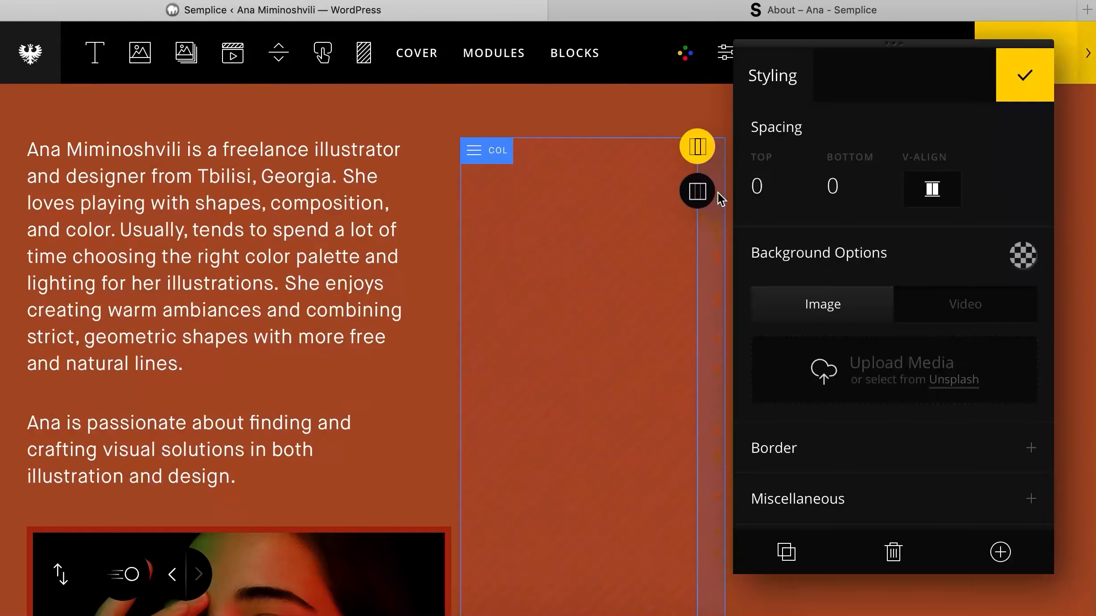
{"action": "left_click_drag", "start_coordinate": [720, 600], "coordinate": [557, 572]}
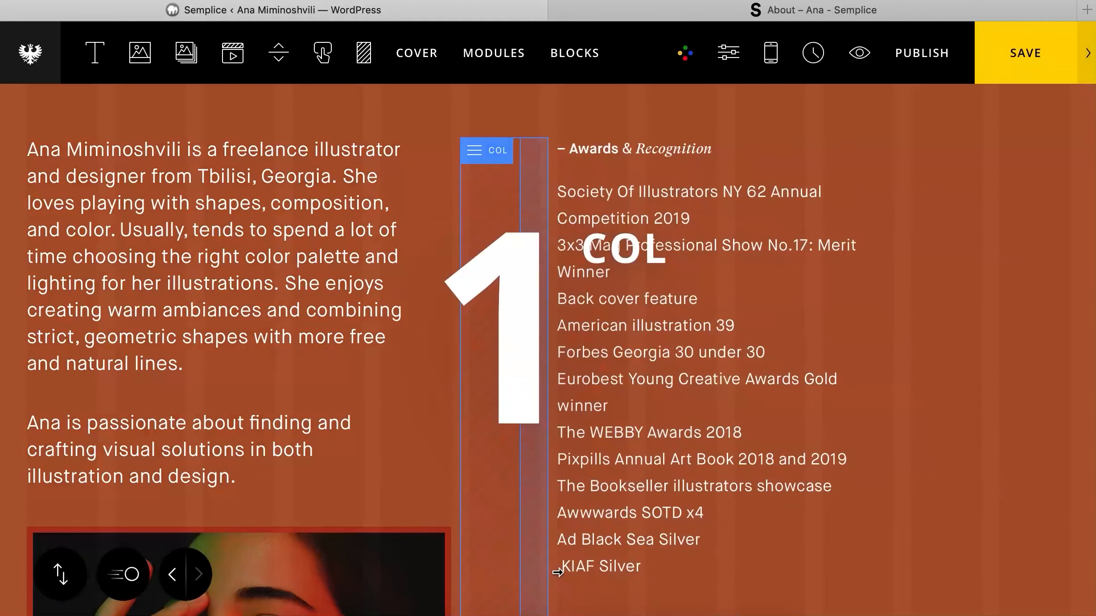
- Compare the awards list with the reference page and reduce its font size to 17 and line height to 29
{"action": "left_click", "coordinate": [790, 10]}
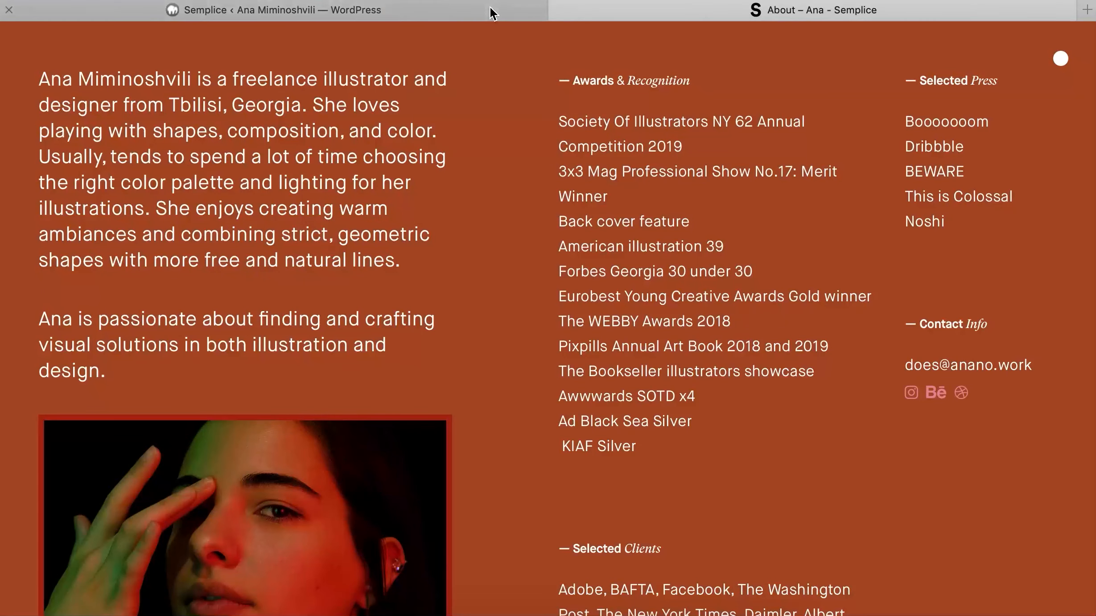
{"action": "left_click", "coordinate": [450, 11]}
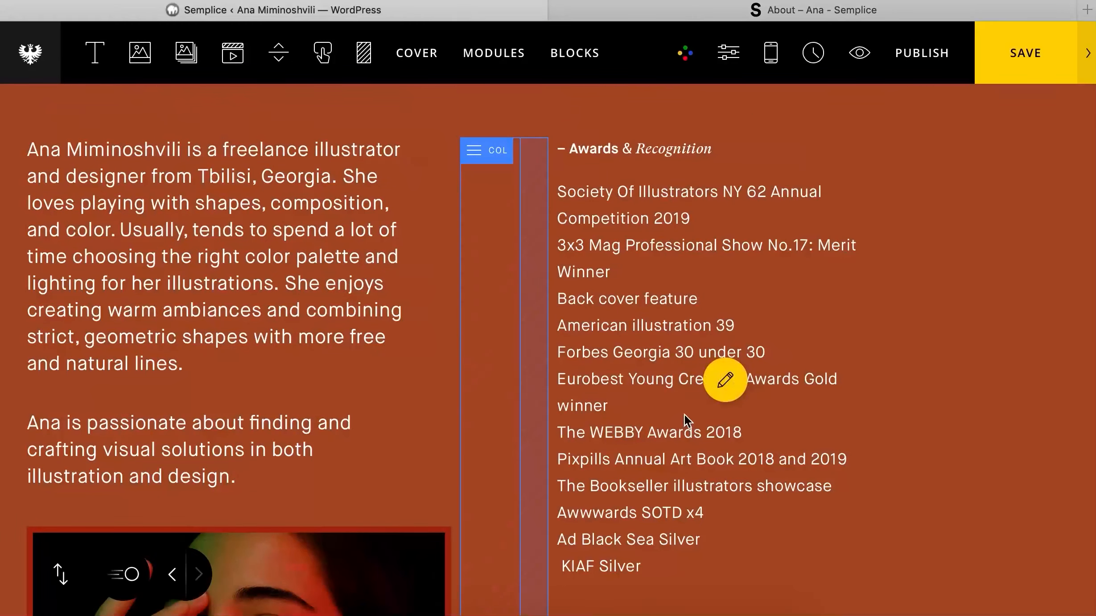
{"action": "left_click", "coordinate": [728, 406]}
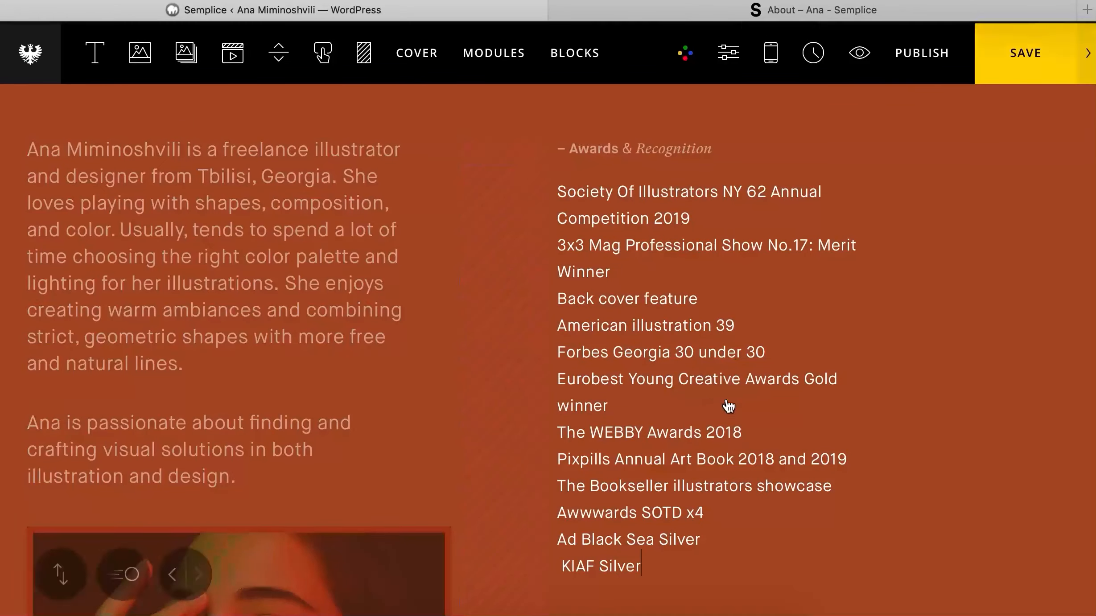
{"action": "left_click_drag", "start_coordinate": [670, 562], "coordinate": [521, 80]}
{"action": "left_click_drag", "start_coordinate": [653, 54], "coordinate": [704, 64]}
{"action": "left_click", "coordinate": [1063, 53]}
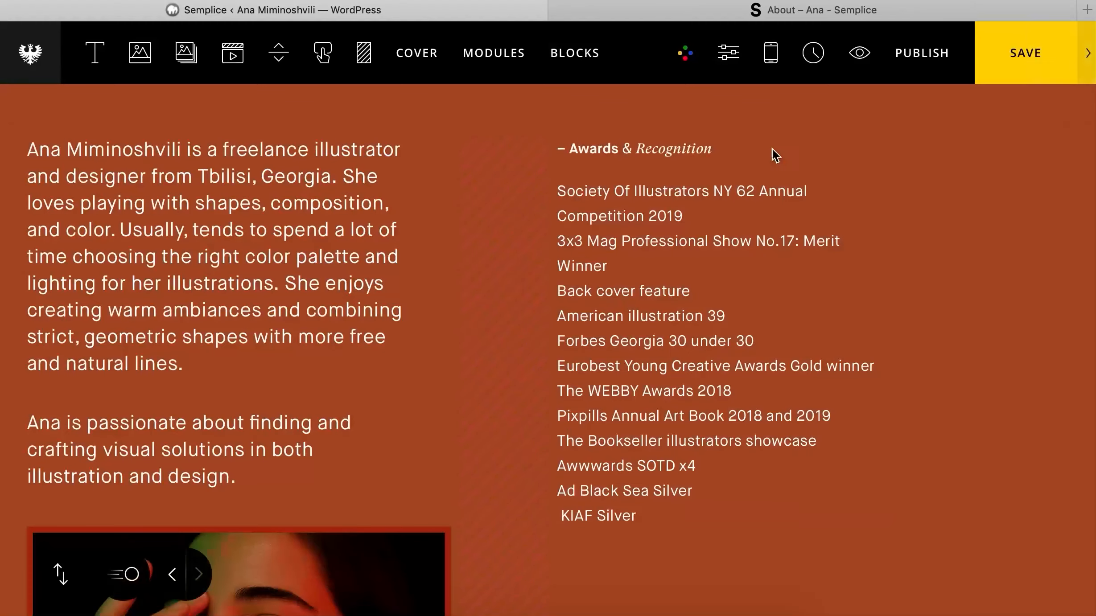
- Duplicate the Awards & Recognition heading and the awards list within their column
{"action": "mouse_move", "coordinate": [761, 152]}
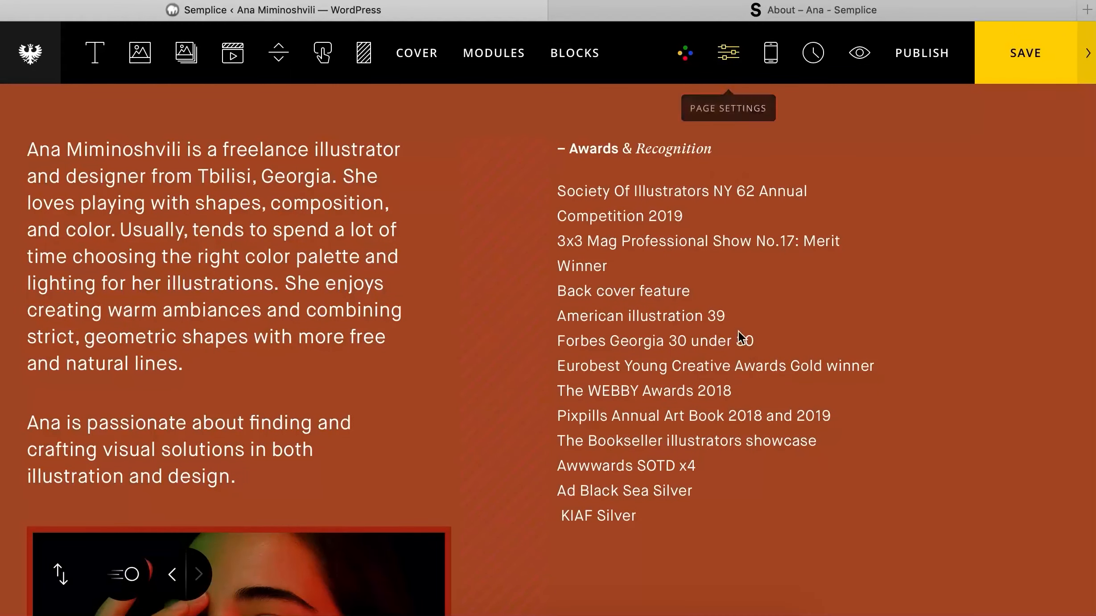
{"action": "scroll", "coordinate": [721, 358], "scroll_direction": "down", "scroll_amount": 3}
{"action": "scroll", "coordinate": [721, 358], "scroll_direction": "up", "scroll_amount": 3}
{"action": "left_click", "coordinate": [633, 149]}
{"action": "left_click", "coordinate": [785, 553]}
{"action": "left_click", "coordinate": [623, 292]}
{"action": "left_click", "coordinate": [785, 553]}
- Move the duplicated awards list directly below the duplicated Awards & Recognition heading
{"action": "scroll", "coordinate": [624, 357], "scroll_direction": "down", "scroll_amount": 10}
{"action": "left_click", "coordinate": [590, 310]}
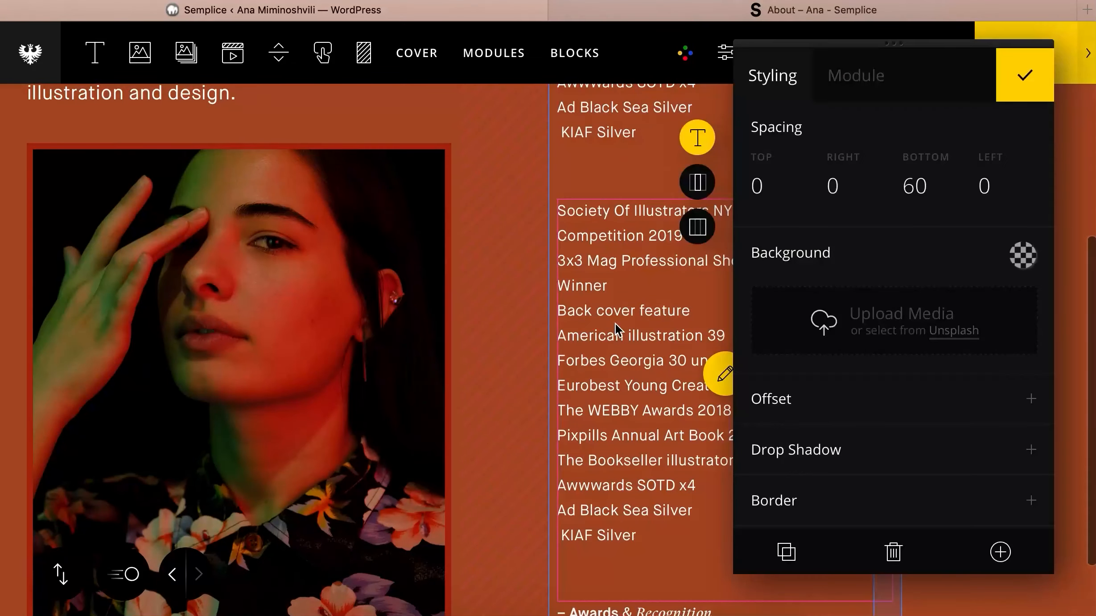
{"action": "left_click_drag", "start_coordinate": [615, 325], "coordinate": [636, 401]}
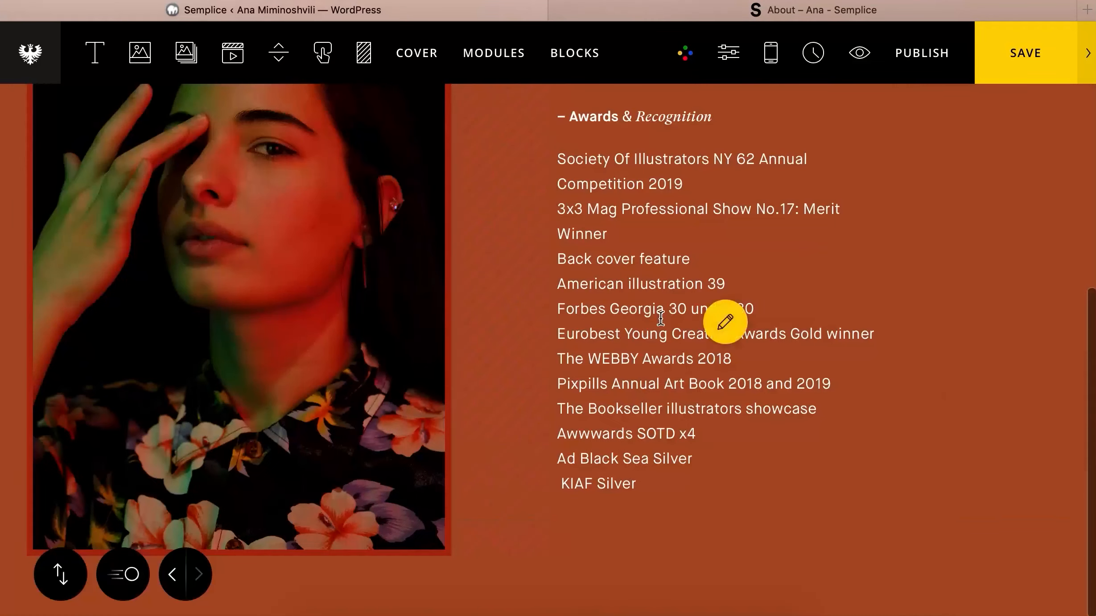
- Copy the client names listed under Selected Clients on the reference page
{"action": "scroll", "coordinate": [659, 318], "scroll_direction": "up", "scroll_amount": 9}
{"action": "left_click", "coordinate": [711, 13]}
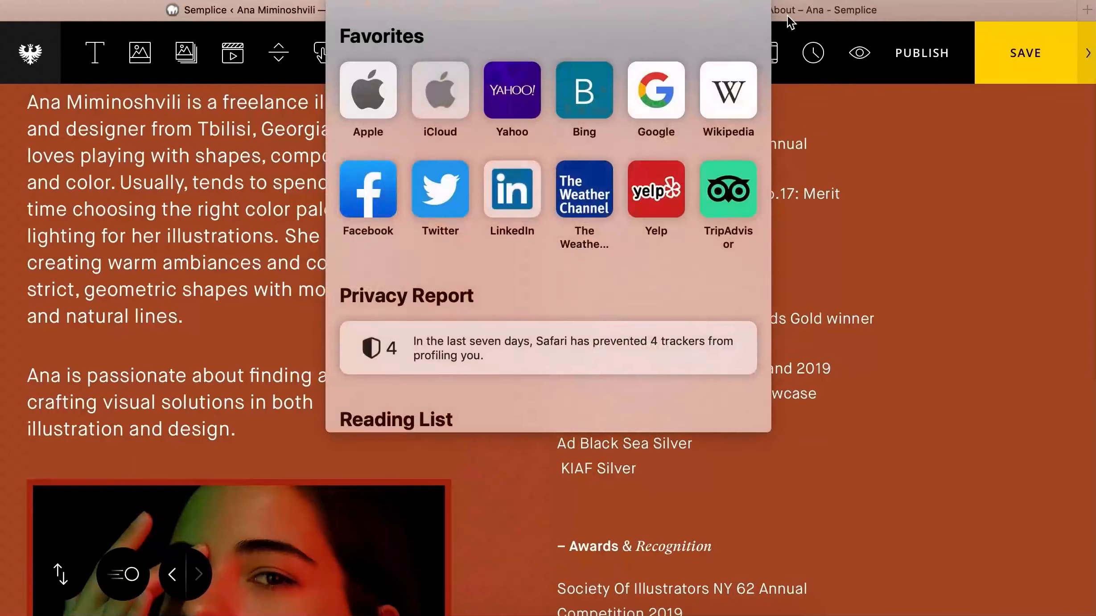
{"action": "scroll", "coordinate": [663, 295], "scroll_direction": "down", "scroll_amount": 3}
{"action": "scroll", "coordinate": [664, 294], "scroll_direction": "down", "scroll_amount": 2}
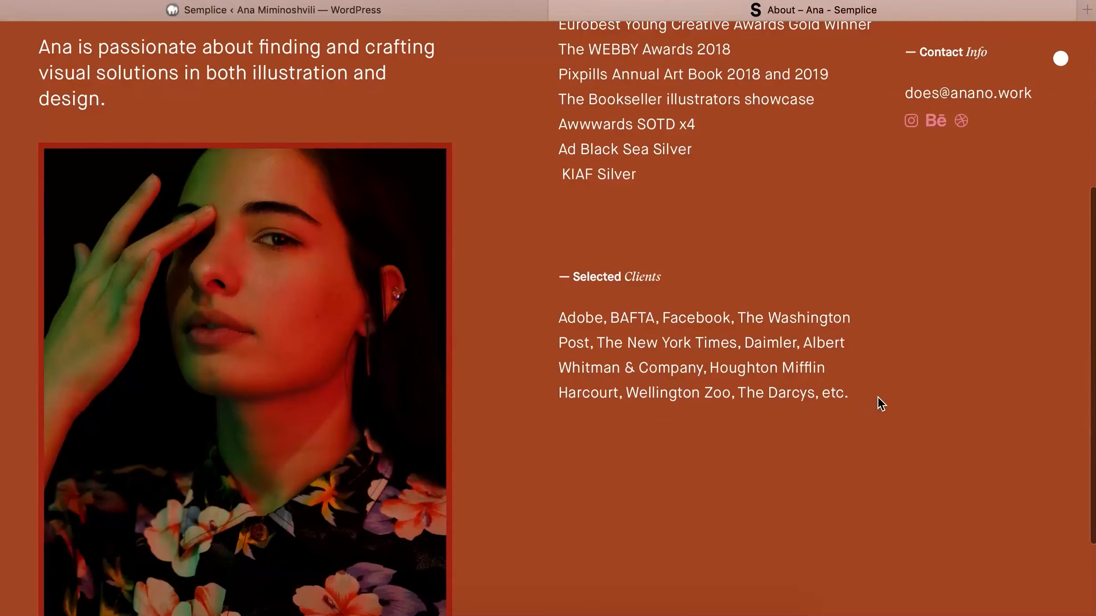
{"action": "left_click_drag", "start_coordinate": [877, 398], "coordinate": [561, 316]}
{"action": "key", "text": "super+c"}
- Replace the text of the duplicated awards list with the client names copied from the reference page
{"action": "left_click", "coordinate": [518, 14]}
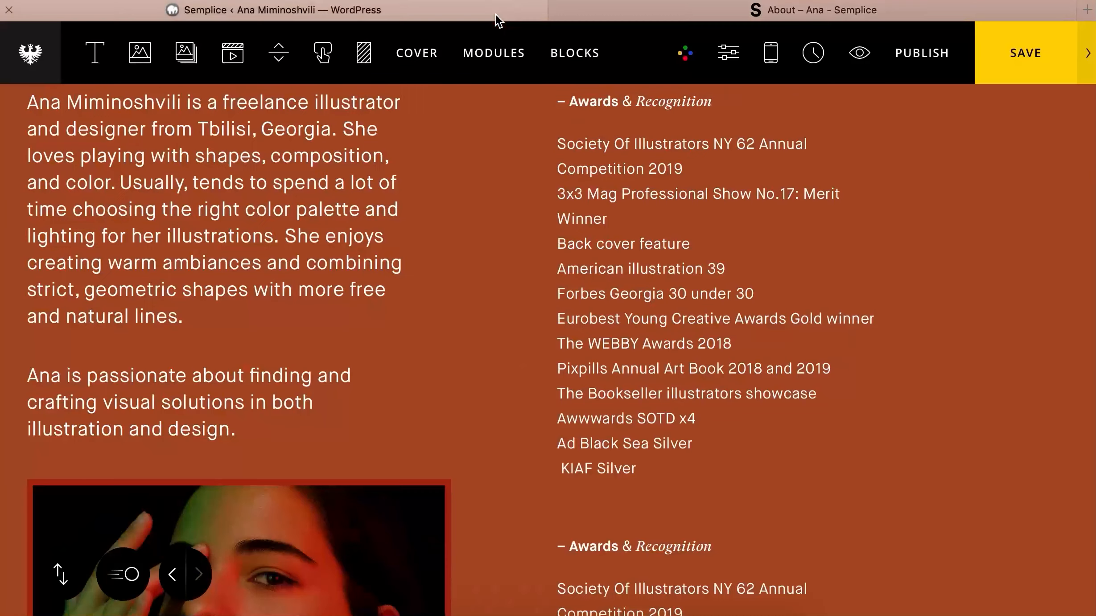
{"action": "key", "text": "ctrl+Tab"}
{"action": "left_click", "coordinate": [522, 16]}
{"action": "scroll", "coordinate": [727, 424], "scroll_direction": "down", "scroll_amount": 4}
{"action": "left_click", "coordinate": [732, 522]}
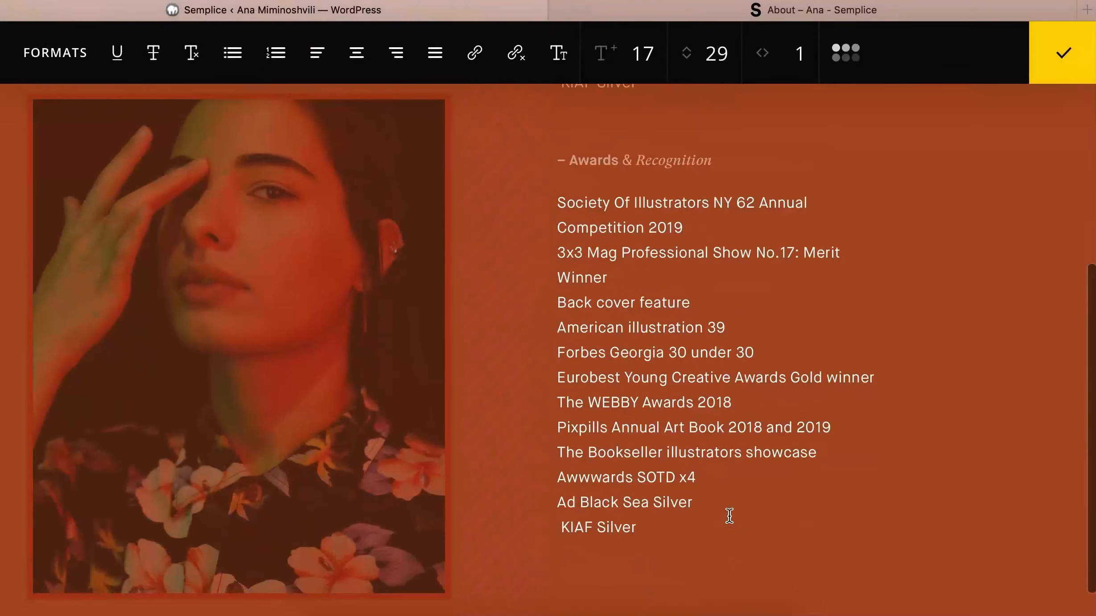
{"action": "left_click_drag", "start_coordinate": [727, 516], "coordinate": [562, 203]}
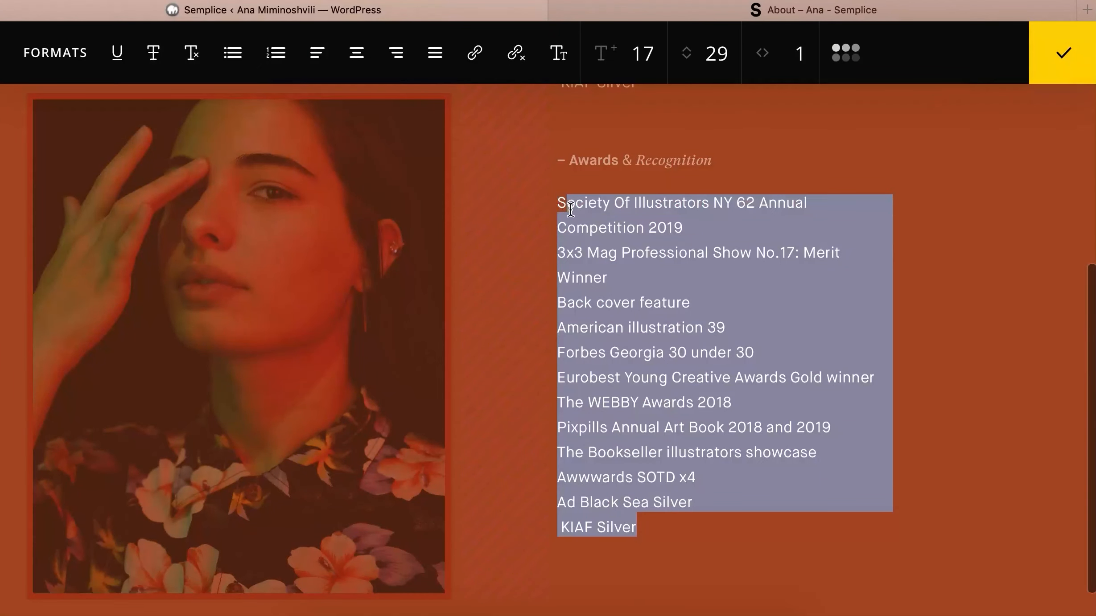
{"action": "key", "text": "super+v"}
{"action": "left_click", "coordinate": [566, 203]}
{"action": "key", "text": "BackSpace"}
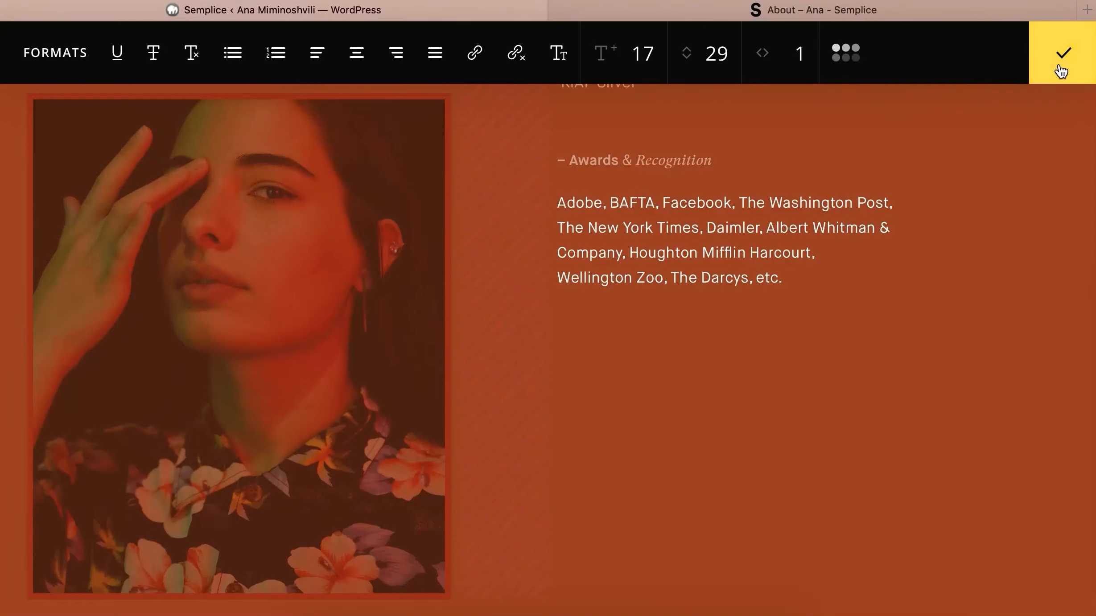
{"action": "left_click", "coordinate": [1063, 53]}
- Remove the leading space before "KIAF Silver" in the original awards list
{"action": "scroll", "coordinate": [717, 147], "scroll_direction": "up", "scroll_amount": 8}
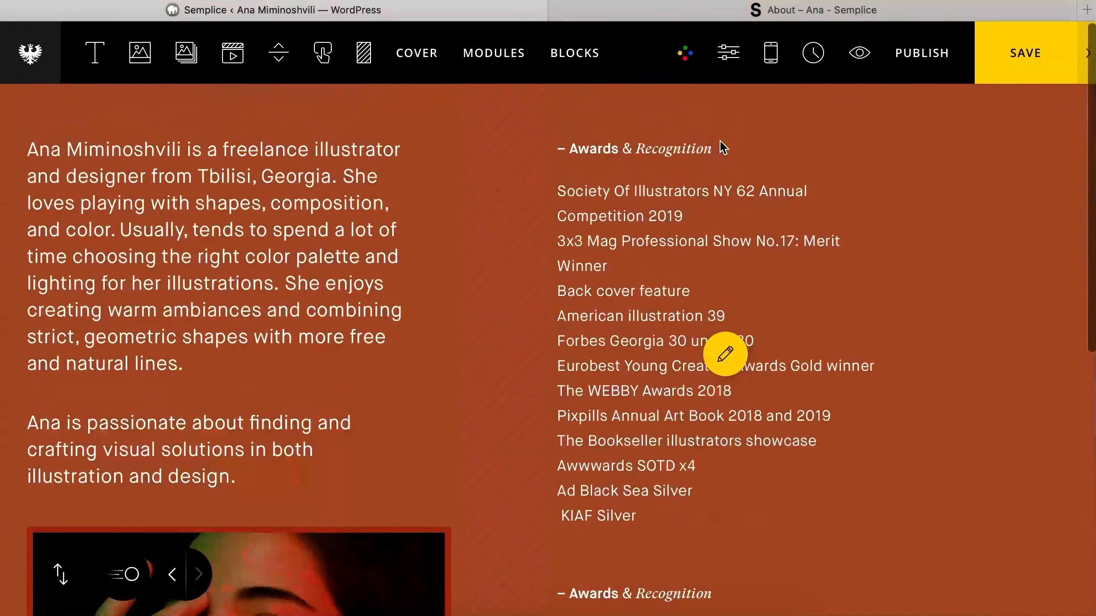
{"action": "left_click", "coordinate": [724, 354]}
{"action": "left_click", "coordinate": [561, 513]}
{"action": "key", "text": "BackSpace"}
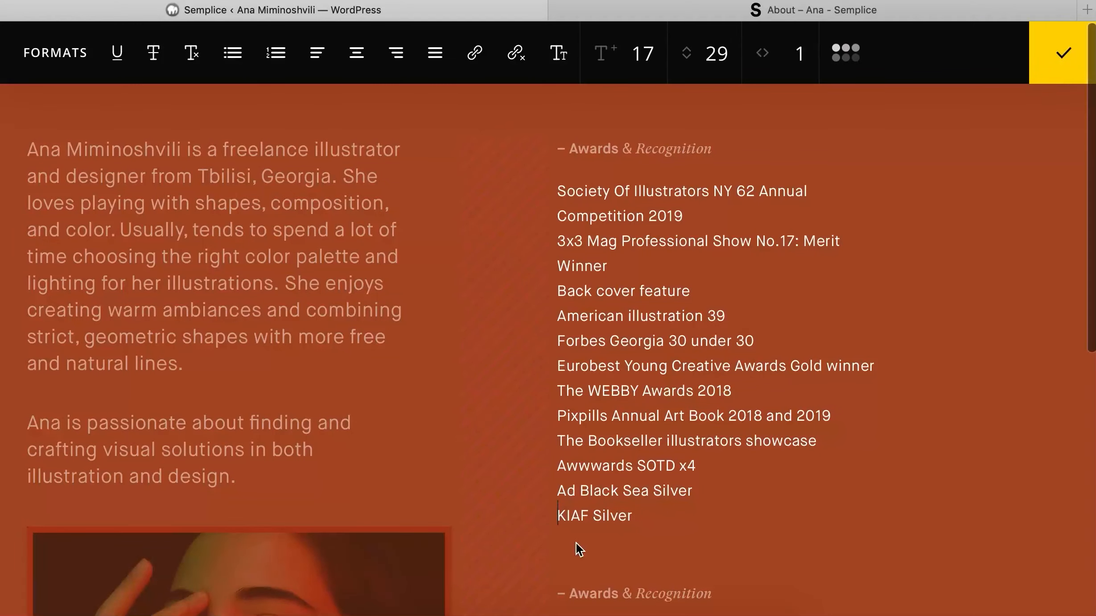
{"action": "left_click", "coordinate": [1064, 53]}
- Change the duplicated Awards & Recognition heading above the client names to "Selected Clients", keeping the bold and italic styling
{"action": "scroll", "coordinate": [744, 350], "scroll_direction": "down", "scroll_amount": 5}
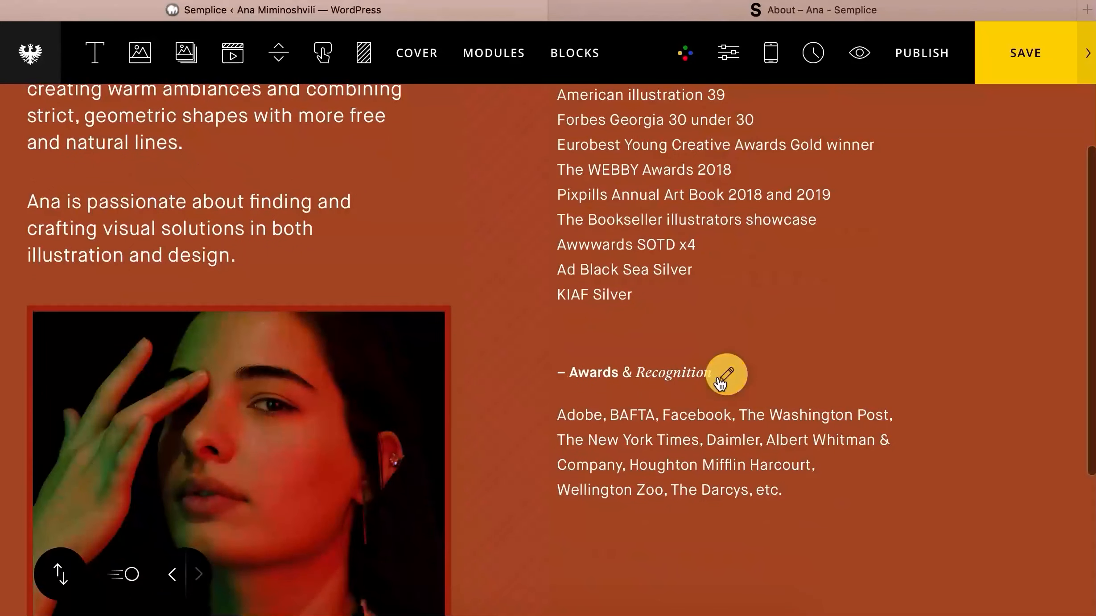
{"action": "left_click", "coordinate": [724, 373]}
{"action": "left_click_drag", "start_coordinate": [711, 373], "coordinate": [572, 374]}
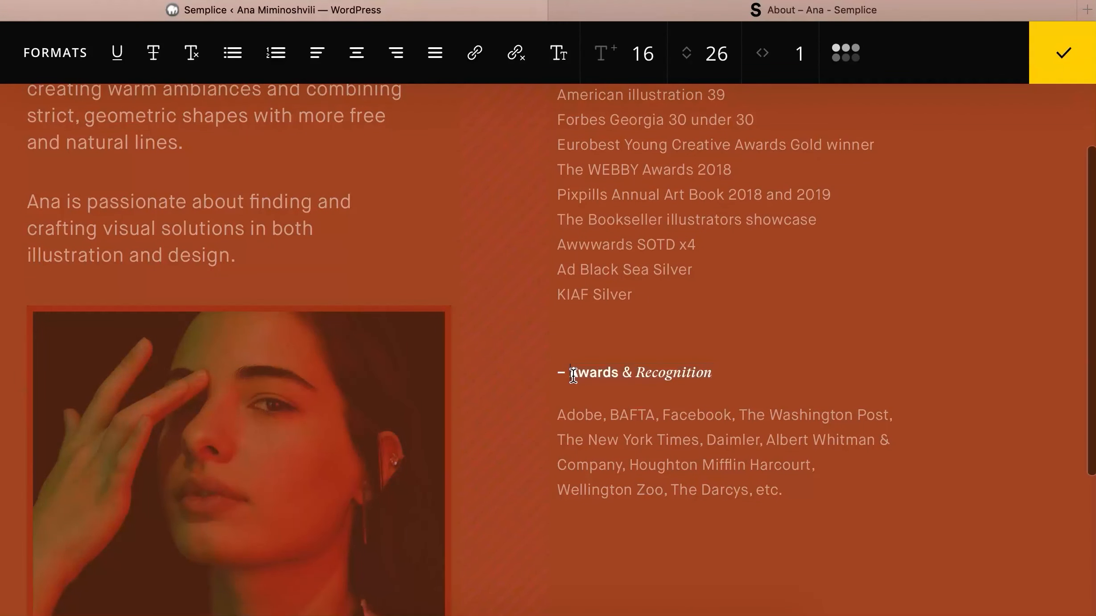
{"action": "double_click", "coordinate": [584, 374]}
{"action": "type", "text": "Selected"}
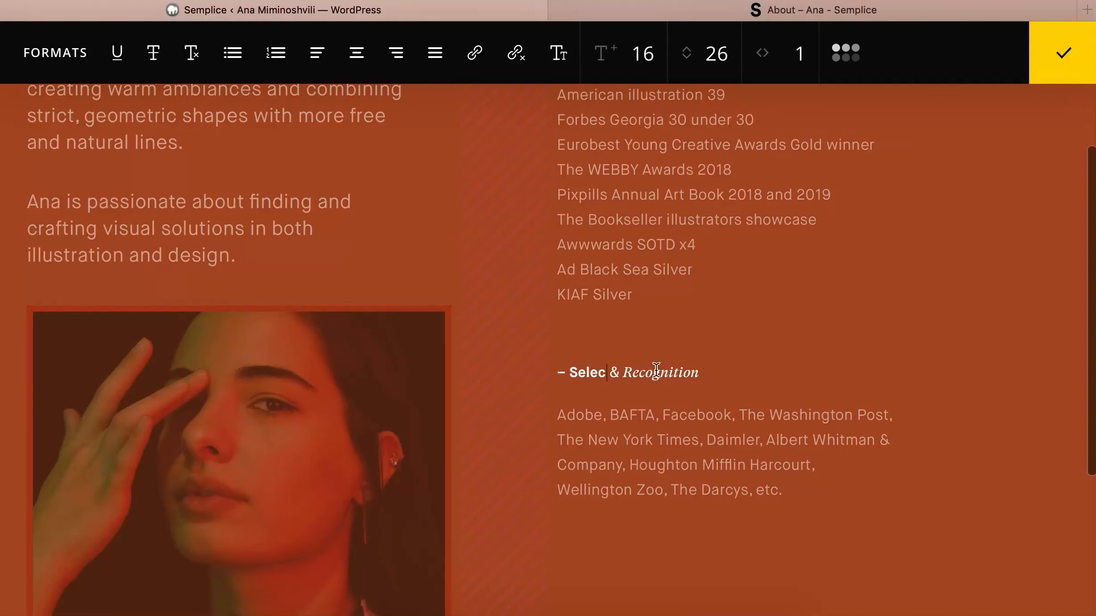
{"action": "left_click_drag", "start_coordinate": [747, 374], "coordinate": [644, 373]}
{"action": "key", "text": "BackSpace"}
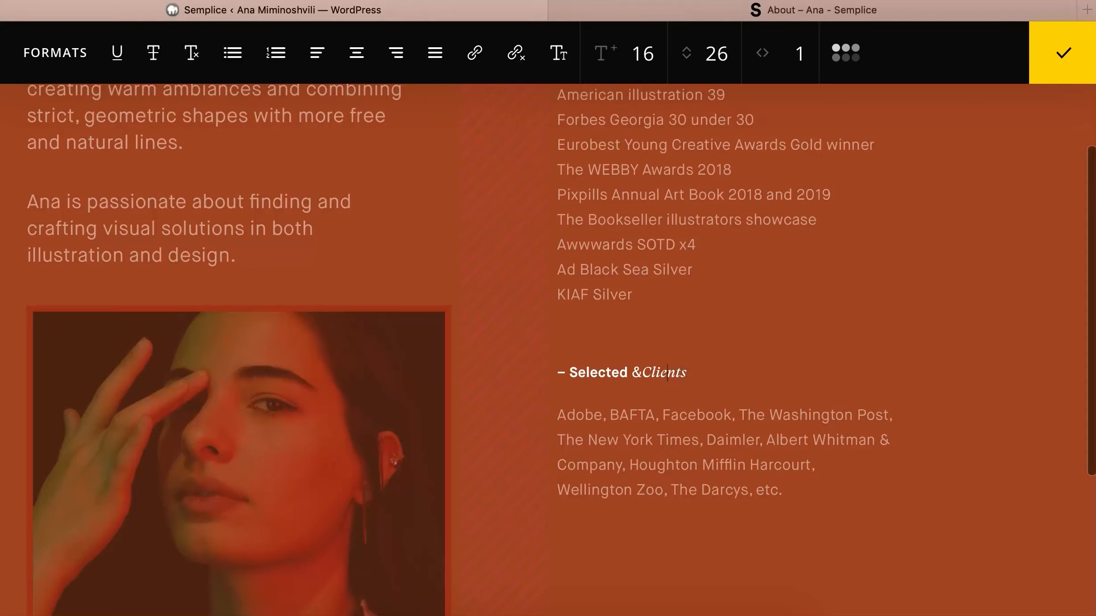
{"action": "key", "text": "Left"}
{"action": "key", "text": "BackSpace"}
{"action": "left_click", "coordinate": [1063, 53]}
- Compare the section headings with the reference page and set the Awards & Recognition heading's font size to 15
{"action": "scroll", "coordinate": [812, 272], "scroll_direction": "down", "scroll_amount": 6}
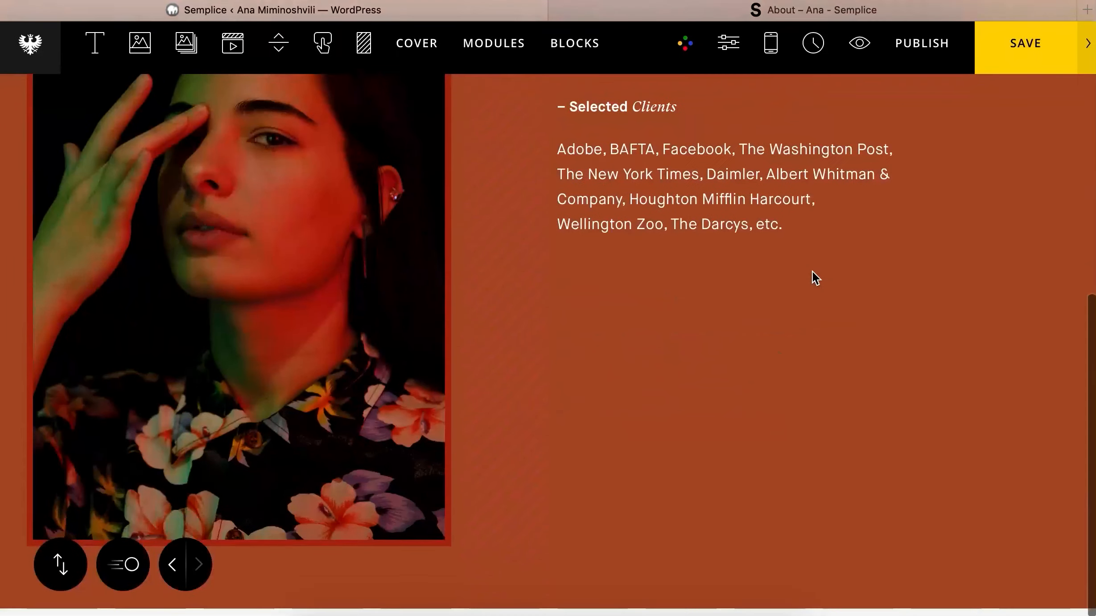
{"action": "scroll", "coordinate": [812, 271], "scroll_direction": "up", "scroll_amount": 6}
{"action": "left_click", "coordinate": [816, 9]}
{"action": "scroll", "coordinate": [923, 210], "scroll_direction": "up", "scroll_amount": 5}
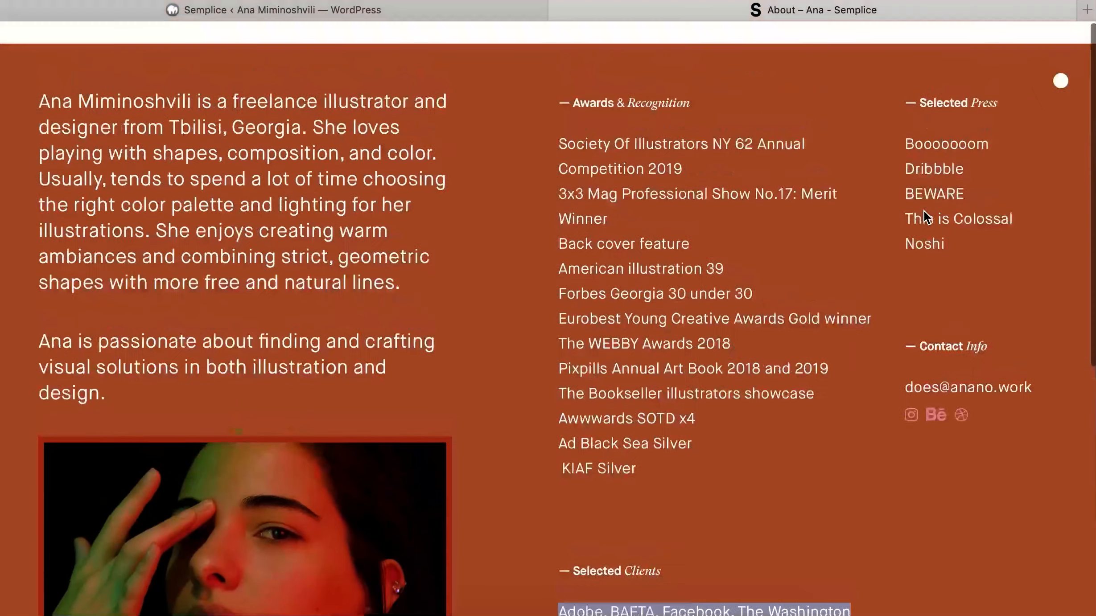
{"action": "left_click", "coordinate": [858, 130]}
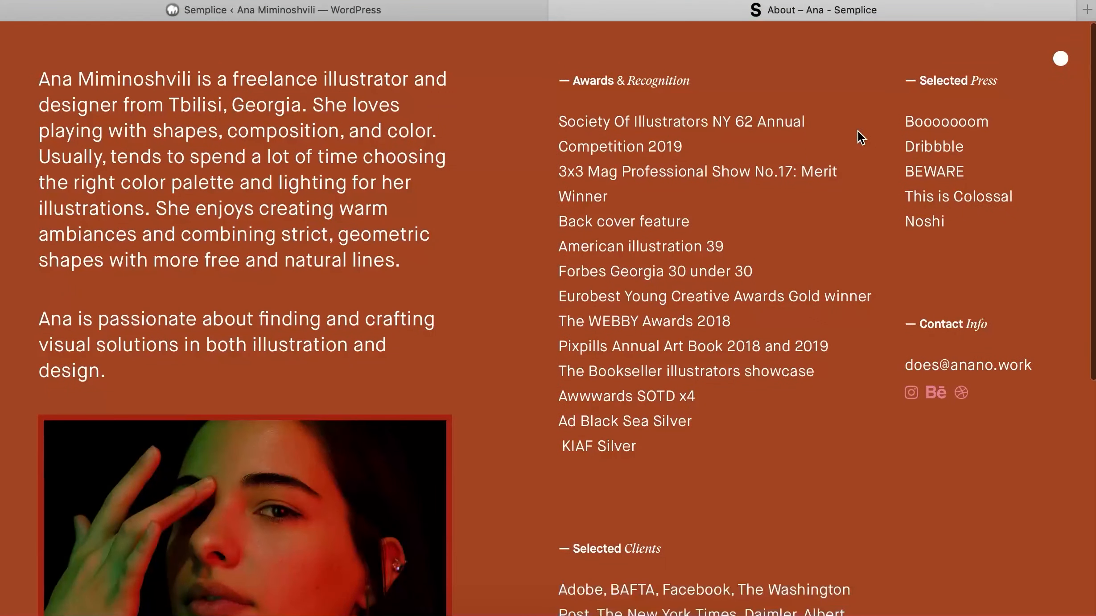
{"action": "left_click", "coordinate": [522, 13]}
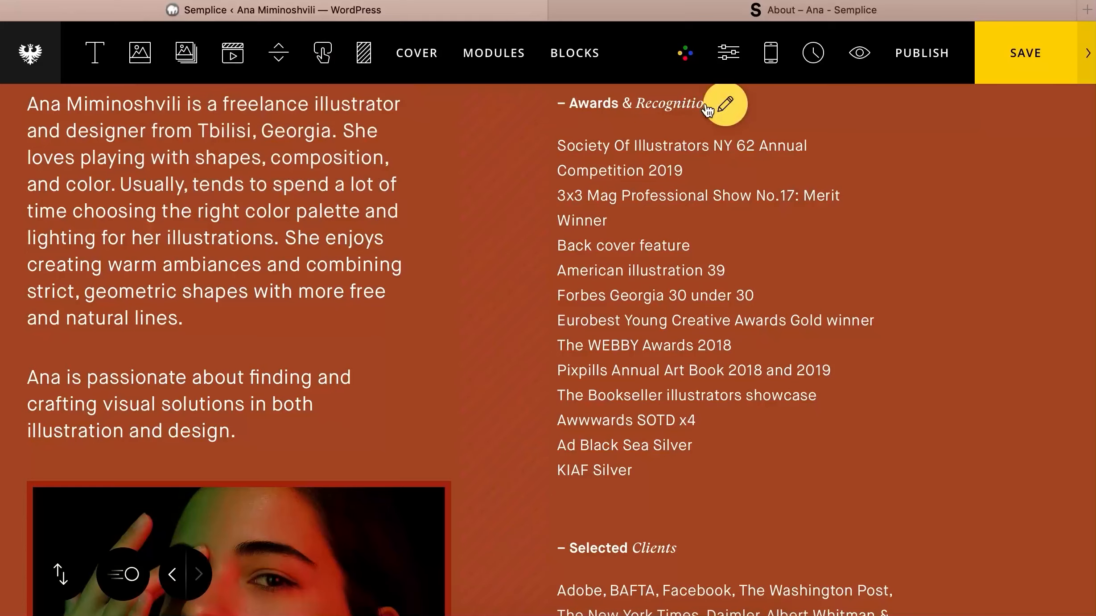
{"action": "left_click", "coordinate": [725, 103]}
{"action": "left_click_drag", "start_coordinate": [655, 63], "coordinate": [658, 68]}
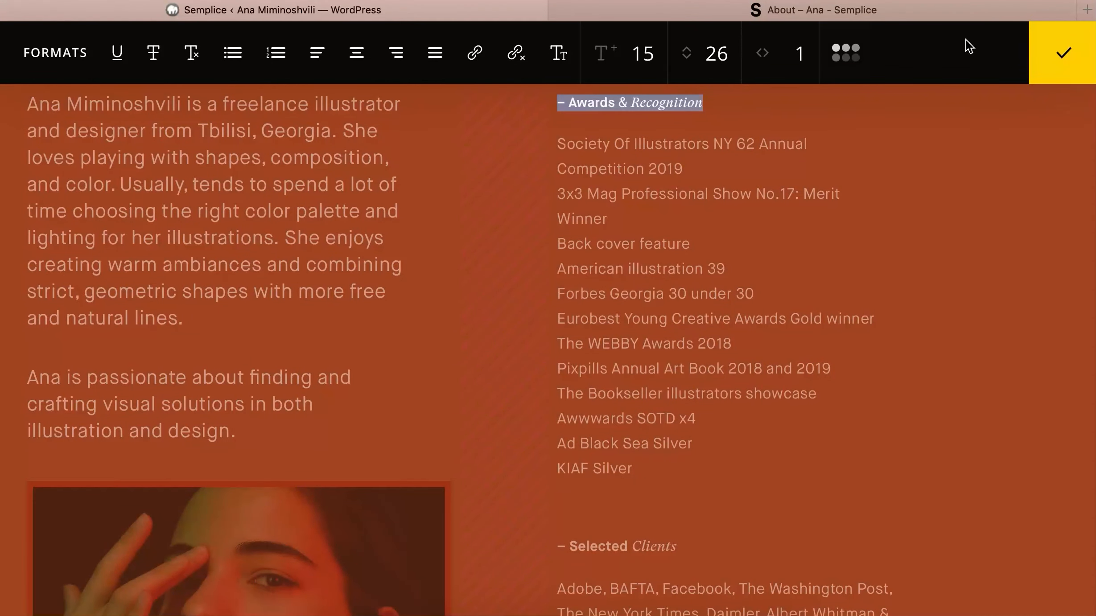
{"action": "left_click", "coordinate": [1038, 61]}
- Set the Selected Clients heading's font size to 15
{"action": "scroll", "coordinate": [639, 281], "scroll_direction": "down", "scroll_amount": 5}
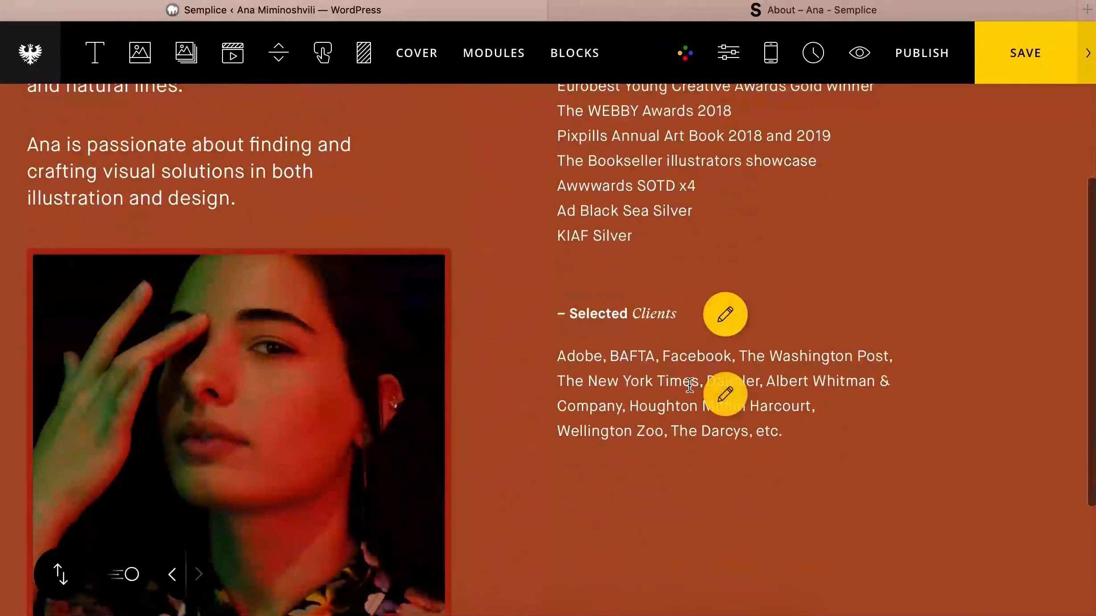
{"action": "left_click", "coordinate": [724, 313]}
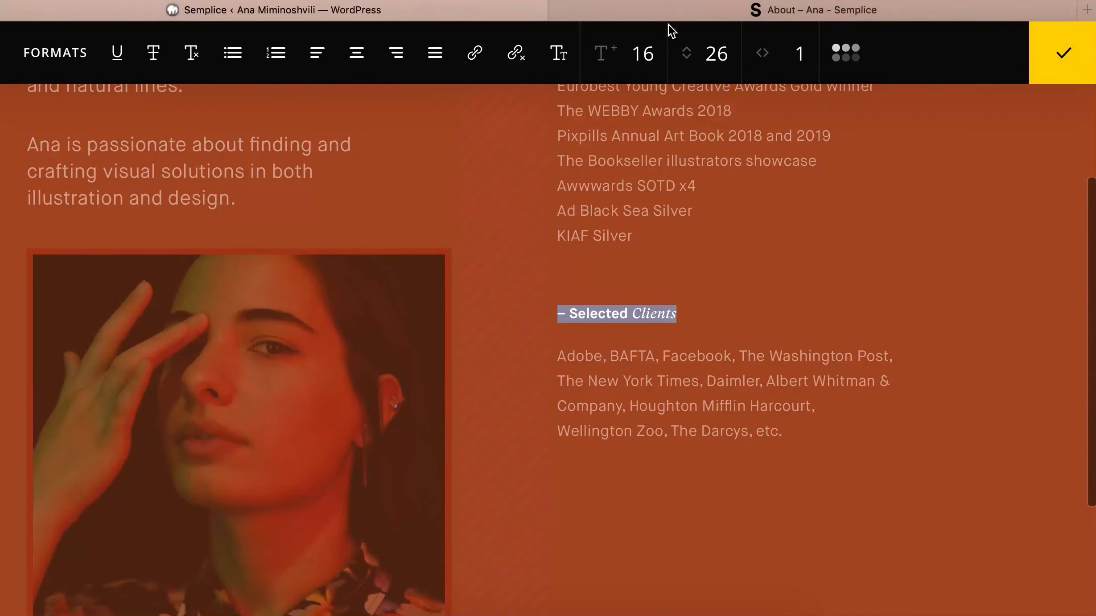
{"action": "left_click_drag", "start_coordinate": [661, 39], "coordinate": [649, 35]}
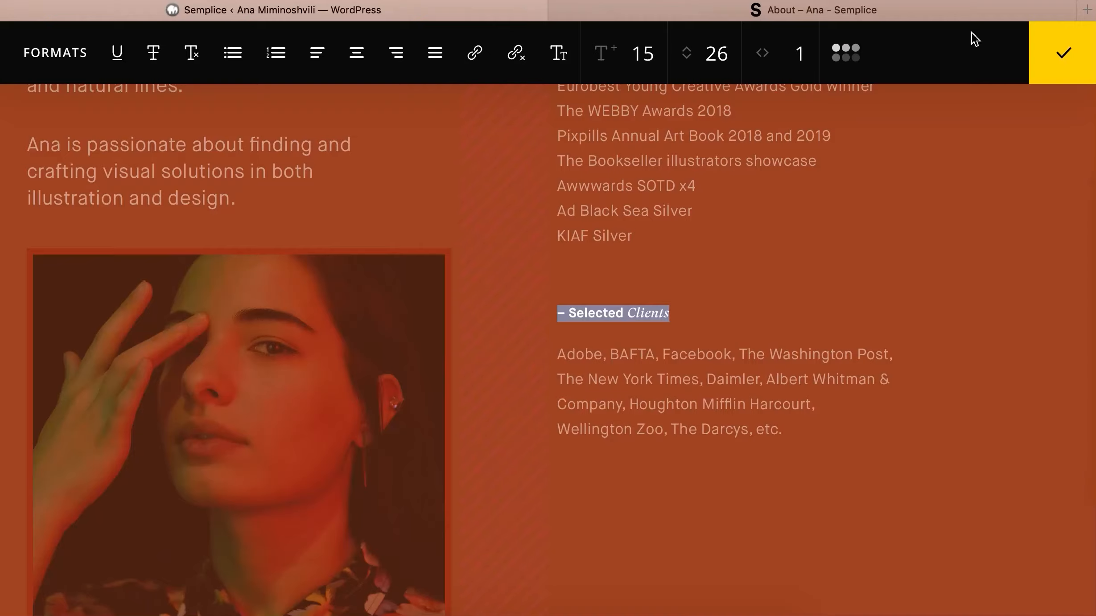
{"action": "left_click", "coordinate": [1041, 67]}
- Duplicate the Awards & Recognition heading and move the copy into a new column beside the awards column
{"action": "scroll", "coordinate": [707, 175], "scroll_direction": "up", "scroll_amount": 6}
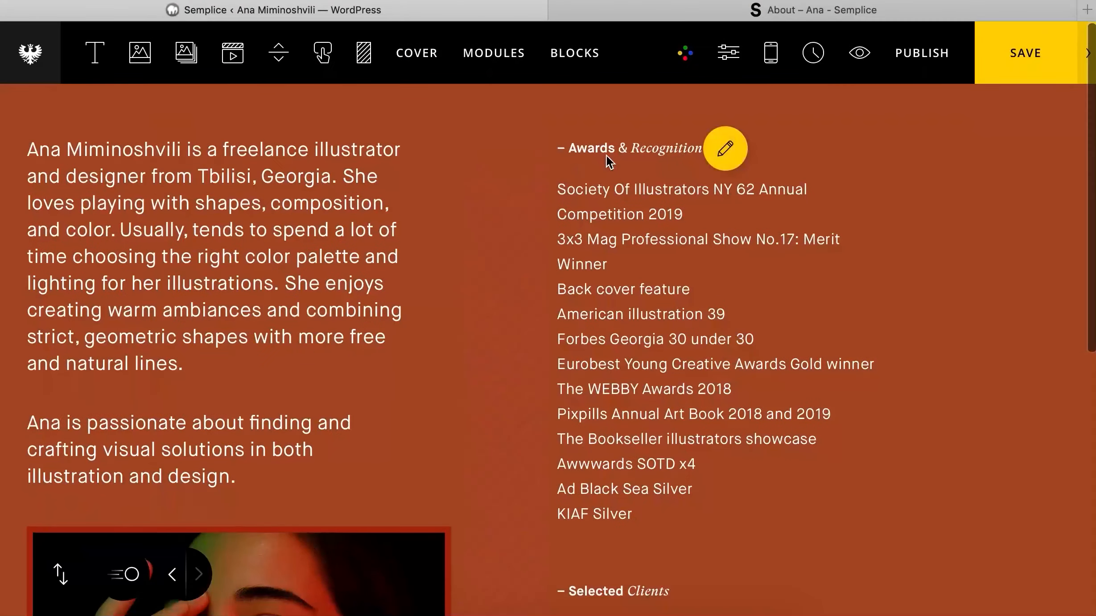
{"action": "left_click", "coordinate": [606, 156]}
{"action": "left_click", "coordinate": [786, 552]}
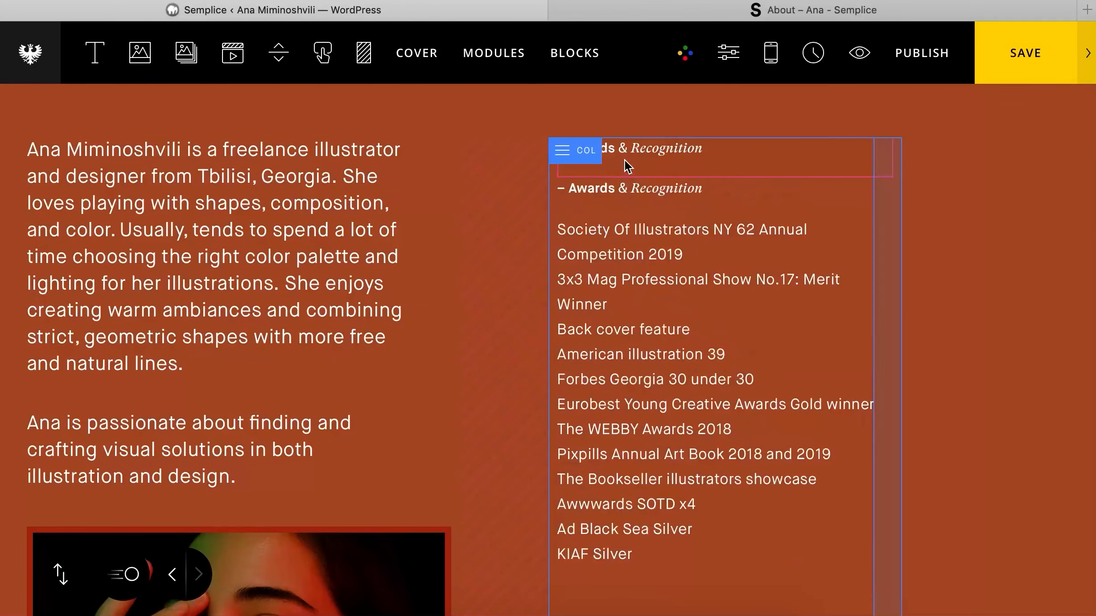
{"action": "left_click_drag", "start_coordinate": [620, 148], "coordinate": [909, 225]}
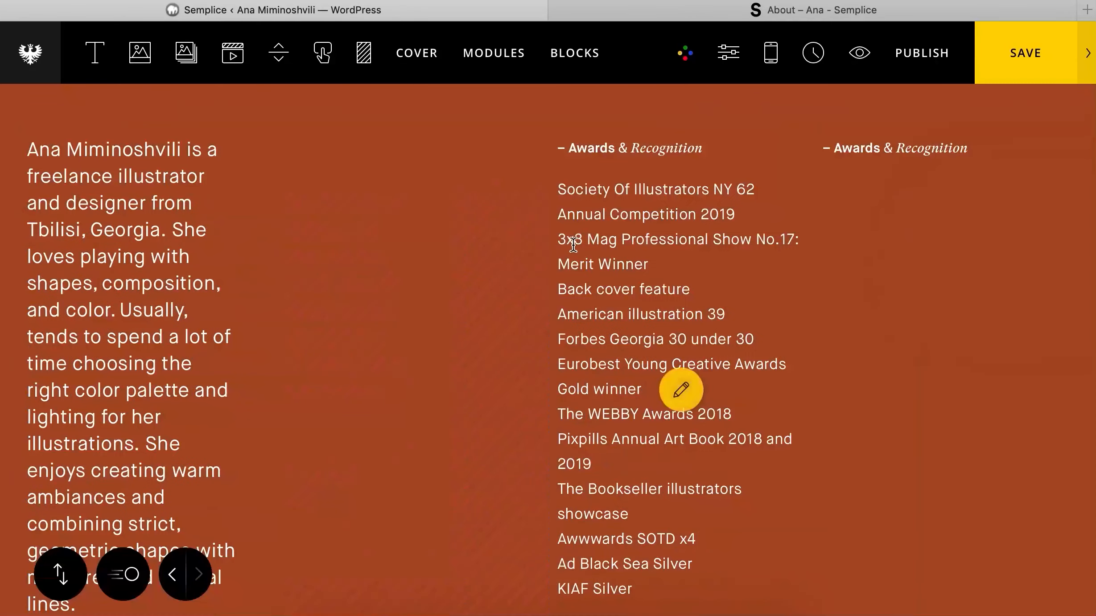
- Duplicate the awards list and place the copy below the heading in the new column
{"action": "left_click", "coordinate": [594, 246]}
{"action": "left_click", "coordinate": [808, 549]}
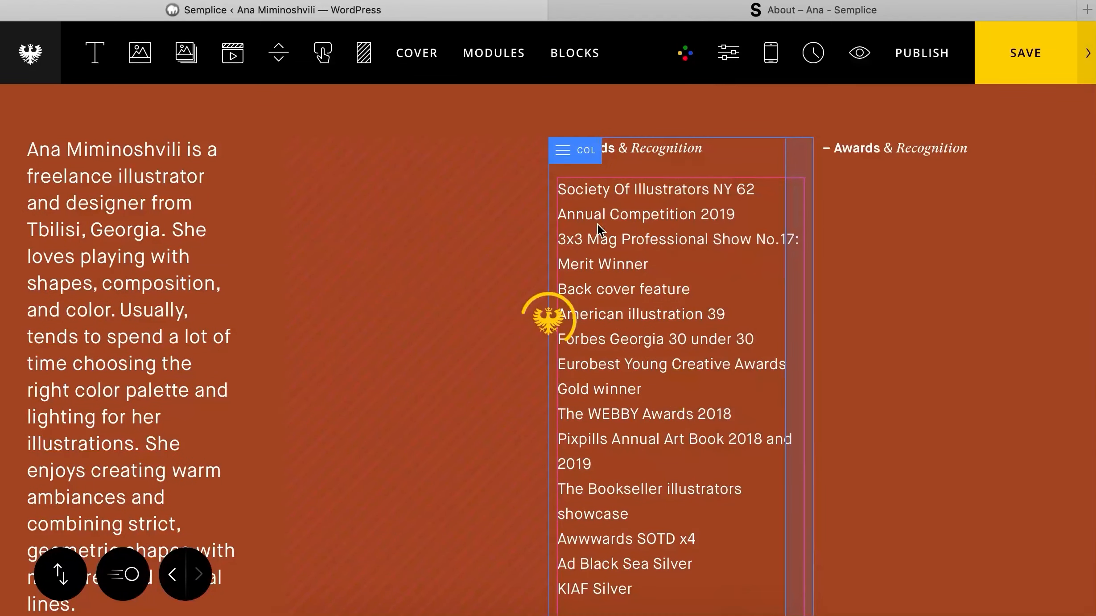
{"action": "left_click_drag", "start_coordinate": [783, 240], "coordinate": [882, 225]}
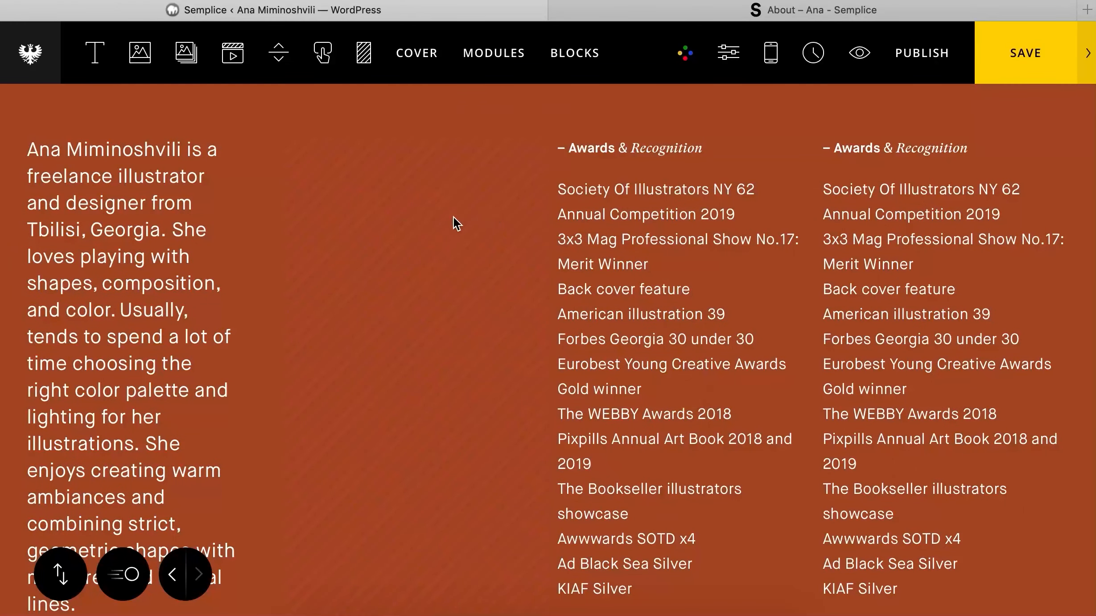
- Narrow the empty spacer column and widen the biography column by the same amount
{"action": "left_click", "coordinate": [532, 226]}
{"action": "left_click_drag", "start_coordinate": [530, 236], "coordinate": [359, 236]}
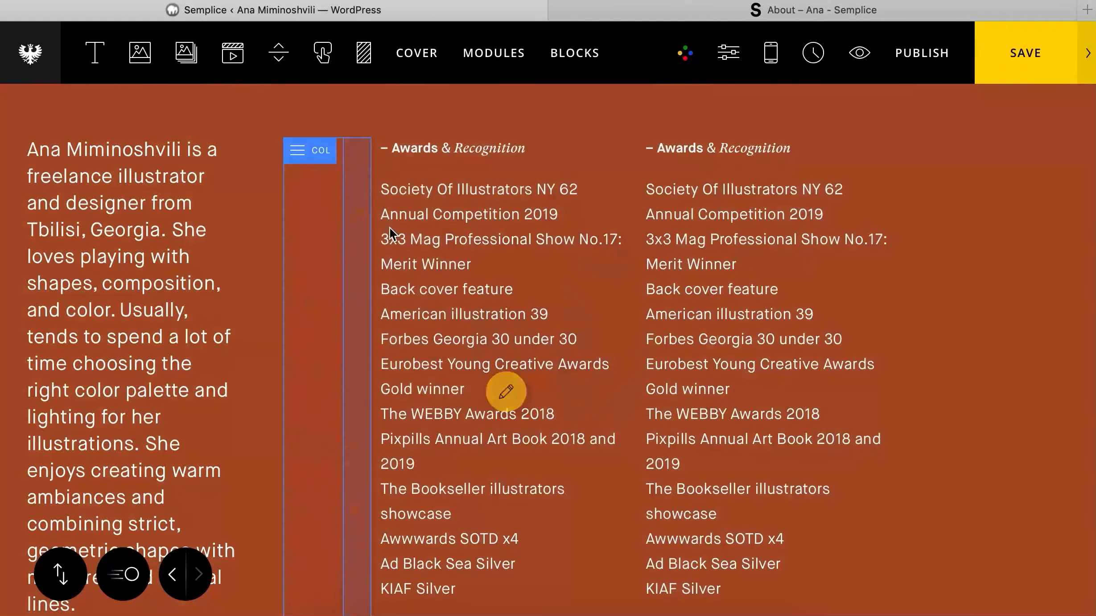
{"action": "left_click", "coordinate": [238, 243]}
{"action": "left_click_drag", "start_coordinate": [282, 244], "coordinate": [435, 272]}
- Compare the column layout with the reference page and widen the awards column to match it
{"action": "scroll", "coordinate": [371, 258], "scroll_direction": "down", "scroll_amount": 3}
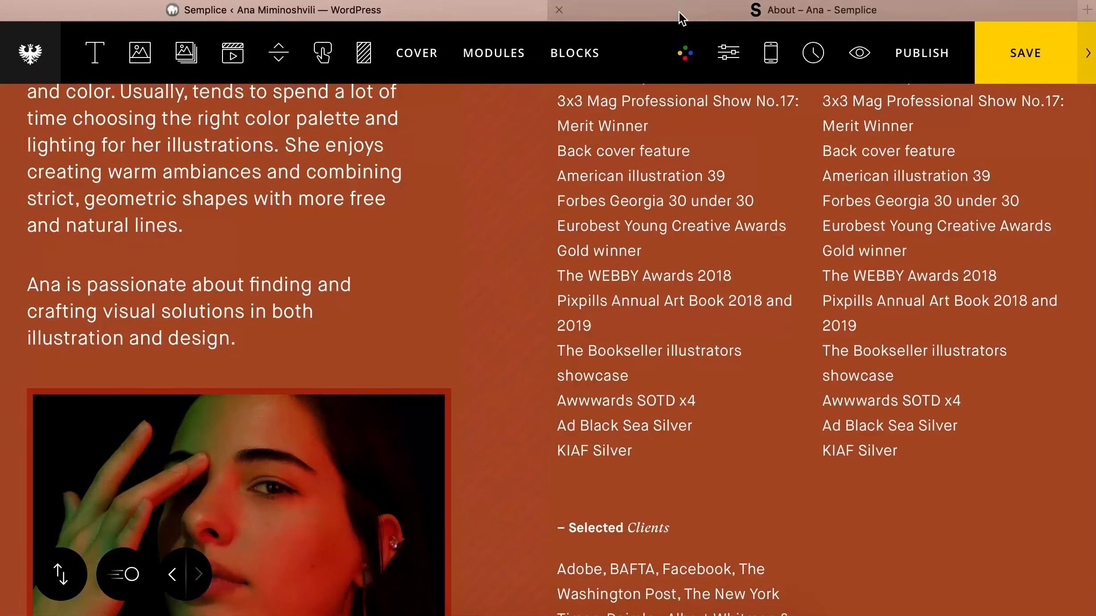
{"action": "scroll", "coordinate": [730, 171], "scroll_direction": "up", "scroll_amount": 3}
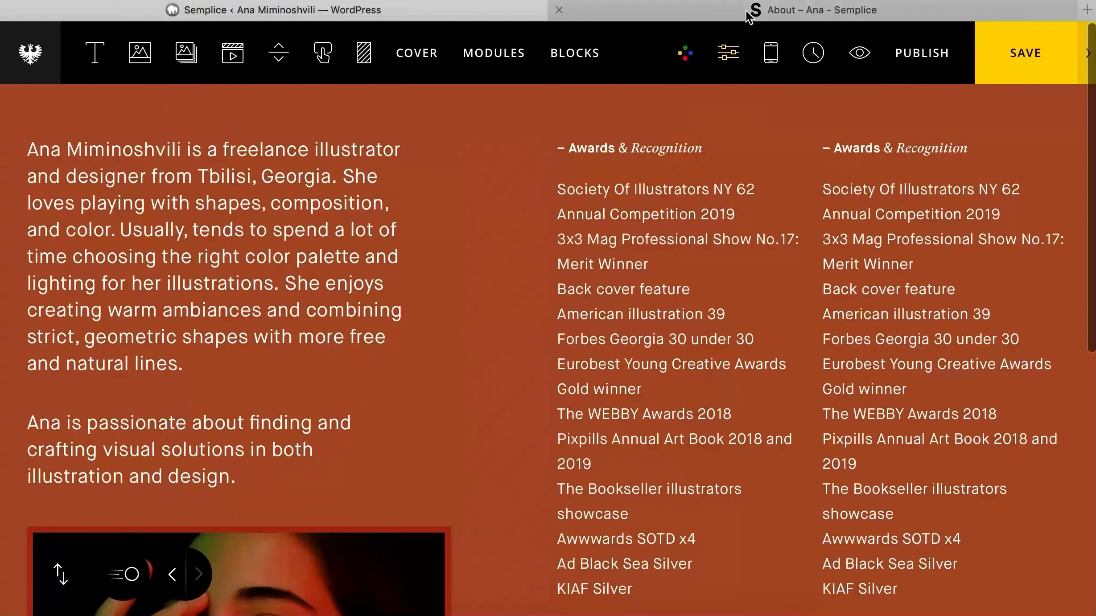
{"action": "left_click", "coordinate": [753, 11]}
{"action": "left_click", "coordinate": [485, 16]}
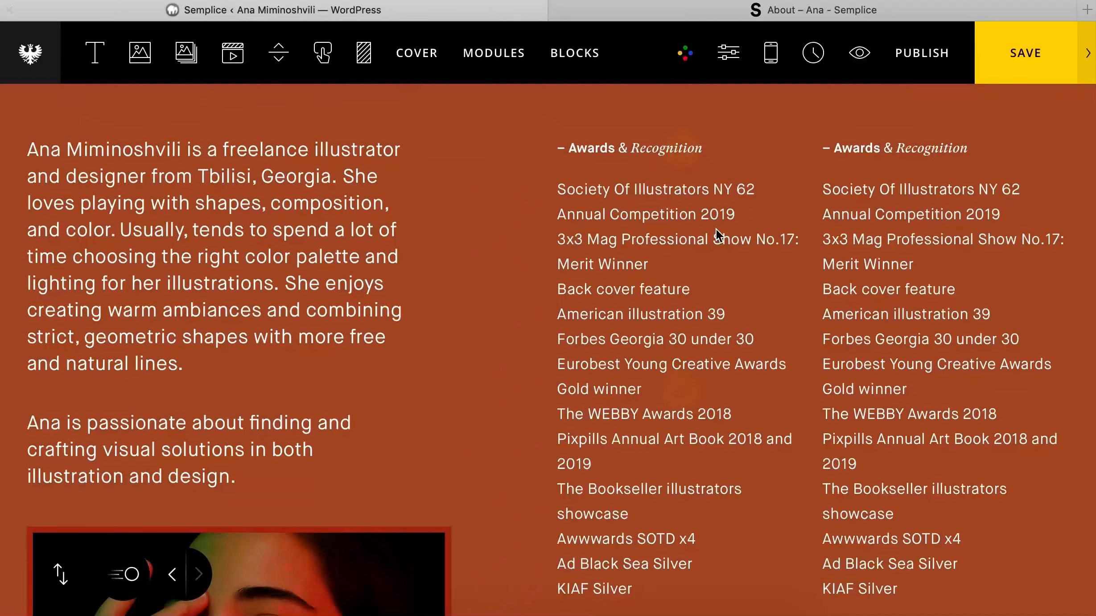
{"action": "left_click", "coordinate": [680, 391]}
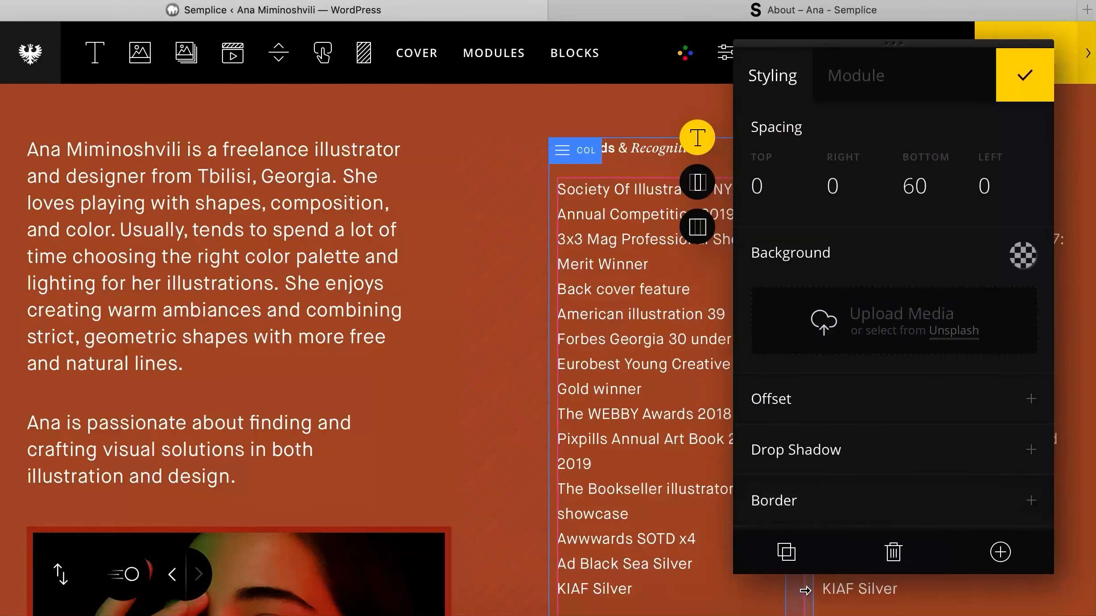
{"action": "left_click_drag", "start_coordinate": [806, 589], "coordinate": [885, 594]}
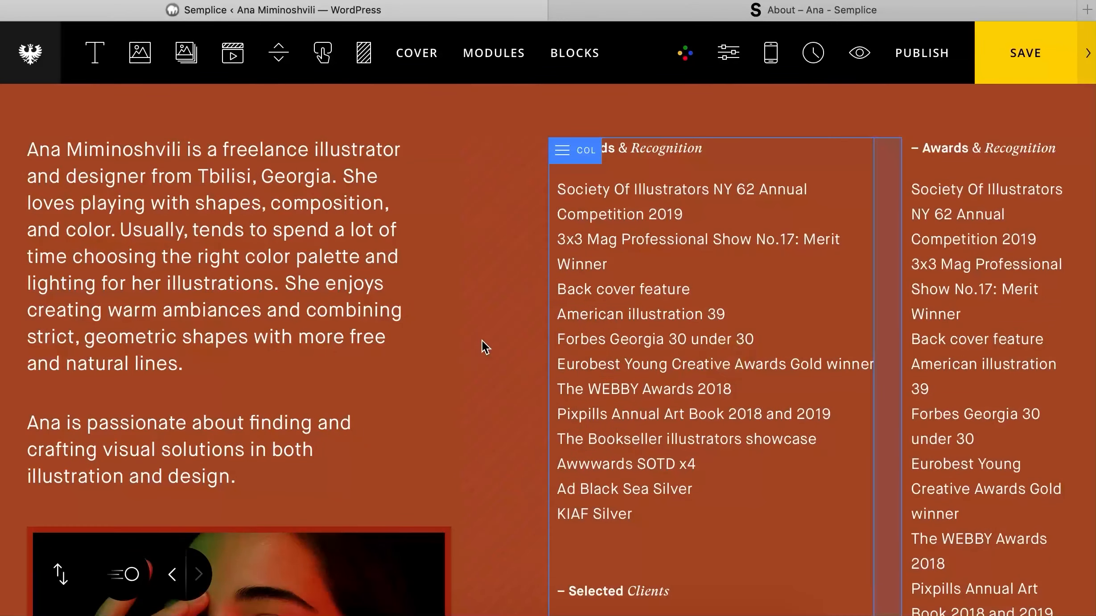
- Check the reference page and change the heading in the new column to "Selected Press"
{"action": "left_click", "coordinate": [865, 8]}
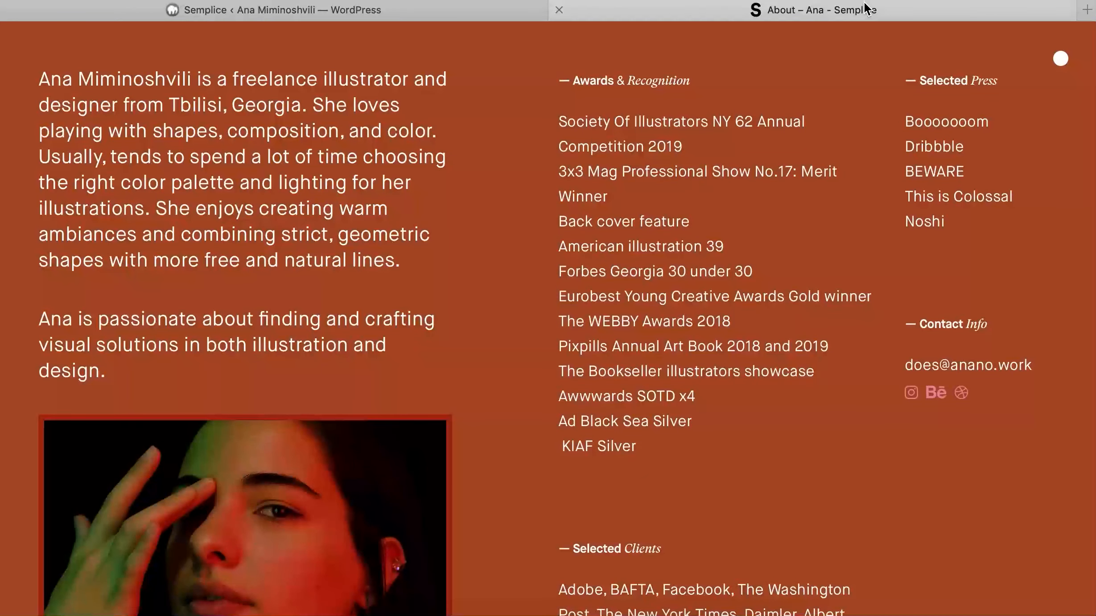
{"action": "left_click", "coordinate": [506, 13]}
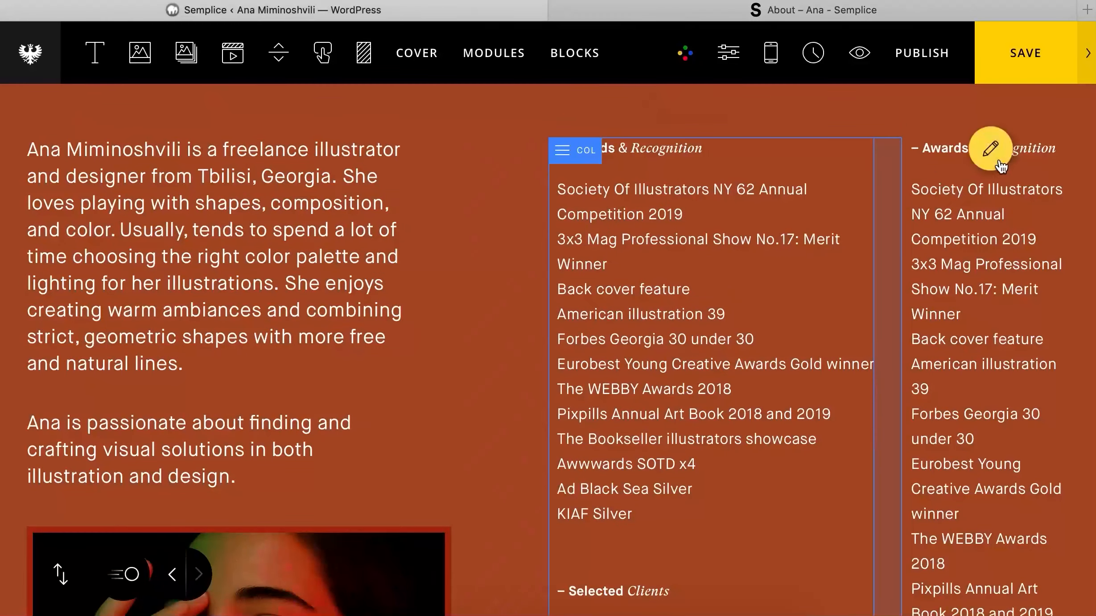
{"action": "left_click", "coordinate": [994, 155]}
{"action": "left_click_drag", "start_coordinate": [974, 149], "coordinate": [1075, 165]}
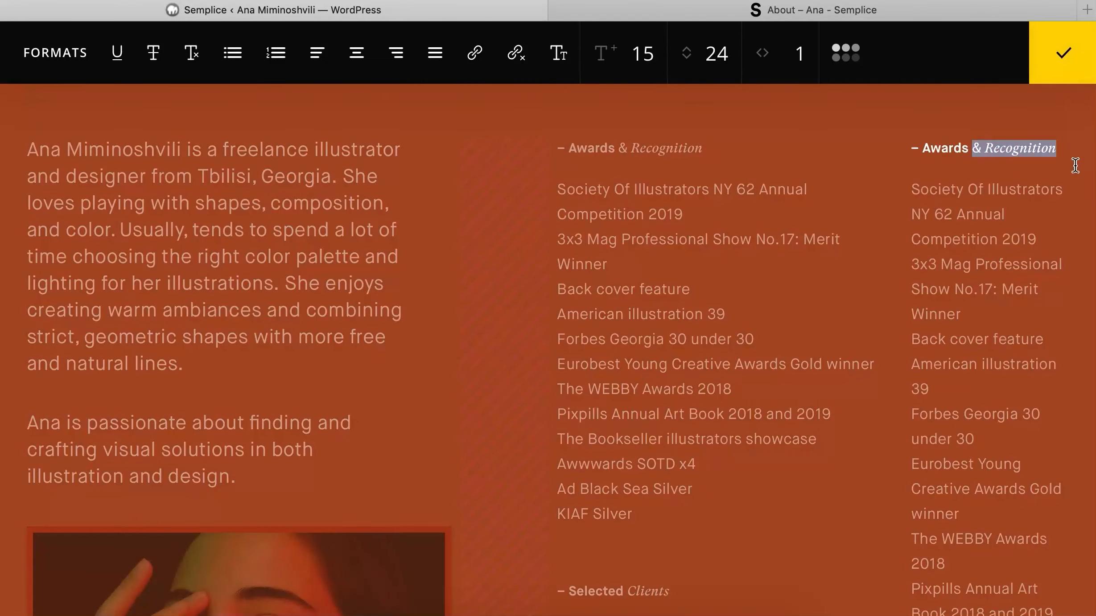
{"action": "type", "text": "Press"}
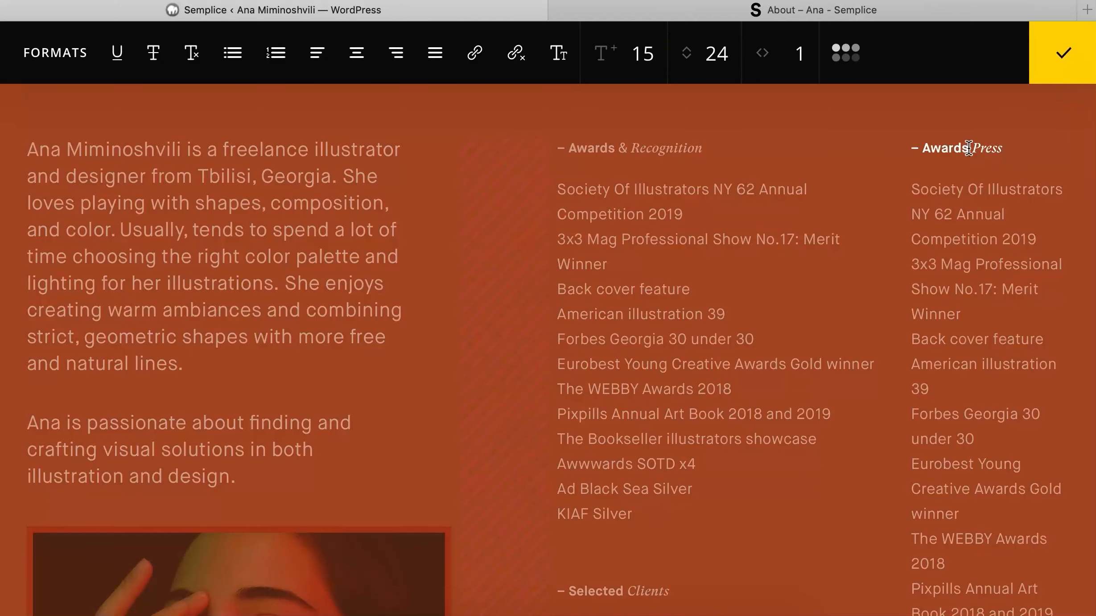
{"action": "left_click_drag", "start_coordinate": [968, 148], "coordinate": [926, 148]}
{"action": "type", "text": "Selected"}
{"action": "left_click", "coordinate": [1063, 53]}
- Copy the press names from the reference page and replace the duplicated awards list under "Selected Press" with them
{"action": "left_click", "coordinate": [858, 52]}
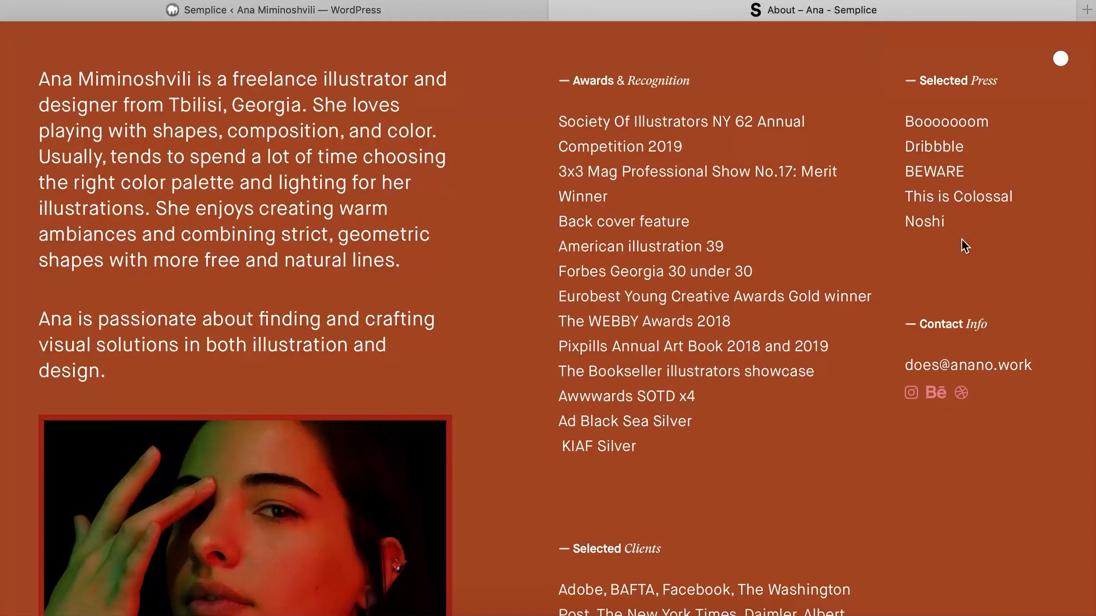
{"action": "left_click_drag", "start_coordinate": [961, 240], "coordinate": [906, 118]}
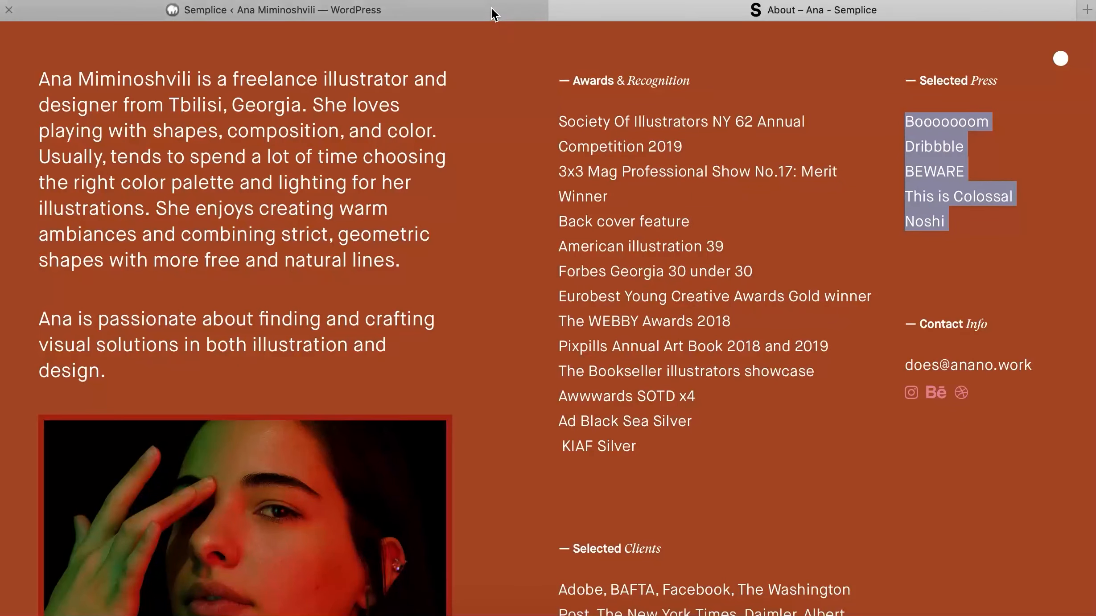
{"action": "key", "text": "ctrl+v"}
{"action": "left_click", "coordinate": [996, 480]}
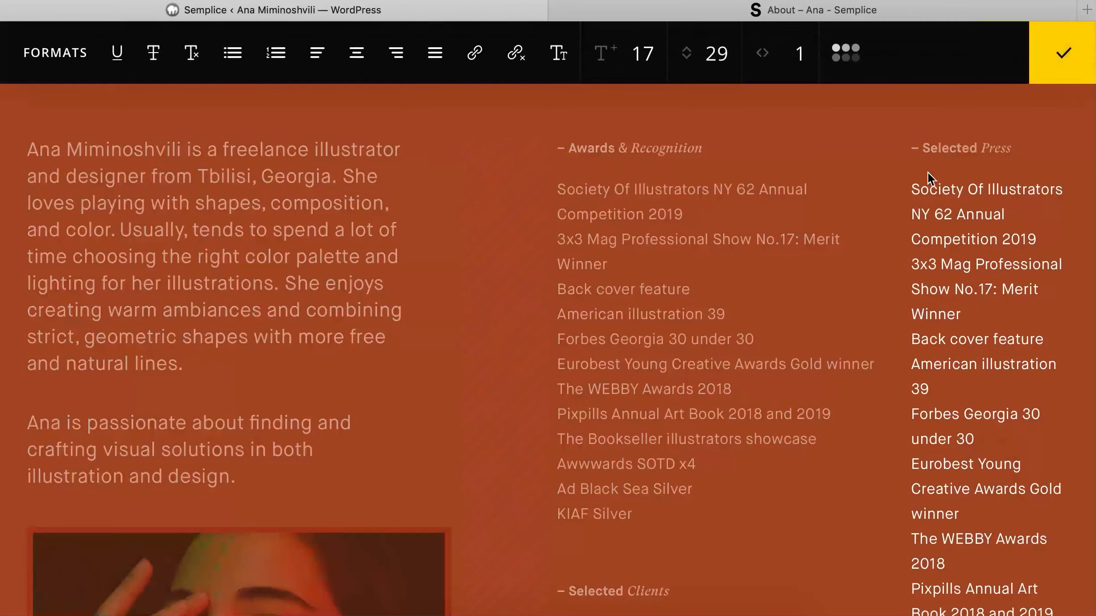
{"action": "left_click_drag", "start_coordinate": [921, 198], "coordinate": [986, 613]}
{"action": "scroll", "coordinate": [1069, 304], "scroll_direction": "down", "scroll_amount": 3}
{"action": "scroll", "coordinate": [986, 310], "scroll_direction": "up", "scroll_amount": 10}
{"action": "key", "text": "ctrl+z"}
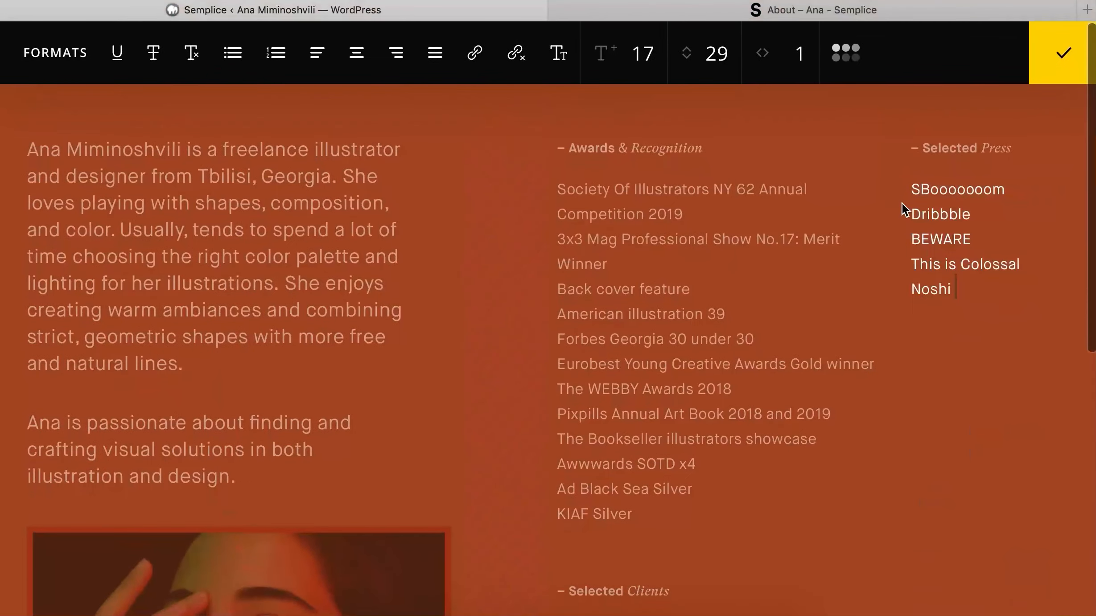
{"action": "key", "text": "ctrl+z"}
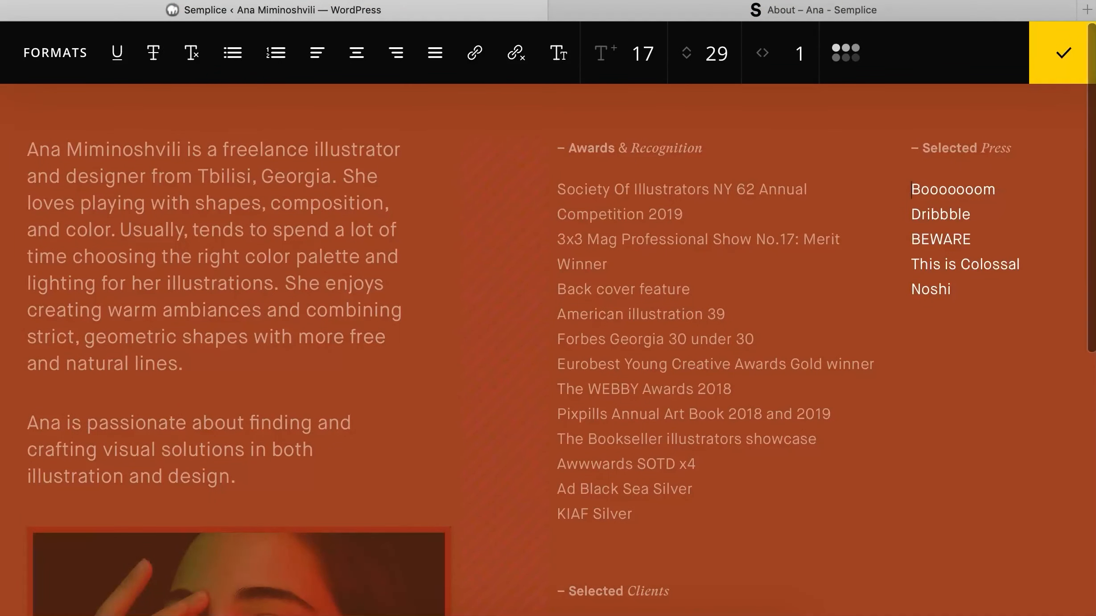
{"action": "left_click", "coordinate": [1045, 42]}
- Duplicate the "Selected Press" heading and place the copy below the list of press names
{"action": "key", "text": "ctrl+Tab"}
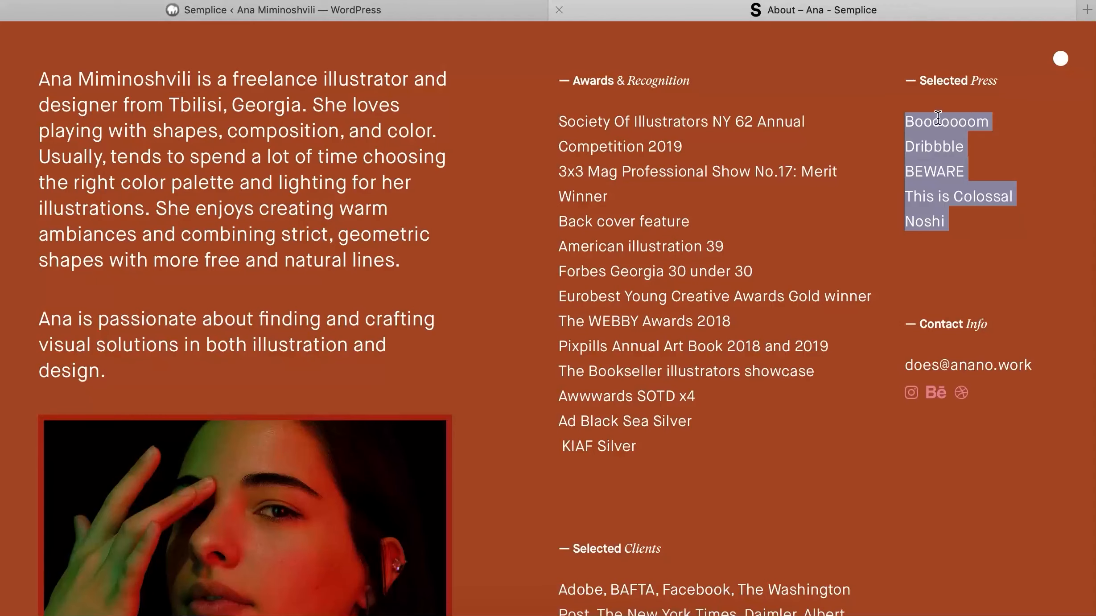
{"action": "scroll", "coordinate": [942, 151], "scroll_direction": "down", "scroll_amount": 1}
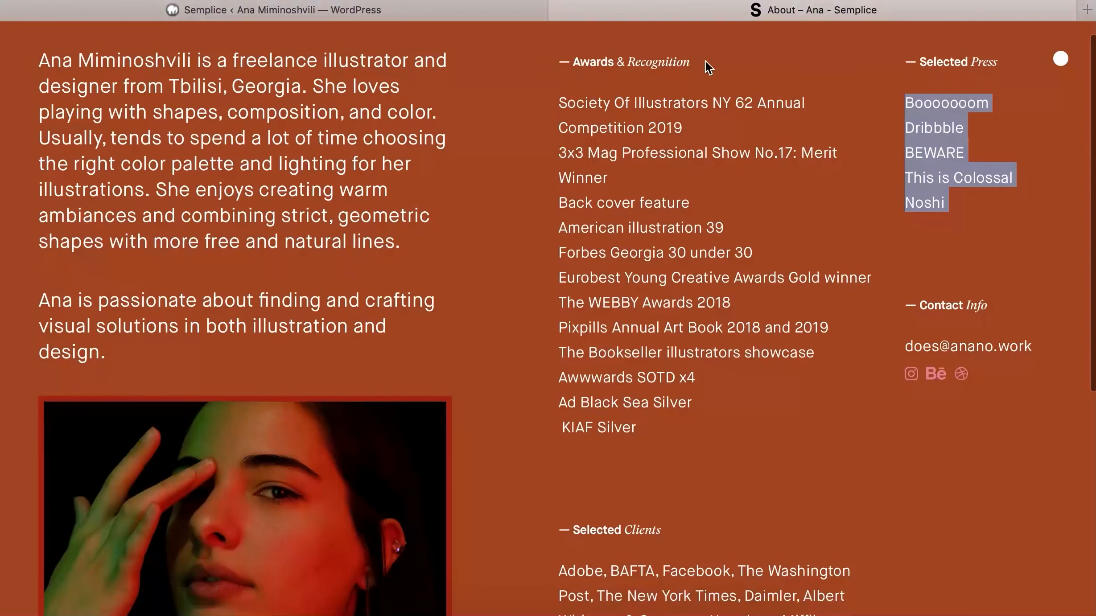
{"action": "left_click", "coordinate": [487, 13]}
{"action": "left_click", "coordinate": [990, 148]}
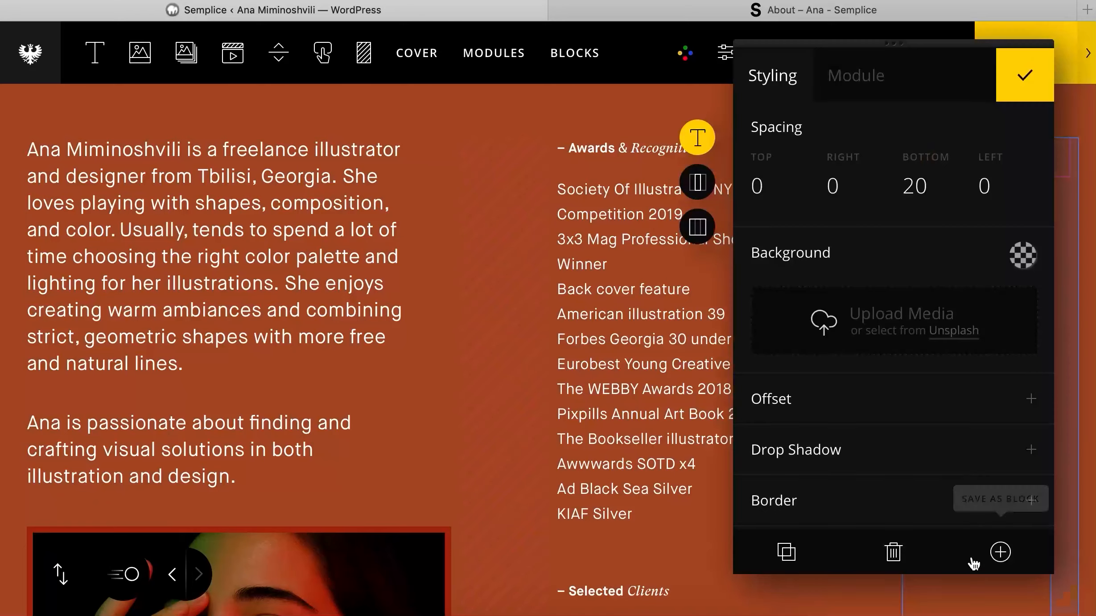
{"action": "left_click", "coordinate": [778, 553]}
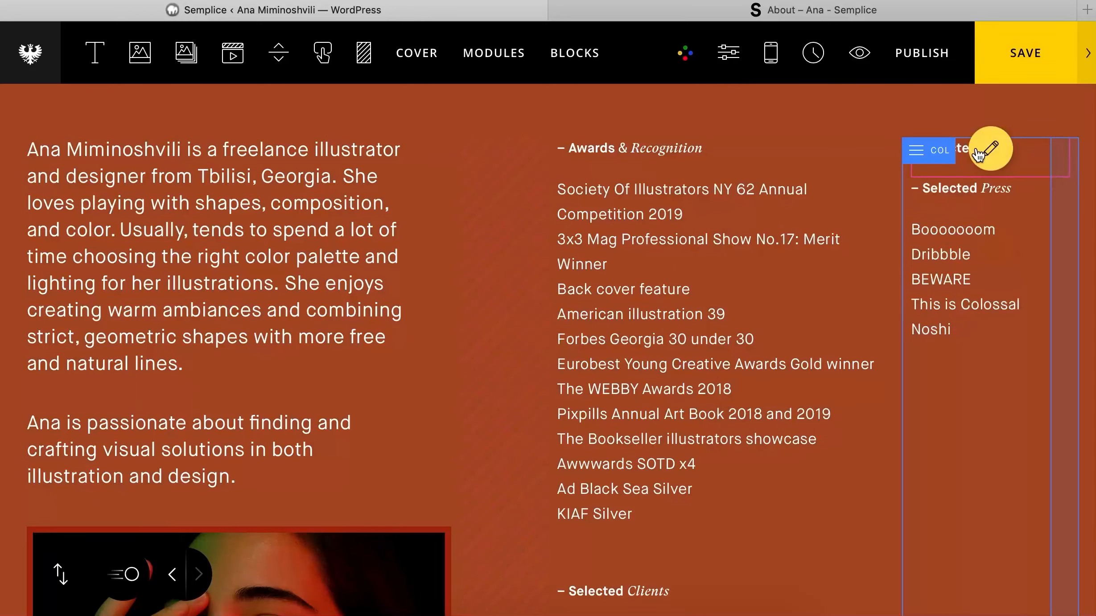
{"action": "left_click_drag", "start_coordinate": [962, 170], "coordinate": [961, 433]}
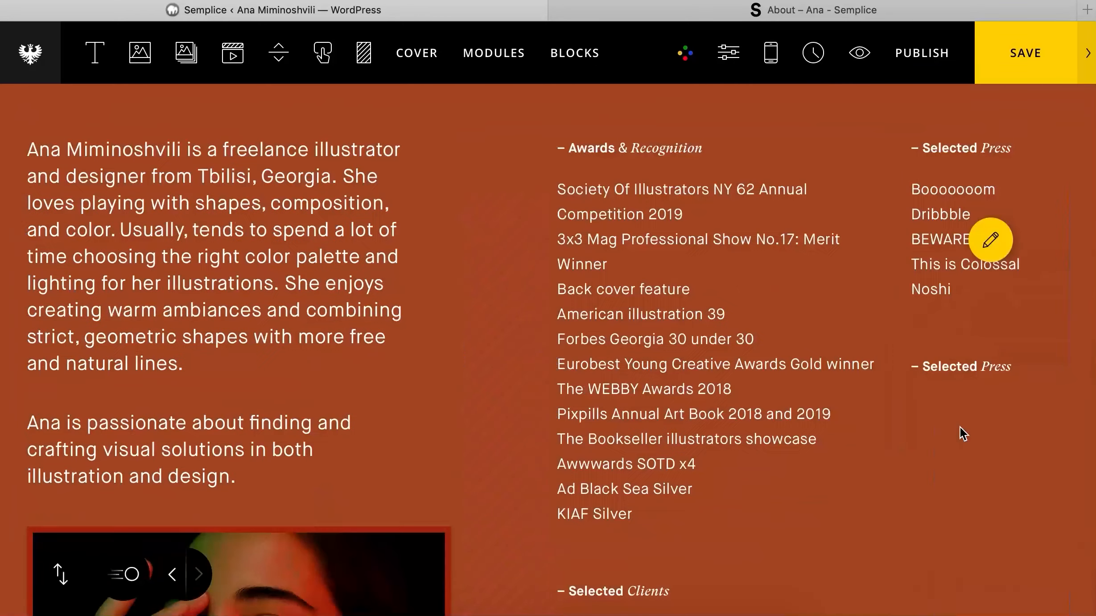
- Check the reference page and change the copied heading below the press list to "Contact Info"
{"action": "left_click", "coordinate": [810, 13]}
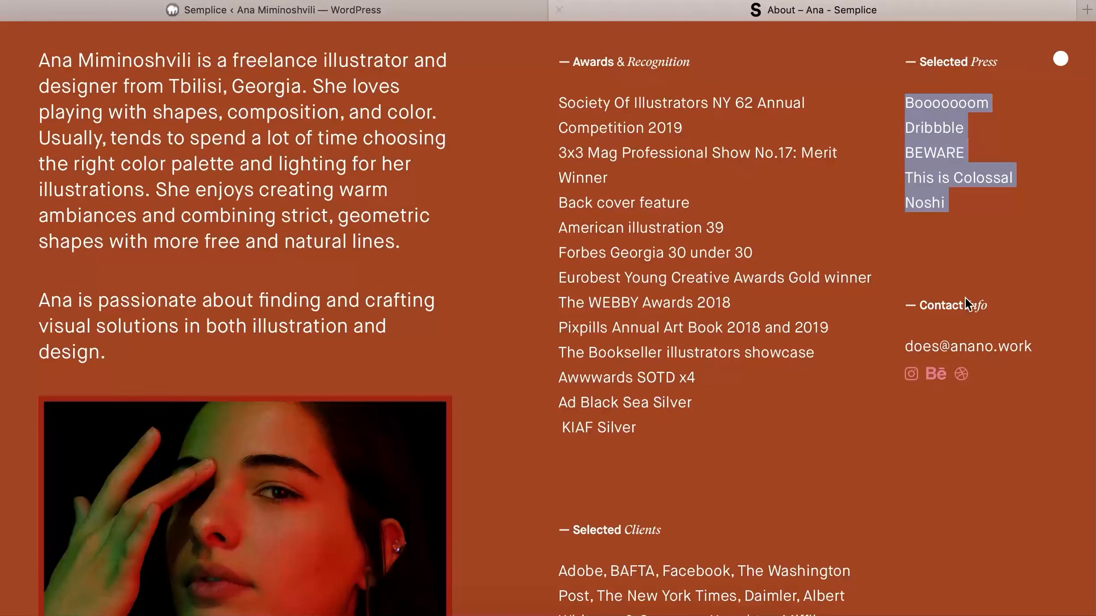
{"action": "left_click", "coordinate": [499, 12]}
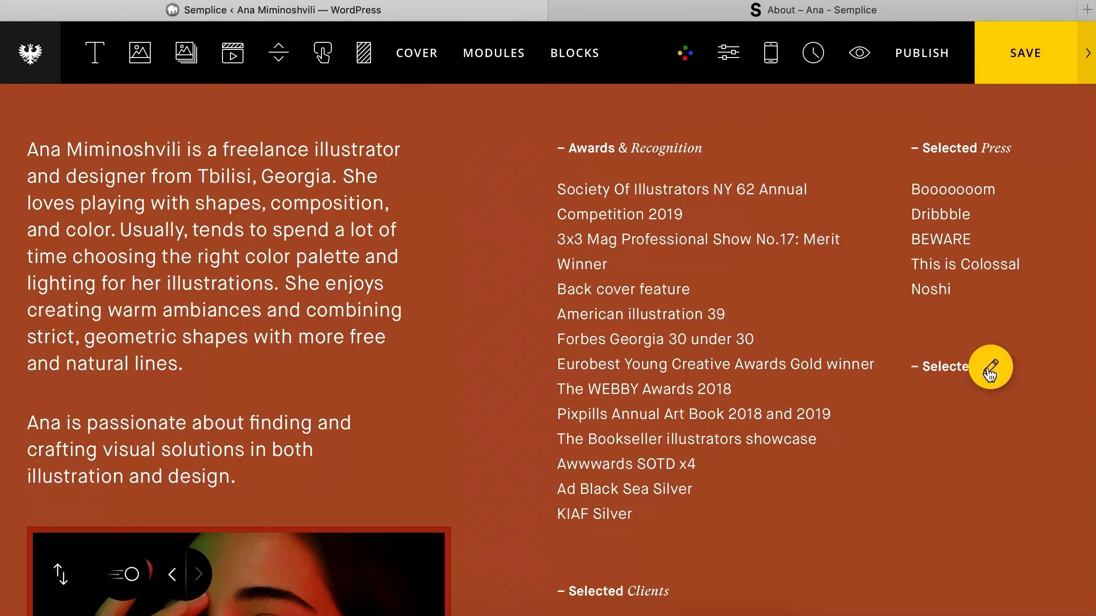
{"action": "left_click", "coordinate": [991, 367]}
{"action": "double_click", "coordinate": [983, 369]}
{"action": "type", "text": "Idn"}
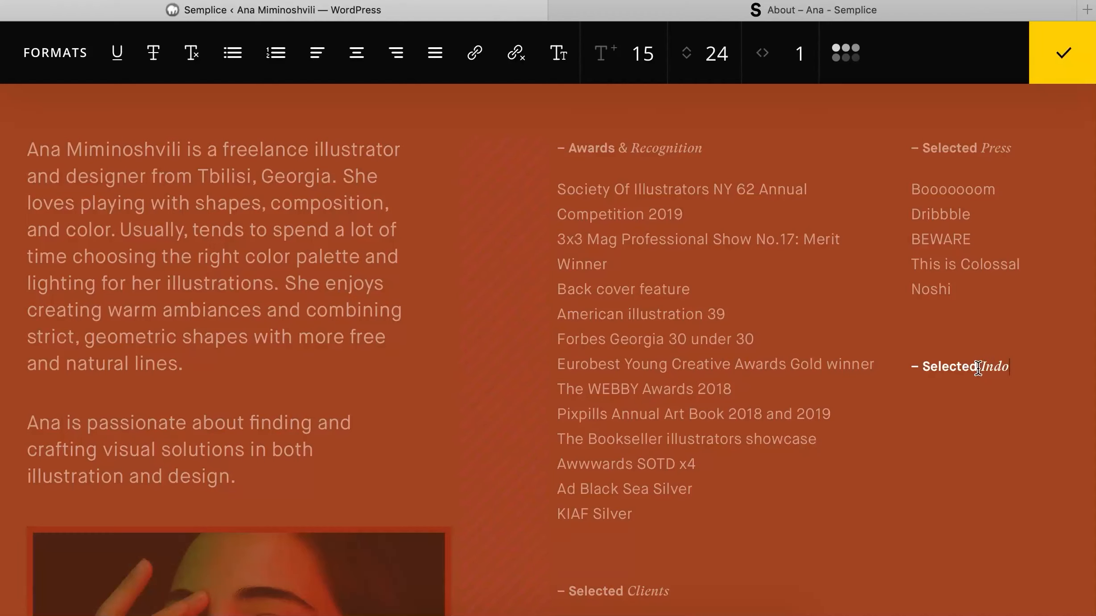
{"action": "key", "text": "BackSpace"}
{"action": "key", "text": "BackSpace"}
{"action": "left_click_drag", "start_coordinate": [975, 367], "coordinate": [920, 374]}
{"action": "type", "text": "Con"}
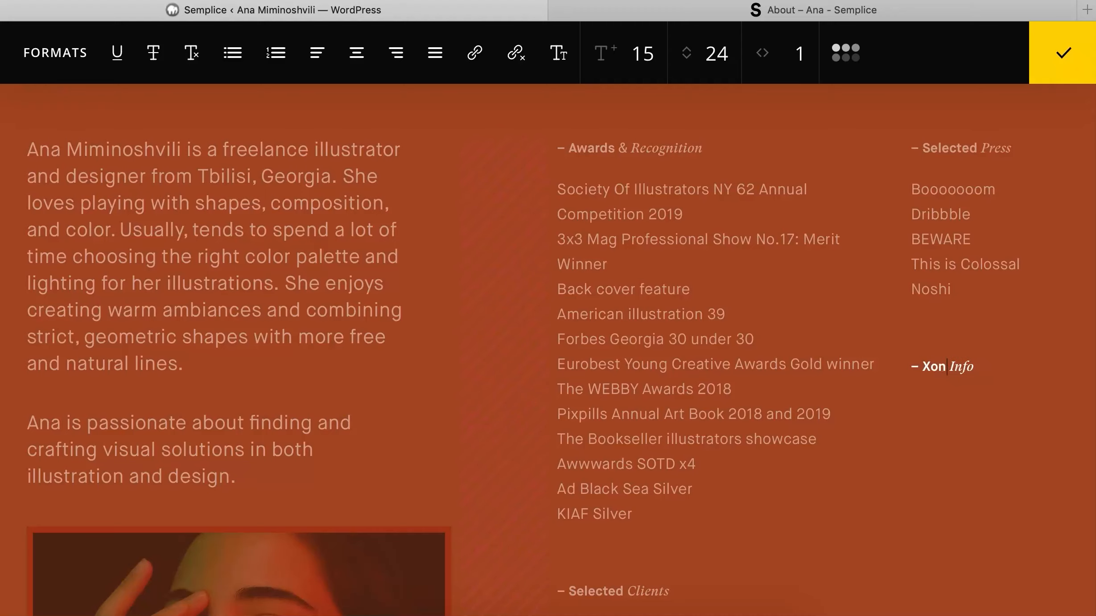
{"action": "key", "text": "BackSpace"}
{"action": "key", "text": "BackSpace"}
{"action": "key", "text": "BackSpace"}
{"action": "type", "text": "Contact"}
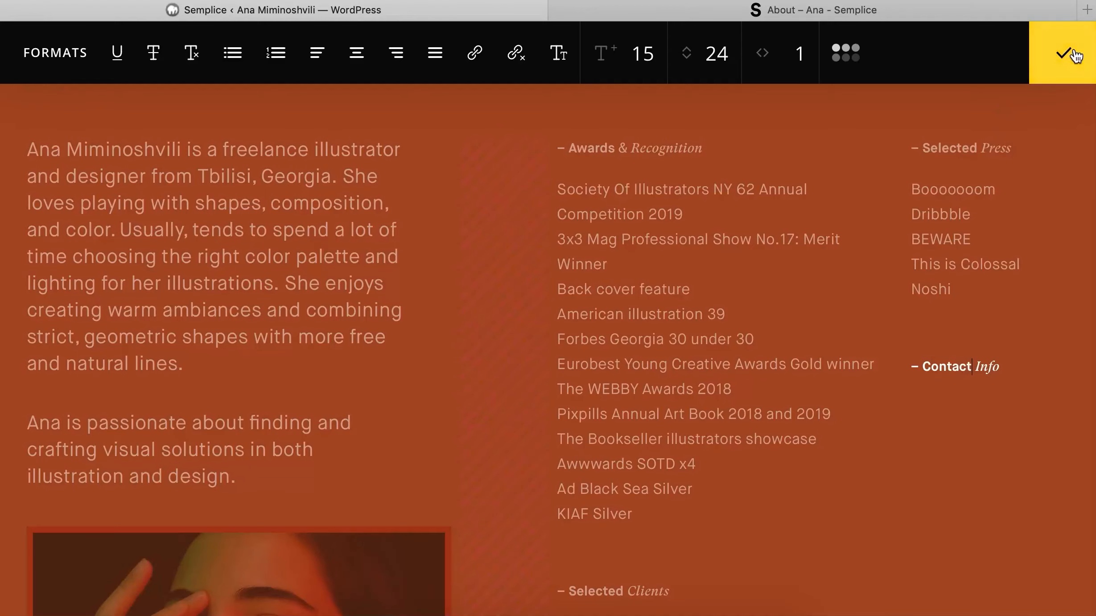
{"action": "left_click", "coordinate": [1063, 53]}
- Copy the contact e-mail address from the reference page and duplicate the press list text in the editor
{"action": "left_click", "coordinate": [884, 13]}
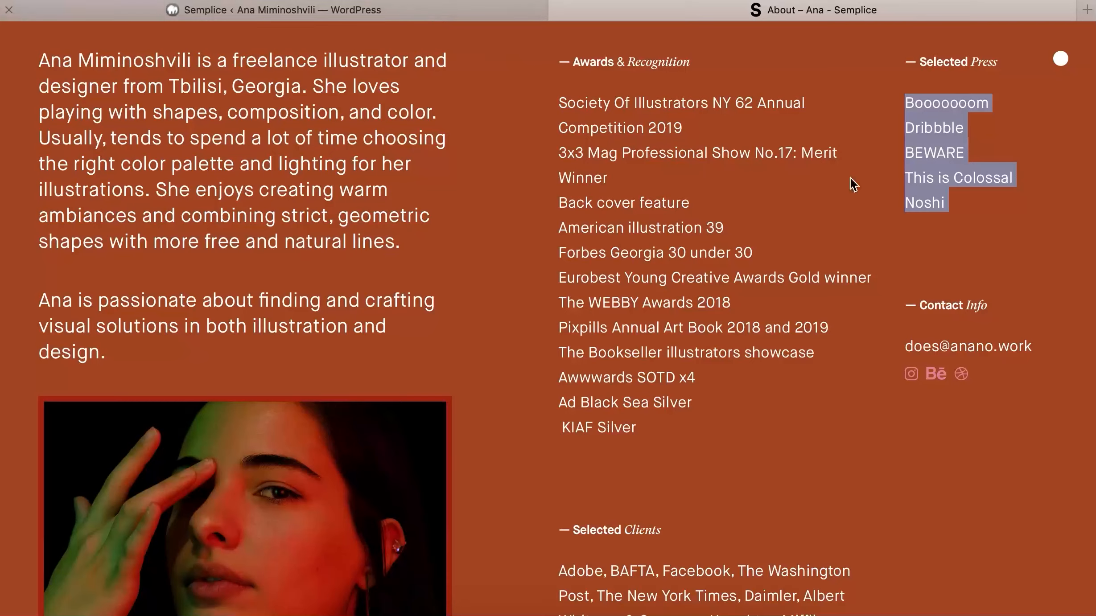
{"action": "left_click_drag", "start_coordinate": [1032, 347], "coordinate": [912, 347]}
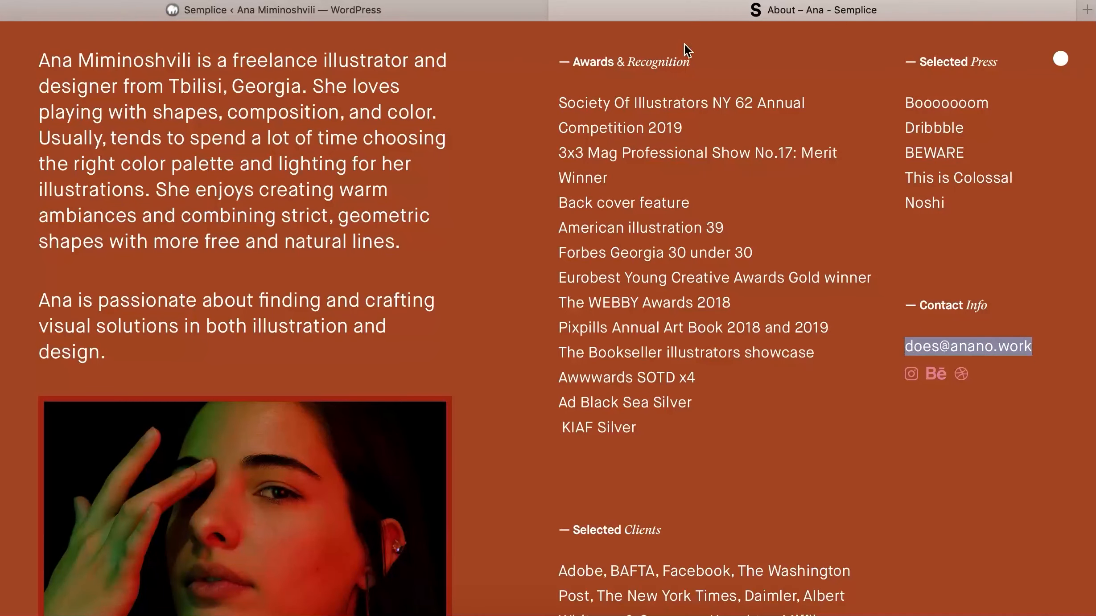
{"action": "left_click", "coordinate": [493, 5]}
{"action": "left_click", "coordinate": [990, 240]}
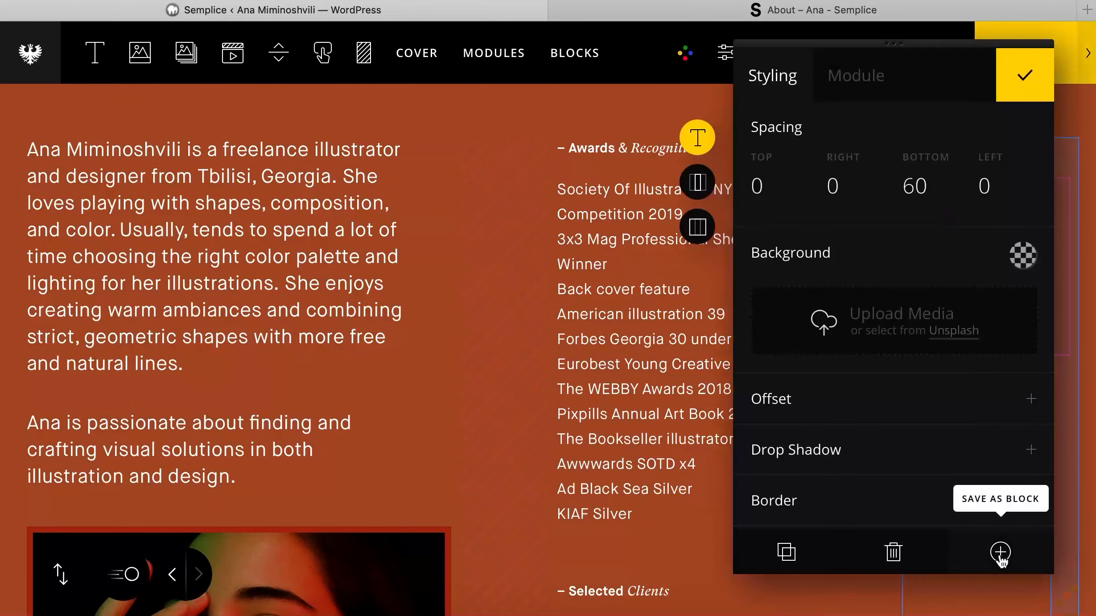
{"action": "left_click", "coordinate": [784, 555]}
- Move the duplicated press list below the "Contact Info" heading
{"action": "left_click", "coordinate": [990, 239]}
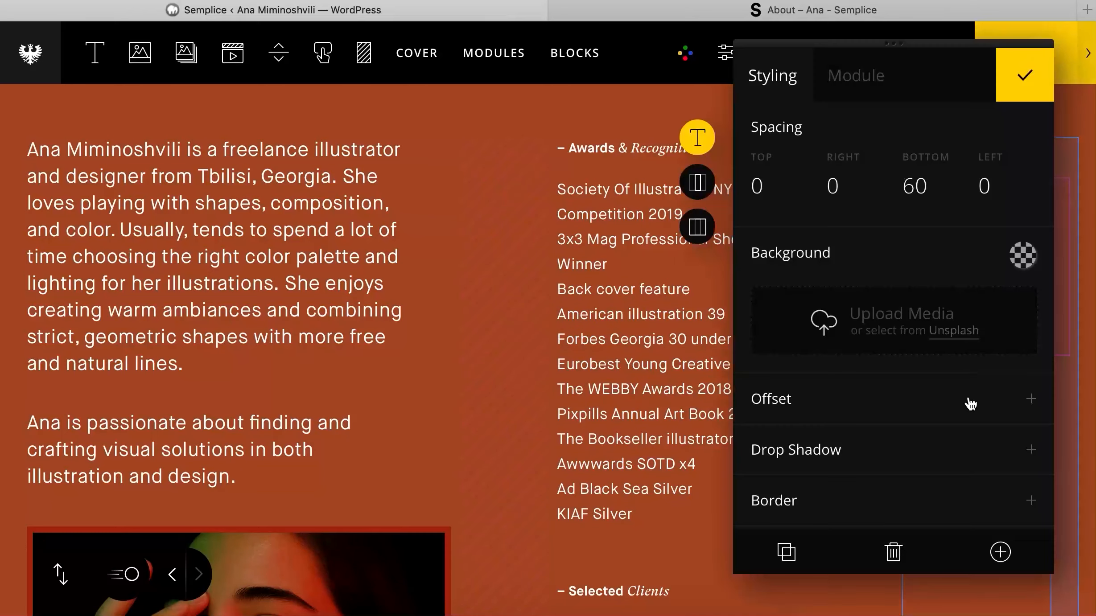
{"action": "left_click", "coordinate": [1023, 75]}
{"action": "left_click_drag", "start_coordinate": [936, 381], "coordinate": [964, 302]}
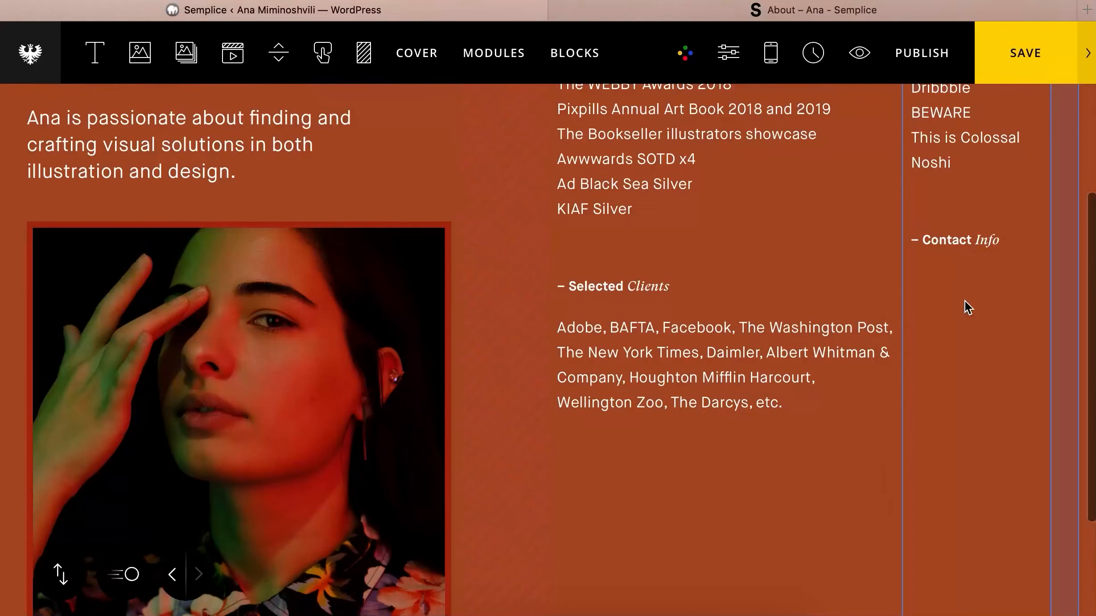
{"action": "scroll", "coordinate": [965, 301], "scroll_direction": "down", "scroll_amount": 4}
{"action": "scroll", "coordinate": [964, 301], "scroll_direction": "up", "scroll_amount": 8}
{"action": "scroll", "coordinate": [922, 278], "scroll_direction": "up", "scroll_amount": 3}
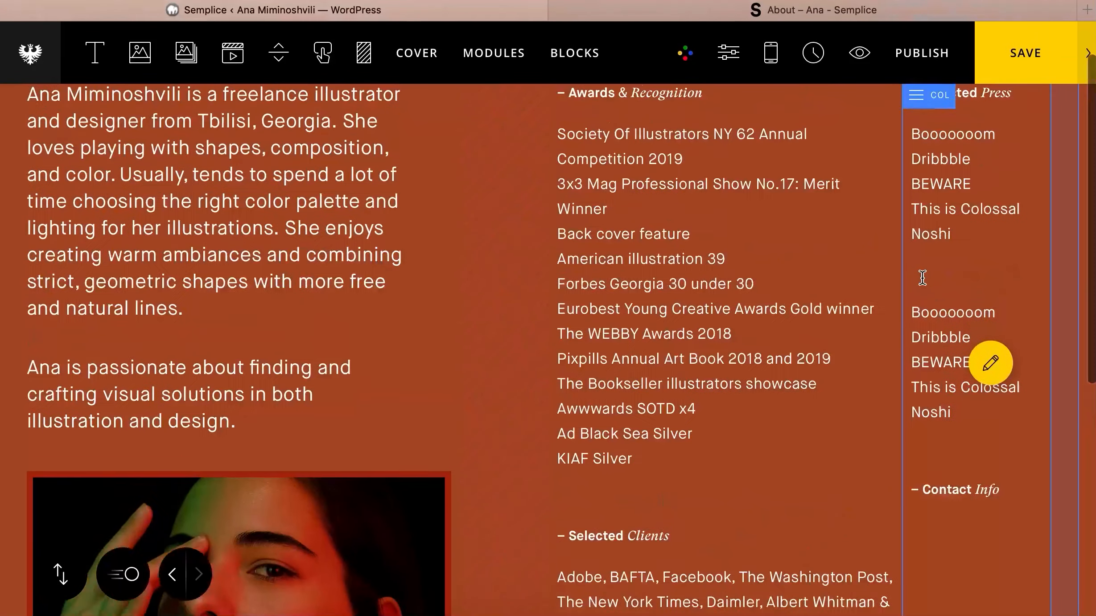
{"action": "left_click", "coordinate": [929, 374]}
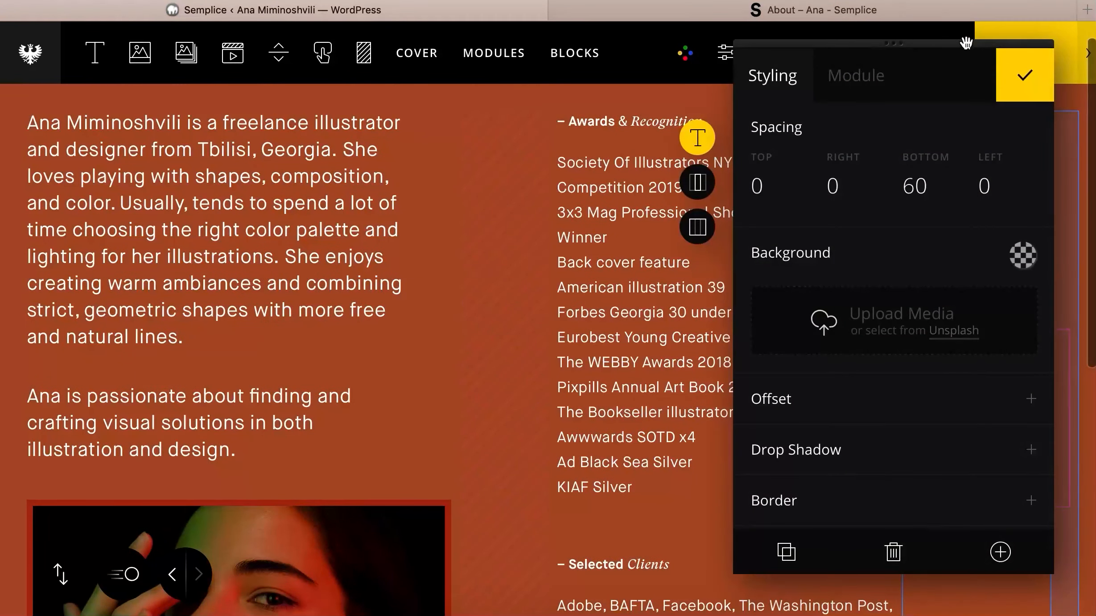
{"action": "left_click_drag", "start_coordinate": [966, 43], "coordinate": [662, 63]}
{"action": "left_click_drag", "start_coordinate": [930, 366], "coordinate": [962, 196]}
{"action": "scroll", "coordinate": [1001, 285], "scroll_direction": "up", "scroll_amount": 5}
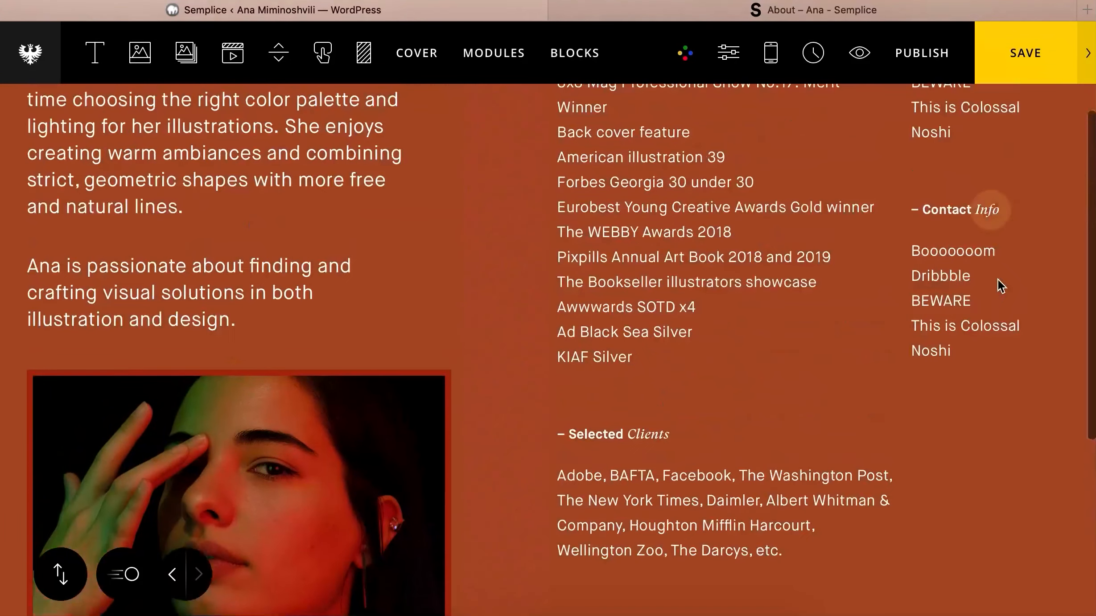
- Replace the press names under "Contact Info" with the copied contact e-mail address
{"action": "left_click", "coordinate": [990, 301]}
{"action": "left_click_drag", "start_coordinate": [963, 352], "coordinate": [921, 256]}
{"action": "key", "text": "super+v"}
{"action": "key", "text": "BackSpace"}
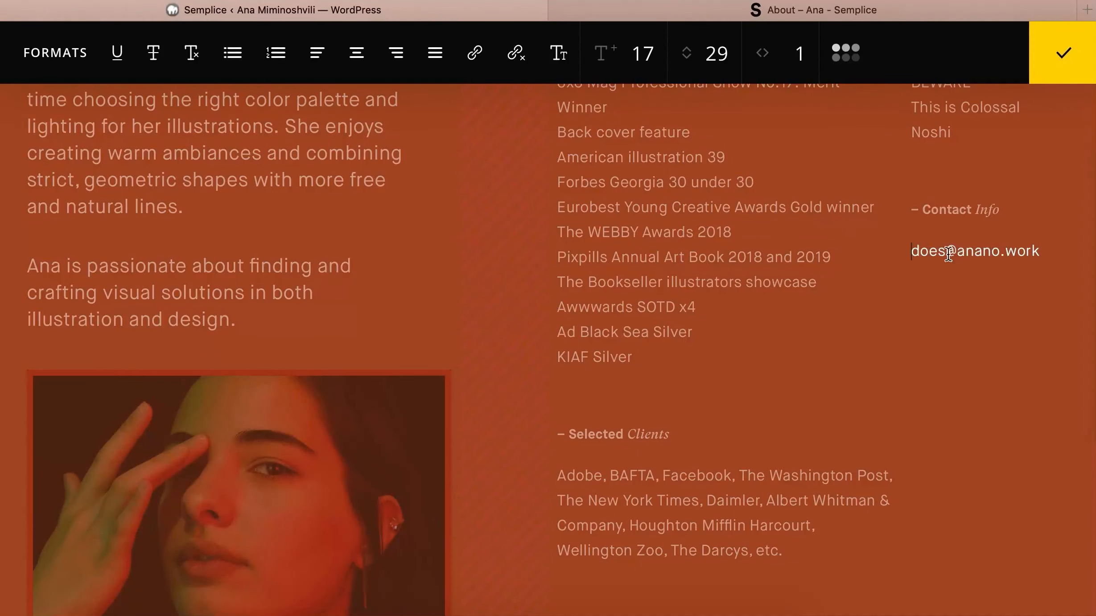
- Link the contact e-mail text to a mailto: URL with the same address and set its target to New window
{"action": "left_click_drag", "start_coordinate": [1045, 248], "coordinate": [890, 256]}
{"action": "key", "text": "super+c"}
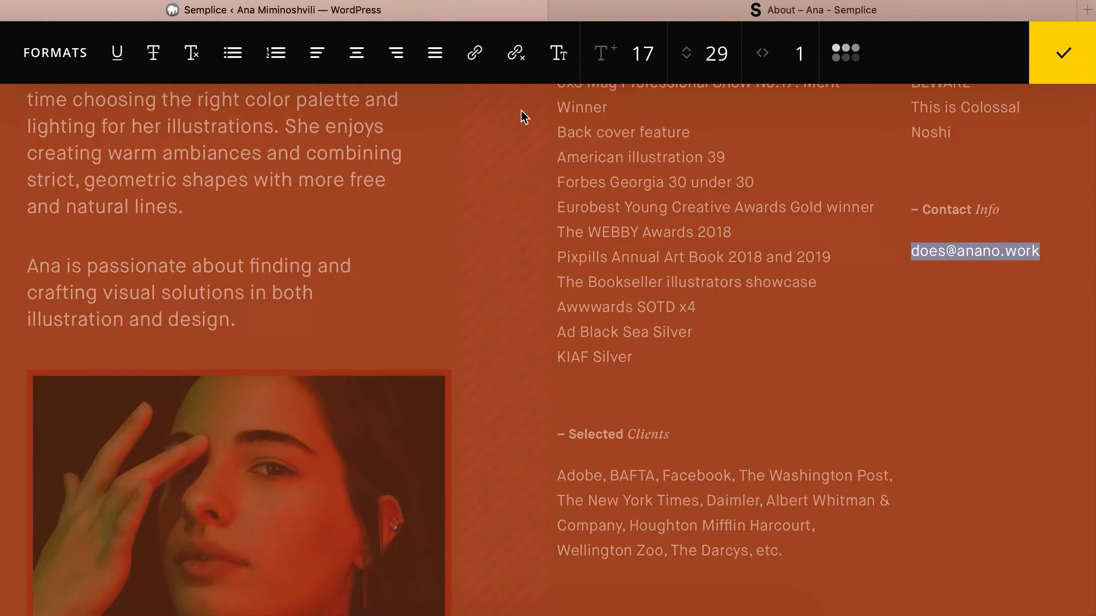
{"action": "left_click", "coordinate": [473, 56]}
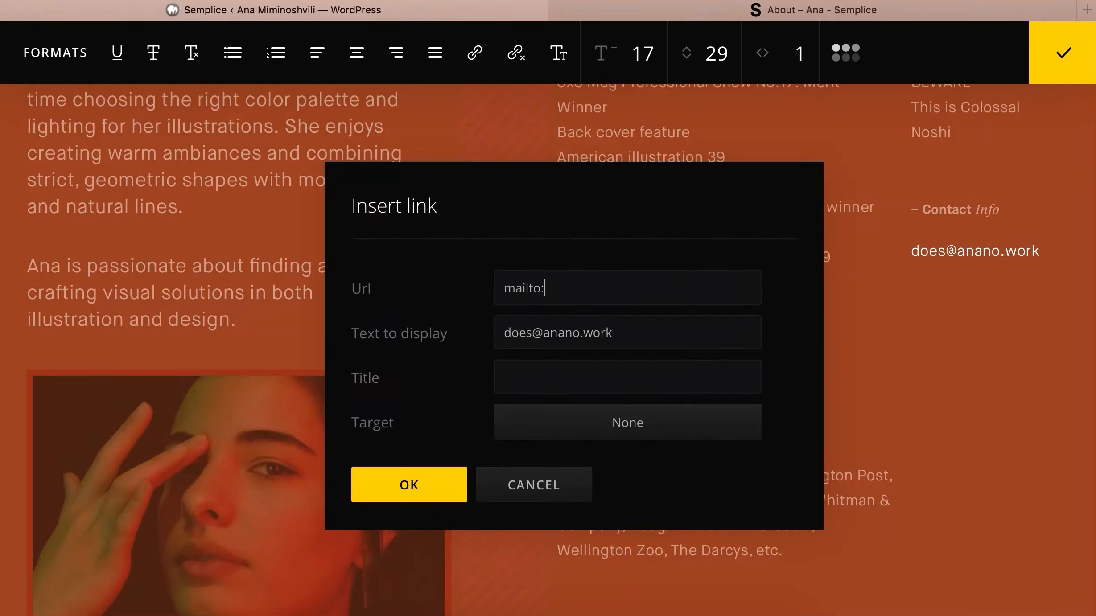
{"action": "type", "text": "mailto:"}
{"action": "key", "text": "super+v"}
{"action": "left_click", "coordinate": [619, 434]}
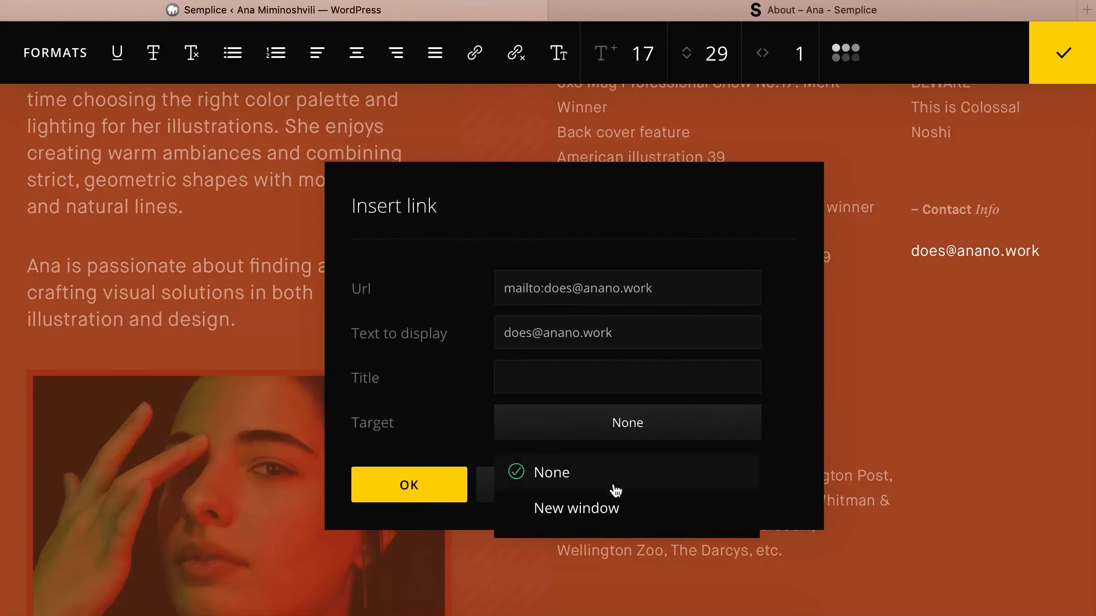
{"action": "left_click", "coordinate": [611, 512]}
{"action": "left_click", "coordinate": [431, 487]}
{"action": "left_click", "coordinate": [1040, 274]}
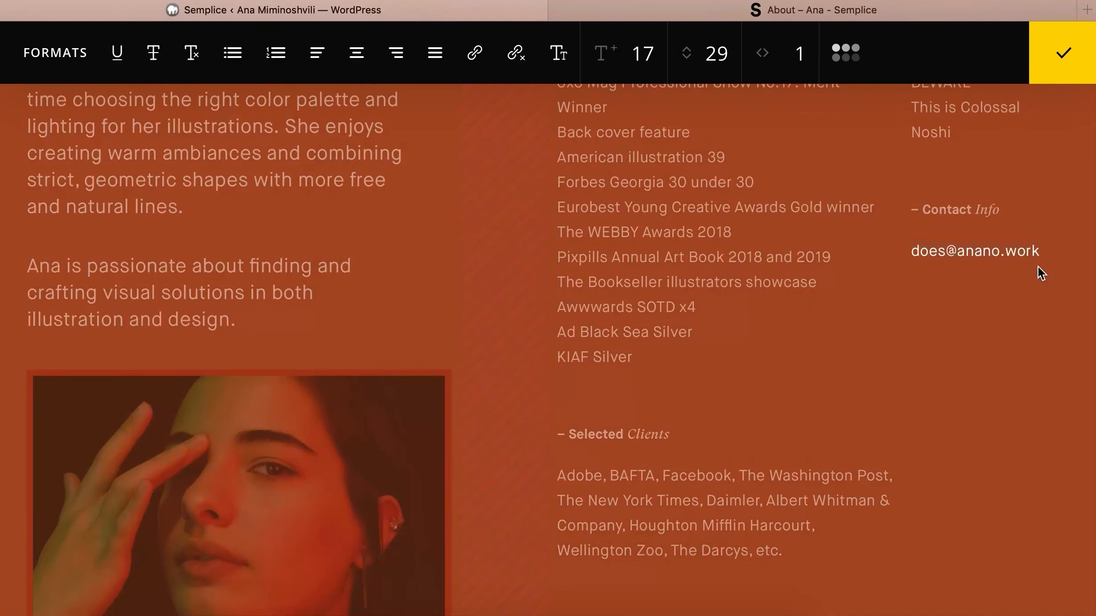
{"action": "left_click", "coordinate": [1060, 67]}
- Check the contact block on the reference page and add a Social Profiles module below the contact e-mail
{"action": "left_click", "coordinate": [916, 17]}
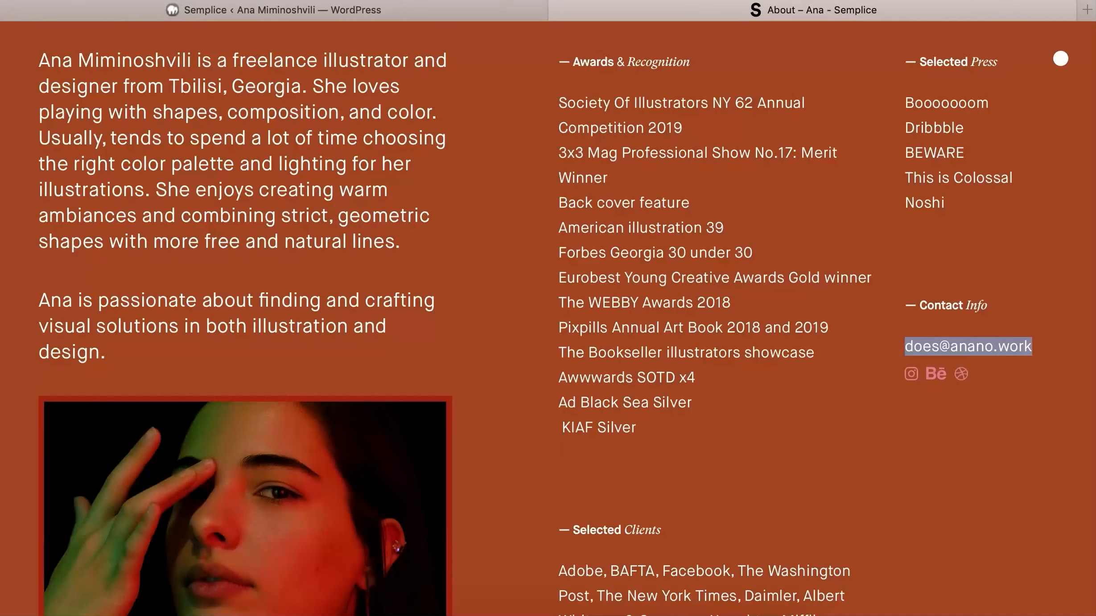
{"action": "left_click", "coordinate": [469, 11]}
{"action": "left_click", "coordinate": [508, 54]}
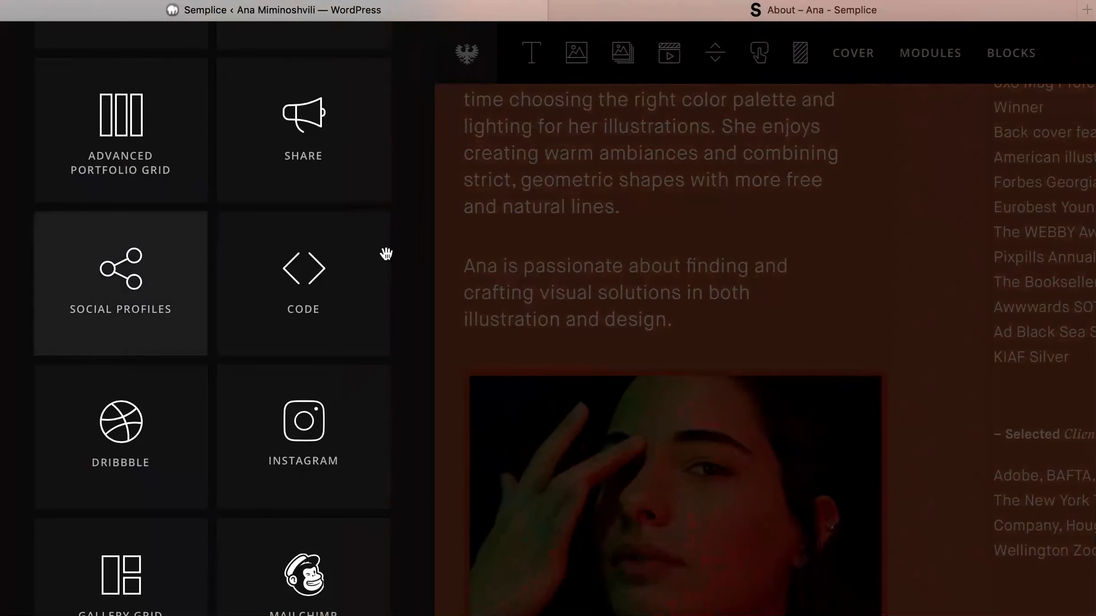
{"action": "scroll", "coordinate": [261, 391], "scroll_direction": "down", "scroll_amount": 5}
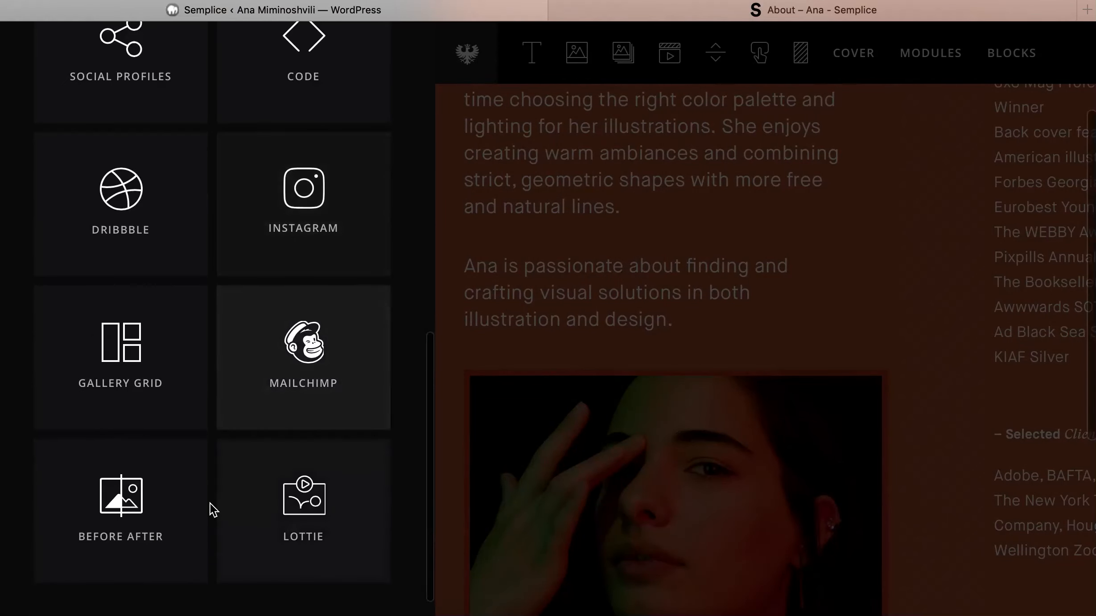
{"action": "scroll", "coordinate": [213, 509], "scroll_direction": "up", "scroll_amount": 3}
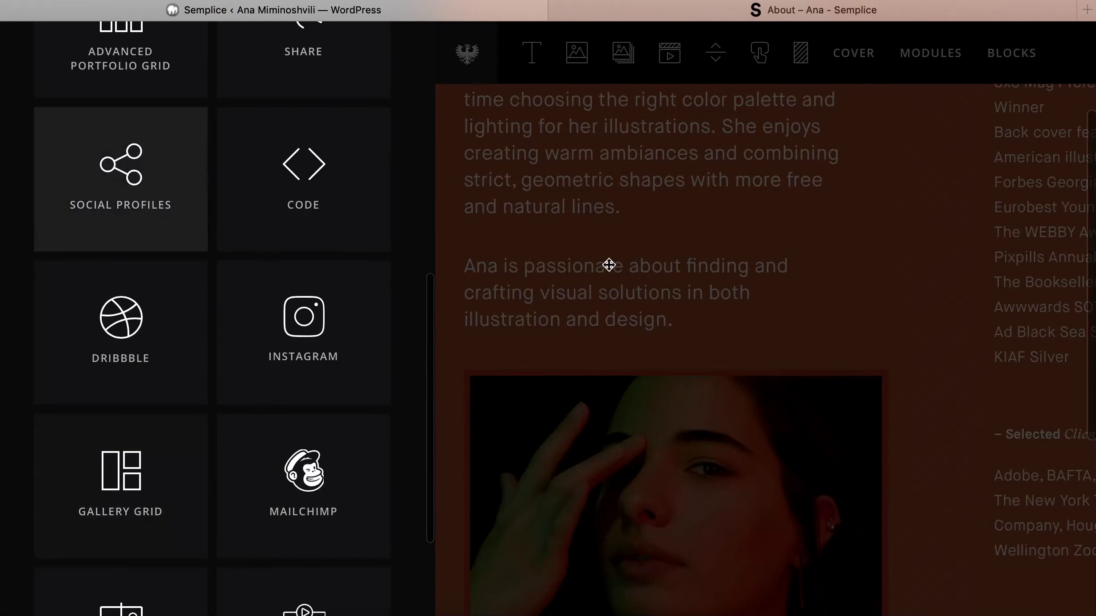
{"action": "left_click_drag", "start_coordinate": [608, 265], "coordinate": [936, 307]}
{"action": "scroll", "coordinate": [975, 379], "scroll_direction": "down", "scroll_amount": 6}
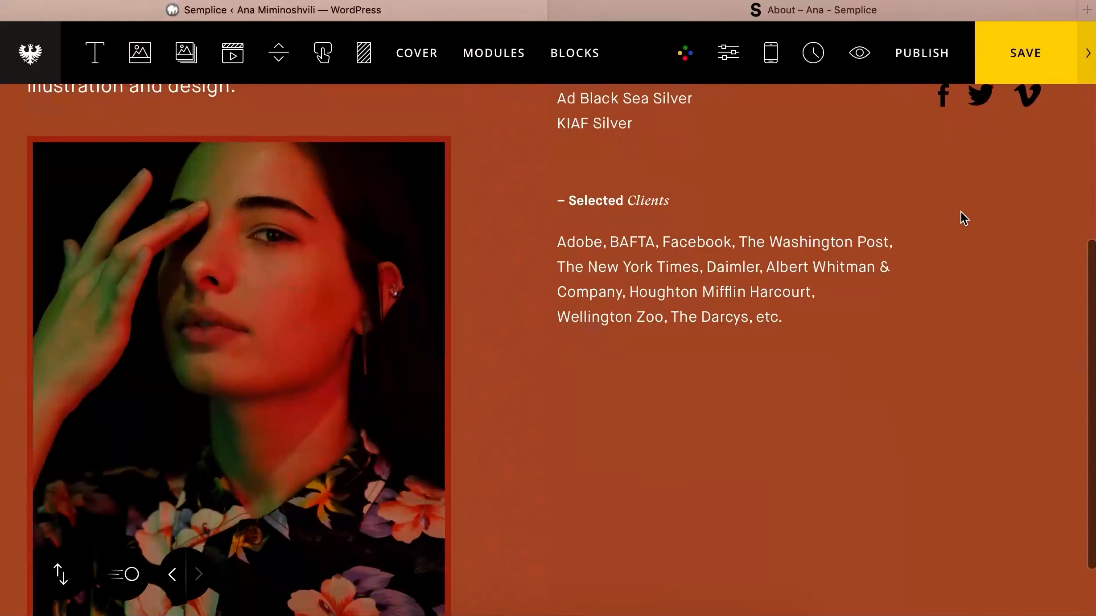
{"action": "scroll", "coordinate": [963, 218], "scroll_direction": "up", "scroll_amount": 5}
- Set the bottom spacing of the contact e-mail text to 5
{"action": "left_click", "coordinate": [990, 227]}
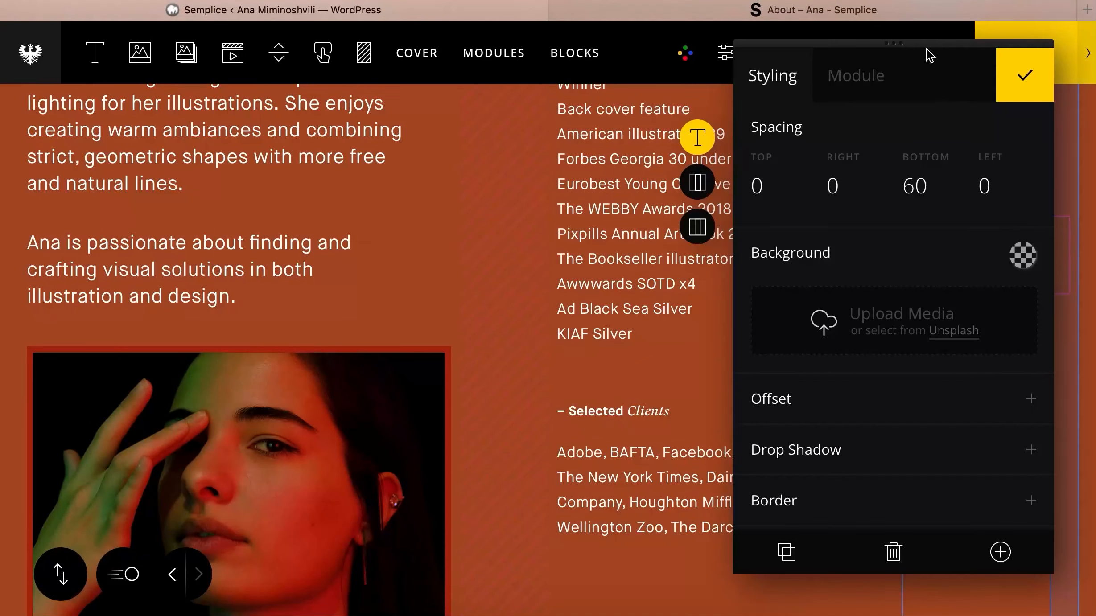
{"action": "left_click_drag", "start_coordinate": [920, 43], "coordinate": [573, 81]}
{"action": "double_click", "coordinate": [578, 229]}
{"action": "type", "text": "8"}
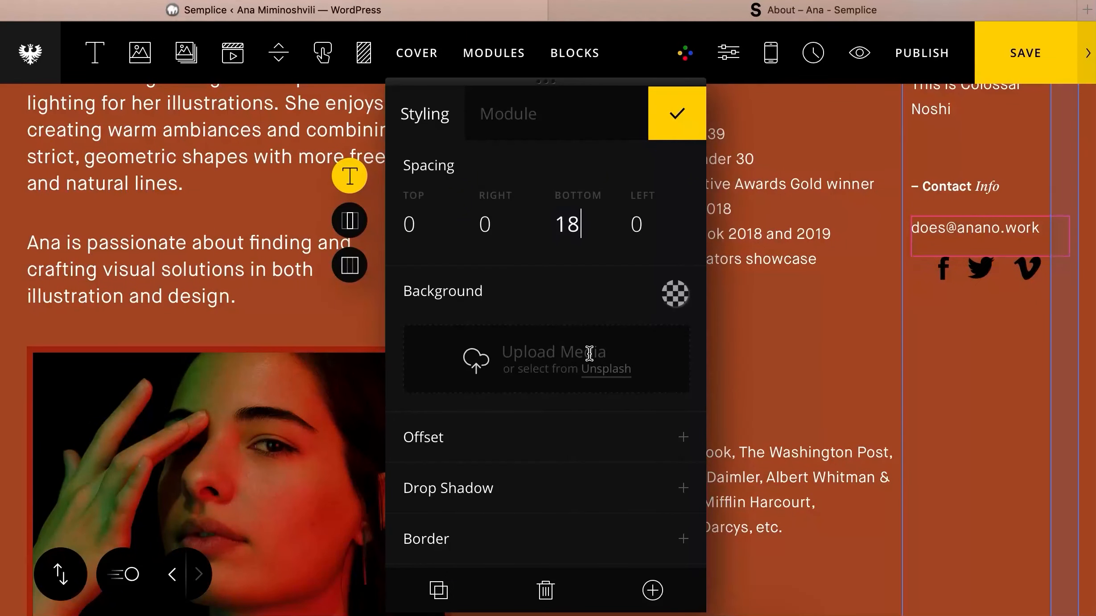
{"action": "key", "text": "BackSpace"}
{"action": "type", "text": "5"}
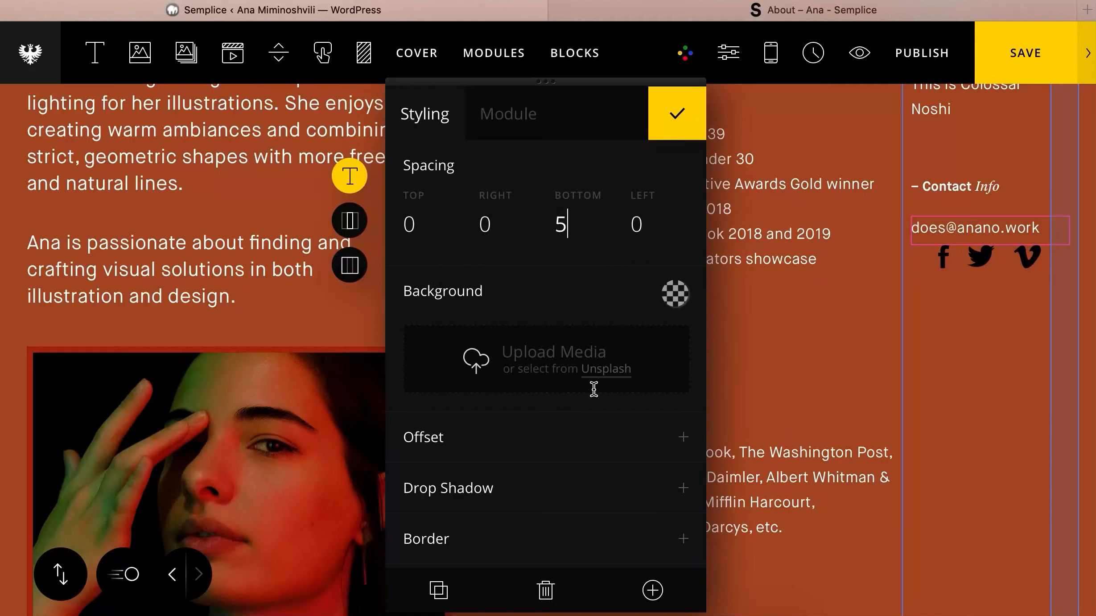
- Set the alignment of the social profile icons under Contact Info to Left
{"action": "left_click", "coordinate": [524, 120]}
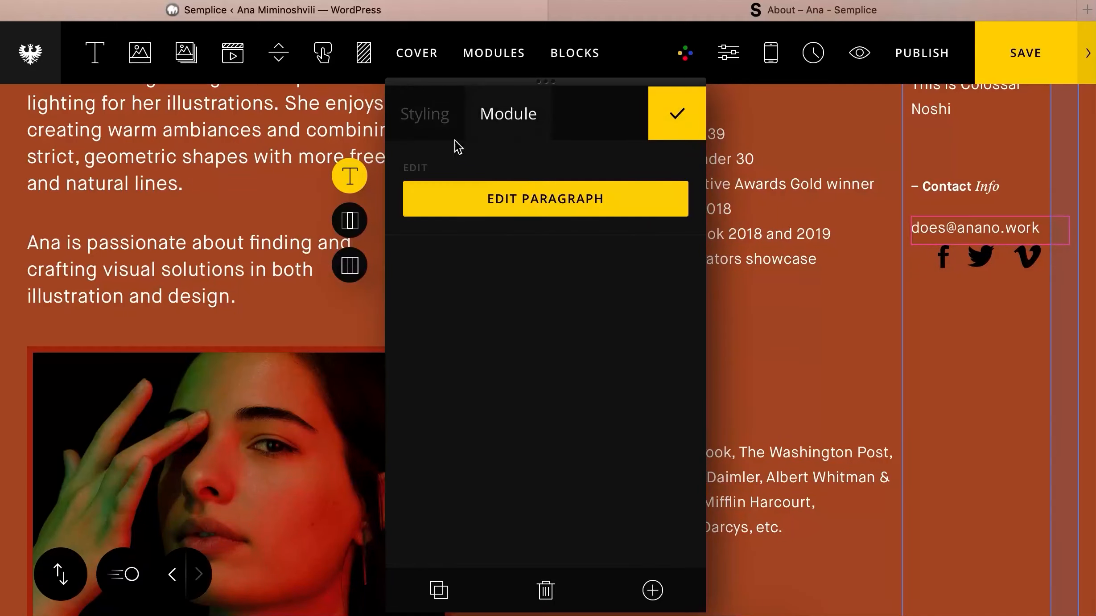
{"action": "left_click", "coordinate": [441, 129]}
{"action": "left_click", "coordinate": [981, 259]}
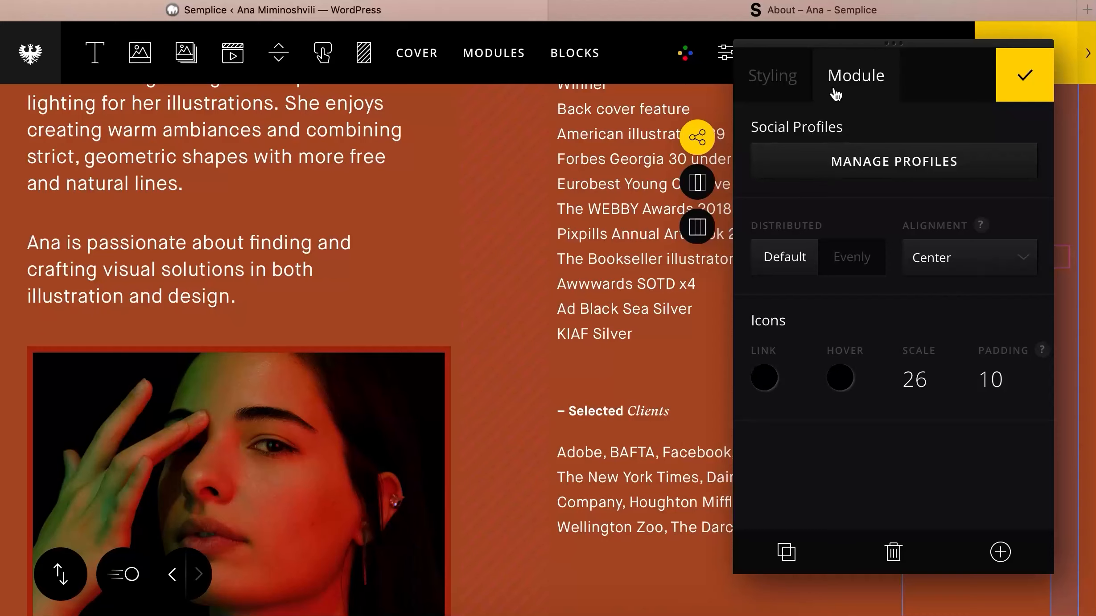
{"action": "left_click_drag", "start_coordinate": [842, 44], "coordinate": [319, 27]}
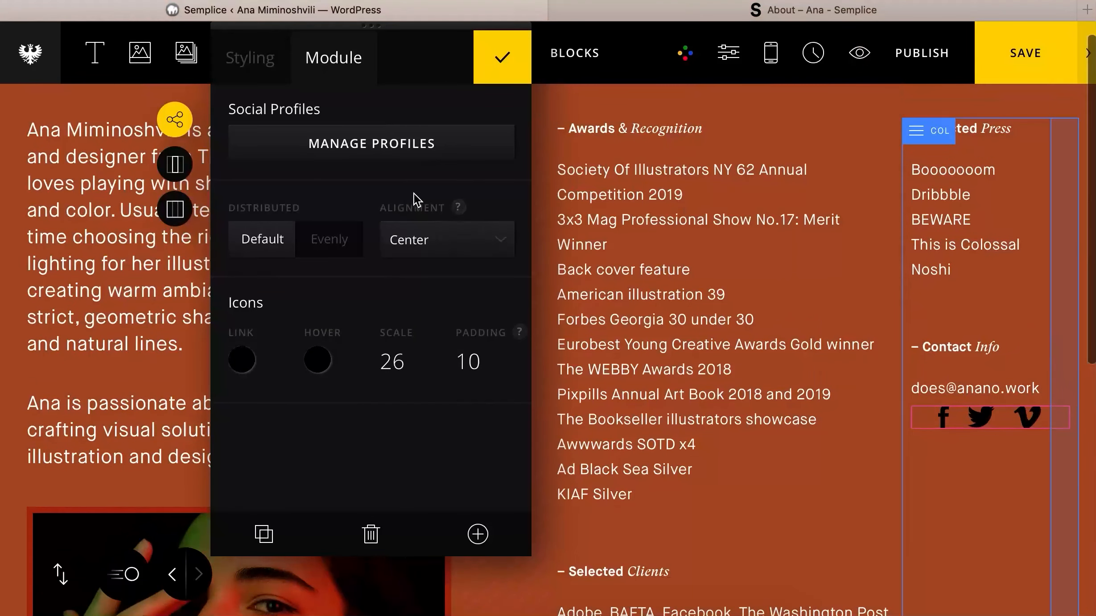
{"action": "left_click", "coordinate": [430, 239]}
{"action": "left_click", "coordinate": [429, 222]}
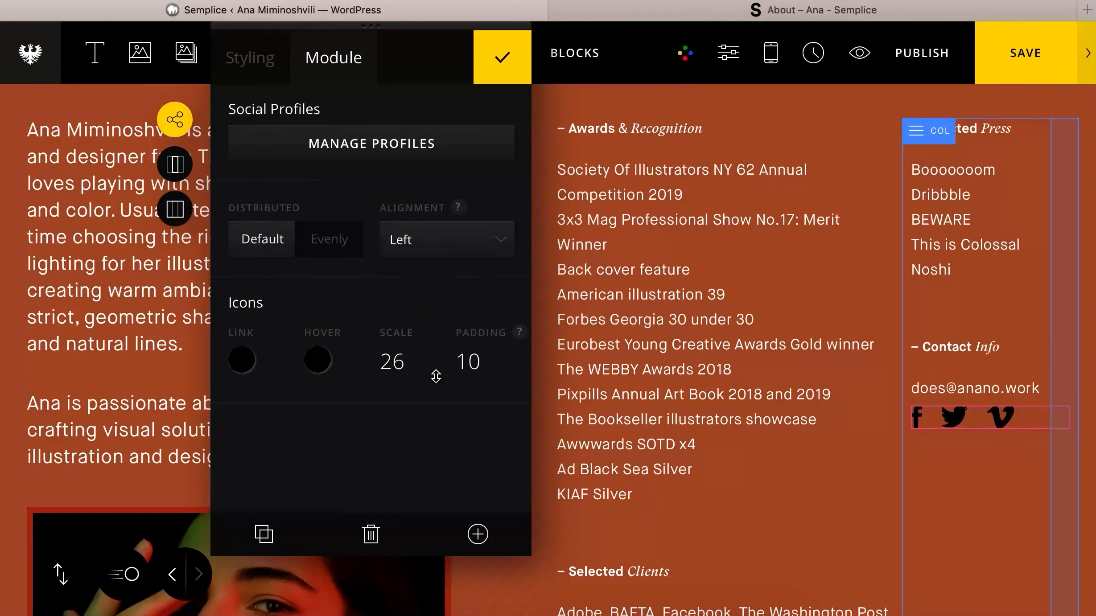
- Set the social icons' scale to 16 and their padding to 6
{"action": "left_click_drag", "start_coordinate": [436, 376], "coordinate": [408, 391]}
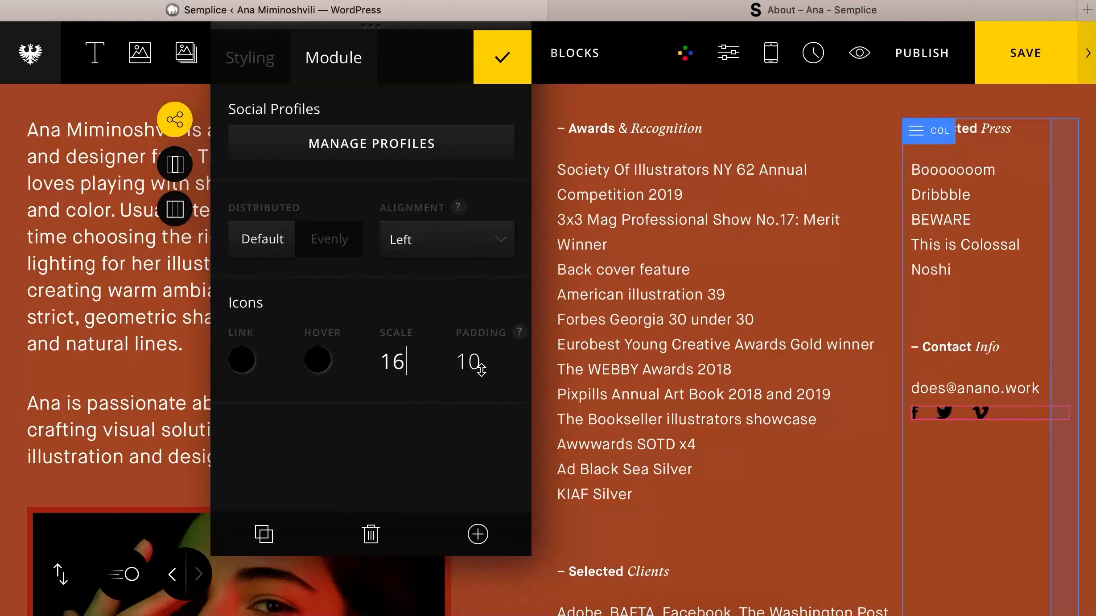
{"action": "left_click_drag", "start_coordinate": [482, 370], "coordinate": [482, 381]}
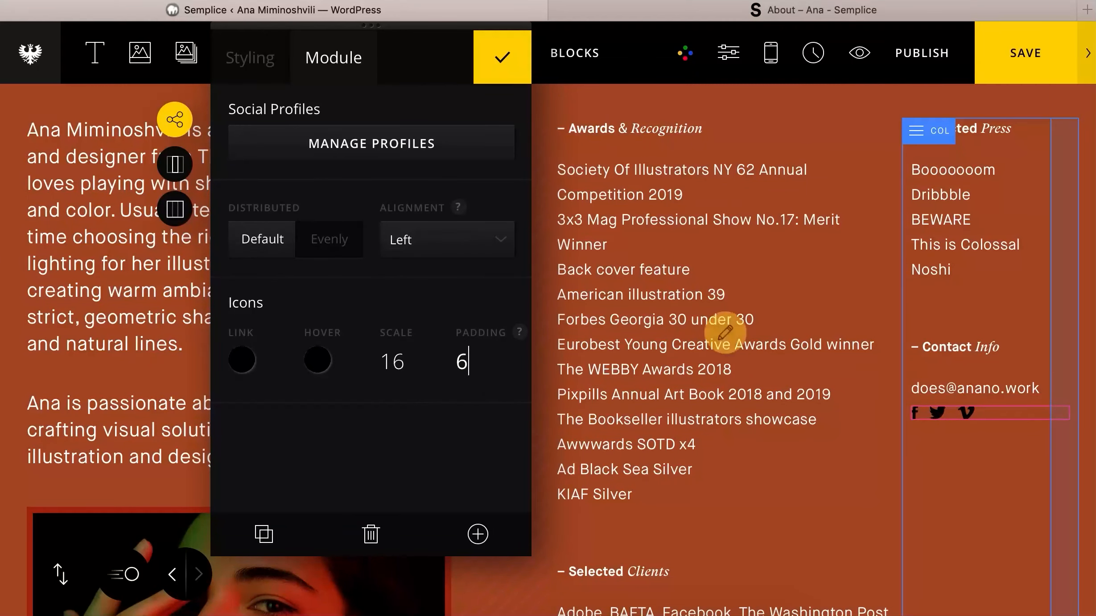
{"action": "left_click", "coordinate": [737, 9]}
{"action": "left_click", "coordinate": [383, 16]}
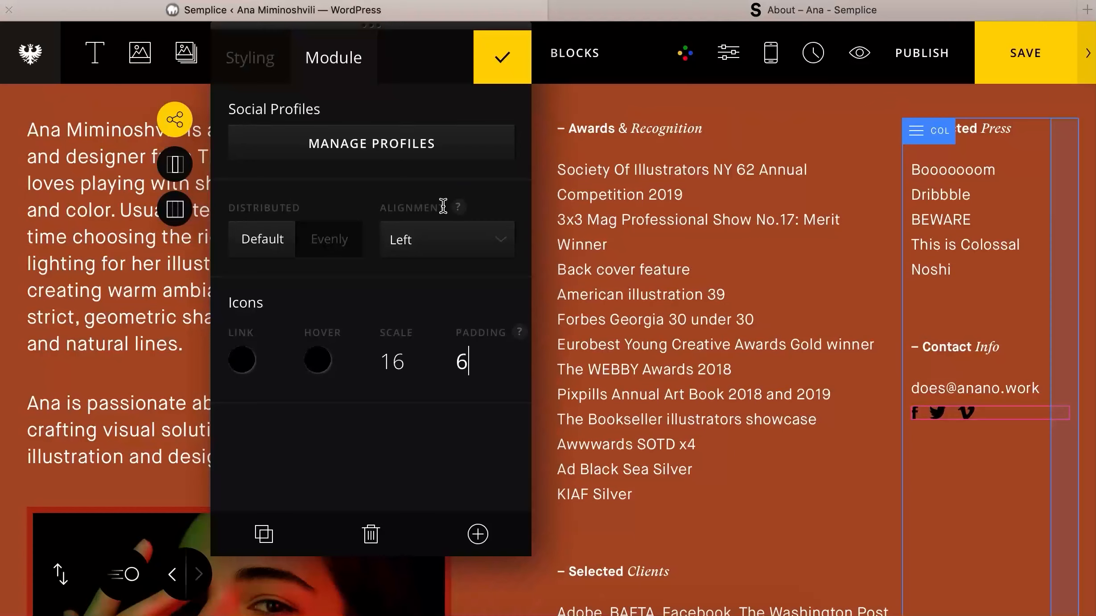
- Set the social icons' link color to #eb7476 and add that color to the saved swatches
{"action": "left_click", "coordinate": [249, 362]}
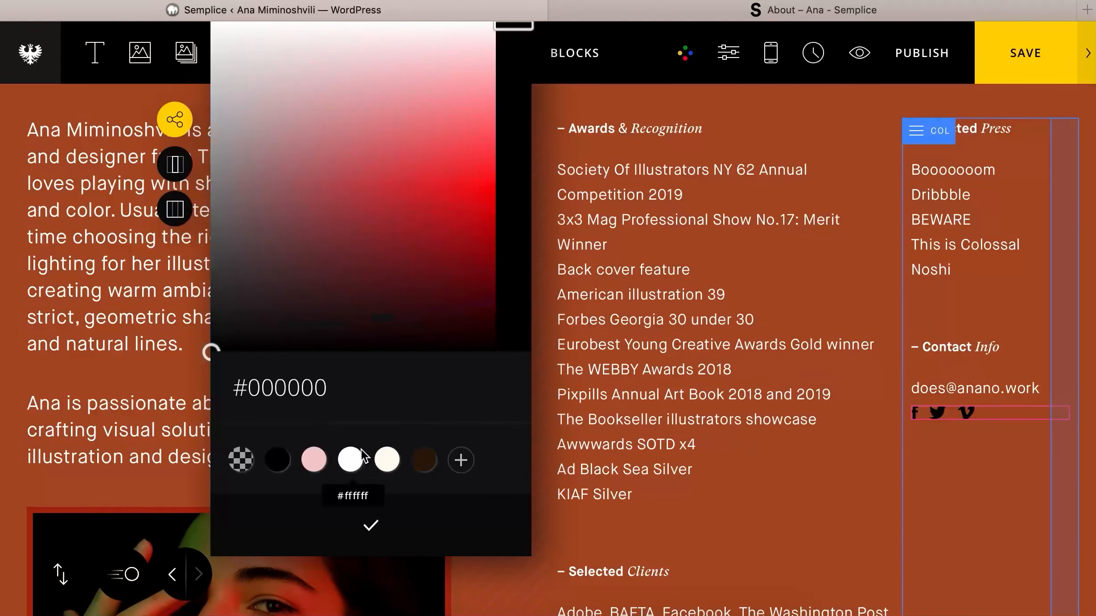
{"action": "left_click_drag", "start_coordinate": [367, 143], "coordinate": [426, 127]}
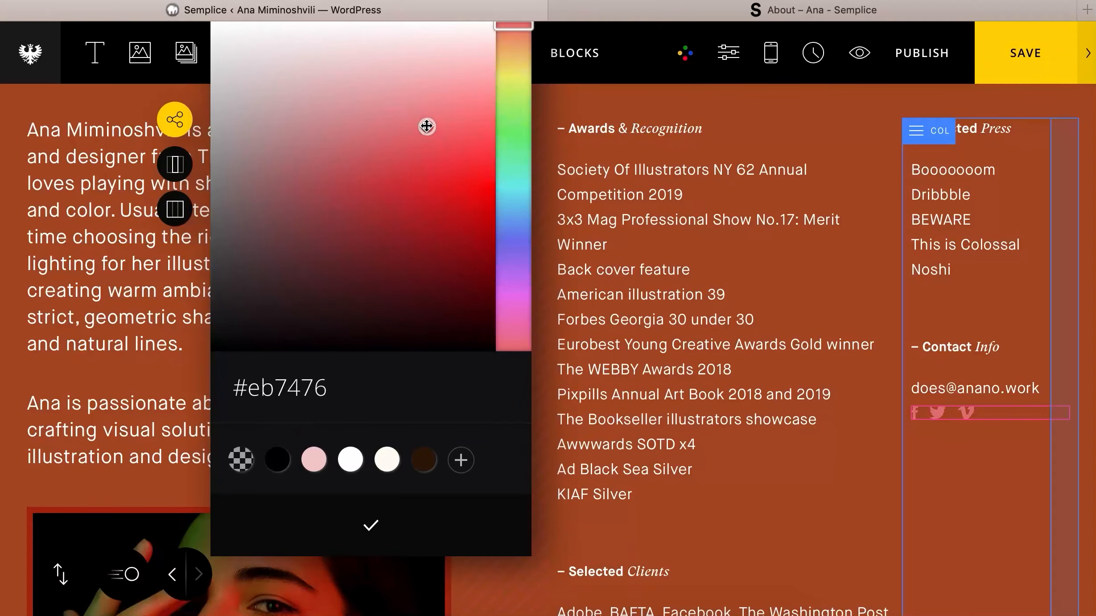
{"action": "left_click", "coordinate": [460, 460]}
{"action": "left_click", "coordinate": [370, 525]}
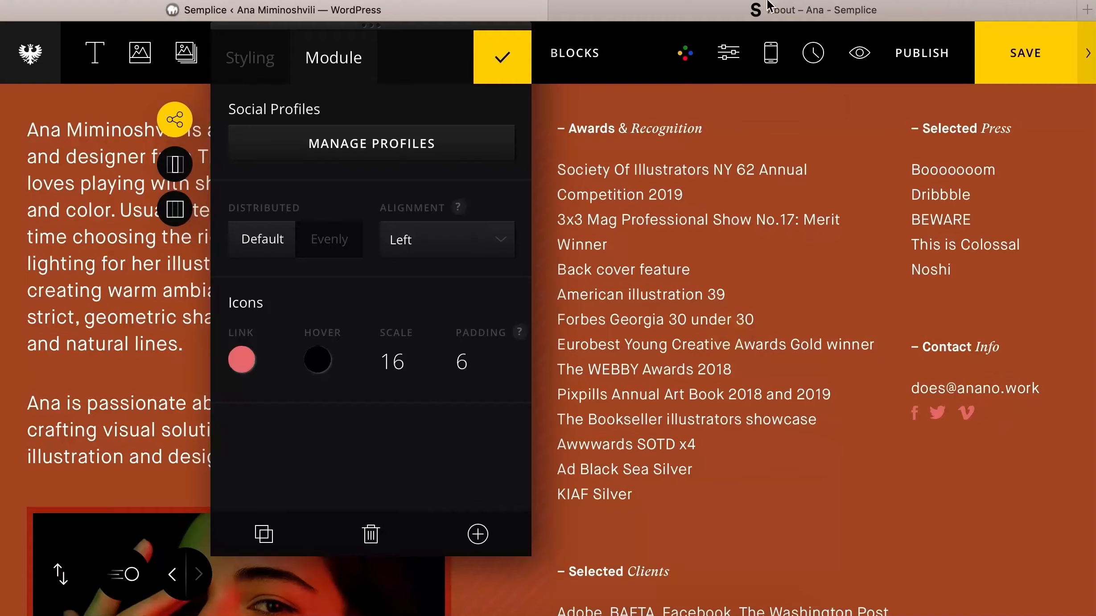
{"action": "left_click", "coordinate": [760, 14]}
{"action": "left_click", "coordinate": [443, 14]}
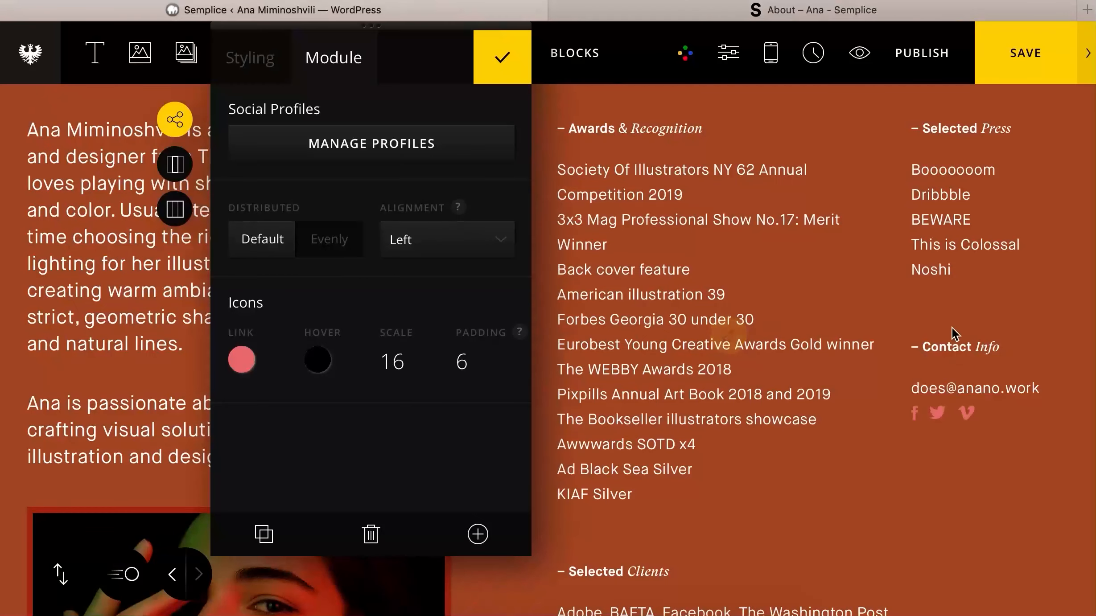
- Set the bottom spacing of the contact e-mail paragraph to 8
{"action": "left_click", "coordinate": [990, 318]}
{"action": "double_click", "coordinate": [910, 170]}
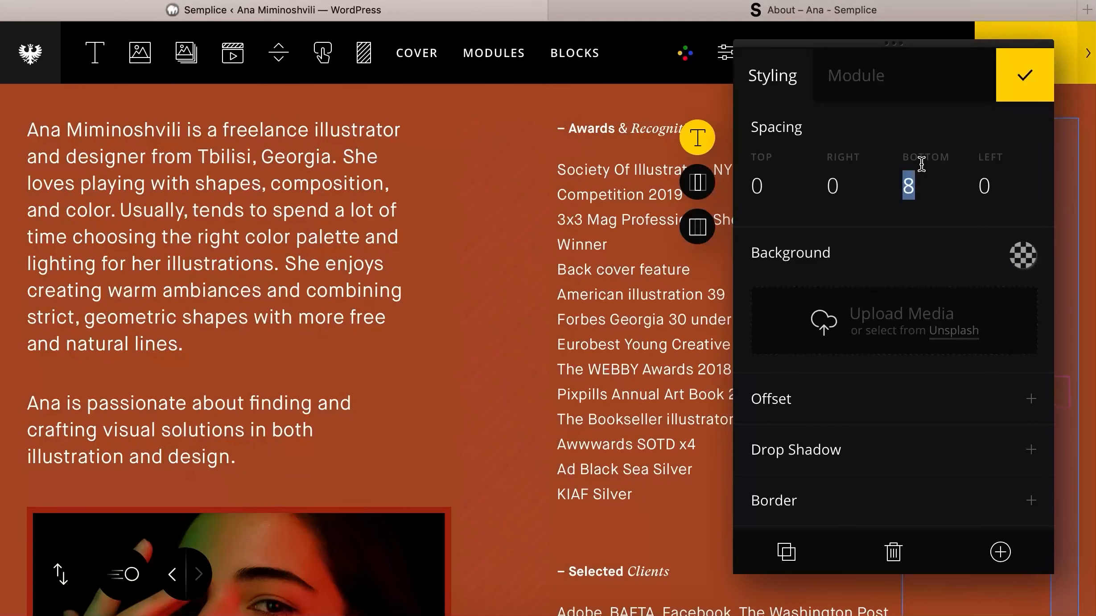
{"action": "type", "text": "8"}
{"action": "left_click", "coordinate": [1025, 74]}
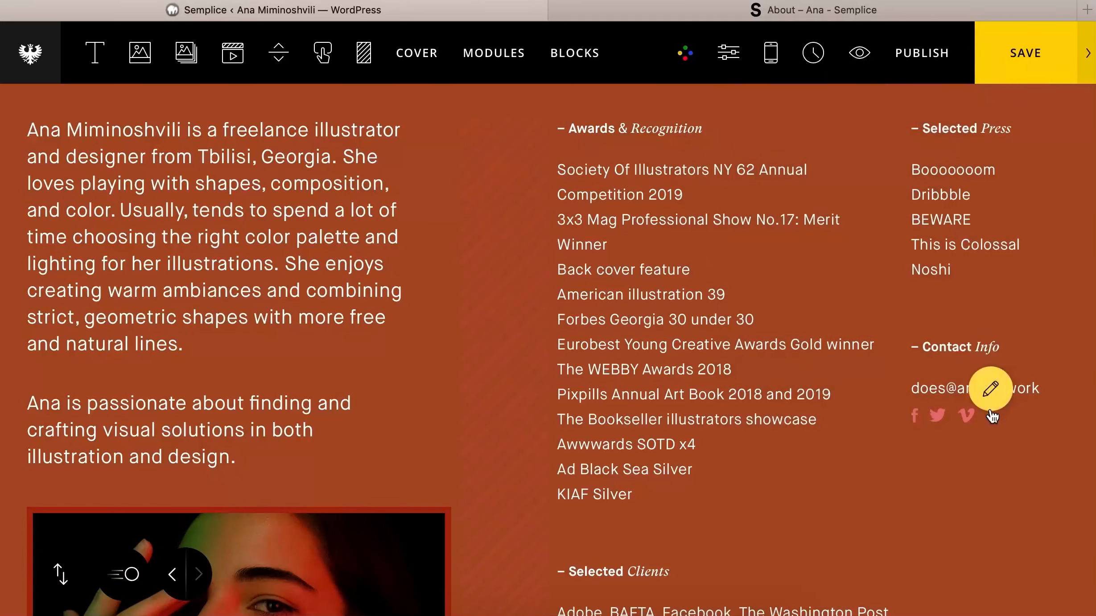
- Remove the Facebook, Twitter and Vimeo profiles from the social icons module
{"action": "left_click", "coordinate": [966, 424]}
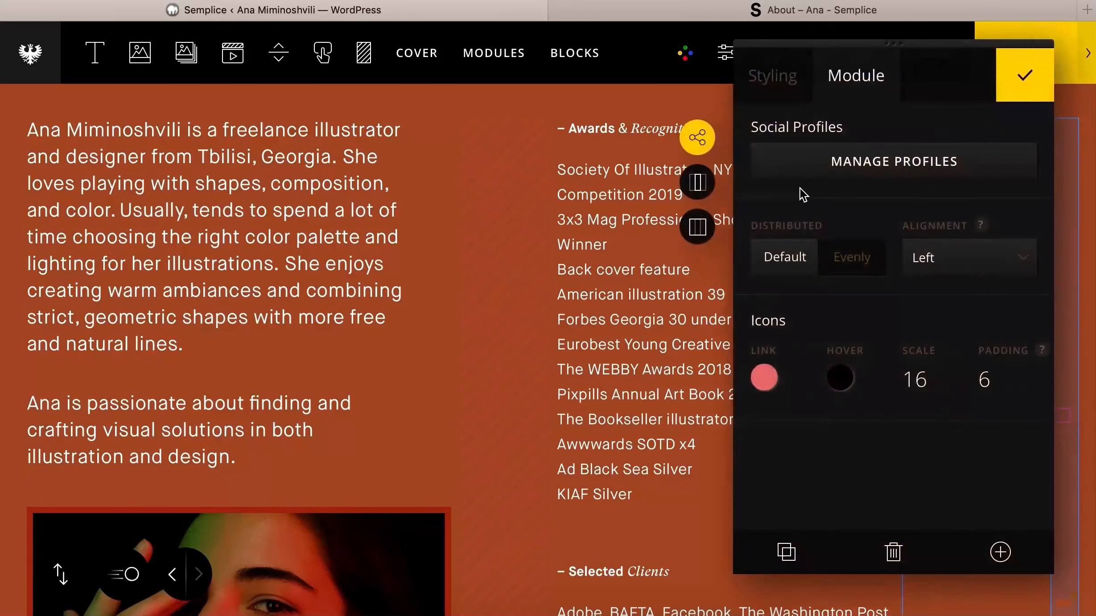
{"action": "left_click", "coordinate": [876, 180]}
{"action": "left_click", "coordinate": [976, 140]}
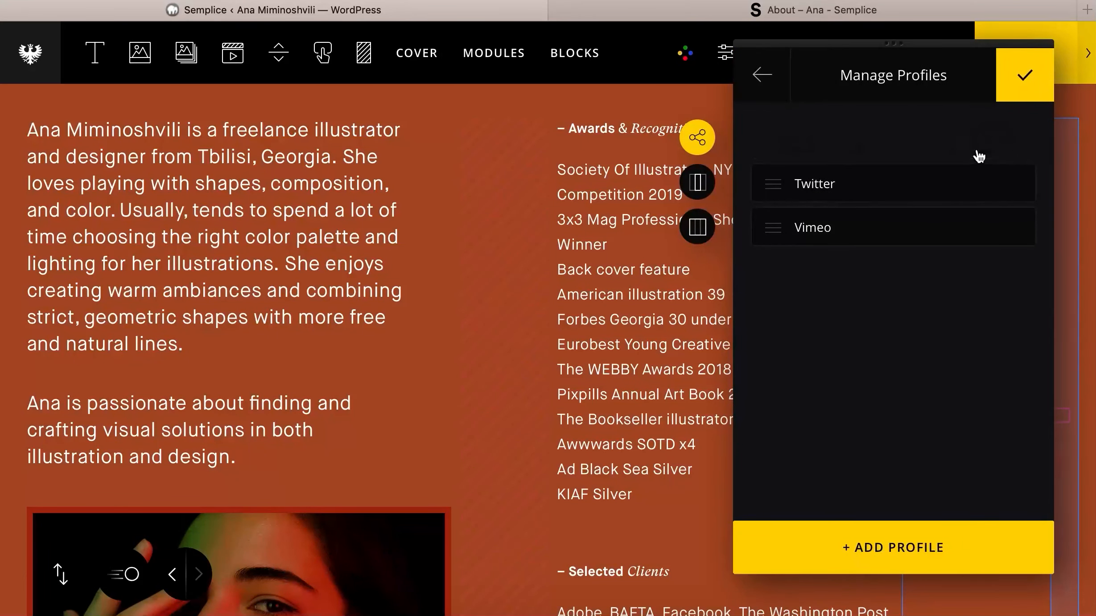
{"action": "left_click", "coordinate": [977, 149]}
{"action": "left_click", "coordinate": [977, 150]}
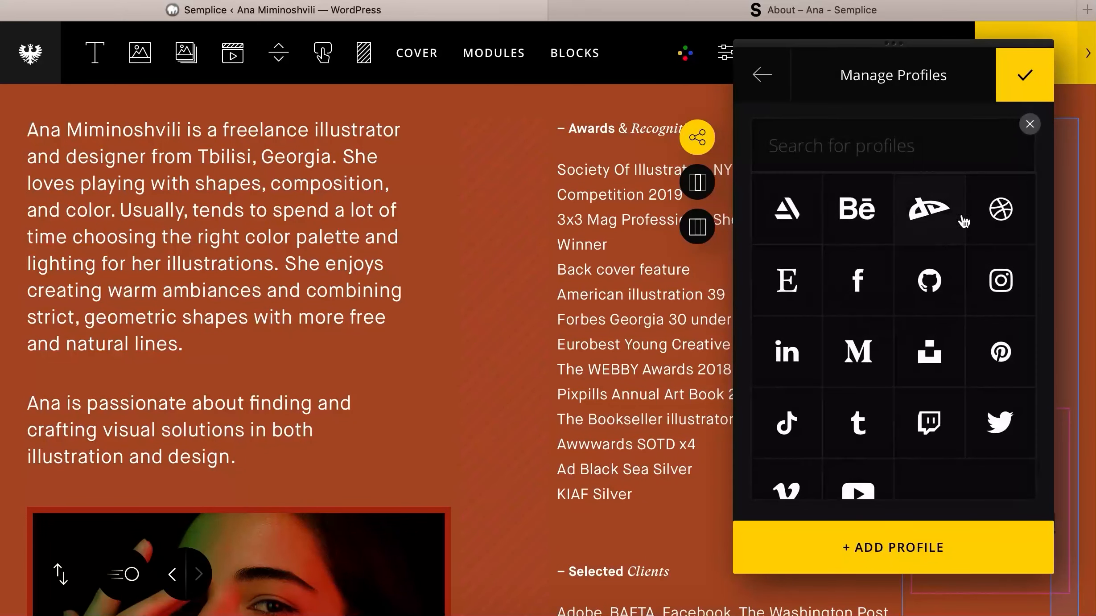
- Add Instagram, Behance and Dribbble profiles to the social icons module and close its settings
{"action": "left_click", "coordinate": [998, 308]}
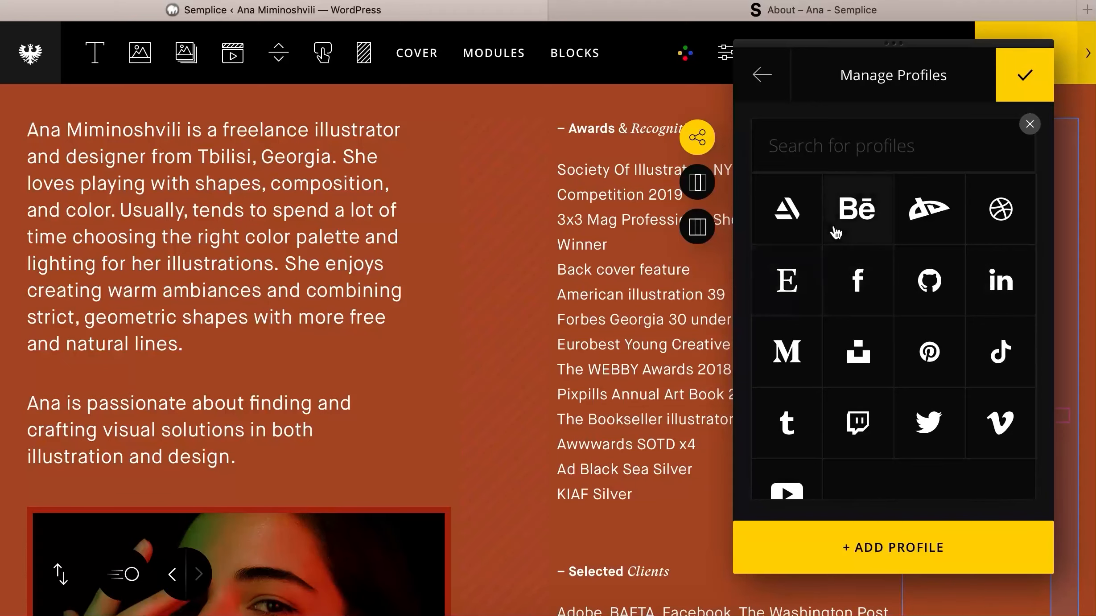
{"action": "left_click", "coordinate": [857, 209]}
{"action": "left_click", "coordinate": [940, 200]}
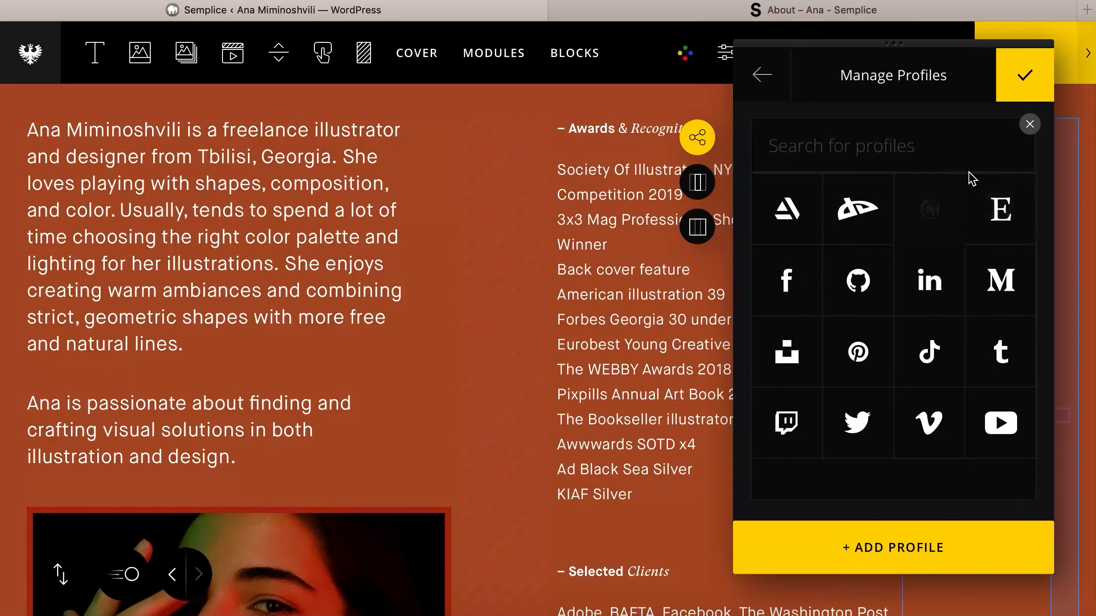
{"action": "left_click", "coordinate": [1041, 68]}
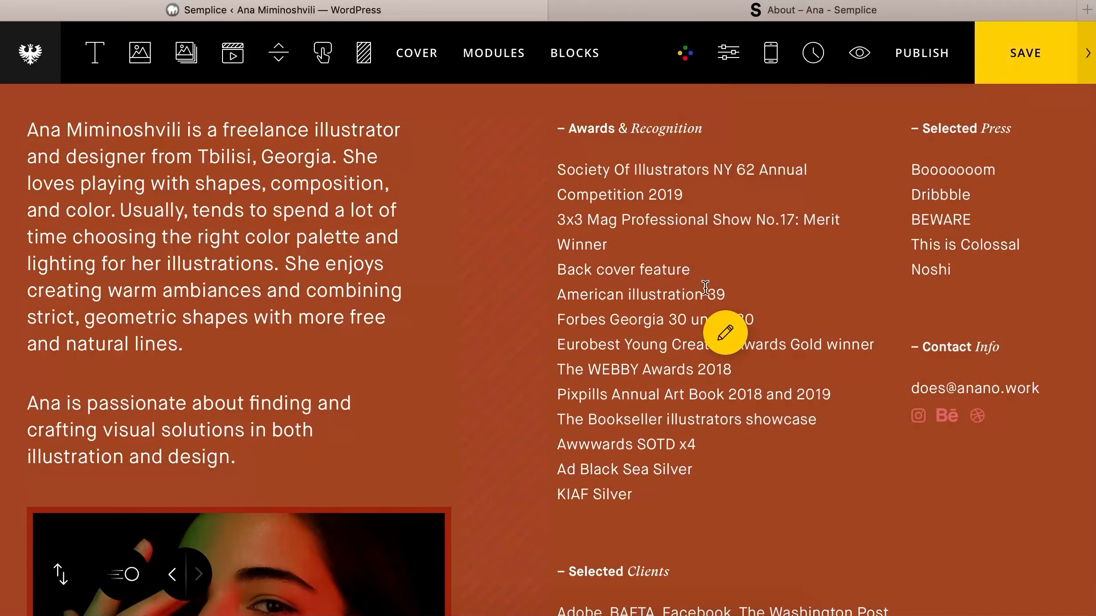
- Review the reference About page down to its footer and save the edited page
{"action": "left_click", "coordinate": [705, 17]}
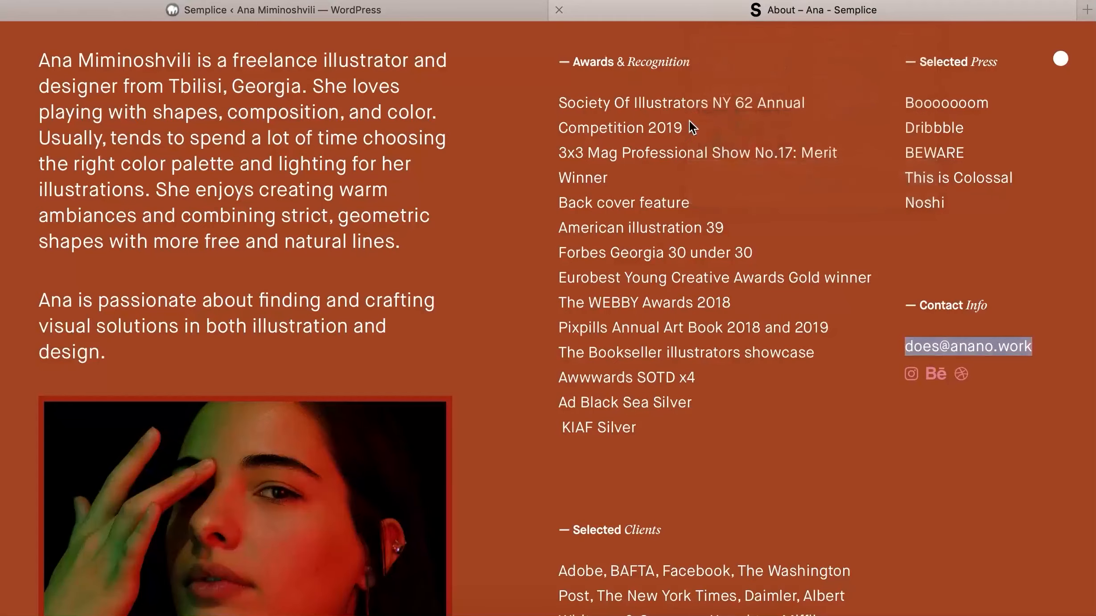
{"action": "scroll", "coordinate": [619, 273], "scroll_direction": "down", "scroll_amount": 10}
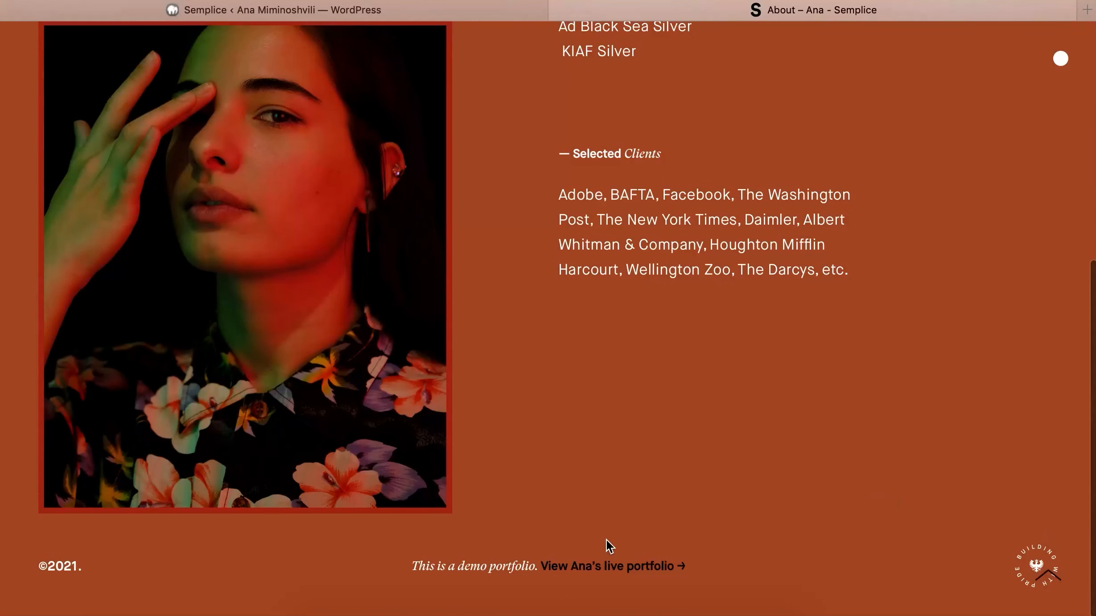
{"action": "scroll", "coordinate": [603, 533], "scroll_direction": "up", "scroll_amount": 9}
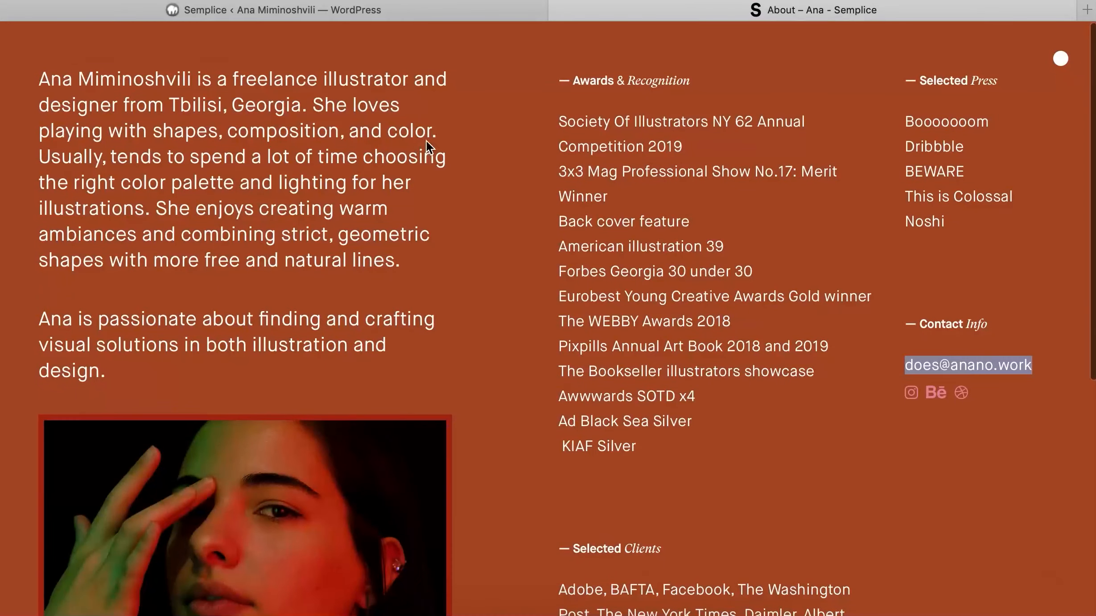
{"action": "left_click", "coordinate": [440, 11]}
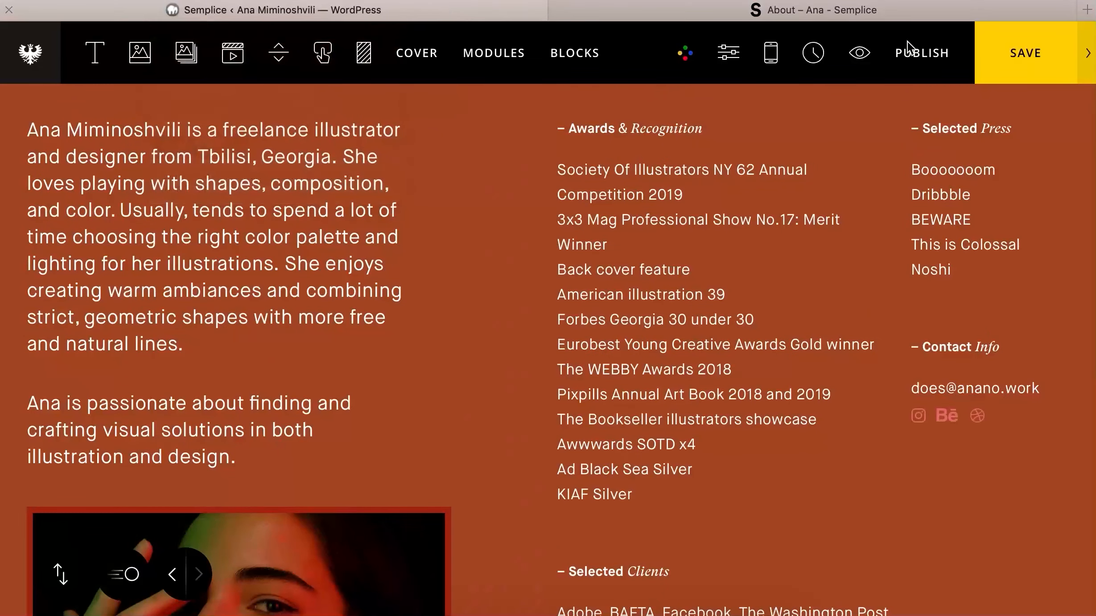
{"action": "left_click", "coordinate": [1024, 79]}
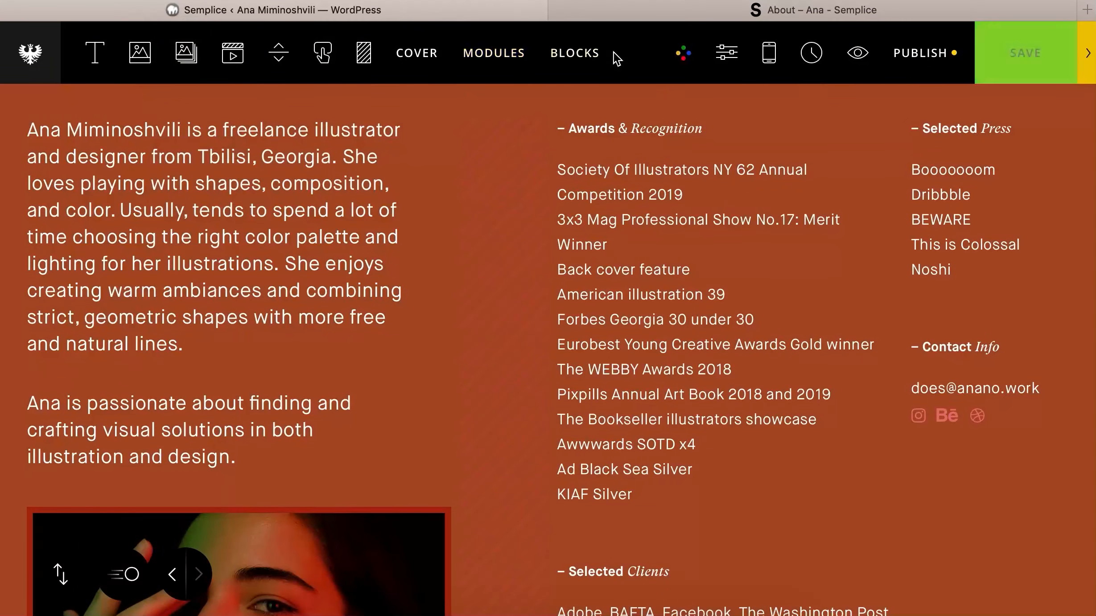
- Insert the personal Custom Footer block below the portrait at the end of the page
{"action": "scroll", "coordinate": [577, 179], "scroll_direction": "down", "scroll_amount": 10}
{"action": "left_click", "coordinate": [571, 58]}
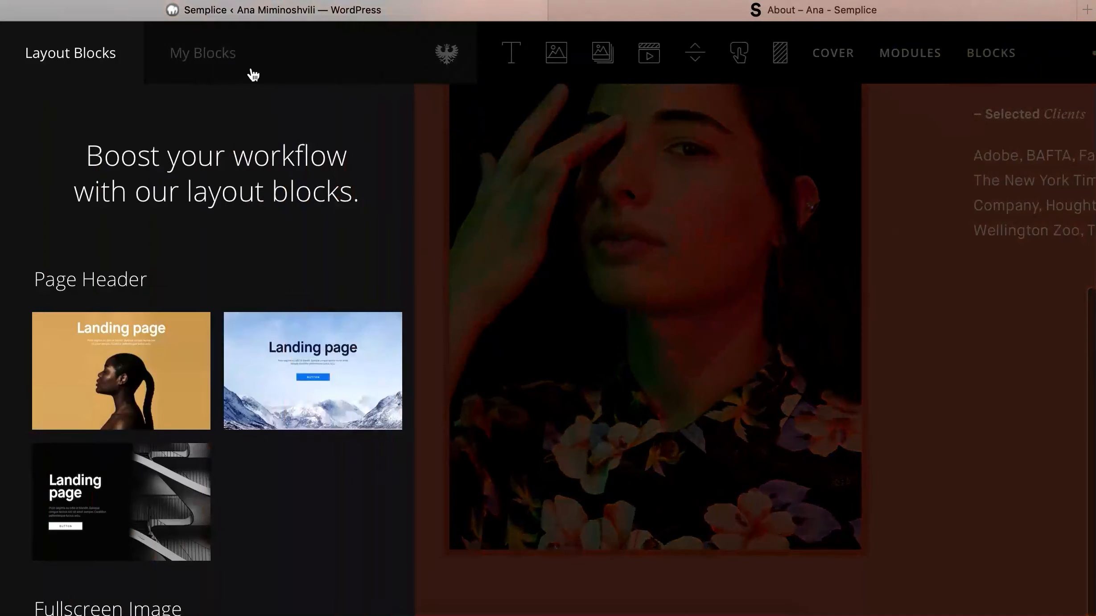
{"action": "left_click", "coordinate": [228, 53]}
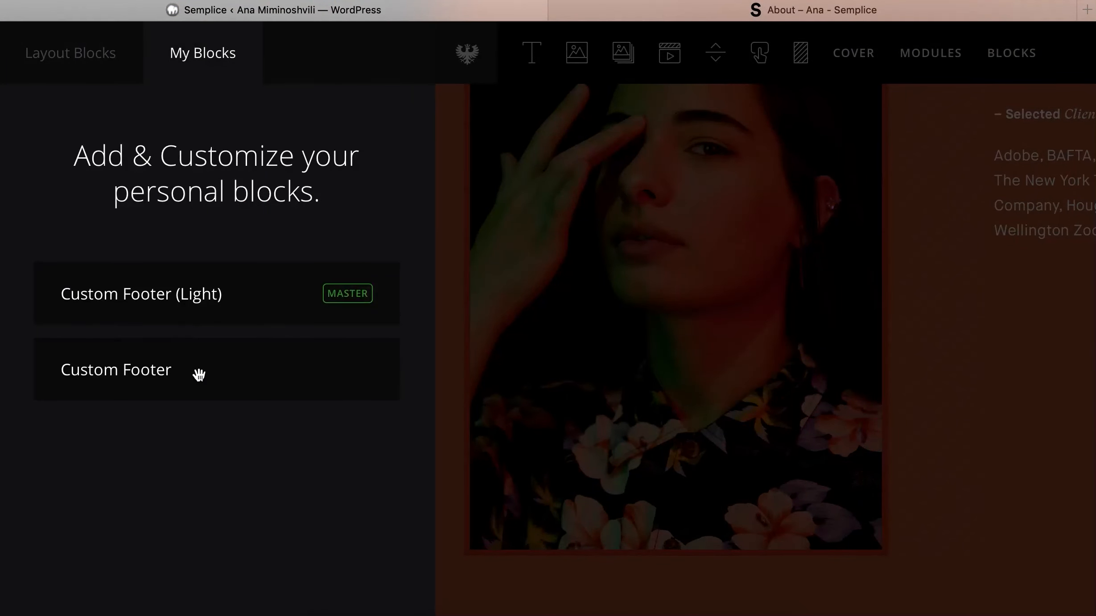
{"action": "left_click_drag", "start_coordinate": [423, 552], "coordinate": [485, 541]}
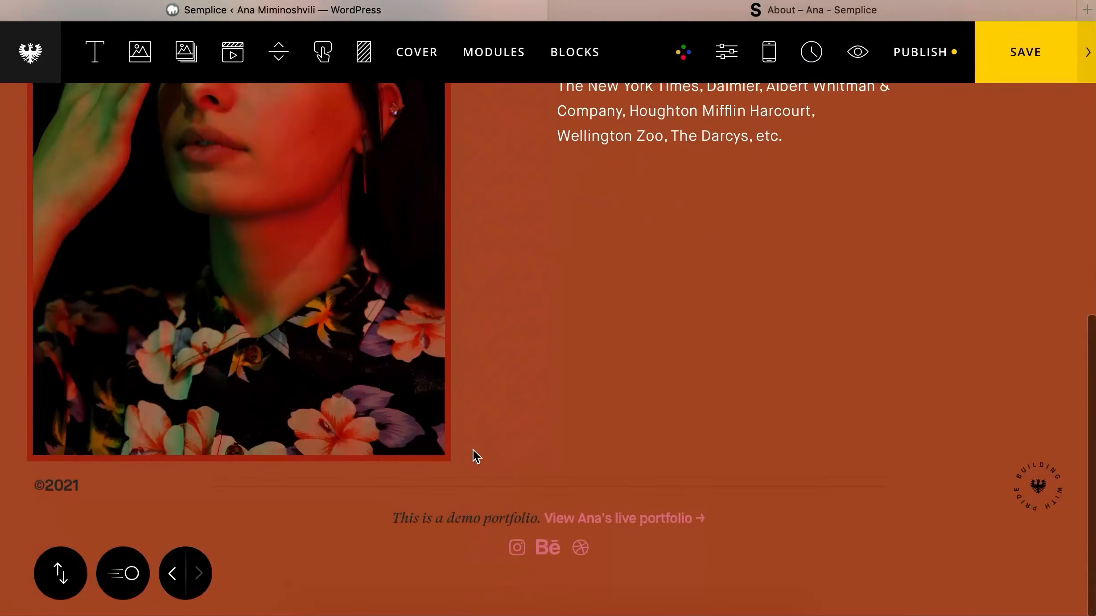
- Compare the inserted footer with the reference About page's footer and save the page
{"action": "left_click", "coordinate": [711, 13]}
{"action": "scroll", "coordinate": [511, 163], "scroll_direction": "down", "scroll_amount": 10}
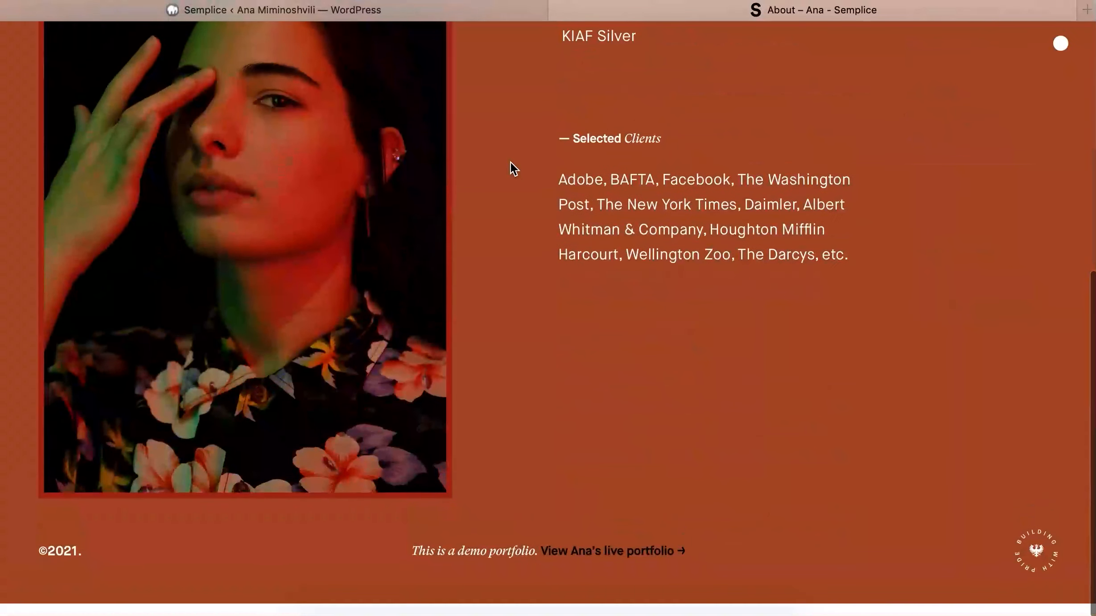
{"action": "left_click", "coordinate": [309, 17]}
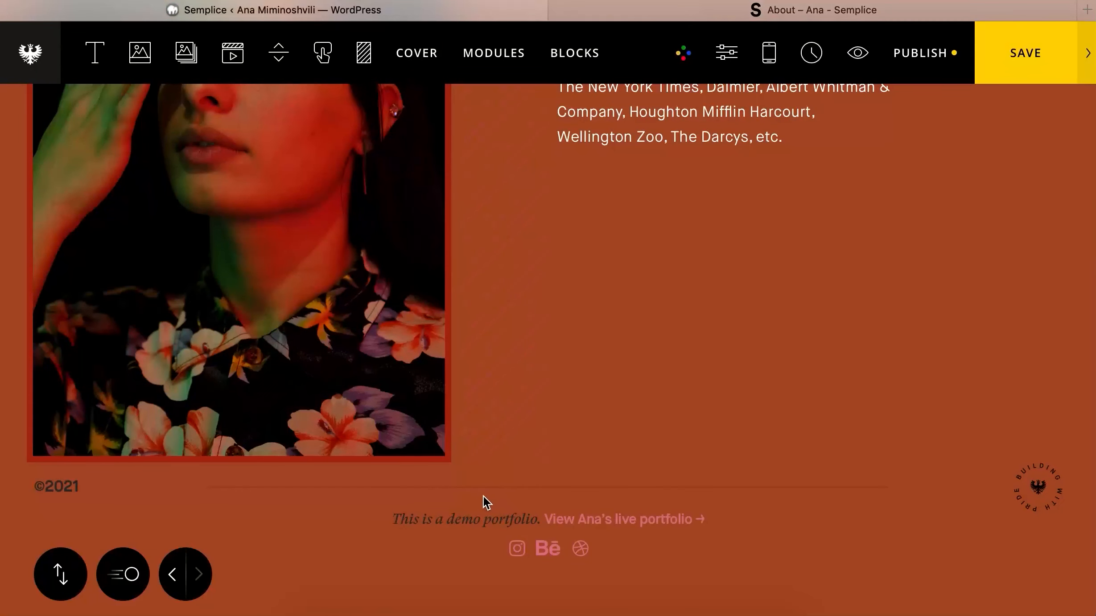
{"action": "left_click", "coordinate": [706, 16]}
{"action": "left_click", "coordinate": [459, 17]}
{"action": "left_click", "coordinate": [1039, 71]}
- Replace the footer's black Building With Pride badge with the white version from the media library
{"action": "left_click", "coordinate": [1043, 485]}
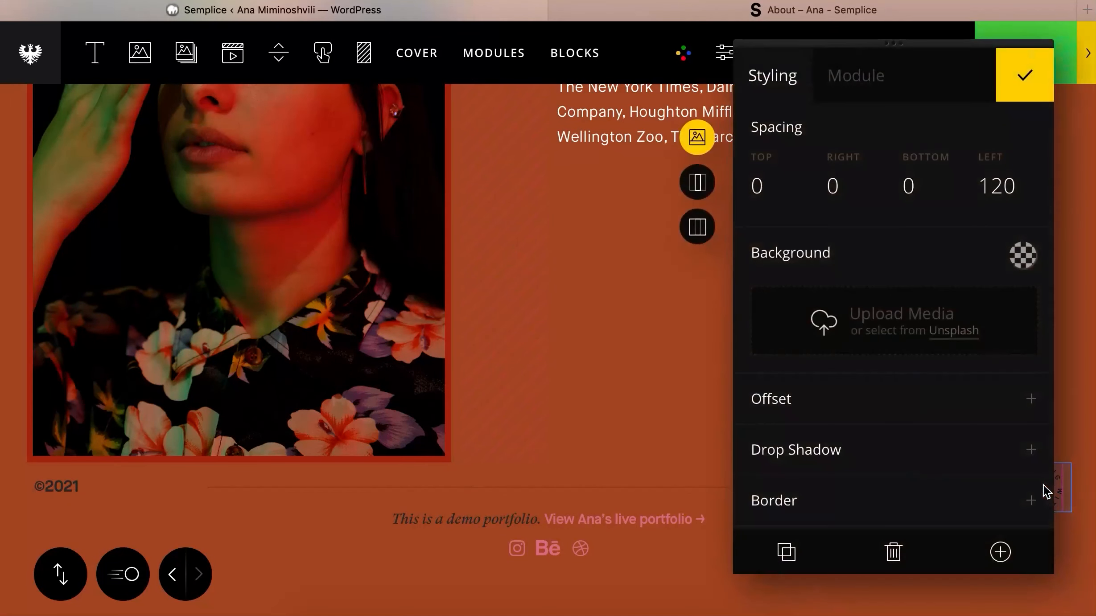
{"action": "left_click", "coordinate": [807, 15]}
{"action": "left_click", "coordinate": [436, 17]}
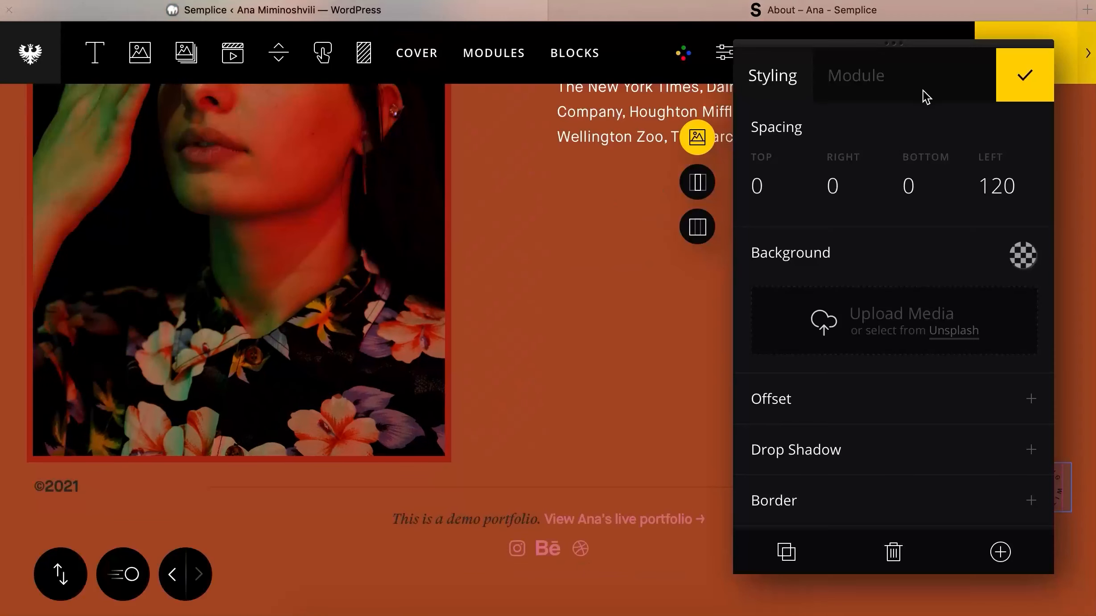
{"action": "left_click", "coordinate": [849, 78]}
{"action": "left_click", "coordinate": [840, 203]}
{"action": "left_click", "coordinate": [845, 193]}
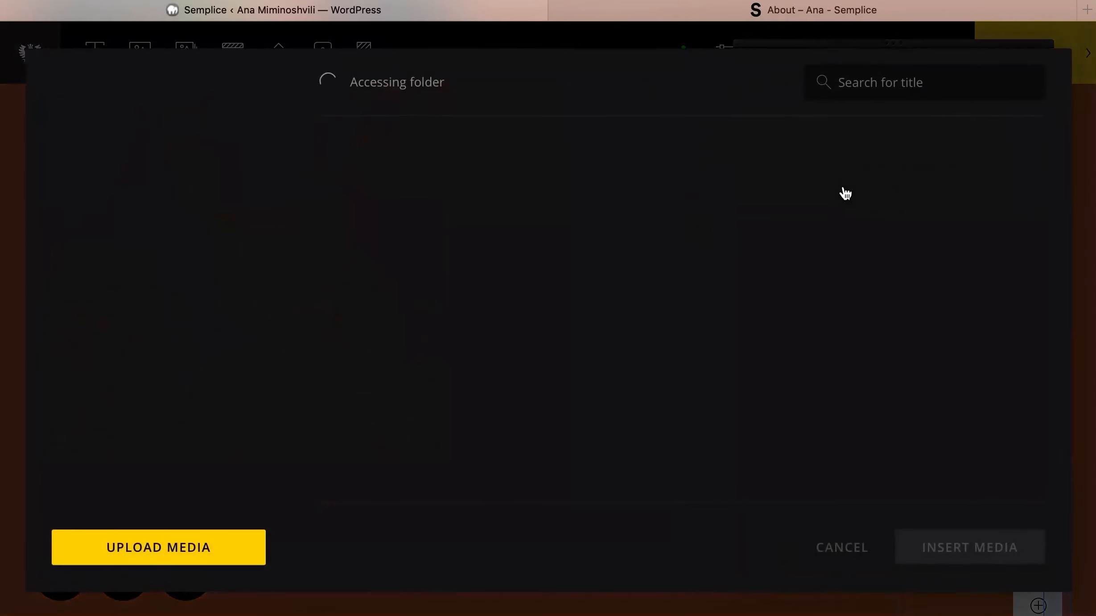
{"action": "left_click", "coordinate": [385, 195]}
{"action": "left_click", "coordinate": [995, 538]}
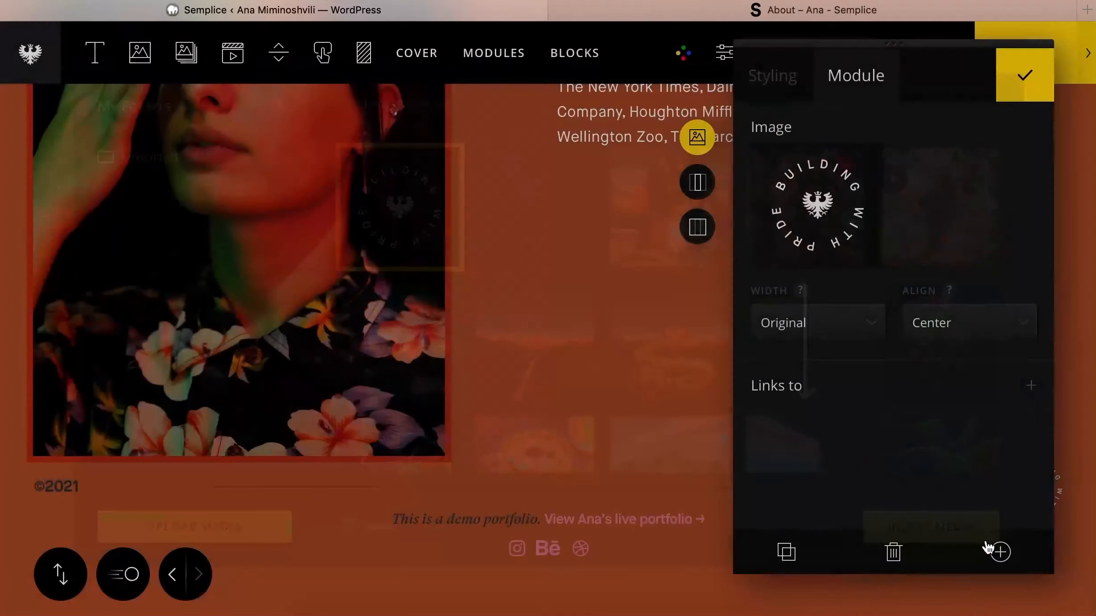
- Delete the thin horizontal divider line from the footer
{"action": "left_click", "coordinate": [494, 488]}
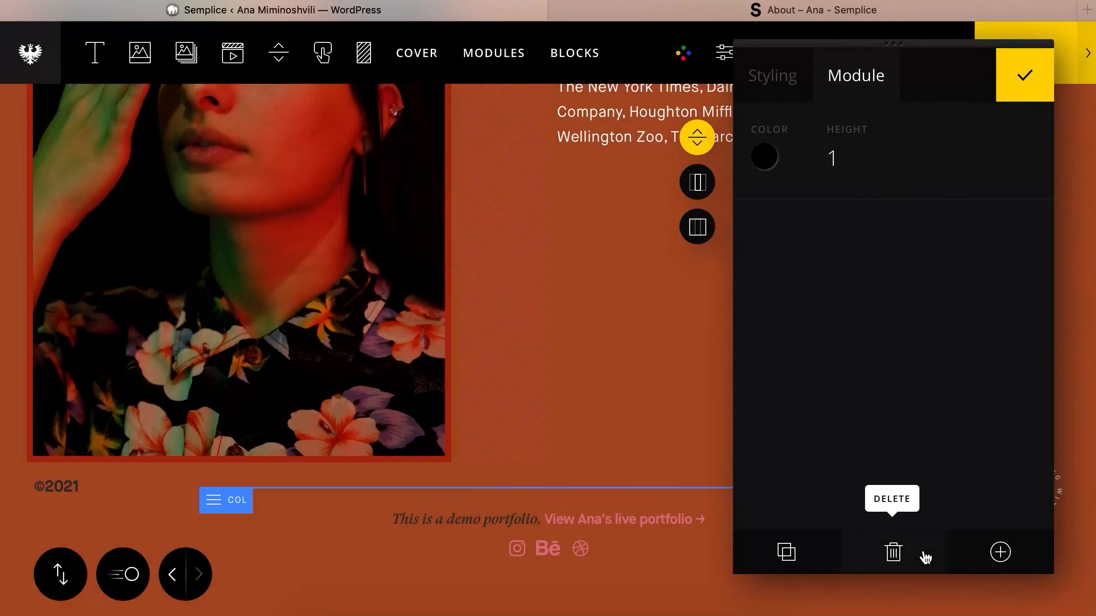
{"action": "left_click", "coordinate": [894, 553]}
{"action": "left_click", "coordinate": [656, 430]}
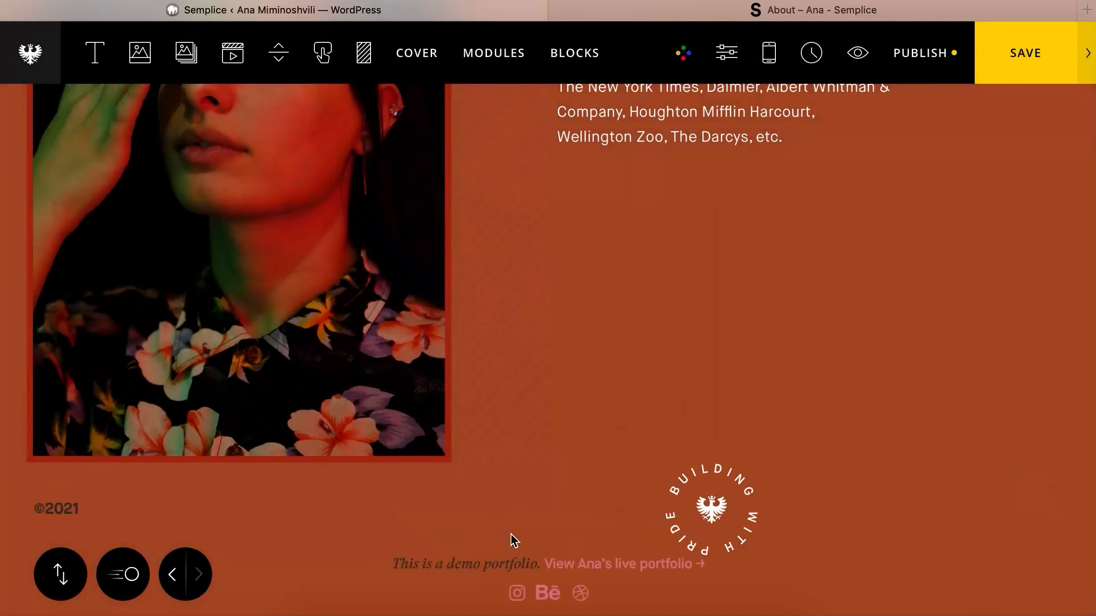
- Delete the row of social icons below the demo portfolio text in the footer
{"action": "left_click", "coordinate": [512, 580]}
{"action": "left_click", "coordinate": [893, 553]}
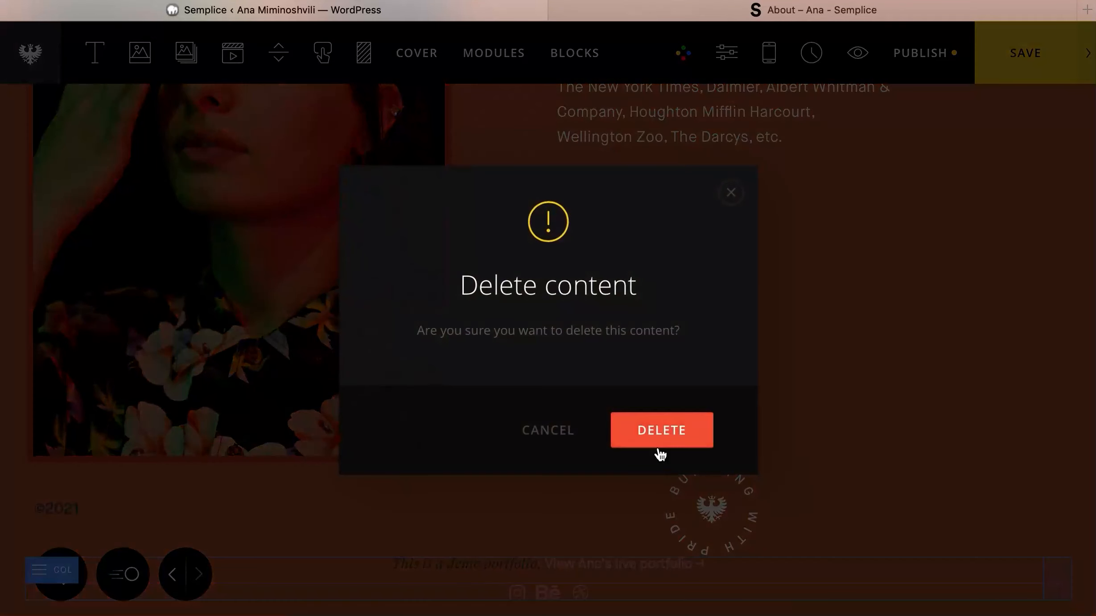
{"action": "left_click", "coordinate": [658, 435]}
- Move the demo portfolio text between ©2021 and the badge, narrowing the ©2021 column and widening the text's column to fit one row
{"action": "left_click", "coordinate": [456, 563]}
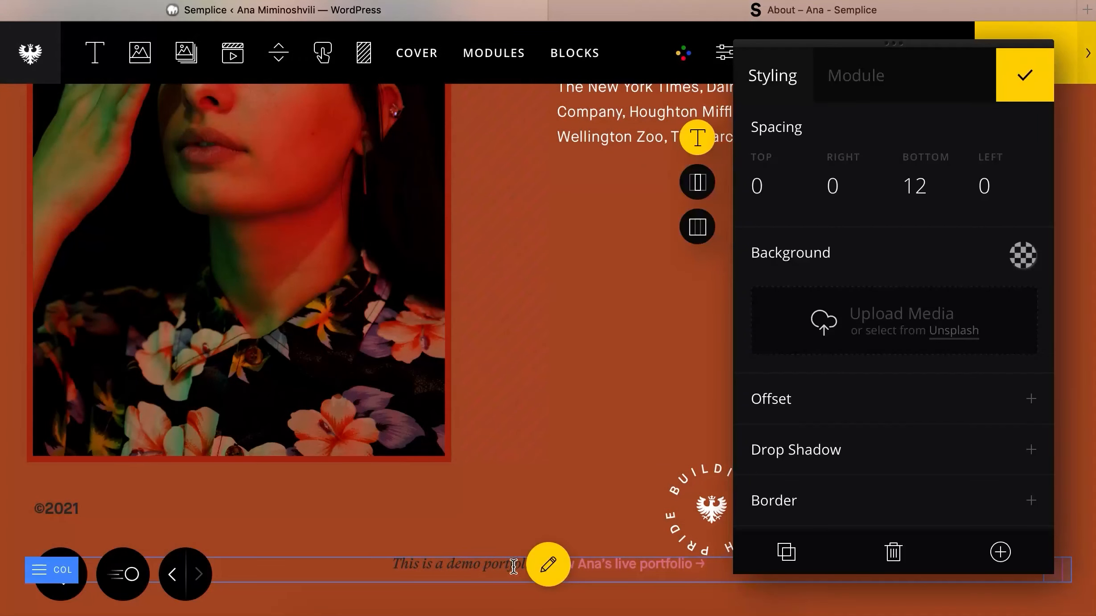
{"action": "left_click_drag", "start_coordinate": [514, 566], "coordinate": [552, 340]}
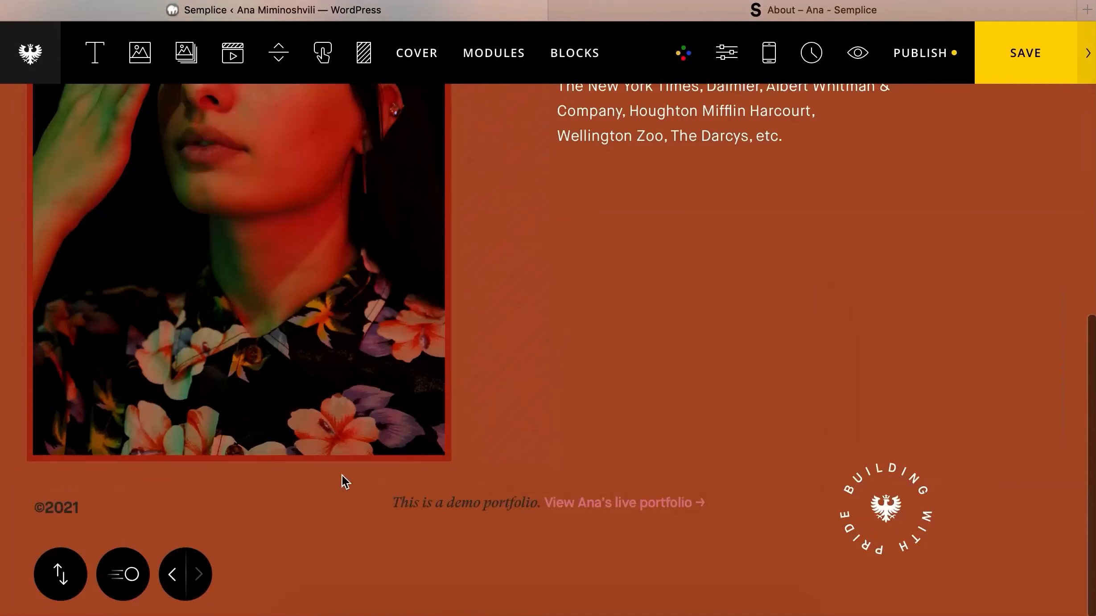
{"action": "left_click", "coordinate": [101, 509]}
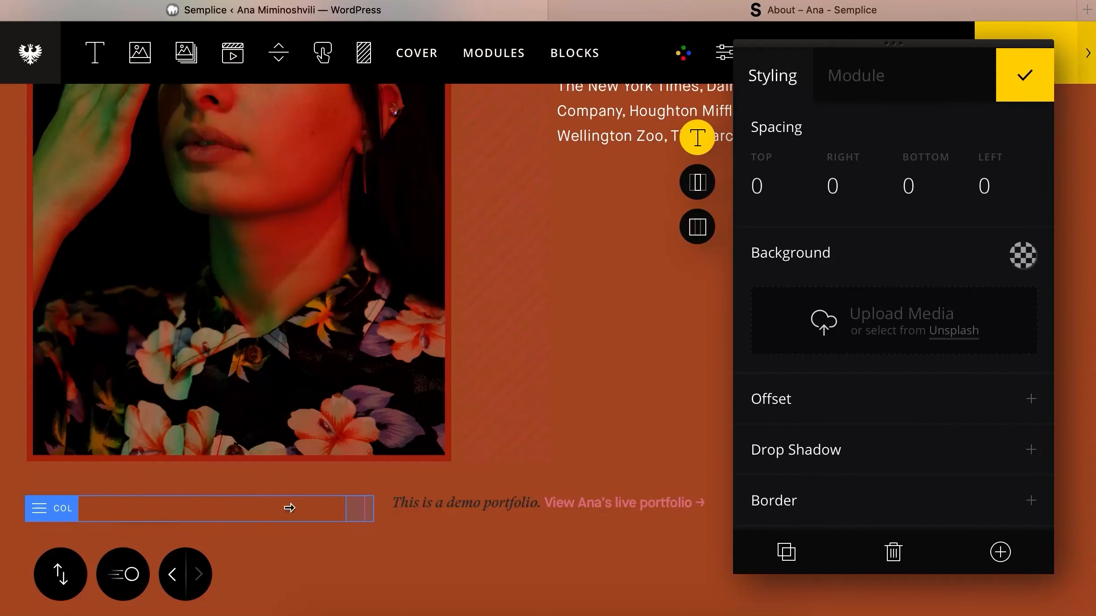
{"action": "left_click_drag", "start_coordinate": [290, 507], "coordinate": [196, 509]}
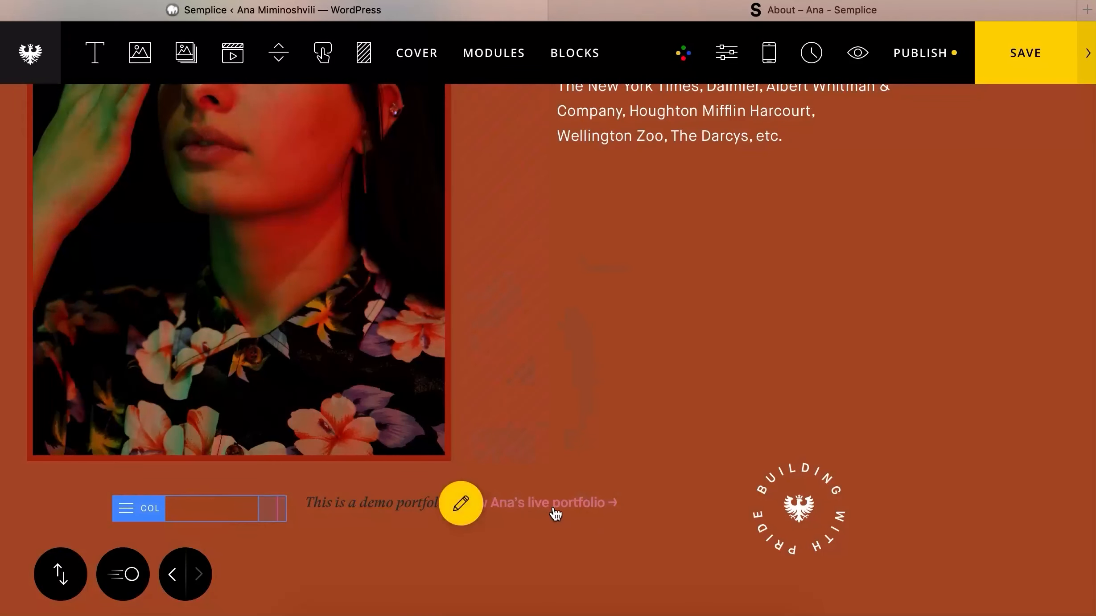
{"action": "left_click", "coordinate": [555, 513]}
{"action": "left_click_drag", "start_coordinate": [628, 505], "coordinate": [950, 568]}
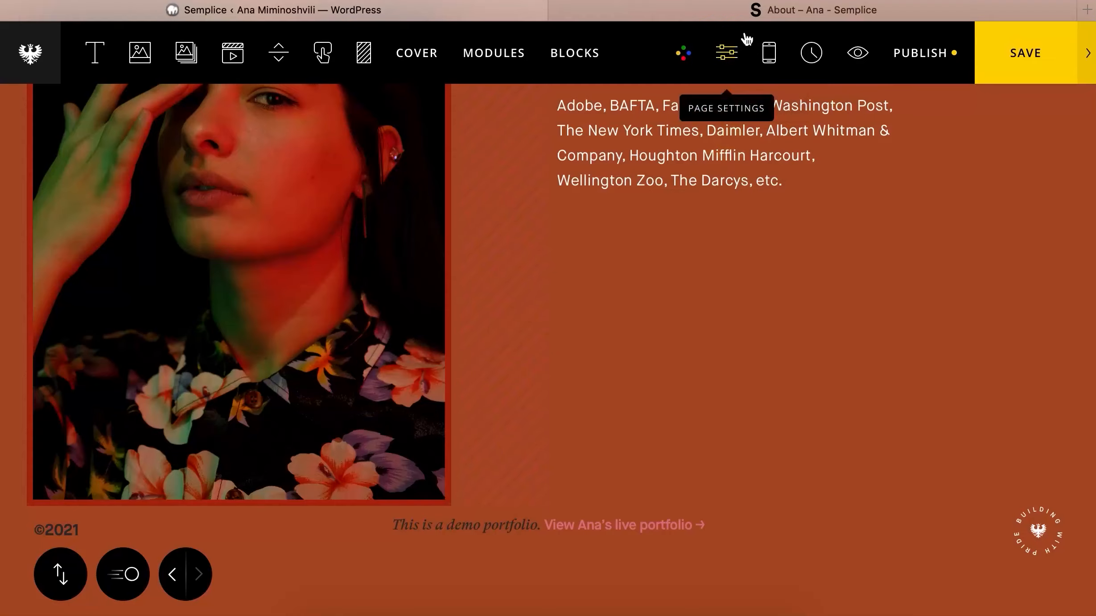
- Check the reference About page and color the footer words "This is a demo portfolio." white
{"action": "left_click", "coordinate": [740, 9]}
{"action": "left_click", "coordinate": [445, 14]}
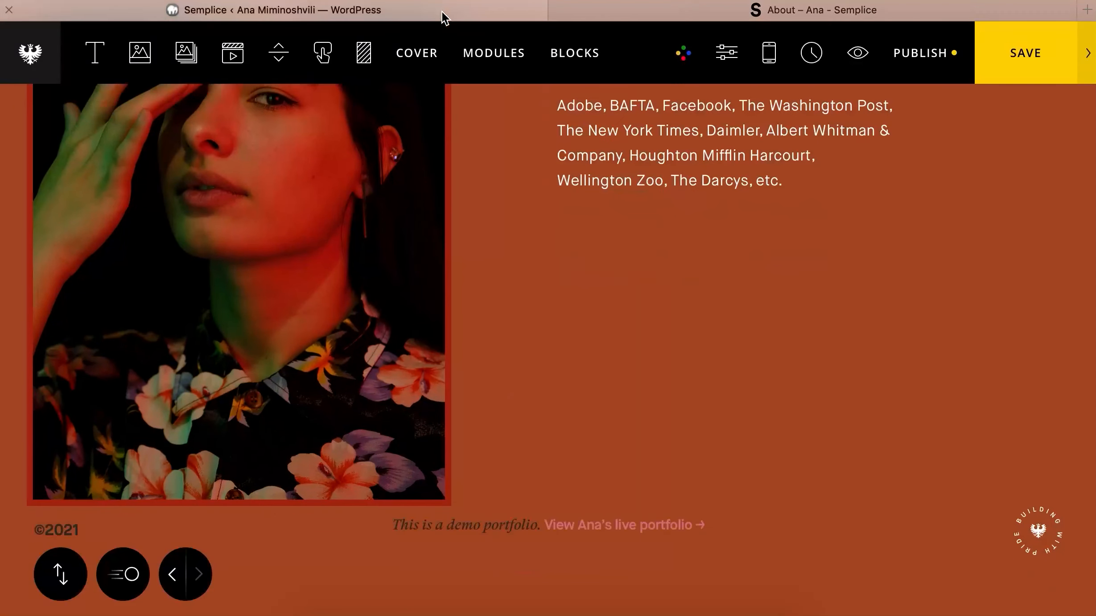
{"action": "mouse_move", "coordinate": [500, 527]}
{"action": "left_click", "coordinate": [557, 531]}
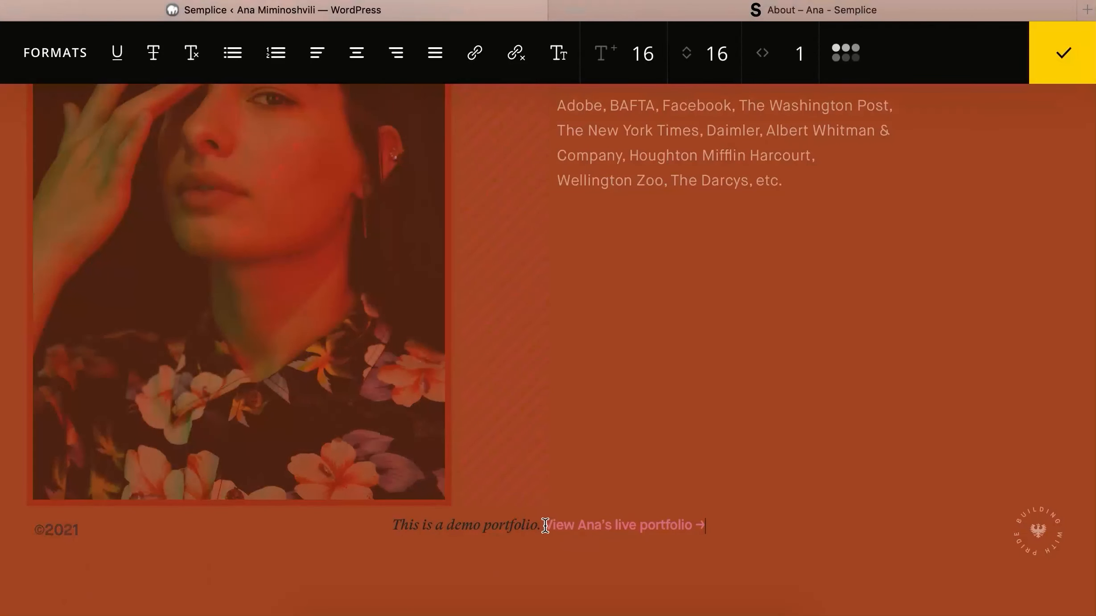
{"action": "left_click_drag", "start_coordinate": [544, 526], "coordinate": [515, 457]}
{"action": "left_click", "coordinate": [845, 52]}
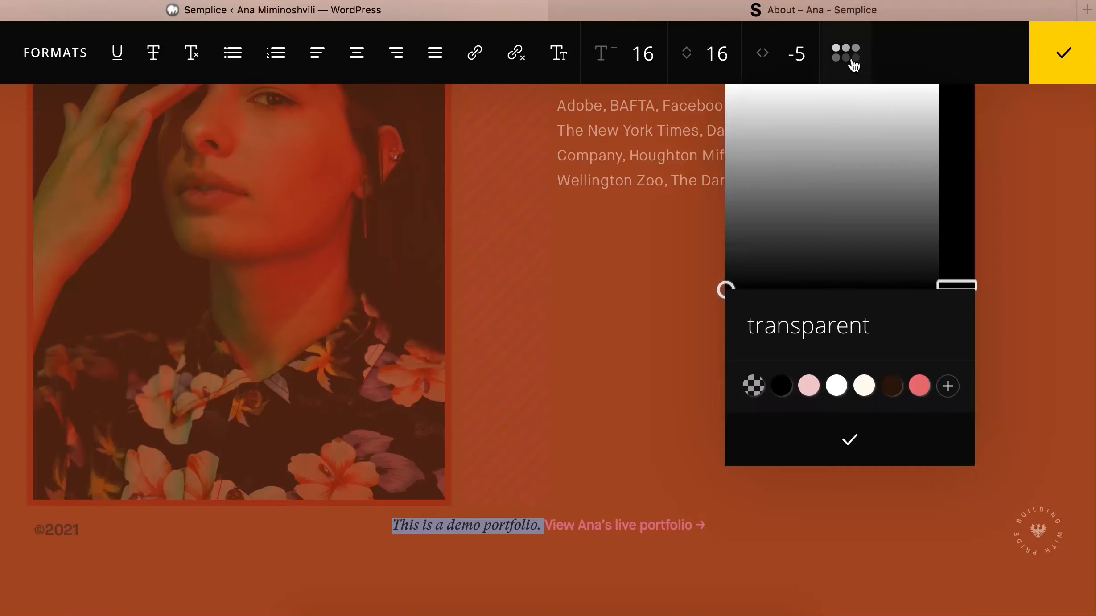
{"action": "left_click", "coordinate": [836, 386]}
{"action": "left_click", "coordinate": [849, 441]}
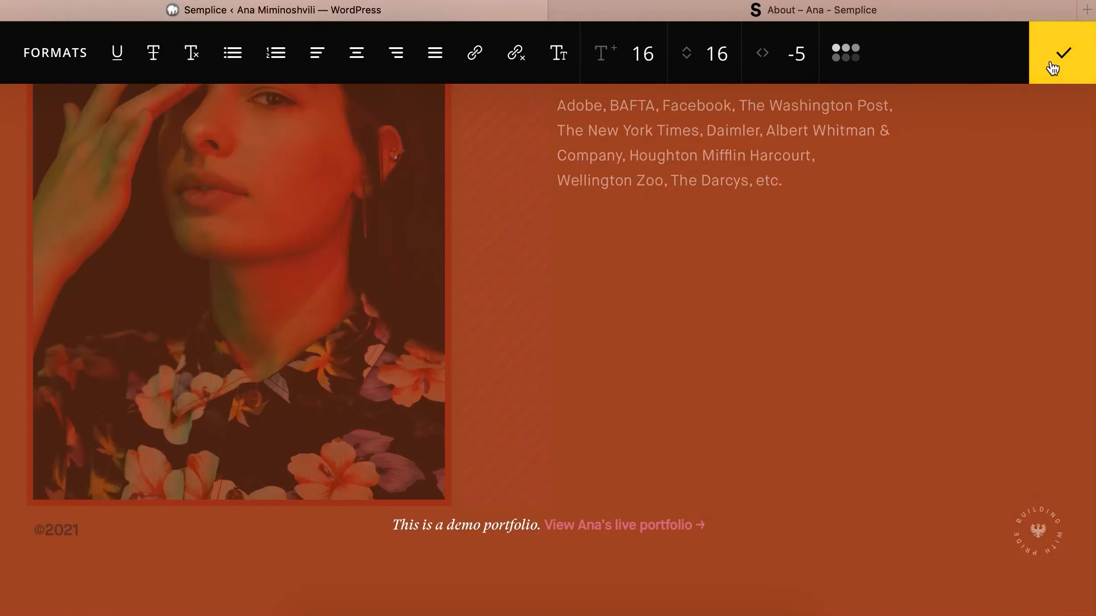
{"action": "left_click", "coordinate": [1052, 68]}
- Color the footer's ©2021 text white
{"action": "left_click", "coordinate": [110, 530]}
{"action": "left_click_drag", "start_coordinate": [98, 529], "coordinate": [87, 493]}
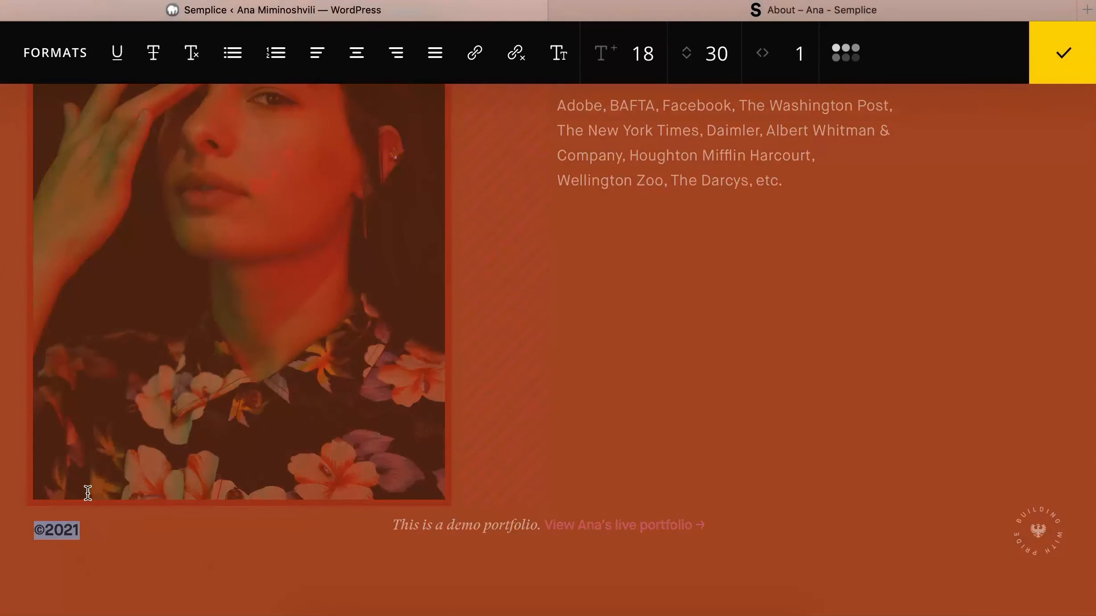
{"action": "left_click", "coordinate": [857, 52]}
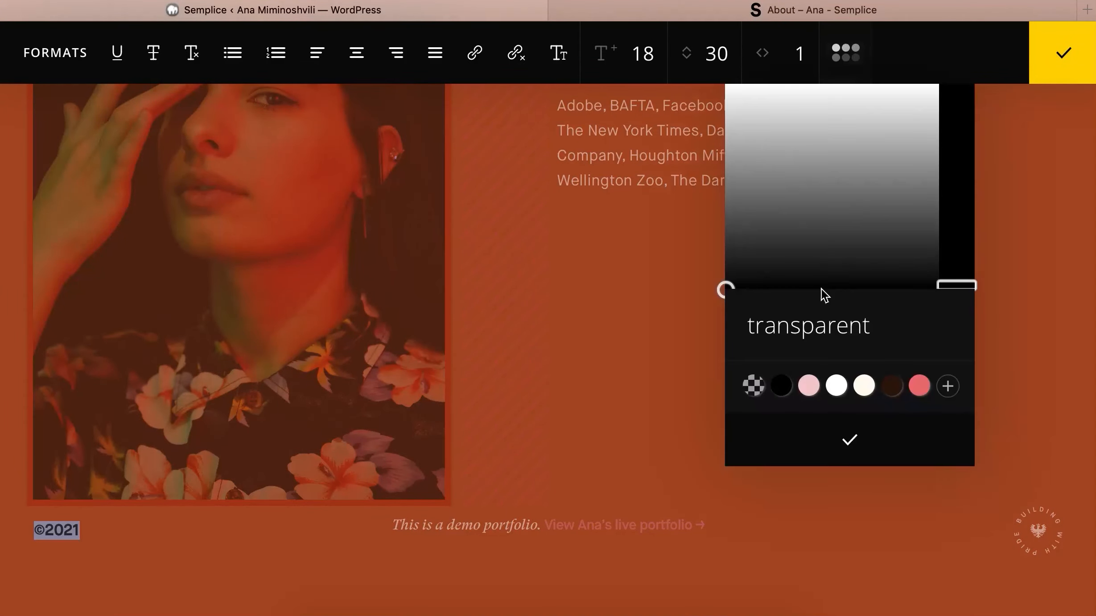
{"action": "left_click", "coordinate": [836, 385]}
{"action": "left_click", "coordinate": [849, 439]}
{"action": "left_click", "coordinate": [1056, 62]}
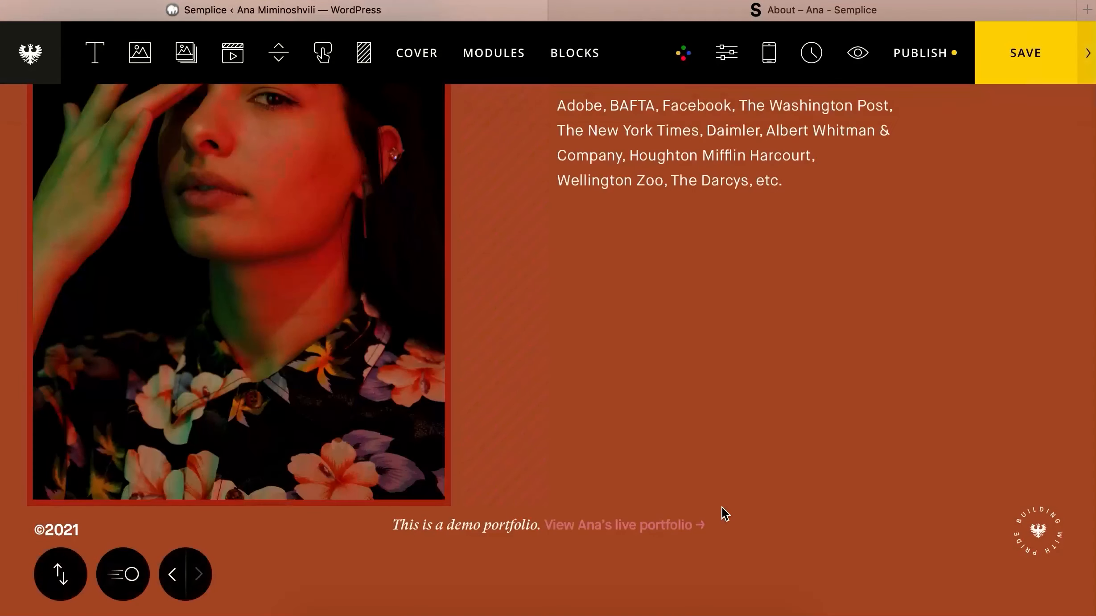
- Inspect the footer section's layout settings and the text formatting of the demo line and ©2021
{"action": "left_click", "coordinate": [692, 528]}
{"action": "left_click", "coordinate": [712, 228]}
{"action": "scroll", "coordinate": [810, 324], "scroll_direction": "down", "scroll_amount": 5}
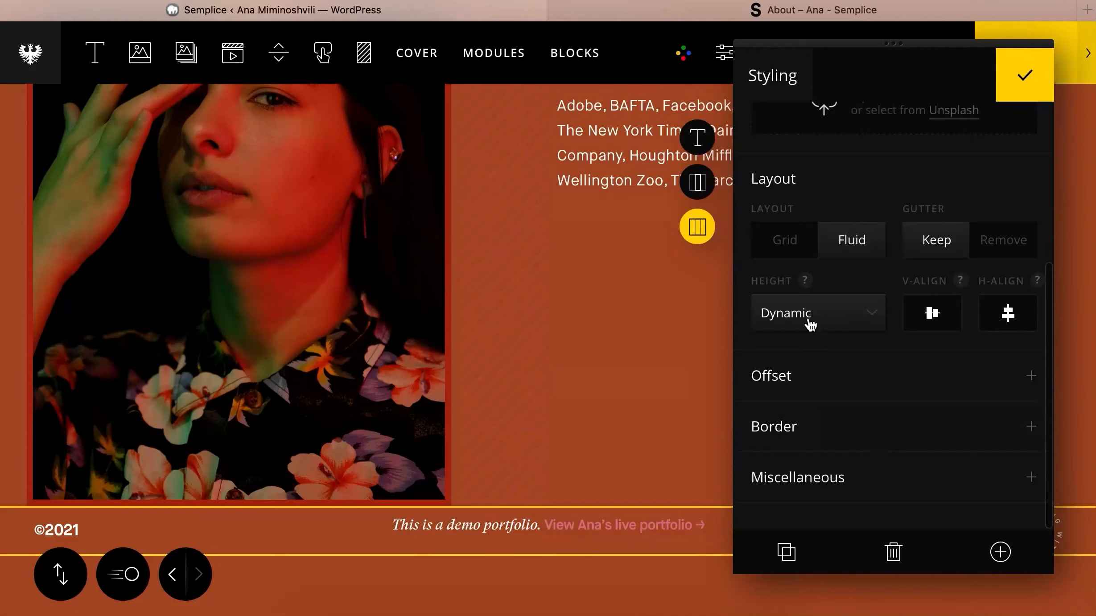
{"action": "left_click", "coordinate": [1017, 76]}
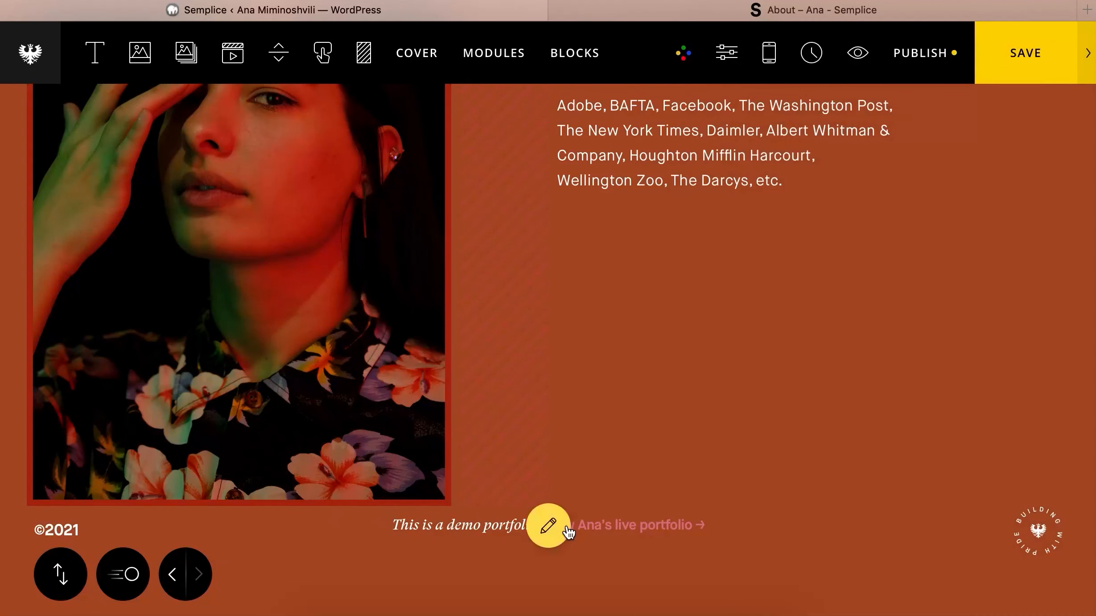
{"action": "left_click", "coordinate": [551, 526]}
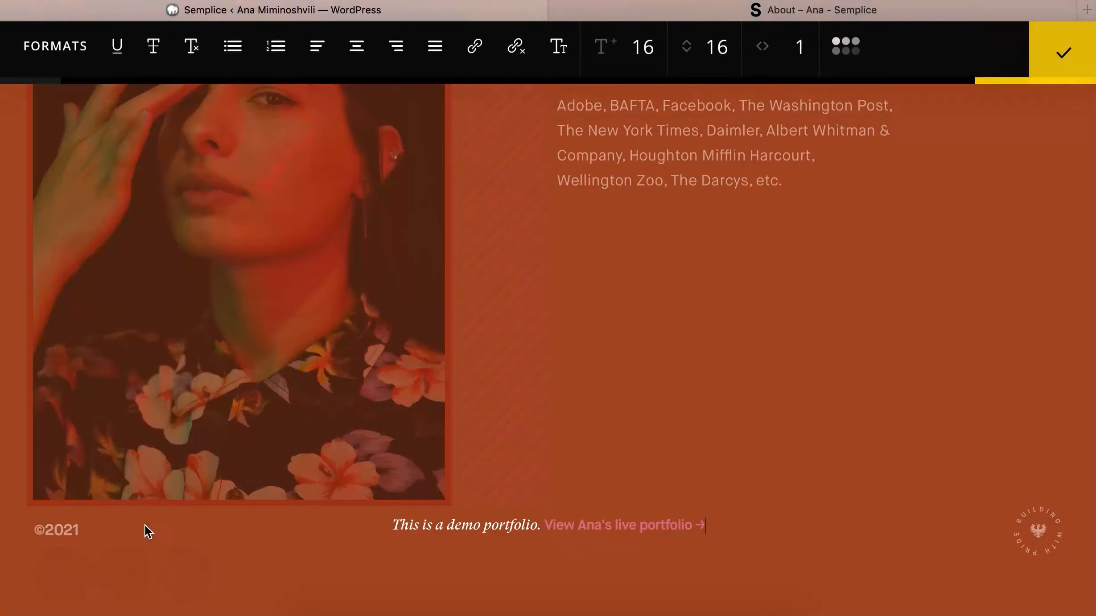
{"action": "left_click", "coordinate": [1063, 38]}
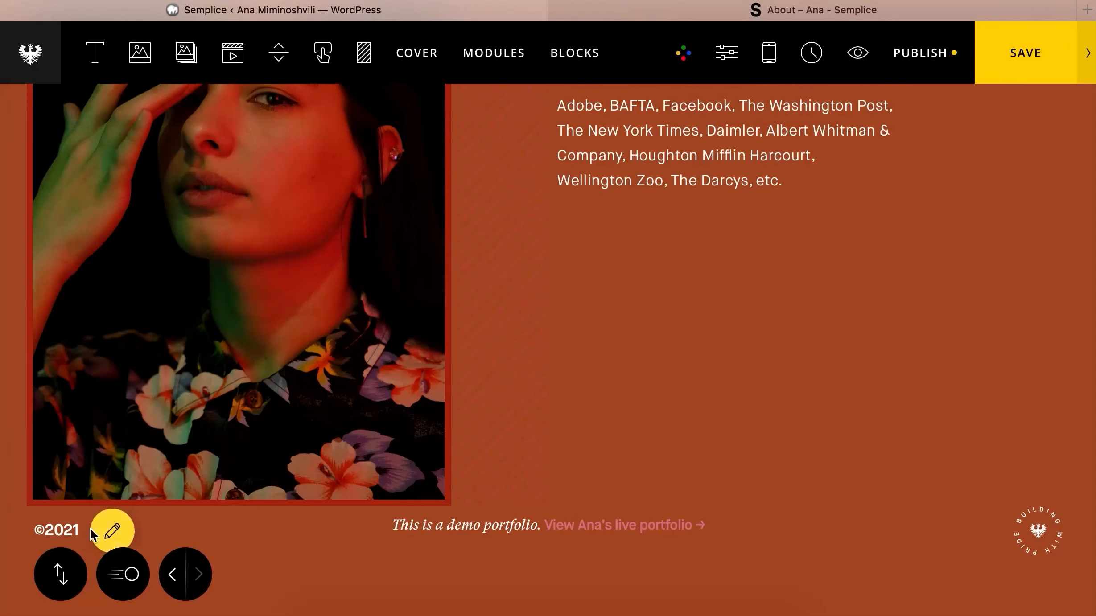
{"action": "left_click", "coordinate": [111, 531]}
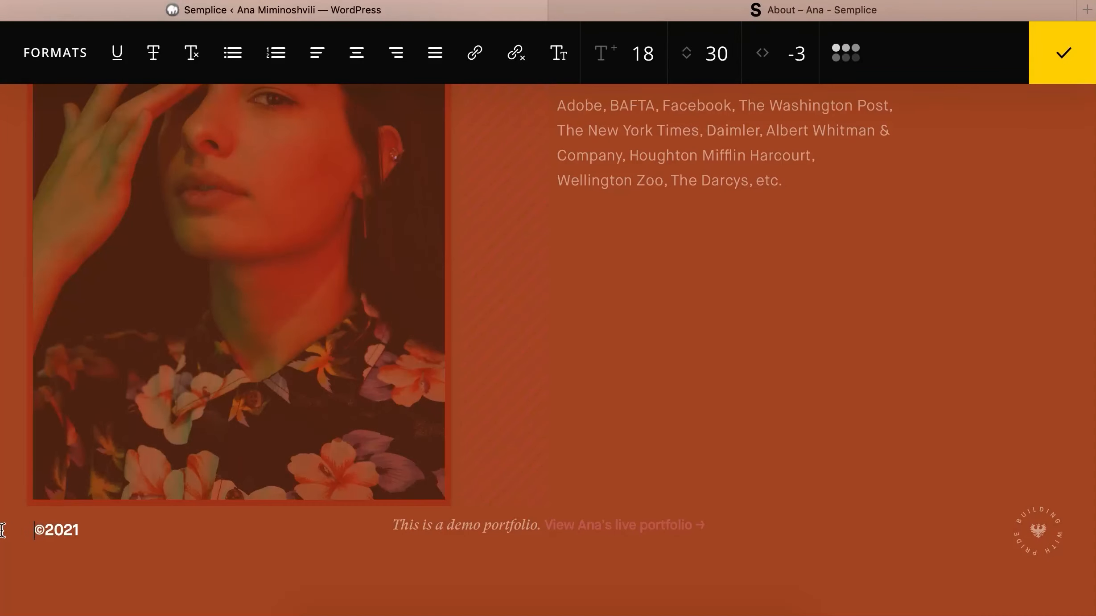
{"action": "left_click", "coordinate": [1064, 61]}
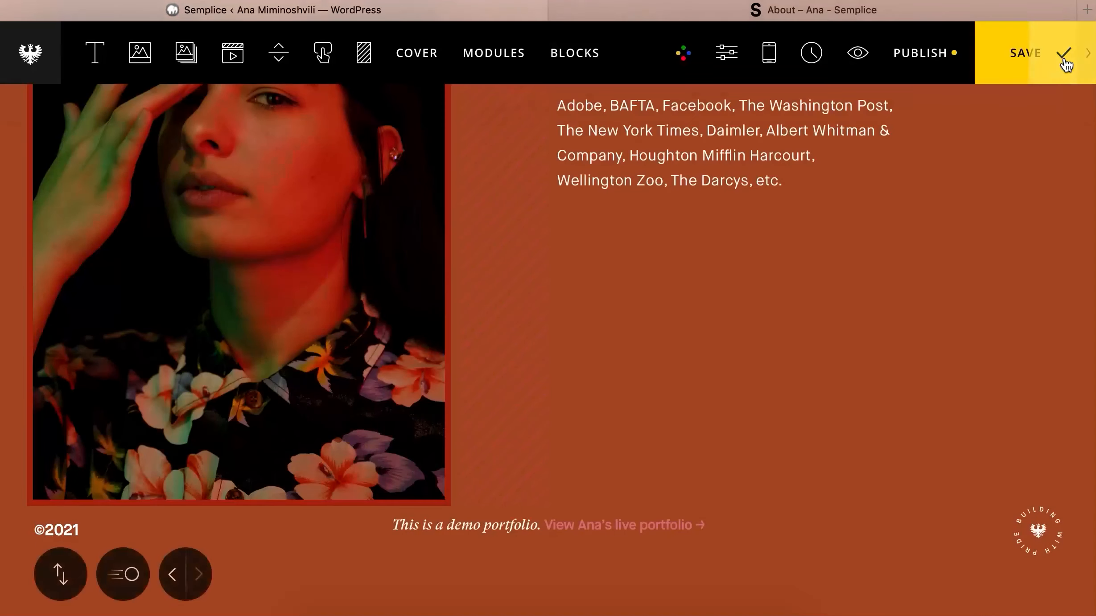
- Try a left offset of -10 on the ©2021 text to align it with the portrait and the text above
{"action": "left_click", "coordinate": [231, 295]}
{"action": "scroll", "coordinate": [112, 441], "scroll_direction": "up", "scroll_amount": 10}
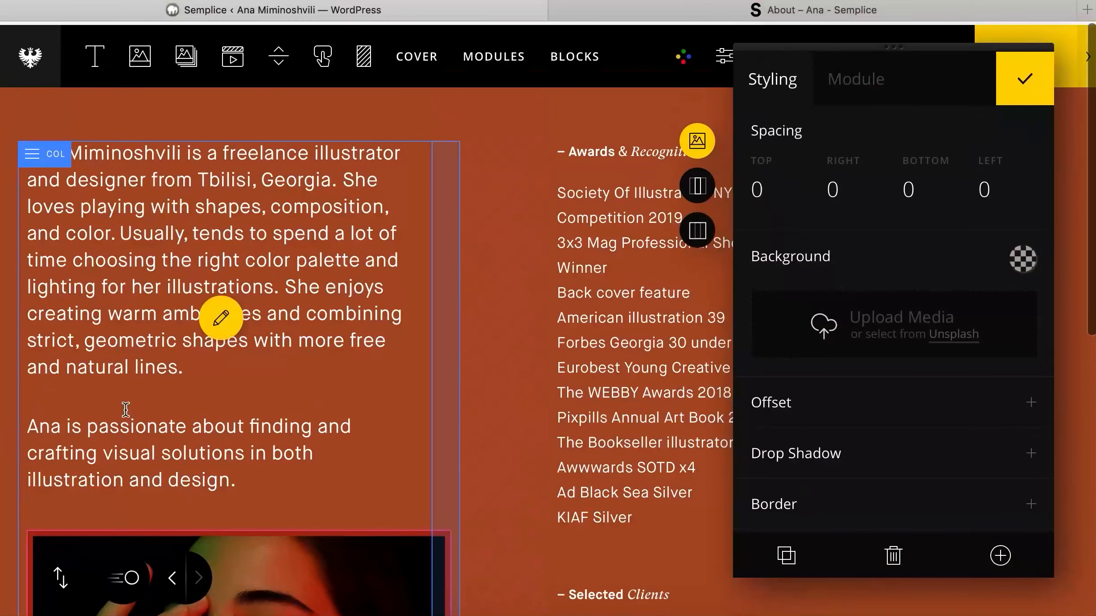
{"action": "scroll", "coordinate": [108, 441], "scroll_direction": "down", "scroll_amount": 4}
{"action": "scroll", "coordinate": [109, 441], "scroll_direction": "down", "scroll_amount": 8}
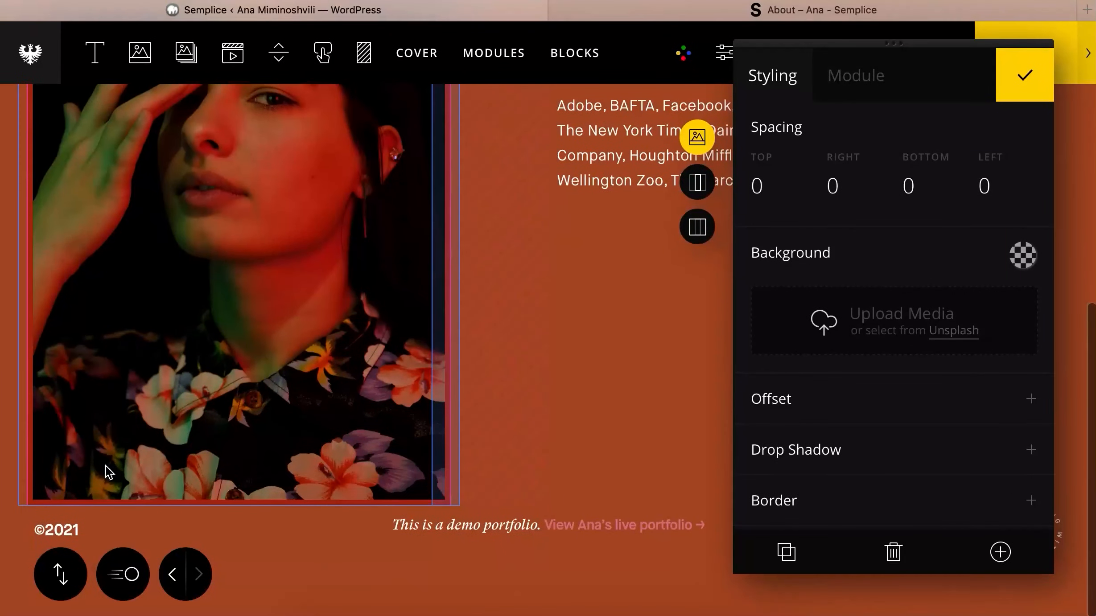
{"action": "left_click", "coordinate": [57, 530]}
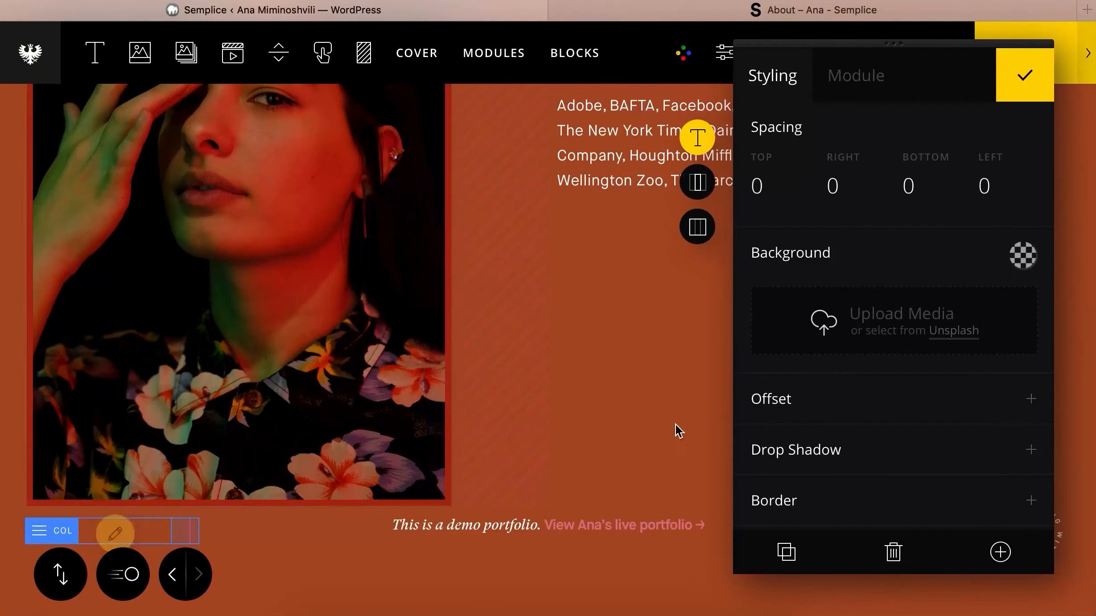
{"action": "left_click", "coordinate": [895, 407]}
{"action": "left_click_drag", "start_coordinate": [1003, 450], "coordinate": [1003, 475]}
{"action": "scroll", "coordinate": [806, 515], "scroll_direction": "up", "scroll_amount": 8}
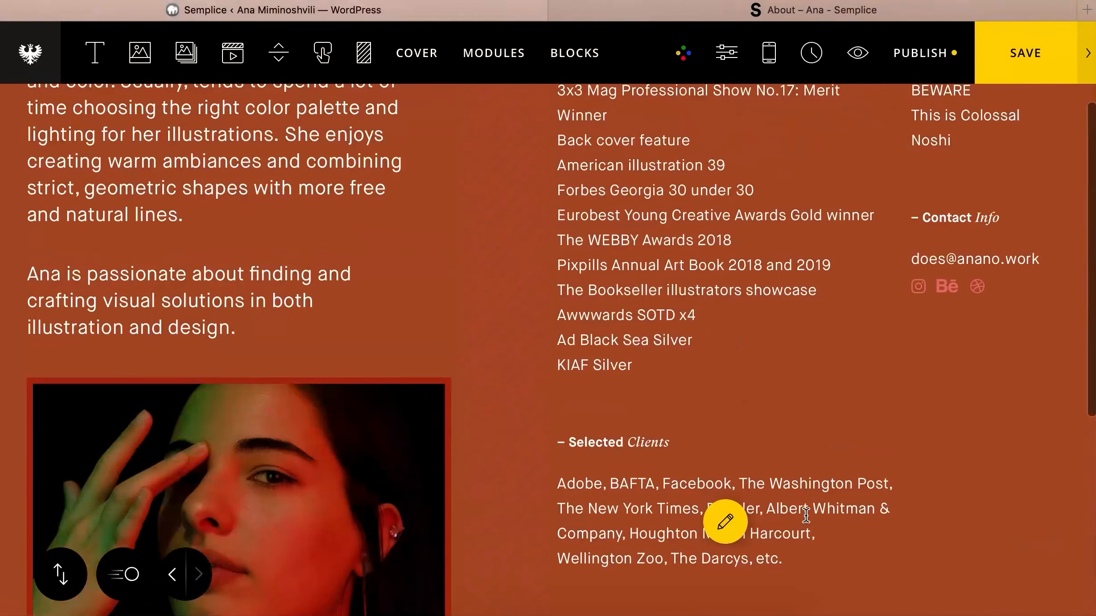
{"action": "scroll", "coordinate": [806, 514], "scroll_direction": "down", "scroll_amount": 8}
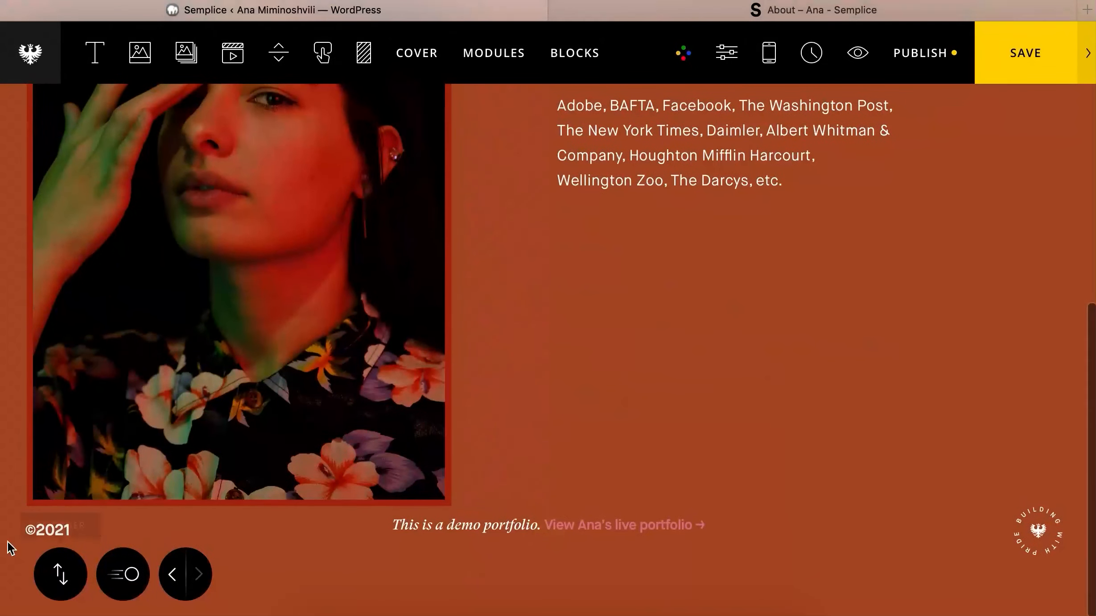
- Remove the left offset from the footer's ©2021 text
{"action": "left_click", "coordinate": [55, 530]}
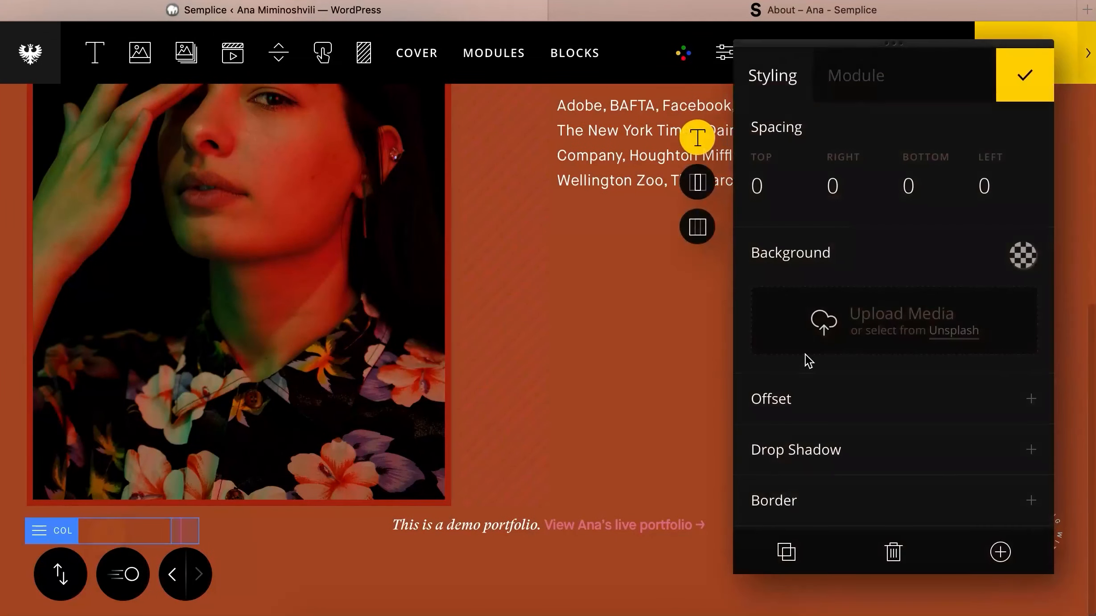
{"action": "left_click", "coordinate": [808, 419]}
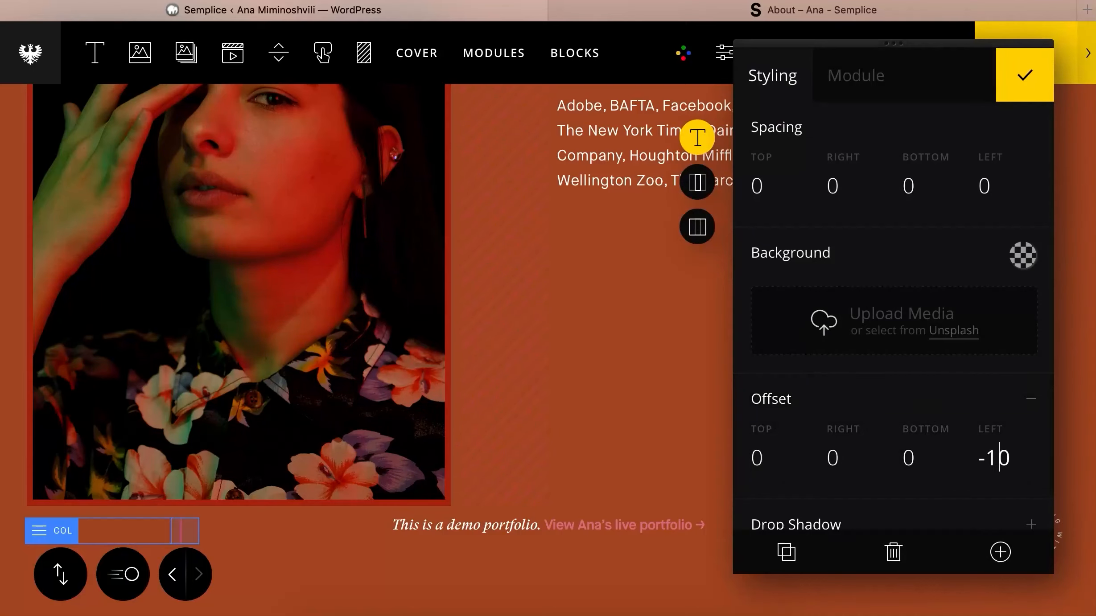
{"action": "key", "text": "BackSpace"}
{"action": "key", "text": "BackSpace"}
- Set the portrait image's left offset to 10 to line it up with the ©2021 text, and save the page
{"action": "left_click", "coordinate": [415, 362]}
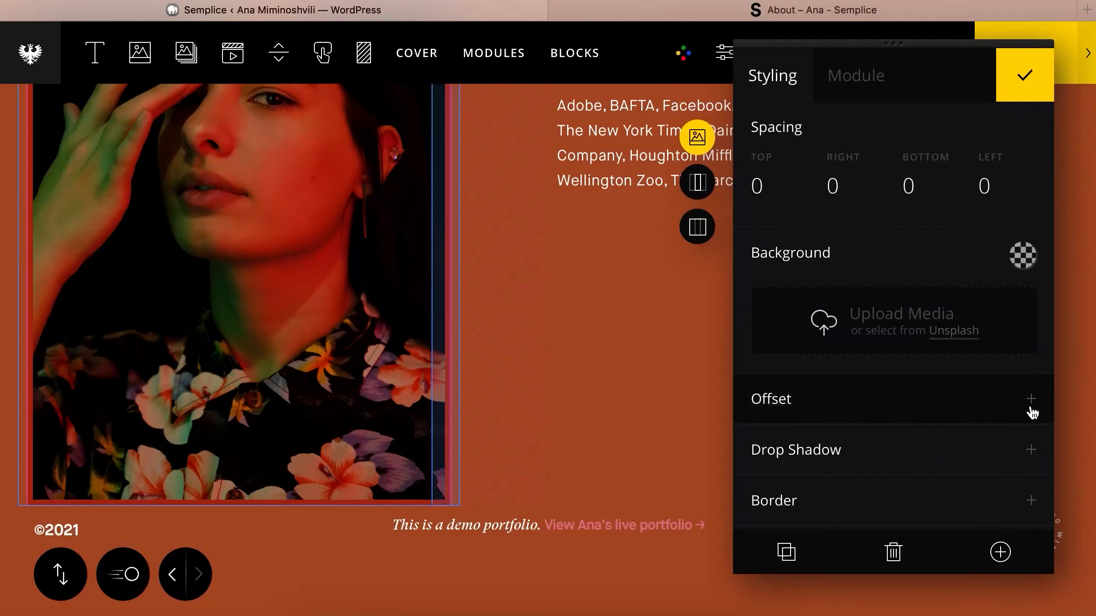
{"action": "left_click", "coordinate": [1018, 412]}
{"action": "left_click_drag", "start_coordinate": [1023, 453], "coordinate": [1025, 425]}
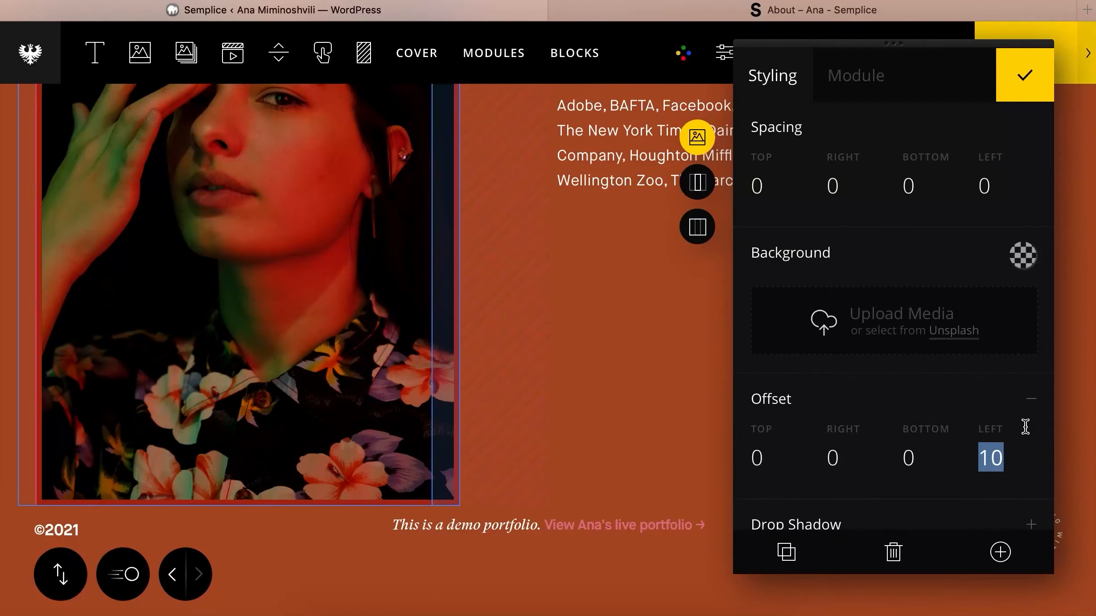
{"action": "left_click", "coordinate": [1026, 74]}
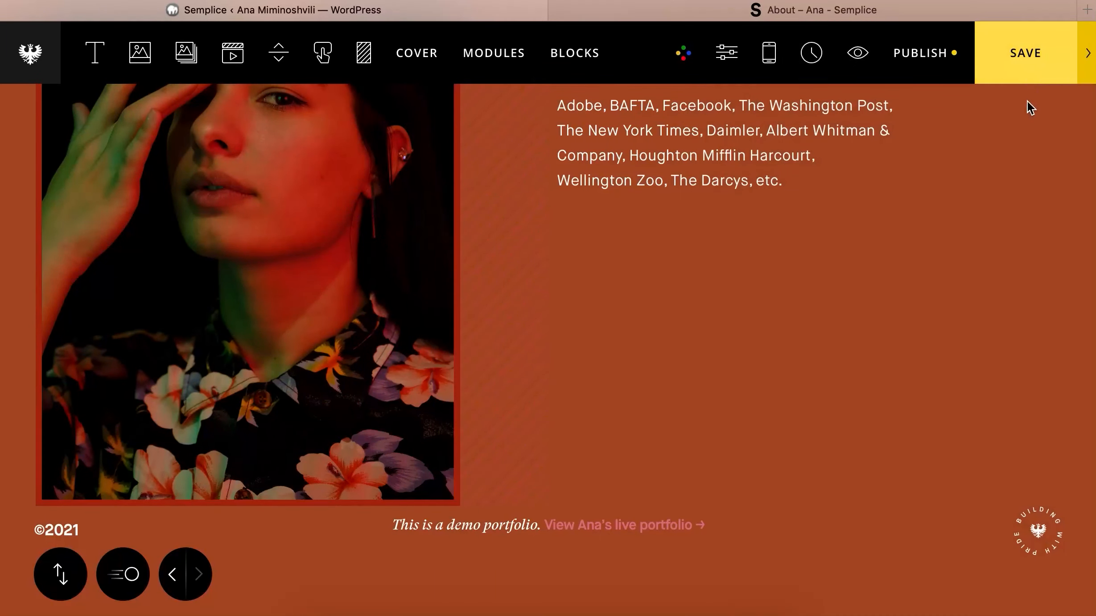
{"action": "left_click", "coordinate": [1008, 85]}
- Check the reference page and set the footer's live portfolio link text to black (#000000)
{"action": "left_click", "coordinate": [872, 12]}
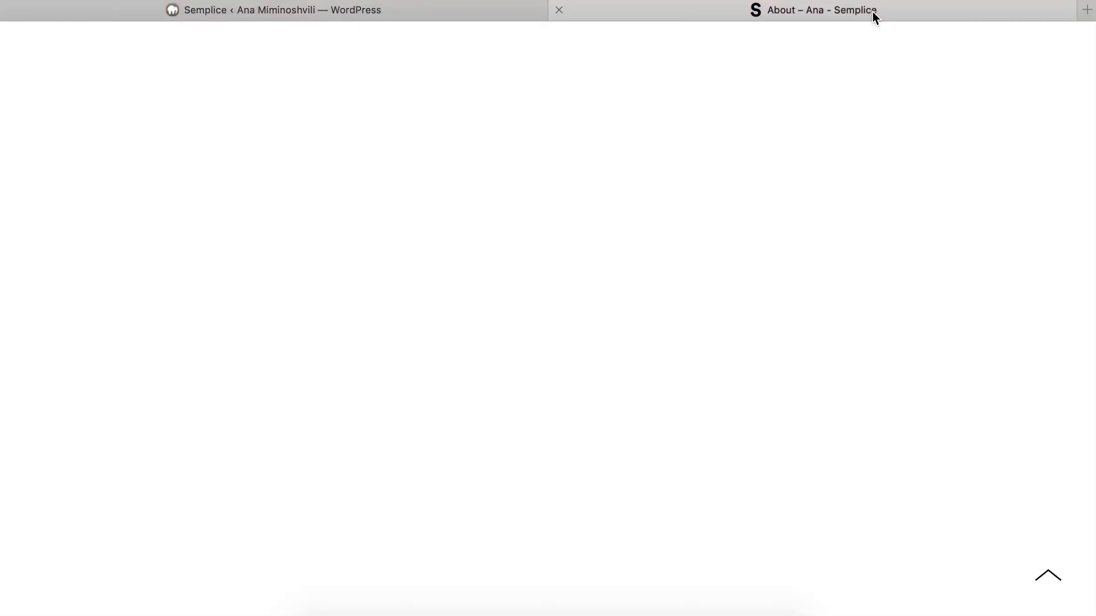
{"action": "left_click", "coordinate": [502, 13]}
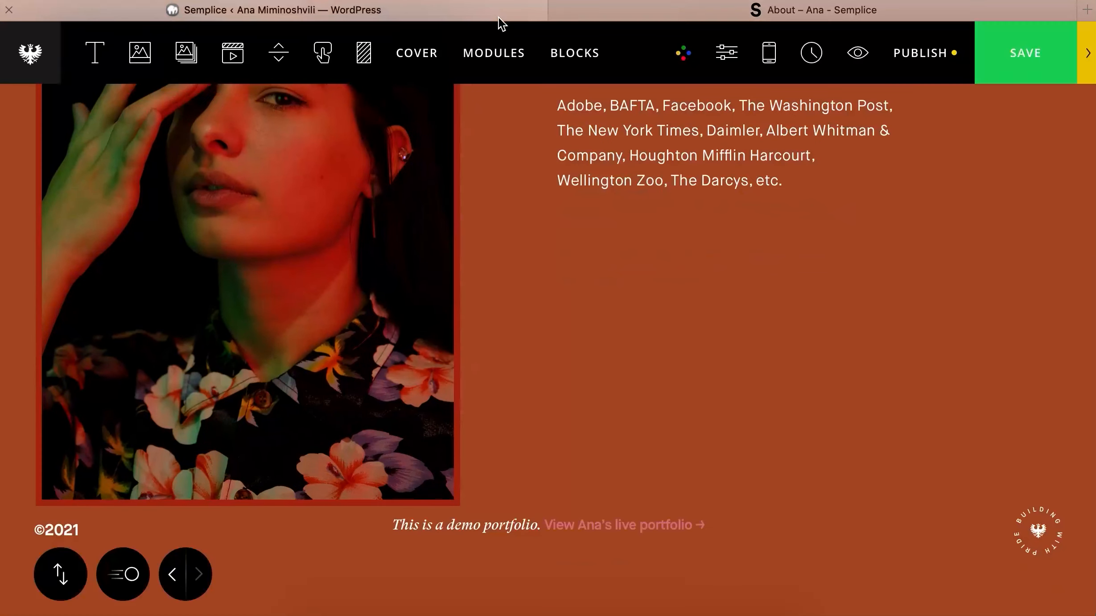
{"action": "mouse_move", "coordinate": [612, 533]}
{"action": "left_click", "coordinate": [548, 525]}
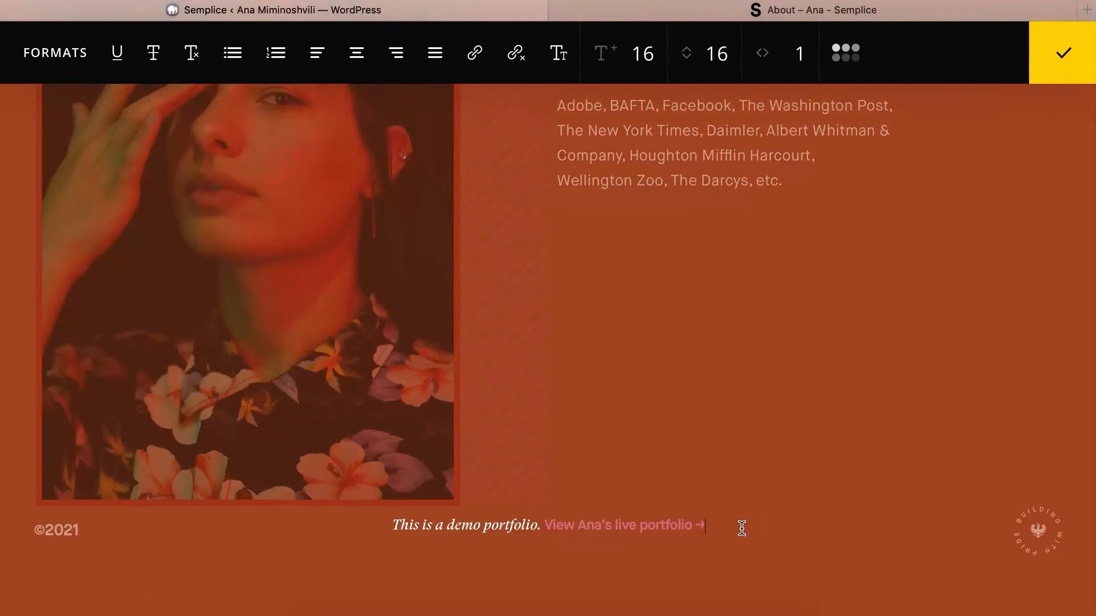
{"action": "key", "text": "super+a"}
{"action": "left_click_drag", "start_coordinate": [543, 526], "coordinate": [705, 527]}
{"action": "left_click", "coordinate": [844, 55]}
{"action": "left_click", "coordinate": [785, 382]}
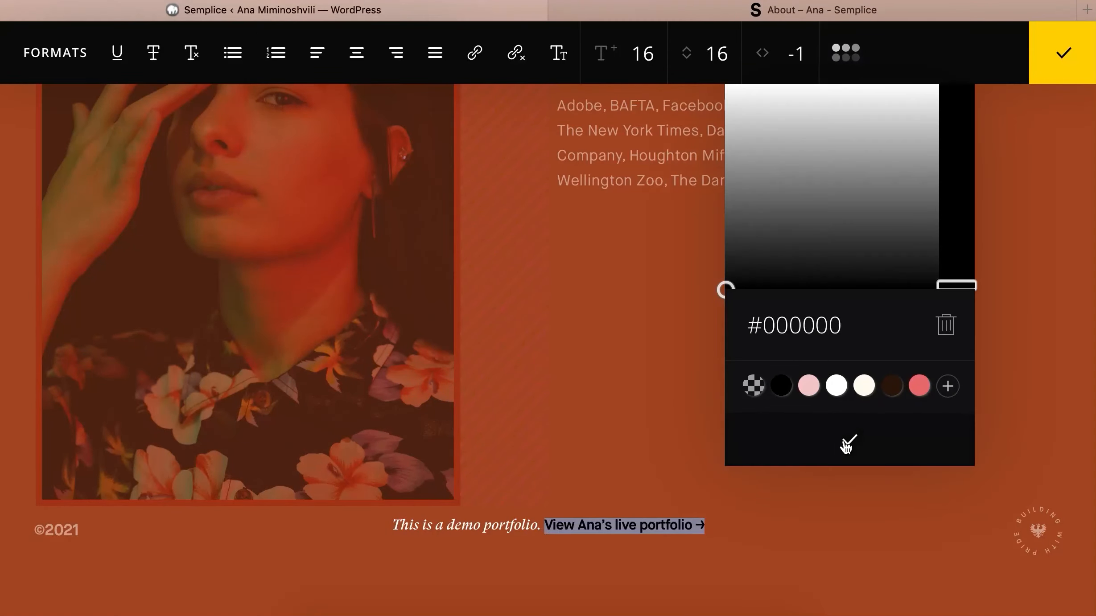
{"action": "left_click", "coordinate": [848, 440]}
{"action": "left_click", "coordinate": [839, 393]}
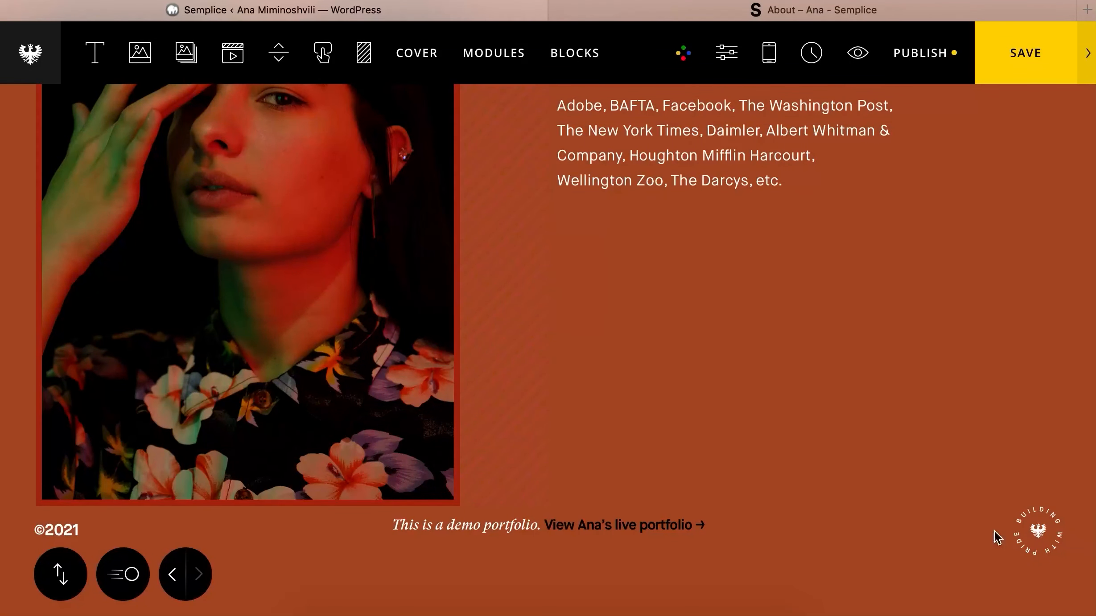
- Set the bottom spacing of the footer's demo portfolio text to 0 so it lines up with the neighbouring footer items
{"action": "left_click", "coordinate": [715, 530]}
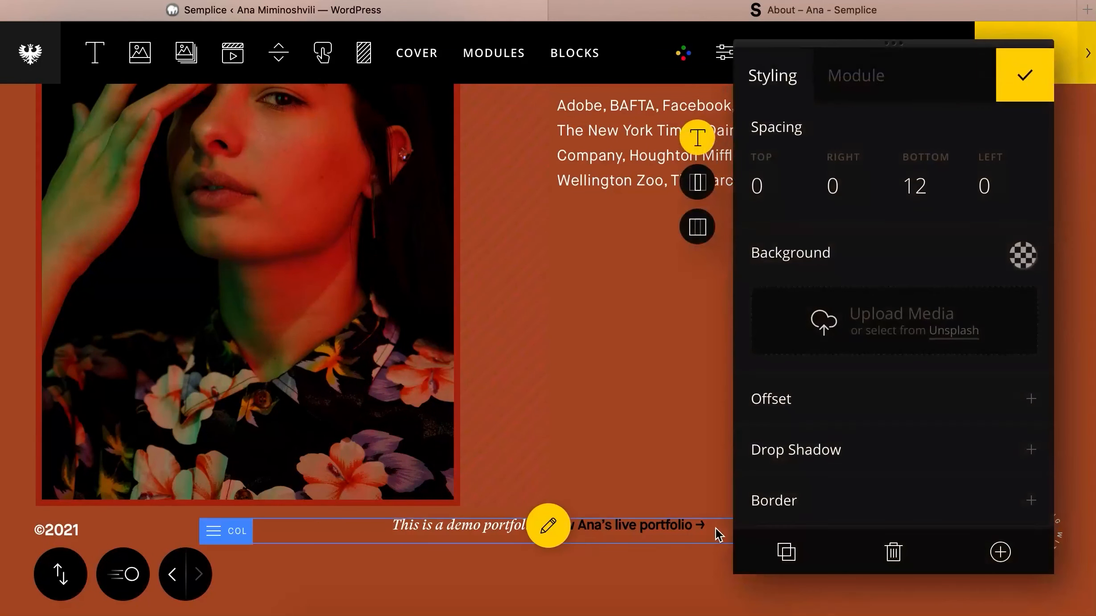
{"action": "left_click", "coordinate": [706, 238]}
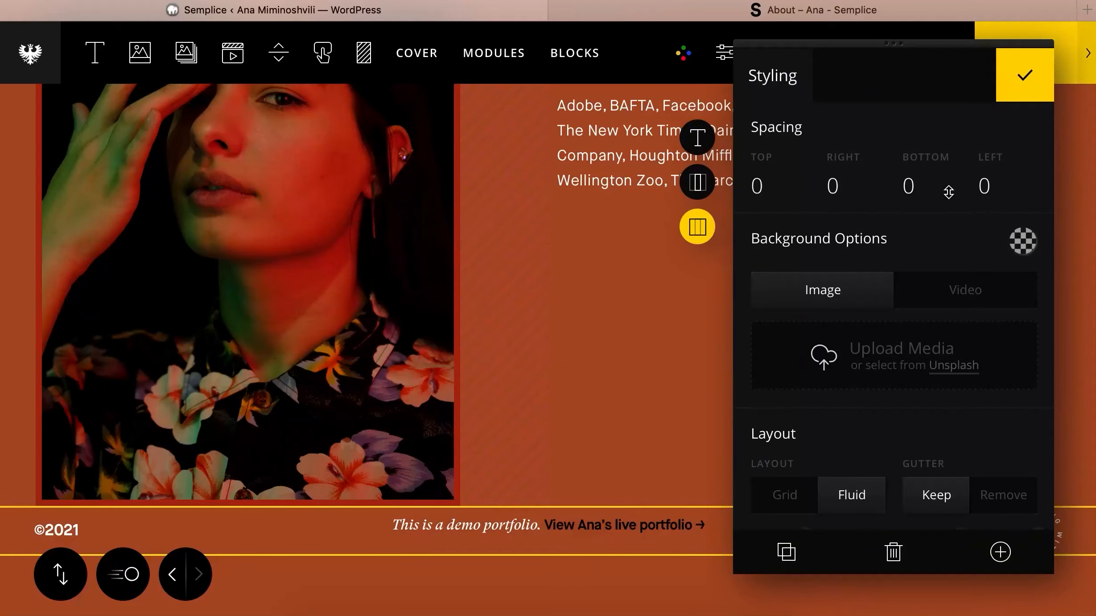
{"action": "left_click", "coordinate": [1024, 75]}
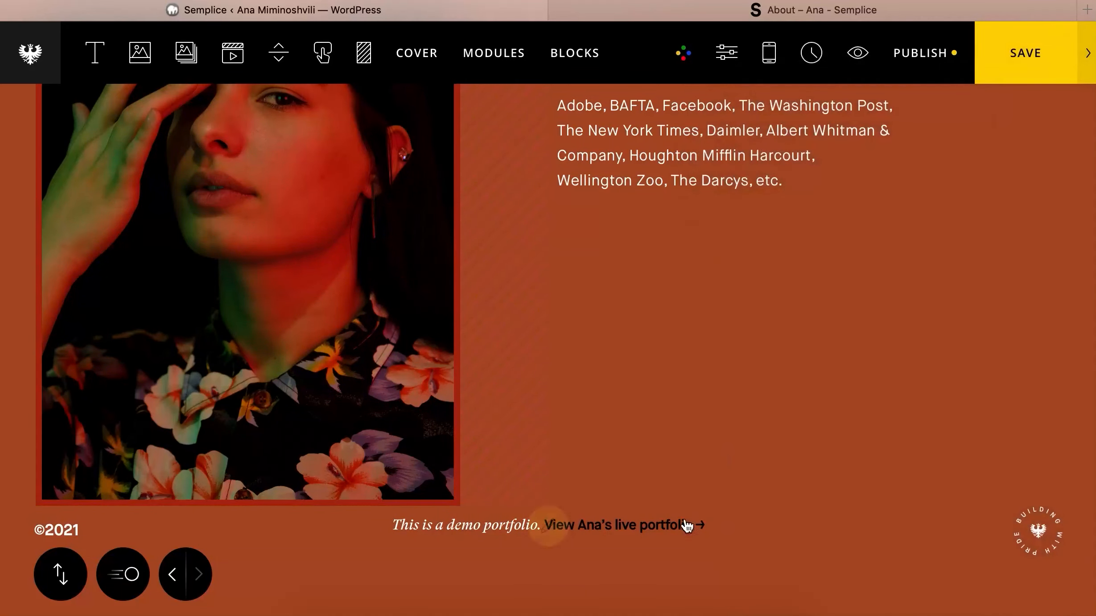
{"action": "left_click", "coordinate": [660, 533]}
{"action": "double_click", "coordinate": [918, 188]}
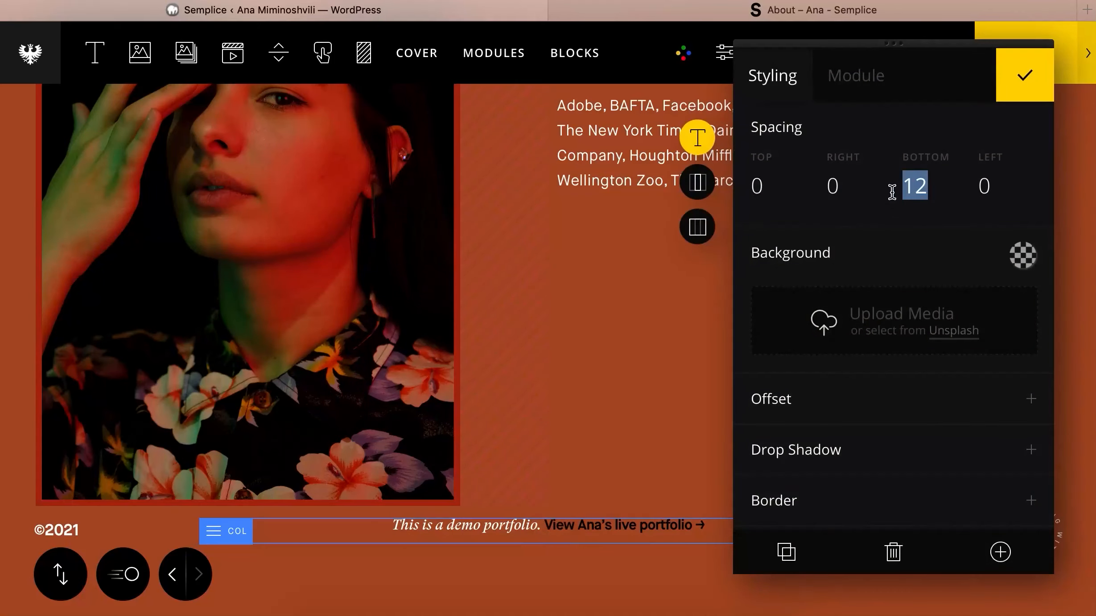
{"action": "type", "text": "0"}
{"action": "left_click", "coordinate": [1030, 78]}
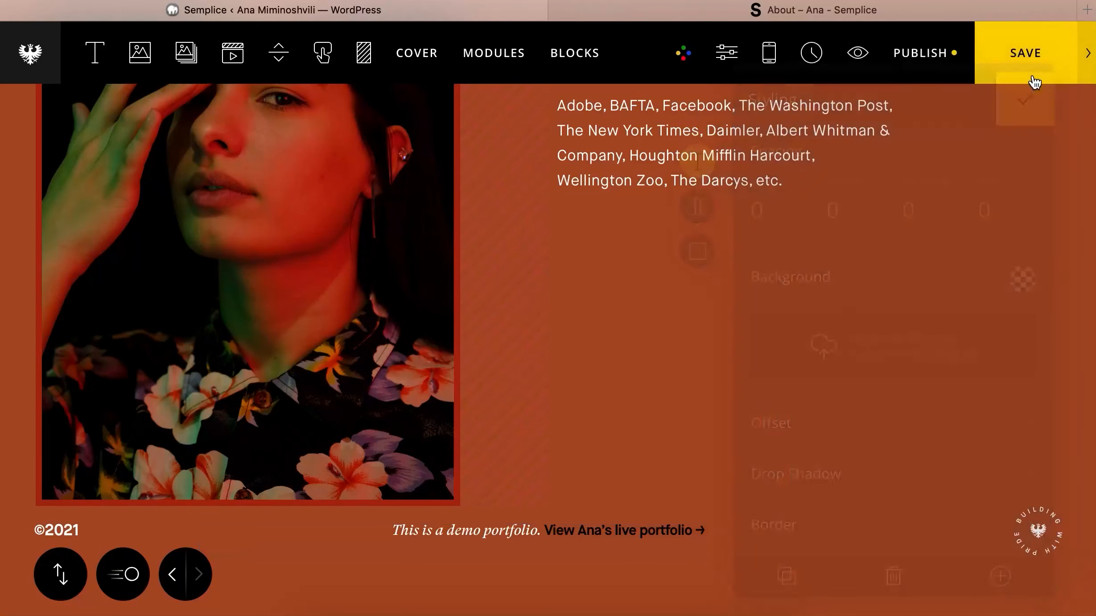
- Set the footer section's top spacing to 40 and compare the gap beneath the portrait with the reference page
{"action": "left_click", "coordinate": [639, 533]}
{"action": "left_click", "coordinate": [697, 227]}
{"action": "double_click", "coordinate": [763, 185]}
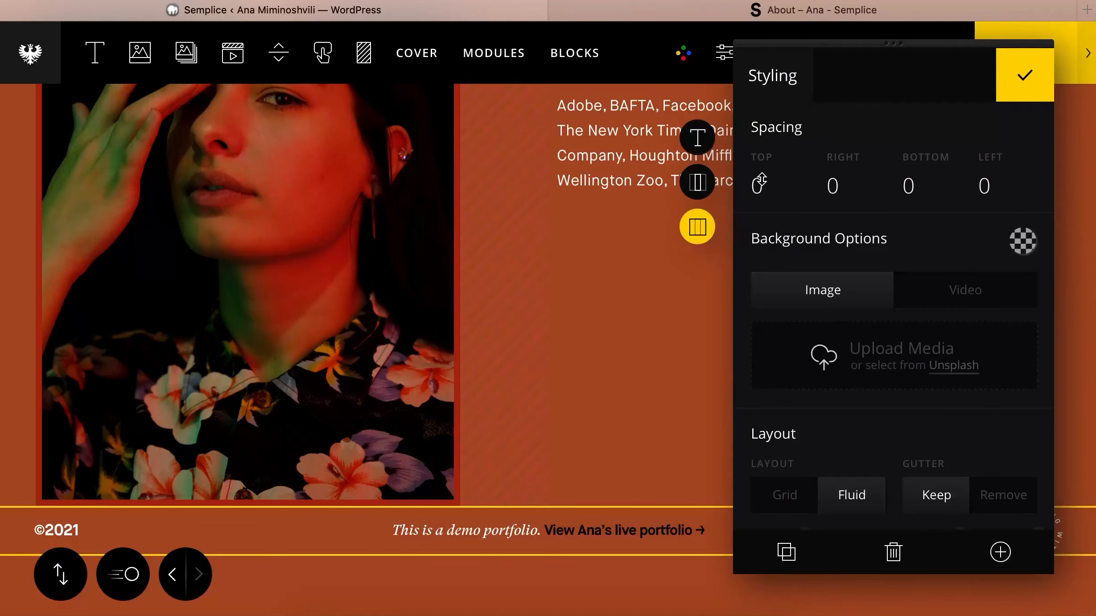
{"action": "left_click_drag", "start_coordinate": [761, 105], "coordinate": [777, 65]}
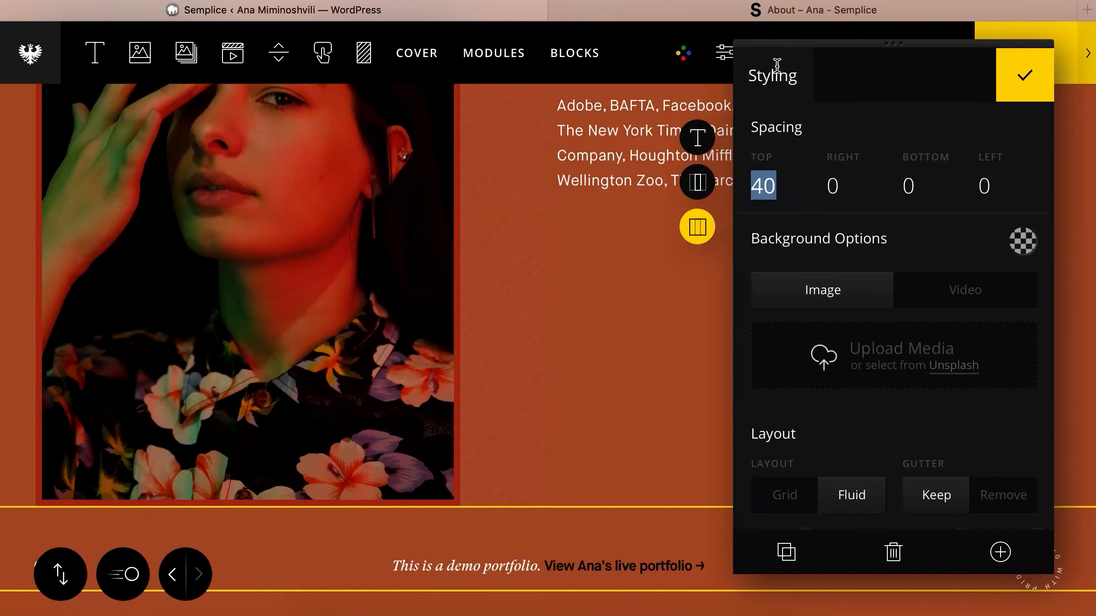
{"action": "left_click", "coordinate": [1025, 75]}
{"action": "left_click", "coordinate": [784, 10]}
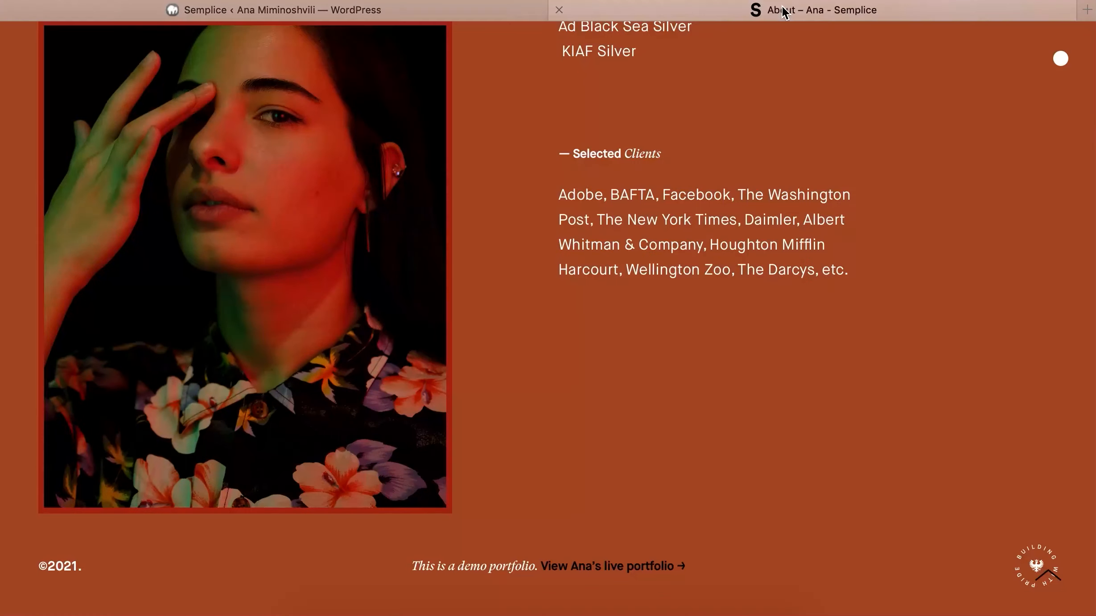
{"action": "left_click", "coordinate": [436, 10]}
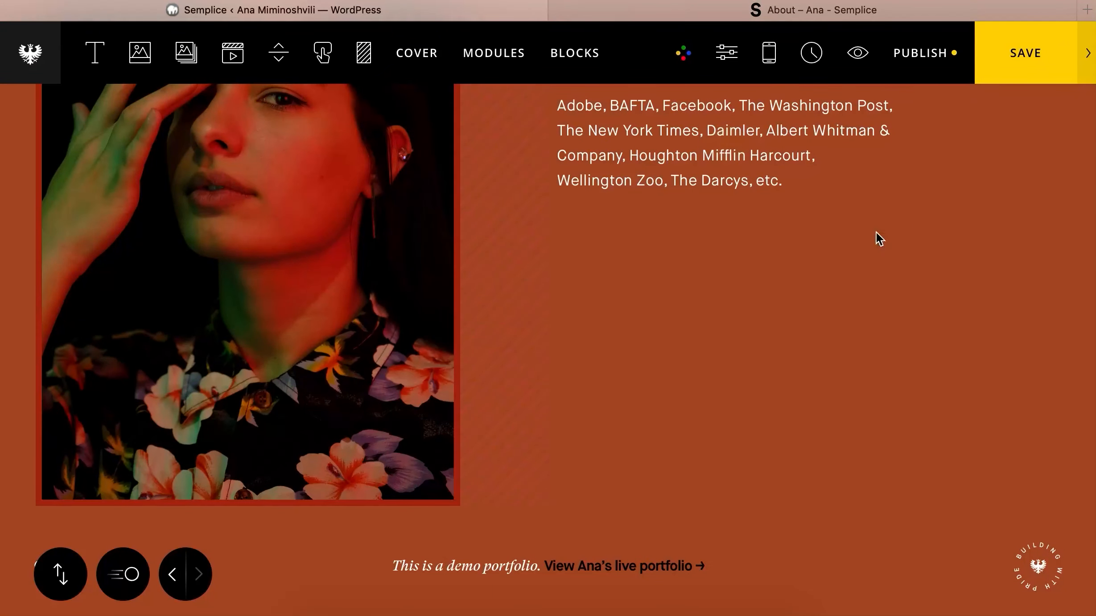
- Look over the whole About page and save it
{"action": "scroll", "coordinate": [432, 272], "scroll_direction": "up", "scroll_amount": 10}
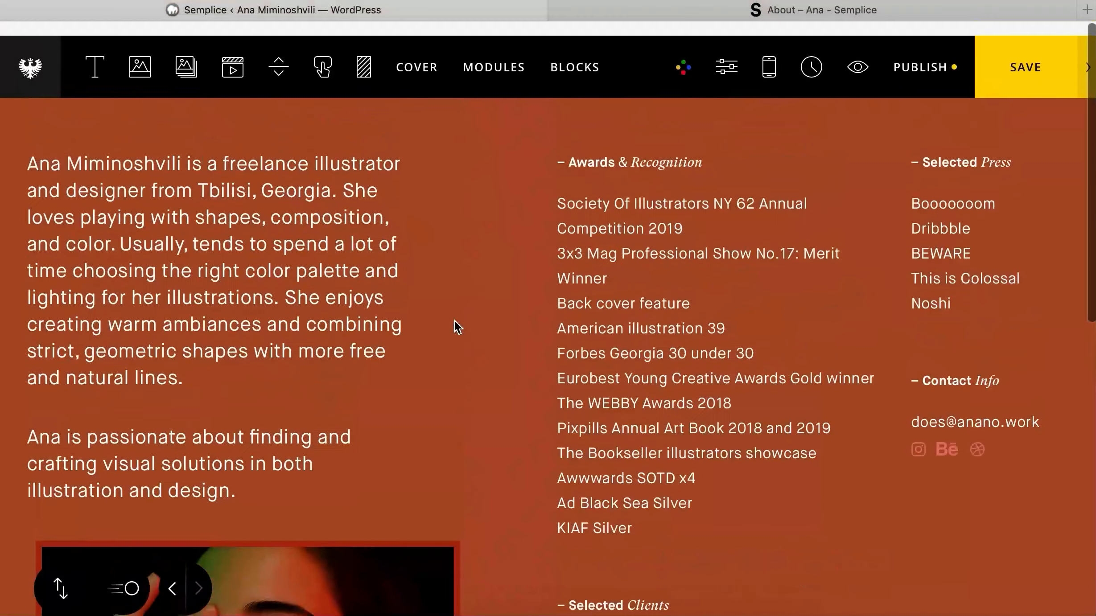
{"action": "scroll", "coordinate": [455, 322], "scroll_direction": "down", "scroll_amount": 5}
{"action": "scroll", "coordinate": [457, 327], "scroll_direction": "down", "scroll_amount": 5}
{"action": "left_click", "coordinate": [1004, 76]}
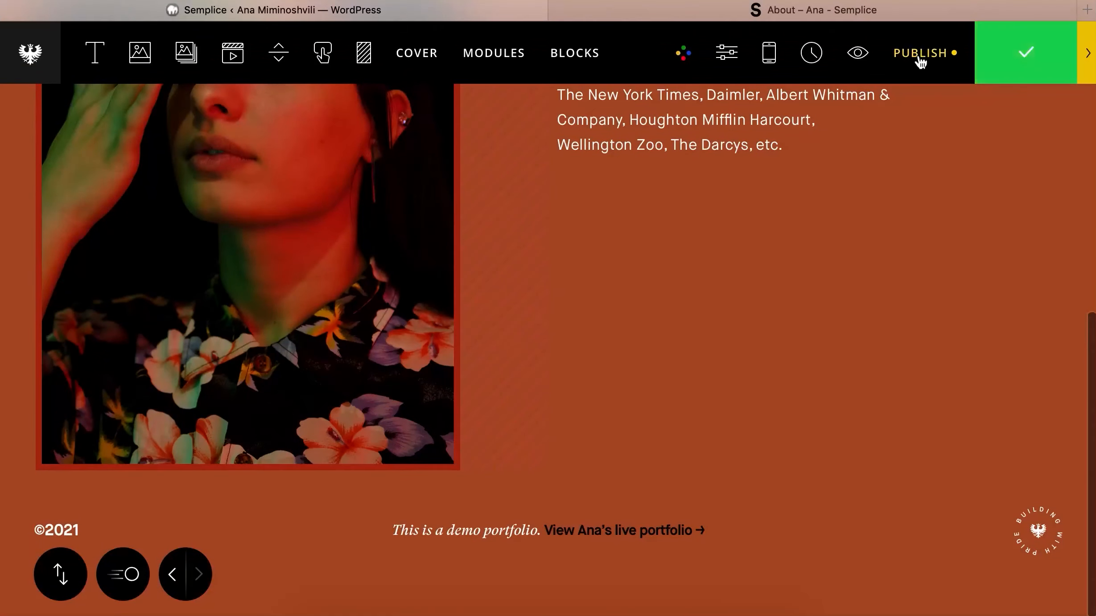
- Preview the About page and compare the space above its content with the reference page
{"action": "left_click", "coordinate": [864, 61]}
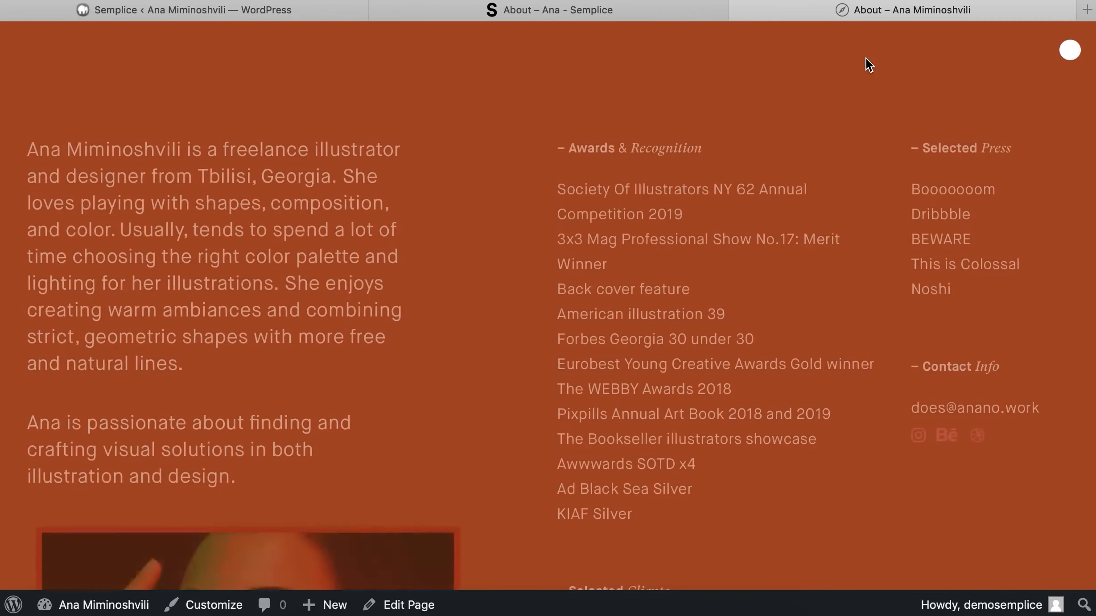
{"action": "left_click", "coordinate": [686, 16]}
{"action": "scroll", "coordinate": [743, 152], "scroll_direction": "up", "scroll_amount": 10}
{"action": "scroll", "coordinate": [465, 127], "scroll_direction": "down", "scroll_amount": 2}
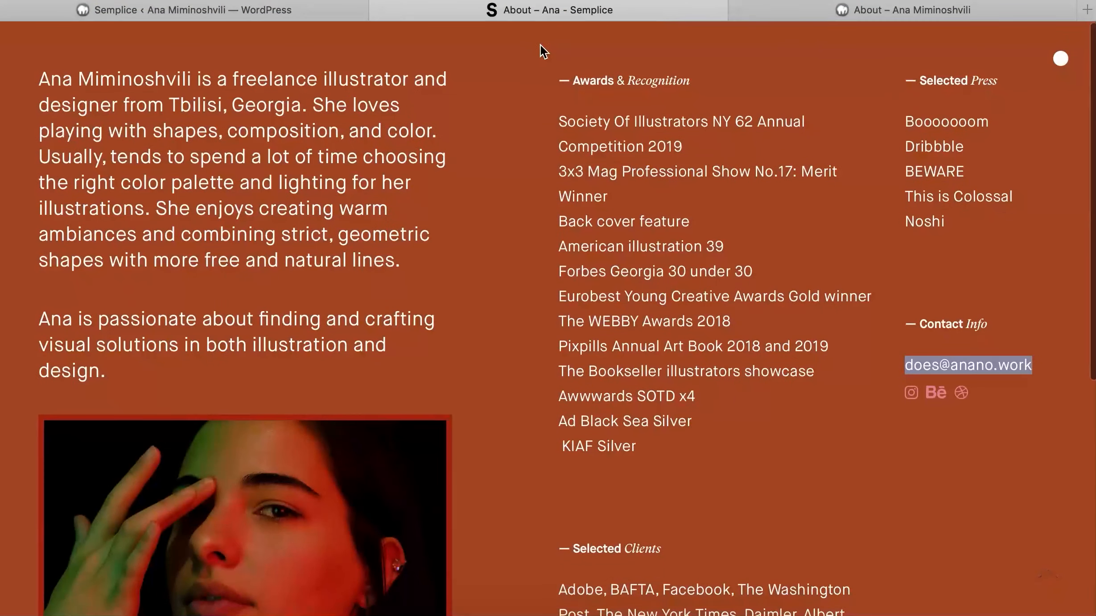
{"action": "left_click", "coordinate": [863, 9]}
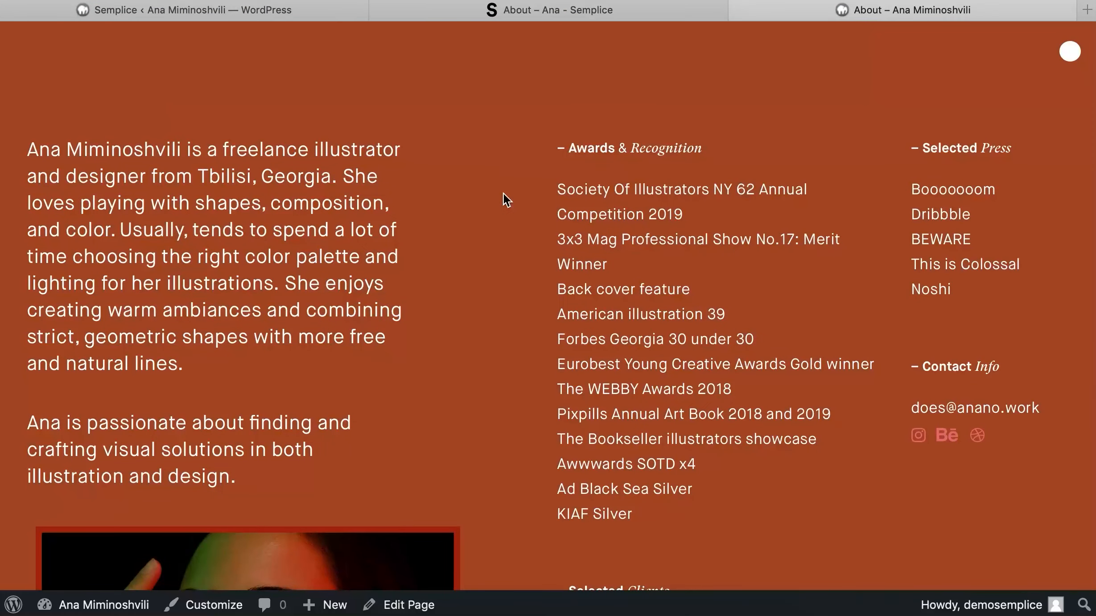
- Set the About page's content display to Straight on Top in the Look & Feel options and save the page
{"action": "left_click", "coordinate": [299, 8]}
{"action": "scroll", "coordinate": [727, 187], "scroll_direction": "up", "scroll_amount": 10}
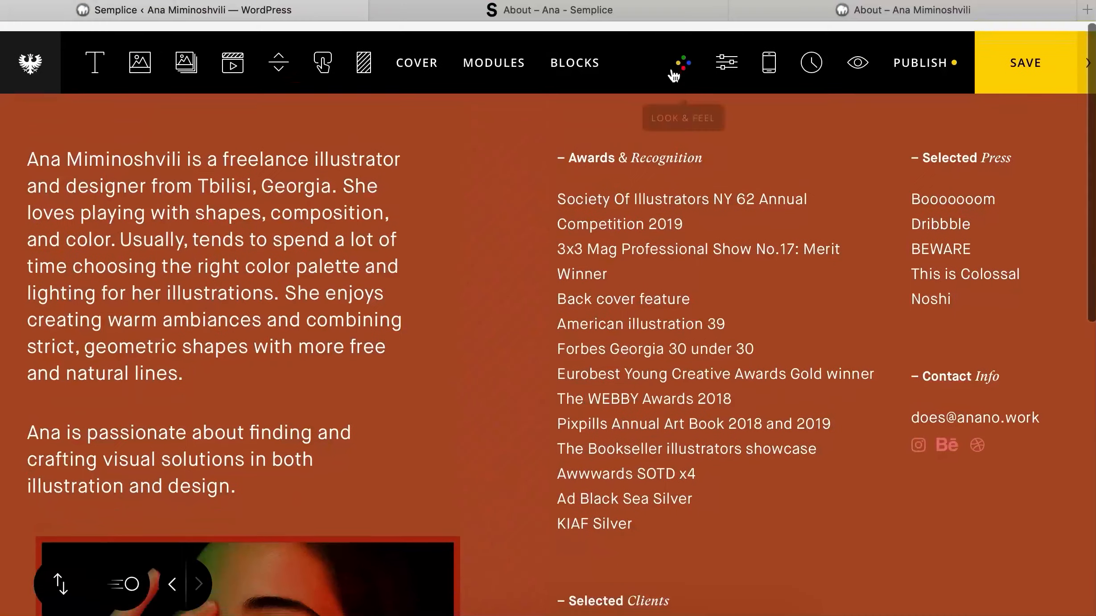
{"action": "left_click", "coordinate": [673, 73]}
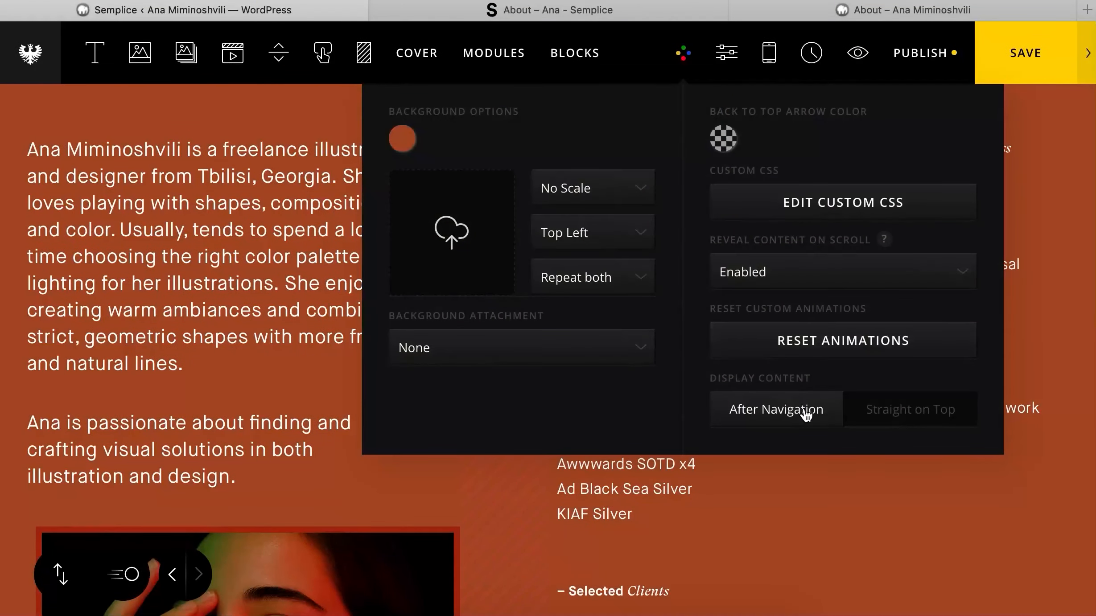
{"action": "left_click", "coordinate": [920, 409]}
{"action": "left_click", "coordinate": [1021, 56]}
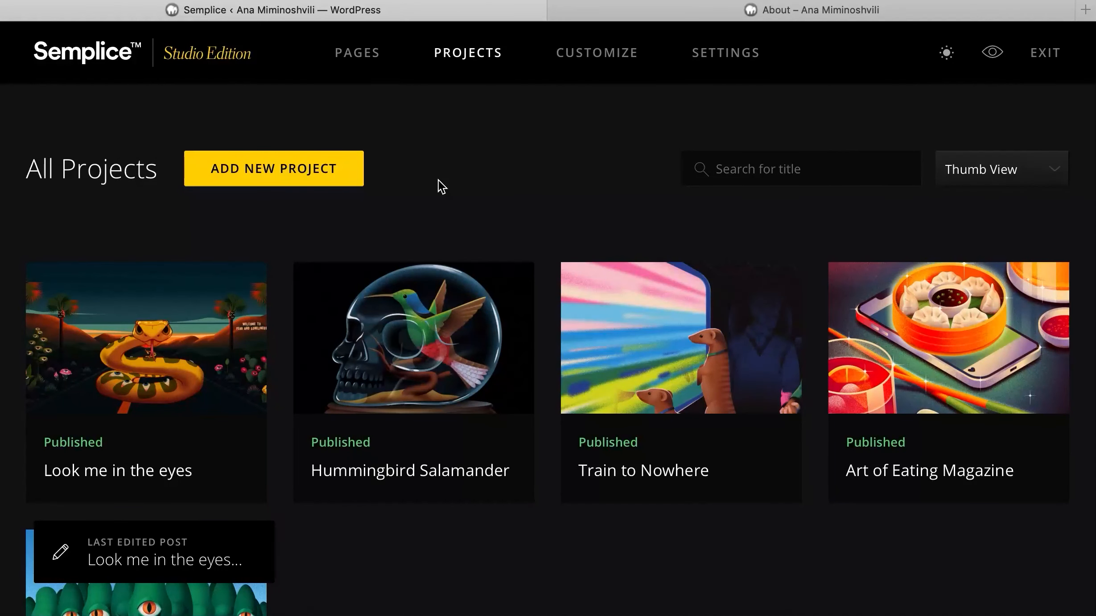
- Open the Look me in the eyes project for editing and look through its content
{"action": "mouse_move", "coordinate": [125, 361]}
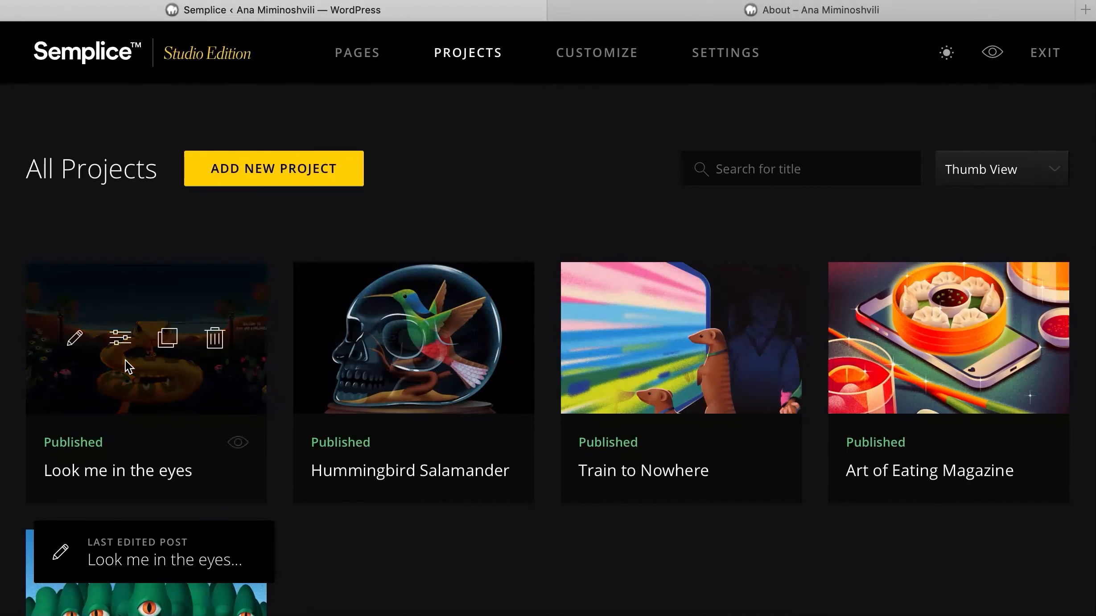
{"action": "left_click", "coordinate": [73, 343]}
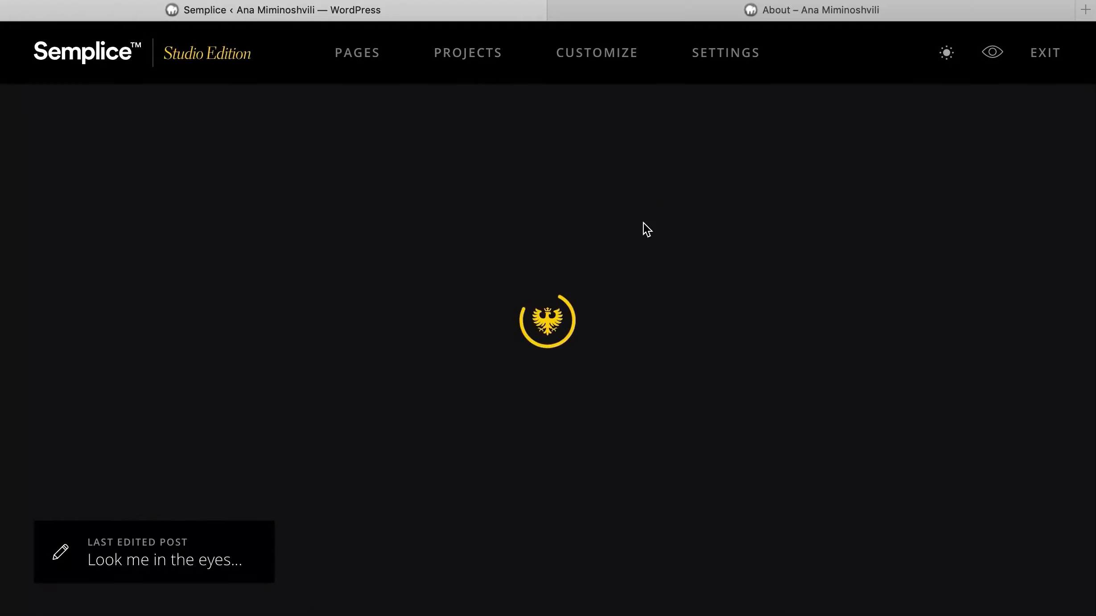
{"action": "scroll", "coordinate": [643, 222], "scroll_direction": "down", "scroll_amount": 10}
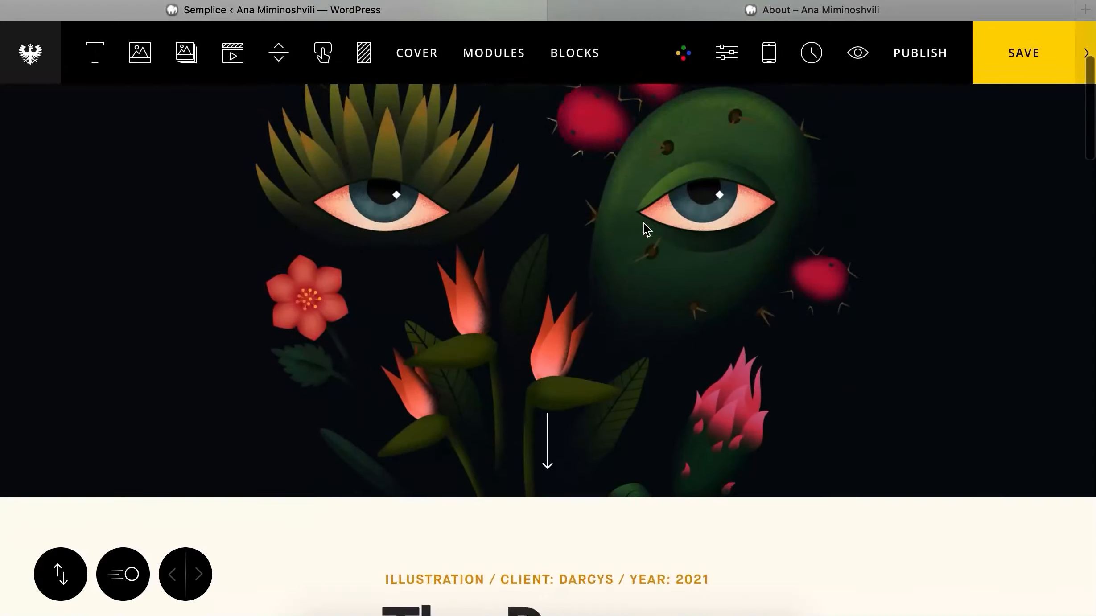
{"action": "scroll", "coordinate": [643, 222], "scroll_direction": "down", "scroll_amount": 12}
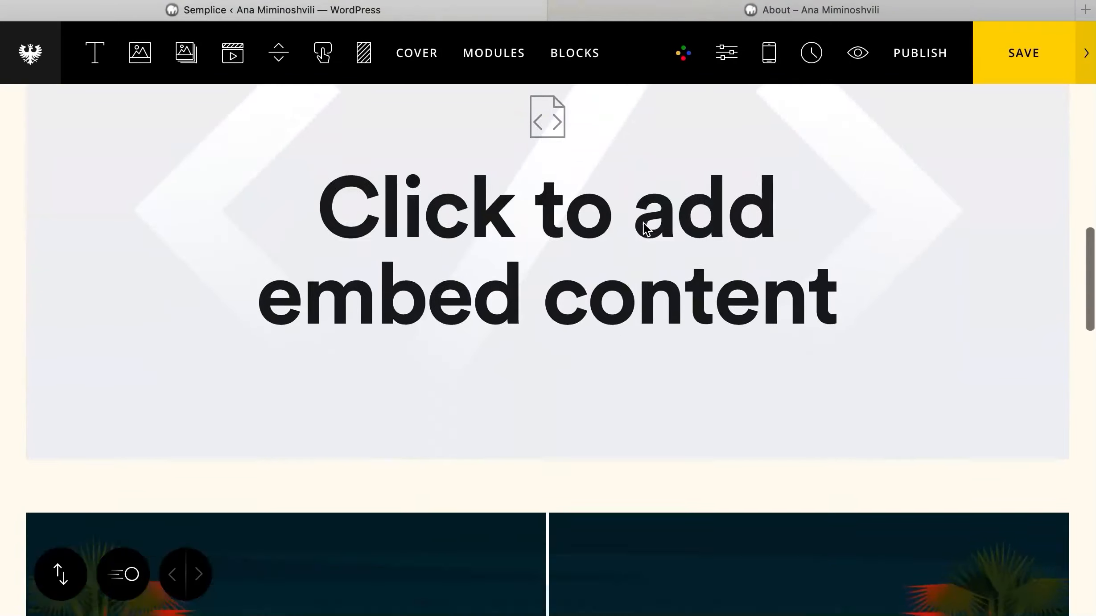
{"action": "scroll", "coordinate": [643, 225], "scroll_direction": "down", "scroll_amount": 10}
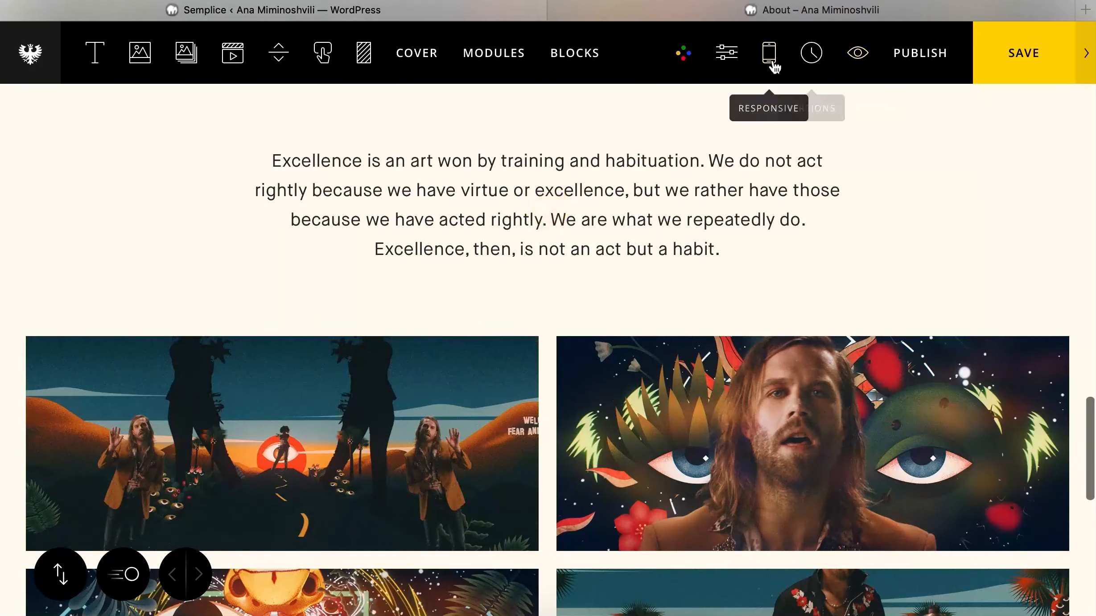
- Review the project's layout in the mobile view, from the image gallery to the footer and back to the cover
{"action": "left_click", "coordinate": [769, 55]}
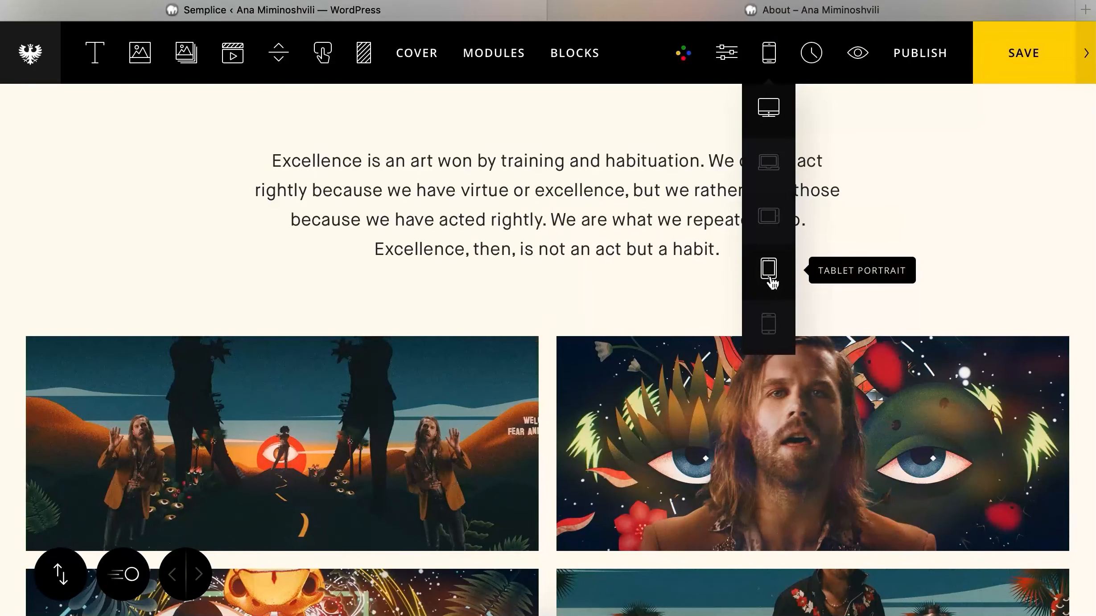
{"action": "left_click", "coordinate": [769, 322]}
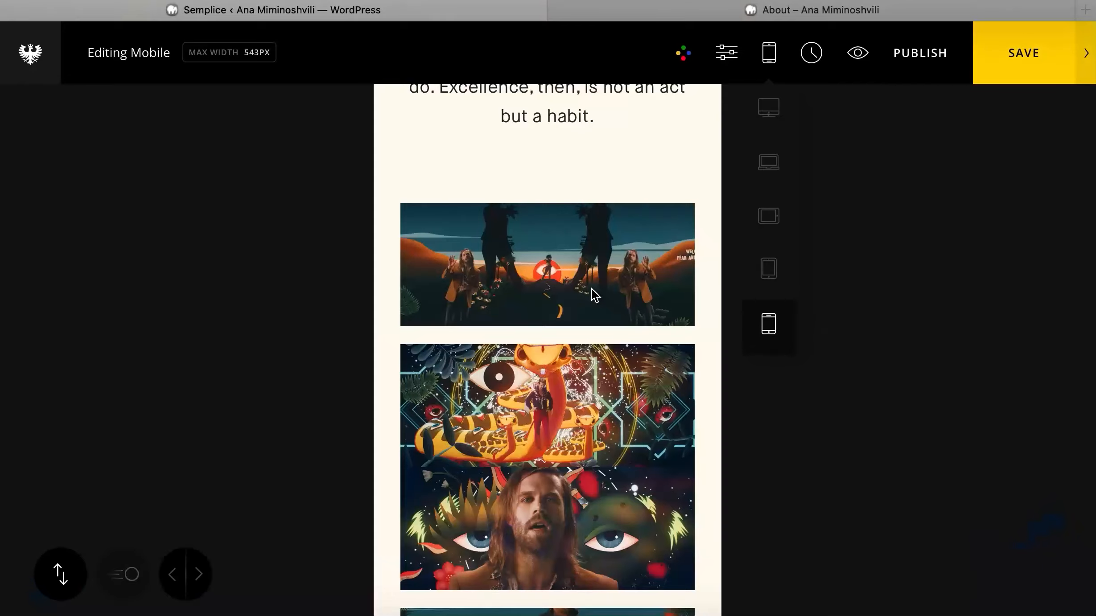
{"action": "scroll", "coordinate": [592, 289], "scroll_direction": "down", "scroll_amount": 7}
{"action": "scroll", "coordinate": [591, 293], "scroll_direction": "down", "scroll_amount": 7}
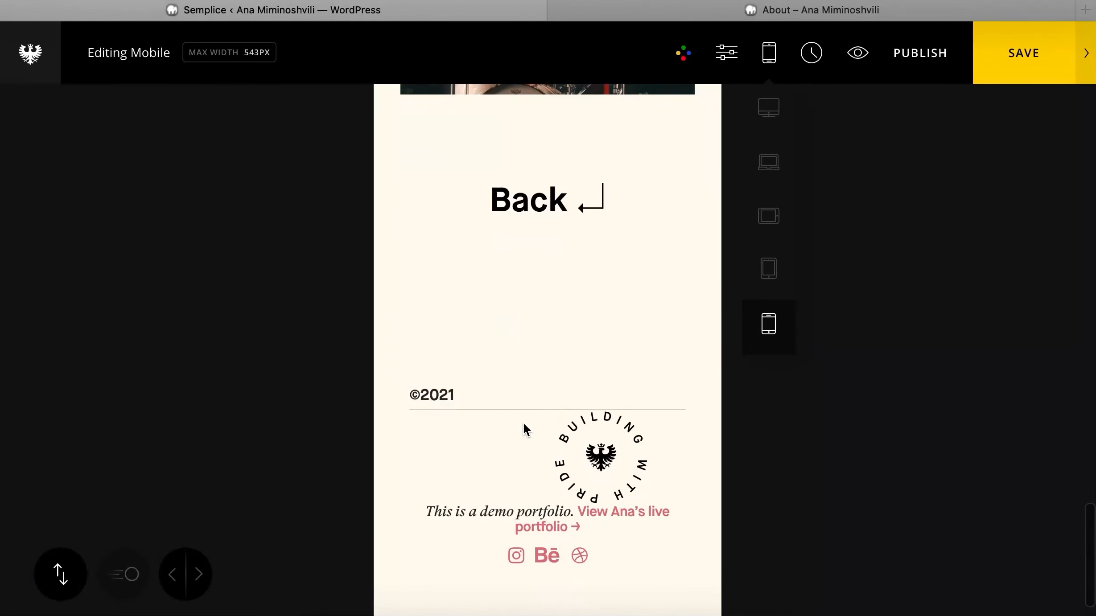
{"action": "scroll", "coordinate": [523, 427], "scroll_direction": "up", "scroll_amount": 20}
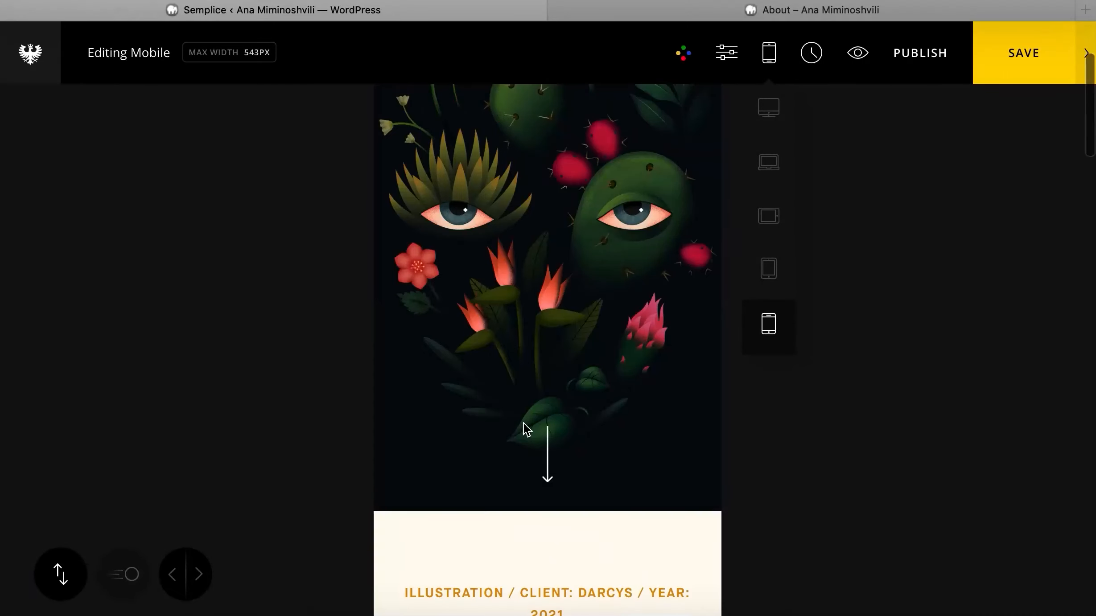
{"action": "scroll", "coordinate": [523, 426], "scroll_direction": "down", "scroll_amount": 8}
- Review the project's title and image gallery in the tablet portrait view
{"action": "left_click", "coordinate": [774, 271]}
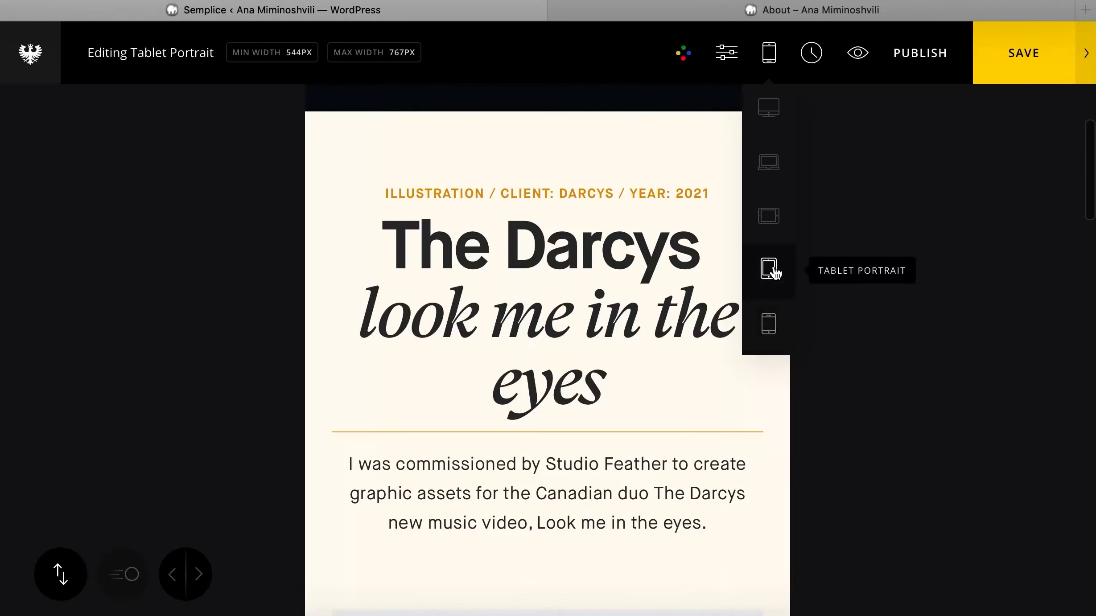
{"action": "scroll", "coordinate": [670, 445], "scroll_direction": "down", "scroll_amount": 12}
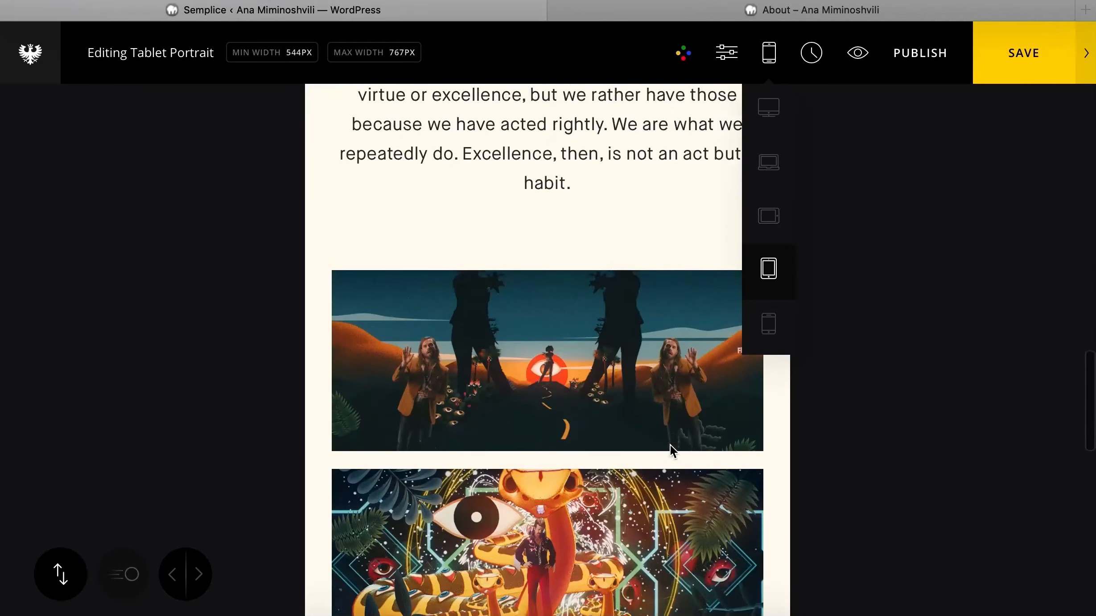
{"action": "scroll", "coordinate": [670, 446], "scroll_direction": "up", "scroll_amount": 10}
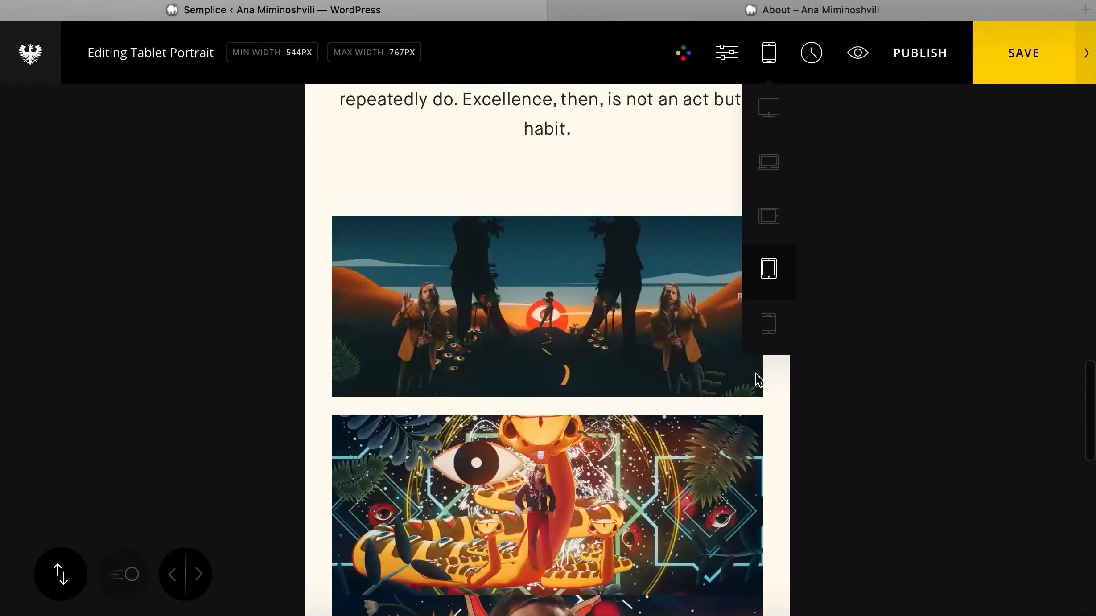
- In the mobile view, set the project title's font size to 46, line height to 46 and letter spacing to -31
{"action": "left_click", "coordinate": [786, 343]}
{"action": "scroll", "coordinate": [626, 393], "scroll_direction": "up", "scroll_amount": 10}
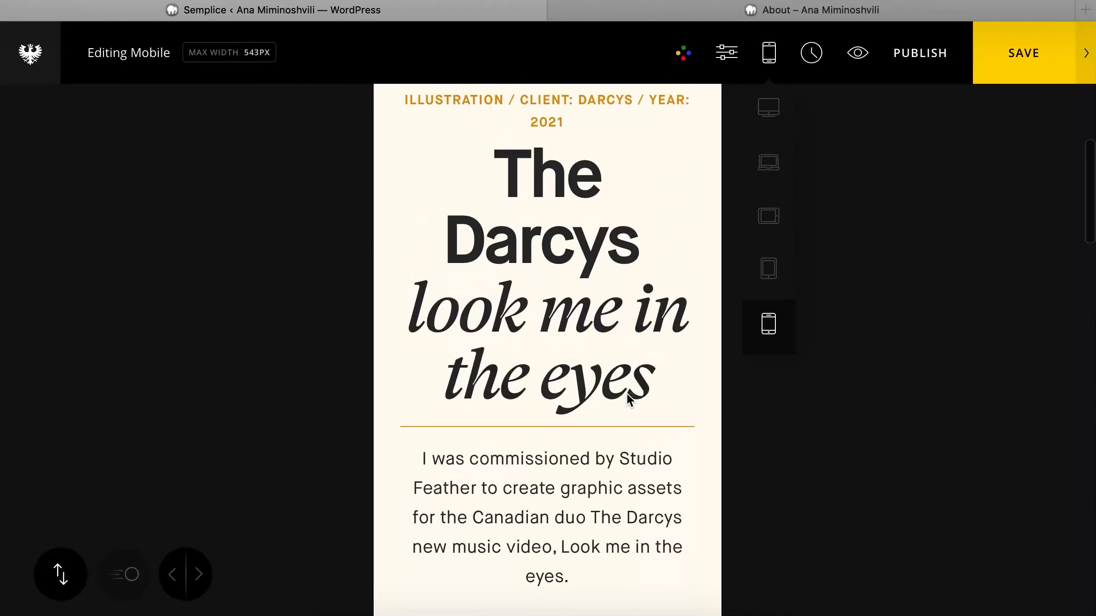
{"action": "scroll", "coordinate": [627, 394], "scroll_direction": "up", "scroll_amount": 8}
{"action": "scroll", "coordinate": [626, 393], "scroll_direction": "down", "scroll_amount": 10}
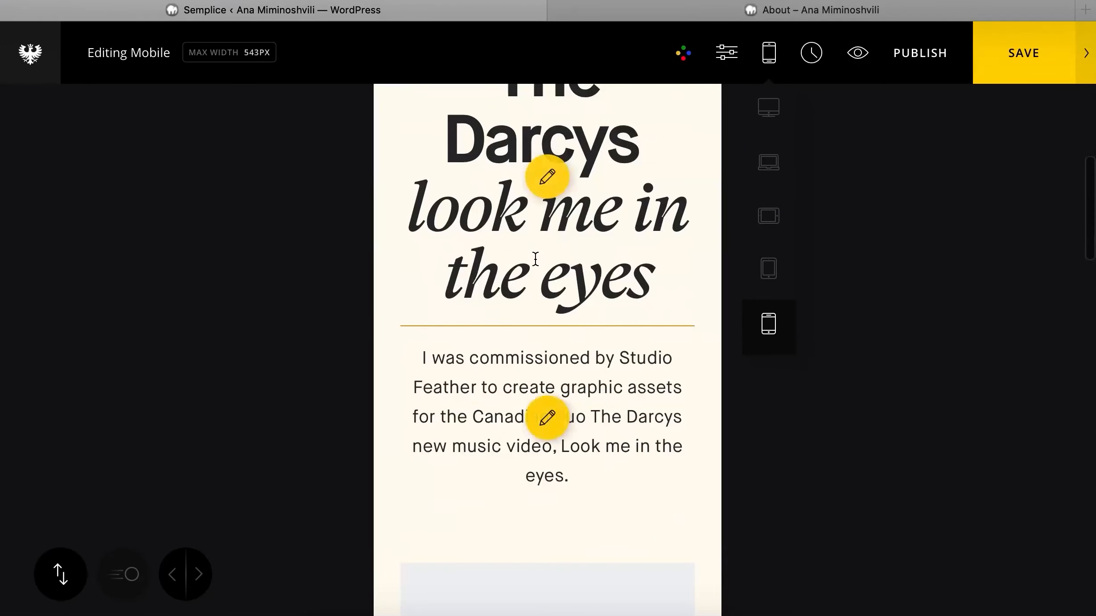
{"action": "scroll", "coordinate": [536, 260], "scroll_direction": "up", "scroll_amount": 3}
{"action": "left_click", "coordinate": [549, 292]}
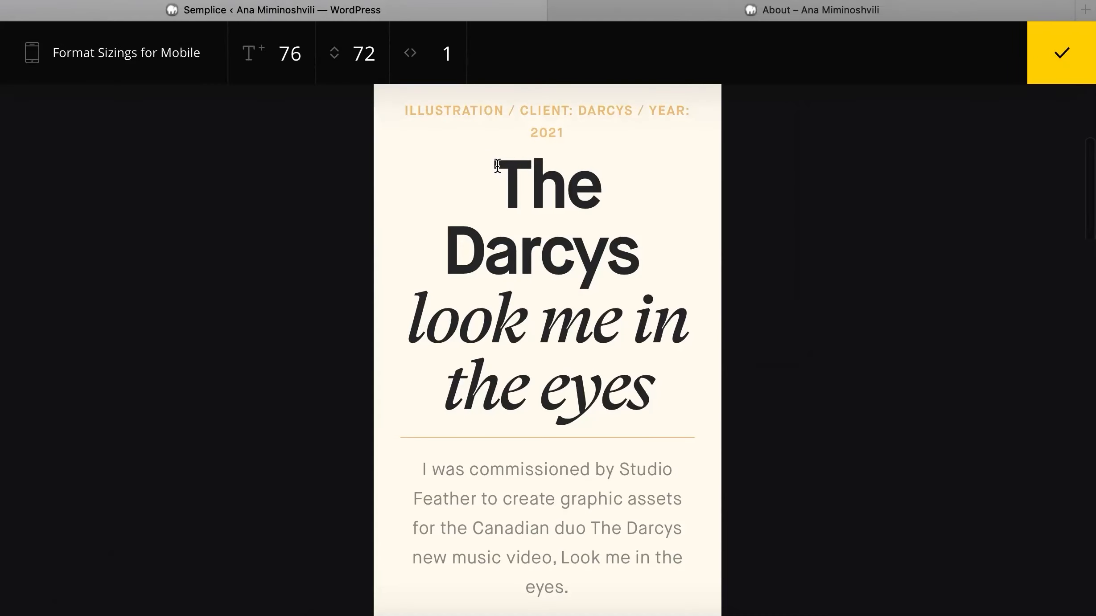
{"action": "left_click_drag", "start_coordinate": [497, 165], "coordinate": [703, 395]}
{"action": "left_click_drag", "start_coordinate": [307, 52], "coordinate": [315, 135]}
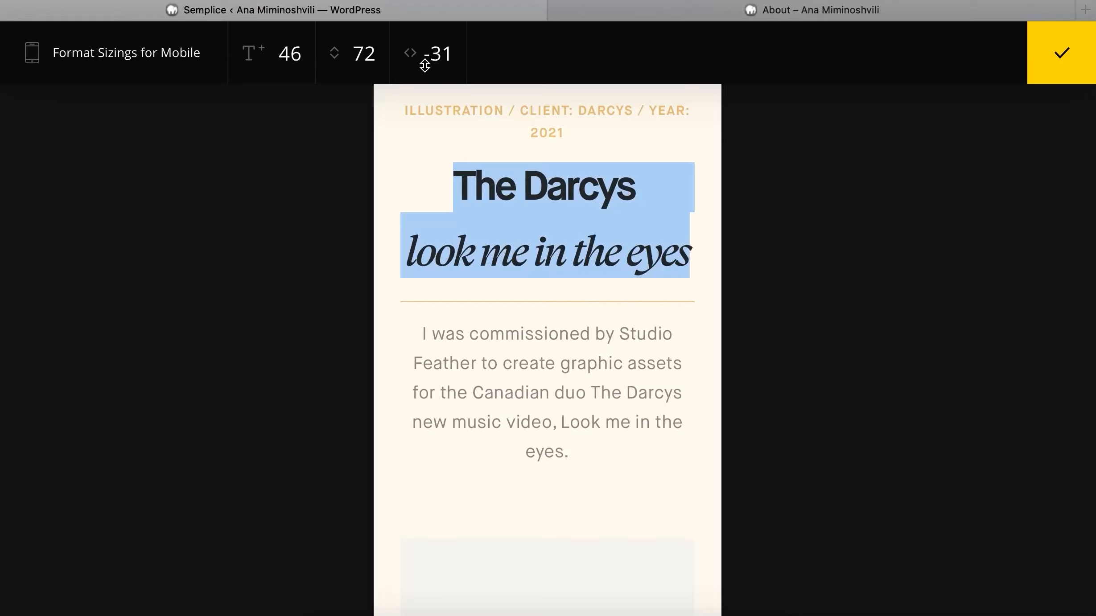
{"action": "left_click_drag", "start_coordinate": [369, 62], "coordinate": [378, 136]}
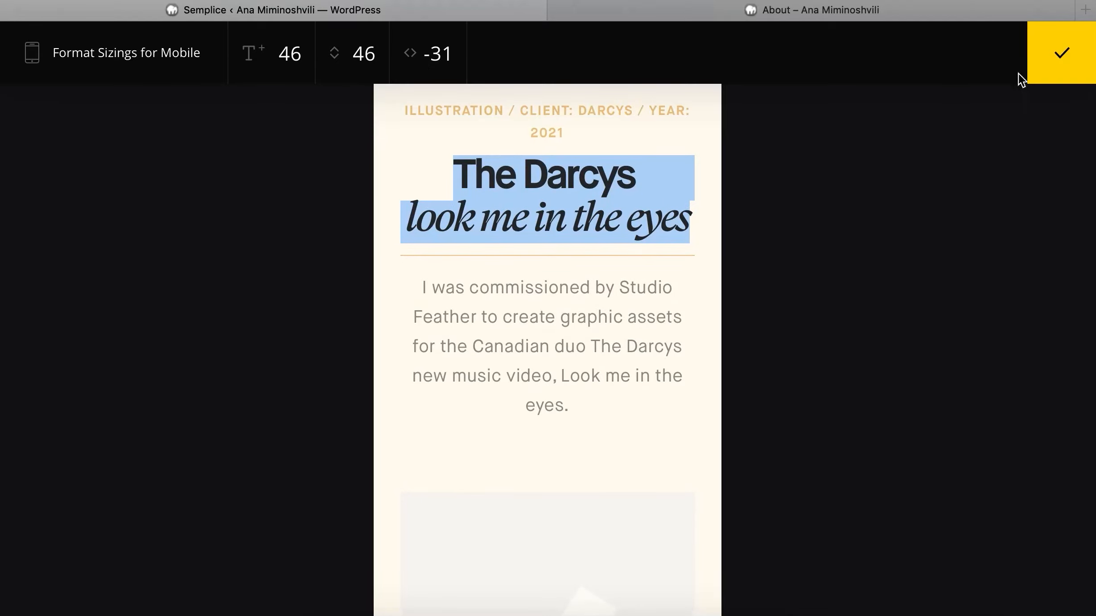
{"action": "left_click", "coordinate": [1044, 74]}
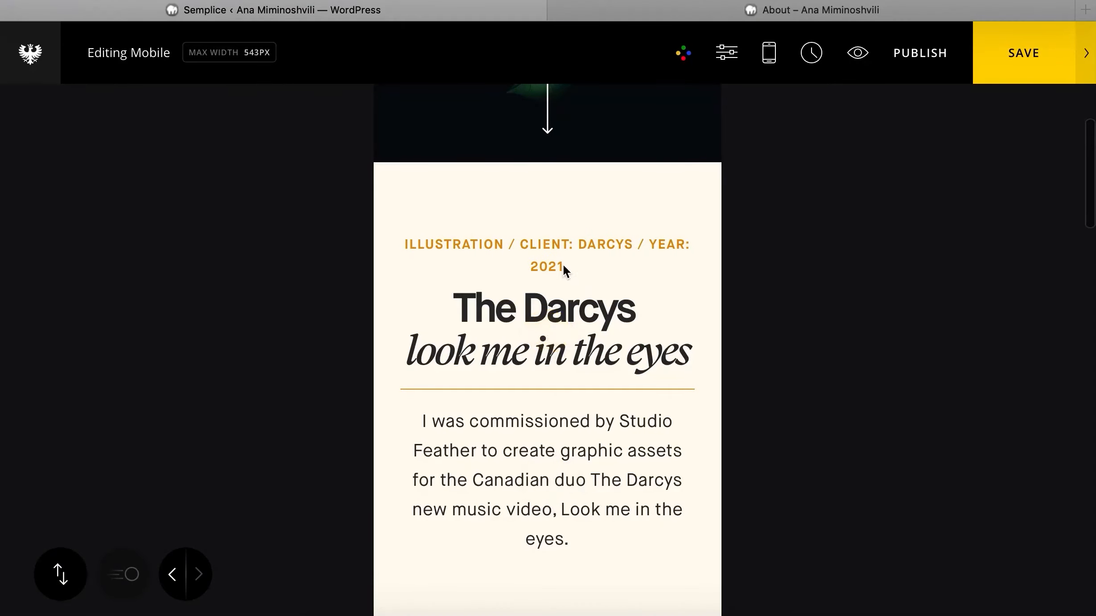
- Set the font size of the illustration, client and year line above the project title to 12 for mobile
{"action": "left_click", "coordinate": [553, 256]}
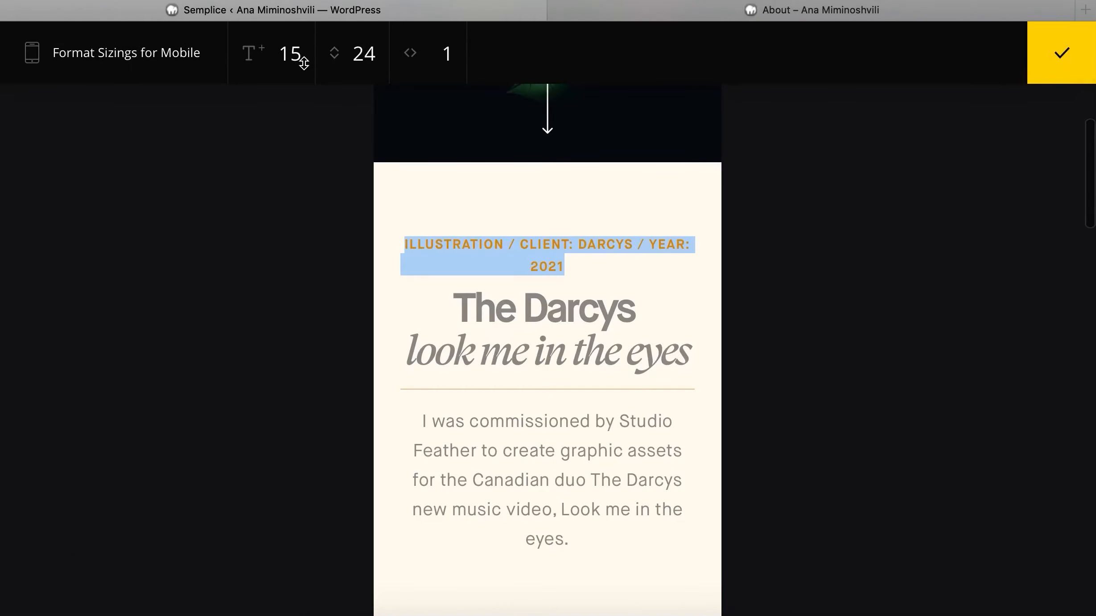
{"action": "left_click_drag", "start_coordinate": [304, 63], "coordinate": [303, 70]}
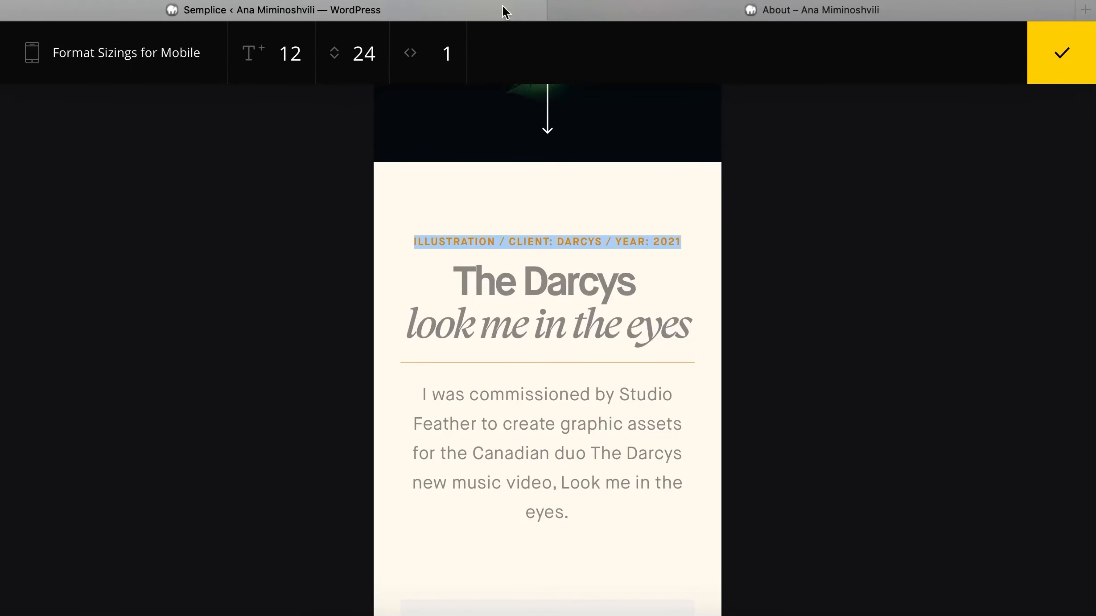
{"action": "left_click", "coordinate": [1062, 54]}
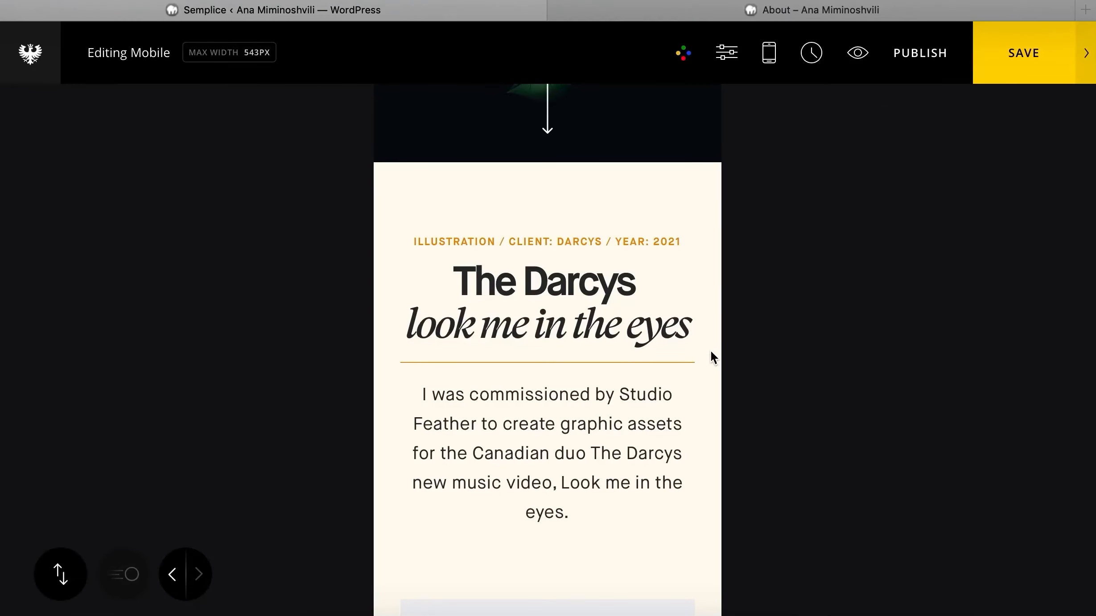
- Set the mobile bottom spacing of the intro paragraph about Studio Feather to 60
{"action": "scroll", "coordinate": [710, 352], "scroll_direction": "down", "scroll_amount": 2}
{"action": "left_click", "coordinate": [687, 352]}
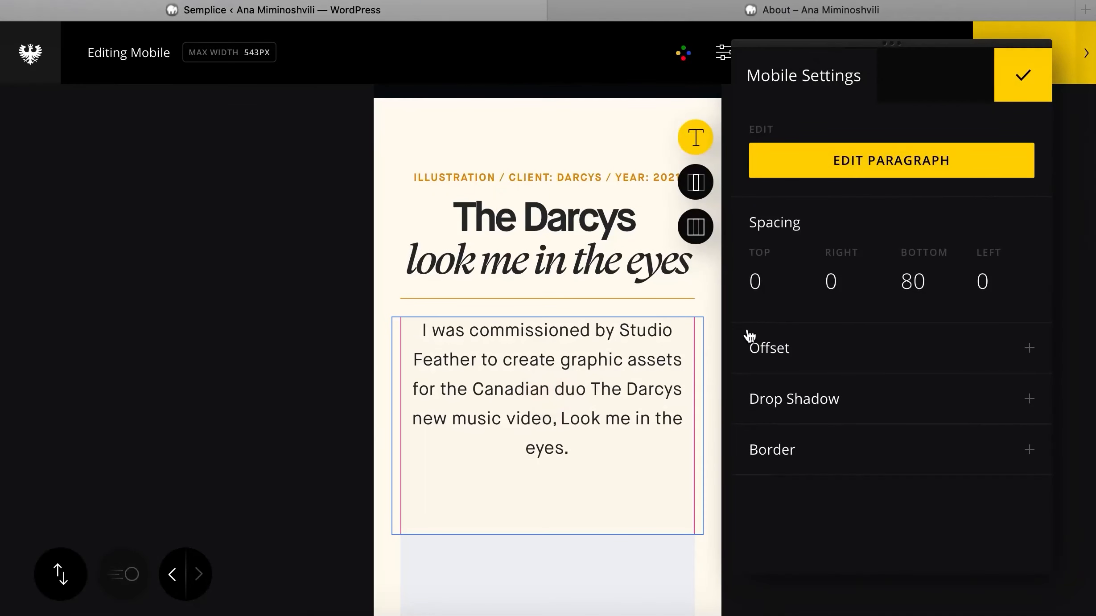
{"action": "left_click_drag", "start_coordinate": [951, 262], "coordinate": [934, 330]}
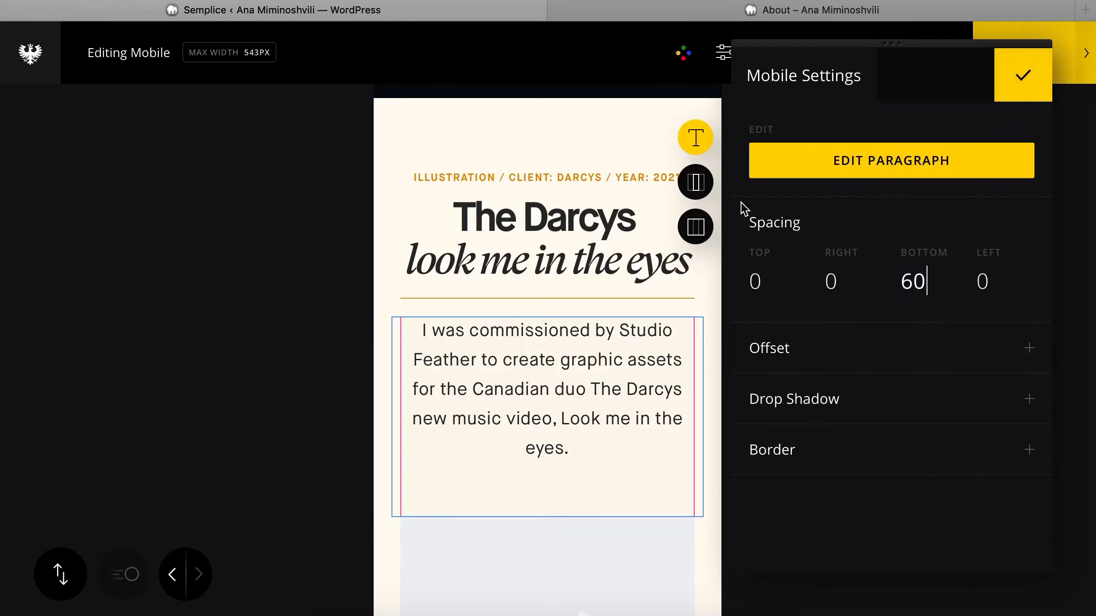
{"action": "left_click", "coordinate": [1006, 93]}
- Check the embed block's mobile spacing and set the before/after image's bottom spacing to 60
{"action": "scroll", "coordinate": [649, 334], "scroll_direction": "down", "scroll_amount": 10}
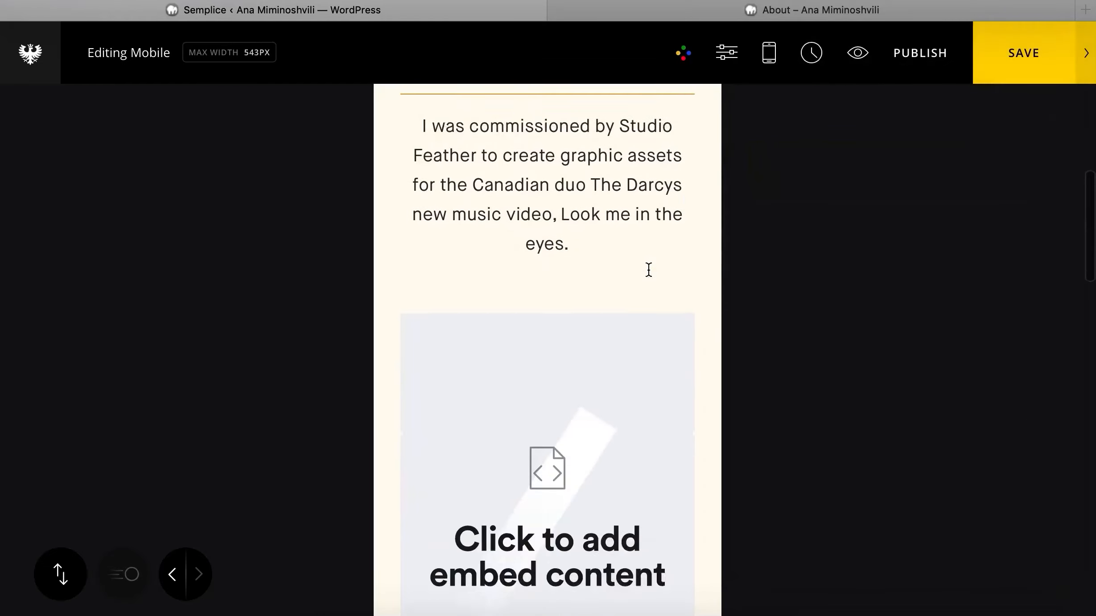
{"action": "scroll", "coordinate": [649, 335], "scroll_direction": "down", "scroll_amount": 3}
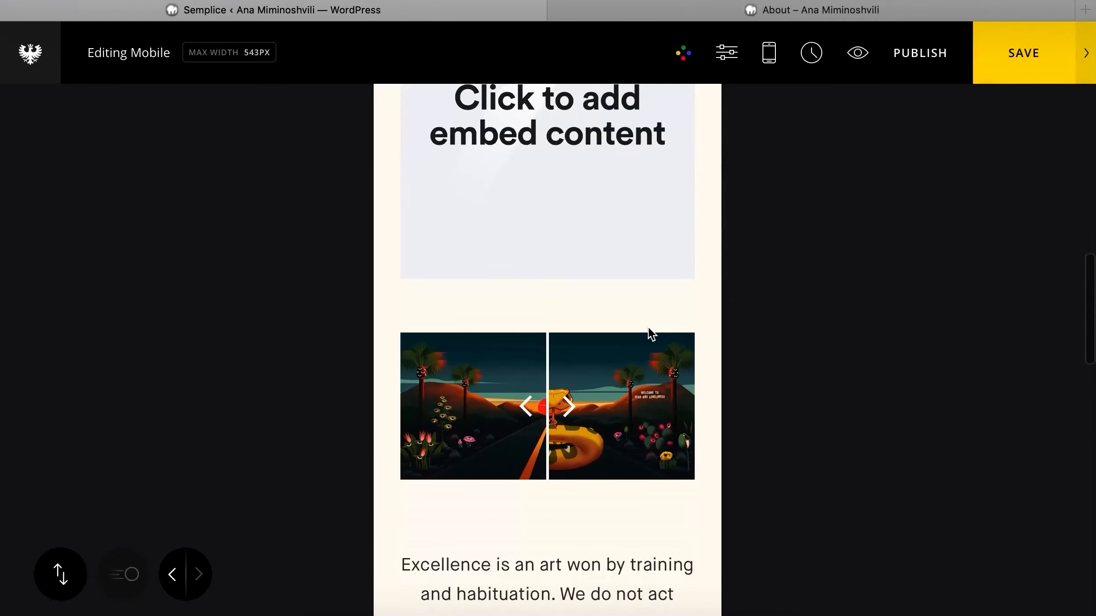
{"action": "left_click", "coordinate": [609, 241]}
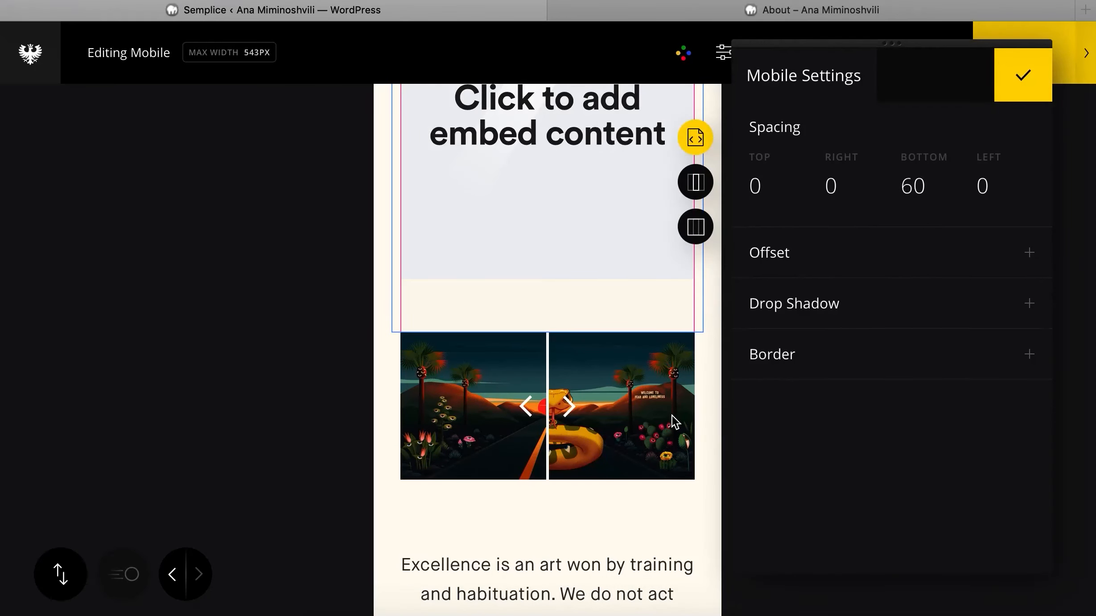
{"action": "scroll", "coordinate": [671, 401], "scroll_direction": "down", "scroll_amount": 3}
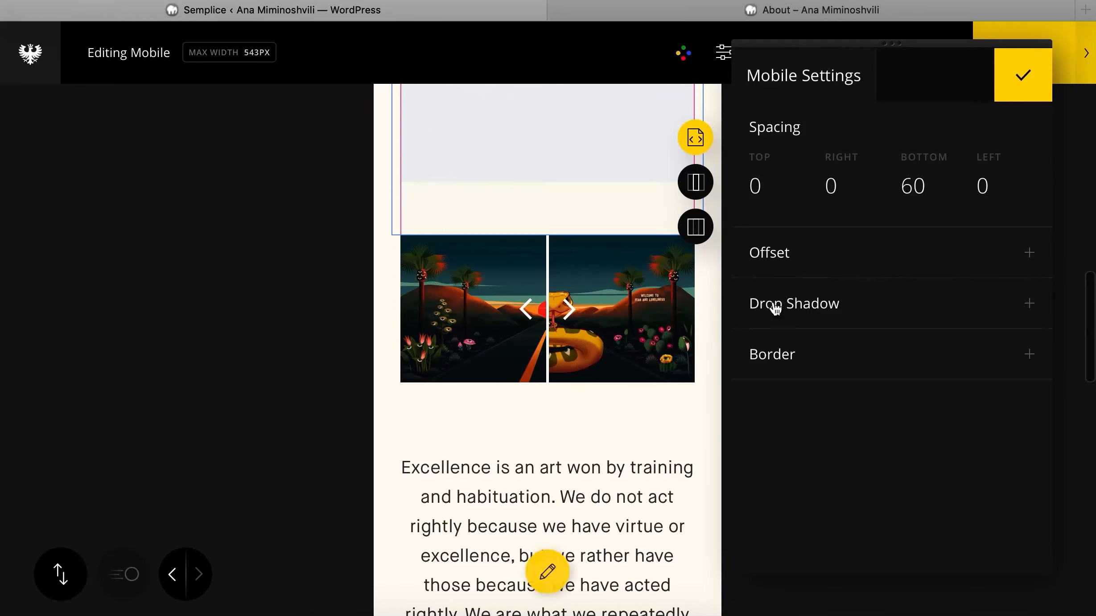
{"action": "left_click", "coordinate": [1041, 80]}
{"action": "left_click", "coordinate": [670, 283]}
{"action": "double_click", "coordinate": [910, 184]}
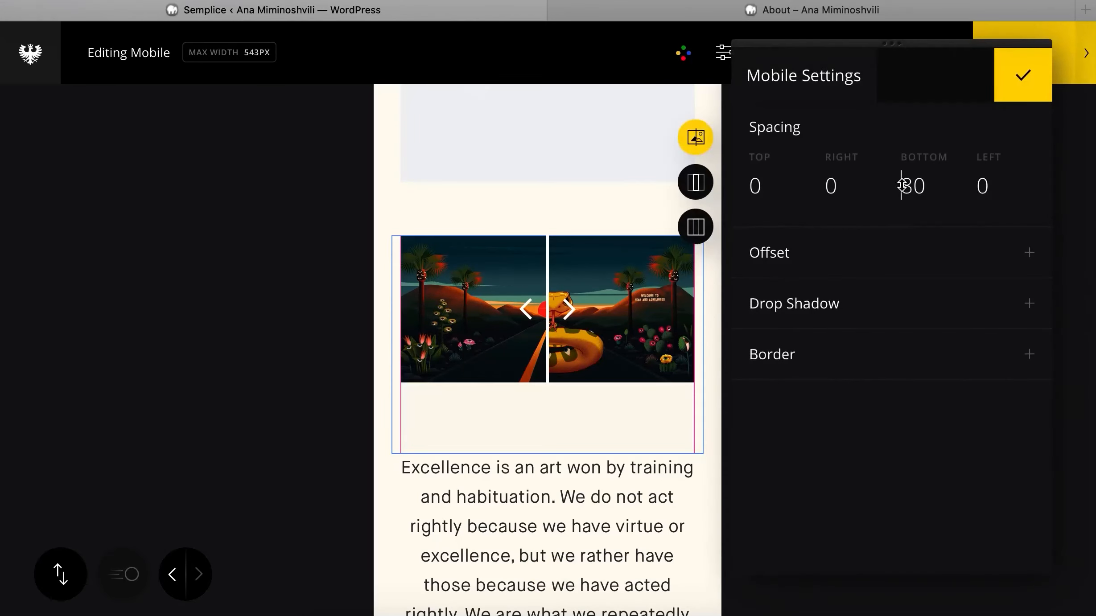
{"action": "type", "text": "66"}
{"action": "key", "text": "BackSpace"}
{"action": "type", "text": "2"}
{"action": "key", "text": "BackSpace"}
{"action": "type", "text": "0"}
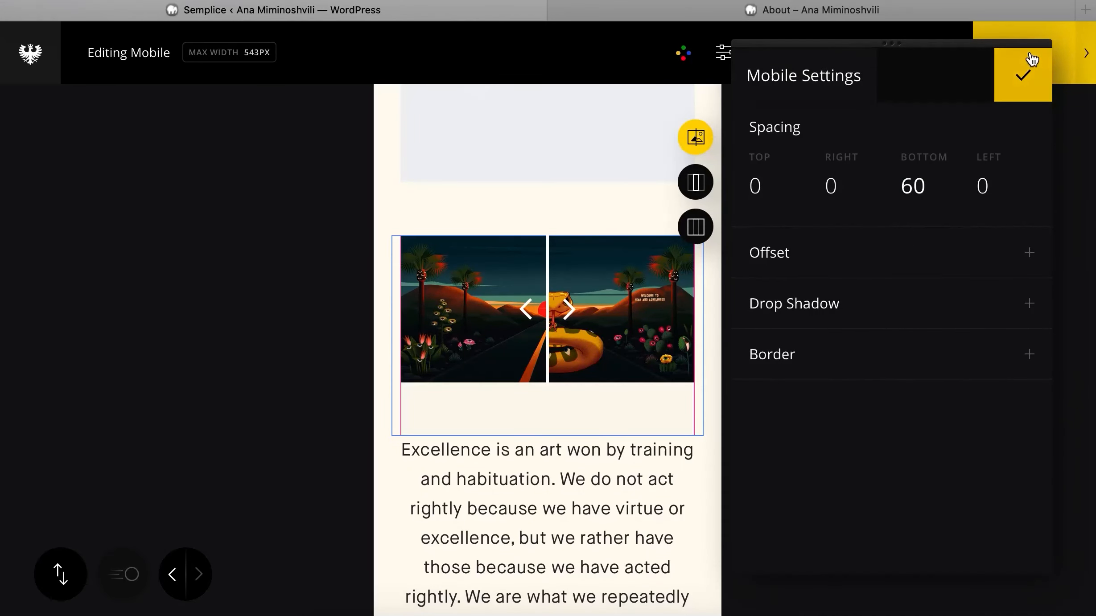
{"action": "left_click", "coordinate": [1023, 75]}
- Set the mobile bottom spacing of the "Excellence is an art" paragraph to 60
{"action": "scroll", "coordinate": [583, 377], "scroll_direction": "down", "scroll_amount": 10}
{"action": "left_click", "coordinate": [619, 263]}
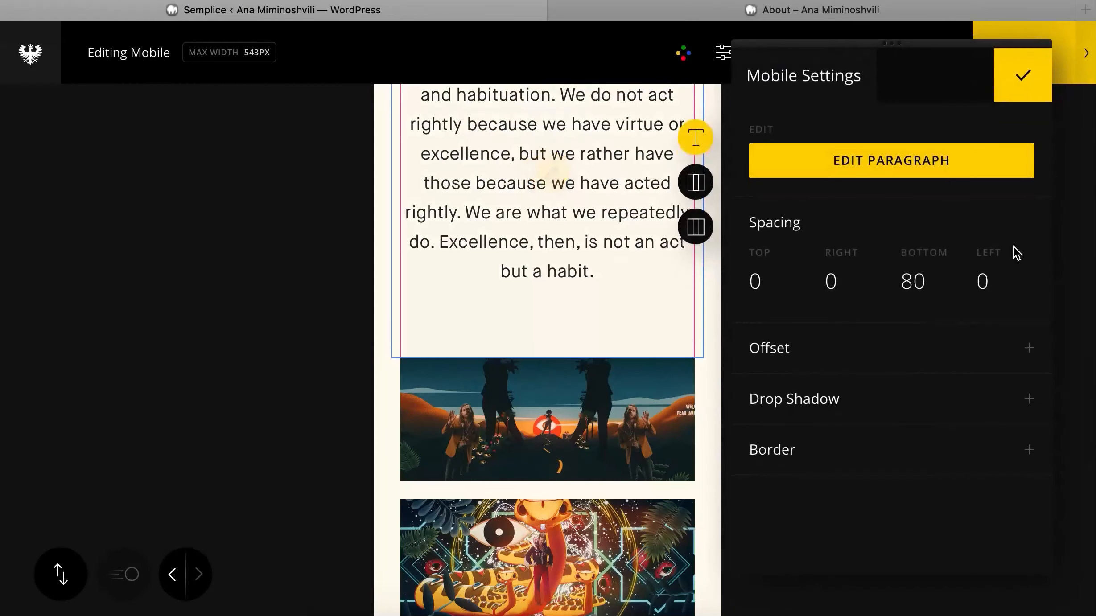
{"action": "left_click_drag", "start_coordinate": [927, 285], "coordinate": [922, 340]}
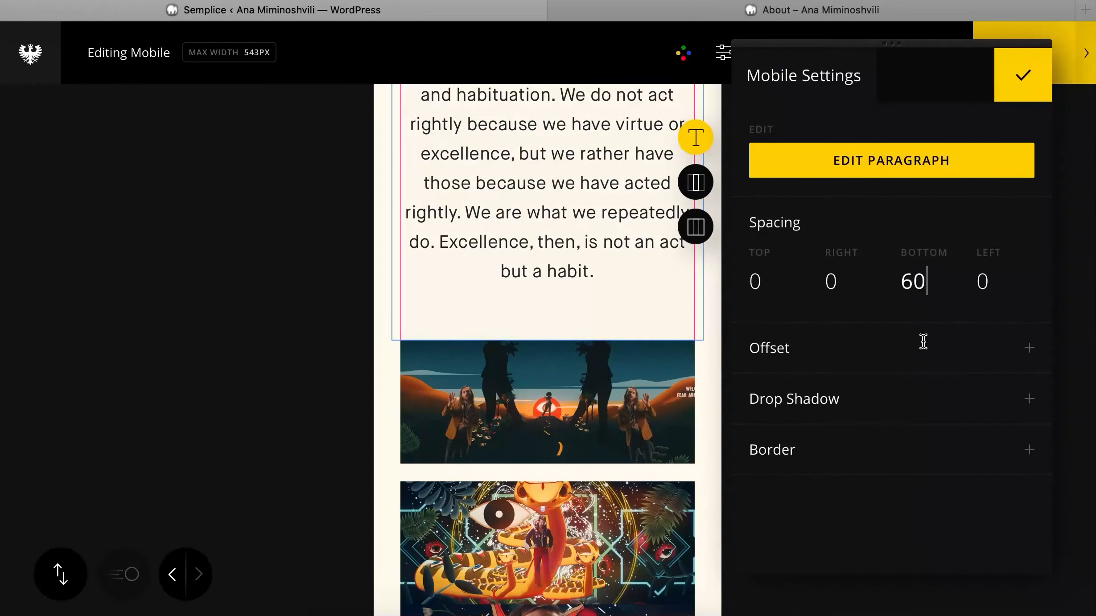
{"action": "left_click", "coordinate": [1021, 79]}
- Add bottom spacing beneath the snake image in the gallery for mobile, separating it from the singer's image
{"action": "scroll", "coordinate": [679, 356], "scroll_direction": "down", "scroll_amount": 5}
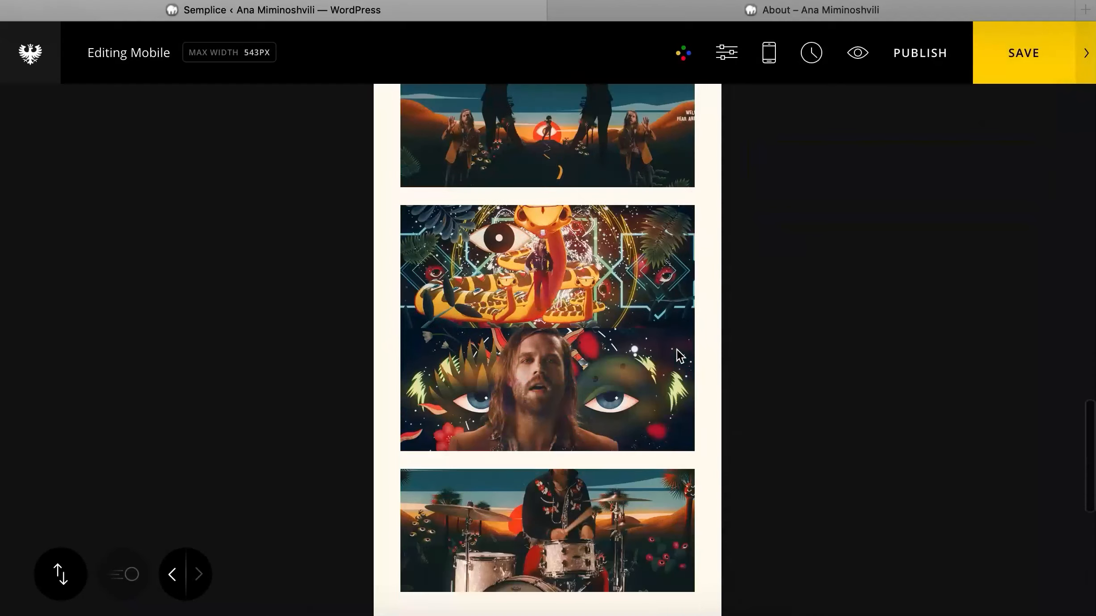
{"action": "left_click", "coordinate": [633, 302]}
{"action": "left_click_drag", "start_coordinate": [905, 185], "coordinate": [904, 141]}
{"action": "left_click", "coordinate": [1023, 101]}
- Set both the top and bottom mobile spacing of the Back button beneath the gallery to 60
{"action": "scroll", "coordinate": [716, 237], "scroll_direction": "down", "scroll_amount": 8}
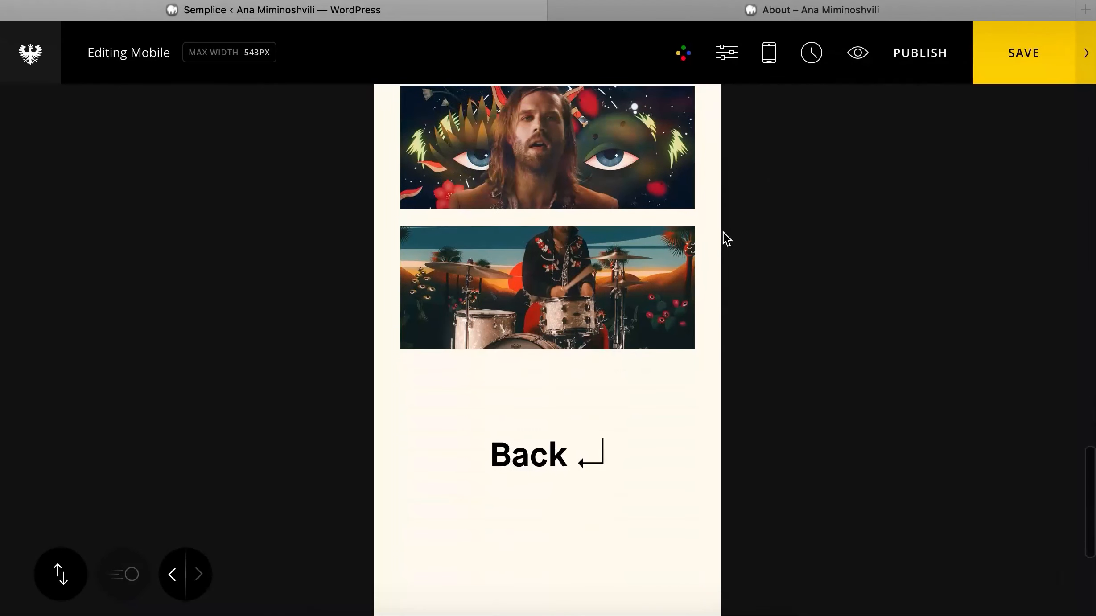
{"action": "left_click", "coordinate": [616, 281]}
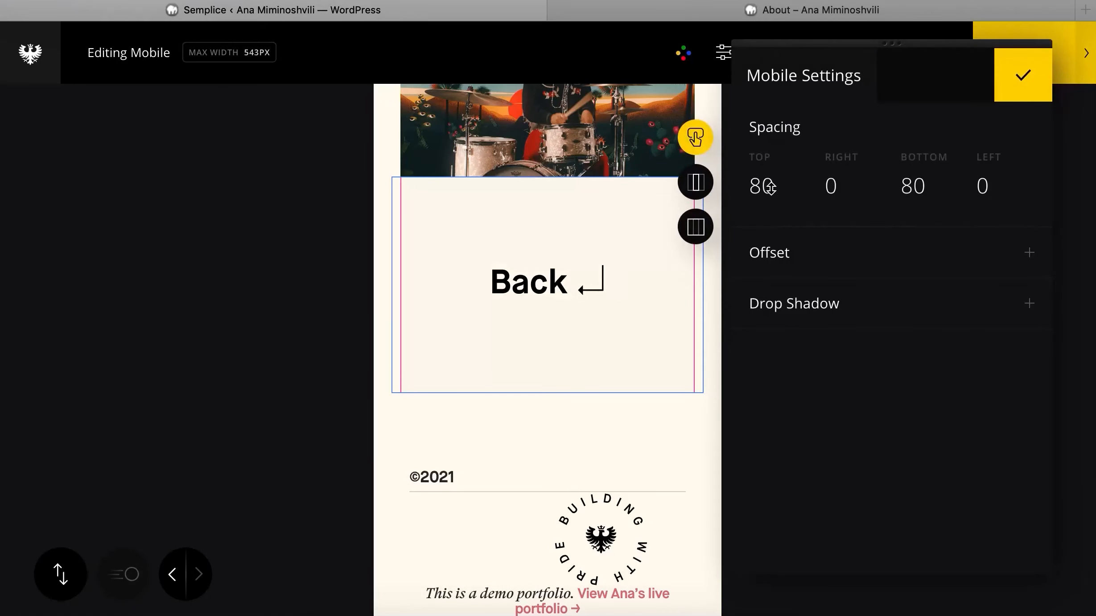
{"action": "left_click_drag", "start_coordinate": [768, 183], "coordinate": [769, 240]}
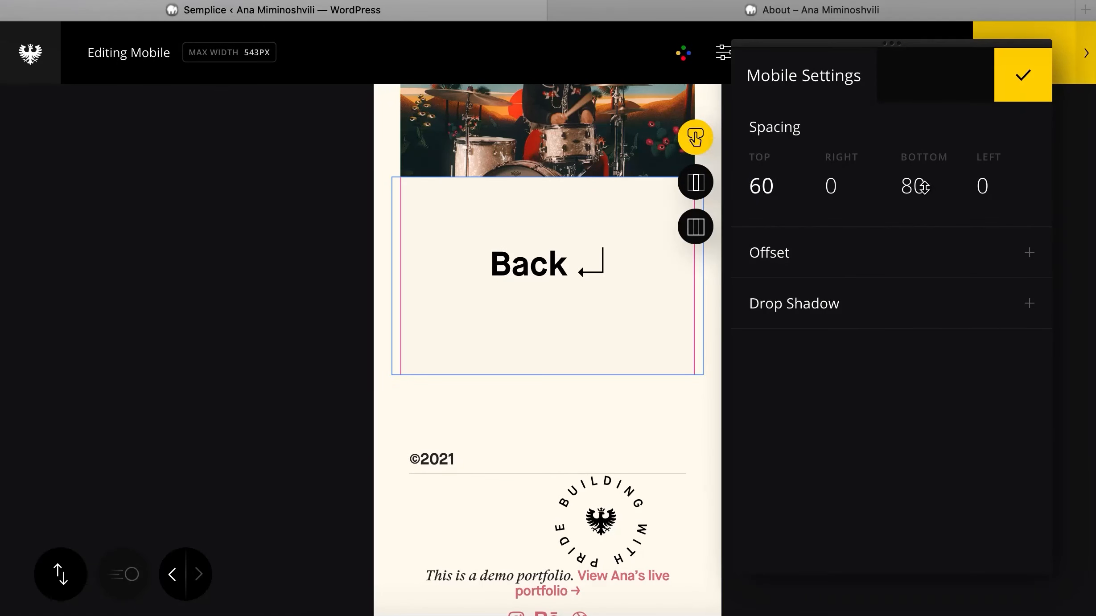
{"action": "left_click_drag", "start_coordinate": [923, 186], "coordinate": [942, 243]}
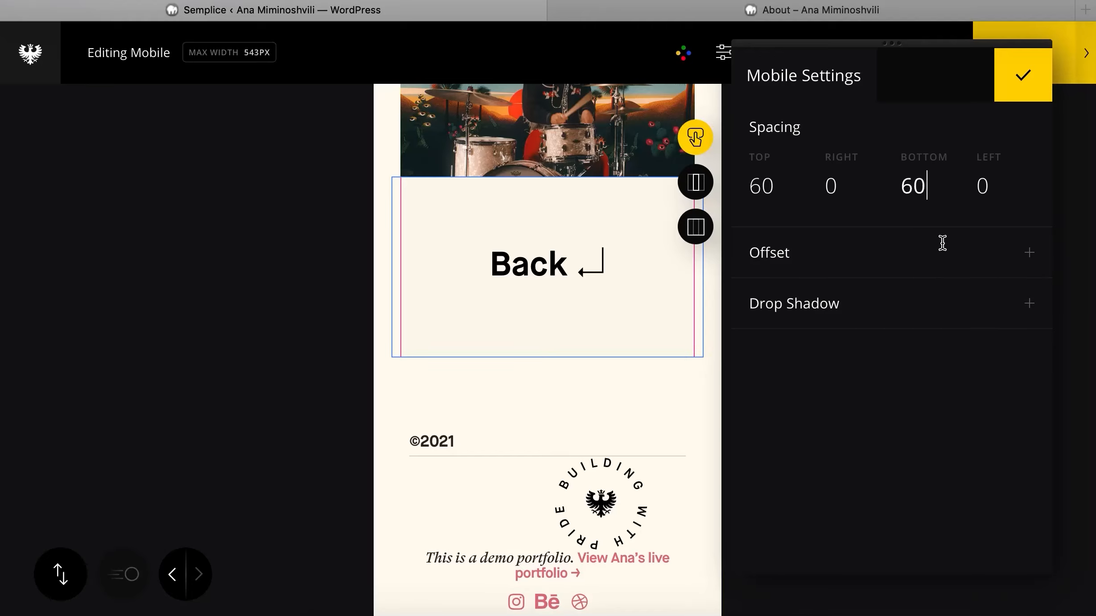
- Try the Multi column mode on the ©2021 footer section and return it to Single
{"action": "left_click", "coordinate": [455, 439]}
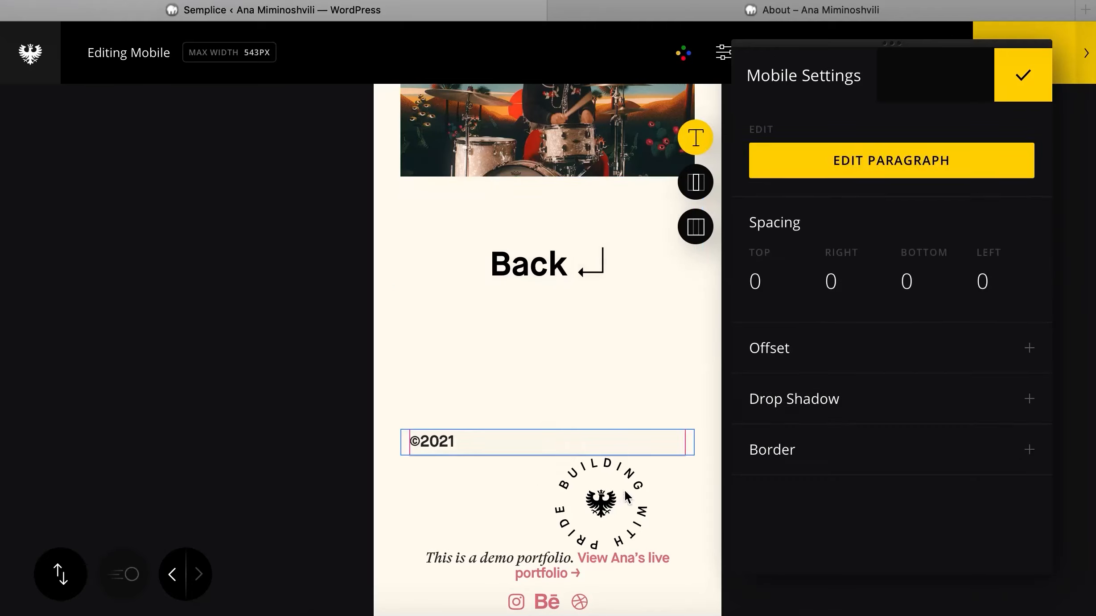
{"action": "left_click", "coordinate": [695, 181]}
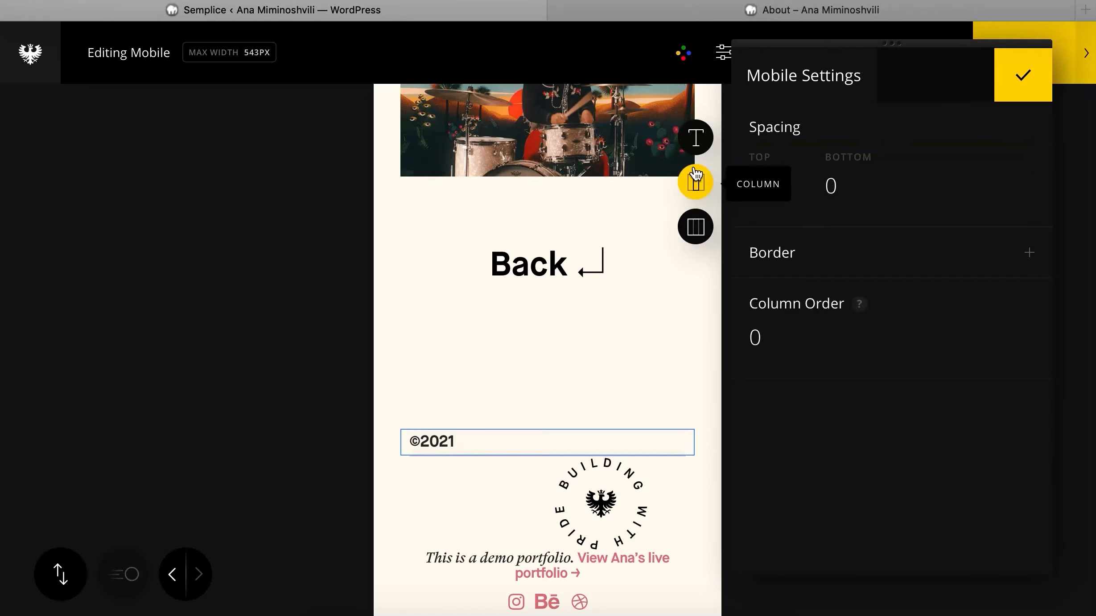
{"action": "left_click", "coordinate": [700, 226]}
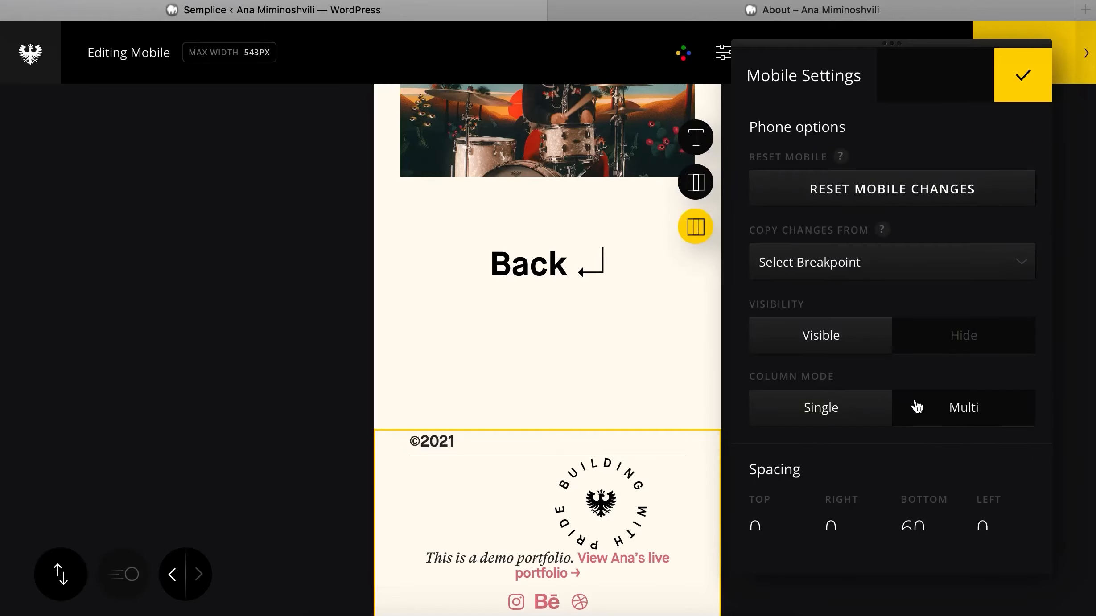
{"action": "left_click", "coordinate": [960, 406]}
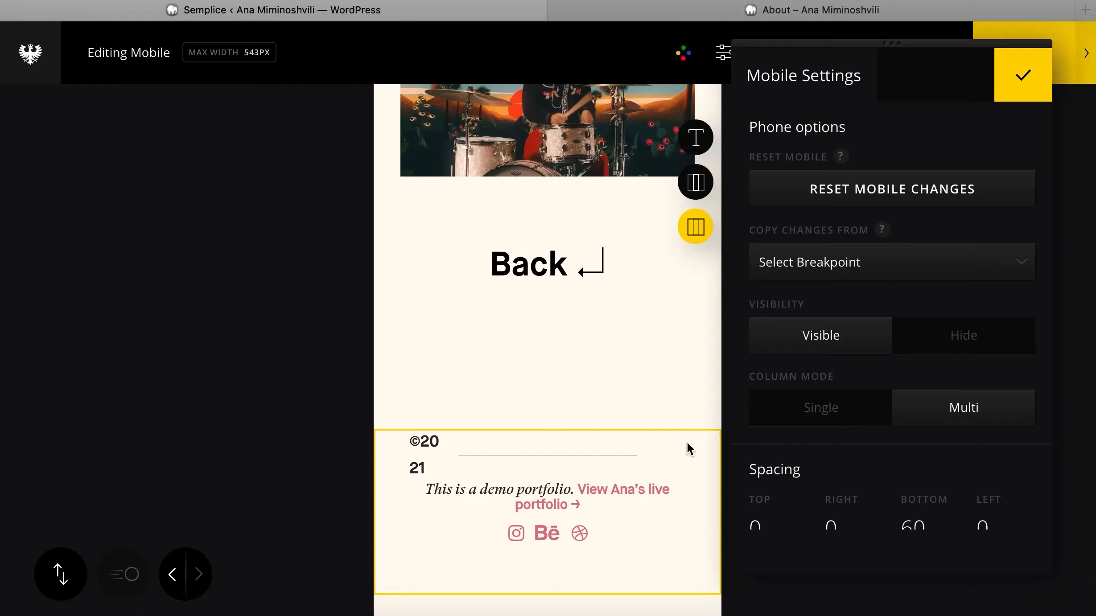
{"action": "scroll", "coordinate": [646, 448], "scroll_direction": "down", "scroll_amount": 1}
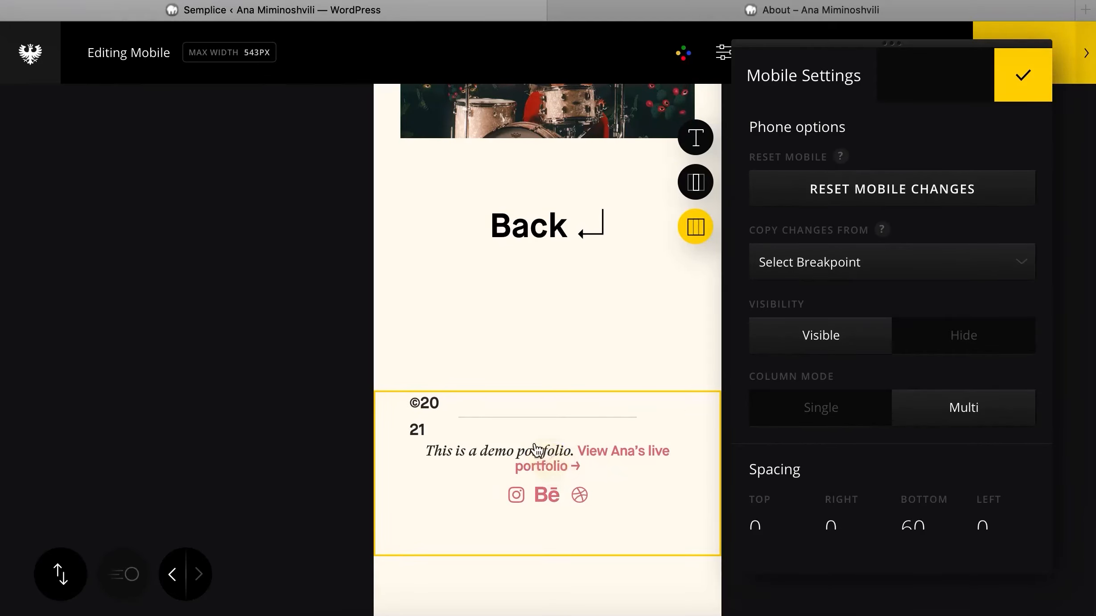
{"action": "left_click", "coordinate": [827, 409]}
- Set the left spacing of the circular "Building with pride" badge in the footer to 0 for mobile
{"action": "left_click", "coordinate": [624, 444]}
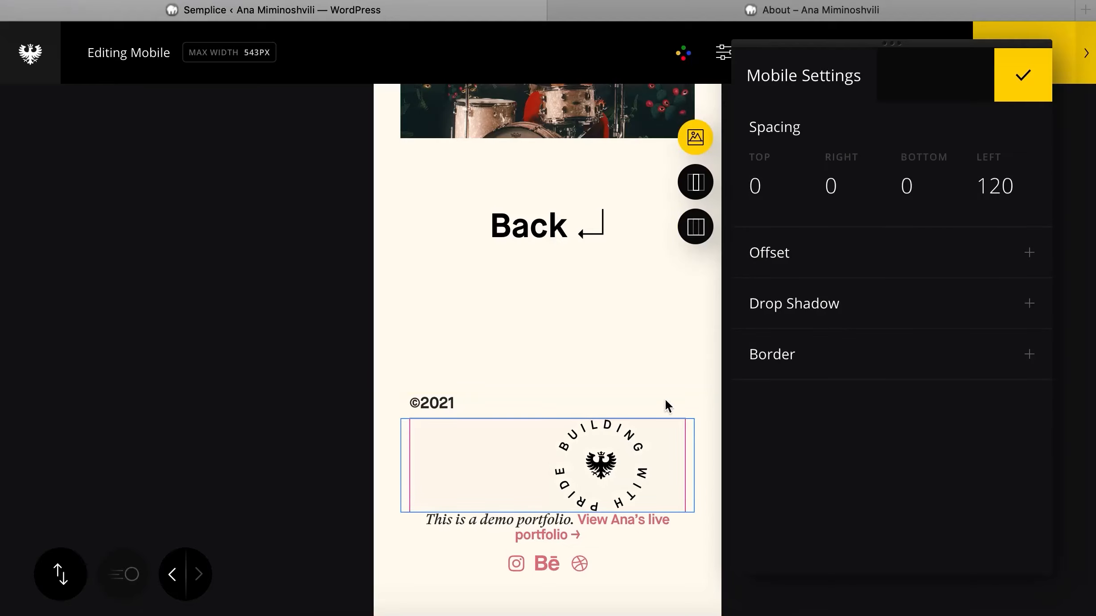
{"action": "left_click", "coordinate": [998, 187]}
{"action": "key", "text": "BackSpace"}
{"action": "key", "text": "BackSpace"}
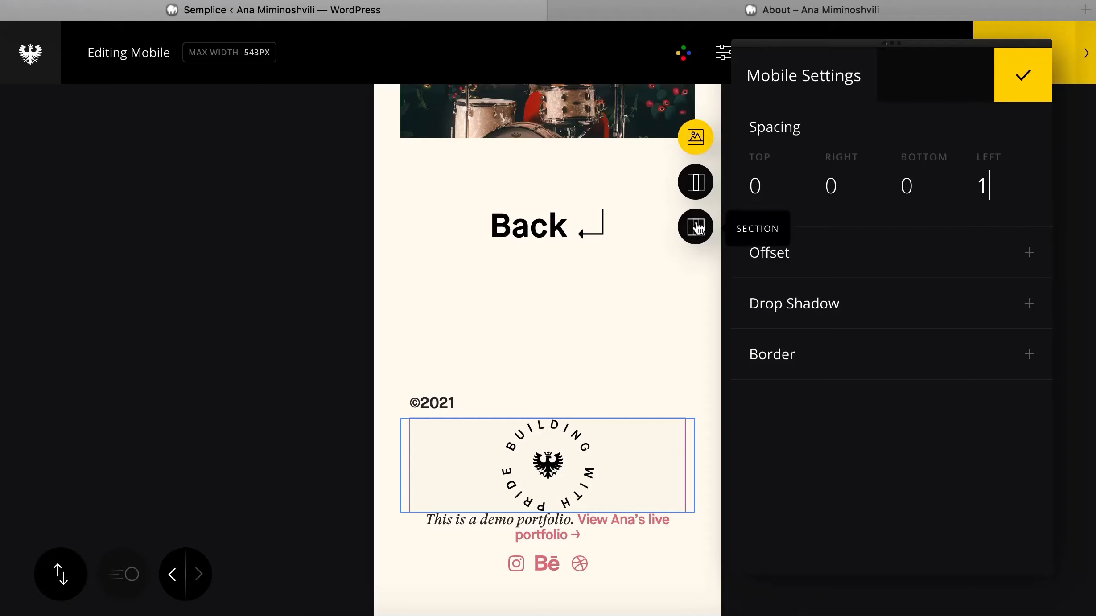
{"action": "key", "text": "BackSpace"}
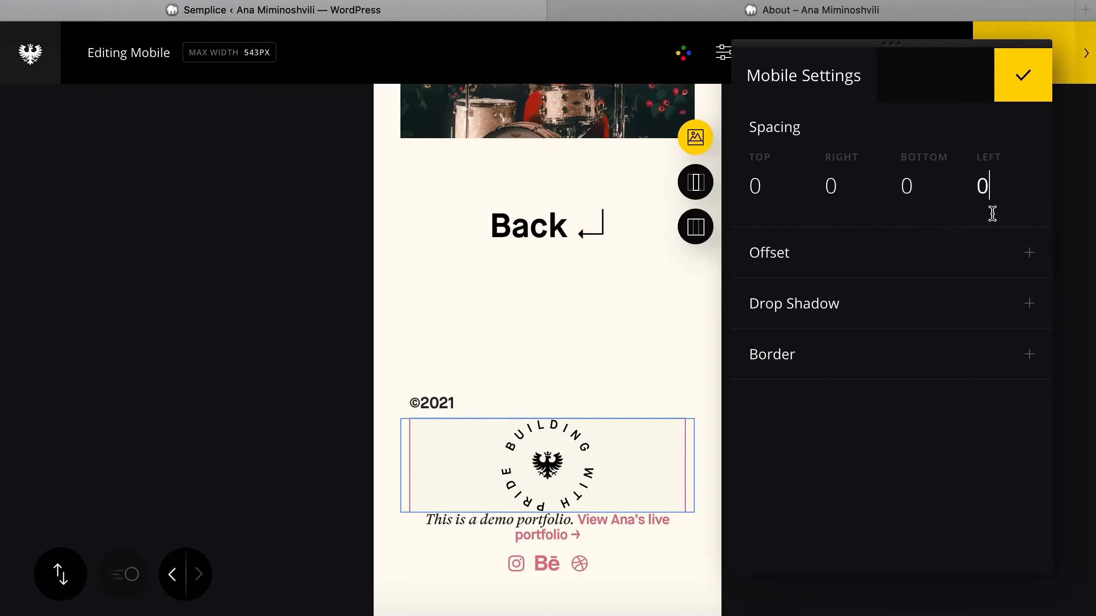
- Set the footer section's mobile column mode to Multi
{"action": "left_click", "coordinate": [694, 228]}
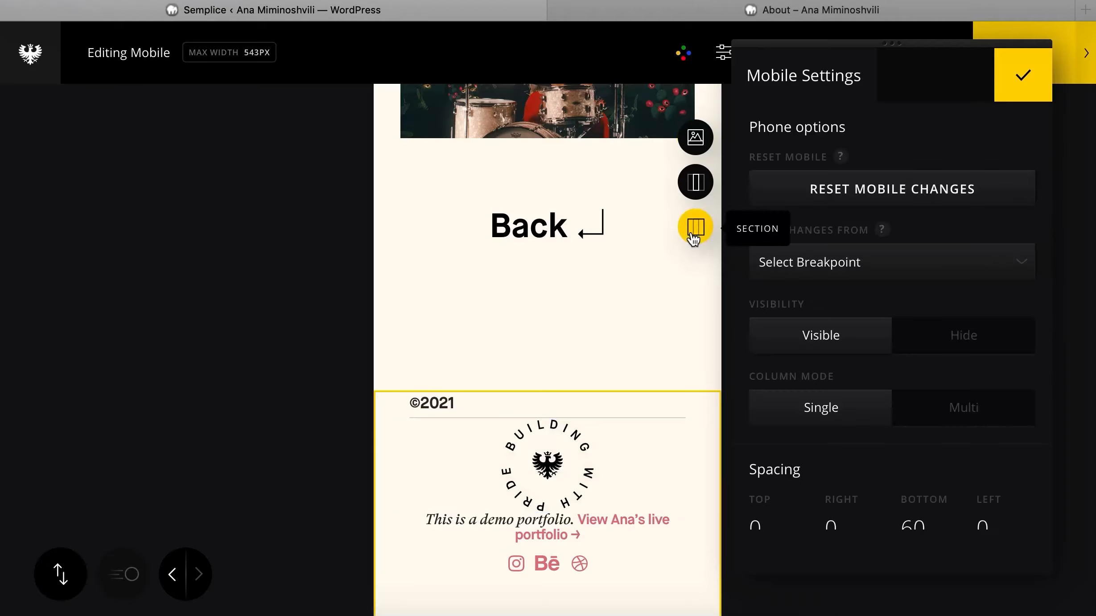
{"action": "left_click", "coordinate": [957, 421]}
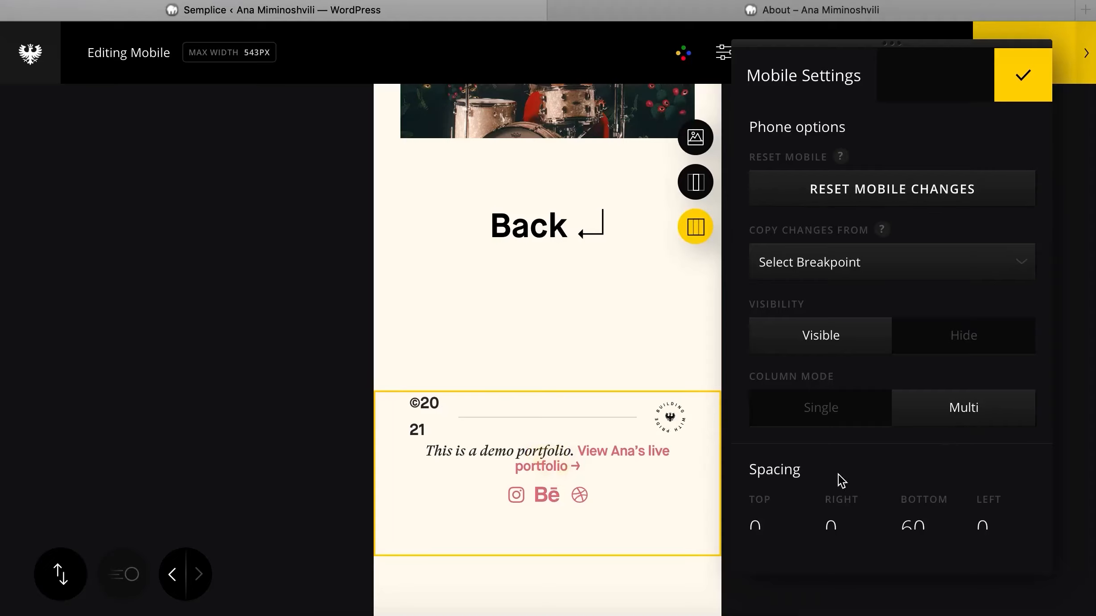
{"action": "scroll", "coordinate": [853, 480], "scroll_direction": "down", "scroll_amount": 3}
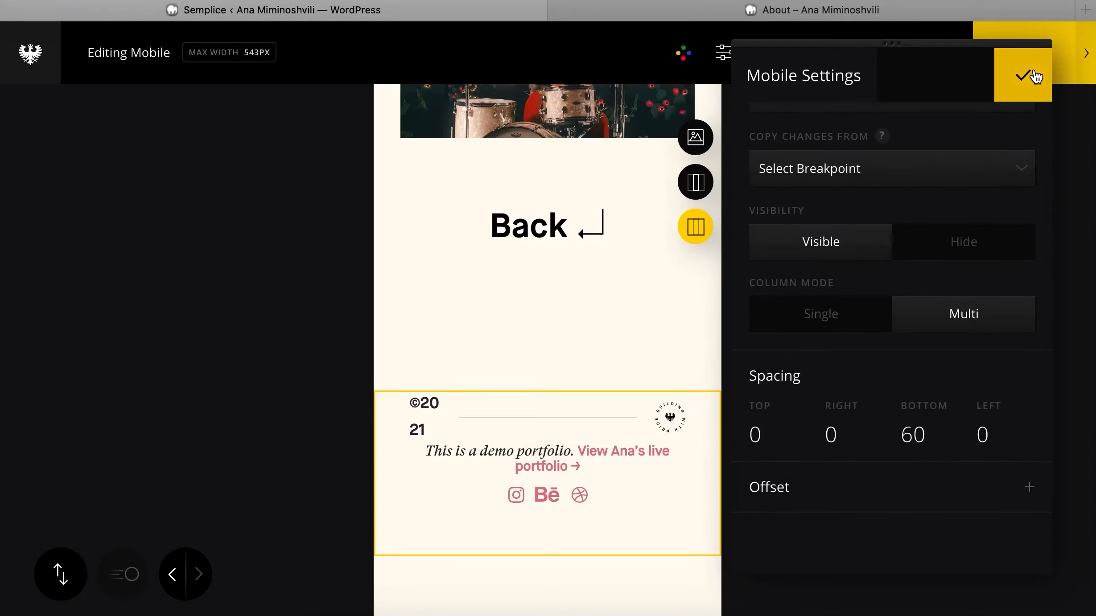
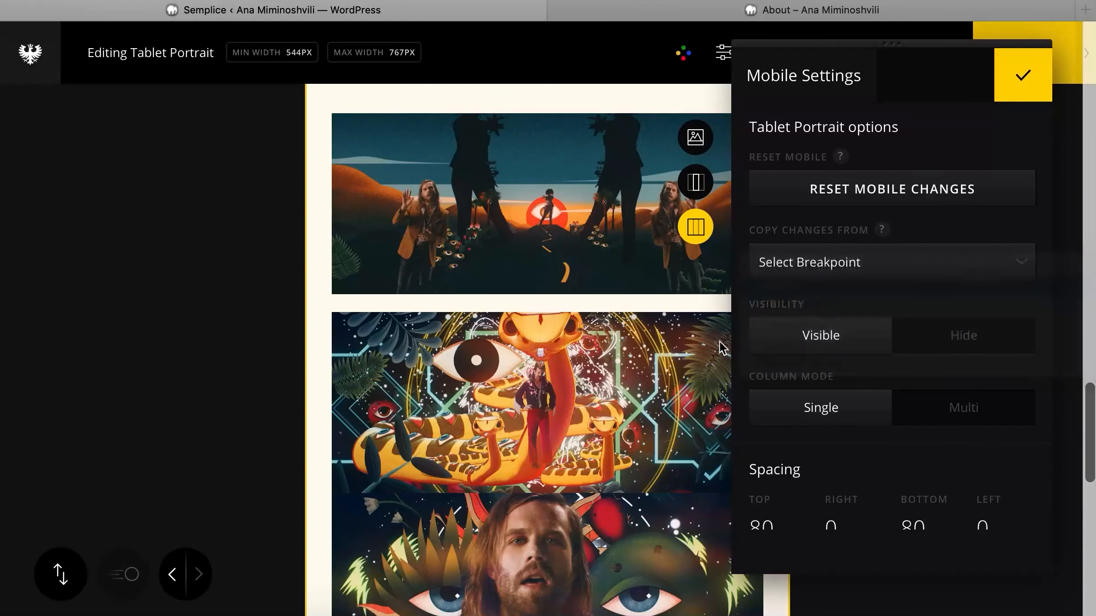
- Close the tablet portrait section settings, switch the project back to the desktop view and save it
{"action": "left_click", "coordinate": [631, 448]}
{"action": "scroll", "coordinate": [643, 445], "scroll_direction": "up", "scroll_amount": 15}
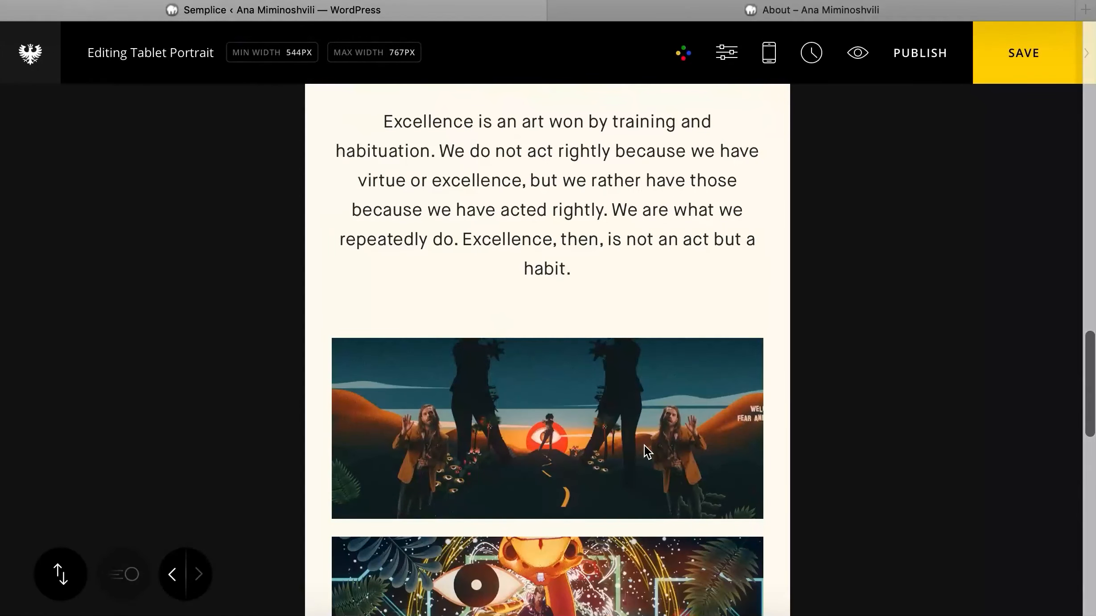
{"action": "scroll", "coordinate": [644, 445], "scroll_direction": "up", "scroll_amount": 10}
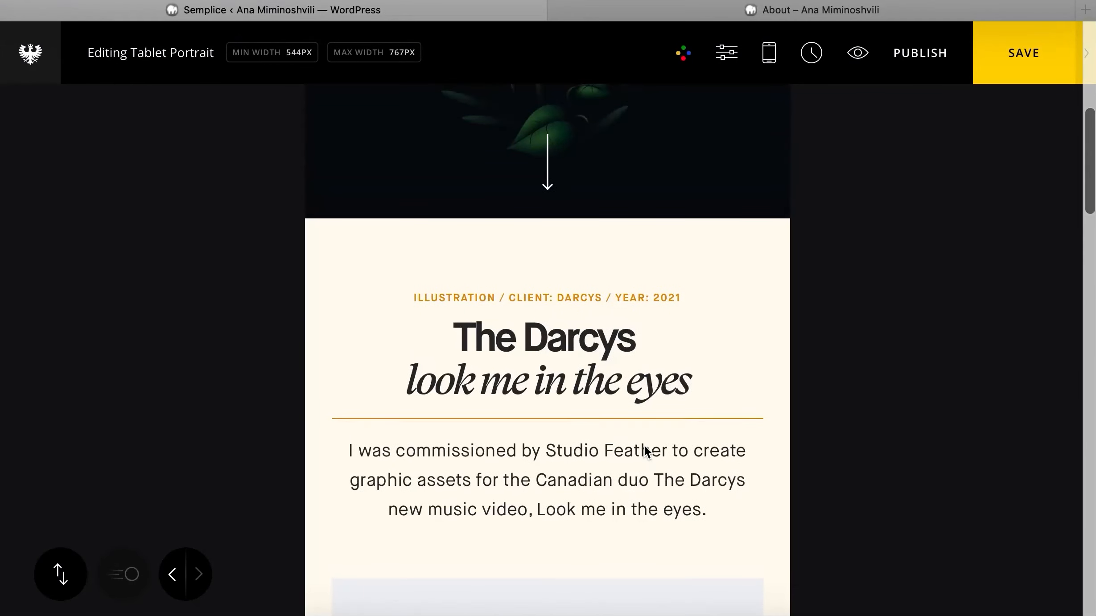
{"action": "left_click", "coordinate": [768, 52]}
{"action": "left_click", "coordinate": [766, 107]}
{"action": "left_click", "coordinate": [1033, 46]}
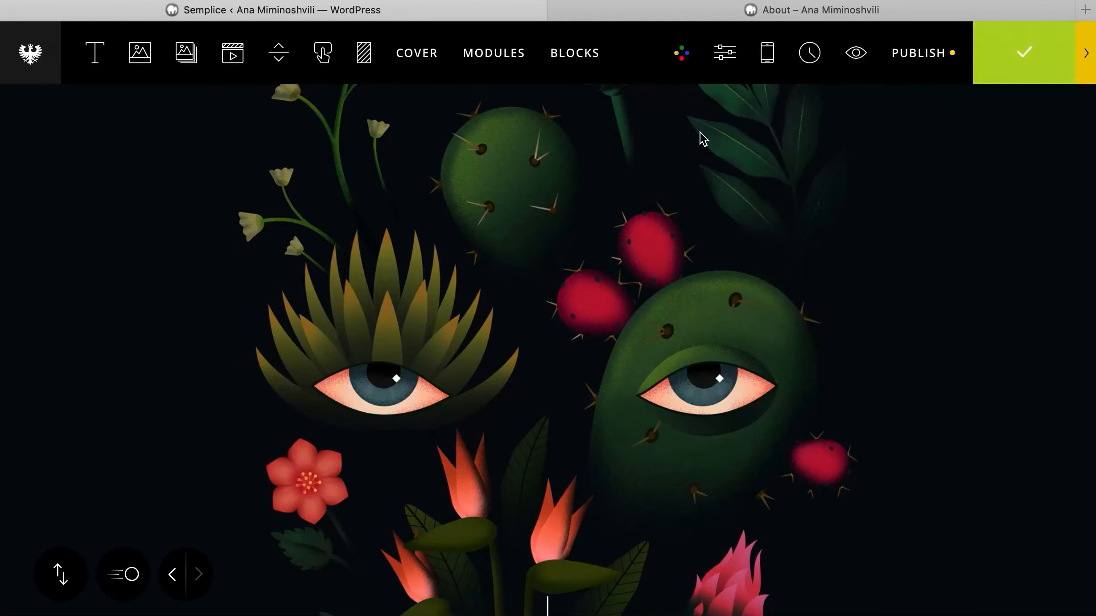
- Leave the project editor and open a preview of the About page
{"action": "left_click", "coordinate": [31, 53]}
{"action": "left_click", "coordinate": [96, 82]}
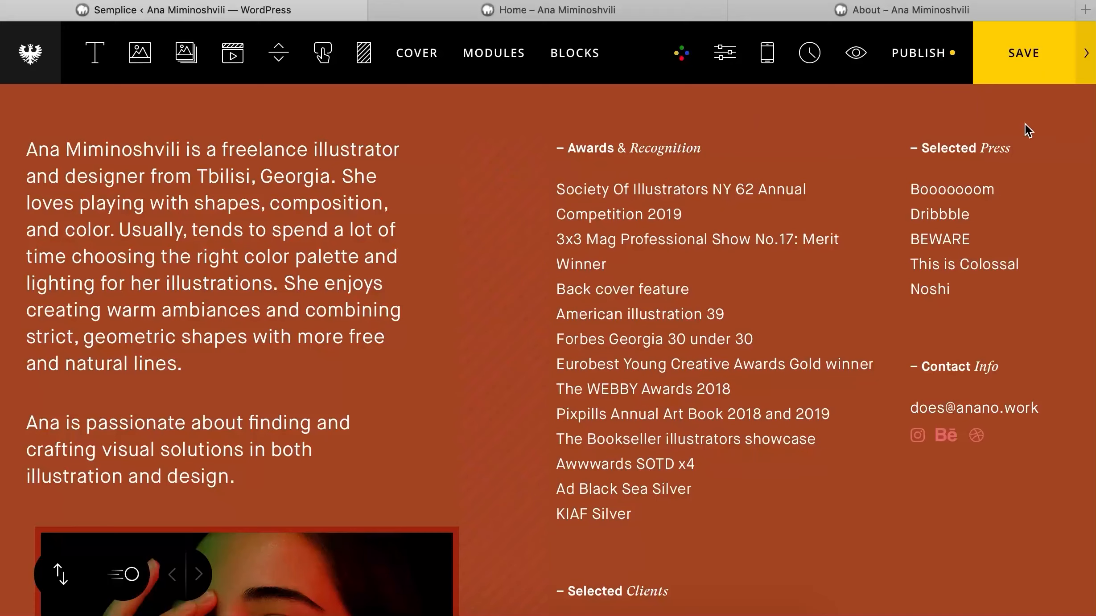
{"action": "left_click", "coordinate": [871, 58]}
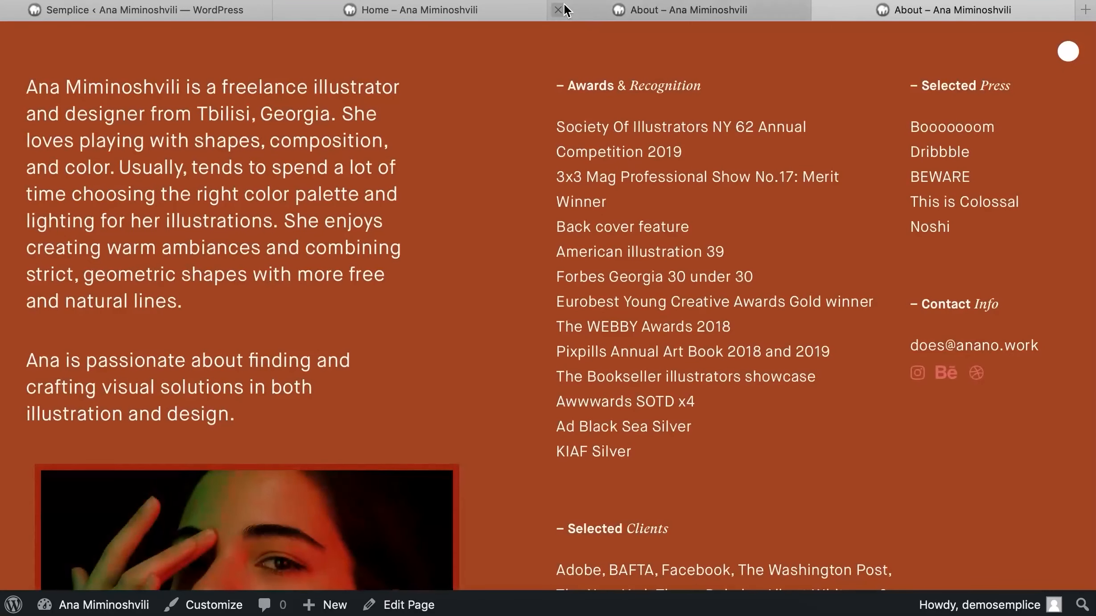
- Close the surplus Home and About preview tabs and look over the remaining About page
{"action": "left_click", "coordinate": [558, 10]}
{"action": "left_click", "coordinate": [283, 10]}
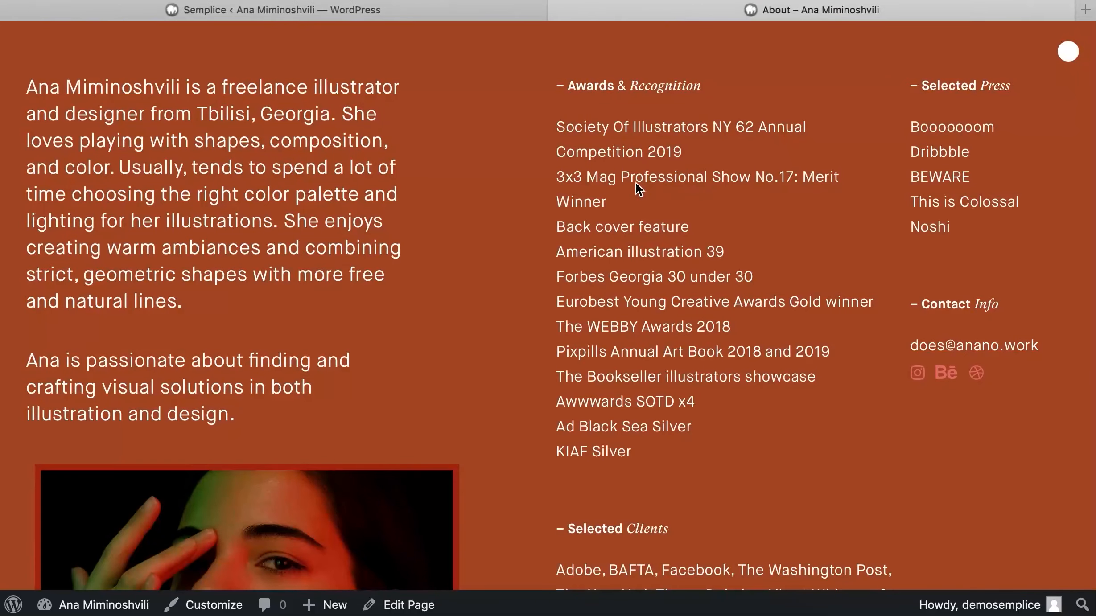
{"action": "scroll", "coordinate": [636, 183], "scroll_direction": "down", "scroll_amount": 7}
{"action": "scroll", "coordinate": [636, 183], "scroll_direction": "up", "scroll_amount": 7}
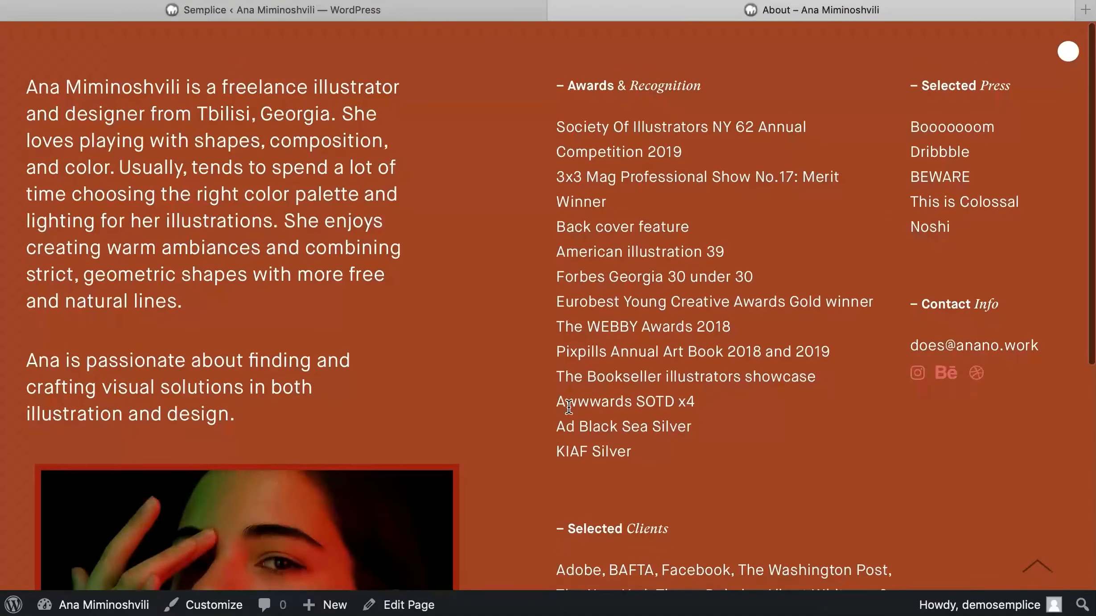
- Switch back to the Semplice editor and enable custom animations for the About page
{"action": "left_click", "coordinate": [457, 18]}
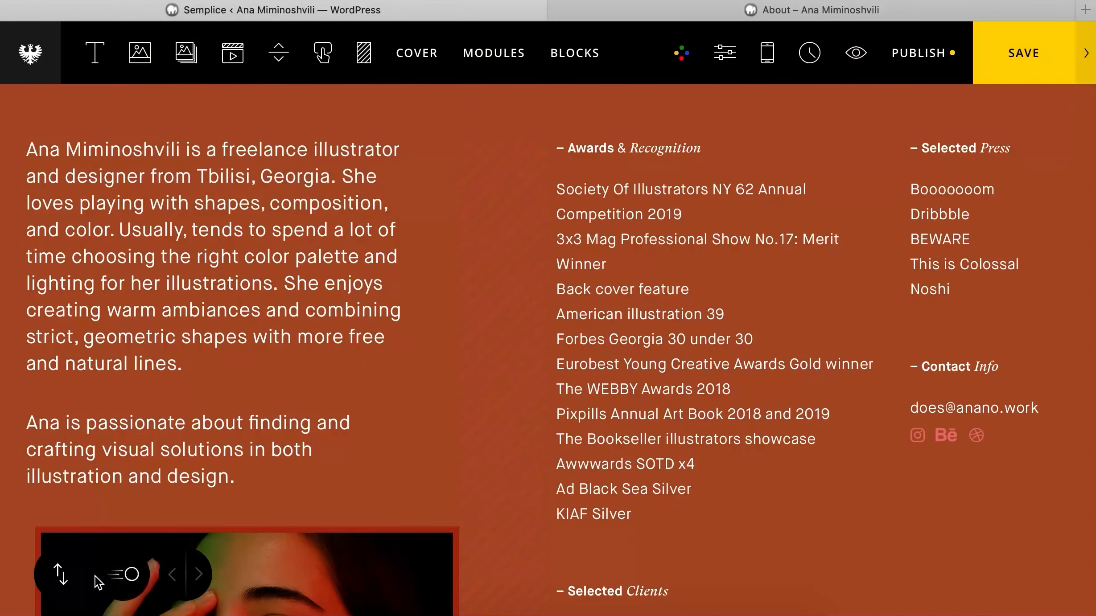
{"action": "left_click", "coordinate": [112, 580]}
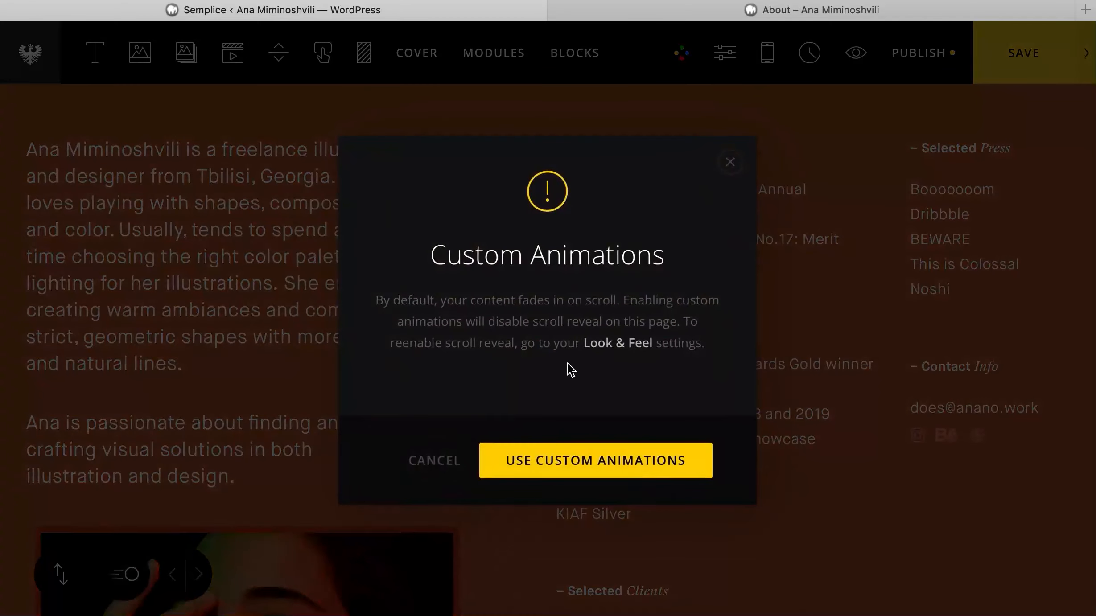
{"action": "left_click", "coordinate": [576, 463]}
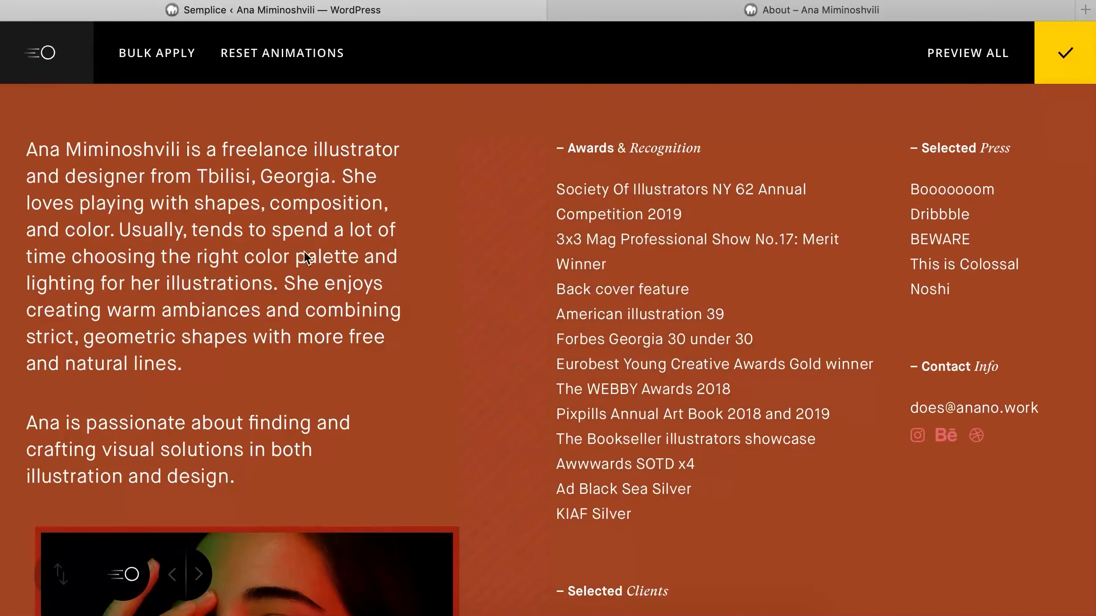
- Apply the Fade in left preset with the When in view trigger to the introduction text and preview it
{"action": "left_click", "coordinate": [261, 230]}
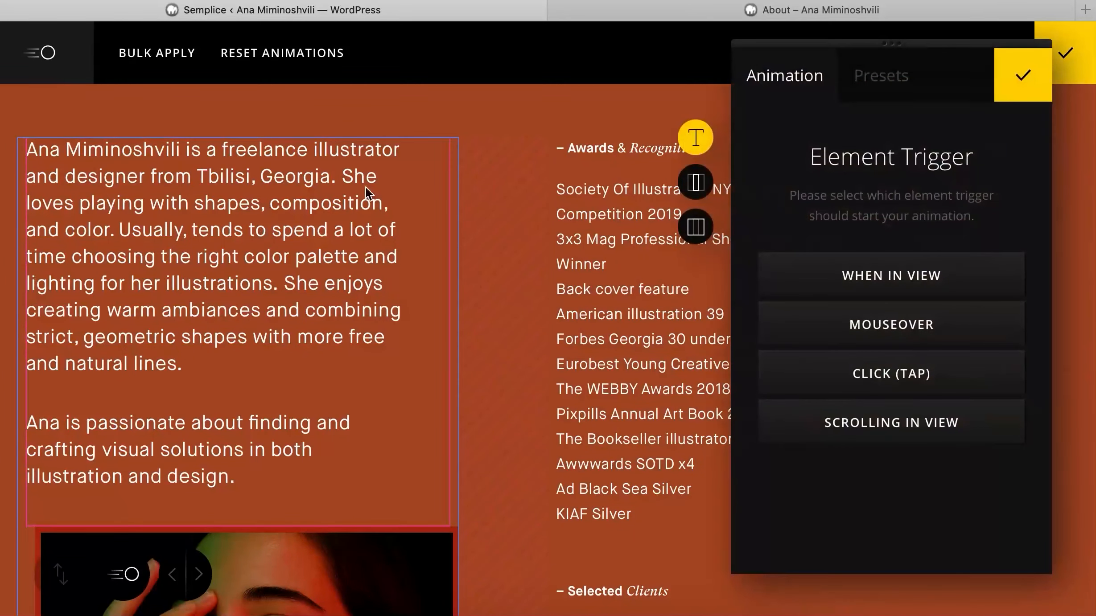
{"action": "left_click", "coordinate": [851, 275]}
{"action": "left_click", "coordinate": [885, 69]}
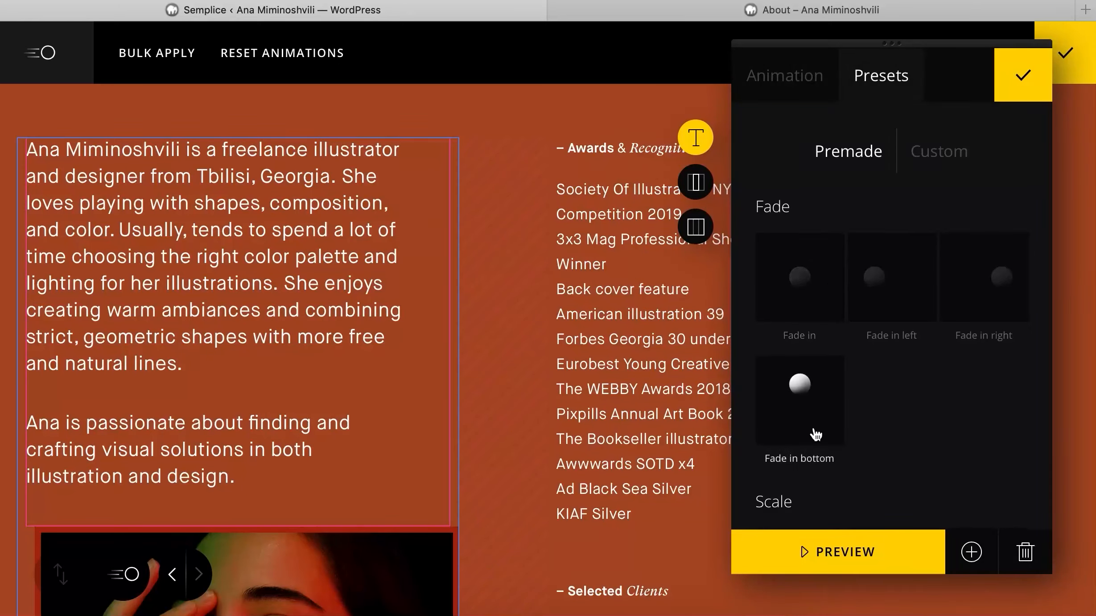
{"action": "left_click", "coordinate": [883, 290]}
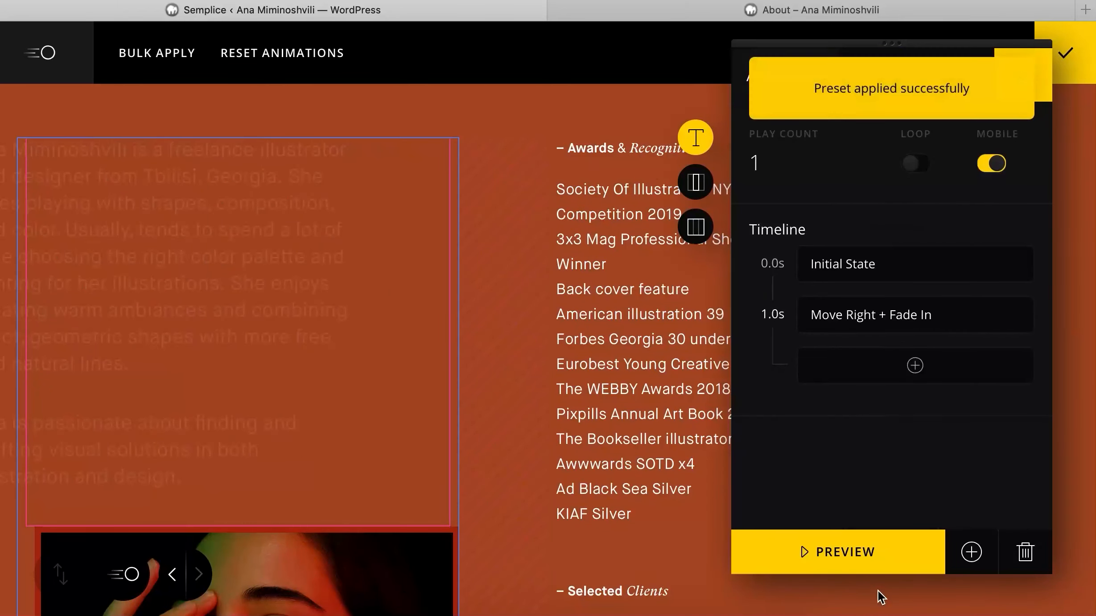
{"action": "left_click", "coordinate": [871, 554]}
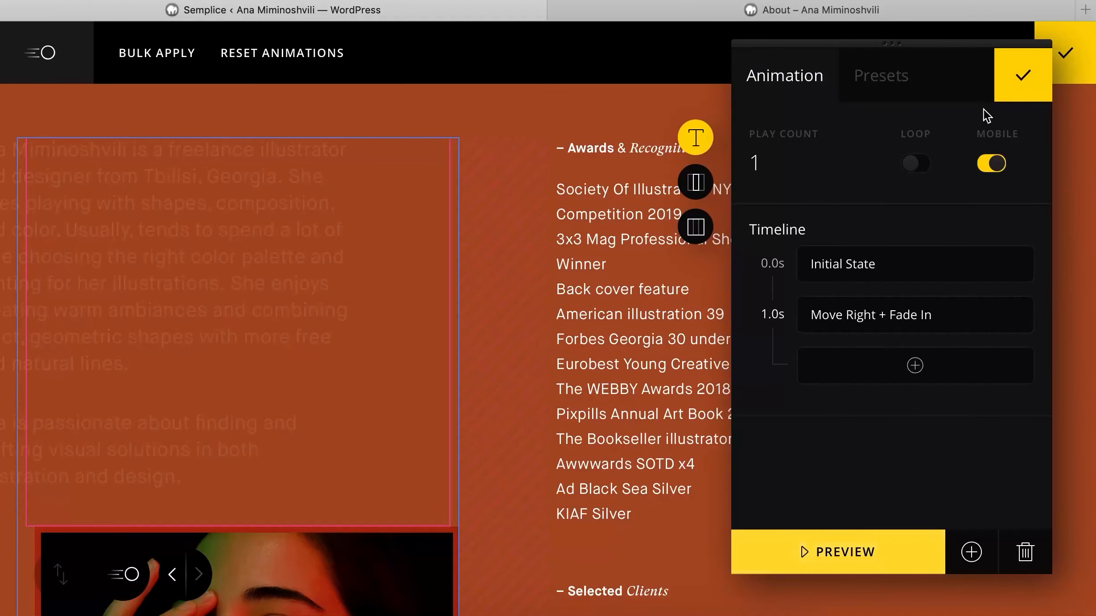
{"action": "left_click", "coordinate": [1042, 92]}
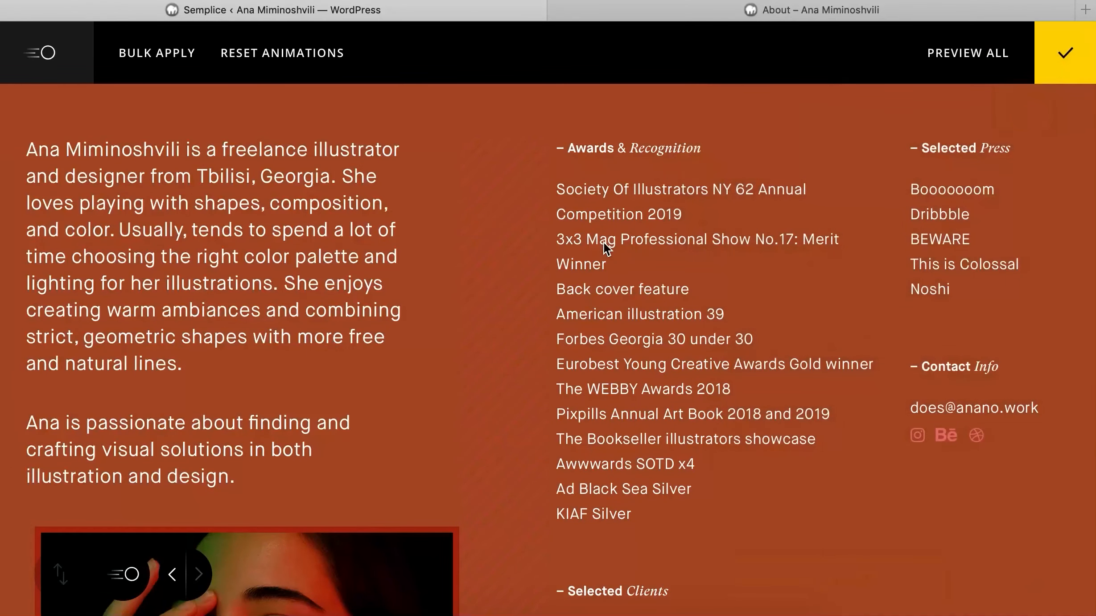
- Apply the Fade in preset with the When in view trigger to the portrait image and preview it
{"action": "scroll", "coordinate": [604, 242], "scroll_direction": "down", "scroll_amount": 5}
{"action": "left_click", "coordinate": [349, 385]}
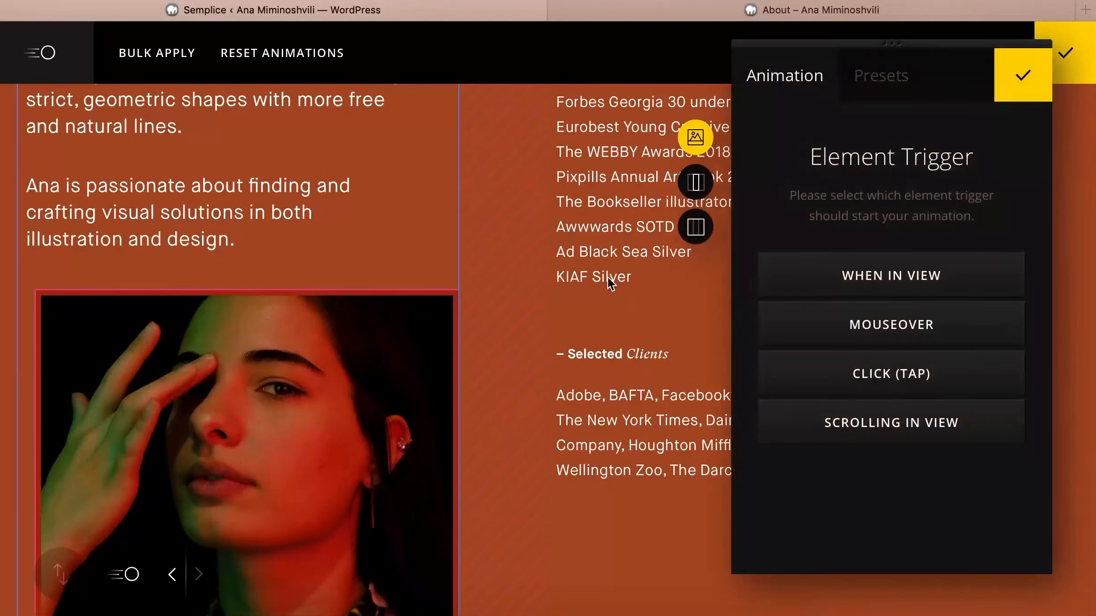
{"action": "left_click", "coordinate": [857, 274]}
{"action": "left_click", "coordinate": [872, 83]}
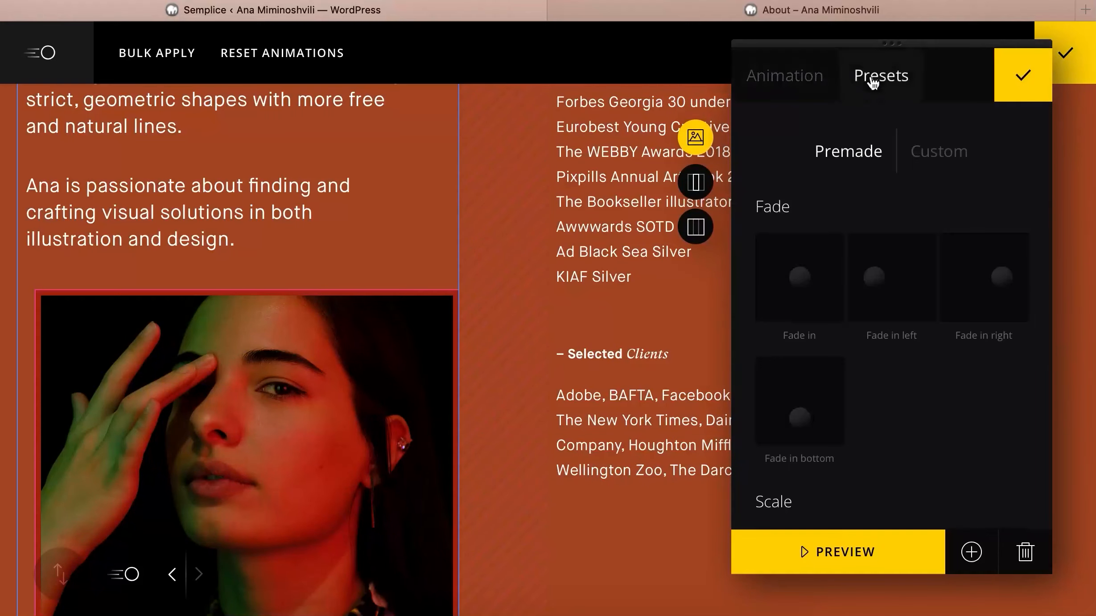
{"action": "left_click", "coordinate": [809, 312]}
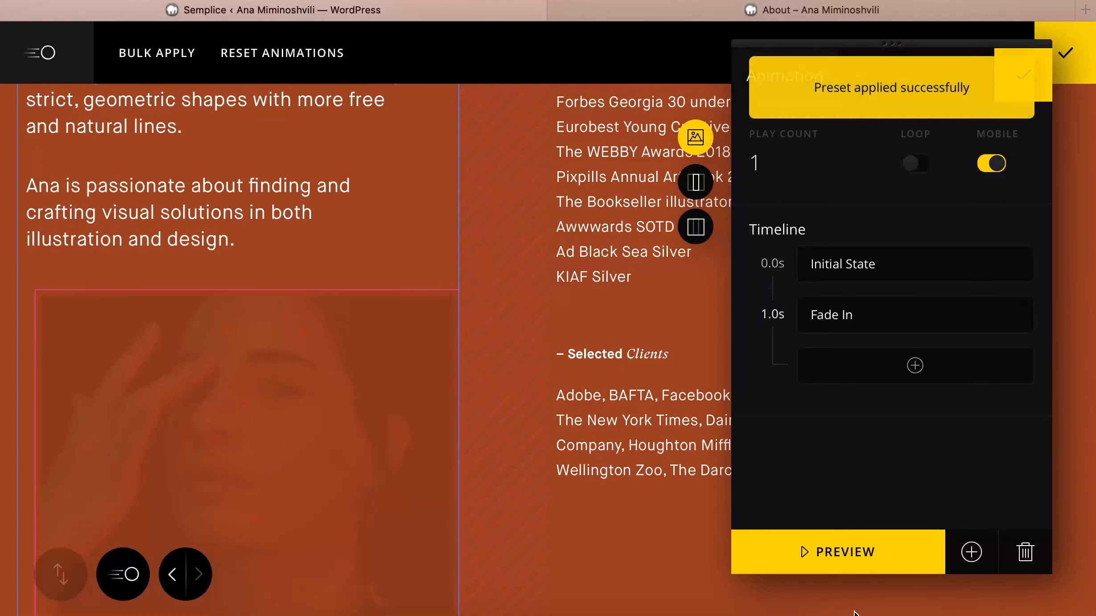
{"action": "left_click", "coordinate": [842, 551]}
{"action": "left_click", "coordinate": [1000, 93]}
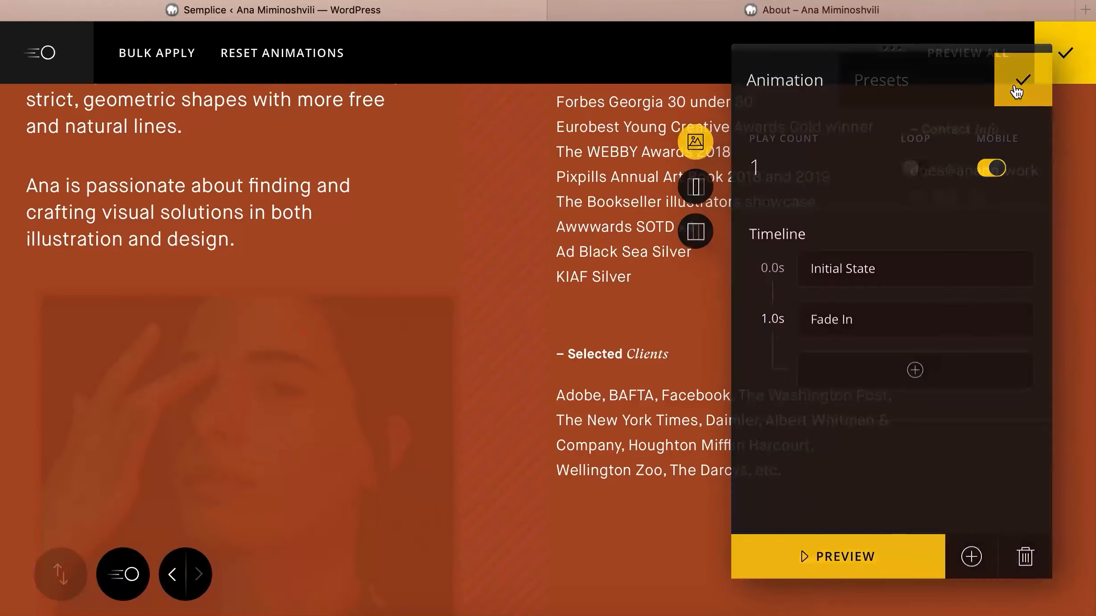
- Apply the Fade in left preset with the When in view trigger to the Awards & Recognition heading
{"action": "scroll", "coordinate": [712, 299], "scroll_direction": "up", "scroll_amount": 5}
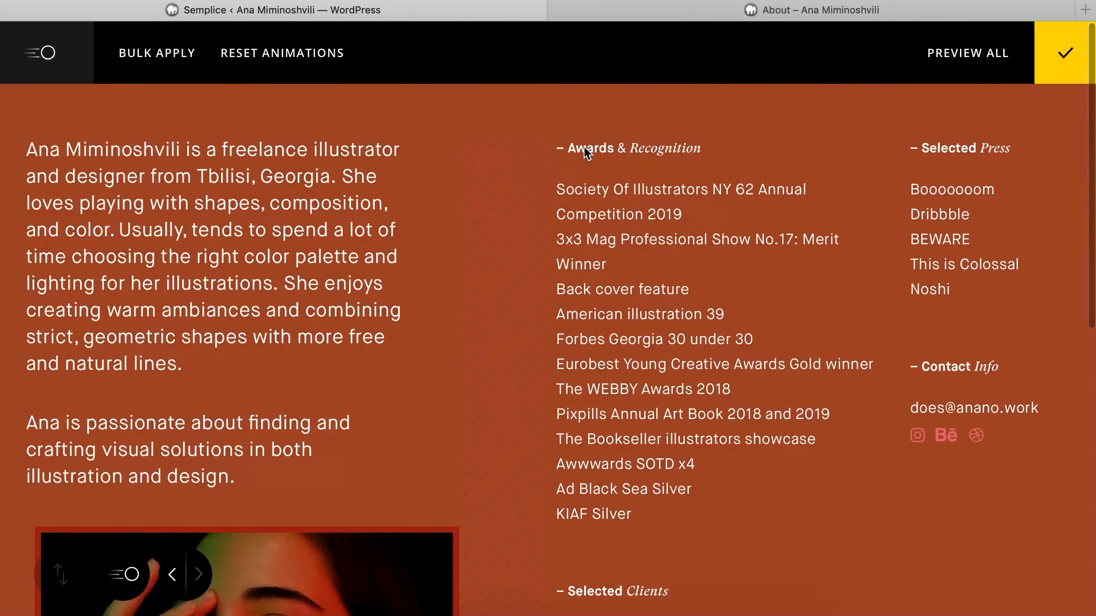
{"action": "left_click", "coordinate": [587, 153]}
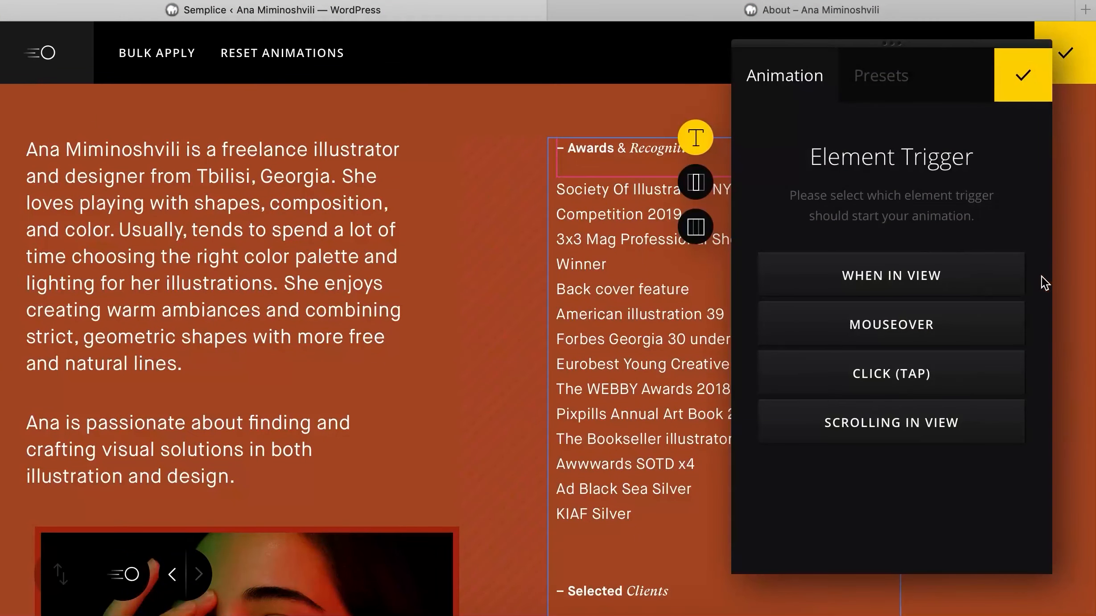
{"action": "left_click", "coordinate": [964, 277]}
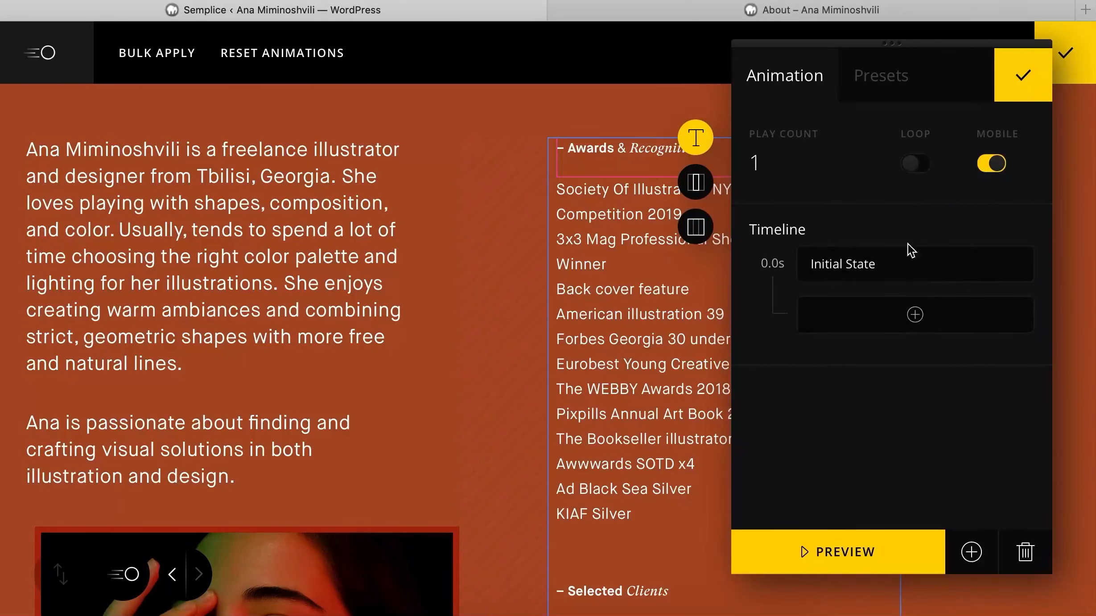
{"action": "left_click", "coordinate": [885, 96]}
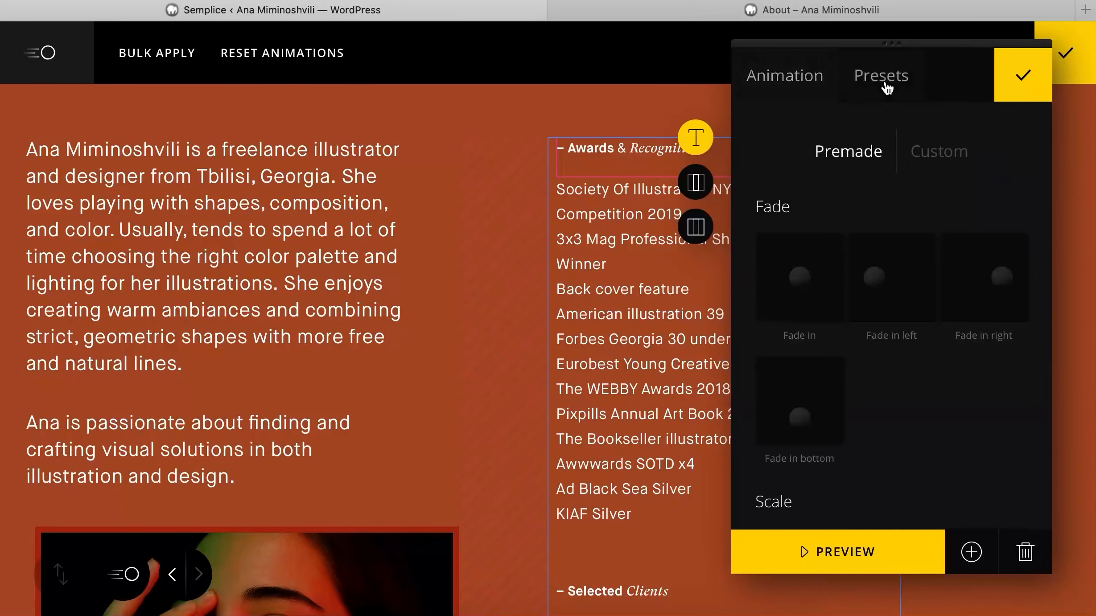
{"action": "left_click", "coordinate": [889, 322]}
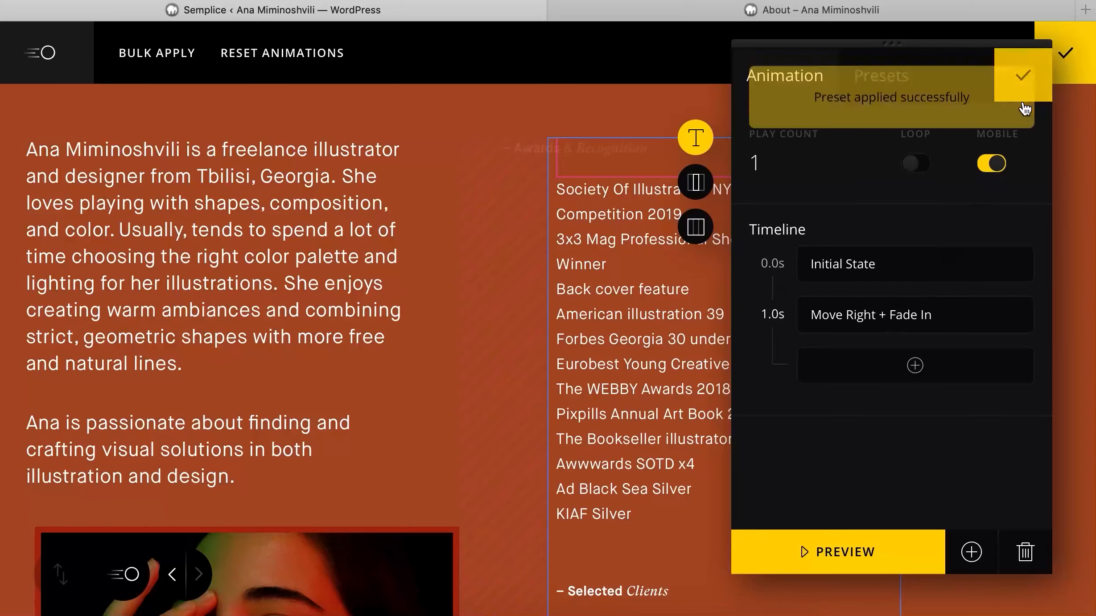
{"action": "left_click", "coordinate": [1017, 89]}
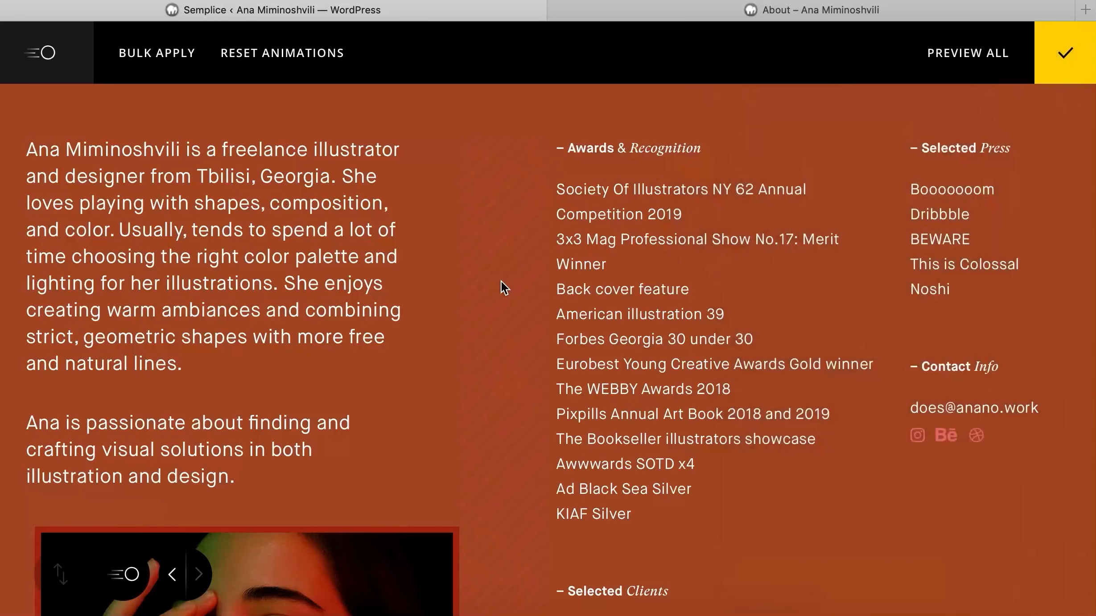
- Bulk apply the premade Fade in left preset, triggered when in view, to all text modules and preview all animations
{"action": "left_click", "coordinate": [159, 57]}
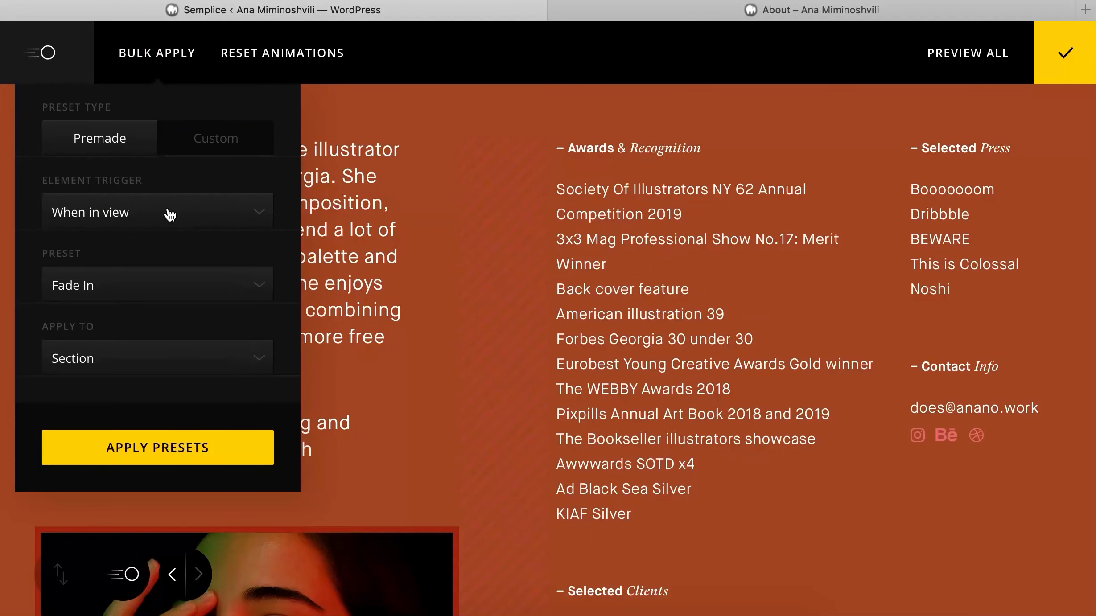
{"action": "scroll", "coordinate": [170, 214], "scroll_direction": "down", "scroll_amount": 2}
{"action": "left_click", "coordinate": [155, 353]}
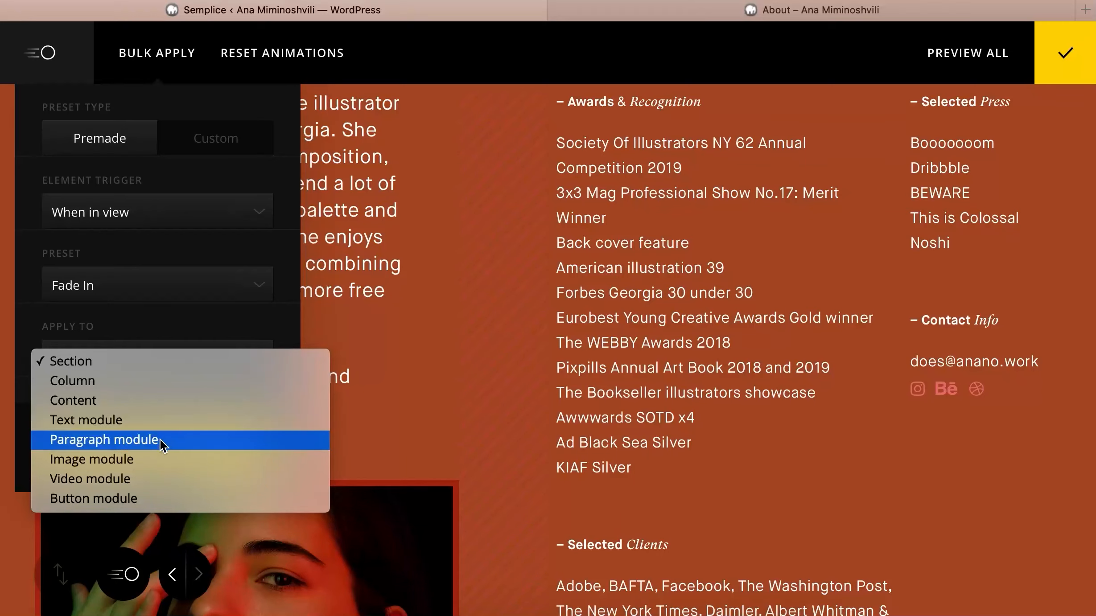
{"action": "left_click", "coordinate": [152, 420]}
{"action": "left_click", "coordinate": [147, 285]}
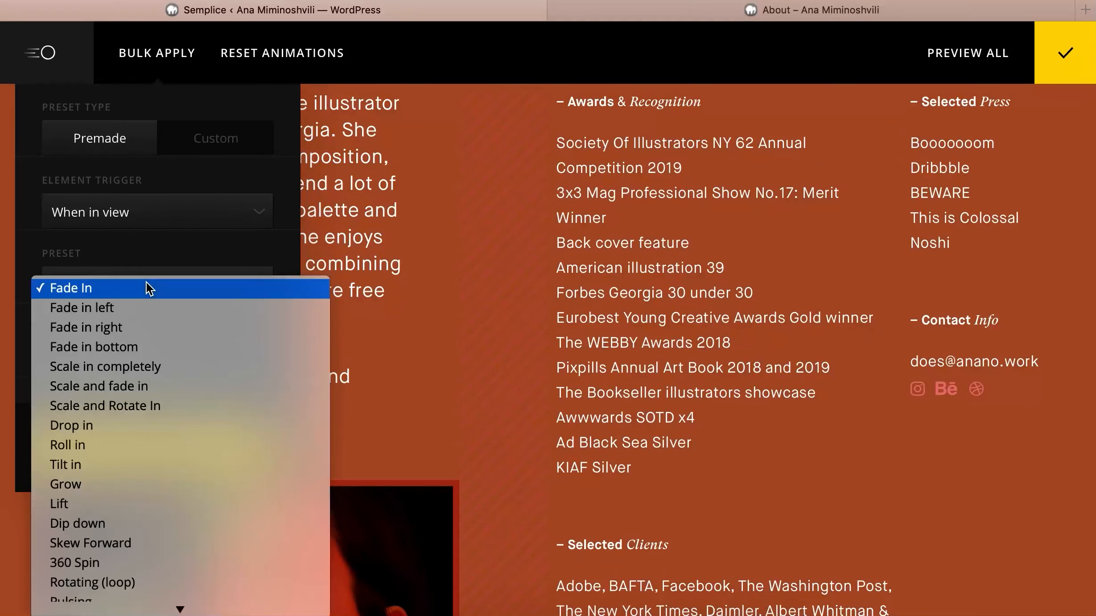
{"action": "left_click", "coordinate": [152, 306]}
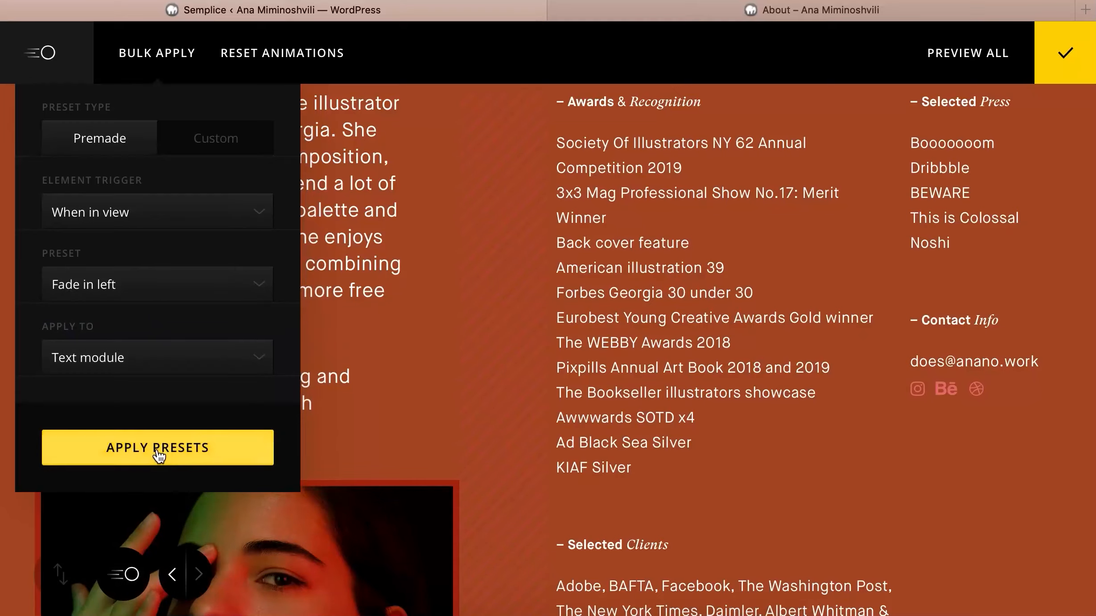
{"action": "left_click", "coordinate": [158, 448]}
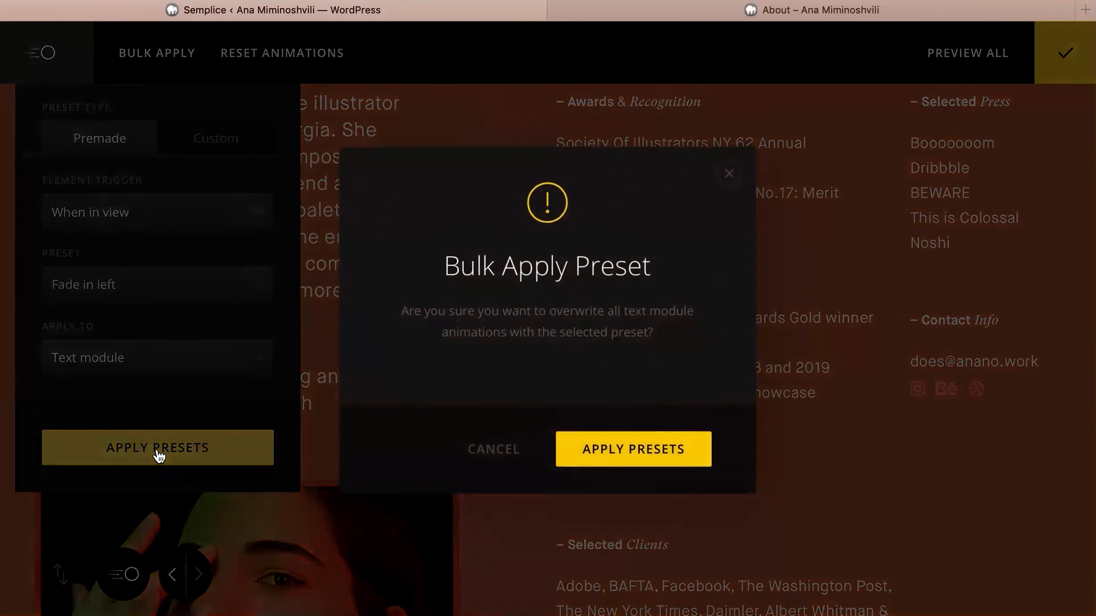
{"action": "left_click", "coordinate": [614, 452]}
{"action": "scroll", "coordinate": [816, 201], "scroll_direction": "up", "scroll_amount": 2}
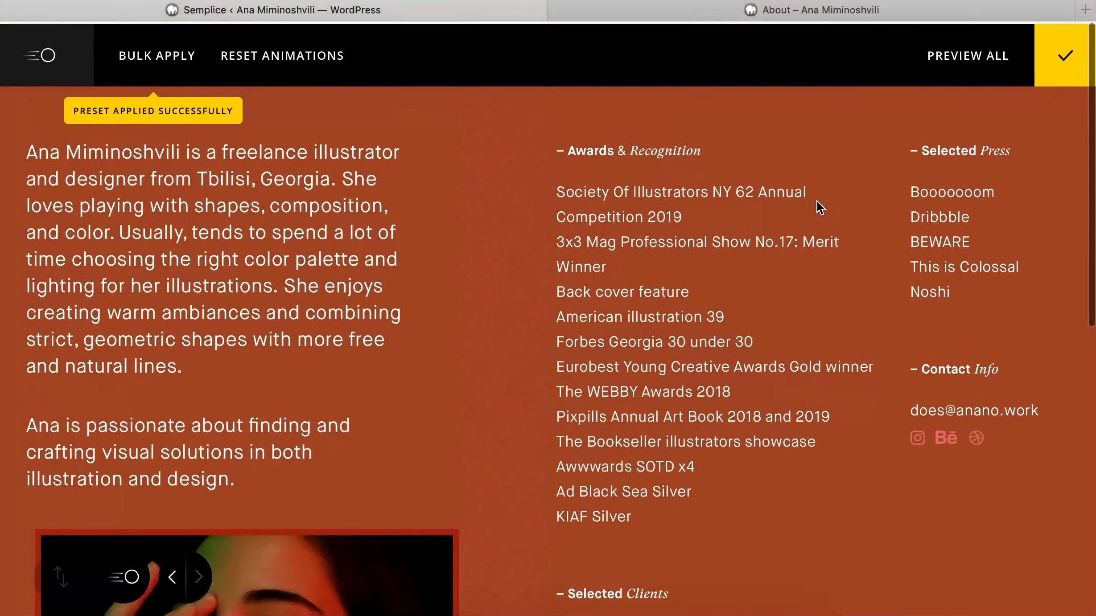
{"action": "left_click", "coordinate": [970, 52]}
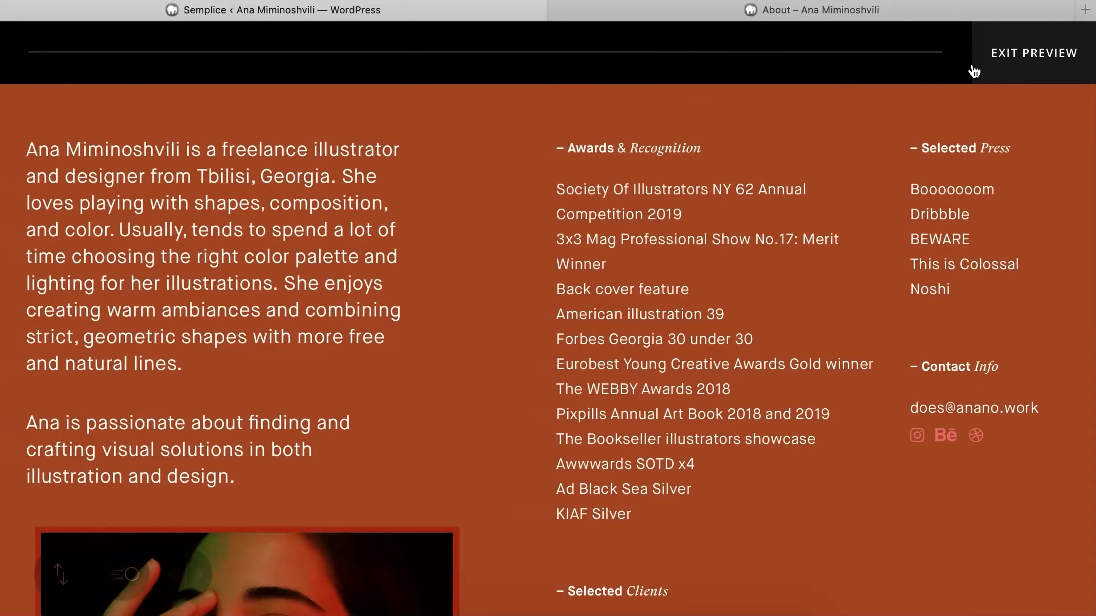
{"action": "left_click", "coordinate": [1046, 51]}
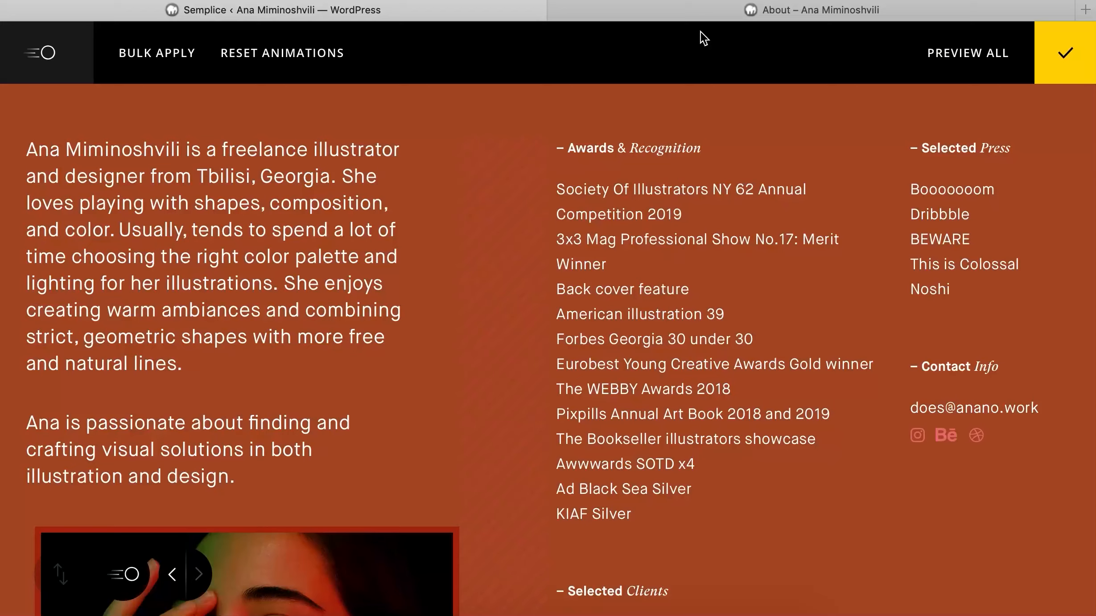
- Set the delay of the Awards & Recognition heading's Move Right + Fade In animation to 100
{"action": "left_click", "coordinate": [670, 148]}
{"action": "left_click", "coordinate": [925, 315]}
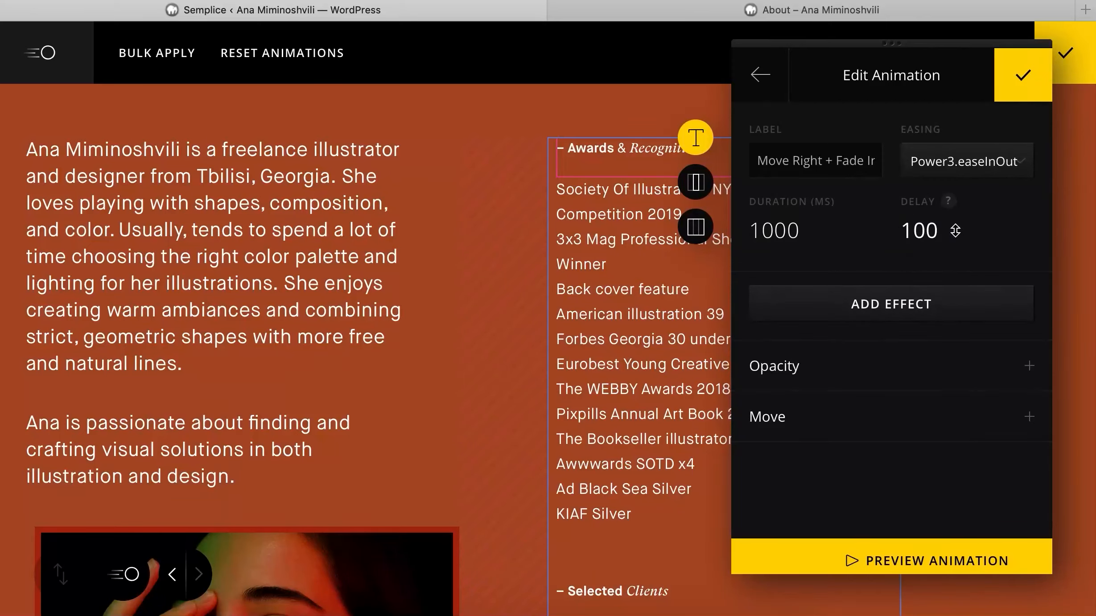
{"action": "left_click_drag", "start_coordinate": [955, 230], "coordinate": [832, 223]}
{"action": "type", "text": "10"}
{"action": "left_click", "coordinate": [1018, 96]}
- Set the delay of the Move Right + Fade In animation to 100 for the awards list text
{"action": "left_click", "coordinate": [730, 240]}
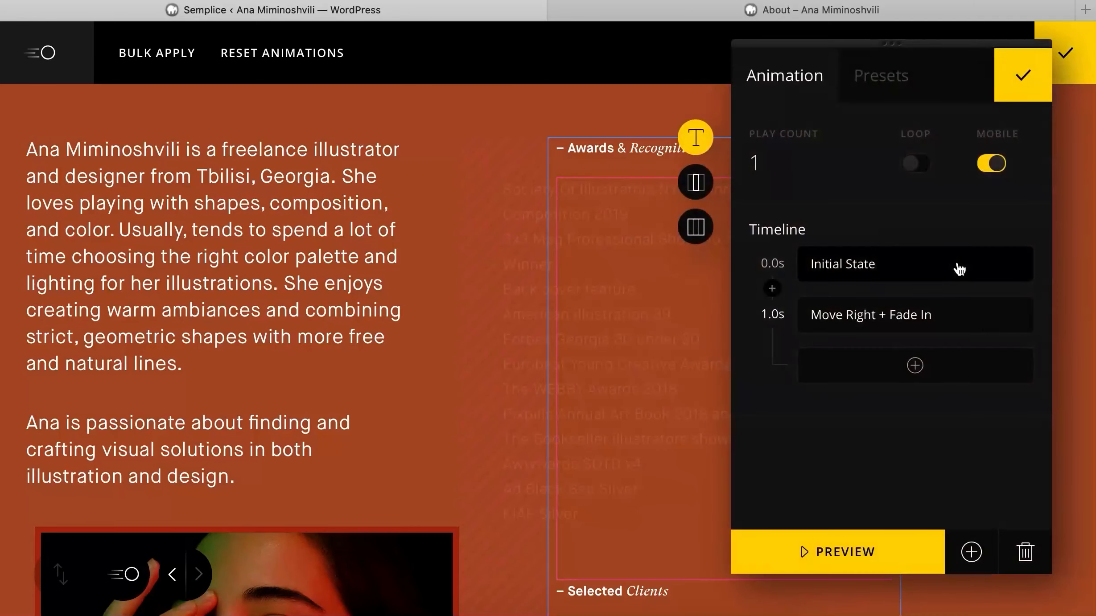
{"action": "left_click", "coordinate": [959, 269]}
{"action": "left_click", "coordinate": [757, 76]}
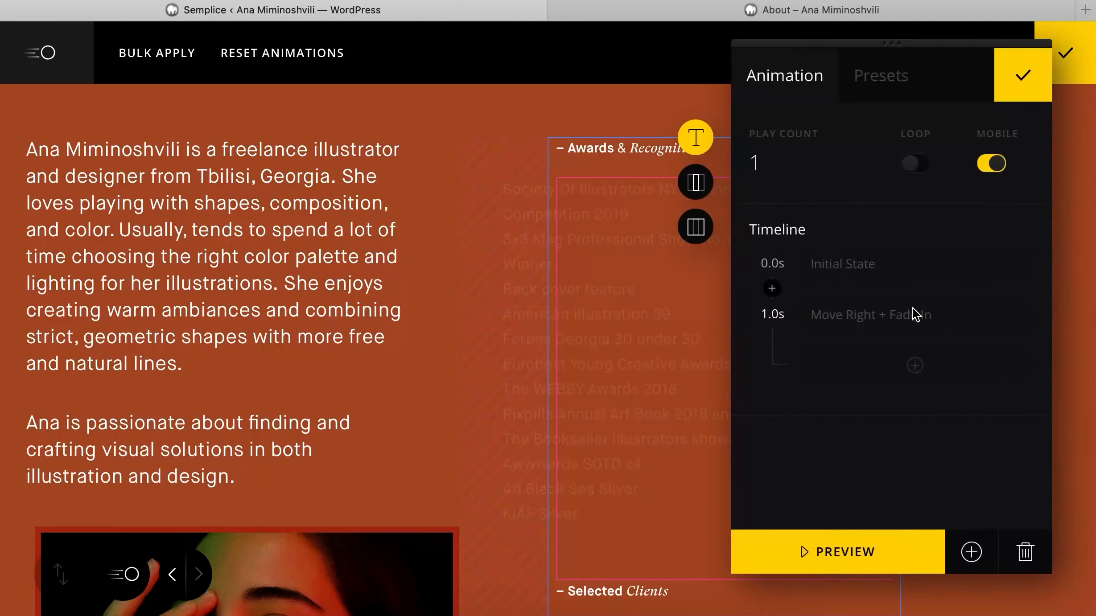
{"action": "left_click", "coordinate": [914, 314]}
{"action": "left_click", "coordinate": [942, 240]}
{"action": "type", "text": "100"}
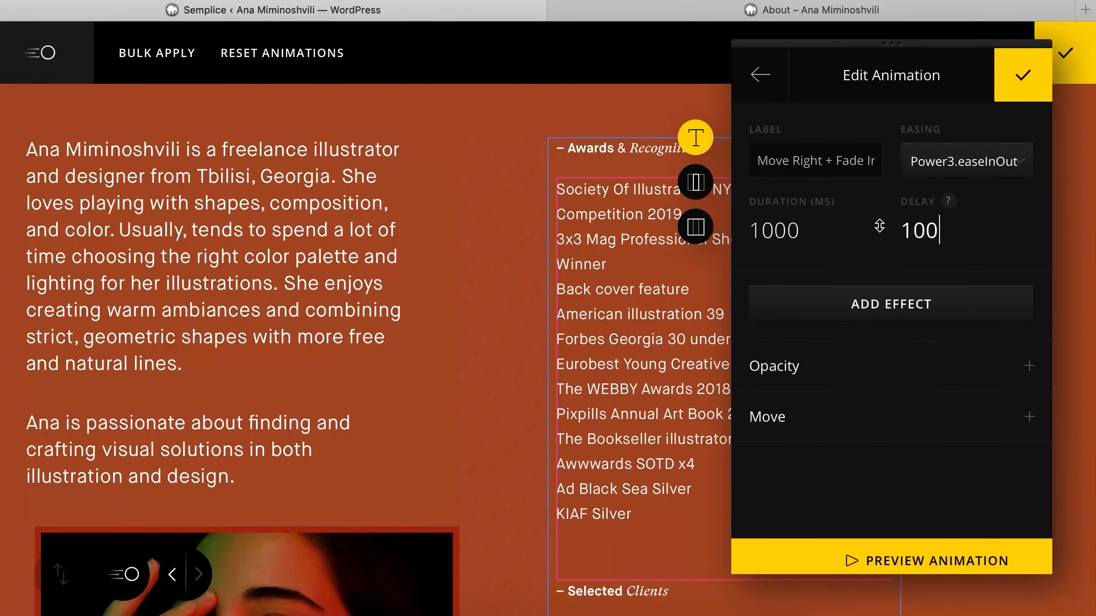
{"action": "left_click", "coordinate": [1006, 98]}
- Set the delay of the Selected Clients heading's Move Right + Fade In animation to 100
{"action": "scroll", "coordinate": [682, 285], "scroll_direction": "down", "scroll_amount": 5}
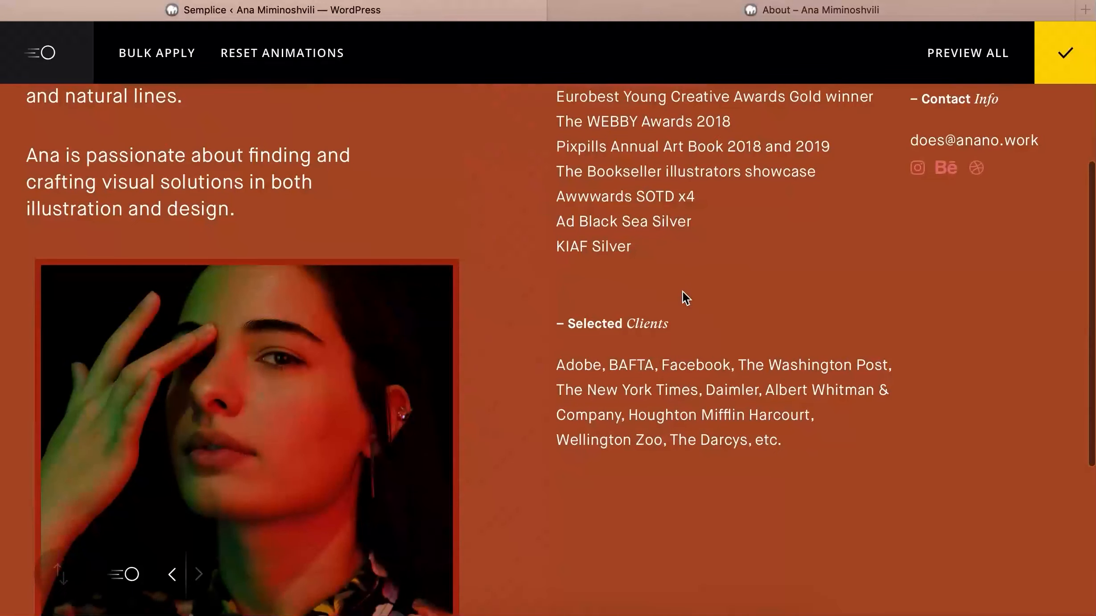
{"action": "left_click", "coordinate": [679, 323]}
{"action": "left_click", "coordinate": [896, 309]}
{"action": "left_click", "coordinate": [916, 219]}
{"action": "type", "text": "100"}
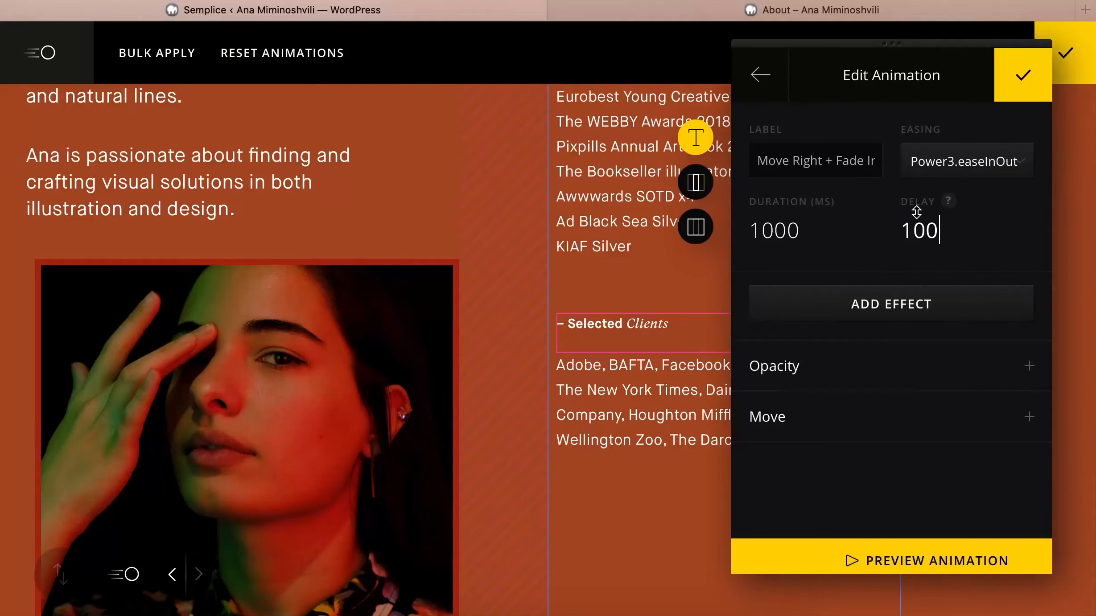
{"action": "left_click", "coordinate": [1022, 74]}
- Set the delay of the clients list text's Move Right + Fade In animation to 100 and preview all animations
{"action": "left_click", "coordinate": [809, 401]}
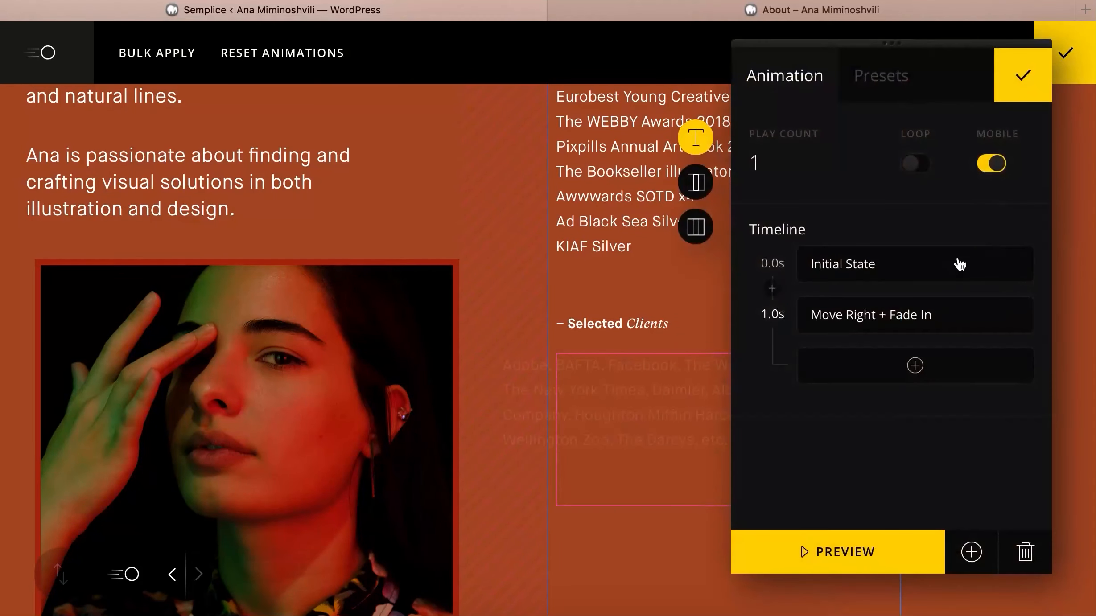
{"action": "left_click", "coordinate": [942, 308]}
{"action": "left_click", "coordinate": [911, 230]}
{"action": "type", "text": "100"}
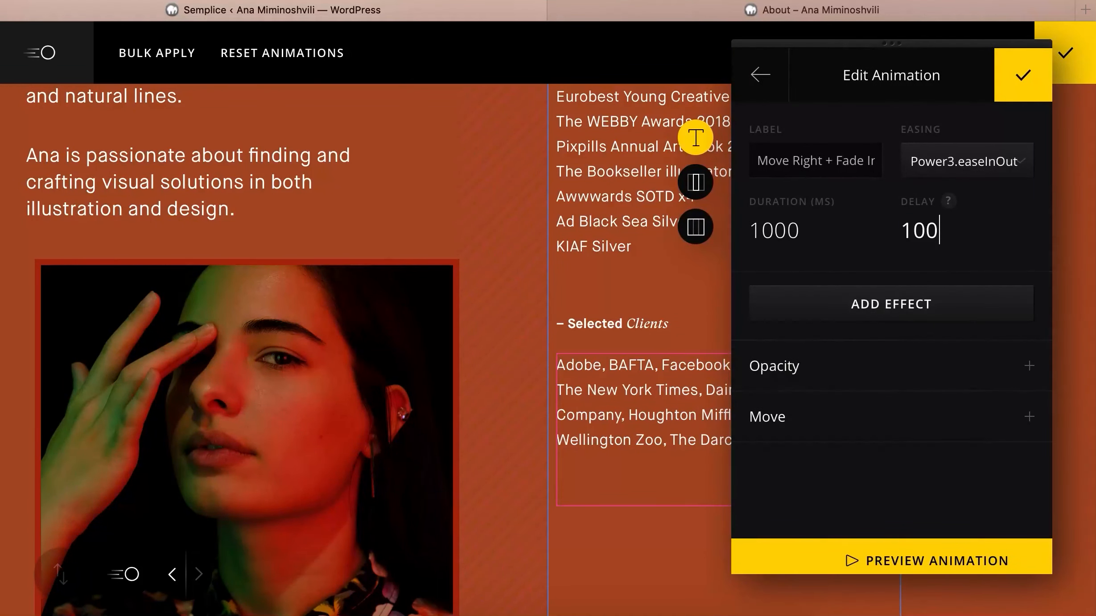
{"action": "left_click", "coordinate": [1014, 87]}
{"action": "scroll", "coordinate": [1005, 334], "scroll_direction": "up", "scroll_amount": 10}
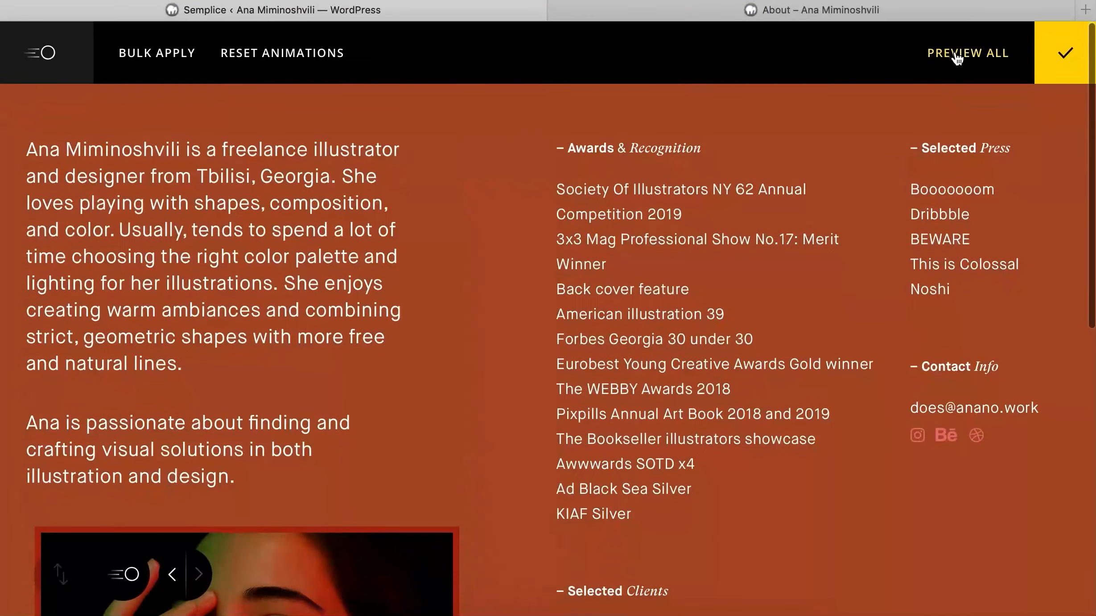
{"action": "left_click", "coordinate": [975, 52]}
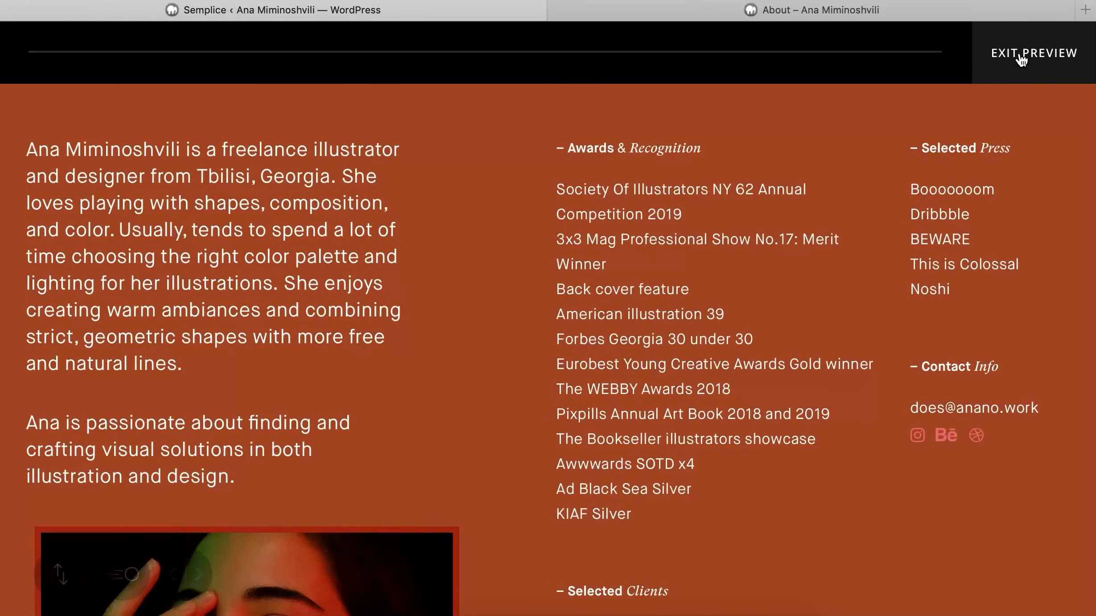
{"action": "left_click", "coordinate": [1021, 59]}
- Set the delay of the Selected Press heading's Move Right + Fade In animation to 200
{"action": "left_click", "coordinate": [992, 146]}
{"action": "left_click", "coordinate": [954, 304]}
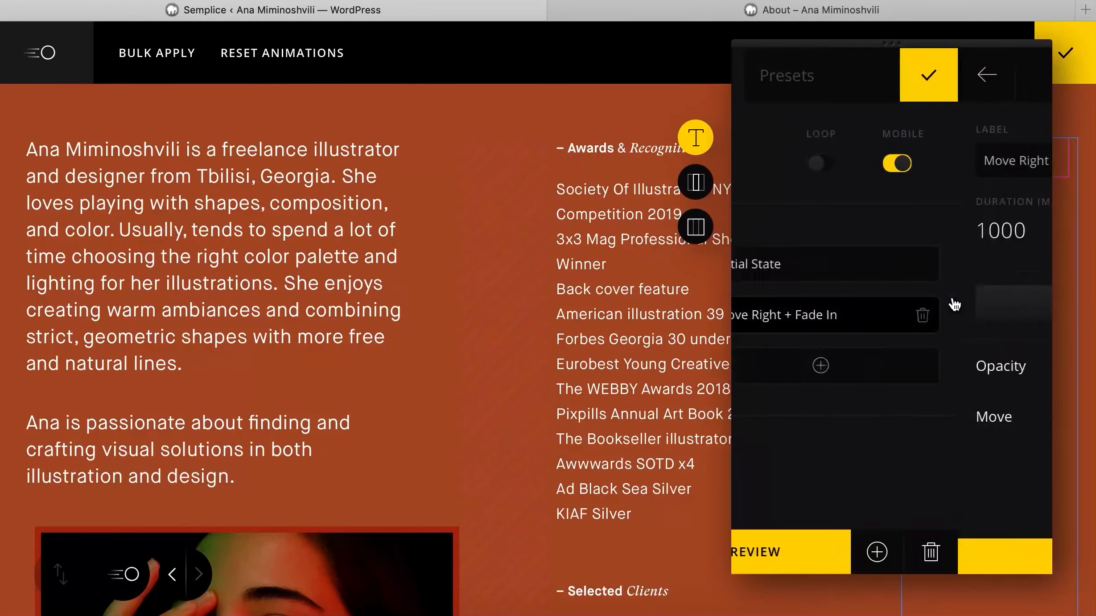
{"action": "double_click", "coordinate": [909, 231]}
{"action": "type", "text": "200"}
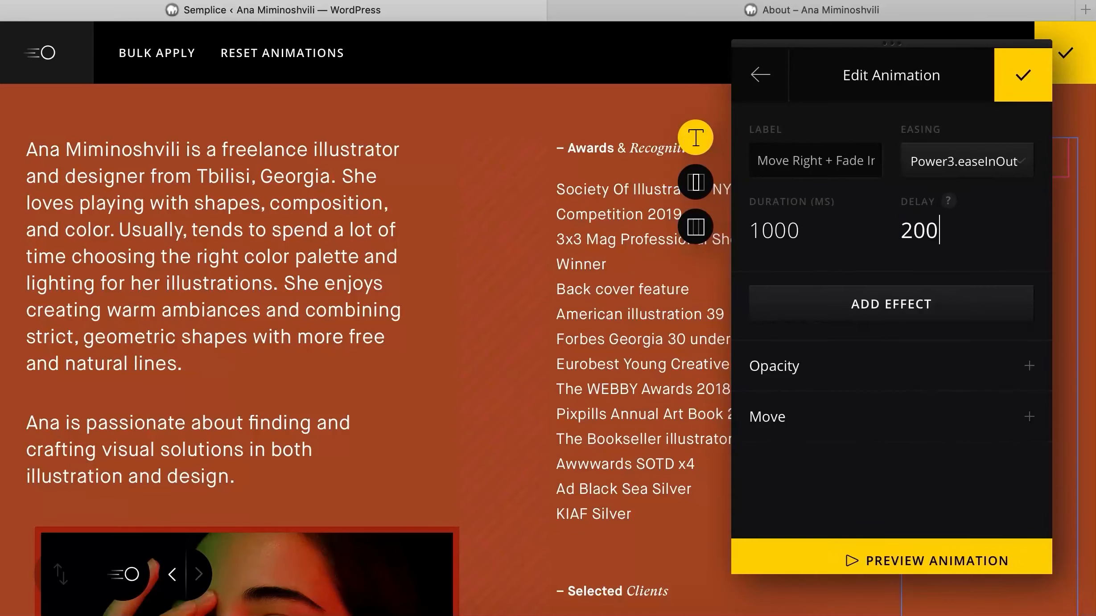
{"action": "left_click", "coordinate": [1012, 95]}
- Set the delay of the Move Right + Fade In animation to 200 for the press list text
{"action": "left_click", "coordinate": [1000, 205]}
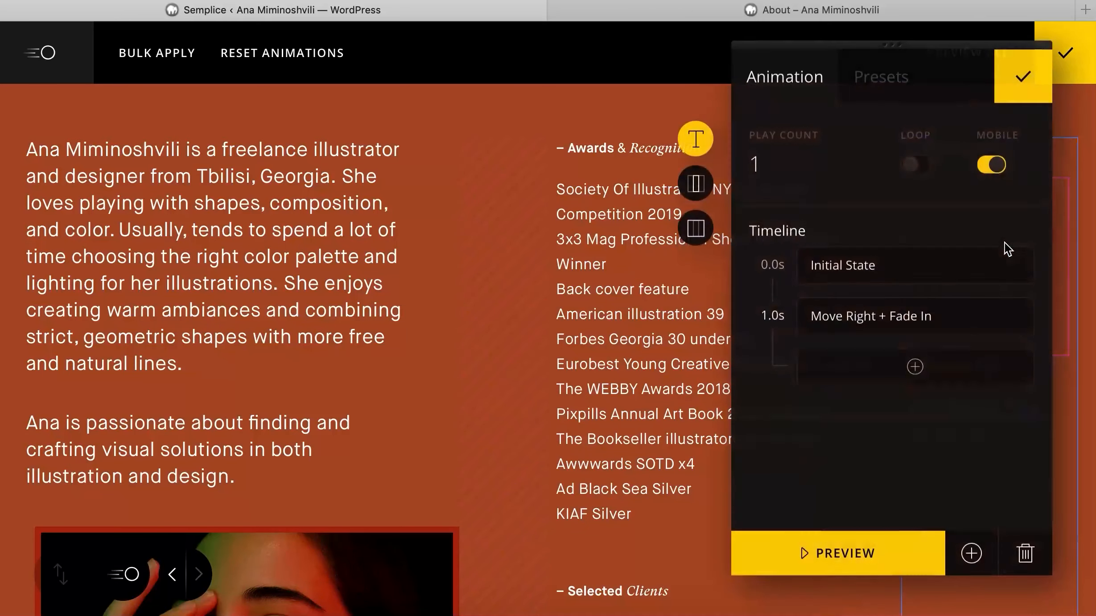
{"action": "left_click", "coordinate": [959, 322]}
{"action": "double_click", "coordinate": [911, 228]}
{"action": "type", "text": "200"}
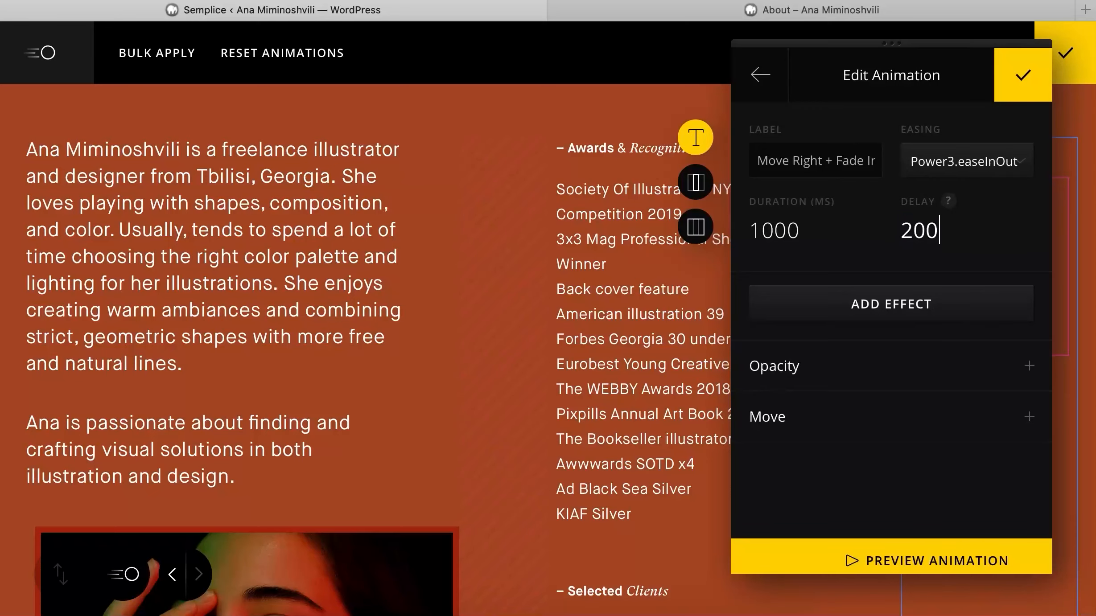
{"action": "left_click", "coordinate": [1027, 80]}
- Set the delay of the Contact Info heading's Move Right + Fade In animation to 200
{"action": "left_click", "coordinate": [961, 357]}
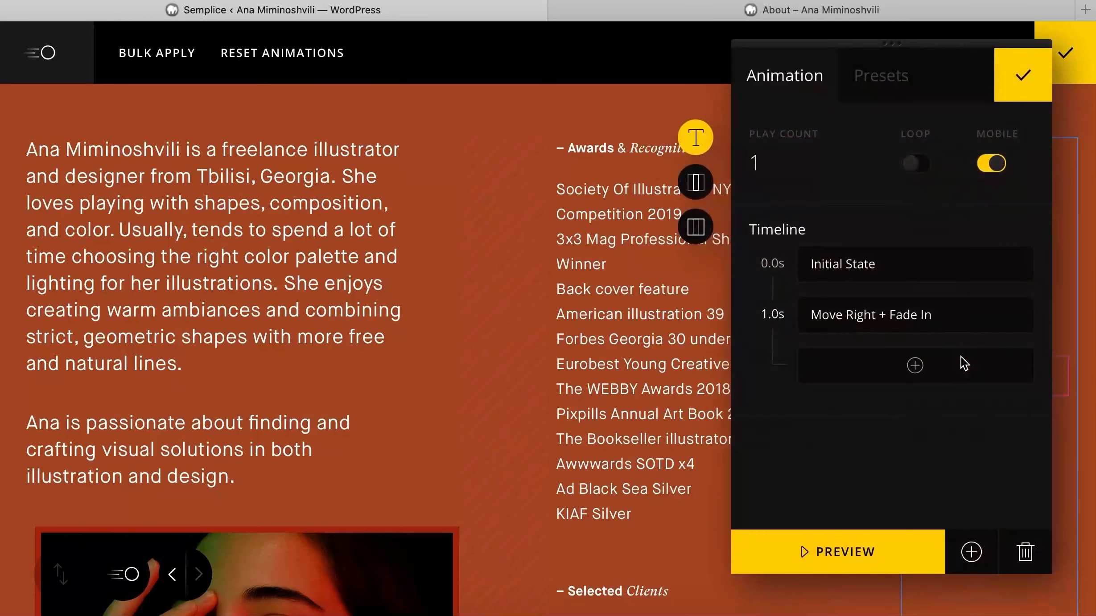
{"action": "left_click", "coordinate": [868, 303]}
{"action": "double_click", "coordinate": [955, 220]}
{"action": "type", "text": "200"}
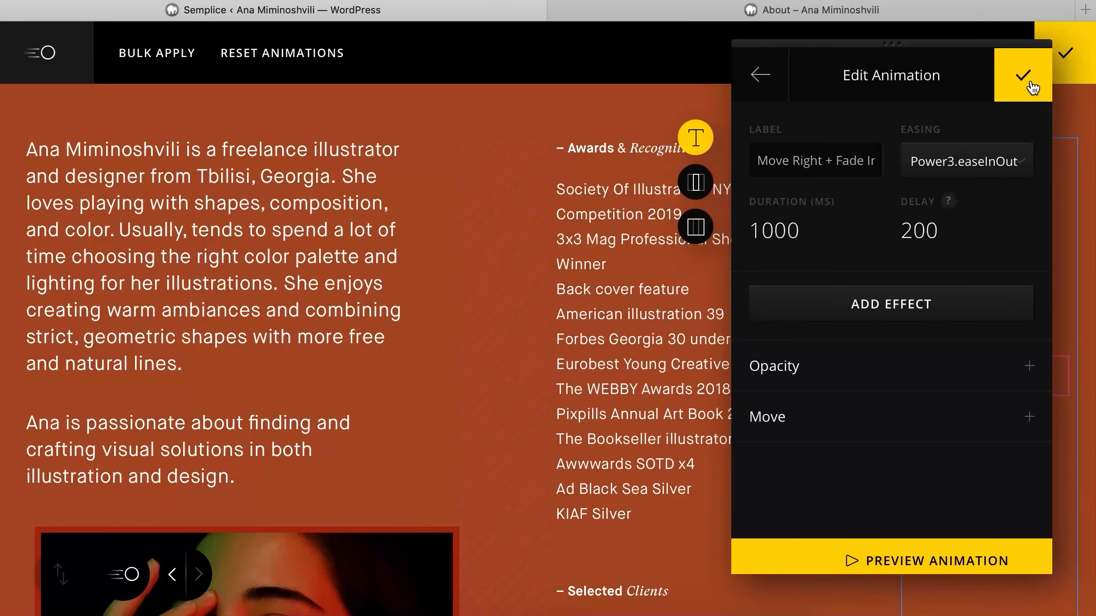
{"action": "left_click", "coordinate": [1030, 87]}
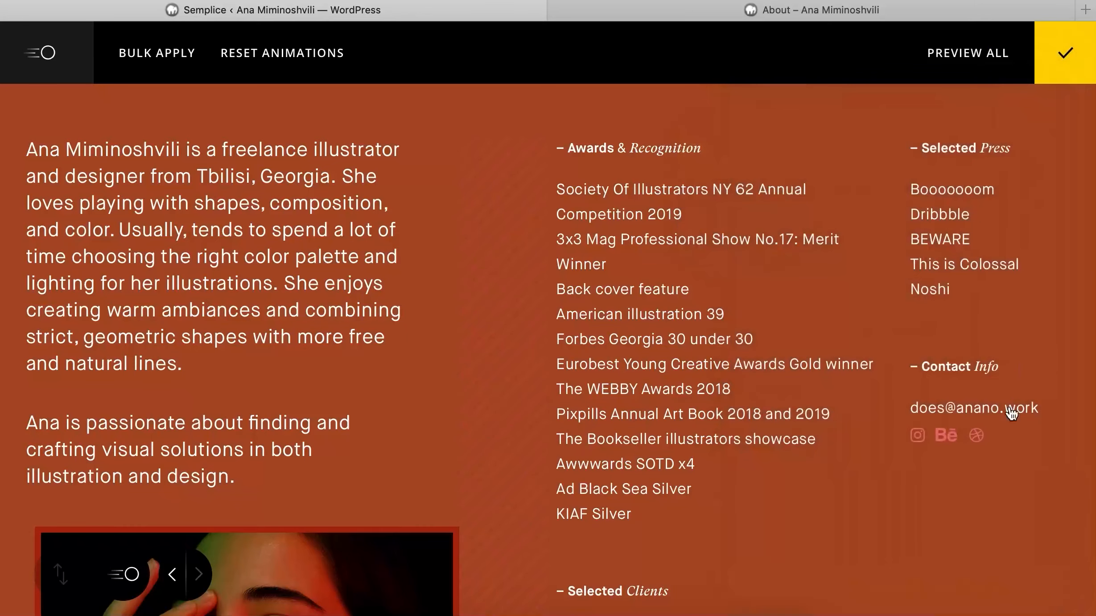
- Give the social icons the premade Fade in preset, triggered when in view, with a delay of 200
{"action": "left_click", "coordinate": [975, 437]}
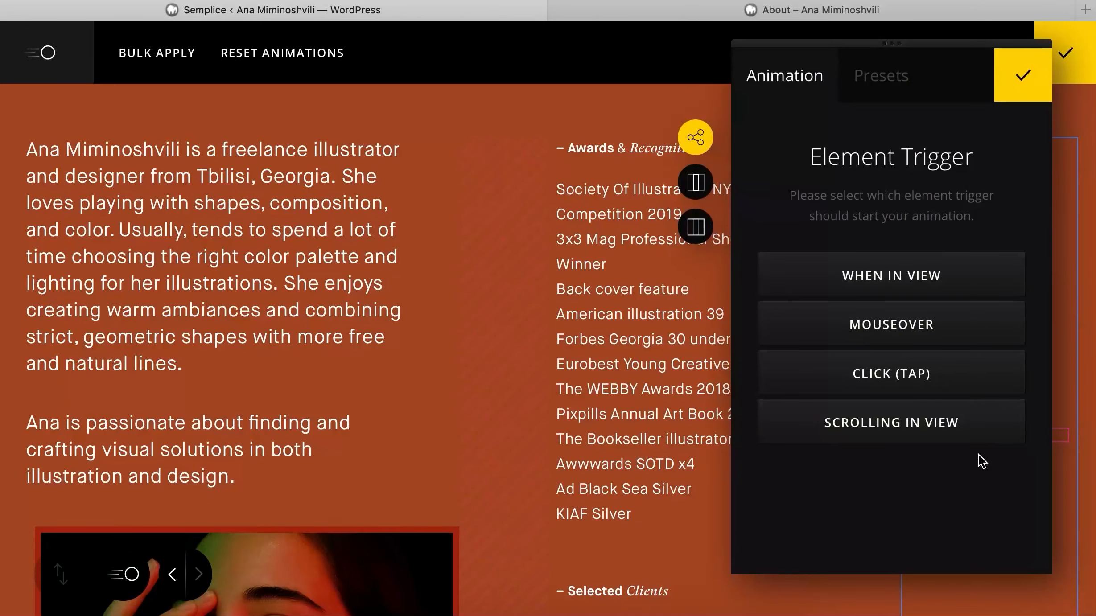
{"action": "left_click", "coordinate": [912, 276]}
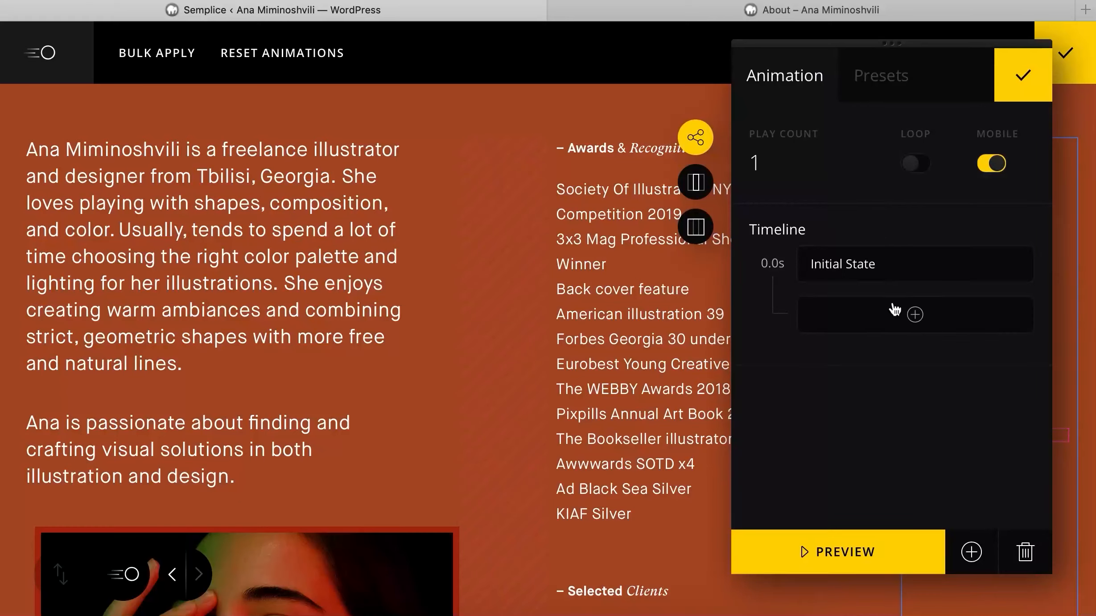
{"action": "left_click", "coordinate": [880, 94]}
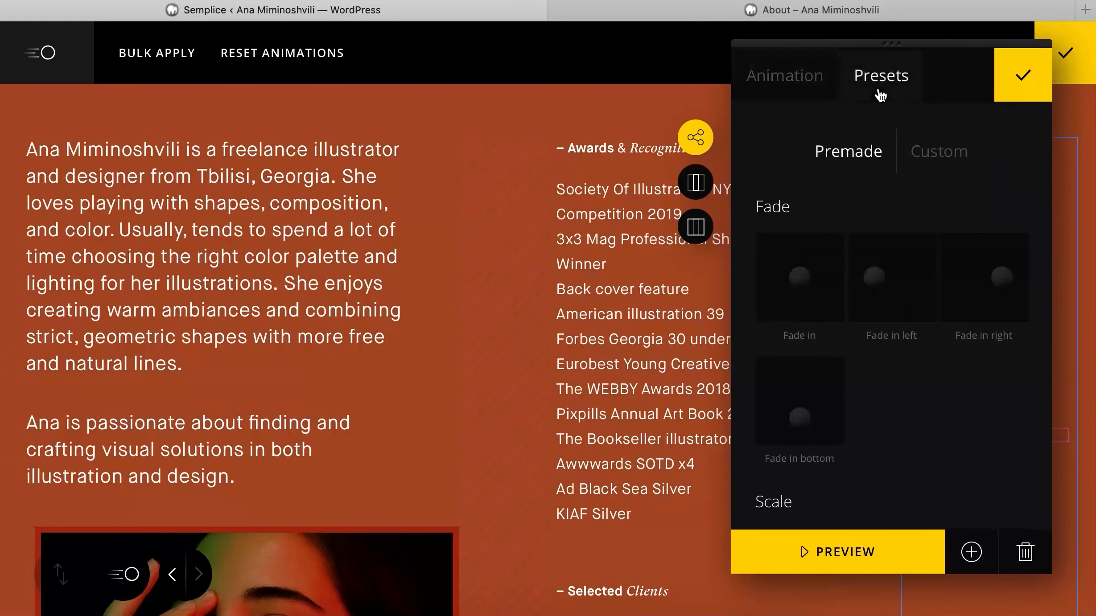
{"action": "left_click", "coordinate": [810, 330]}
{"action": "left_click", "coordinate": [826, 317]}
{"action": "left_click", "coordinate": [941, 233]}
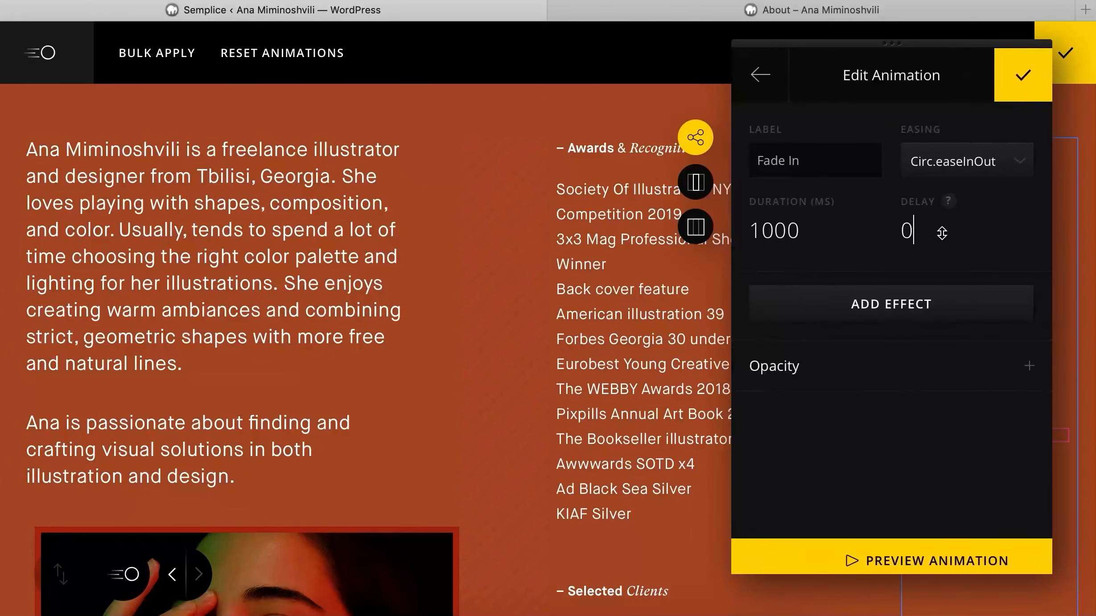
{"action": "key", "text": "BackSpace"}
{"action": "type", "text": "200"}
{"action": "left_click", "coordinate": [1009, 89]}
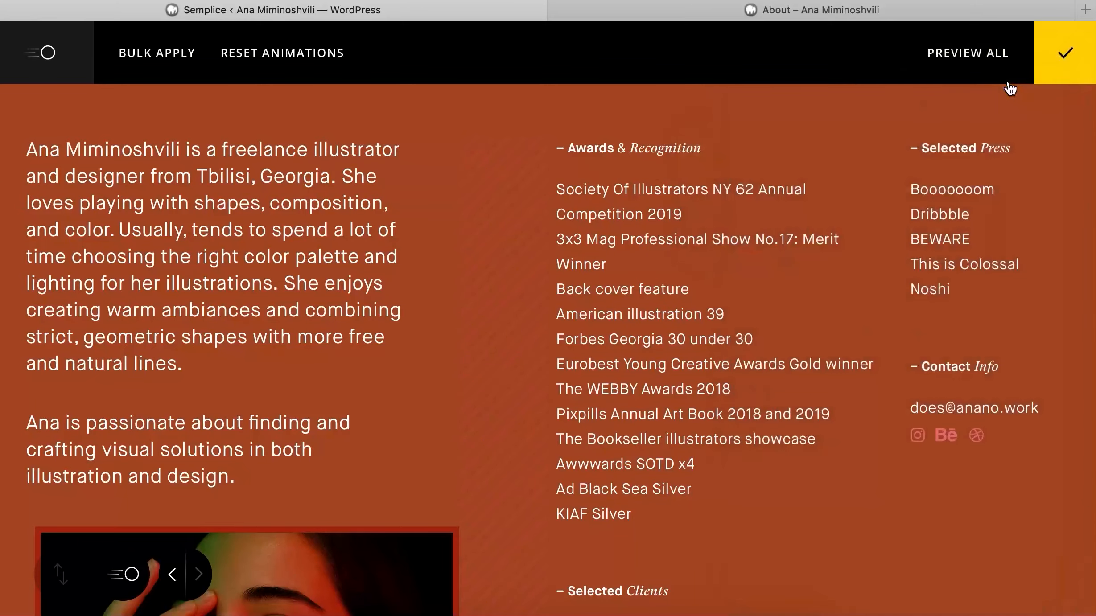
- Preview all animations on the About page twice, checking the content further down the page as well
{"action": "left_click", "coordinate": [985, 68]}
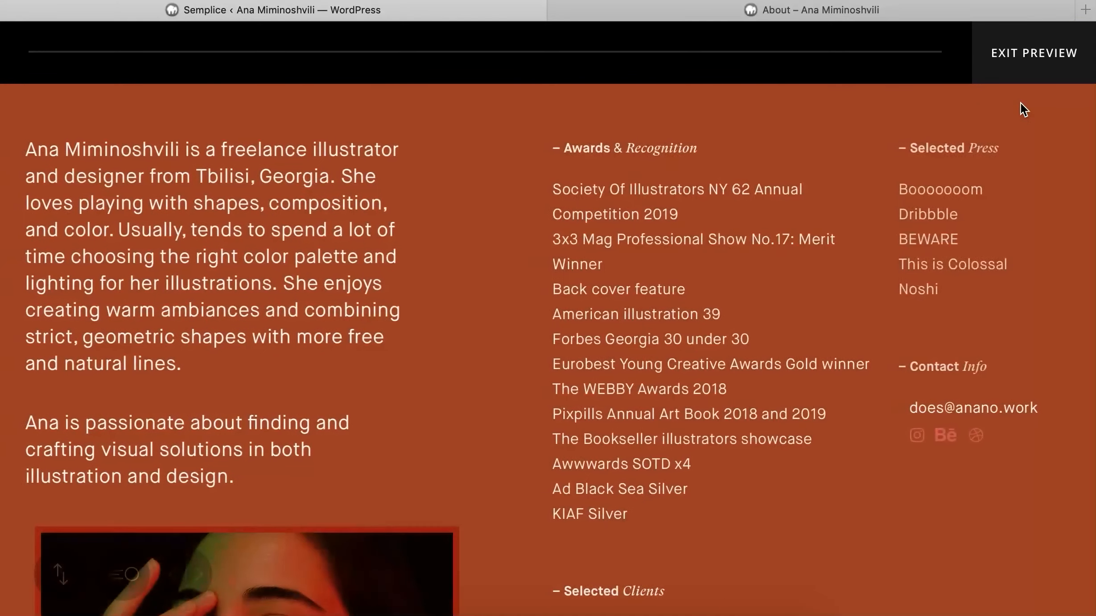
{"action": "left_click", "coordinate": [1017, 74]}
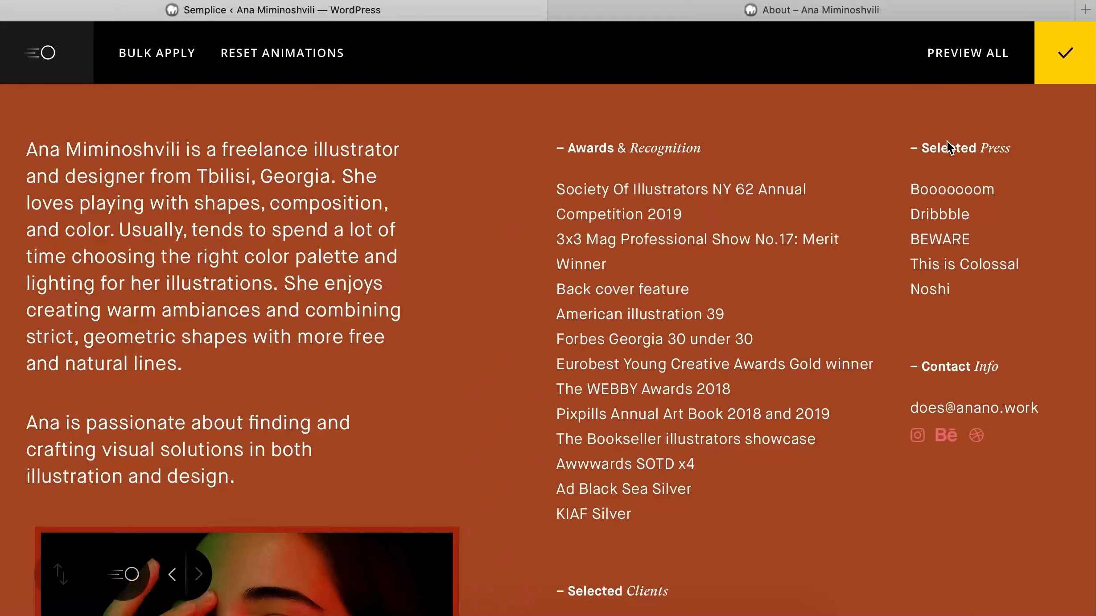
{"action": "scroll", "coordinate": [946, 141], "scroll_direction": "down", "scroll_amount": 10}
{"action": "scroll", "coordinate": [947, 141], "scroll_direction": "up", "scroll_amount": 8}
{"action": "left_click", "coordinate": [974, 57]}
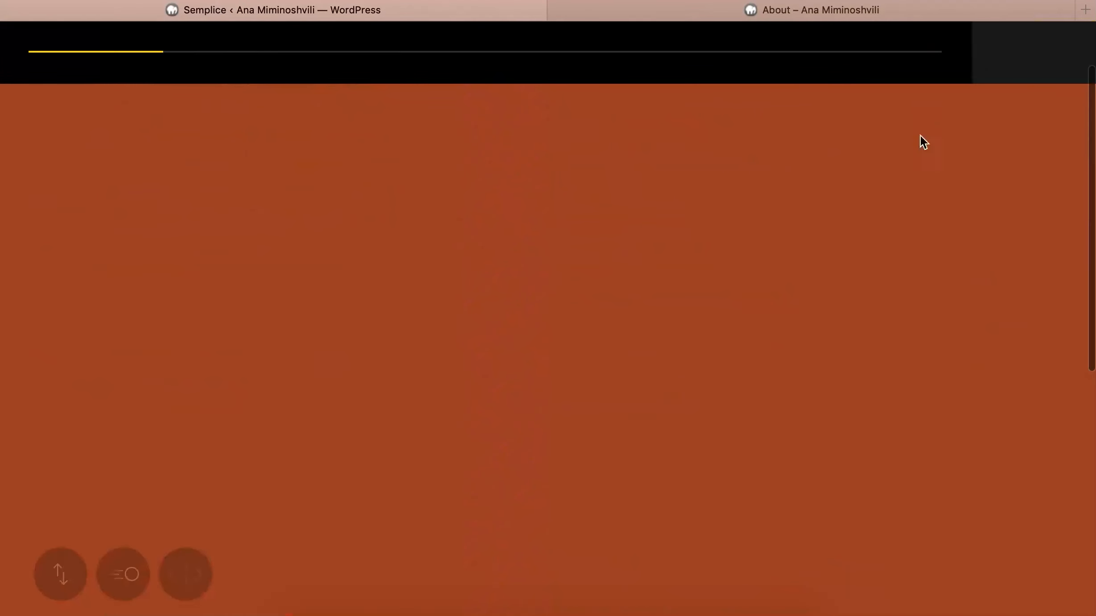
{"action": "scroll", "coordinate": [861, 172], "scroll_direction": "down", "scroll_amount": 10}
{"action": "scroll", "coordinate": [861, 172], "scroll_direction": "up", "scroll_amount": 5}
{"action": "scroll", "coordinate": [861, 173], "scroll_direction": "up", "scroll_amount": 5}
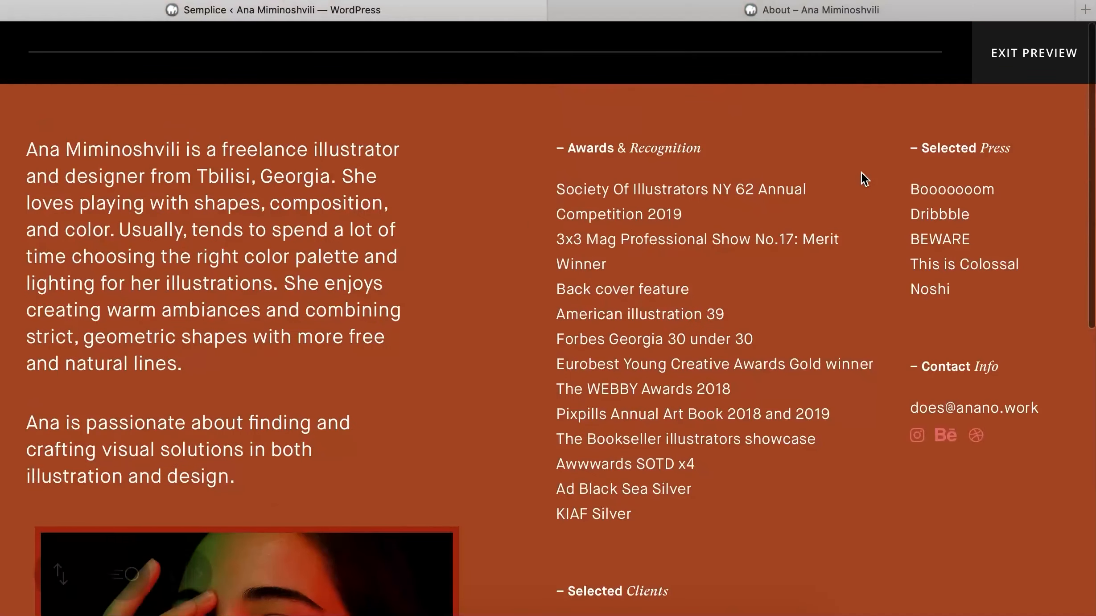
{"action": "left_click", "coordinate": [1018, 56]}
- Return to the pages list and preview the live site, going from the front page through the snake illustration's project to the About page
{"action": "left_click", "coordinate": [1066, 31]}
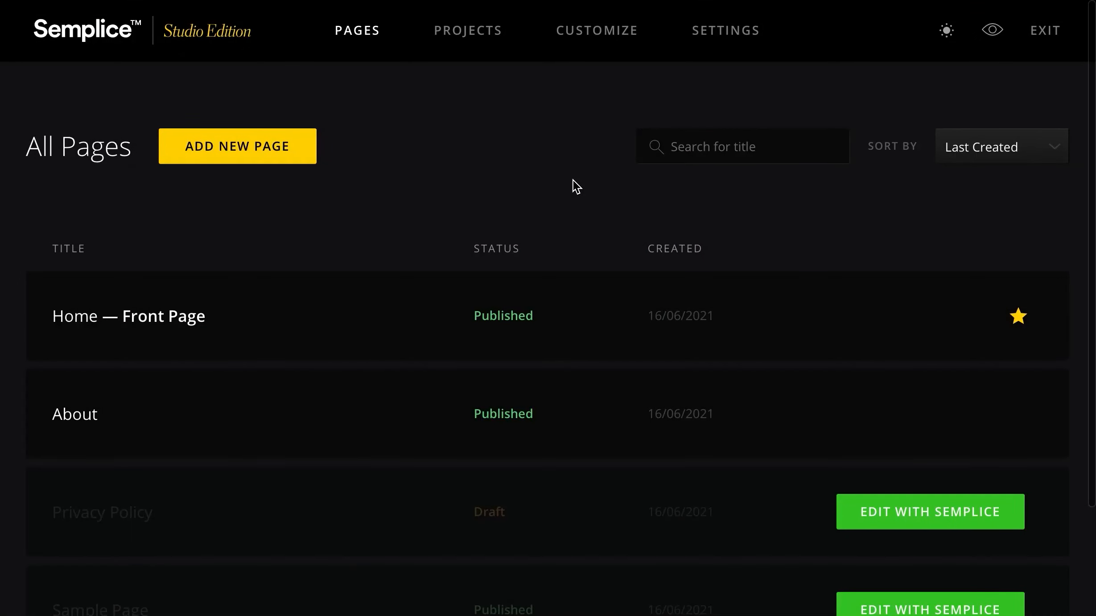
{"action": "mouse_move", "coordinate": [971, 314]}
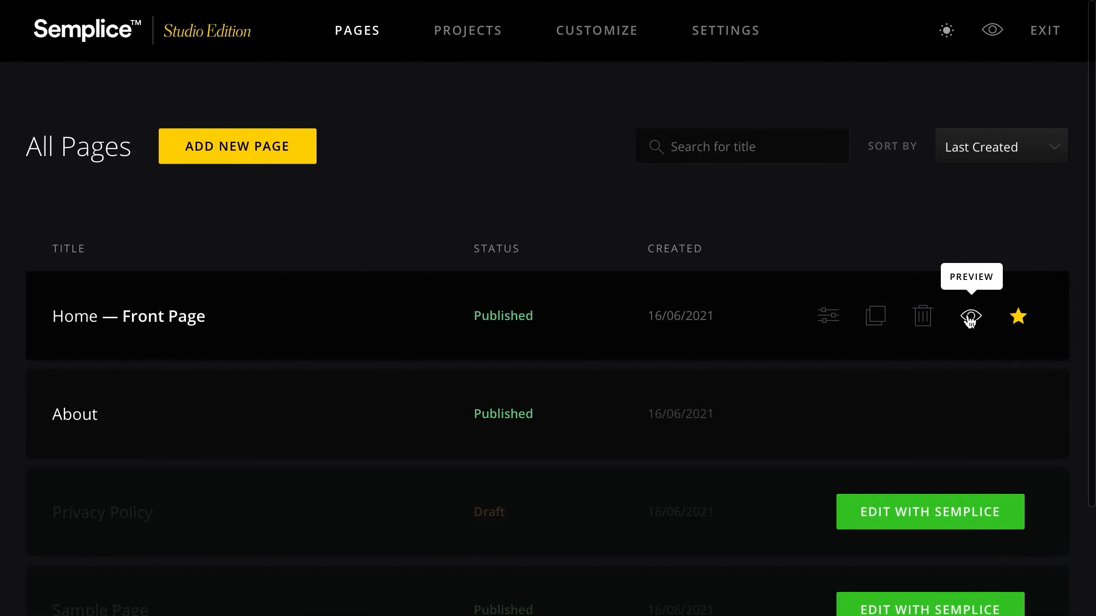
{"action": "left_click", "coordinate": [971, 317]}
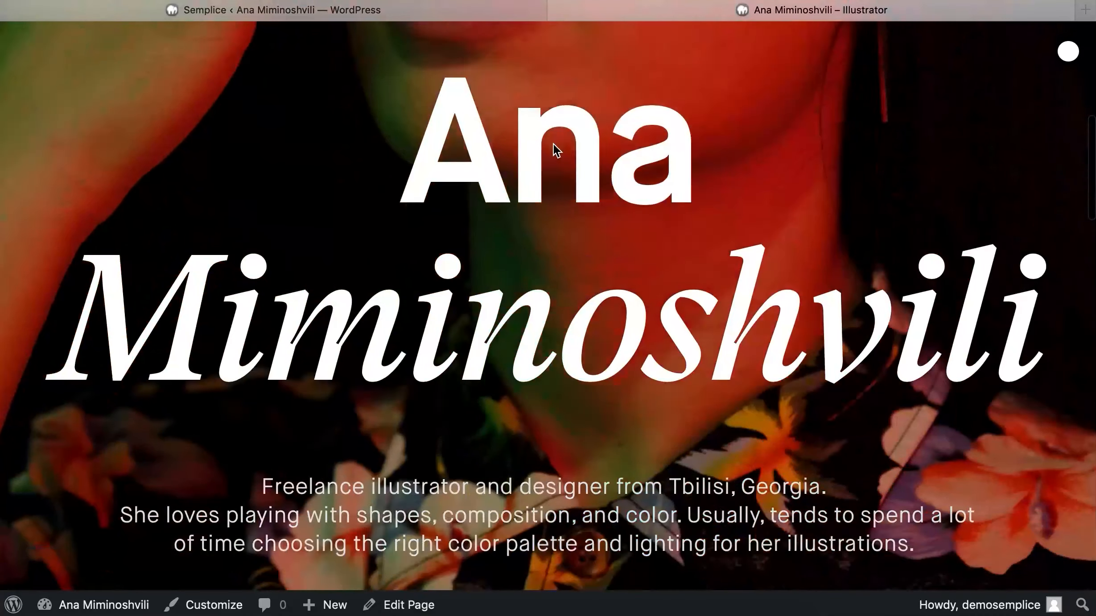
{"action": "scroll", "coordinate": [553, 144], "scroll_direction": "down", "scroll_amount": 10}
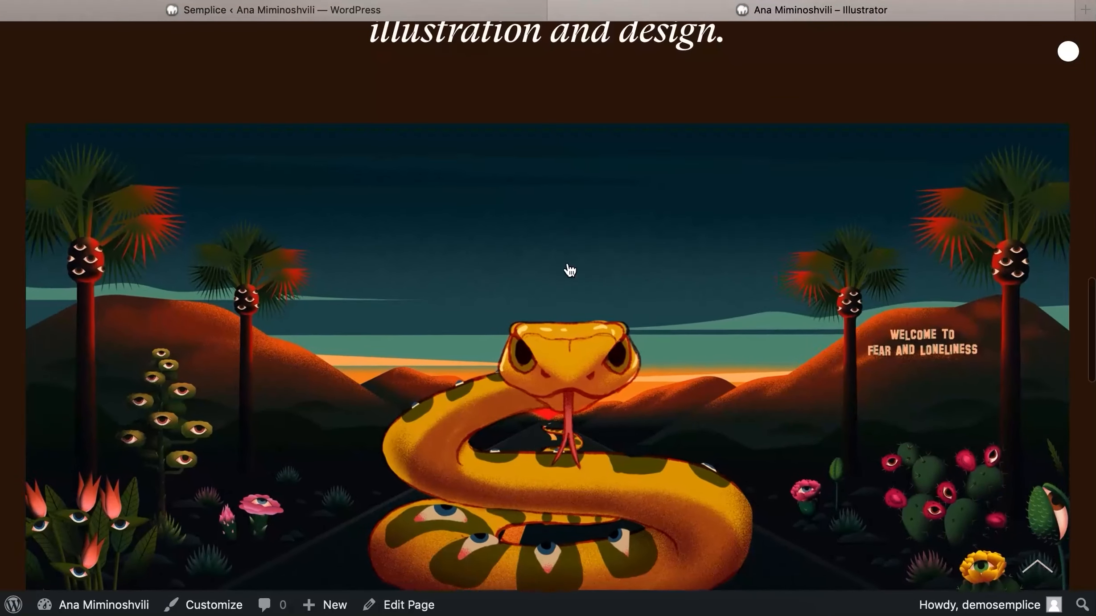
{"action": "left_click", "coordinate": [569, 270]}
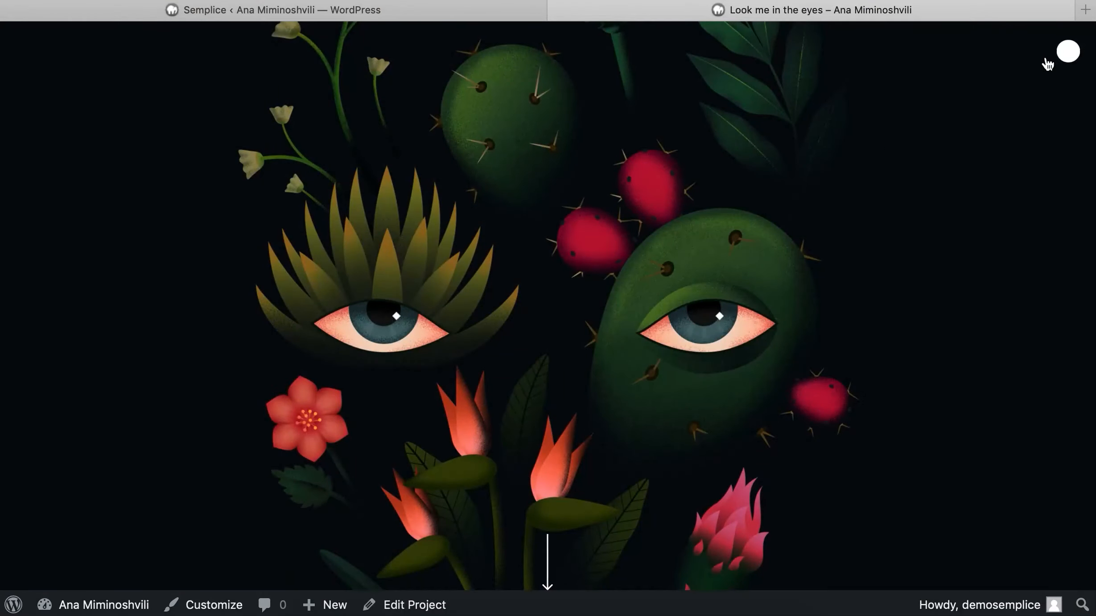
{"action": "left_click", "coordinate": [1047, 62]}
{"action": "left_click", "coordinate": [612, 318]}
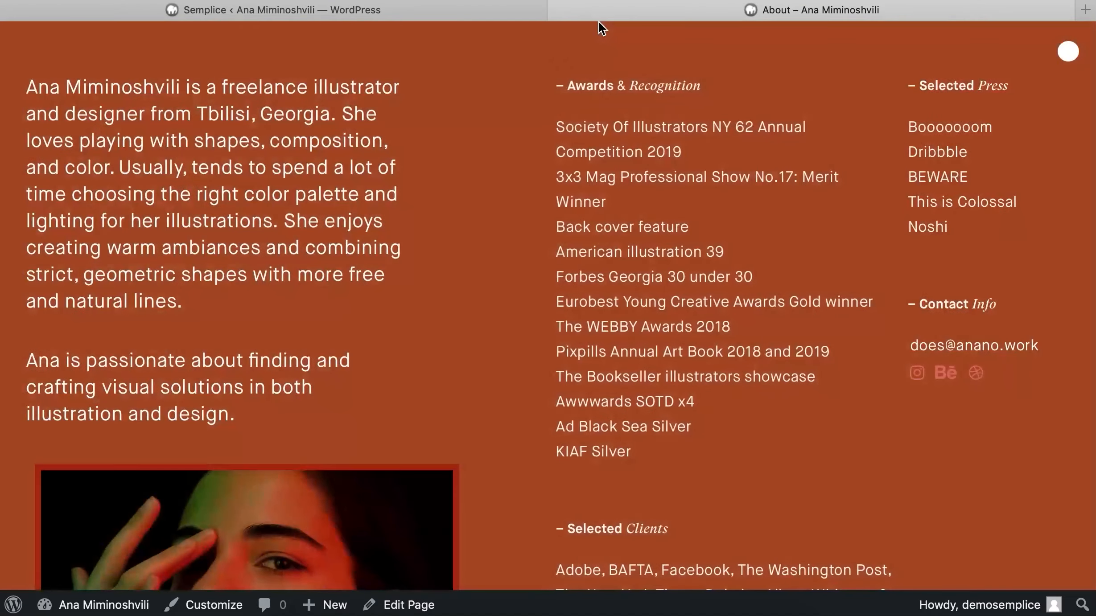
- Open the site's page transition settings and set the browser background to black
{"action": "left_click", "coordinate": [349, 19]}
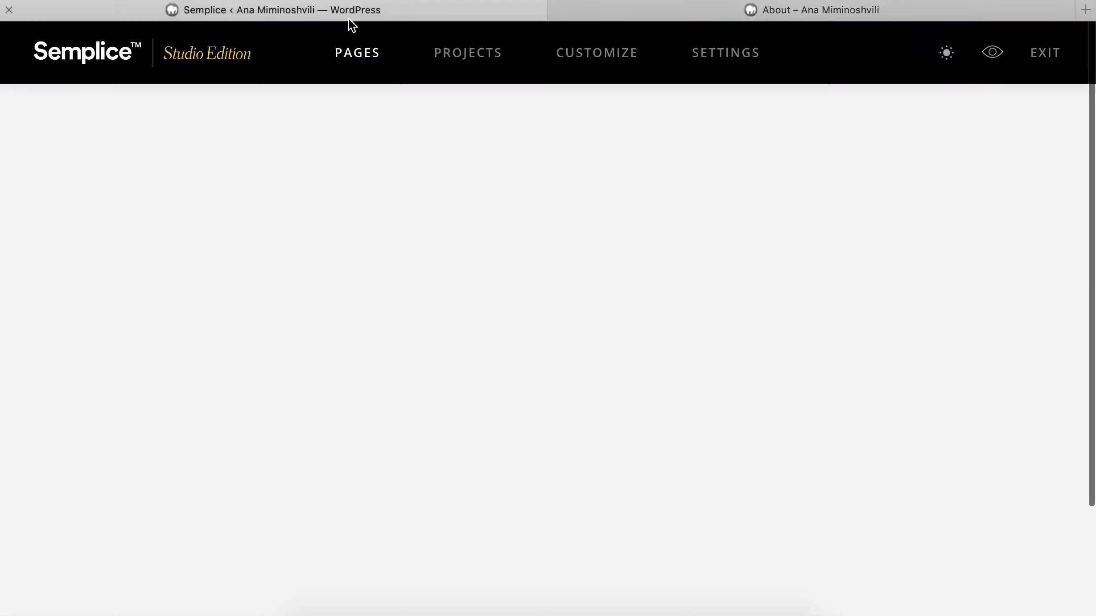
{"action": "left_click", "coordinate": [619, 52]}
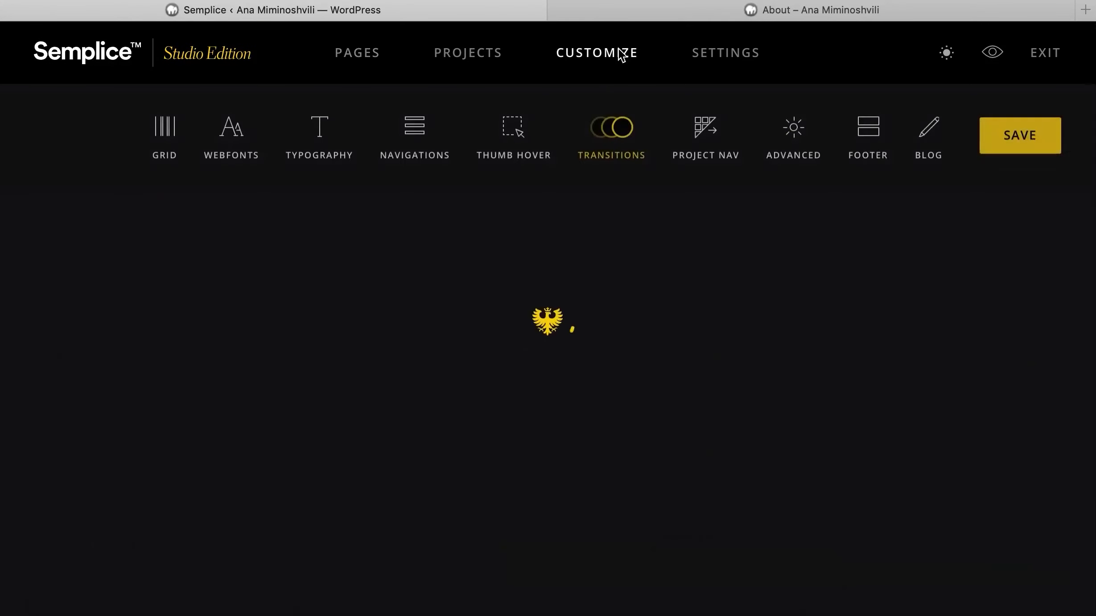
{"action": "left_click", "coordinate": [610, 119]}
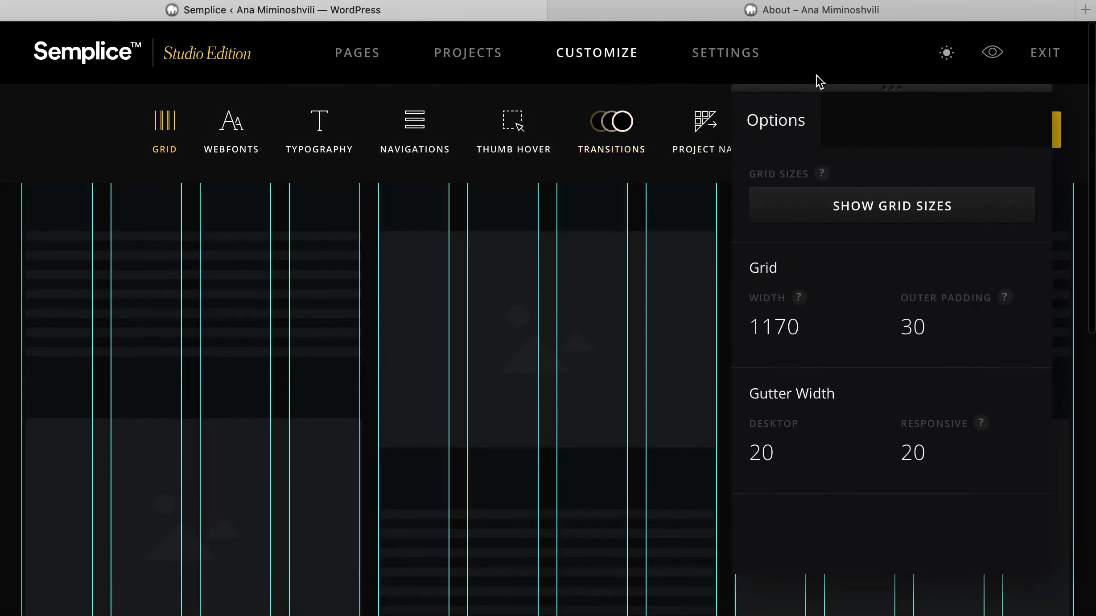
{"action": "left_click", "coordinate": [633, 142]}
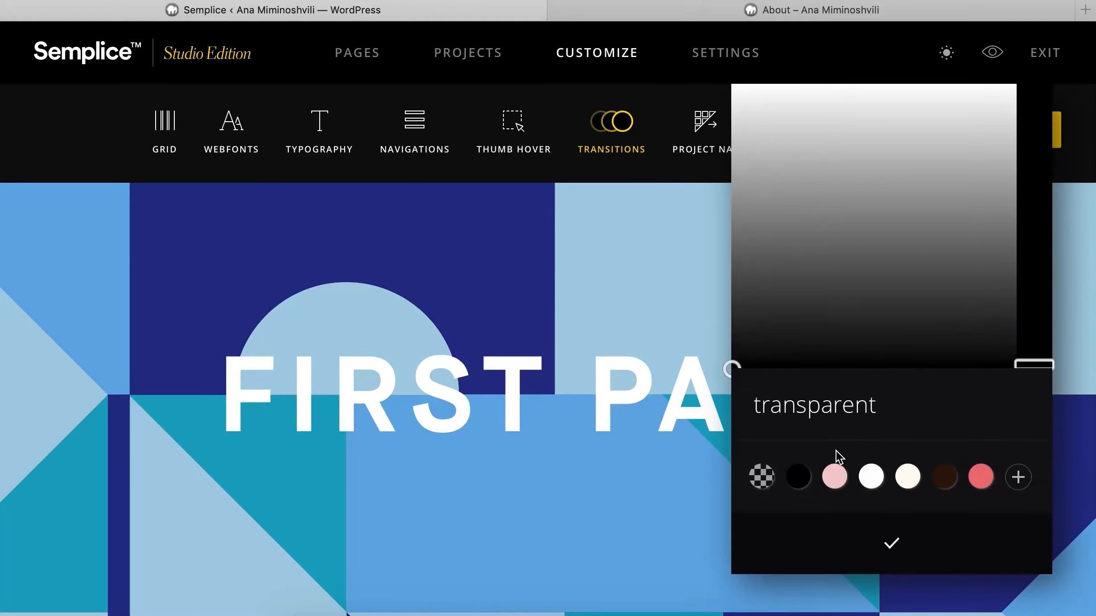
{"action": "left_click", "coordinate": [797, 476]}
{"action": "left_click", "coordinate": [877, 550]}
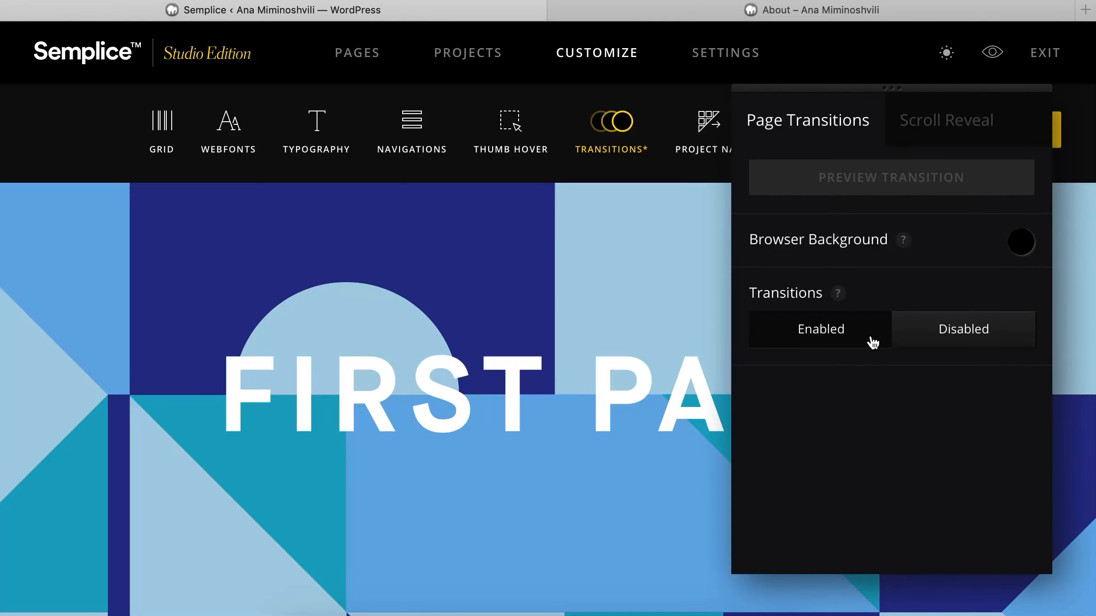
- Activate page transitions for the site and preview the Fade transition
{"action": "left_click", "coordinate": [873, 342]}
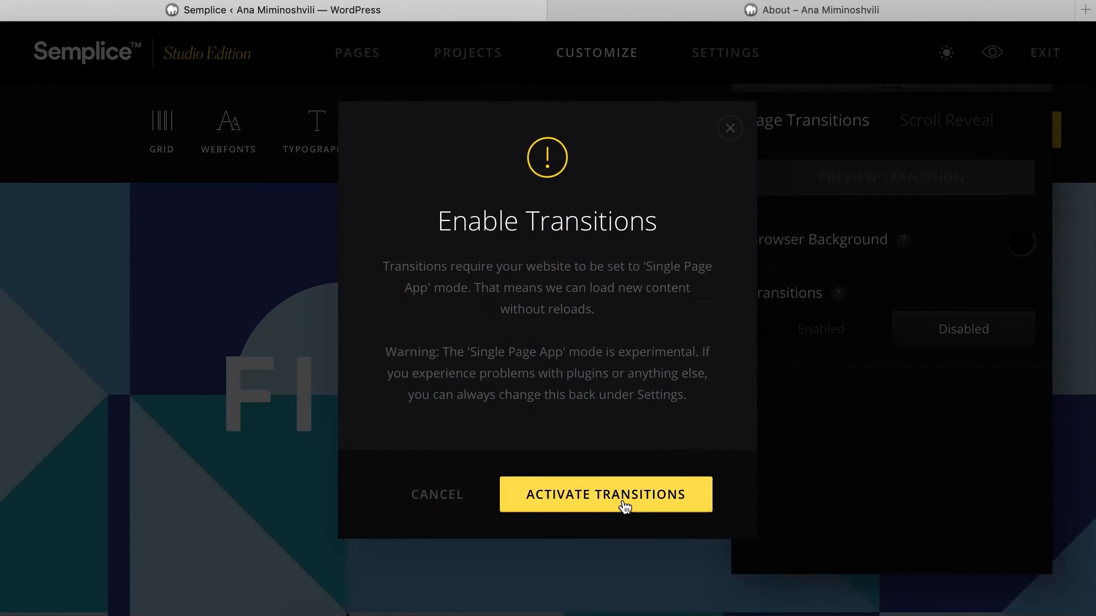
{"action": "left_click", "coordinate": [624, 505]}
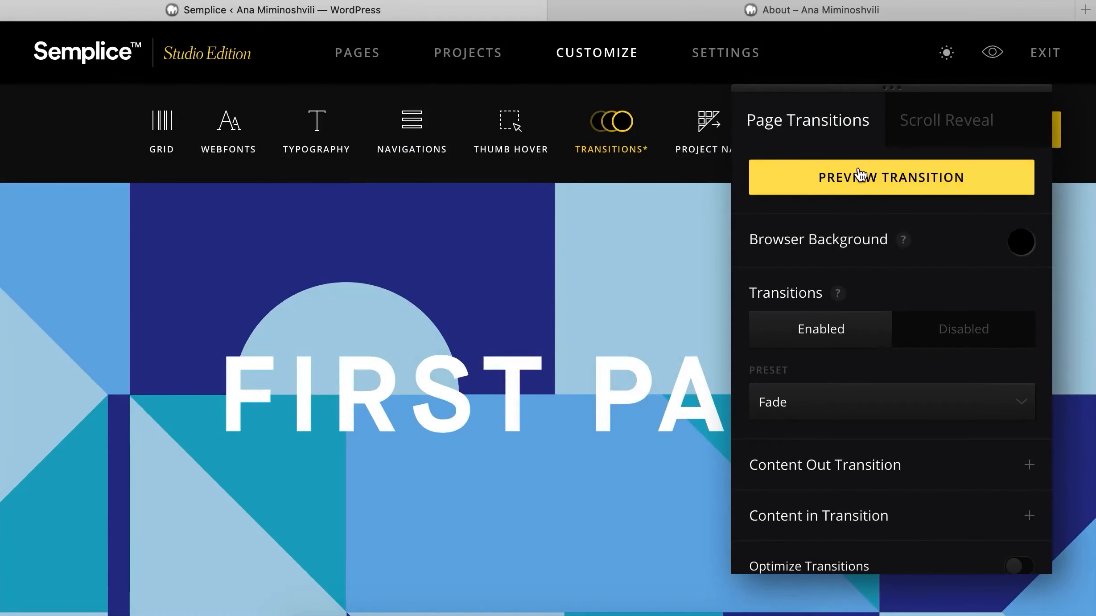
{"action": "left_click", "coordinate": [863, 185]}
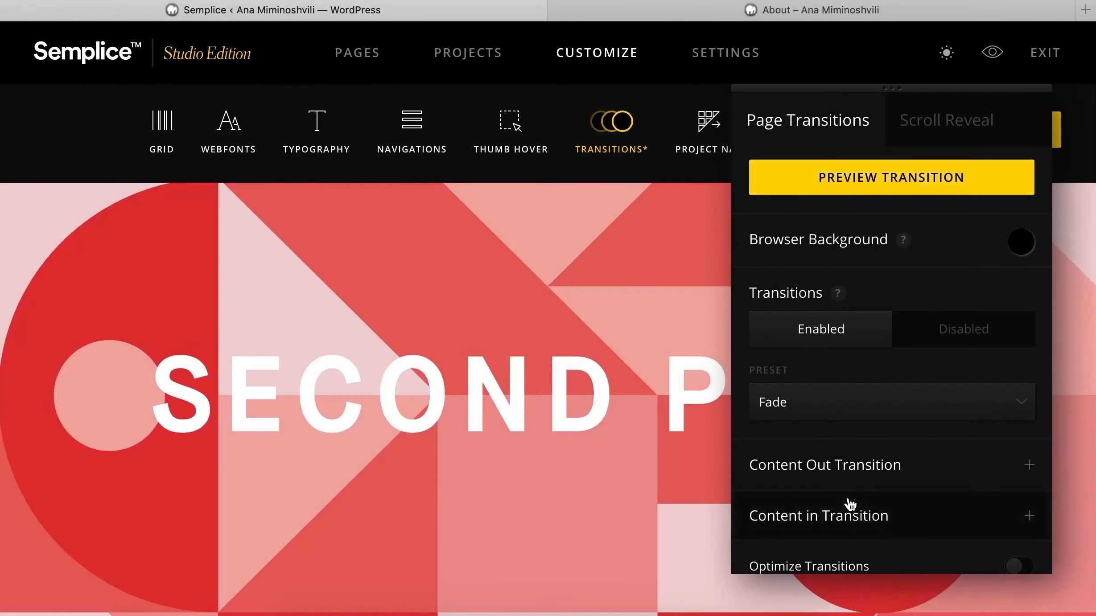
- Change the page transition preset to Top to Bottom and preview it
{"action": "scroll", "coordinate": [840, 312], "scroll_direction": "down", "scroll_amount": 2}
{"action": "left_click", "coordinate": [842, 361]}
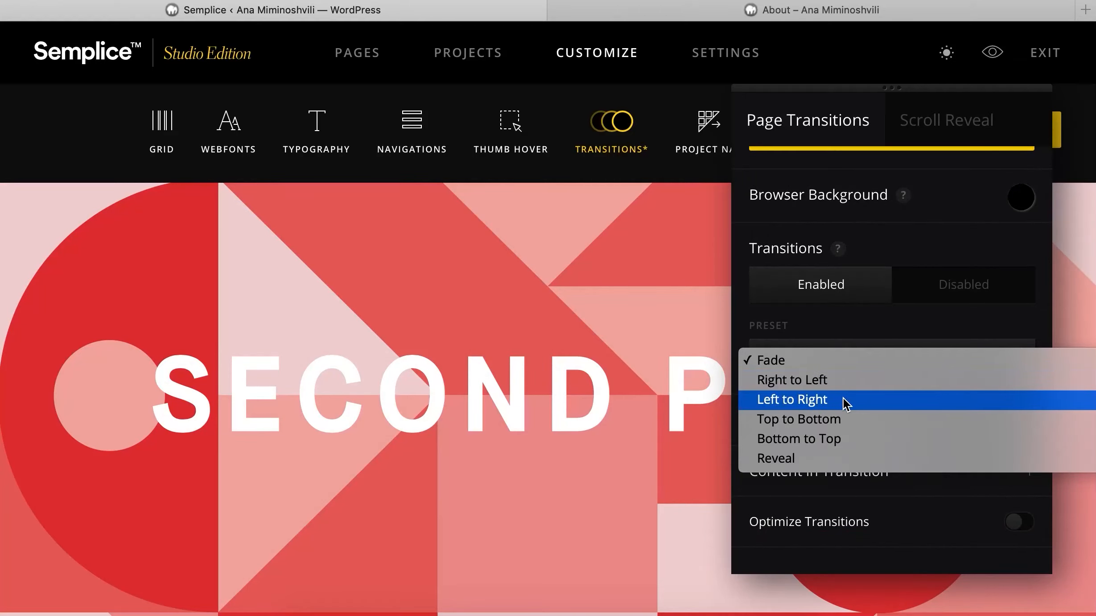
{"action": "left_click", "coordinate": [844, 419]}
{"action": "scroll", "coordinate": [860, 223], "scroll_direction": "up", "scroll_amount": 2}
{"action": "left_click", "coordinate": [869, 188]}
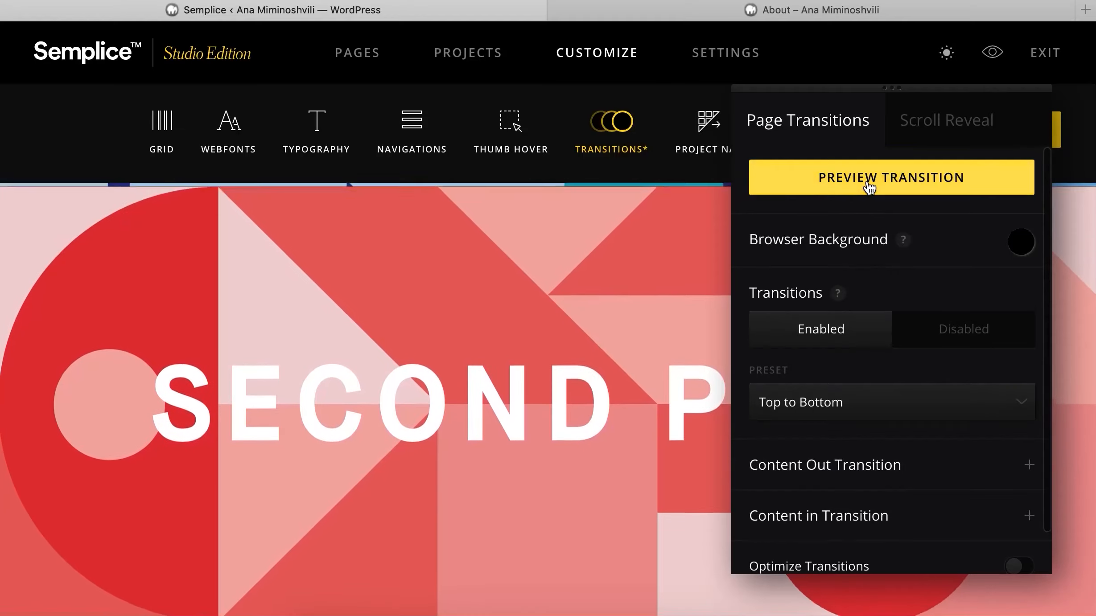
- Try the Right to Left transition preset and preview how the pages slide
{"action": "scroll", "coordinate": [852, 388], "scroll_direction": "down", "scroll_amount": 1}
{"action": "left_click", "coordinate": [849, 412]}
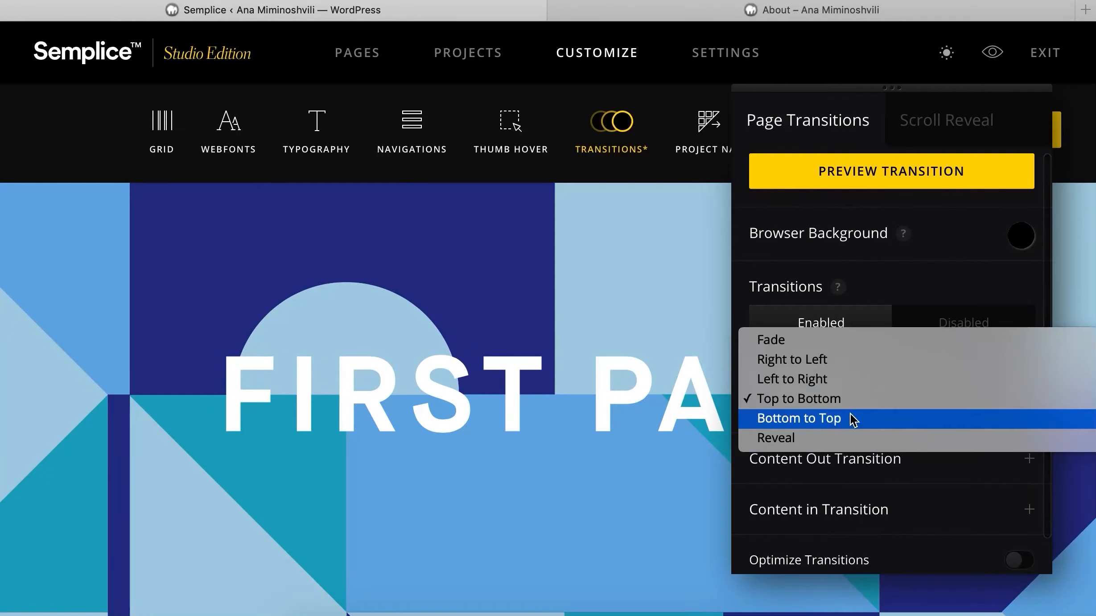
{"action": "left_click", "coordinate": [844, 359]}
{"action": "left_click", "coordinate": [855, 190]}
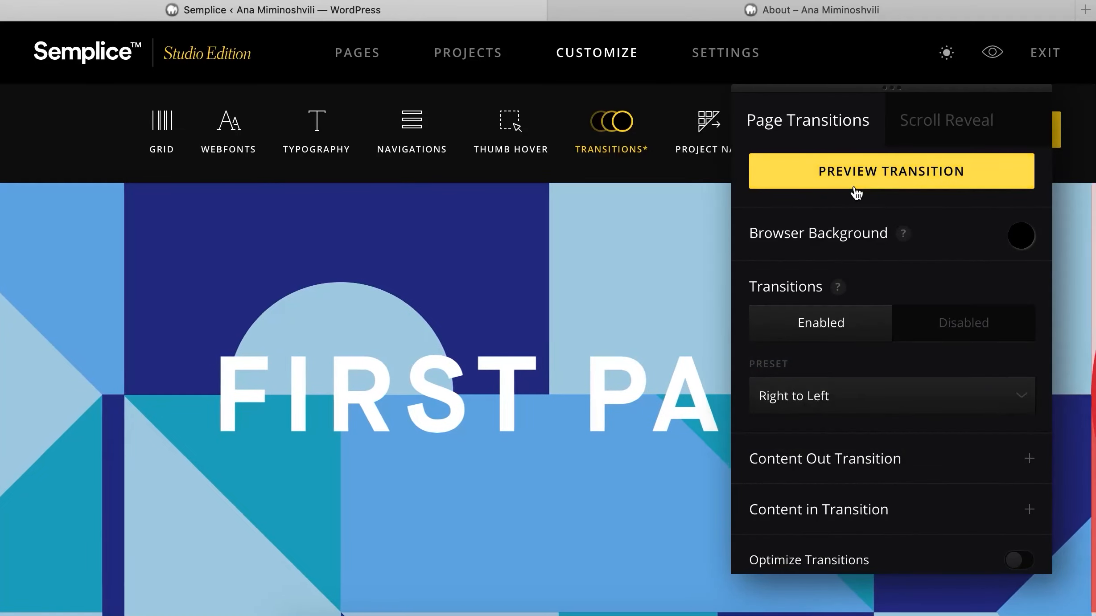
- Choose the Reveal transition preset and set its background color to black (#000000)
{"action": "scroll", "coordinate": [780, 407], "scroll_direction": "down", "scroll_amount": 2}
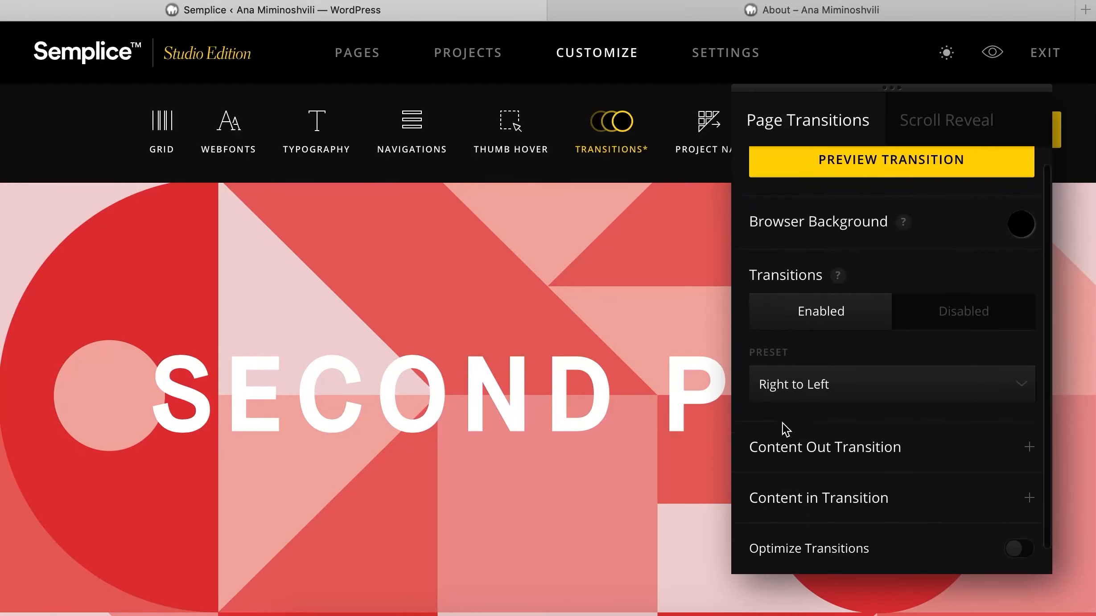
{"action": "left_click", "coordinate": [795, 359]}
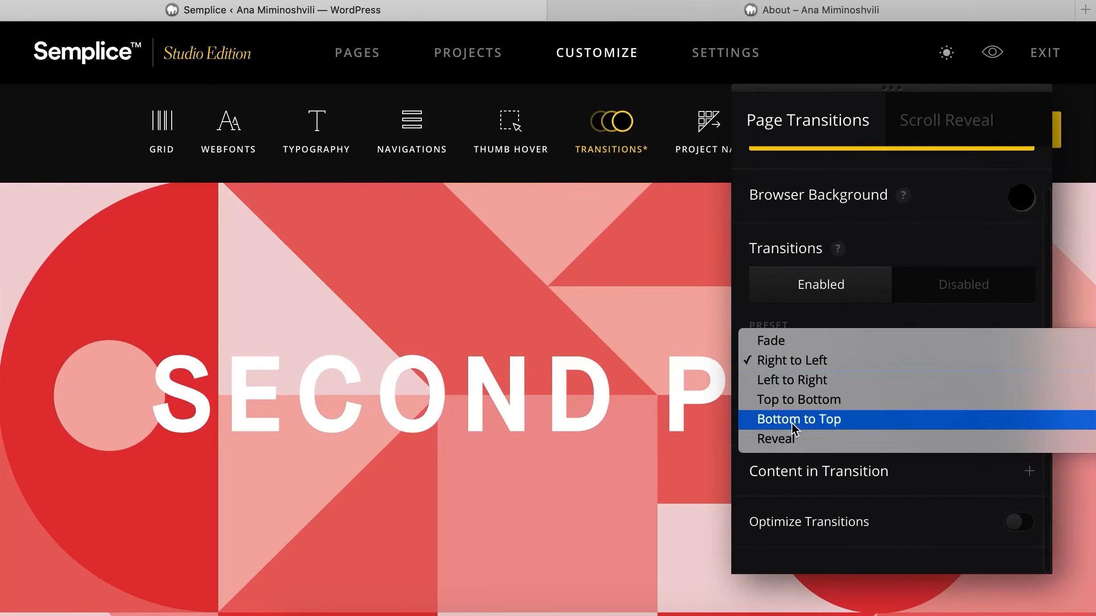
{"action": "left_click", "coordinate": [798, 437]}
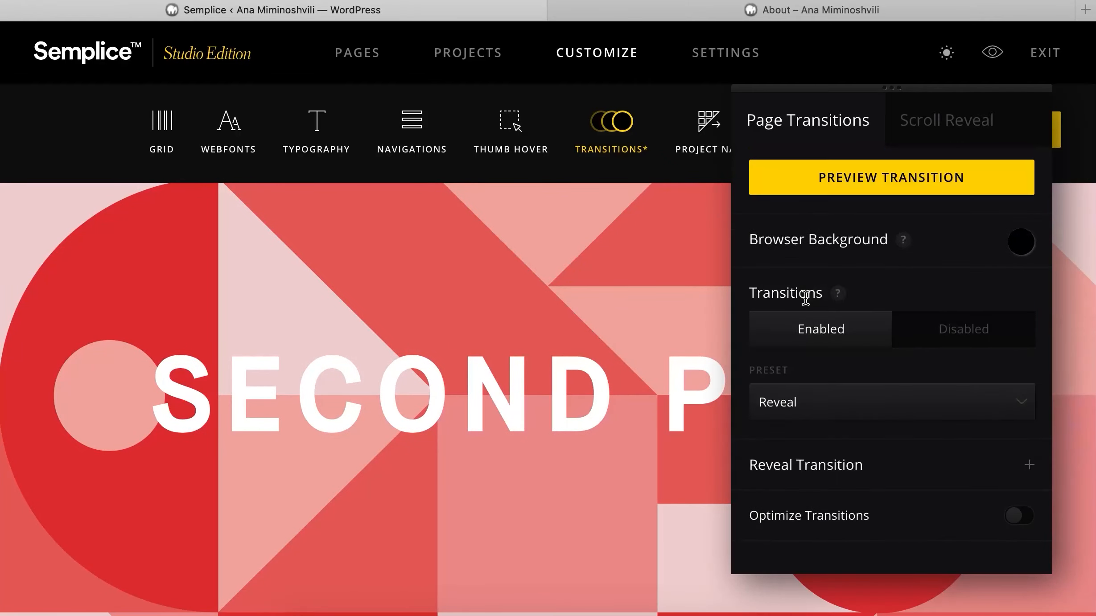
{"action": "left_click", "coordinate": [838, 447]}
{"action": "scroll", "coordinate": [838, 447], "scroll_direction": "down", "scroll_amount": 10}
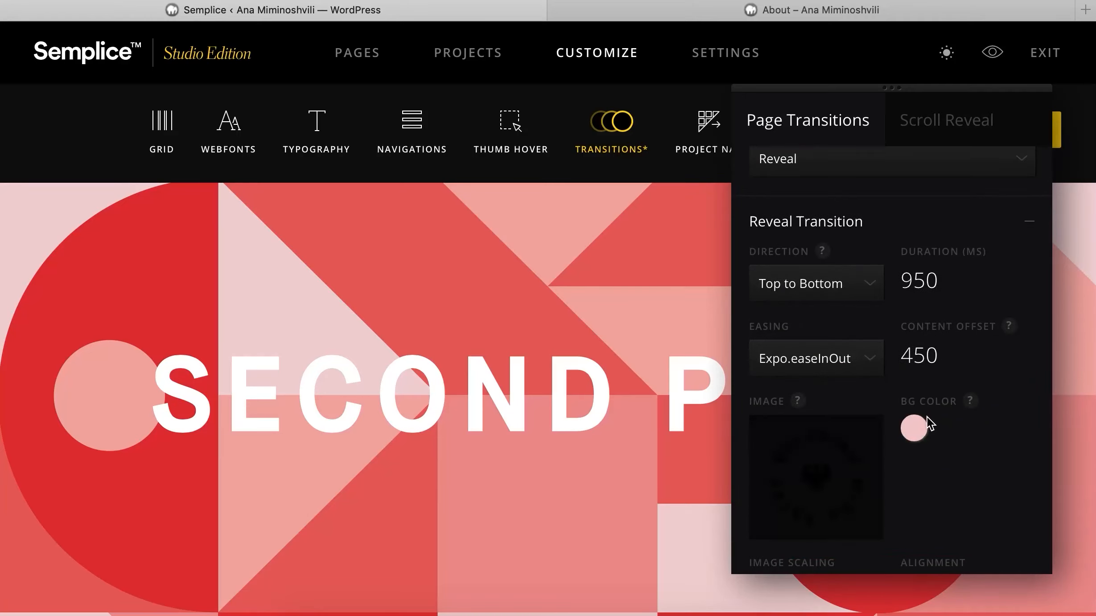
{"action": "left_click", "coordinate": [910, 439]}
{"action": "left_click", "coordinate": [798, 476]}
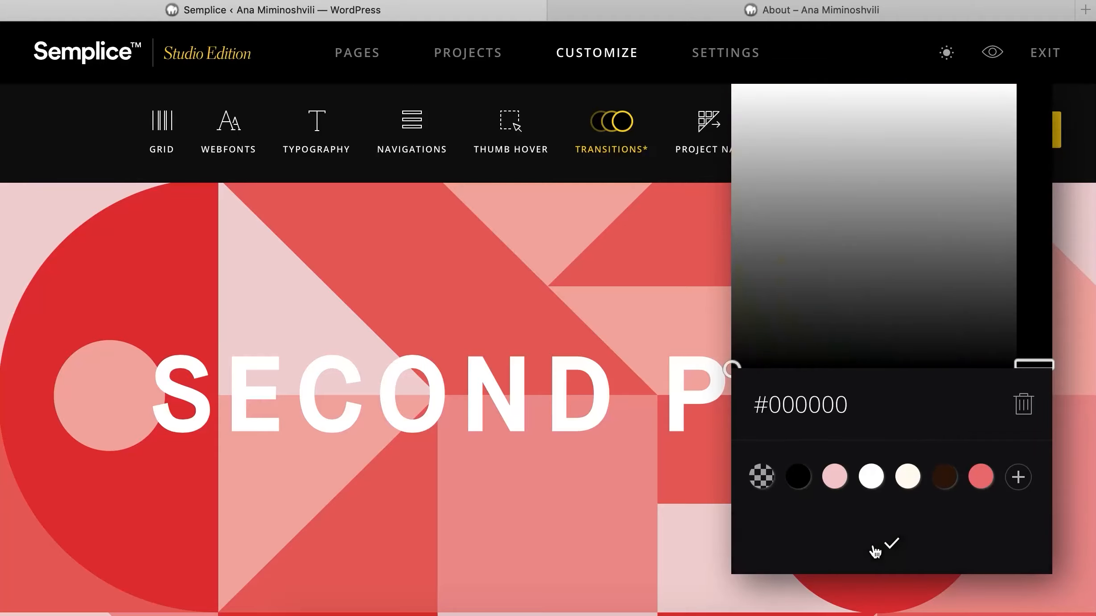
{"action": "left_click", "coordinate": [887, 541]}
- Replace the reveal image with badge_white.svg from the media library and preview the Reveal transition
{"action": "left_click", "coordinate": [829, 475]}
{"action": "left_click", "coordinate": [810, 476]}
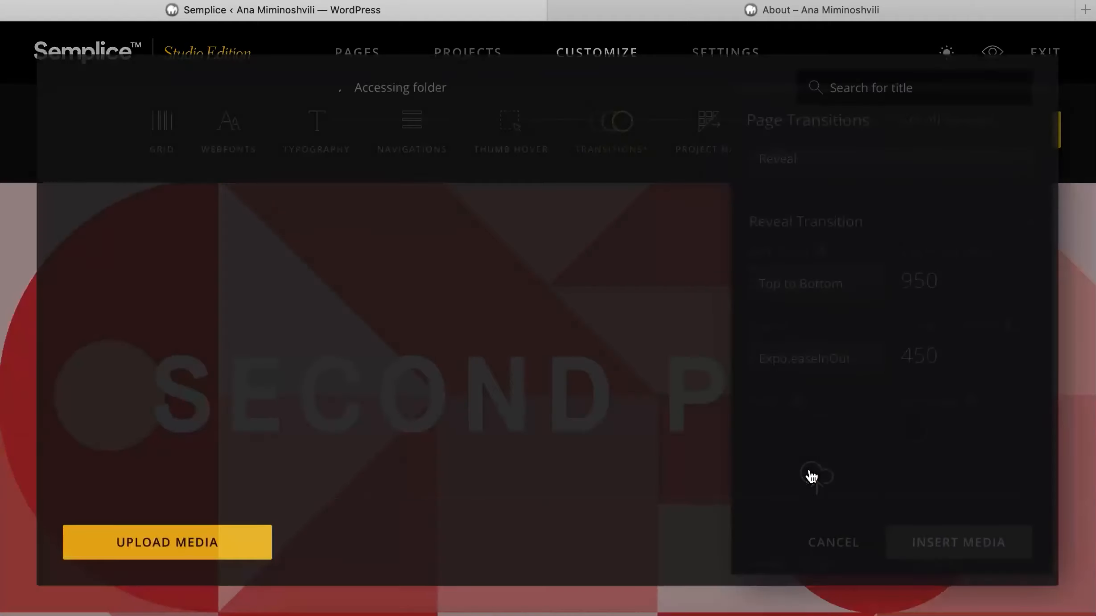
{"action": "left_click", "coordinate": [404, 175]}
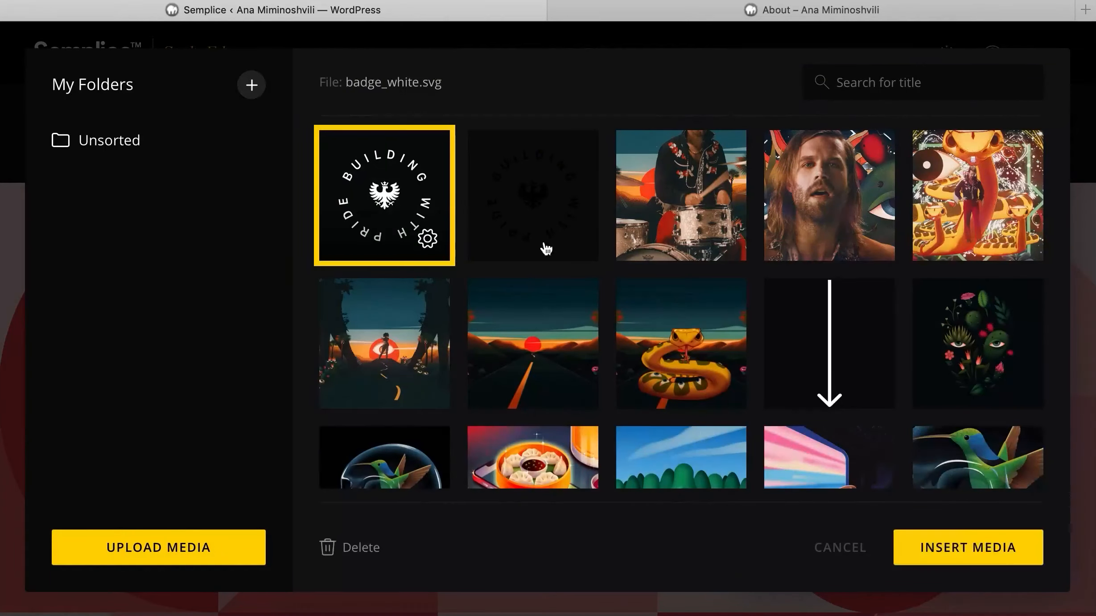
{"action": "left_click", "coordinate": [1000, 557]}
{"action": "scroll", "coordinate": [958, 349], "scroll_direction": "up", "scroll_amount": 4}
{"action": "scroll", "coordinate": [958, 348], "scroll_direction": "up", "scroll_amount": 2}
{"action": "left_click", "coordinate": [912, 167]}
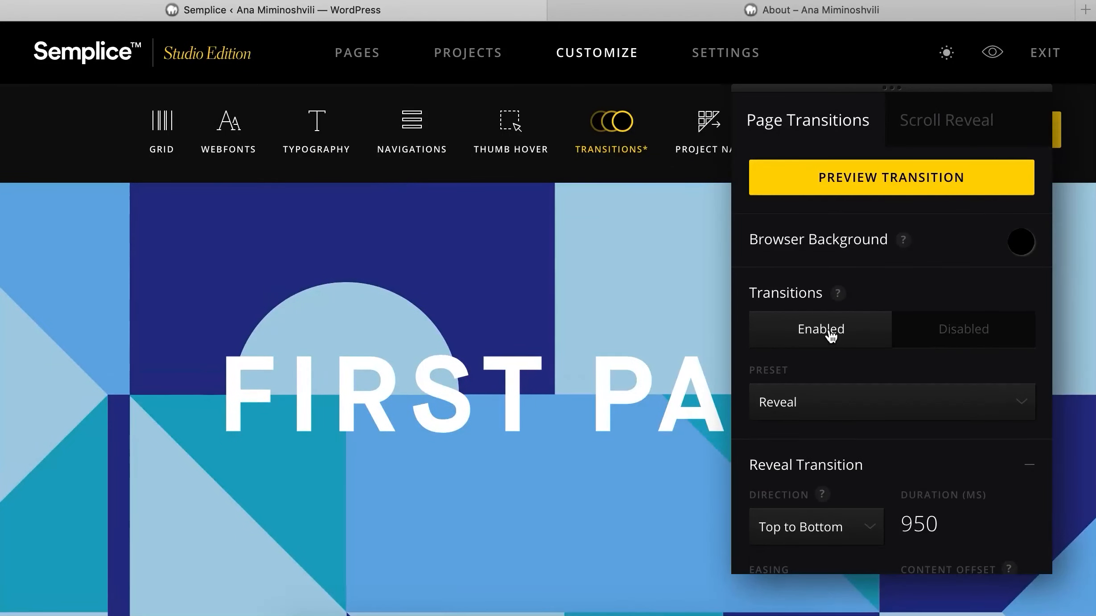
- Switch the page transition preset from Reveal to Right to Left
{"action": "scroll", "coordinate": [832, 336], "scroll_direction": "down", "scroll_amount": 3}
{"action": "scroll", "coordinate": [841, 369], "scroll_direction": "up", "scroll_amount": 2}
{"action": "left_click", "coordinate": [845, 384]}
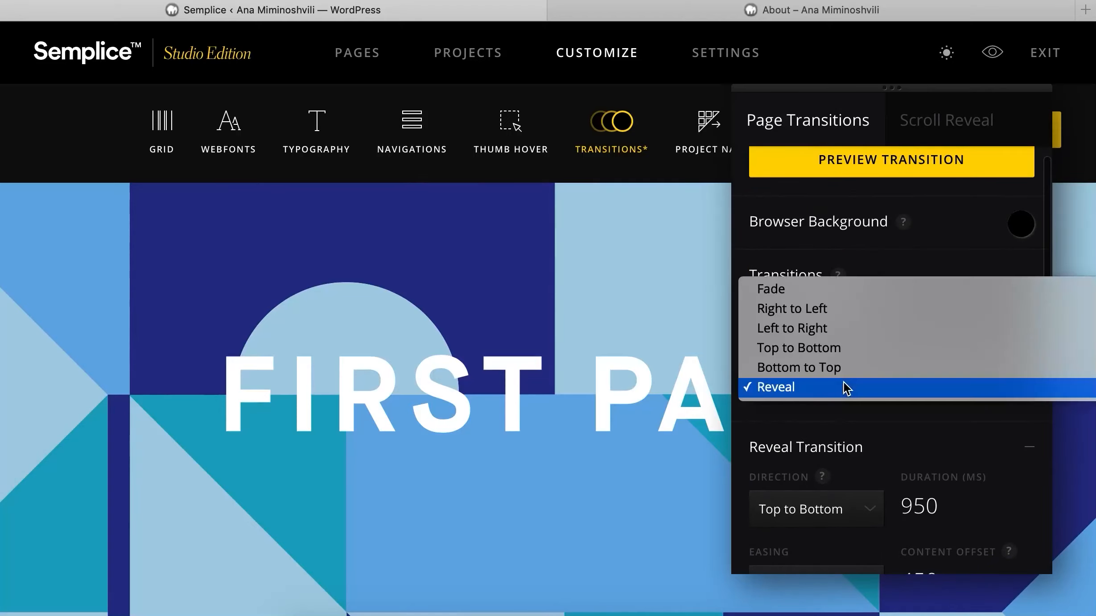
{"action": "left_click", "coordinate": [834, 308]}
- Set the easing of both the Content Out and Content In transitions to Circ.easeInOut and preview the result
{"action": "scroll", "coordinate": [887, 410], "scroll_direction": "down", "scroll_amount": 1}
{"action": "left_click", "coordinate": [893, 428]}
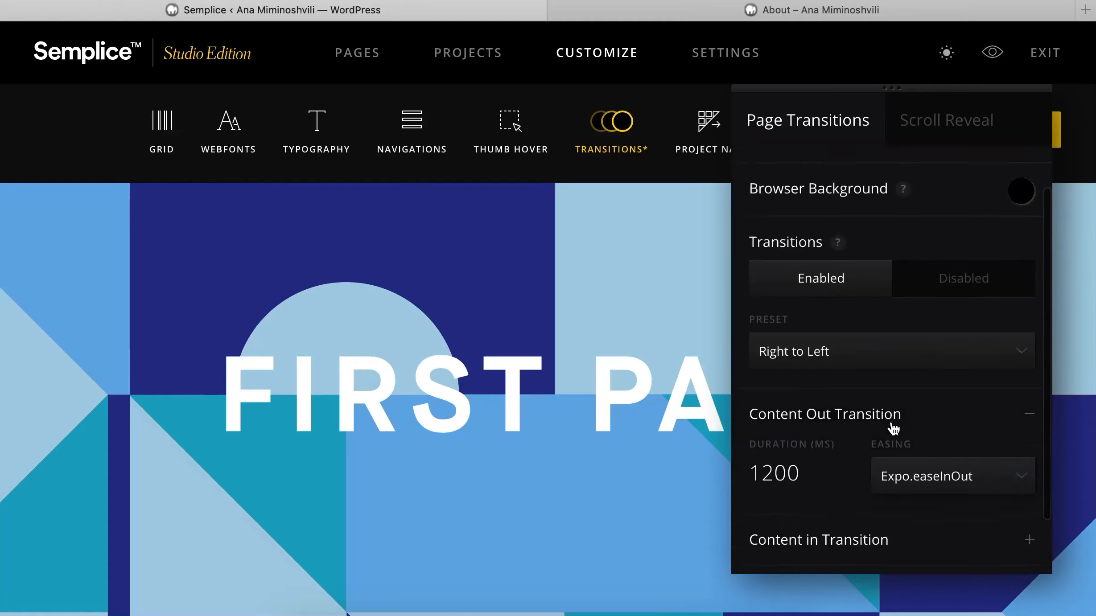
{"action": "scroll", "coordinate": [893, 450], "scroll_direction": "down", "scroll_amount": 2}
{"action": "left_click", "coordinate": [894, 475]}
{"action": "scroll", "coordinate": [945, 381], "scroll_direction": "down", "scroll_amount": 2}
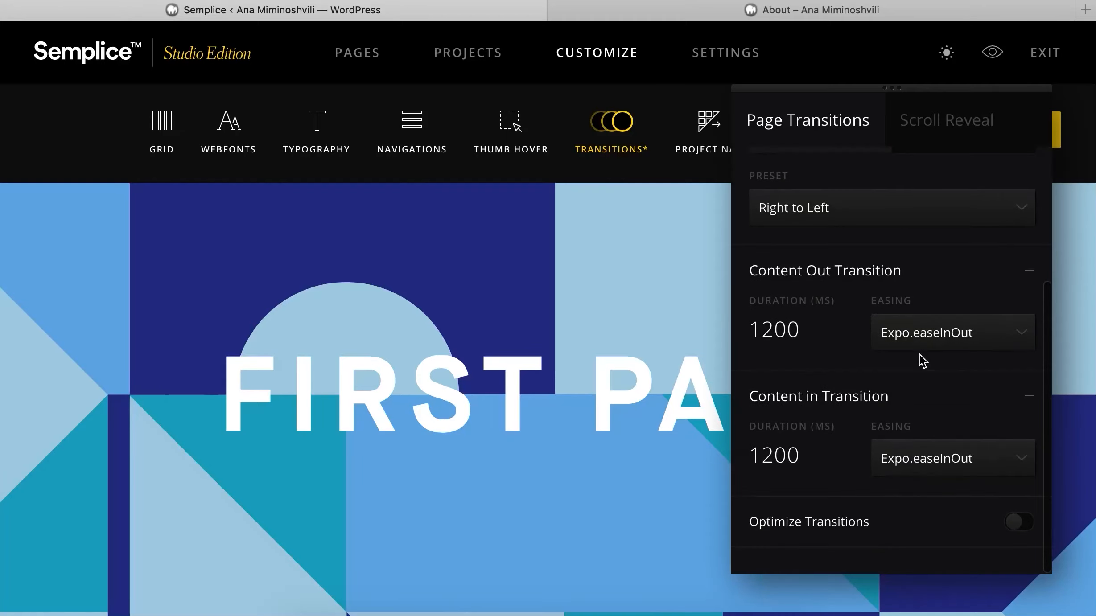
{"action": "left_click", "coordinate": [925, 333]}
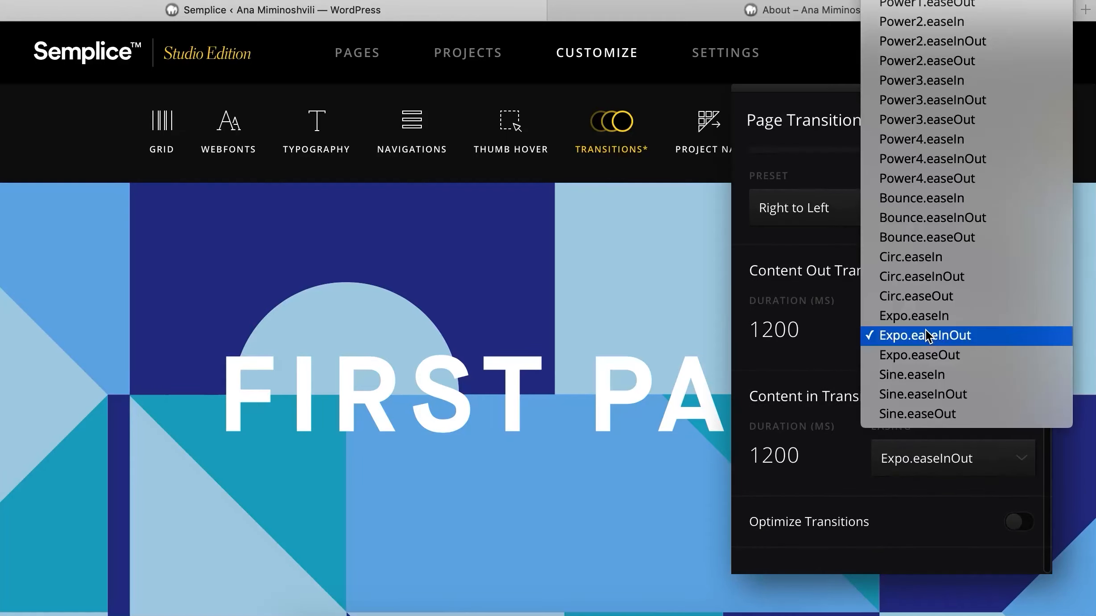
{"action": "left_click", "coordinate": [928, 277]}
{"action": "left_click", "coordinate": [929, 453]}
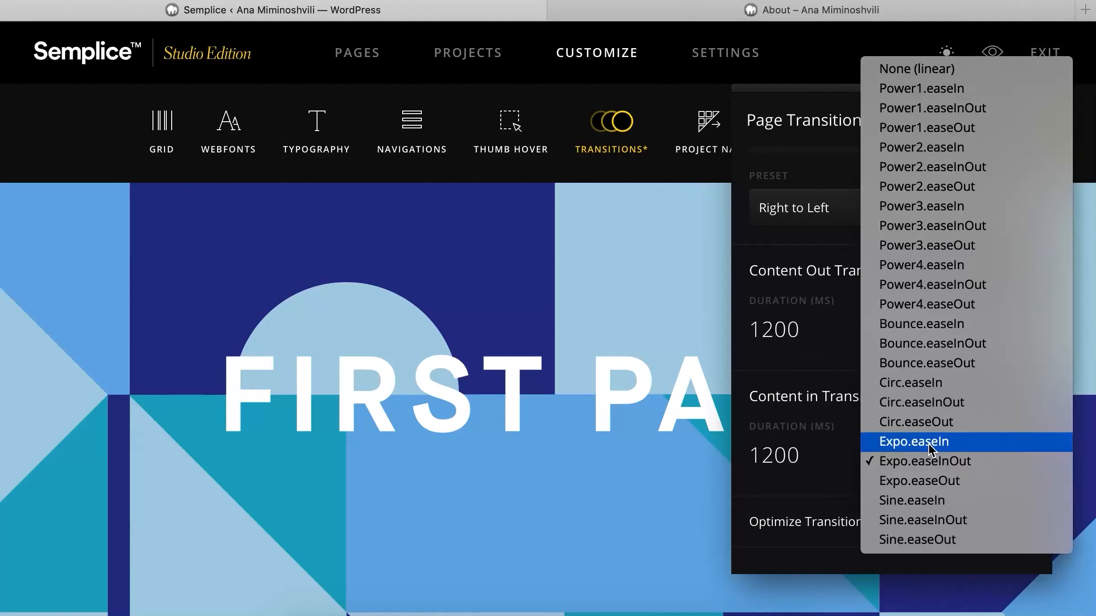
{"action": "left_click", "coordinate": [946, 403]}
{"action": "scroll", "coordinate": [869, 411], "scroll_direction": "up", "scroll_amount": 5}
{"action": "left_click", "coordinate": [871, 194]}
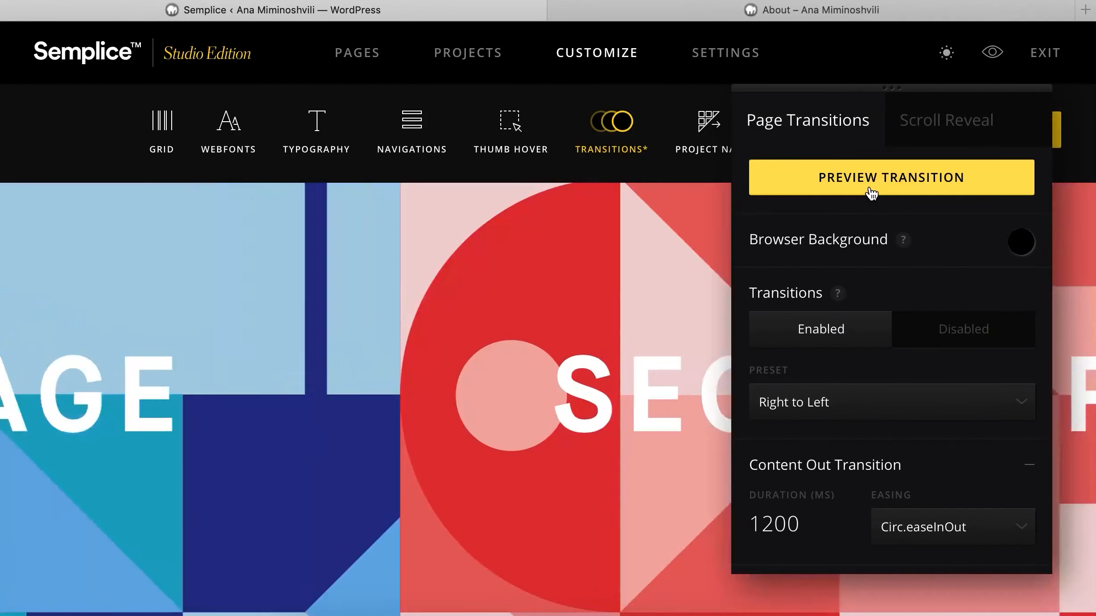
- Set the easing of the Content Out and Content In transitions to Expo.easeInOut and preview the transition again
{"action": "scroll", "coordinate": [925, 328], "scroll_direction": "down", "scroll_amount": 4}
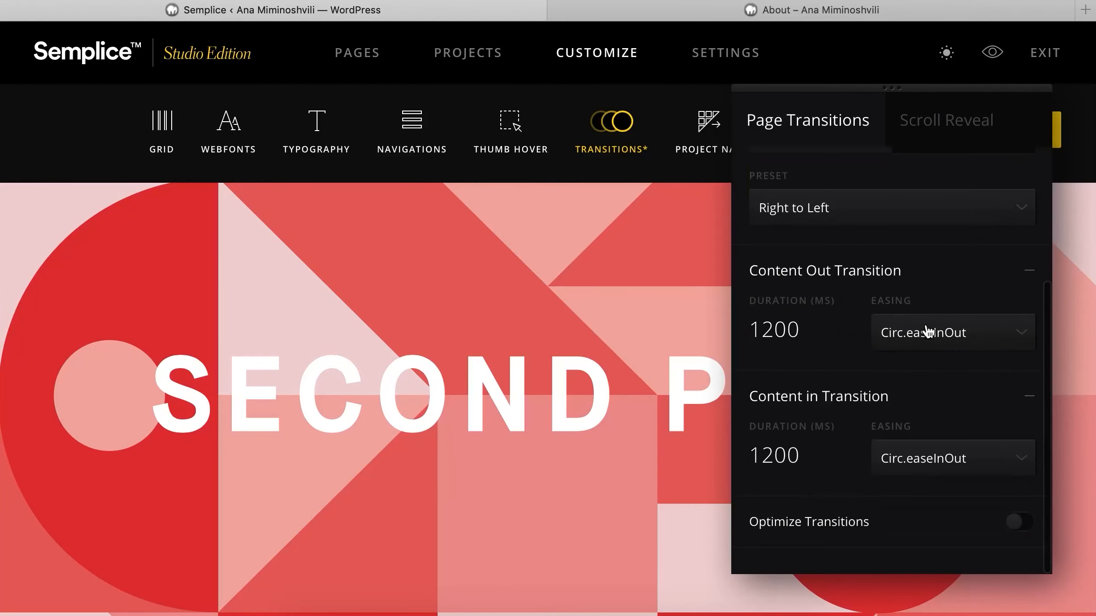
{"action": "left_click", "coordinate": [934, 347]}
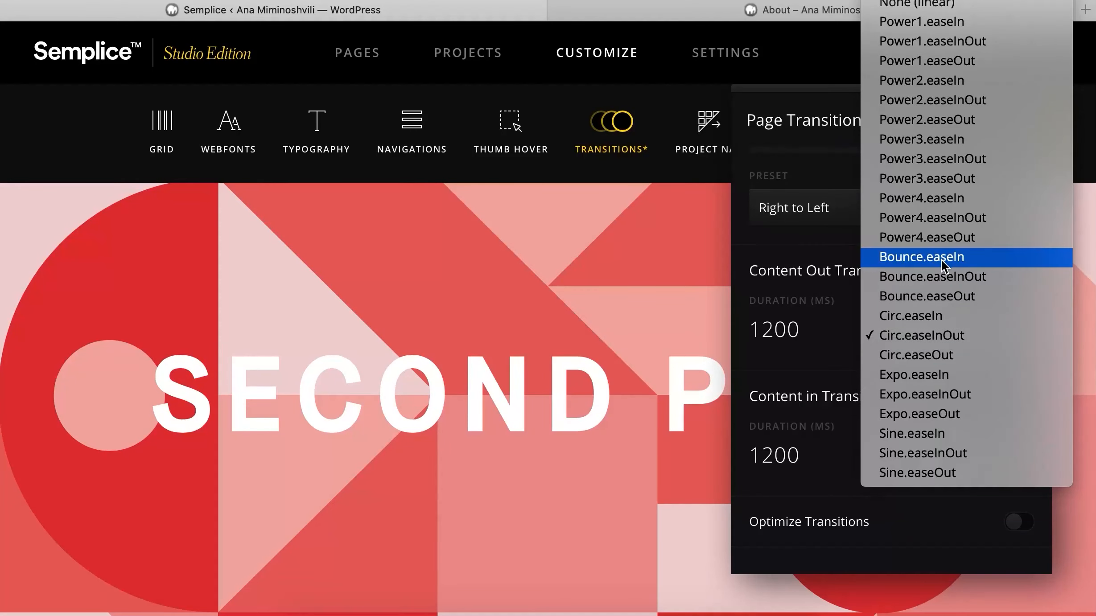
{"action": "left_click", "coordinate": [927, 394]}
{"action": "left_click", "coordinate": [936, 458]}
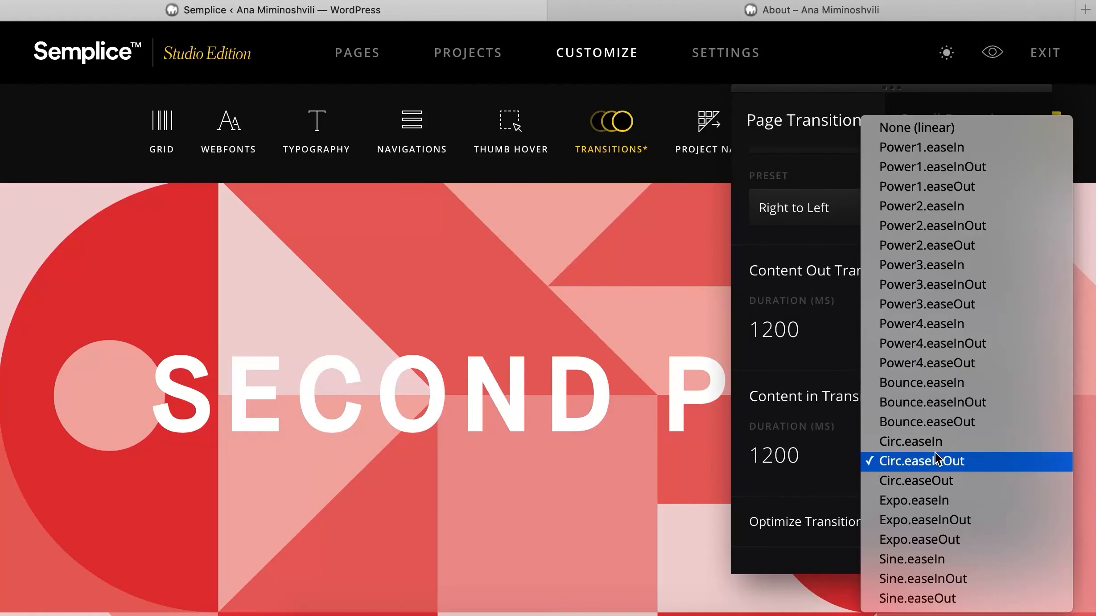
{"action": "left_click", "coordinate": [922, 520]}
{"action": "scroll", "coordinate": [828, 319], "scroll_direction": "up", "scroll_amount": 5}
{"action": "left_click", "coordinate": [858, 179]}
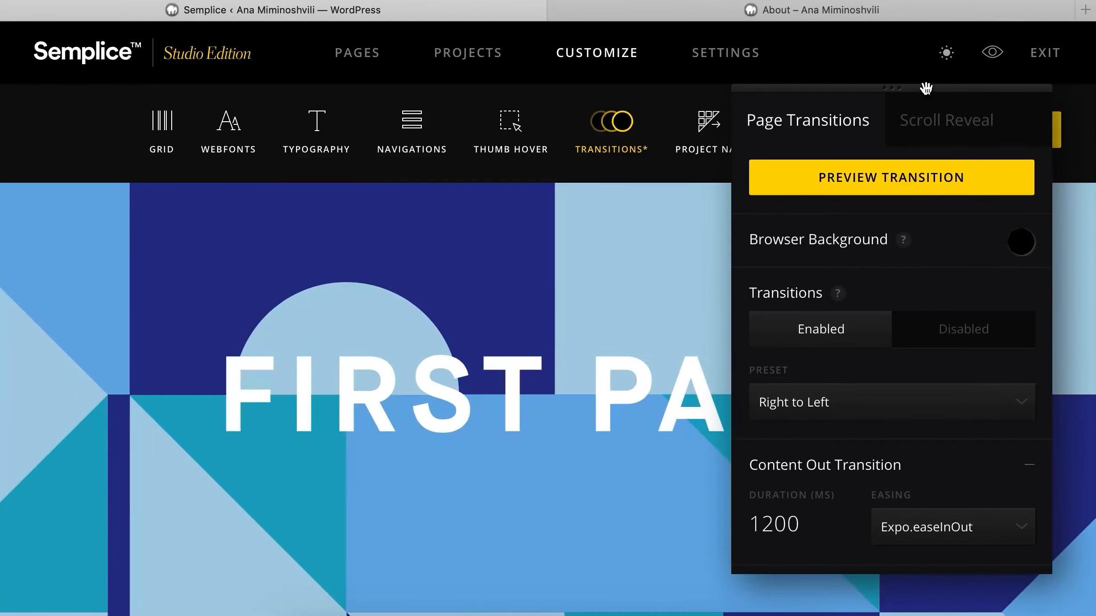
- Save the page transition settings and open the live preview of the Home page from the pages list
{"action": "left_click_drag", "start_coordinate": [926, 88], "coordinate": [746, 86]}
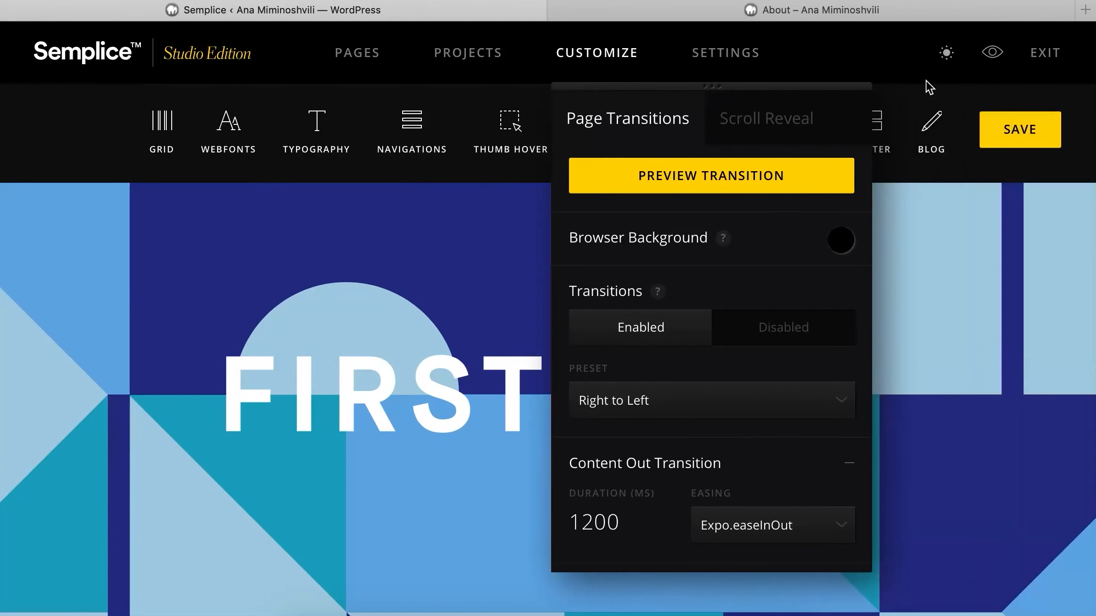
{"action": "left_click", "coordinate": [1025, 131]}
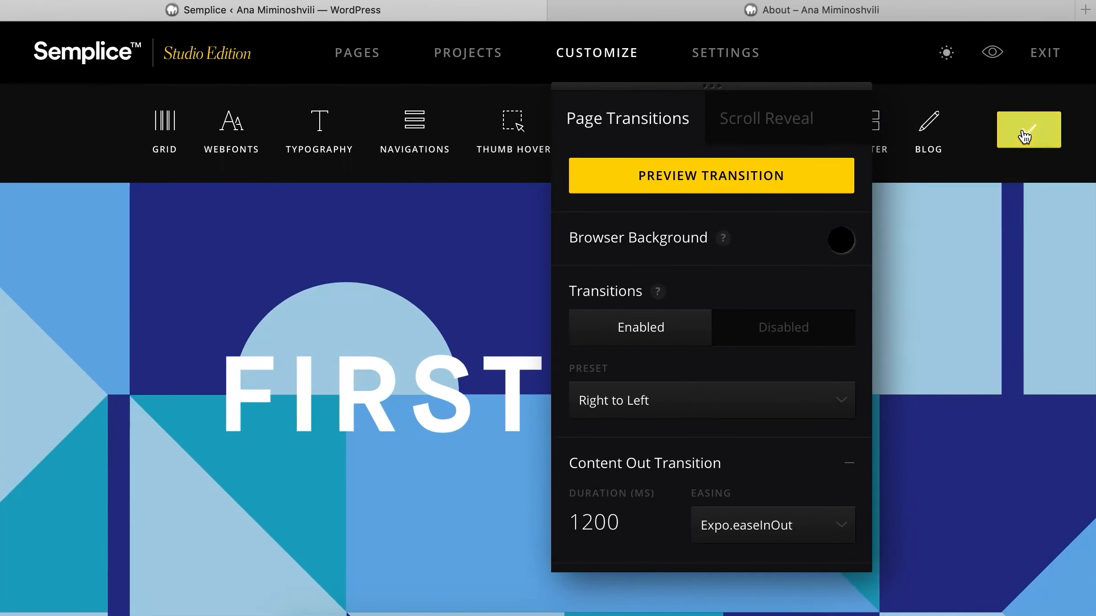
{"action": "left_click", "coordinate": [360, 52]}
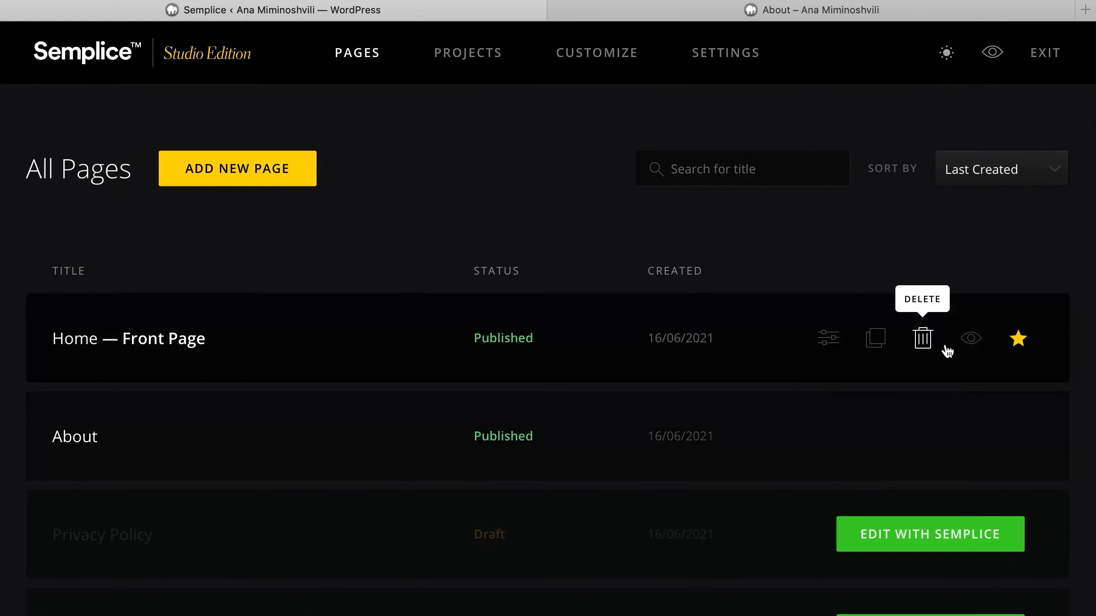
{"action": "left_click", "coordinate": [969, 340]}
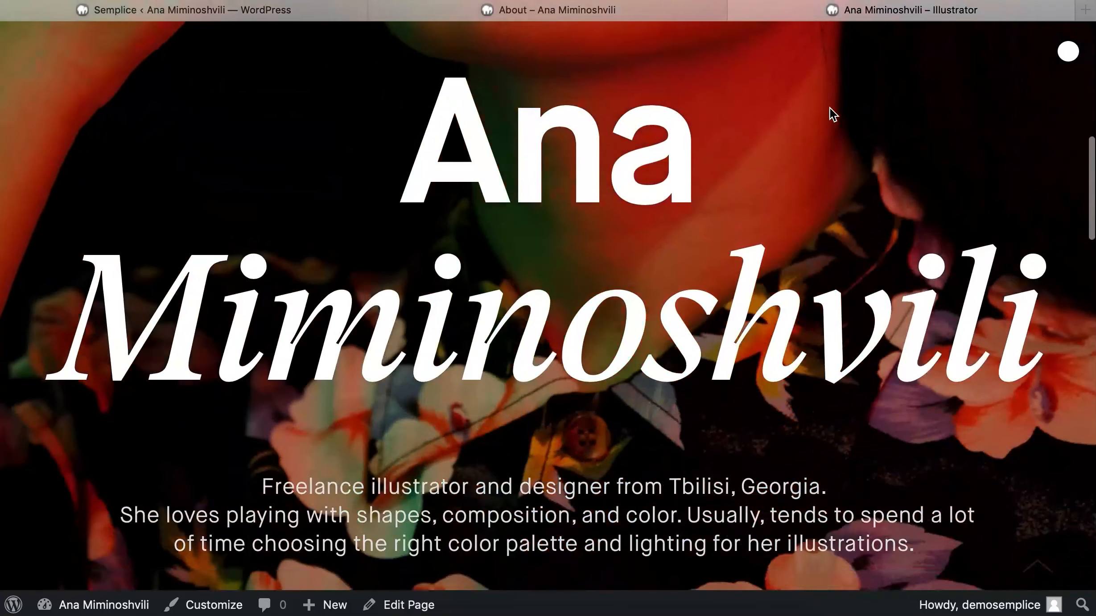
- Check the transitions on the live site by going from the snake illustration's project to the About page, then open and close the menu
{"action": "scroll", "coordinate": [830, 108], "scroll_direction": "down", "scroll_amount": 10}
{"action": "scroll", "coordinate": [832, 114], "scroll_direction": "down", "scroll_amount": 2}
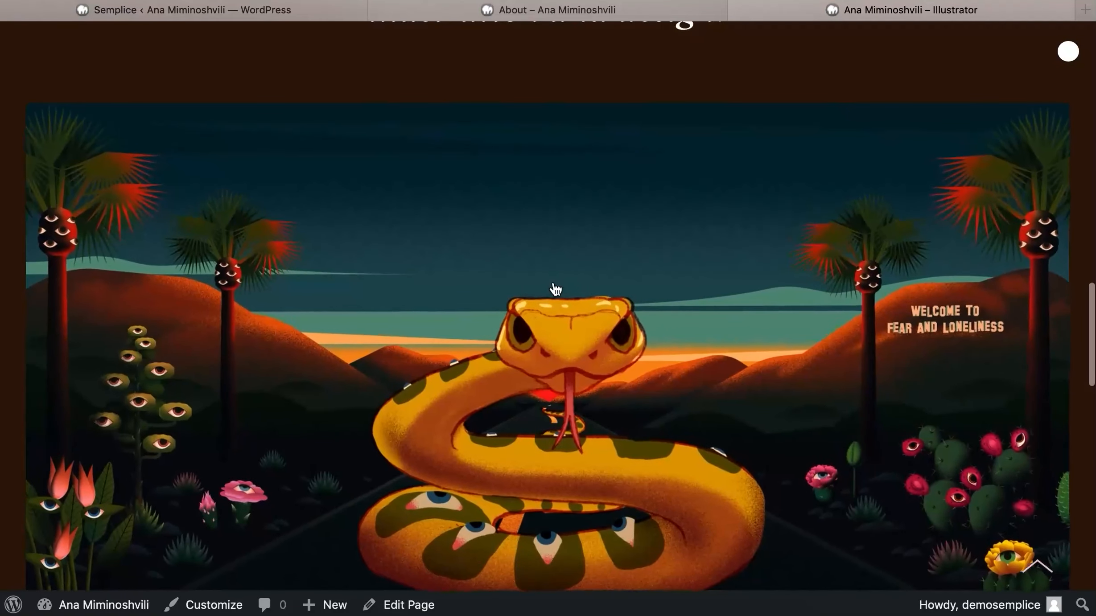
{"action": "left_click", "coordinate": [788, 139]}
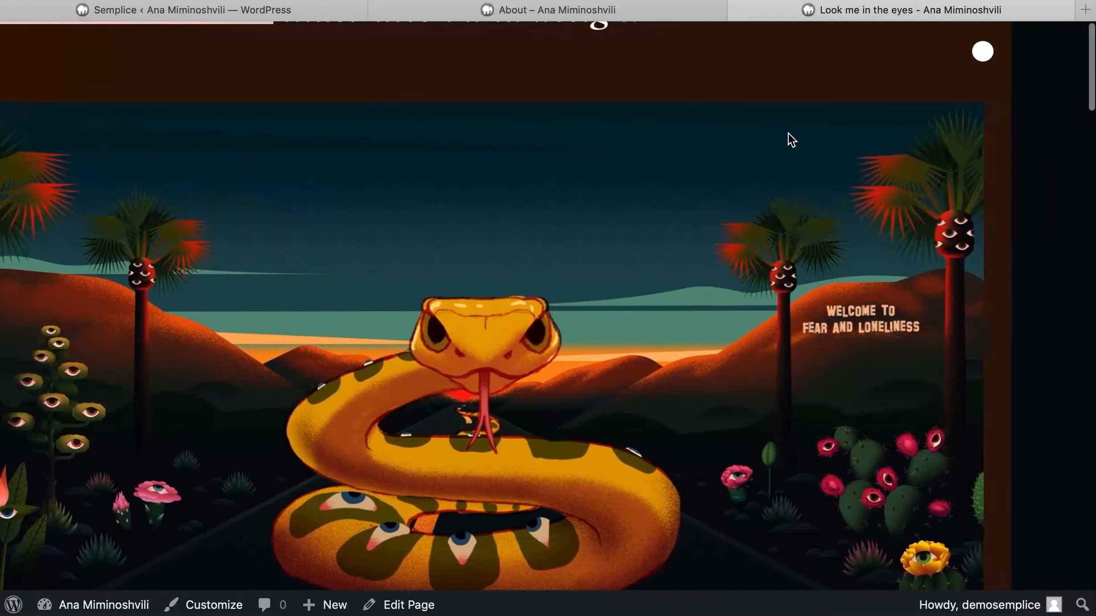
{"action": "left_click", "coordinate": [1077, 52]}
{"action": "left_click", "coordinate": [588, 337]}
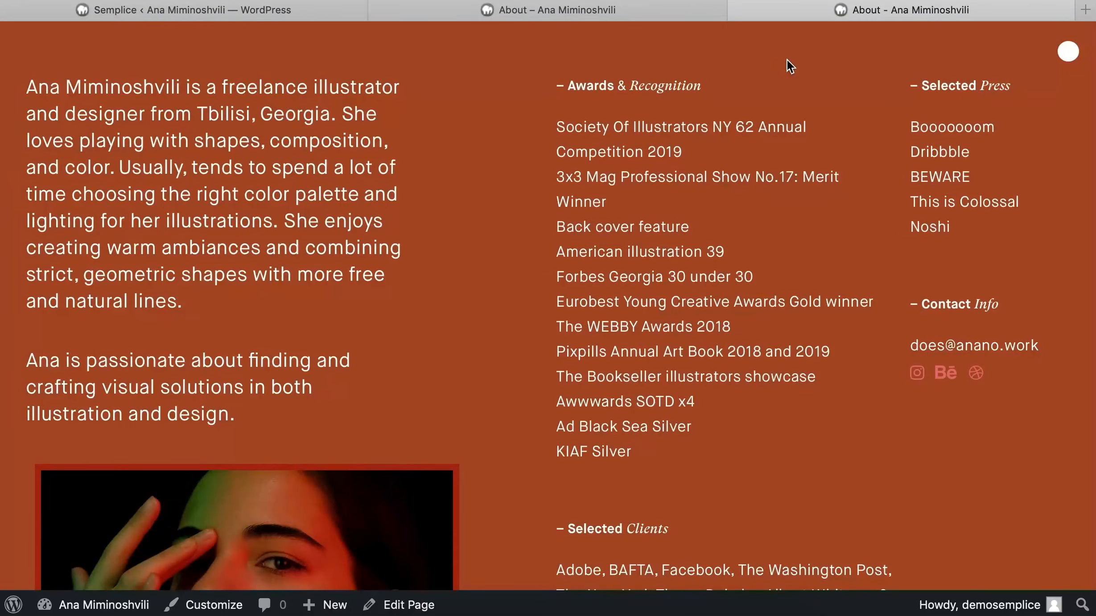
{"action": "left_click", "coordinate": [1066, 53]}
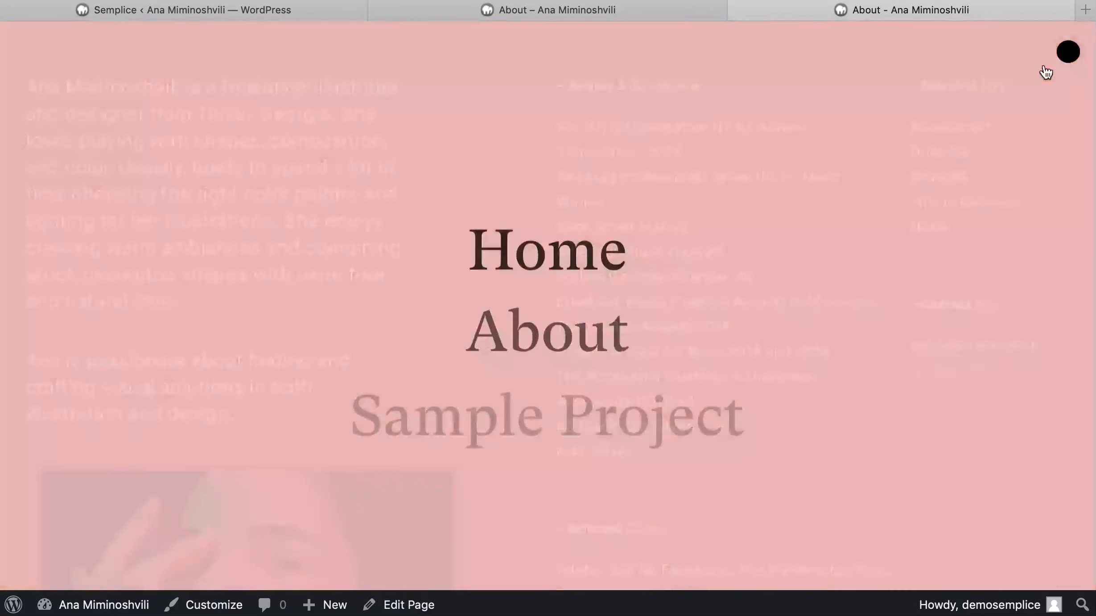
{"action": "left_click", "coordinate": [1066, 51]}
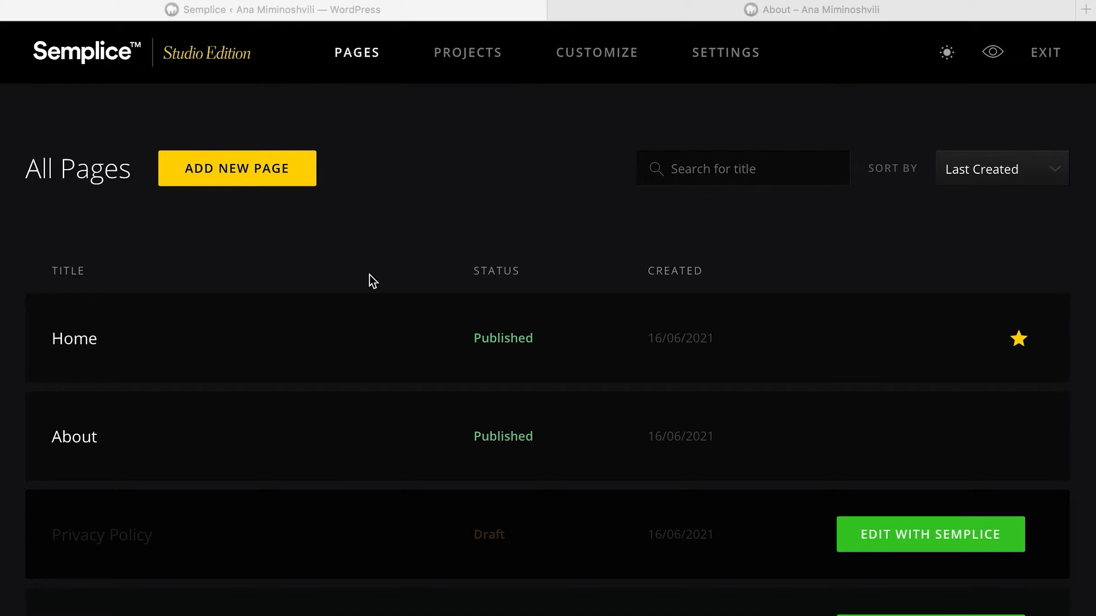
- Open the Home page for editing, review its content down to the project grid, and look through the available modules
{"action": "left_click", "coordinate": [370, 349]}
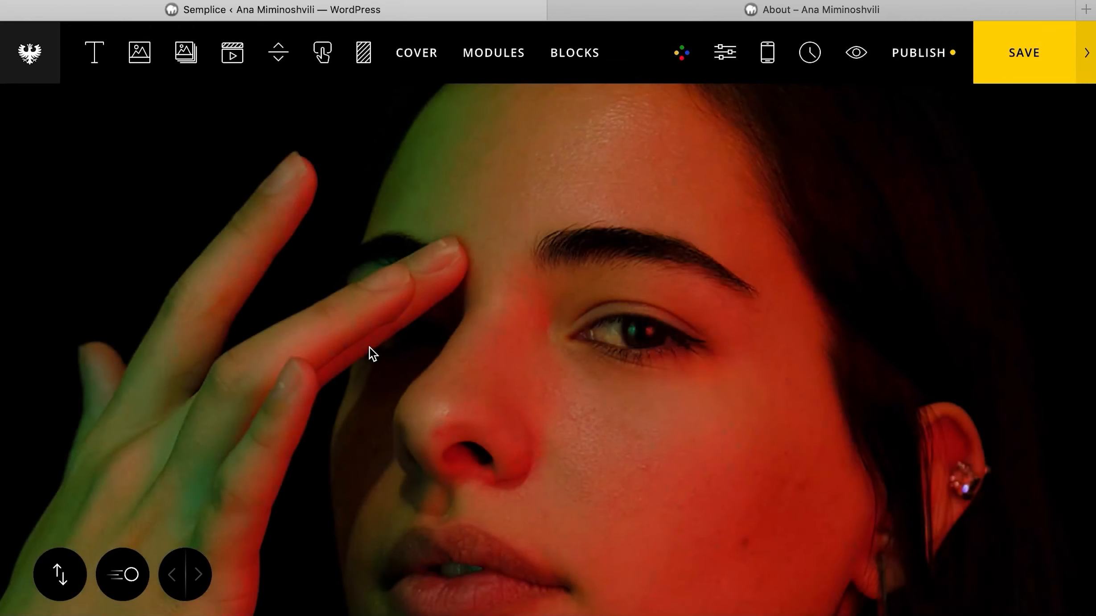
{"action": "key", "text": "super+minus"}
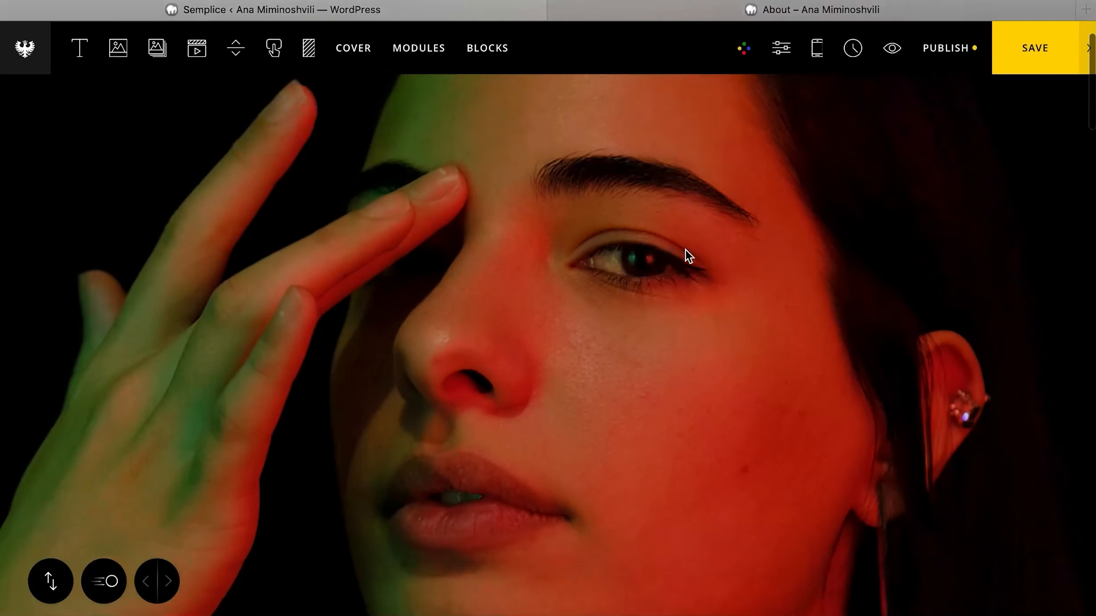
{"action": "scroll", "coordinate": [655, 179], "scroll_direction": "down", "scroll_amount": 10}
{"action": "scroll", "coordinate": [653, 167], "scroll_direction": "down", "scroll_amount": 10}
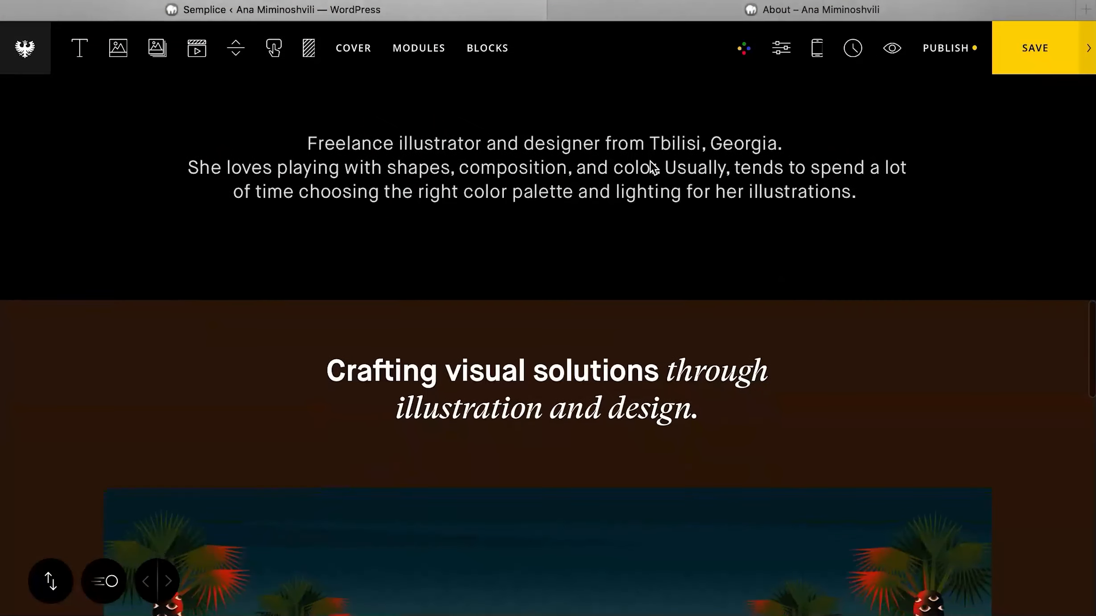
{"action": "scroll", "coordinate": [513, 252], "scroll_direction": "down", "scroll_amount": 8}
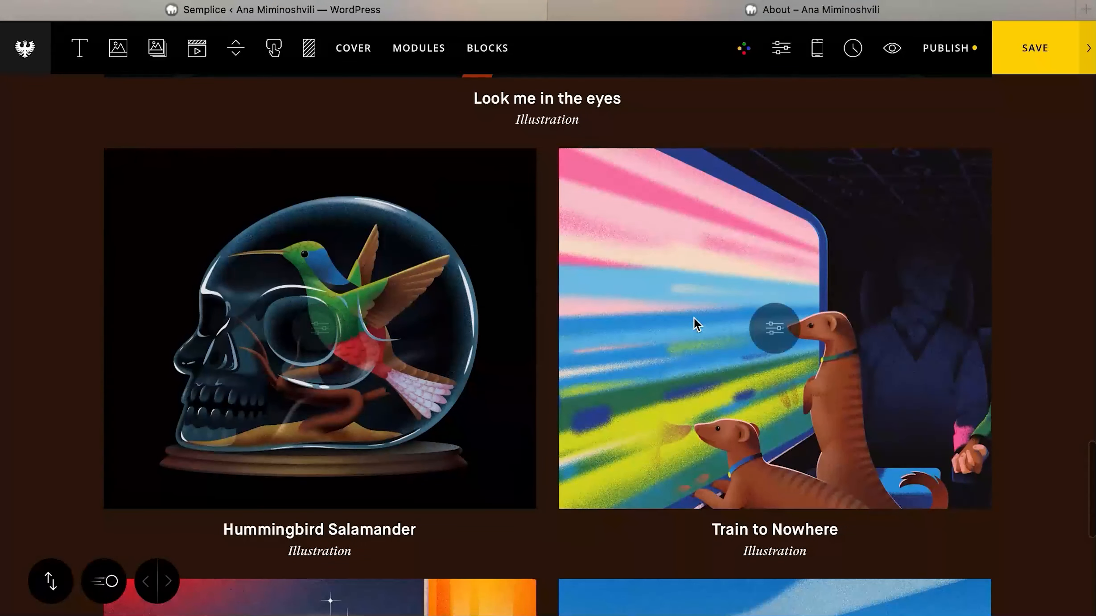
{"action": "scroll", "coordinate": [692, 318], "scroll_direction": "down", "scroll_amount": 8}
{"action": "scroll", "coordinate": [470, 444], "scroll_direction": "down", "scroll_amount": 2}
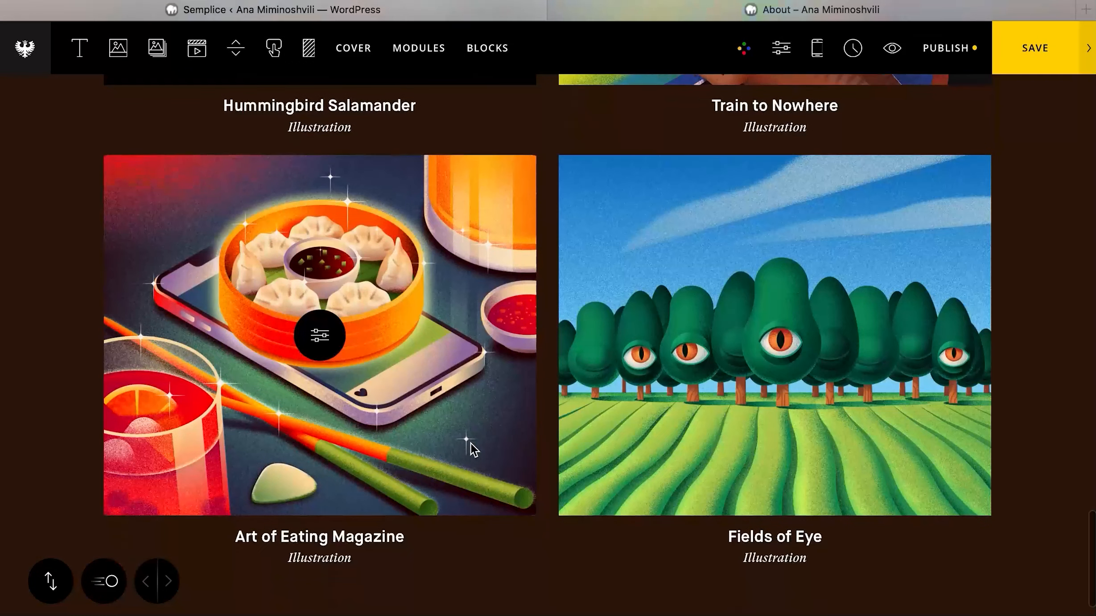
{"action": "left_click", "coordinate": [414, 58]}
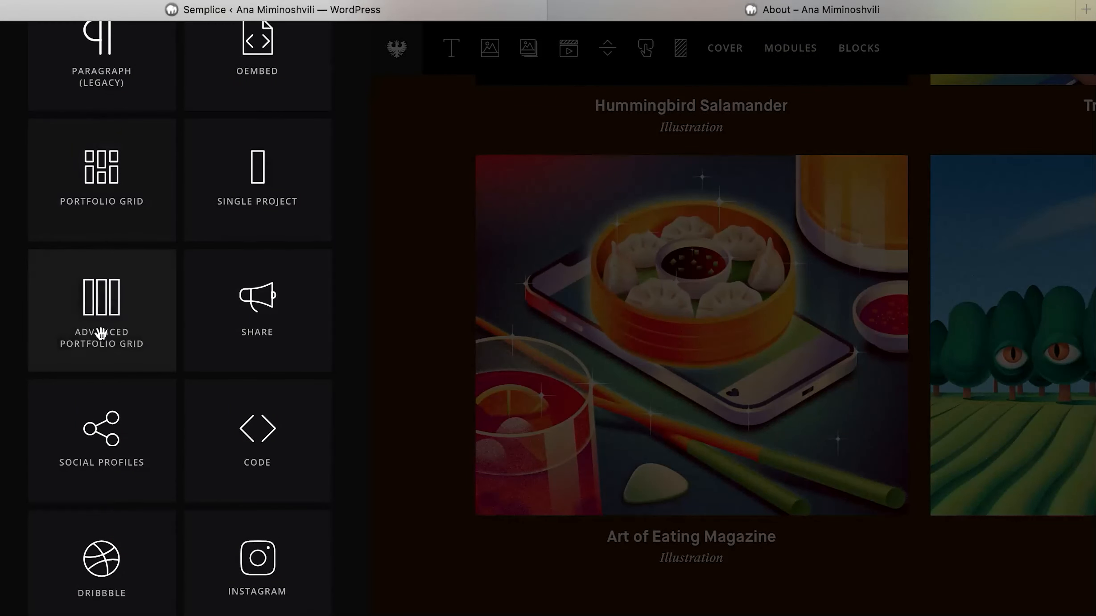
{"action": "left_click", "coordinate": [382, 264]}
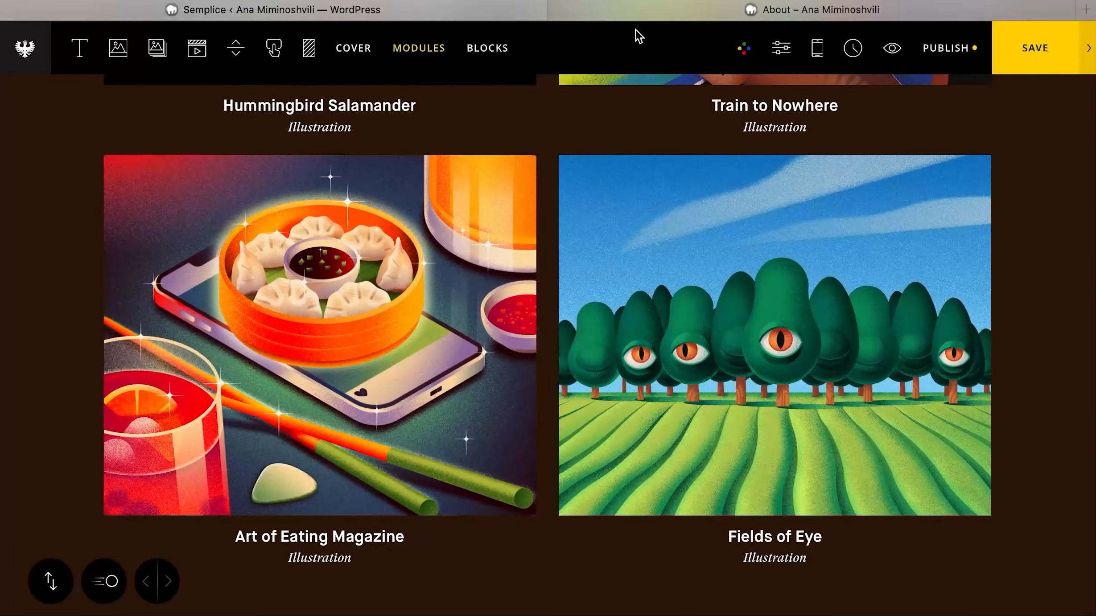
- Add a new version of the Home page named APG Version and check it in the versions list
{"action": "left_click", "coordinate": [854, 53]}
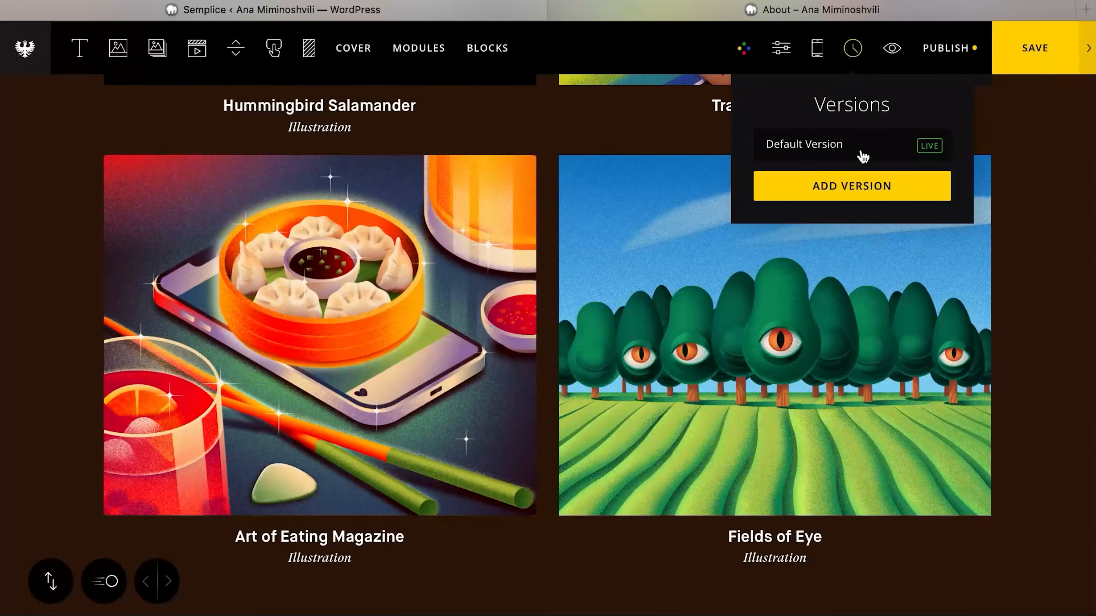
{"action": "left_click", "coordinate": [863, 183]}
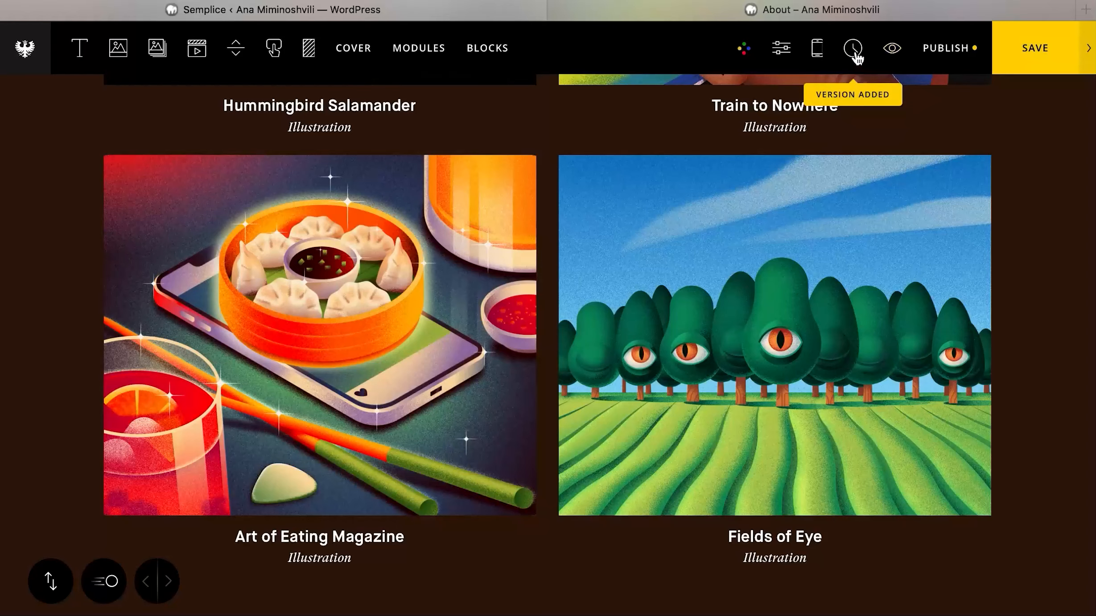
{"action": "left_click", "coordinate": [853, 49]}
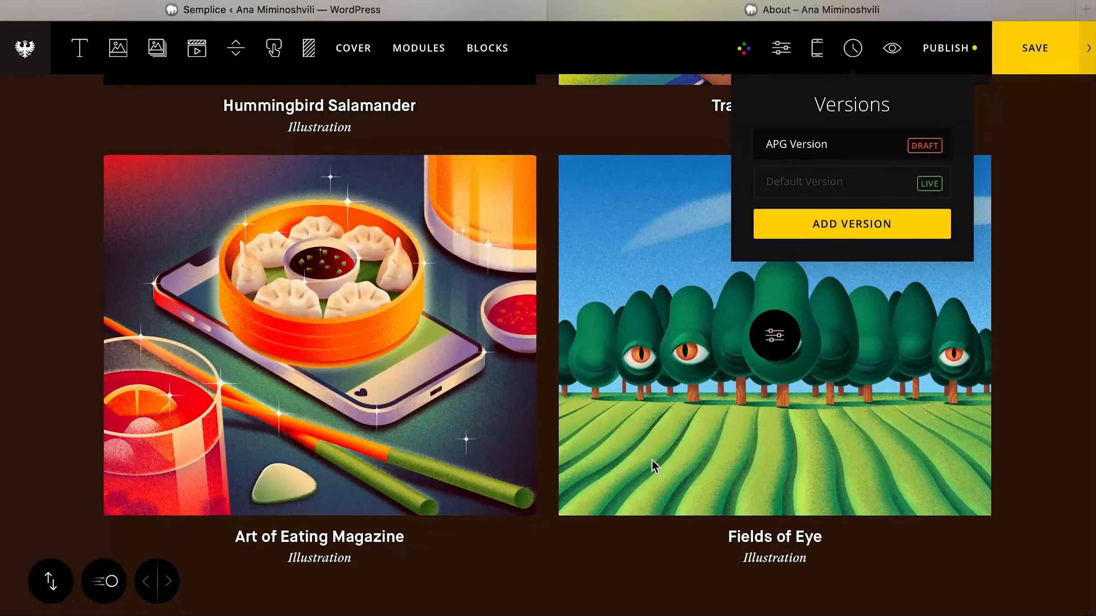
- Delete the existing portfolio grid from the Home page and confirm the deletion
{"action": "left_click", "coordinate": [545, 560]}
{"action": "scroll", "coordinate": [581, 470], "scroll_direction": "down", "scroll_amount": 5}
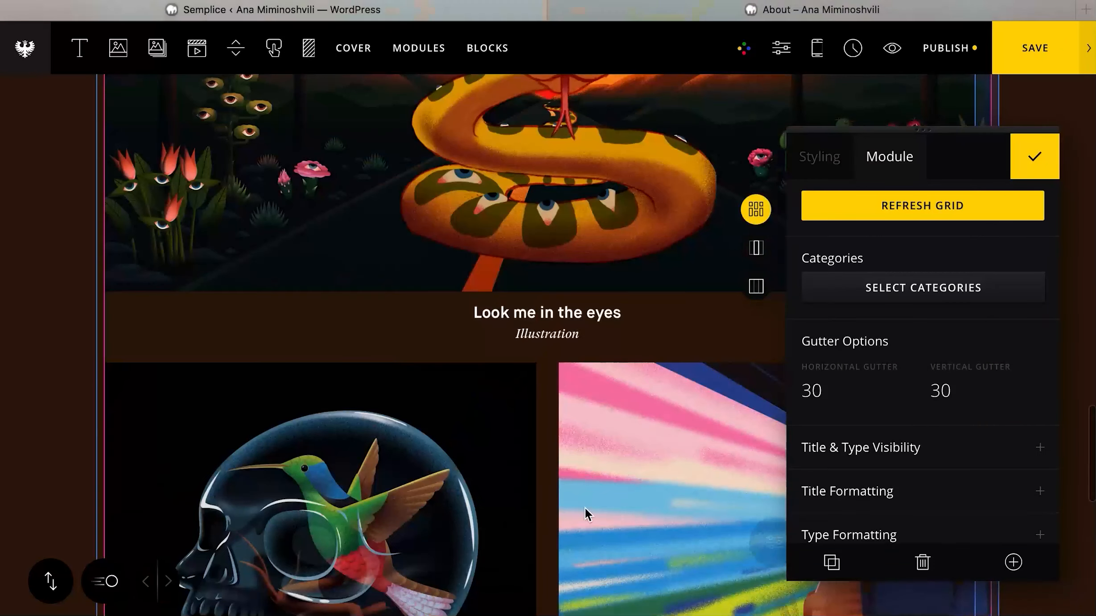
{"action": "left_click", "coordinate": [922, 562]}
{"action": "left_click", "coordinate": [655, 416]}
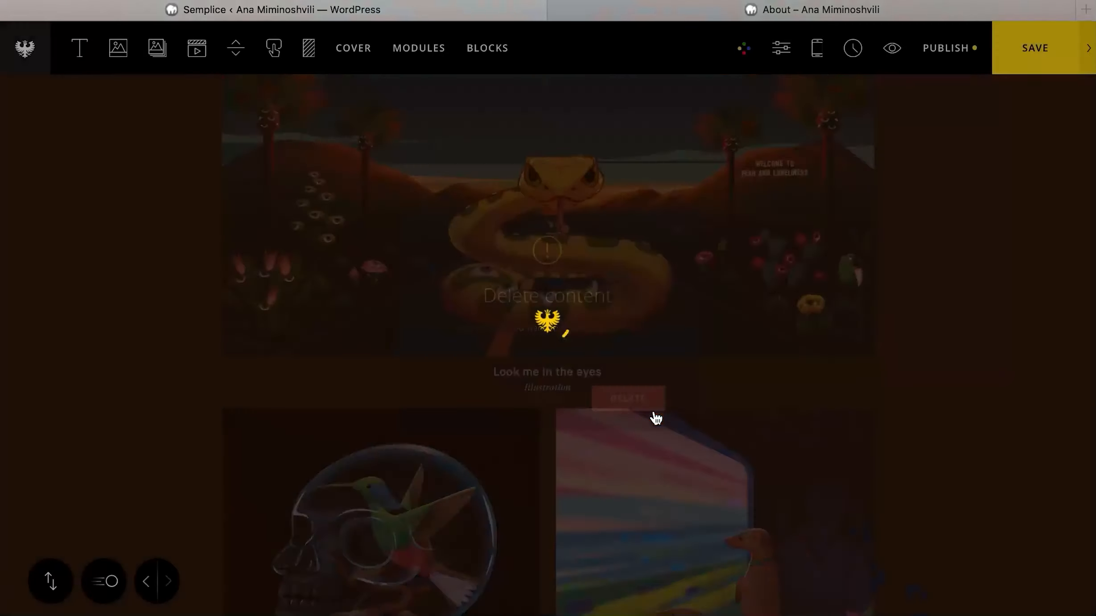
- Set the bottom spacing of the "Crafting visual solutions through illustration and design." text to 0
{"action": "left_click", "coordinate": [732, 454]}
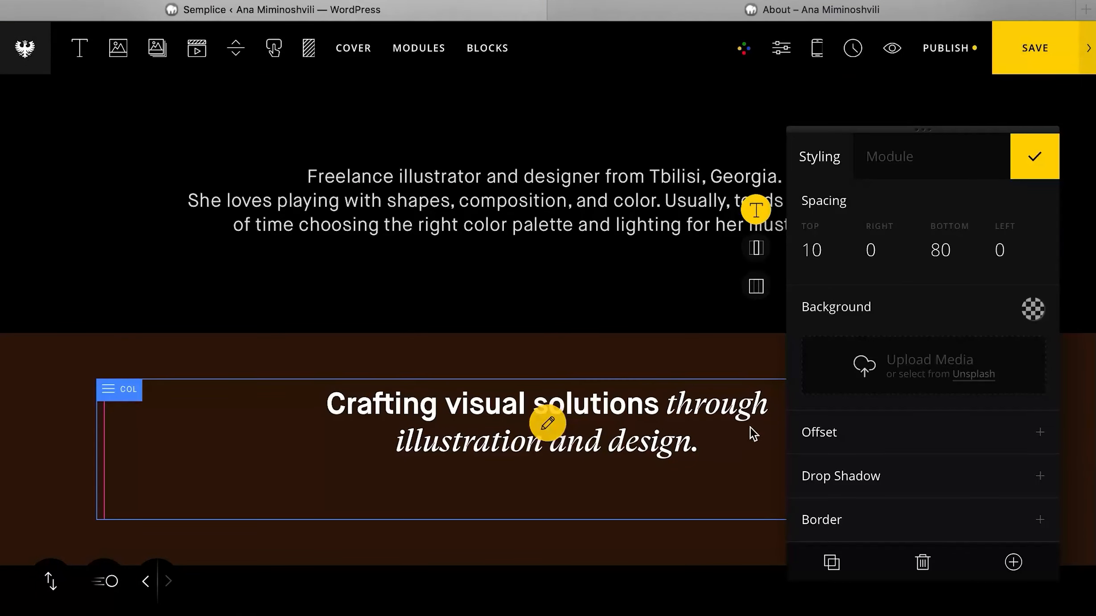
{"action": "double_click", "coordinate": [940, 247]}
{"action": "type", "text": "0"}
{"action": "left_click", "coordinate": [1033, 155]}
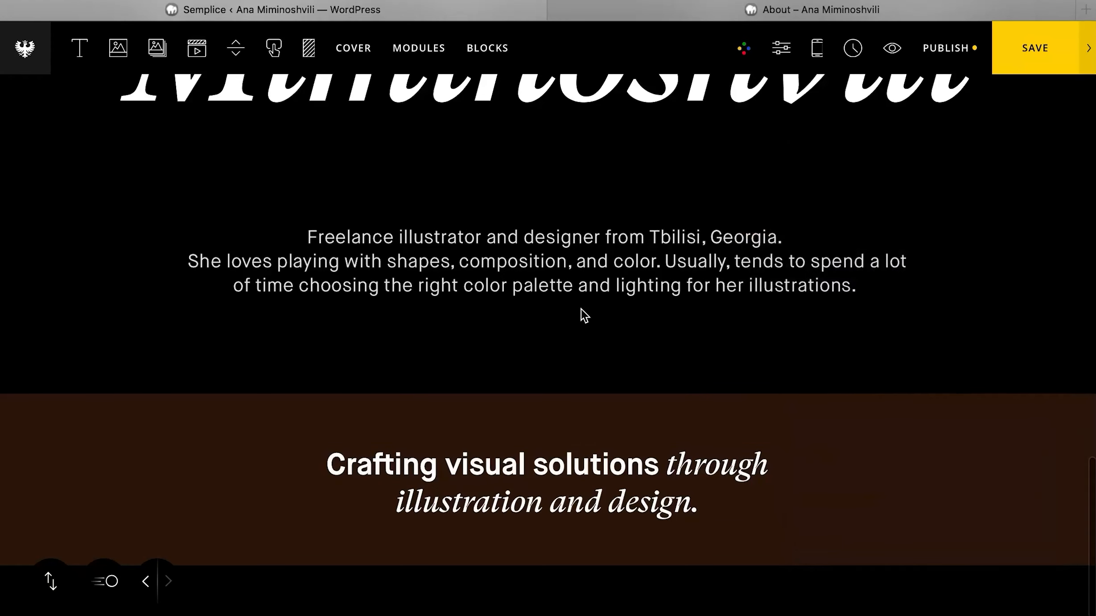
- Add an Advanced Portfolio Grid module below the "Crafting visual solutions" section
{"action": "left_click", "coordinate": [418, 47]}
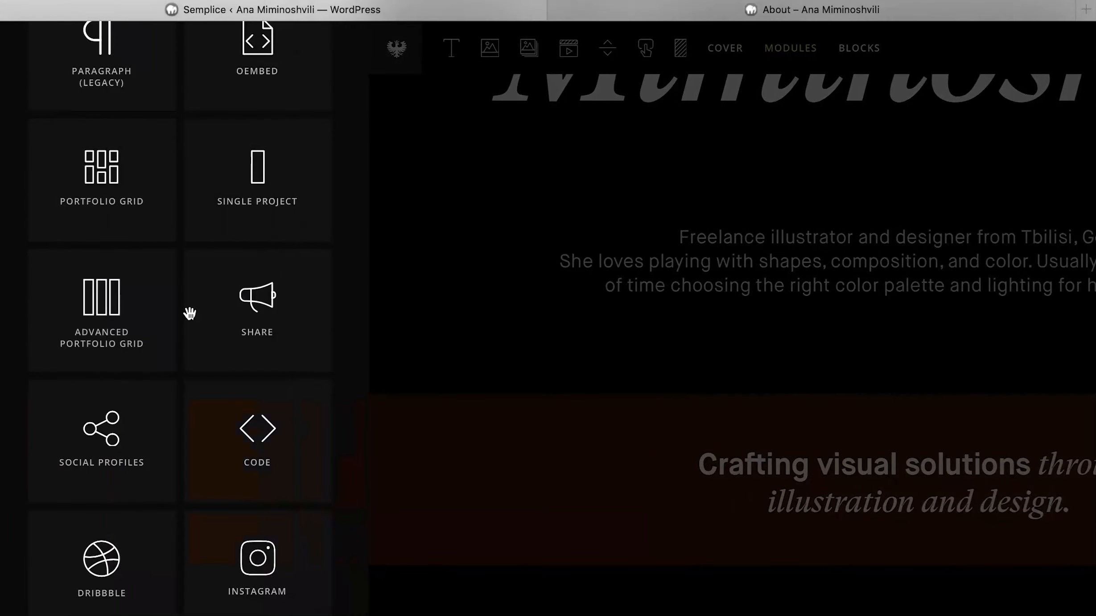
{"action": "left_click_drag", "start_coordinate": [97, 309], "coordinate": [312, 544]}
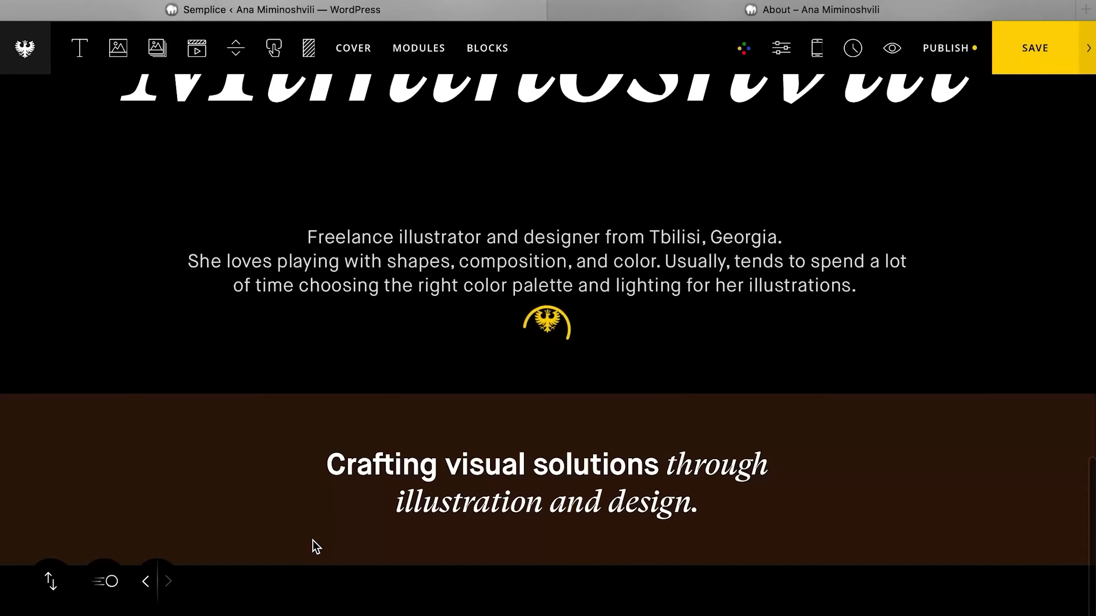
{"action": "scroll", "coordinate": [313, 544], "scroll_direction": "down", "scroll_amount": 6}
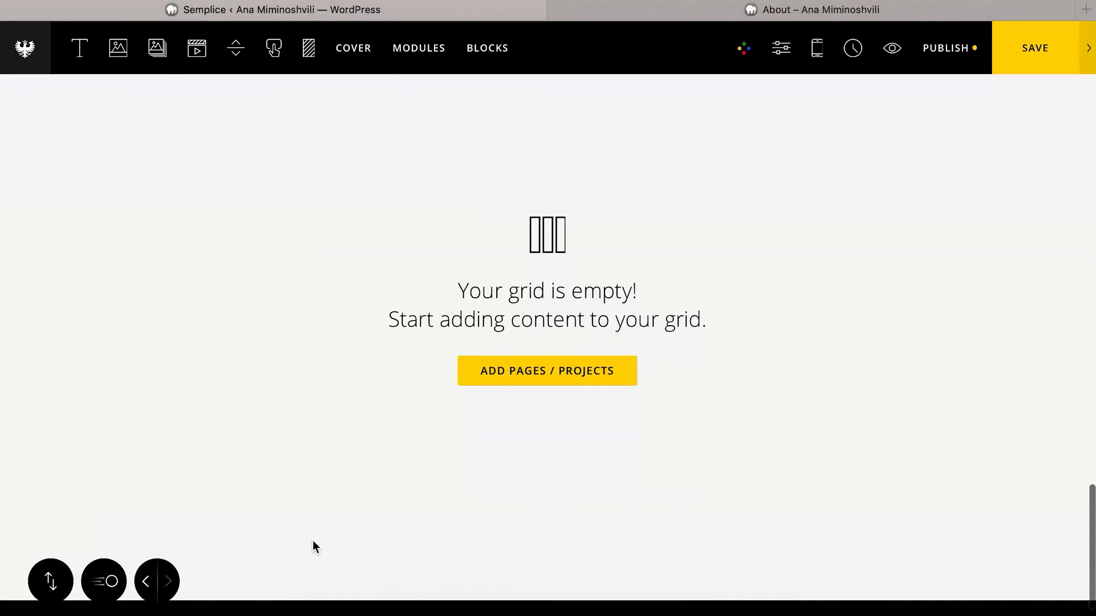
{"action": "scroll", "coordinate": [652, 412], "scroll_direction": "up", "scroll_amount": 2}
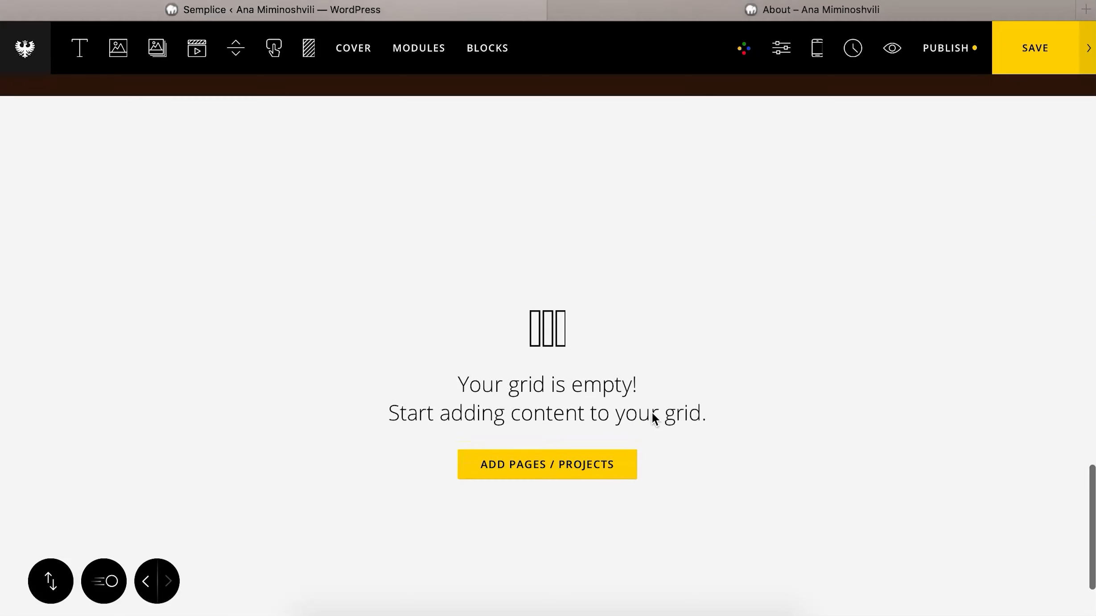
- Add Art of Eating Magazine, Train to Nowhere, Fields of Eye, Hummingbird Salamander and Look me in the eyes to the empty grid
{"action": "left_click", "coordinate": [563, 463]}
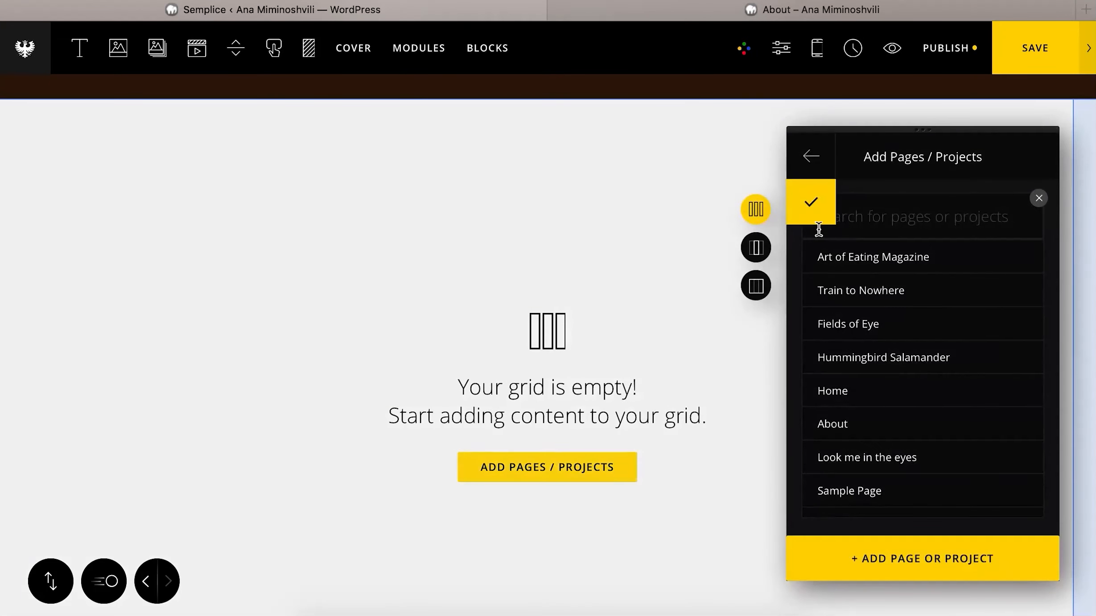
{"action": "left_click", "coordinate": [859, 261]}
{"action": "left_click", "coordinate": [859, 261]}
{"action": "left_click", "coordinate": [859, 260]}
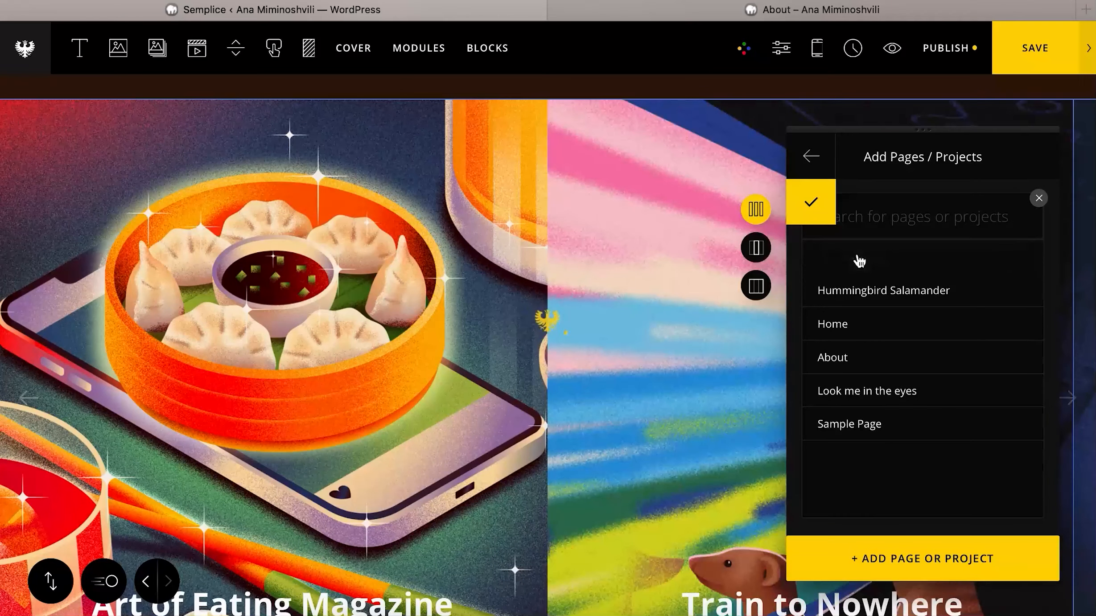
{"action": "left_click", "coordinate": [859, 263]}
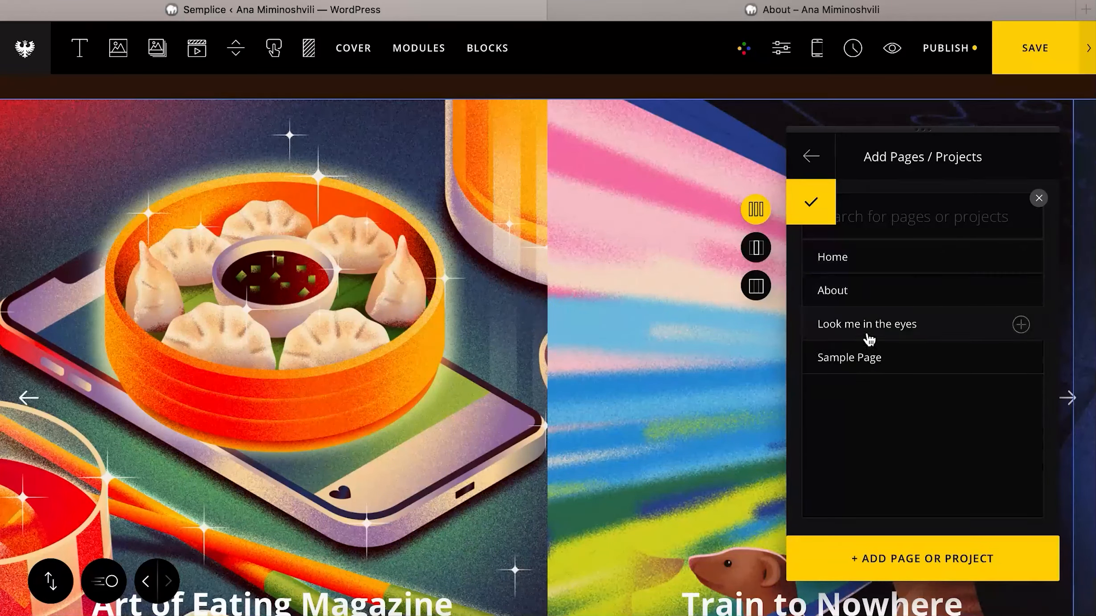
{"action": "left_click", "coordinate": [866, 322]}
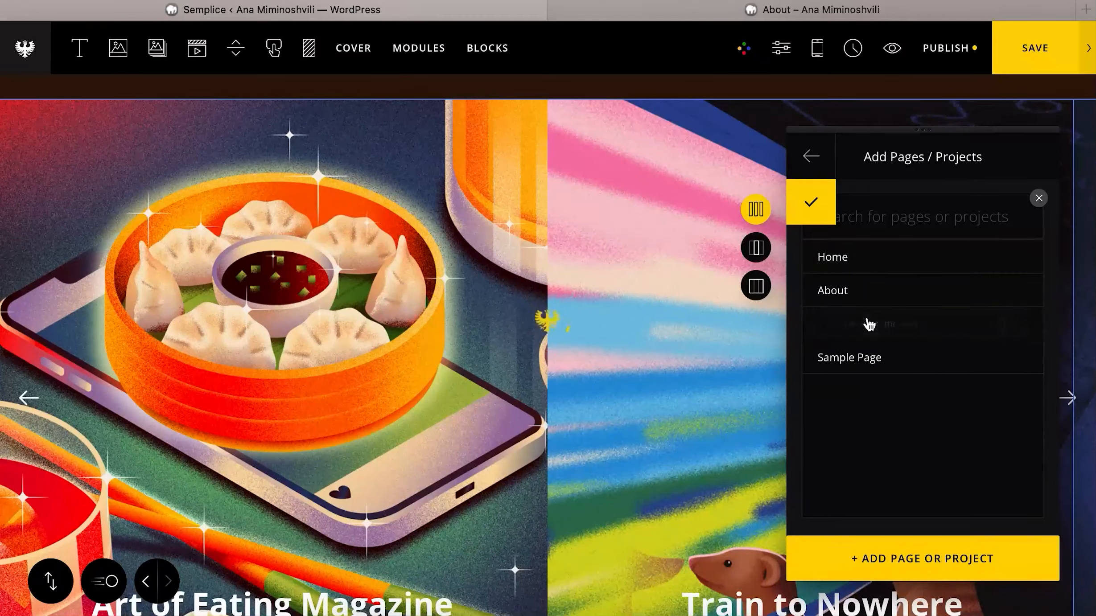
{"action": "left_click", "coordinate": [828, 217]}
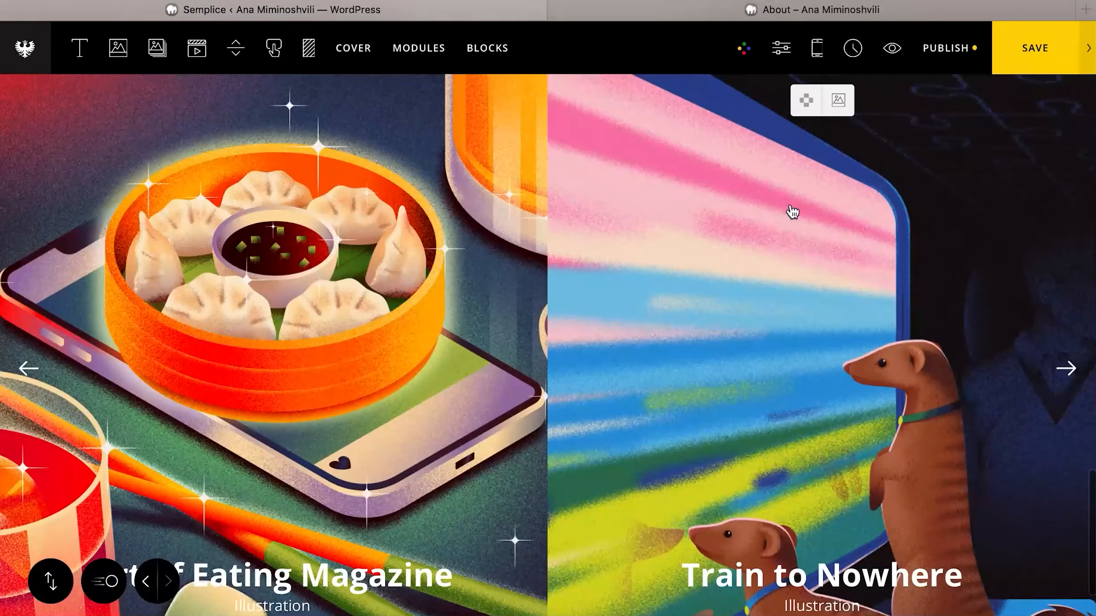
- Change the advanced portfolio grid's preset to Text Grid and review the resulting list of project titles
{"action": "left_click", "coordinate": [792, 212]}
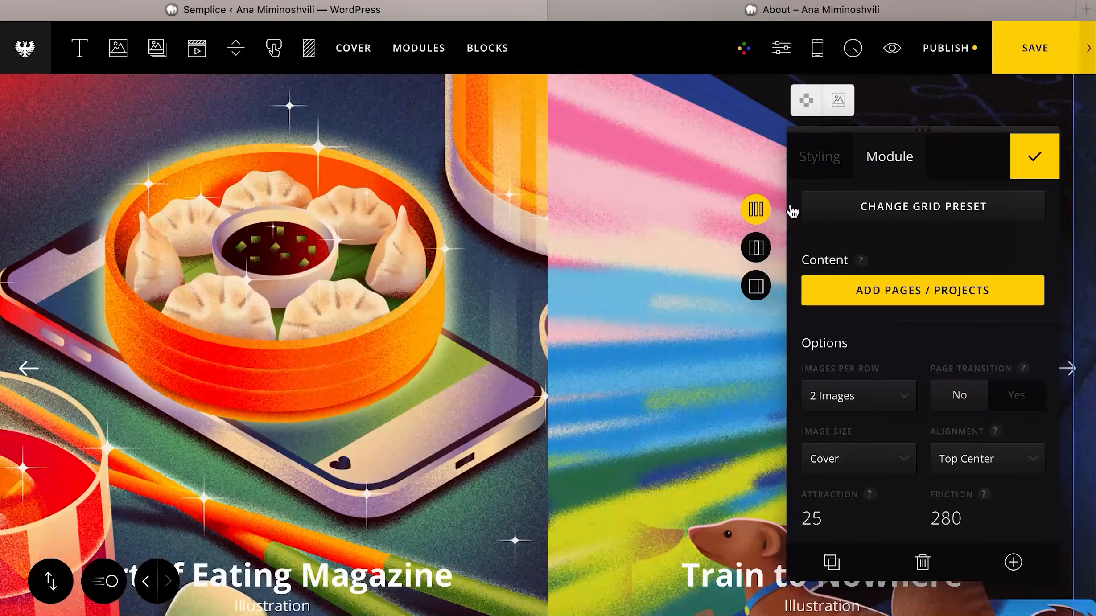
{"action": "key", "text": "super+plus"}
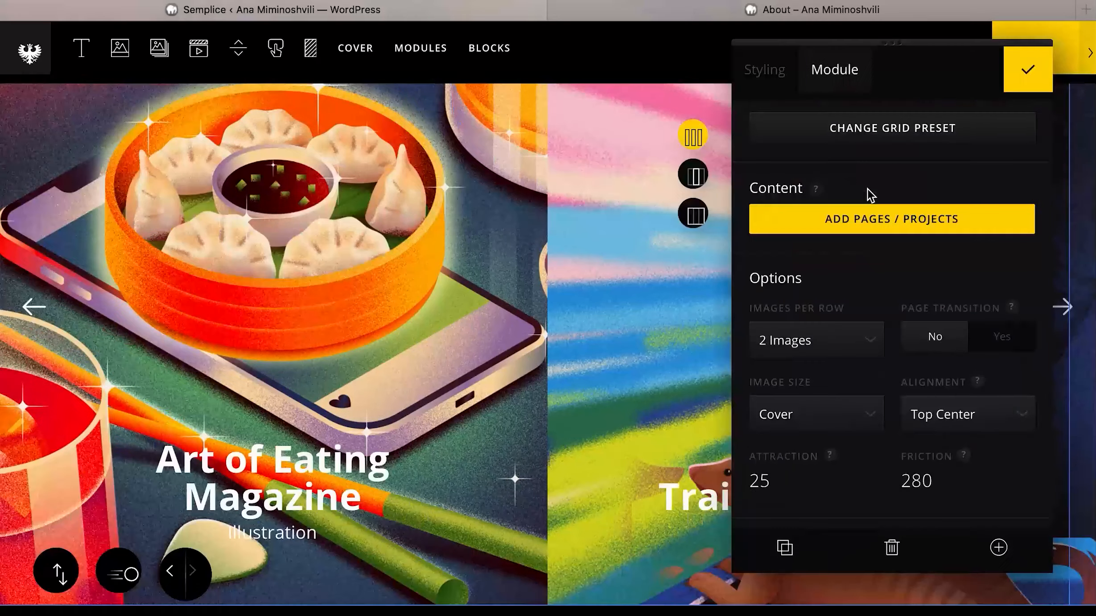
{"action": "left_click", "coordinate": [875, 150]}
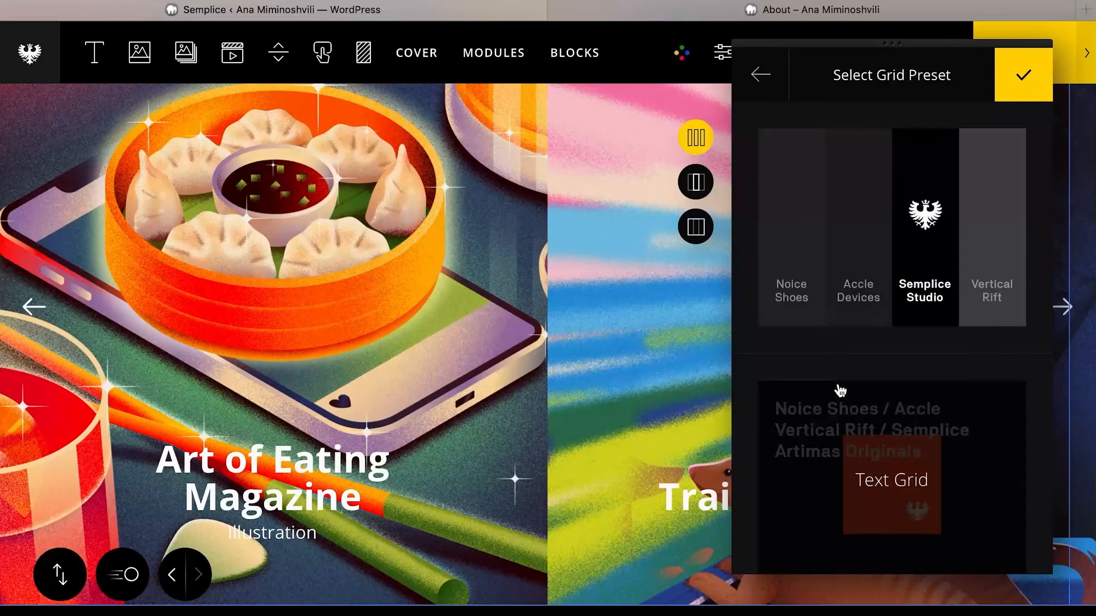
{"action": "scroll", "coordinate": [835, 356], "scroll_direction": "down", "scroll_amount": 3}
{"action": "left_click", "coordinate": [818, 283]}
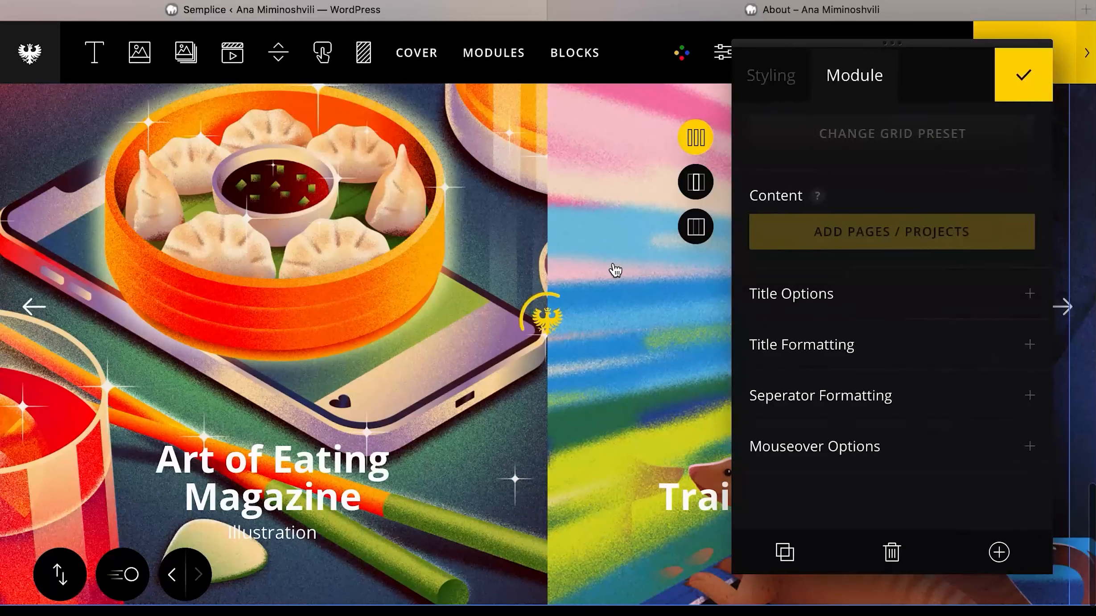
{"action": "key", "text": "super+minus"}
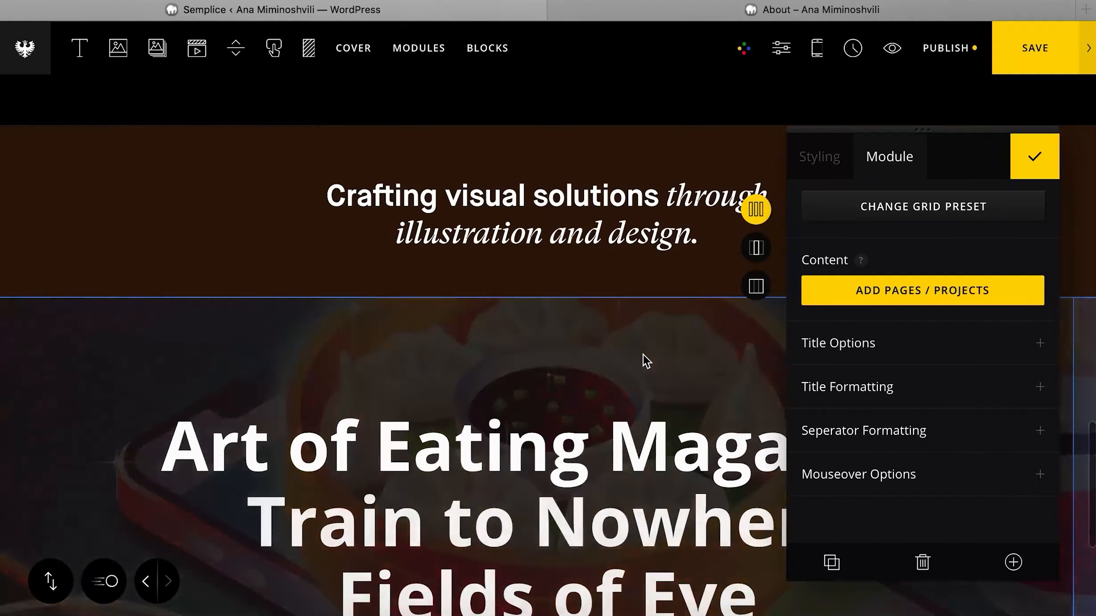
{"action": "scroll", "coordinate": [643, 357], "scroll_direction": "down", "scroll_amount": 3}
{"action": "scroll", "coordinate": [624, 485], "scroll_direction": "down", "scroll_amount": 5}
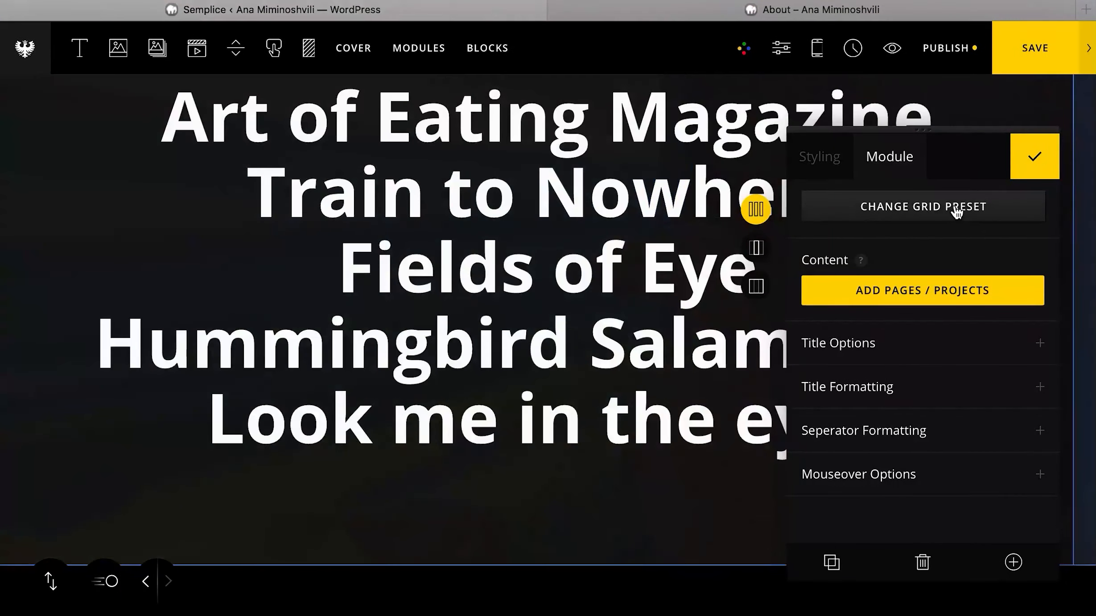
- Change the grid preset to the split design that pairs a title and description column with each project image
{"action": "left_click", "coordinate": [952, 209]}
{"action": "scroll", "coordinate": [791, 349], "scroll_direction": "down", "scroll_amount": 5}
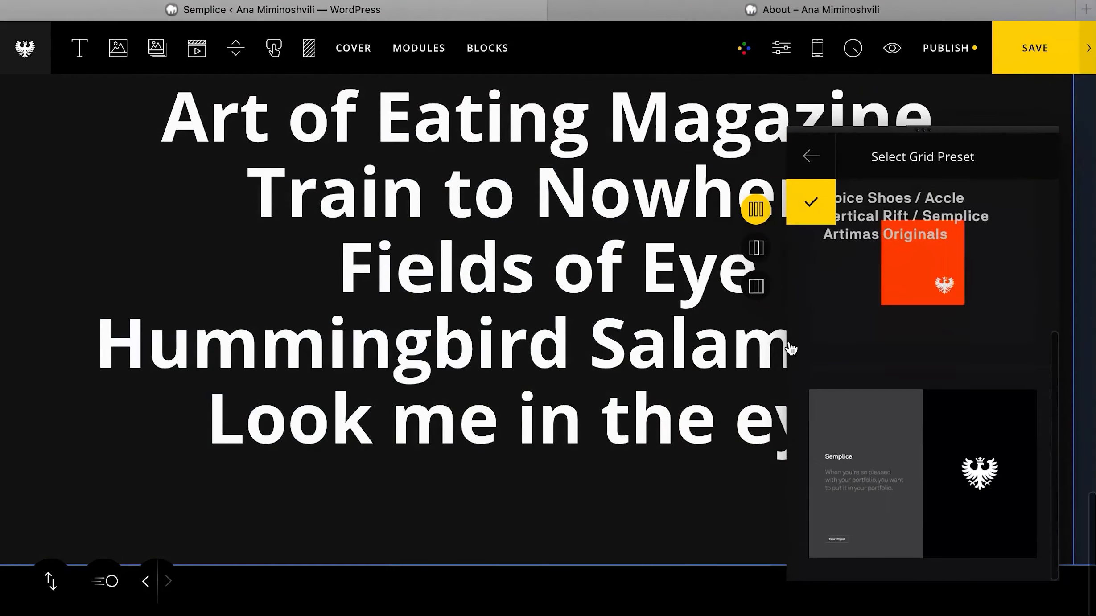
{"action": "left_click", "coordinate": [845, 384]}
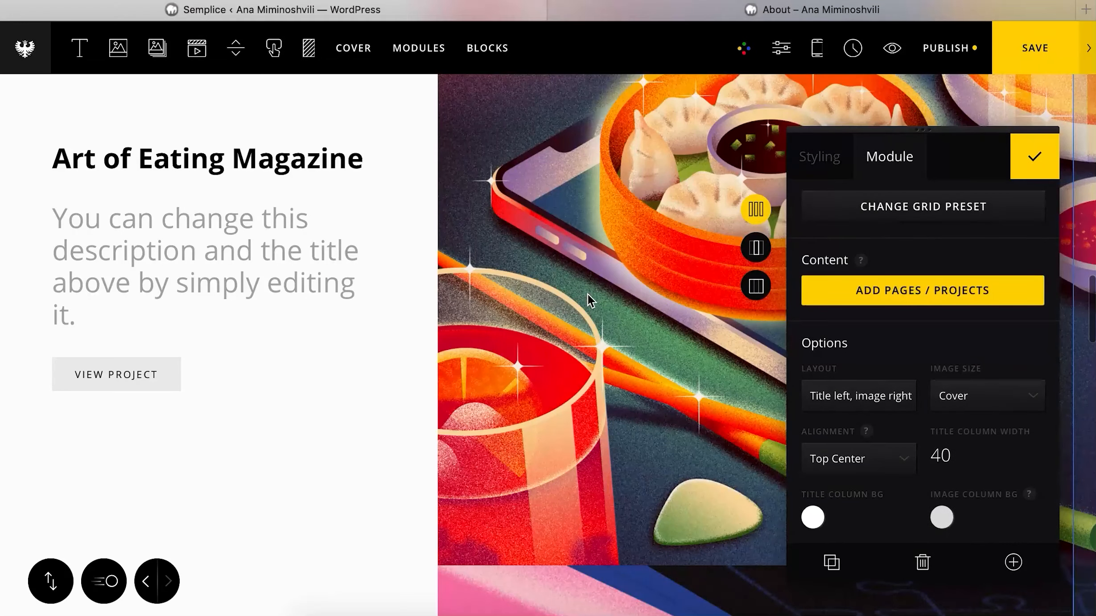
{"action": "scroll", "coordinate": [587, 295], "scroll_direction": "down", "scroll_amount": 5}
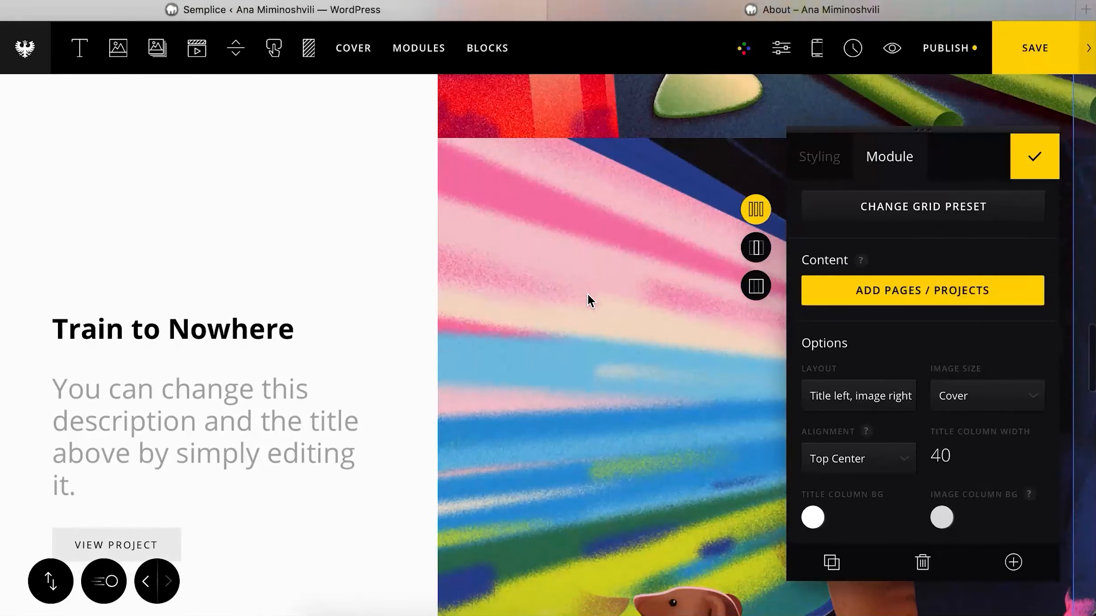
- Try the split grid's layout as Image left, title Right and as Mixed, title starts right, reviewing the project rows
{"action": "left_click_drag", "start_coordinate": [884, 129], "coordinate": [611, 160]}
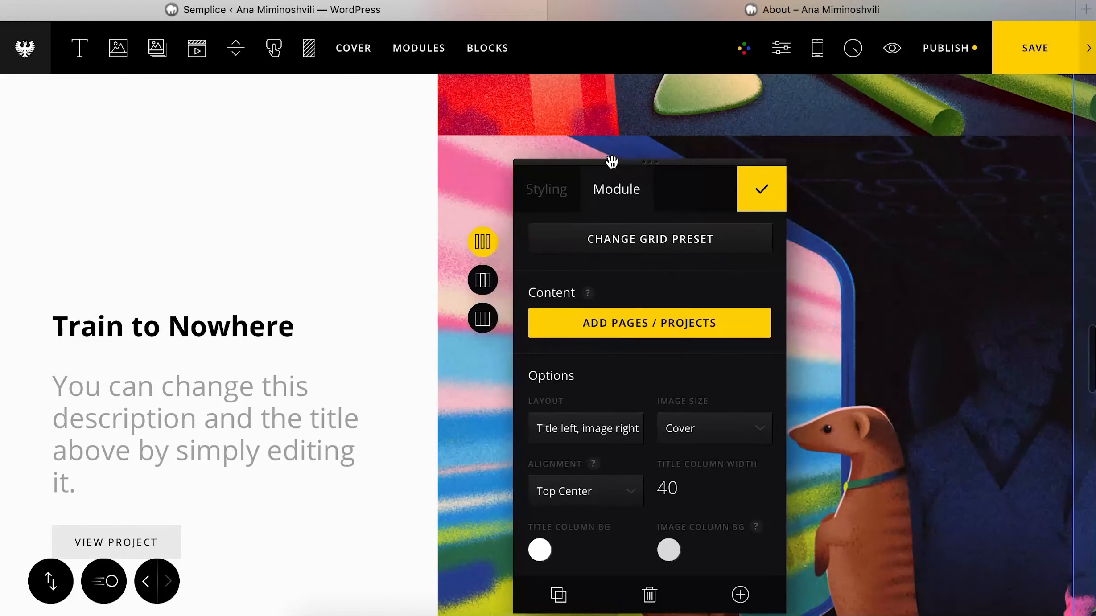
{"action": "scroll", "coordinate": [795, 211], "scroll_direction": "down", "scroll_amount": 5}
{"action": "scroll", "coordinate": [853, 258], "scroll_direction": "down", "scroll_amount": 3}
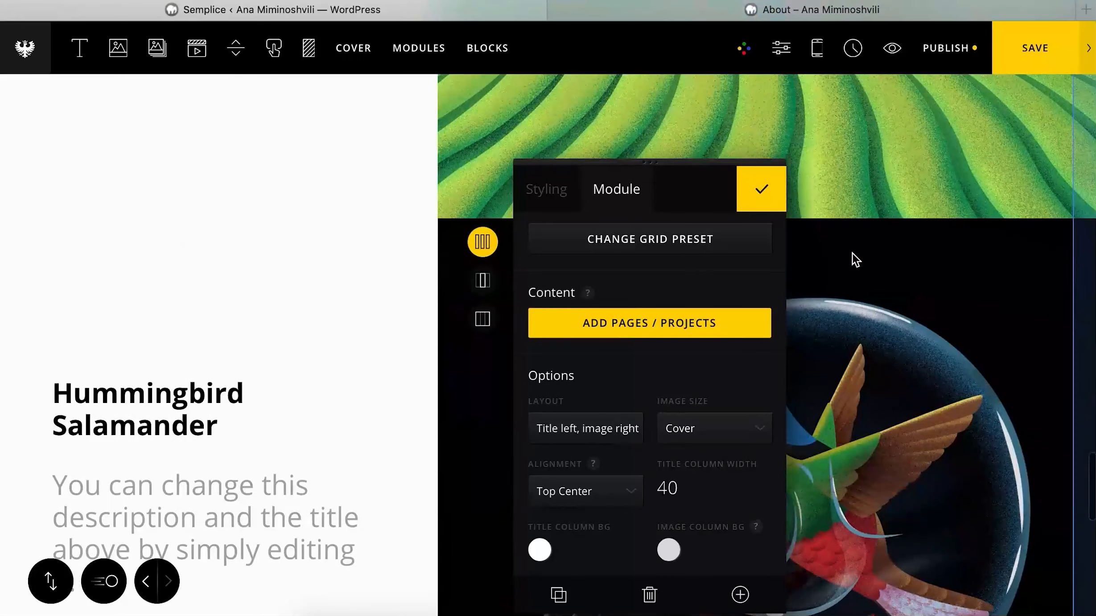
{"action": "scroll", "coordinate": [853, 257], "scroll_direction": "up", "scroll_amount": 5}
{"action": "left_click", "coordinate": [621, 427]}
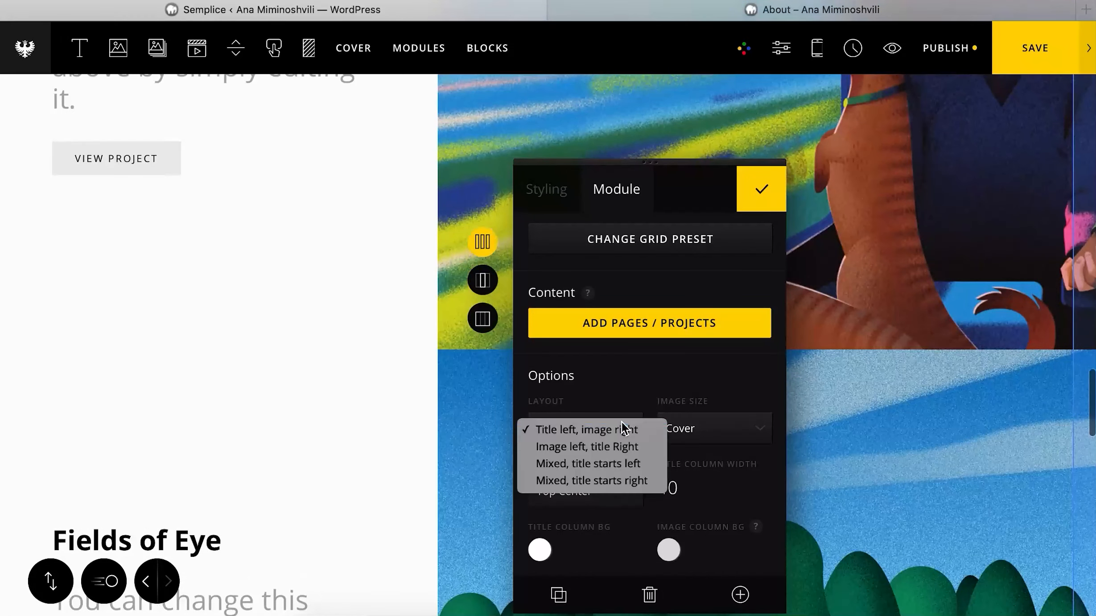
{"action": "left_click", "coordinate": [622, 448]}
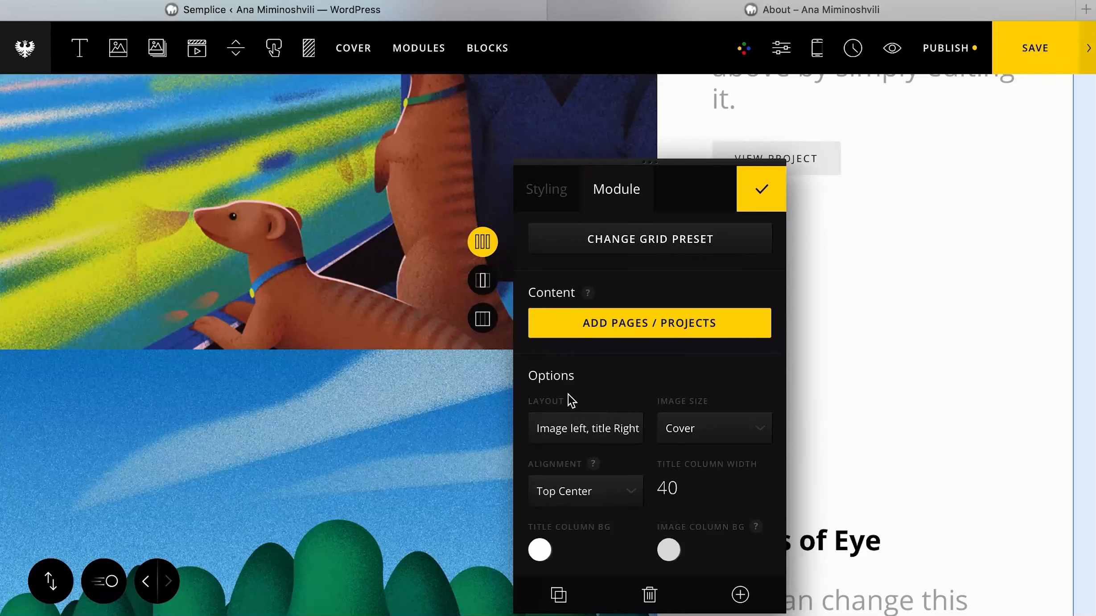
{"action": "left_click", "coordinate": [582, 429]}
{"action": "scroll", "coordinate": [866, 362], "scroll_direction": "down", "scroll_amount": 15}
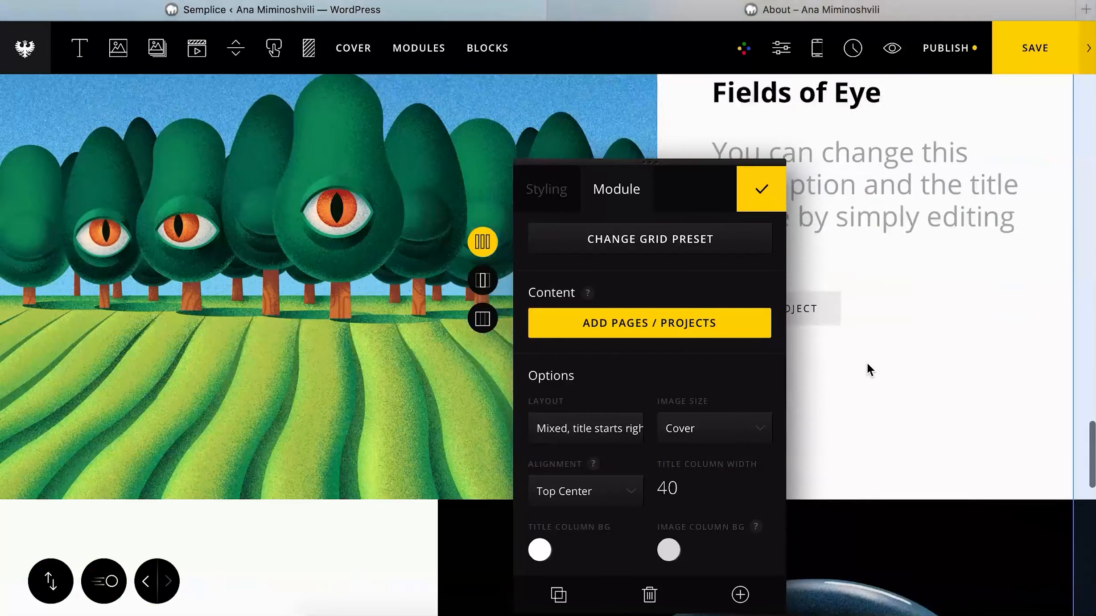
{"action": "scroll", "coordinate": [866, 363], "scroll_direction": "up", "scroll_amount": 20}
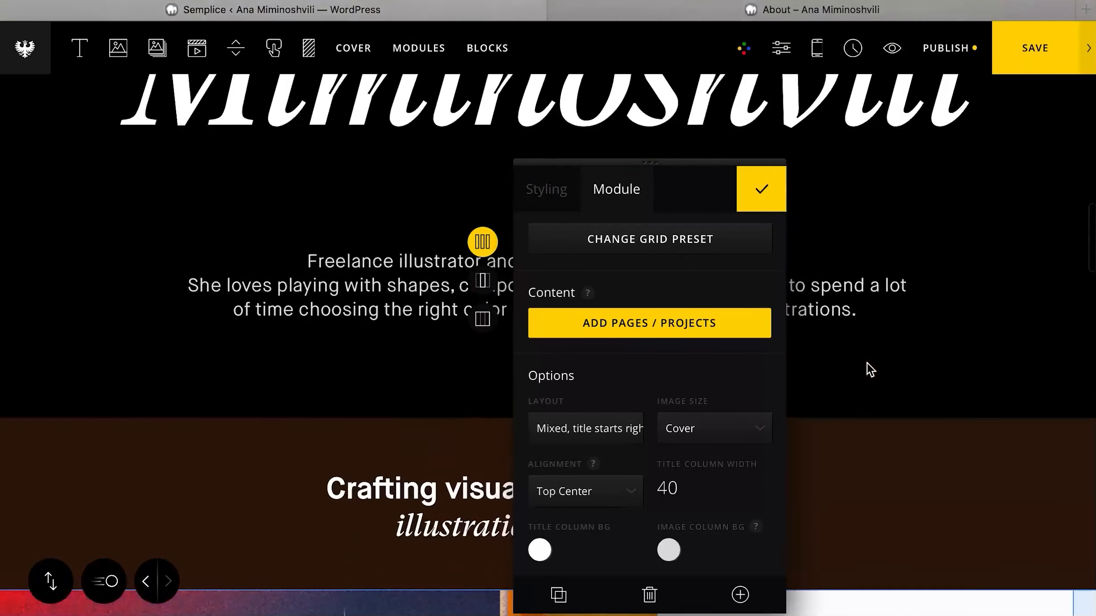
{"action": "scroll", "coordinate": [866, 363], "scroll_direction": "down", "scroll_amount": 4}
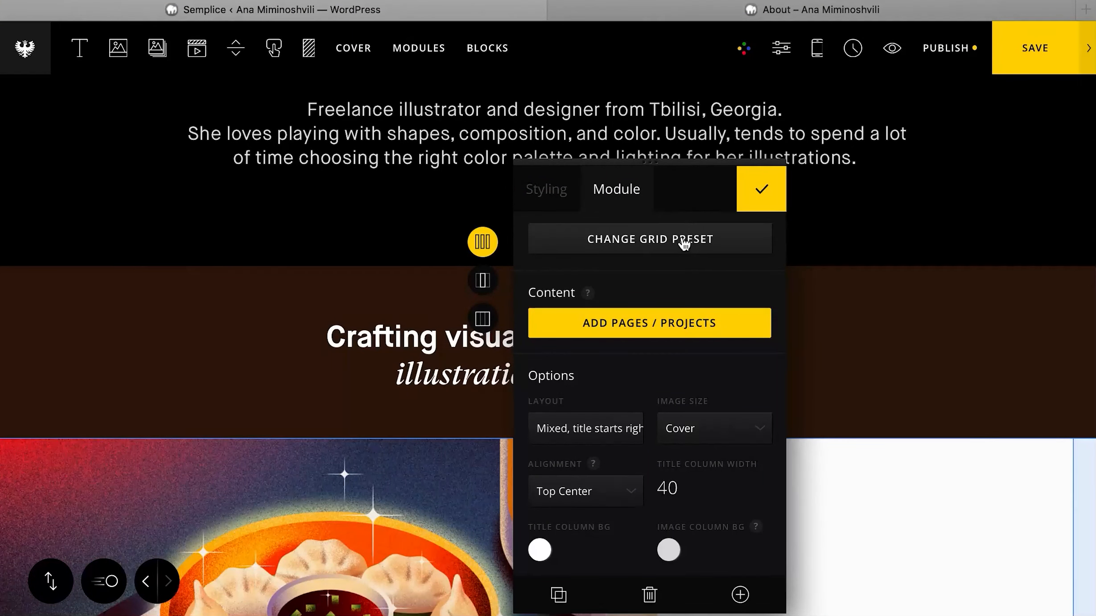
- Change the advanced portfolio grid's preset to Horizontal Fullscreen
{"action": "key", "text": "super+plus"}
{"action": "left_click", "coordinate": [746, 289]}
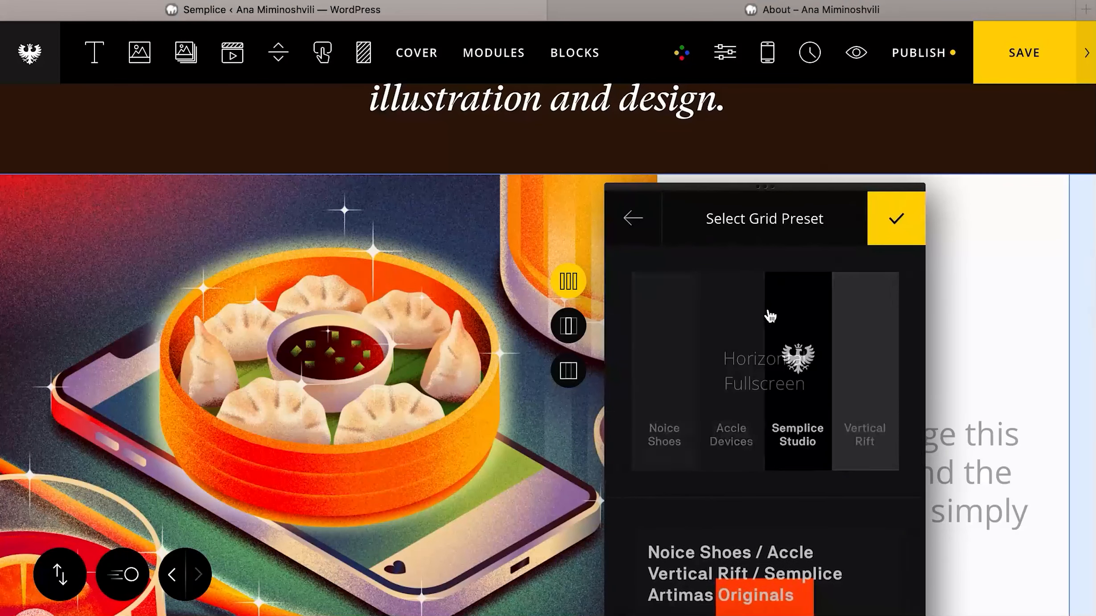
{"action": "left_click", "coordinate": [768, 320]}
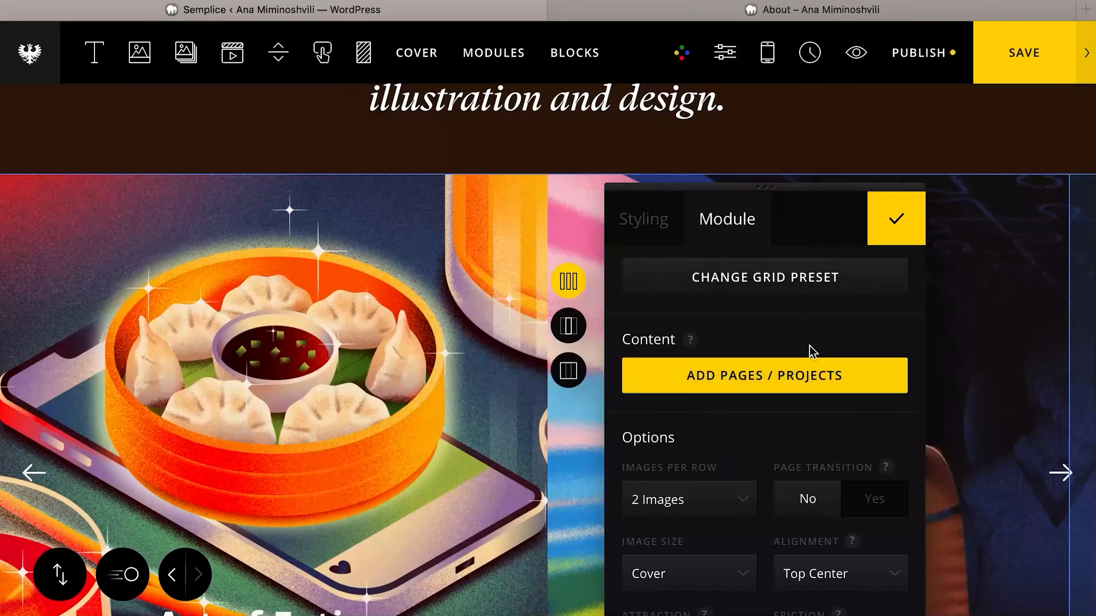
- Try 3, 4 and 1 images per row in the horizontal fullscreen grid, and return it to 2 images
{"action": "scroll", "coordinate": [775, 326], "scroll_direction": "down", "scroll_amount": 4}
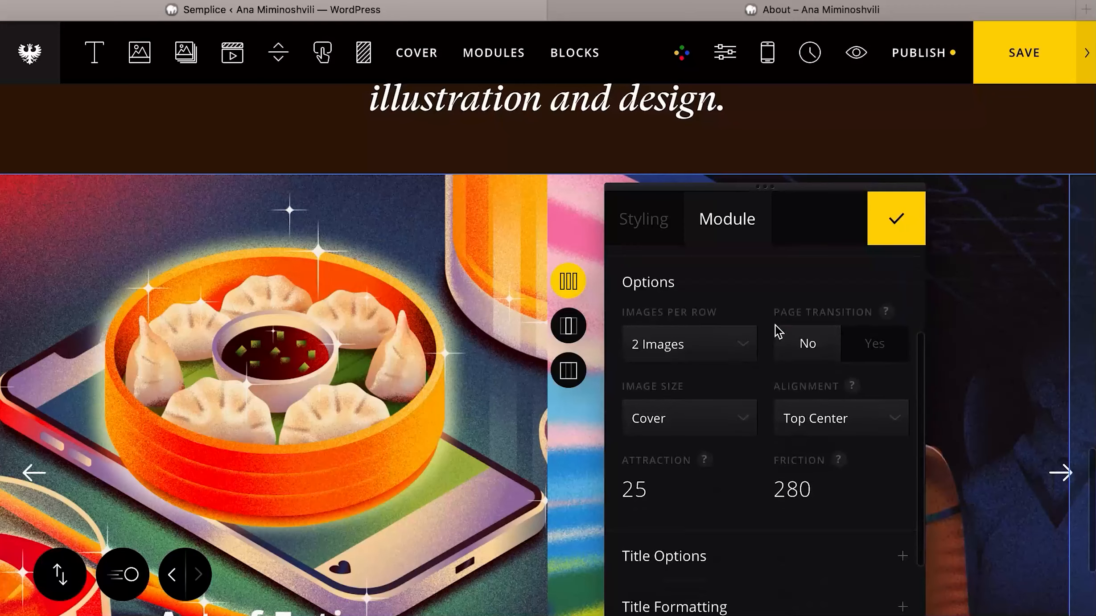
{"action": "left_click_drag", "start_coordinate": [777, 188], "coordinate": [608, 165]}
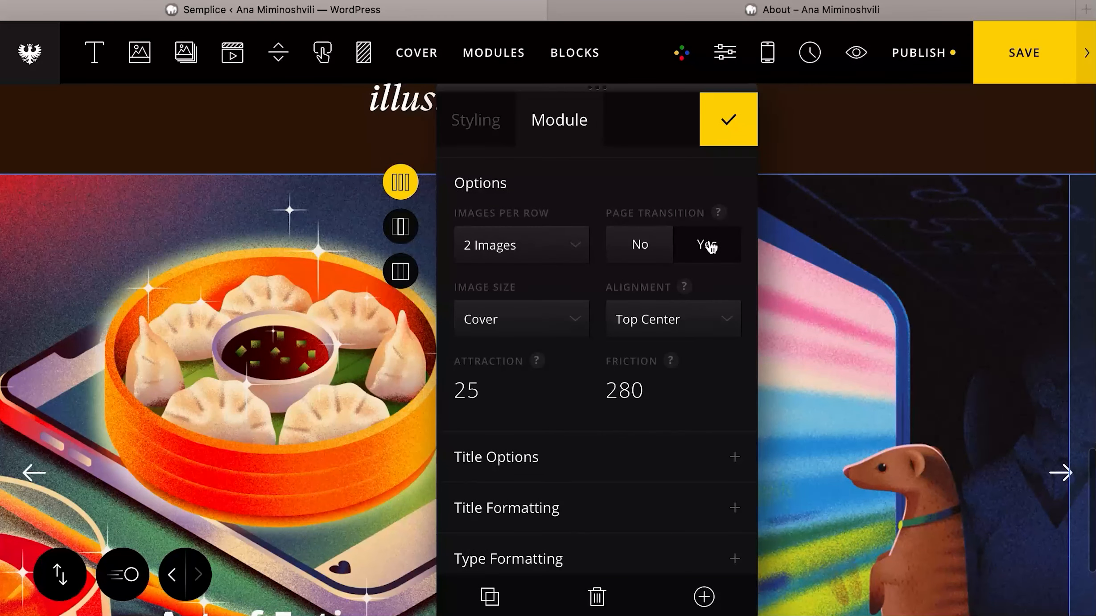
{"action": "left_click", "coordinate": [547, 242]}
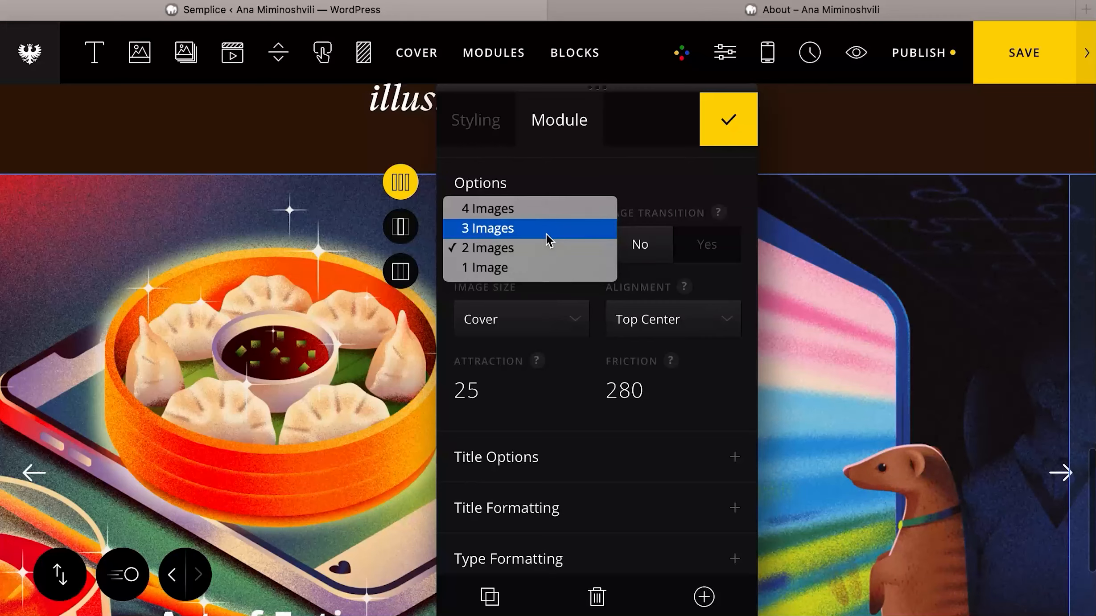
{"action": "left_click", "coordinate": [546, 234]}
{"action": "left_click", "coordinate": [548, 241]}
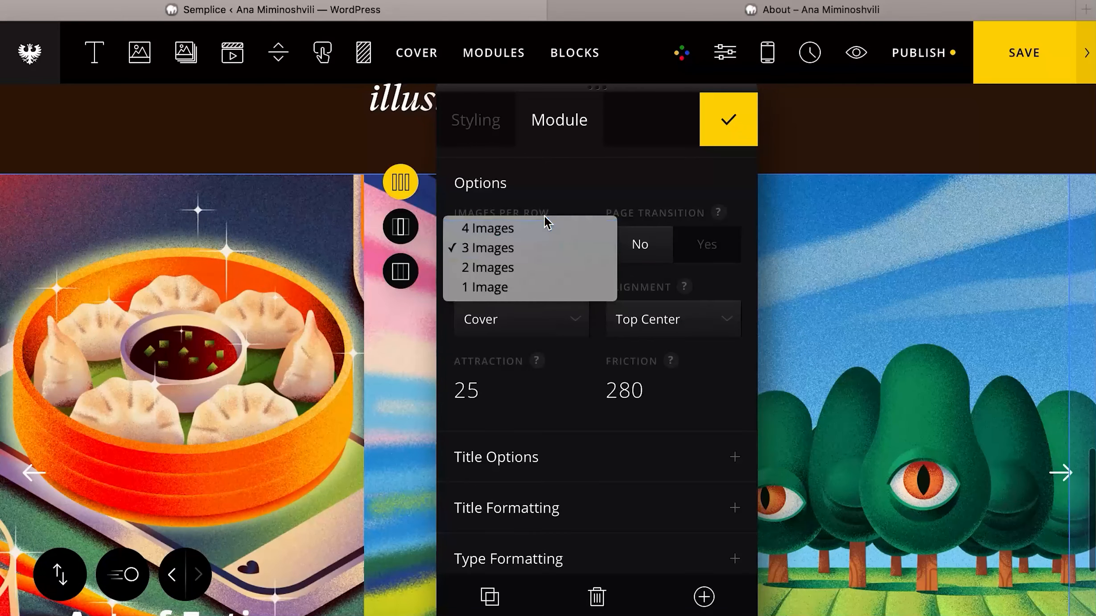
{"action": "left_click", "coordinate": [544, 218]}
{"action": "left_click", "coordinate": [543, 245]}
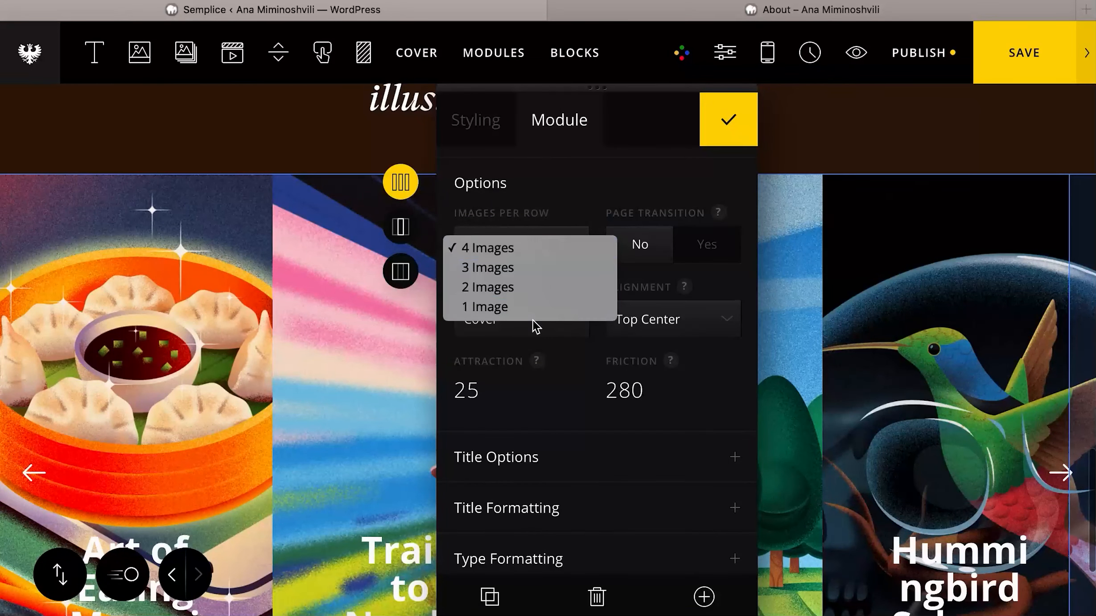
{"action": "left_click", "coordinate": [532, 307]}
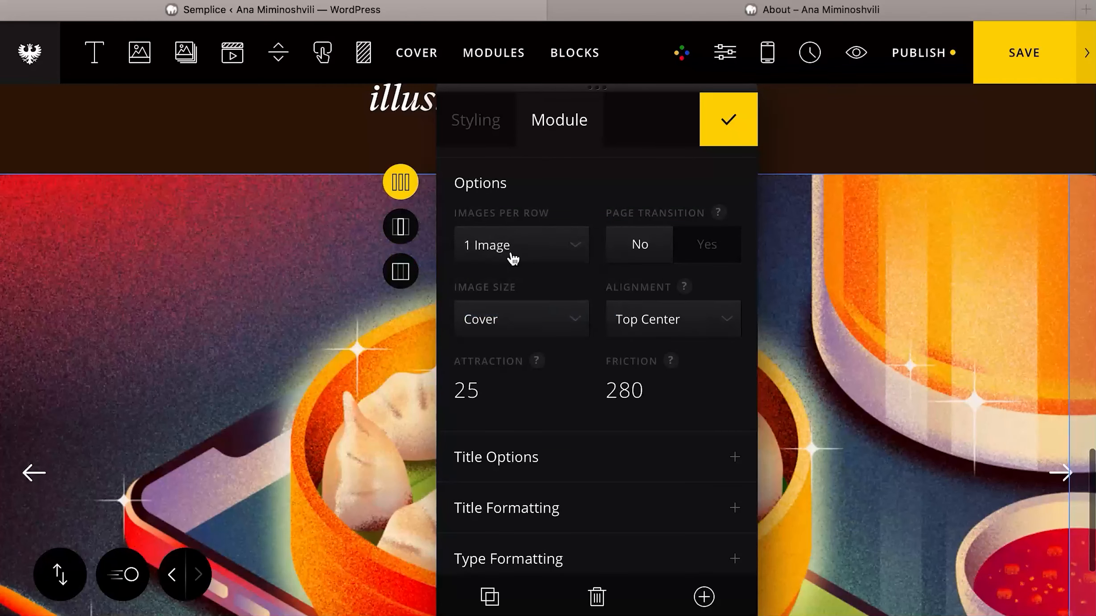
{"action": "left_click", "coordinate": [511, 253]}
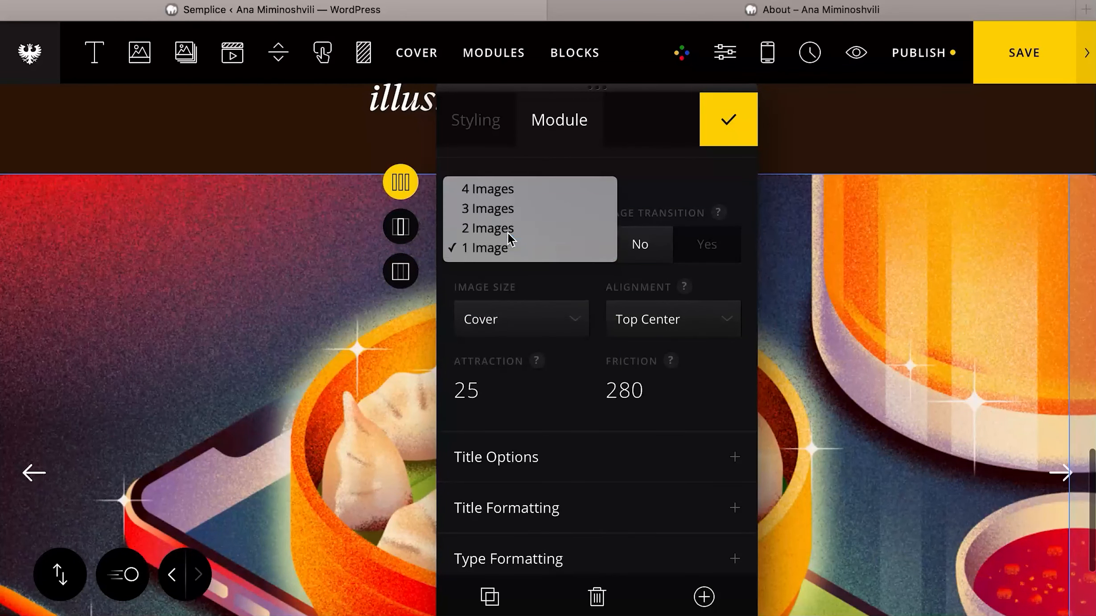
{"action": "left_click", "coordinate": [507, 231]}
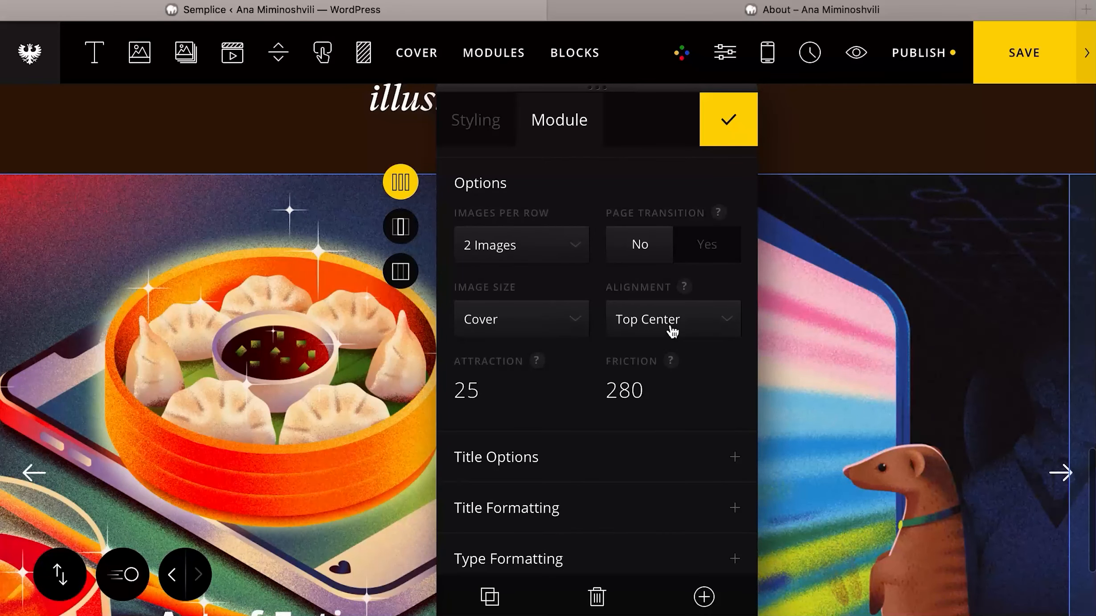
- Try Middle Center as the grid's image alignment and return it to Top Center
{"action": "key", "text": "super+minus"}
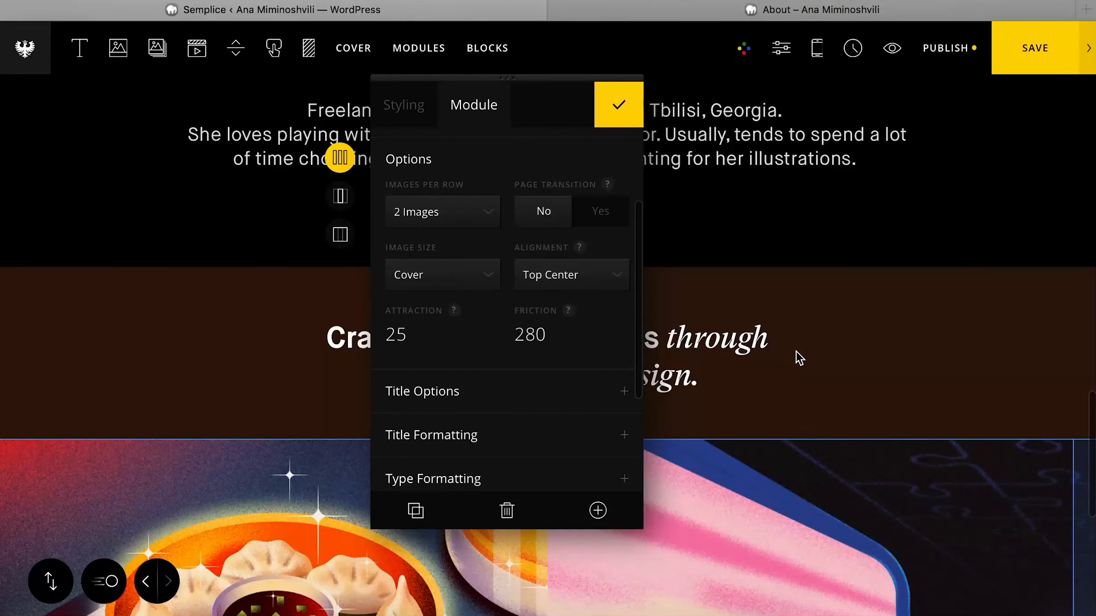
{"action": "scroll", "coordinate": [792, 354], "scroll_direction": "down", "scroll_amount": 8}
{"action": "left_click", "coordinate": [568, 280]}
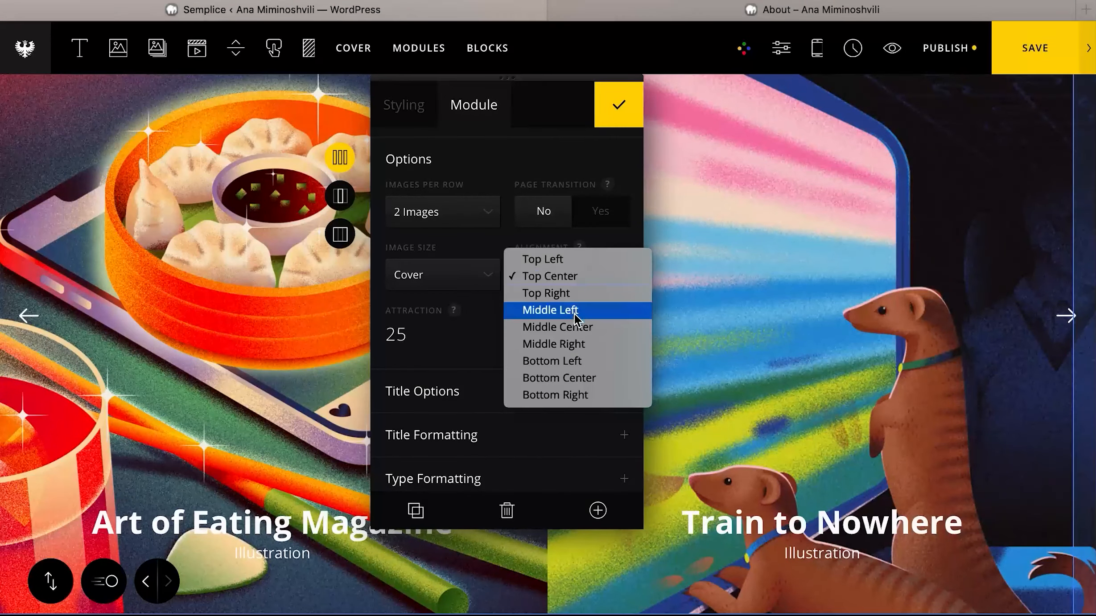
{"action": "left_click", "coordinate": [576, 326]}
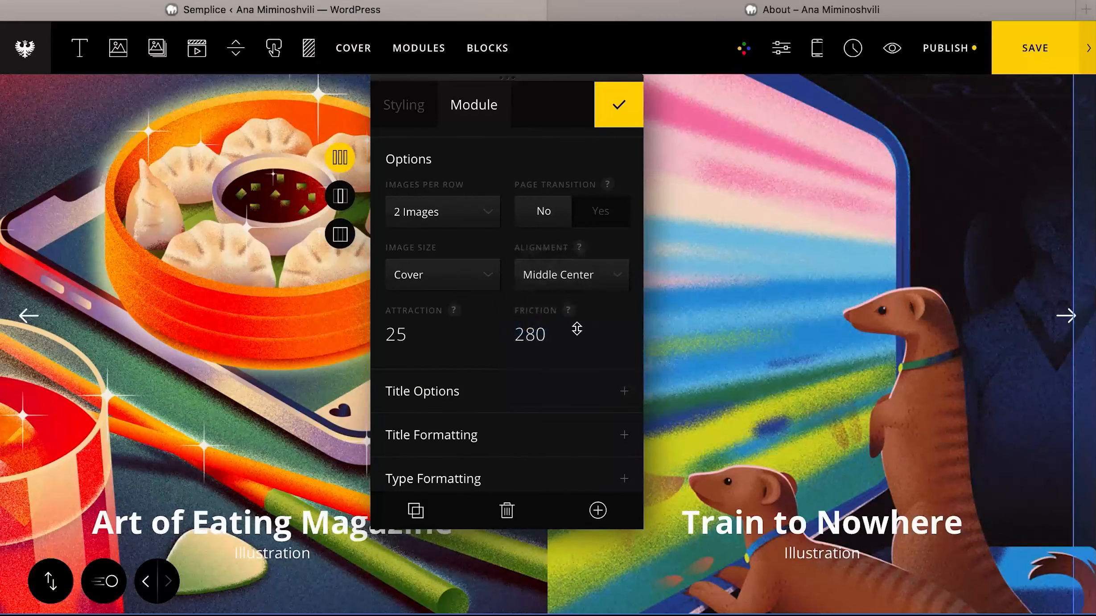
{"action": "left_click", "coordinate": [561, 285]}
{"action": "left_click", "coordinate": [551, 224]}
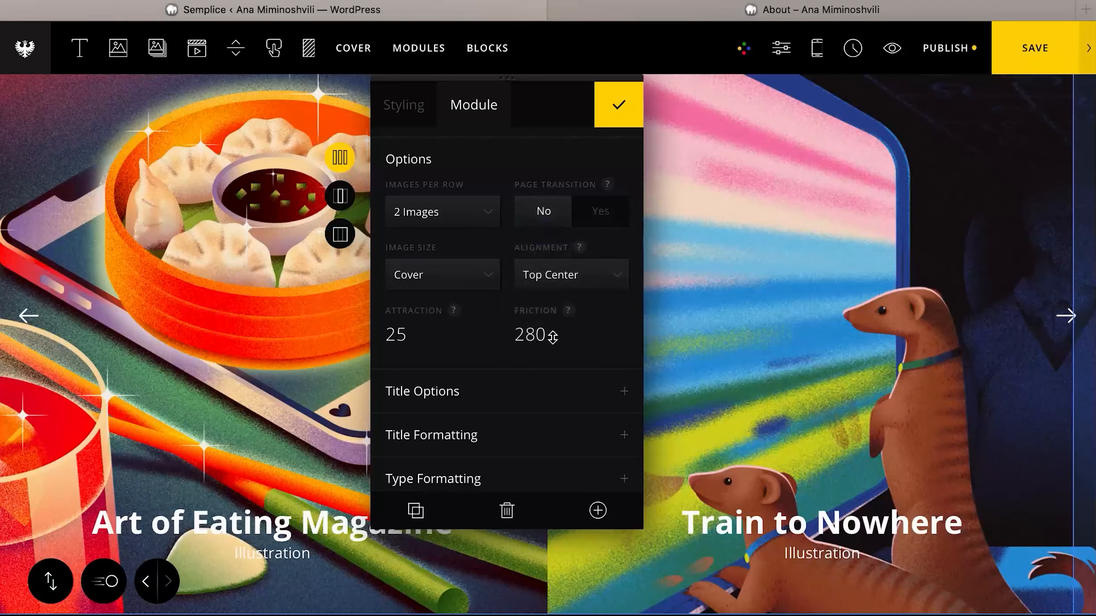
- Try the project titles at Middle Center, return them to Bottom Center, and set the title padding to 60
{"action": "left_click", "coordinate": [507, 377]}
{"action": "scroll", "coordinate": [494, 281], "scroll_direction": "down", "scroll_amount": 5}
{"action": "scroll", "coordinate": [489, 231], "scroll_direction": "up", "scroll_amount": 3}
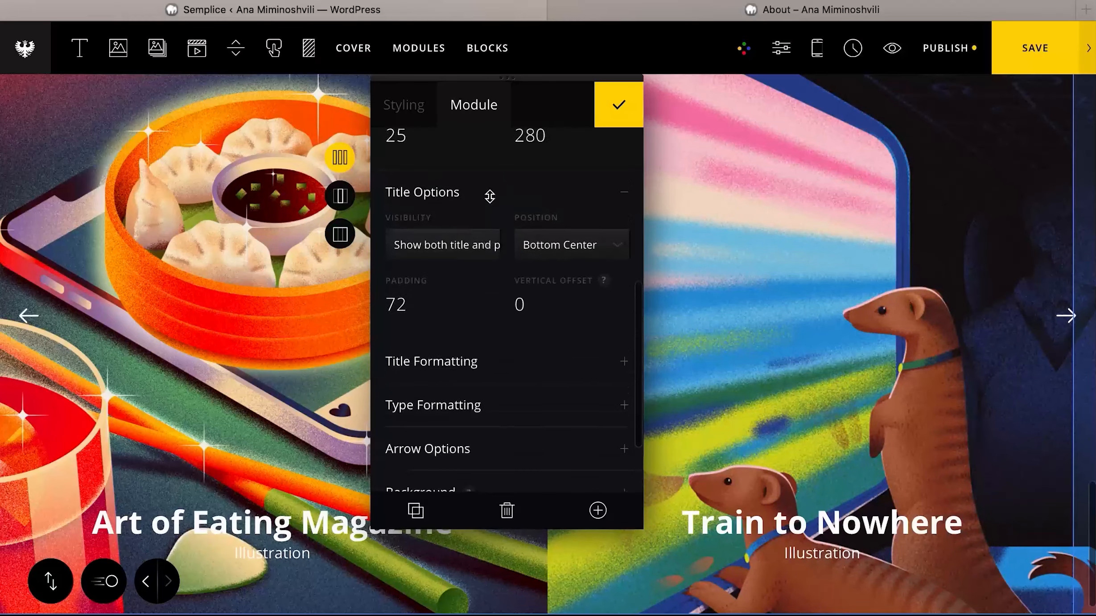
{"action": "left_click", "coordinate": [566, 270]}
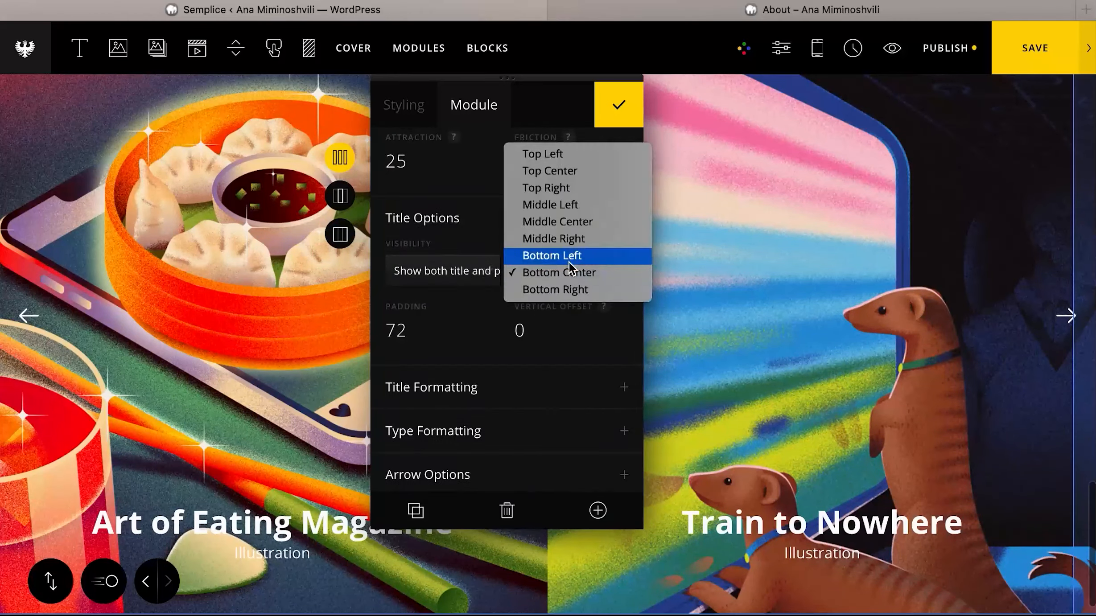
{"action": "left_click", "coordinate": [572, 223]}
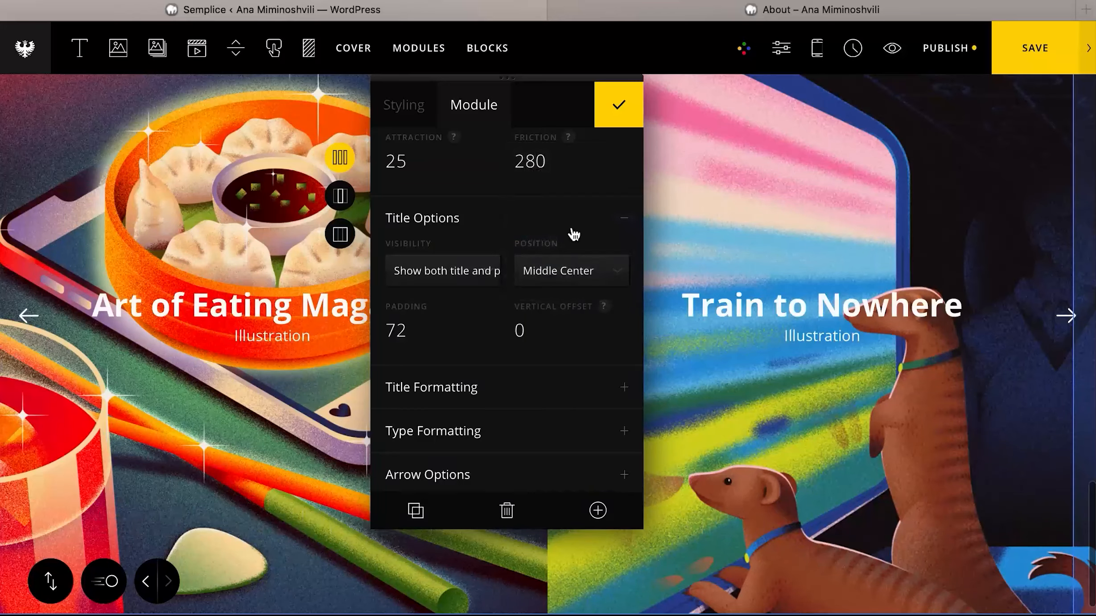
{"action": "left_click", "coordinate": [567, 268]}
{"action": "left_click", "coordinate": [566, 321]}
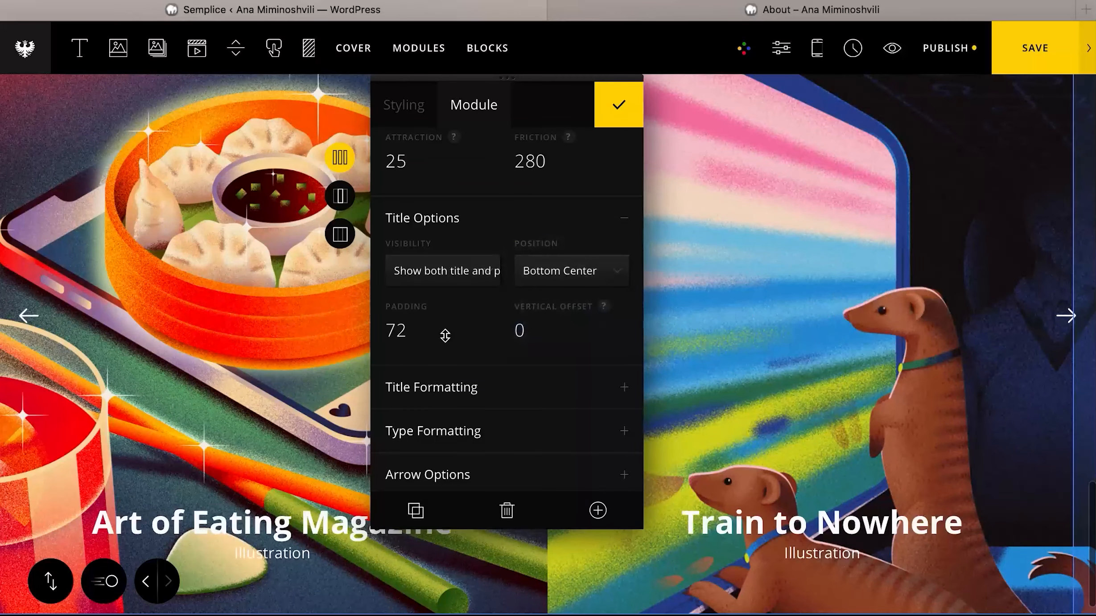
{"action": "left_click_drag", "start_coordinate": [445, 335], "coordinate": [470, 369]}
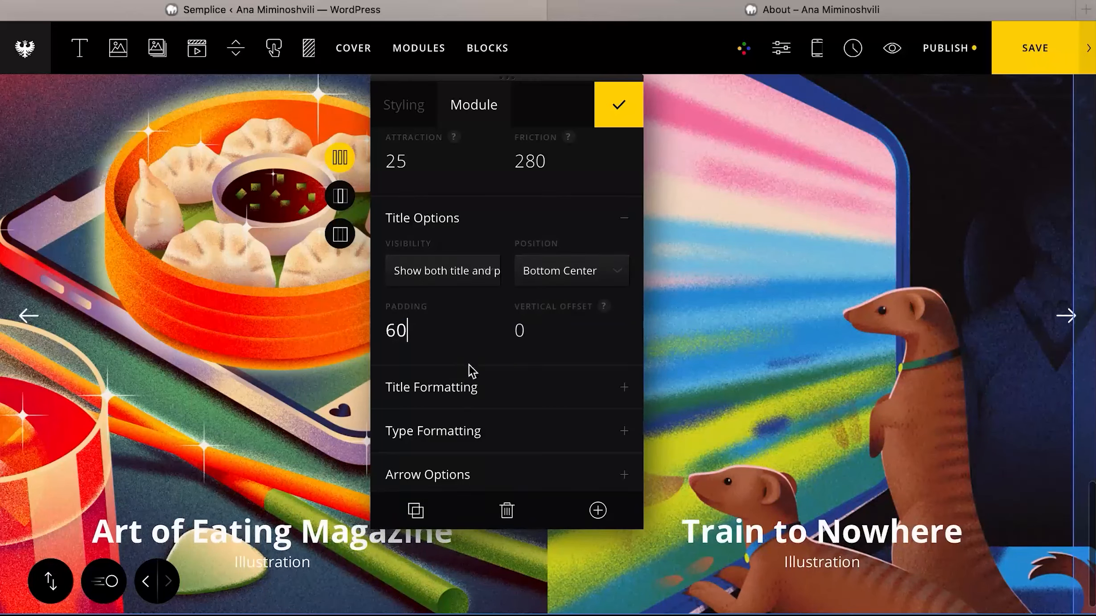
- Format the project titles in GT Super Text Regular Italic with a font size of 23
{"action": "left_click", "coordinate": [476, 386]}
{"action": "scroll", "coordinate": [473, 384], "scroll_direction": "down", "scroll_amount": 5}
{"action": "left_click", "coordinate": [547, 192]}
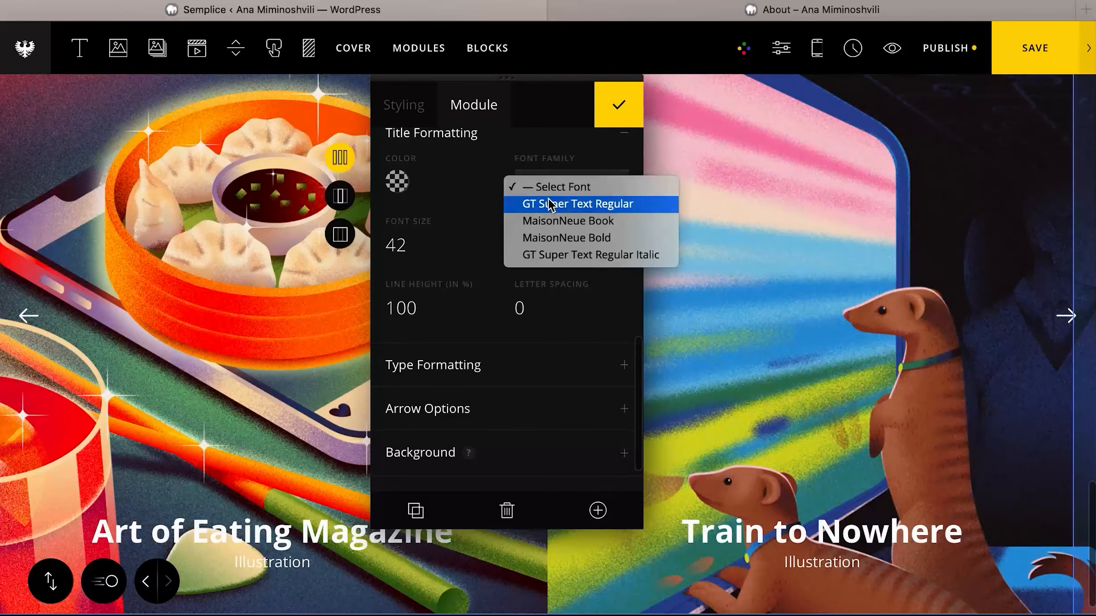
{"action": "left_click", "coordinate": [565, 258]}
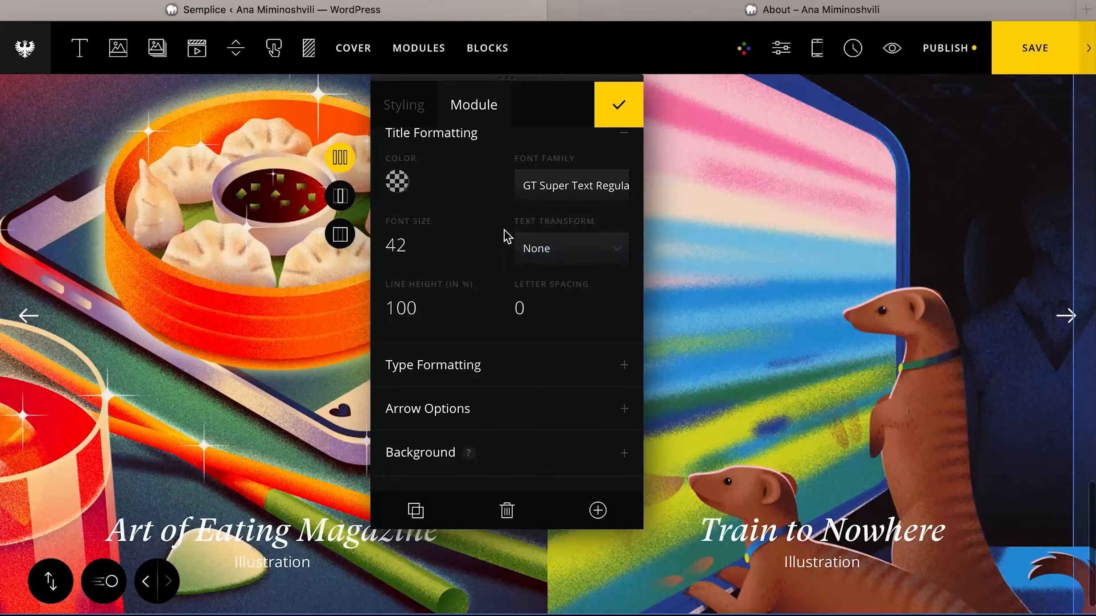
{"action": "left_click_drag", "start_coordinate": [414, 252], "coordinate": [413, 306]}
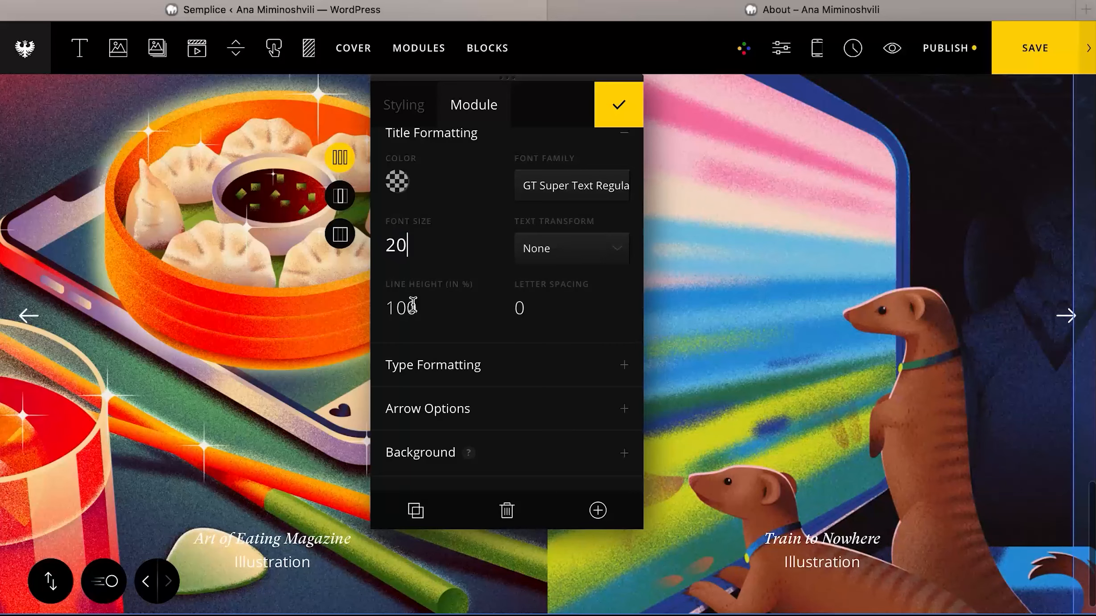
{"action": "key", "text": "Up"}
{"action": "key", "text": "Up"}
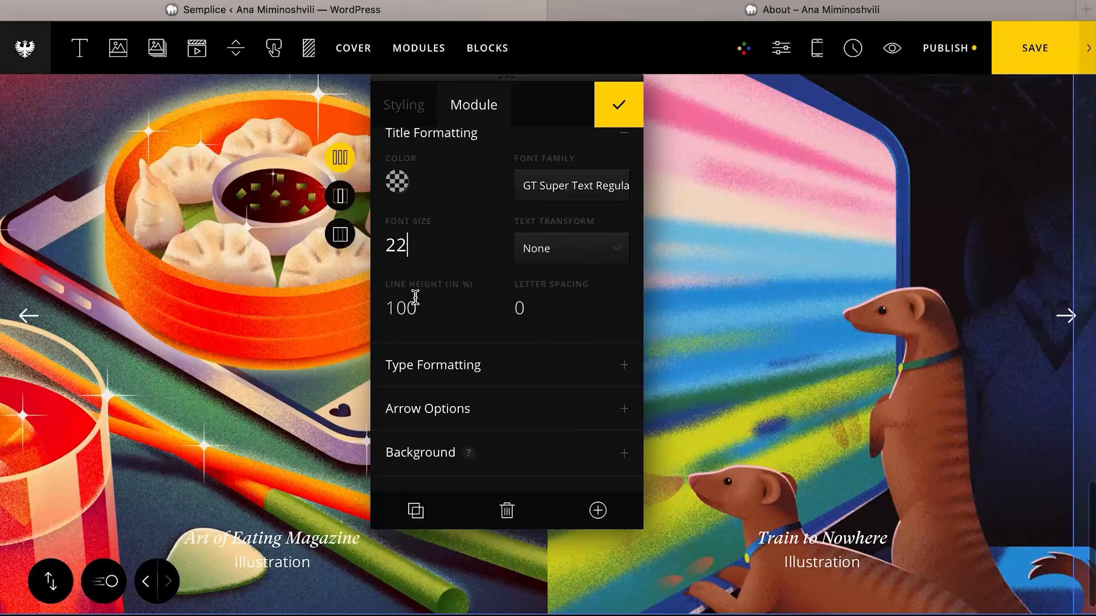
{"action": "key", "text": "Up"}
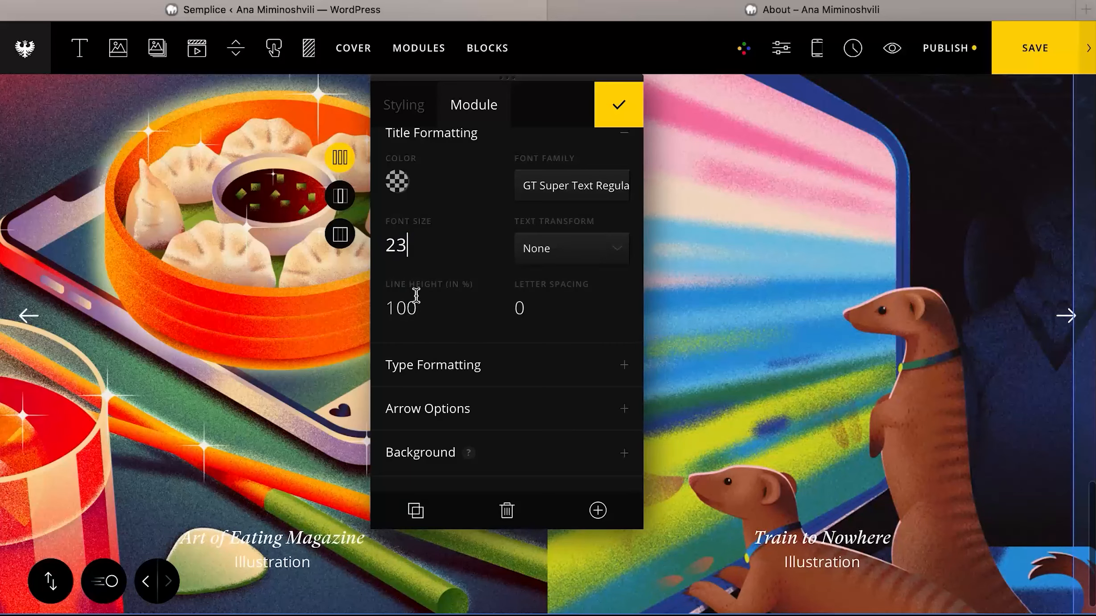
- Format the project type labels below the titles in MaisonNeue Bold with a font size of 18
{"action": "left_click", "coordinate": [476, 383]}
{"action": "left_click", "coordinate": [563, 213]}
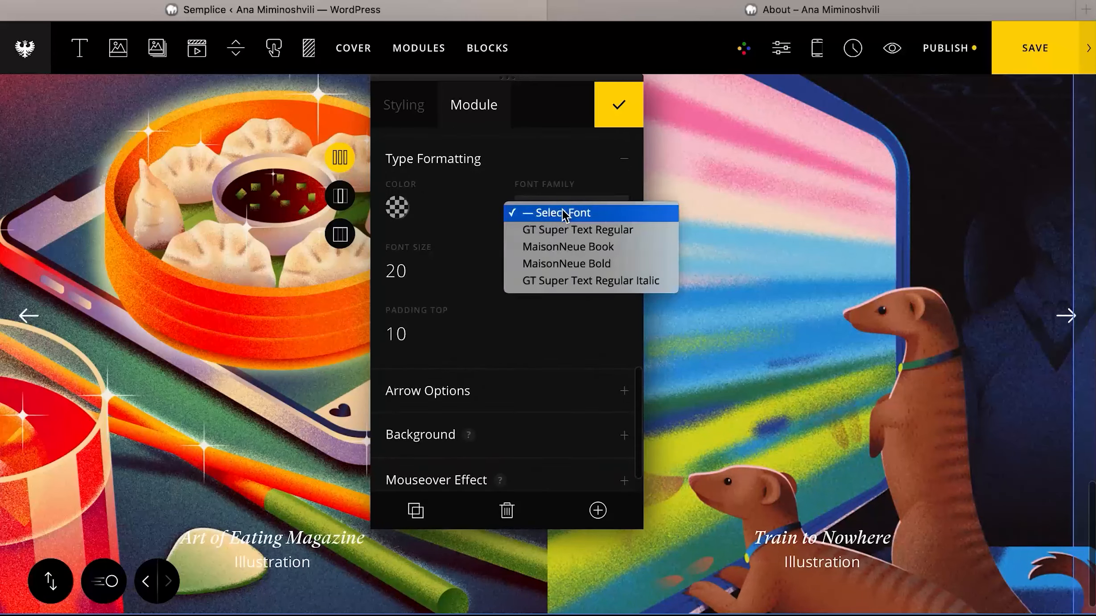
{"action": "left_click", "coordinate": [582, 264]}
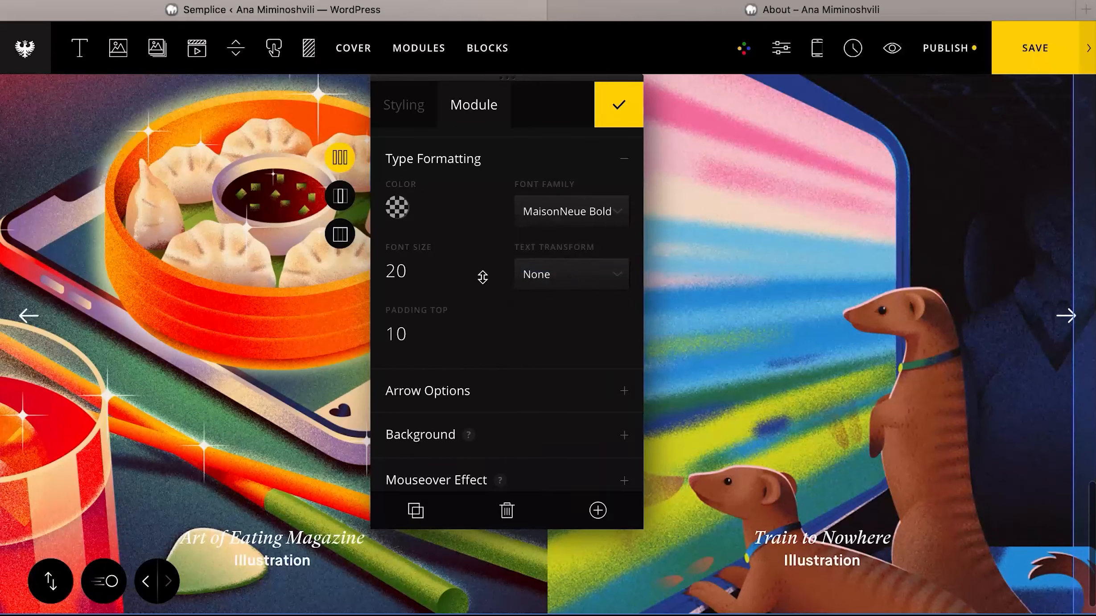
{"action": "left_click_drag", "start_coordinate": [409, 274], "coordinate": [410, 279]}
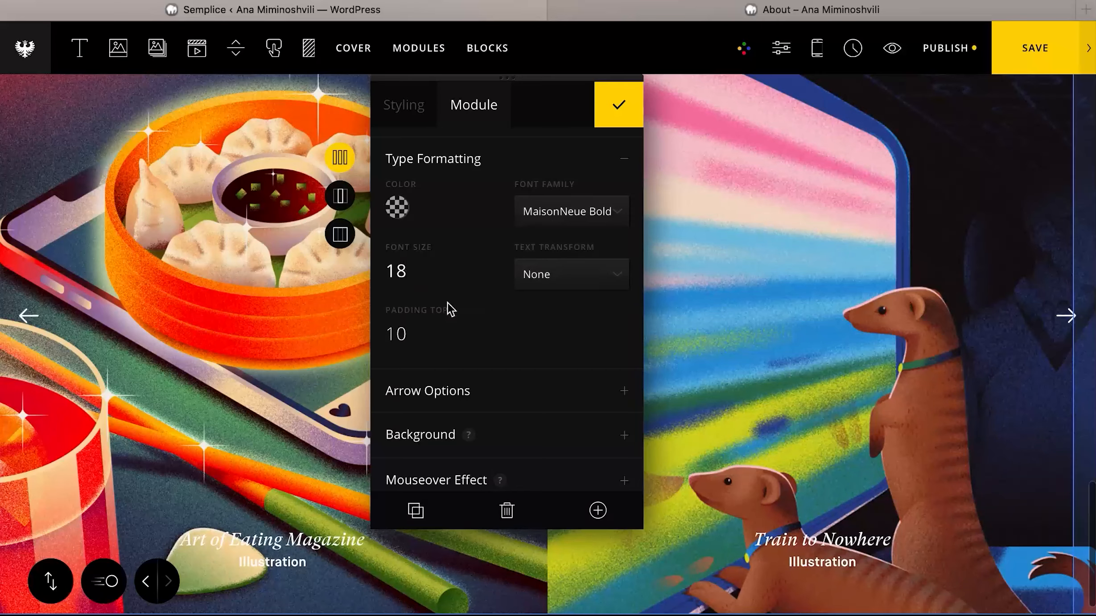
{"action": "scroll", "coordinate": [482, 311], "scroll_direction": "down", "scroll_amount": 2}
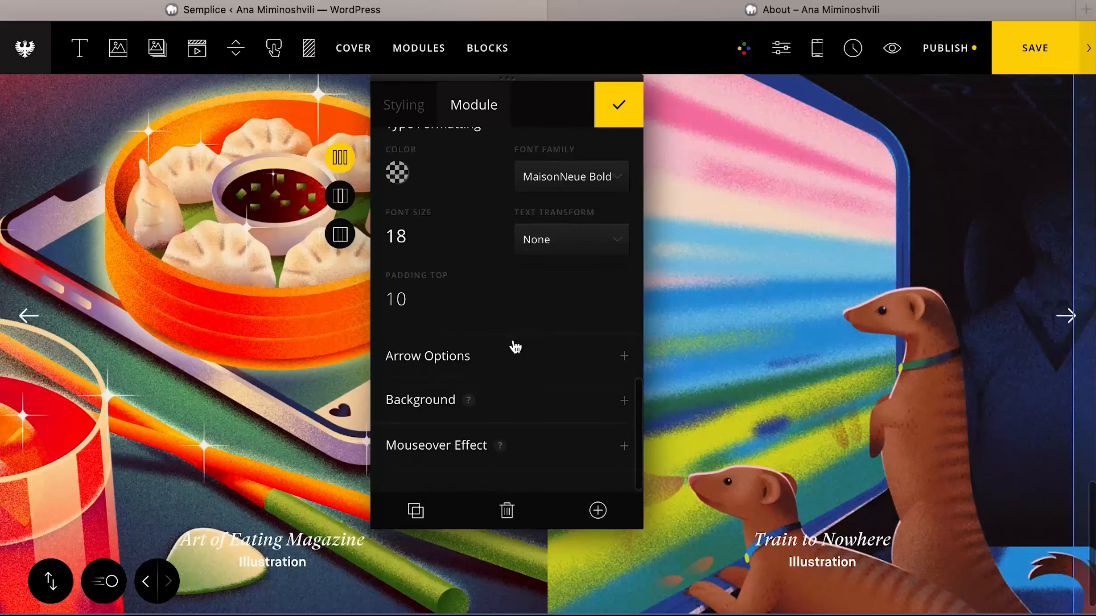
- Change the grid's navigation arrows to the Alternative shape in the arrow options
{"action": "left_click", "coordinate": [516, 347]}
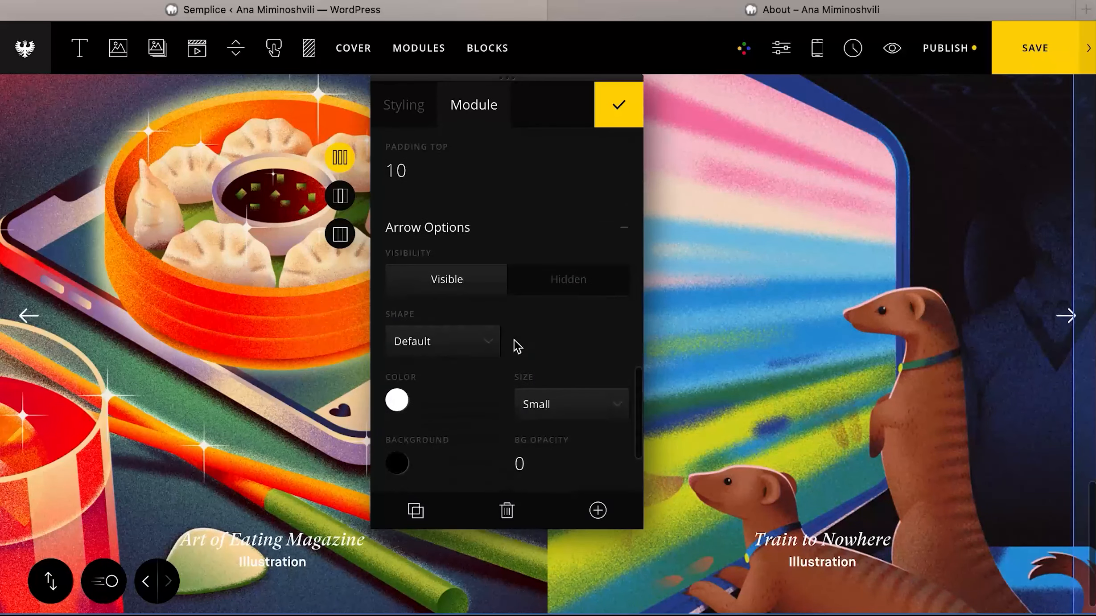
{"action": "scroll", "coordinate": [491, 330], "scroll_direction": "down", "scroll_amount": 1}
{"action": "left_click", "coordinate": [473, 324]}
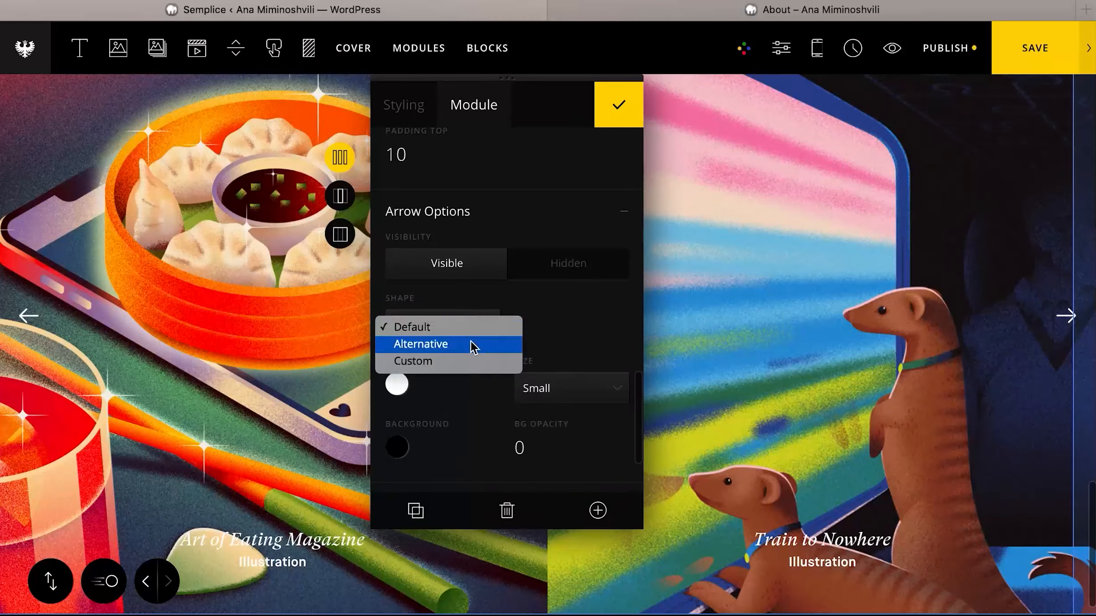
{"action": "left_click", "coordinate": [473, 345]}
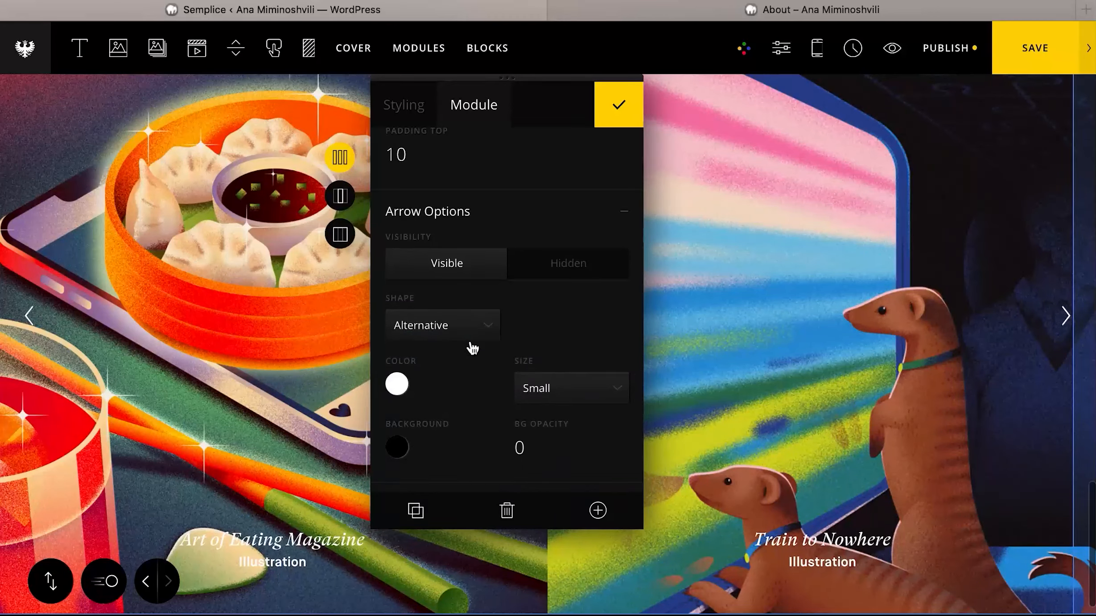
- Keep Scale hovered, dim down rest as the grid's mouseover effect and try Fade in + move from bottom as the title fade
{"action": "scroll", "coordinate": [501, 463], "scroll_direction": "down", "scroll_amount": 5}
{"action": "left_click", "coordinate": [499, 445]}
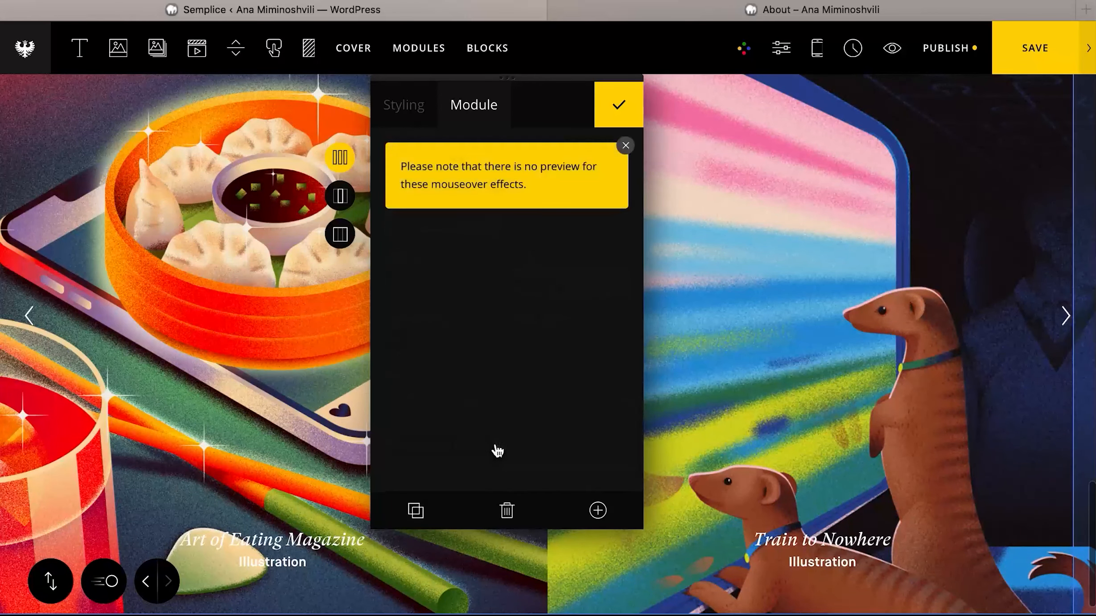
{"action": "left_click", "coordinate": [625, 143]}
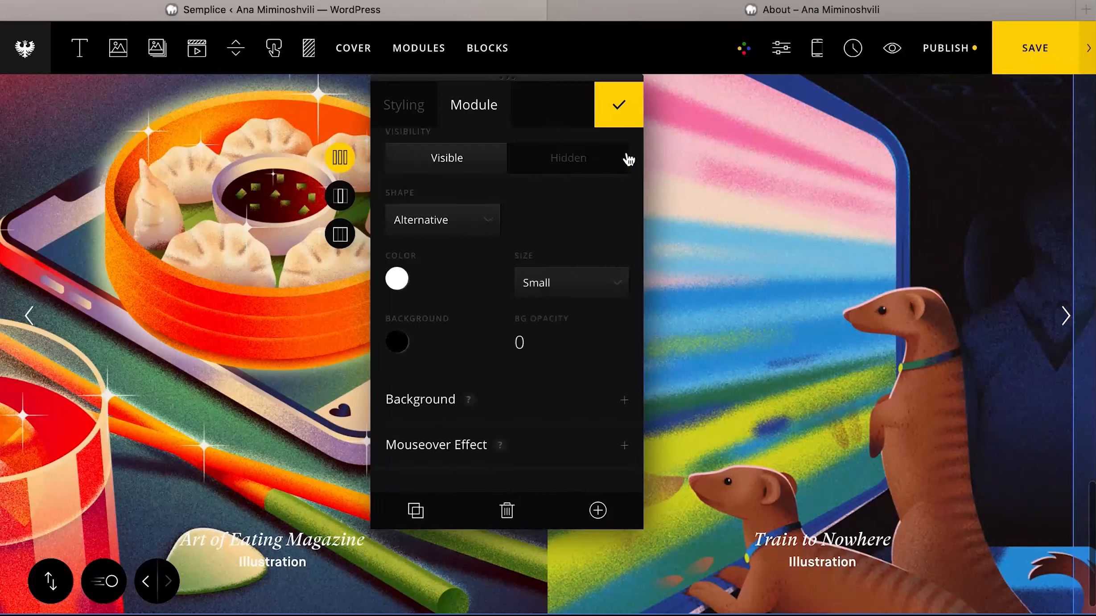
{"action": "left_click", "coordinate": [553, 454]}
{"action": "scroll", "coordinate": [555, 455], "scroll_direction": "down", "scroll_amount": 3}
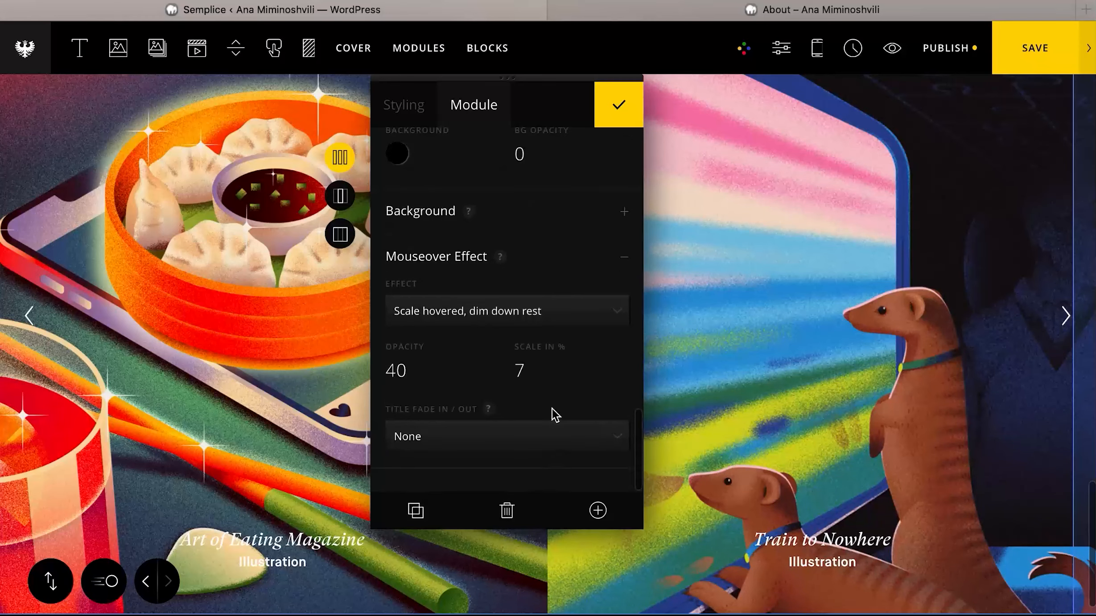
{"action": "left_click", "coordinate": [582, 315]}
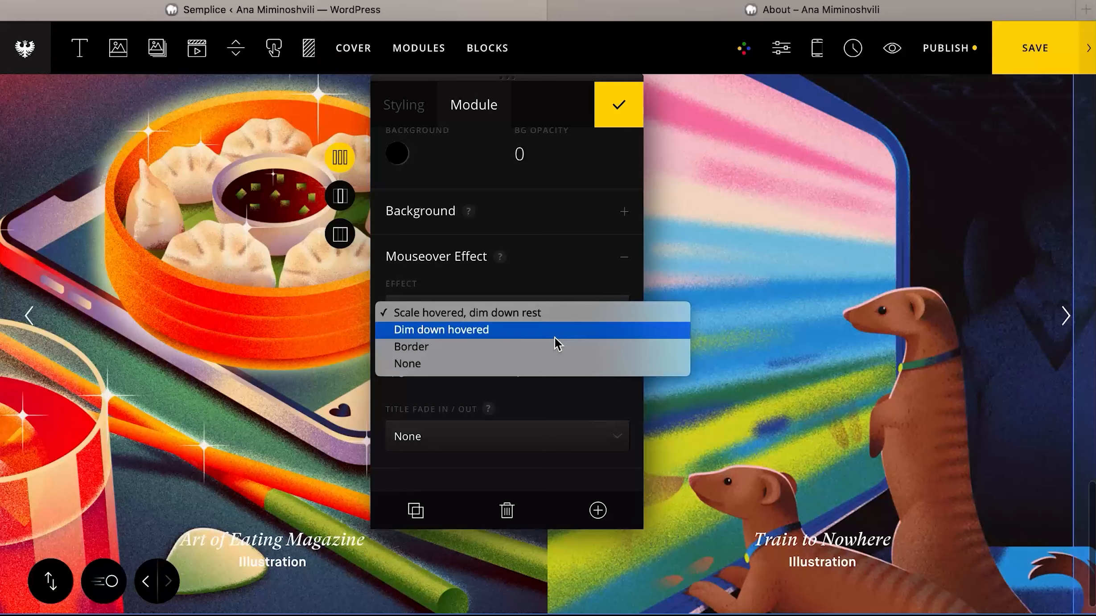
{"action": "left_click", "coordinate": [559, 290]}
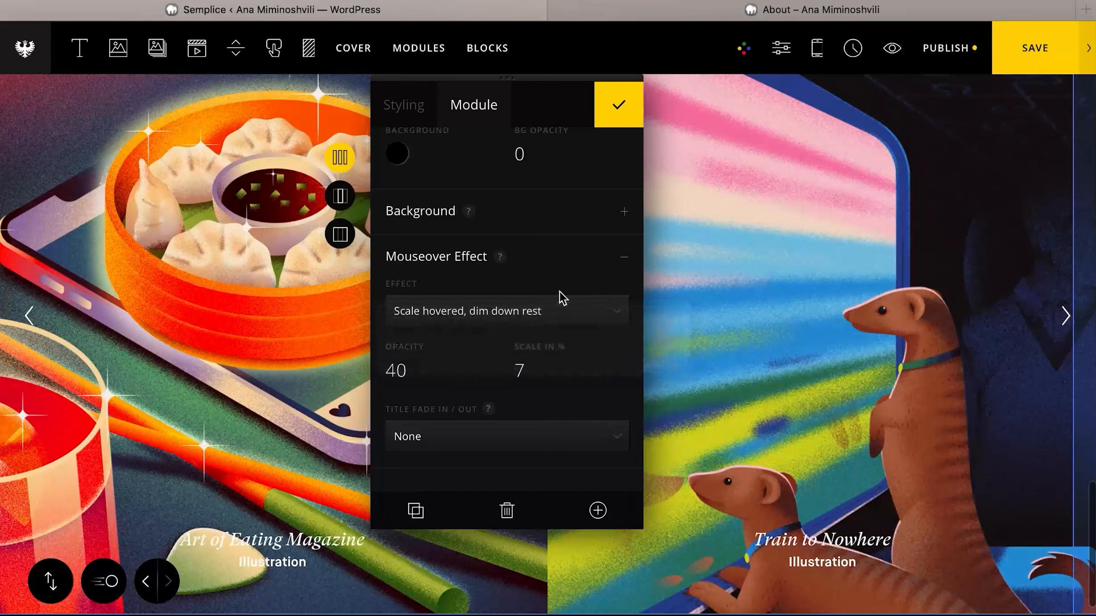
{"action": "left_click", "coordinate": [531, 446]}
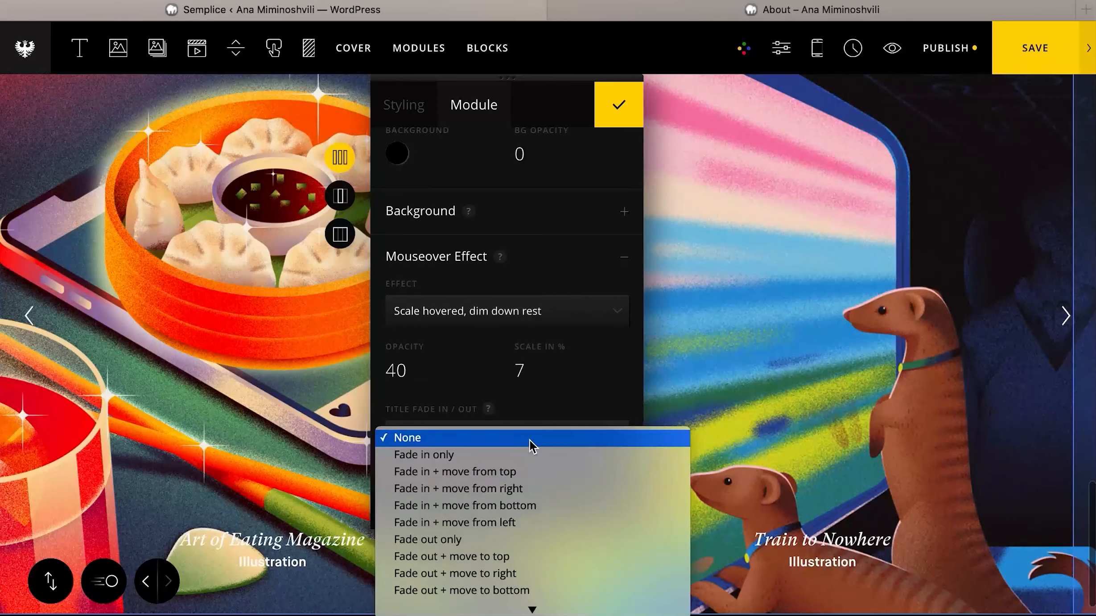
{"action": "left_click", "coordinate": [542, 505]}
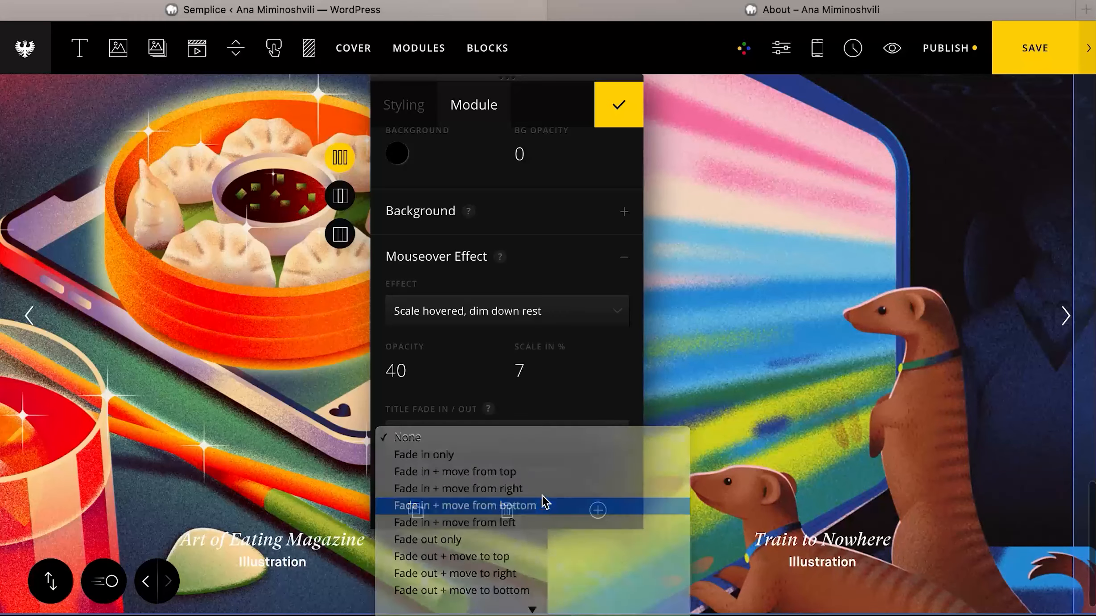
- Apply the grid settings, save the page and open its live preview, closing the old About preview
{"action": "left_click", "coordinate": [619, 103]}
{"action": "left_click", "coordinate": [1008, 41]}
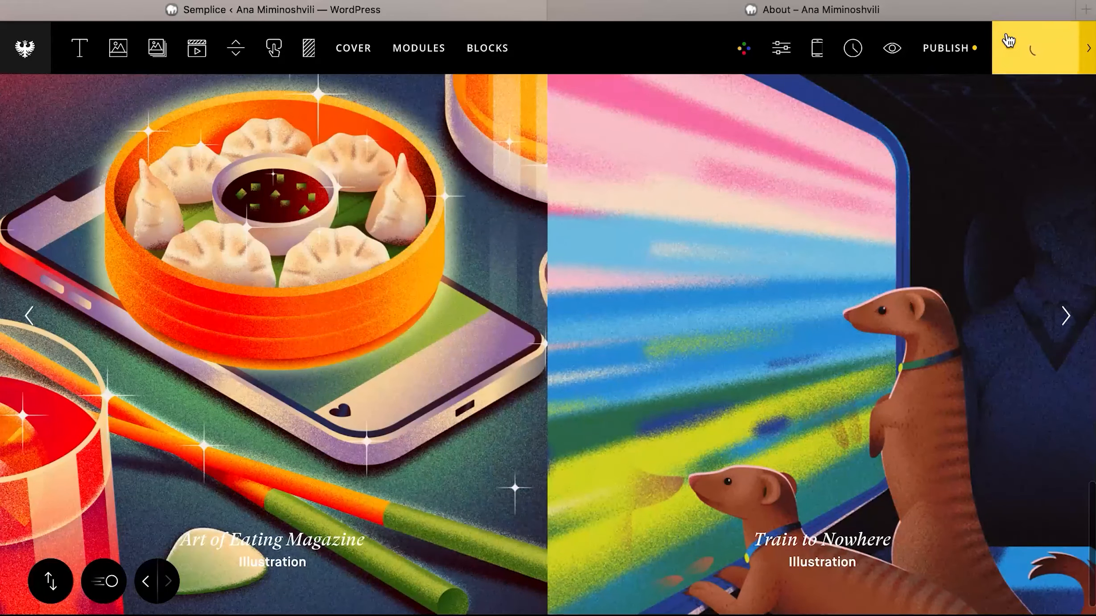
{"action": "left_click", "coordinate": [903, 52]}
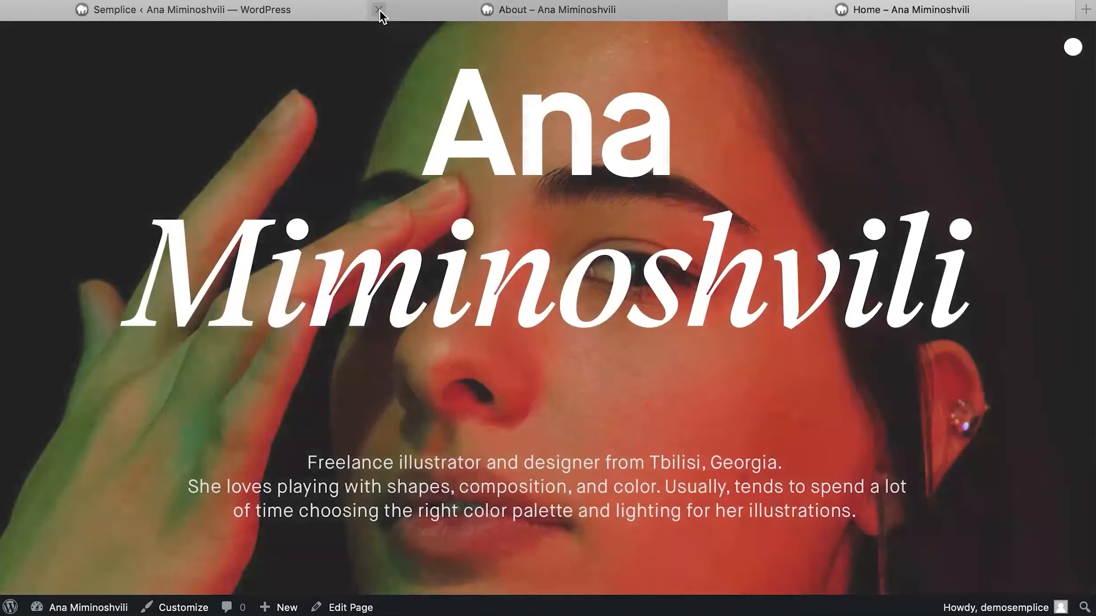
{"action": "left_click", "coordinate": [378, 9]}
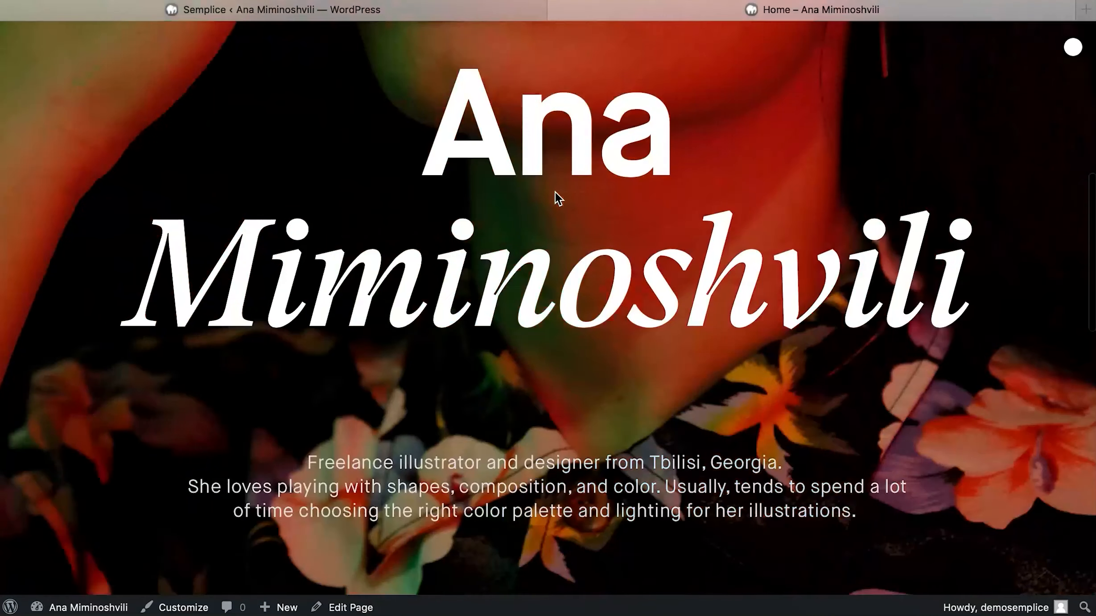
- Examine the project grid's mouseover effect in the live preview and page through the projects with the forward arrow
{"action": "scroll", "coordinate": [554, 192], "scroll_direction": "down", "scroll_amount": 15}
{"action": "scroll", "coordinate": [673, 218], "scroll_direction": "up", "scroll_amount": 2}
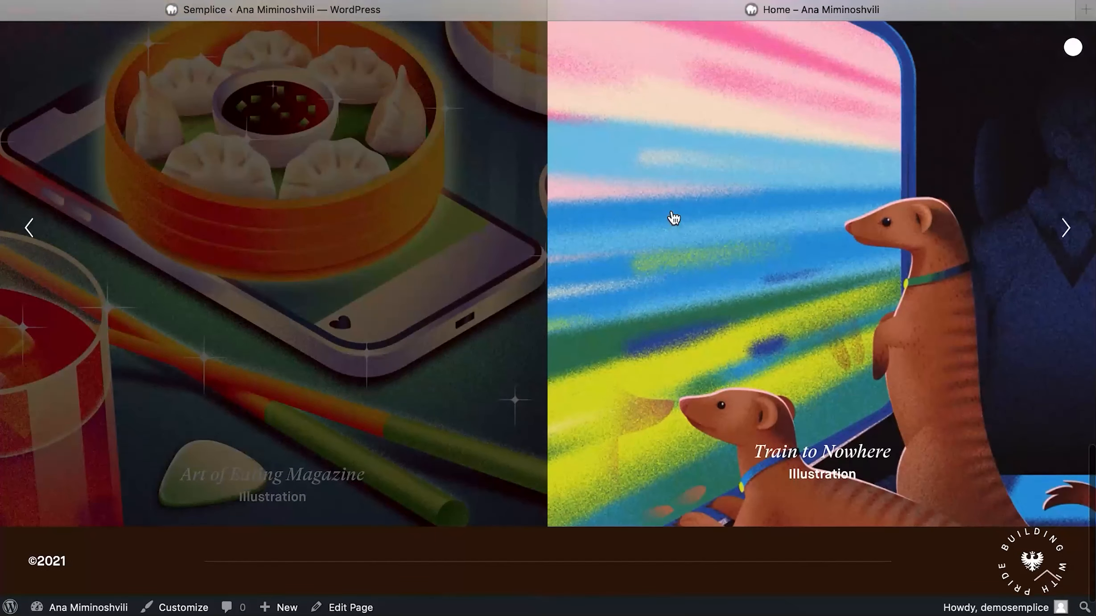
{"action": "scroll", "coordinate": [652, 226], "scroll_direction": "up", "scroll_amount": 2}
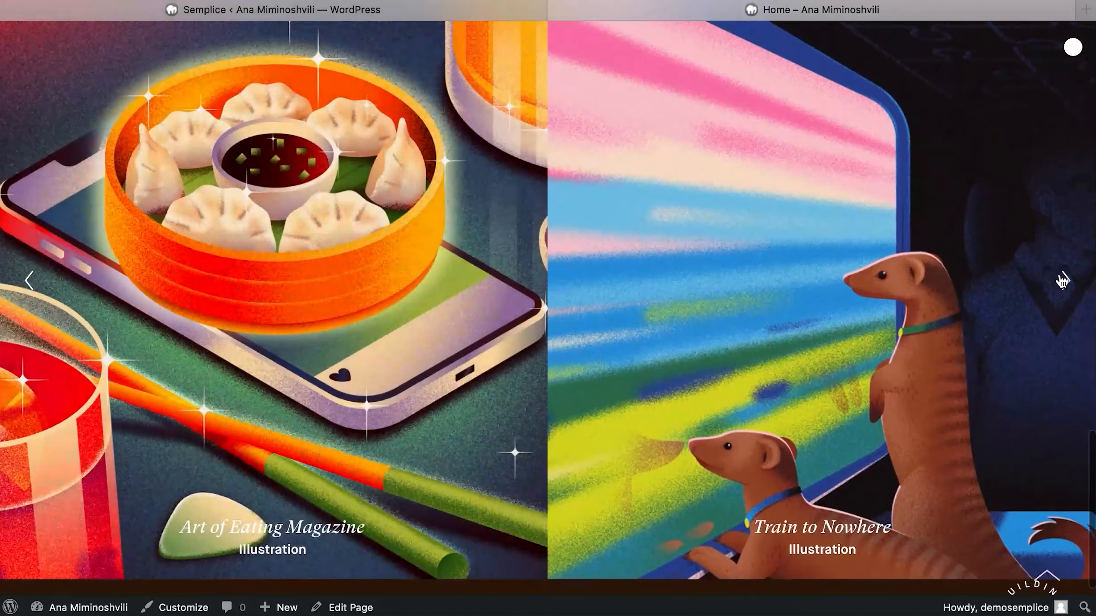
{"action": "scroll", "coordinate": [1065, 285], "scroll_direction": "up", "scroll_amount": 2}
{"action": "left_click", "coordinate": [1068, 320]}
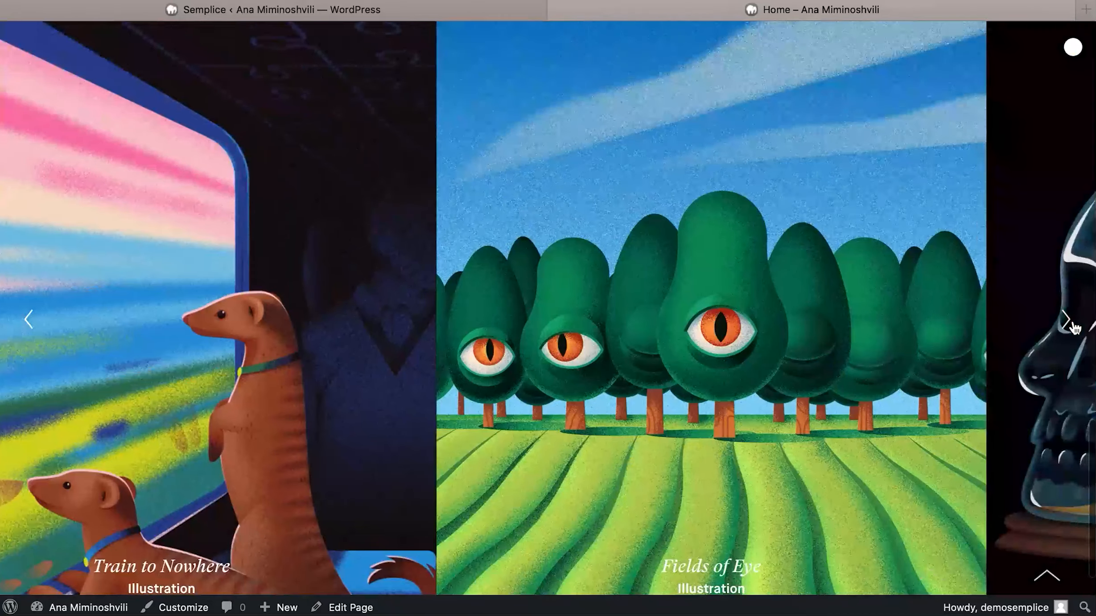
{"action": "left_click", "coordinate": [1072, 325]}
{"action": "left_click", "coordinate": [1072, 325]}
{"action": "left_click", "coordinate": [1072, 326]}
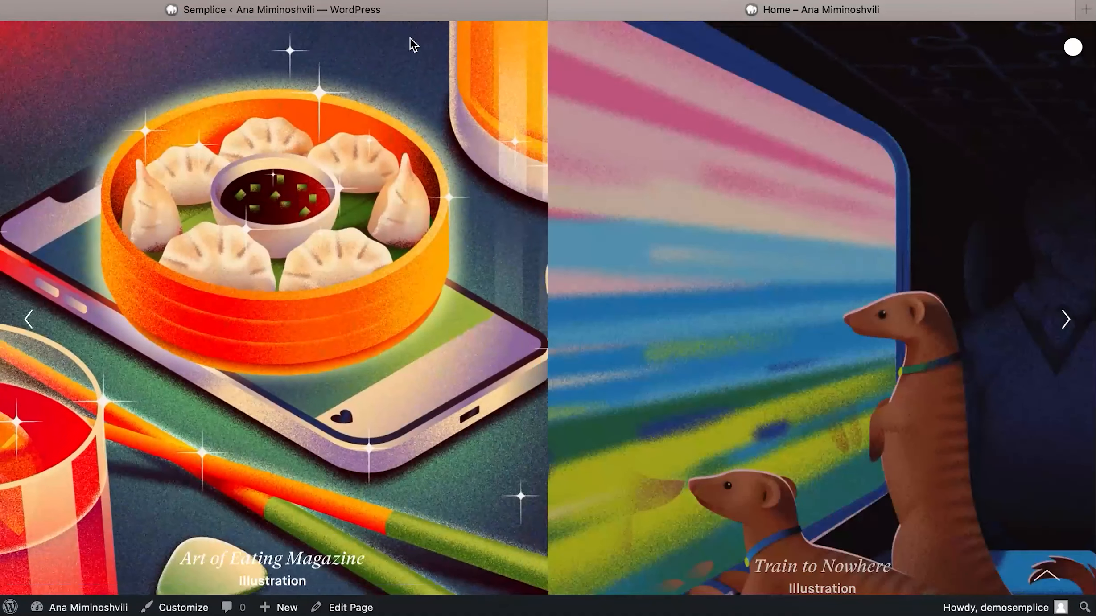
- Return to the Semplice editor and change the grid's preset to the text layout that lists the project titles
{"action": "left_click", "coordinate": [415, 11]}
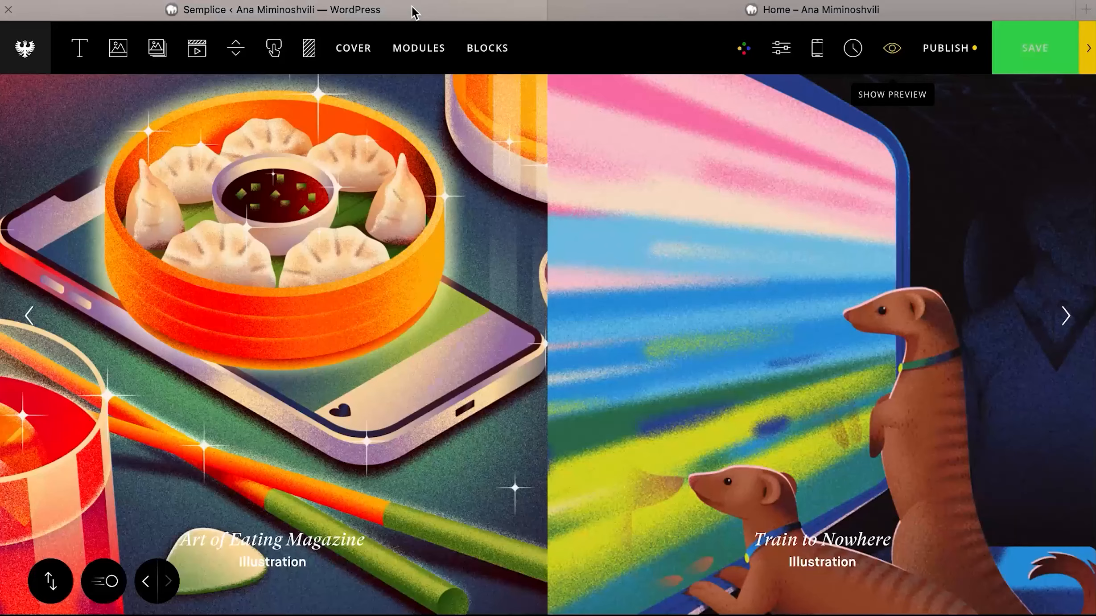
{"action": "scroll", "coordinate": [543, 362], "scroll_direction": "up", "scroll_amount": 4}
{"action": "scroll", "coordinate": [555, 365], "scroll_direction": "down", "scroll_amount": 3}
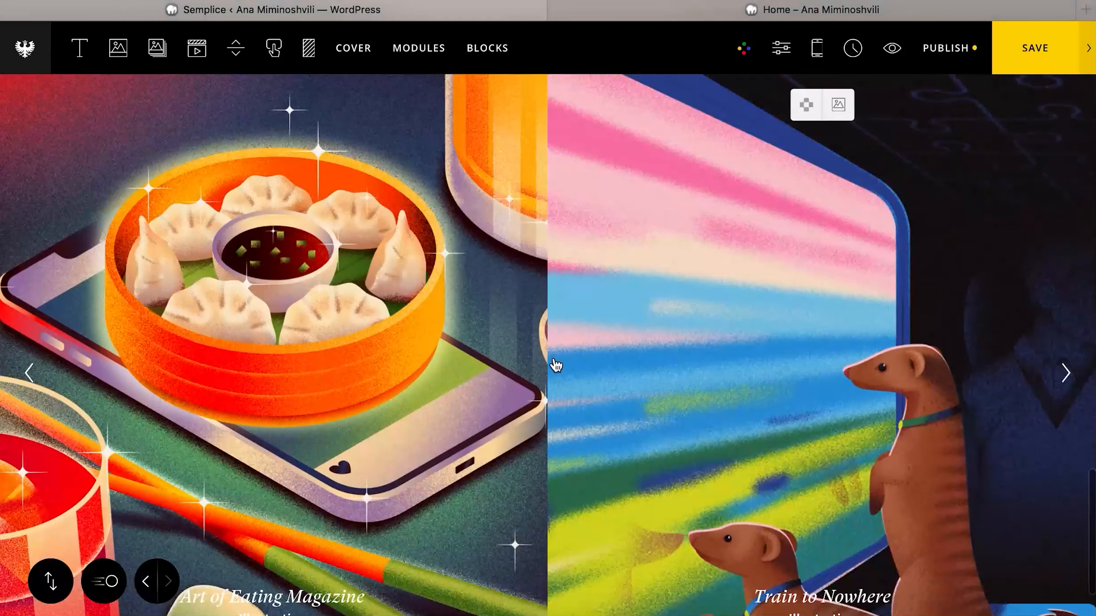
{"action": "left_click", "coordinate": [556, 366]}
{"action": "left_click", "coordinate": [901, 209]}
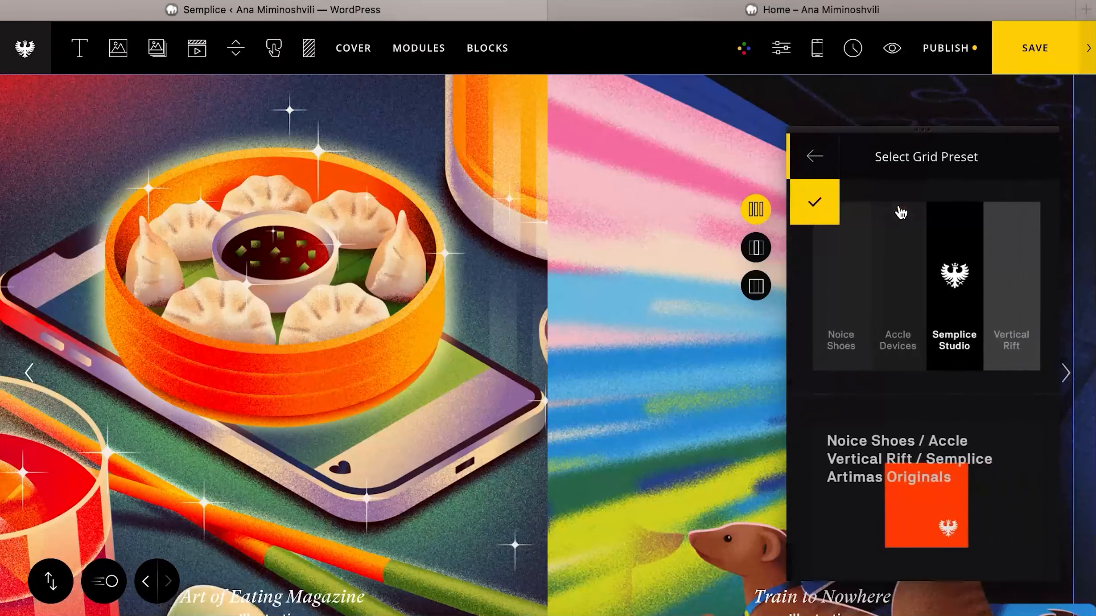
{"action": "scroll", "coordinate": [907, 312], "scroll_direction": "down", "scroll_amount": 4}
{"action": "left_click", "coordinate": [894, 301]}
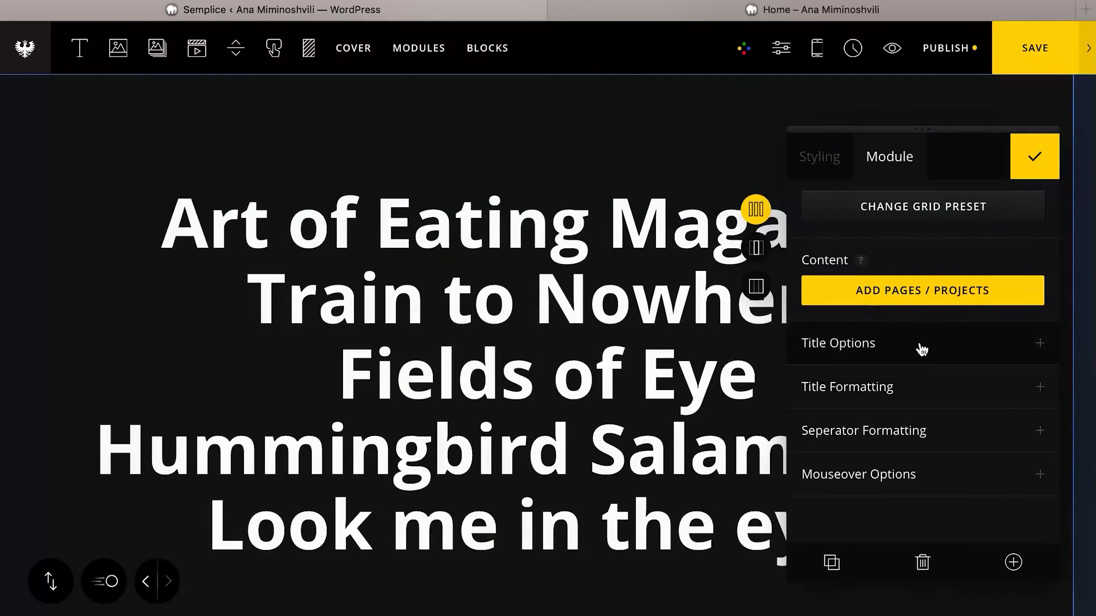
- Format the text grid's titles in GT Super Text Regular Italic with a line height of 110%
{"action": "left_click", "coordinate": [921, 349]}
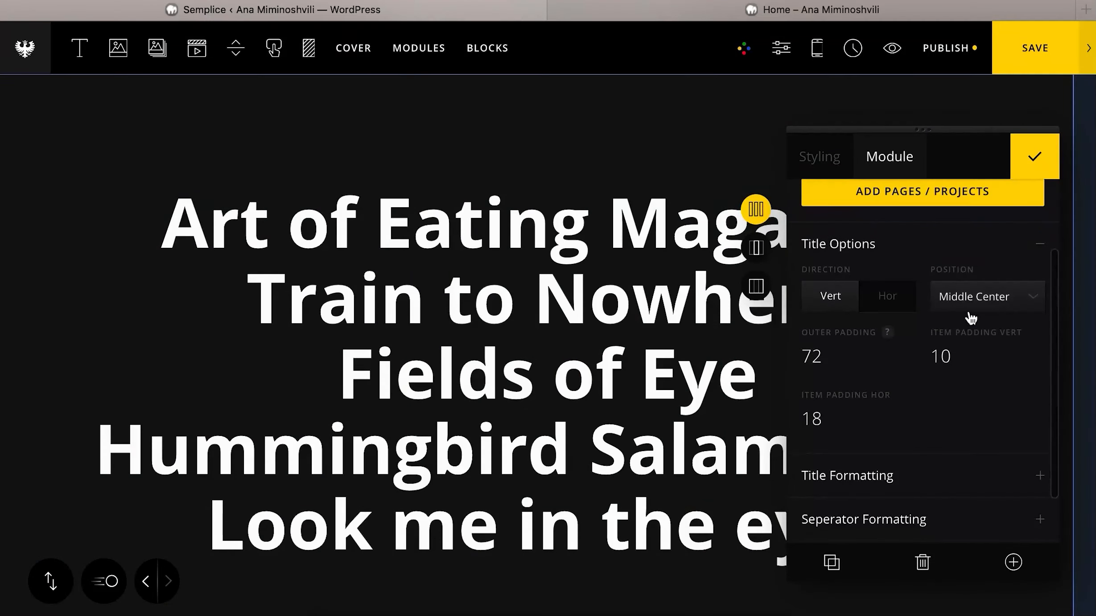
{"action": "scroll", "coordinate": [963, 386], "scroll_direction": "down", "scroll_amount": 3}
{"action": "left_click", "coordinate": [967, 415]}
{"action": "scroll", "coordinate": [971, 401], "scroll_direction": "down", "scroll_amount": 4}
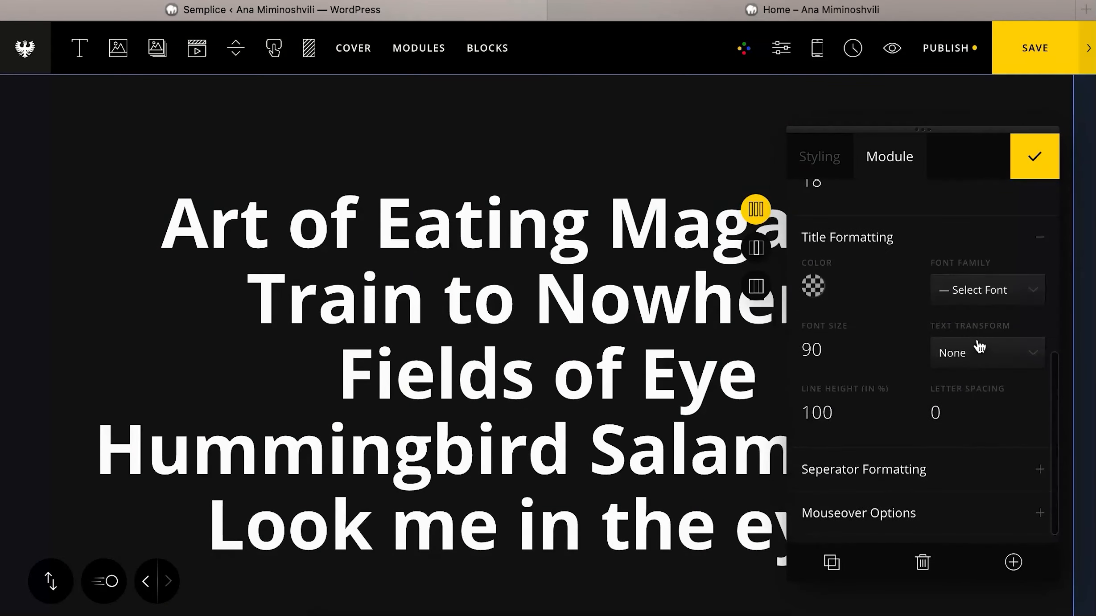
{"action": "left_click", "coordinate": [973, 287]}
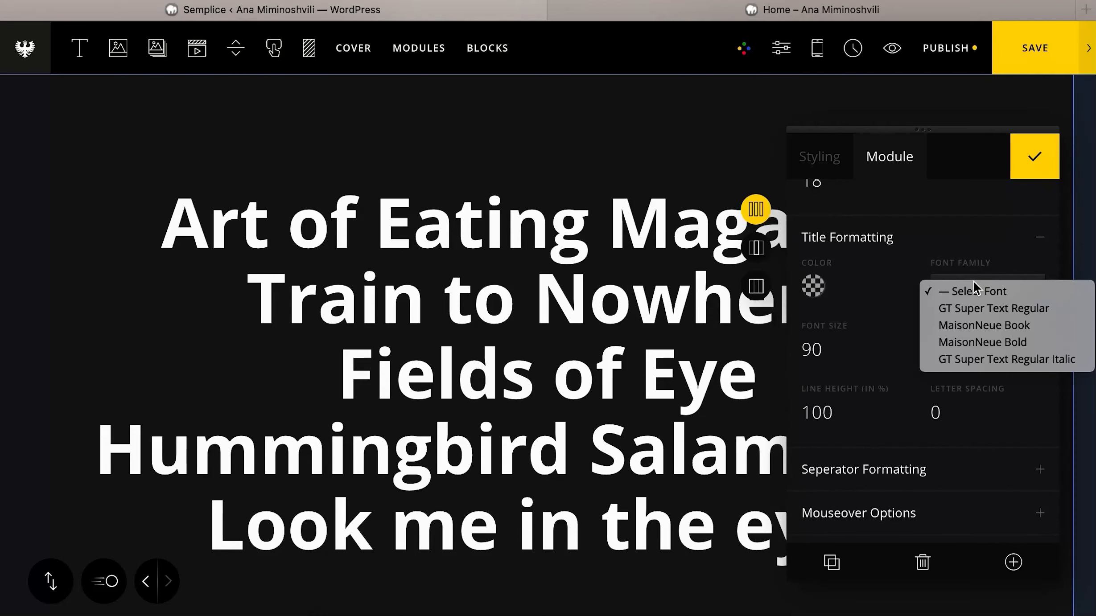
{"action": "left_click", "coordinate": [994, 359]}
{"action": "left_click_drag", "start_coordinate": [837, 412], "coordinate": [834, 387]}
{"action": "scroll", "coordinate": [898, 453], "scroll_direction": "down", "scroll_amount": 1}
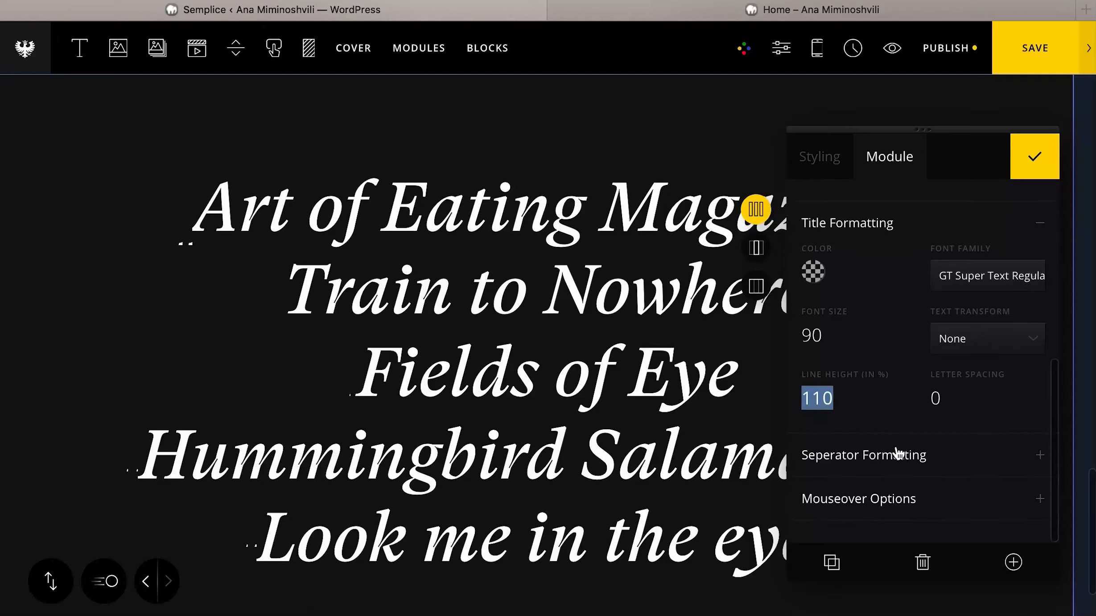
- Open the separator formatting, then try the Hor direction for the titles and return it to Vert
{"action": "left_click", "coordinate": [897, 464]}
{"action": "scroll", "coordinate": [897, 460], "scroll_direction": "down", "scroll_amount": 3}
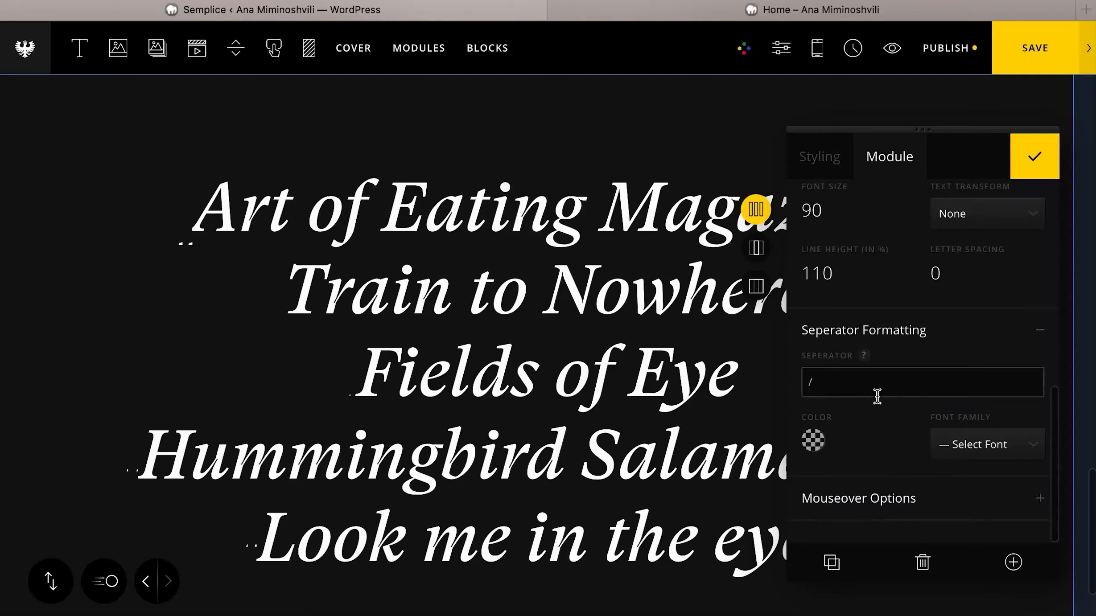
{"action": "scroll", "coordinate": [914, 356], "scroll_direction": "up", "scroll_amount": 2}
{"action": "scroll", "coordinate": [914, 357], "scroll_direction": "up", "scroll_amount": 5}
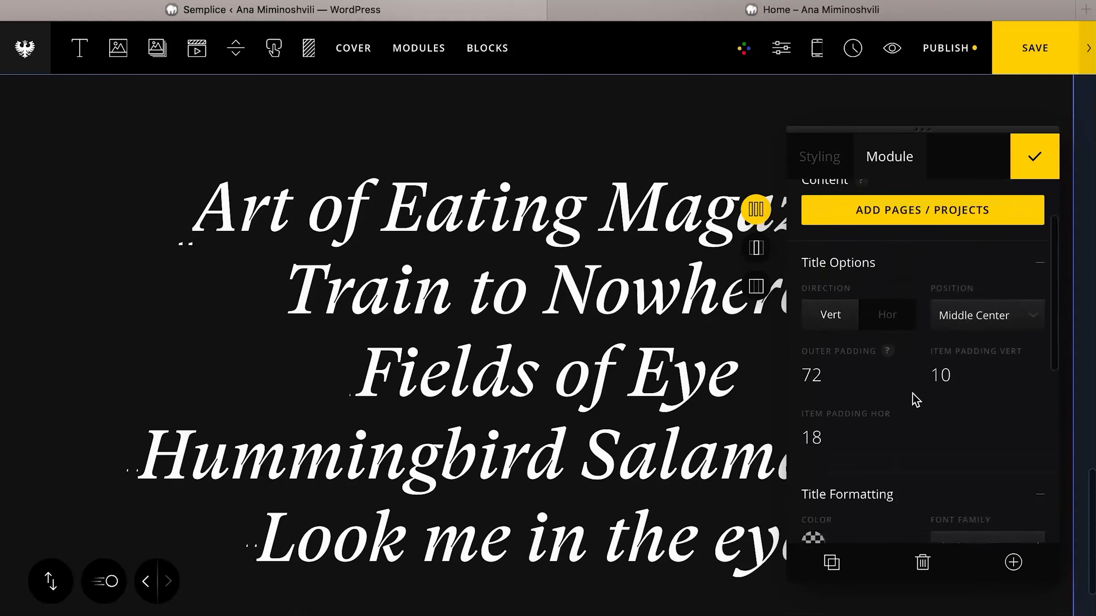
{"action": "left_click", "coordinate": [889, 335]}
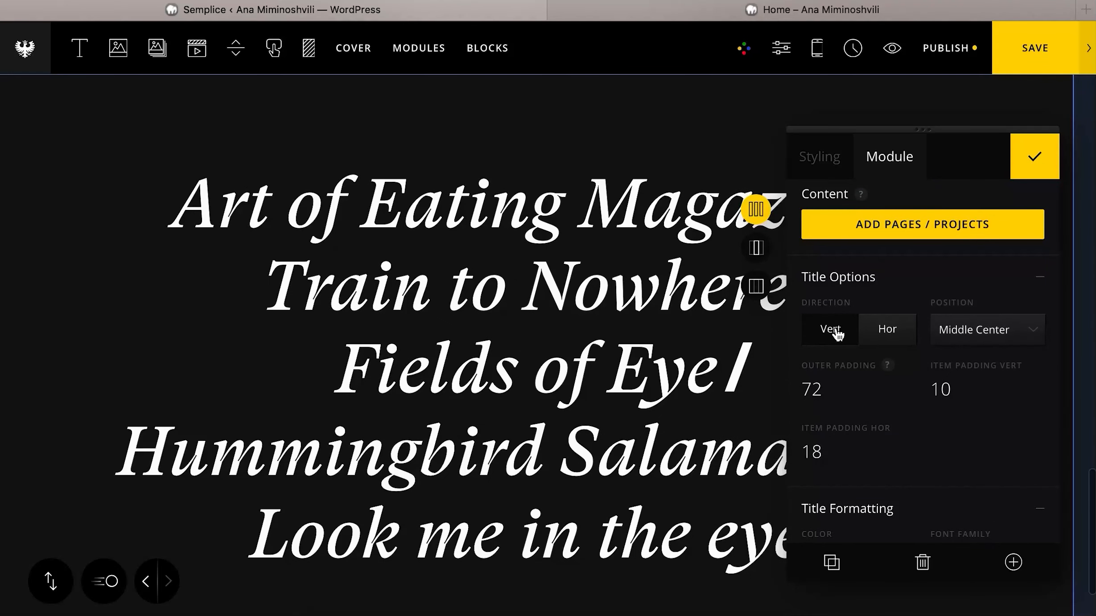
{"action": "scroll", "coordinate": [945, 441], "scroll_direction": "down", "scroll_amount": 3}
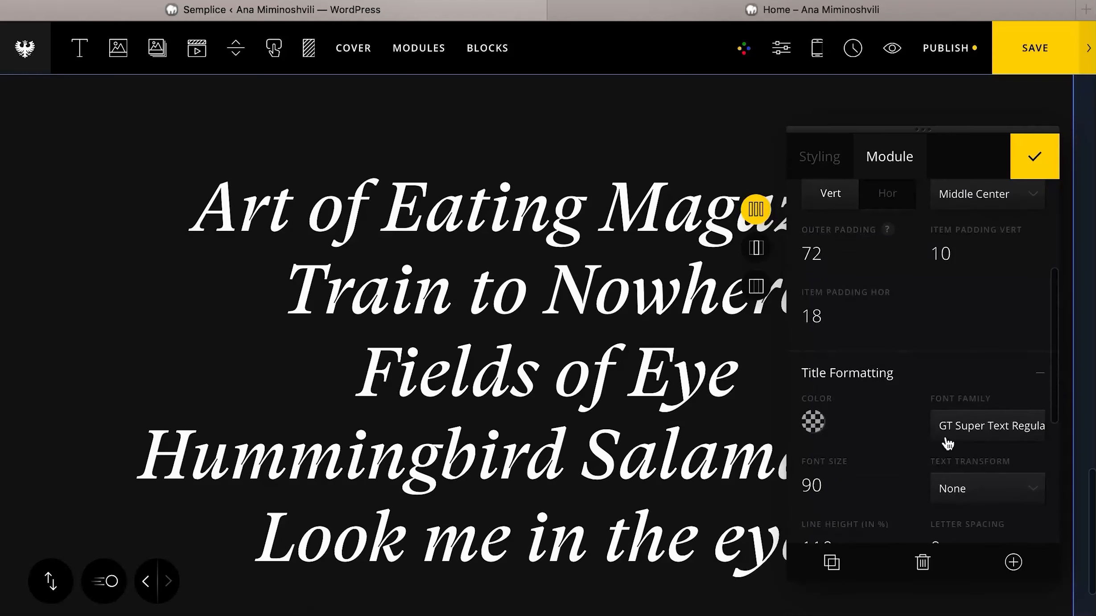
- Set the text grid's mouseover max image width to 40% of Viewport and its image mode to Original (Stick to mouse)
{"action": "scroll", "coordinate": [910, 518], "scroll_direction": "down", "scroll_amount": 6}
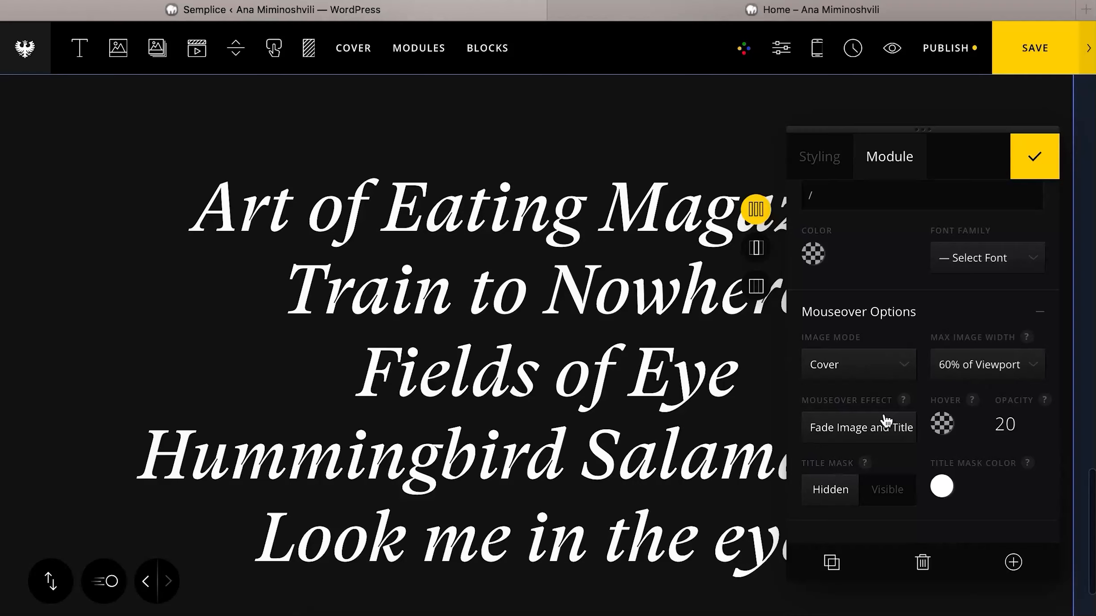
{"action": "left_click", "coordinate": [885, 425]}
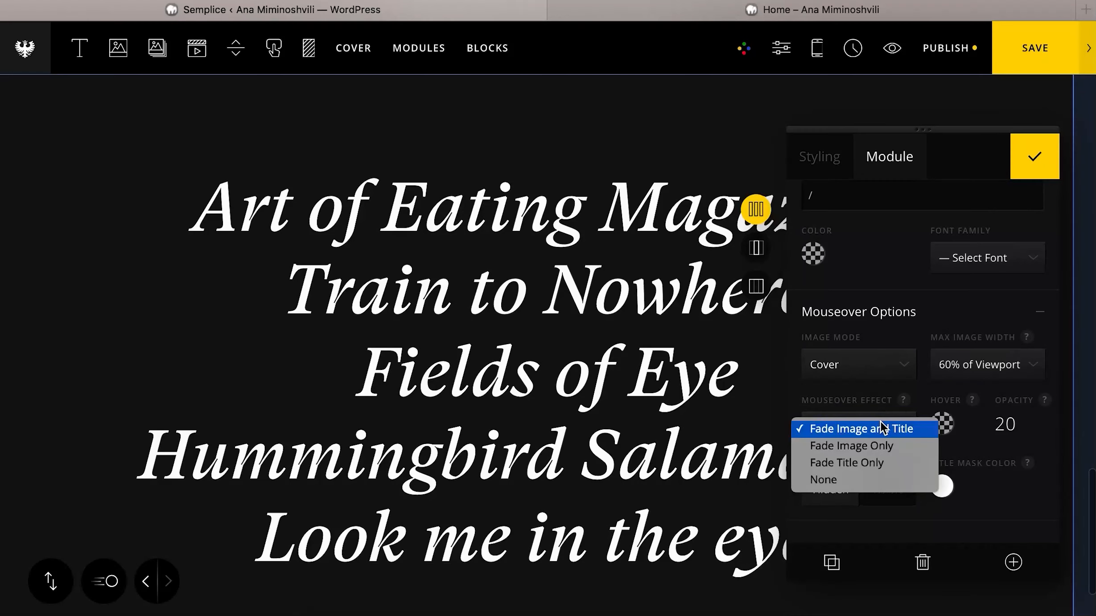
{"action": "left_click", "coordinate": [882, 428]}
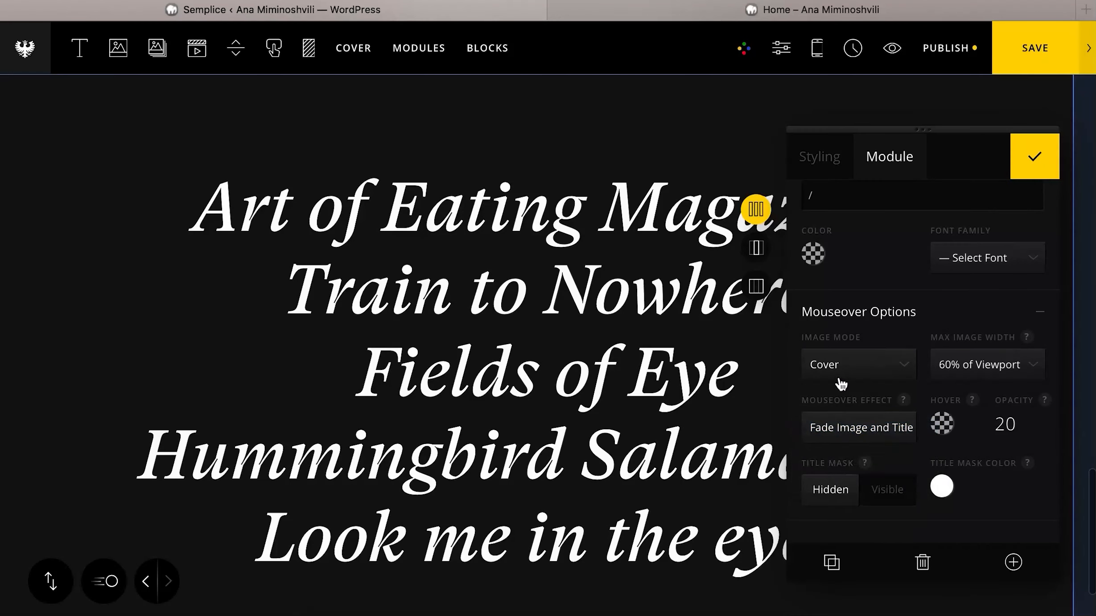
{"action": "left_click", "coordinate": [974, 372]}
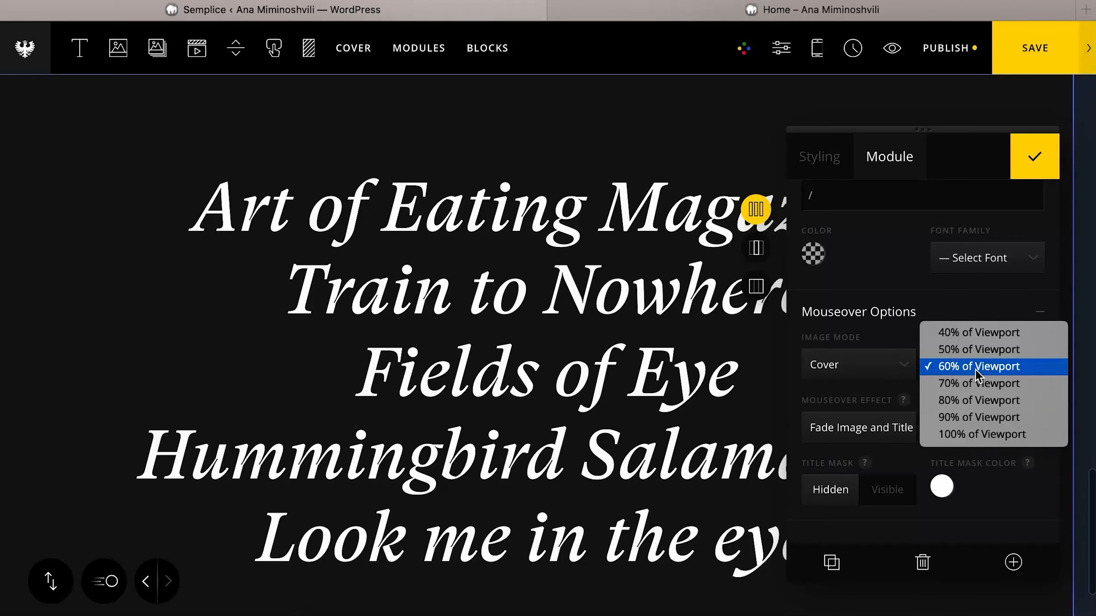
{"action": "left_click", "coordinate": [974, 339]}
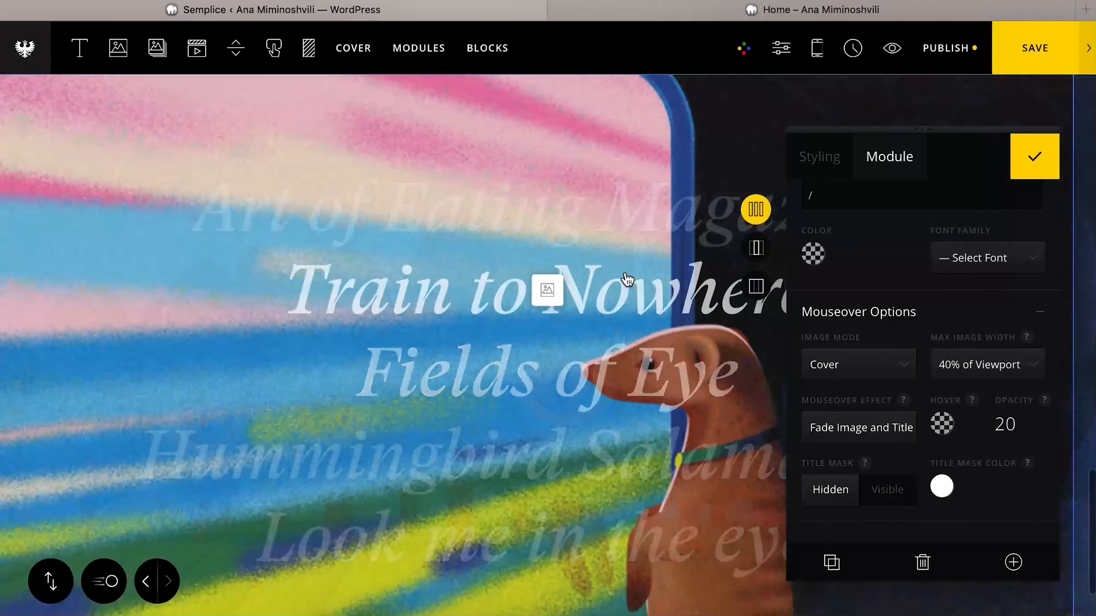
{"action": "left_click", "coordinate": [883, 373]}
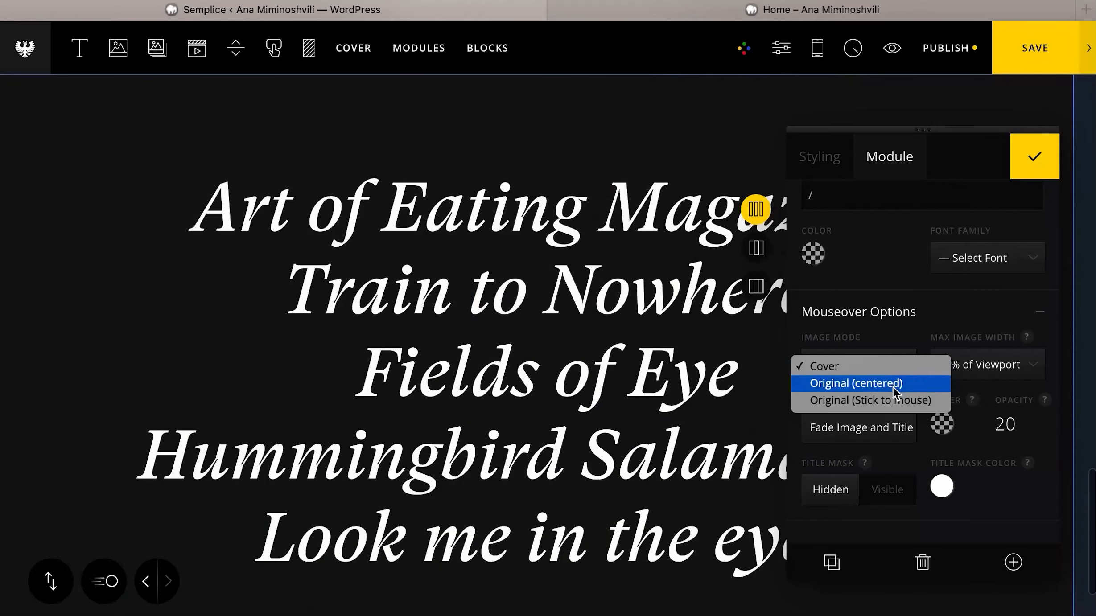
{"action": "left_click", "coordinate": [892, 400]}
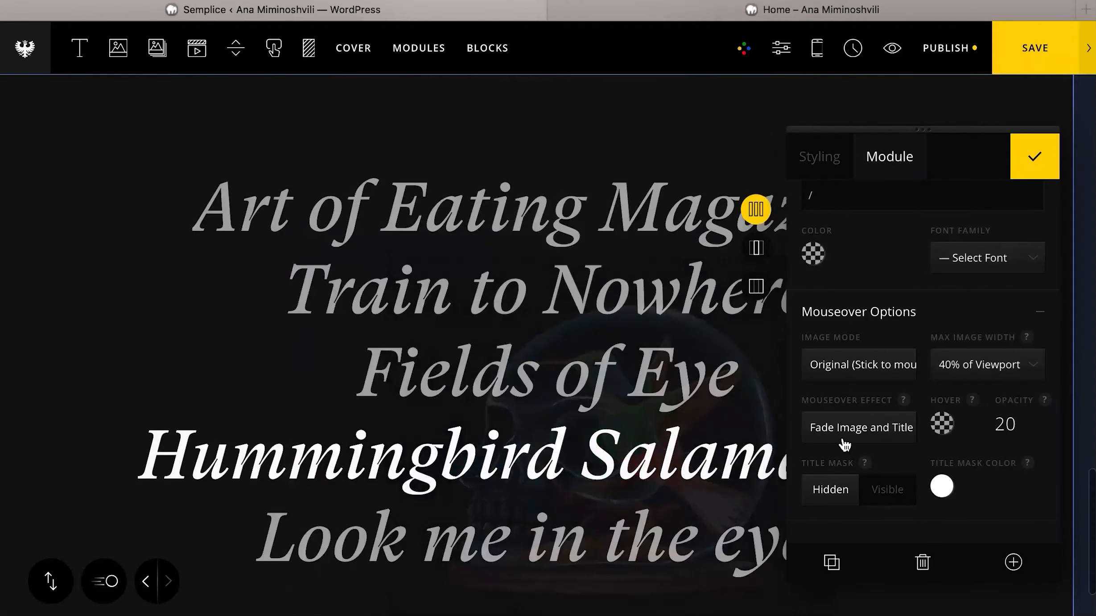
- Change the grid's mouseover effect to Fade Title Only and make the title mask Visible
{"action": "left_click", "coordinate": [842, 439]}
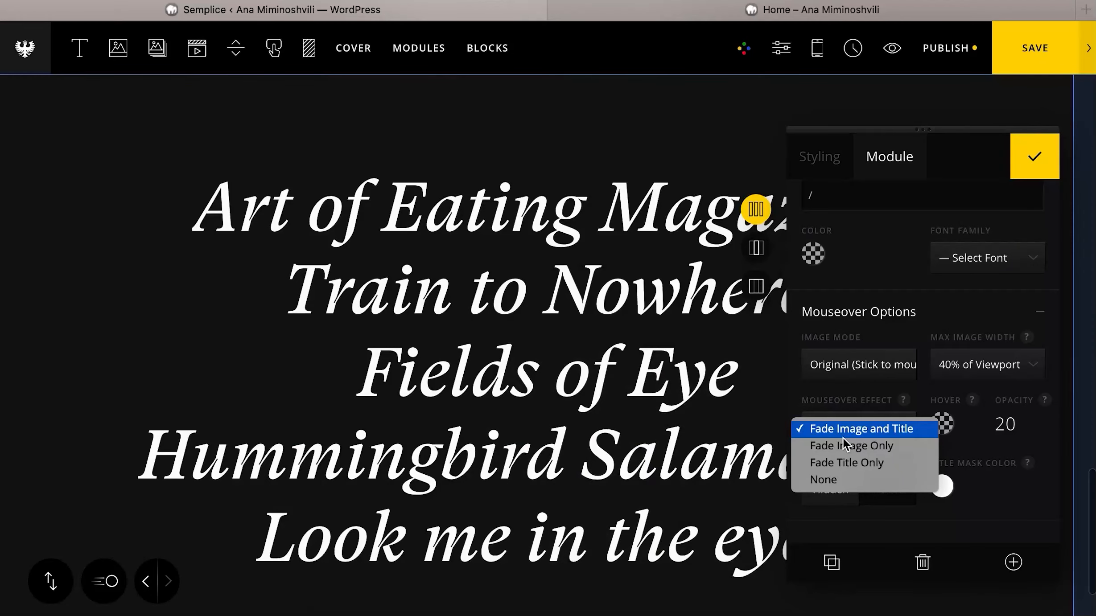
{"action": "left_click", "coordinate": [847, 463]}
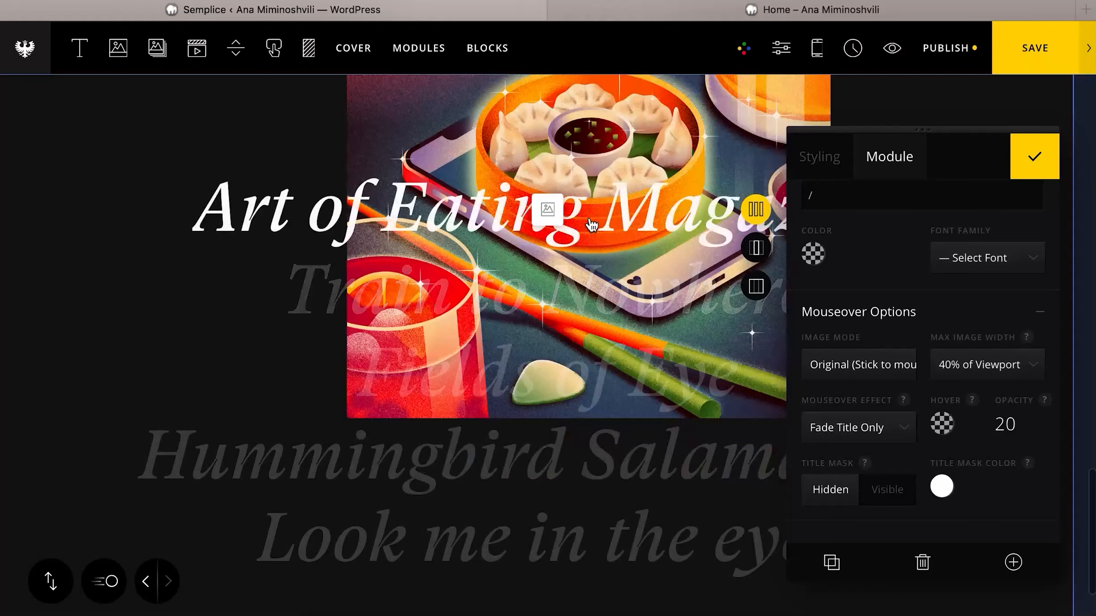
{"action": "left_click", "coordinate": [889, 485]}
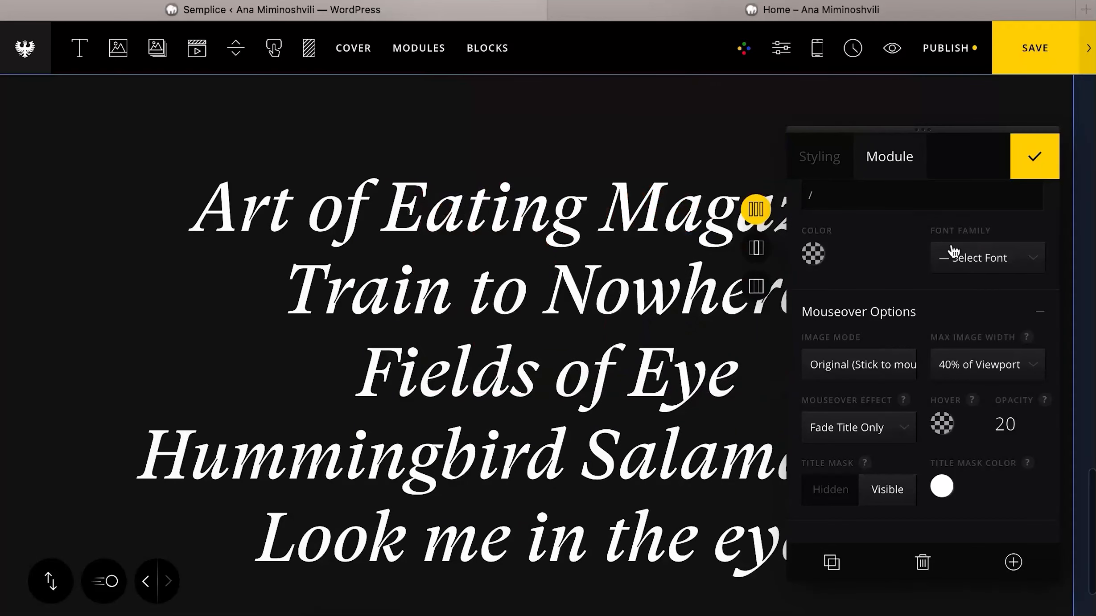
- Try the Hor direction for the grid titles again and return it to Vert
{"action": "scroll", "coordinate": [870, 239], "scroll_direction": "up", "scroll_amount": 5}
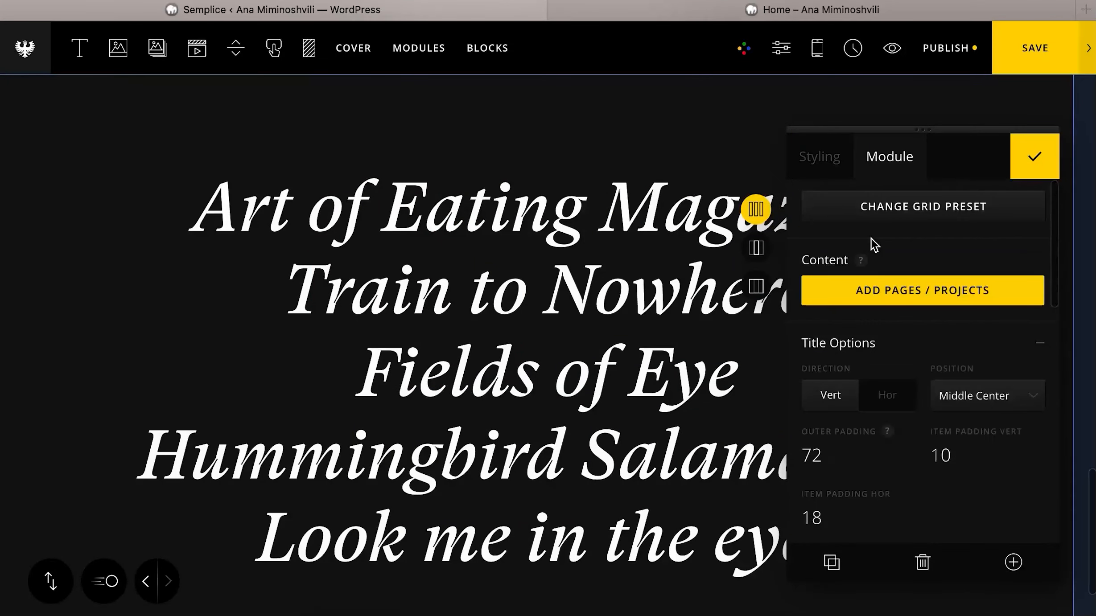
{"action": "left_click", "coordinate": [866, 395]}
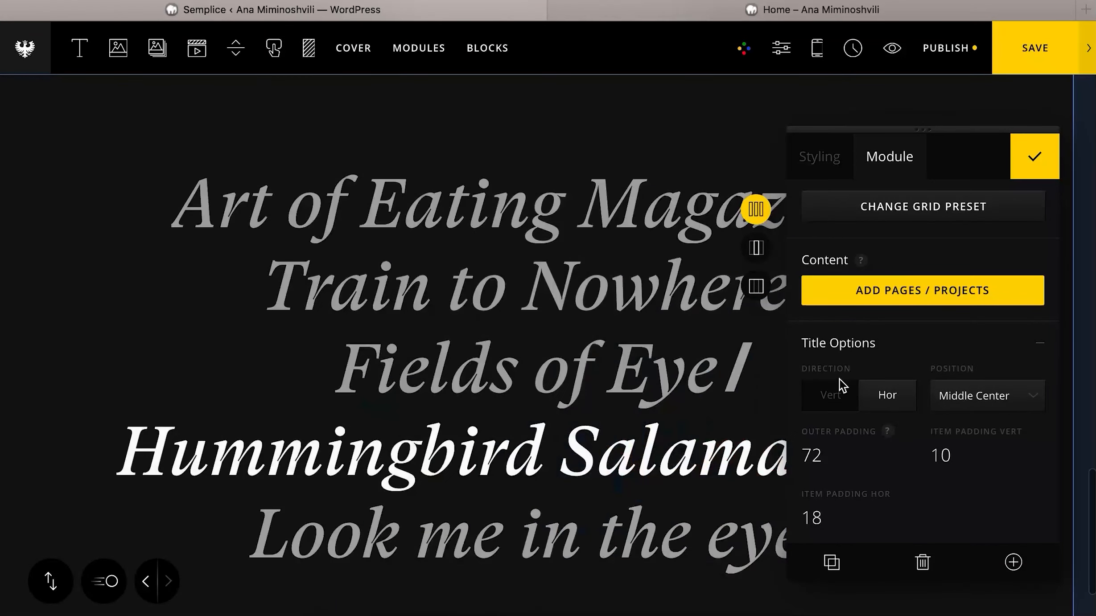
{"action": "left_click", "coordinate": [833, 390]}
{"action": "scroll", "coordinate": [929, 325], "scroll_direction": "down", "scroll_amount": 8}
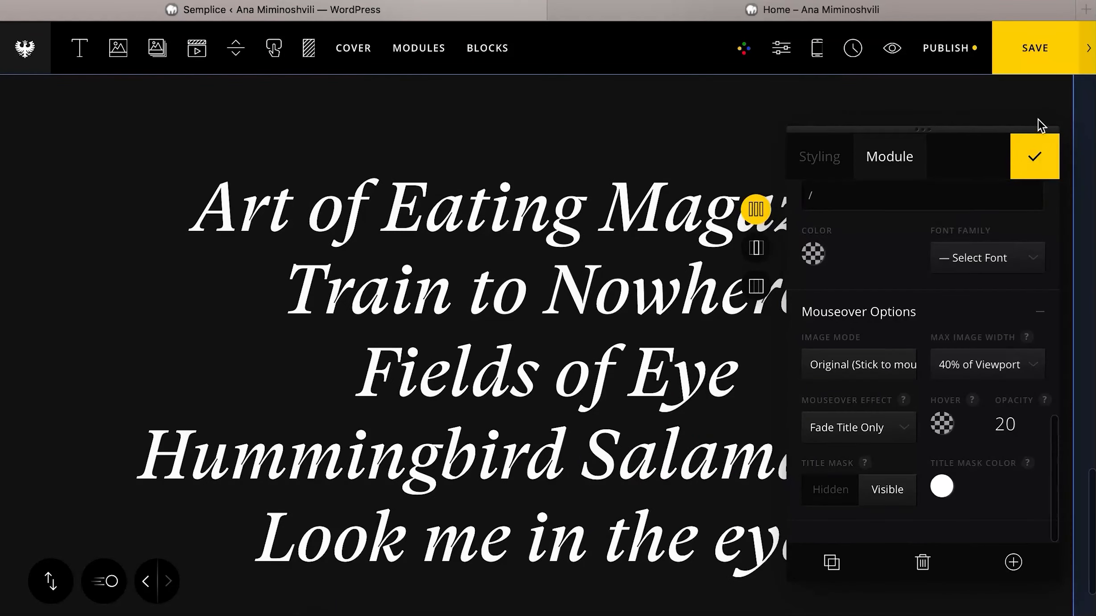
- Save the Home page and inspect the text grid's mouseover images in a fresh live preview, closing the older preview
{"action": "left_click", "coordinate": [1039, 154]}
{"action": "left_click", "coordinate": [1033, 45]}
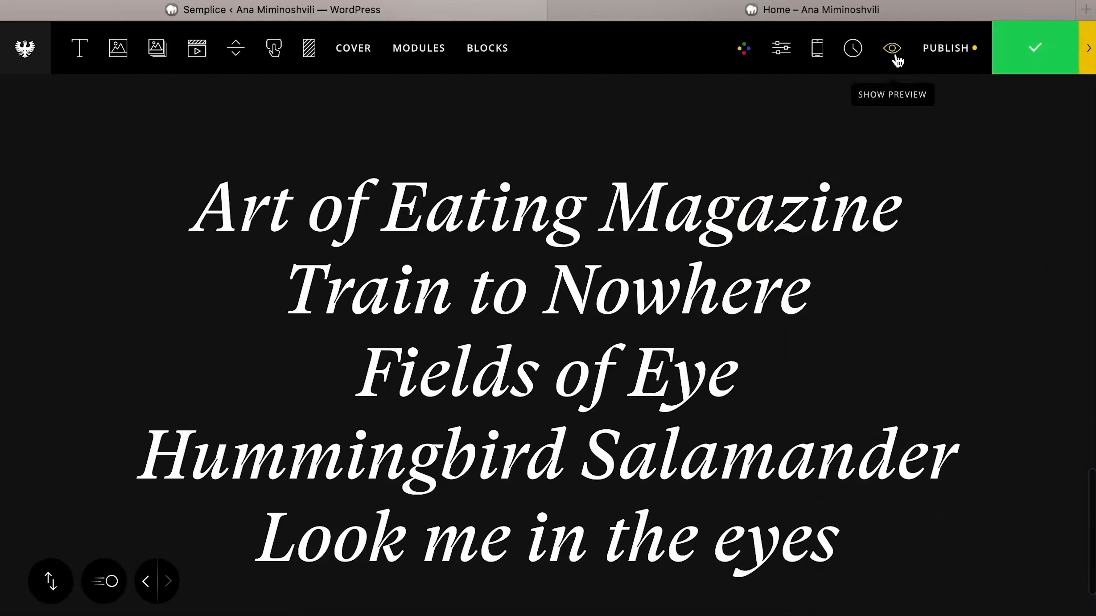
{"action": "left_click", "coordinate": [892, 48]}
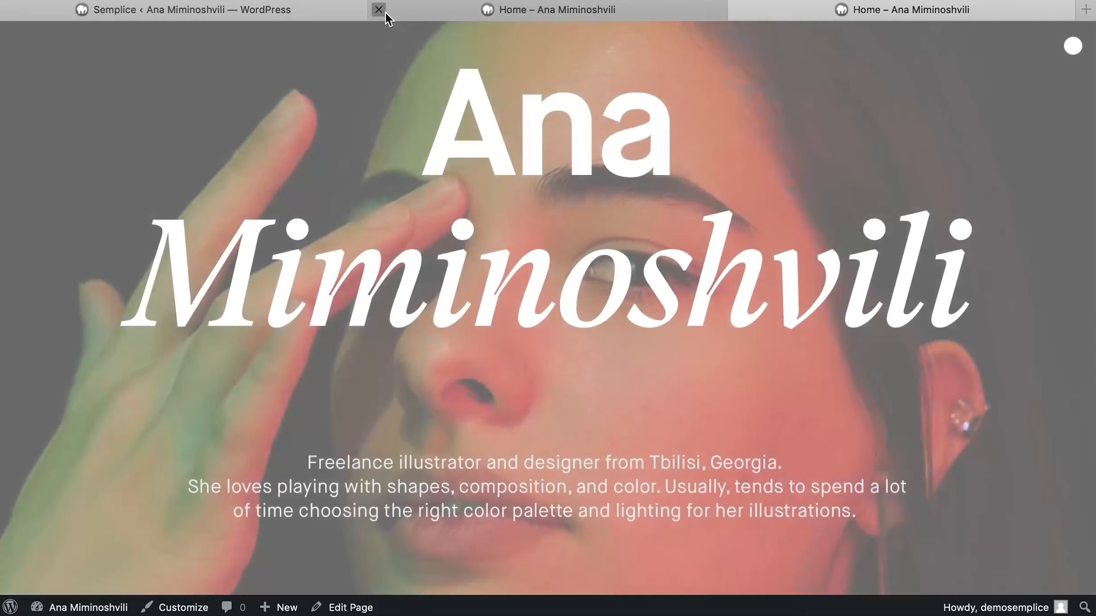
{"action": "left_click", "coordinate": [380, 10]}
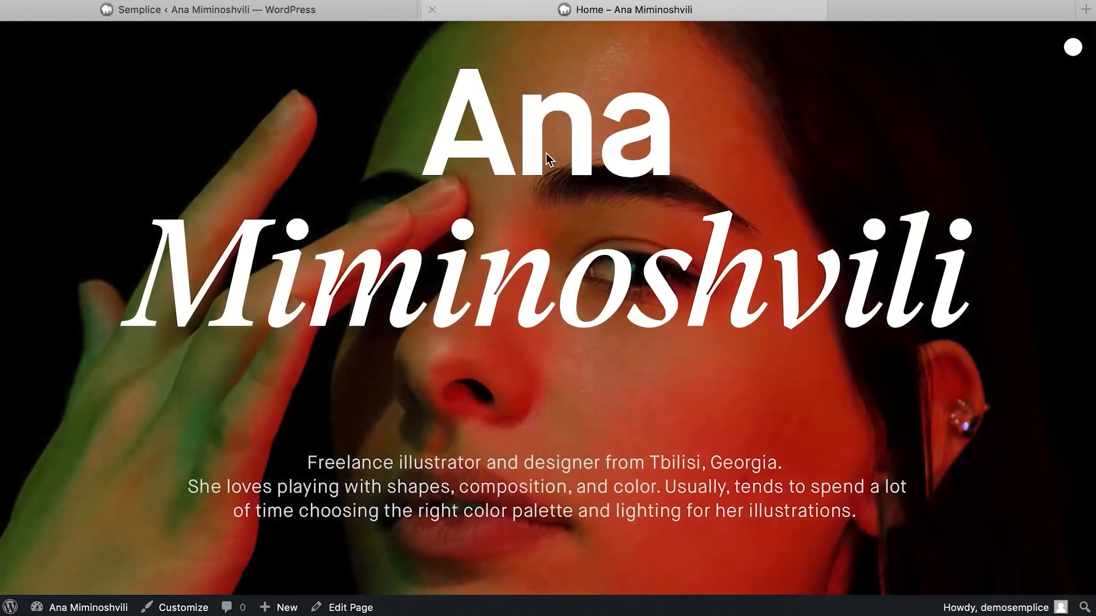
{"action": "scroll", "coordinate": [575, 177], "scroll_direction": "down", "scroll_amount": 10}
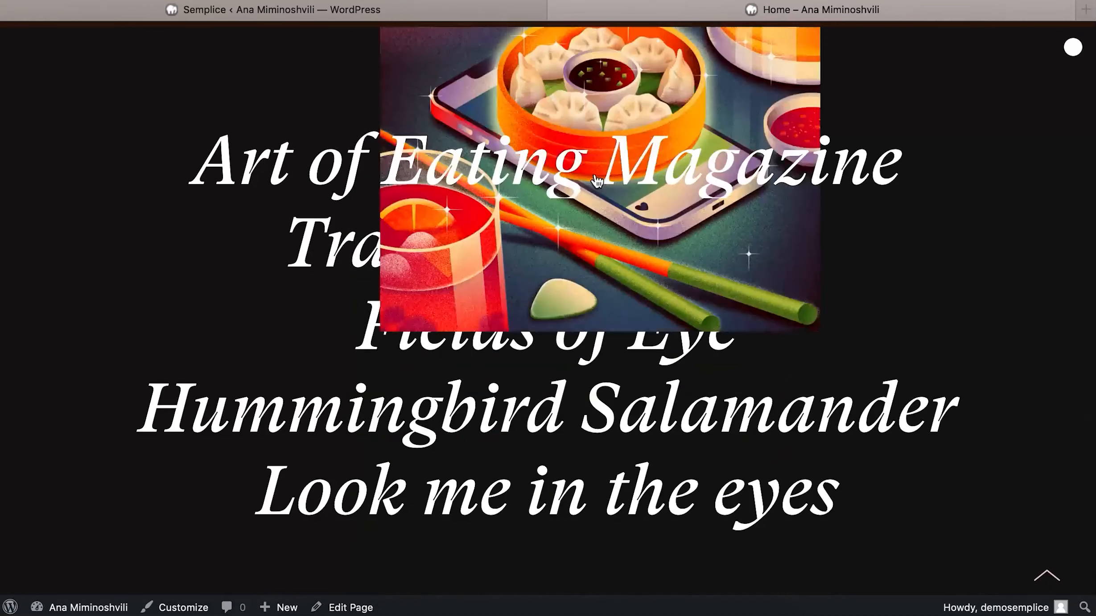
- Return to the Semplice editor and load the Home page version that shows projects as a thumbnail grid
{"action": "left_click", "coordinate": [558, 10]}
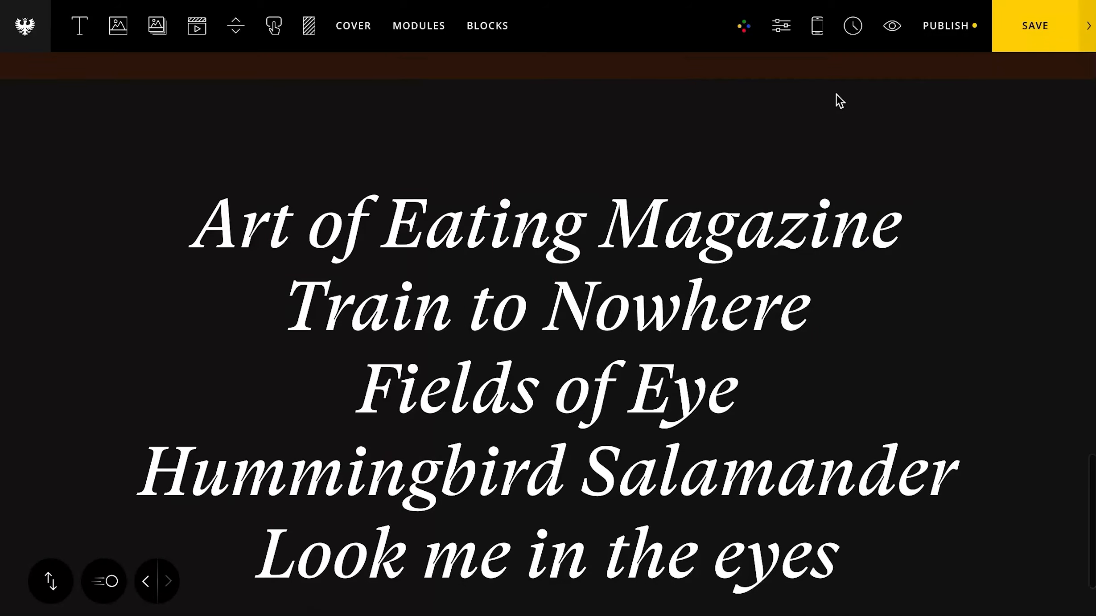
{"action": "scroll", "coordinate": [836, 100], "scroll_direction": "up", "scroll_amount": 5}
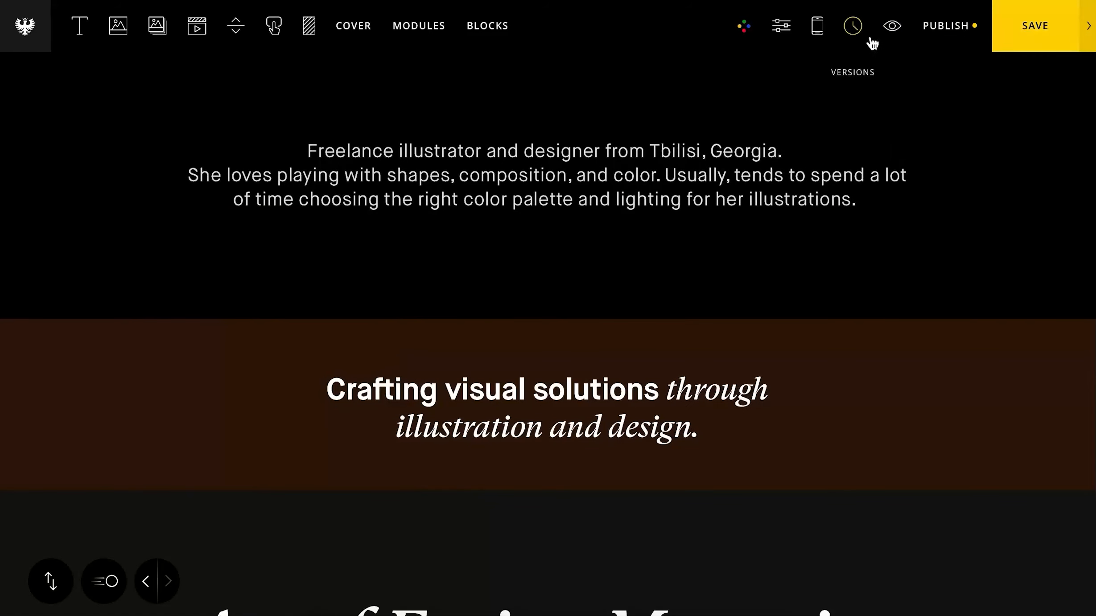
{"action": "left_click", "coordinate": [854, 27]}
{"action": "left_click", "coordinate": [843, 167]}
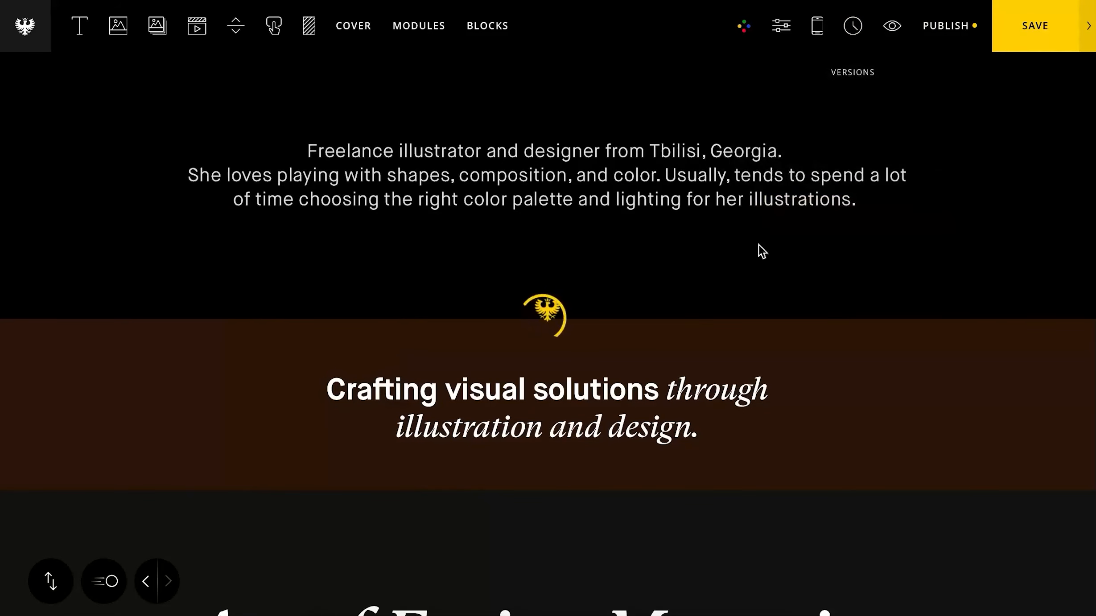
- Check the loaded version's project thumbnails, then save the Home page and exit the editor
{"action": "scroll", "coordinate": [535, 362], "scroll_direction": "down", "scroll_amount": 10}
{"action": "scroll", "coordinate": [533, 359], "scroll_direction": "down", "scroll_amount": 10}
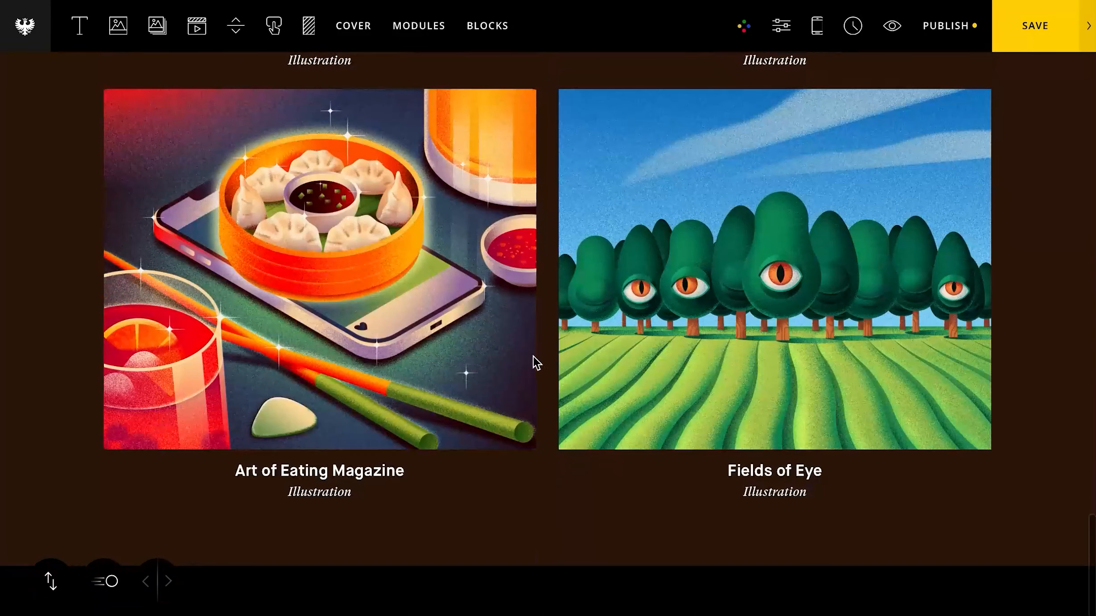
{"action": "scroll", "coordinate": [765, 303], "scroll_direction": "up", "scroll_amount": 4}
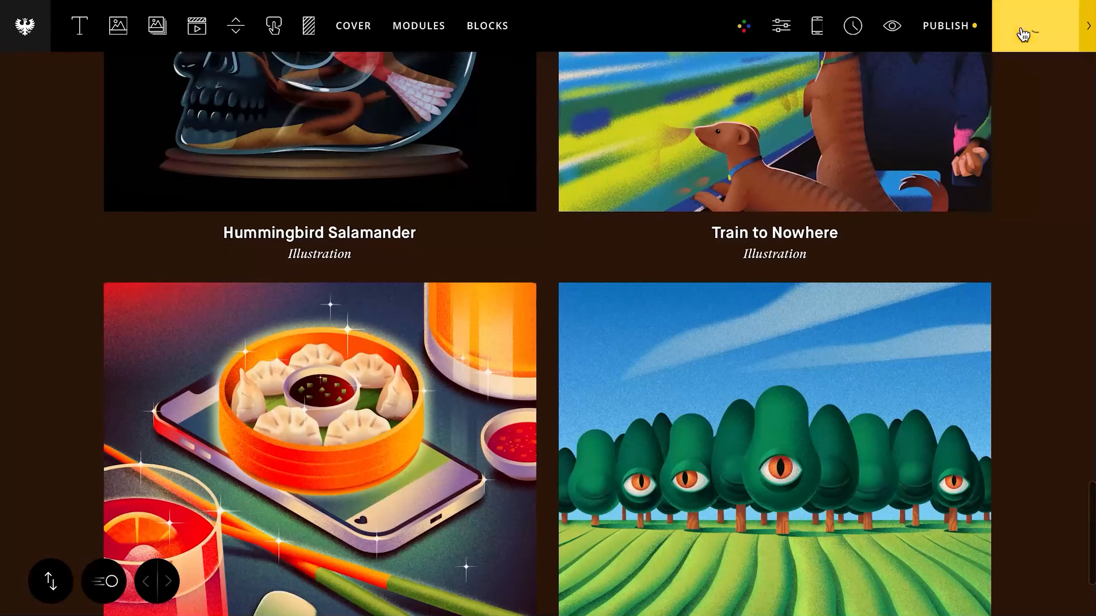
{"action": "left_click", "coordinate": [1023, 32]}
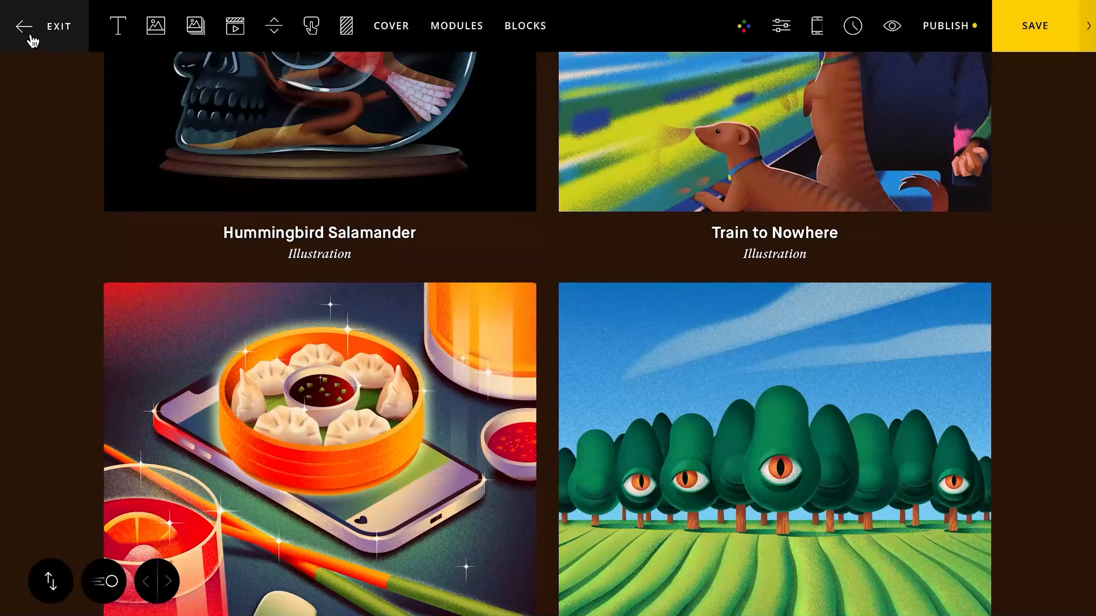
{"action": "left_click", "coordinate": [28, 32]}
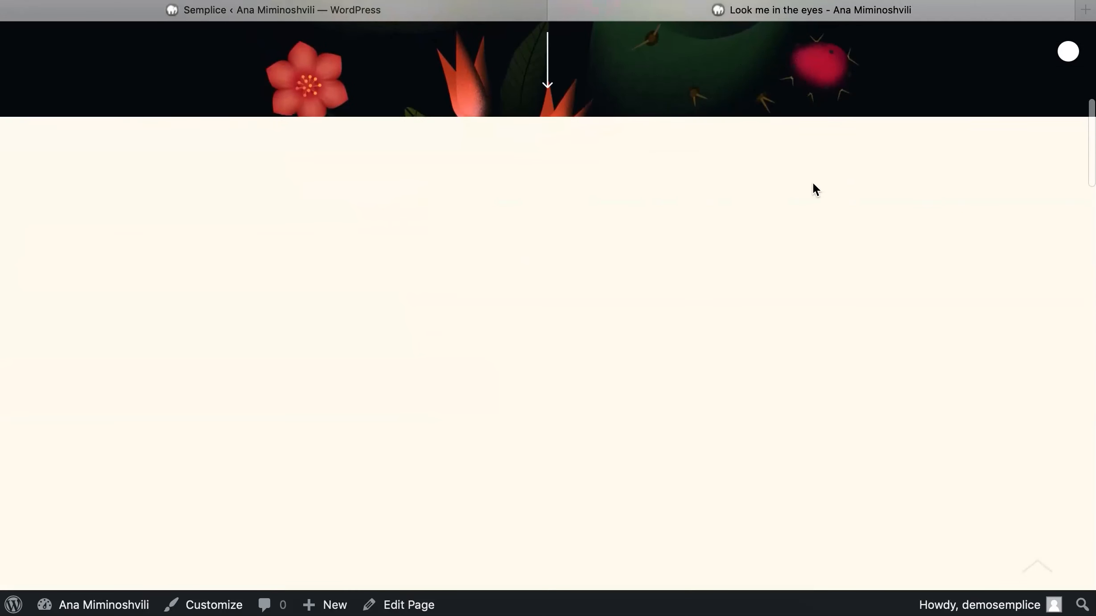
- Review the live Look me in the eyes project page down to its project navigation and open the Hummingbird Salamander project
{"action": "scroll", "coordinate": [812, 183], "scroll_direction": "down", "scroll_amount": 15}
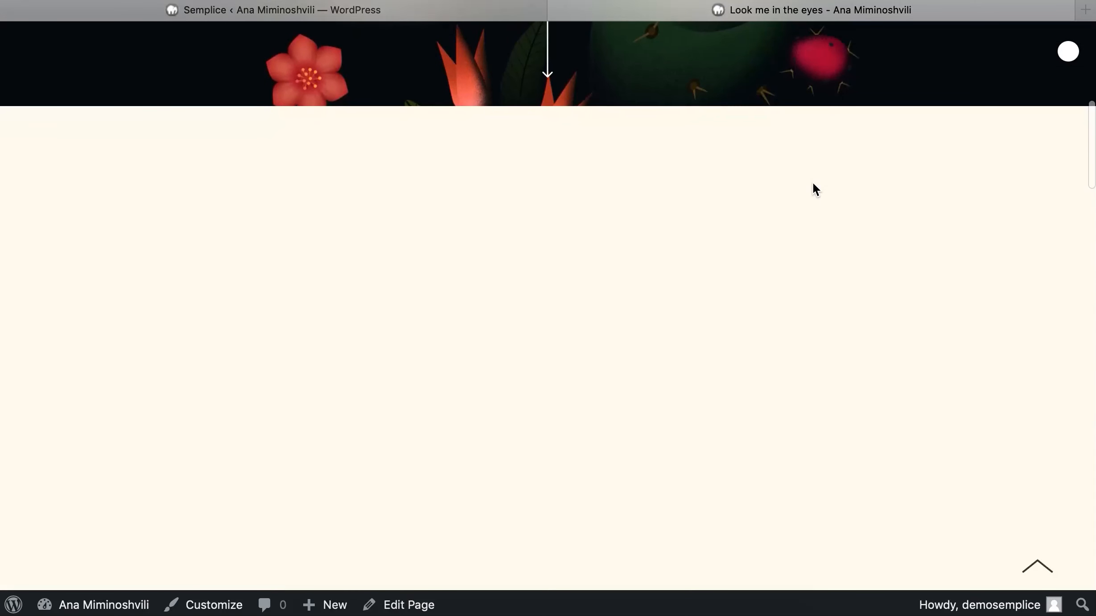
{"action": "scroll", "coordinate": [812, 183], "scroll_direction": "down", "scroll_amount": 20}
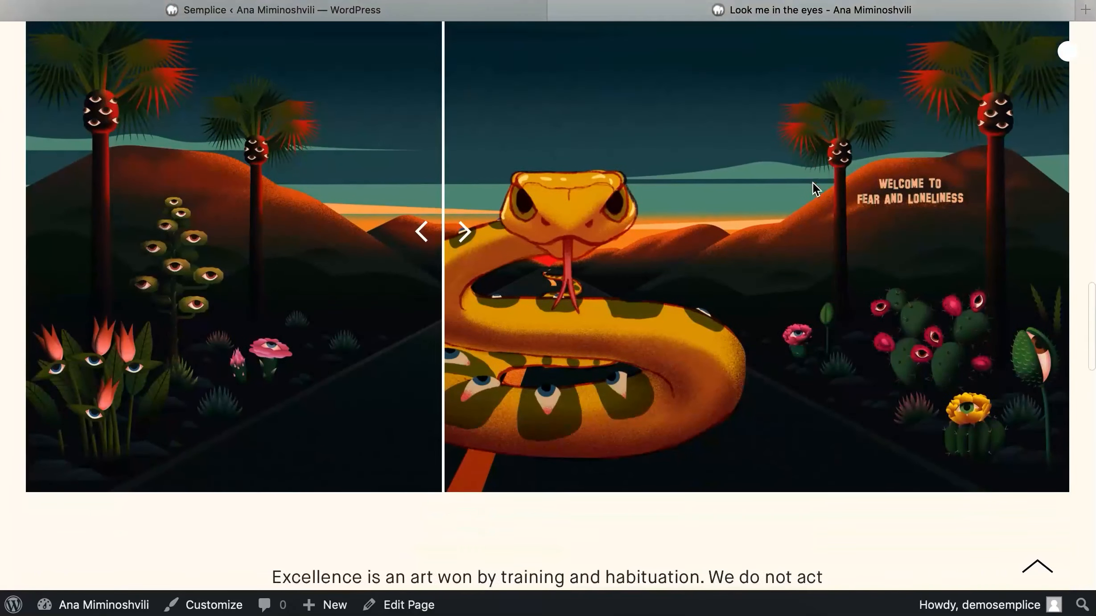
{"action": "scroll", "coordinate": [812, 184], "scroll_direction": "down", "scroll_amount": 14}
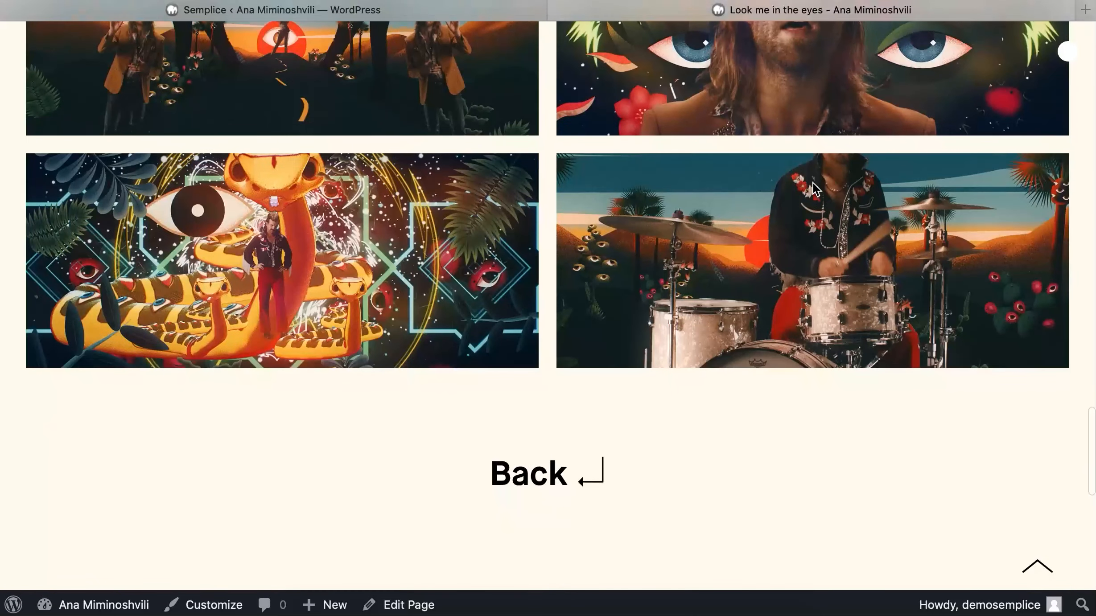
{"action": "scroll", "coordinate": [812, 183], "scroll_direction": "down", "scroll_amount": 5}
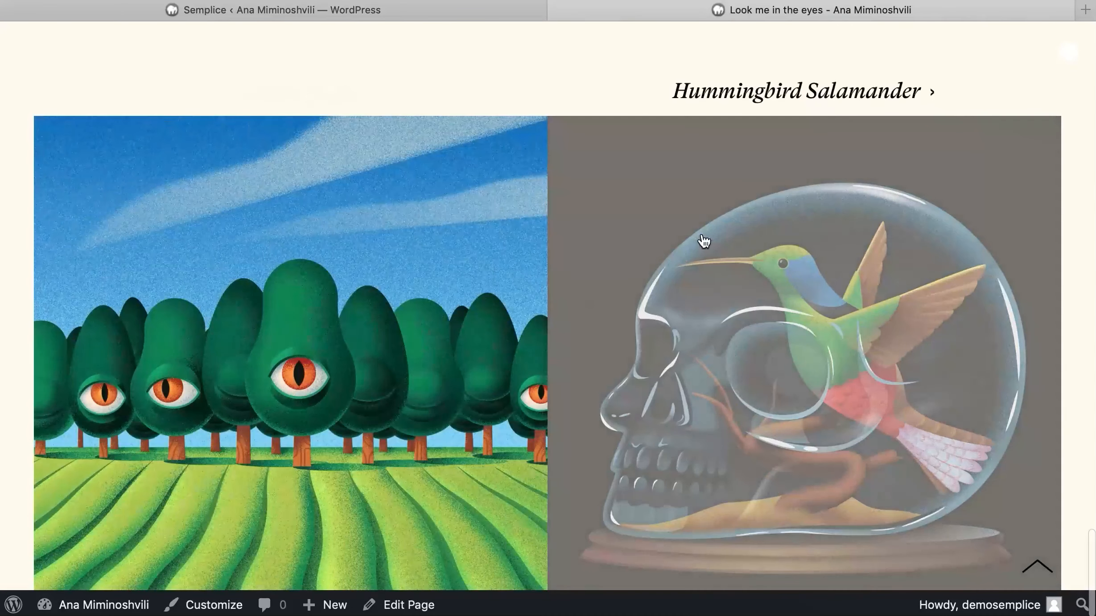
{"action": "left_click", "coordinate": [701, 236]}
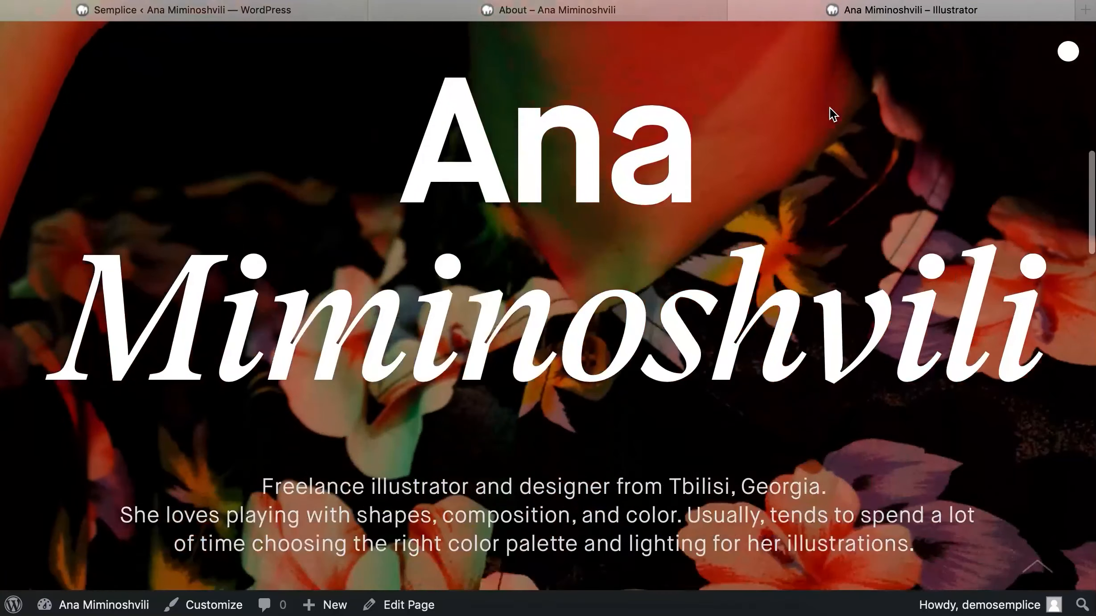
- Test the live site's navigation by opening Look me in the eyes from the homepage, visiting About through the menu, and reopening the menu
{"action": "scroll", "coordinate": [829, 108], "scroll_direction": "down", "scroll_amount": 10}
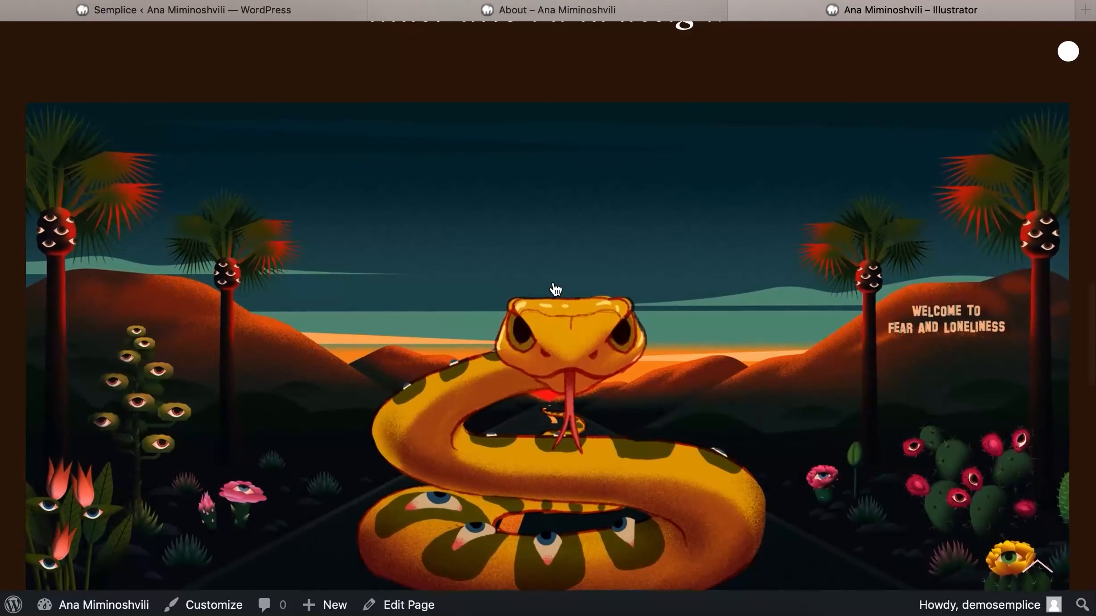
{"action": "left_click", "coordinate": [555, 289]}
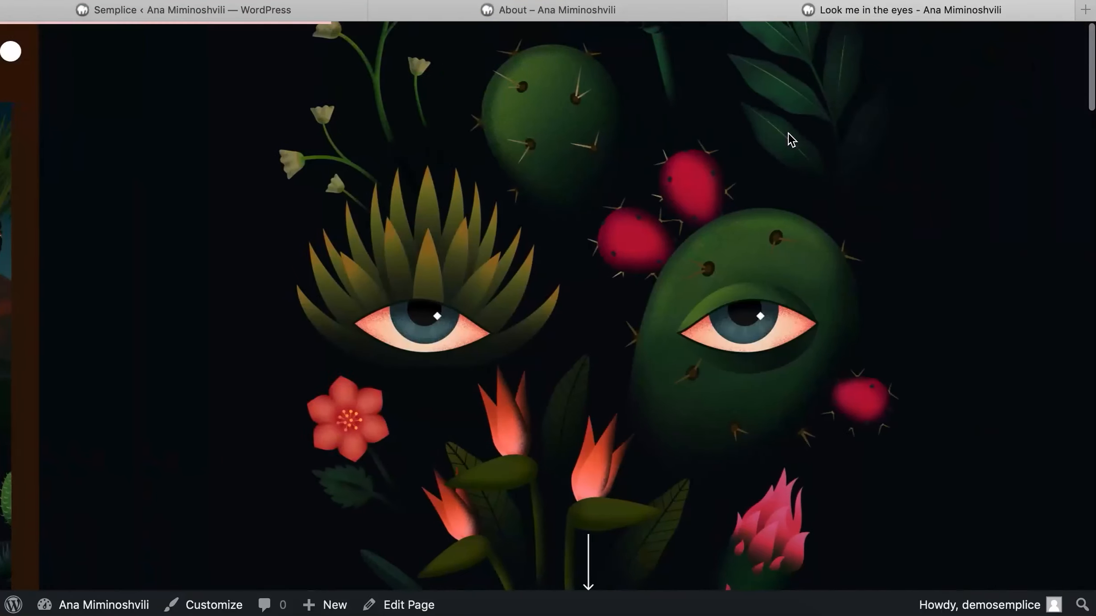
{"action": "left_click", "coordinate": [1069, 53]}
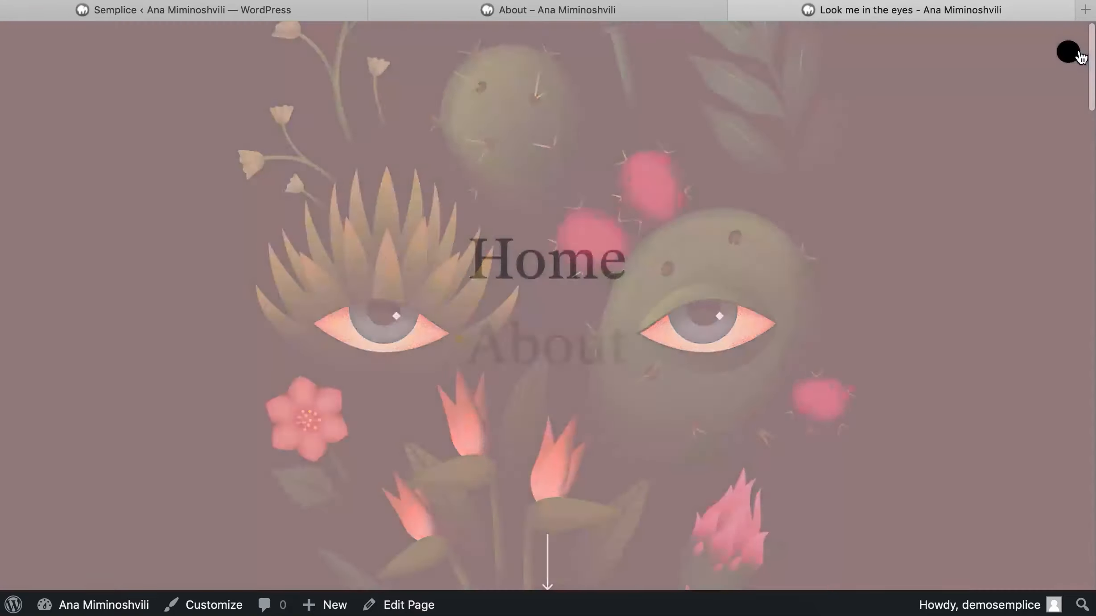
{"action": "left_click", "coordinate": [587, 335]}
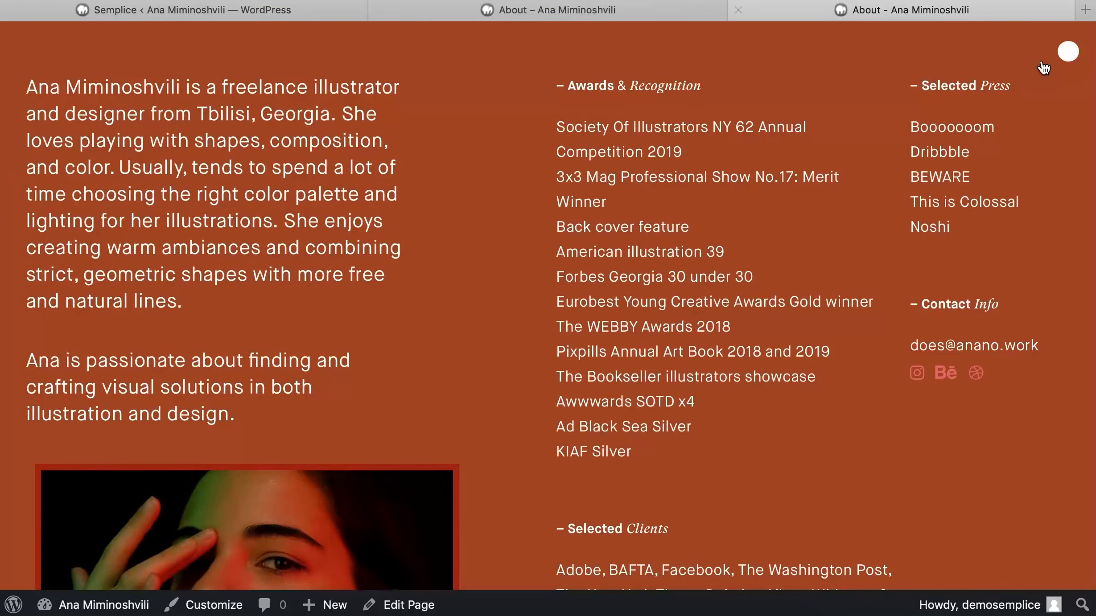
{"action": "left_click", "coordinate": [1065, 55]}
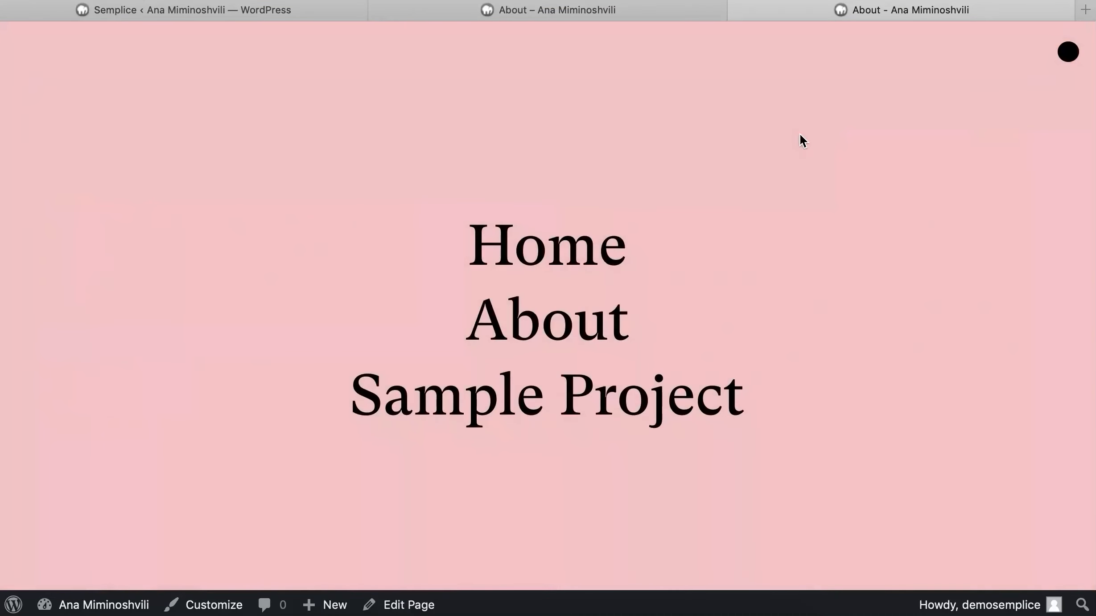